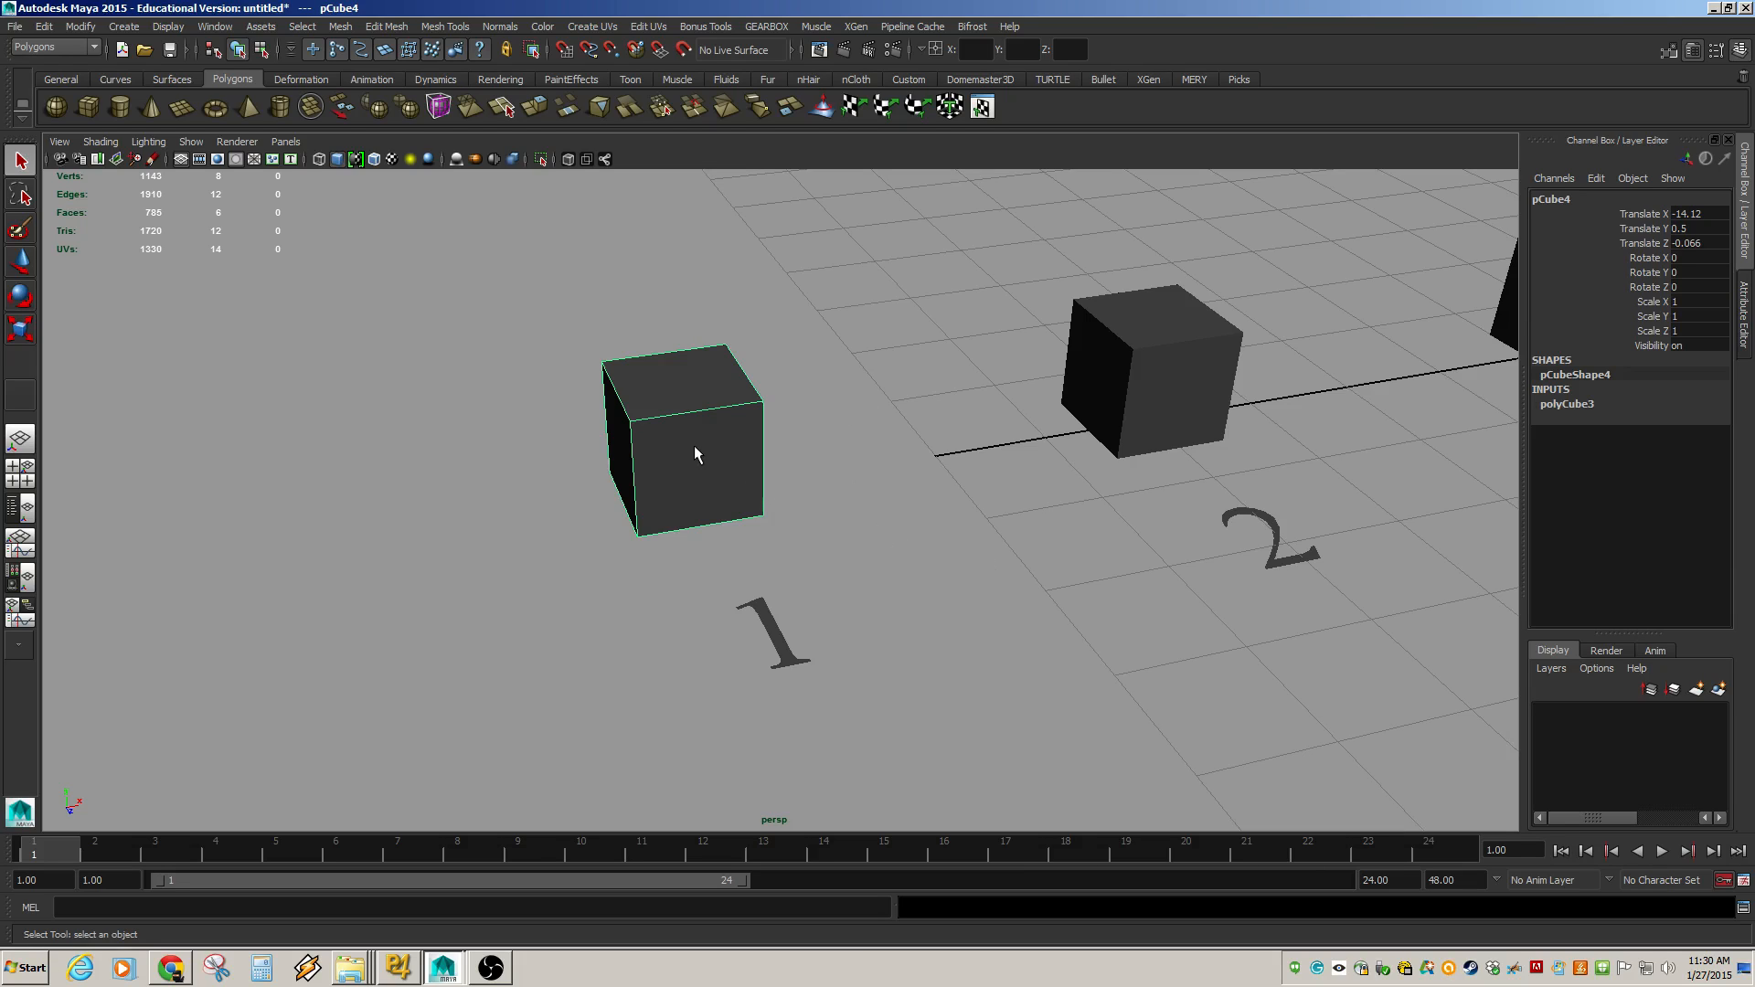
Move cube 1 slightly with the Move tool and undo the move.
key("w")
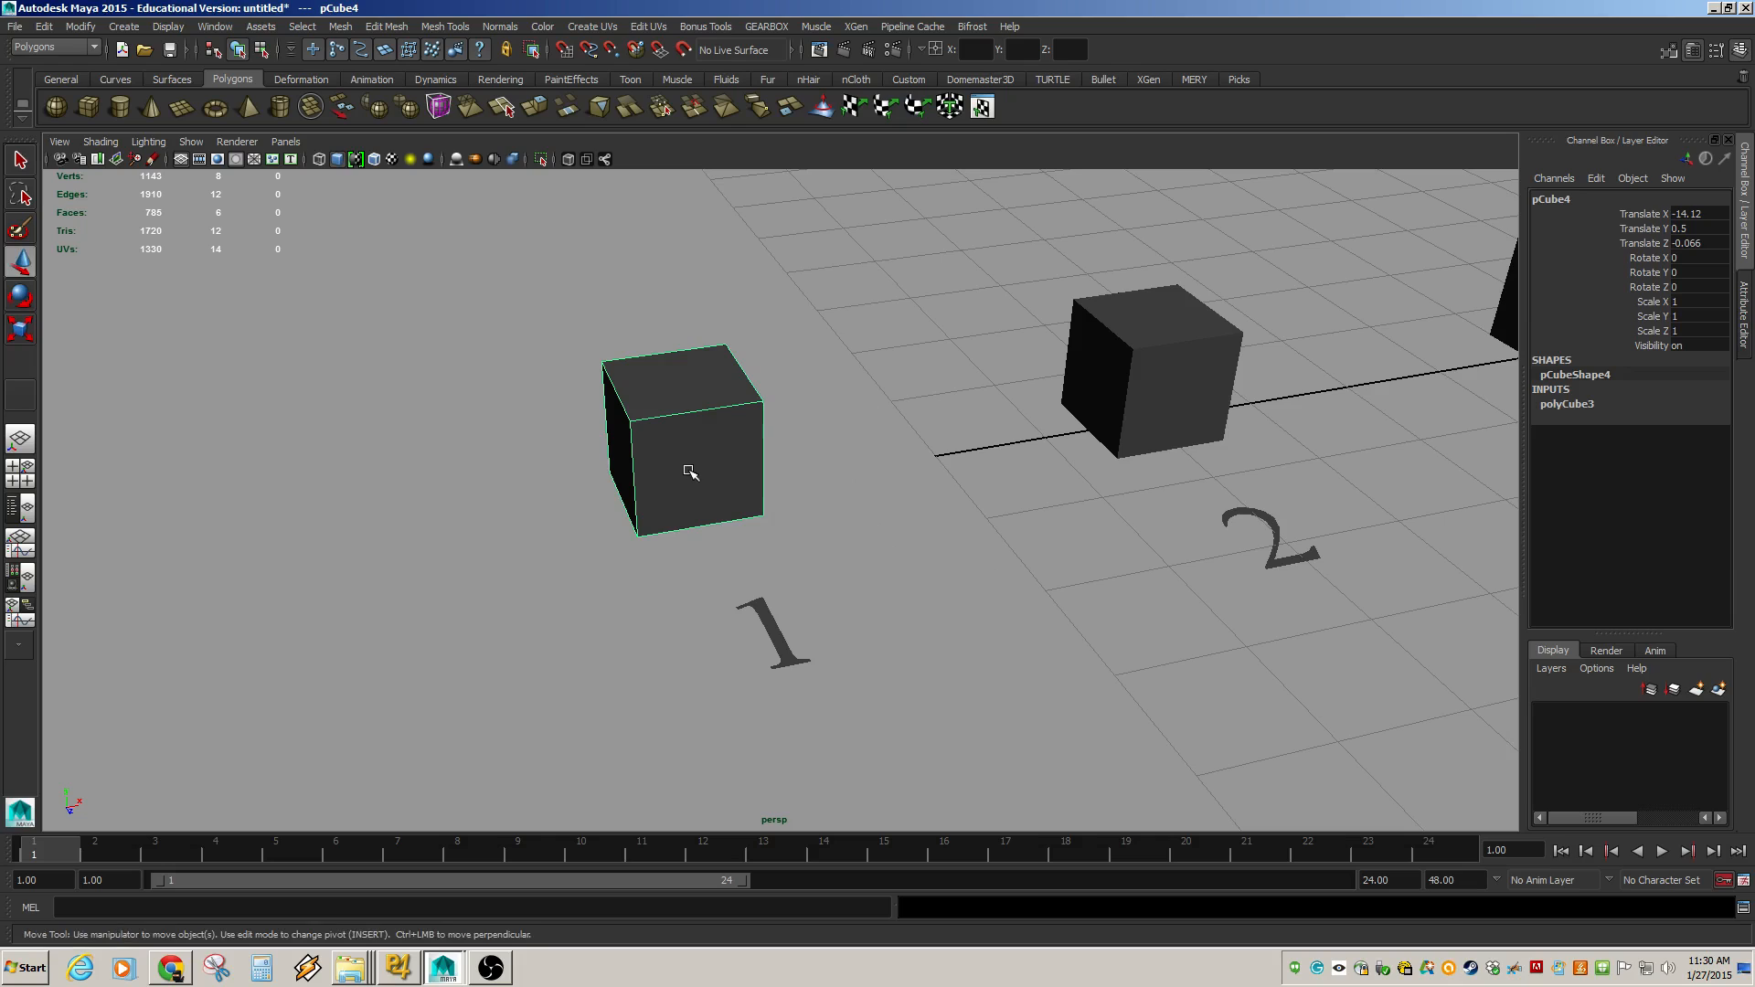
mouse_move(686, 439)
left_mouse_down()
mouse_move(638, 462)
mouse_move(696, 456)
left_mouse_up()
key("ctrl+z")
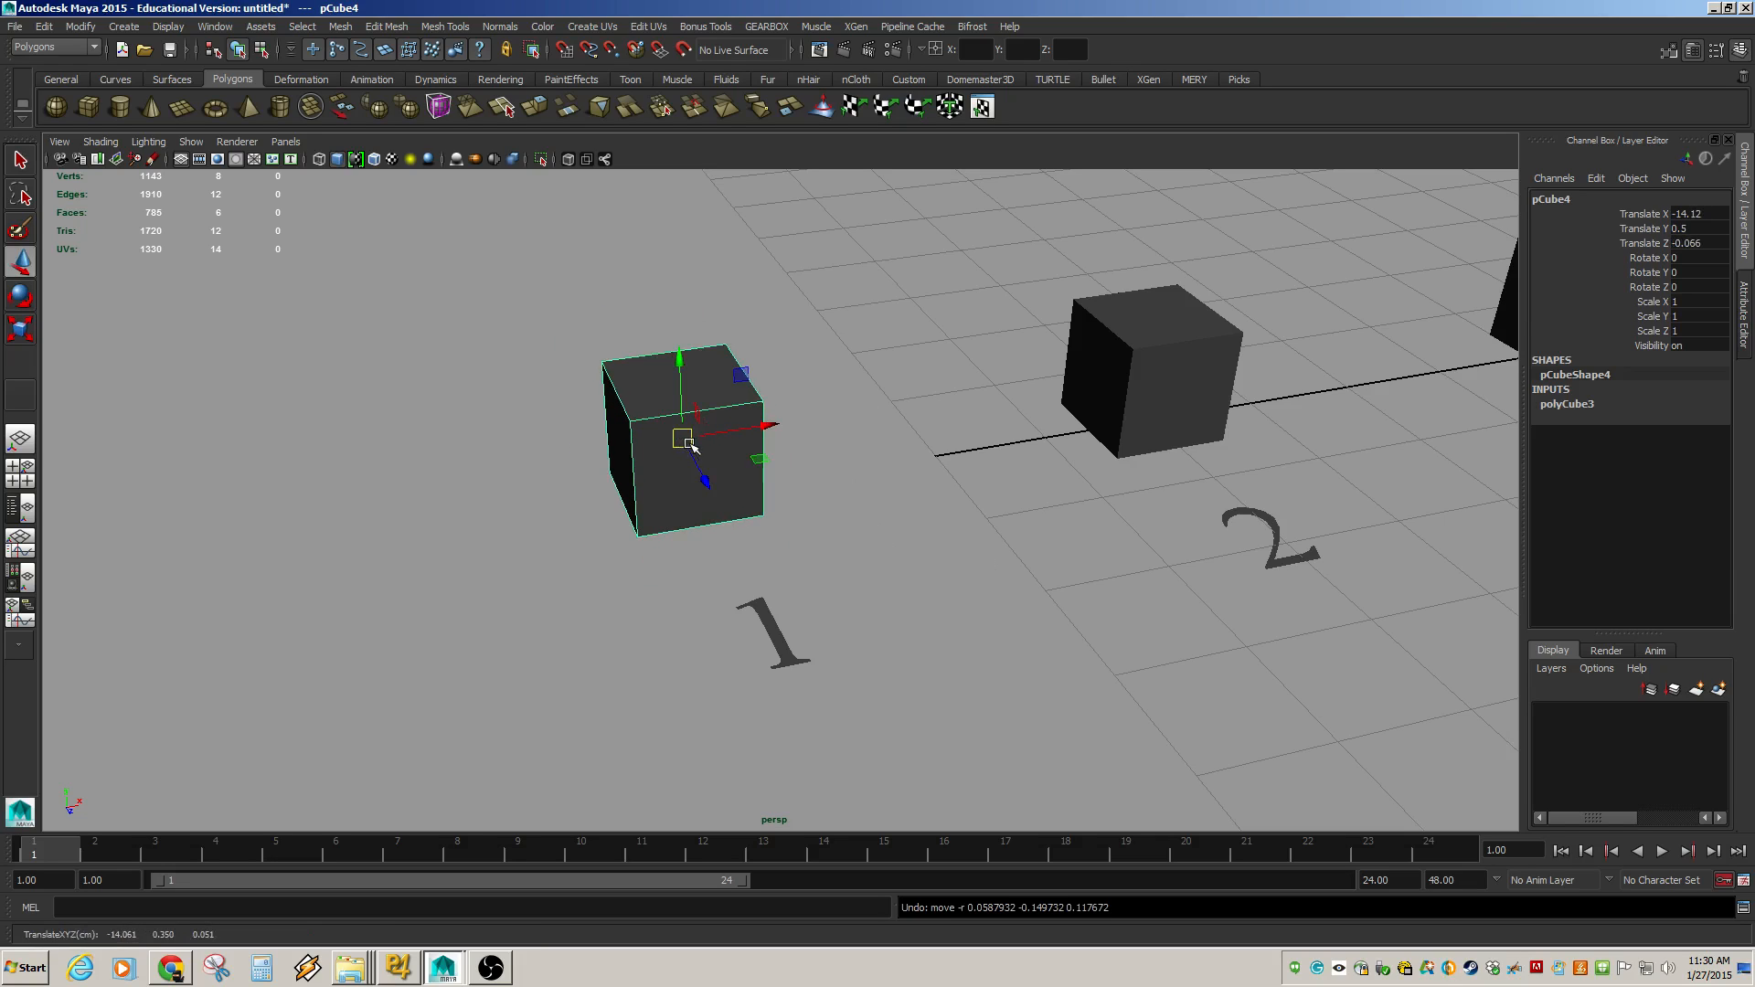
Rotate cube 1 with the Rotate tool and undo the rotation.
key("r")
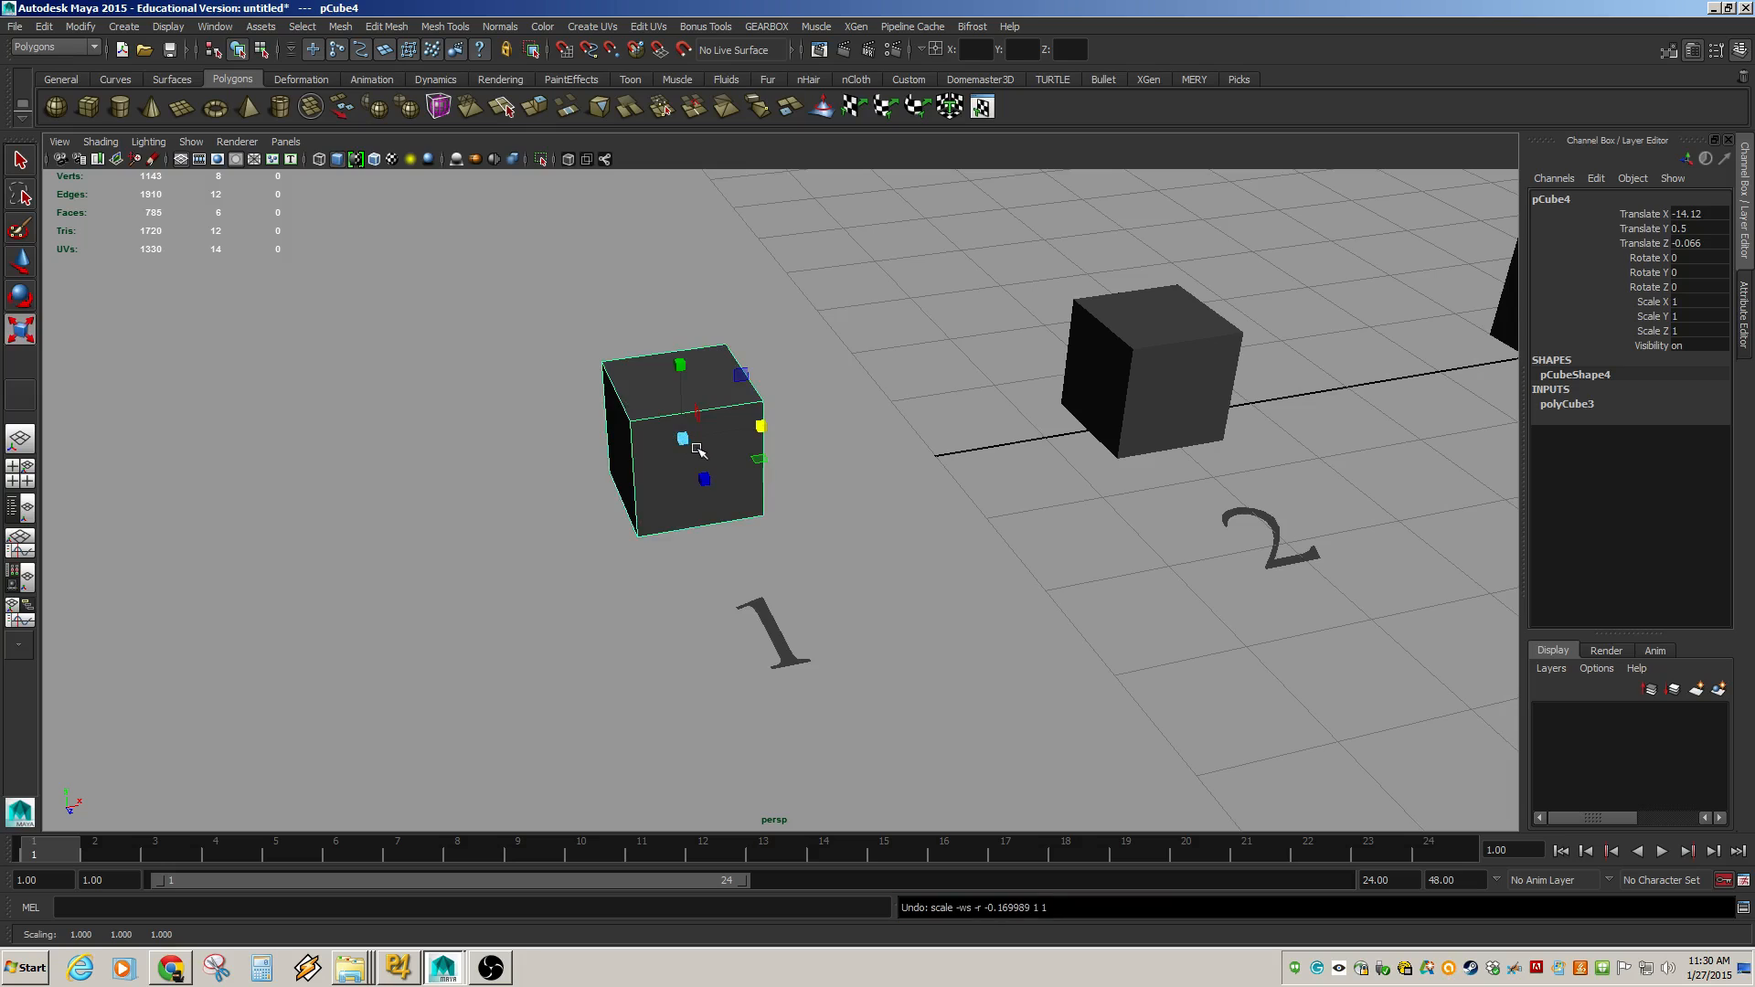
key("e")
left_click_drag(710, 458, 674, 422)
key("ctrl+z")
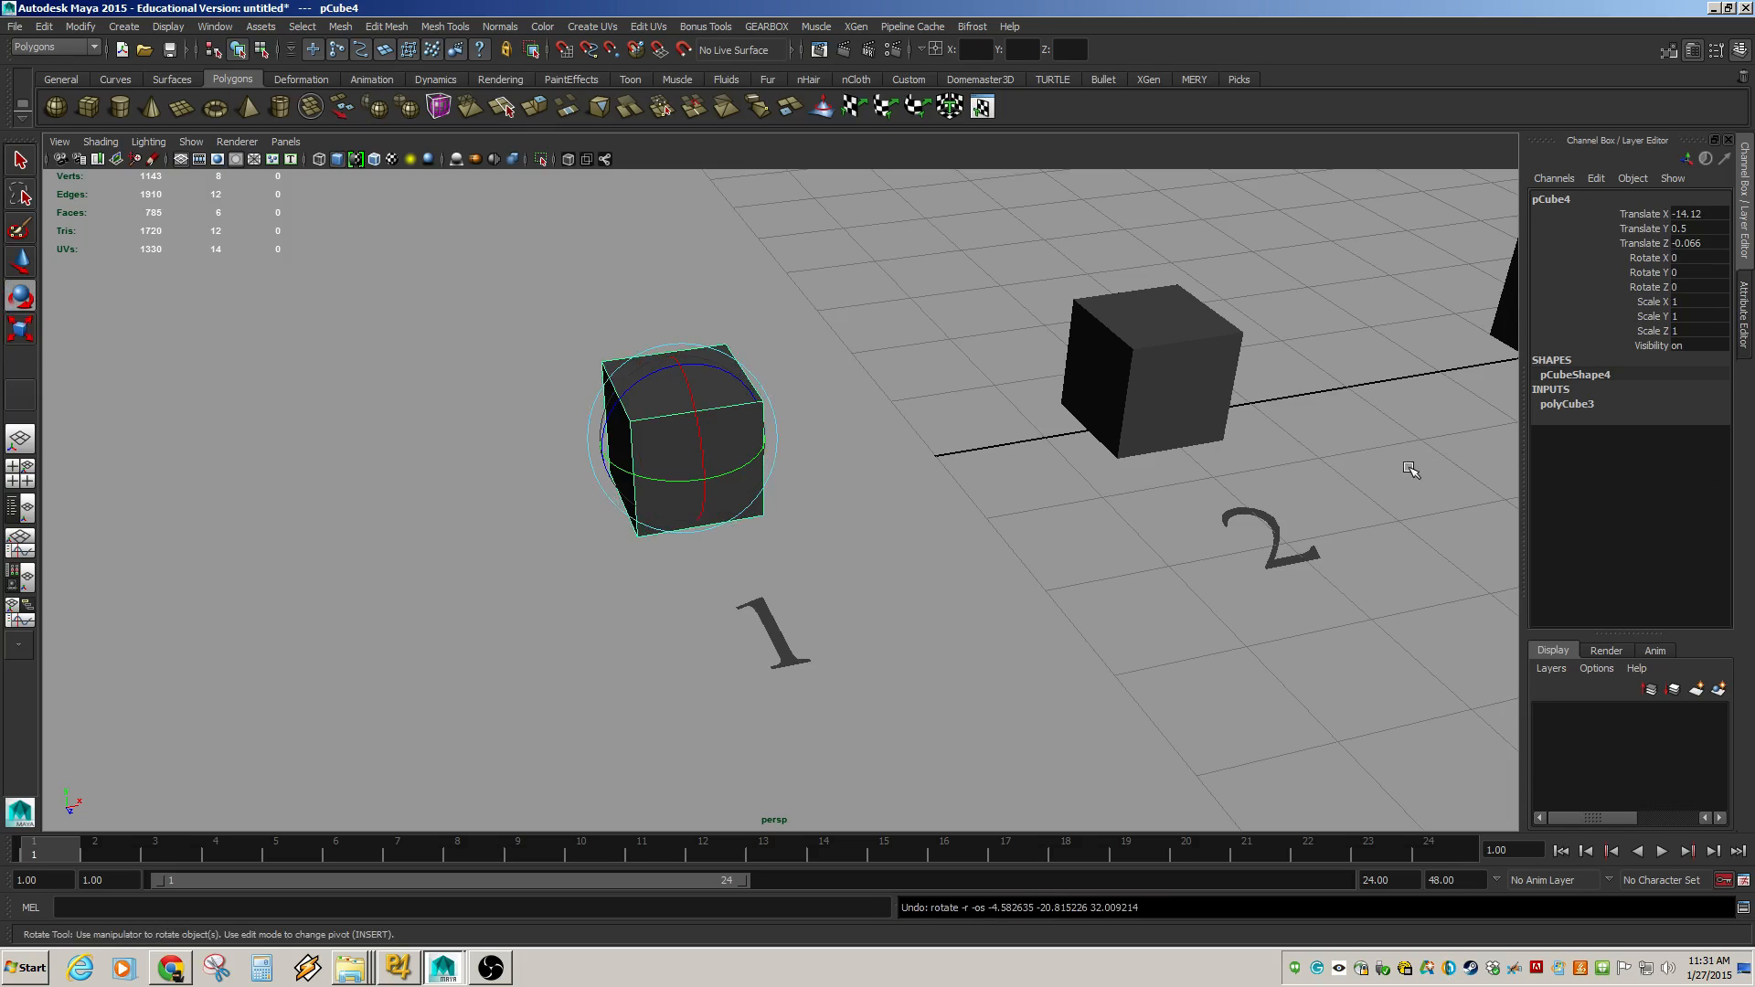
Reselect cube 1, switch to vertex mode, move its top-left corner vertex, and undo the move.
left_click(806, 385)
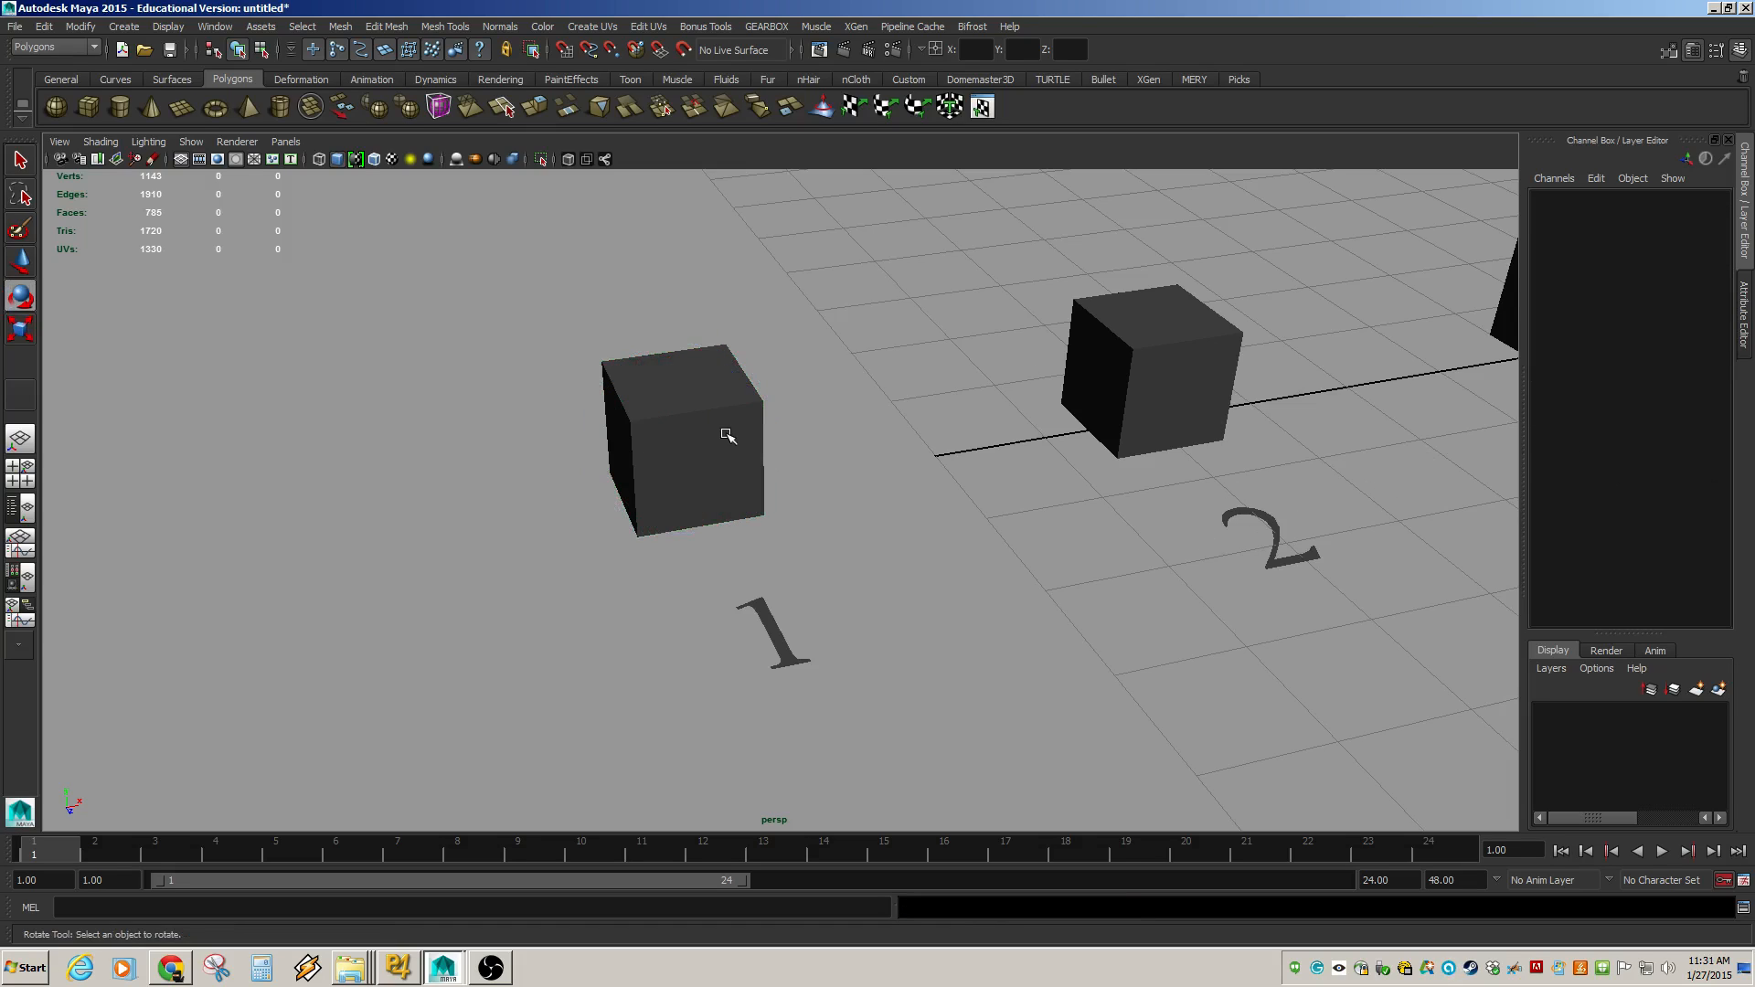
left_click(725, 434)
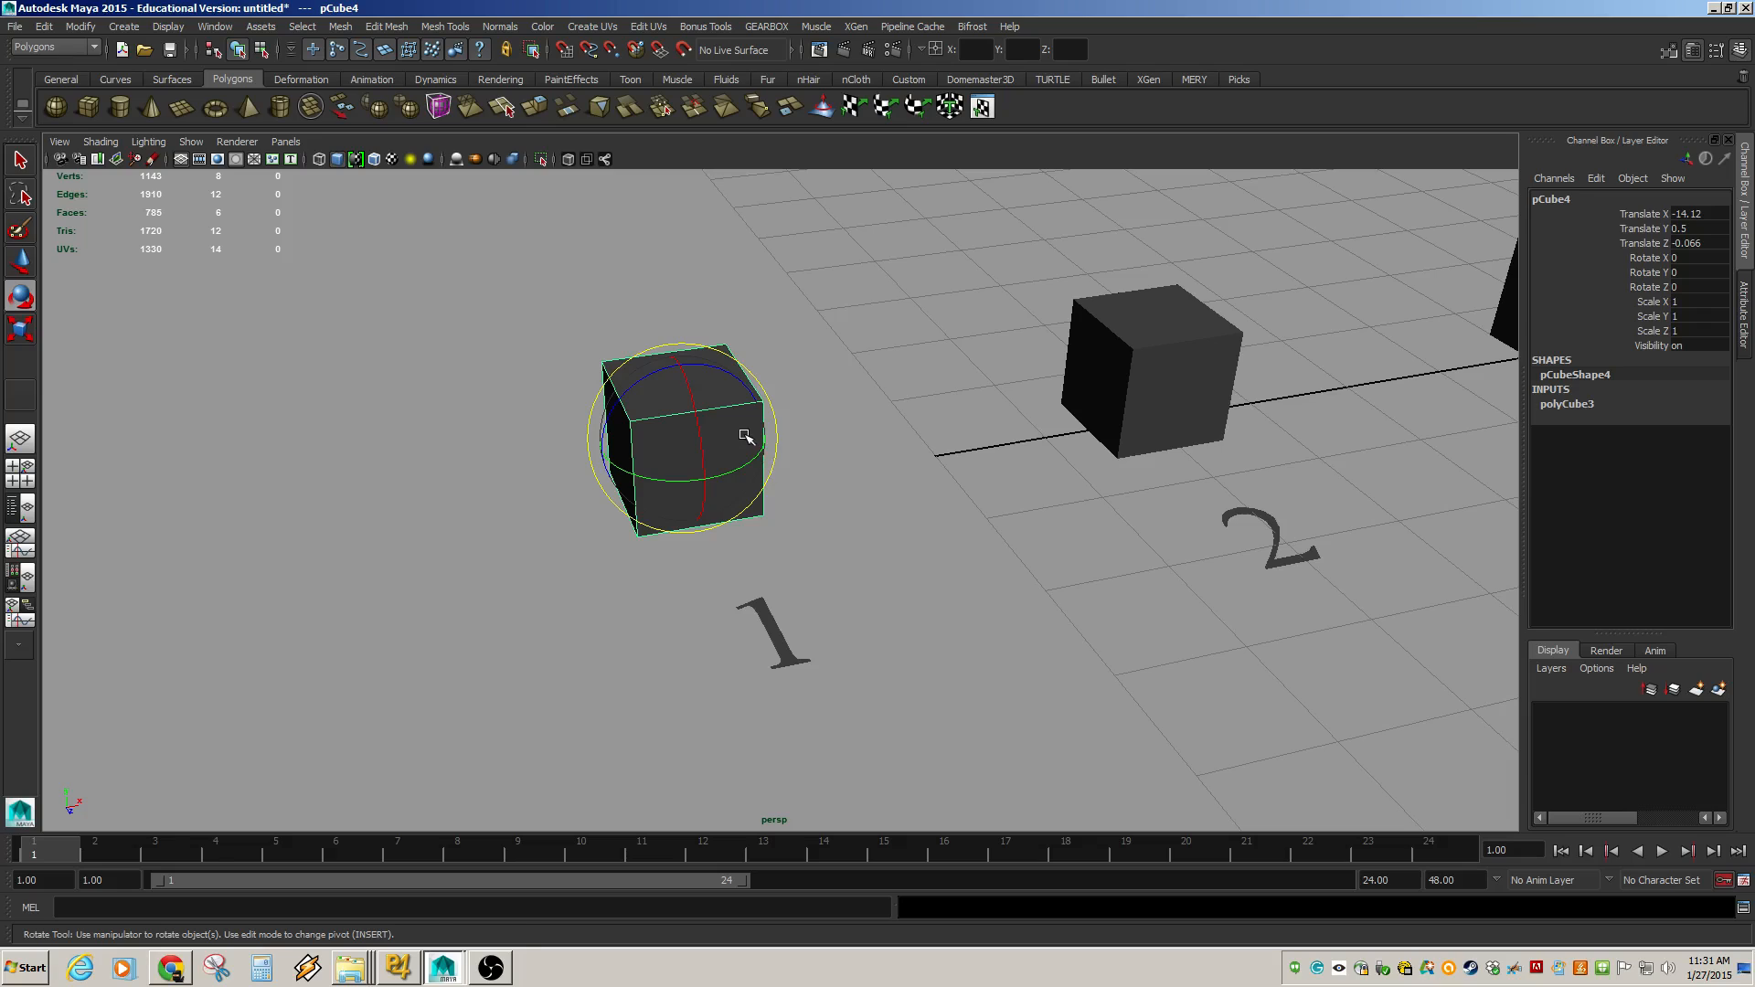
key("w")
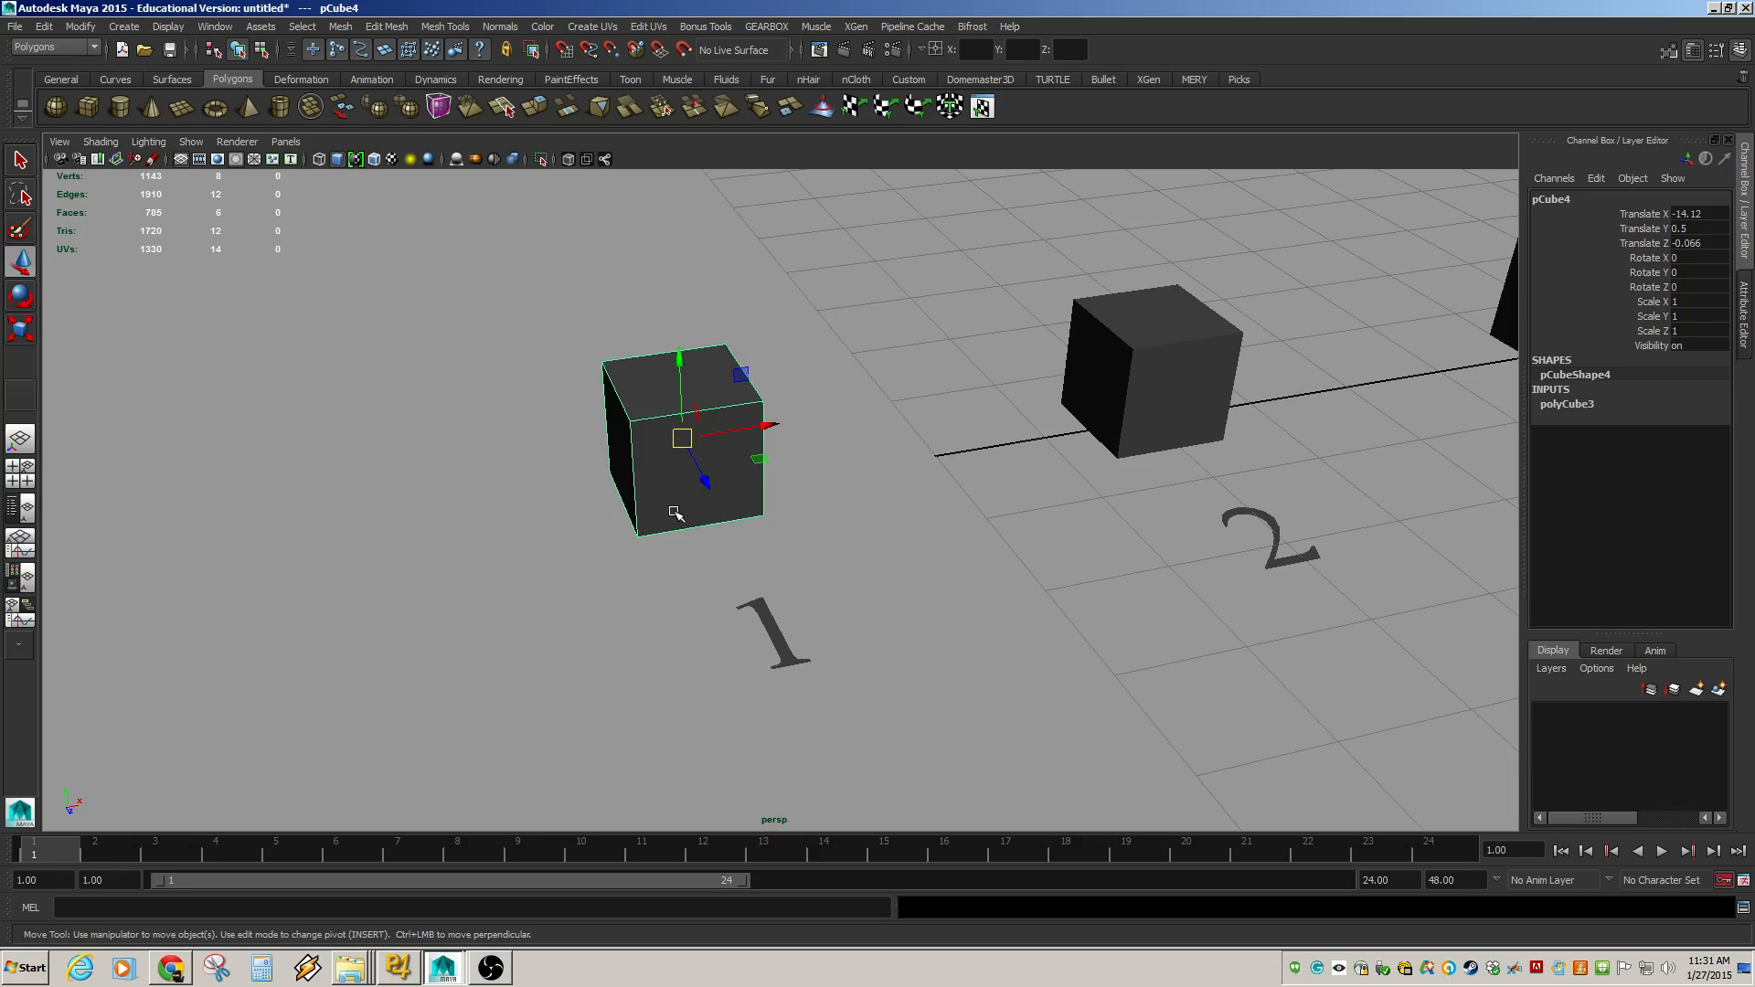
key("F9")
mouse_move(553, 320)
left_mouse_down()
mouse_move(606, 370)
mouse_move(525, 330)
mouse_move(540, 319)
left_mouse_up()
key("ctrl+z")
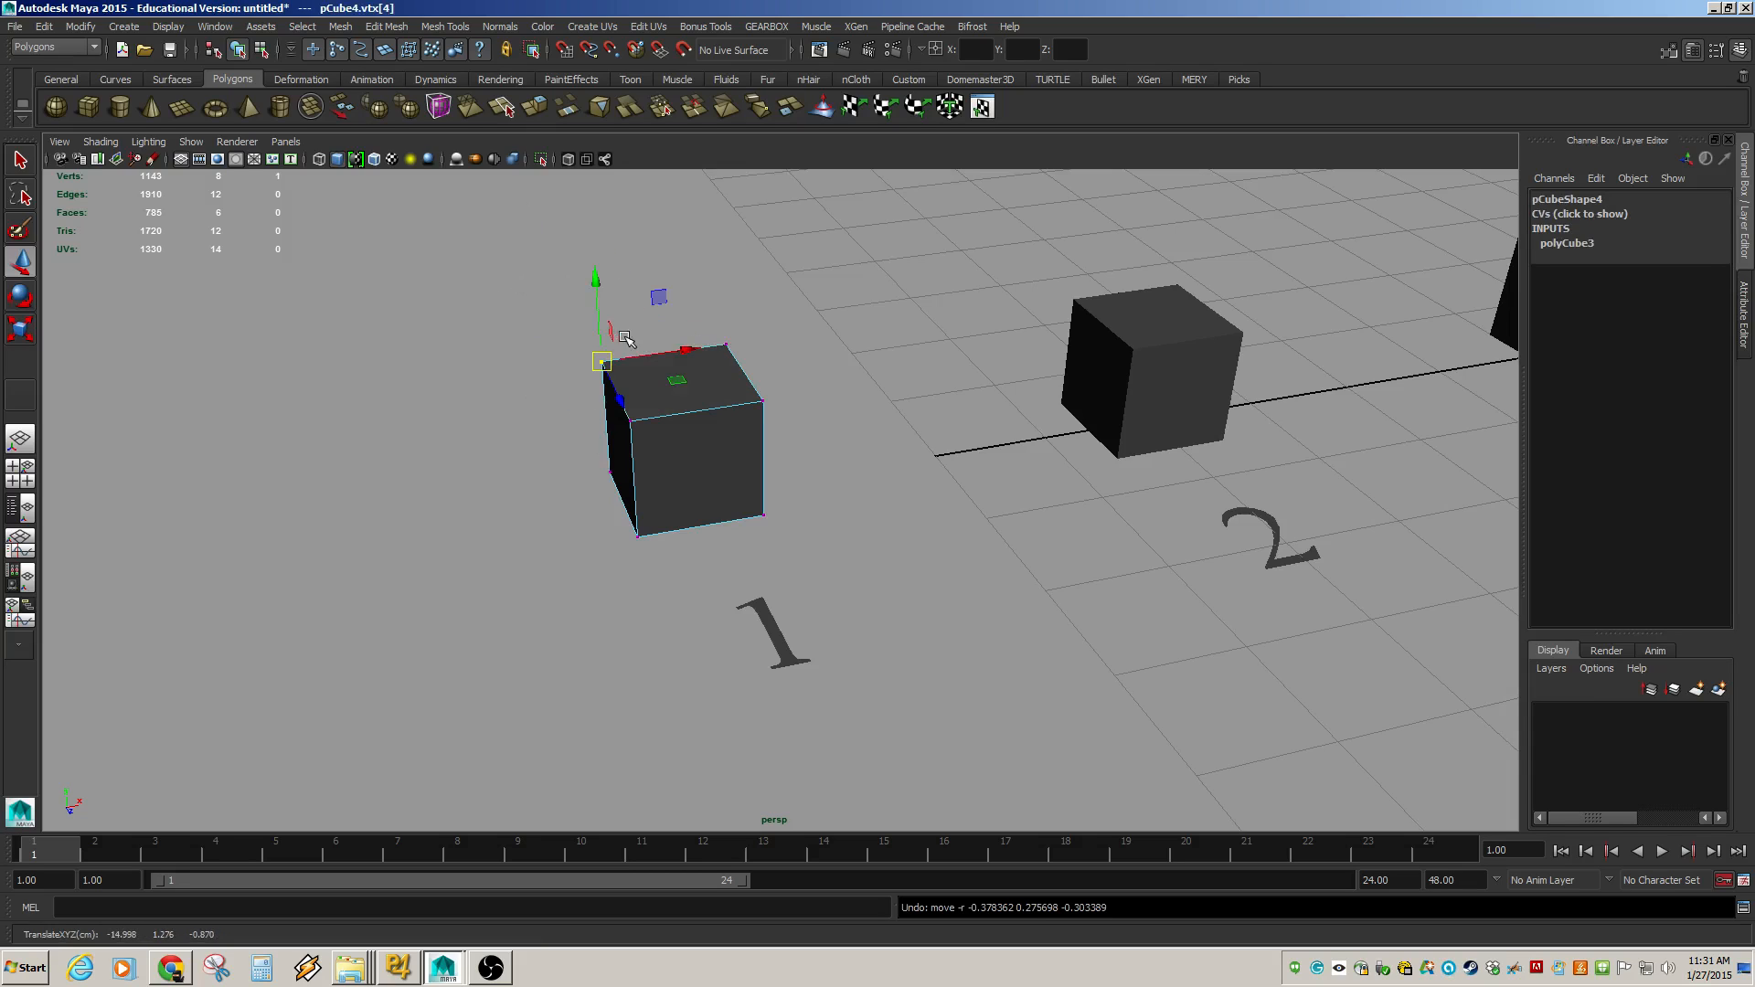
Select another top corner vertex of cube 1, try moving it, and undo the change.
left_click_drag(692, 302, 776, 356)
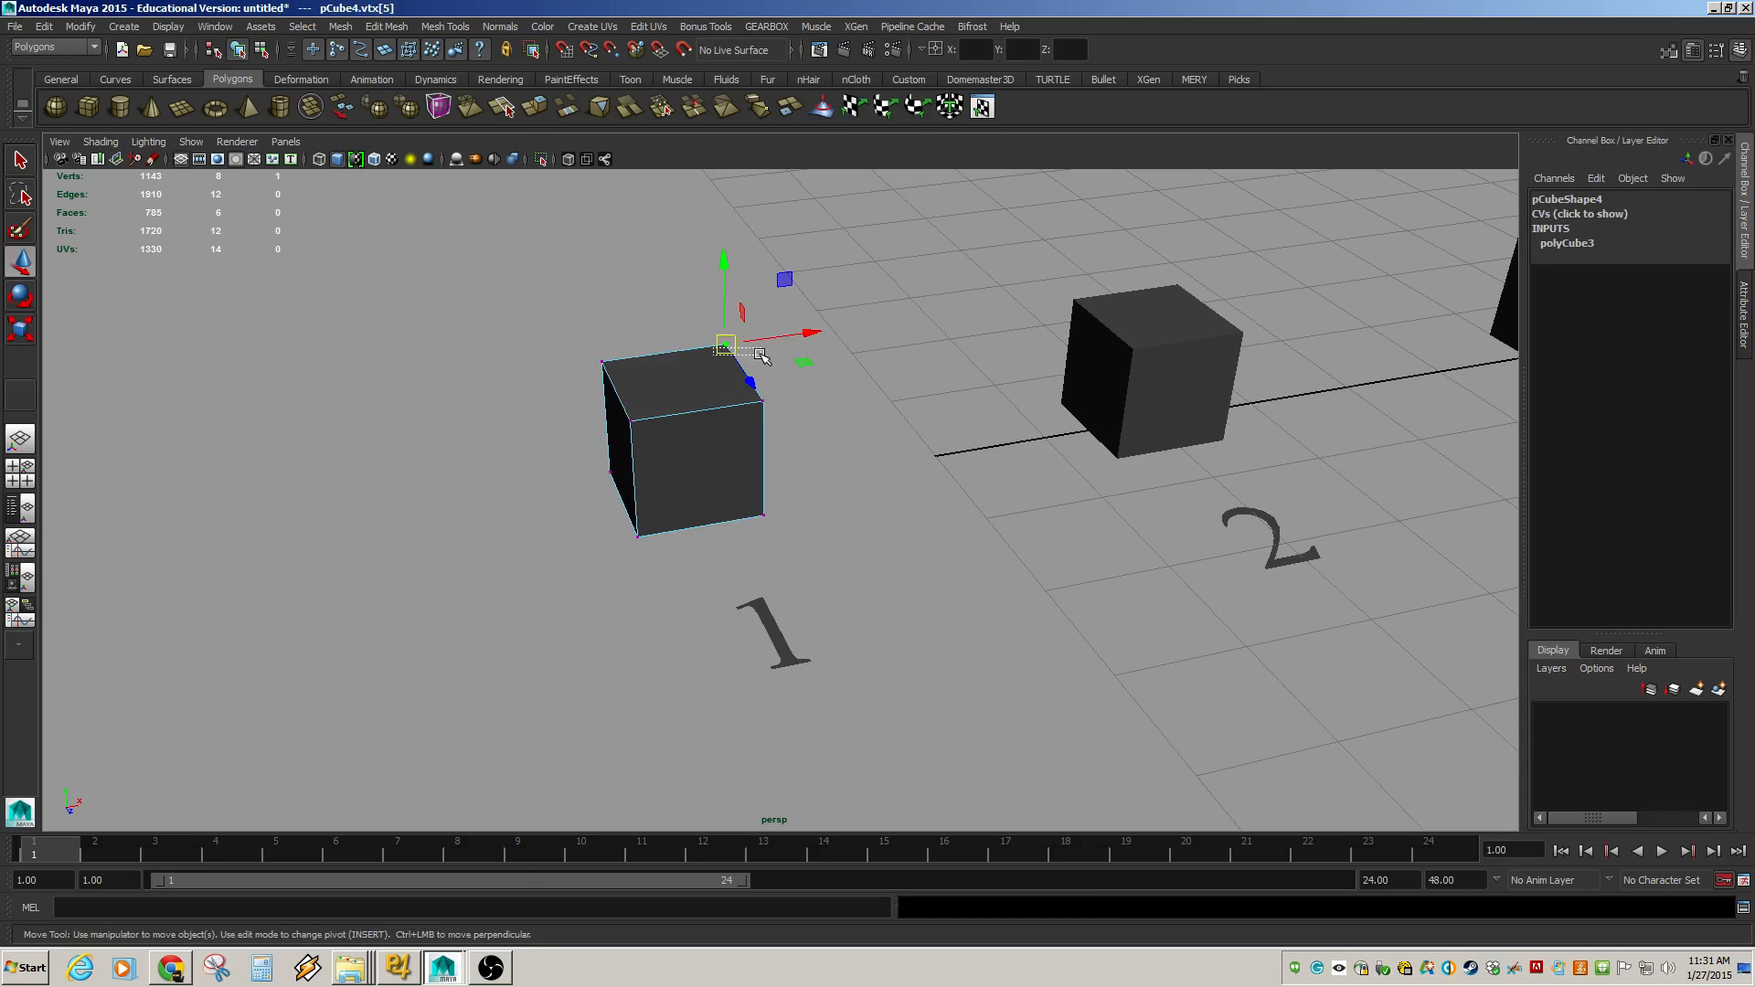
left_click(689, 302)
left_click_drag(689, 301, 766, 365)
key("ctrl+z")
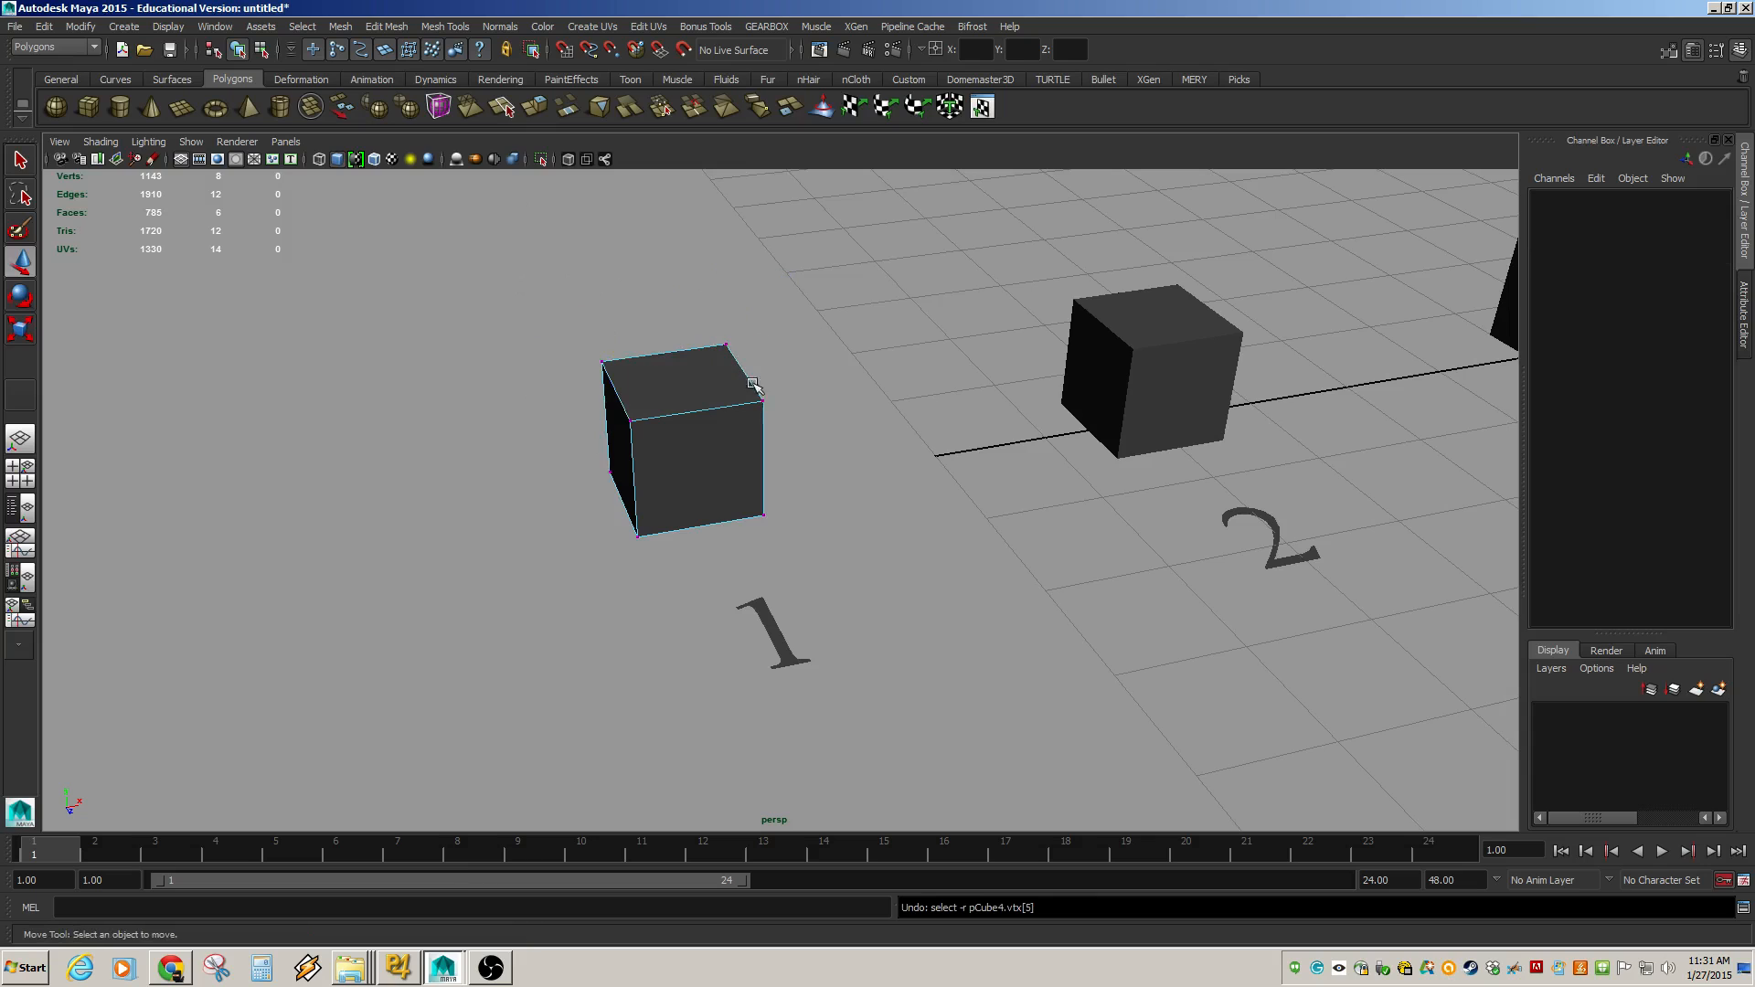
Select a top edge of cube 1 in edge mode, move it, and undo the move.
left_click_drag(737, 437, 643, 419, "alt")
middle_click_drag(643, 420, 720, 544, "alt")
right_click_drag(595, 481, 778, 543, "alt")
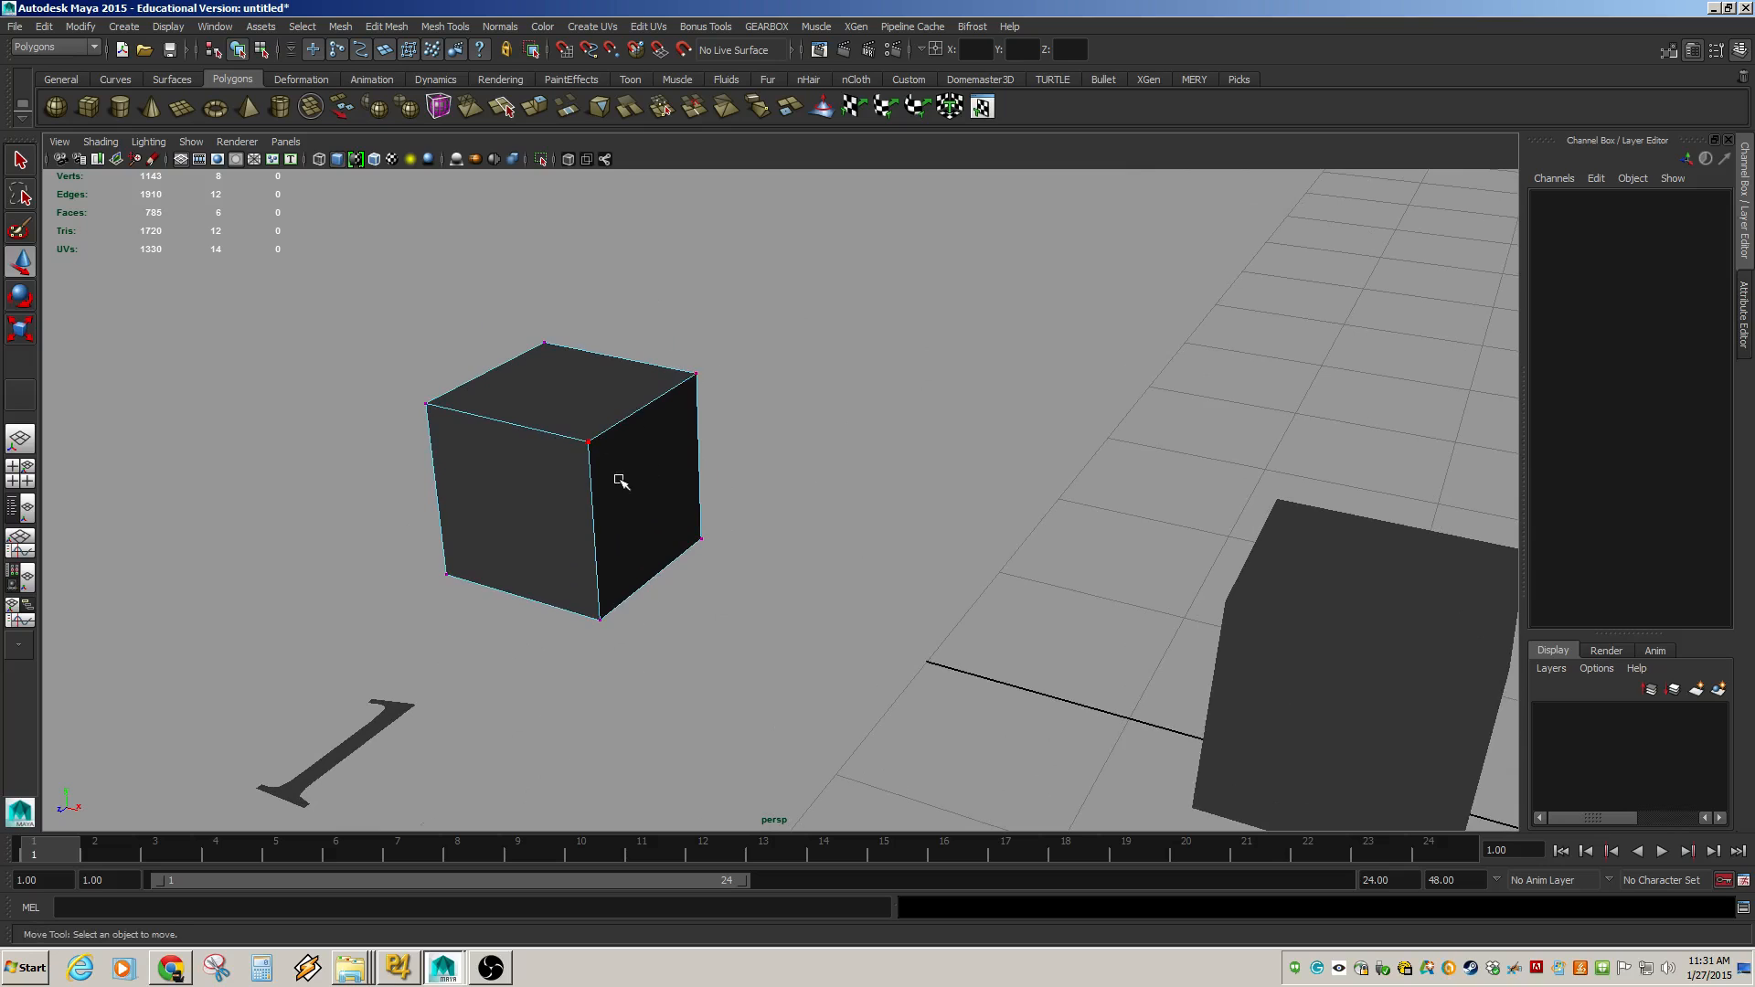
left_click_drag(620, 481, 730, 502, "alt")
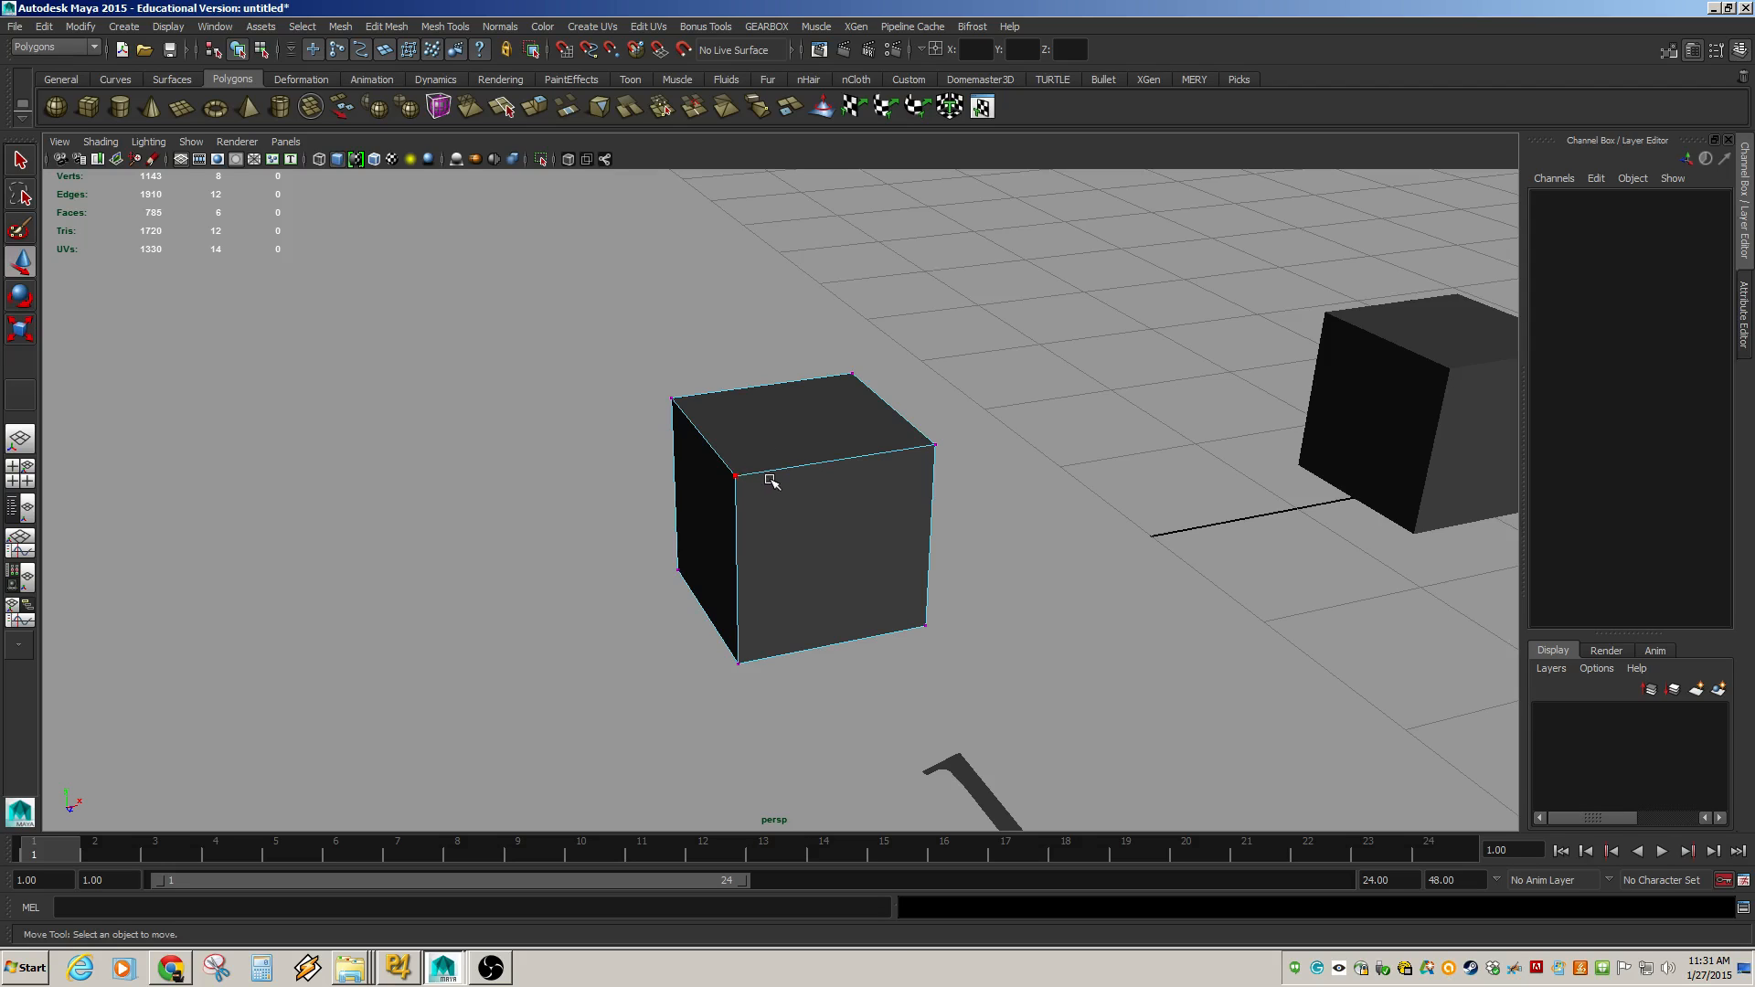
left_click(711, 442)
mouse_move(704, 439)
left_mouse_down()
mouse_move(658, 395)
mouse_move(723, 432)
left_mouse_up()
key("ctrl+z")
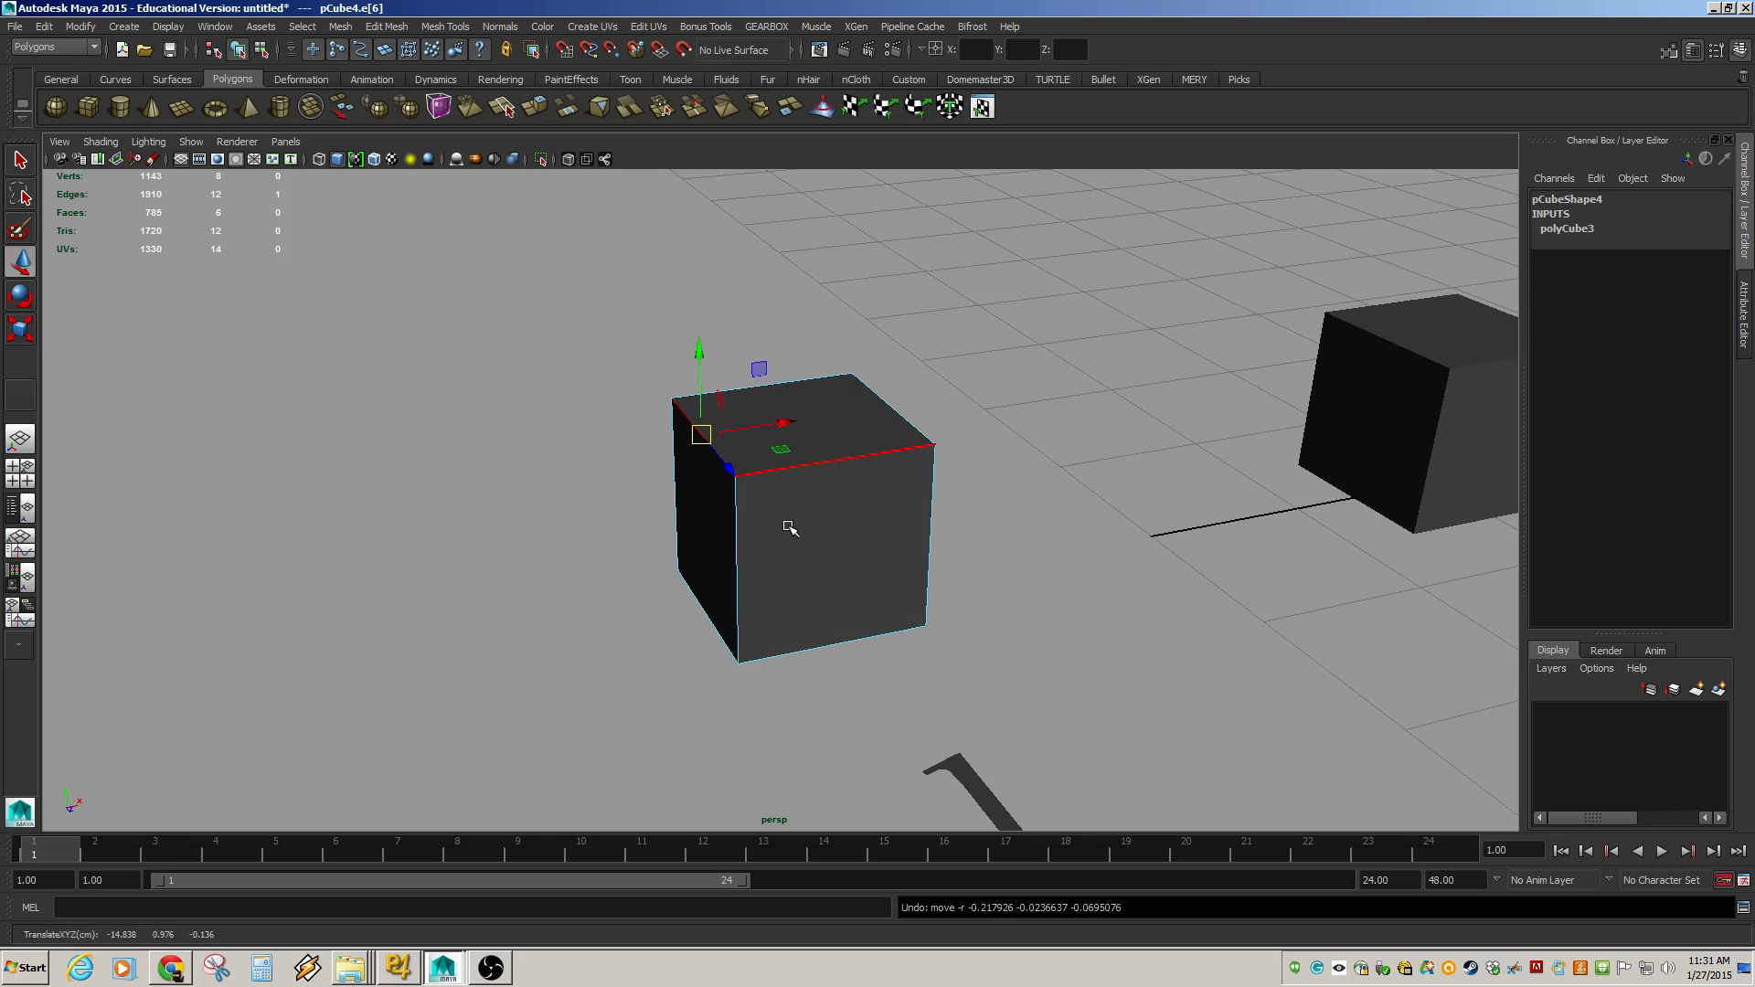
key("ctrl+z")
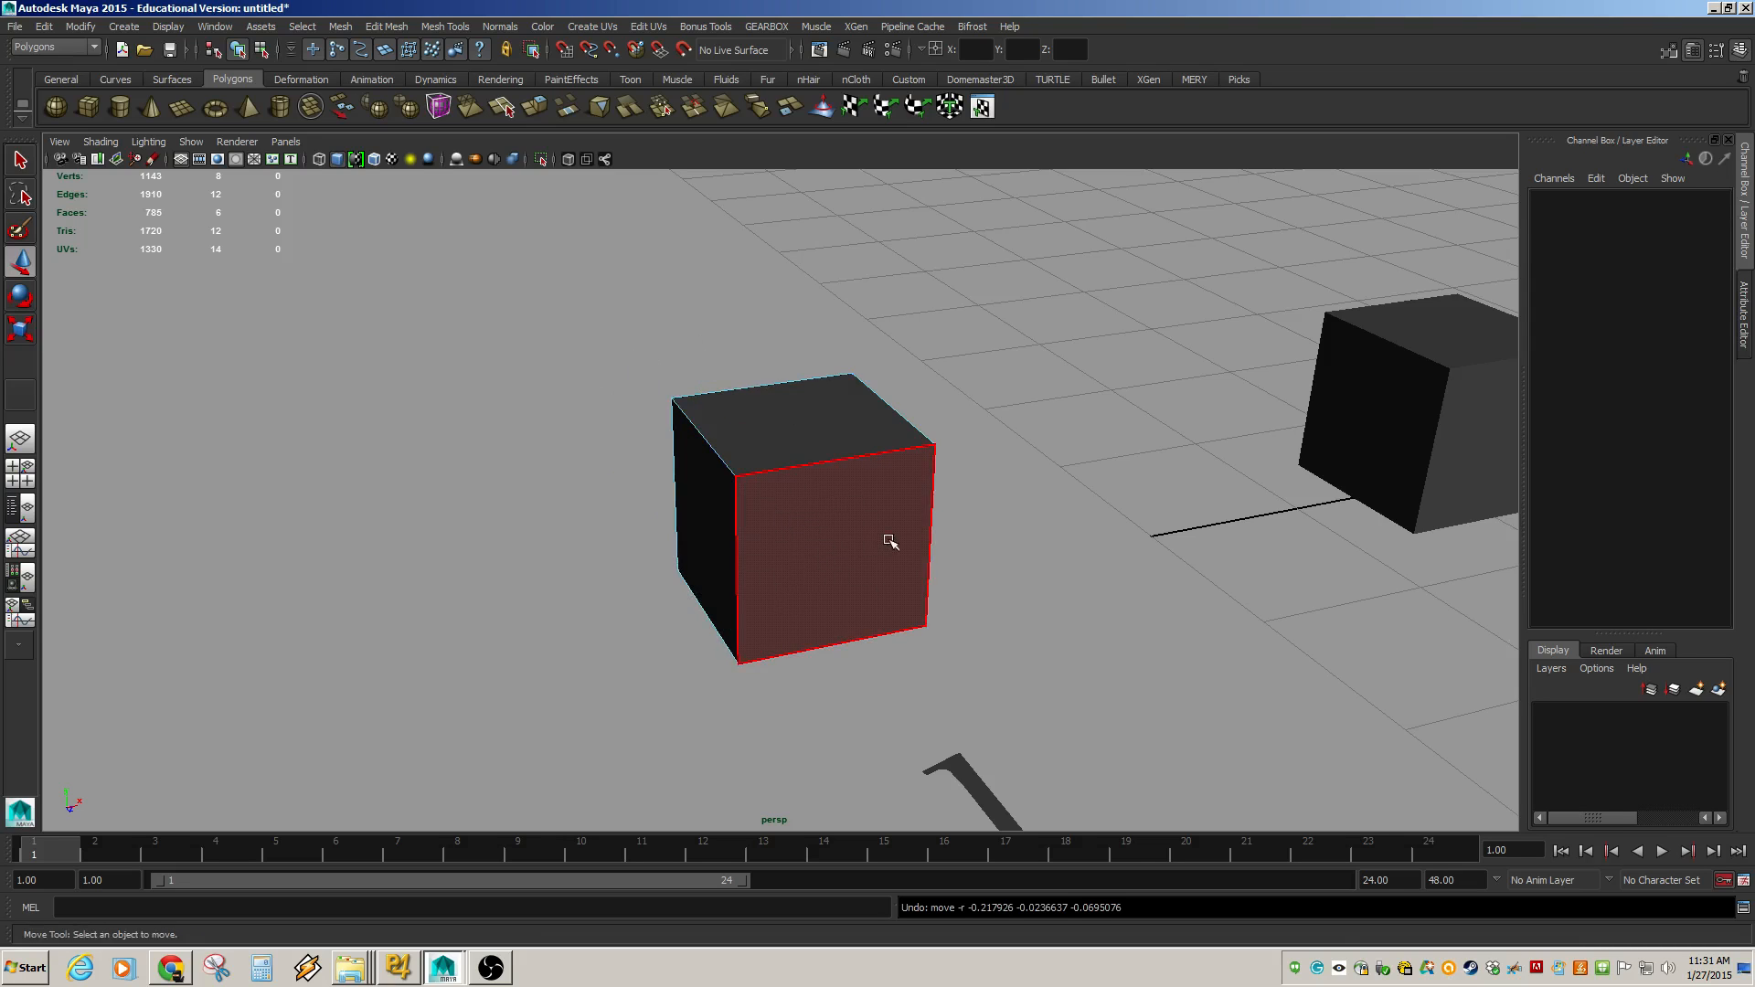
Select the front face of cube 1 in face mode.
left_click_drag(892, 542, 777, 489, "alt")
left_click(737, 503)
left_click(967, 513)
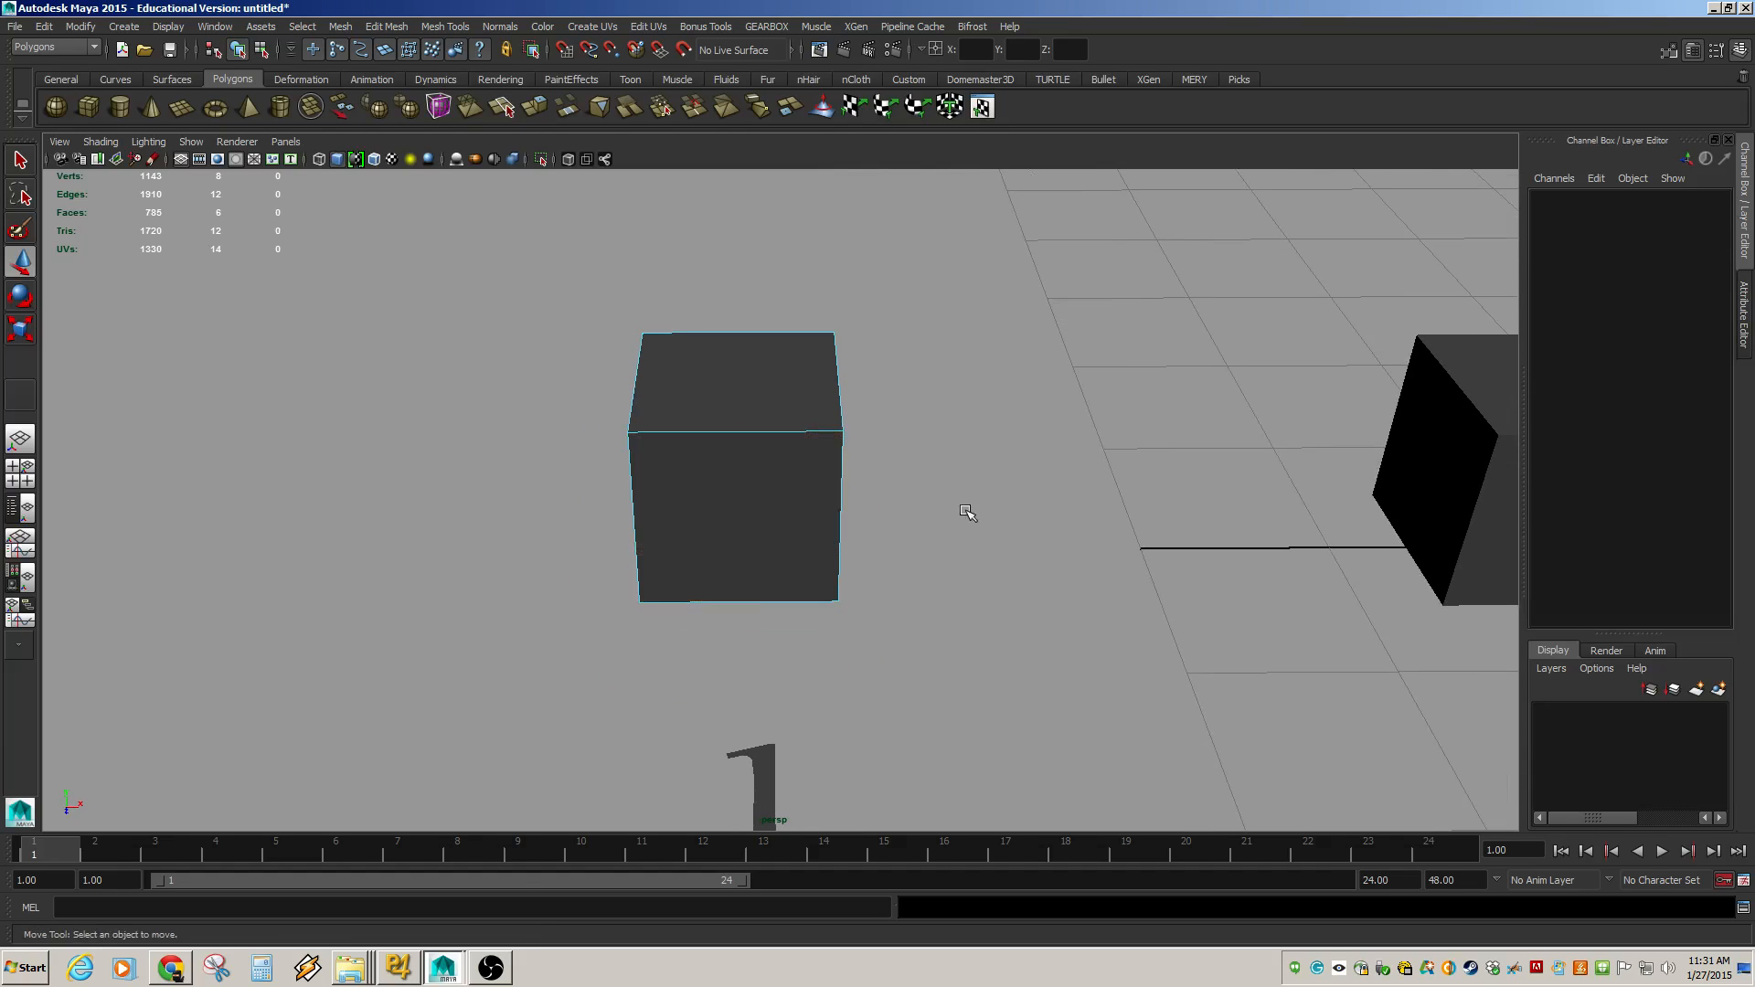
left_click(792, 513)
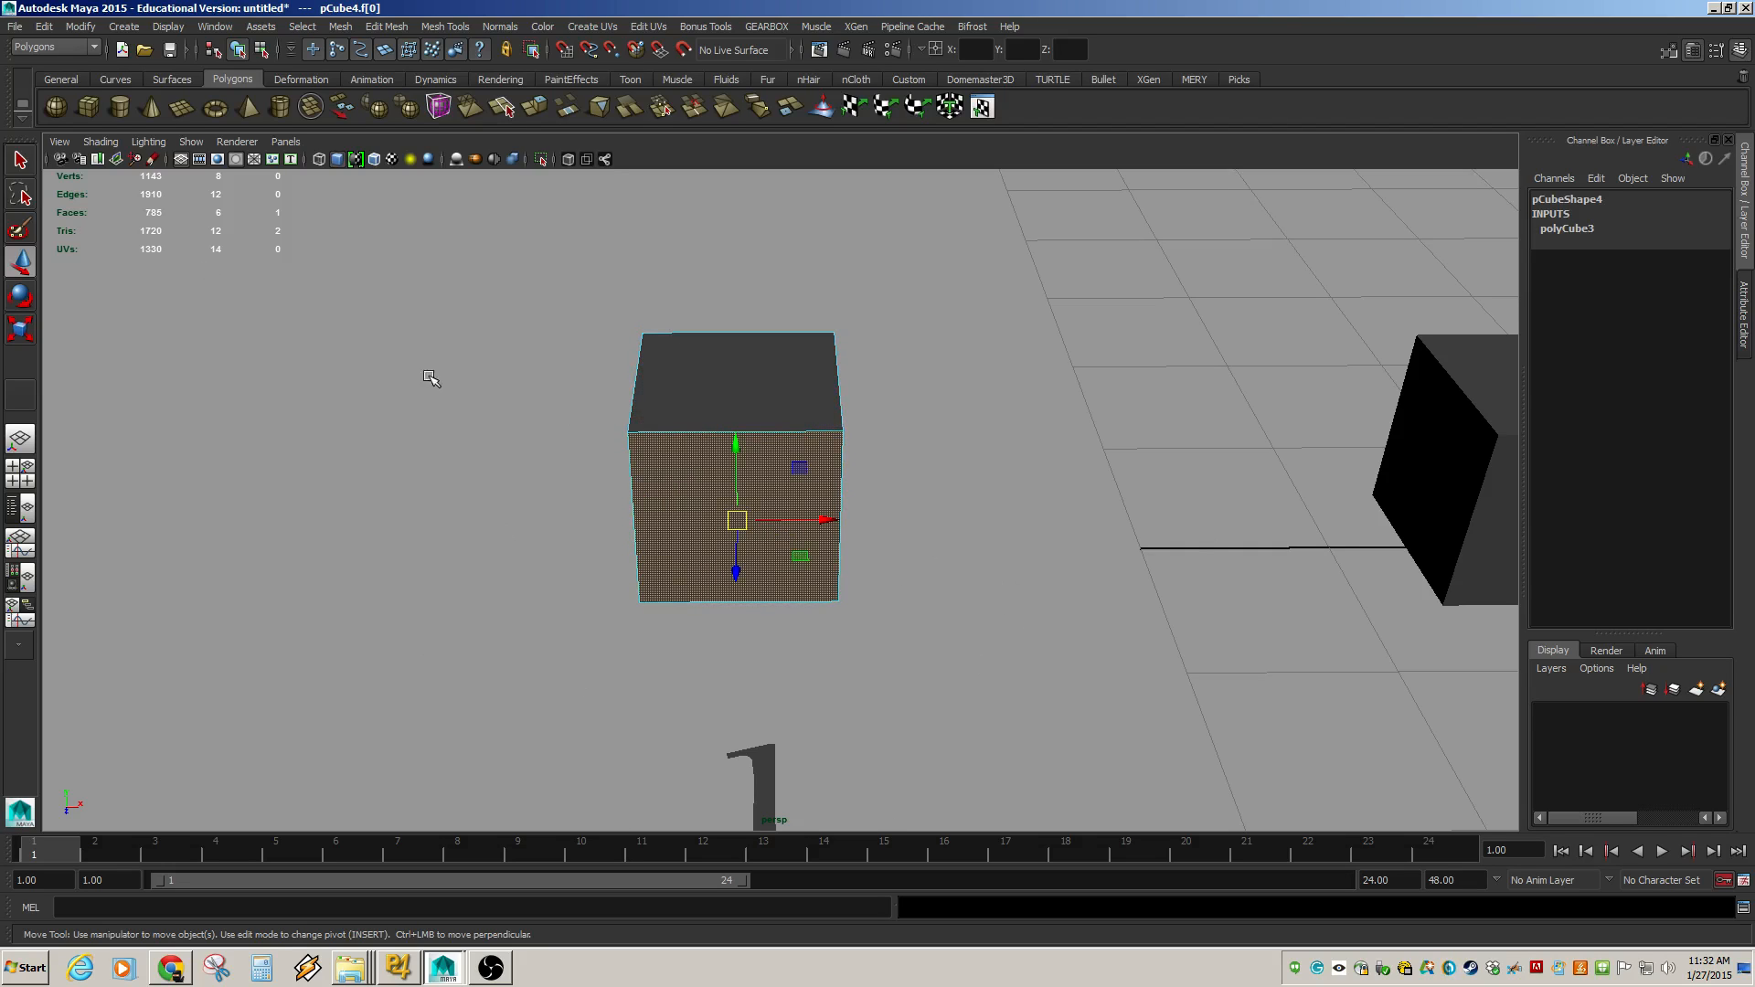
Create a polygon plane in the scene.
left_click(180, 112)
left_click_drag(982, 516, 1190, 695)
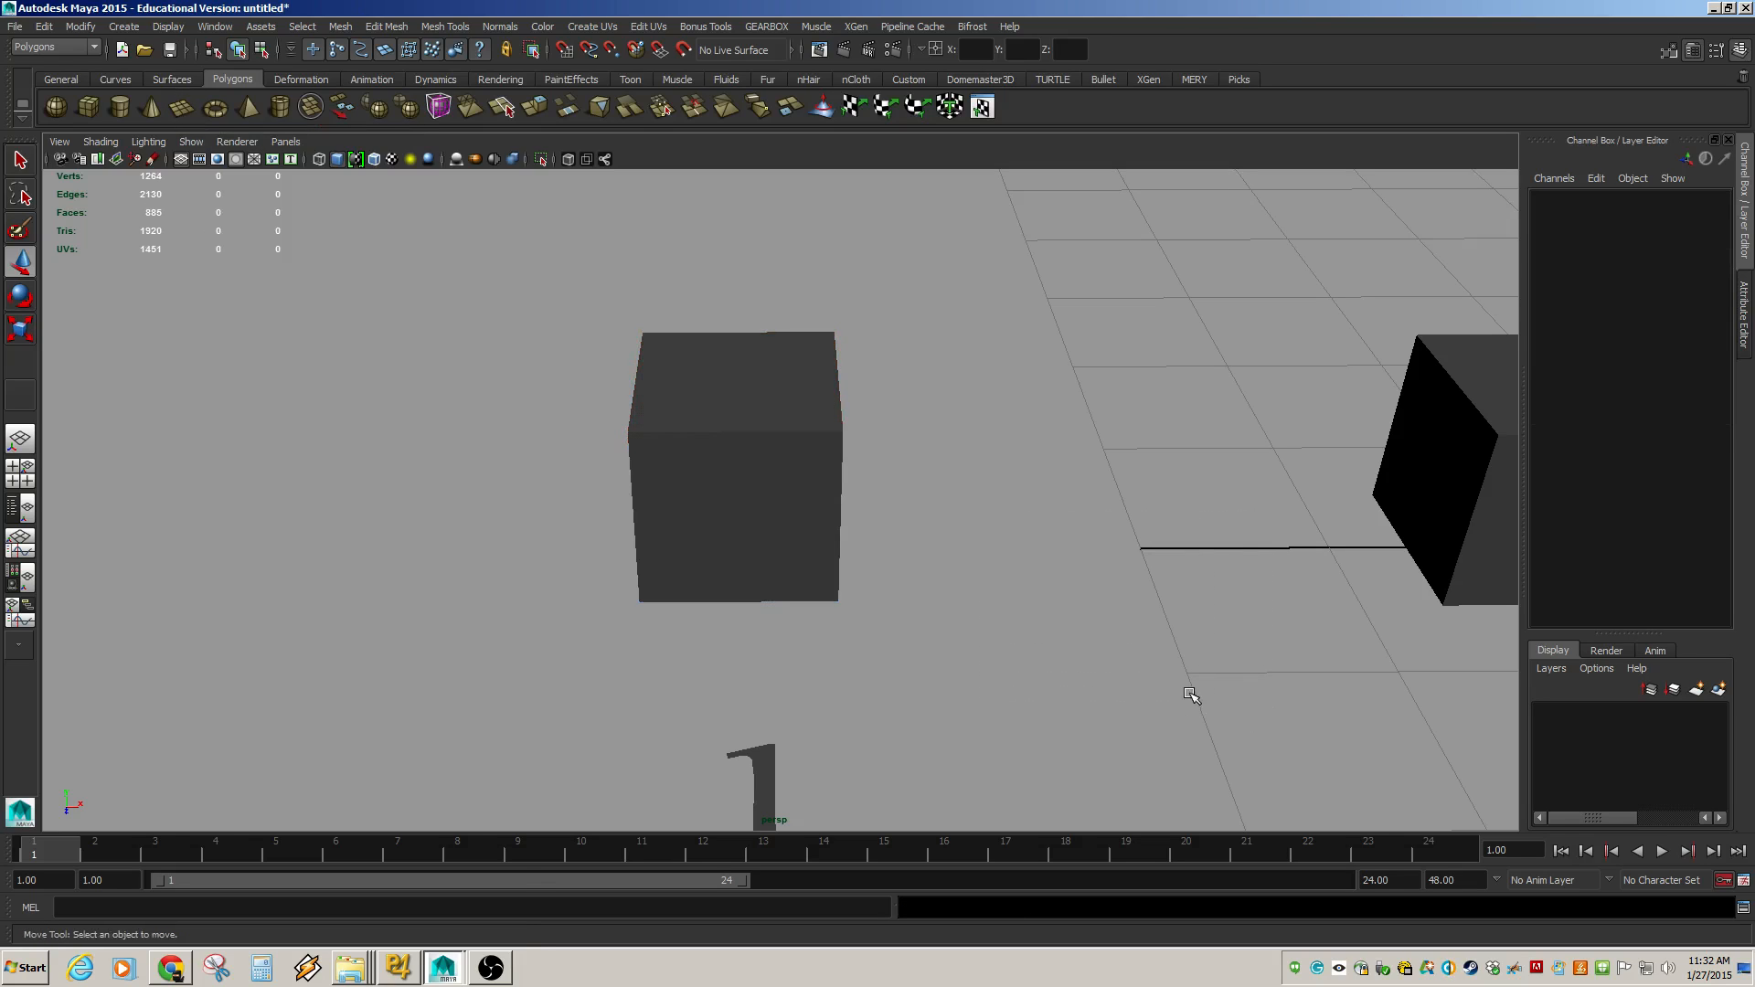
Select the new plane and move it next to cube 1.
scroll(1162, 635, "down", 10)
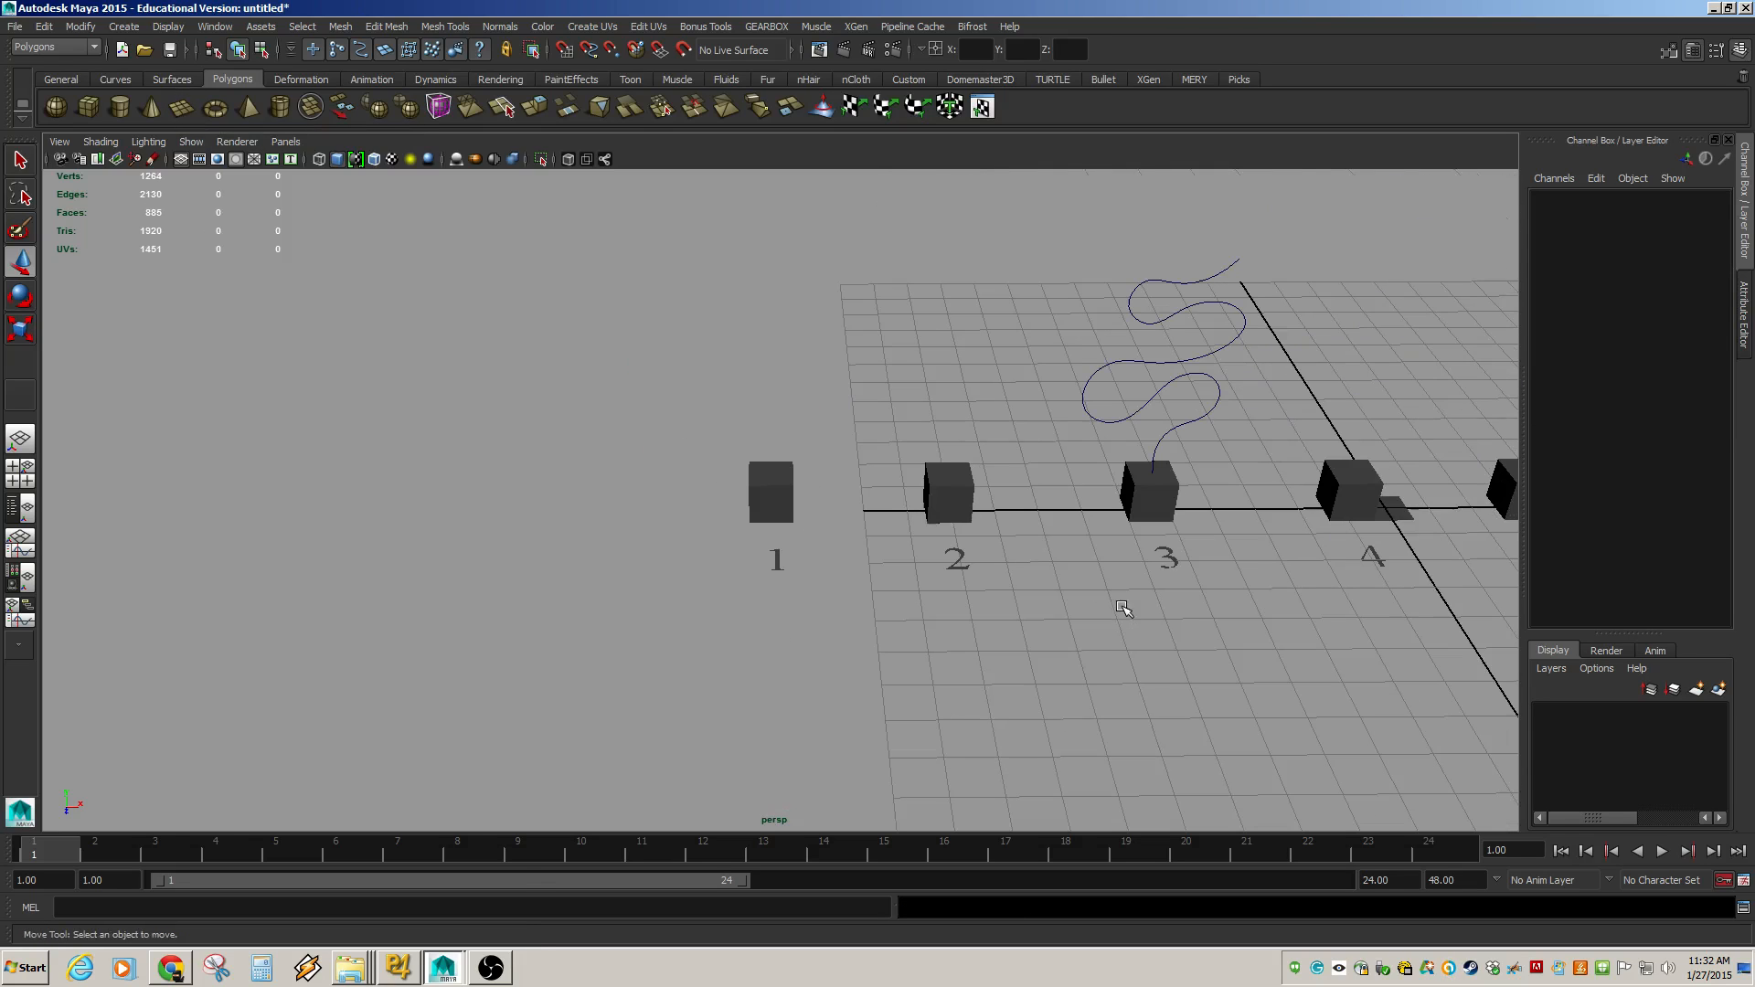
left_click(1396, 518)
left_click_drag(1471, 507, 888, 583)
scroll(814, 540, "up", 4)
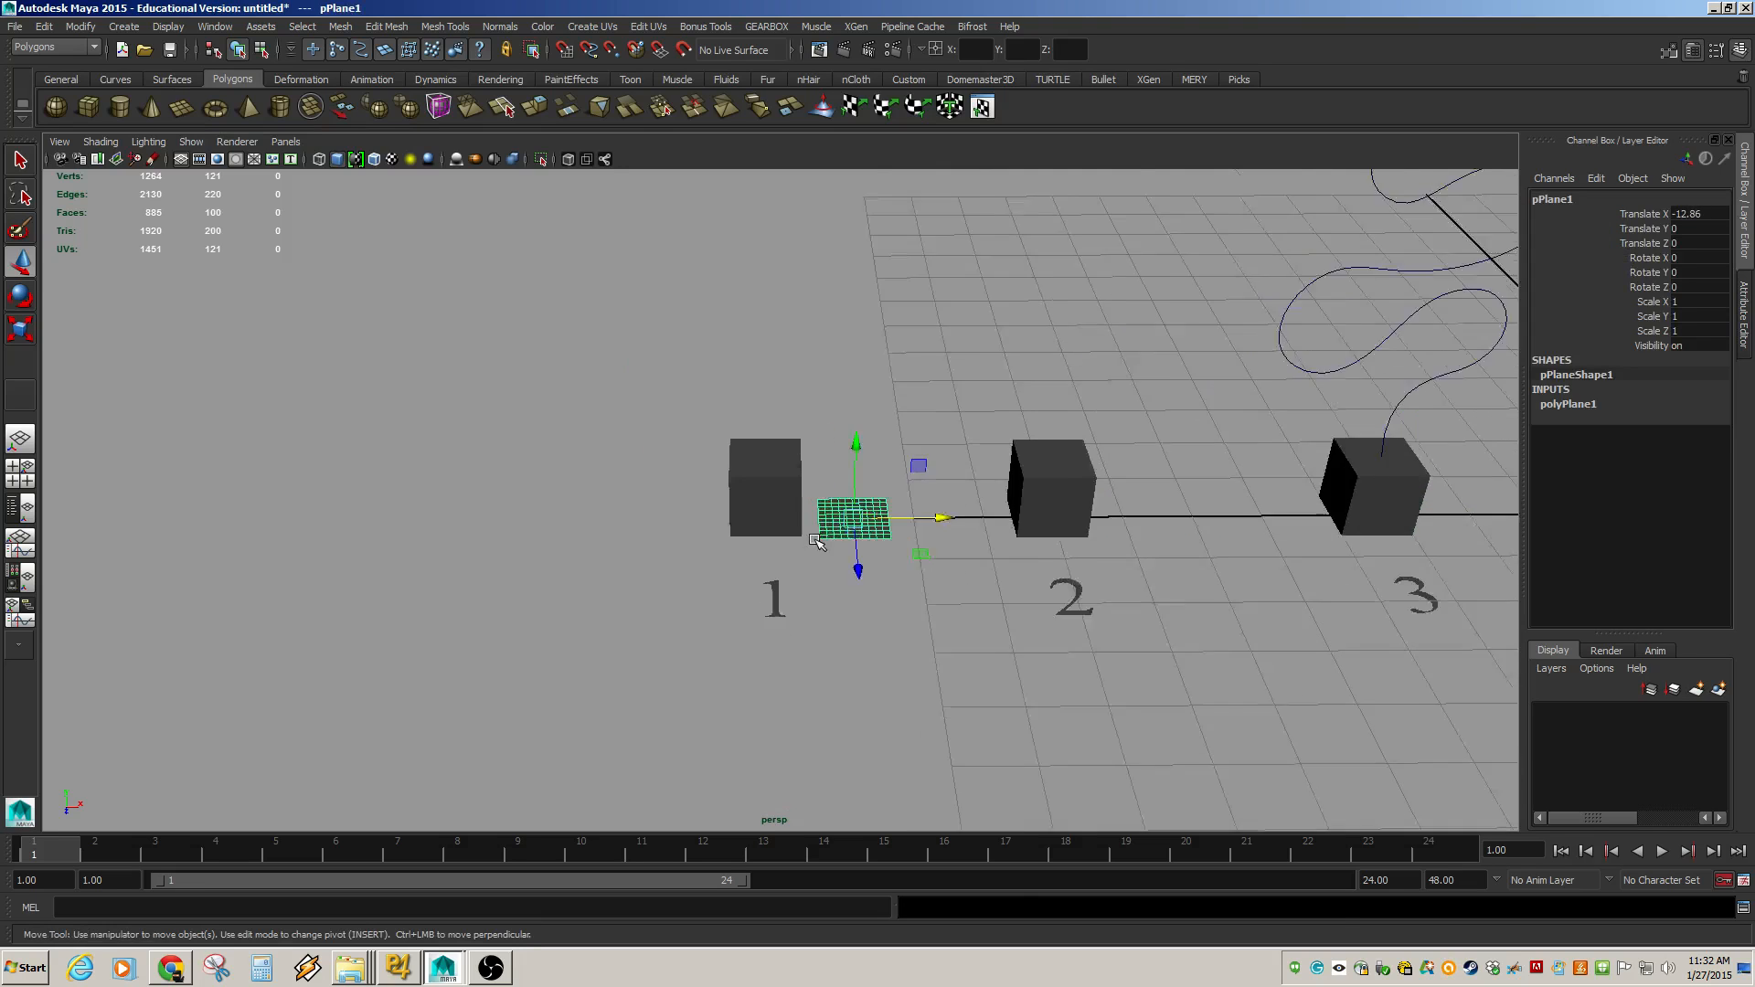
scroll(817, 542, "up", 6)
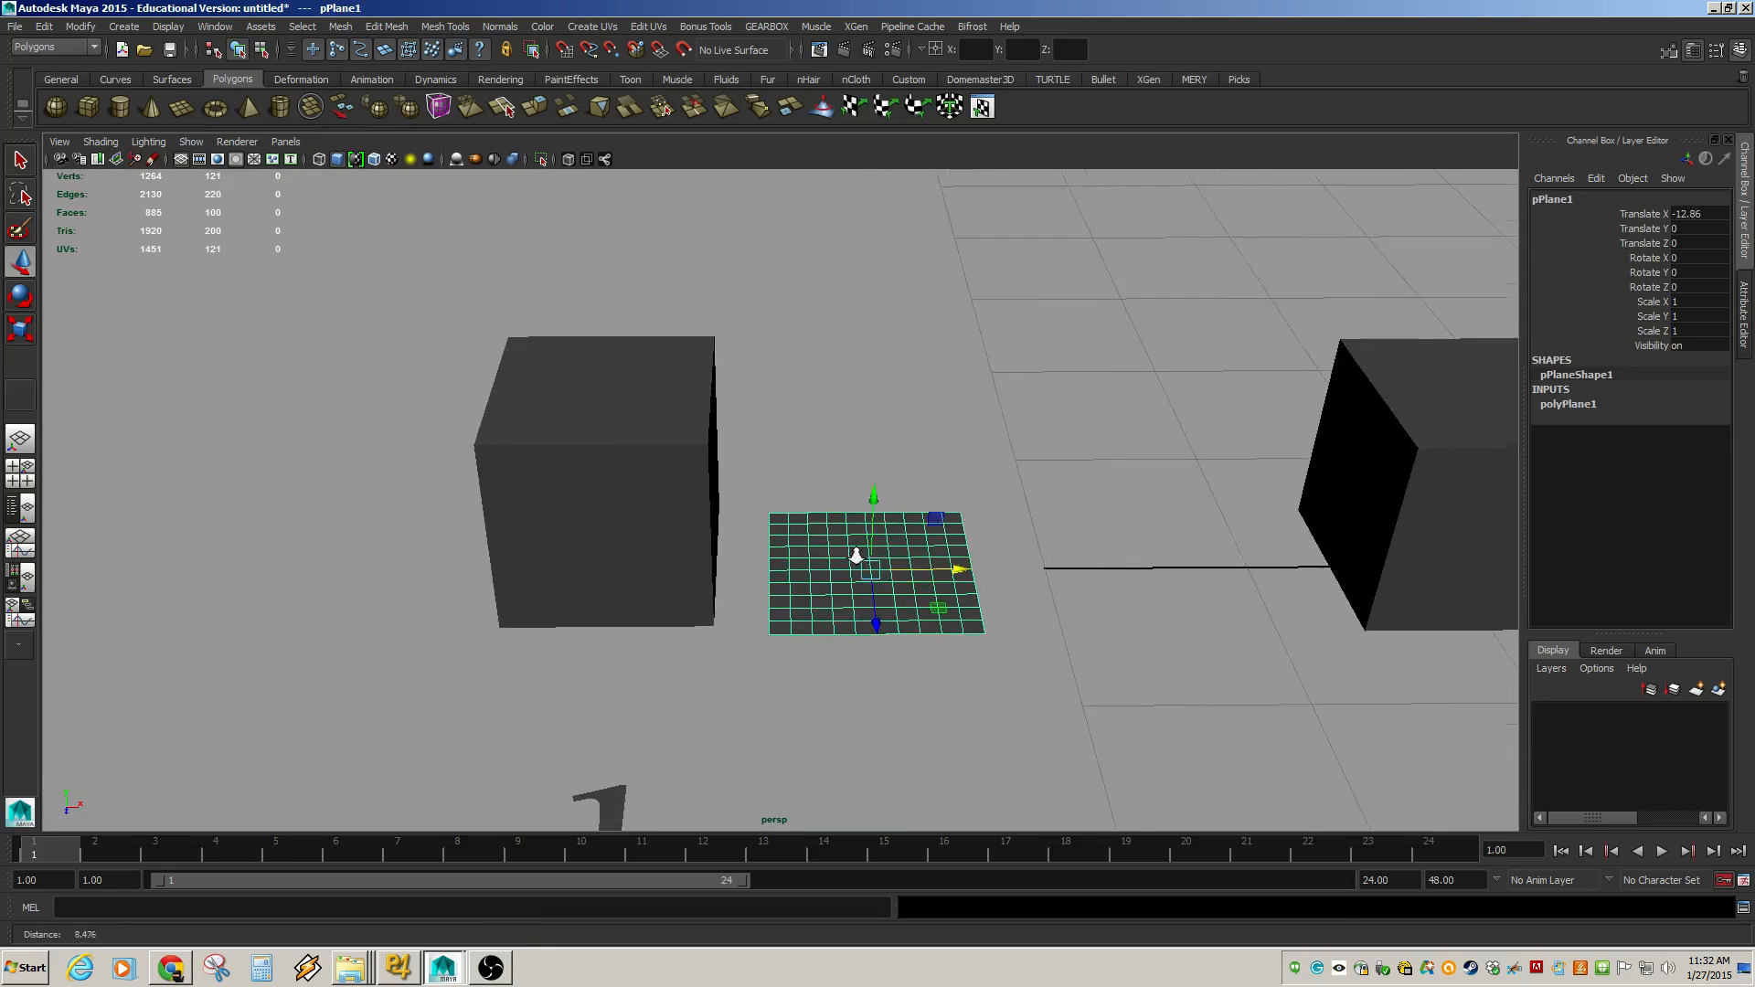
Cut a new edge across the plane with the Multi-Cut tool from the Modeling Toolkit.
right_click_drag(856, 556, 1191, 670, "alt")
middle_click_drag(1191, 670, 1033, 570, "alt")
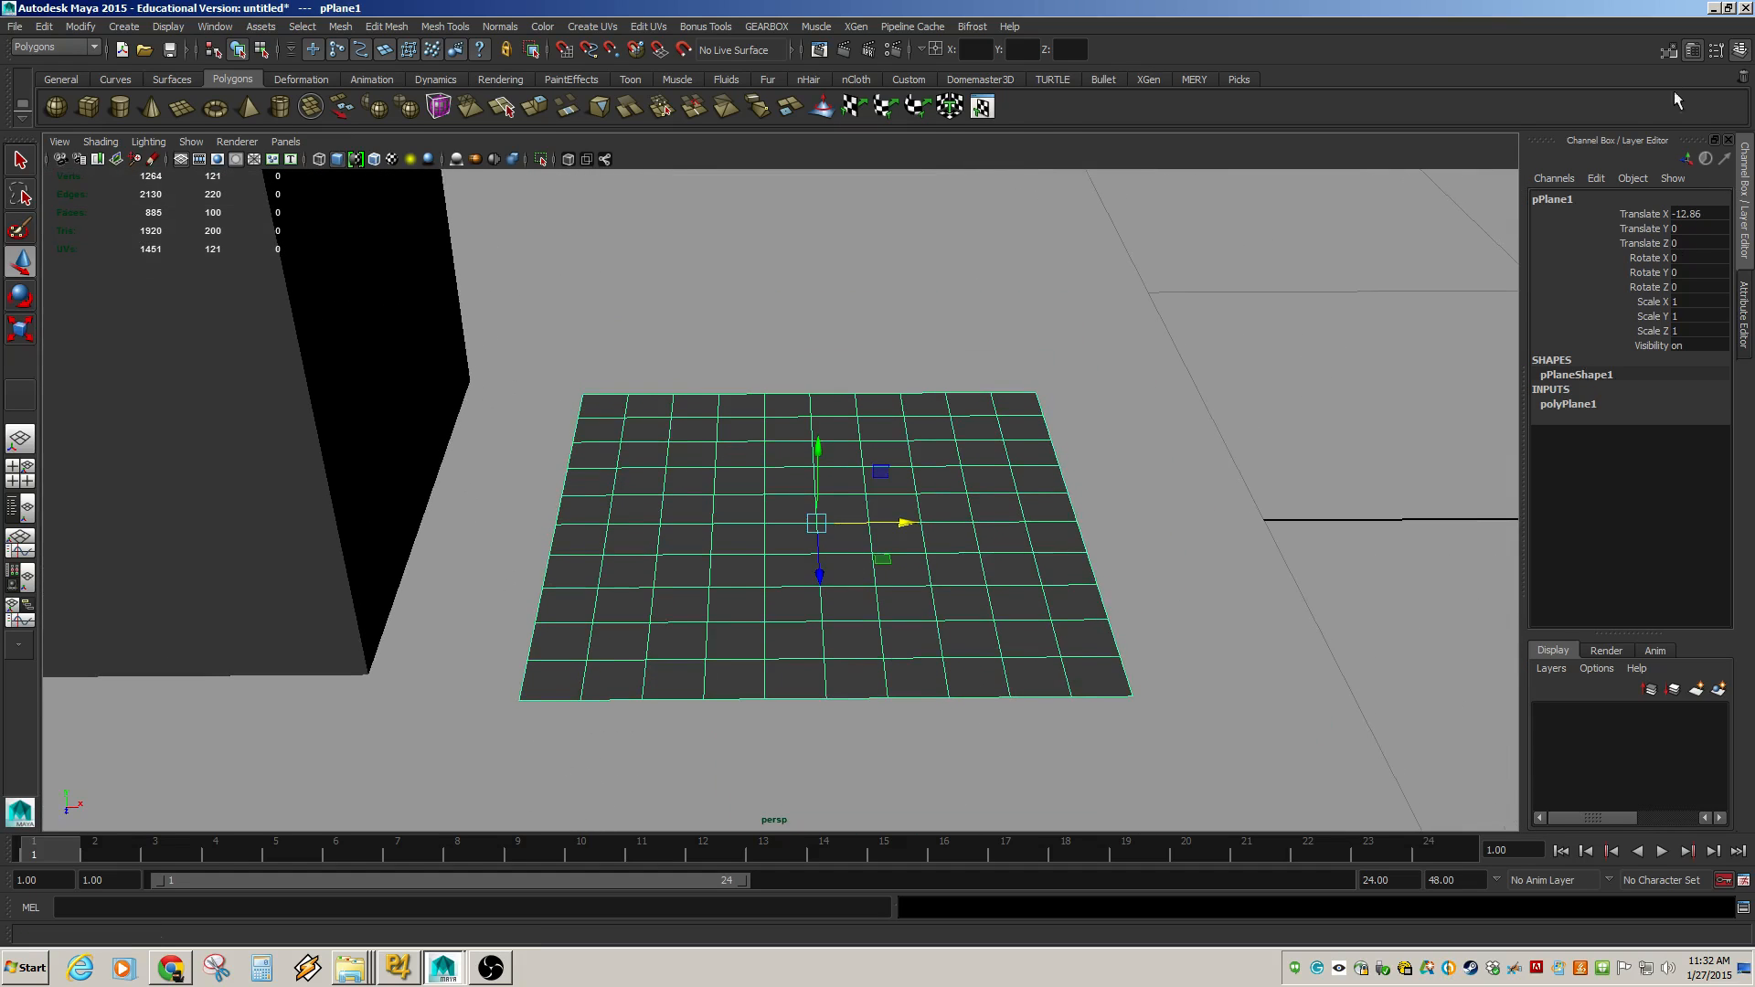
left_click(1669, 51)
left_click(1680, 634)
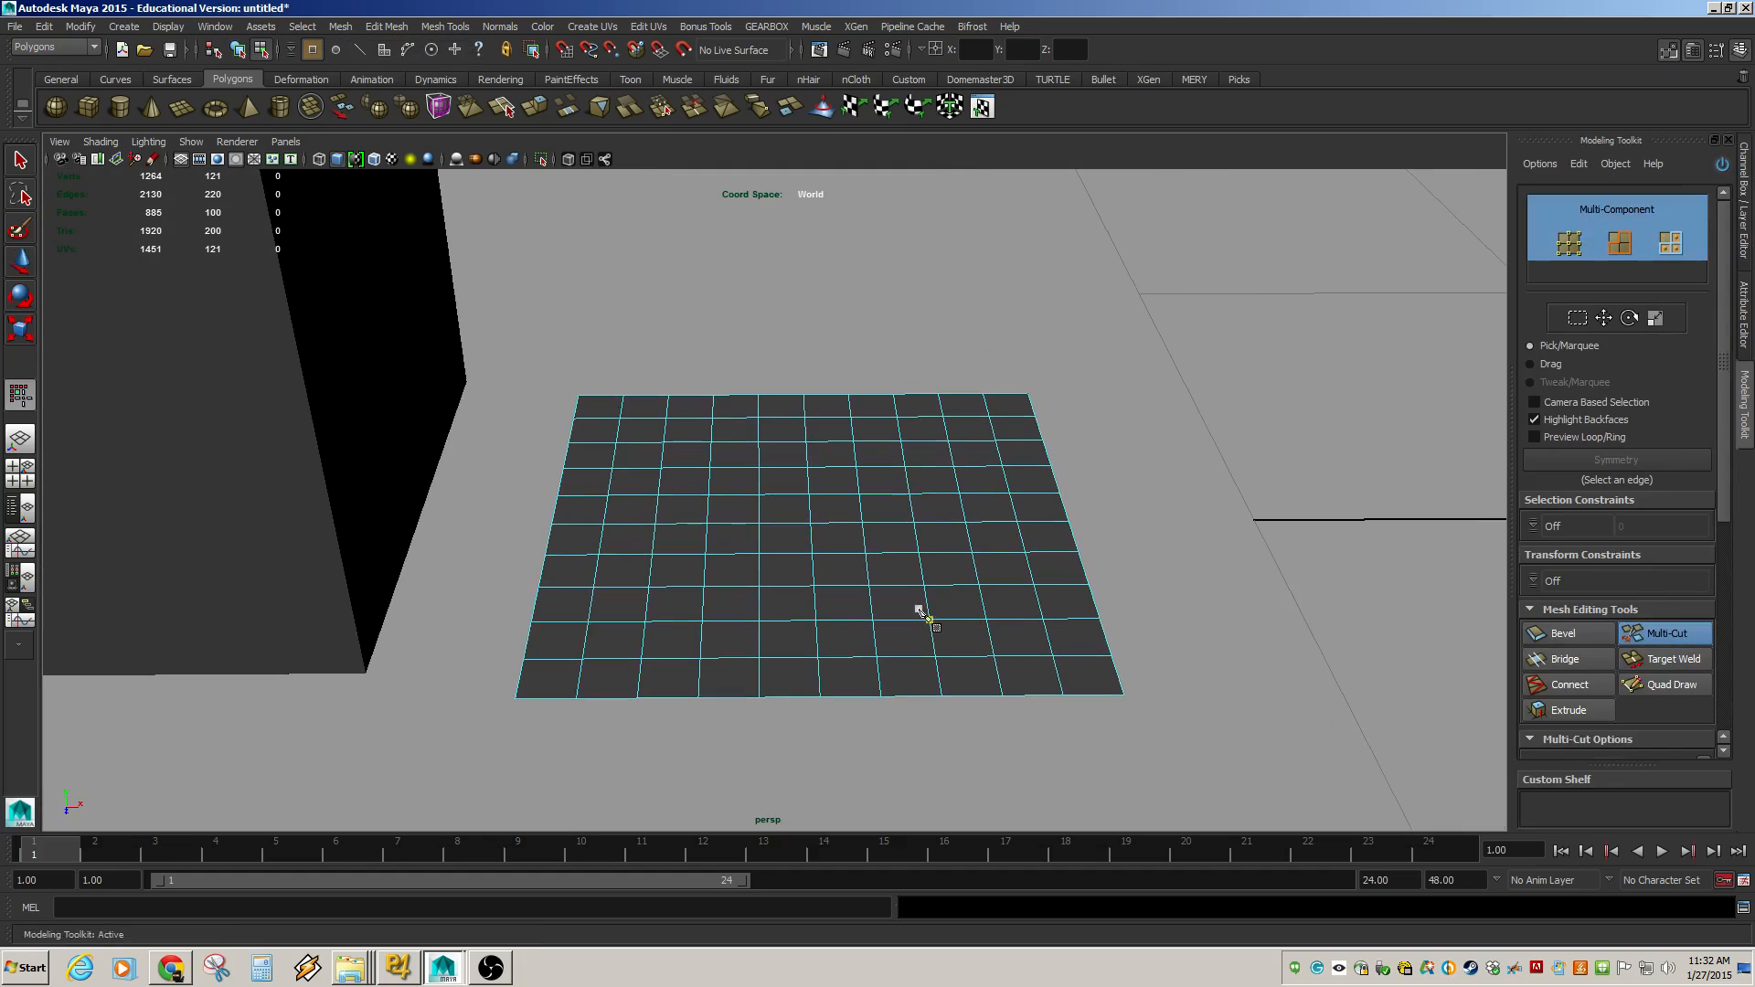
left_click(813, 554)
left_click(869, 586)
key("Return")
Select the plane and delete it.
middle_click_drag(725, 588, 932, 621, "alt")
right_click_drag(932, 622, 778, 607, "alt")
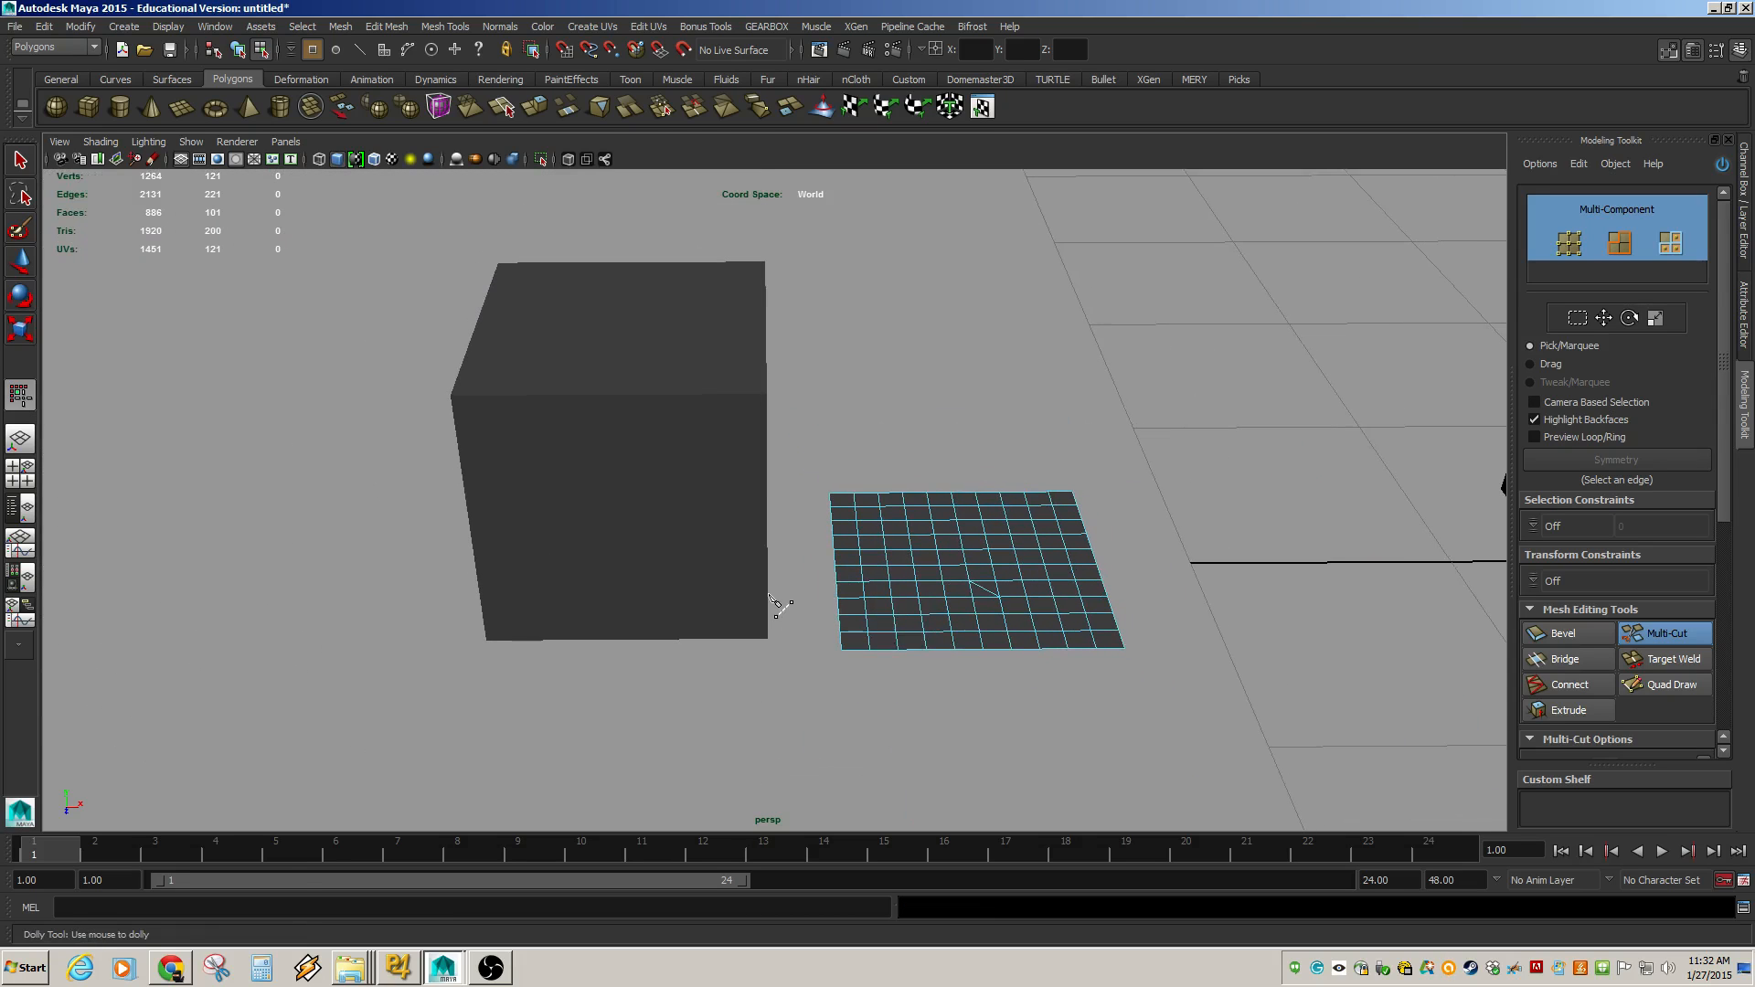
key("w")
right_click_drag(1046, 614, 1116, 530)
left_click(1038, 574)
scroll(979, 627, "up", 2)
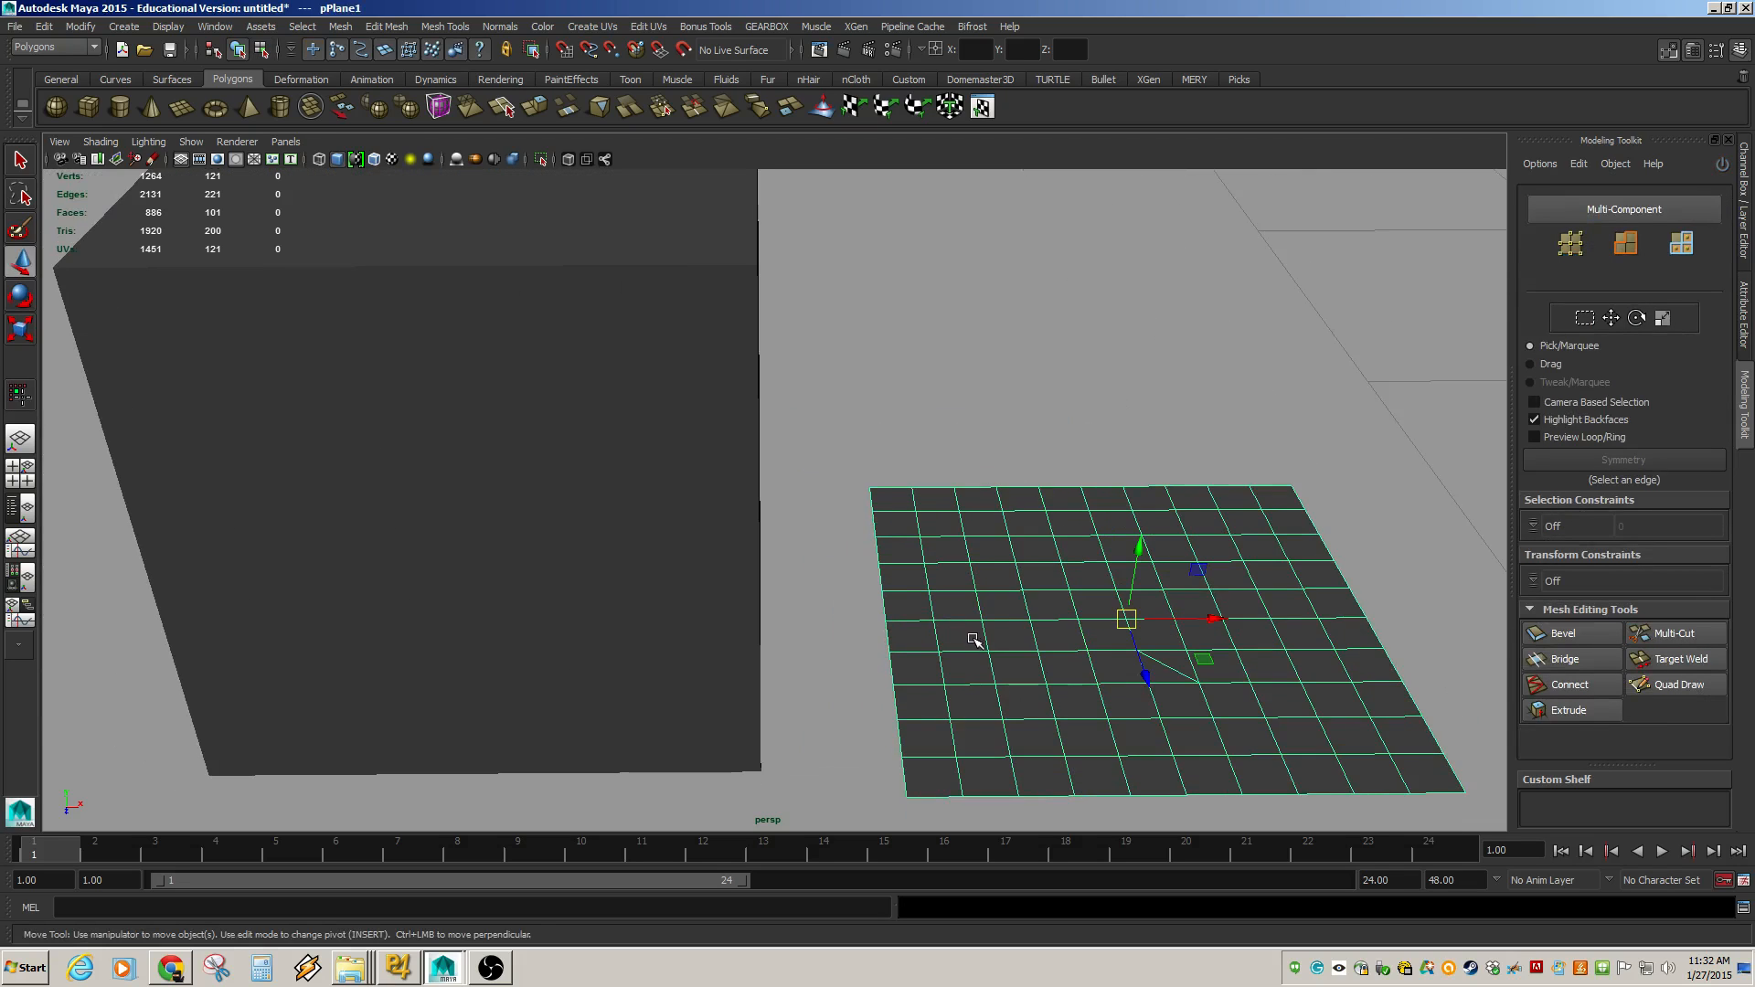
scroll(980, 639, "down", 2)
scroll(1009, 645, "up", 2)
key("Delete")
scroll(1047, 548, "down", 5)
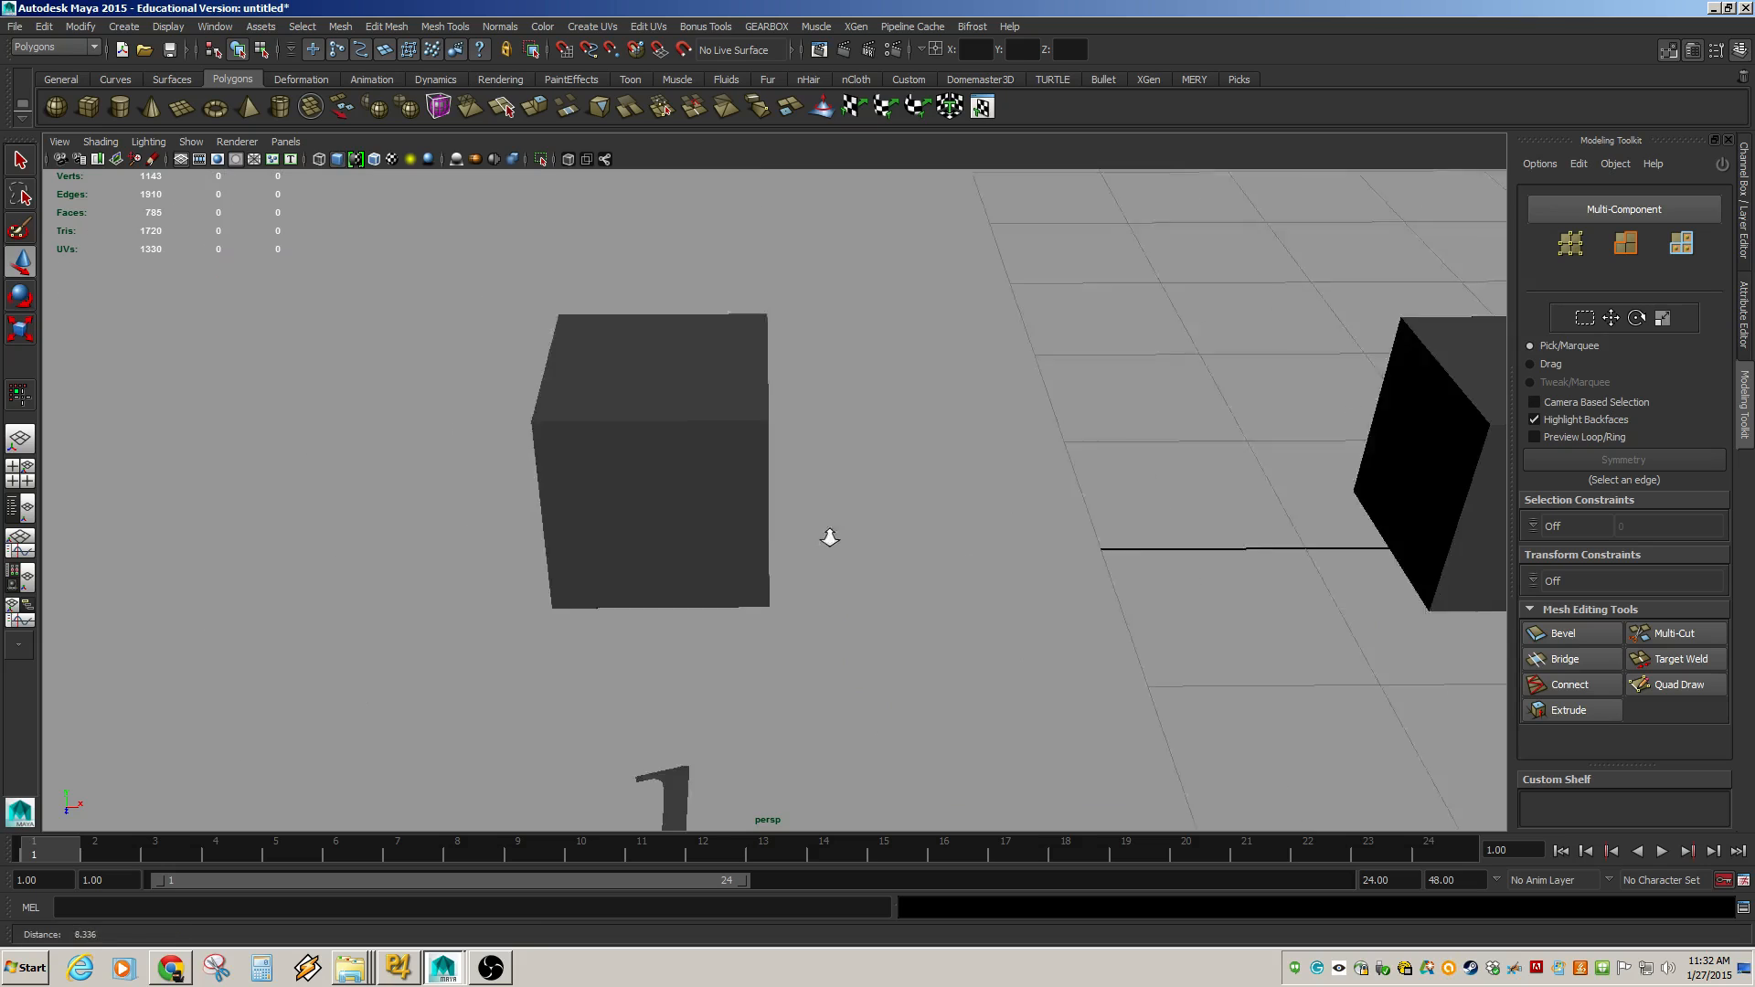
Select and frame cube 1, then toggle its smooth mesh preview on and off.
left_click(729, 580)
key("f")
left_click_drag(775, 592, 760, 549, "alt")
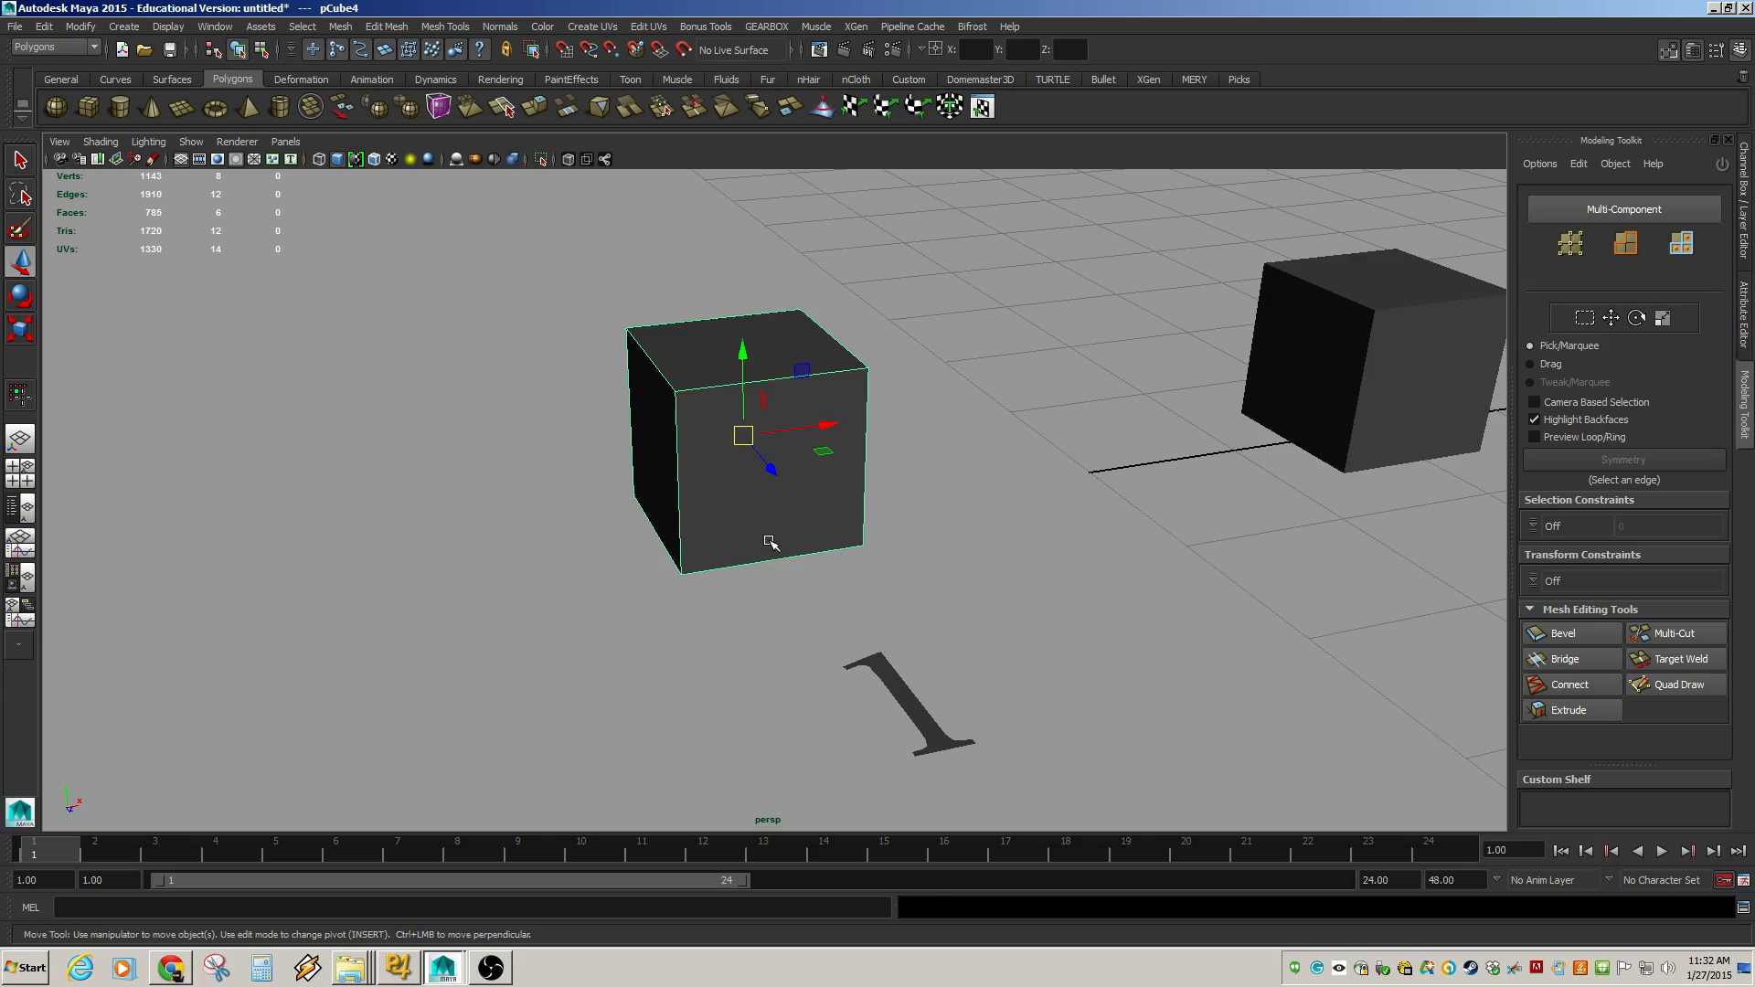
key("3")
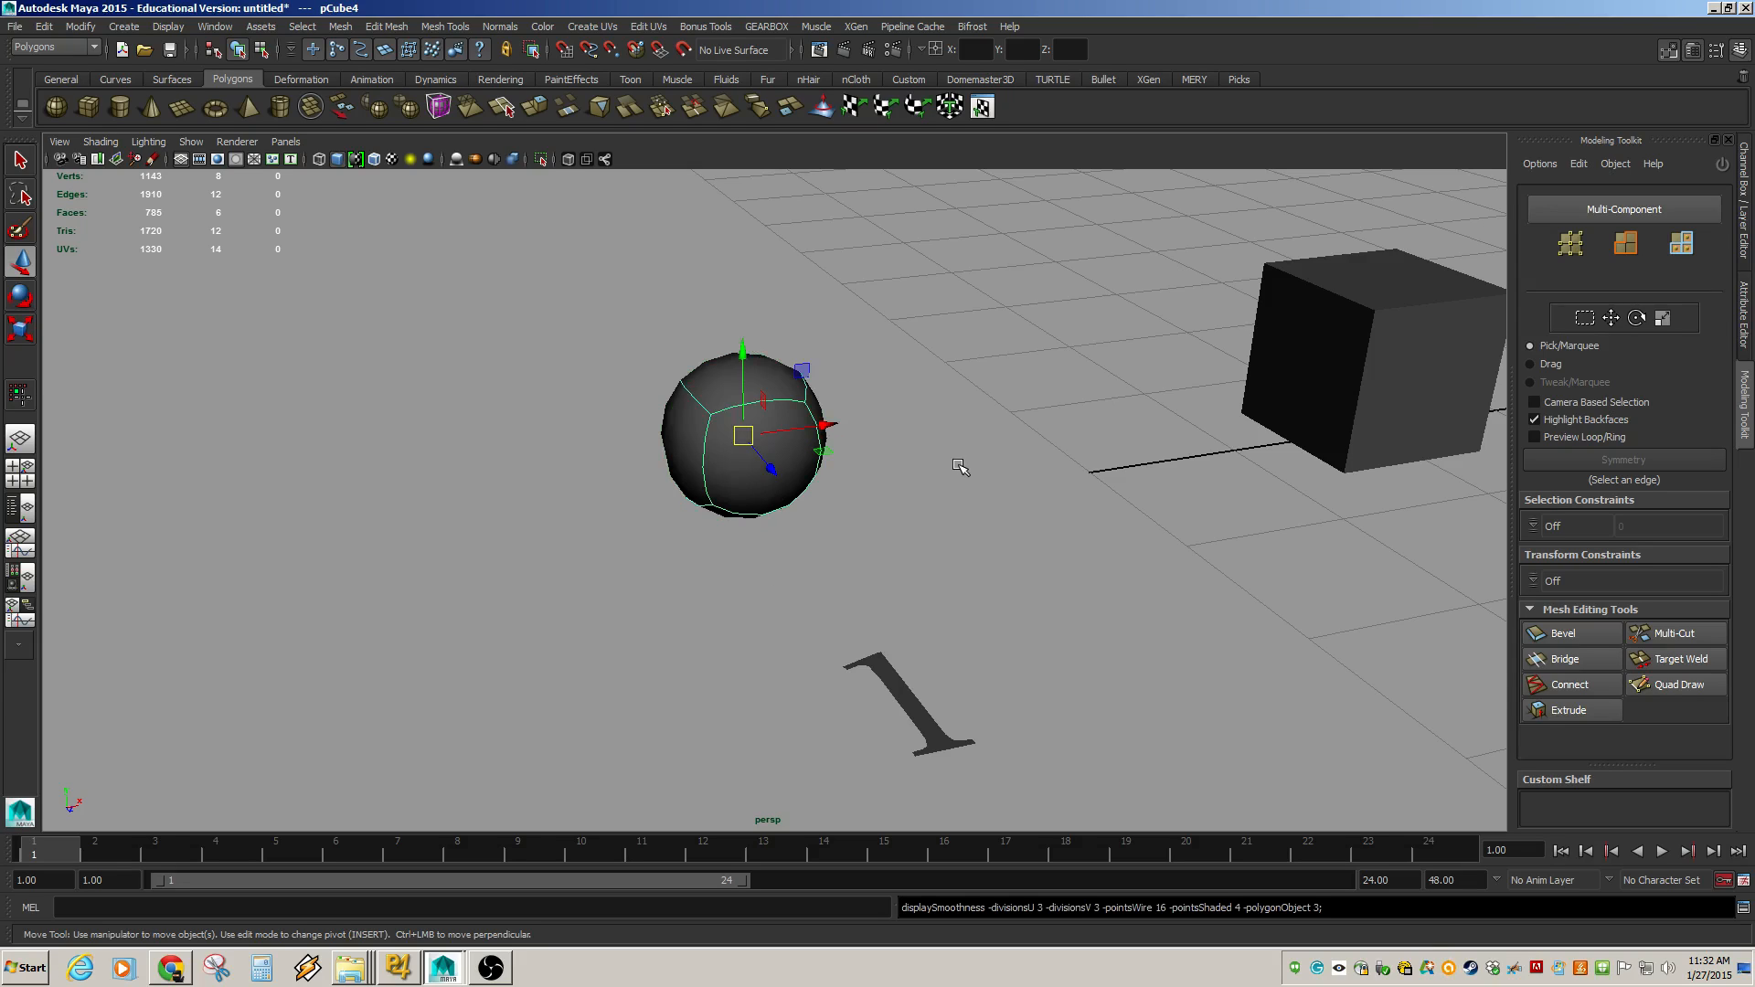
key("2")
key("1")
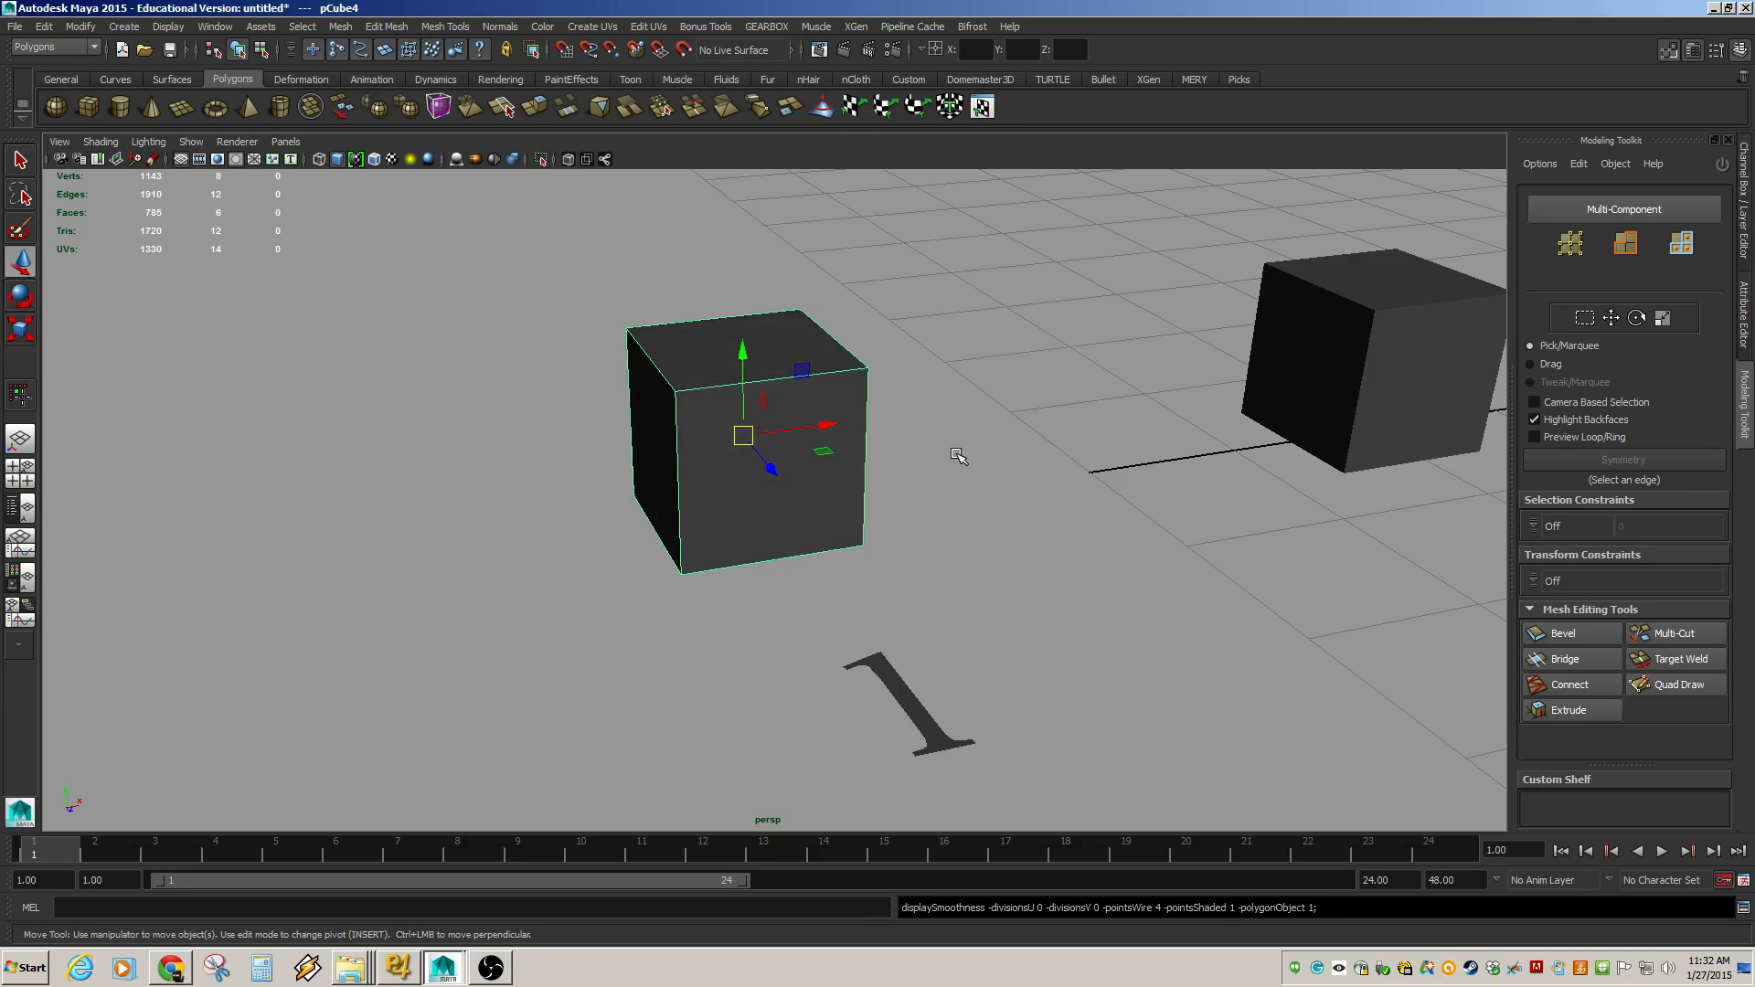
key("3")
key("1")
key("3")
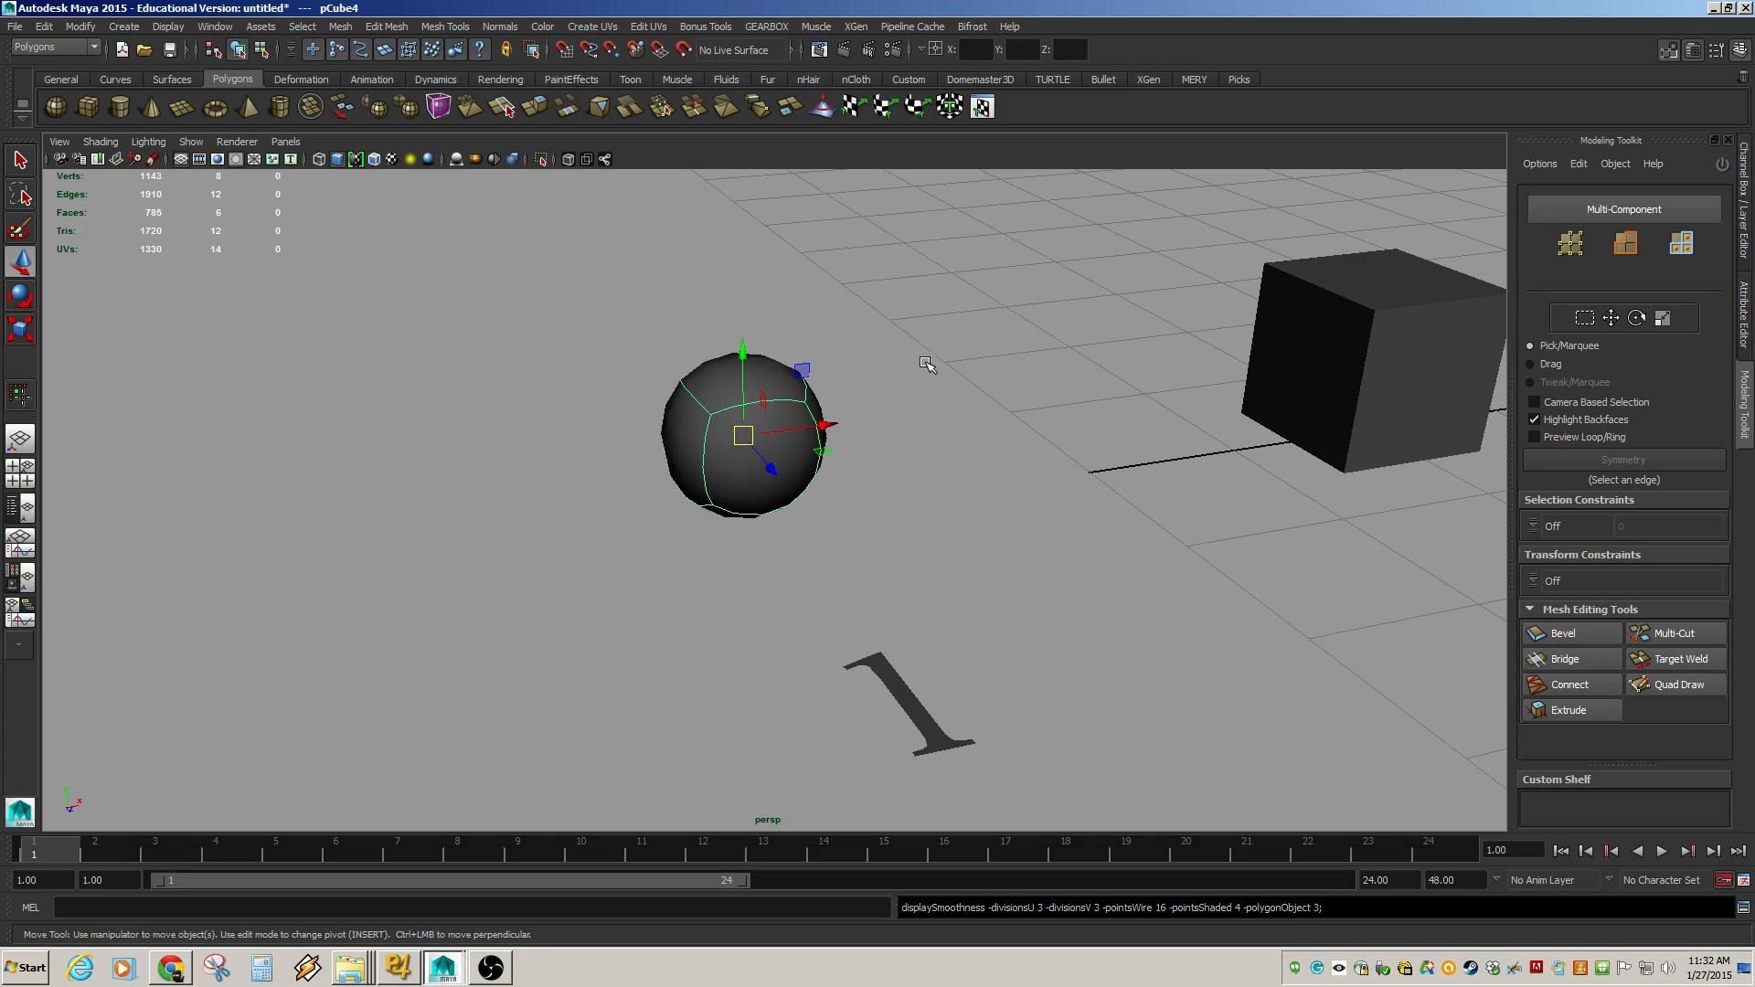
key("1")
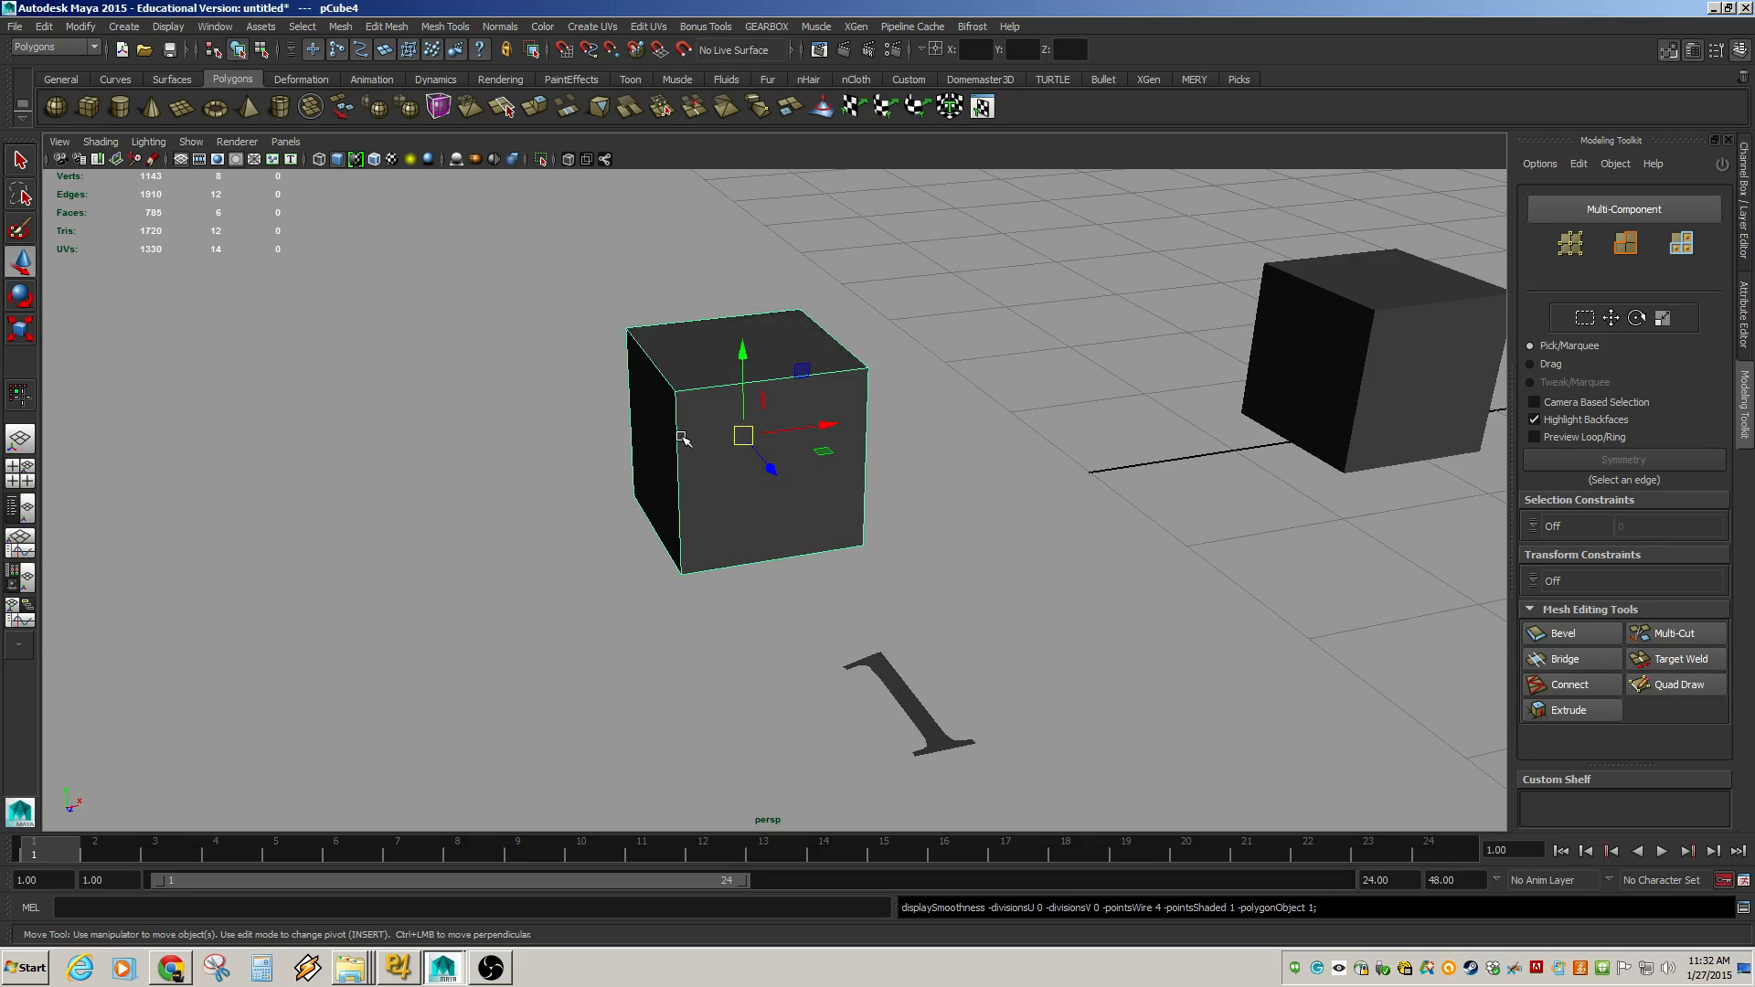
Move a top edge of cube 1 outward and undo the edge moves.
left_click(672, 399)
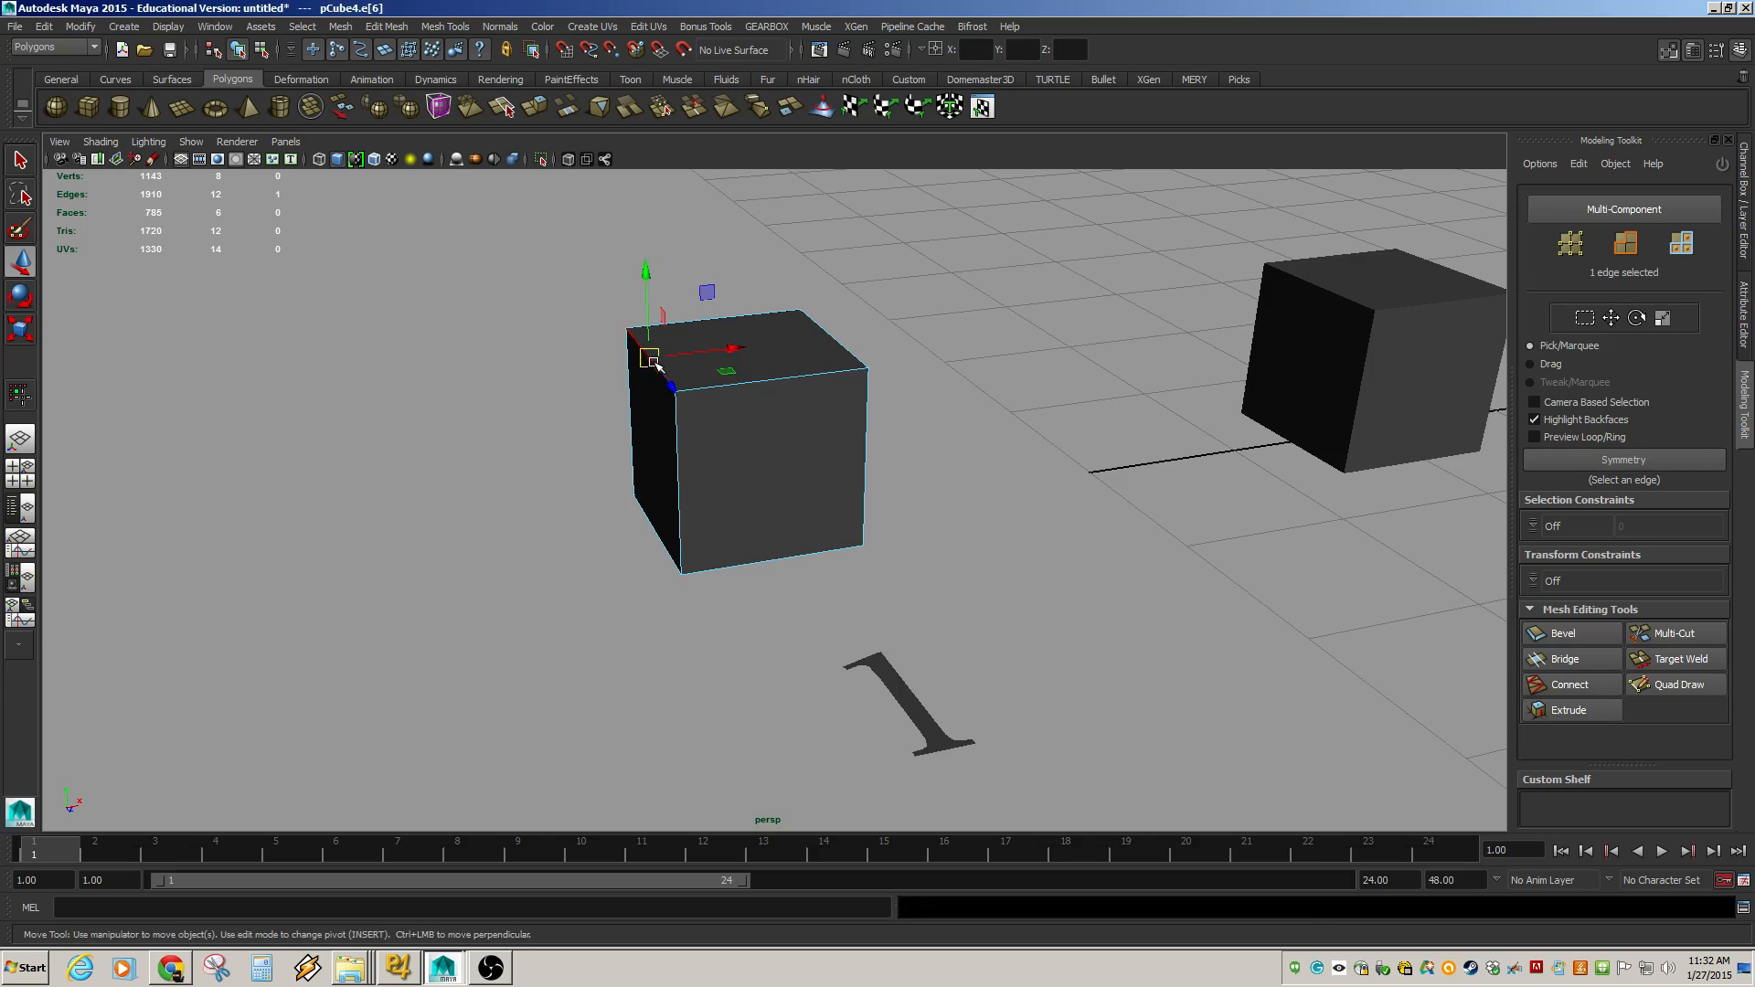
middle_click_drag(671, 398, 542, 362)
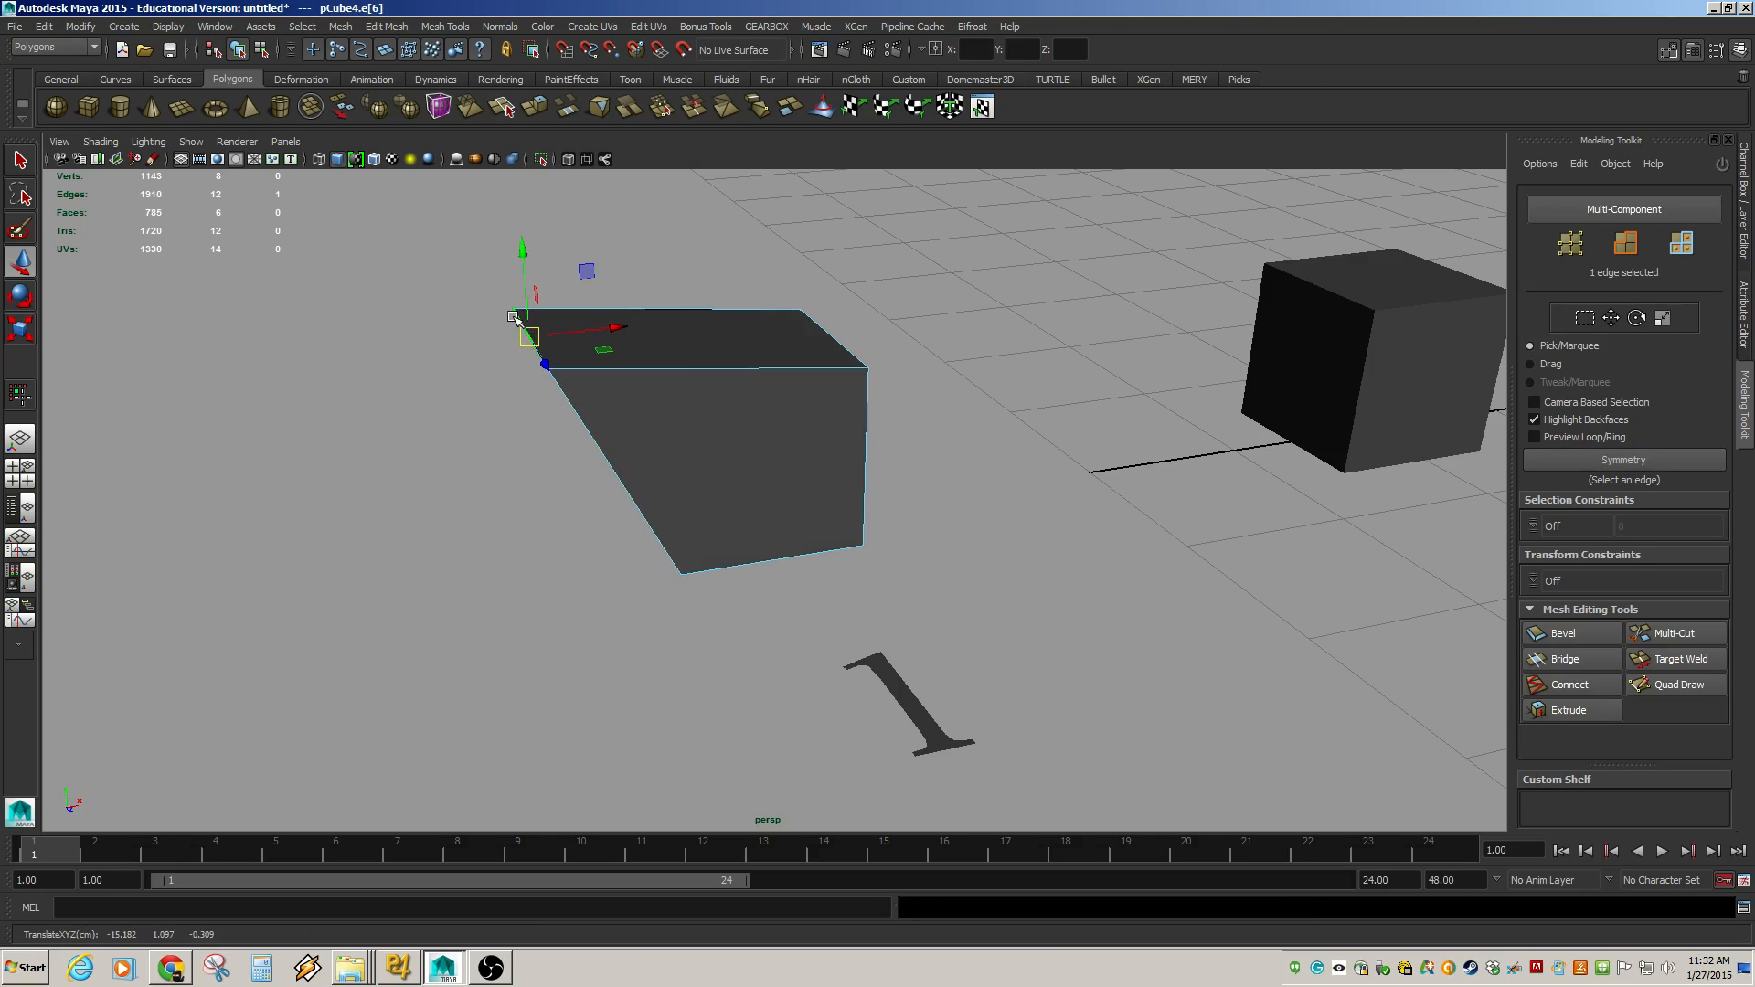
right_click_drag(514, 316, 457, 302)
left_click_drag(467, 259, 518, 302)
key("ctrl+z")
key("ctrl+z")
key("ctrl+z")
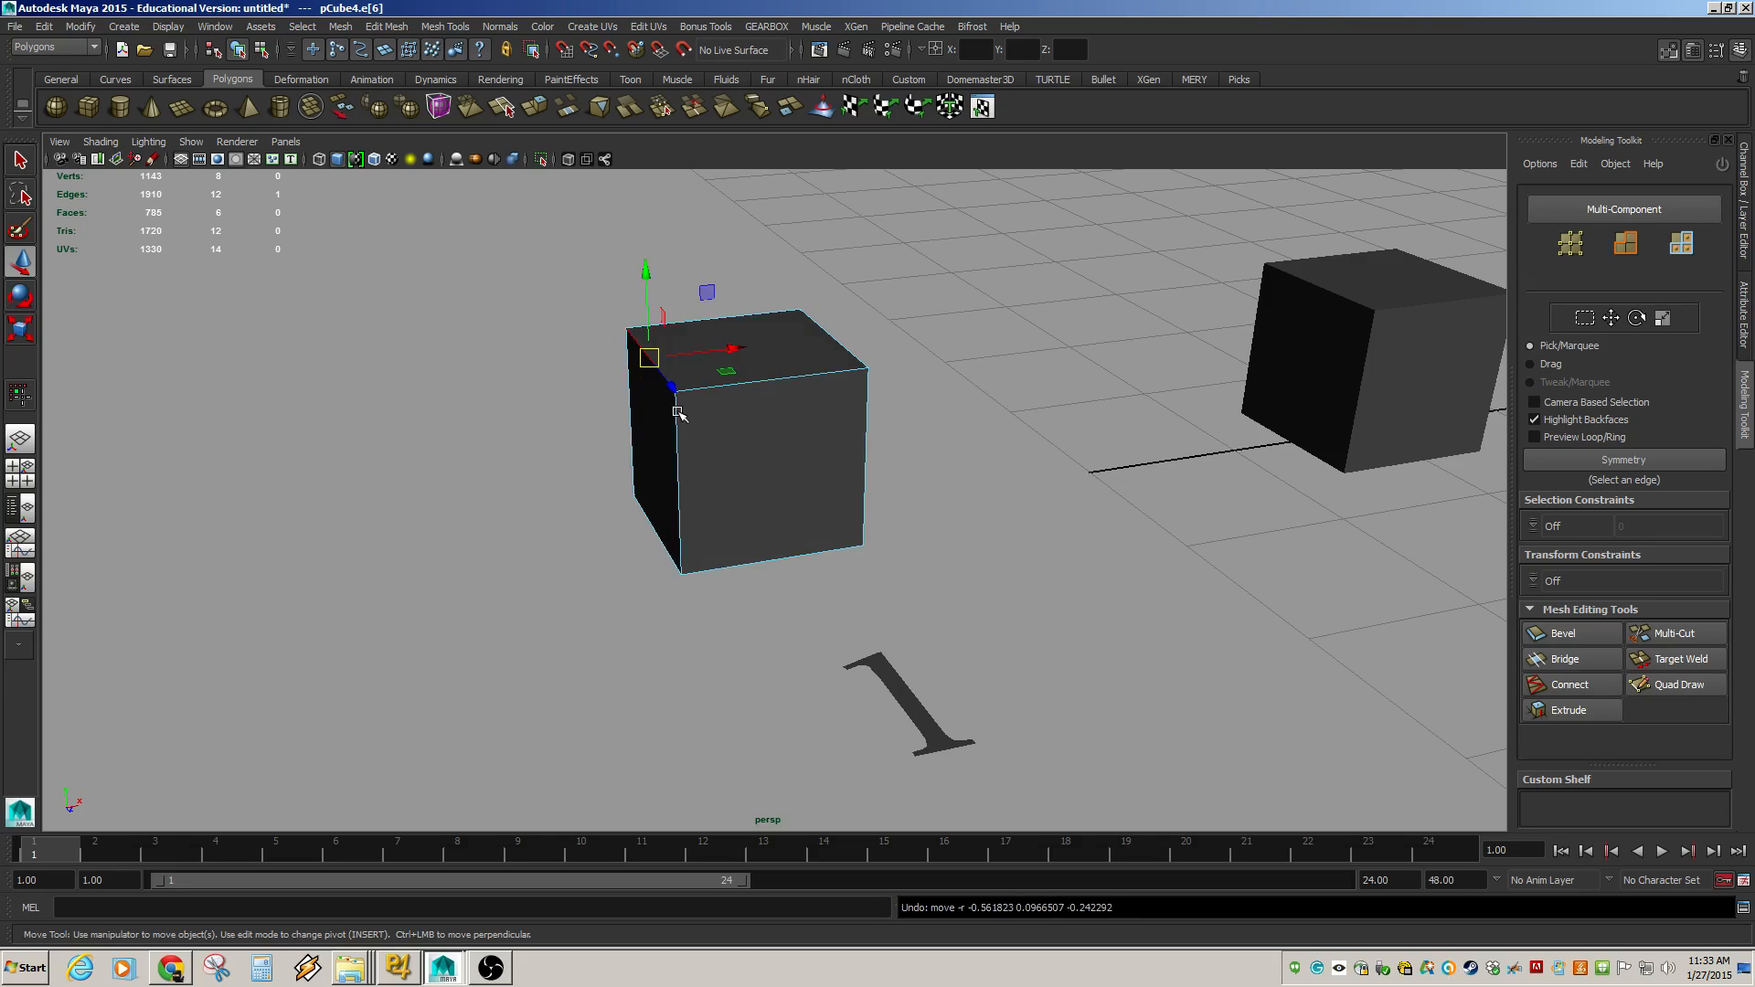
Select cube 1 and turn on its smooth mesh preview.
right_click_drag(675, 410, 717, 384)
left_click(712, 395)
key("3")
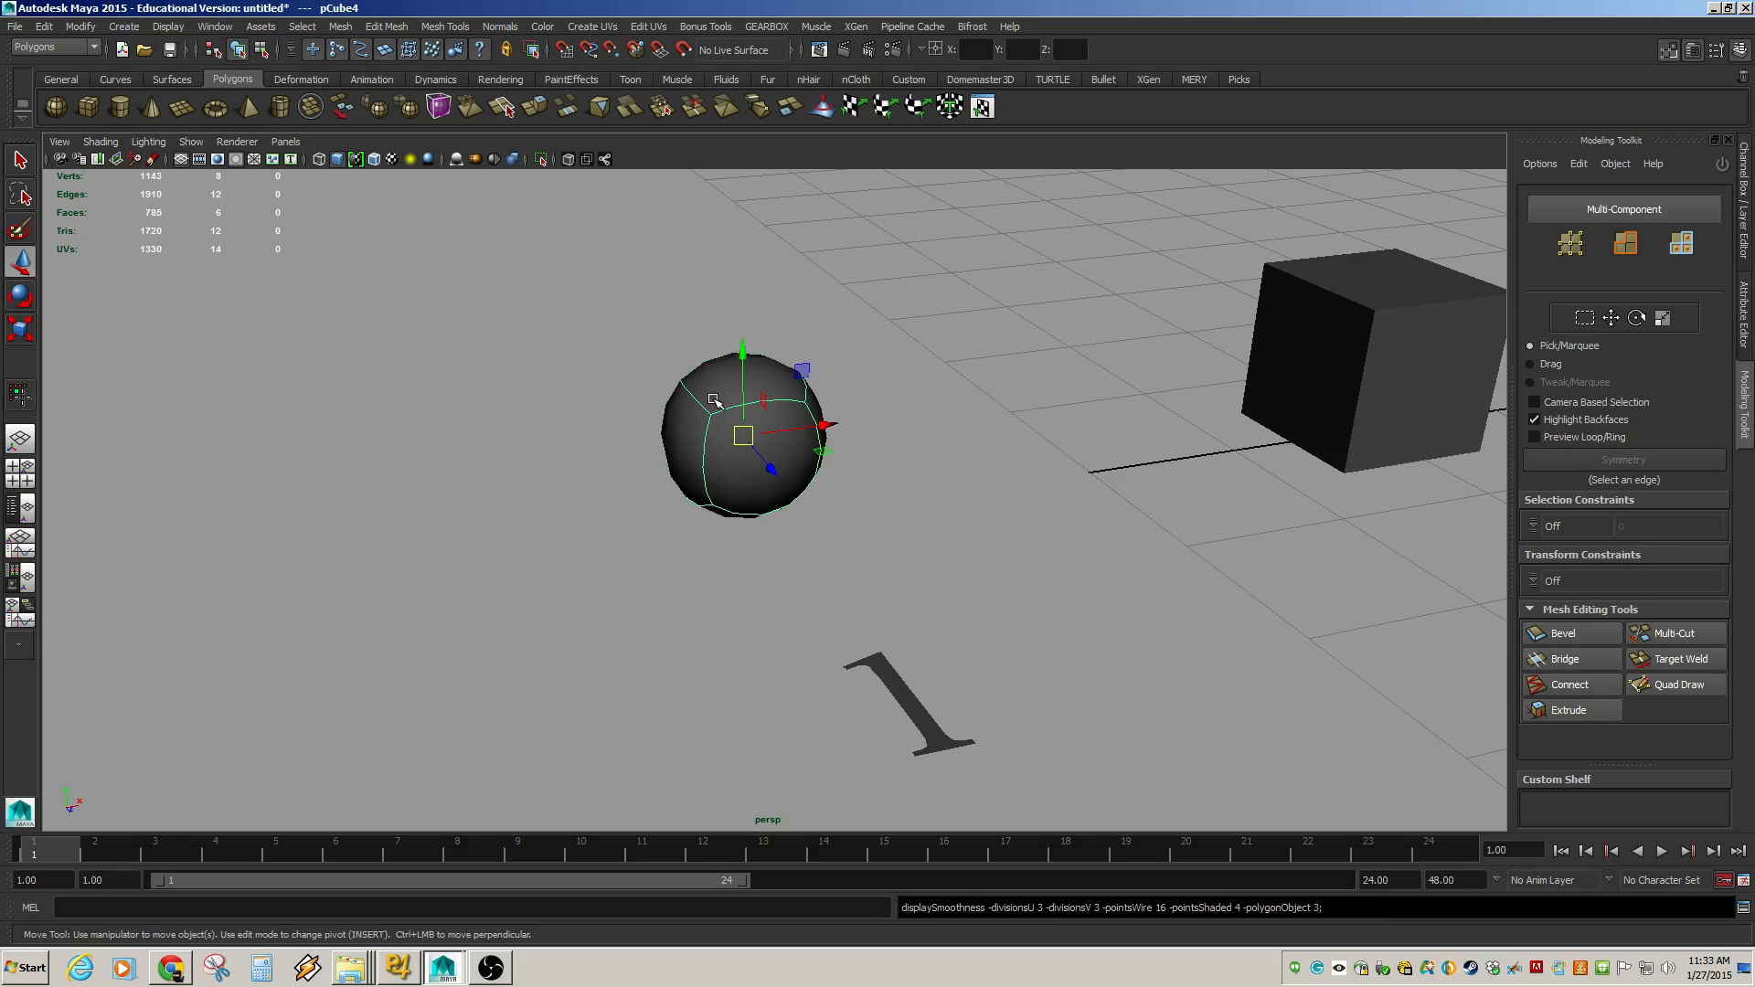
mouse_move(745, 468)
left_mouse_down("alt")
mouse_move(787, 492)
mouse_move(770, 479)
left_mouse_up("alt")
right_click_drag(770, 479, 951, 561, "alt")
scroll(921, 492, "down", 4)
scroll(936, 460, "up", 2)
scroll(937, 459, "up", 1)
scroll(917, 462, "down", 2)
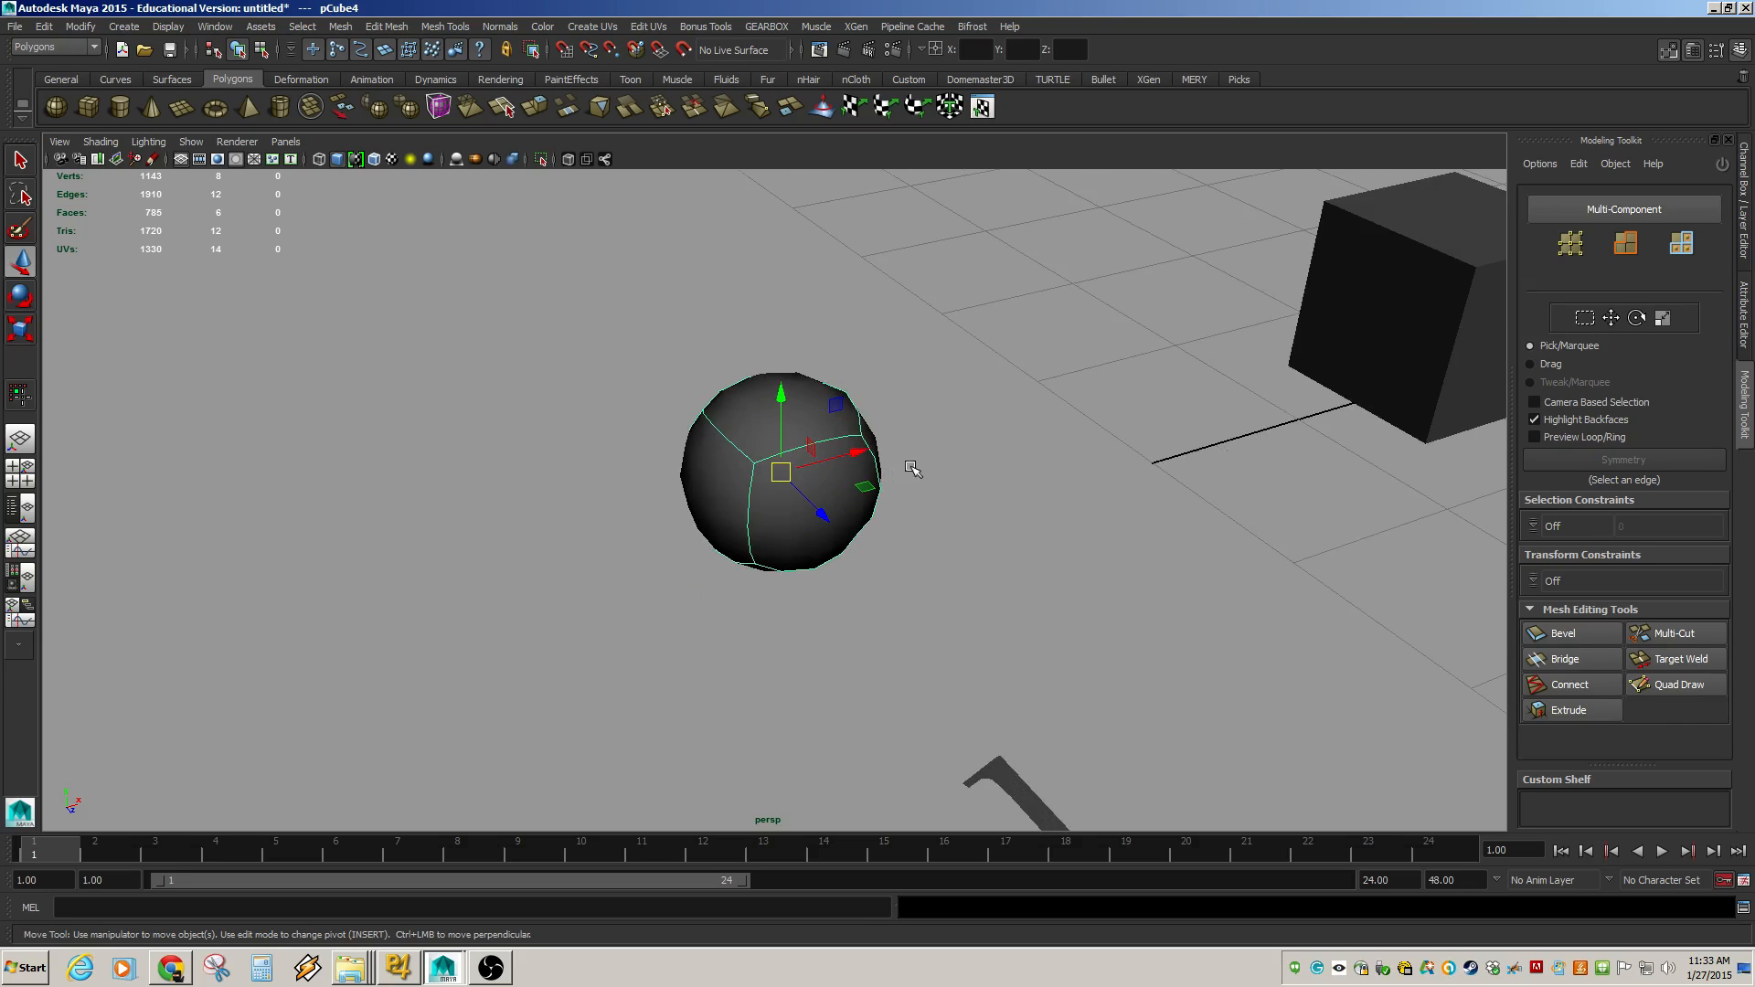
Switch cube 1 to vertex mode, move one vertex, and undo the move.
scroll(907, 499, "down", 2)
left_click_drag(916, 526, 897, 616, "alt")
key("F9")
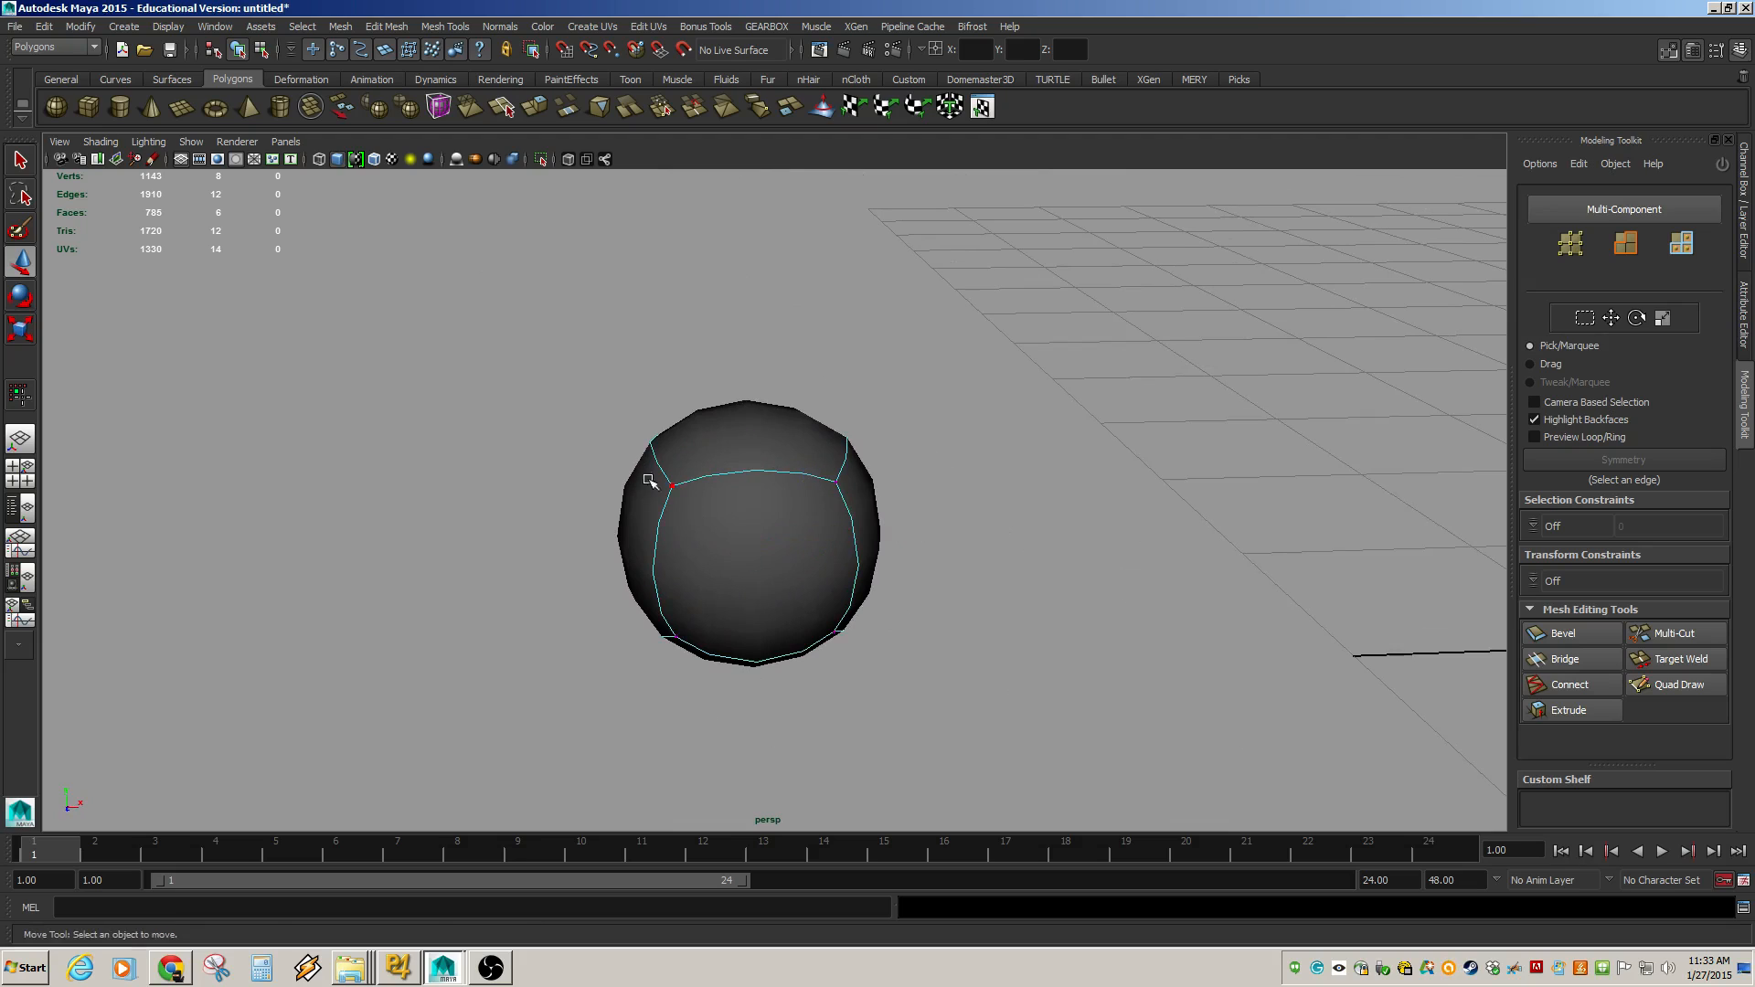
left_click(673, 487)
left_click_drag(580, 435, 594, 379)
key("ctrl+z")
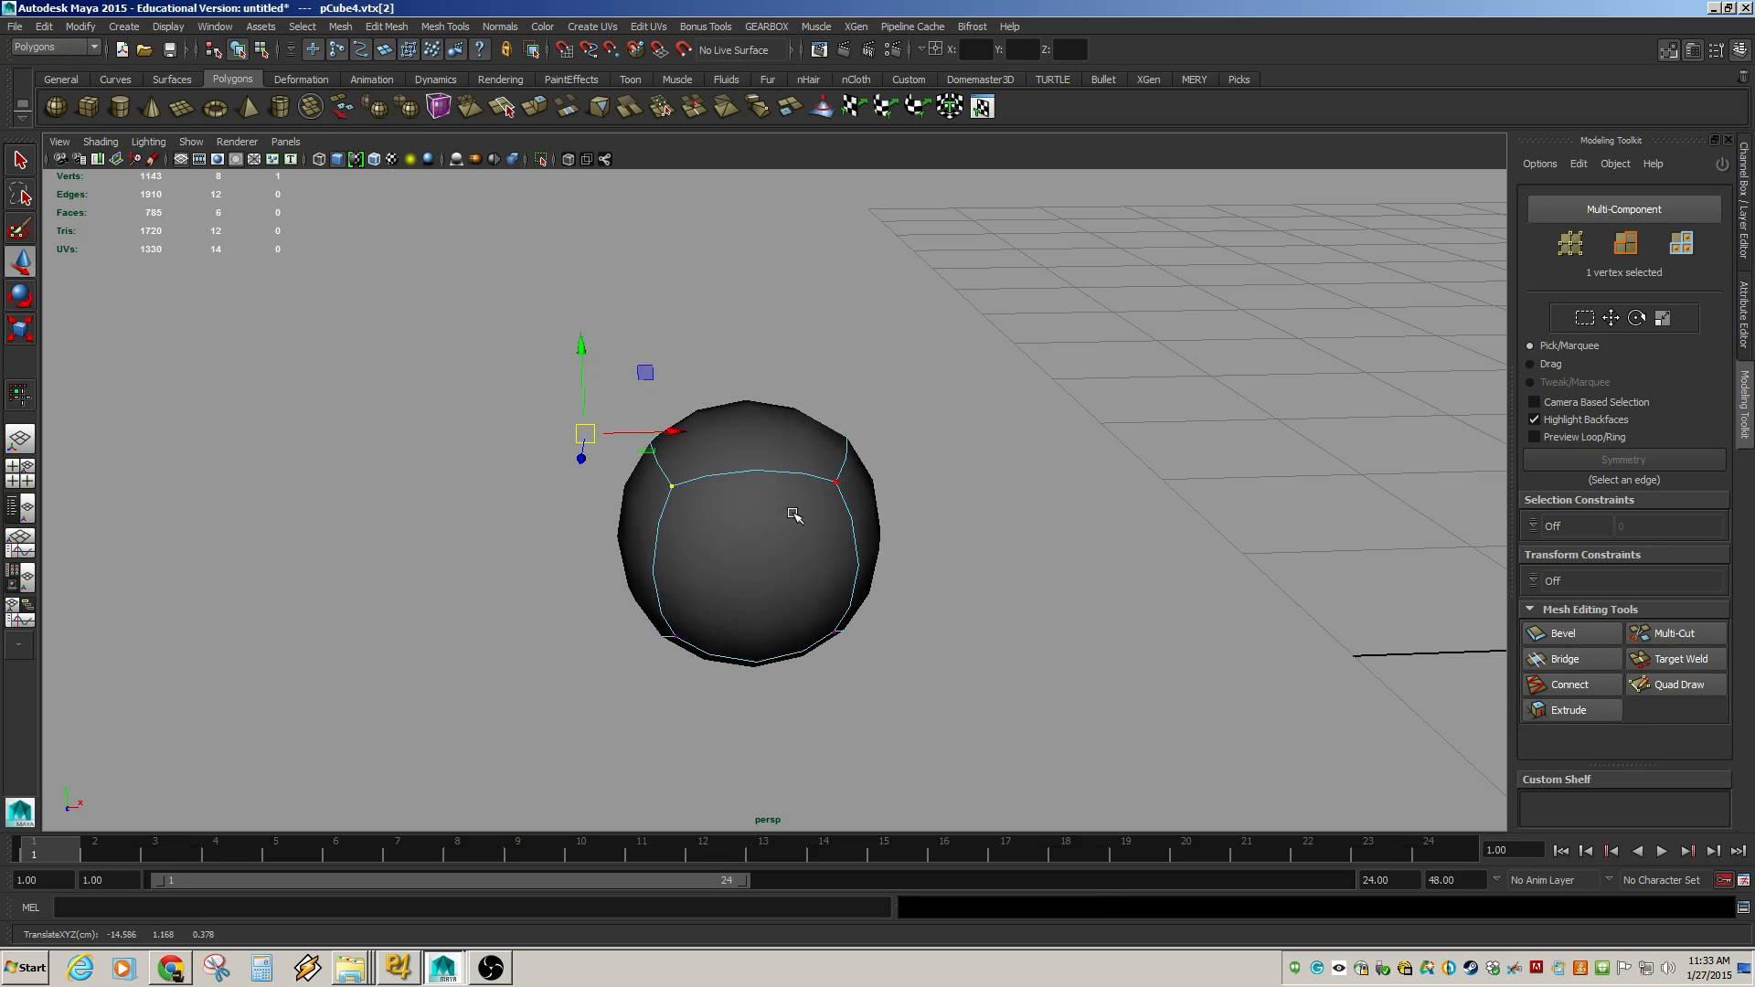
Select cube 1 as an object and turn off its smooth mesh preview.
left_click(764, 452)
left_click(762, 535)
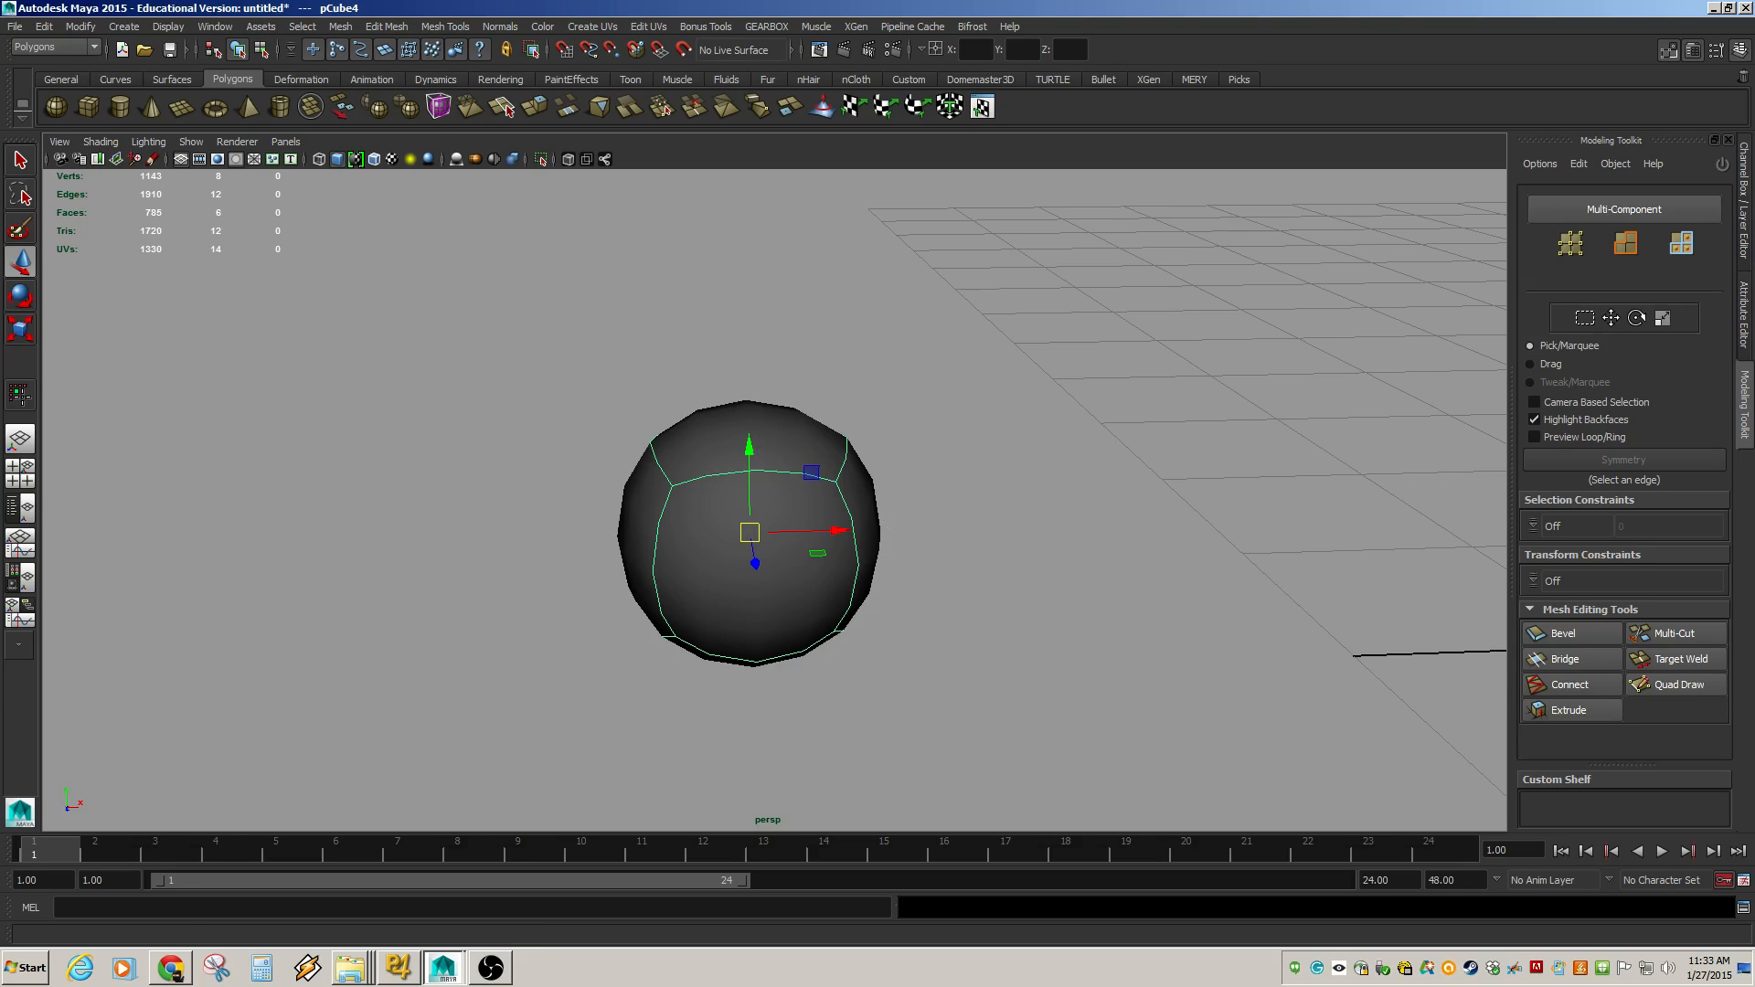
left_click(1737, 227)
key("1")
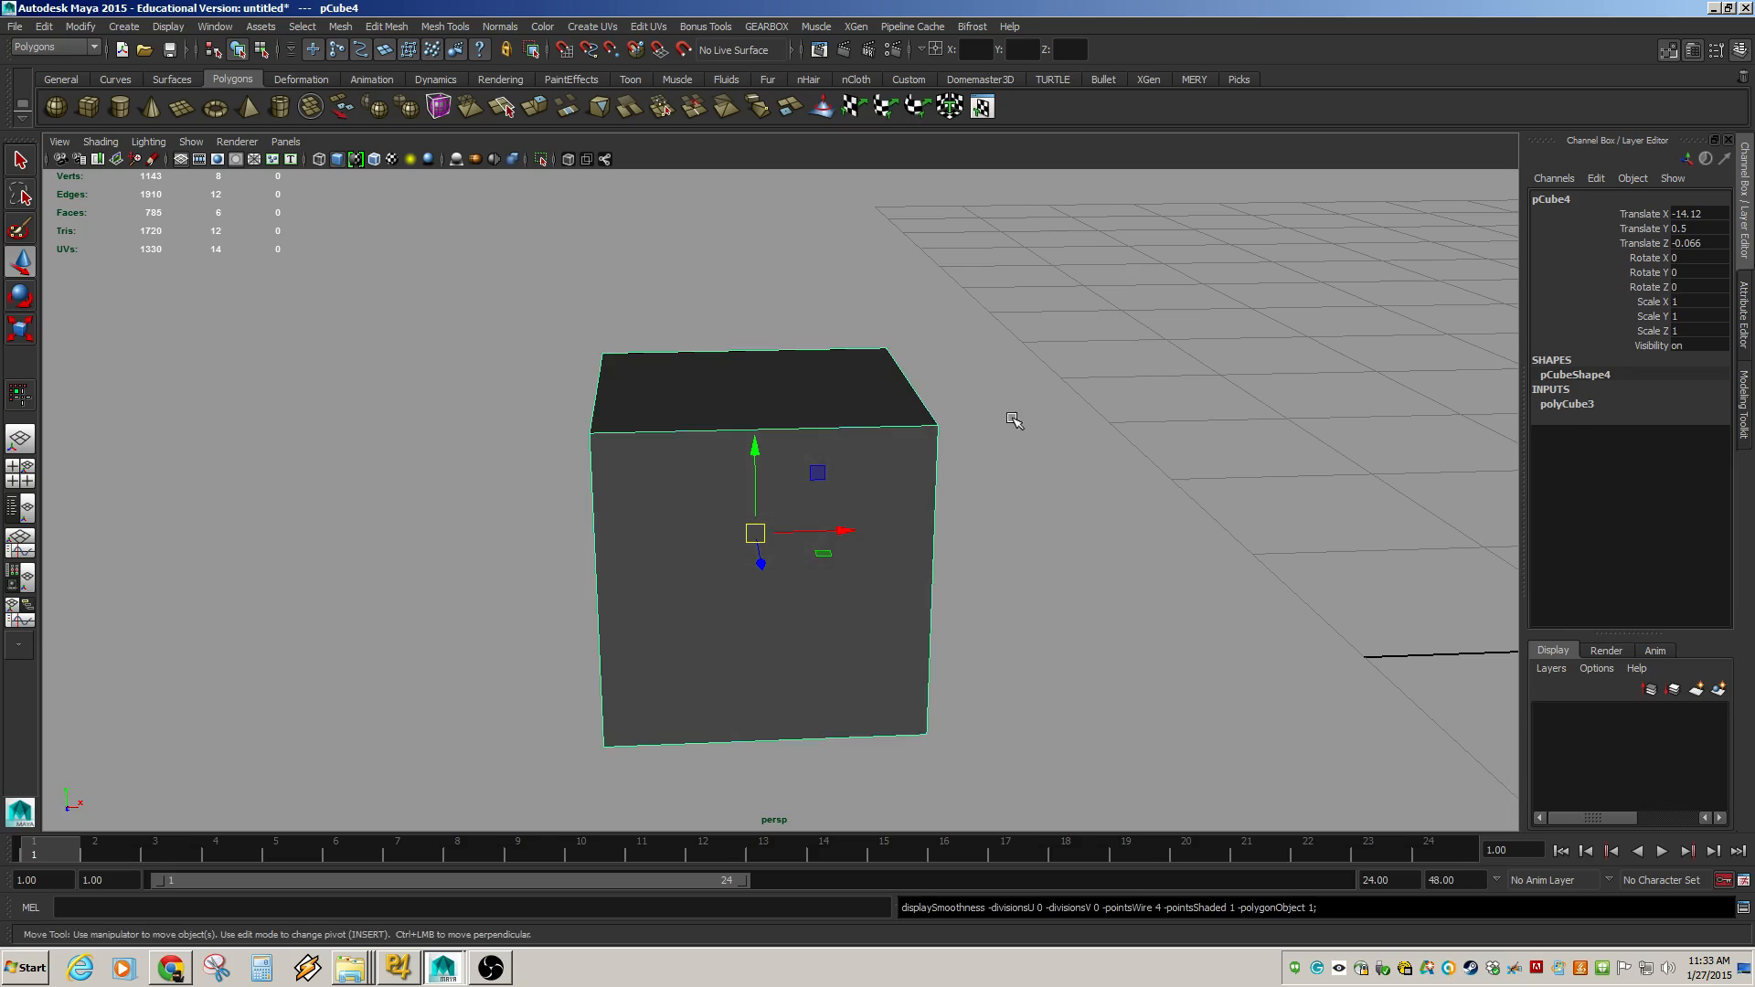
Expand the cube's polyCube3 input and try setting Subdivisions Width to 3, then undo it.
left_click(1573, 408)
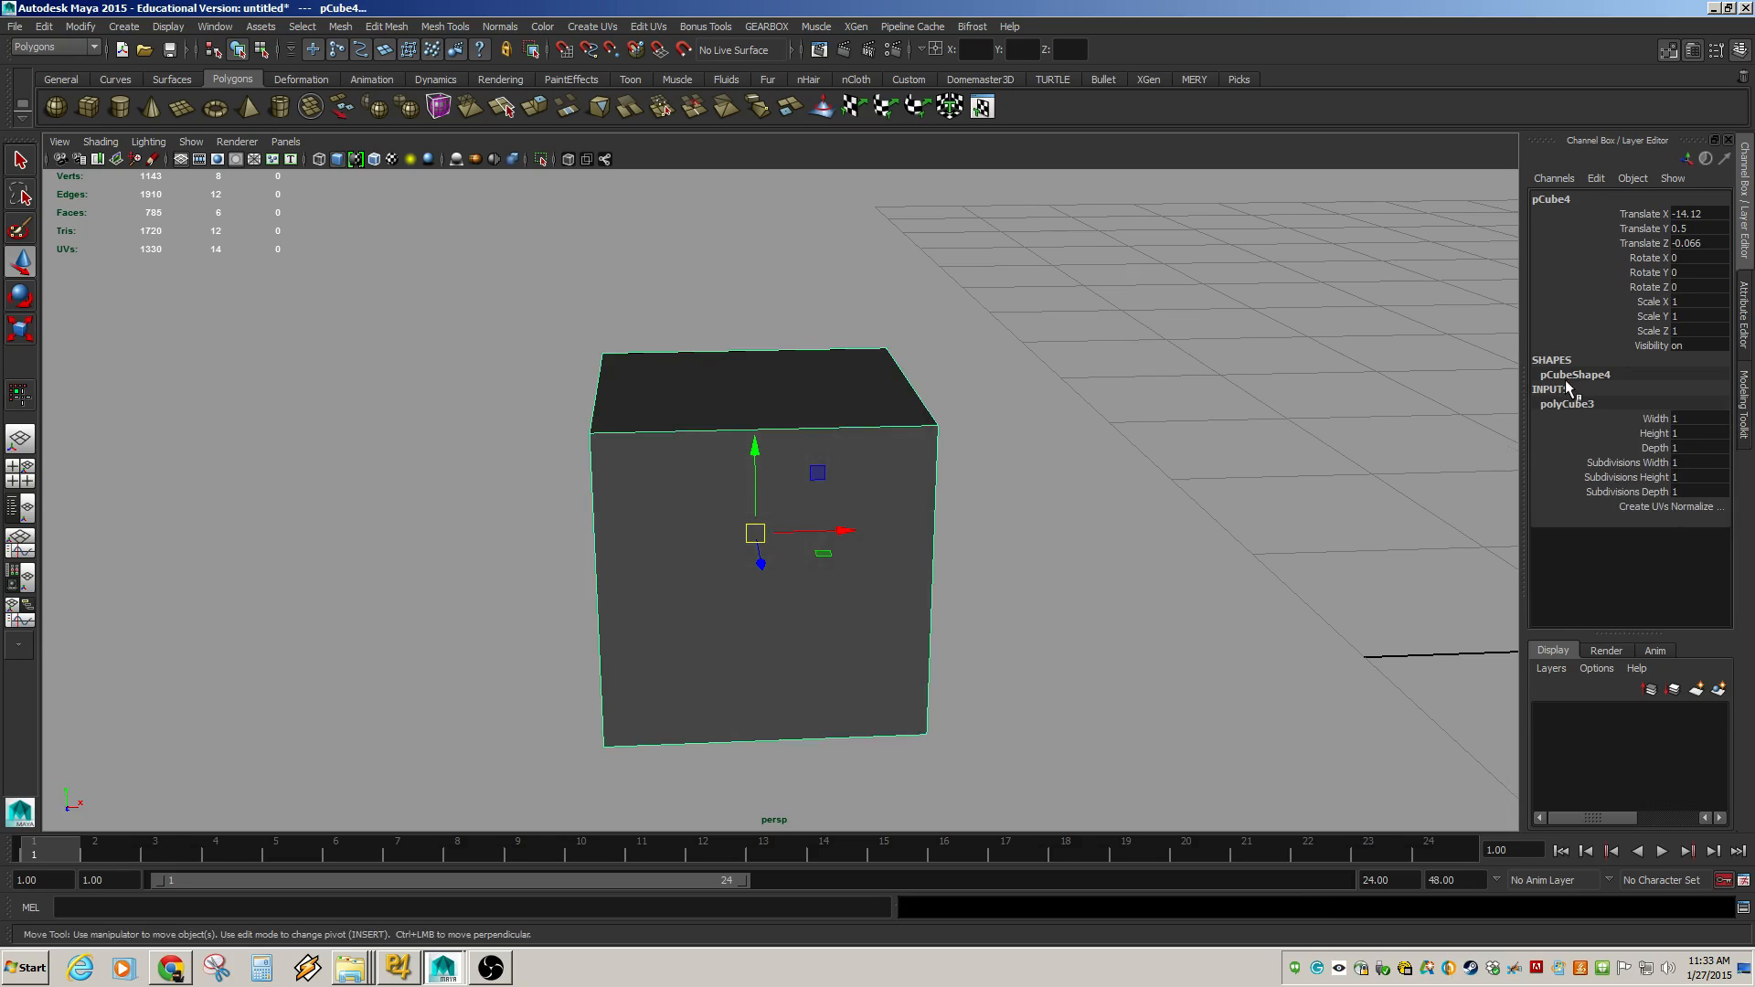
left_click_drag(873, 563, 951, 539, "alt")
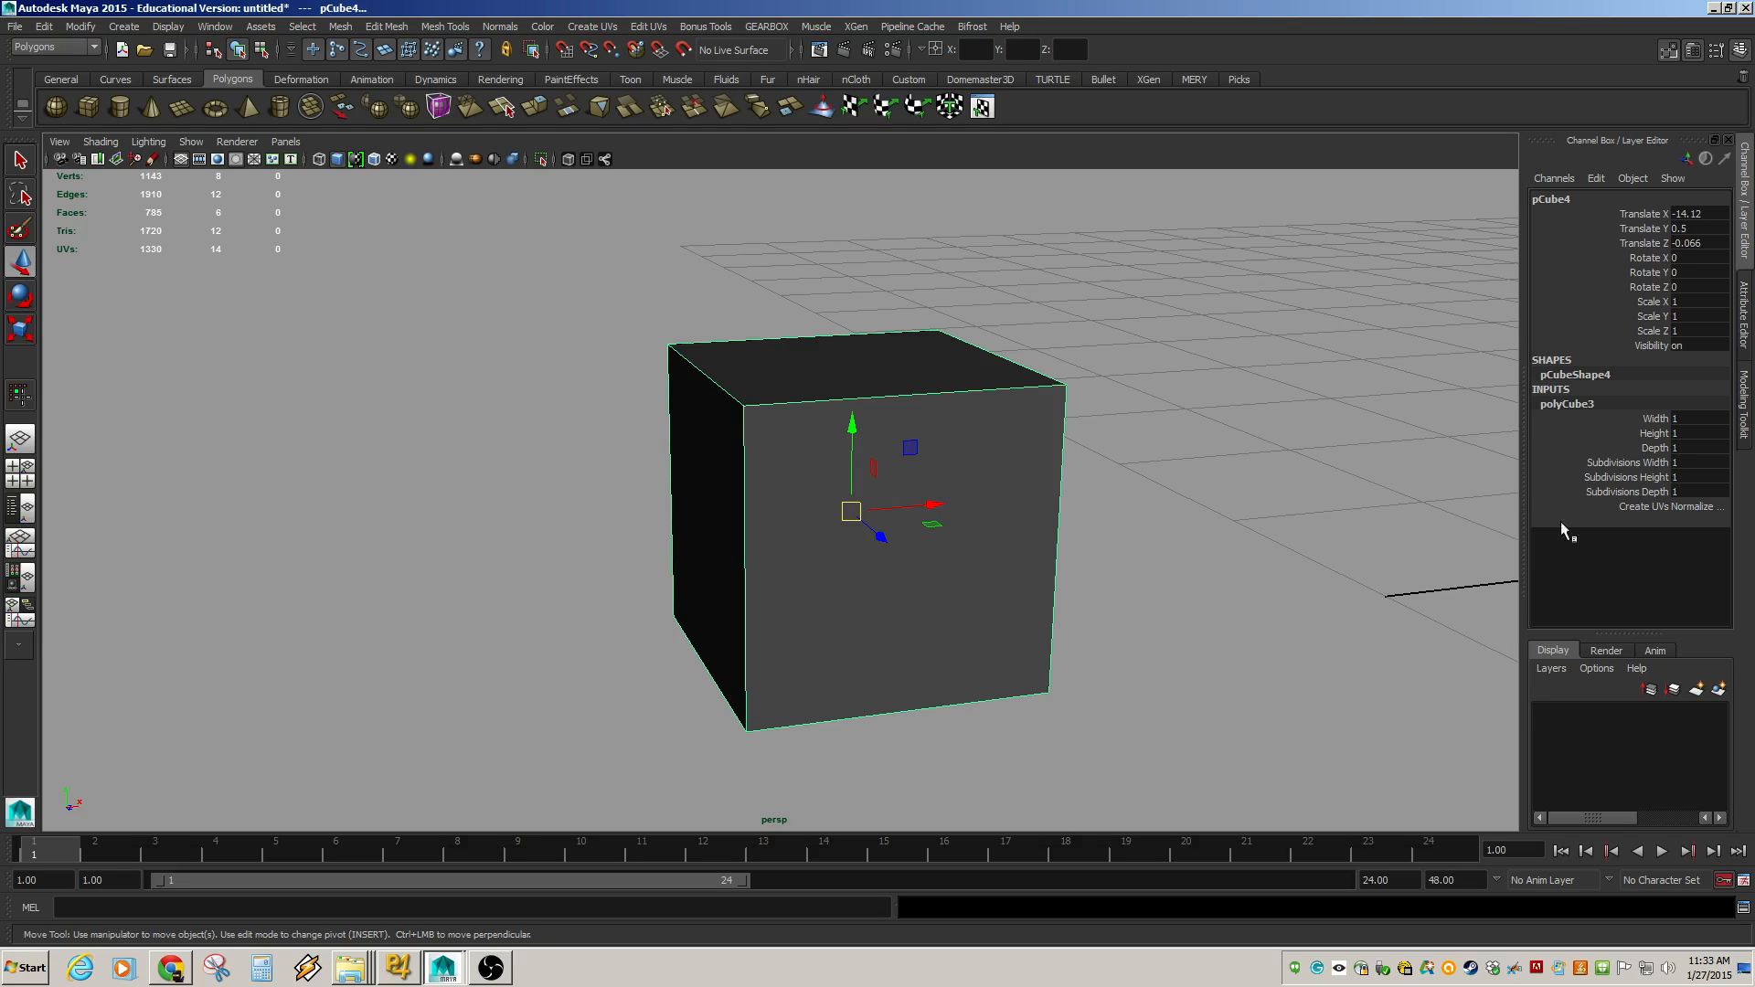
left_click(1652, 463)
middle_click_drag(1174, 554, 1457, 513)
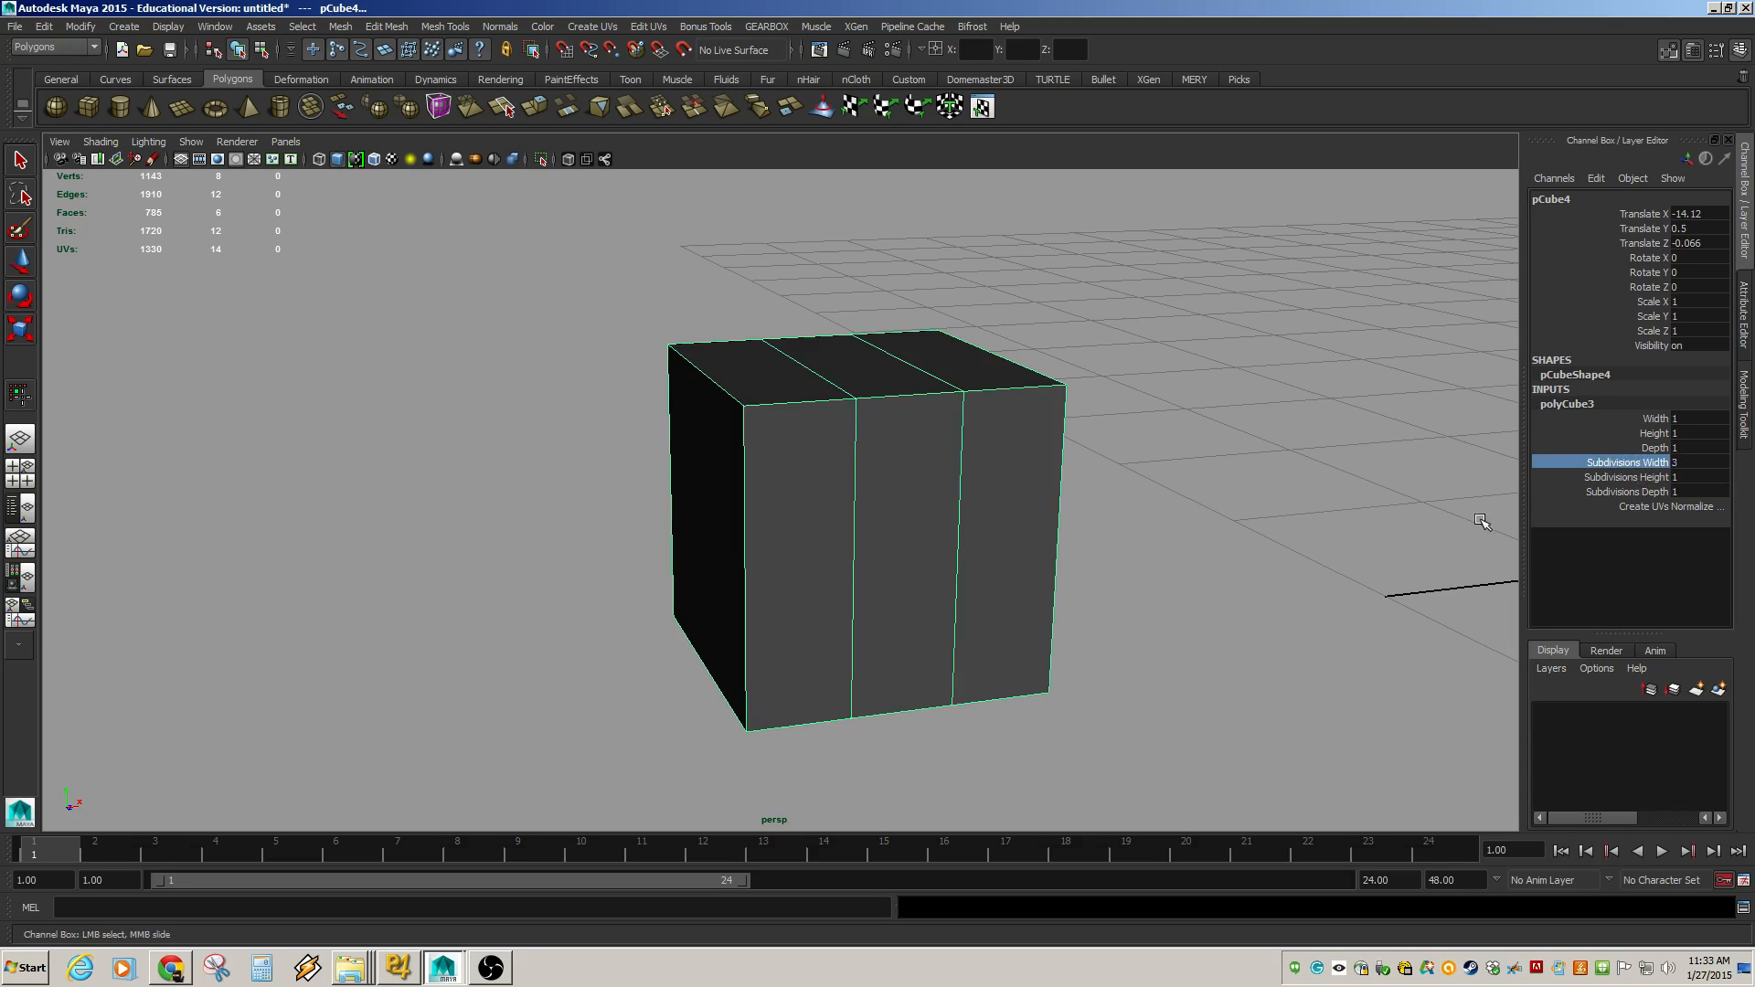
key("ctrl+z")
Try changing the cube's Width to 1.2 and undo the change.
left_click(1656, 420)
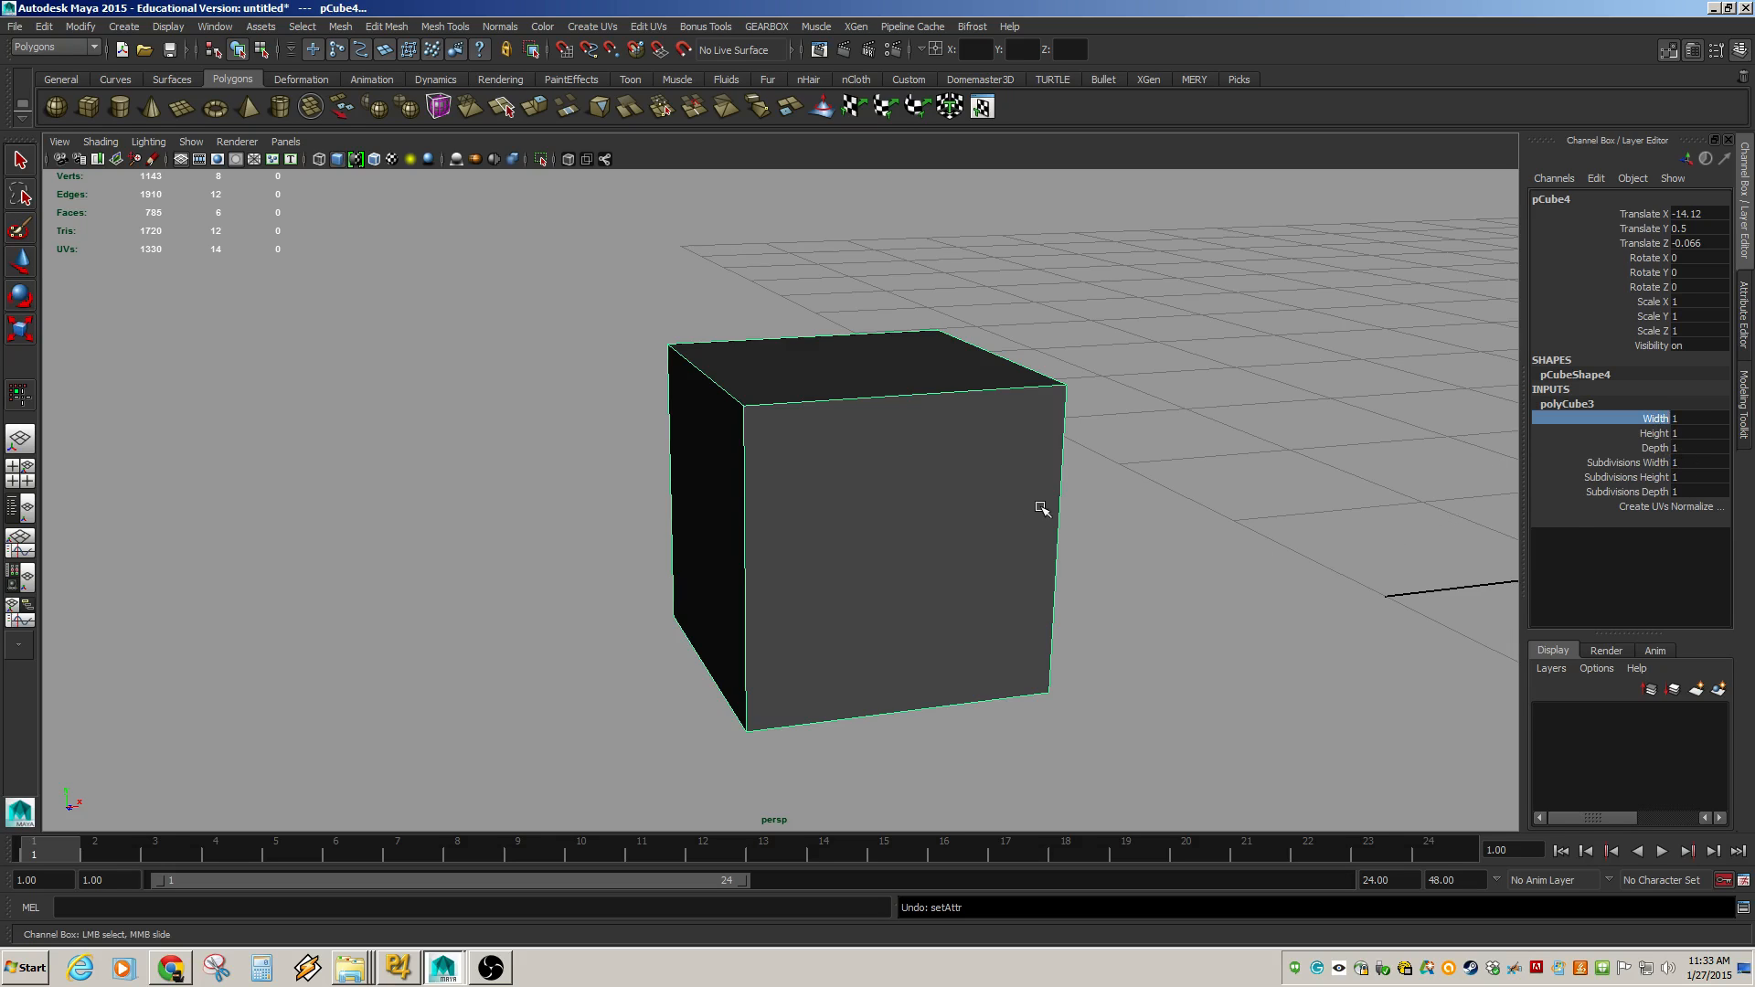
middle_click_drag(1042, 509, 1062, 475)
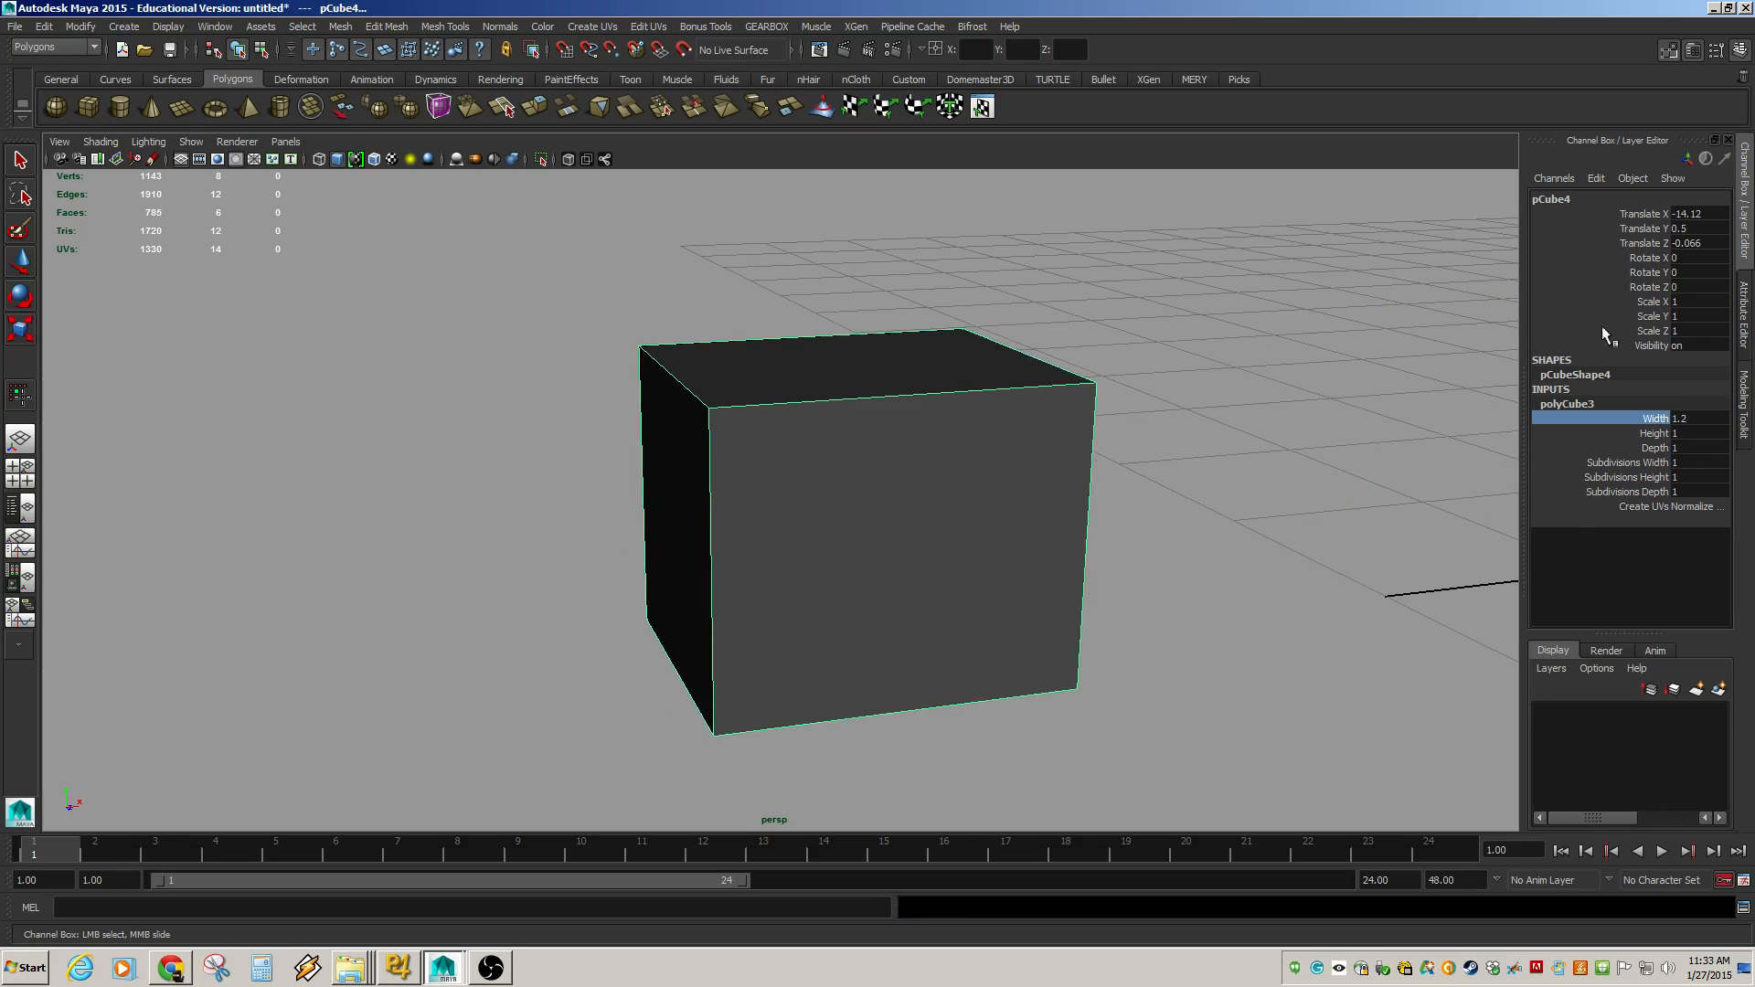
key("ctrl+z")
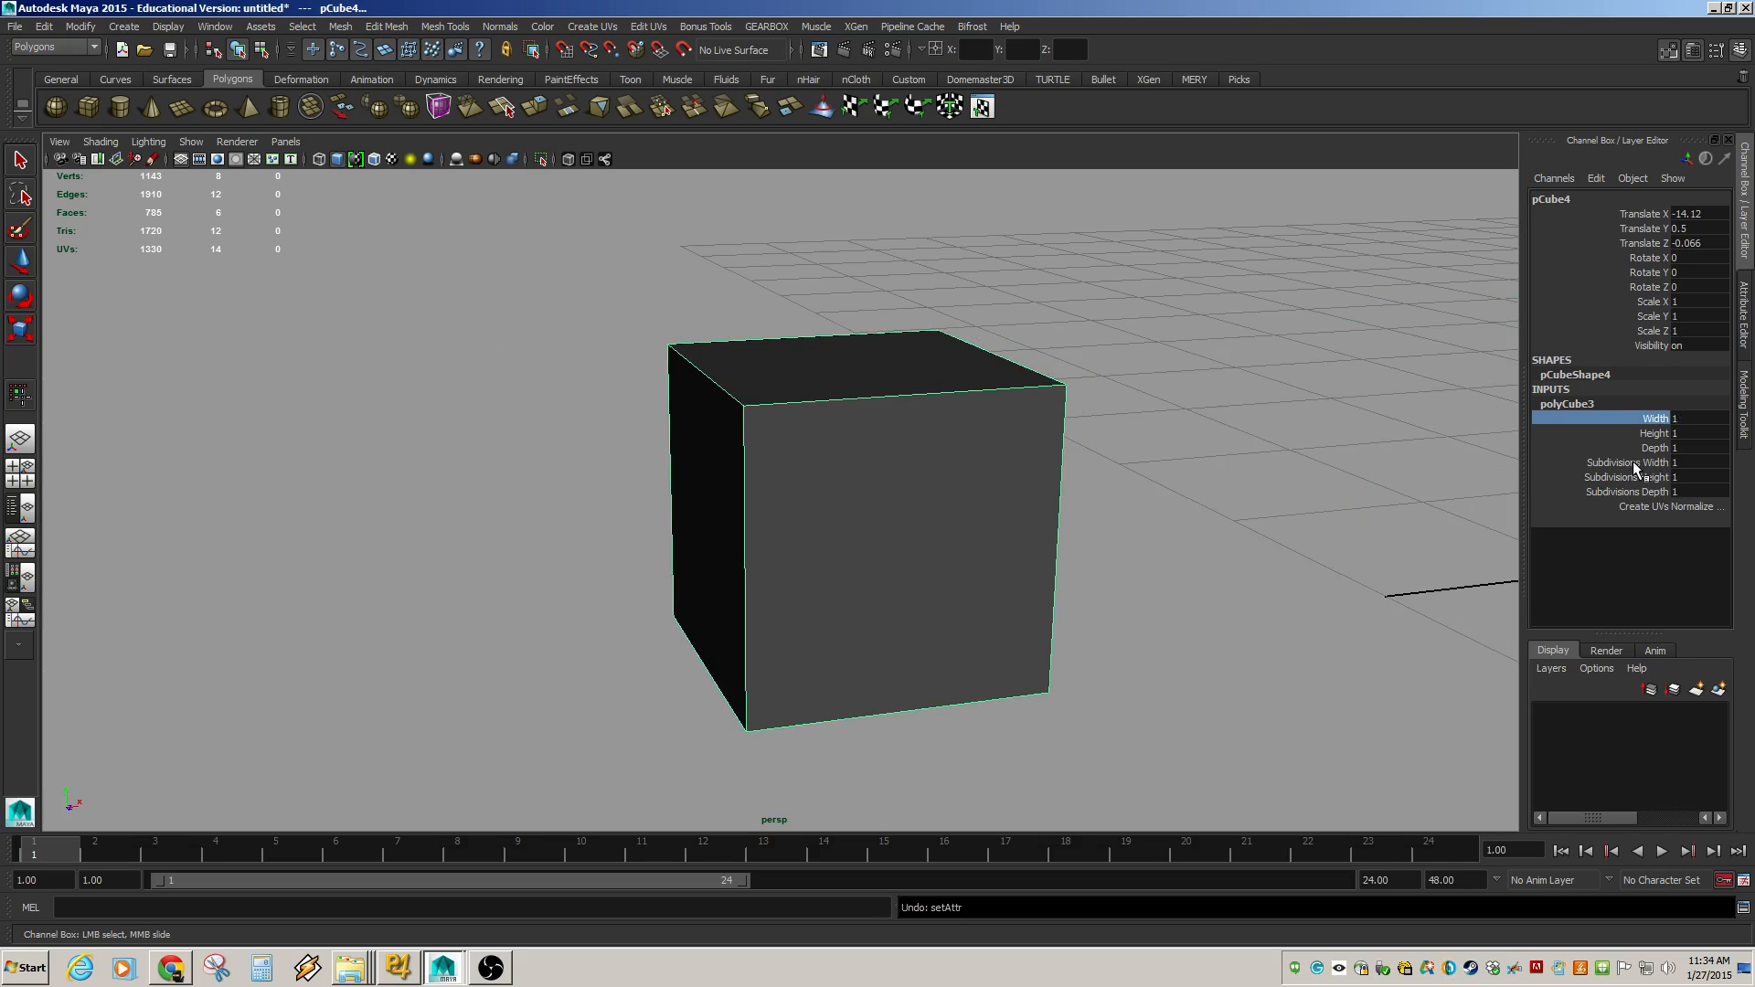
Set the cube's Subdivisions Width, Height and Depth to 2 and turn its smooth mesh preview back on.
left_click_drag(1635, 463, 1642, 494)
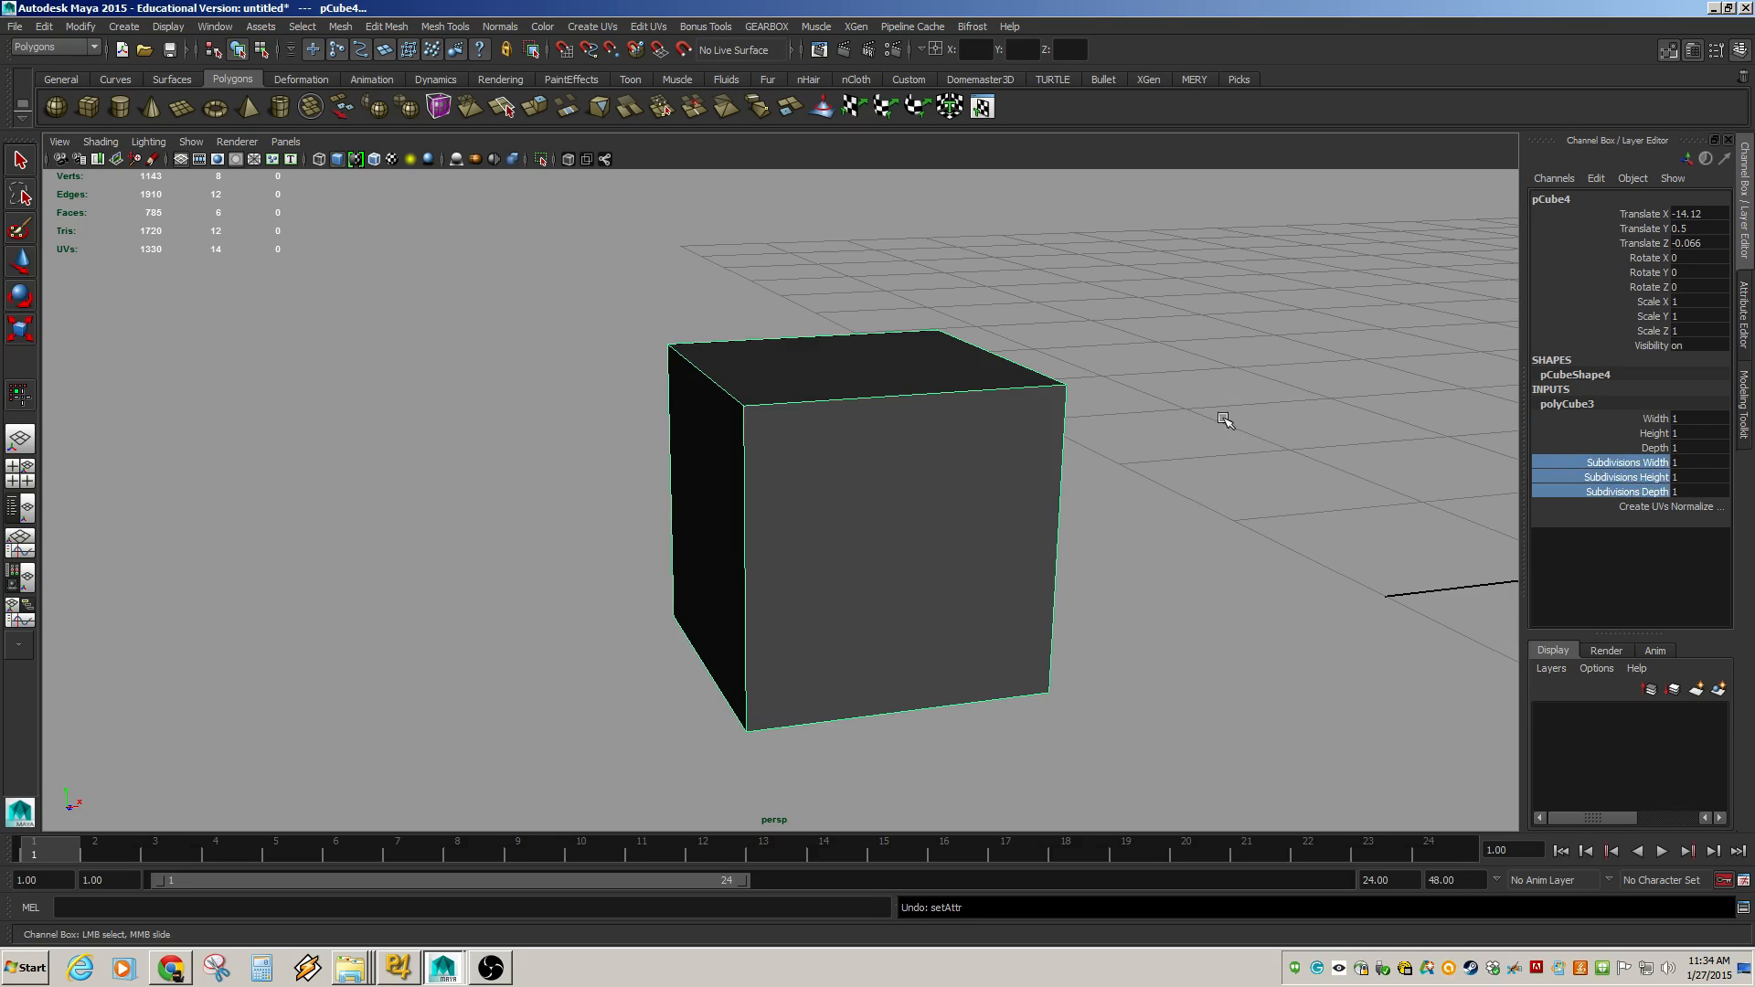
mouse_move(1239, 441)
middle_mouse_down()
mouse_move(1289, 445)
mouse_move(1246, 451)
middle_mouse_up()
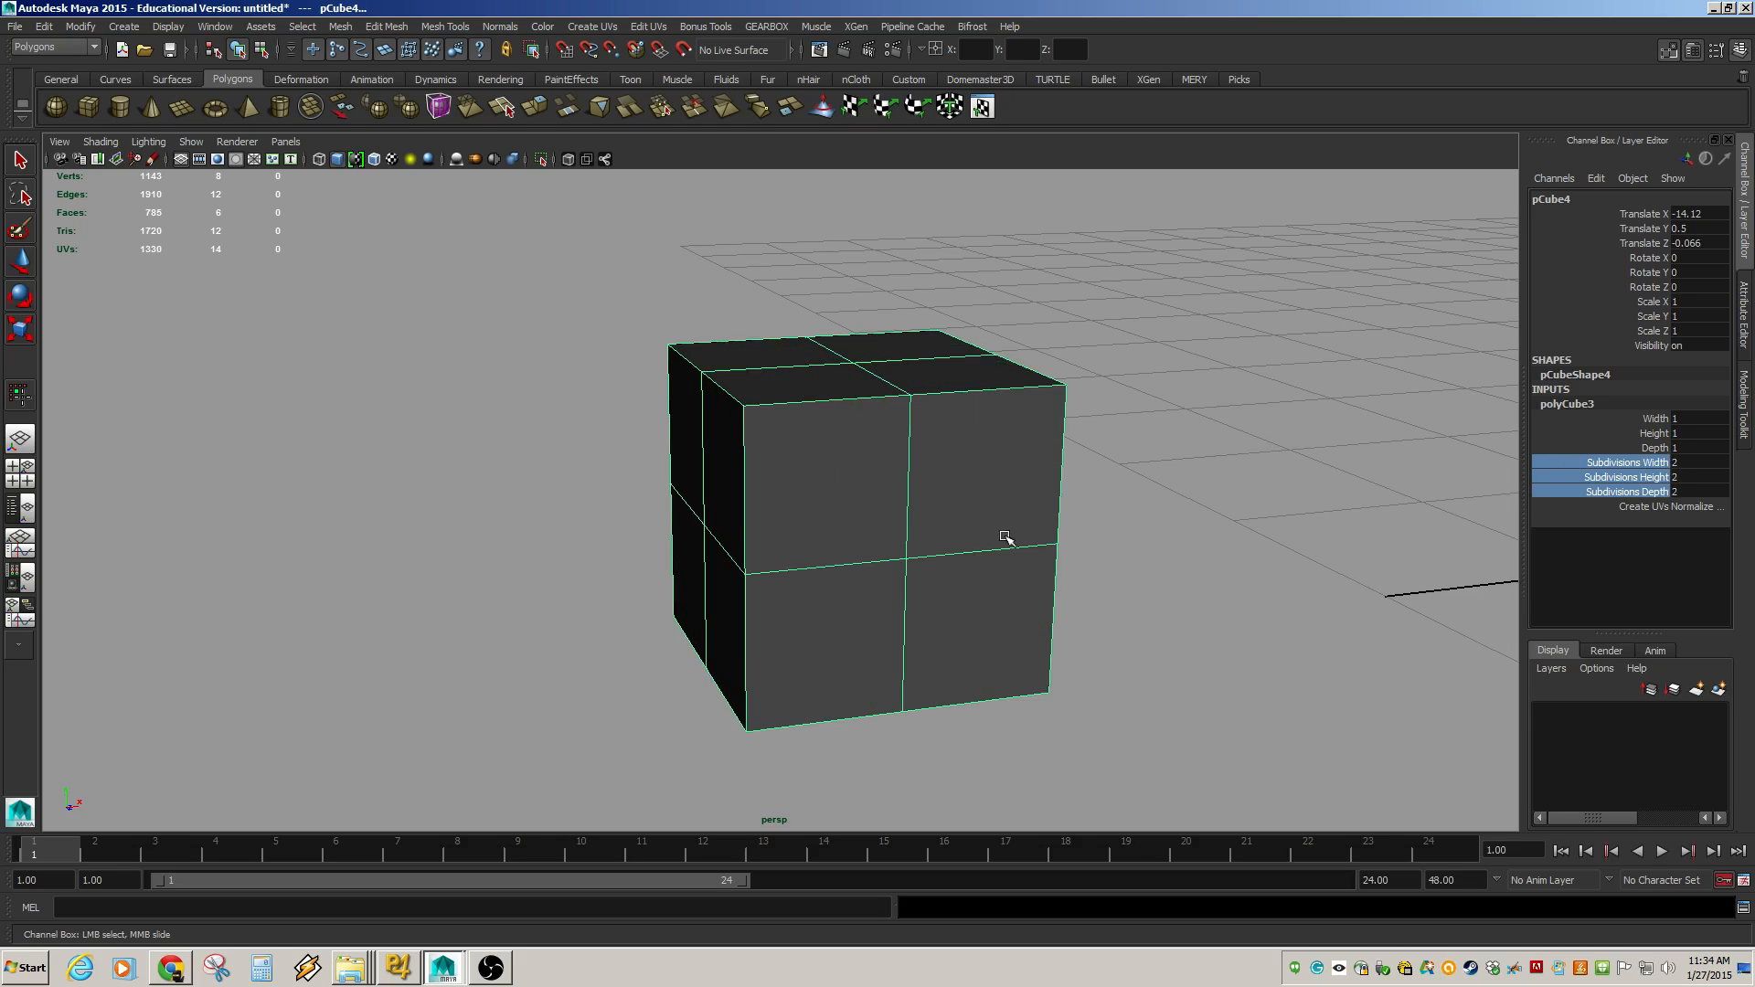
left_click(1200, 370)
left_click(949, 493)
key("w")
key("3")
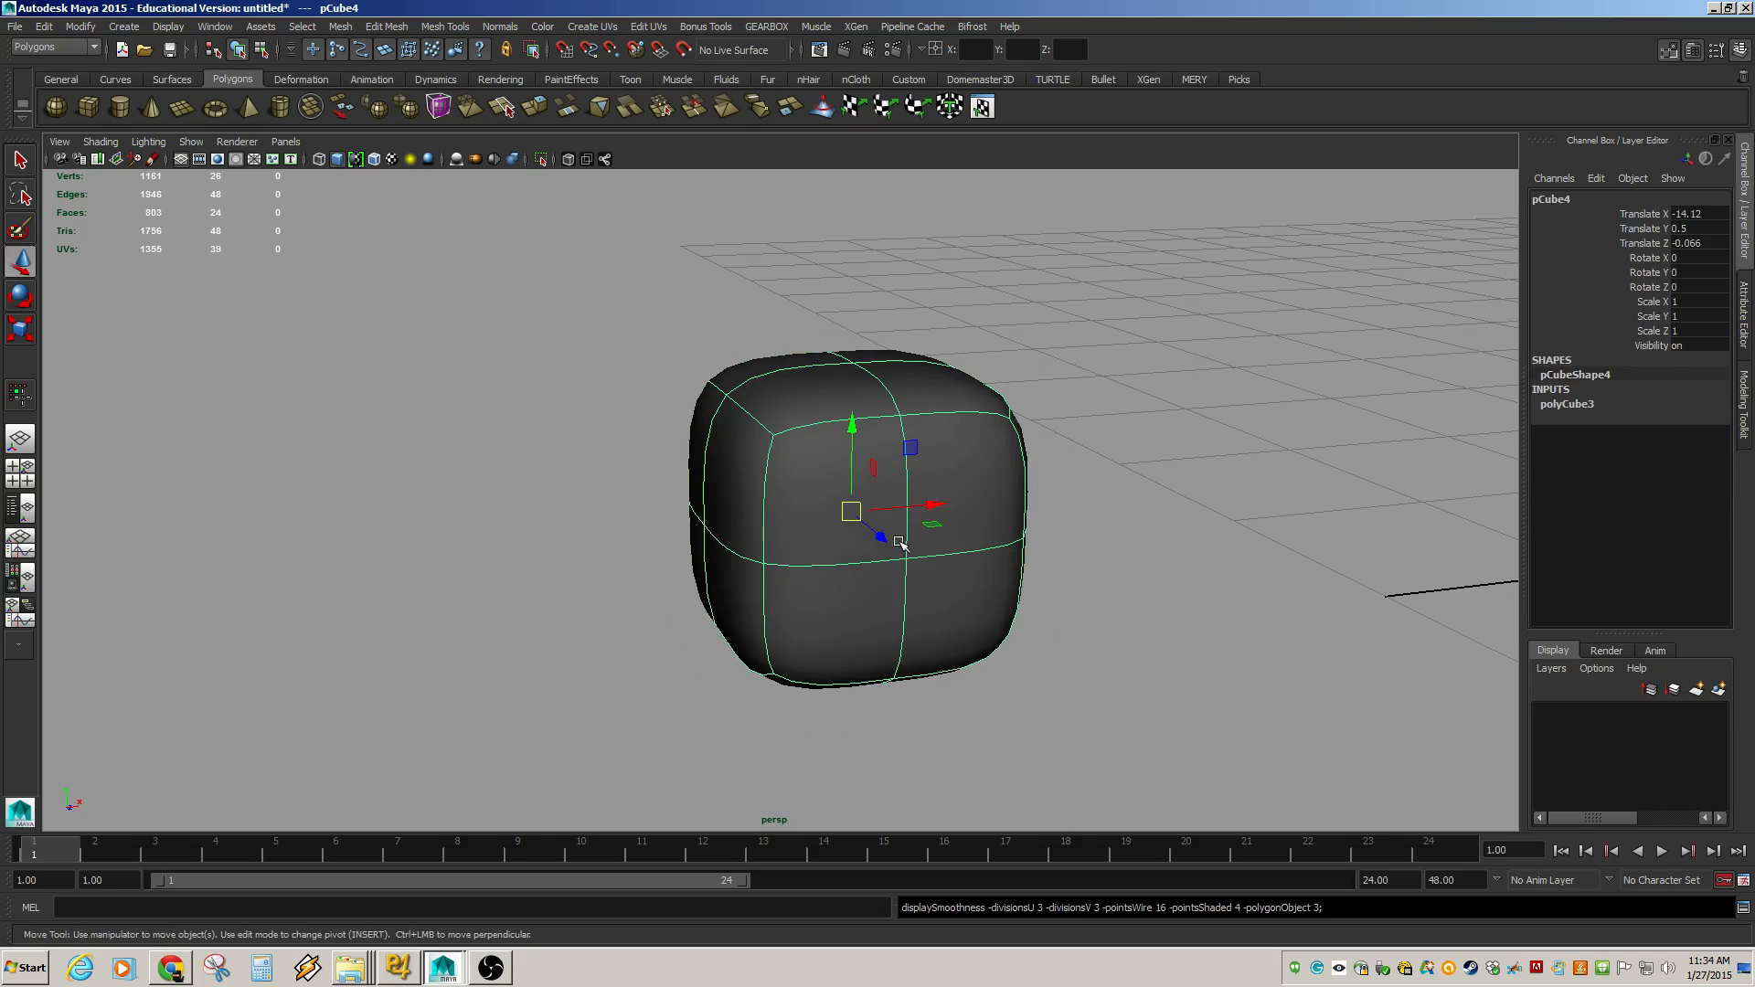
Zoom in on the smoothed cube and inspect its cage by selecting individual edges in edge mode.
left_click(1567, 404)
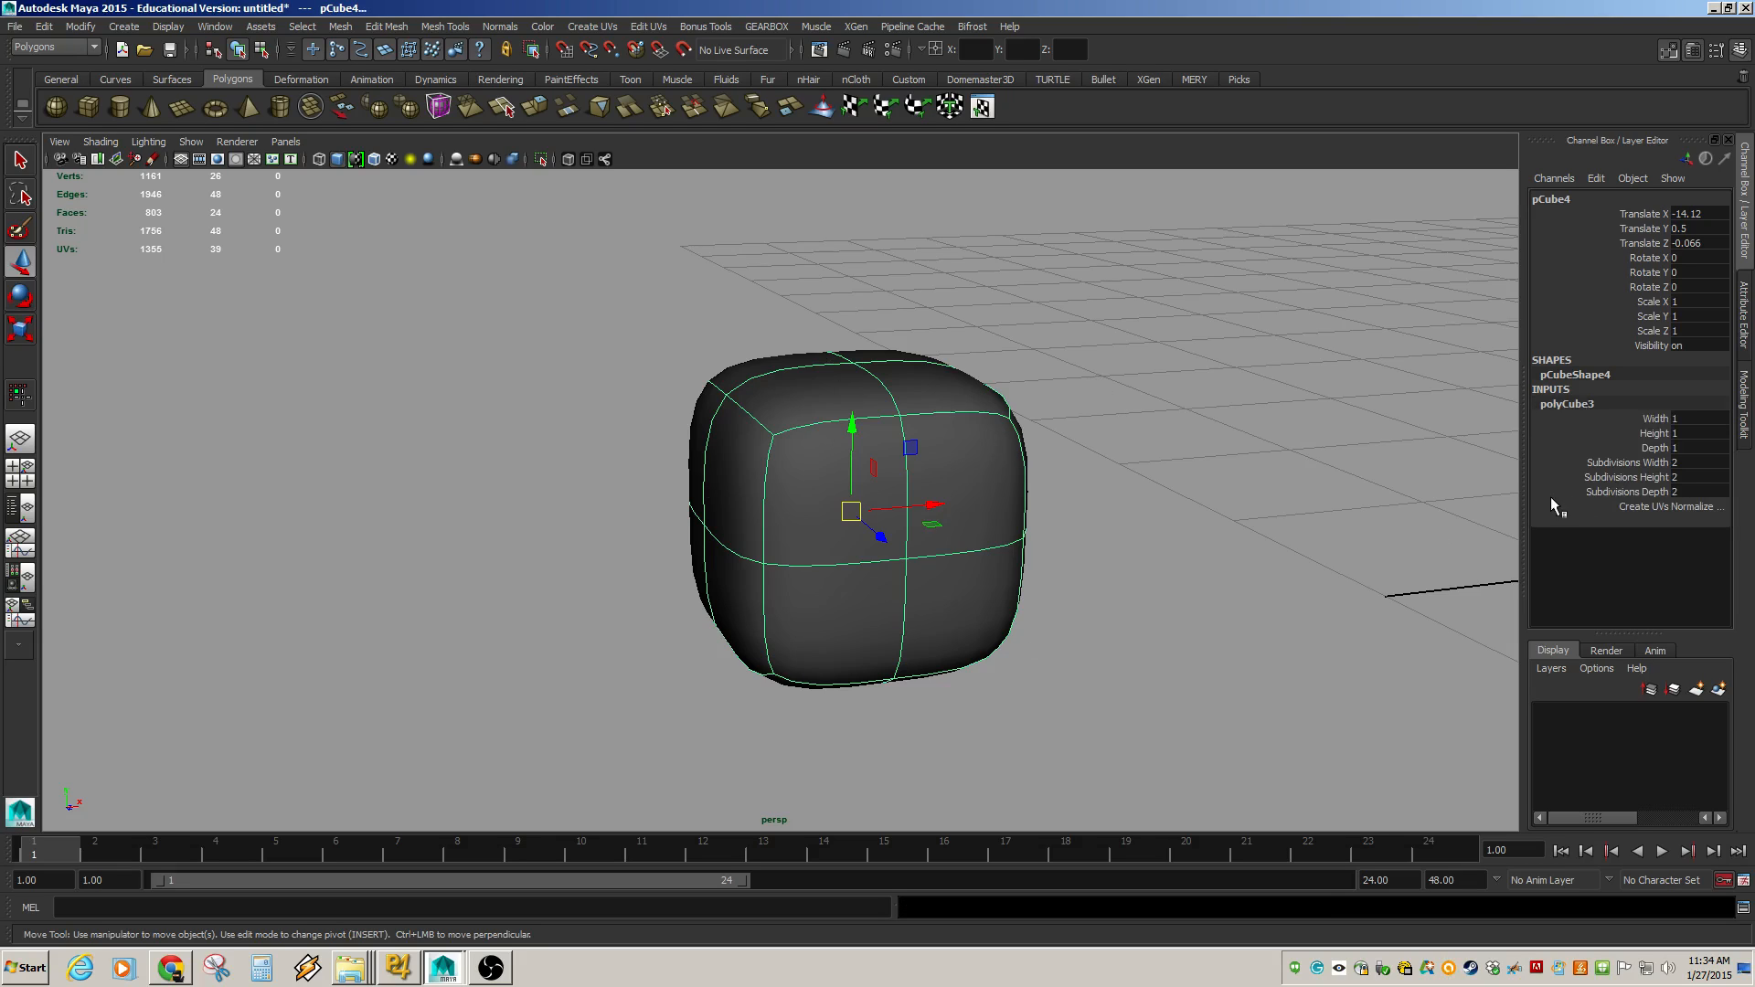
left_click_drag(1653, 463, 1654, 492)
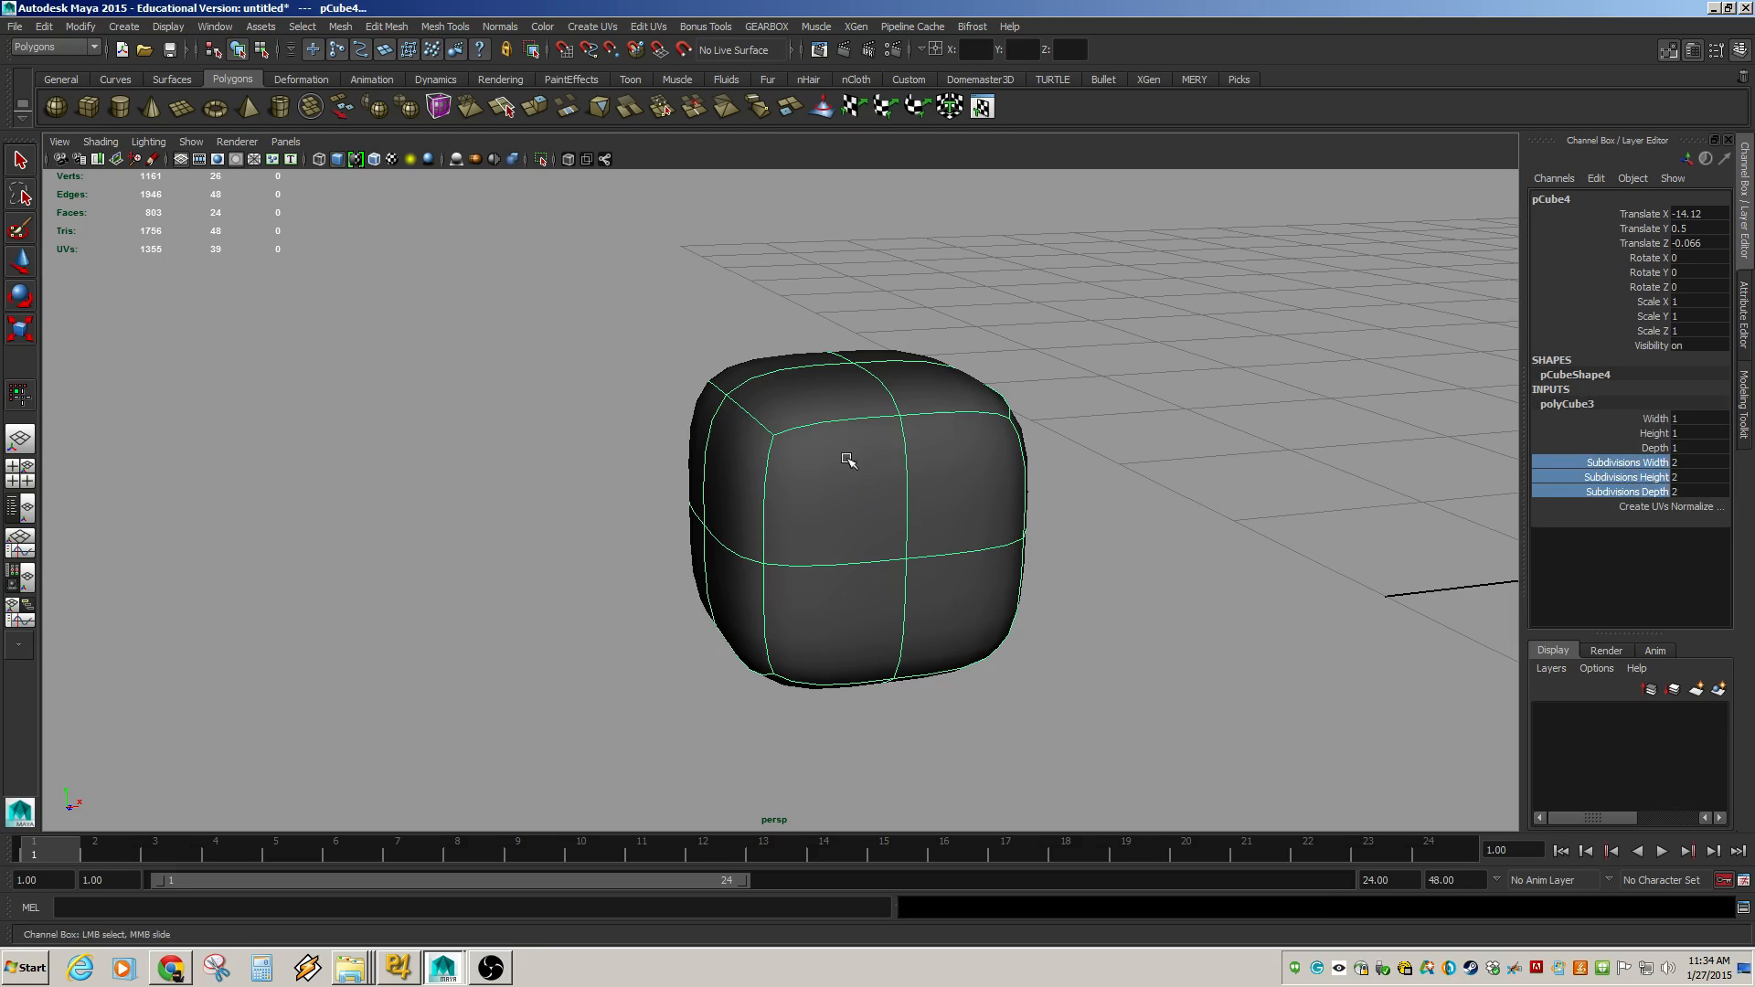
middle_click_drag(1317, 519, 1373, 529)
left_click_drag(681, 496, 604, 457, "alt")
right_click_drag(886, 357, 1078, 439, "alt")
middle_click_drag(1078, 439, 1256, 473, "alt")
middle_click_drag(1170, 556, 1114, 552)
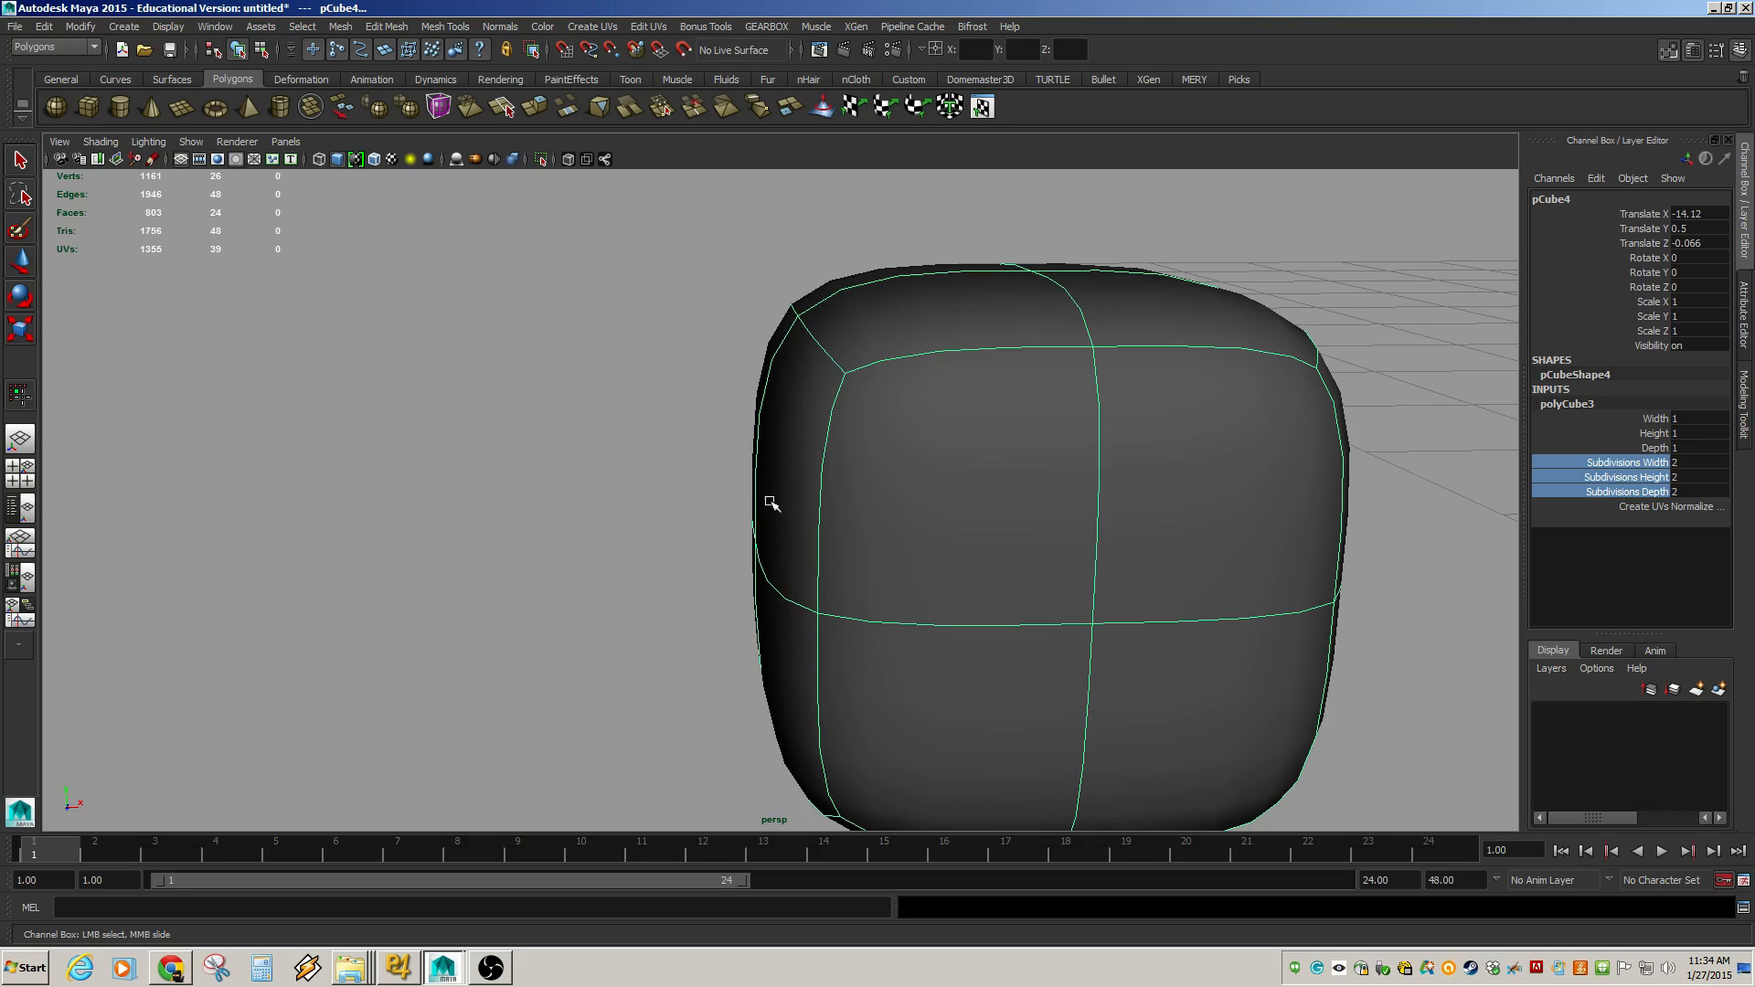
key("w")
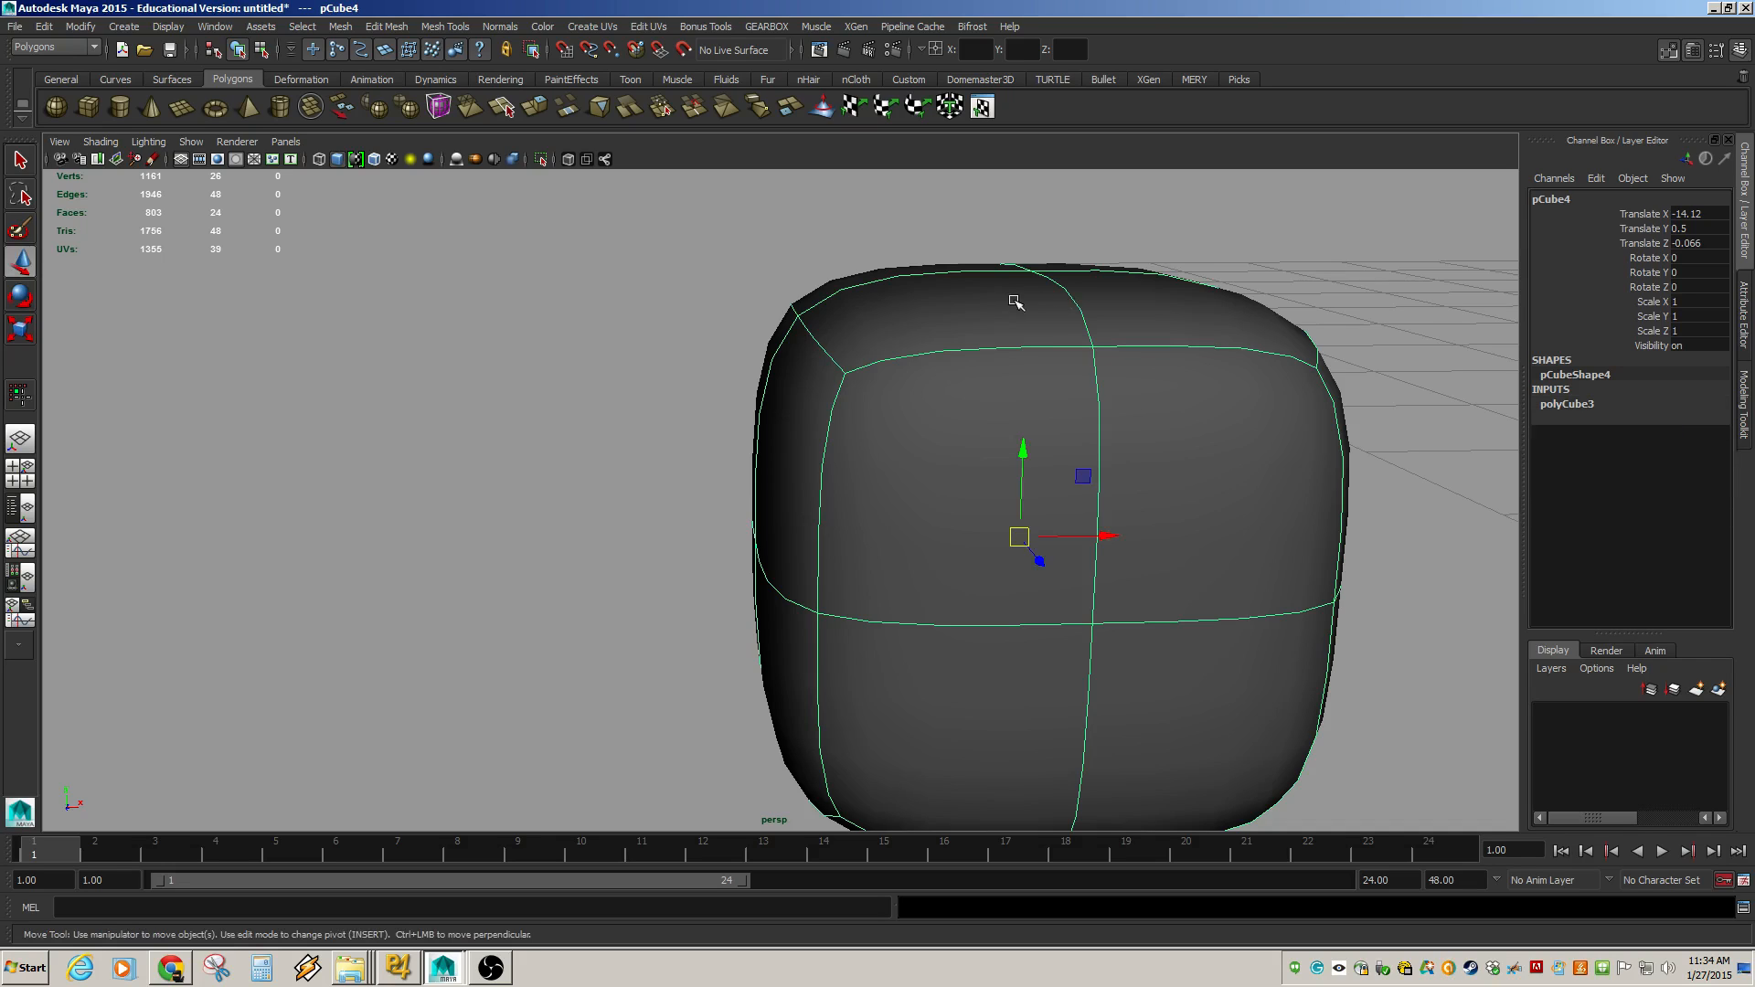
key("F10")
left_click(1066, 267)
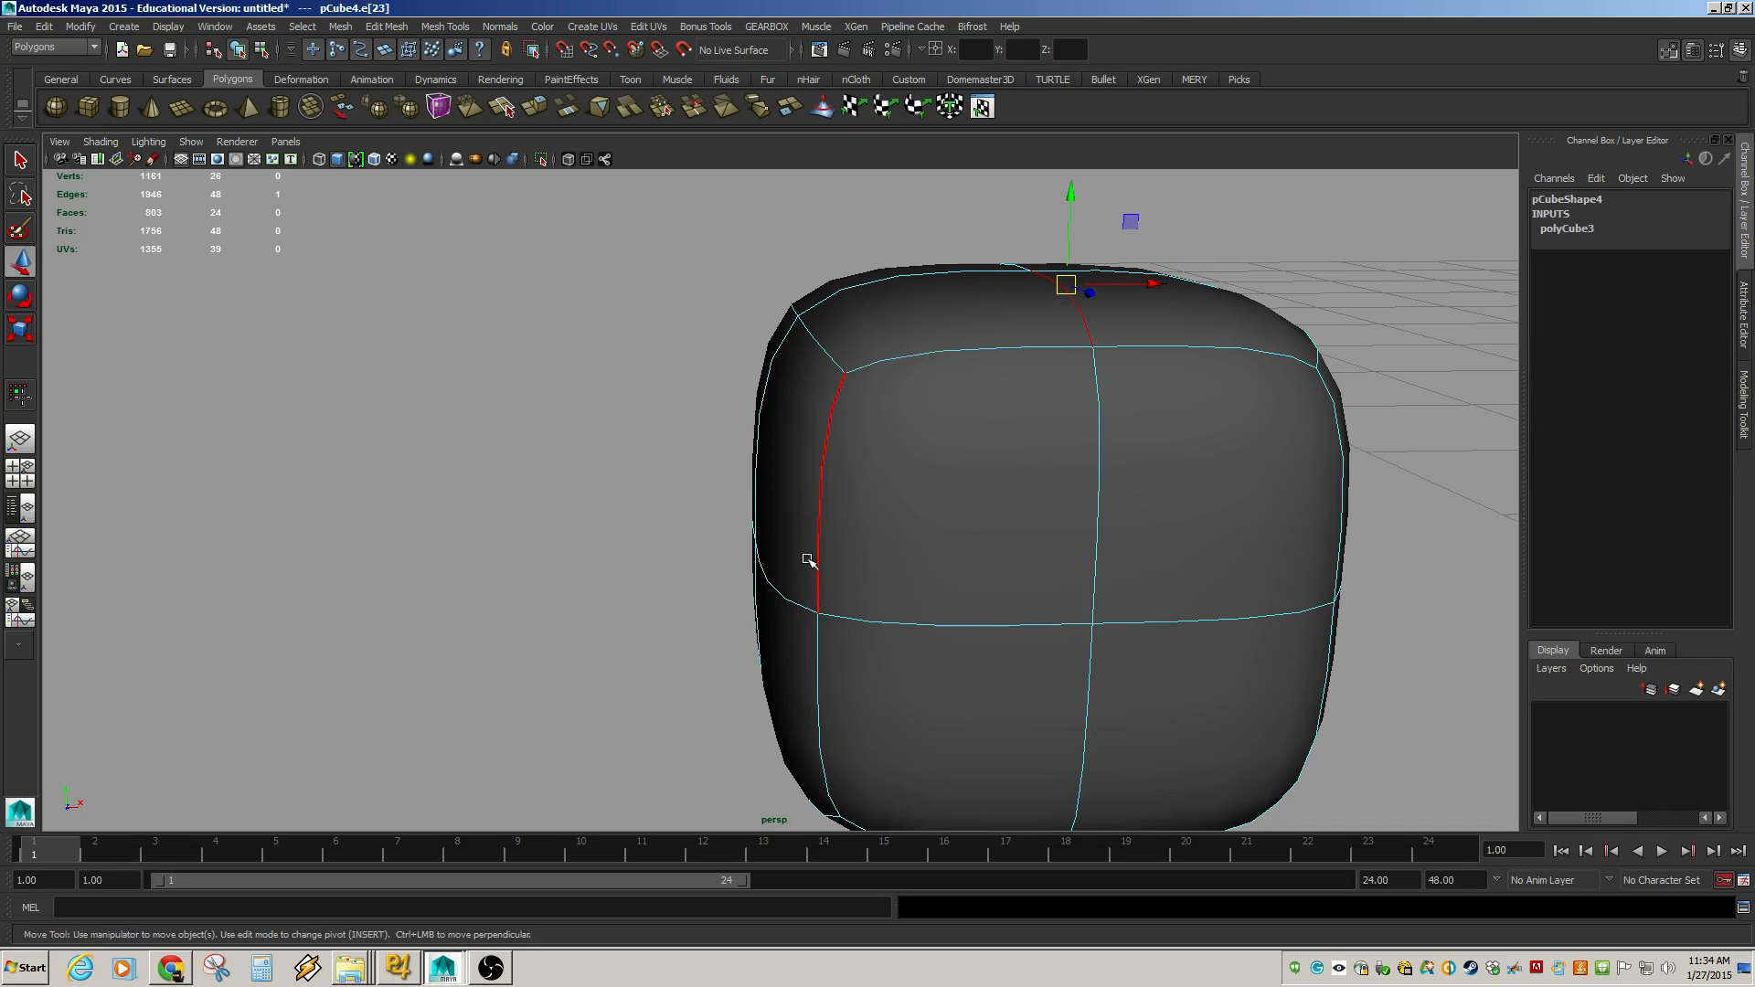
left_click(790, 596)
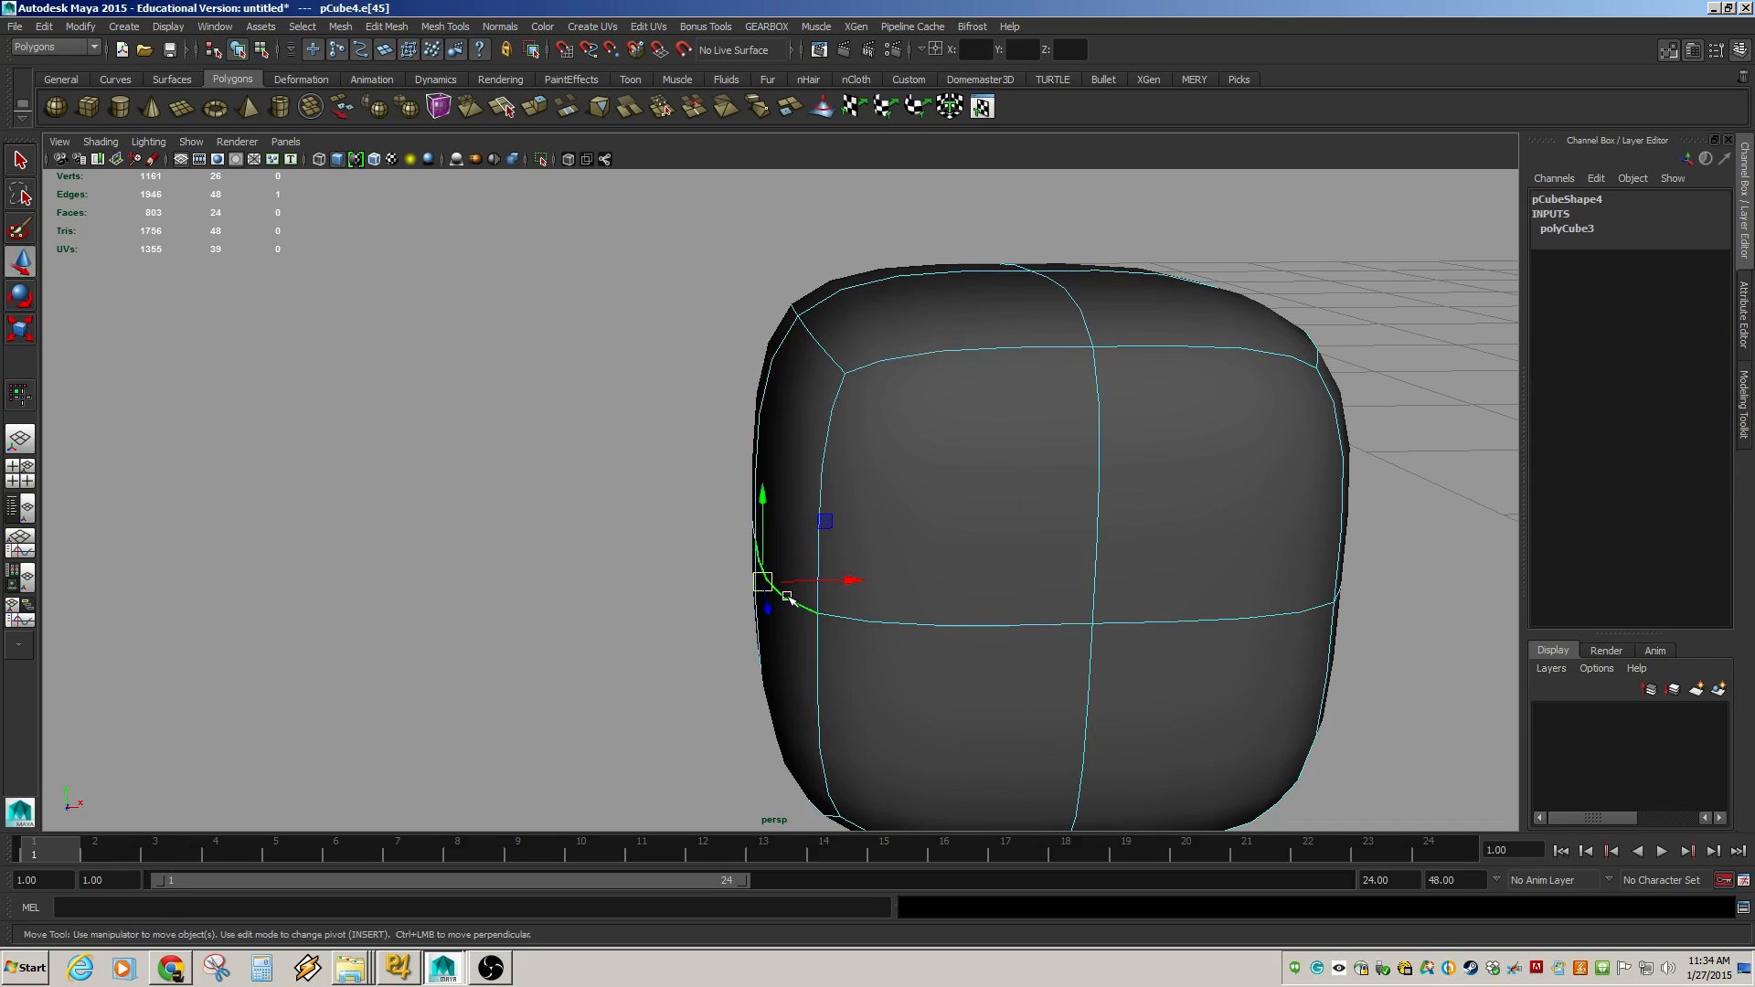
left_click(816, 345)
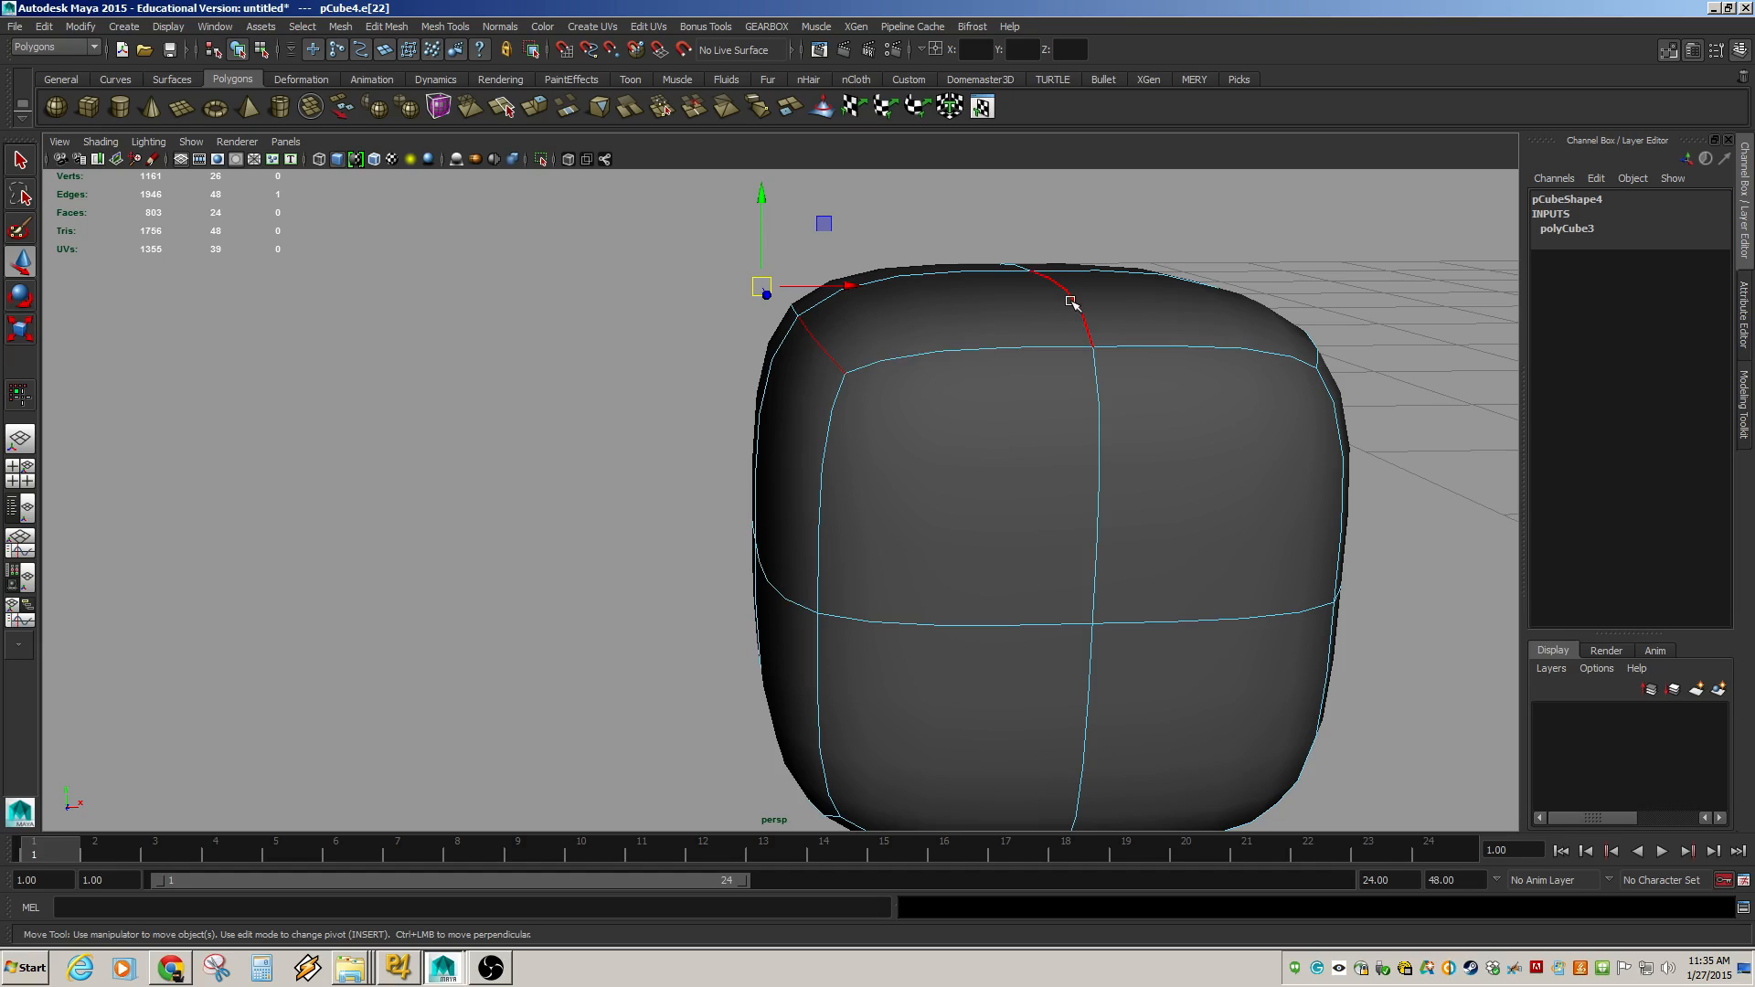
right_click_drag(1018, 421, 1070, 405)
left_click(1034, 427)
Set the cube's Subdivisions Width, Height and Depth to 3, briefly trying 11 and undoing it.
left_click(1577, 405)
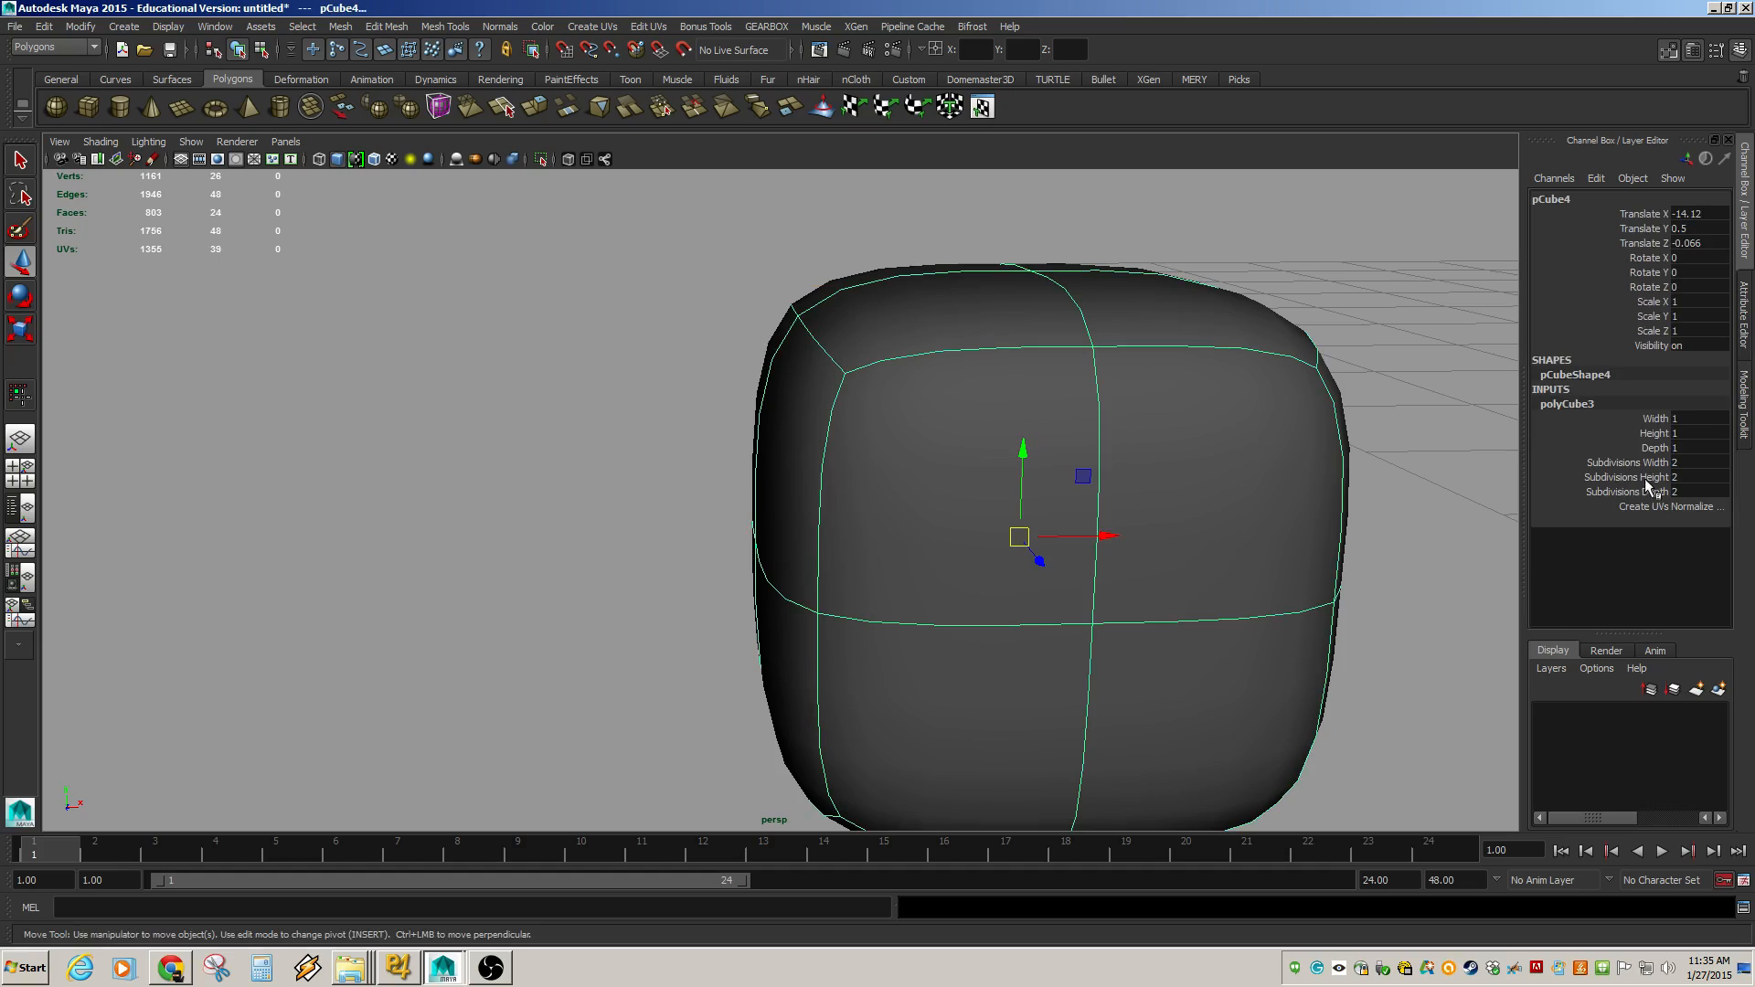
left_click_drag(1651, 466, 1644, 491)
middle_click_drag(1319, 452, 1327, 458)
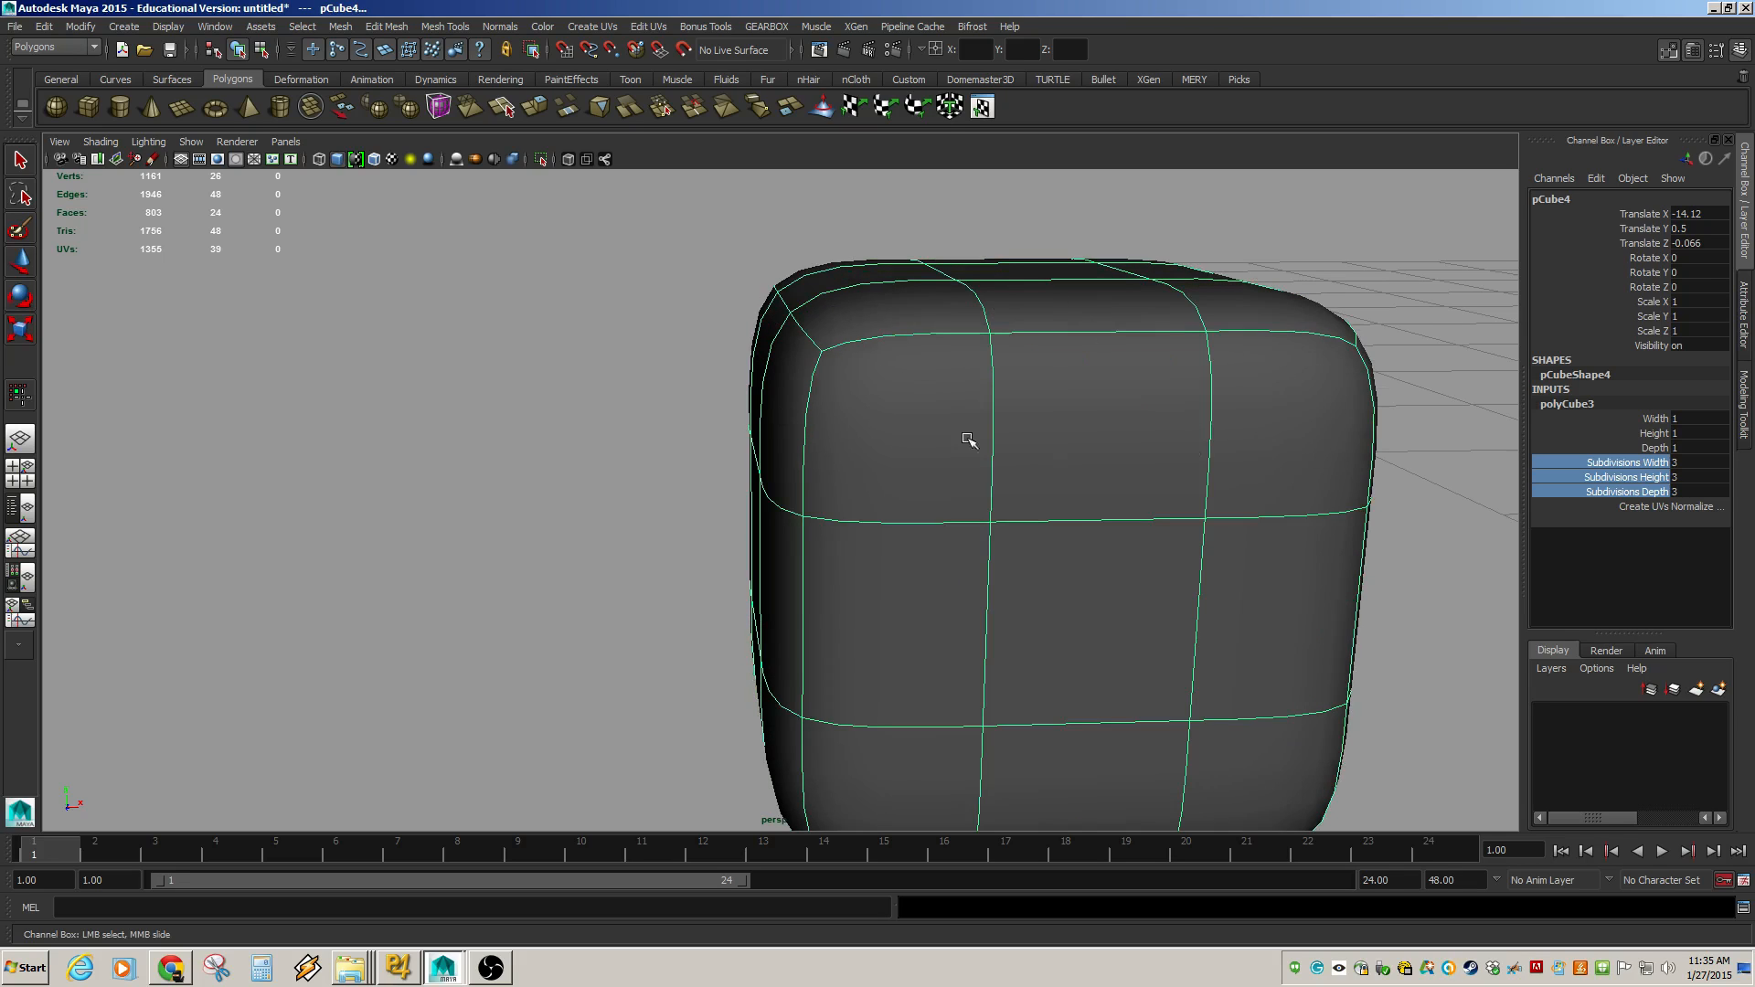
middle_click_drag(1095, 485, 1075, 430)
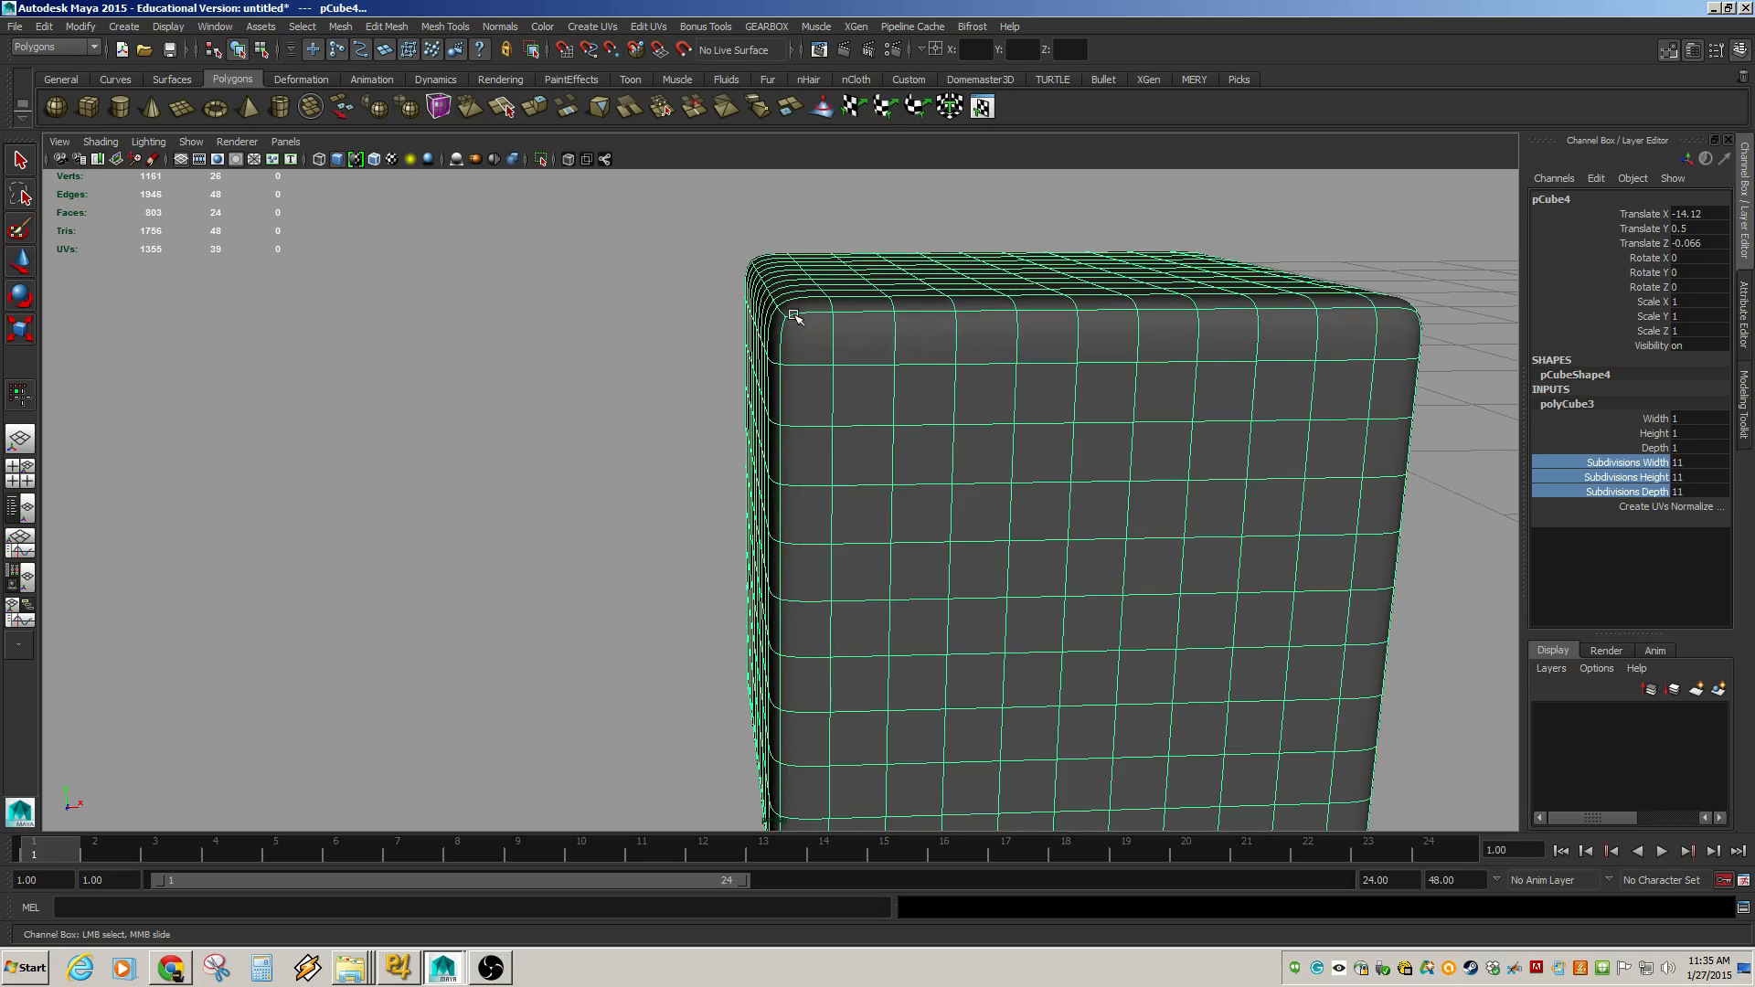
key("ctrl+z")
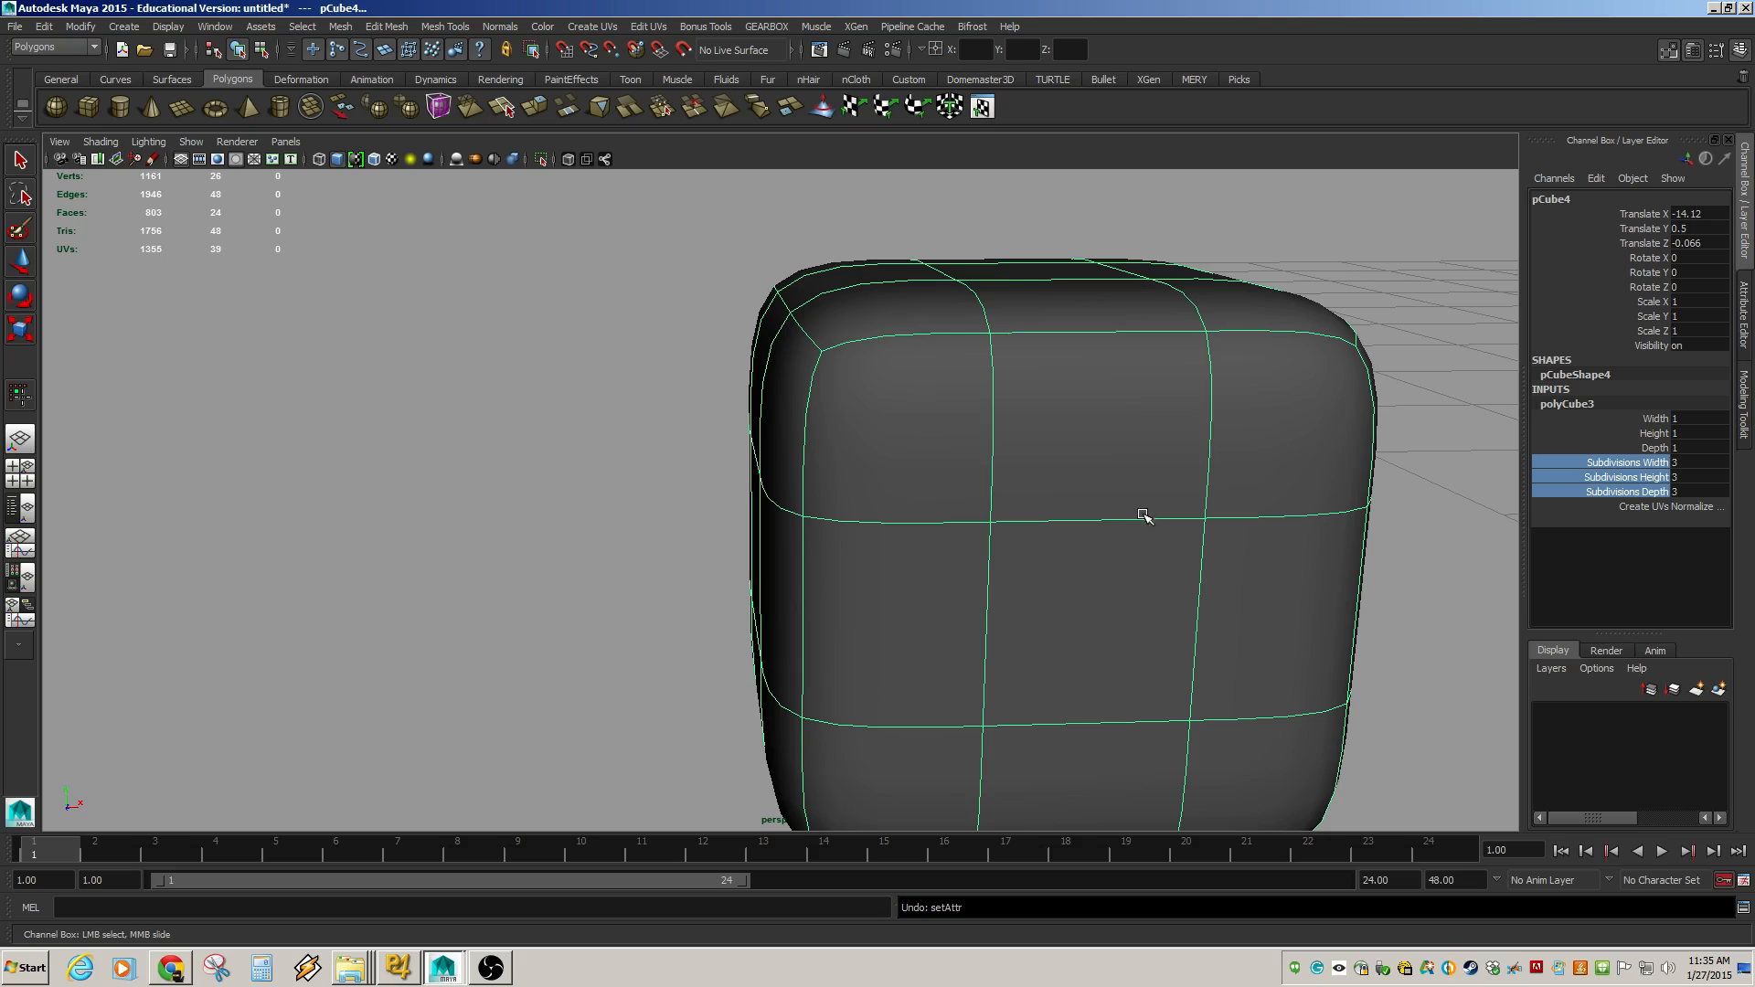
Increase the cube's Subdivisions Width, Height and Depth to 4.
left_click_drag(1230, 448, 1088, 528, "alt")
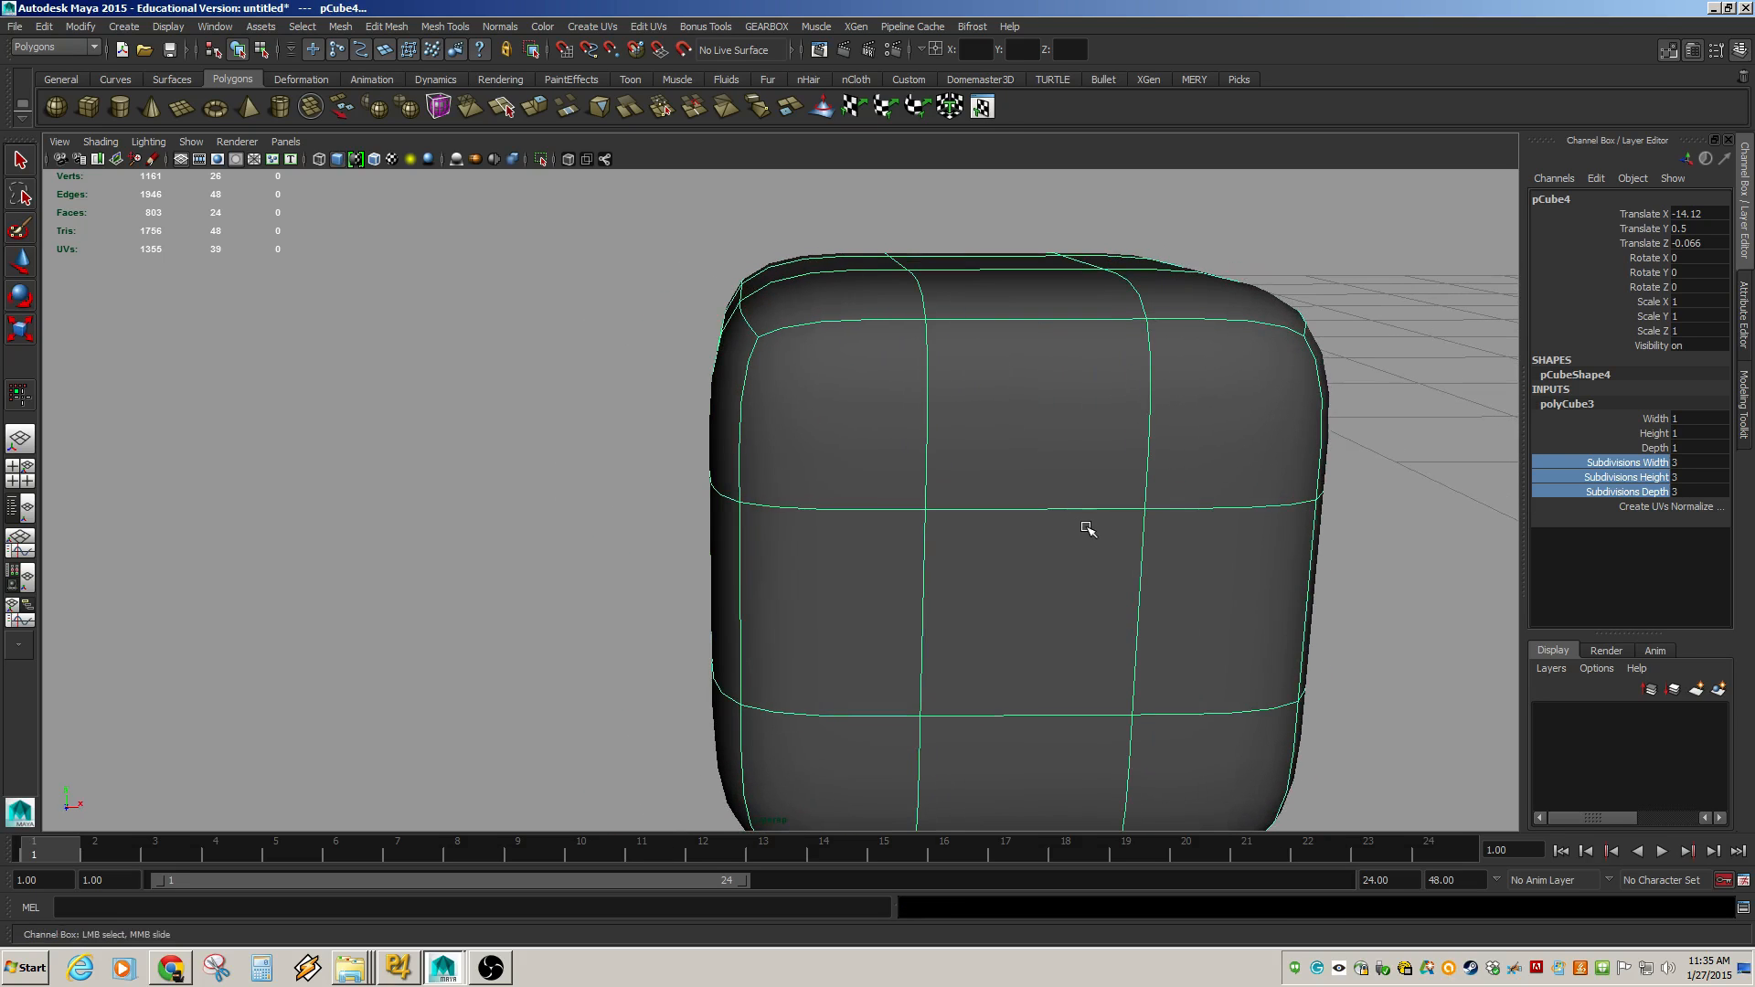
middle_click_drag(1089, 534, 1094, 533)
left_click_drag(1084, 537, 820, 518, "alt")
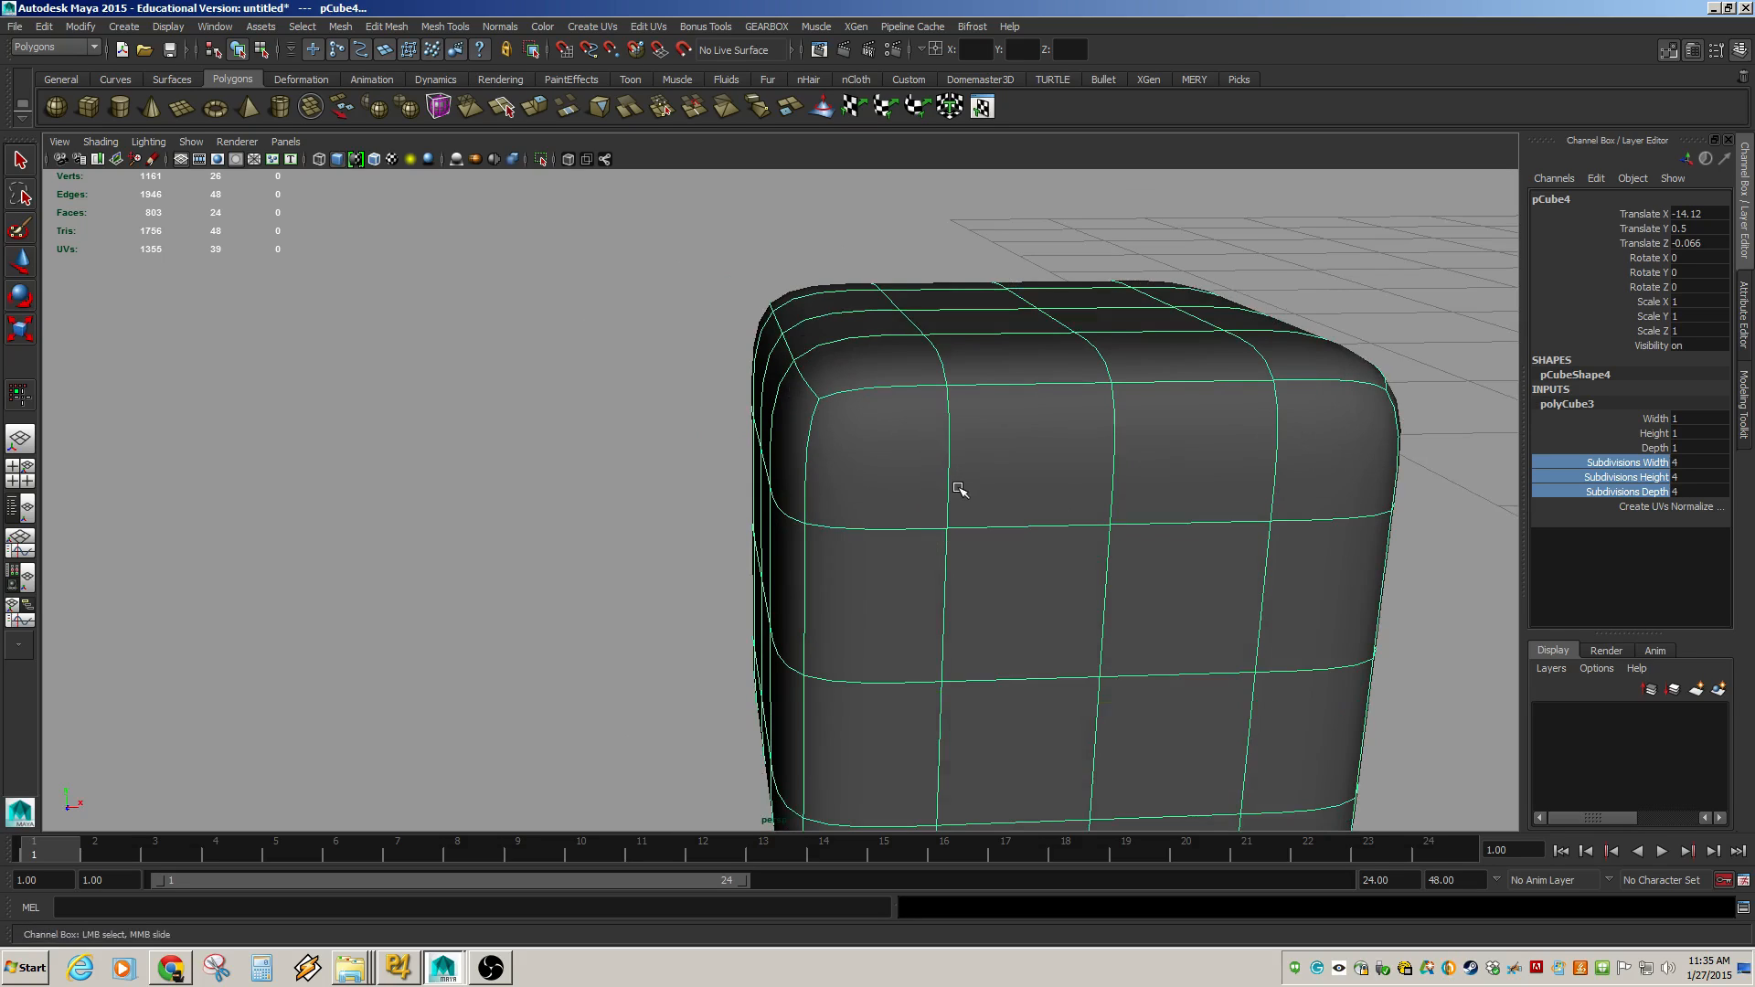
Select a vertical edge loop on the cube's front face and move it toward the left side.
key("F10")
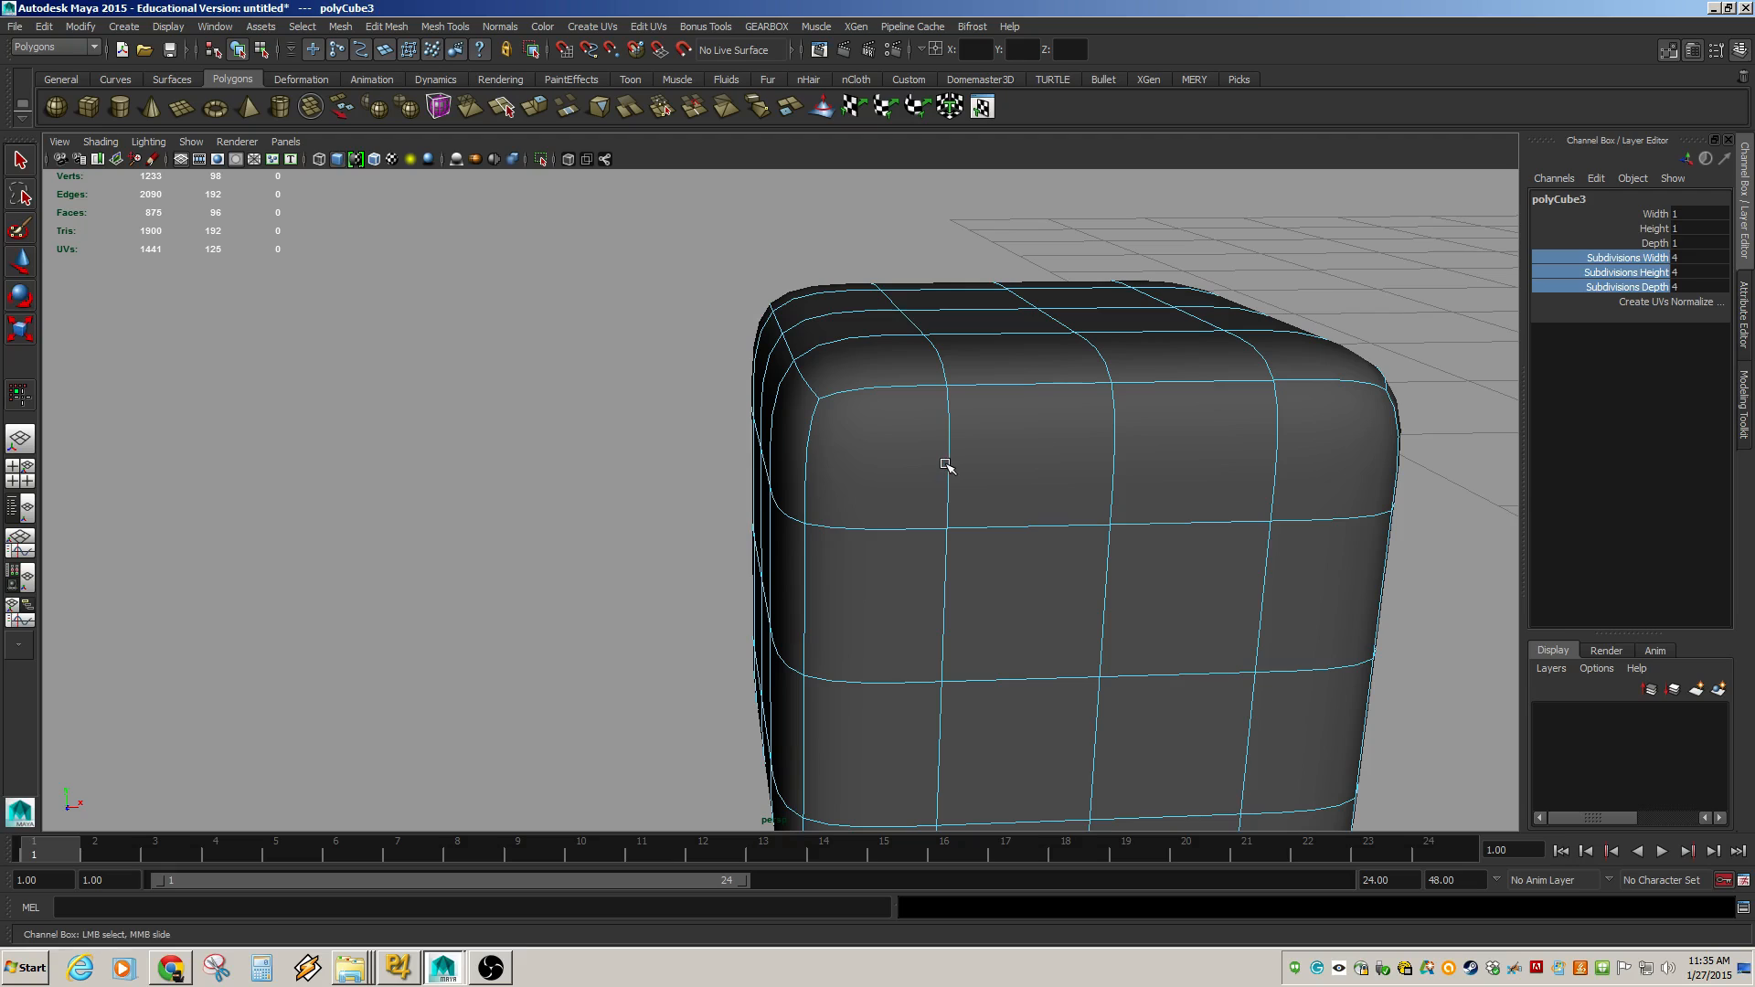
left_click(949, 463)
key("w")
double_click(949, 478)
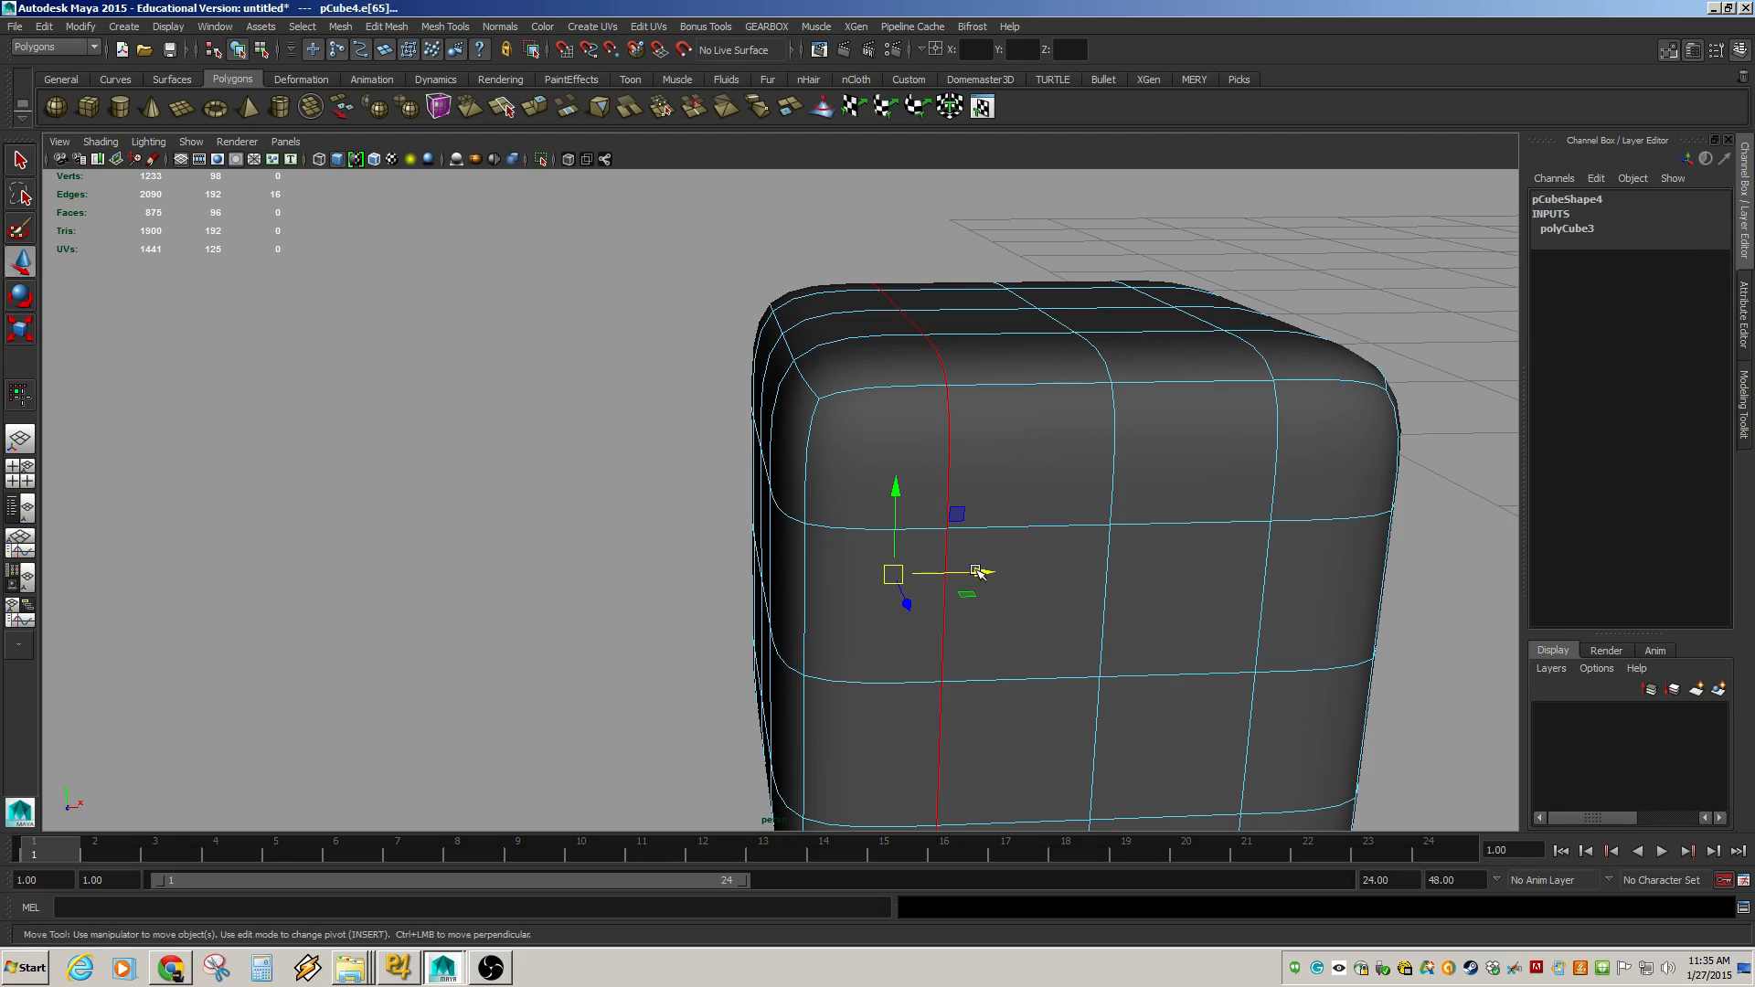
left_click_drag(979, 573, 878, 572)
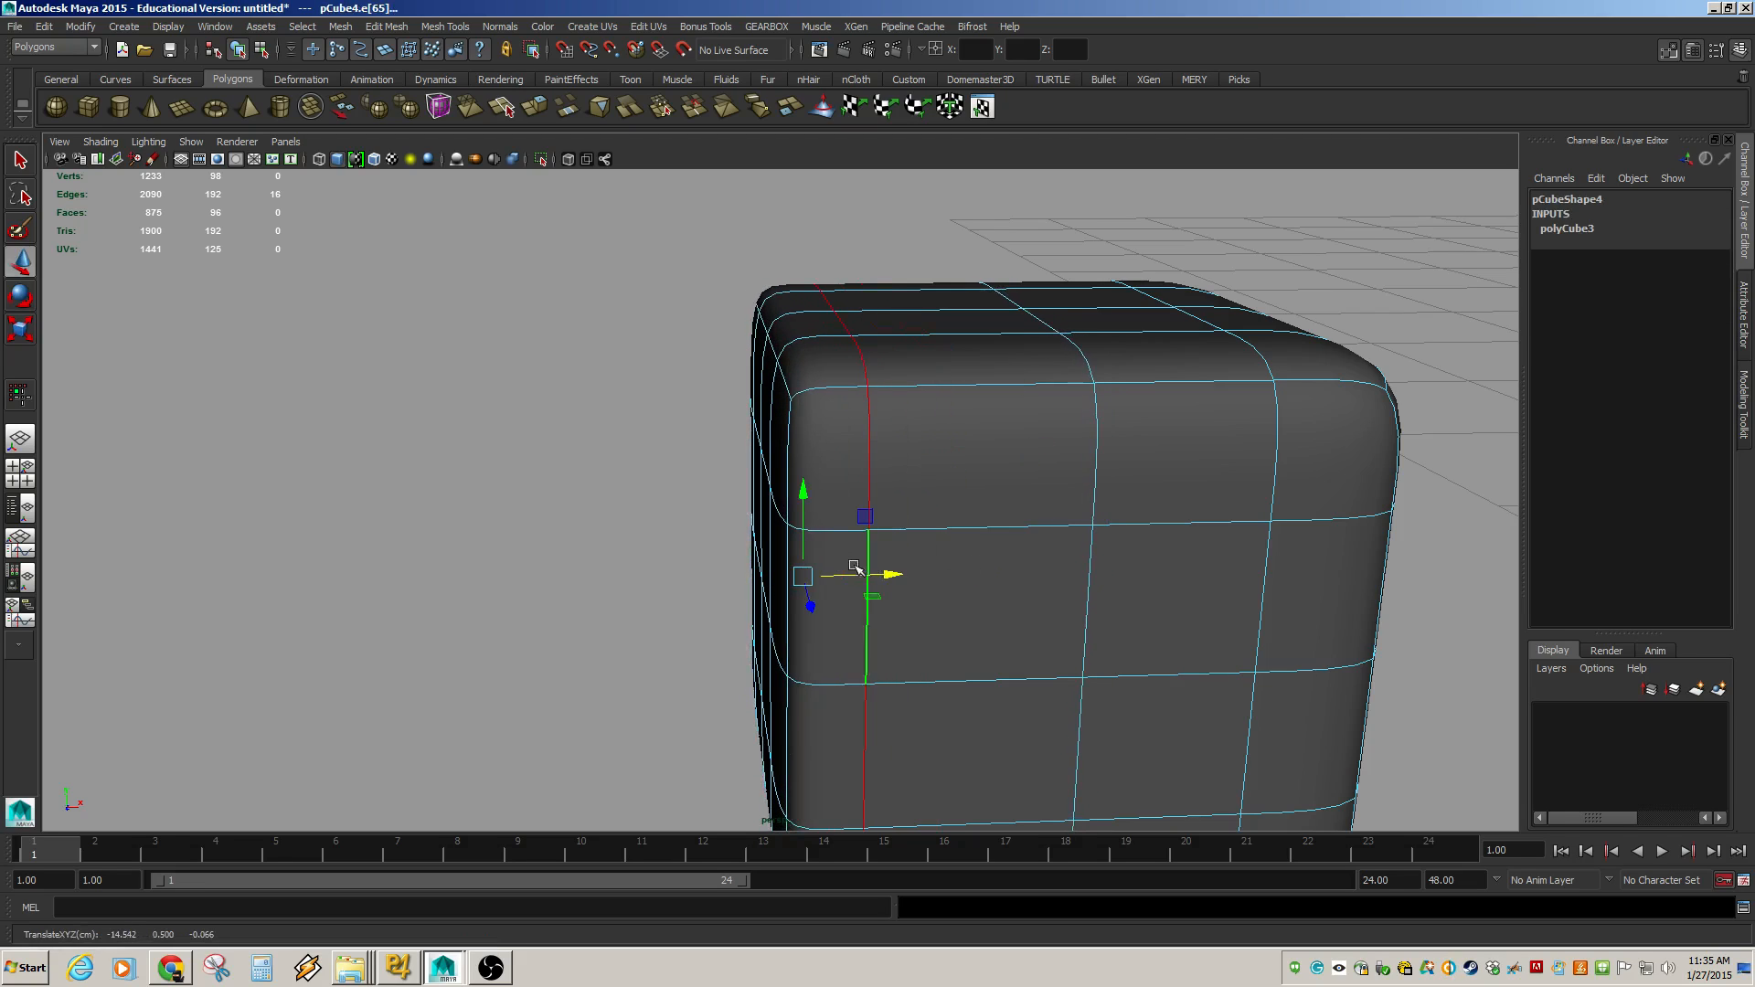
Select a horizontal edge loop near the cube's top and orbit around its upper corner.
double_click(1010, 529)
left_click_drag(1035, 386, 940, 454)
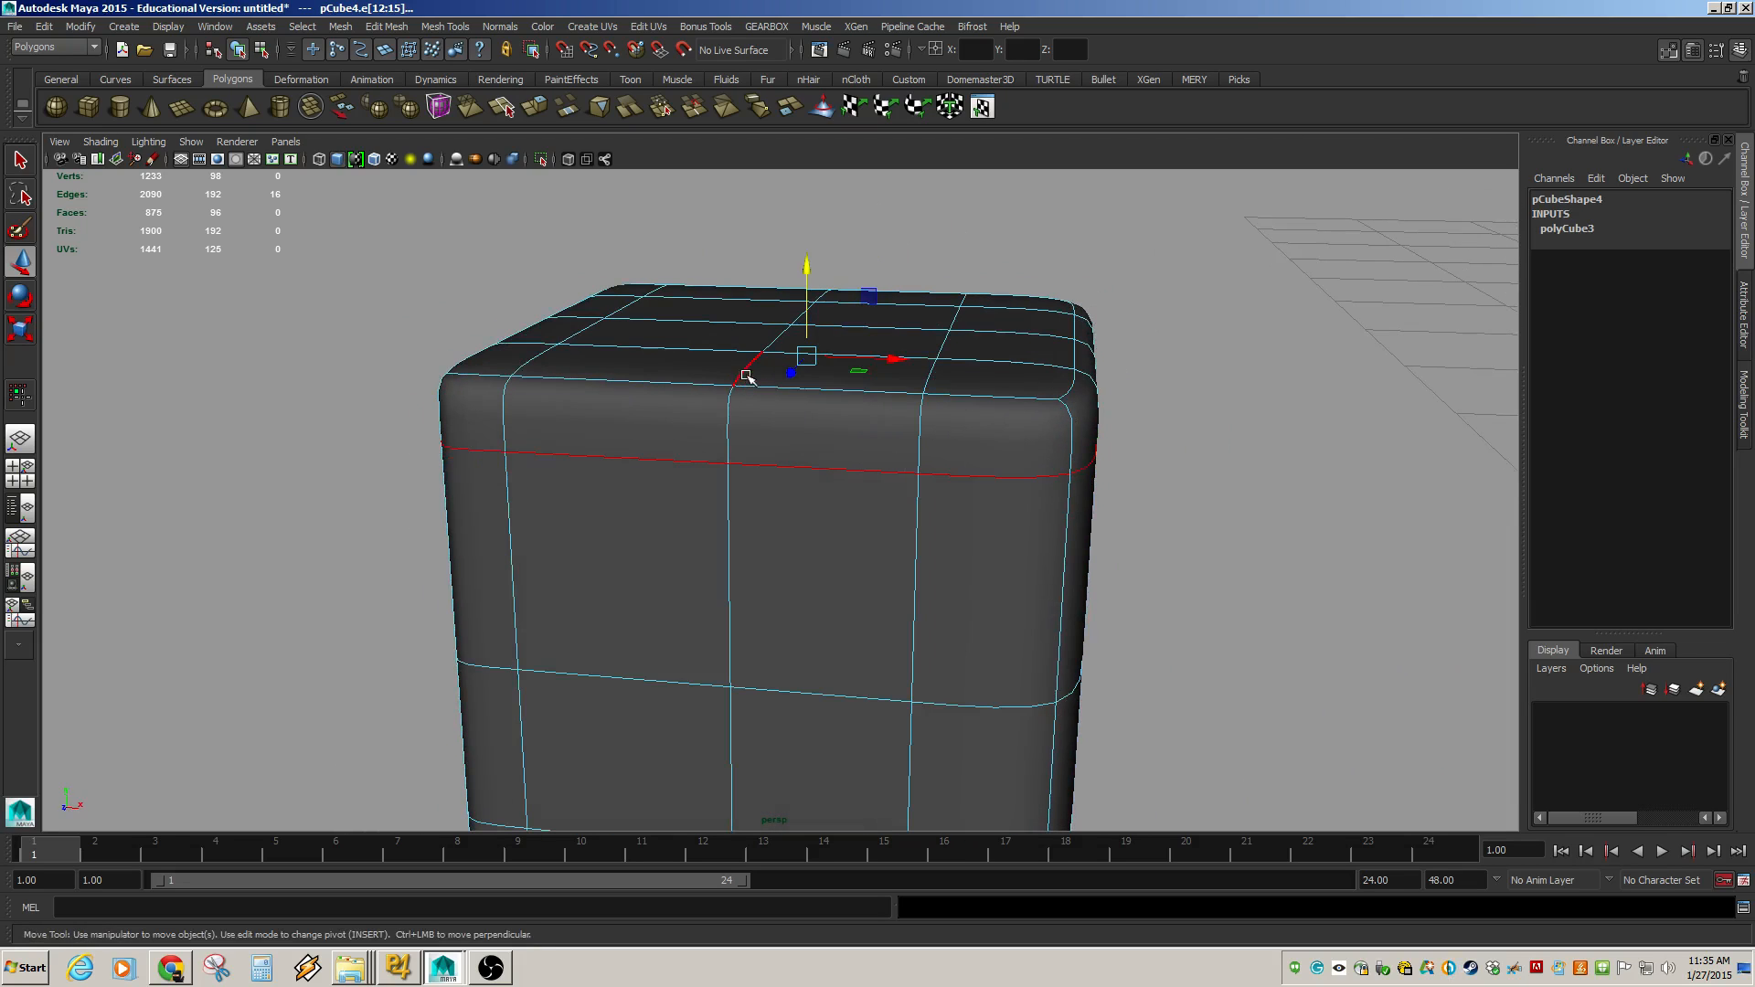
left_click(927, 384)
left_click_drag(1023, 604, 975, 564)
double_click(905, 410)
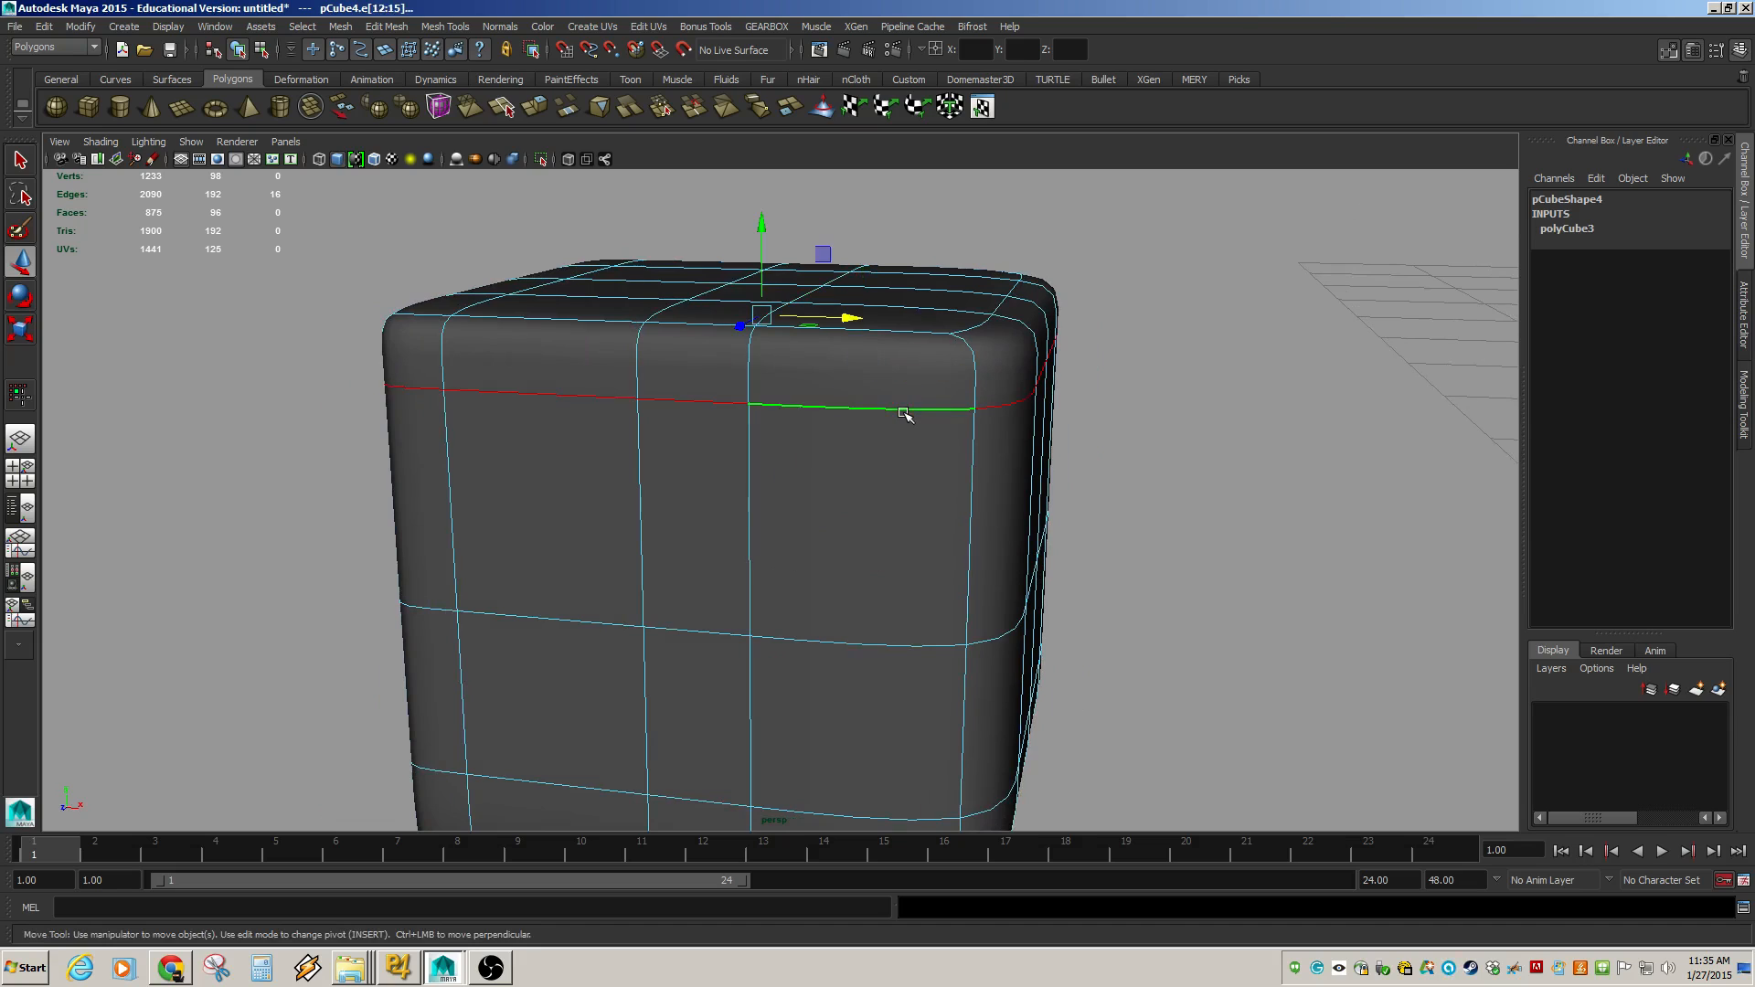
left_click_drag(842, 469, 814, 482, "alt")
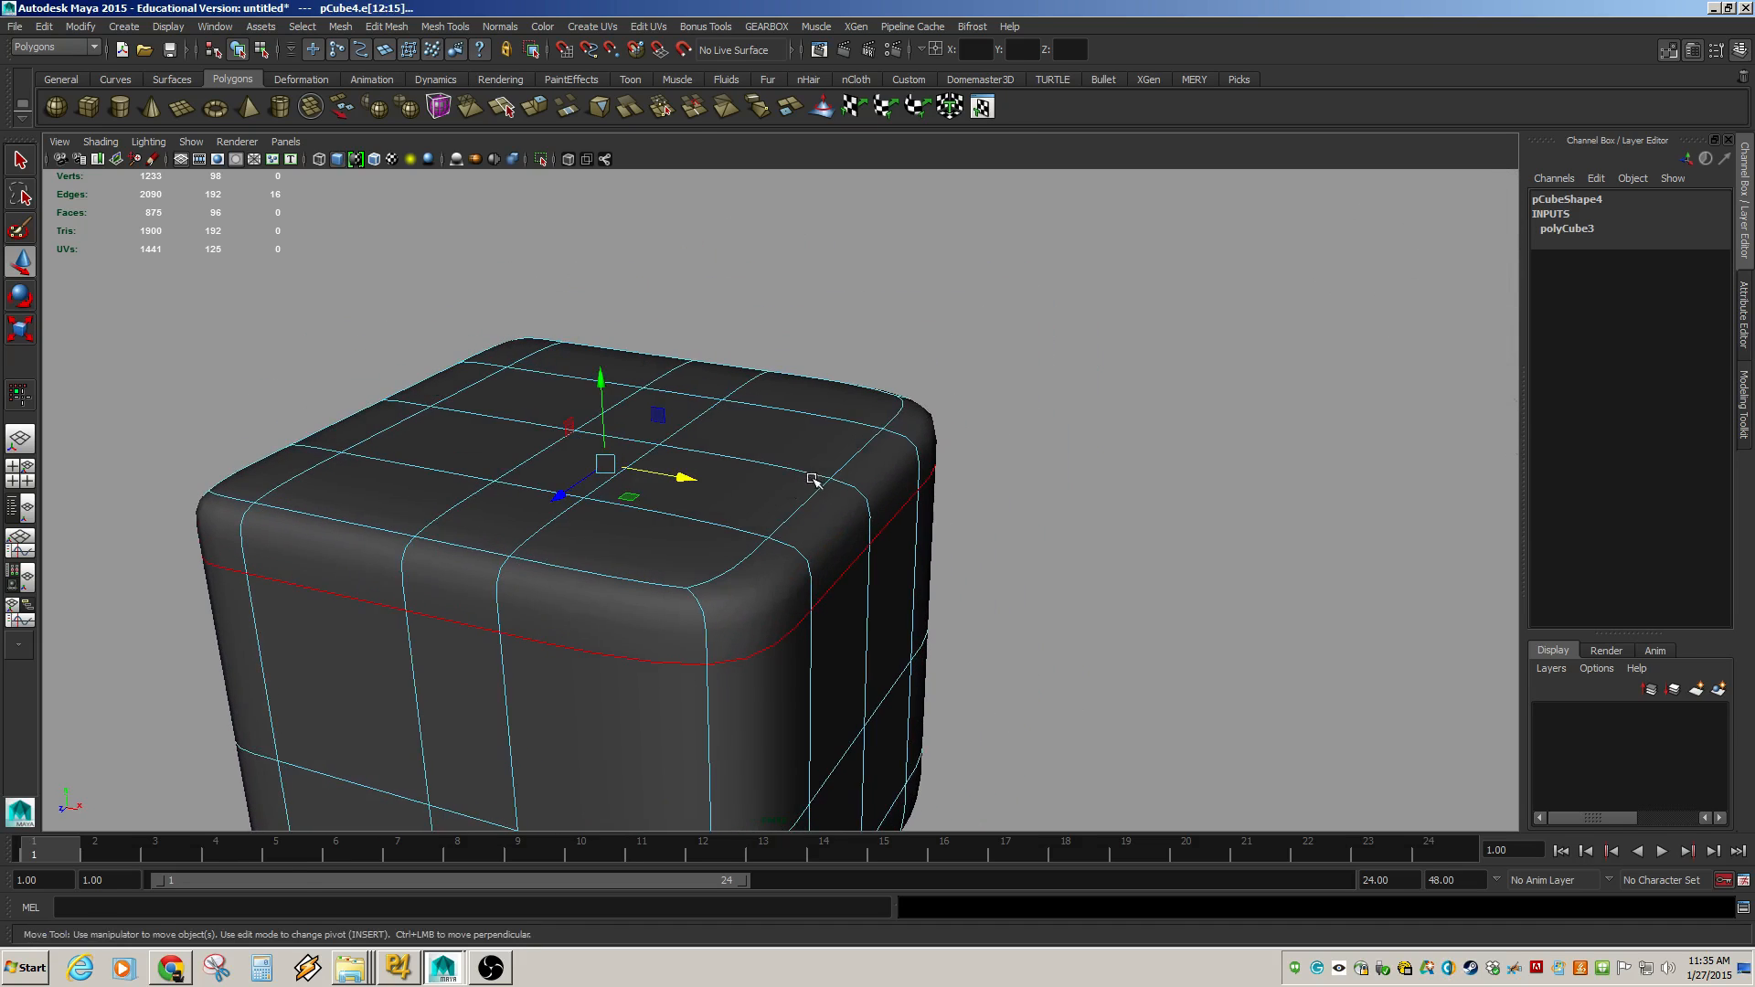
left_click_drag(266, 431, 795, 490, "alt")
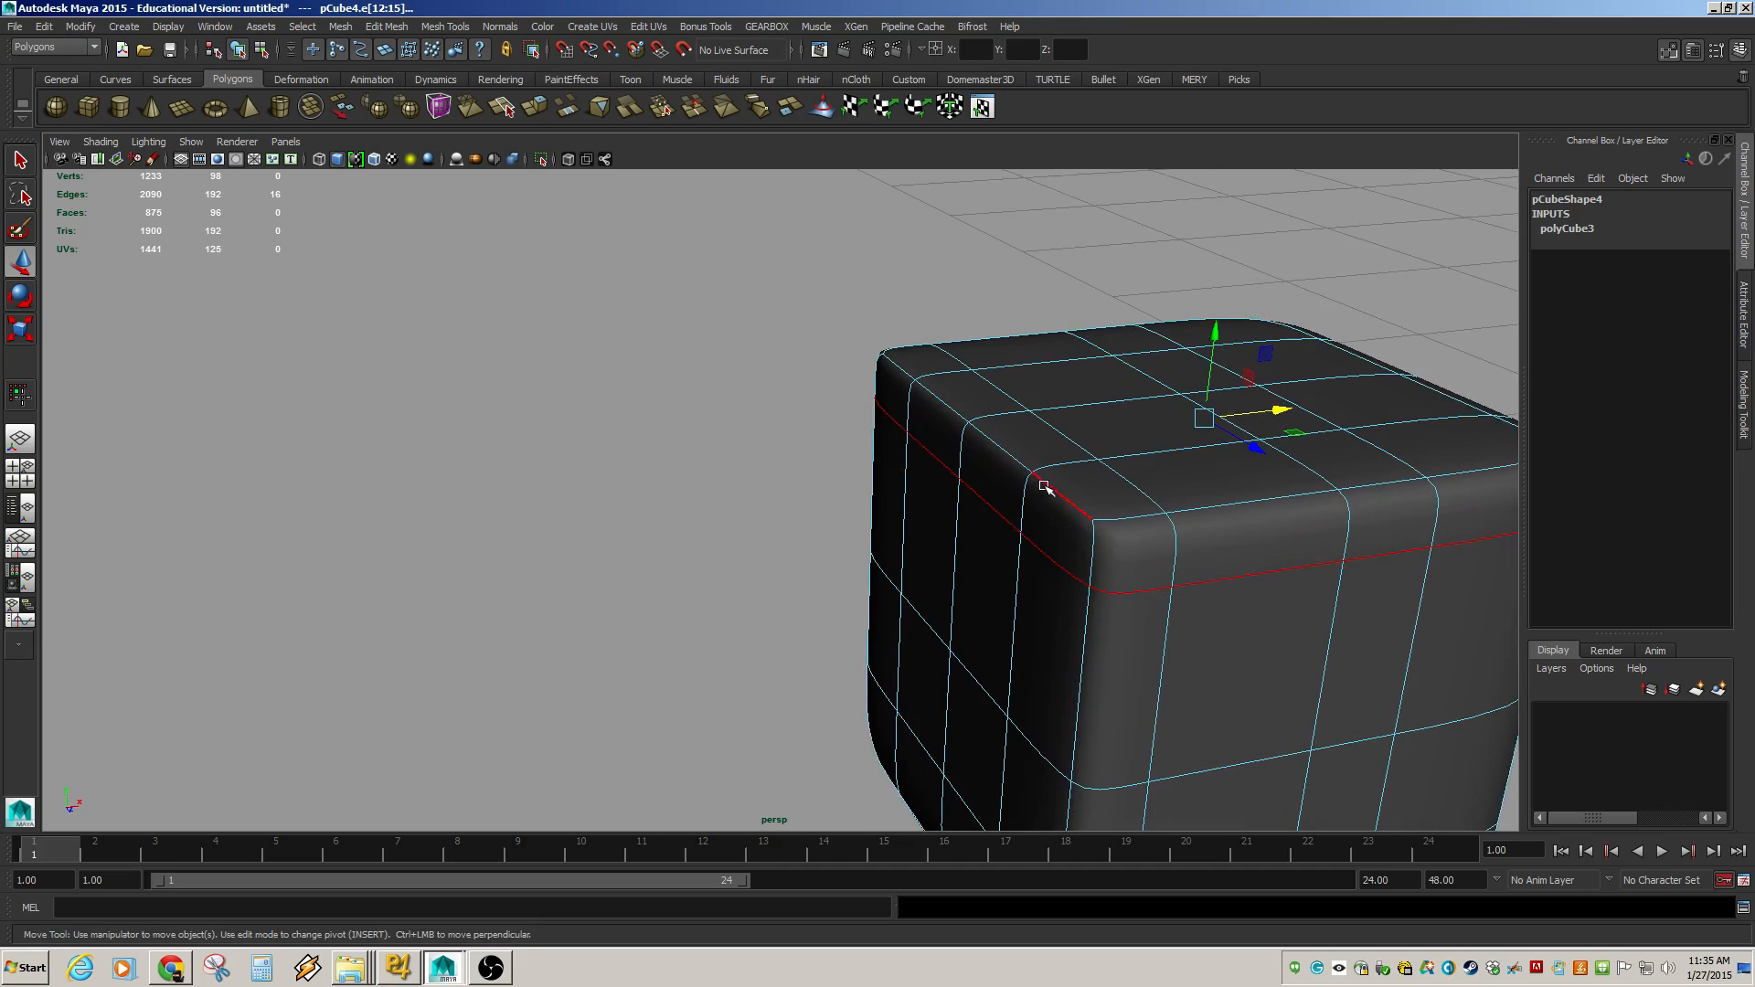
left_click_drag(1046, 485, 830, 530, "alt")
Select a vertical edge loop and then the top horizontal edge loop on the smoothed cube.
left_click(925, 523)
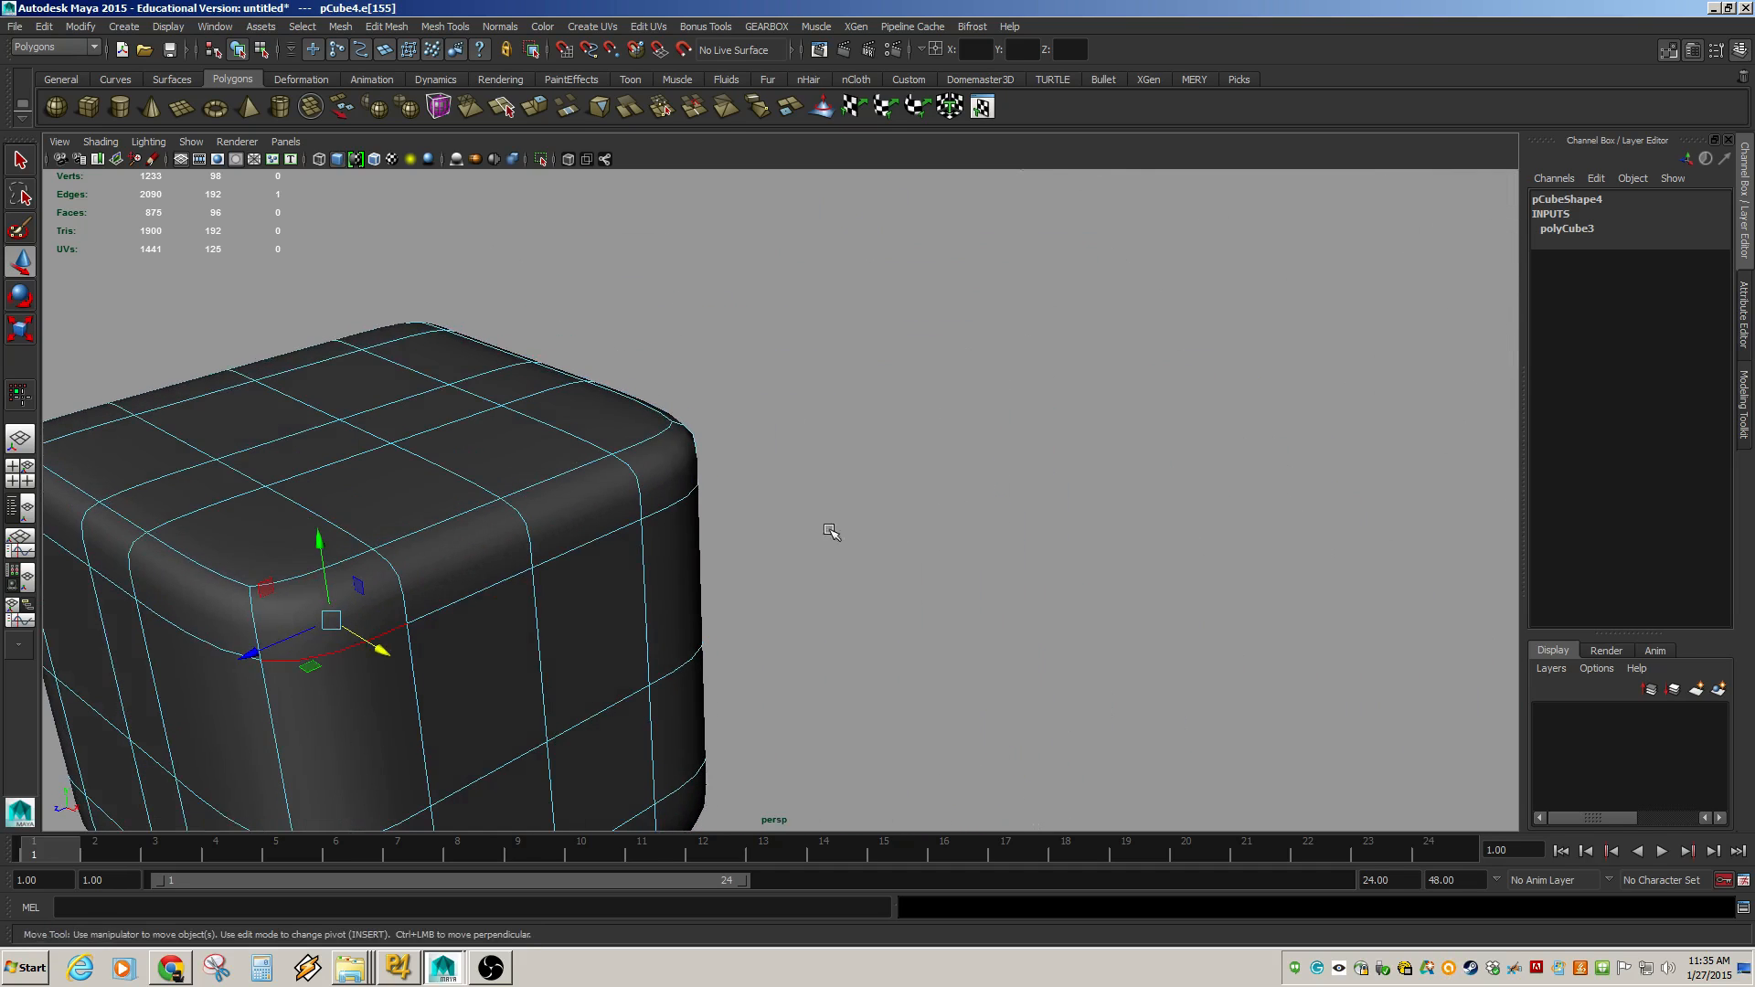
double_click(695, 502)
left_click_drag(523, 461, 633, 515)
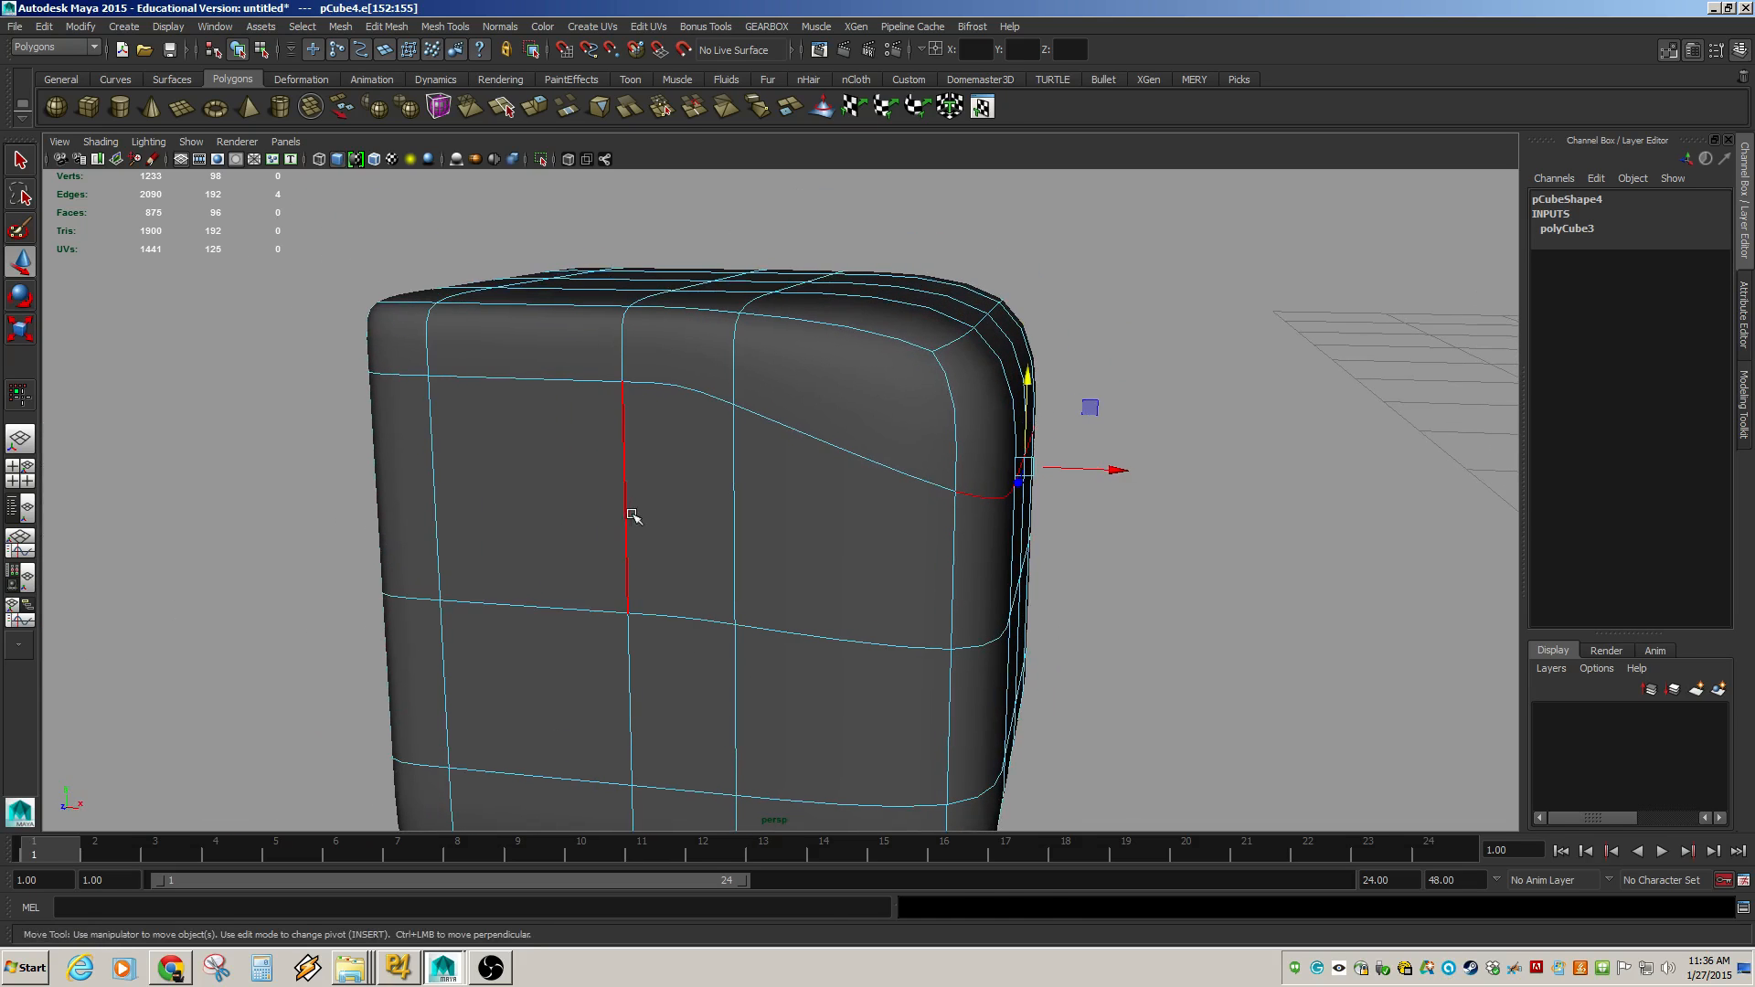
left_click(552, 384)
double_click(552, 384)
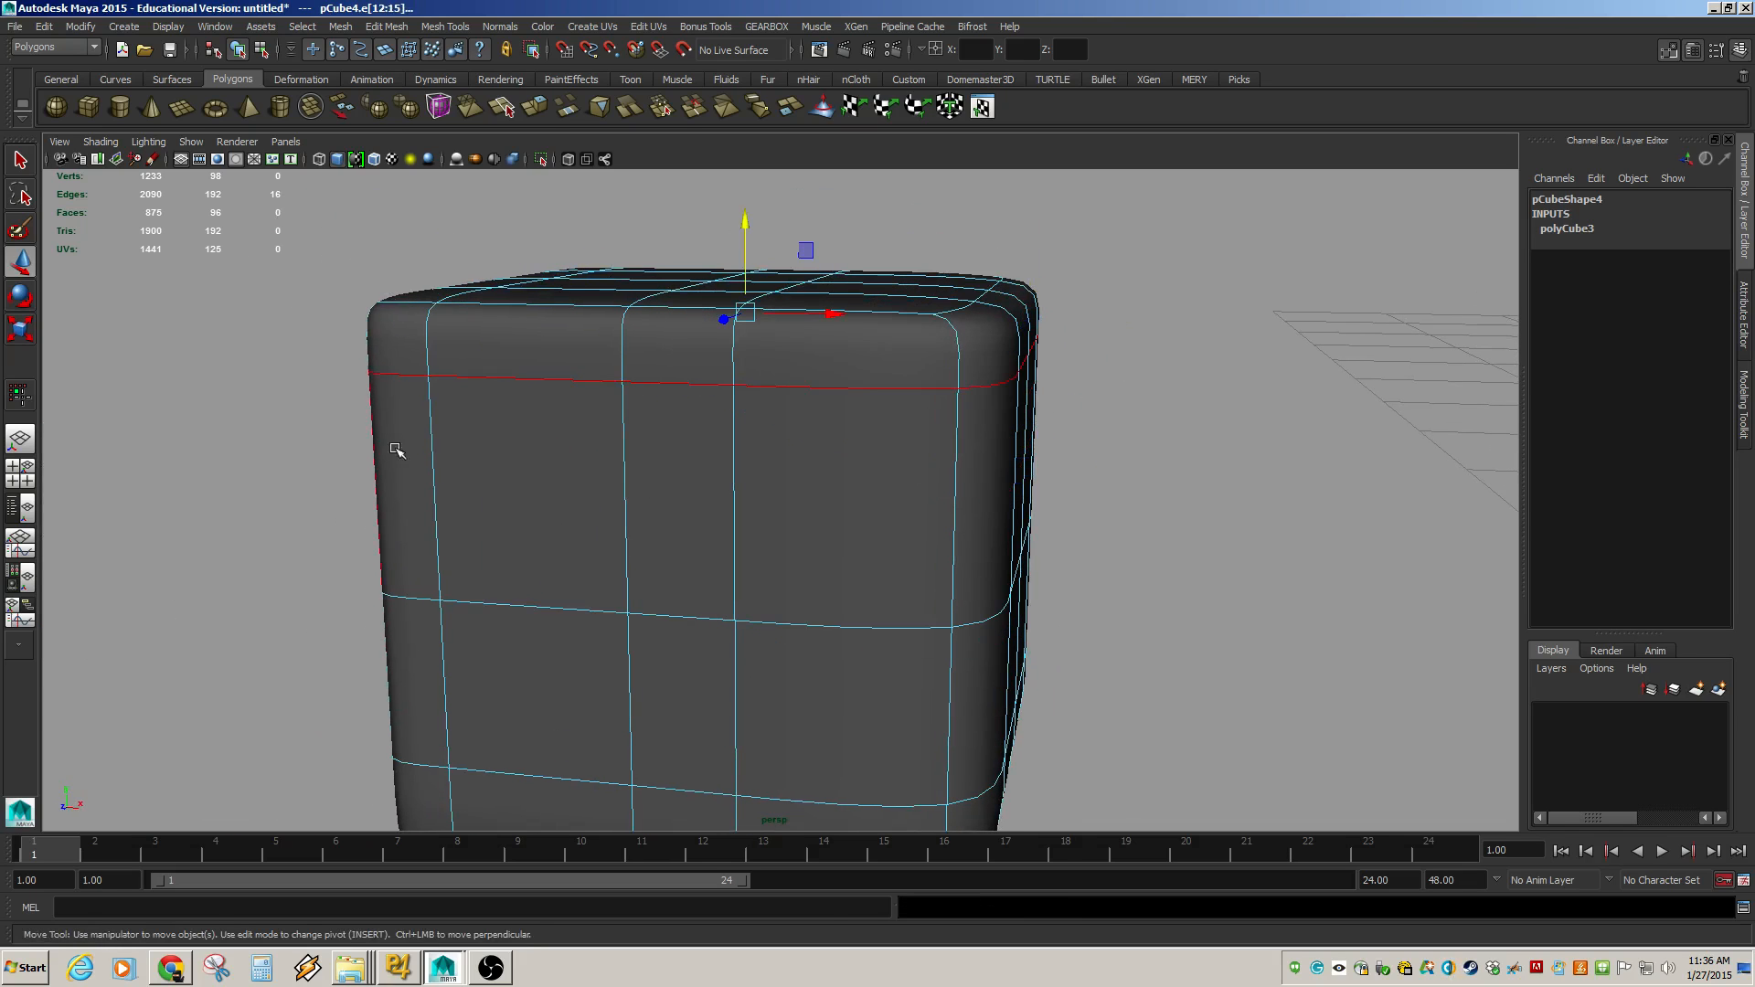
left_click_drag(399, 373, 733, 498, "alt")
left_click_drag(607, 494, 714, 465, "alt")
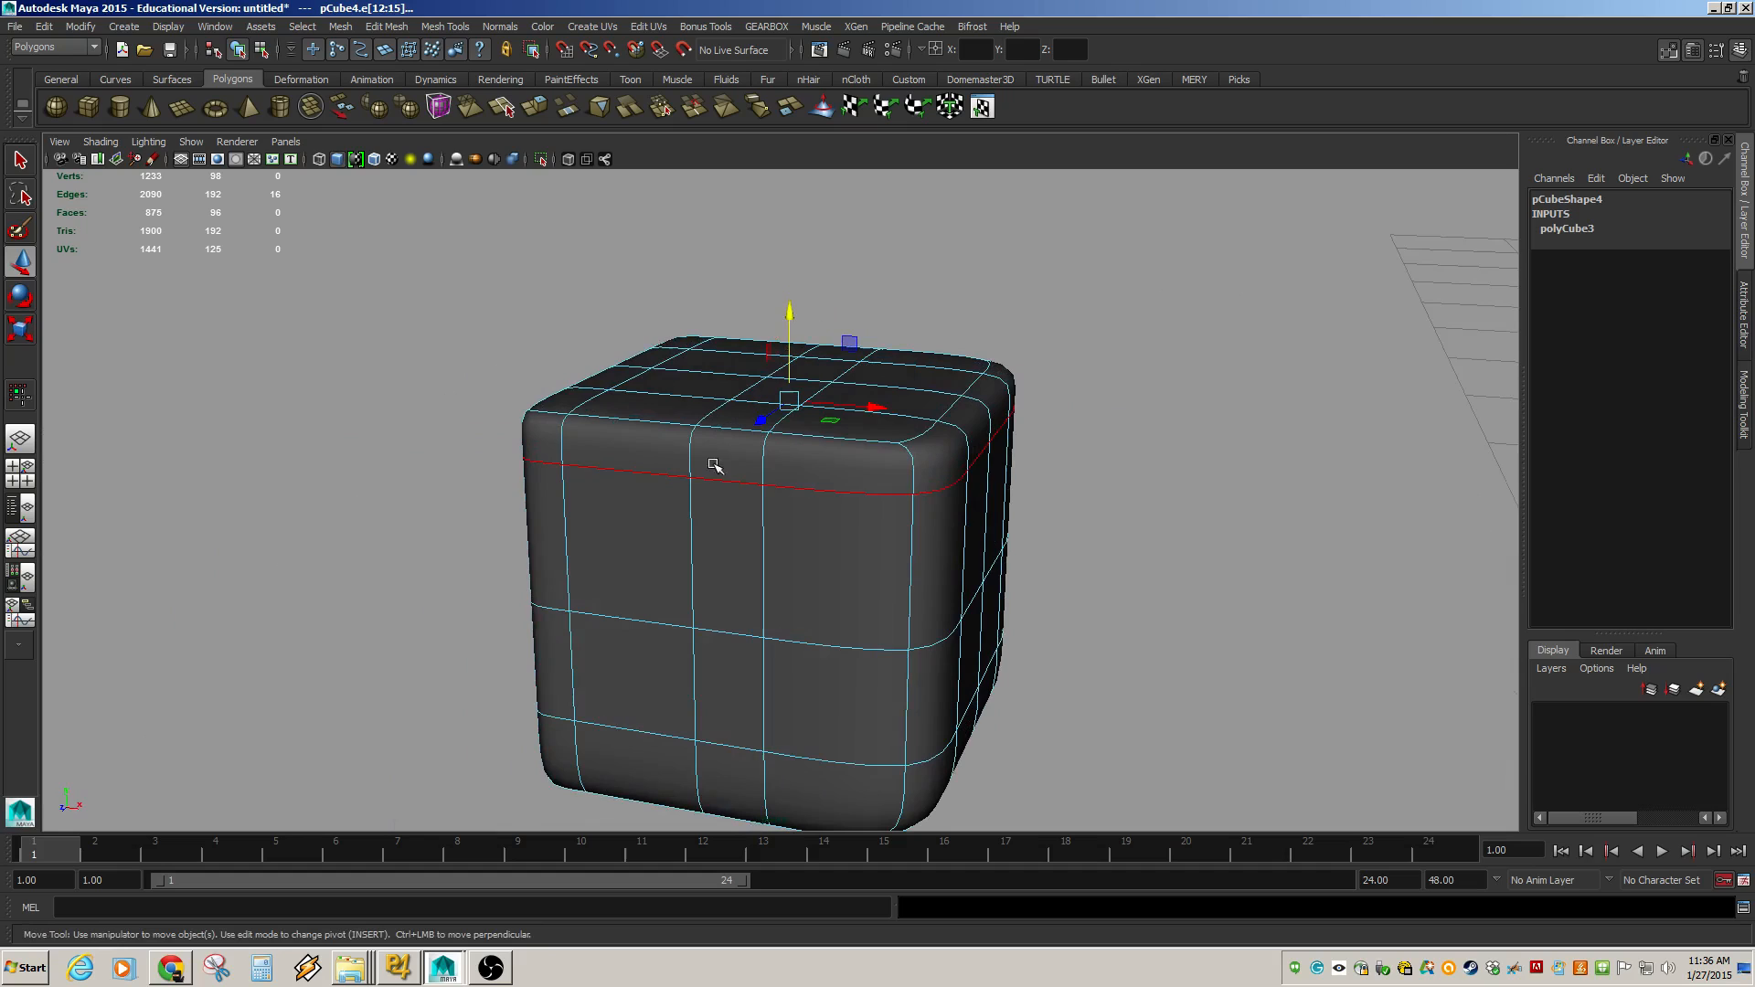
Select the middle horizontal edge loop of the smoothed cube and orbit around to inspect it.
double_click(742, 635)
left_click_drag(742, 636, 764, 640, "alt")
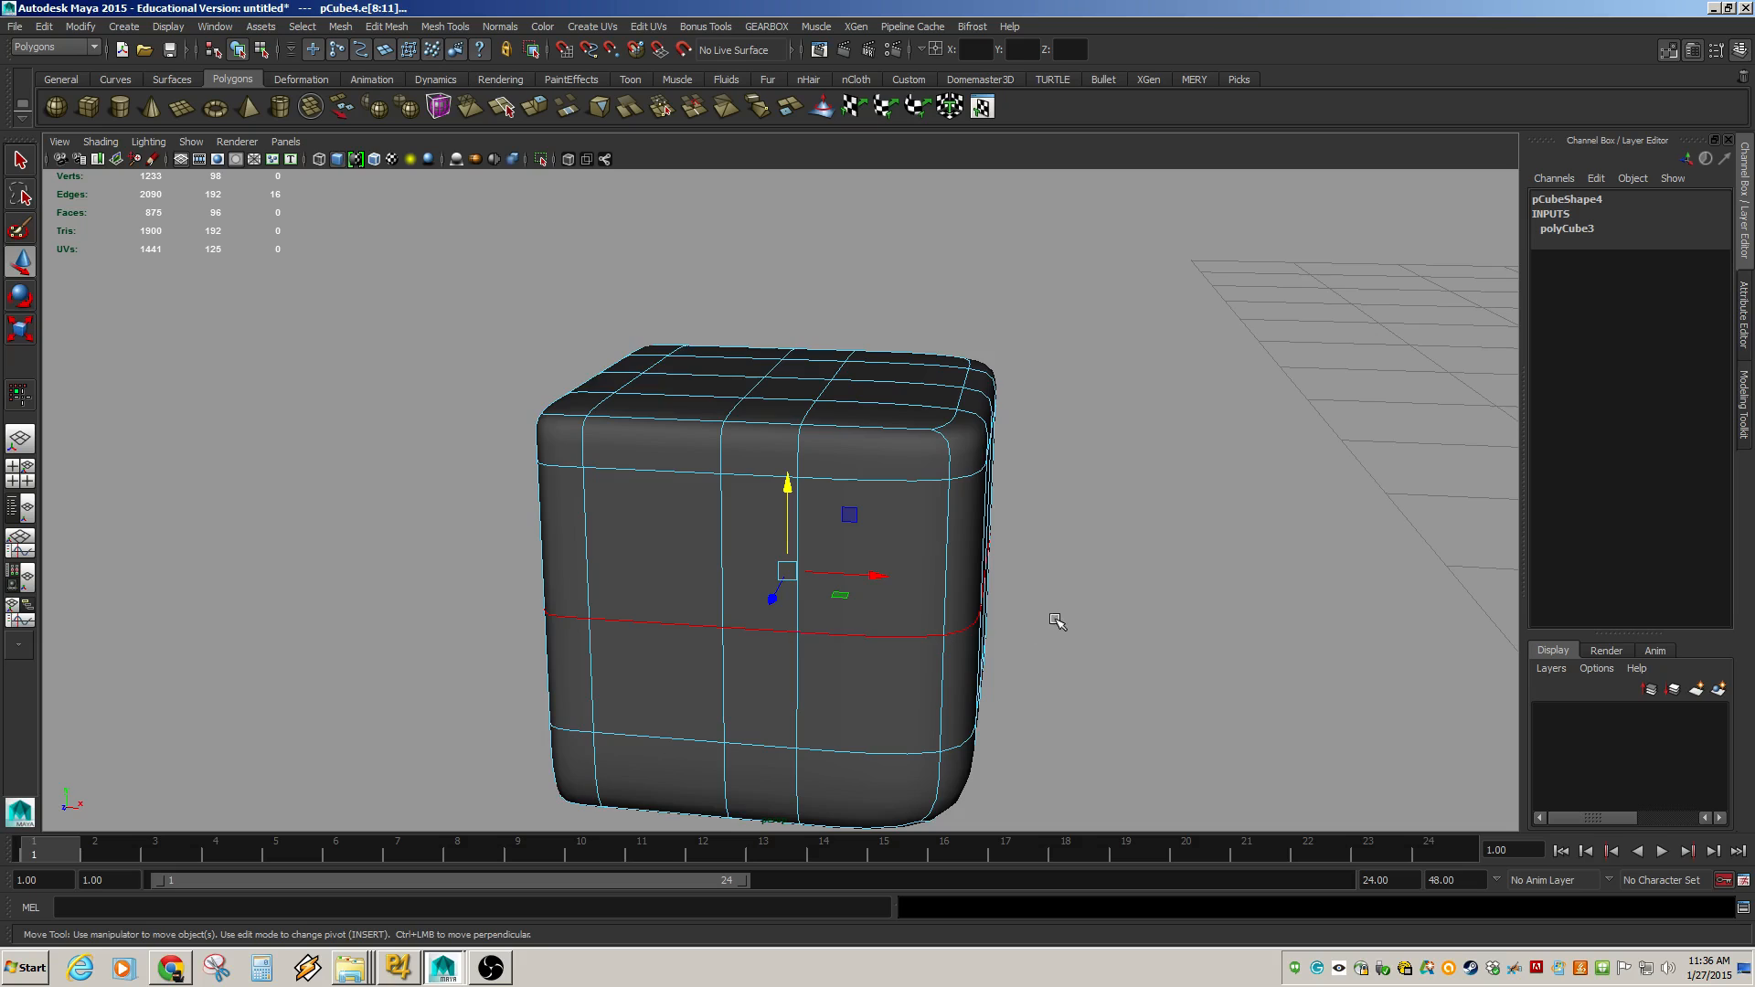
left_click_drag(1050, 615, 851, 607, "alt")
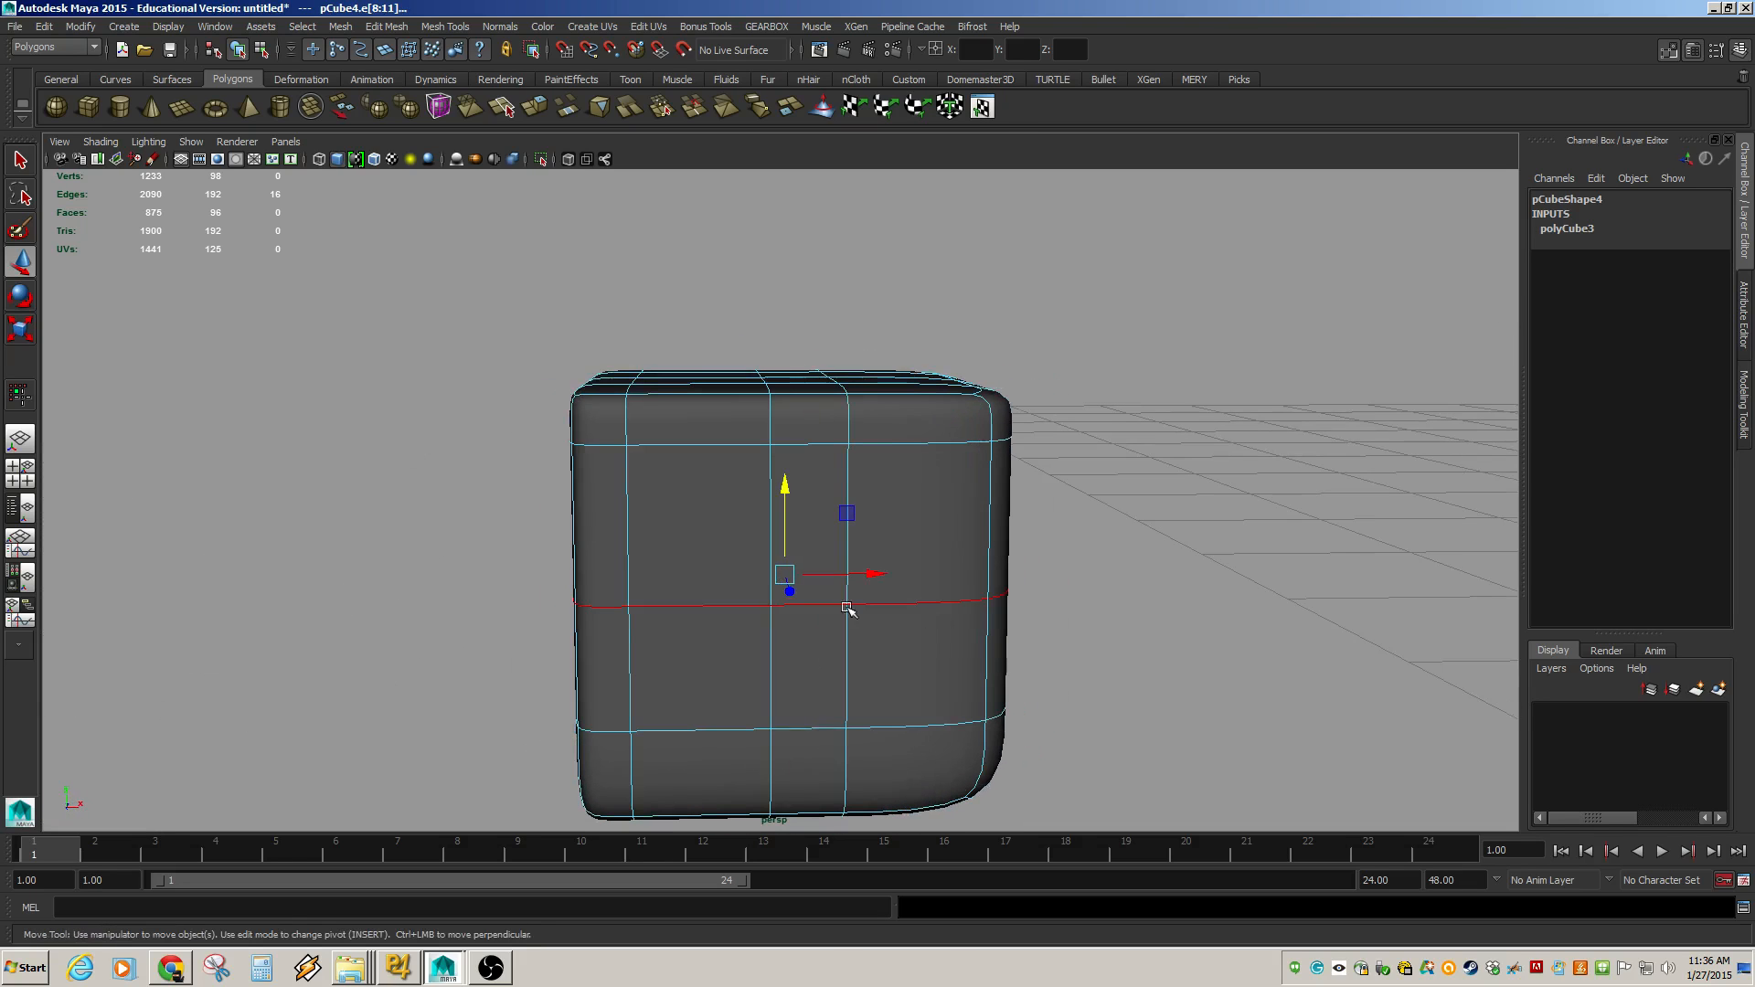
left_click_drag(697, 590, 642, 573, "alt")
right_click_drag(643, 572, 832, 585, "alt")
middle_click_drag(832, 585, 760, 533, "alt")
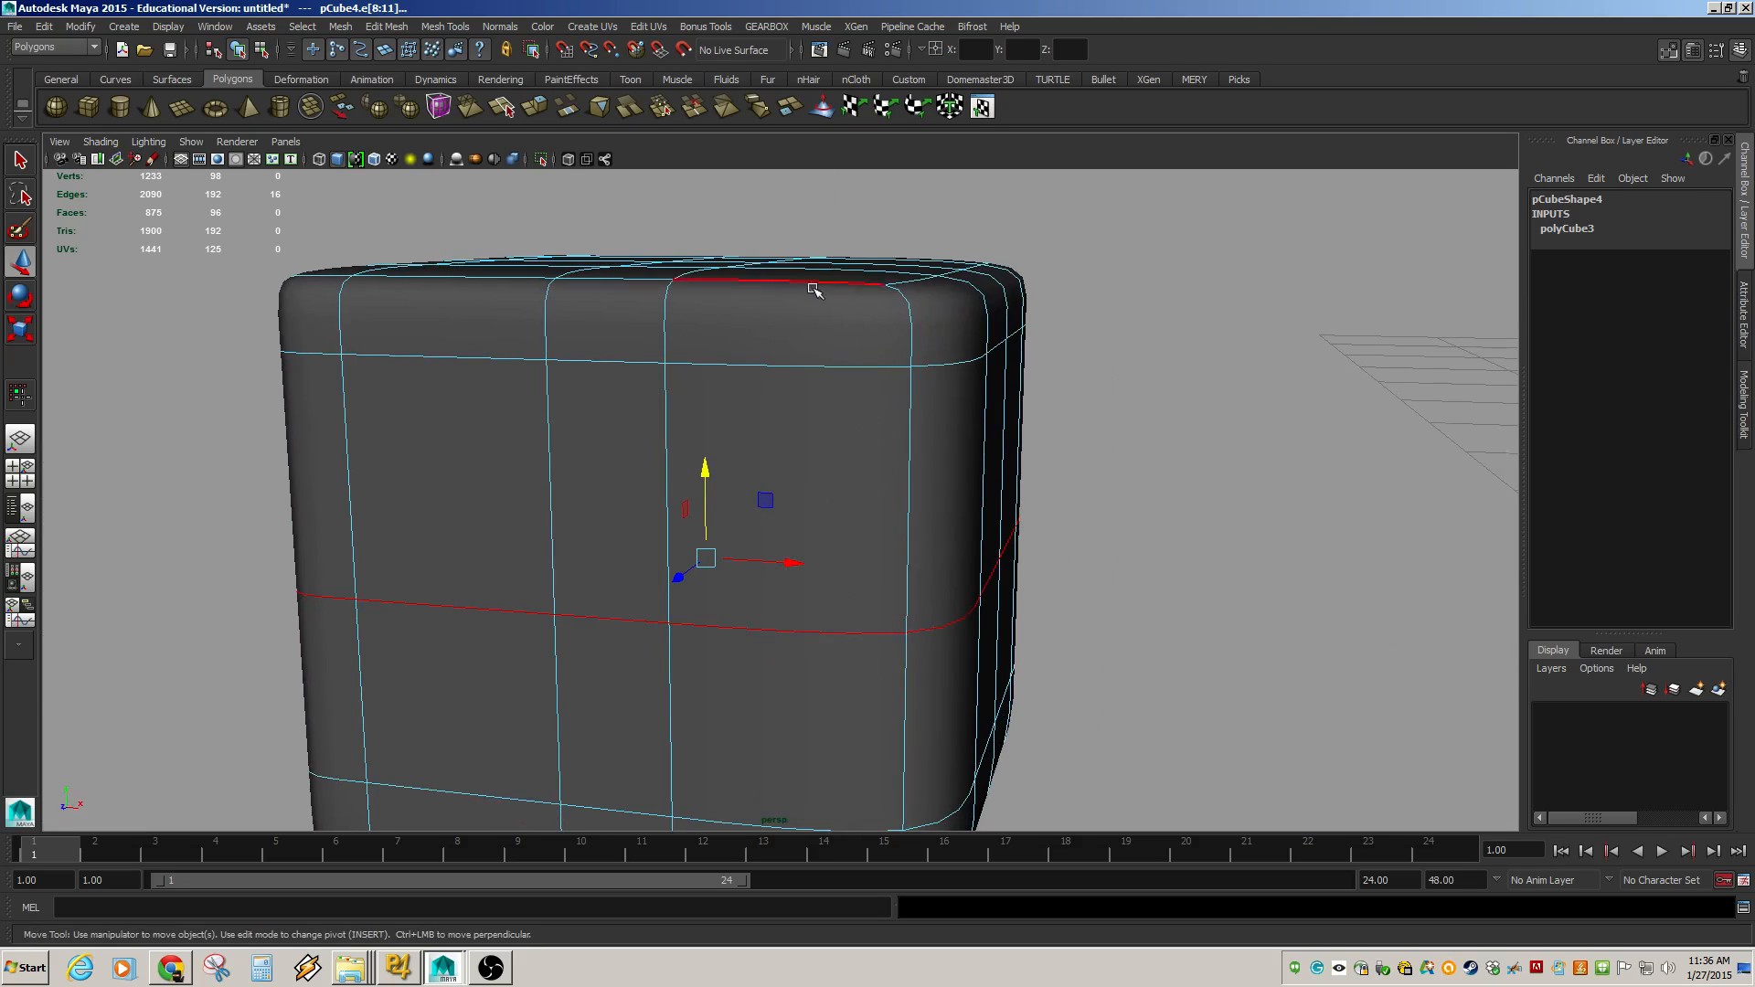
Try moving the middle edge loop sideways and undo the move.
left_click(866, 475, "shift")
left_click_drag(889, 689, 919, 660, "alt")
scroll(946, 548, "down", 4)
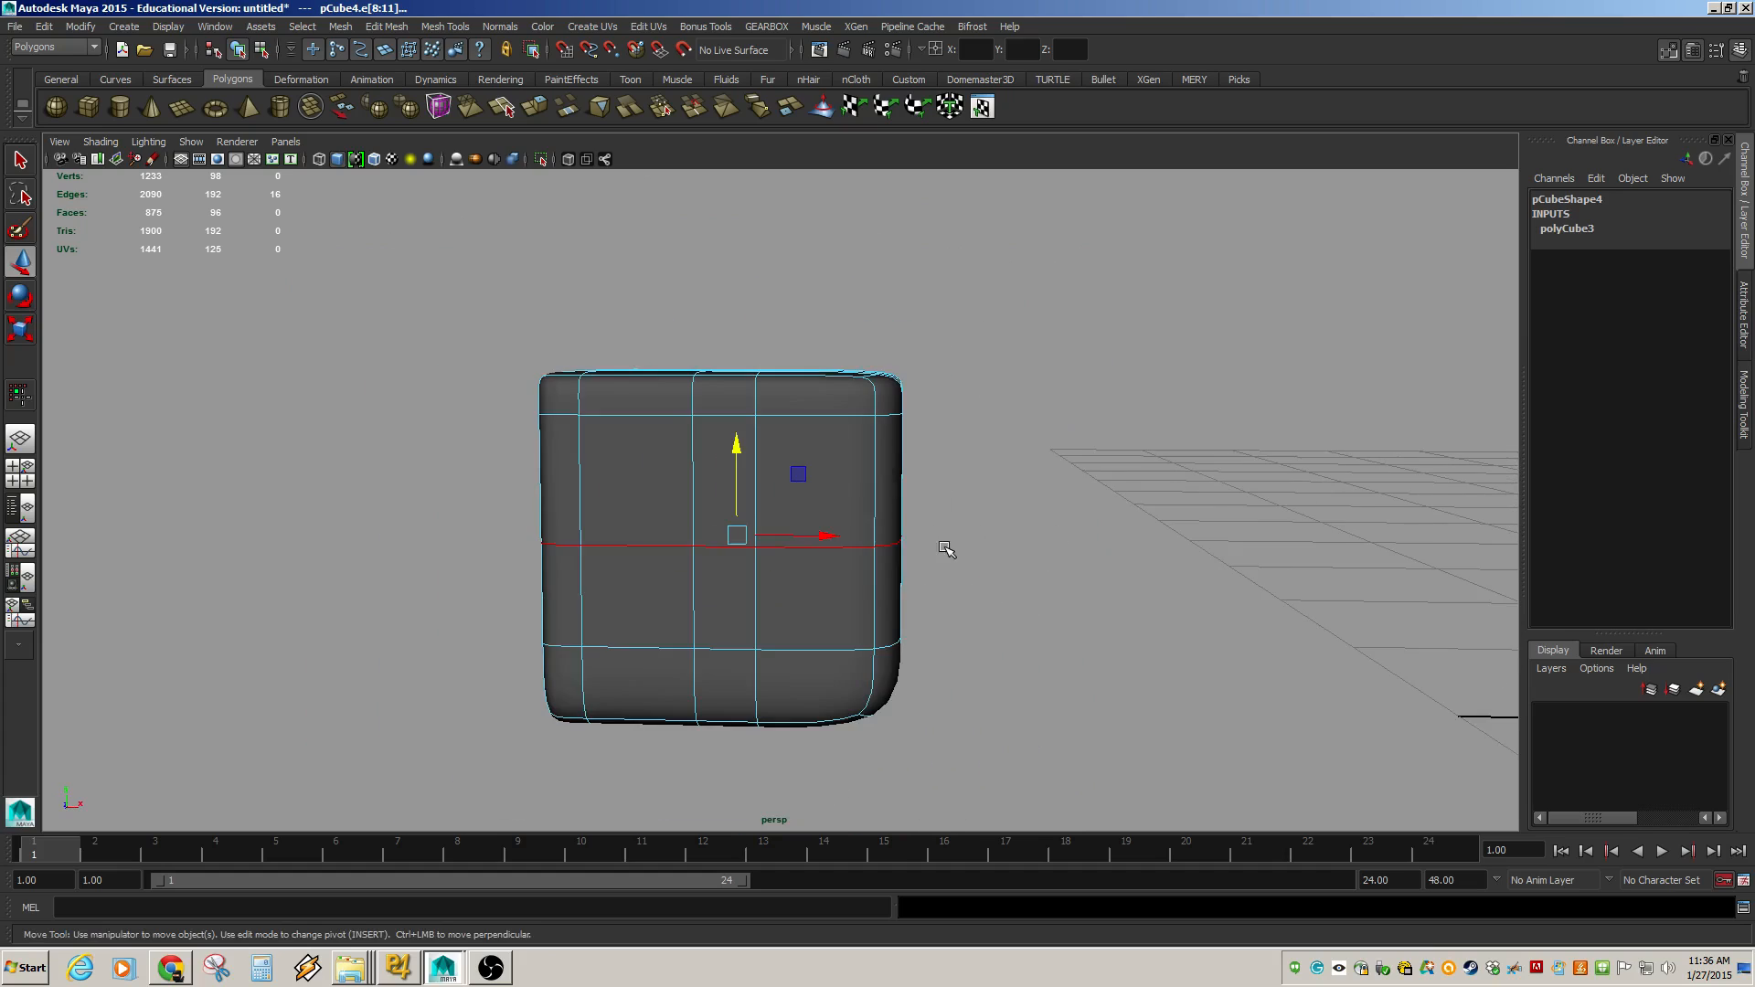
scroll(947, 545, "down", 2)
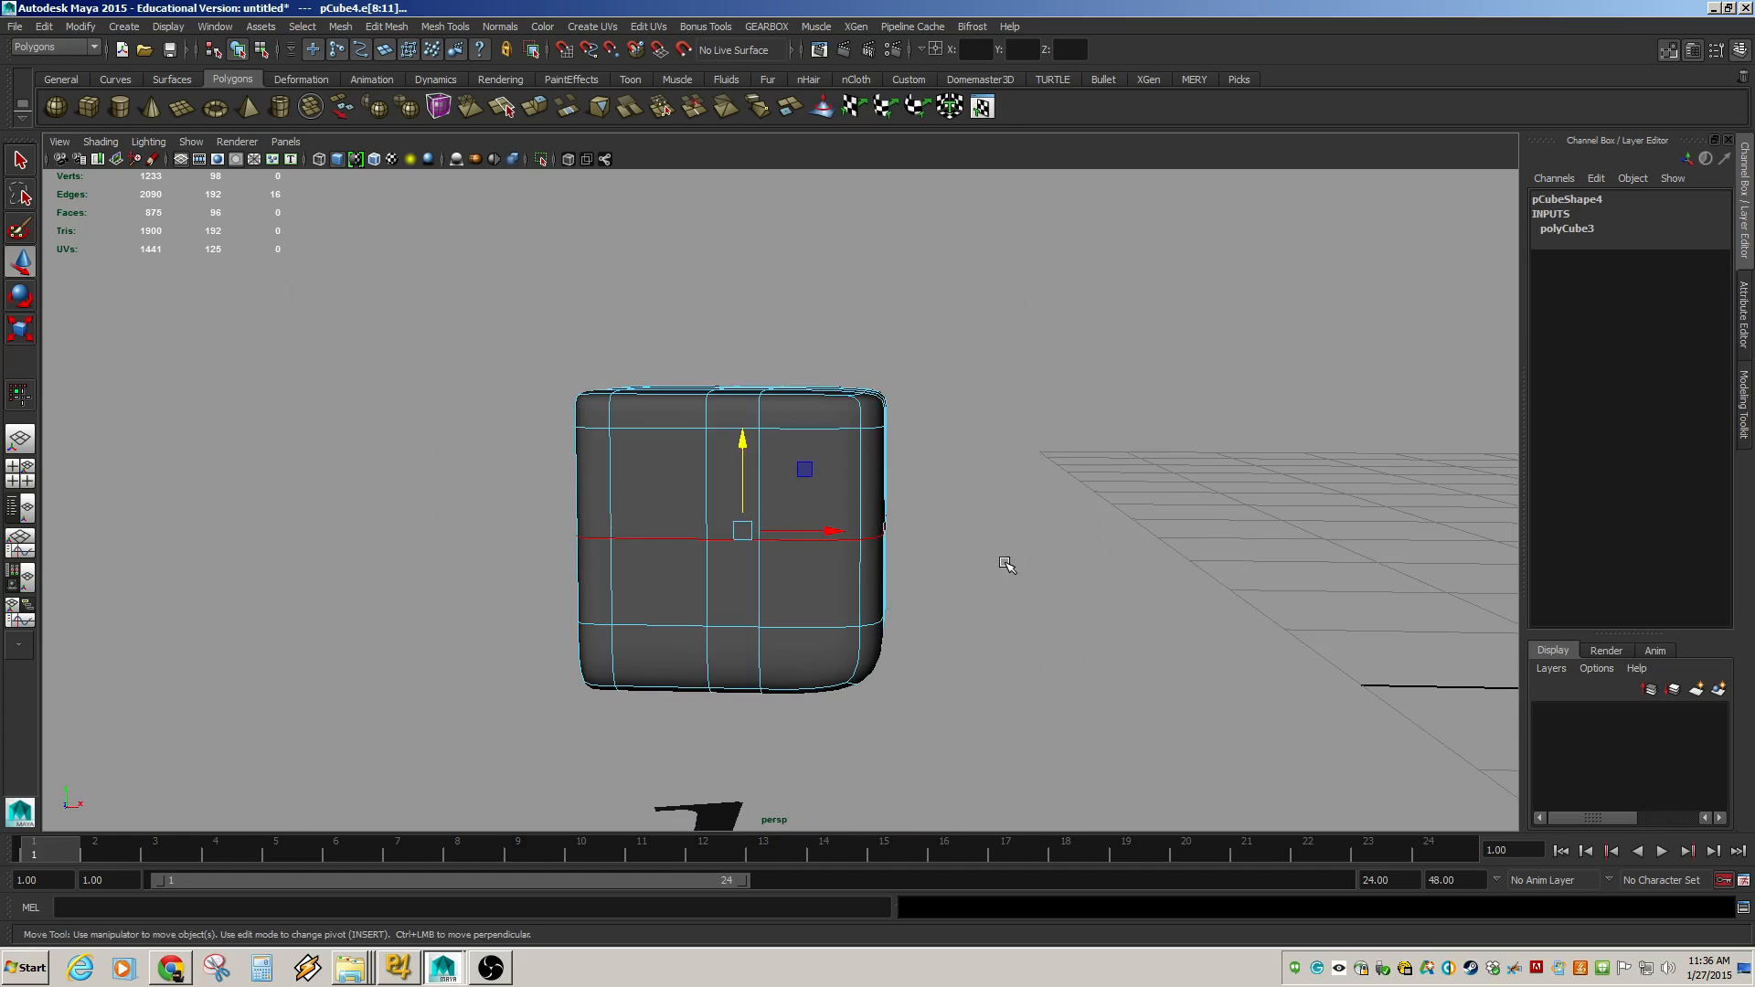
left_click_drag(828, 530, 790, 523)
key("ctrl+z")
left_click_drag(860, 592, 845, 469, "alt")
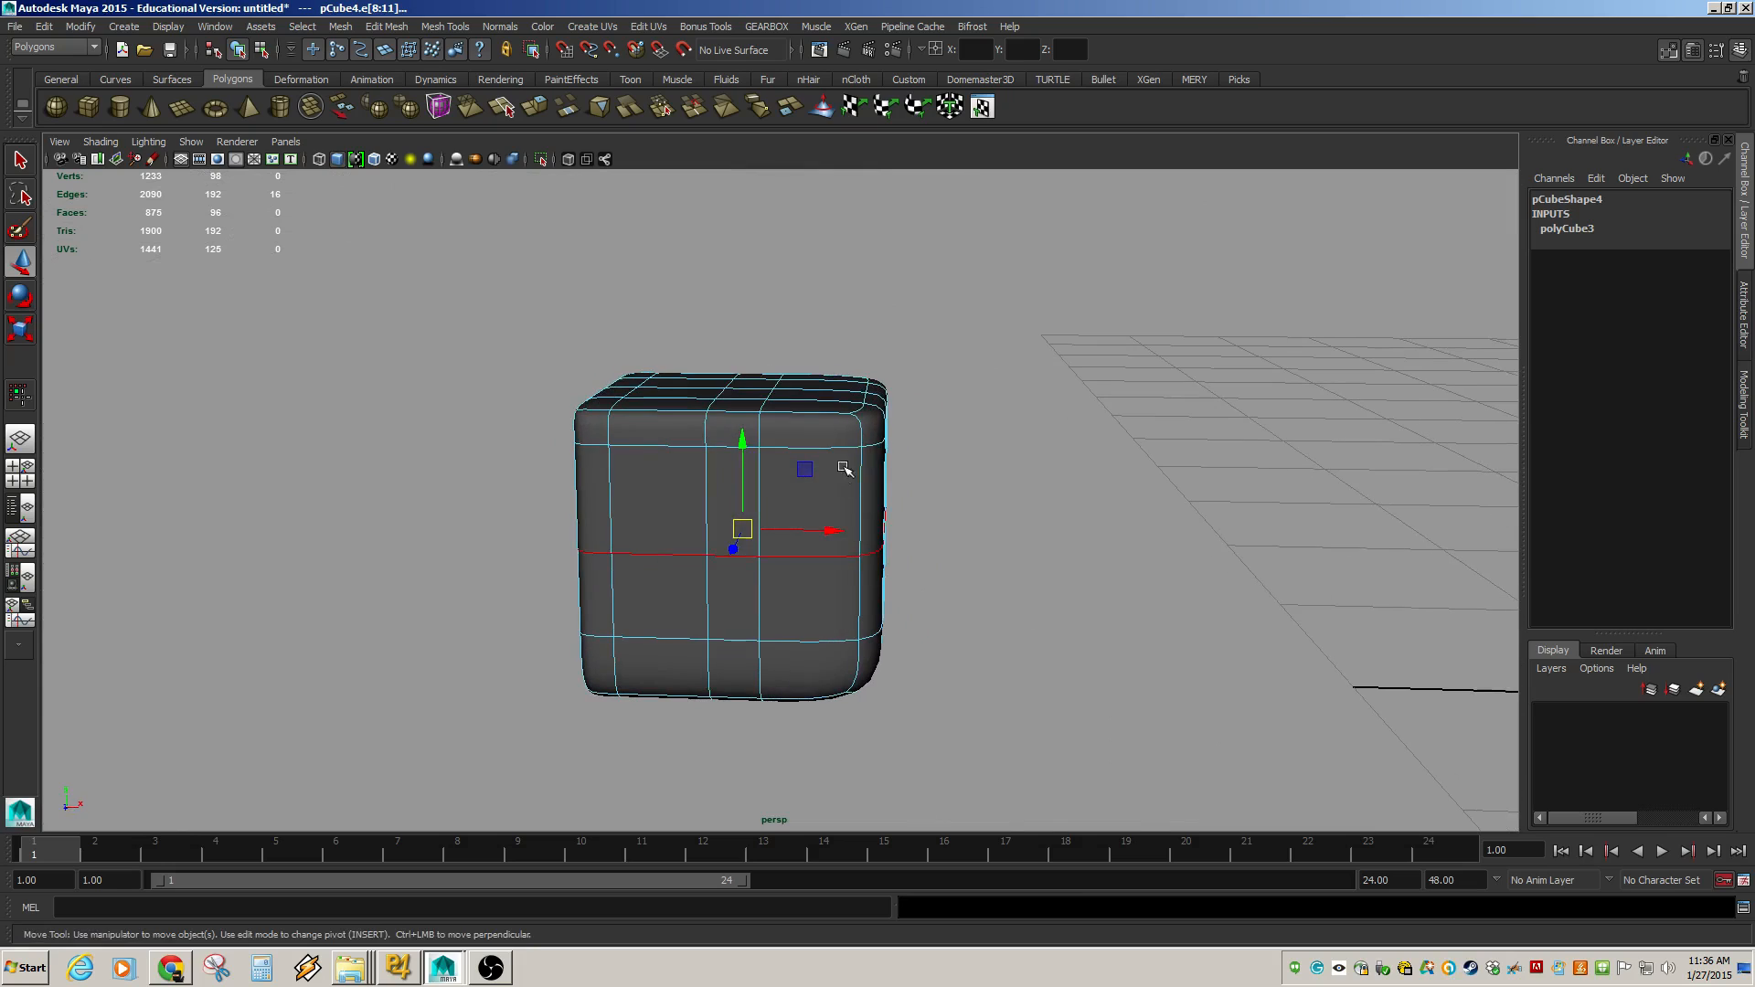
Select another horizontal edge loop on the smoothed cube from a different angle.
left_click(771, 392)
left_click_drag(755, 462, 646, 654)
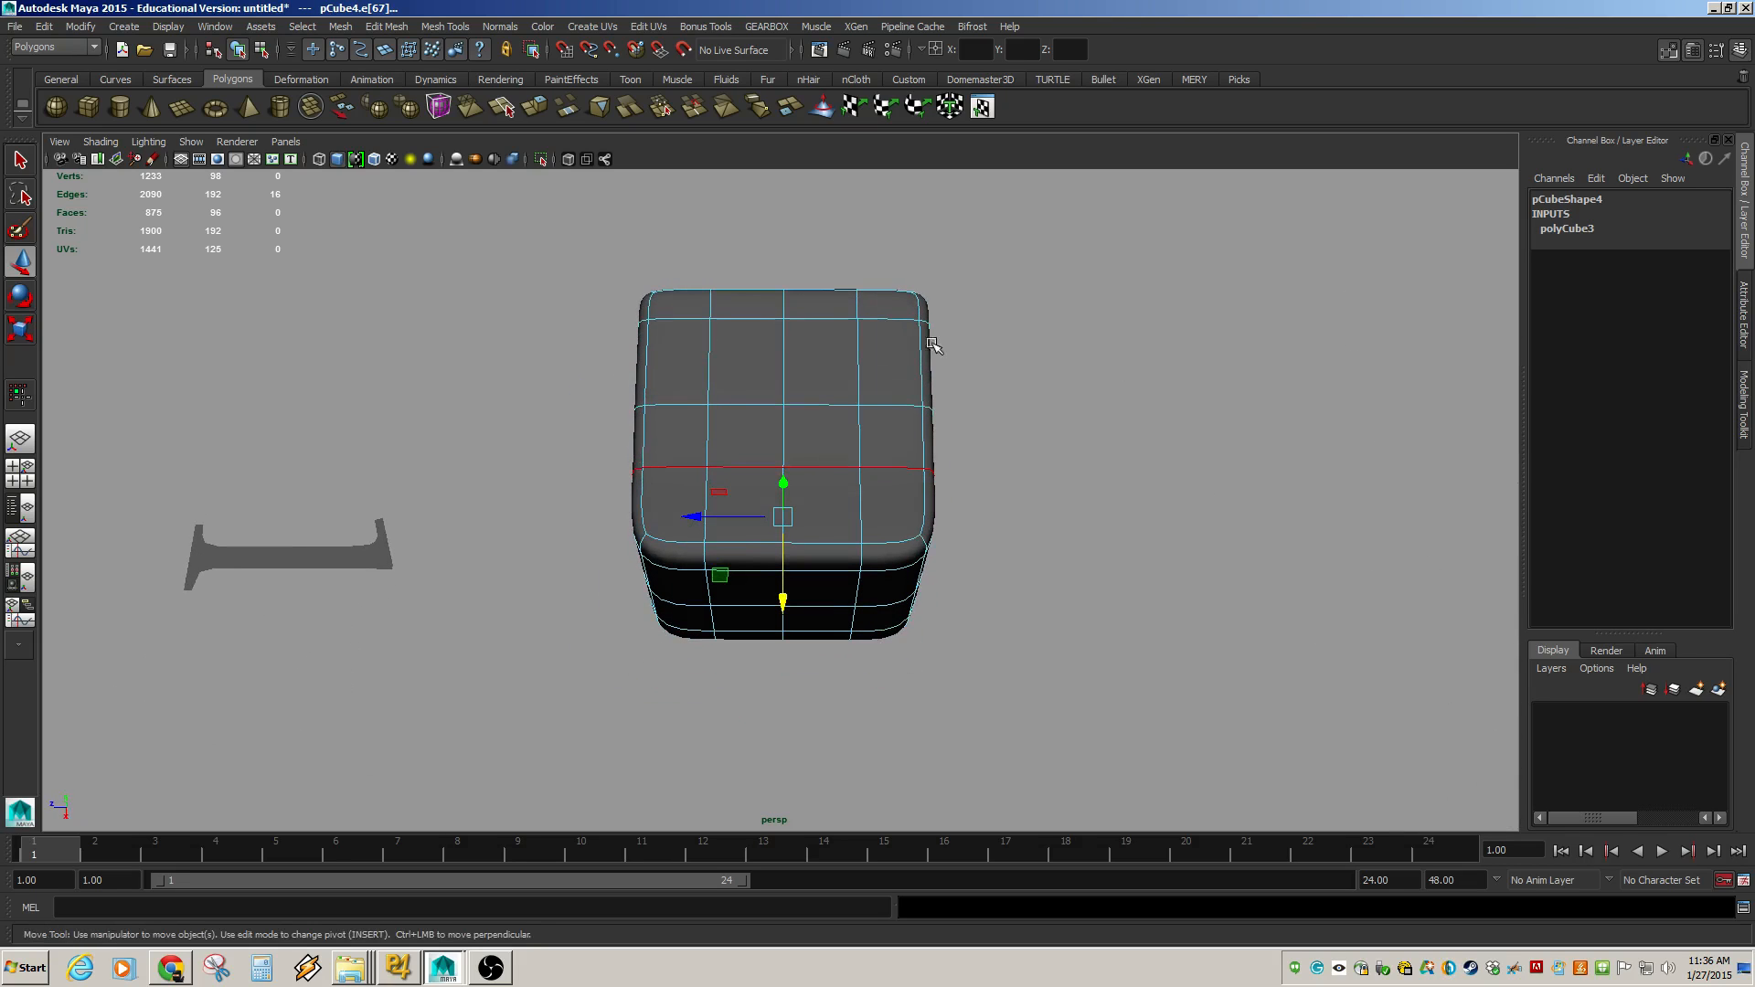
left_click_drag(743, 475, 907, 447, "alt")
Navigate to the second, unsmoothed 3×3 cube and select it.
middle_click_drag(1211, 604, 265, 546, "alt")
middle_click_drag(1014, 578, 779, 631, "alt")
left_click(823, 615)
right_click_drag(1086, 572, 791, 527, "alt")
left_click_drag(792, 527, 798, 531, "alt")
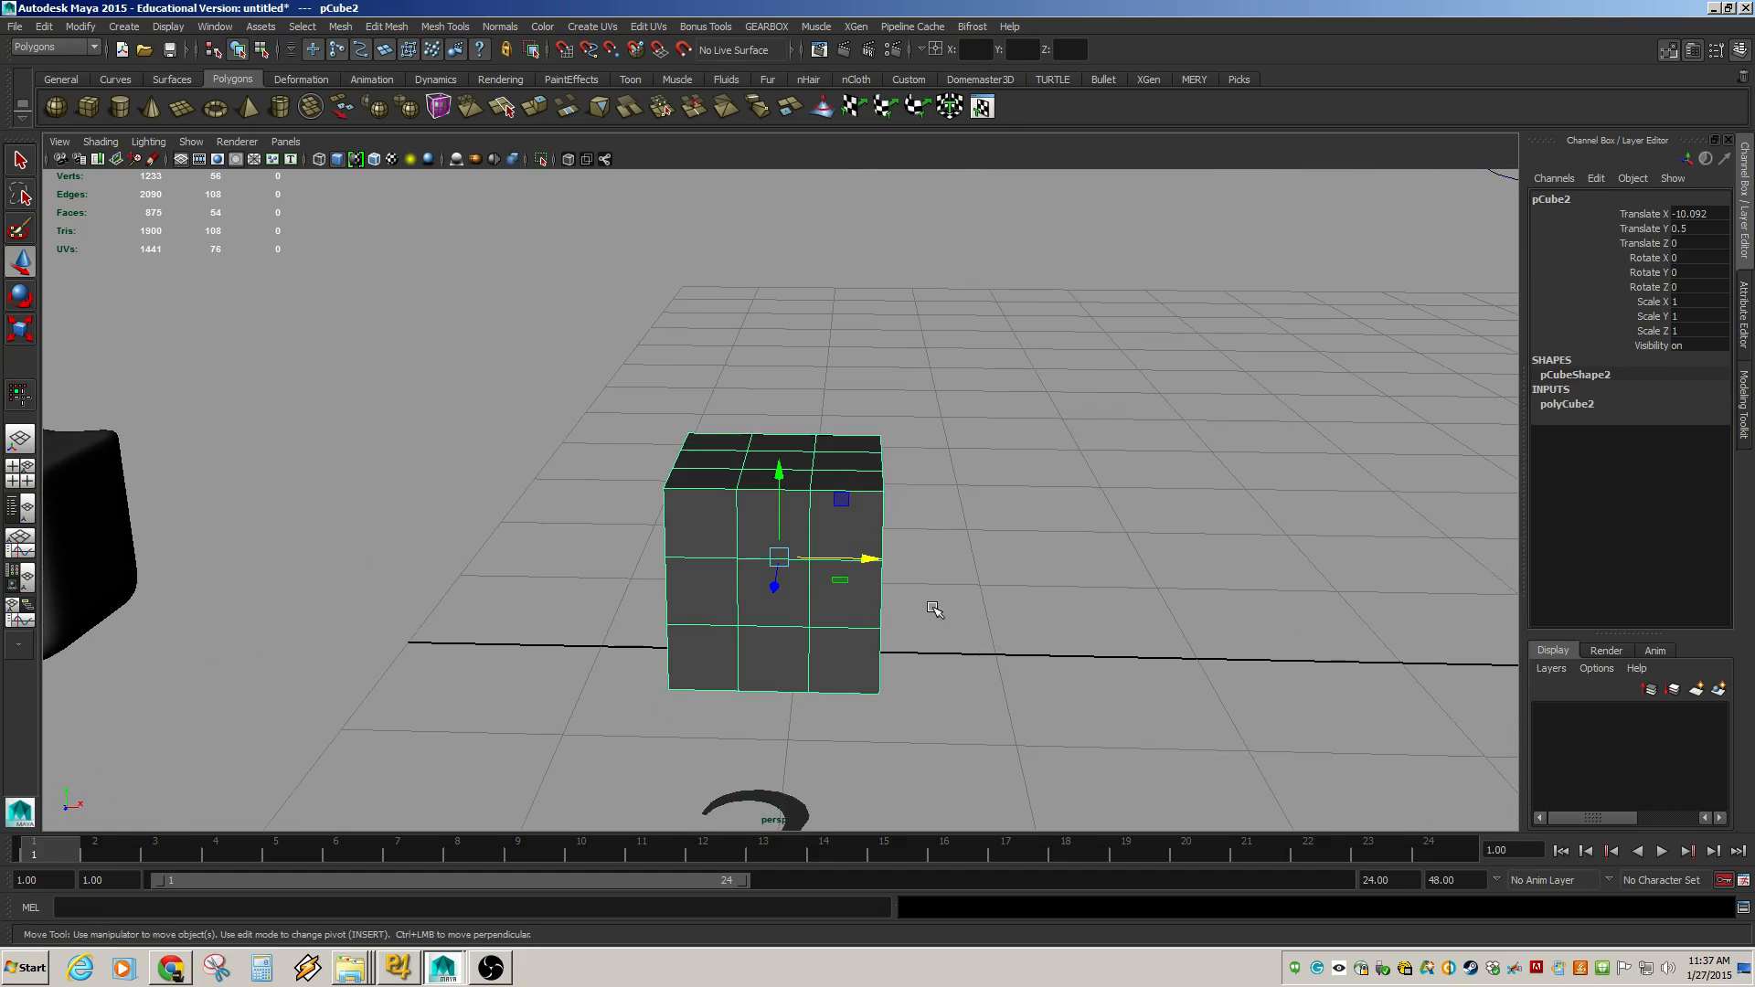
Select the centre face on top of the second cube.
right_click_drag(509, 464, 695, 521, "alt")
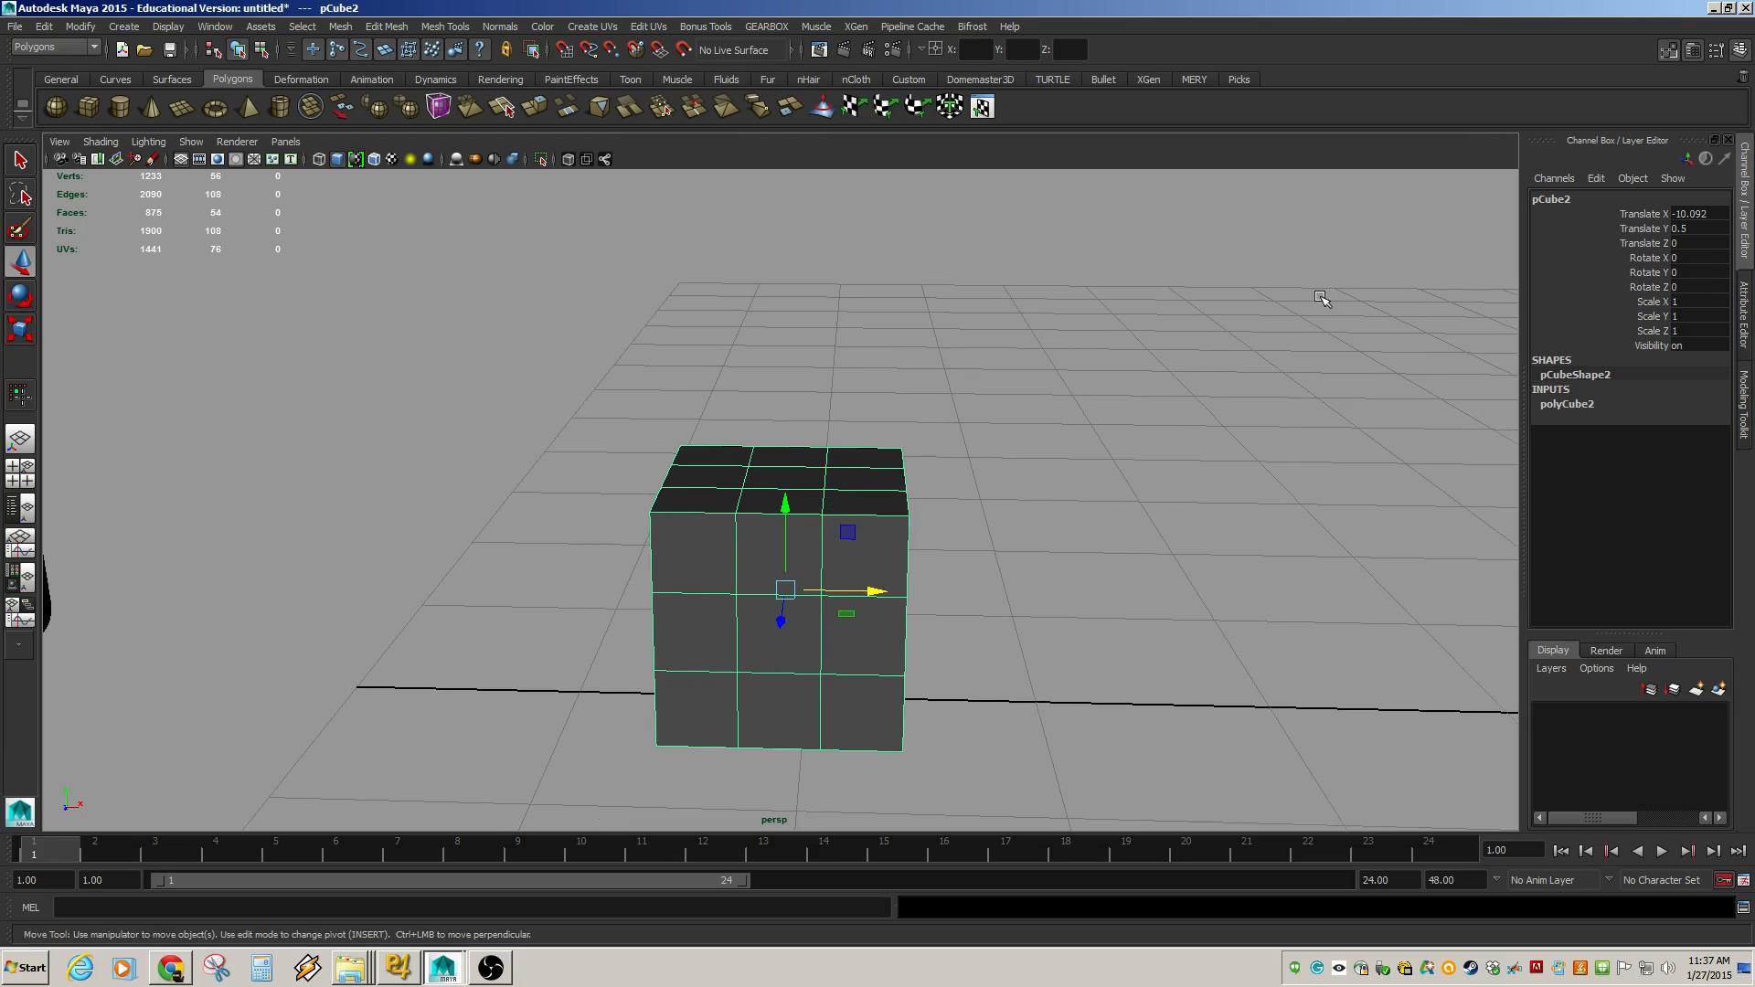
middle_click_drag(956, 434, 930, 467, "alt")
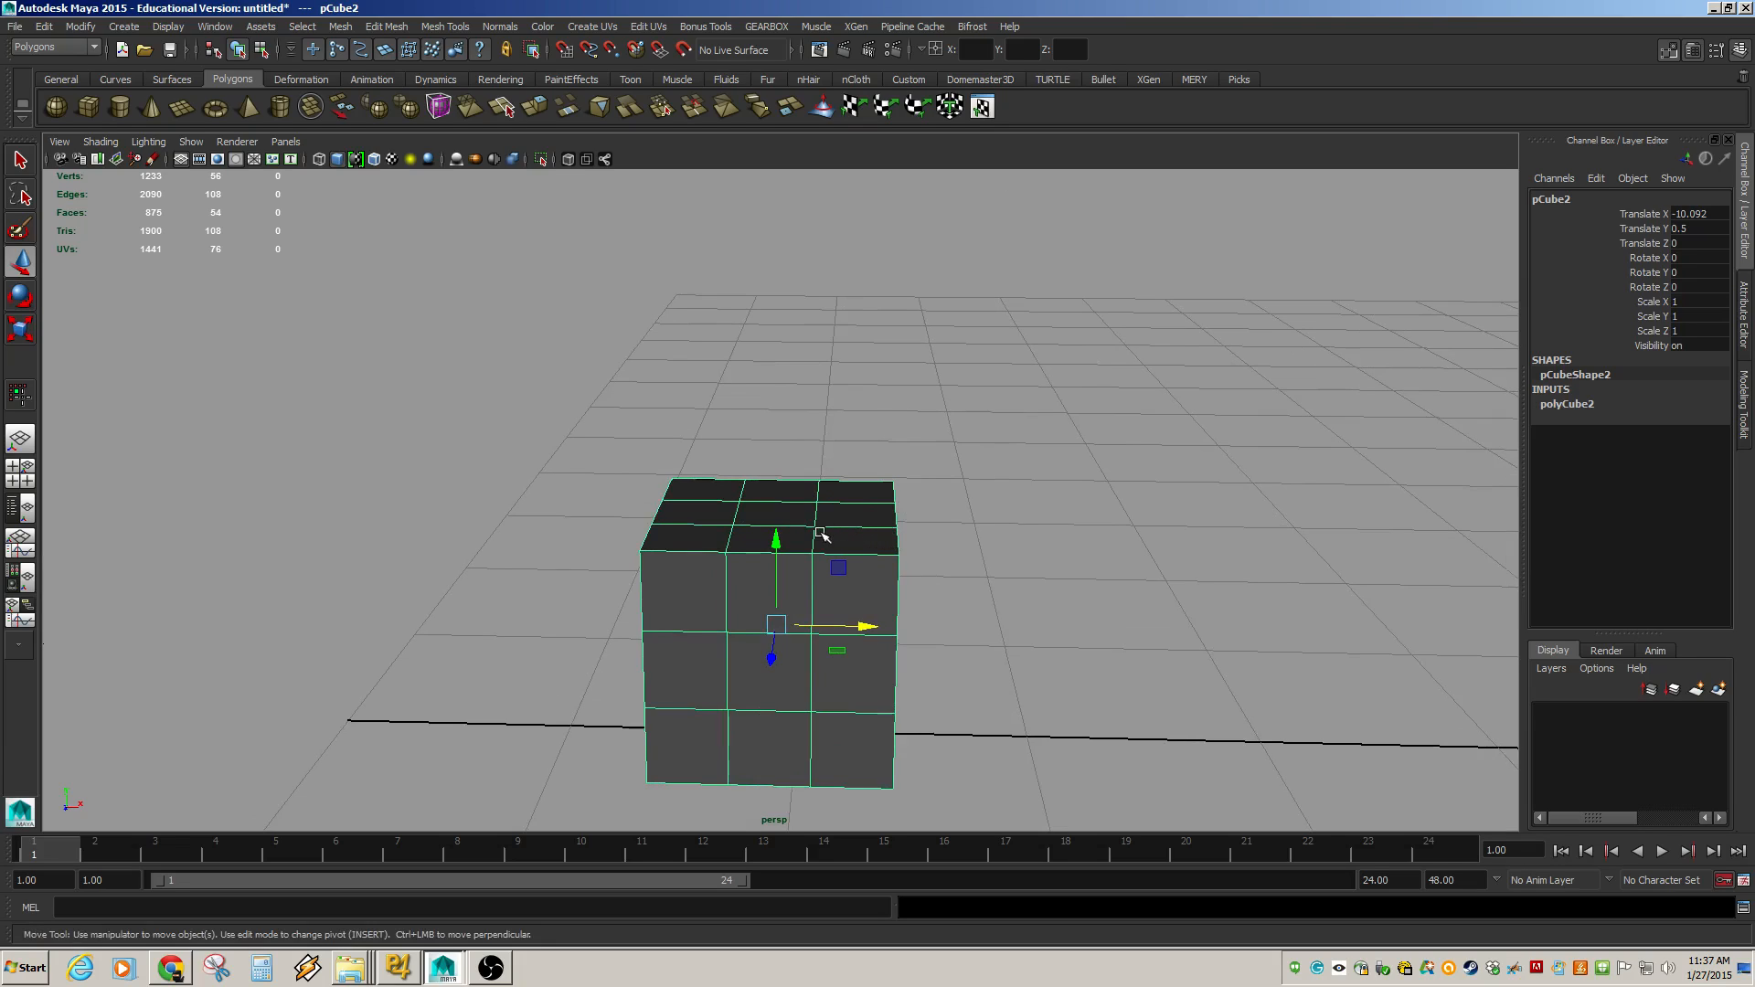
right_click_drag(819, 576, 914, 576)
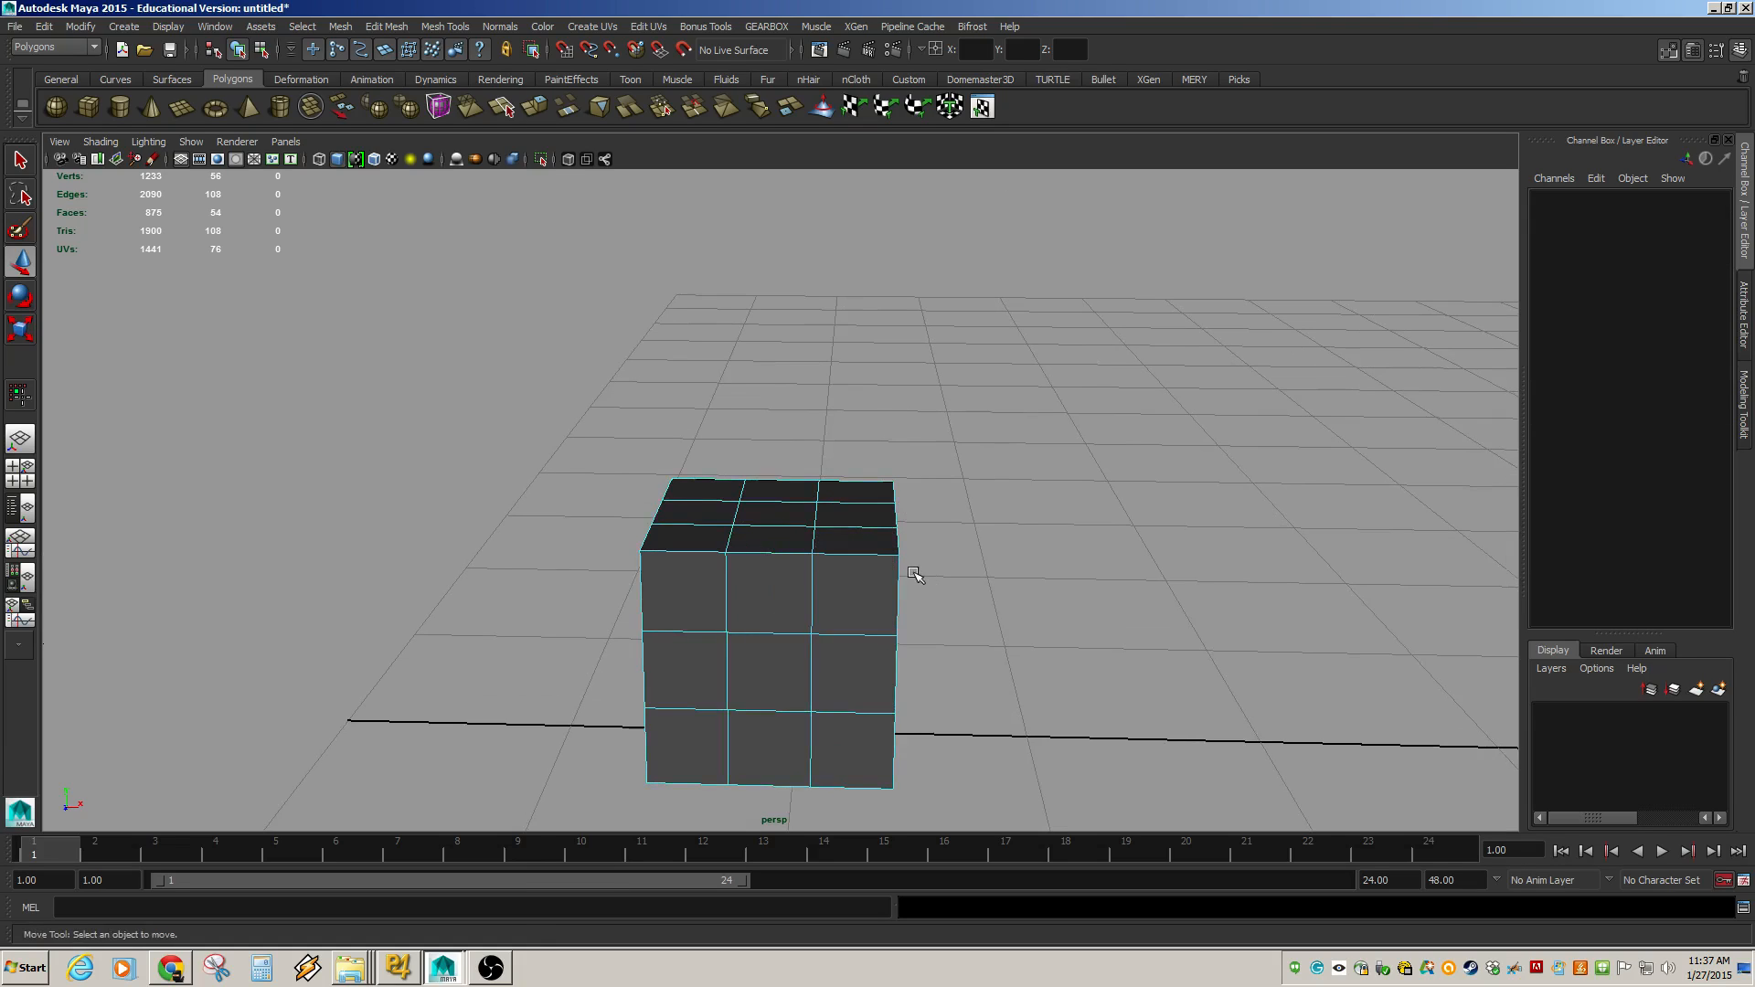
left_click(777, 513)
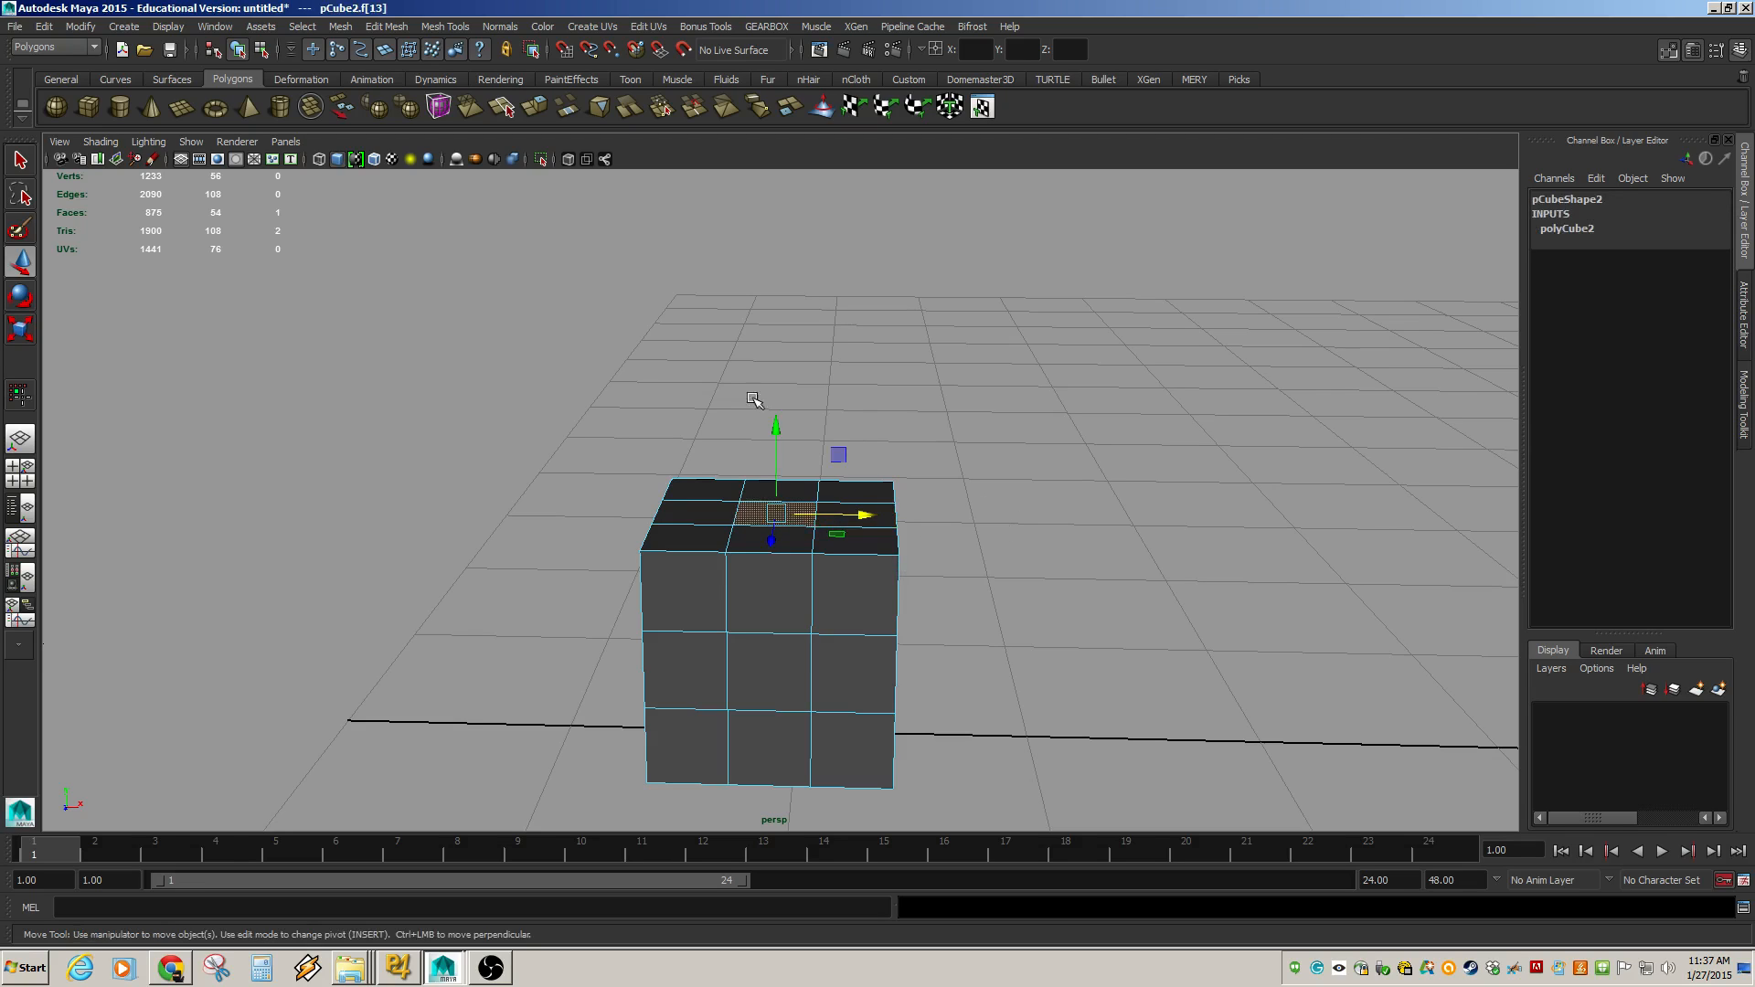
Extrude the top centre face upward into a tapered column with 4 divisions and an offset of -0.3.
left_click(446, 26)
mouse_move(367, 27)
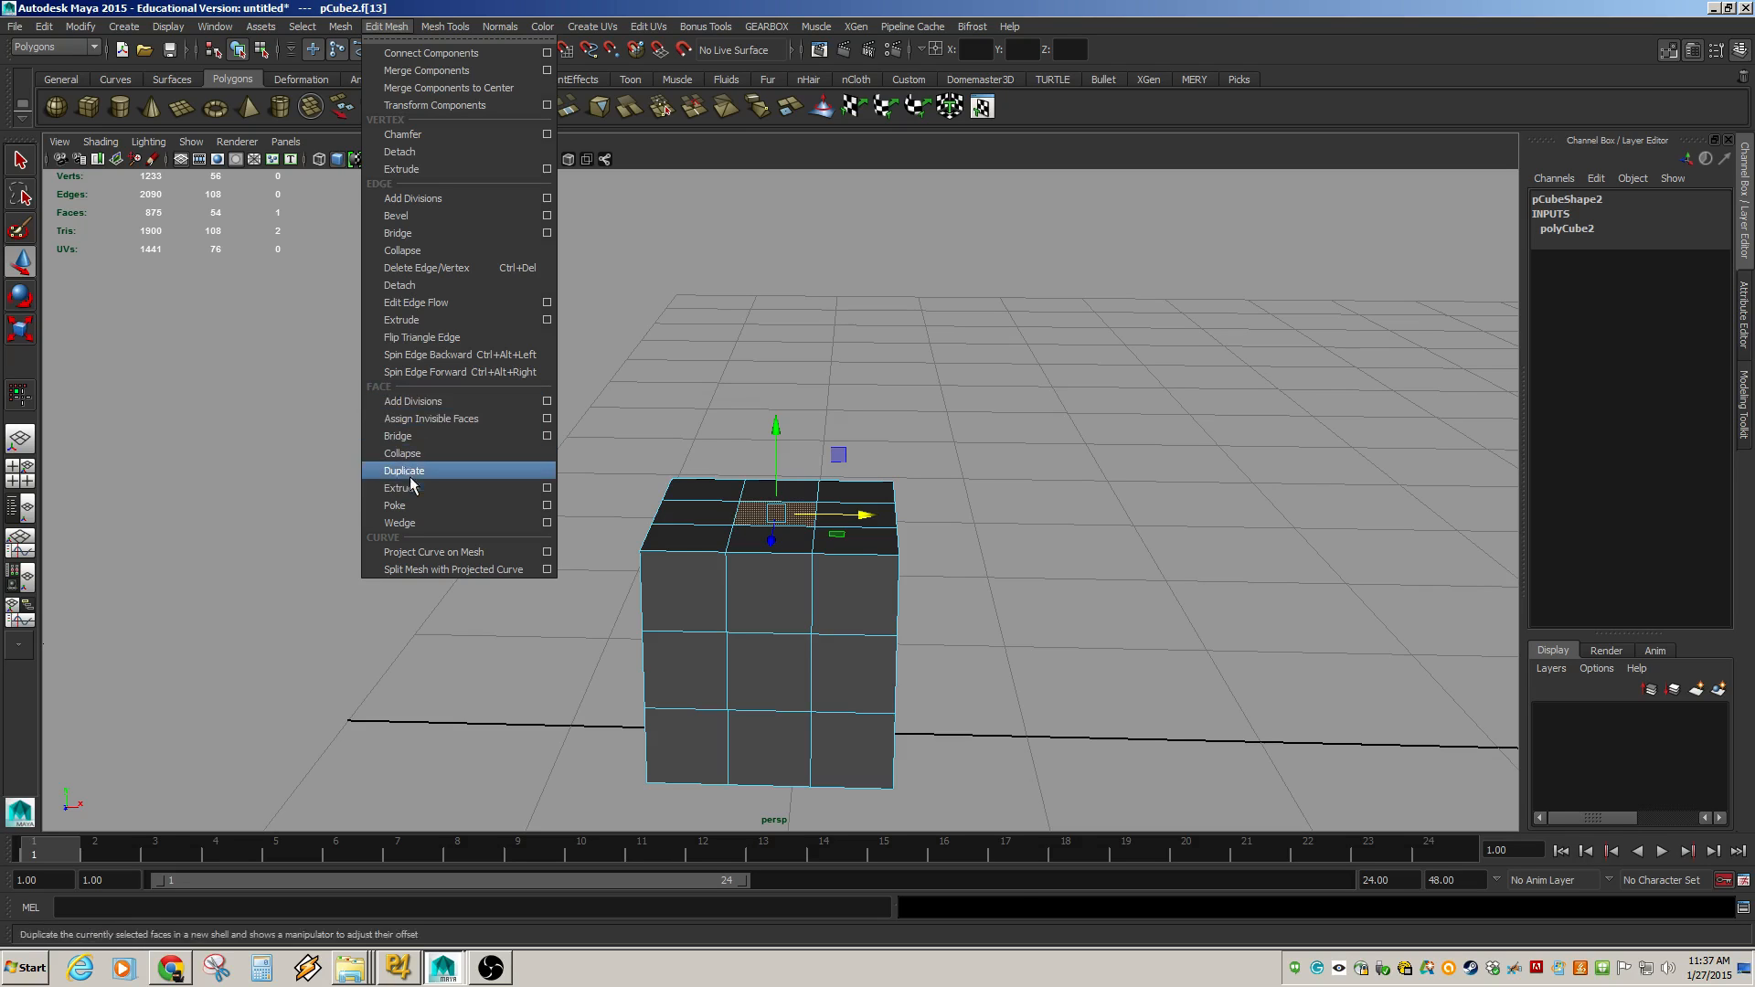
left_click(414, 487)
left_click_drag(776, 460, 793, 232)
left_click_drag(794, 232, 774, 327, "alt")
left_click_drag(766, 265, 765, 207)
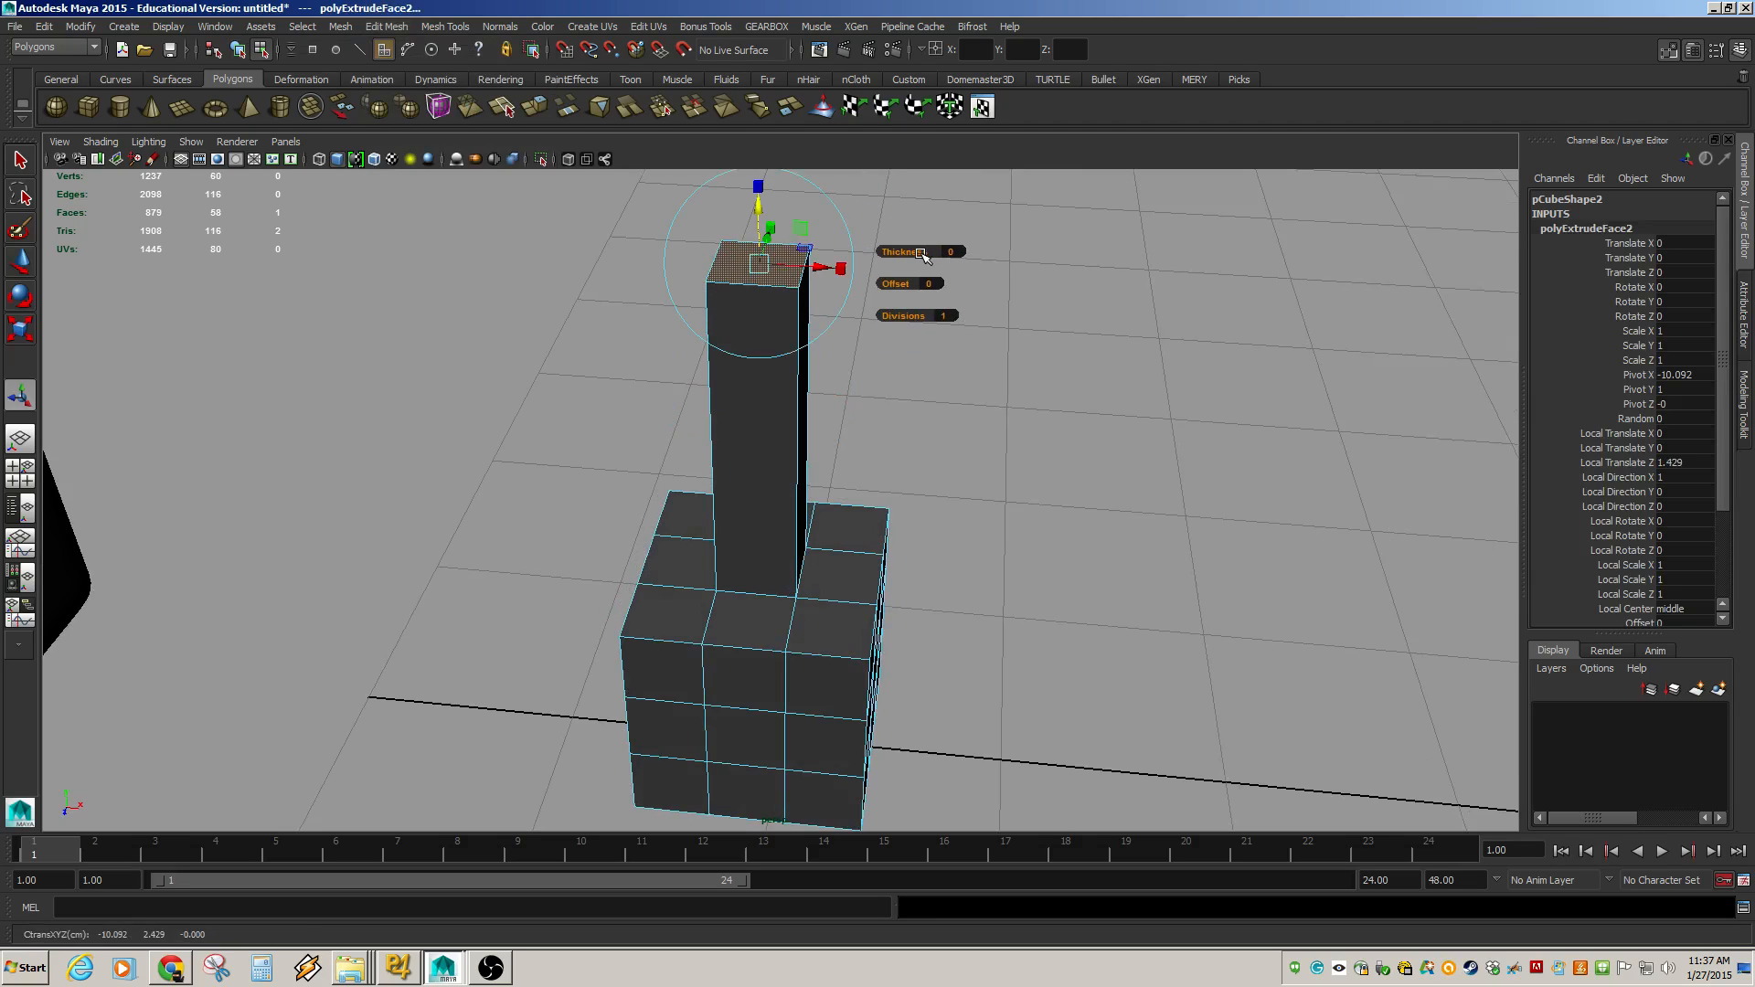
left_click_drag(921, 254, 939, 322)
key("ctrl+z")
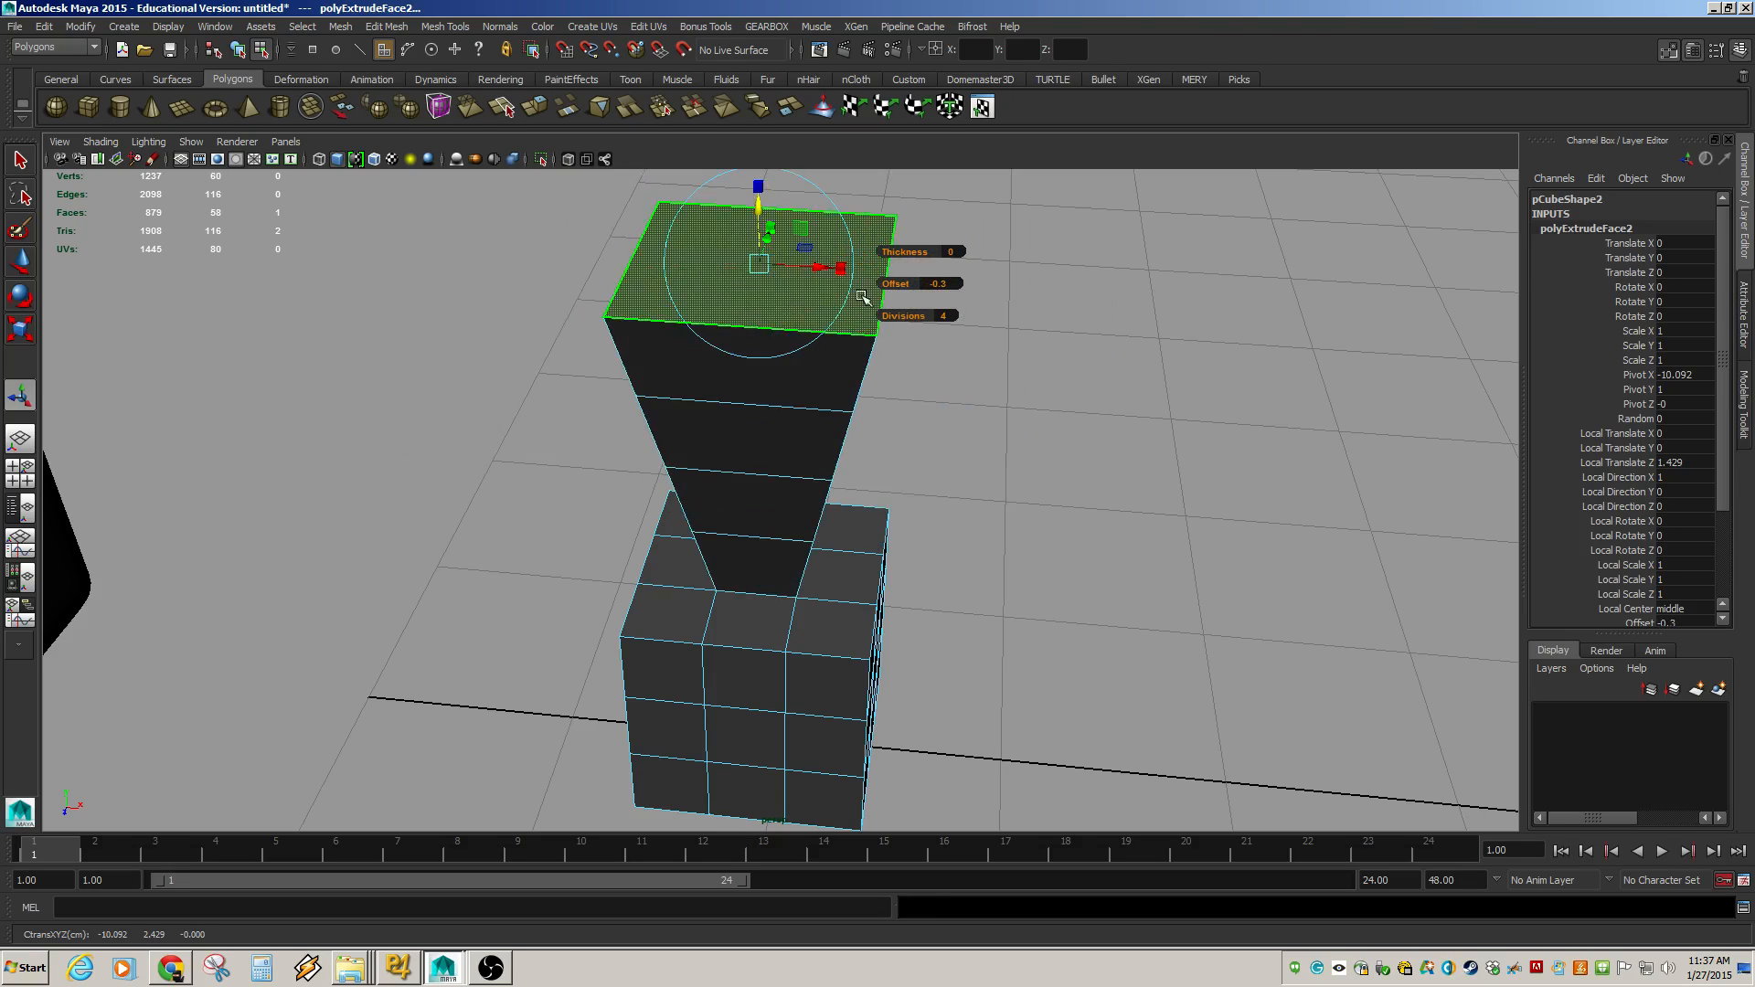
Move and rotate the extruded end face to tilt the column sideways.
left_click_drag(839, 267, 1140, 292)
key("e")
left_click_drag(1124, 223, 1163, 280)
left_click_drag(962, 326, 804, 431, "alt")
Select a side face on the column's upper segment and extrude it outward into an arm.
key("F10")
left_click(805, 446)
key("F11")
left_click(787, 453)
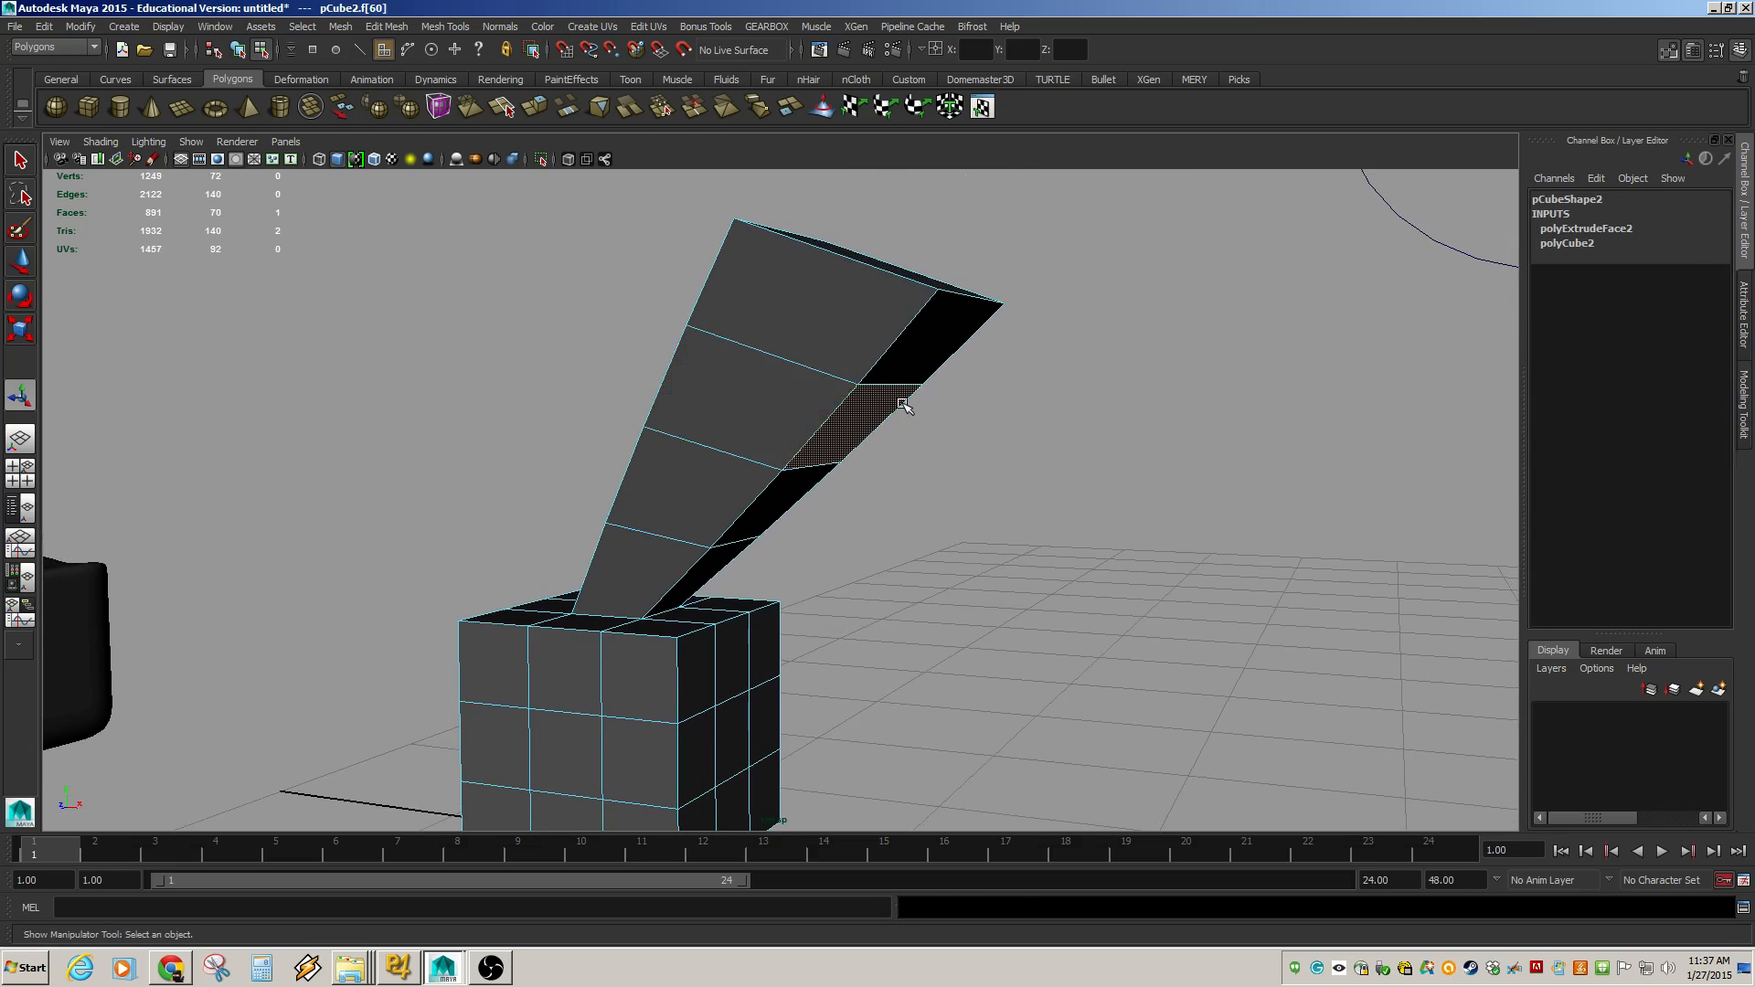
key("ctrl+e")
left_click_drag(893, 462, 1009, 586)
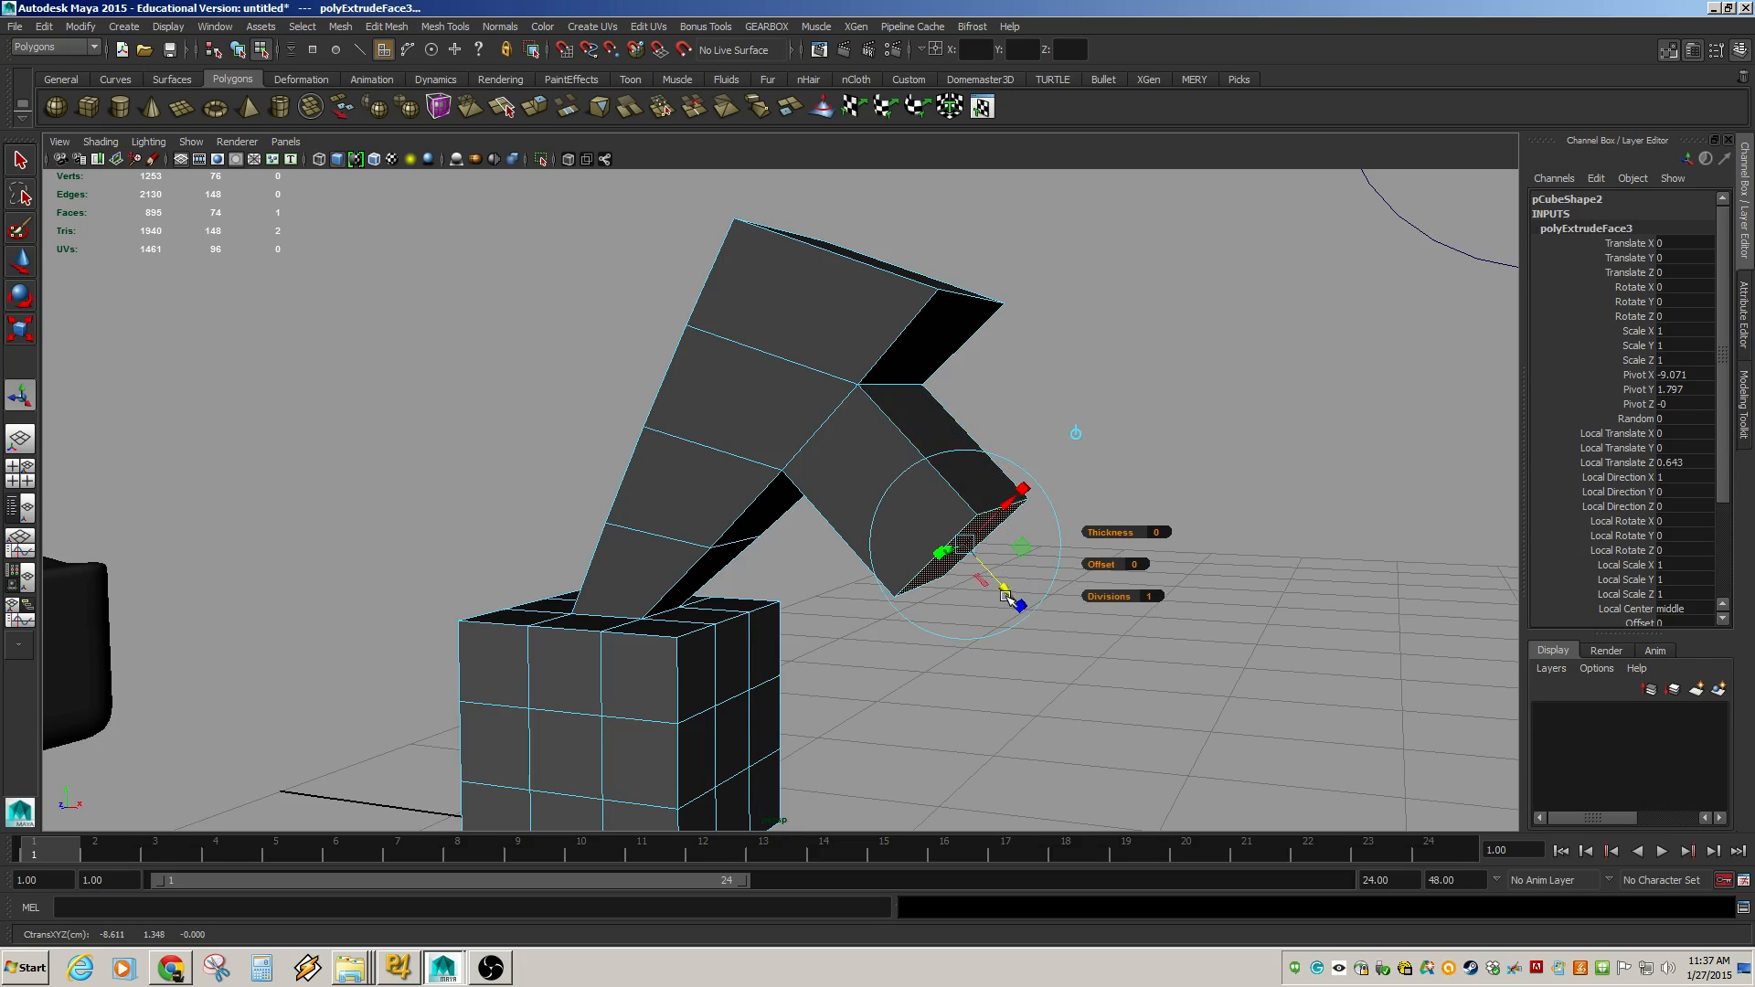
Extrude the arm's end face again and scale it down to about 0.53.
key("ctrl+e")
left_click_drag(1004, 592, 1079, 660)
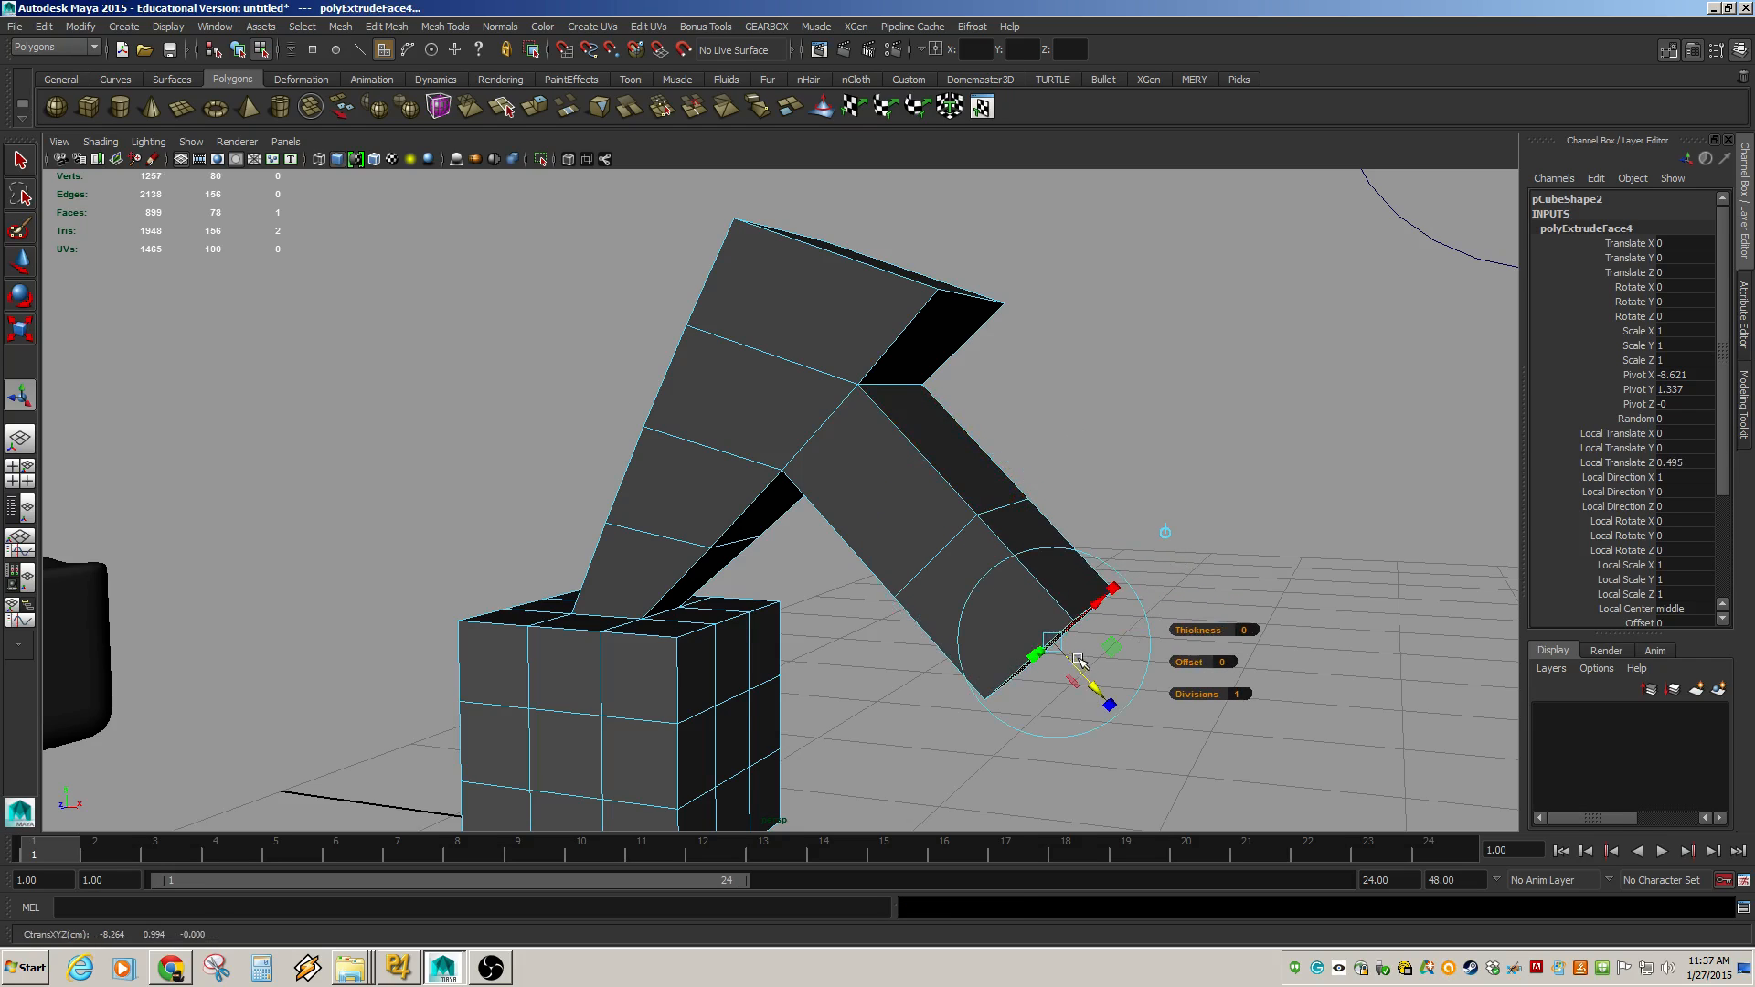
left_click_drag(1115, 590, 1067, 632)
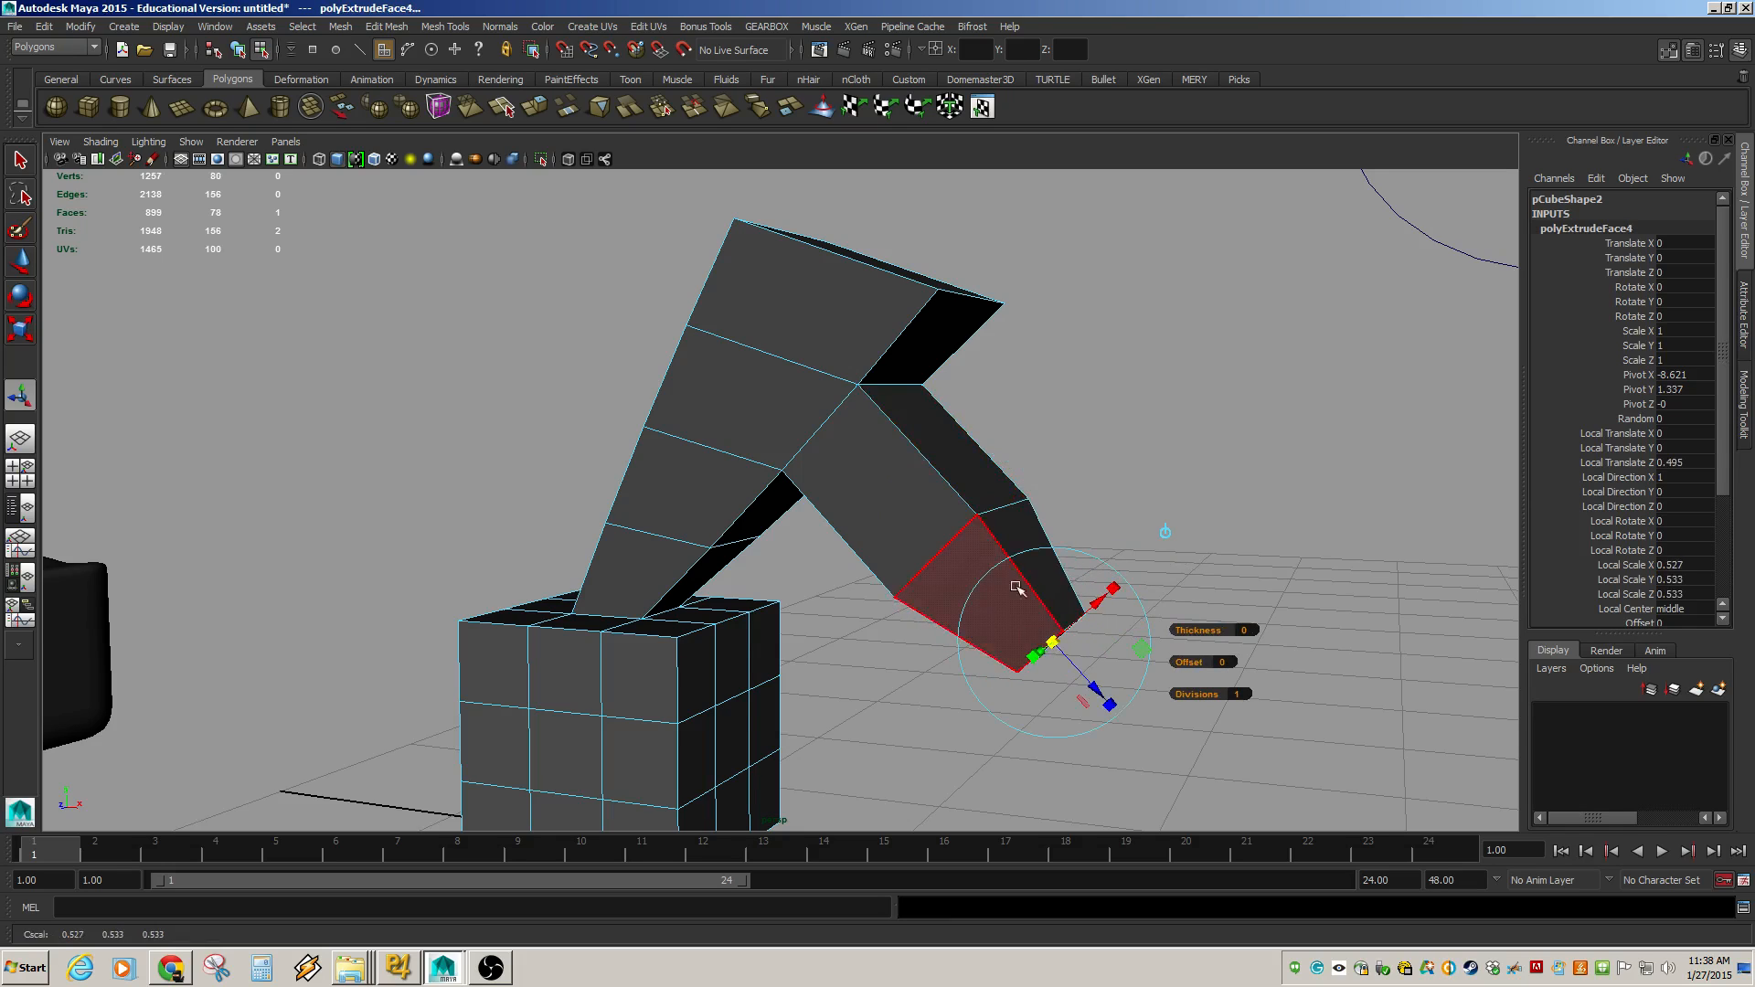
Extrude the arm's end face once more and pull it outward.
left_click(1027, 535)
key("ctrl+e")
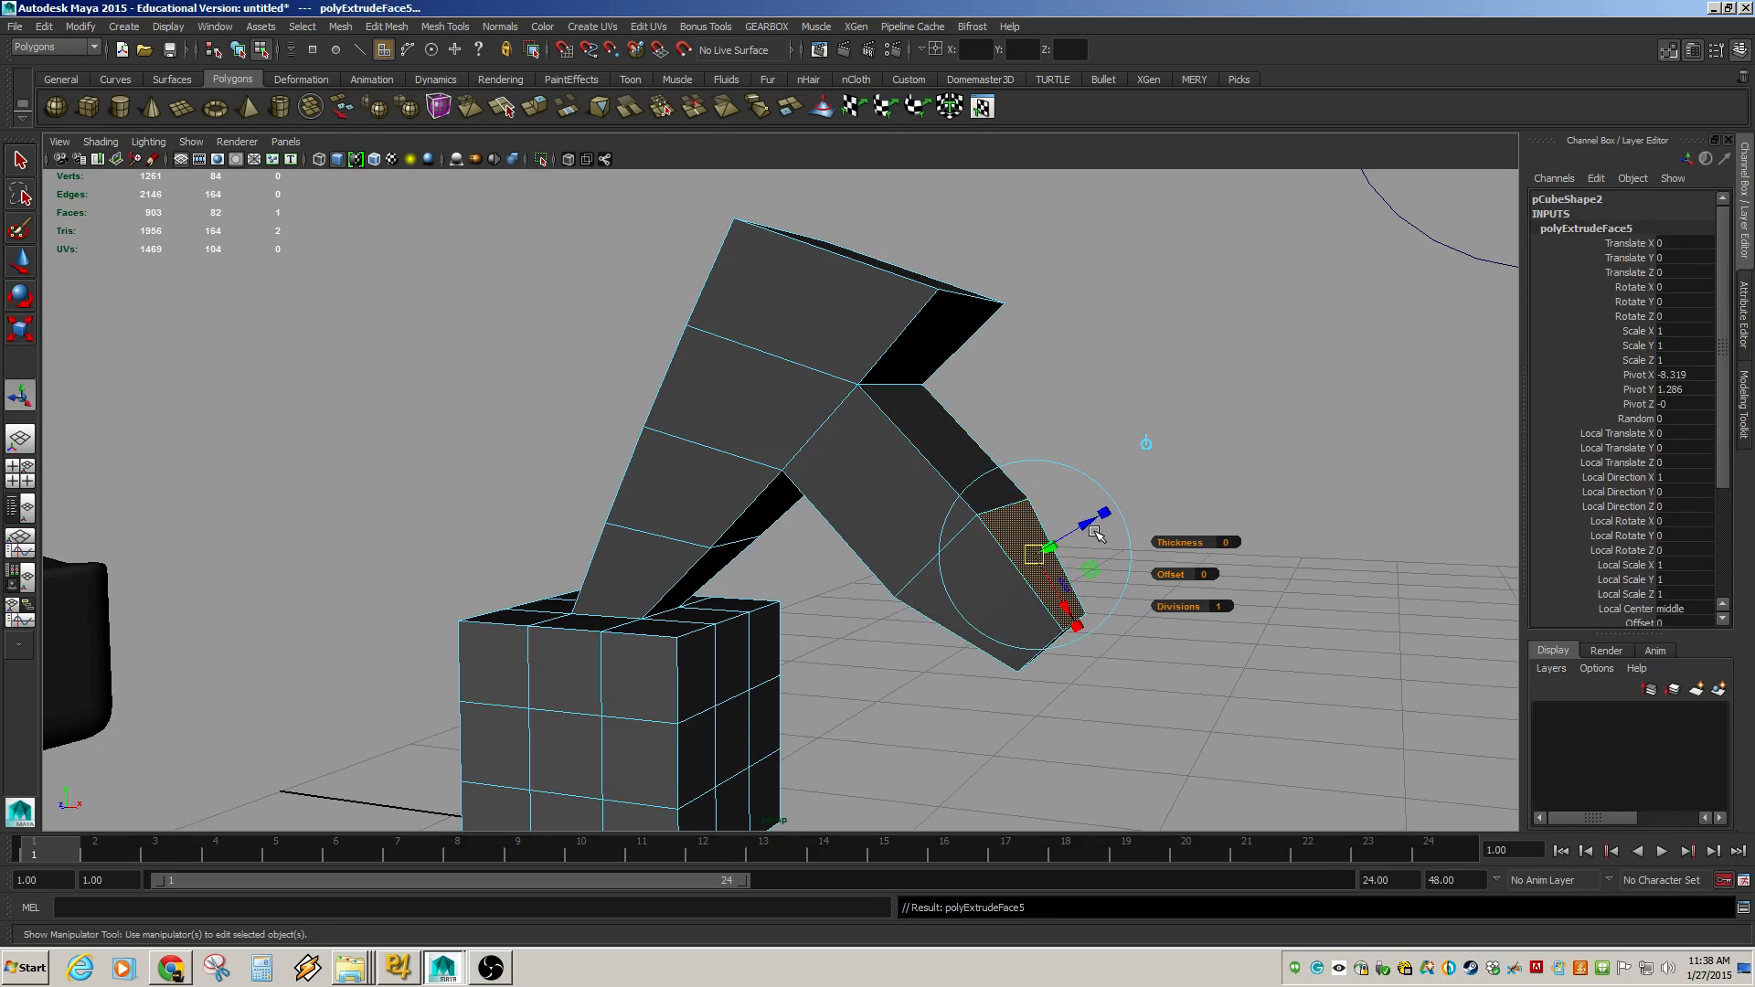
left_click_drag(1093, 530, 1280, 428)
right_click_drag(1280, 428, 923, 439, "alt")
left_click_drag(923, 439, 892, 476, "alt")
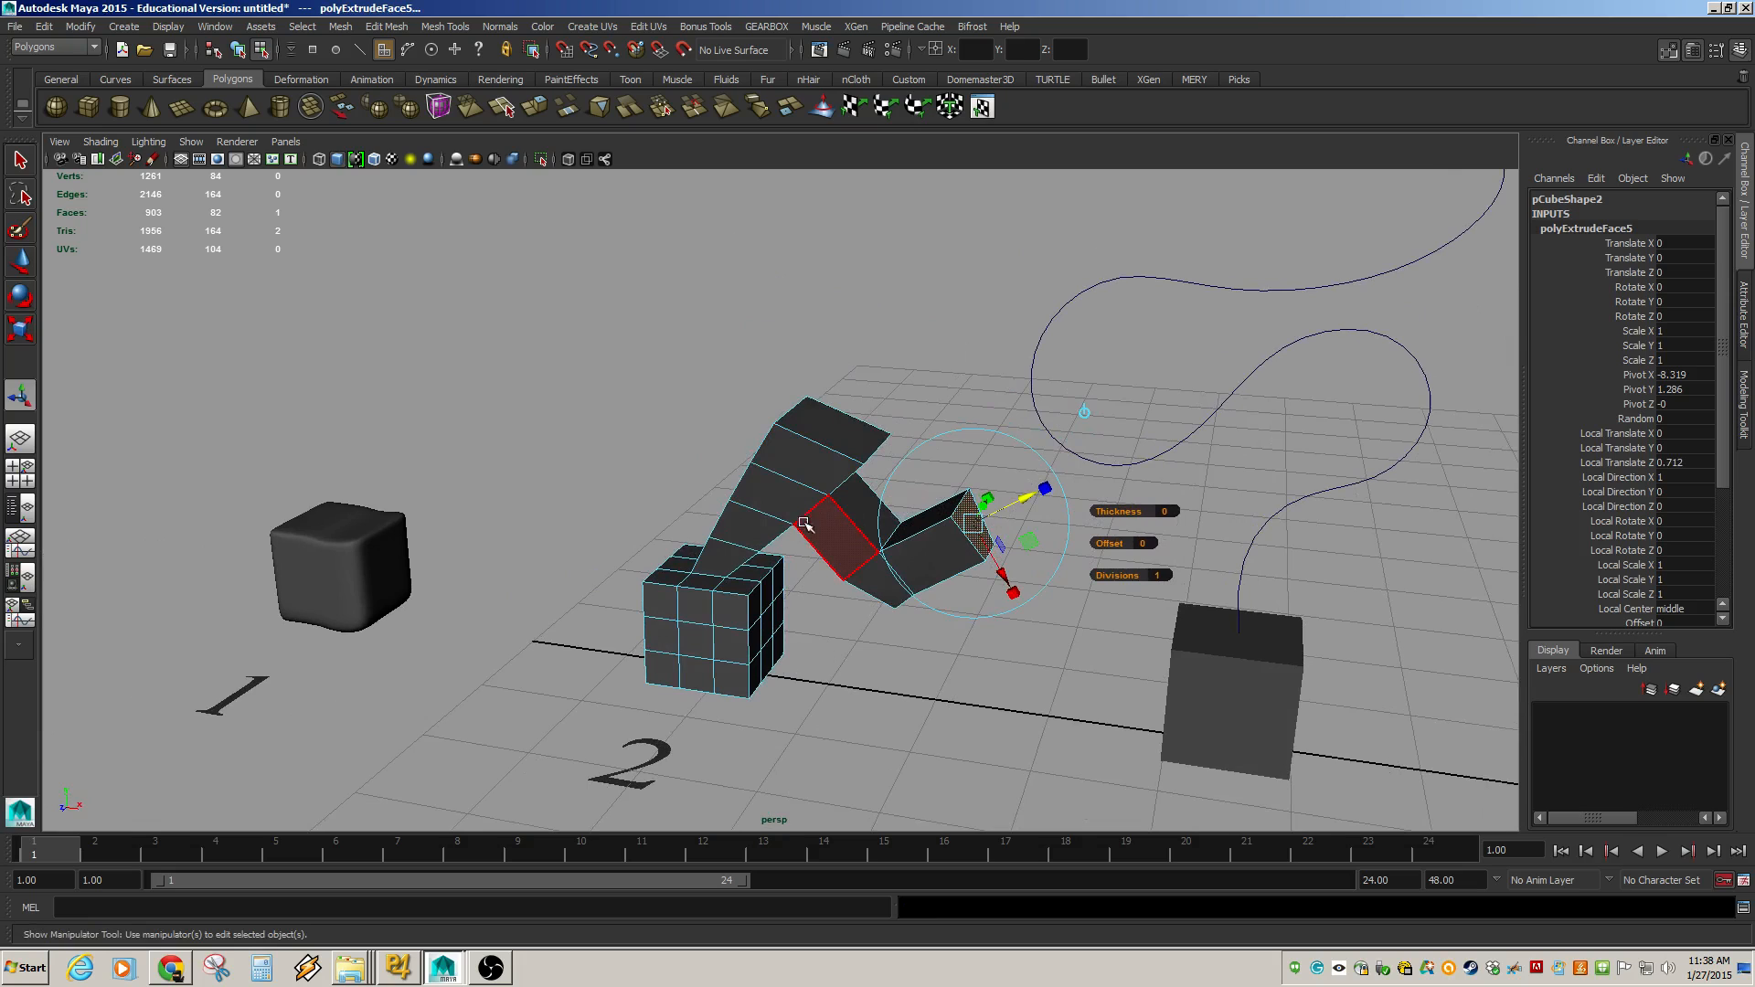
Select an edge at the top of the column and extrude it outward into a flap.
key("F9")
left_click_drag(746, 510, 894, 514, "alt")
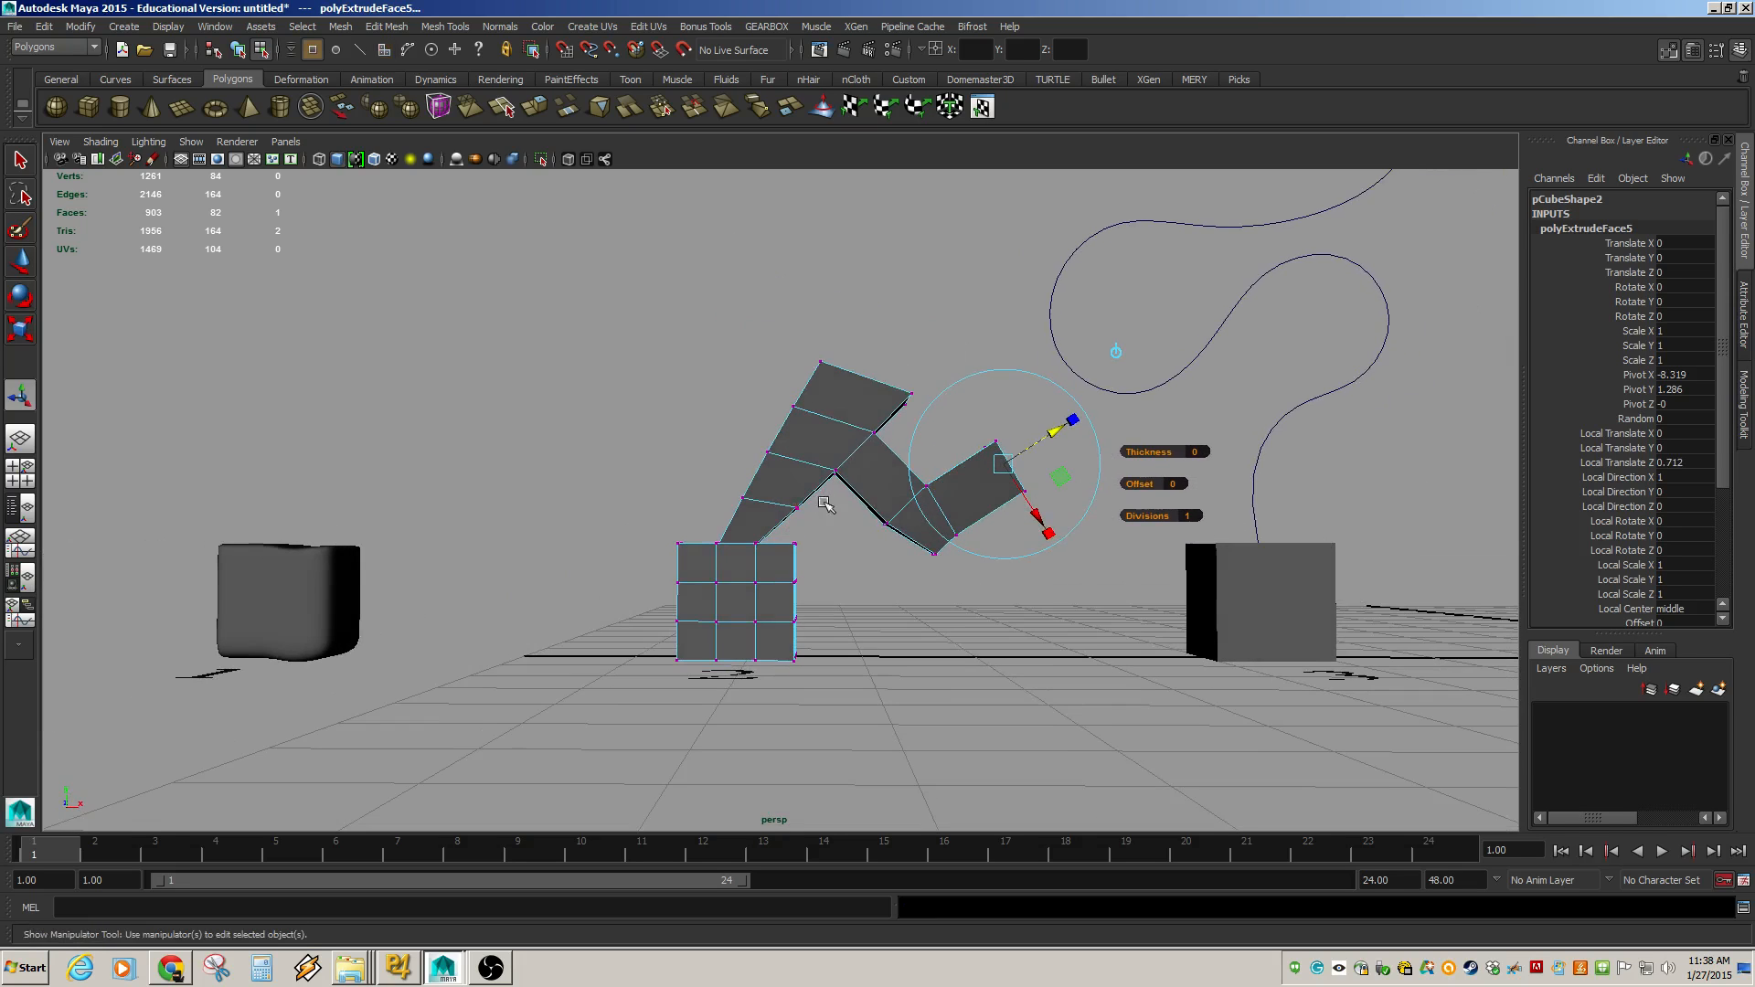
left_click_drag(814, 454, 841, 489, "alt")
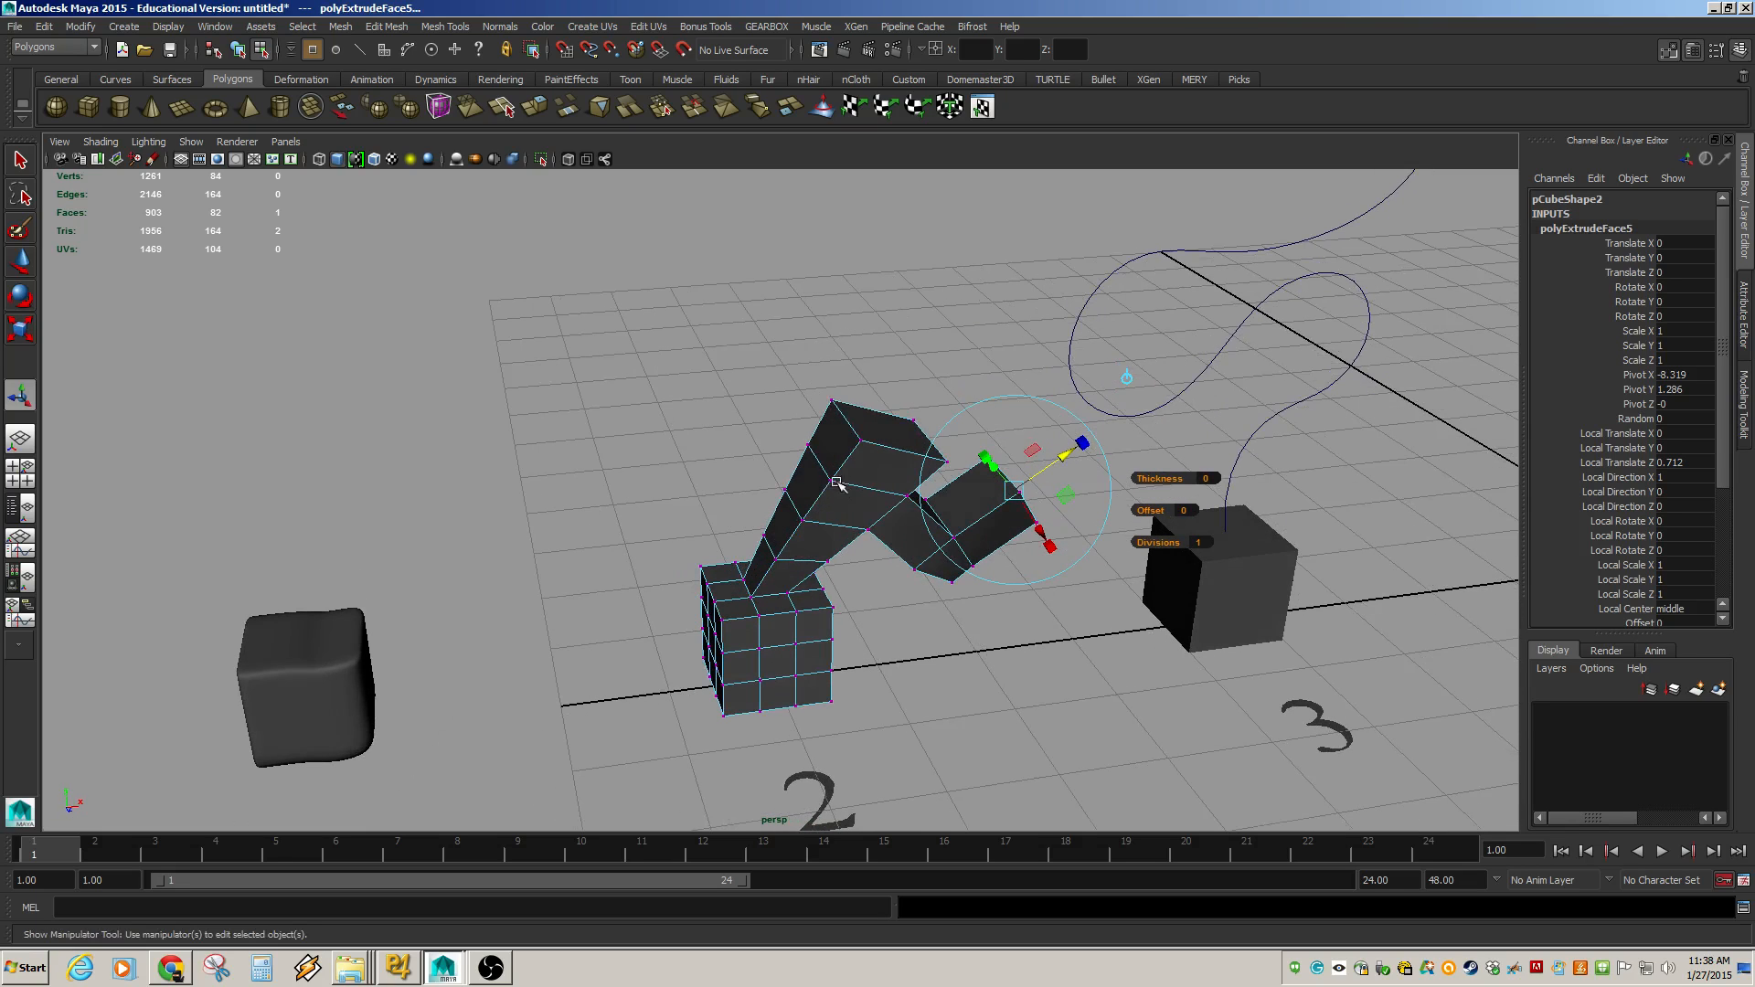
key("F10")
left_click(818, 465)
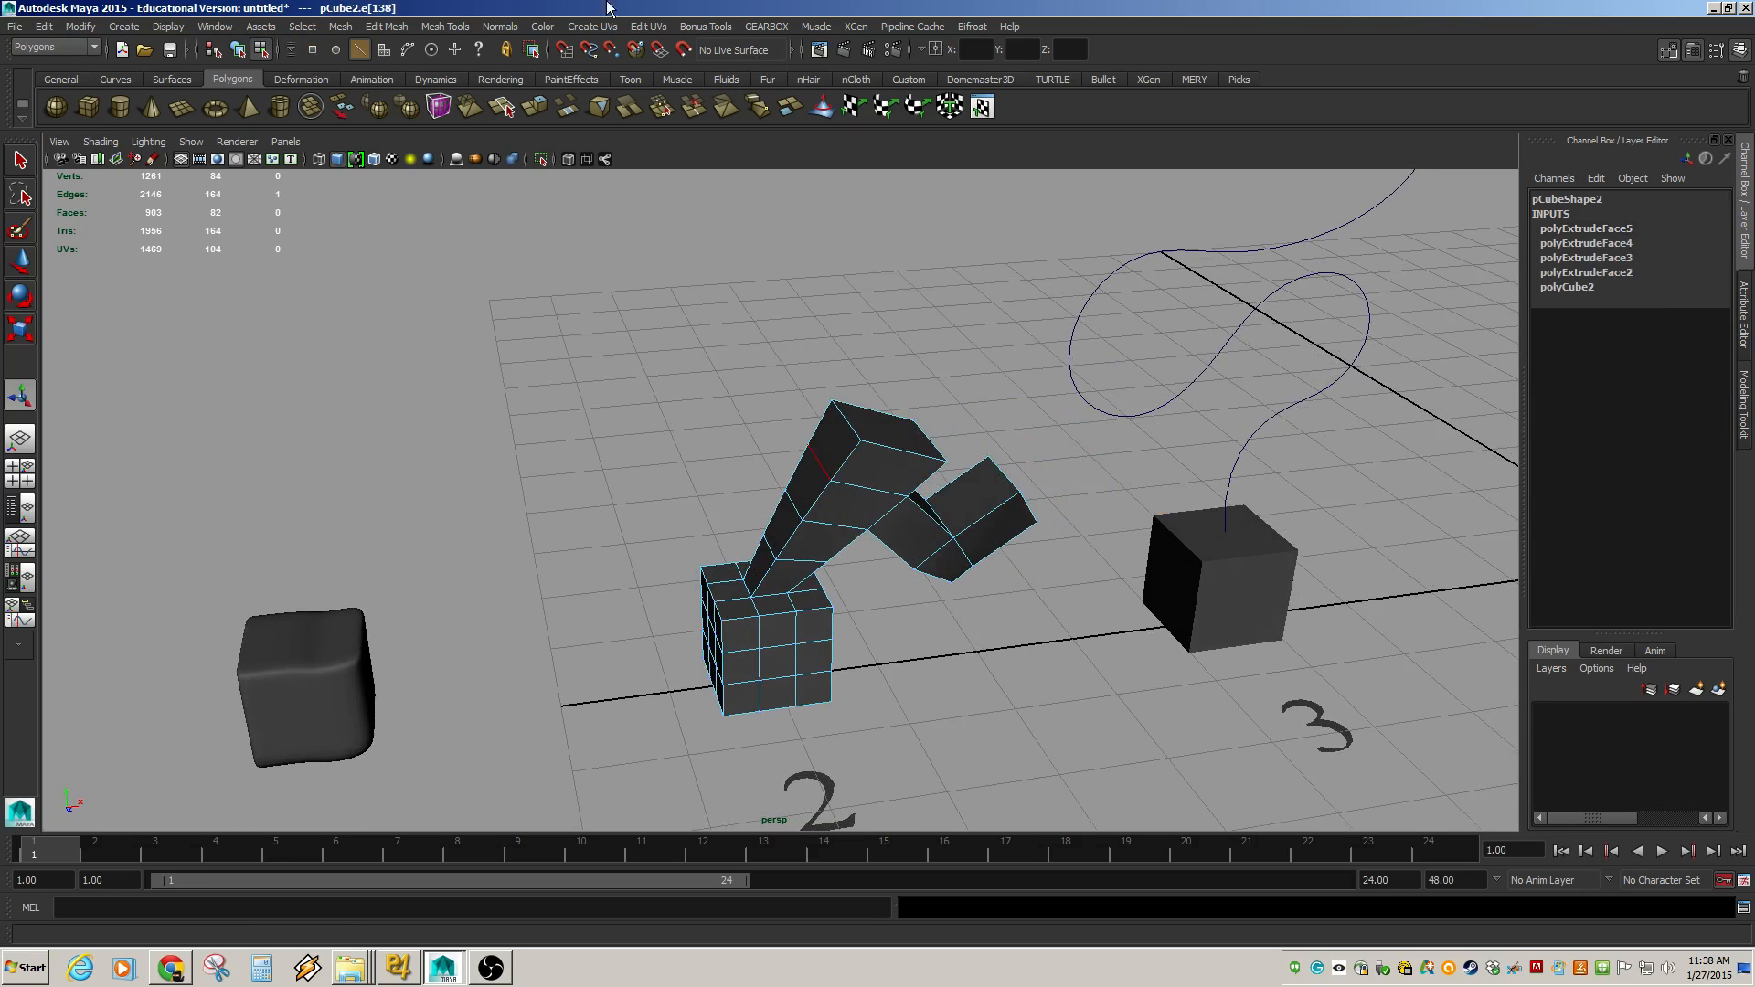
left_click(387, 25)
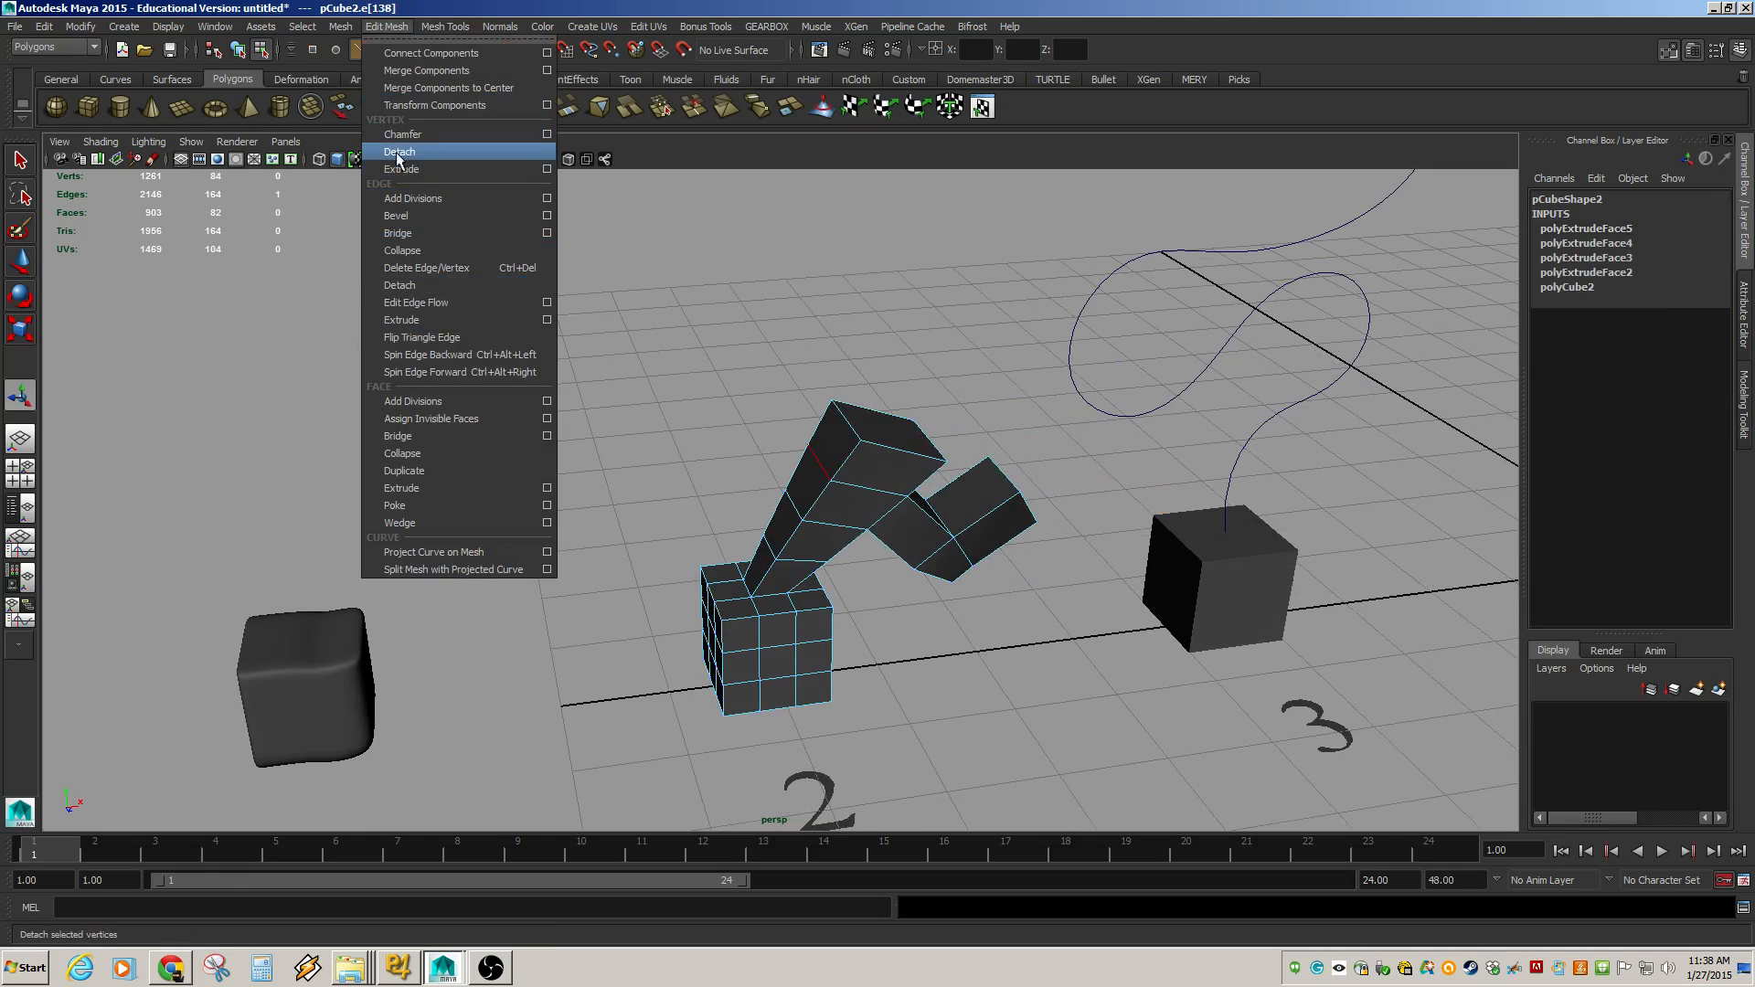
left_click(411, 320)
left_click_drag(784, 446, 802, 369)
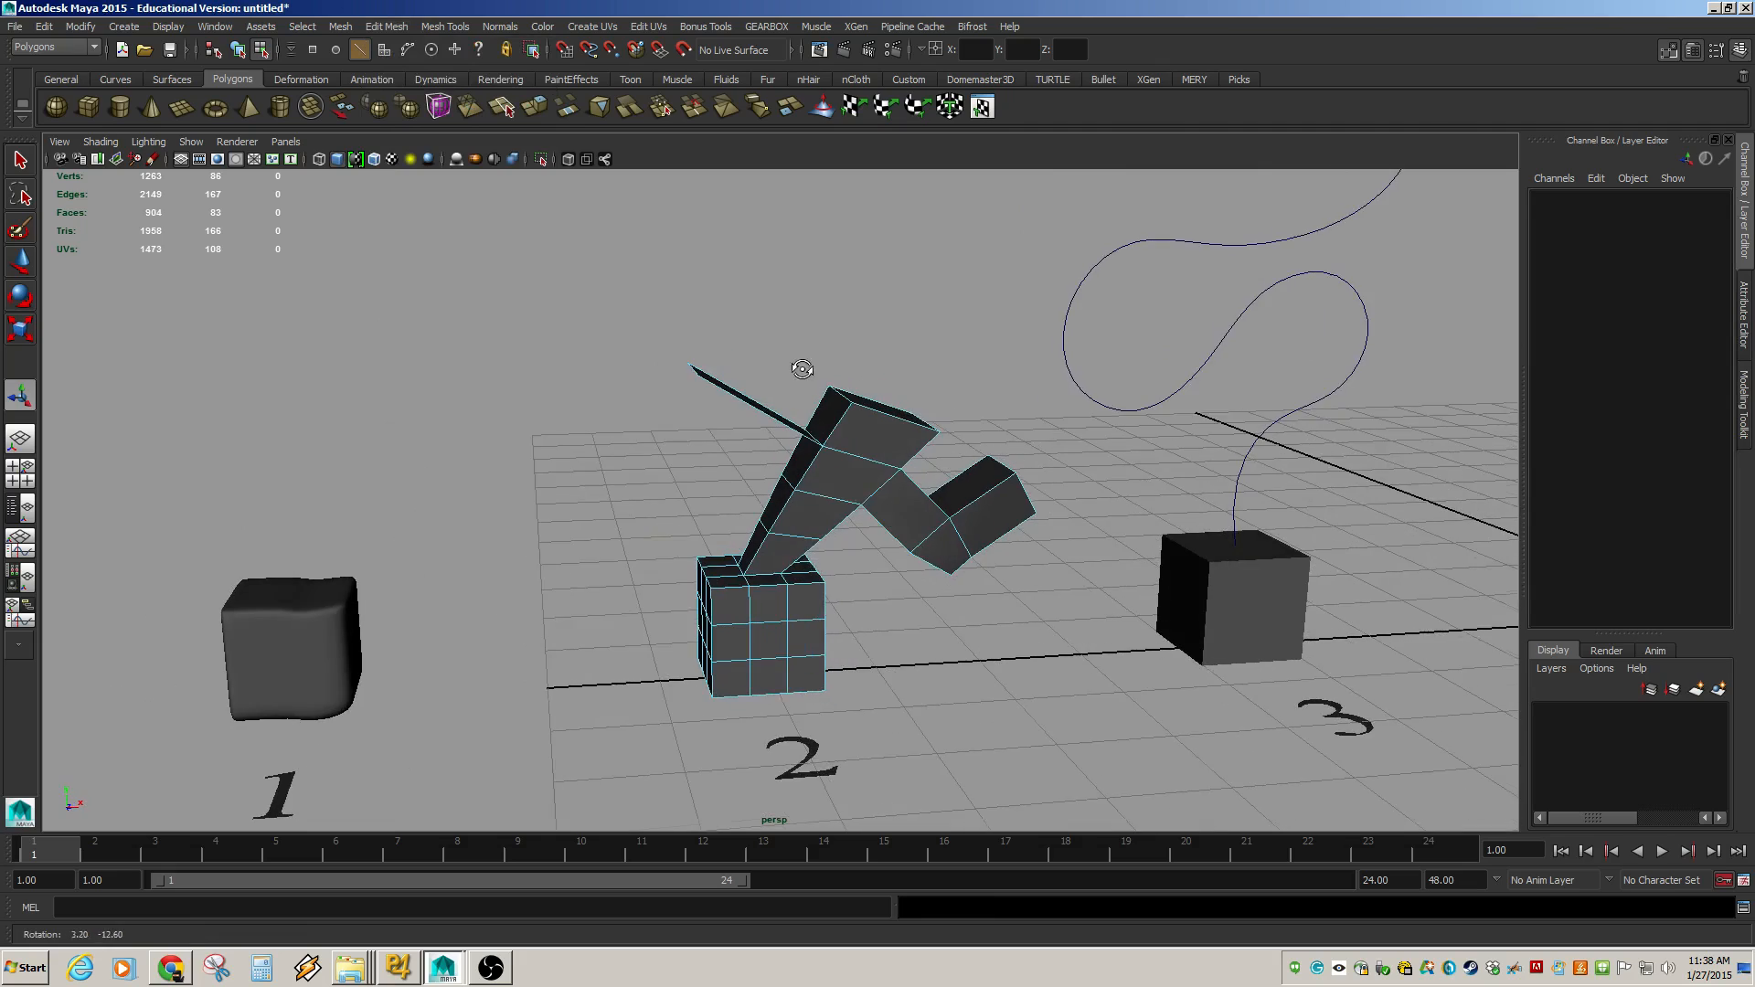
Preview the extruded shape with smooth mesh and return to object mode.
right_click_drag(802, 369, 1109, 448, "alt")
middle_click_drag(778, 375, 666, 485, "alt")
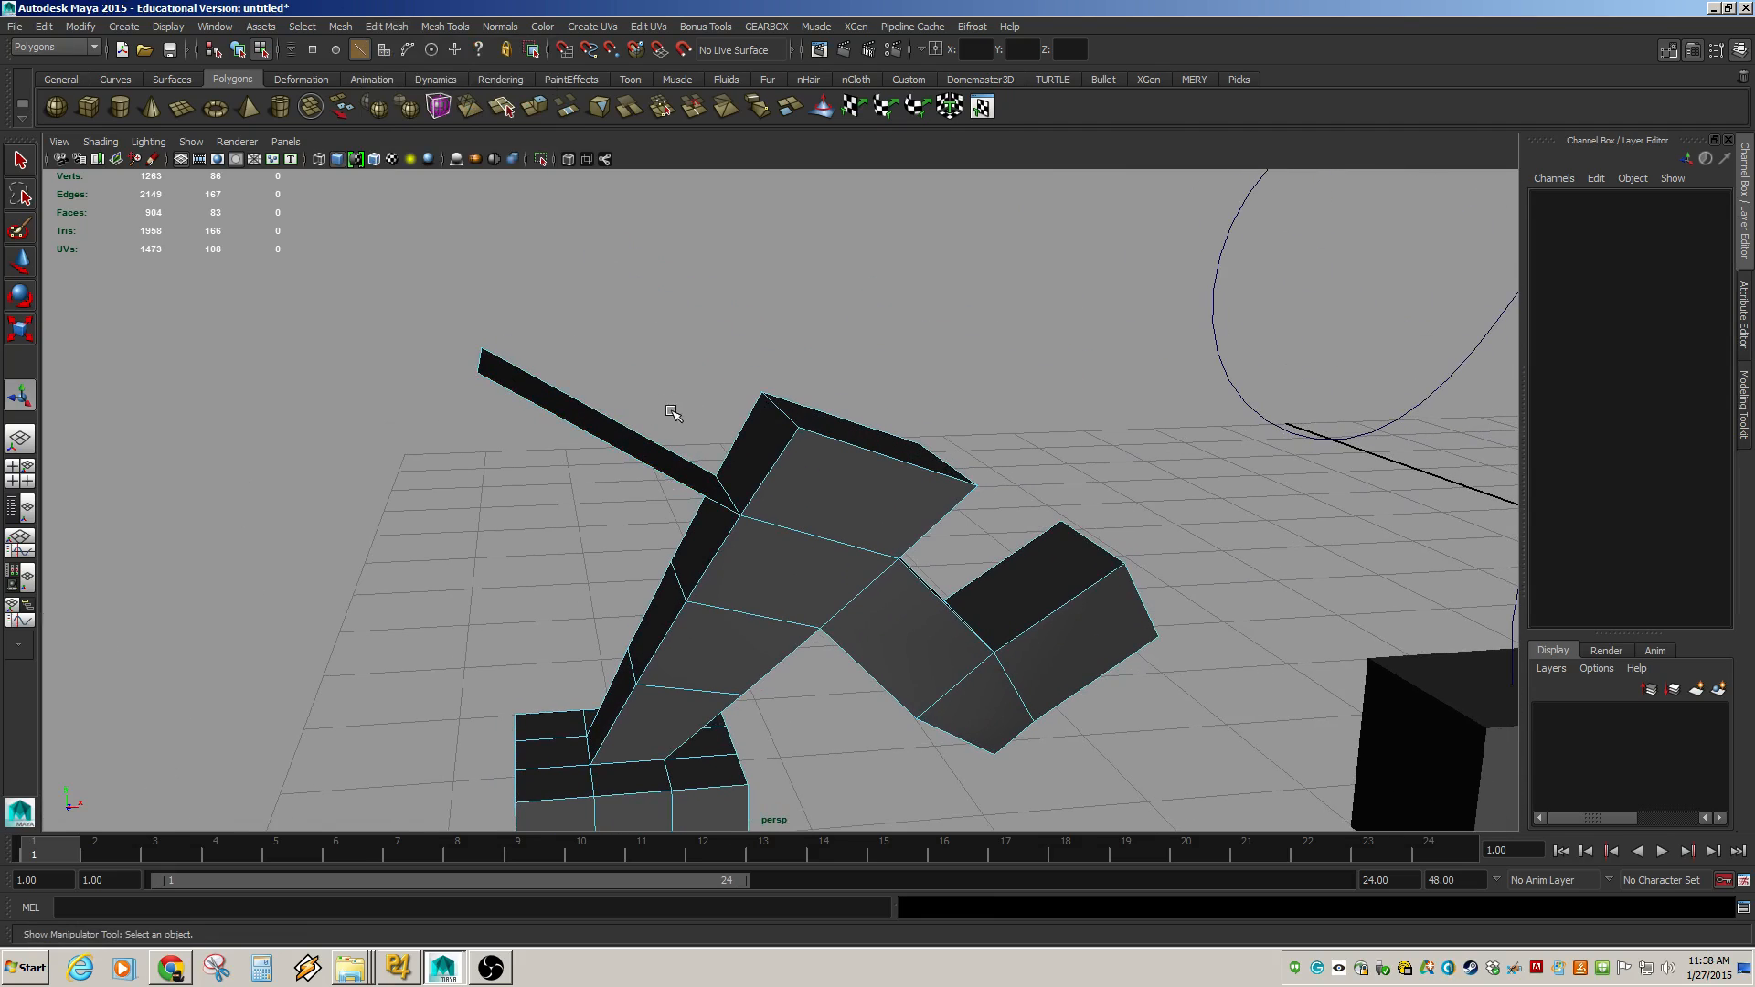
key("3")
left_click_drag(674, 404, 671, 535, "alt")
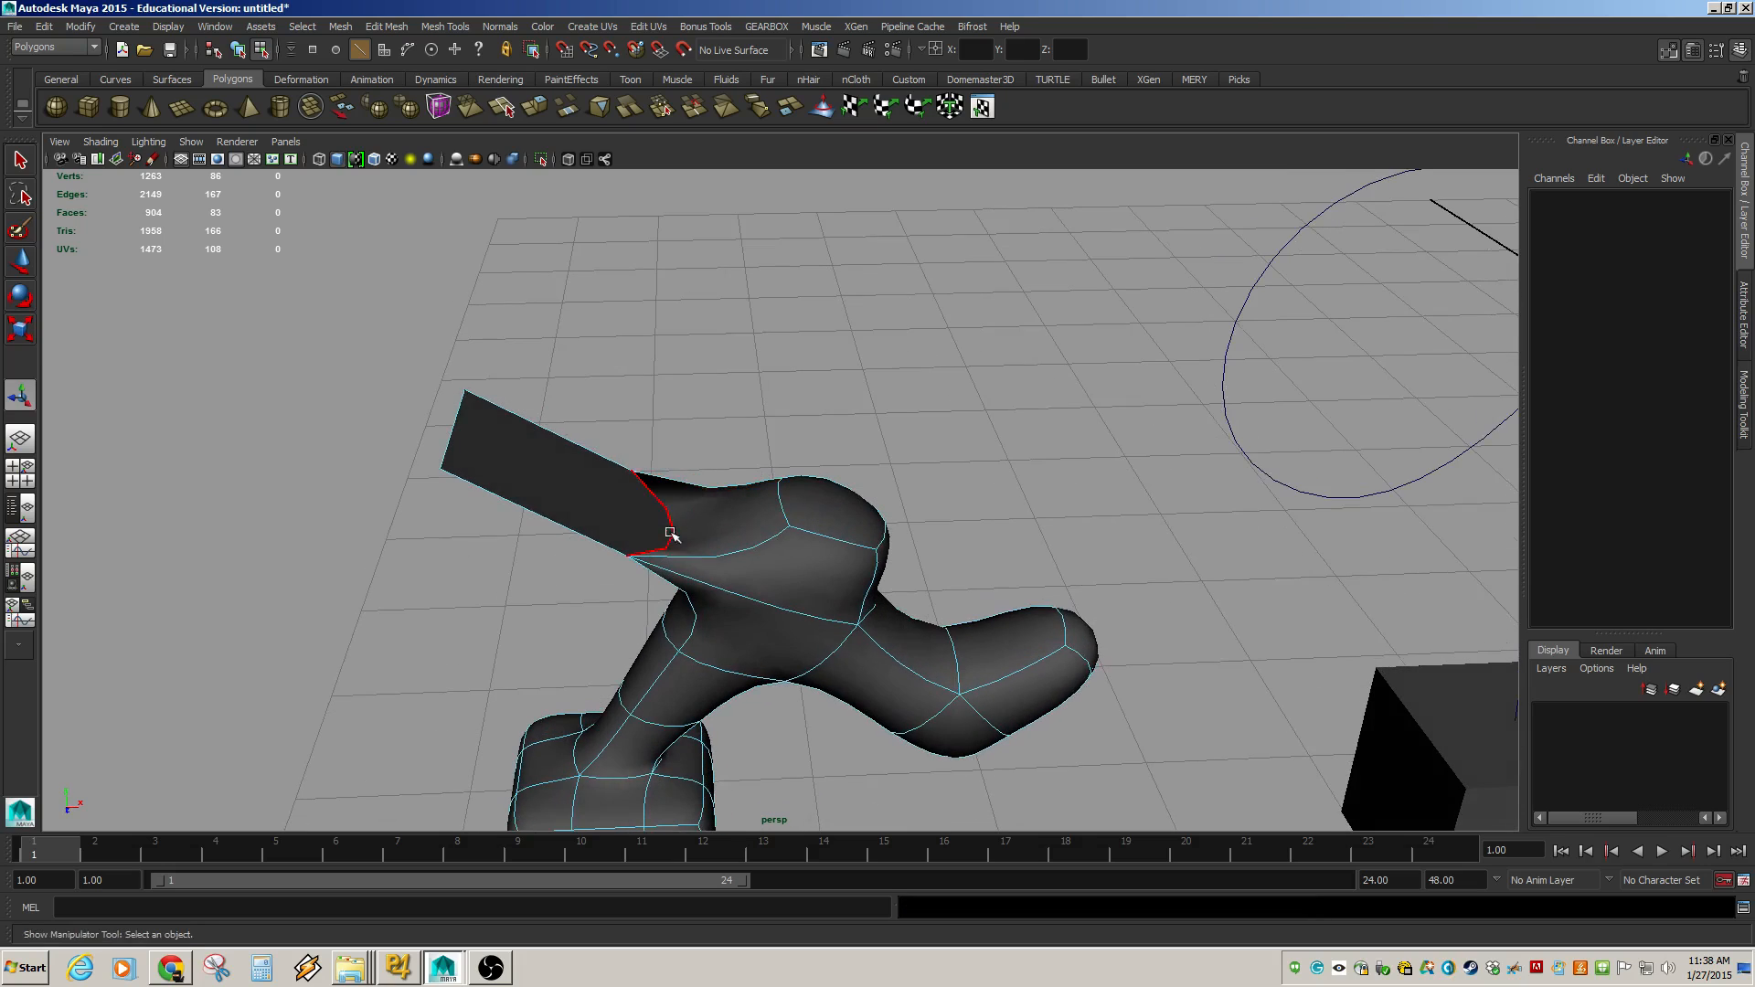
key("ctrl+z")
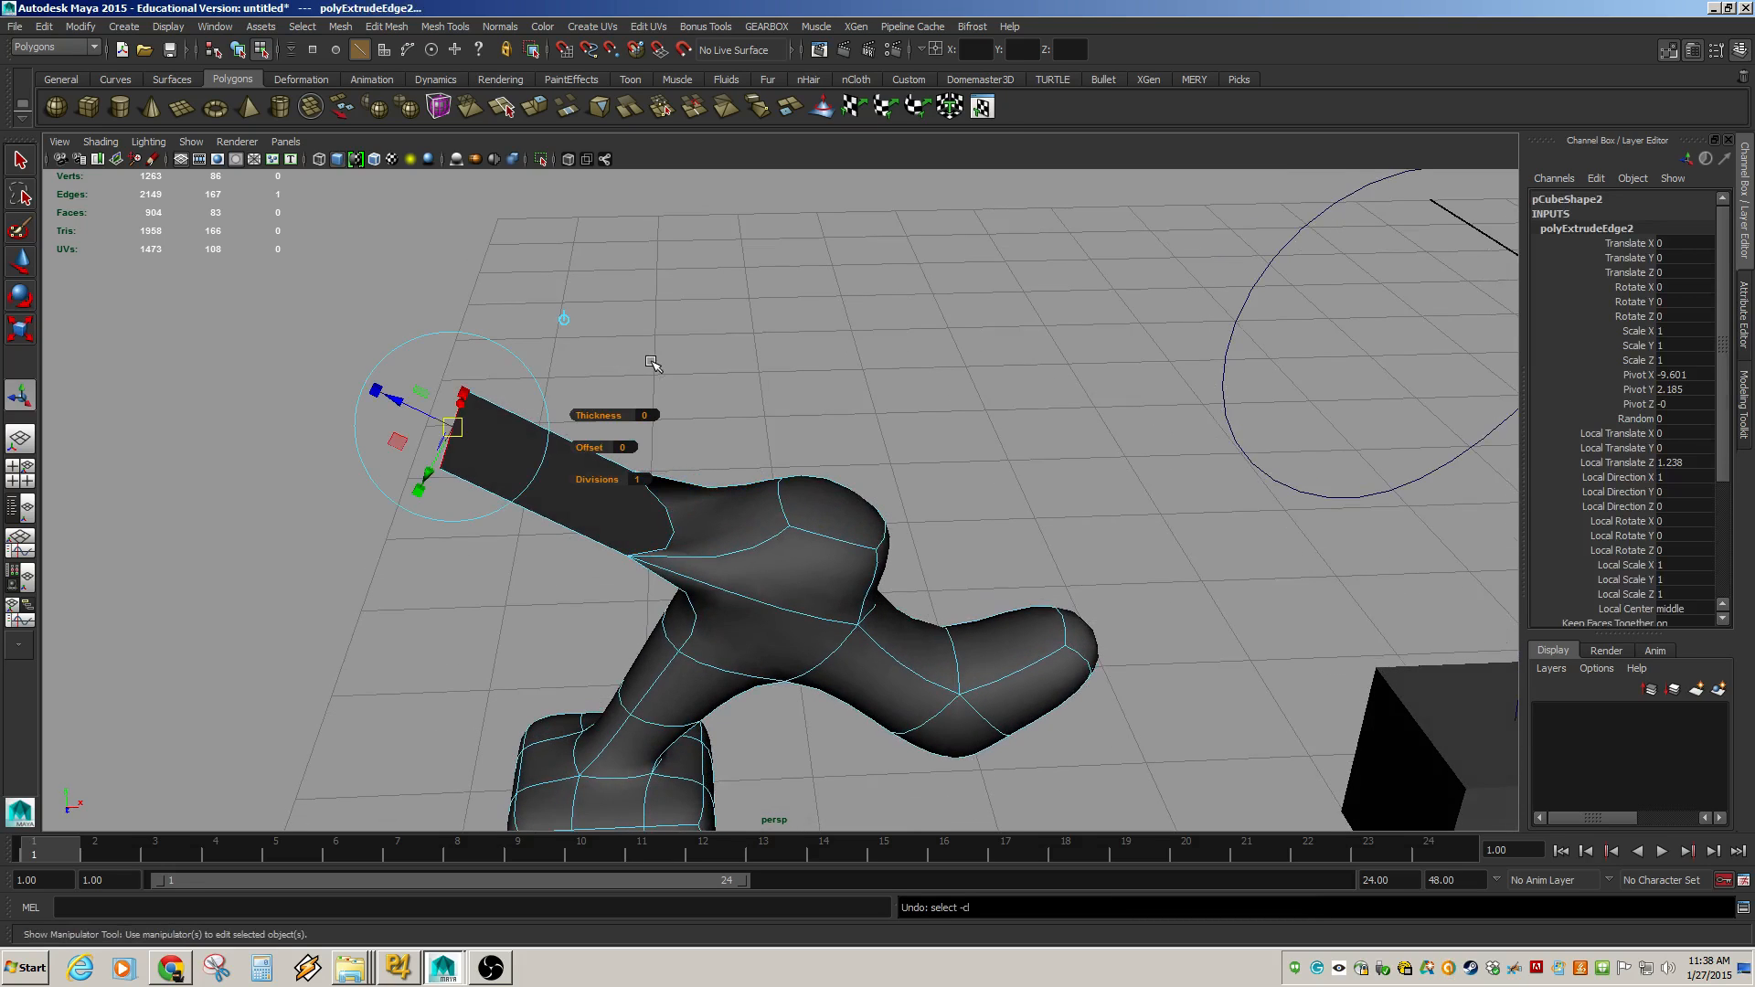
key("F8")
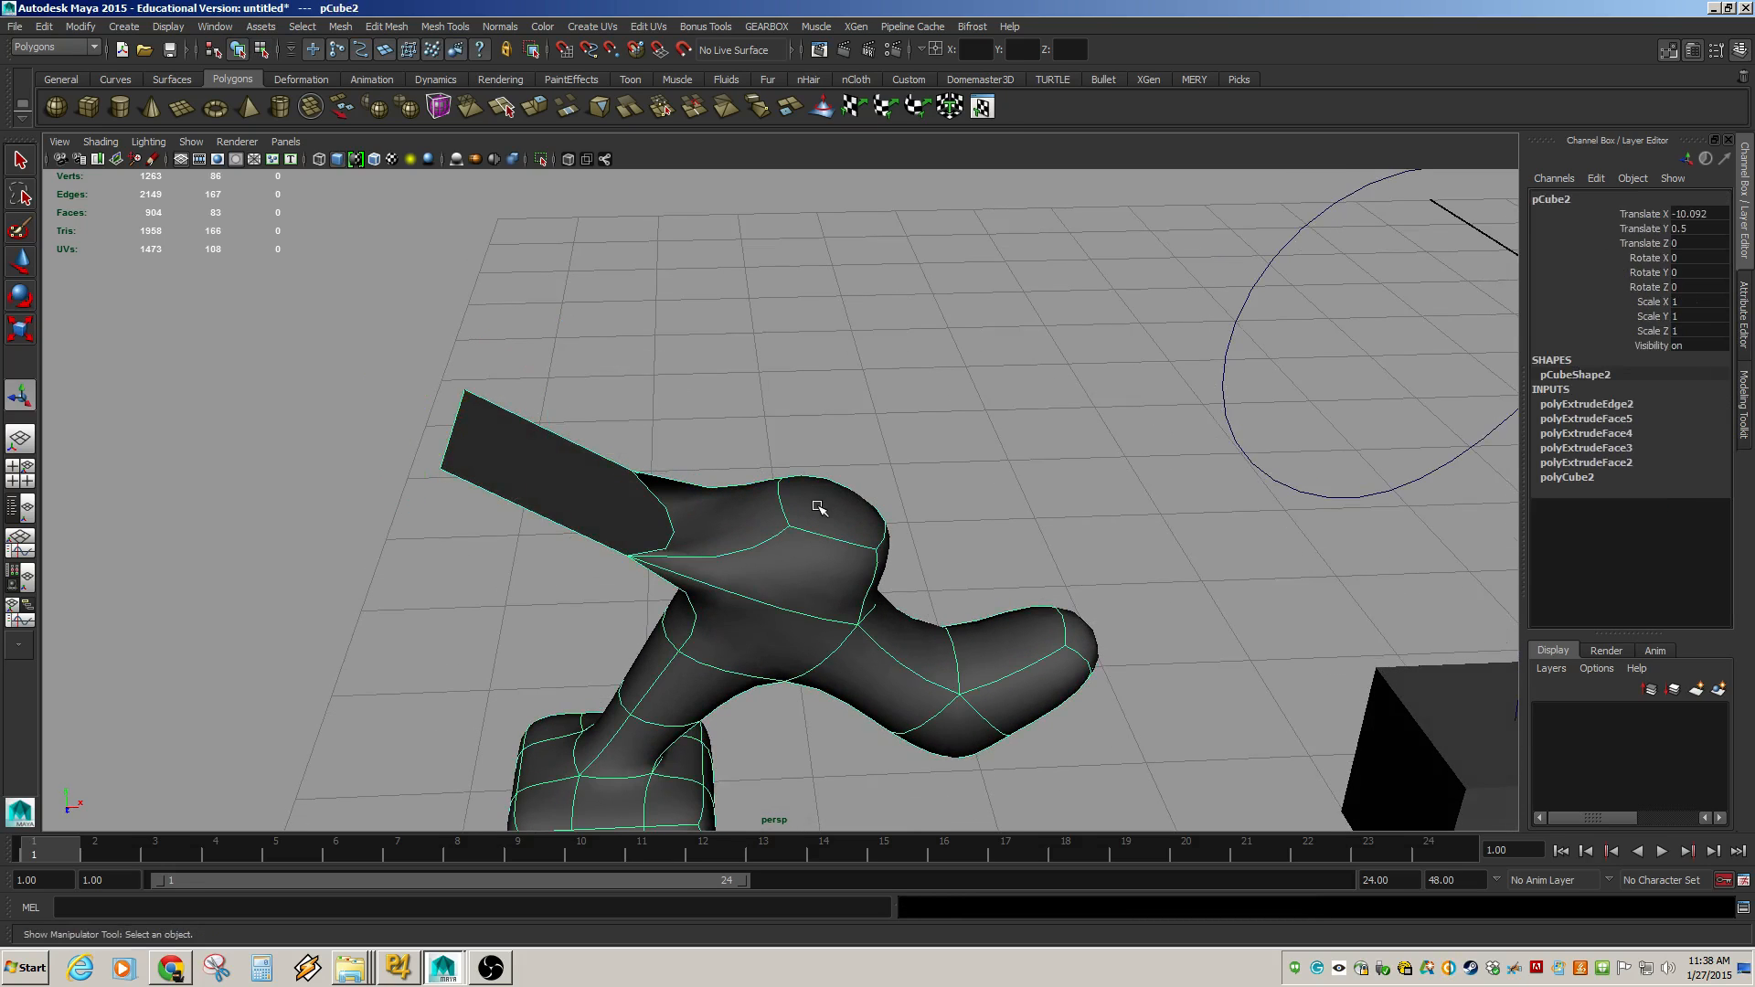
left_click_drag(838, 508, 908, 412, "alt")
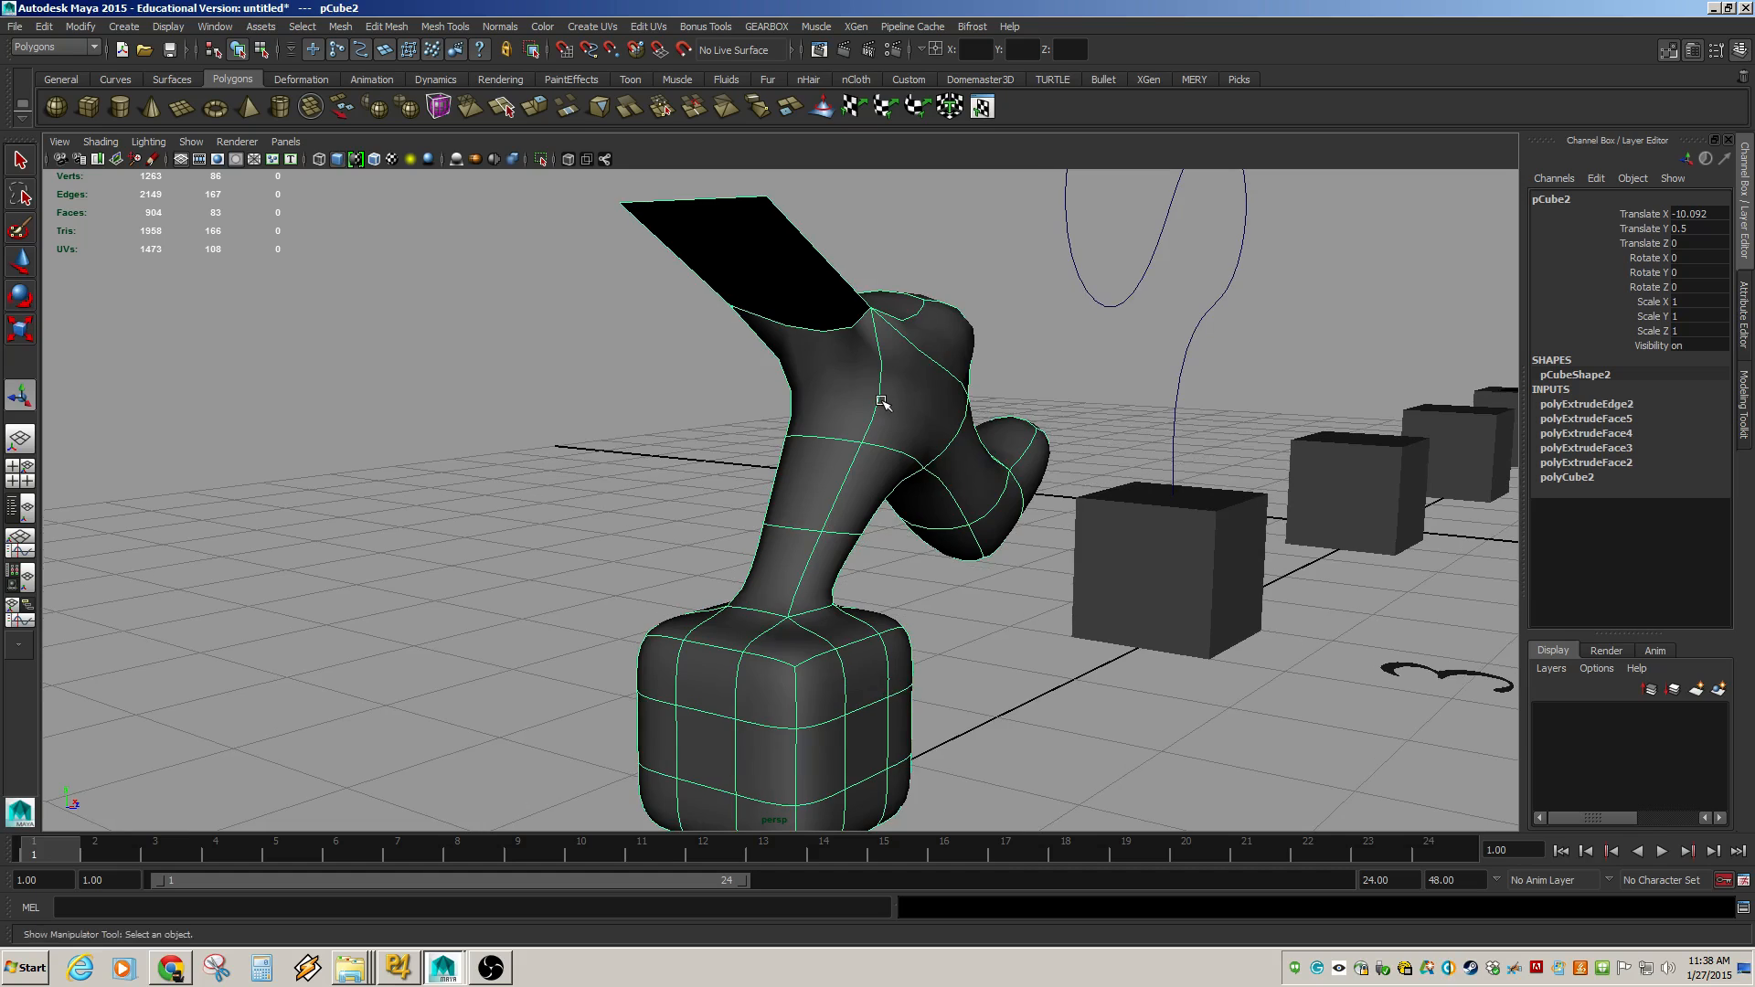
Turn off smooth mesh preview and select two adjacent side faces on the base cube.
key("1")
left_click_drag(828, 532, 766, 545, "alt")
right_click_drag(726, 515, 731, 550)
left_click(727, 496)
left_click(819, 506, "shift")
left_click(836, 613, "shift")
left_click(725, 608, "shift")
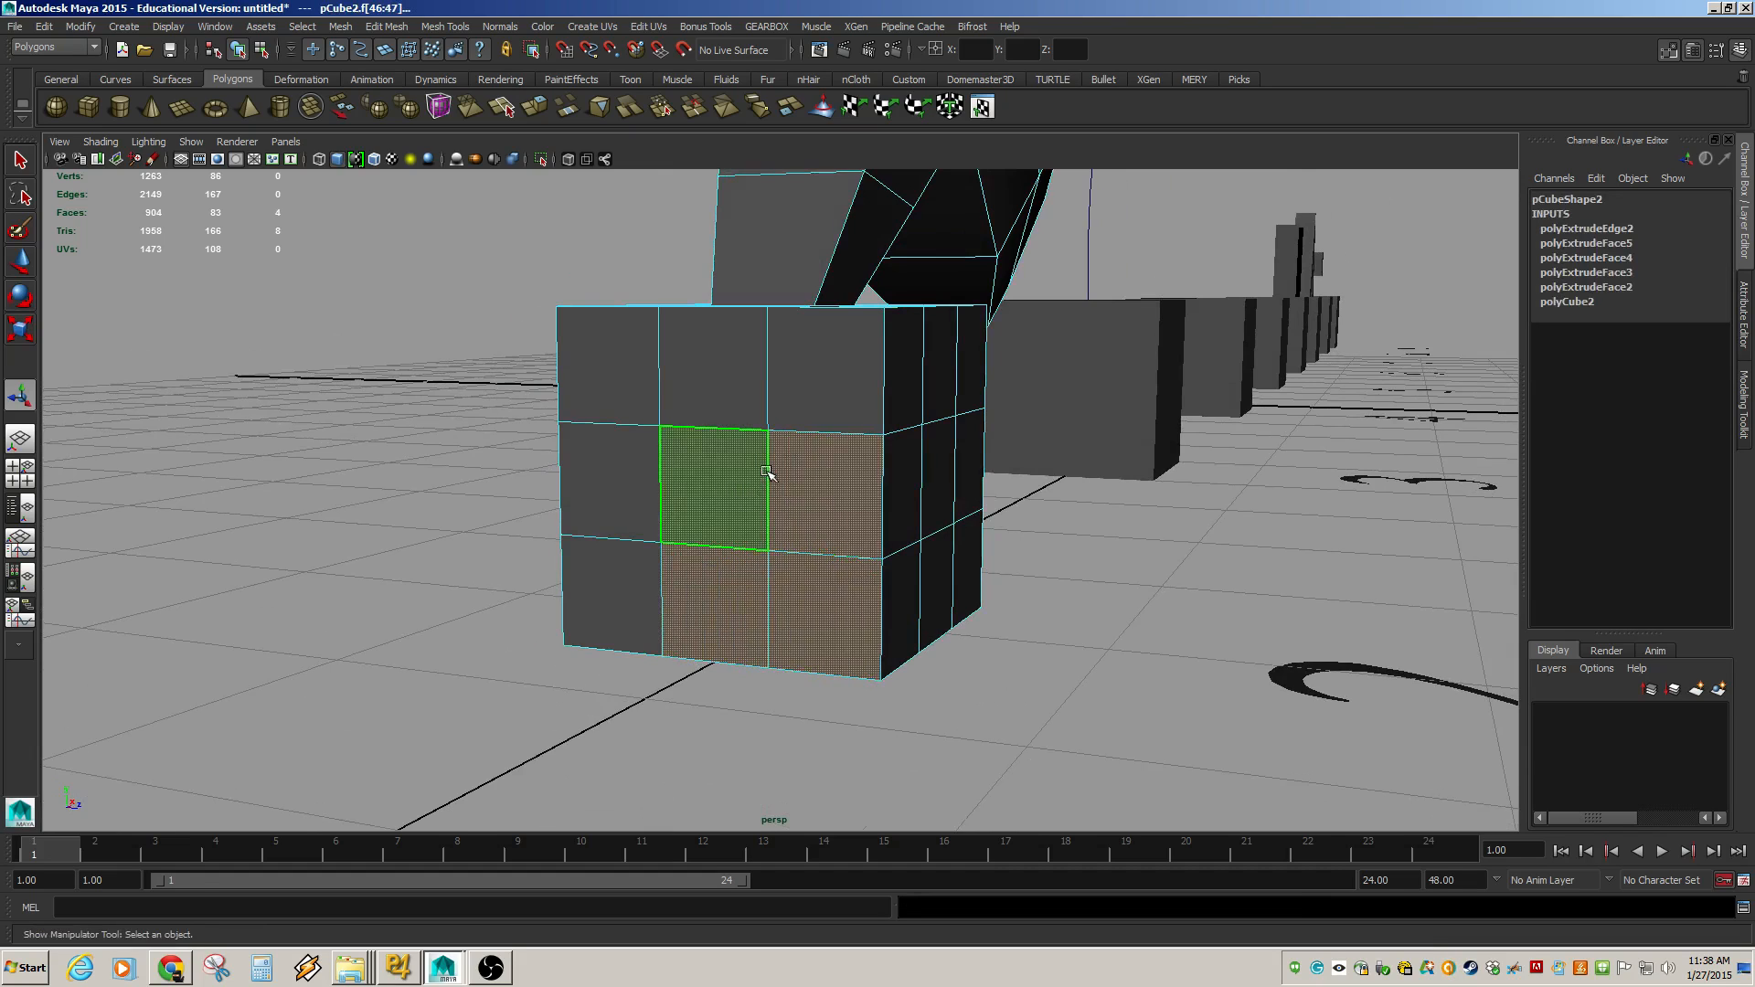
left_click_drag(764, 476, 627, 365, "alt")
Try extruding the two selected faces and moving the new faces outward, then undo these changes.
left_click(340, 27)
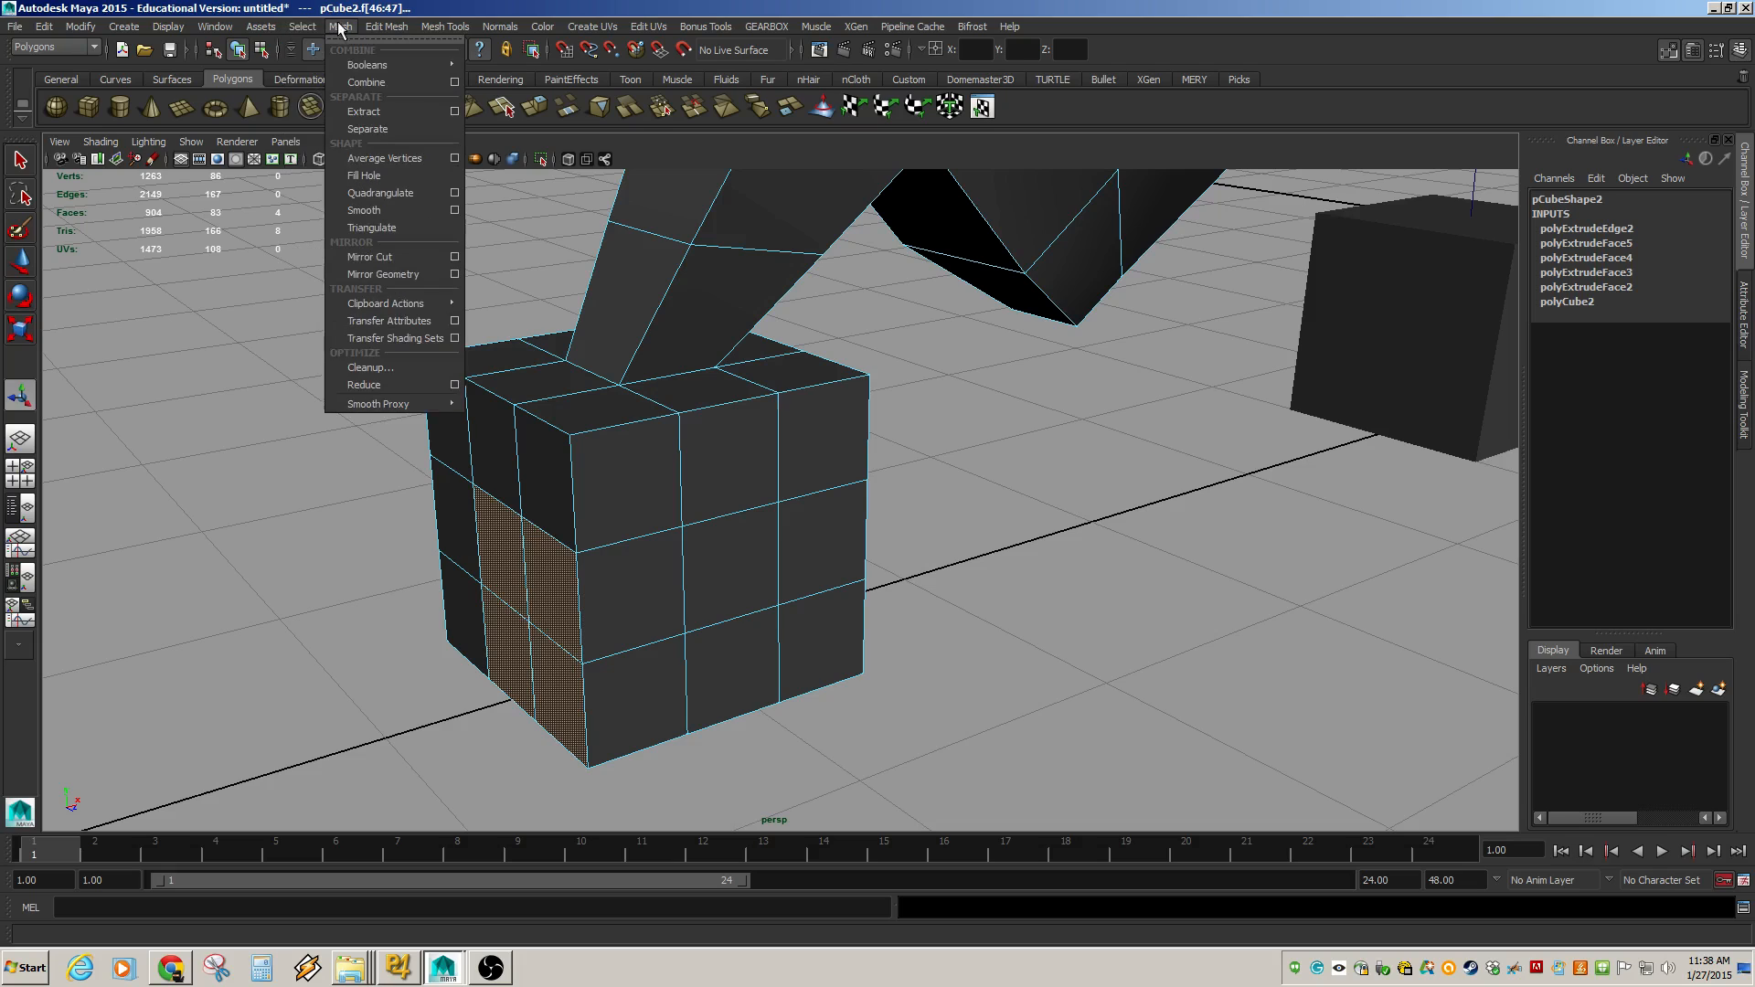
mouse_move(377, 27)
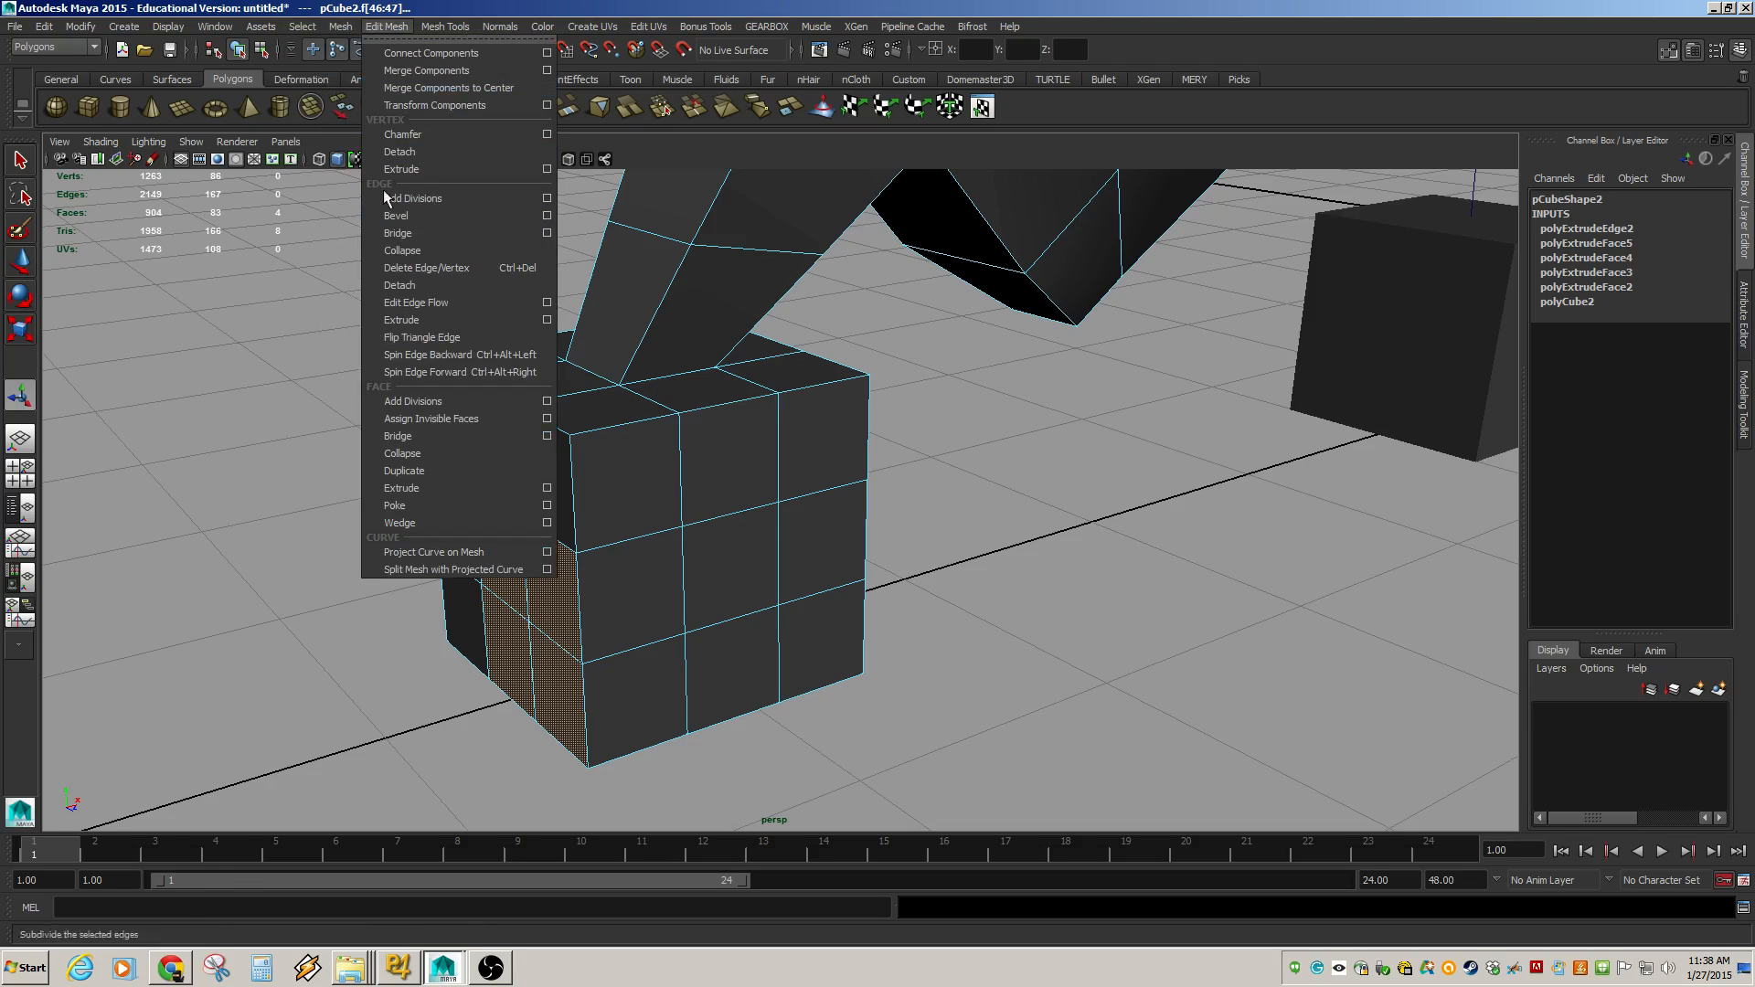
left_click(450, 487)
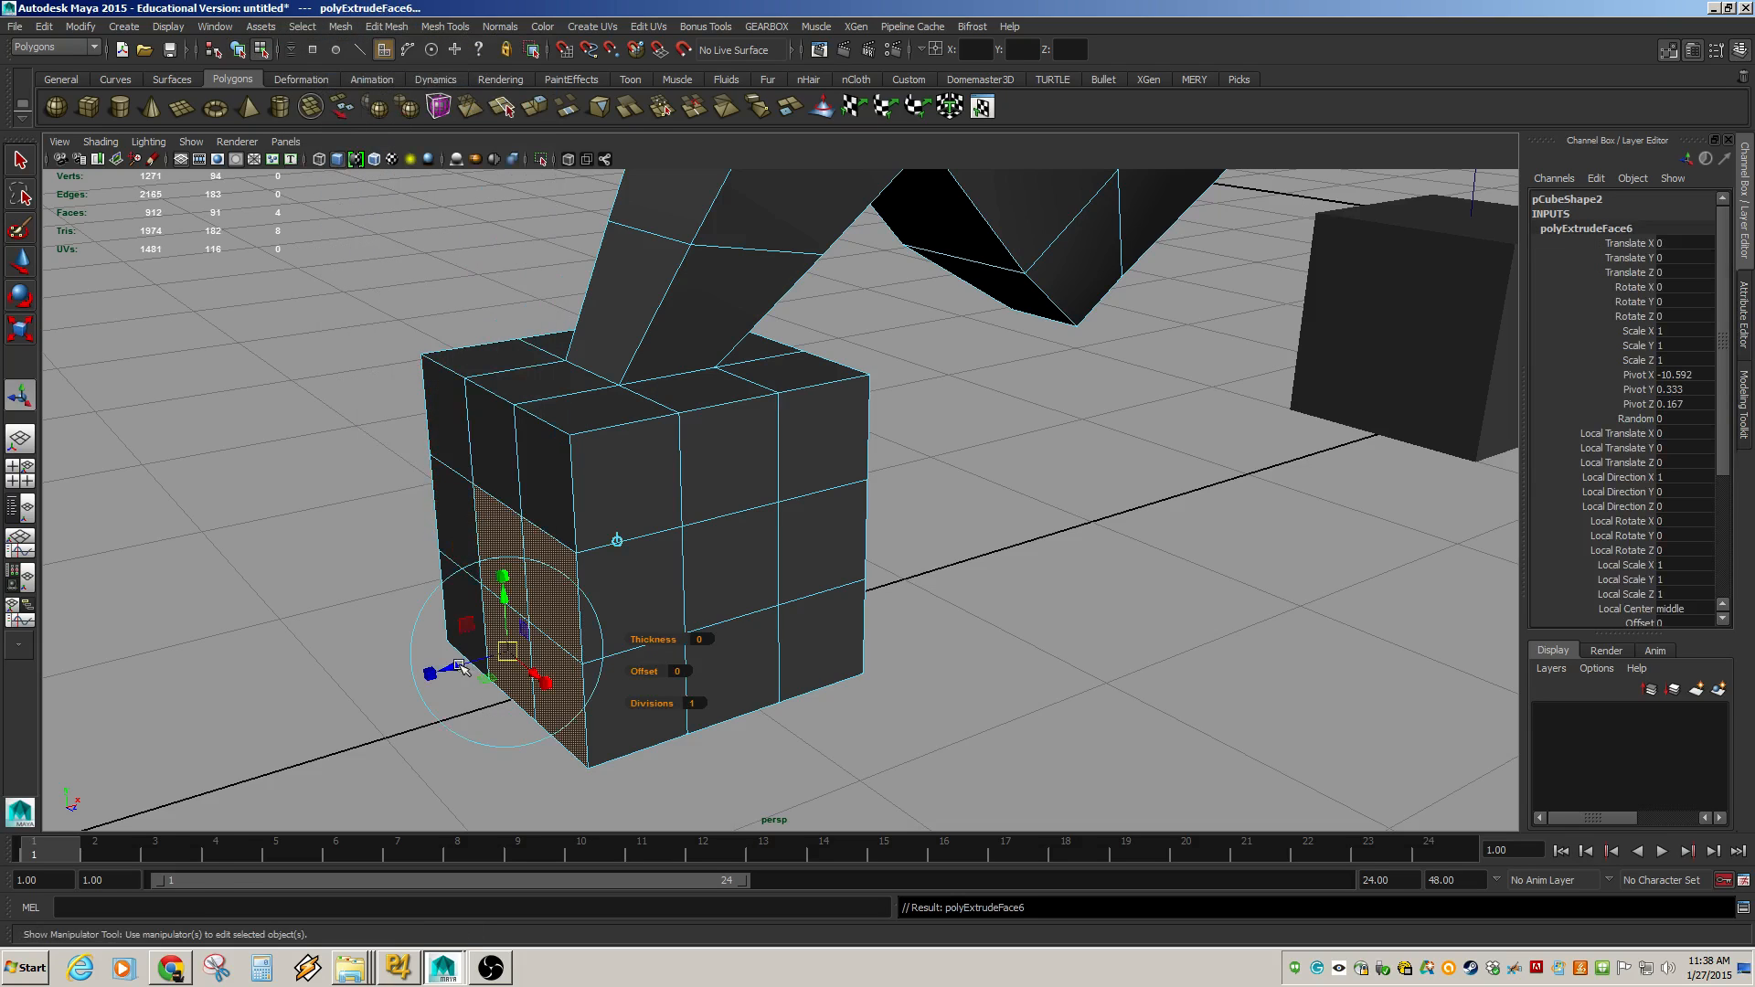
left_click_drag(462, 668, 415, 550)
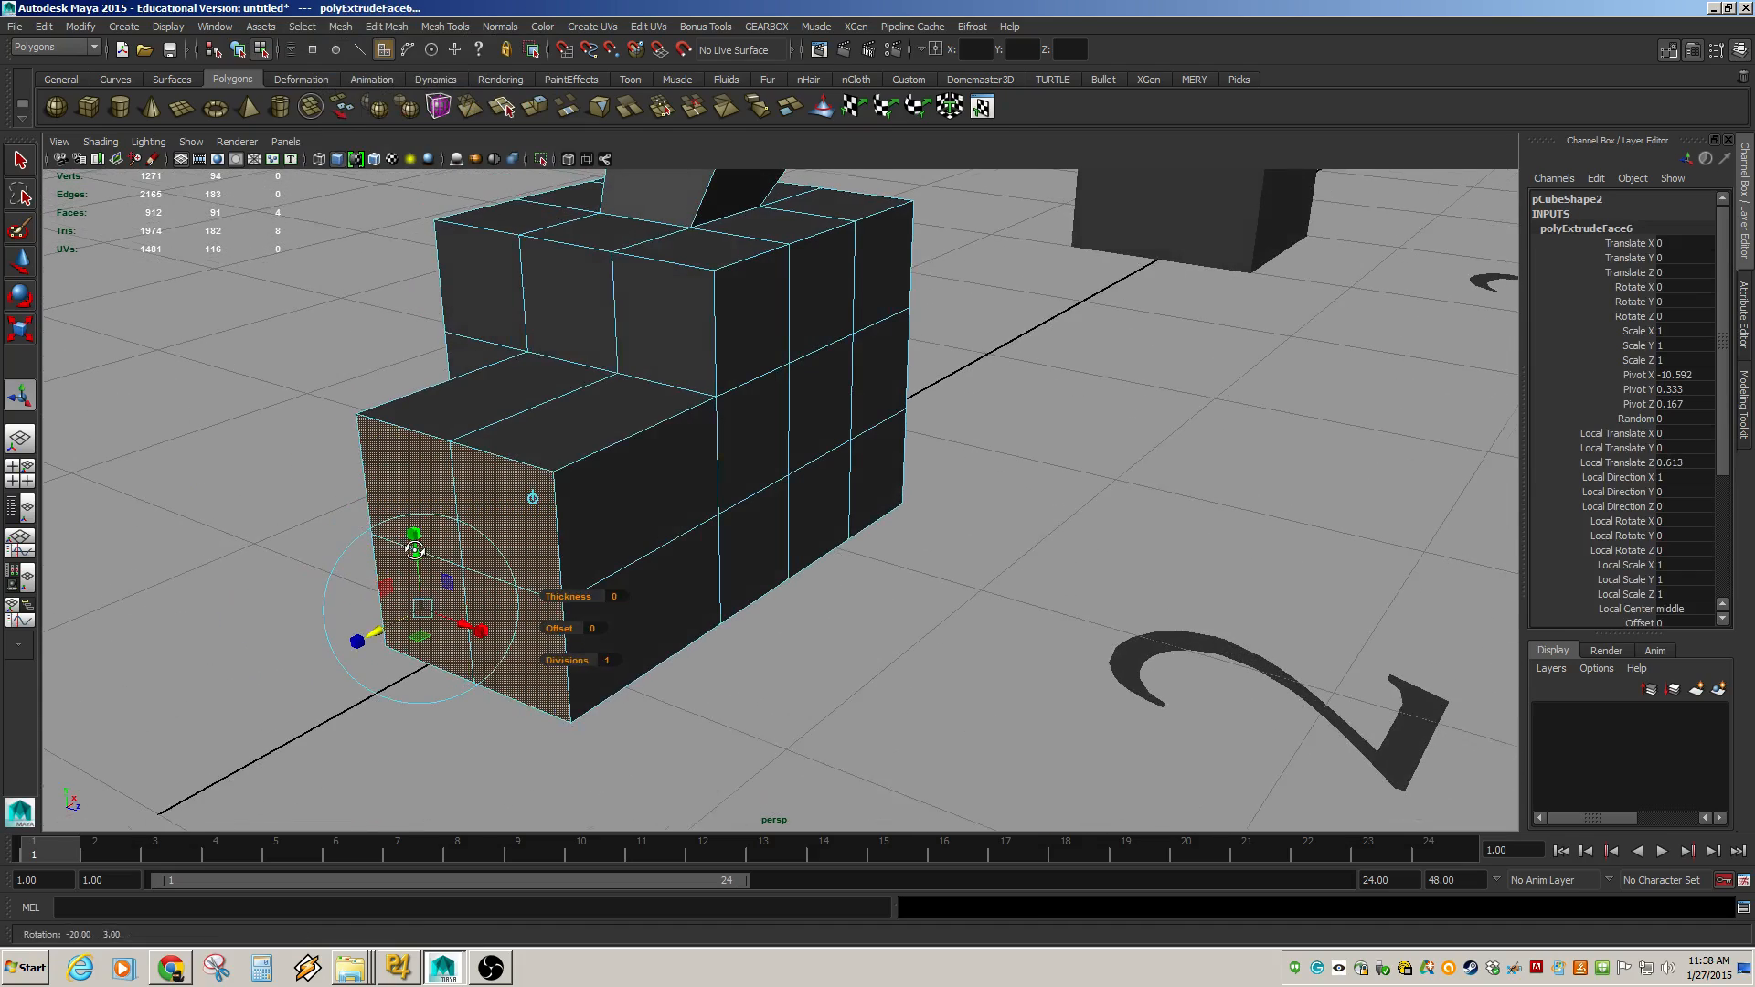
left_click(410, 520)
key("w")
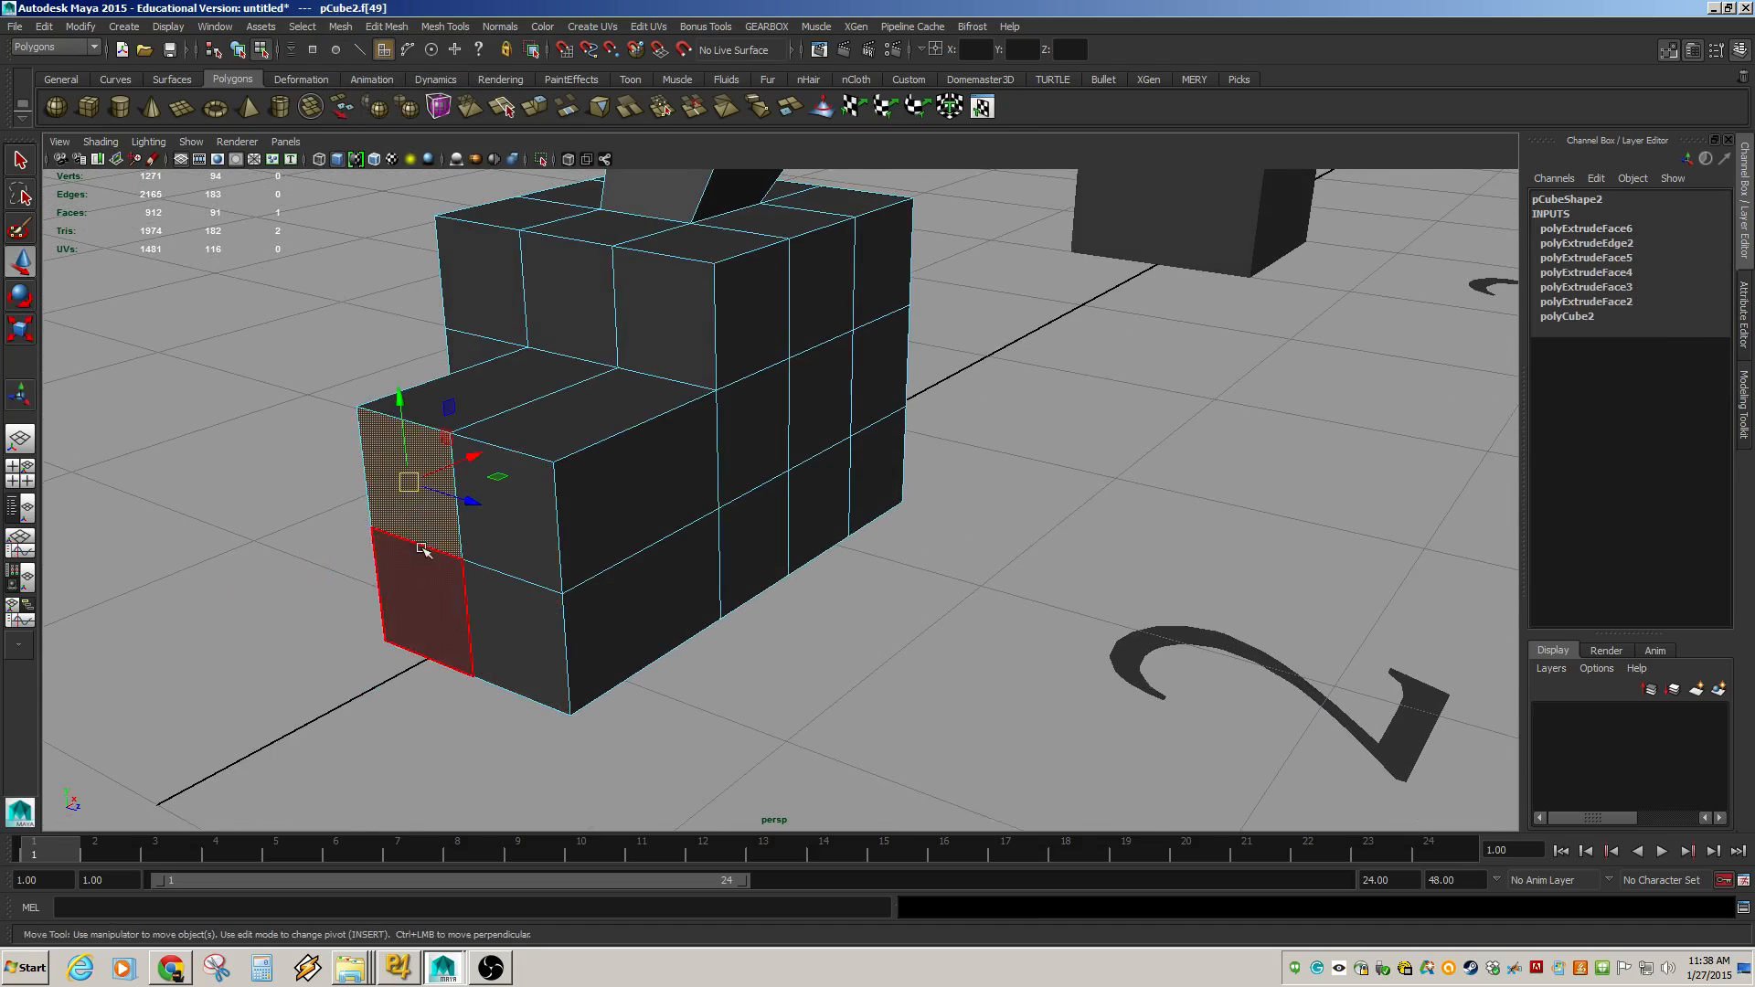
left_click_drag(422, 457, 358, 403)
left_click(510, 660)
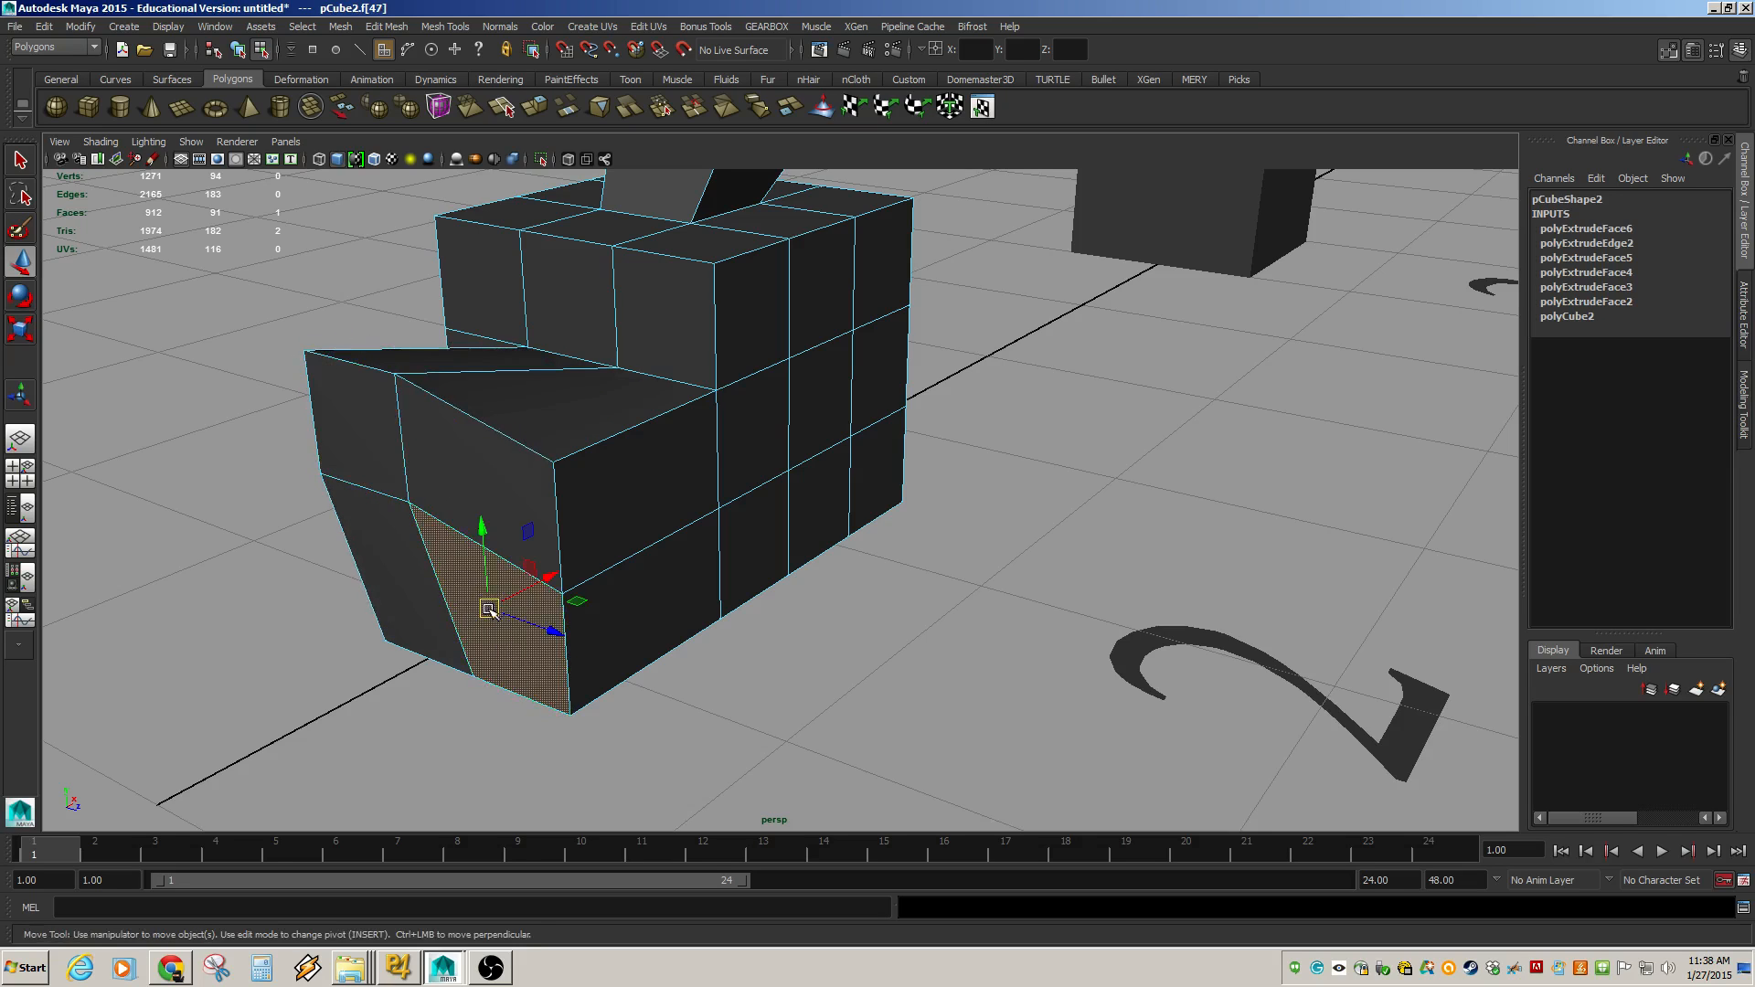
left_click_drag(490, 609, 555, 693)
key("ctrl+z")
key("ctrl+z")
key("ctrl+z")
key("ctrl+z")
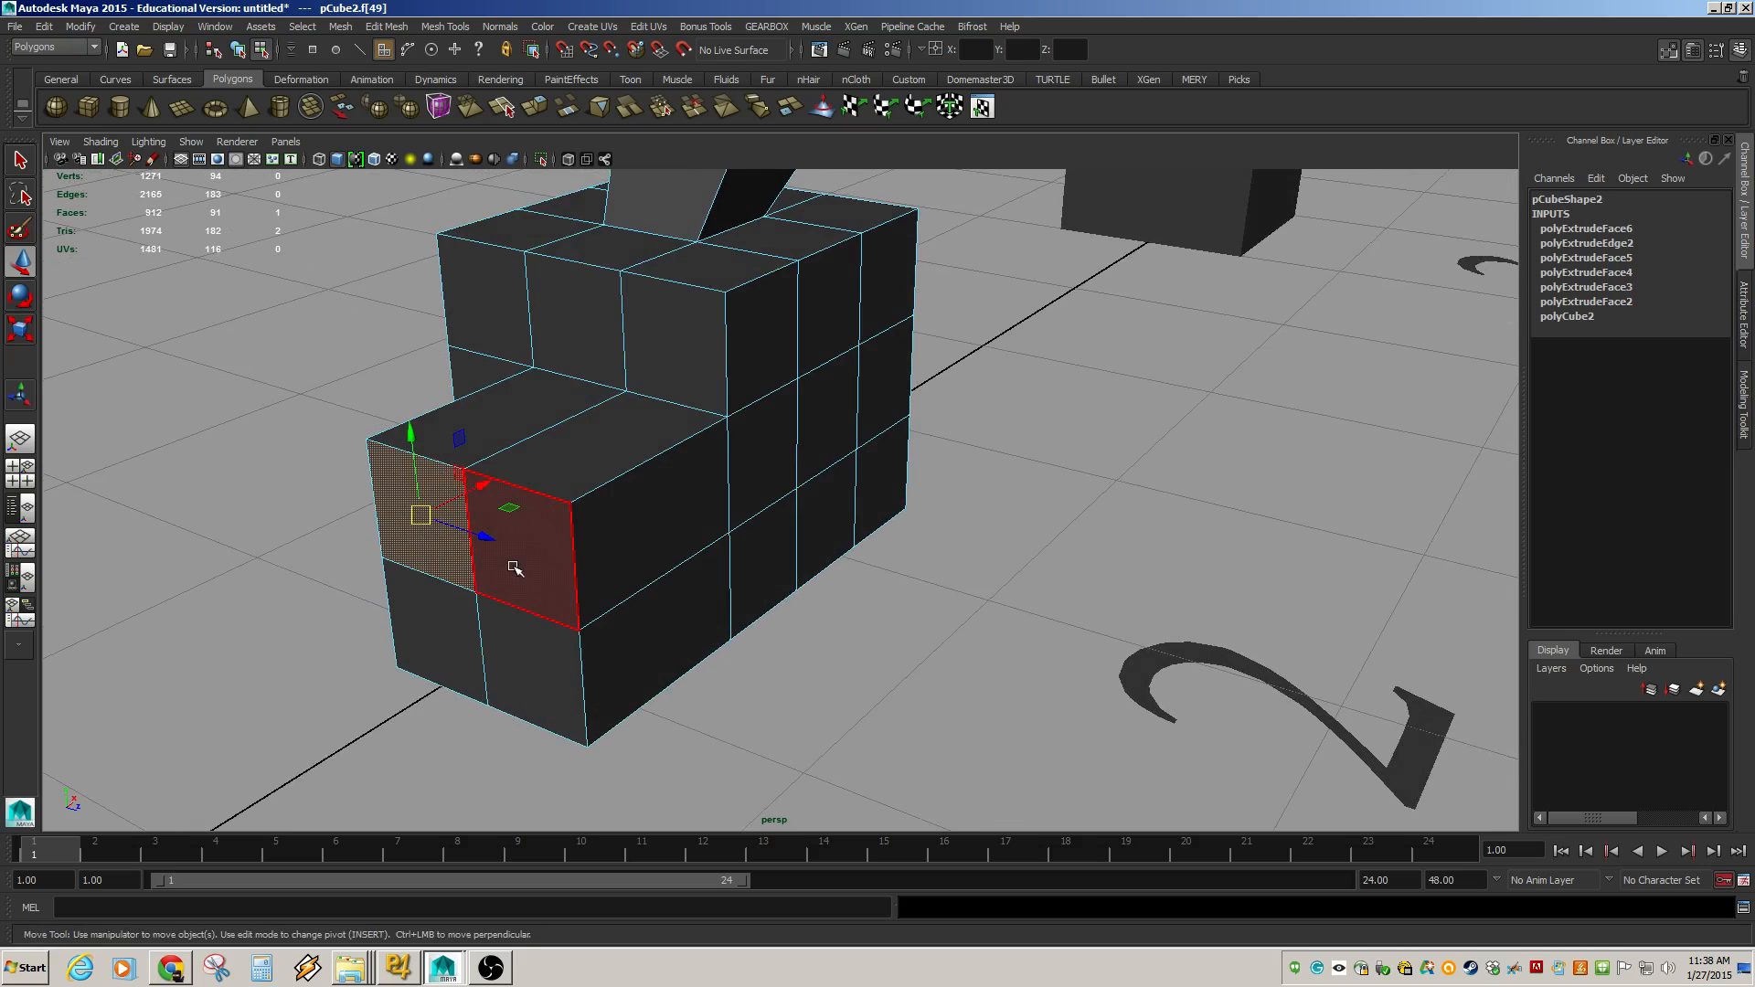
key("ctrl+z")
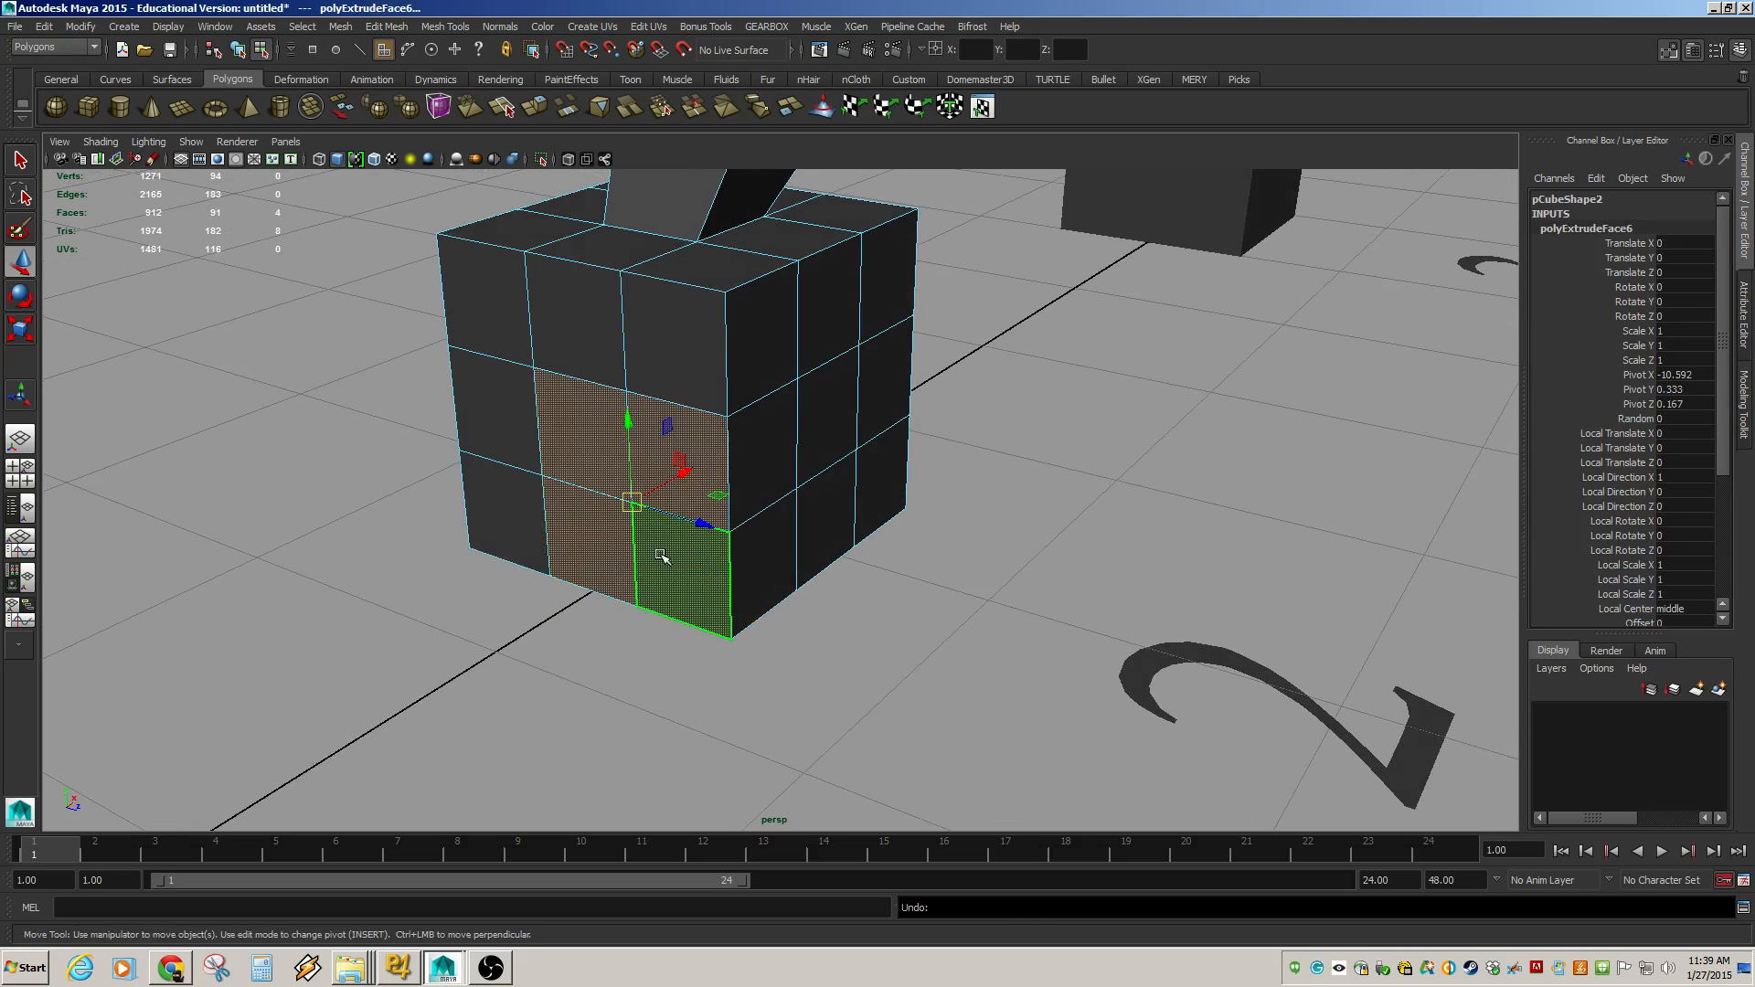
key("ctrl+z")
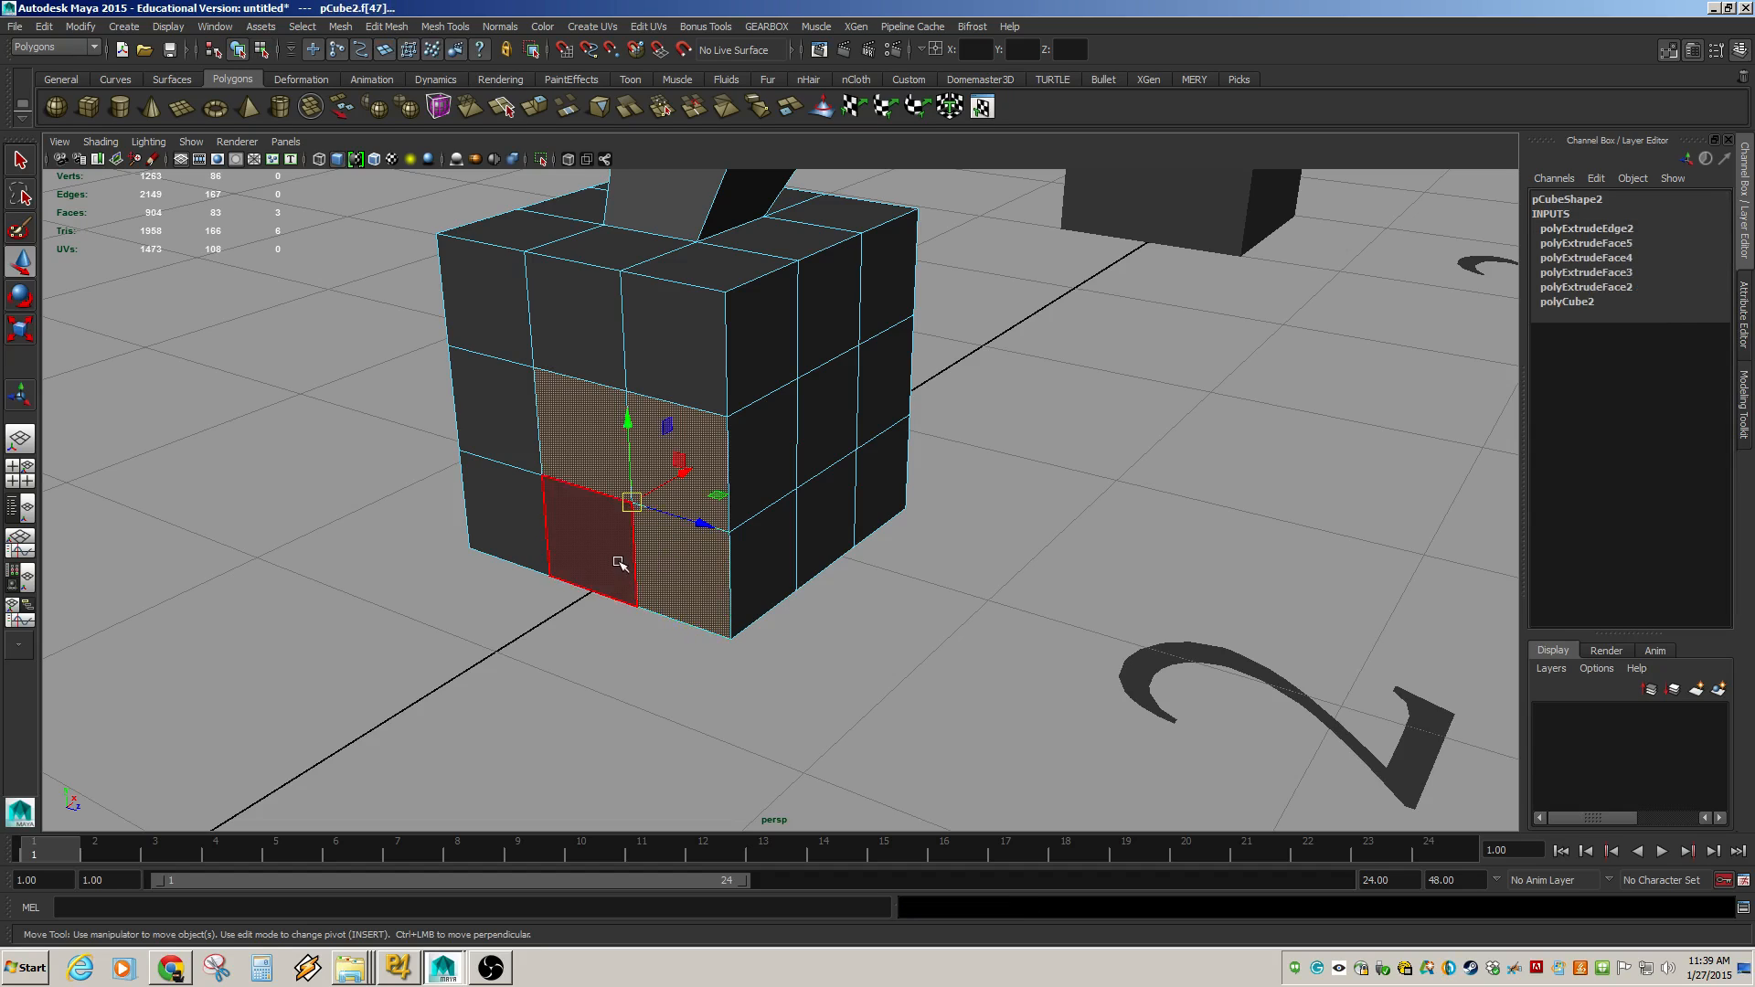
Extrude the two faces again, pull them out about 0.56, and turn off Keep Faces Together.
left_click(407, 34)
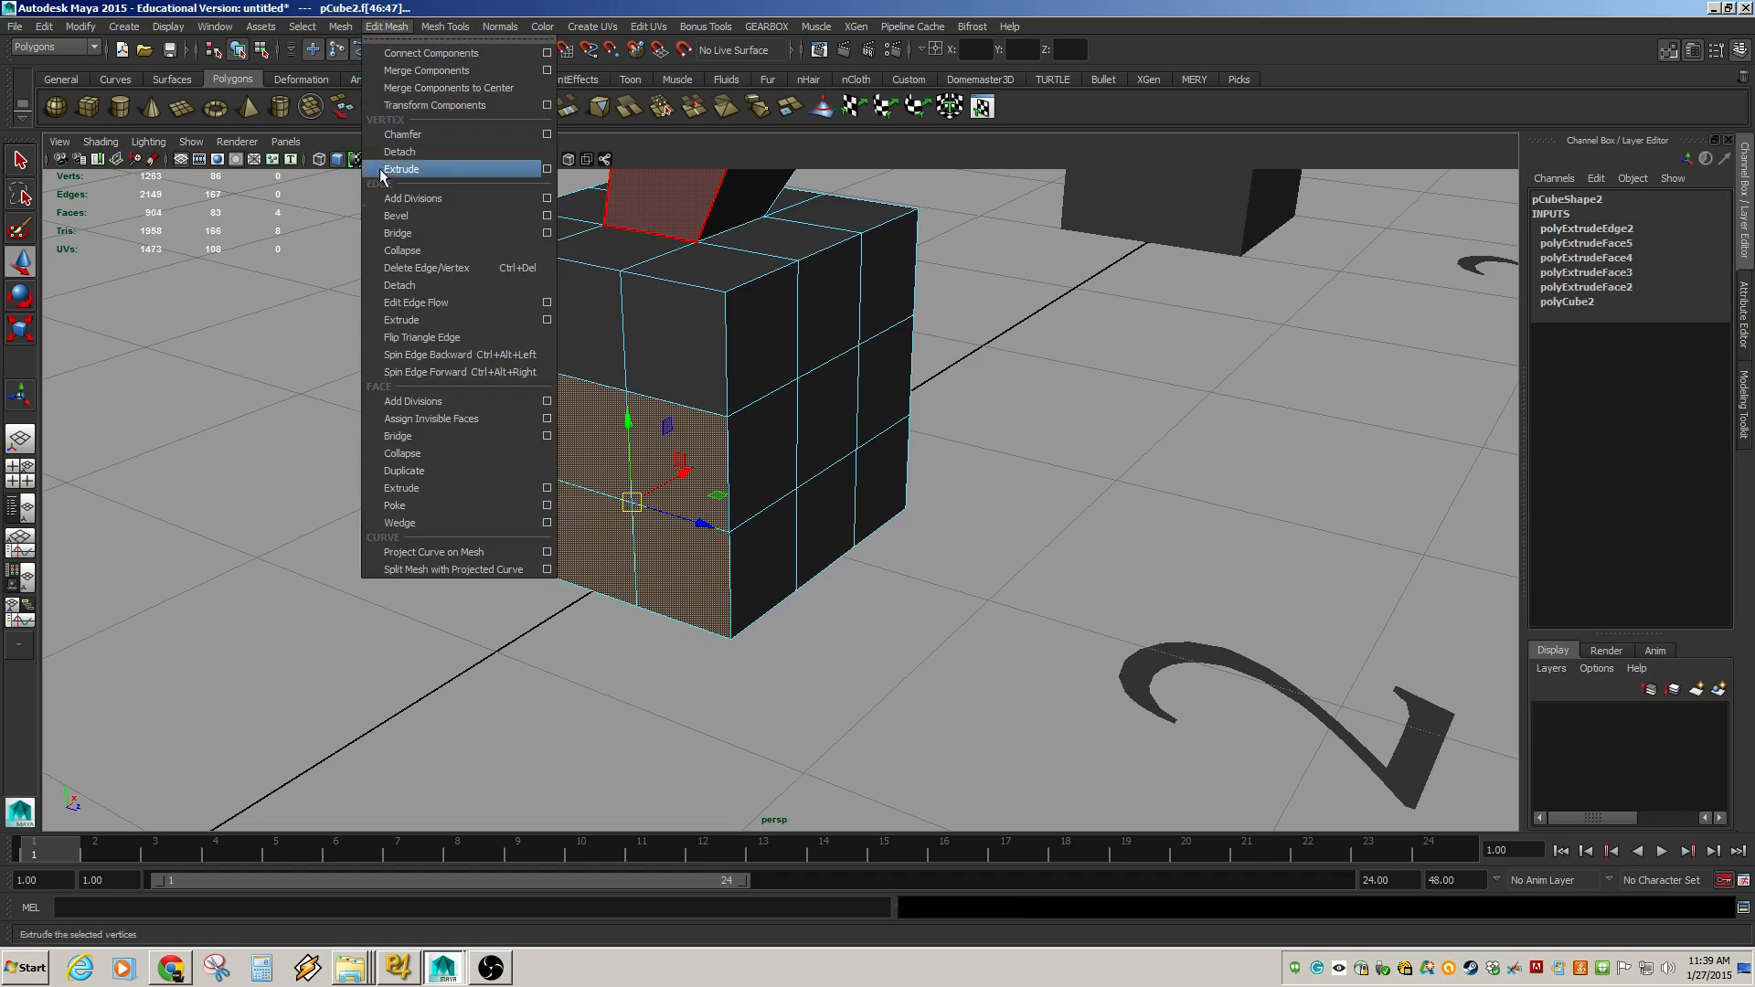
left_click(402, 493)
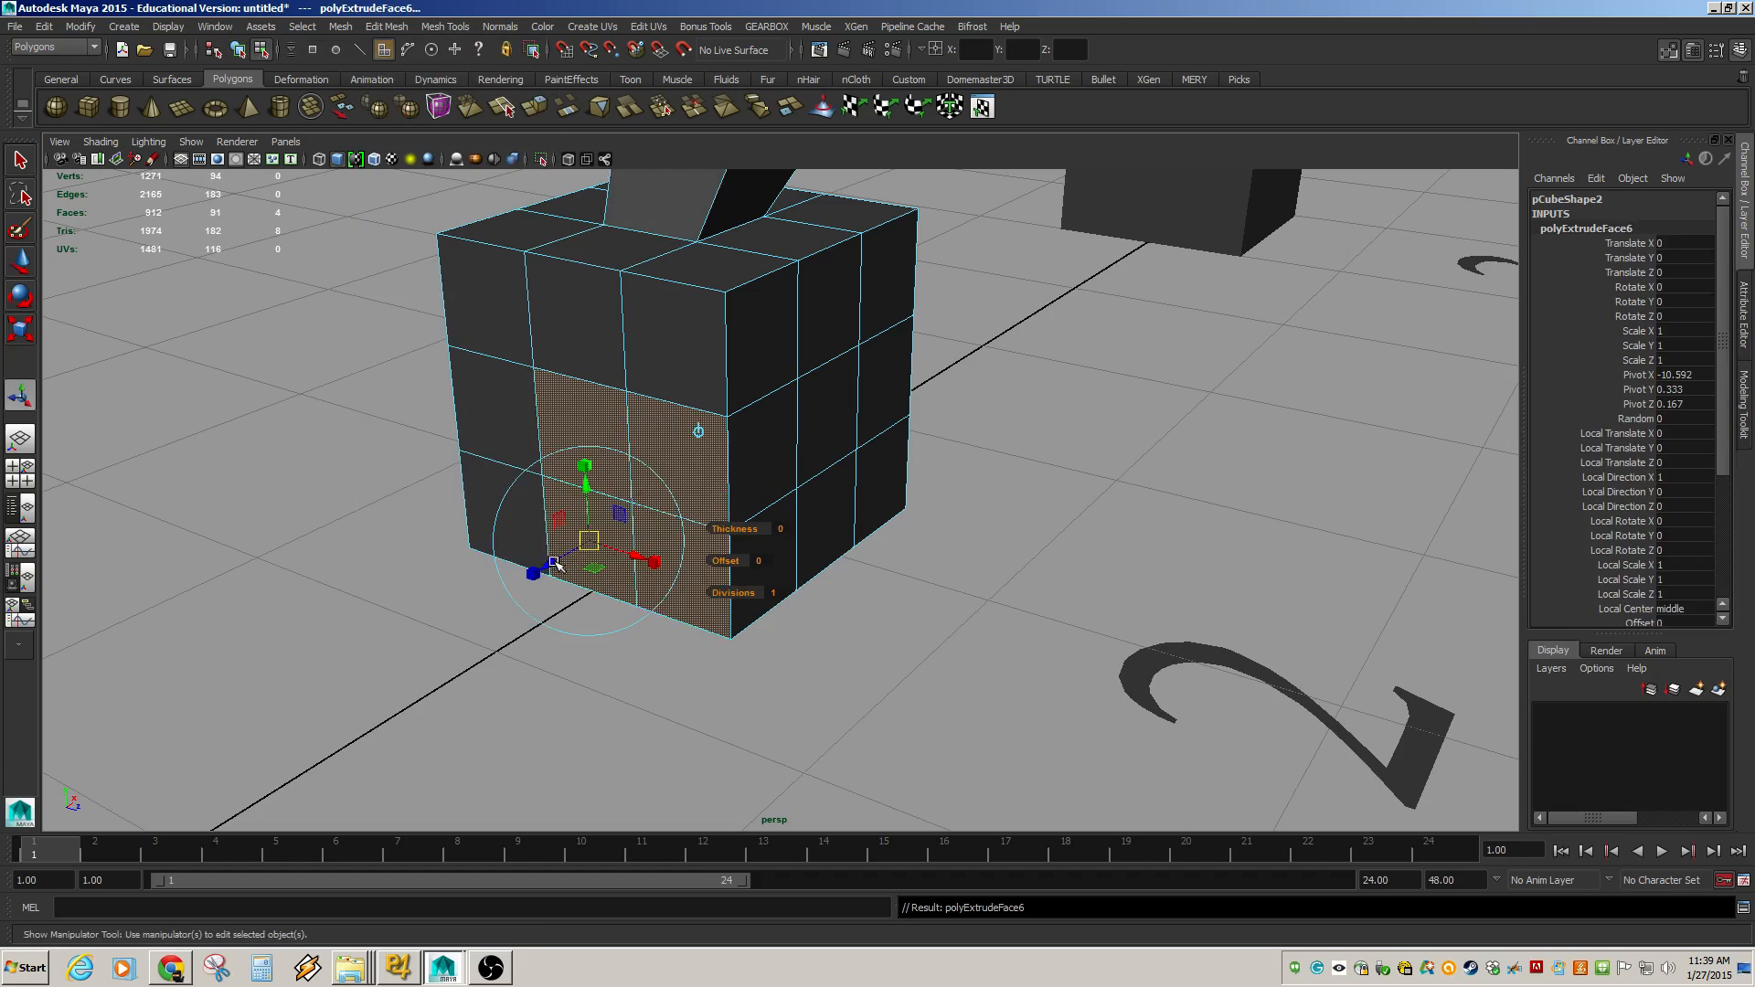
left_click_drag(555, 565, 386, 658)
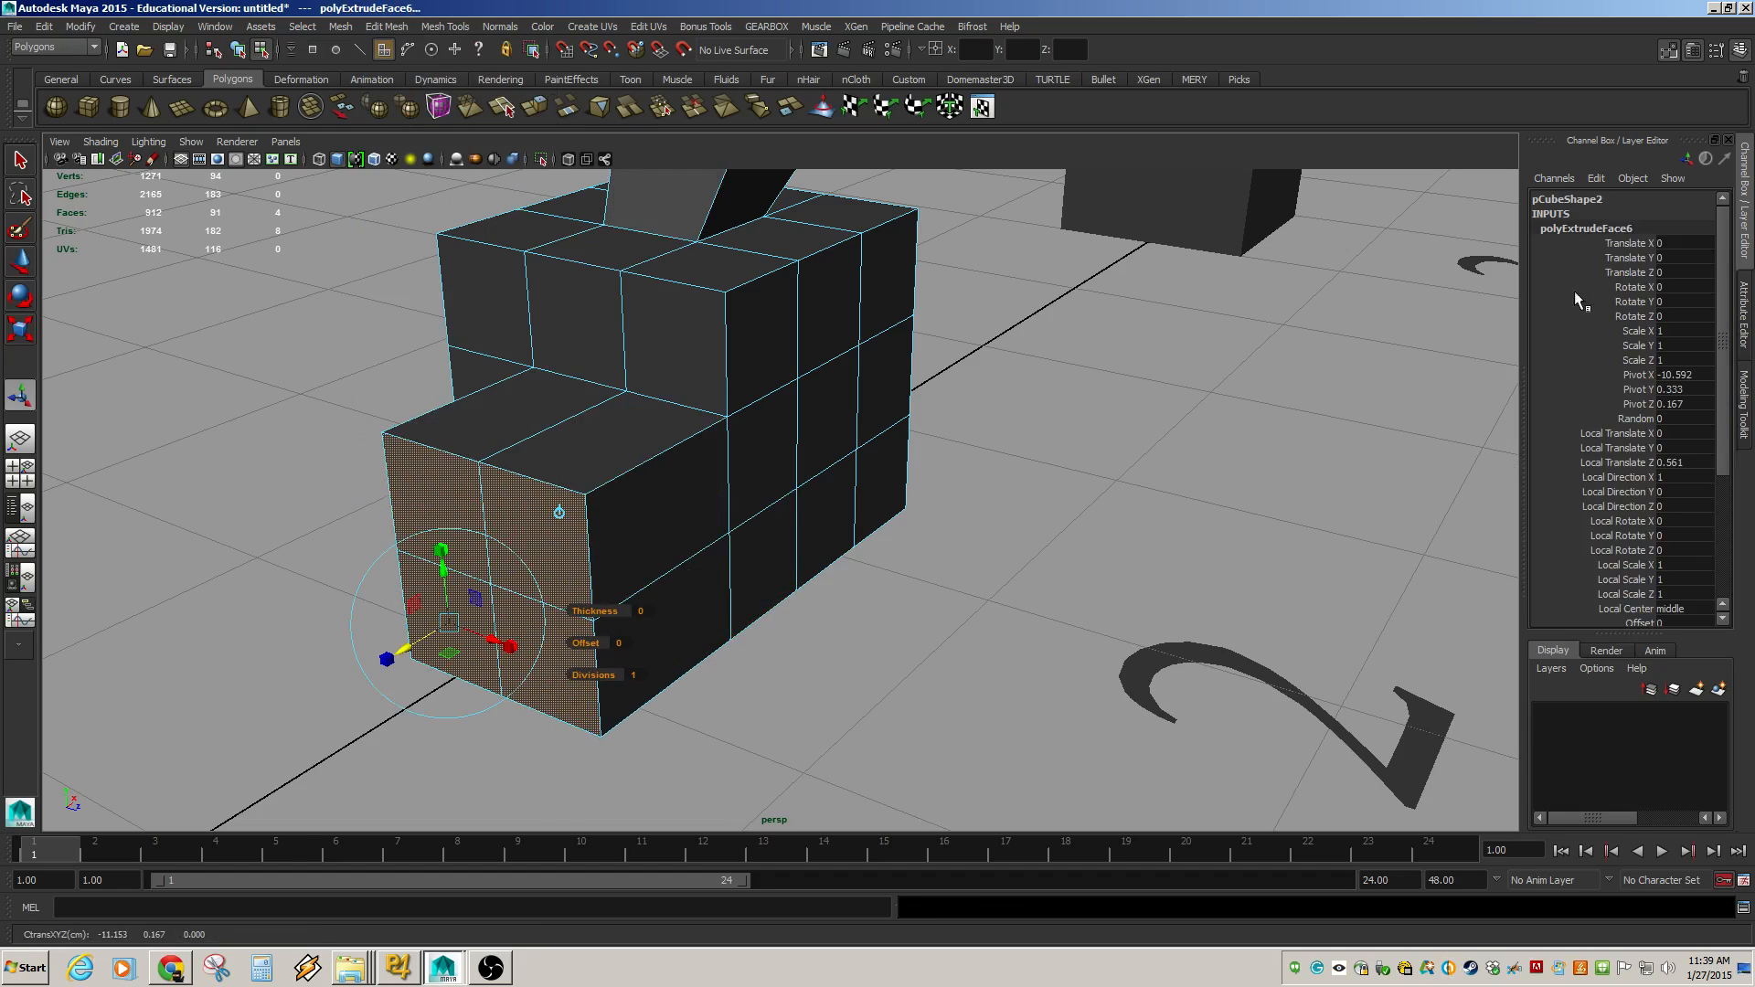
scroll(1695, 311, "down", 5)
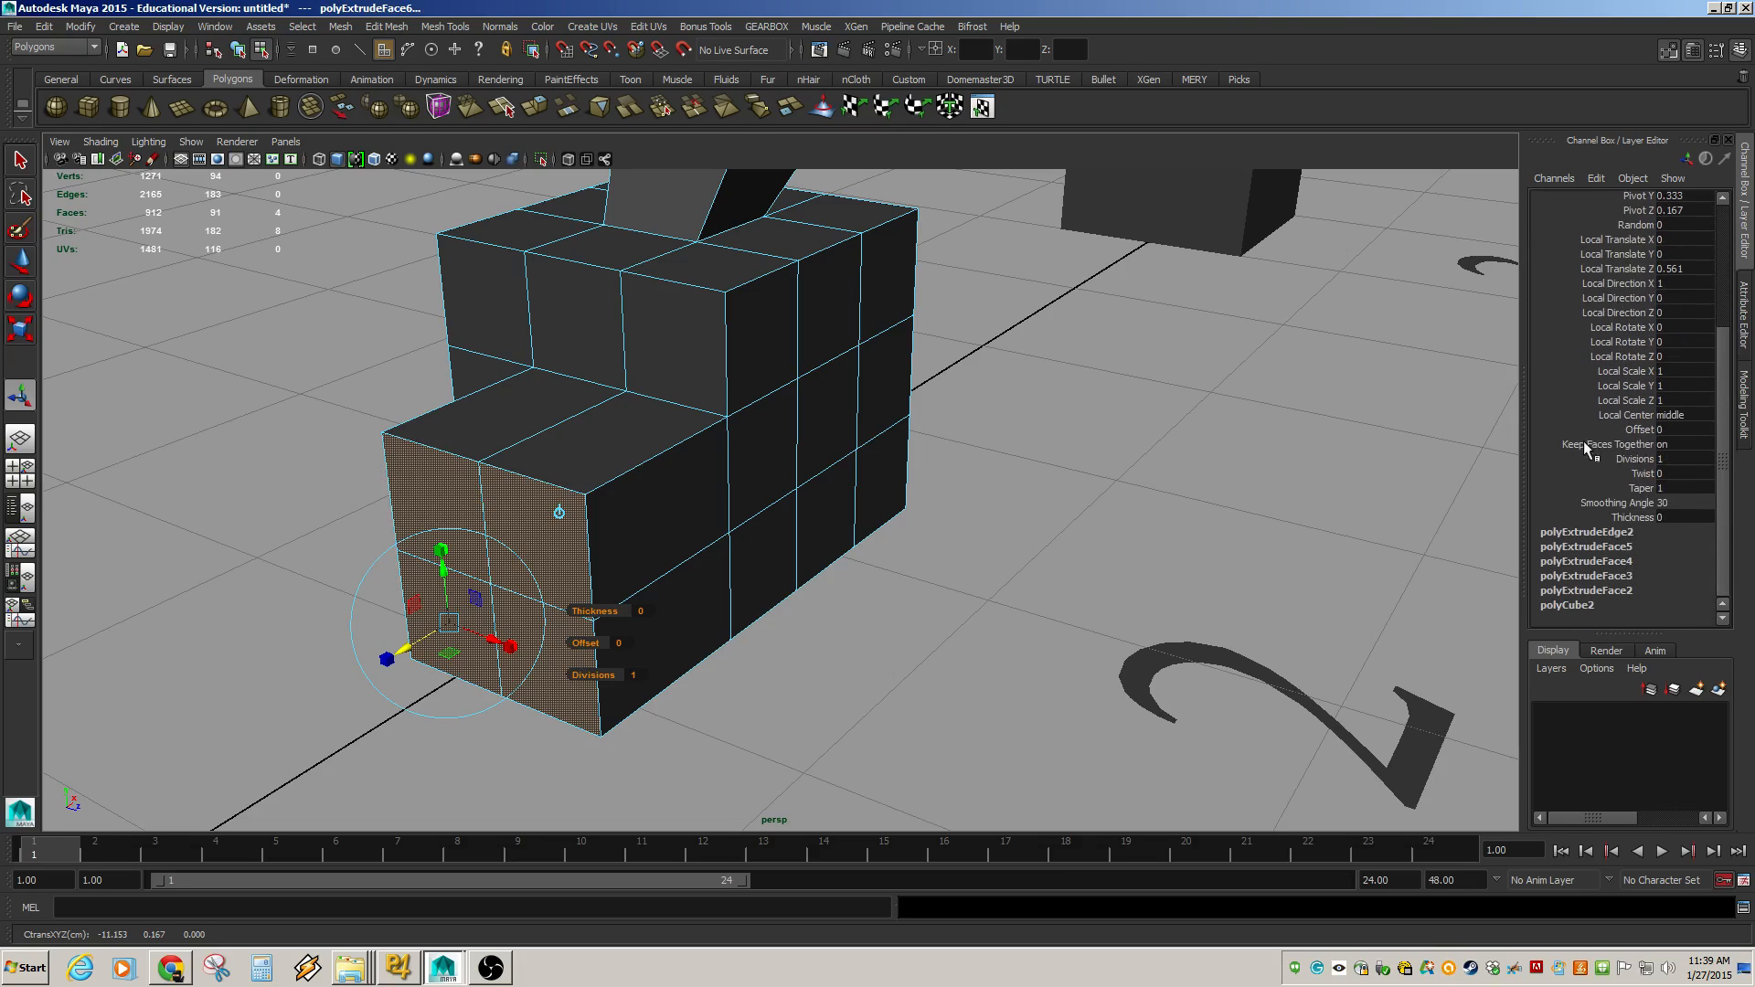
left_click(1696, 444)
left_click(904, 595)
Select one lower extruded face and move it outward and downward.
left_click(542, 675)
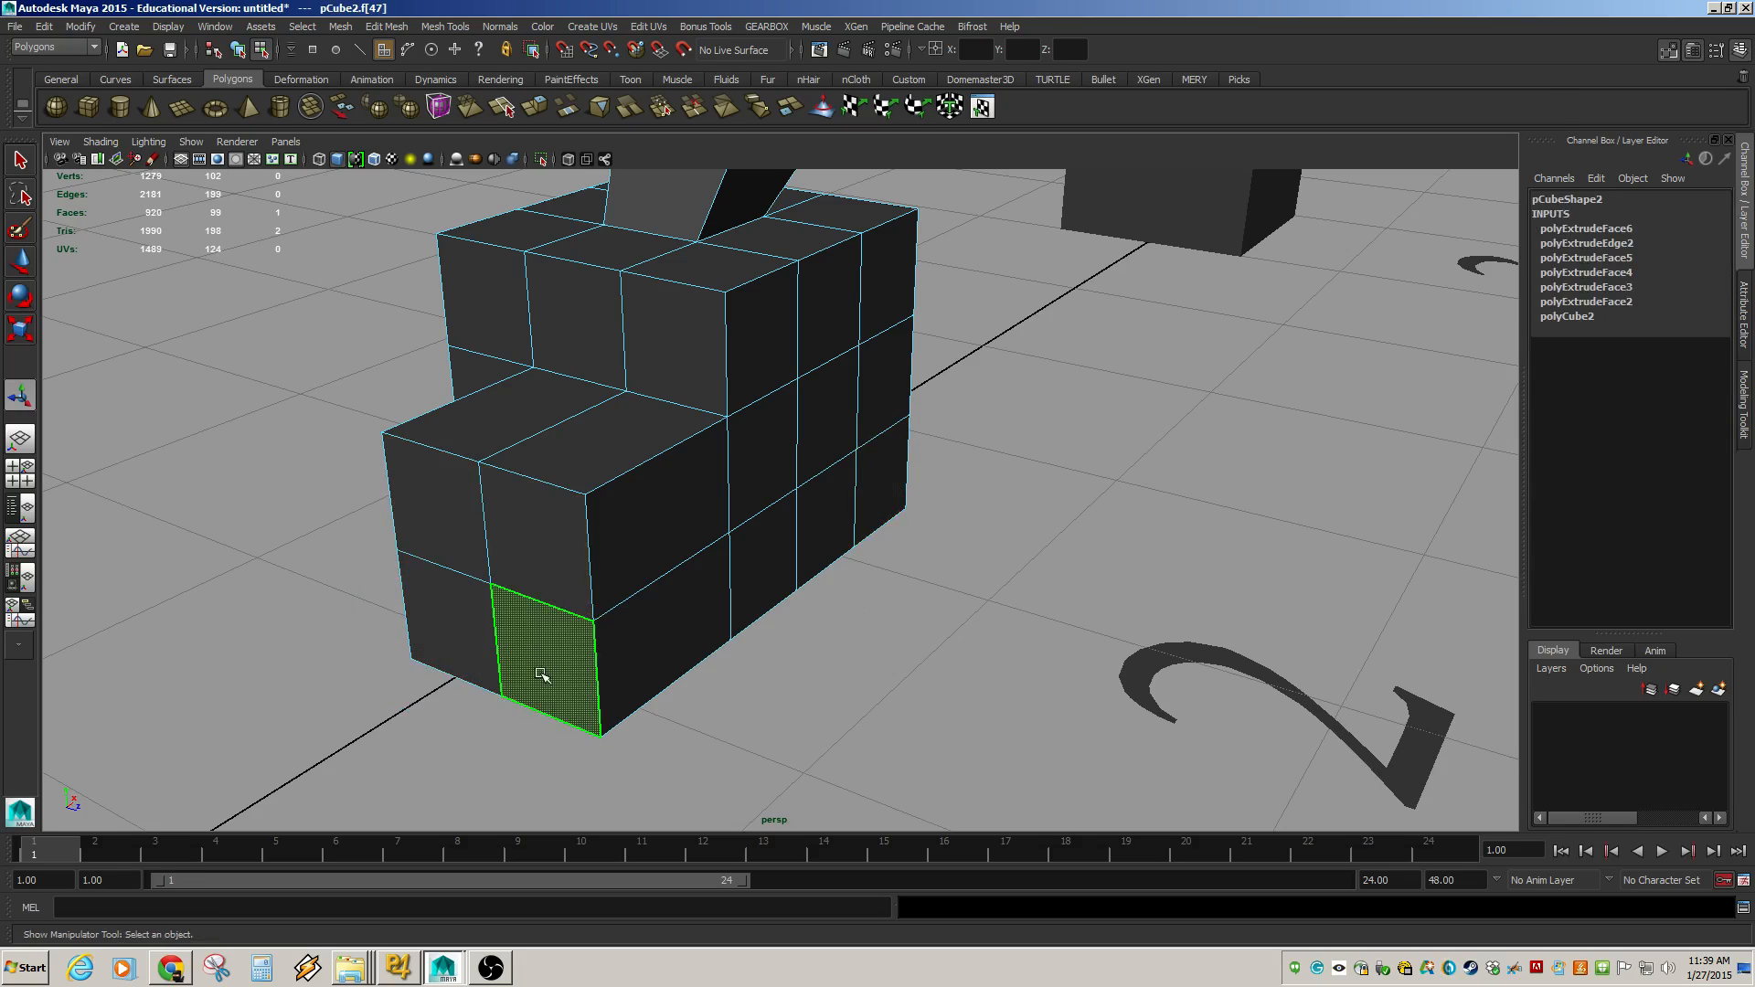
key("w")
left_click_drag(550, 674, 639, 723)
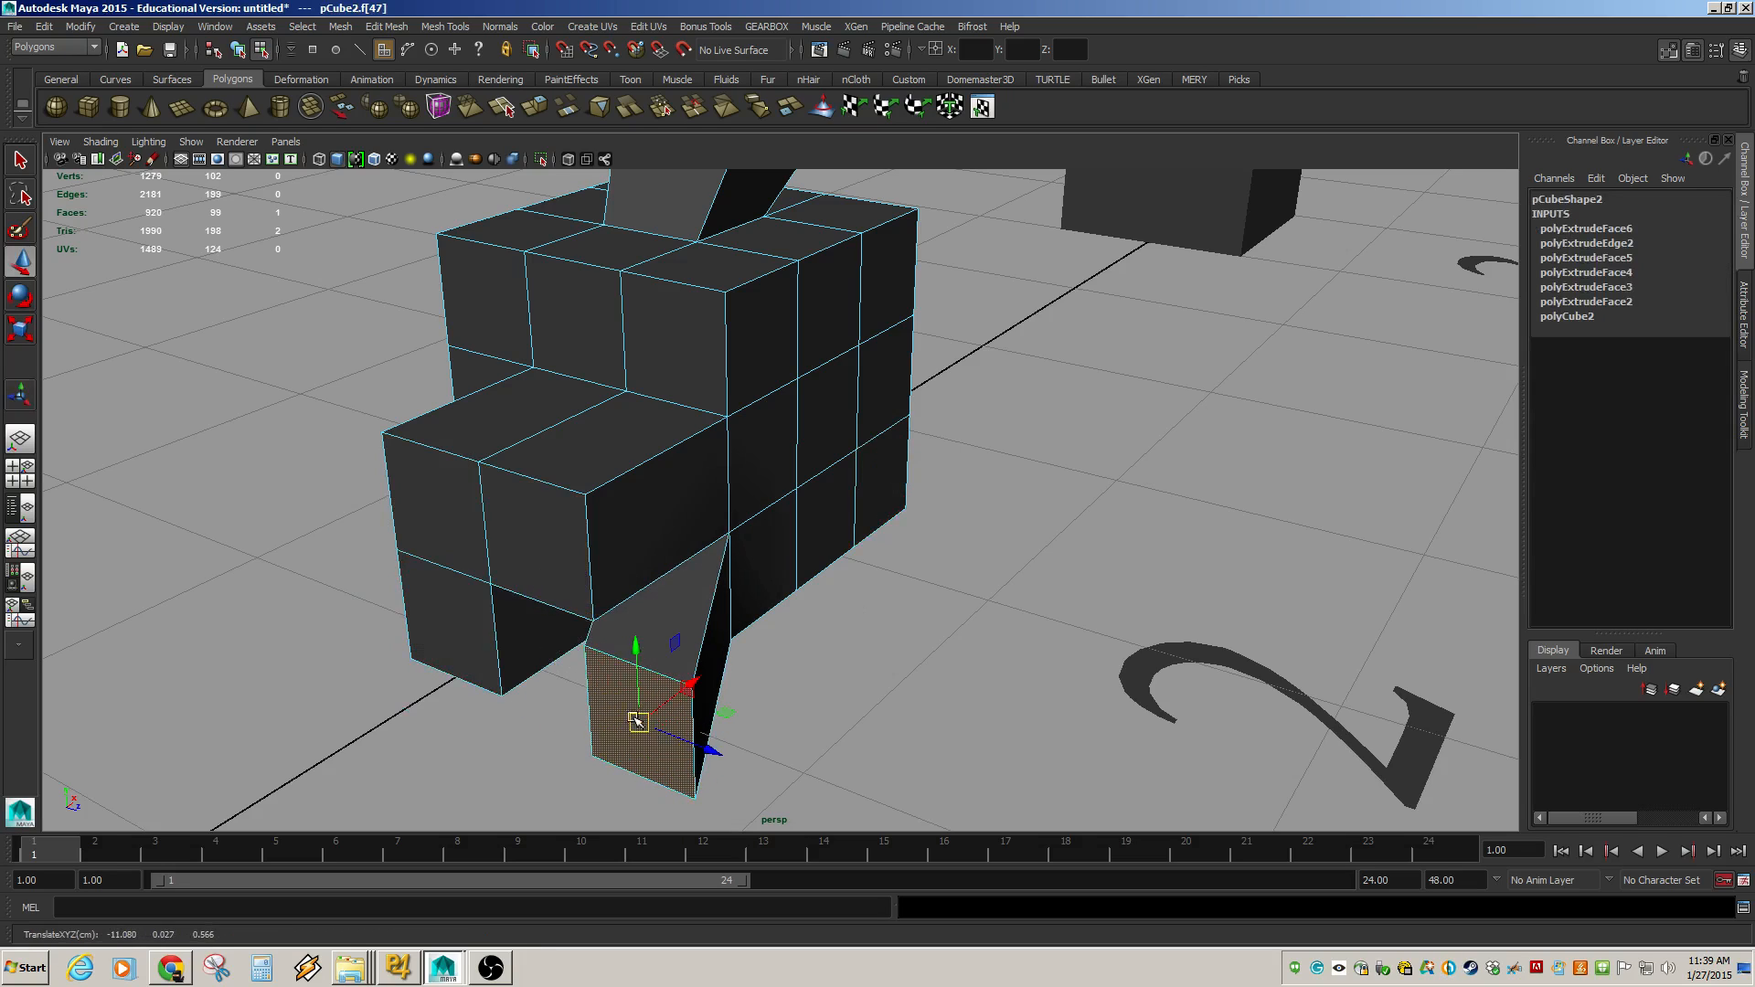
Select two more separated extruded faces and move each one outward into its own prong.
left_click(464, 512)
left_click_drag(437, 509, 374, 385)
left_click(530, 542)
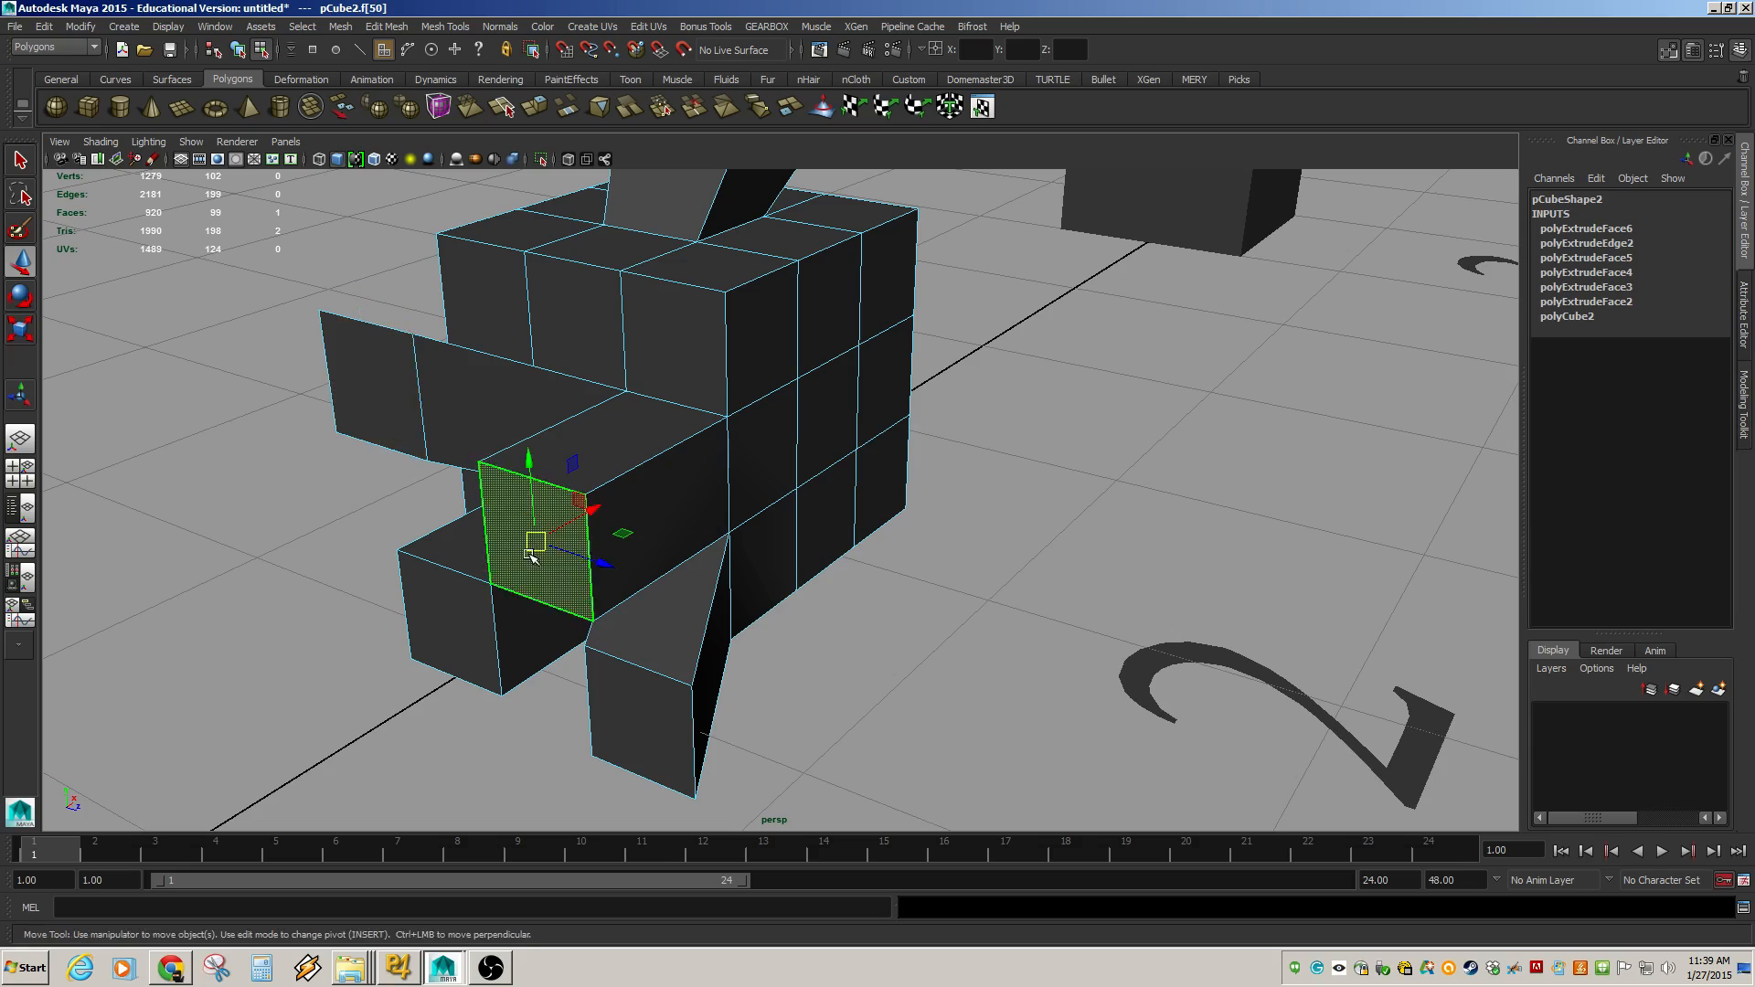
left_click_drag(534, 541, 610, 478)
left_click(466, 628)
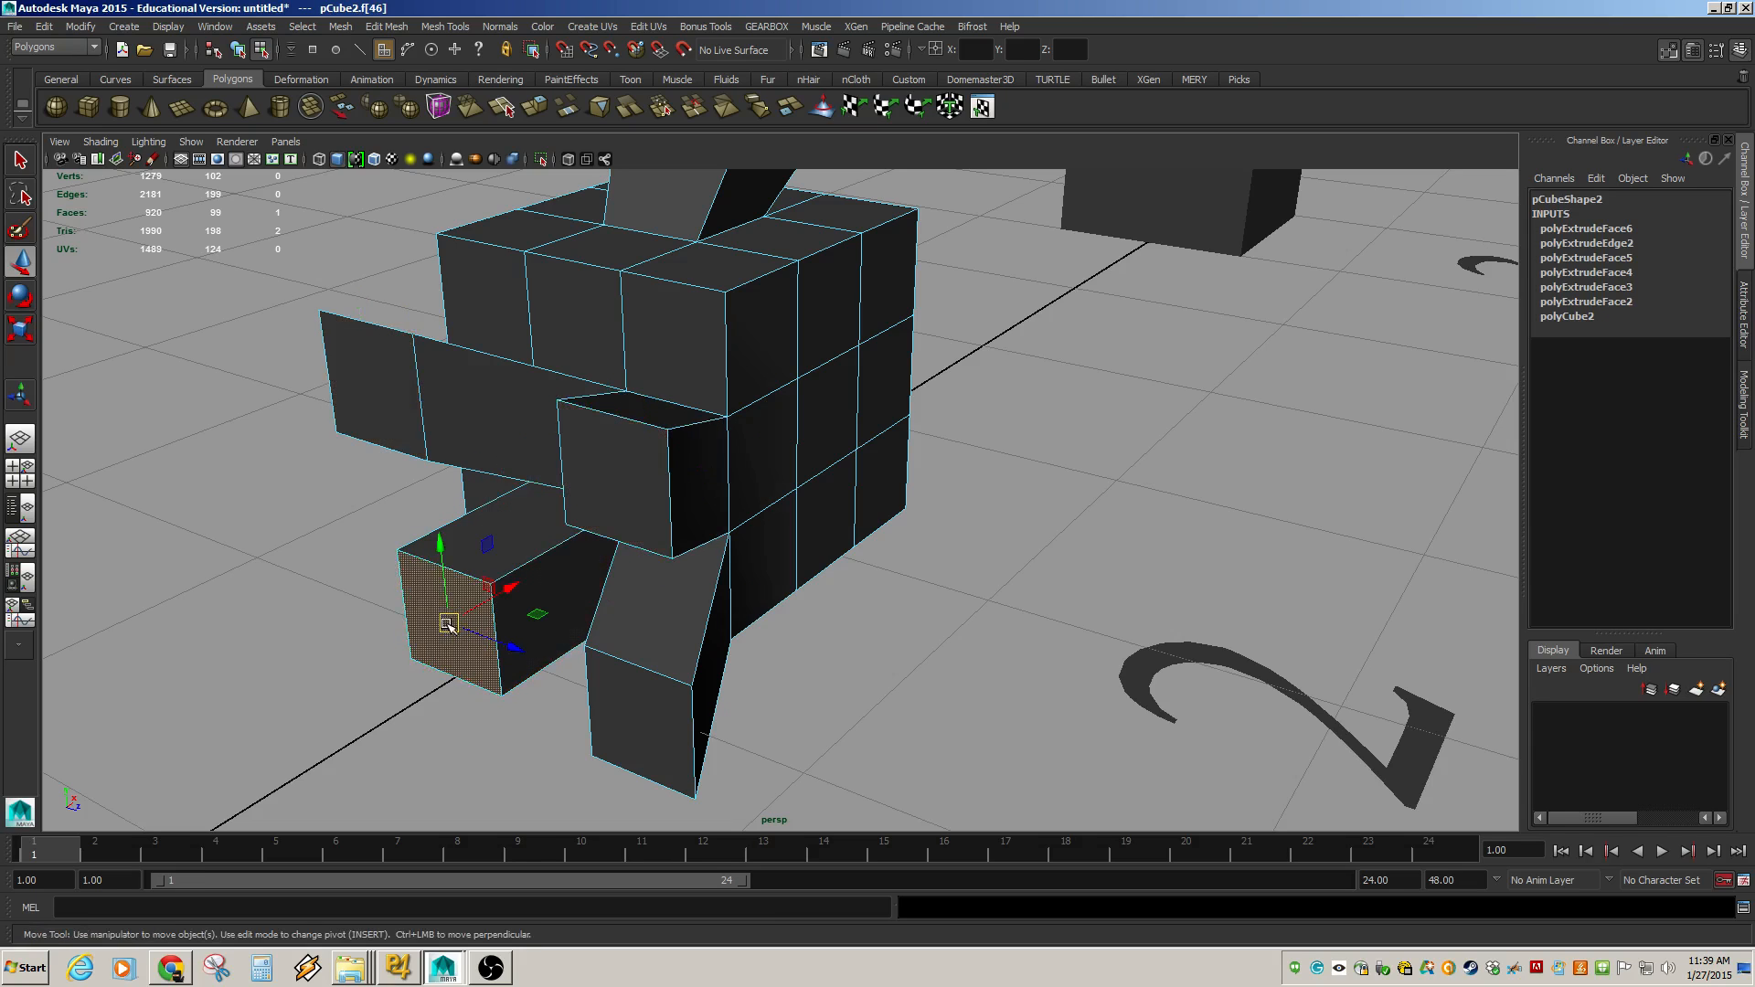
left_click_drag(448, 625, 399, 644)
Preview the shape with smooth mesh and orbit around the model to inspect it.
key("3")
scroll(611, 611, "down", 5)
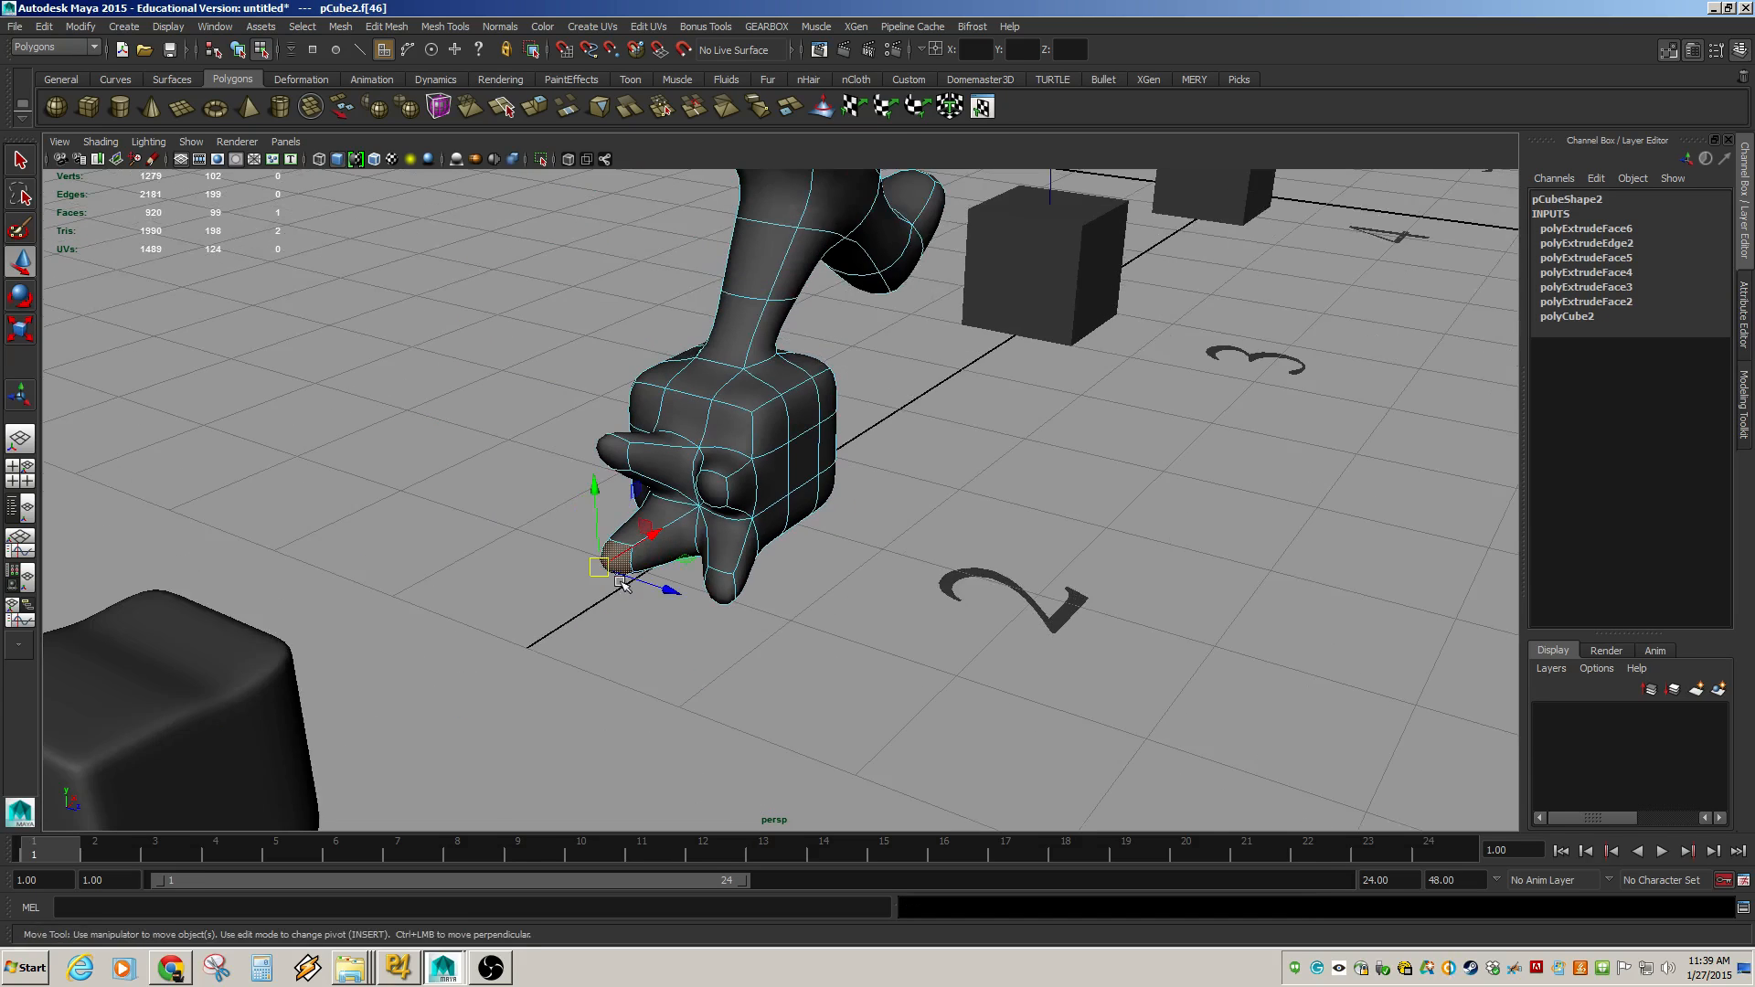
left_click_drag(818, 556, 700, 454, "alt")
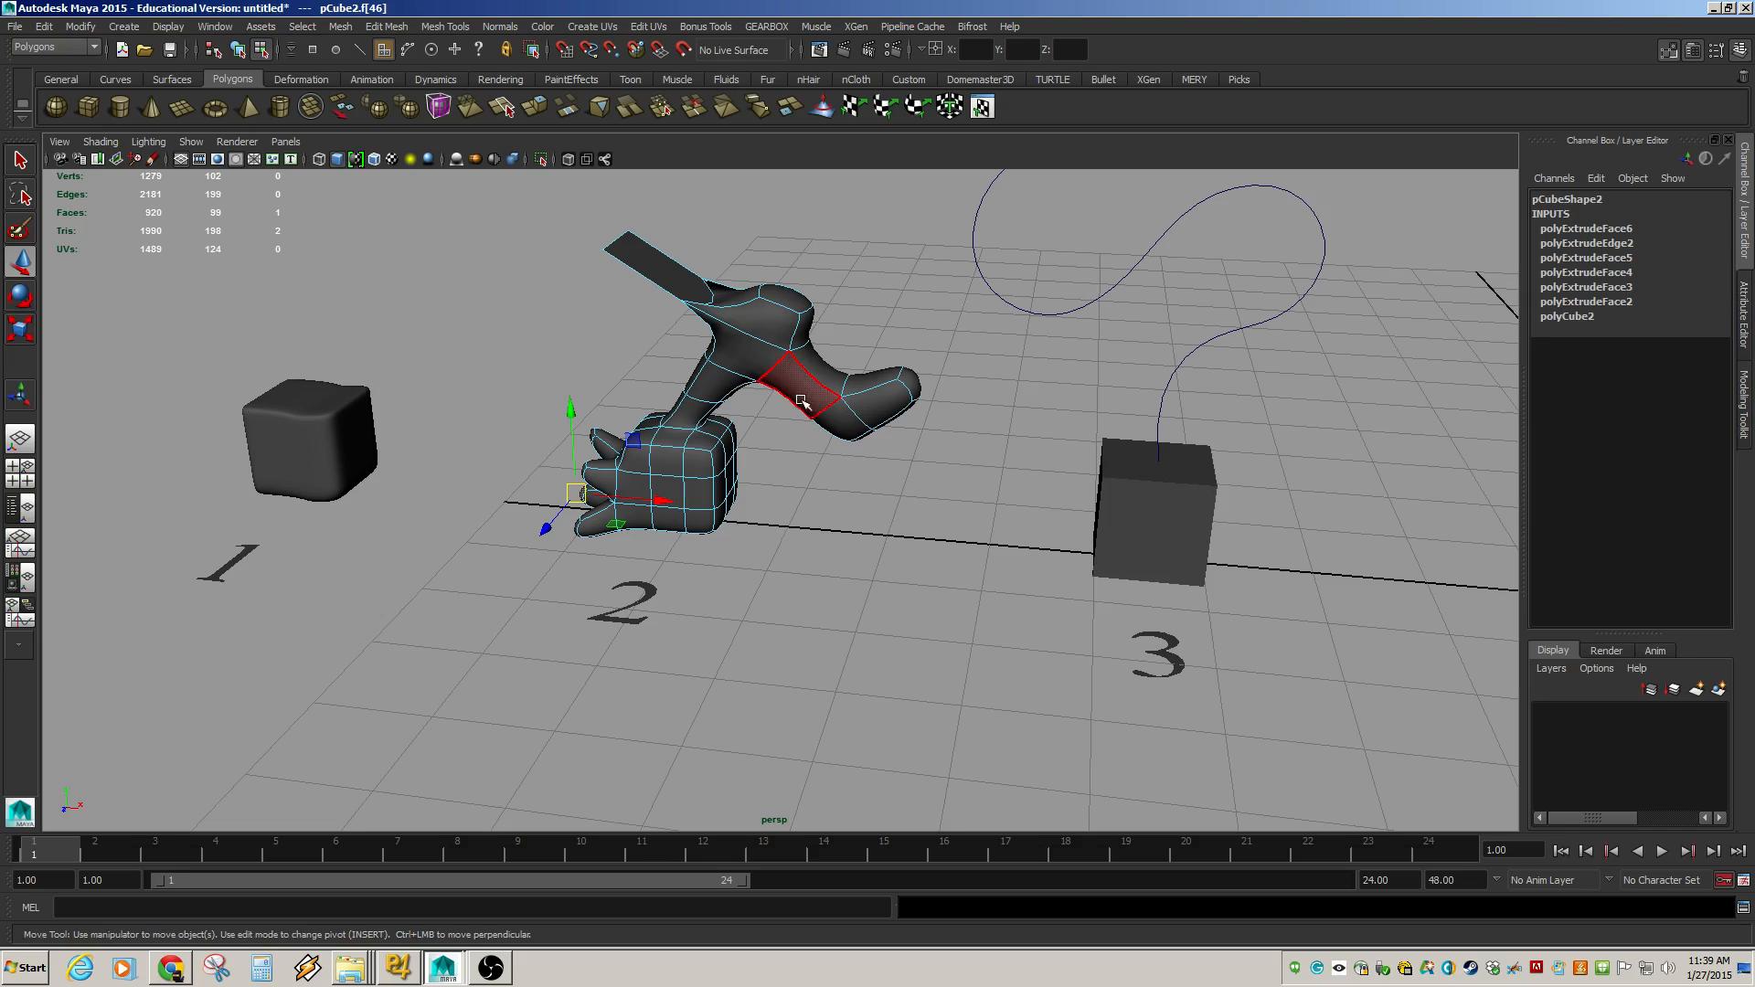
left_click_drag(802, 401, 840, 385, "alt")
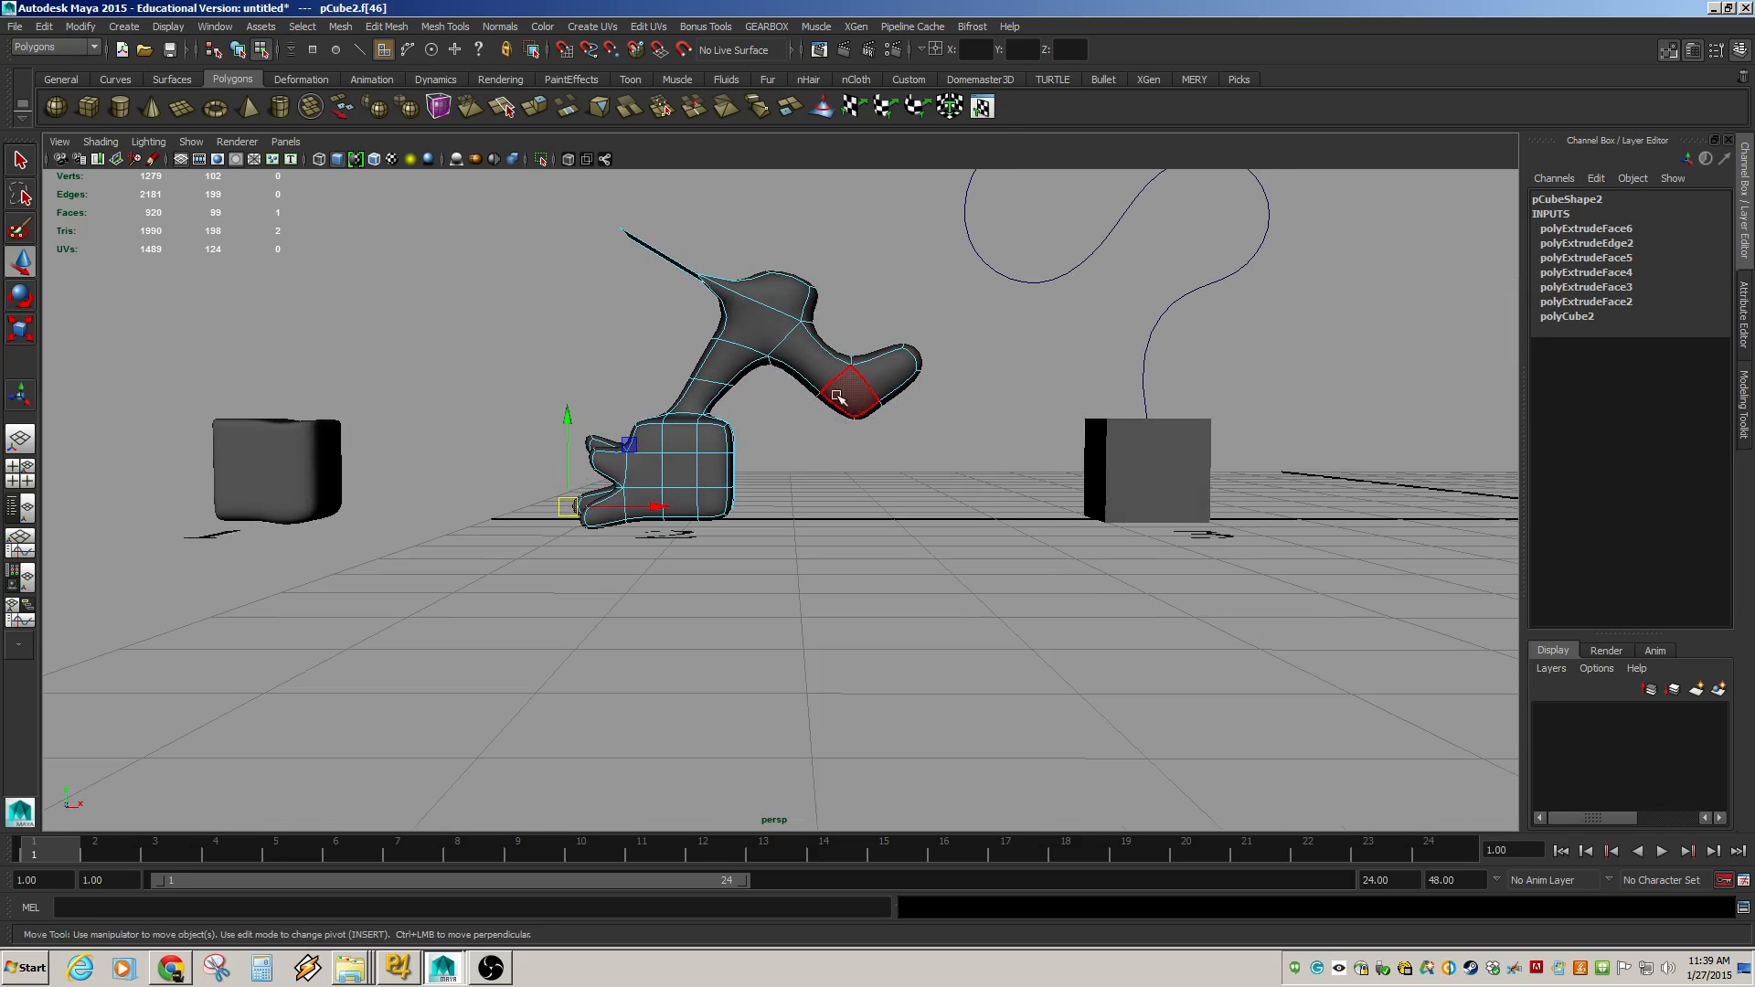
Select the vertices of the upper column and move them to reshape the arm, then return to object mode.
key("F9")
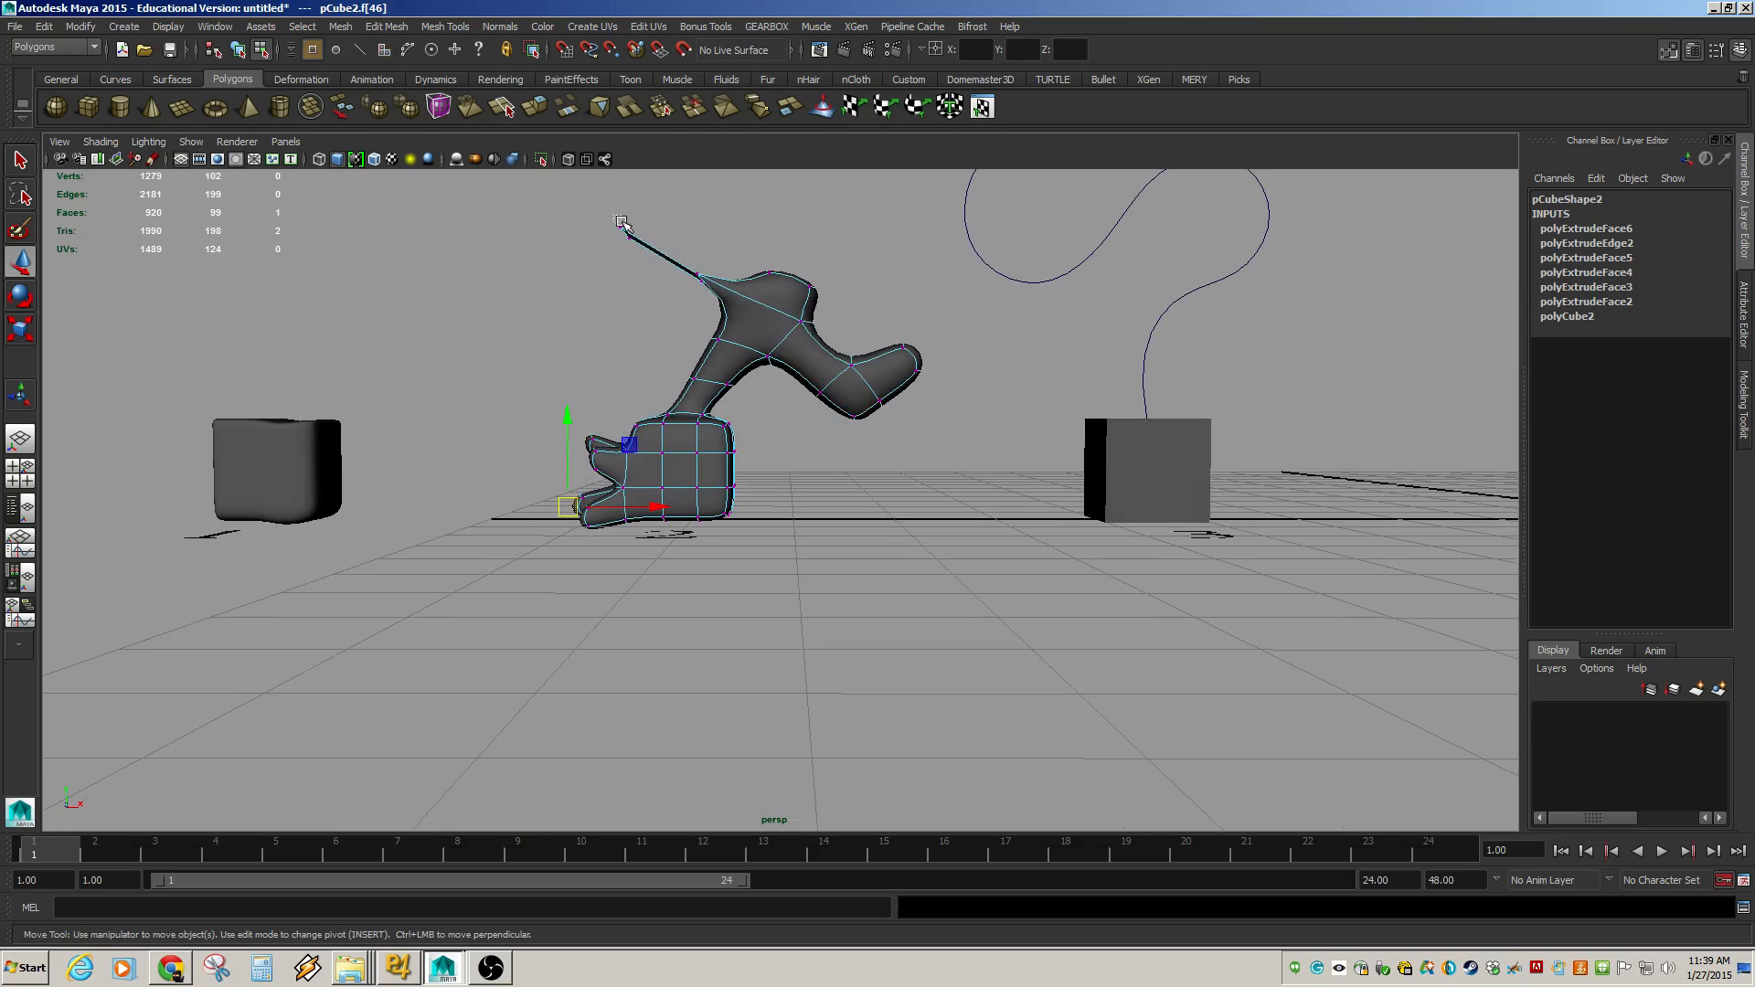
left_click_drag(621, 221, 947, 430)
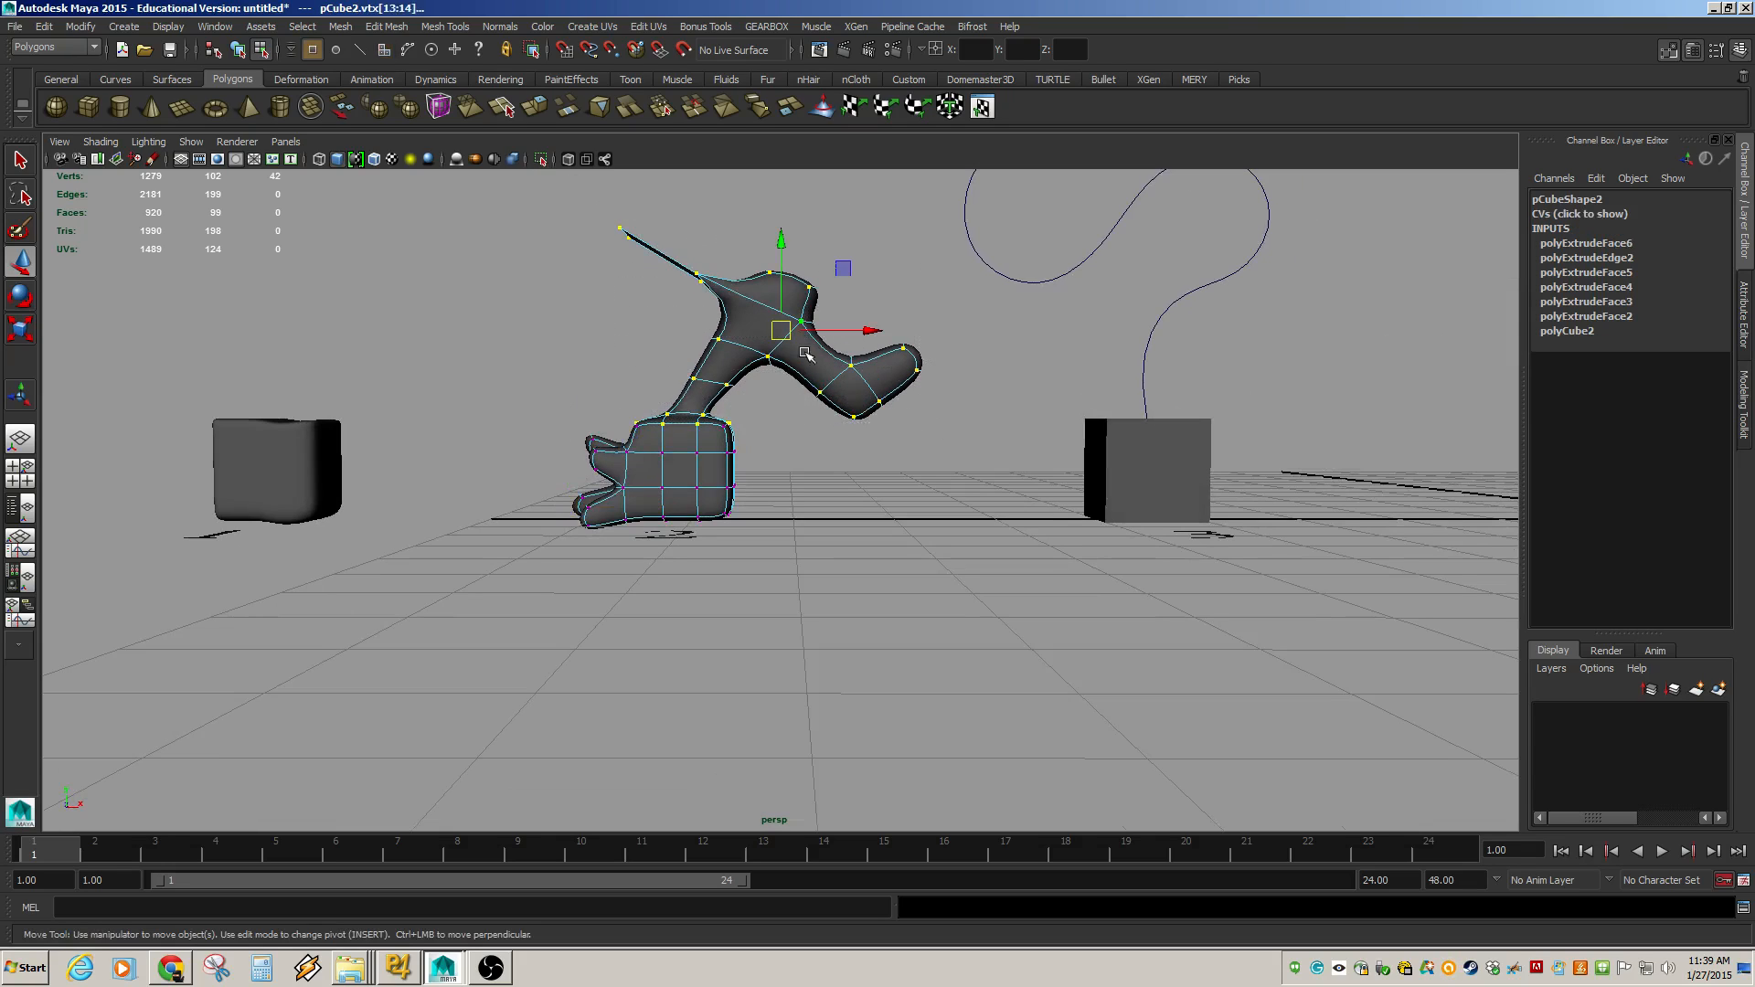
left_click_drag(783, 332, 642, 321)
middle_click_drag(842, 432, 697, 588, "alt")
left_click(729, 473)
key("F8")
Select the cube beneath the curve and pick its top face.
left_click(761, 517)
right_click_drag(720, 583, 866, 592, "alt")
left_click_drag(866, 591, 858, 600, "alt")
middle_click_drag(858, 600, 900, 730, "alt")
right_click_drag(1039, 658, 716, 635, "alt")
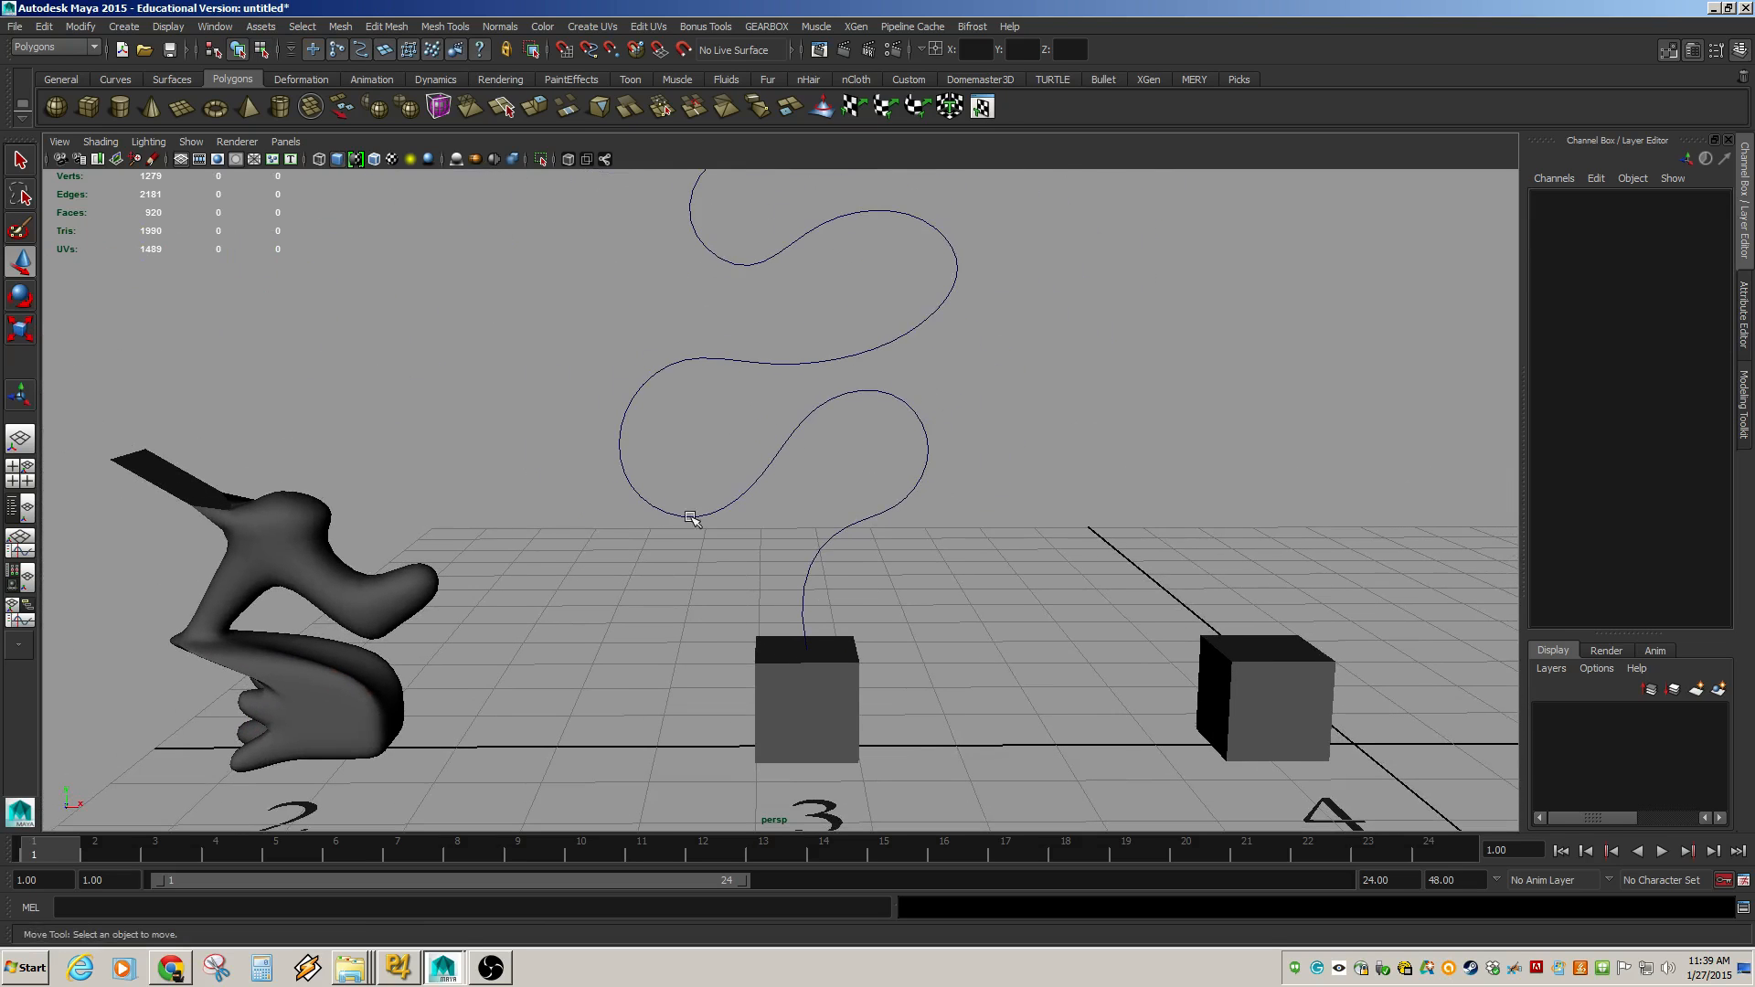
middle_click_drag(826, 354, 809, 576, "alt")
left_click_drag(751, 378, 692, 620, "alt")
middle_click_drag(791, 600, 821, 553, "alt")
left_click_drag(799, 595, 794, 574, "alt")
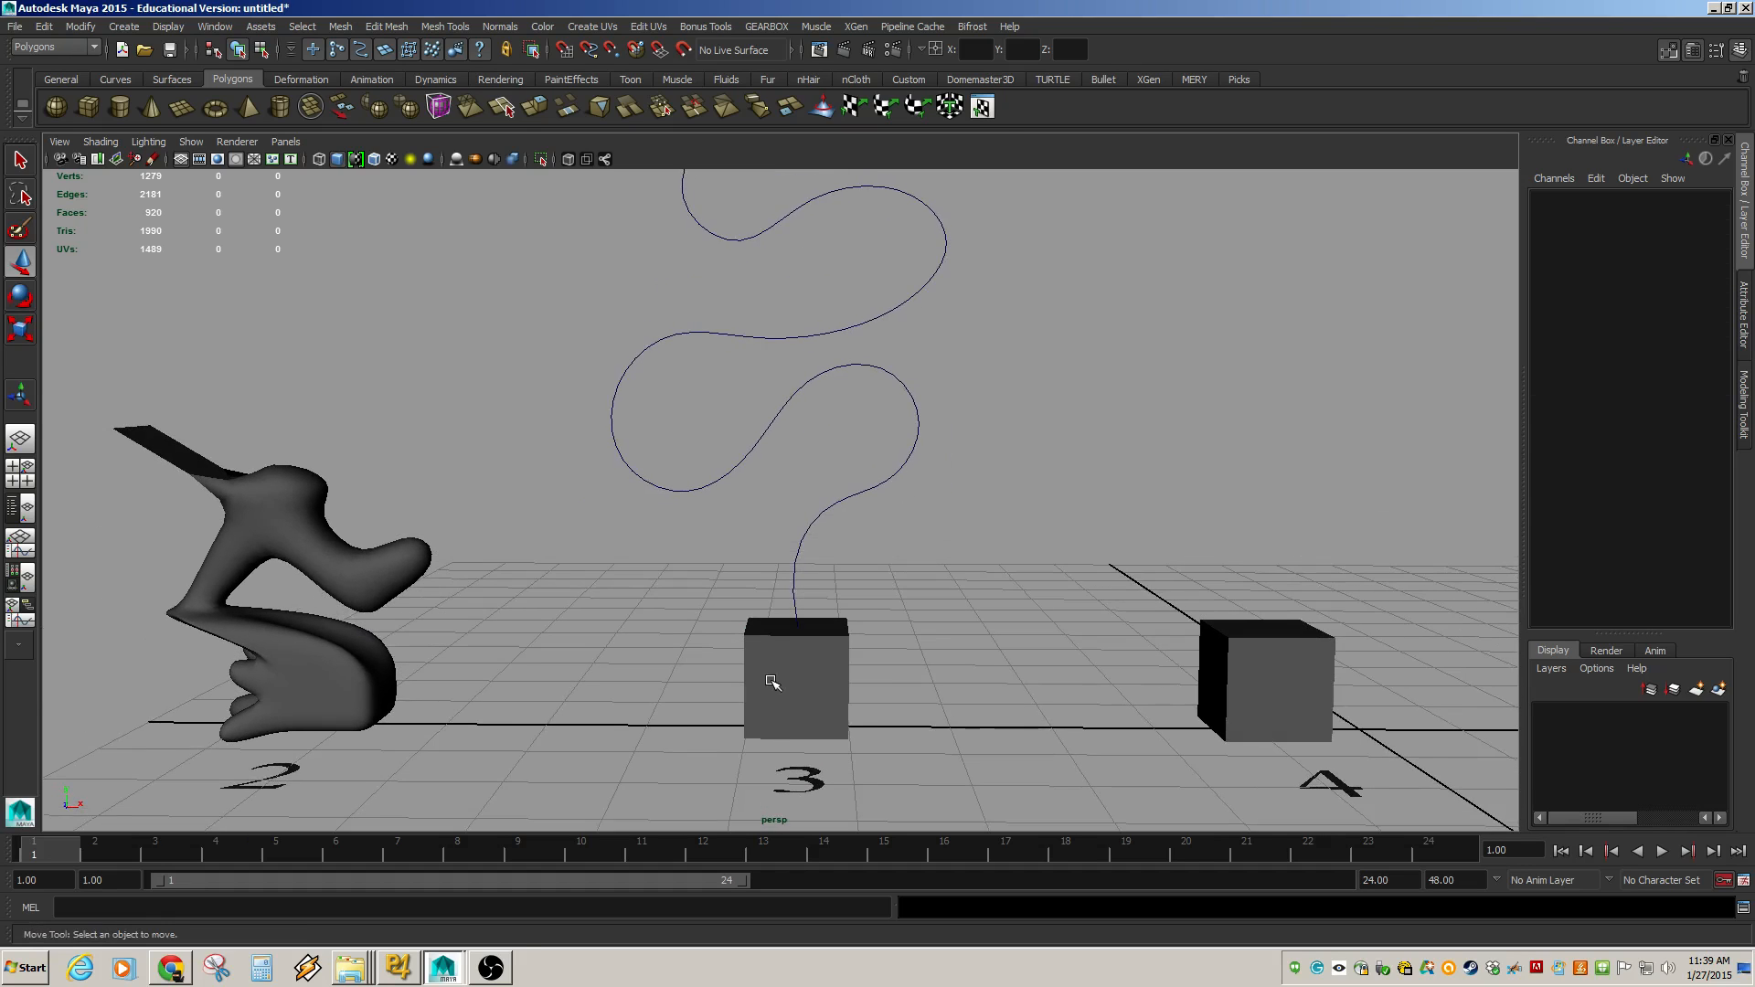
left_click(772, 682)
right_click_drag(773, 682, 1046, 713, "alt")
left_click_drag(841, 708, 836, 741, "alt")
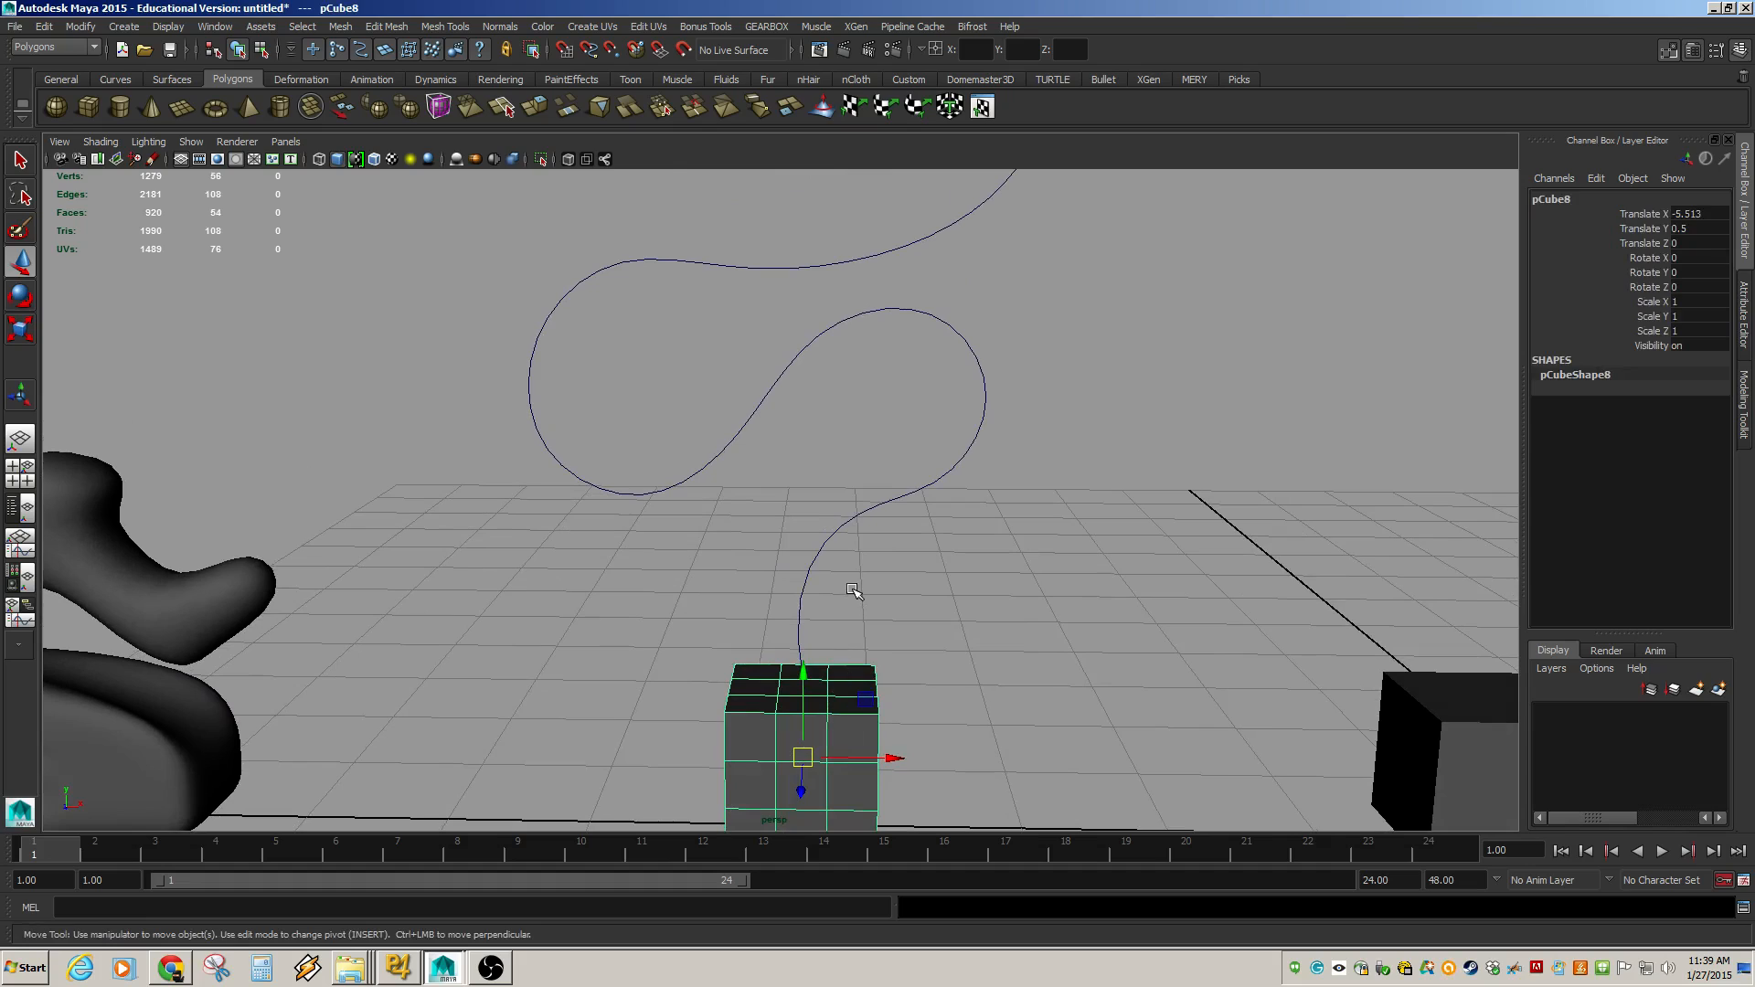
key("F11")
left_click(812, 688)
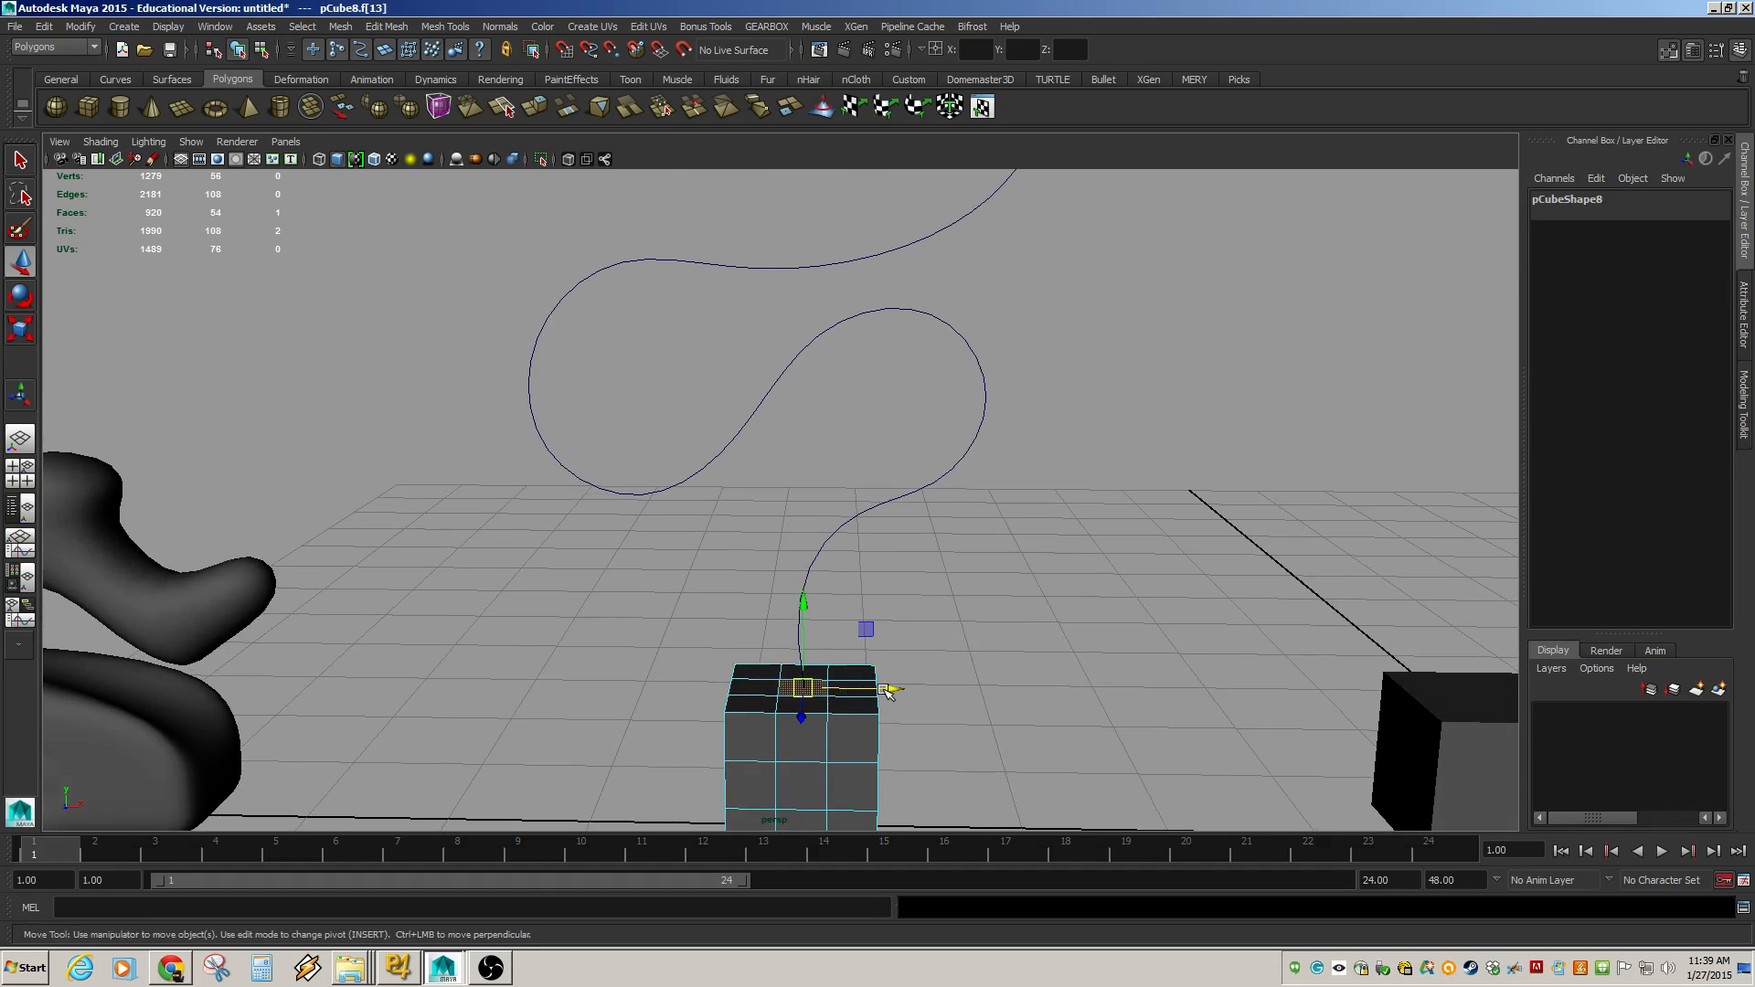
Try extruding the top face twice and rotating it, then undo these changes.
key("ctrl+e")
left_click_drag(800, 642, 914, 501)
key("ctrl+e")
key("e")
left_click_drag(925, 439, 950, 486)
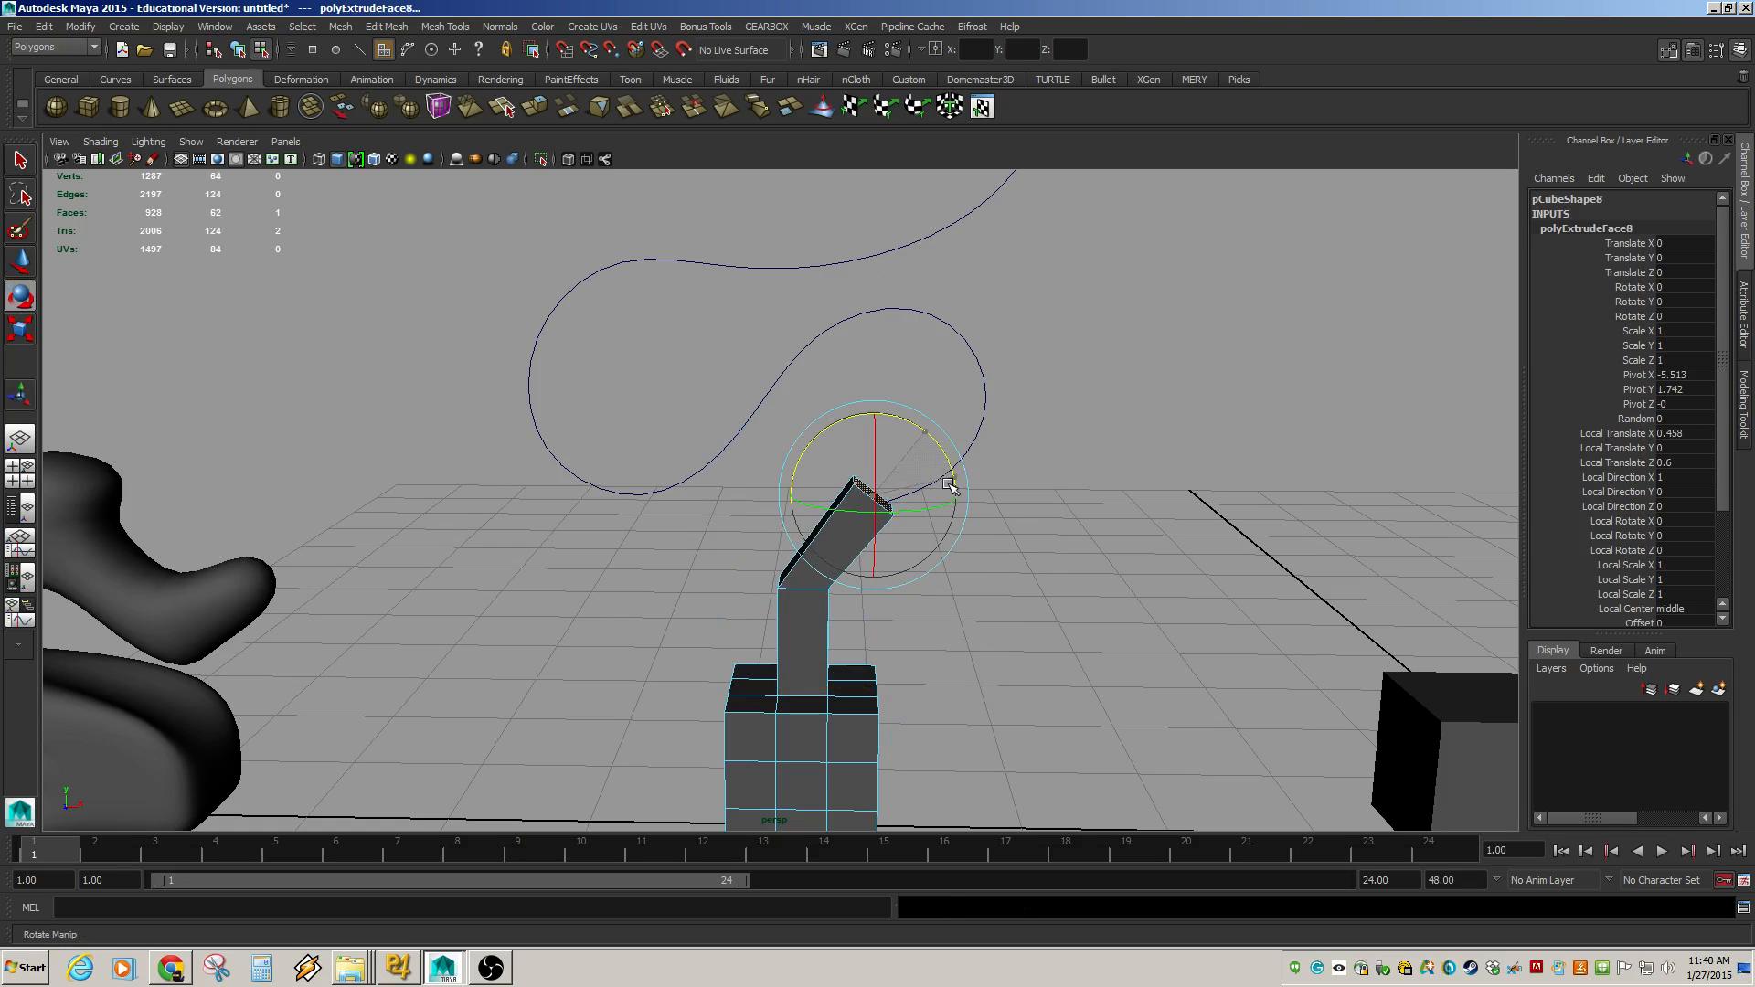
key("ctrl+z")
key("ctrl+z")
key("ctrl+z")
key("ctrl+z")
key("ctrl+z")
key("ctrl+z")
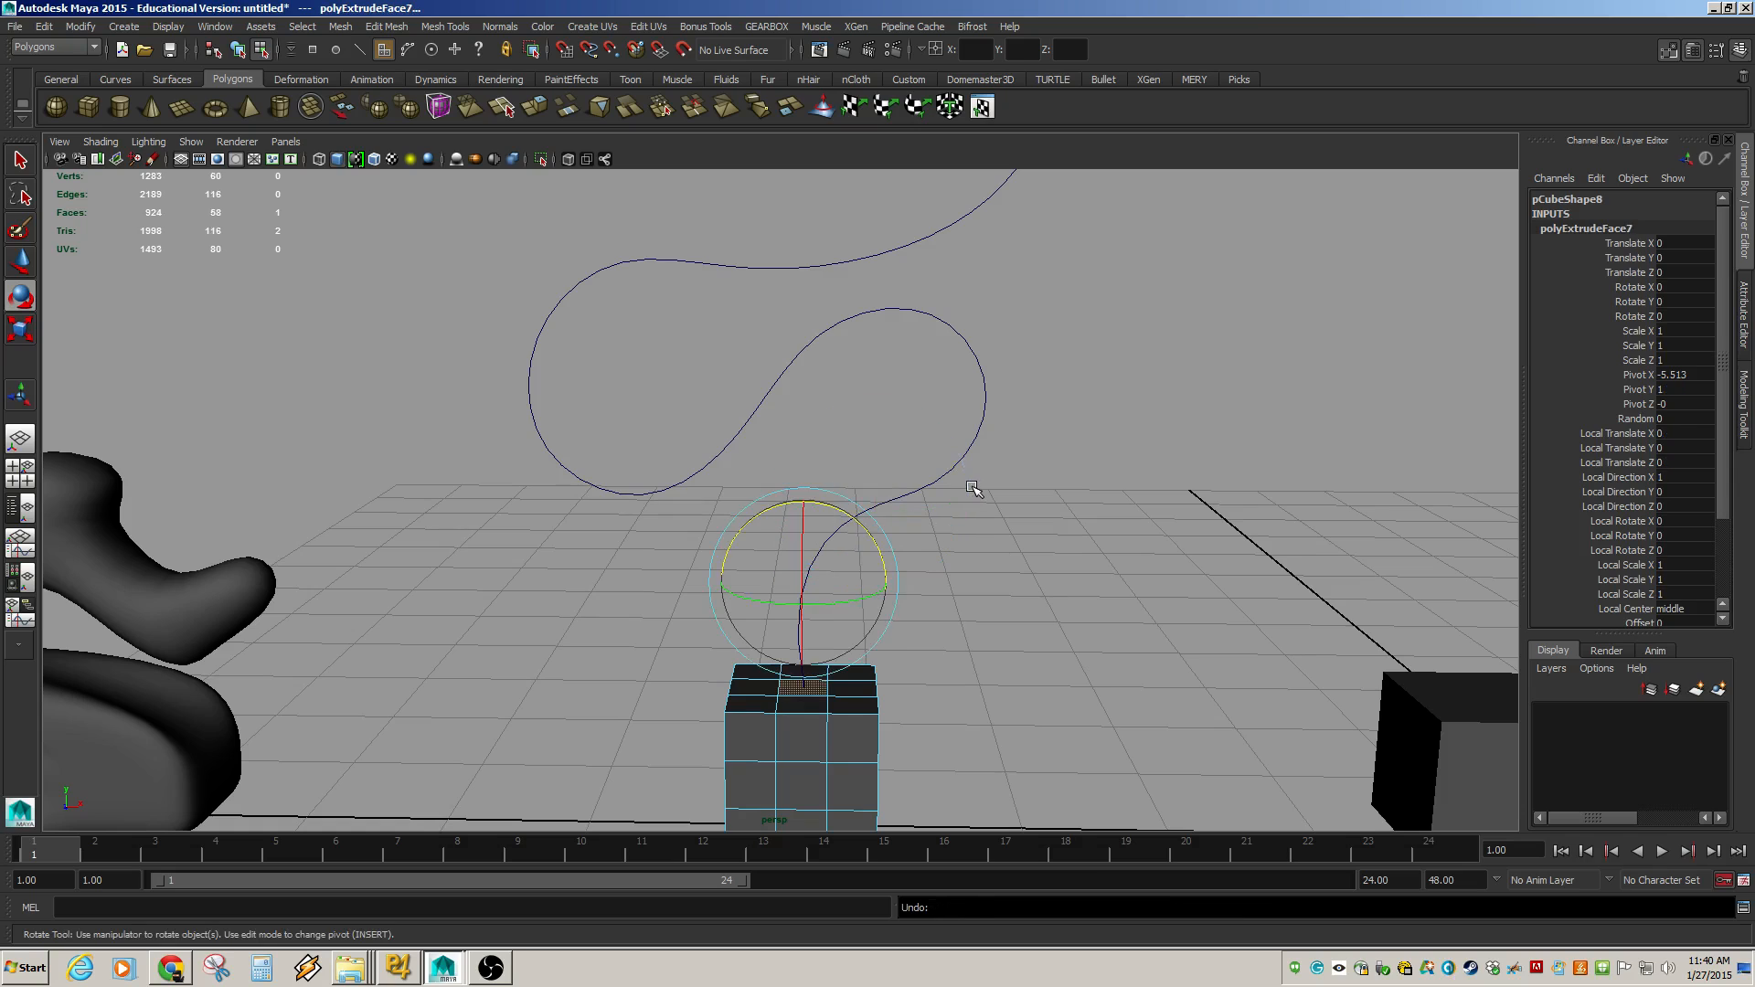
Select the cube's top face together with the curve and extrude the face along the curve.
left_click_drag(856, 678, 787, 706, "alt")
left_click(808, 690)
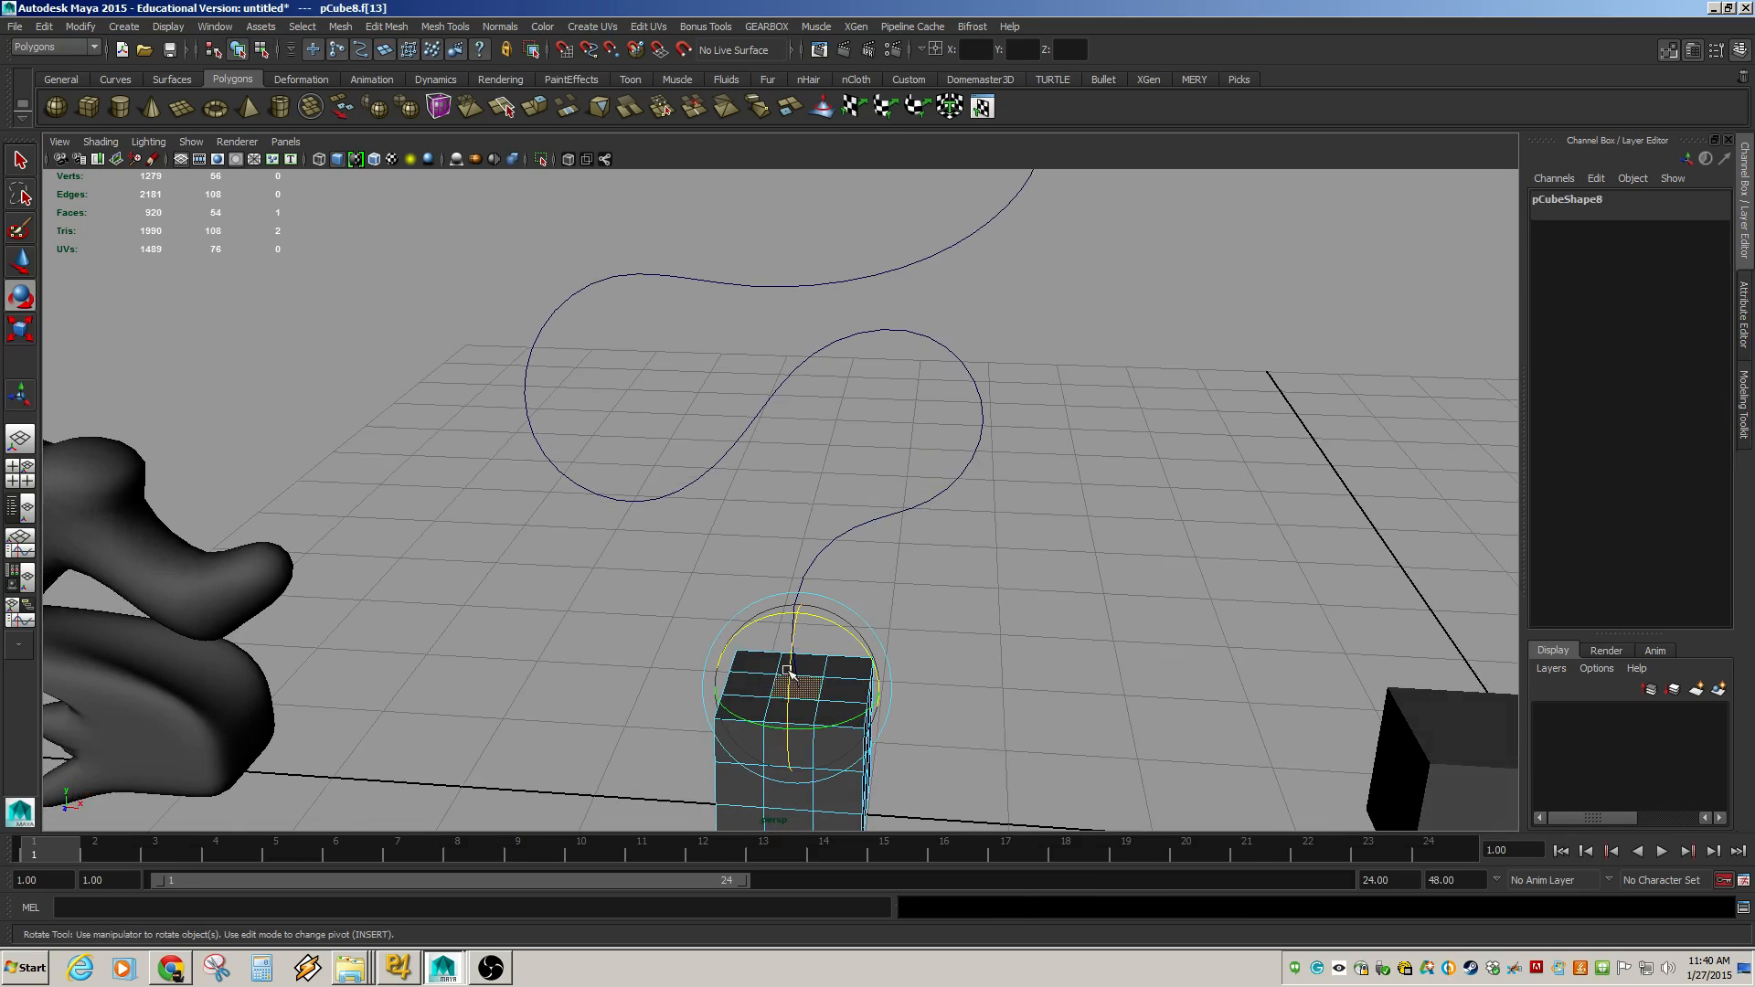
left_click(962, 469, "shift")
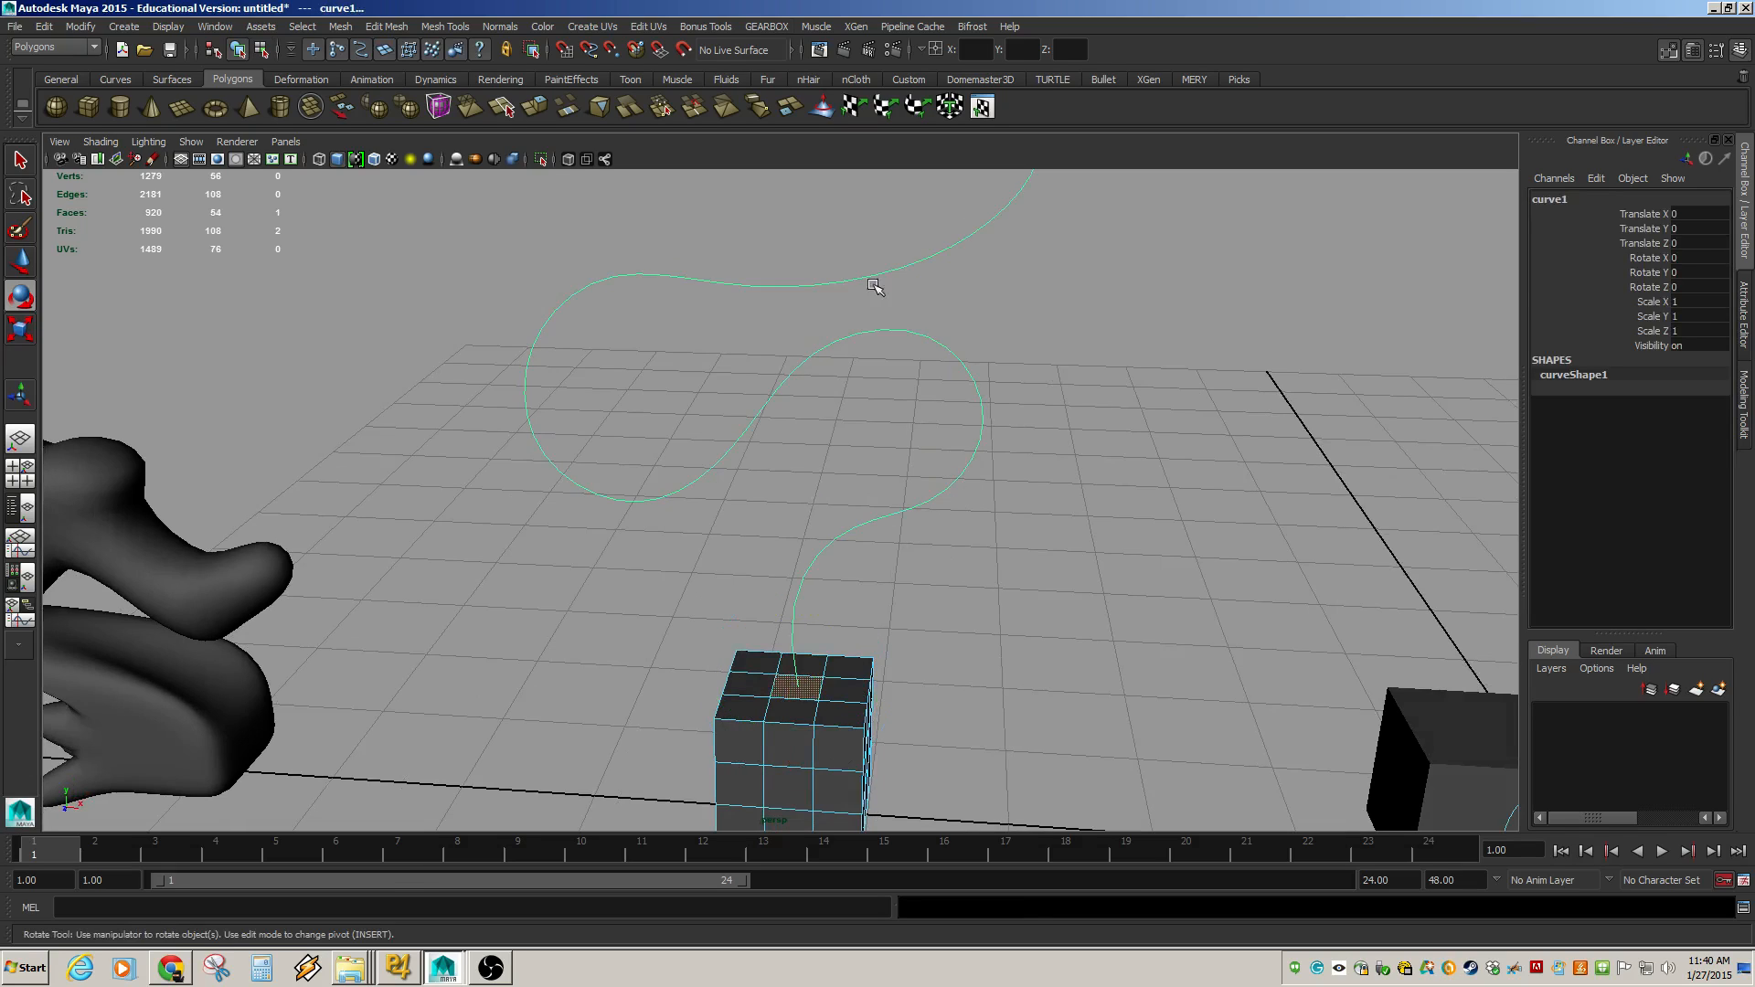
left_click(342, 27)
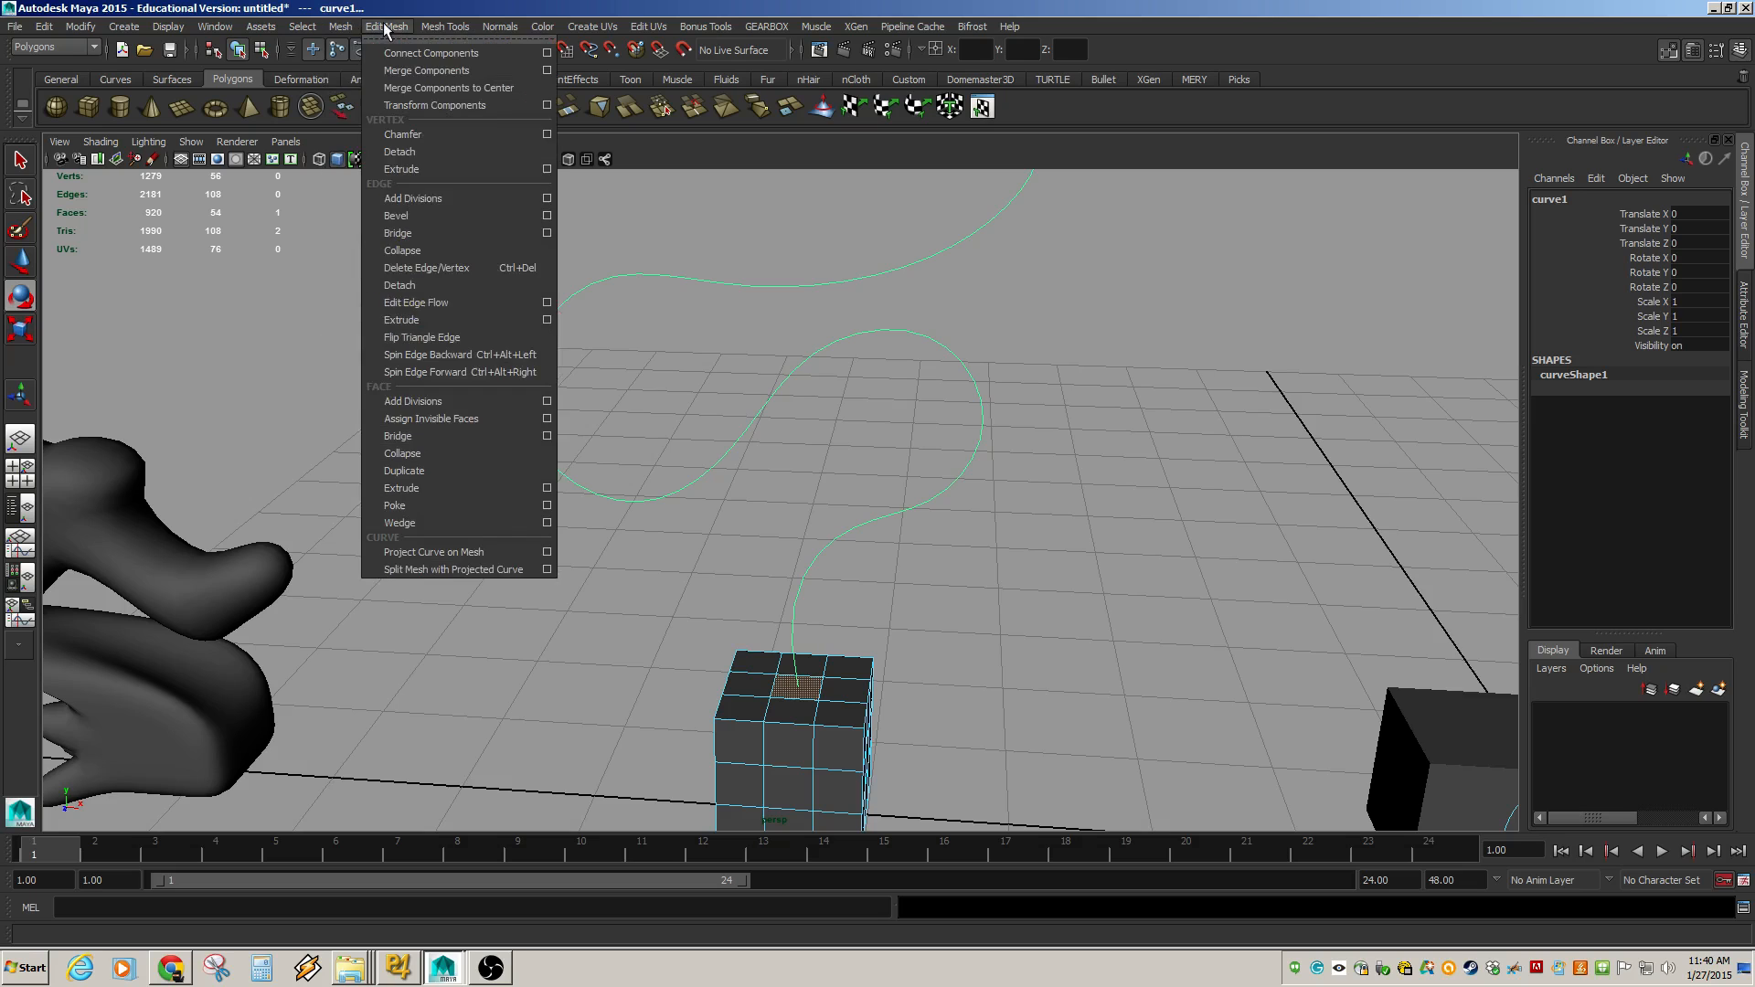
left_click(442, 492)
right_click_drag(1031, 525, 626, 471, "alt")
middle_click_drag(799, 390, 789, 493, "alt")
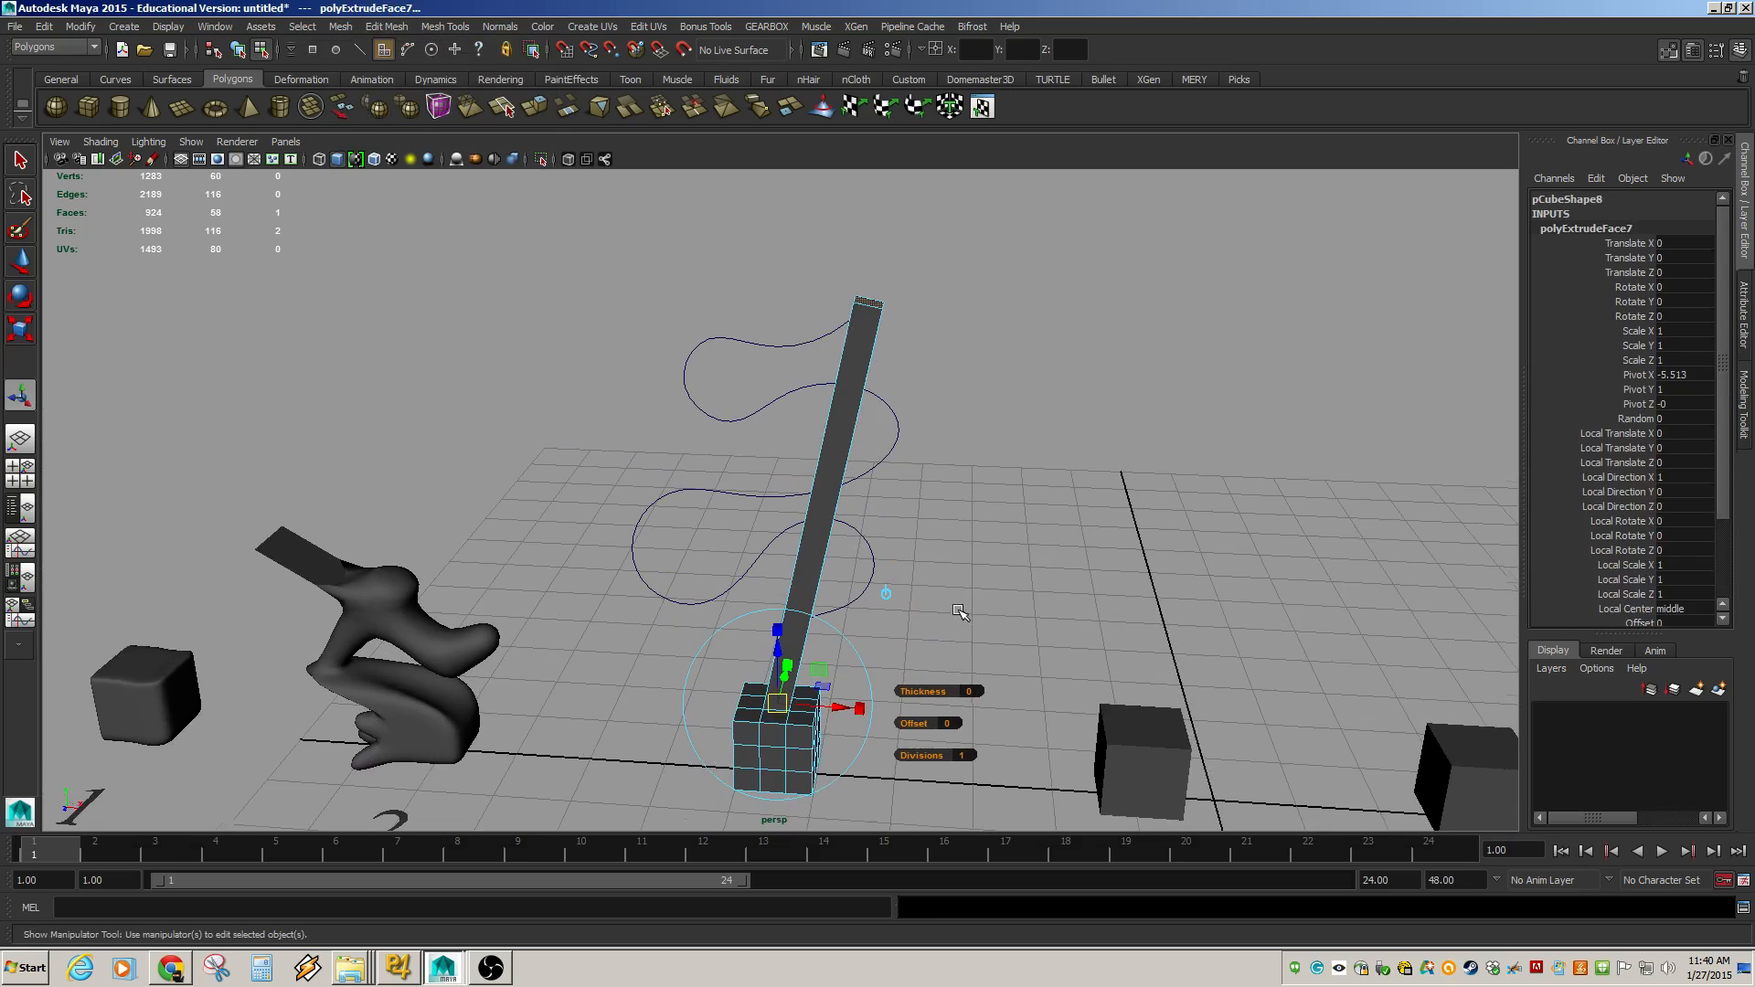
right_click_drag(960, 613, 907, 661, "alt")
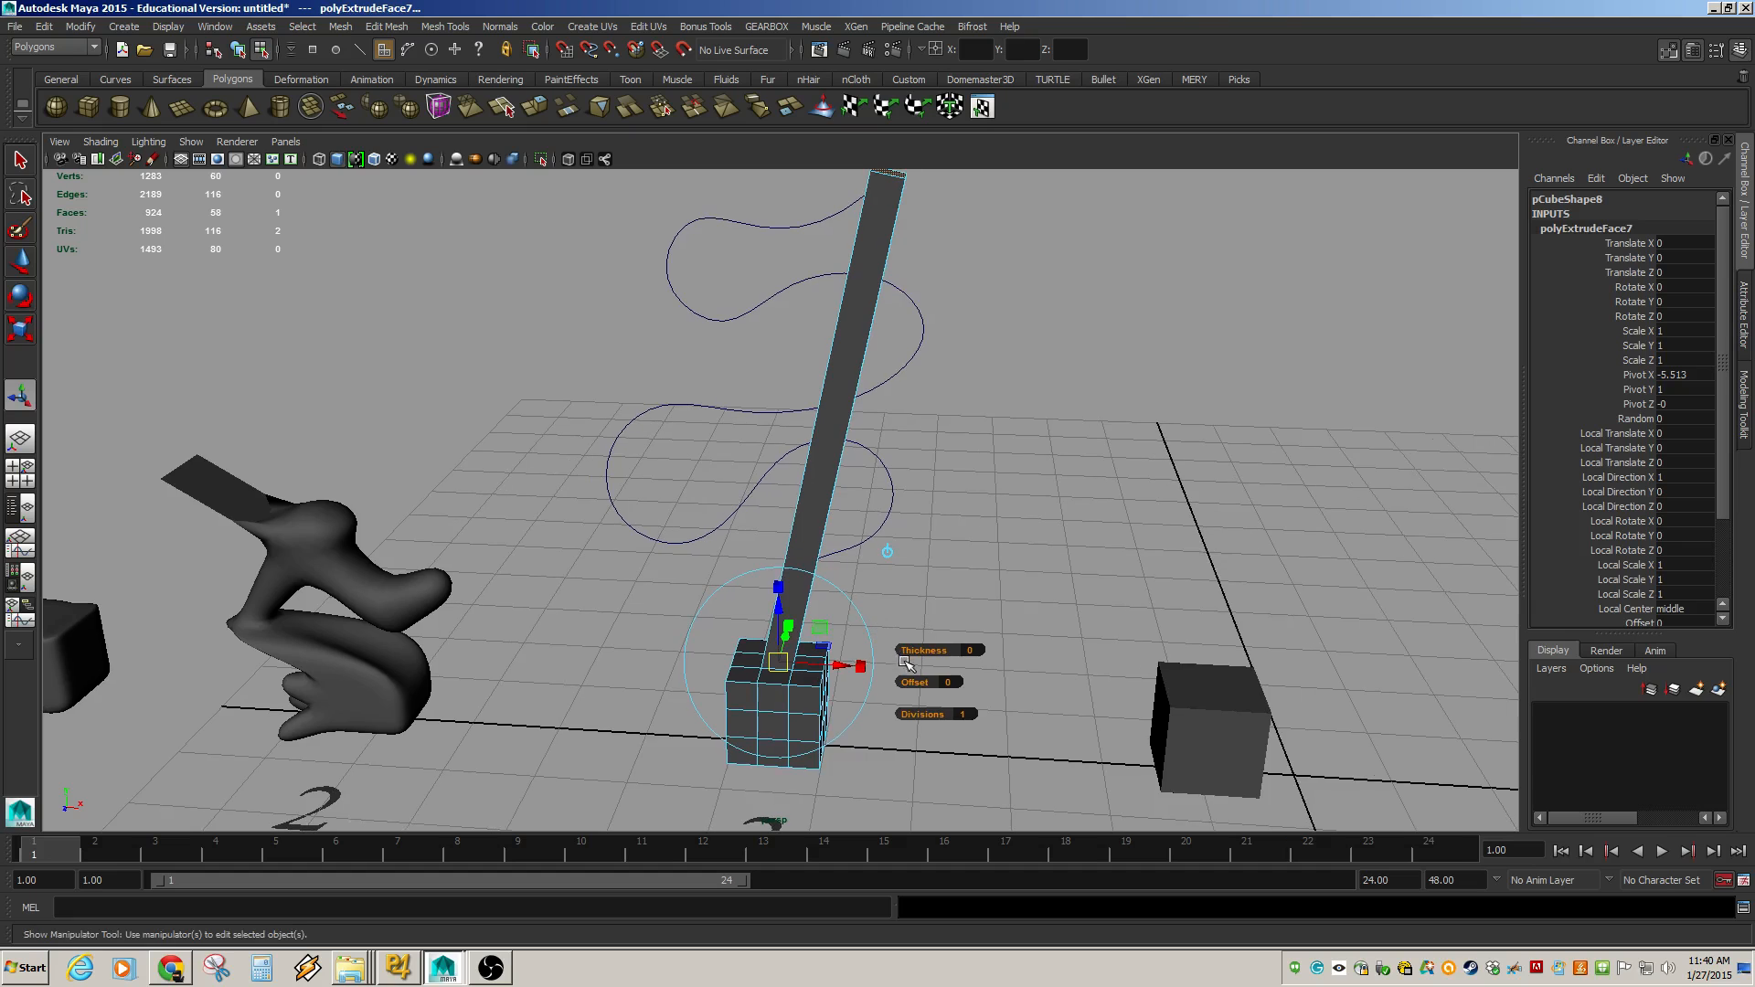
Set the extrusion's offset to -0.2 and its divisions to 100.
left_click_drag(919, 684, 640, 567)
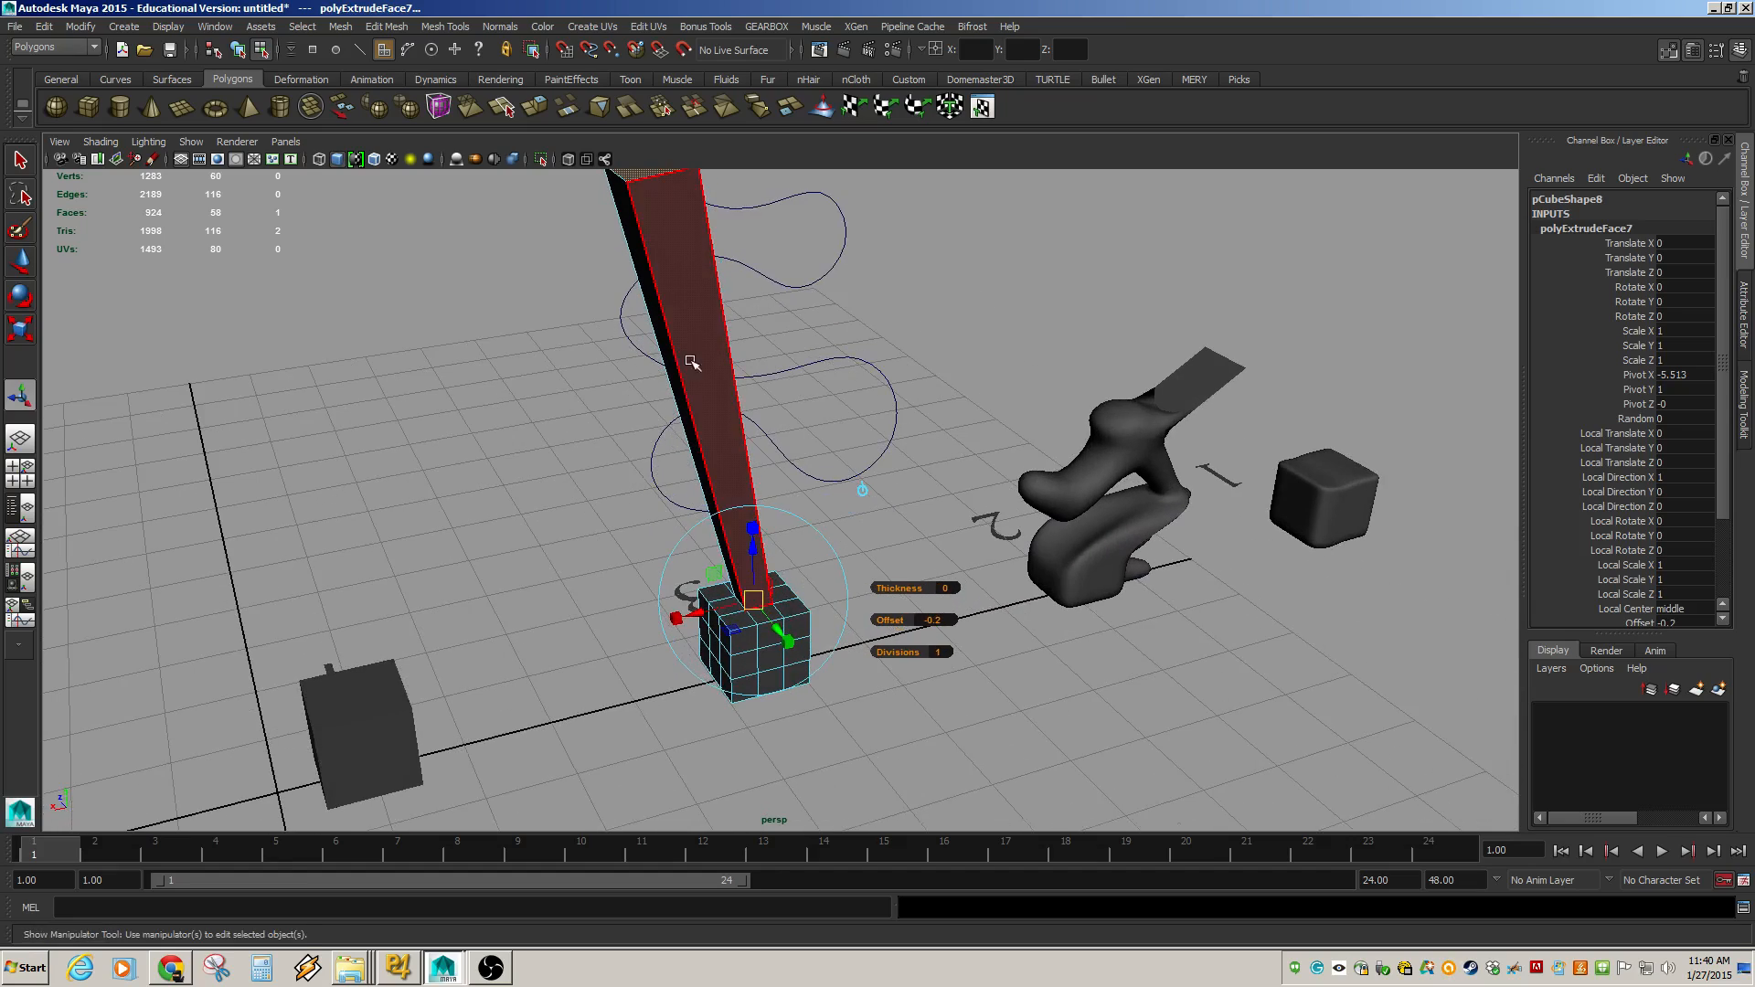
middle_click_drag(698, 407, 655, 512, "alt")
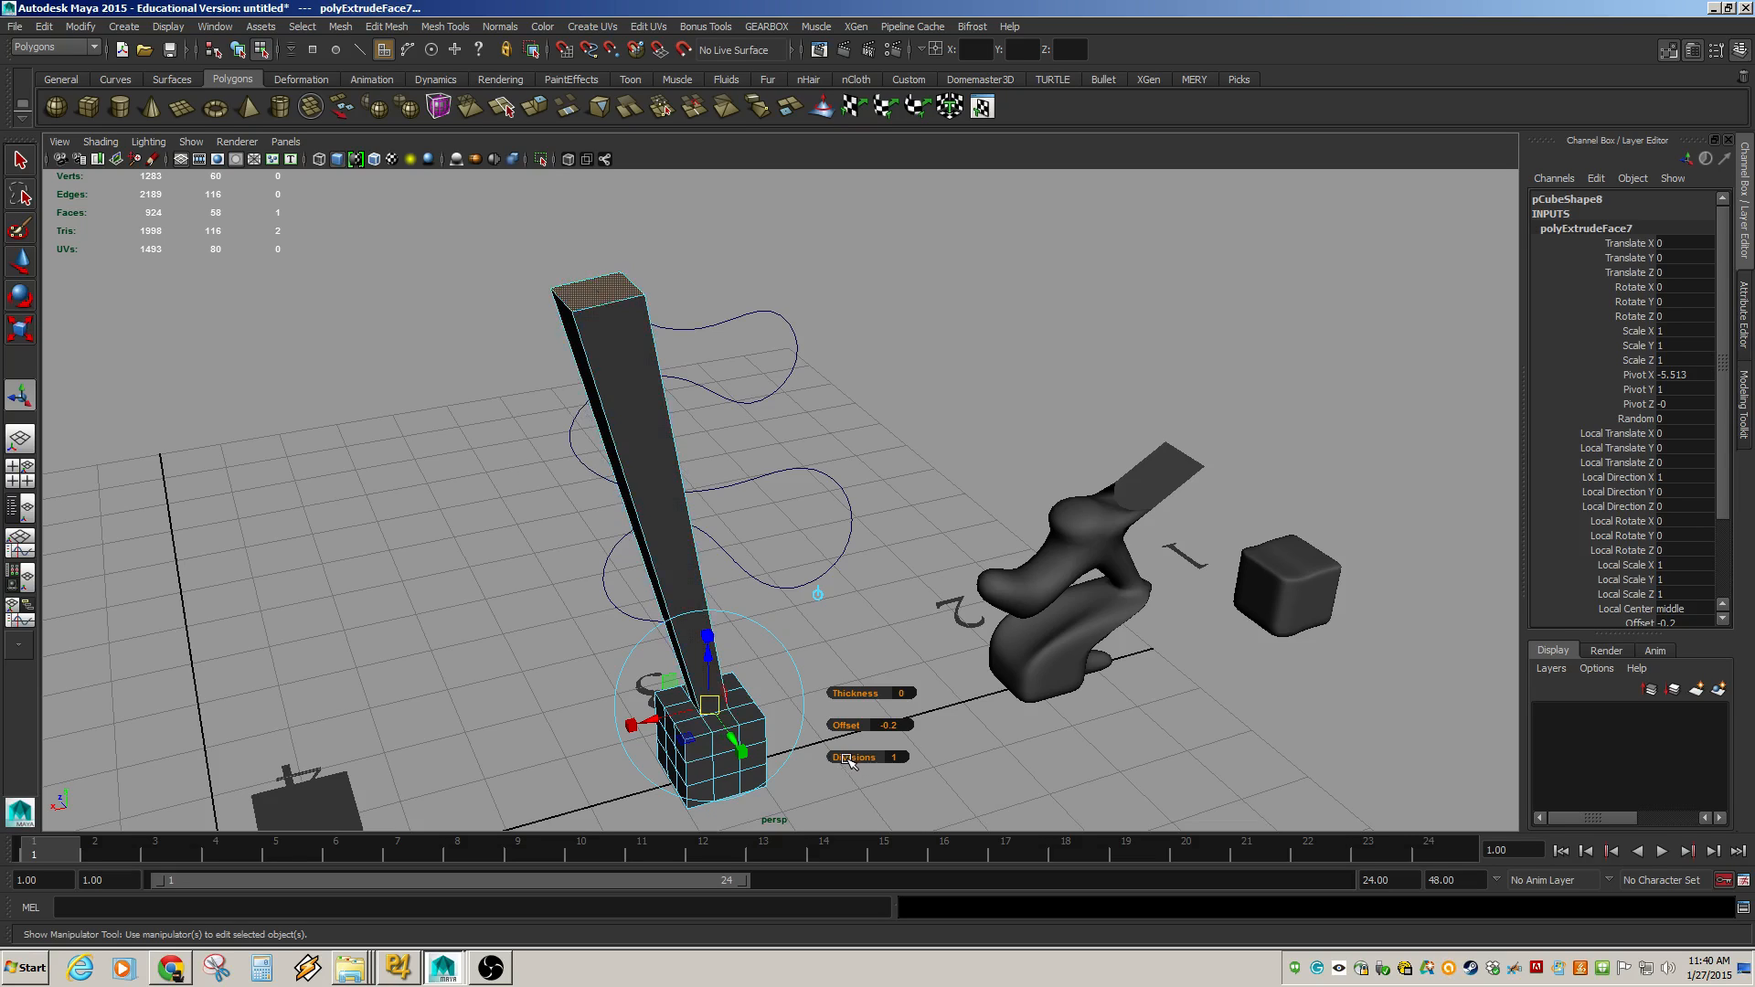
left_click_drag(849, 760, 934, 772)
middle_click_drag(951, 775, 1085, 797)
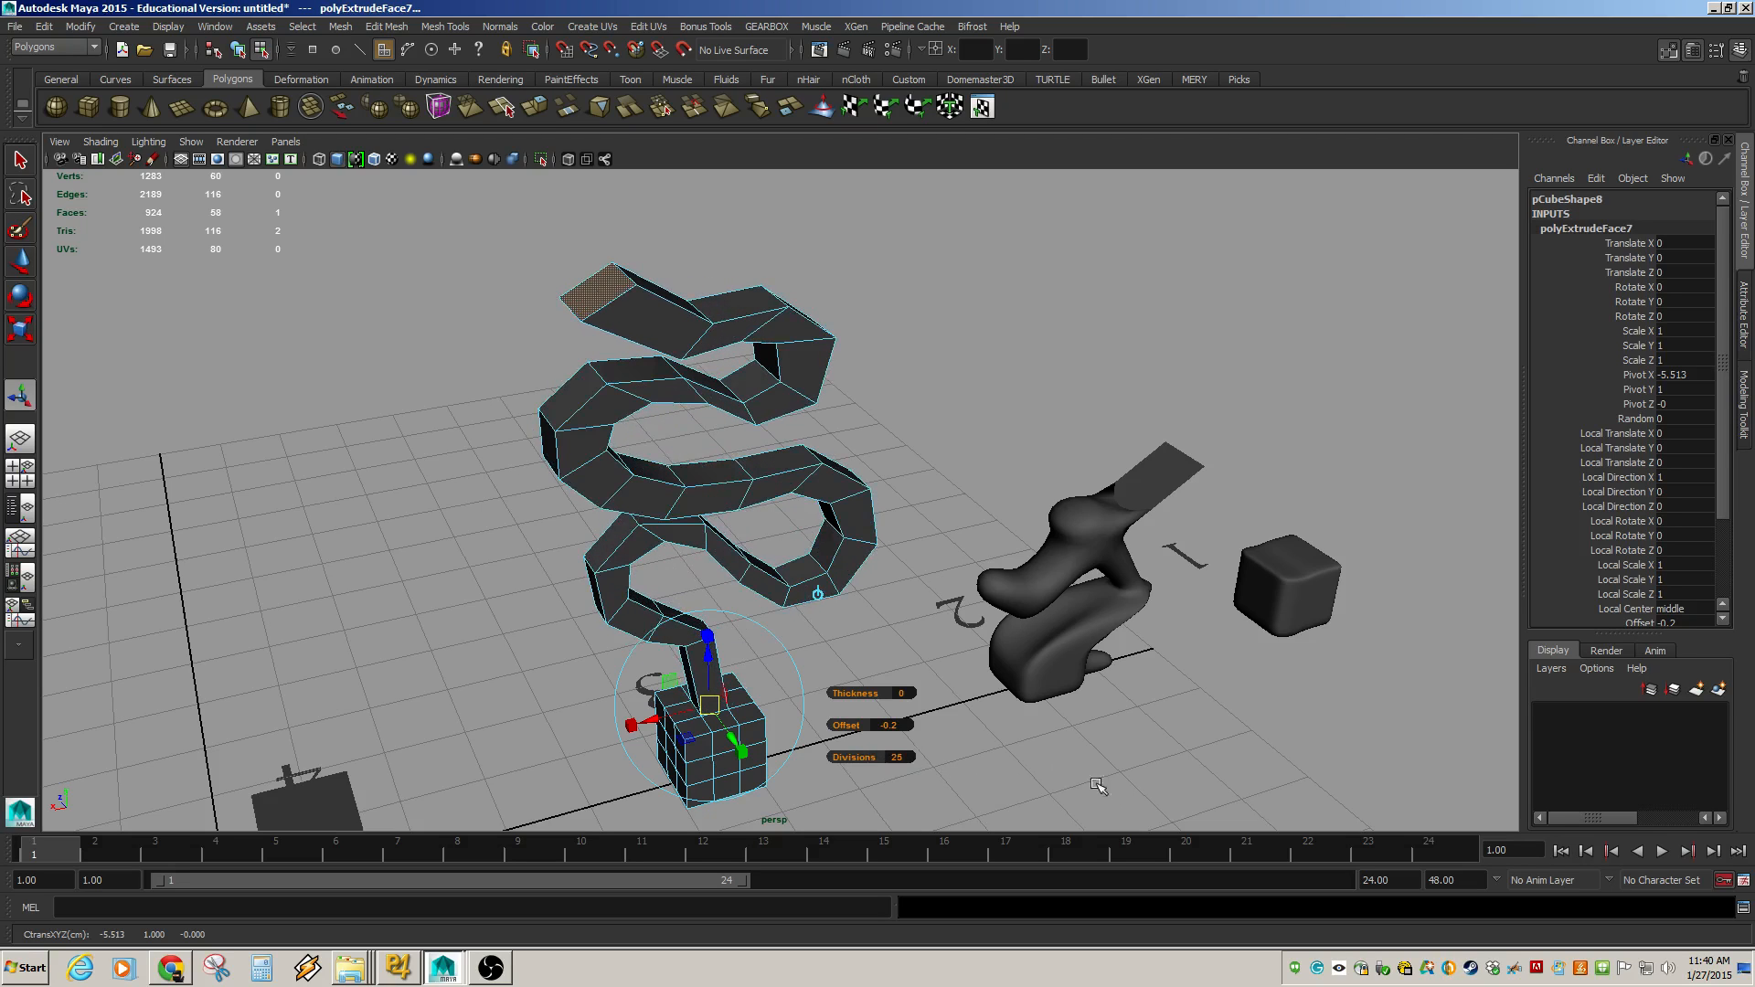
left_click_drag(857, 734, 894, 742, "alt")
left_click(902, 773)
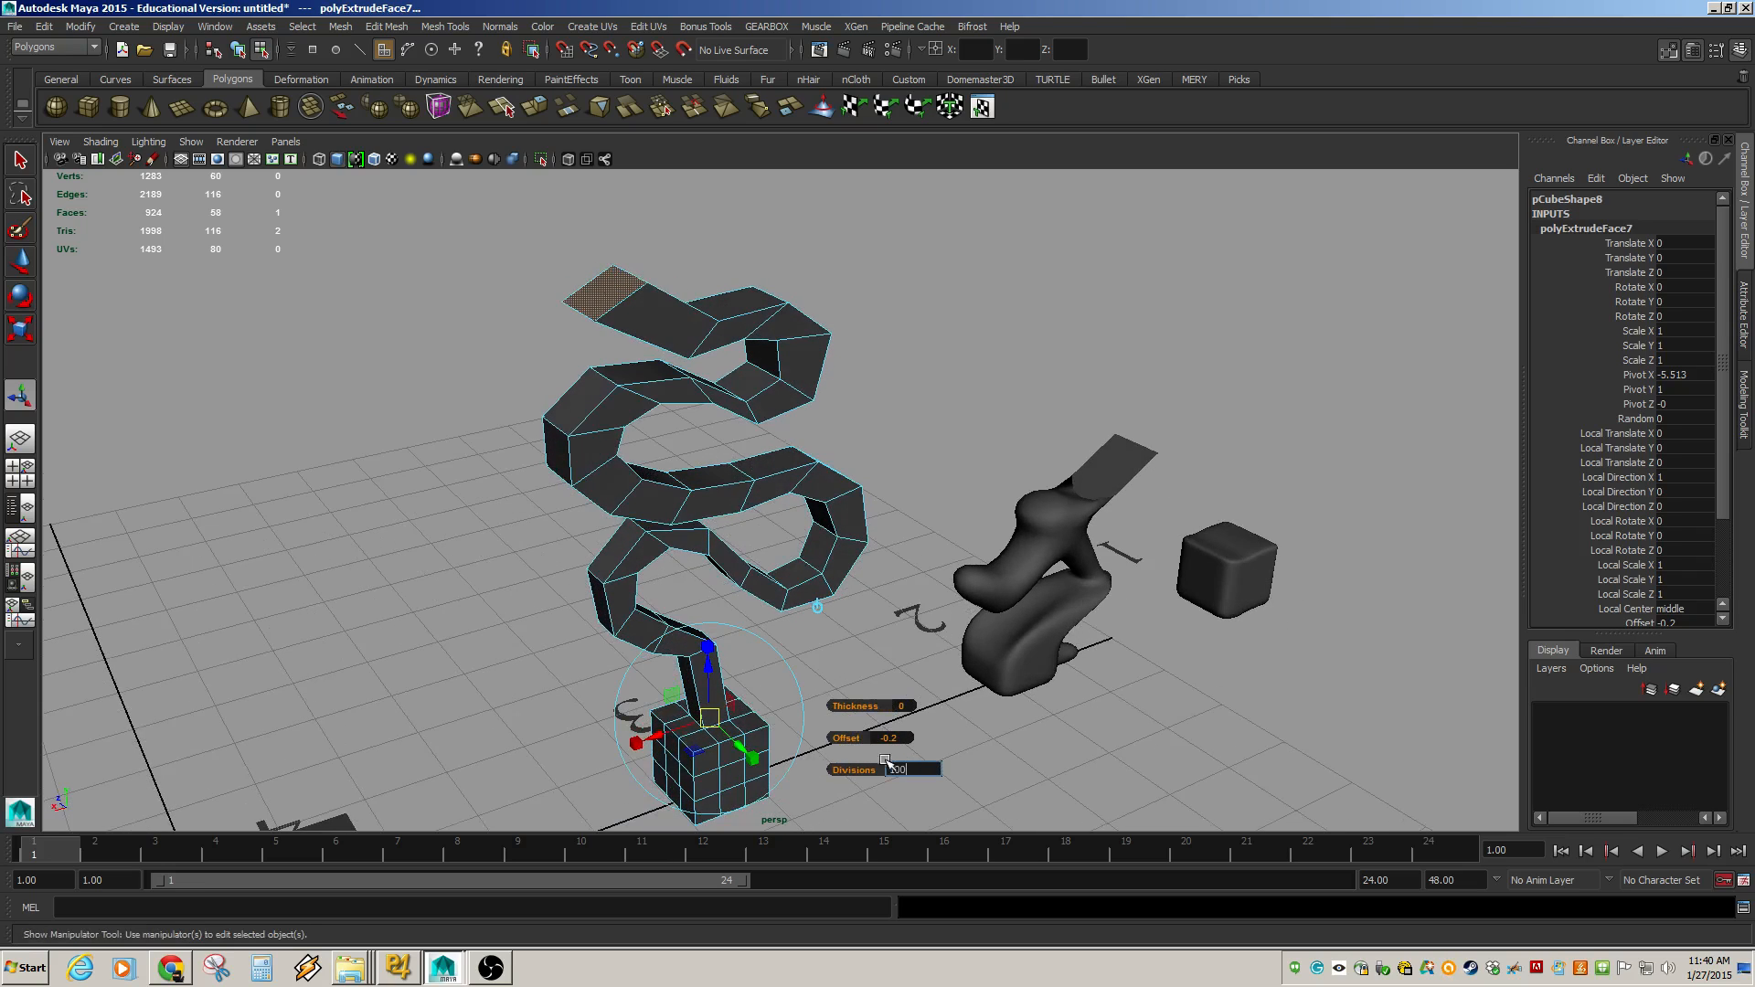
key("Return")
Try rotating the extruded face and adjusting the offset, undoing those changes.
left_click_drag(711, 631, 981, 548, "alt")
left_click(919, 691)
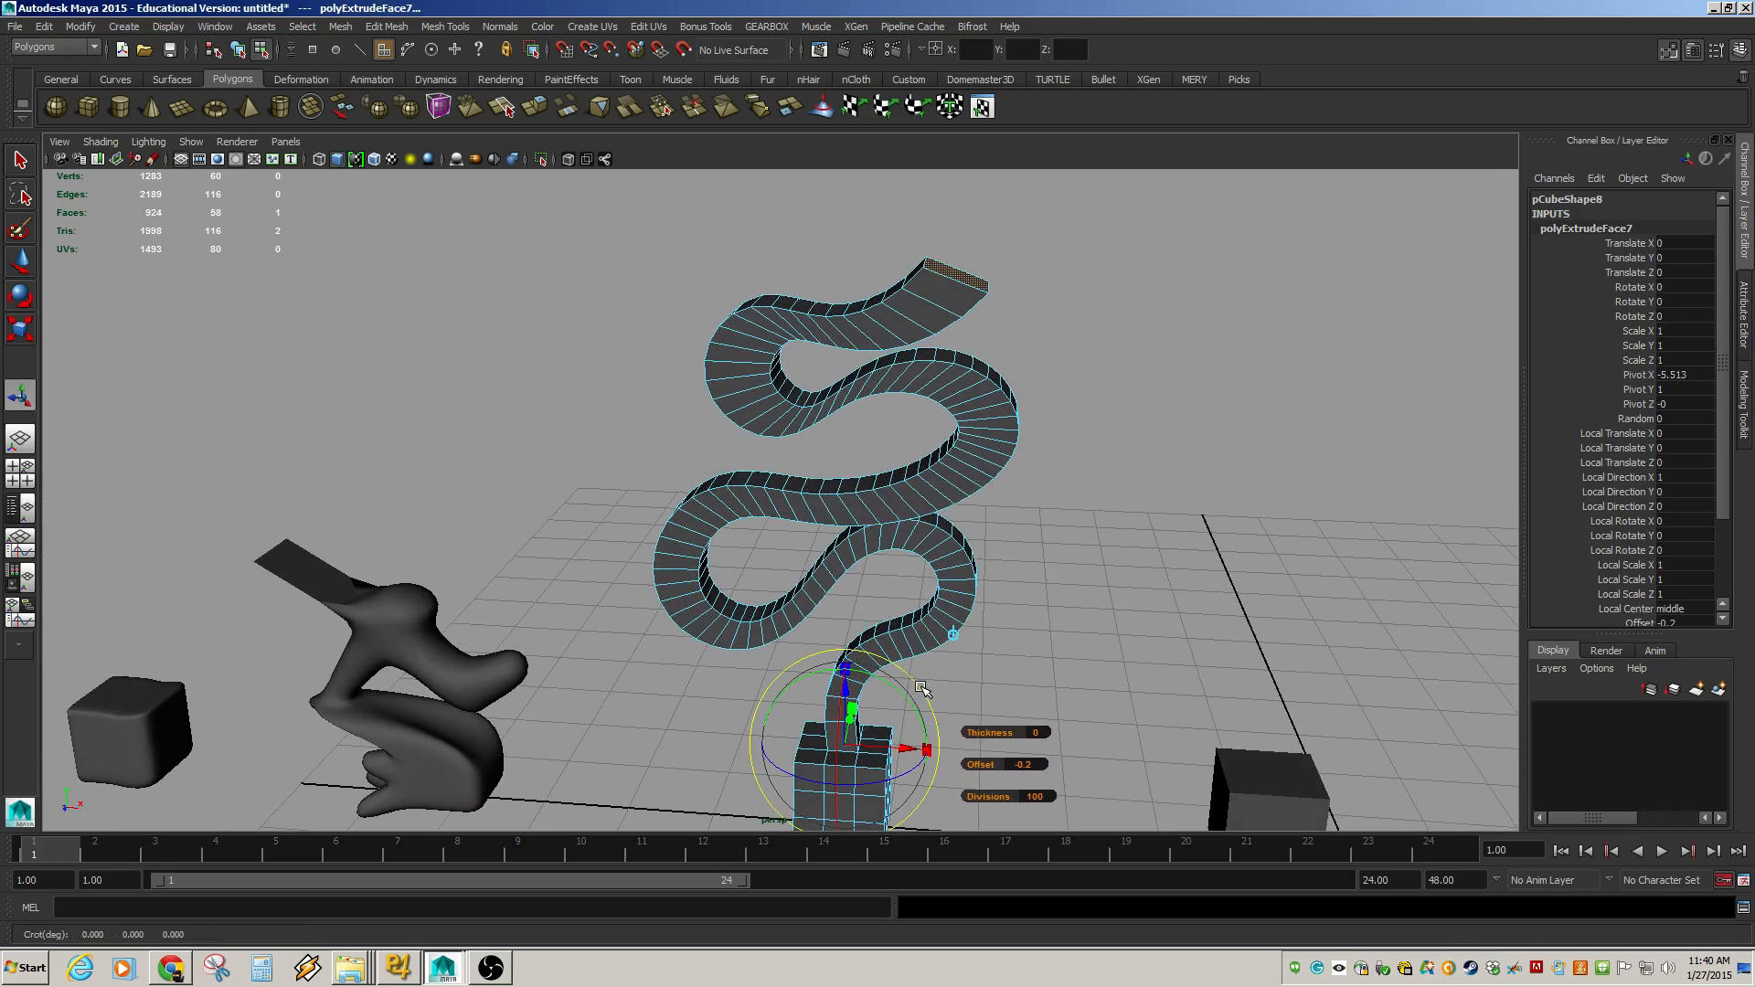
left_click_drag(891, 690, 912, 749)
key("ctrl+z")
left_click_drag(836, 483, 838, 452, "alt")
mouse_move(834, 479)
middle_mouse_down("alt")
mouse_move(807, 434)
mouse_move(815, 449)
middle_mouse_up("alt")
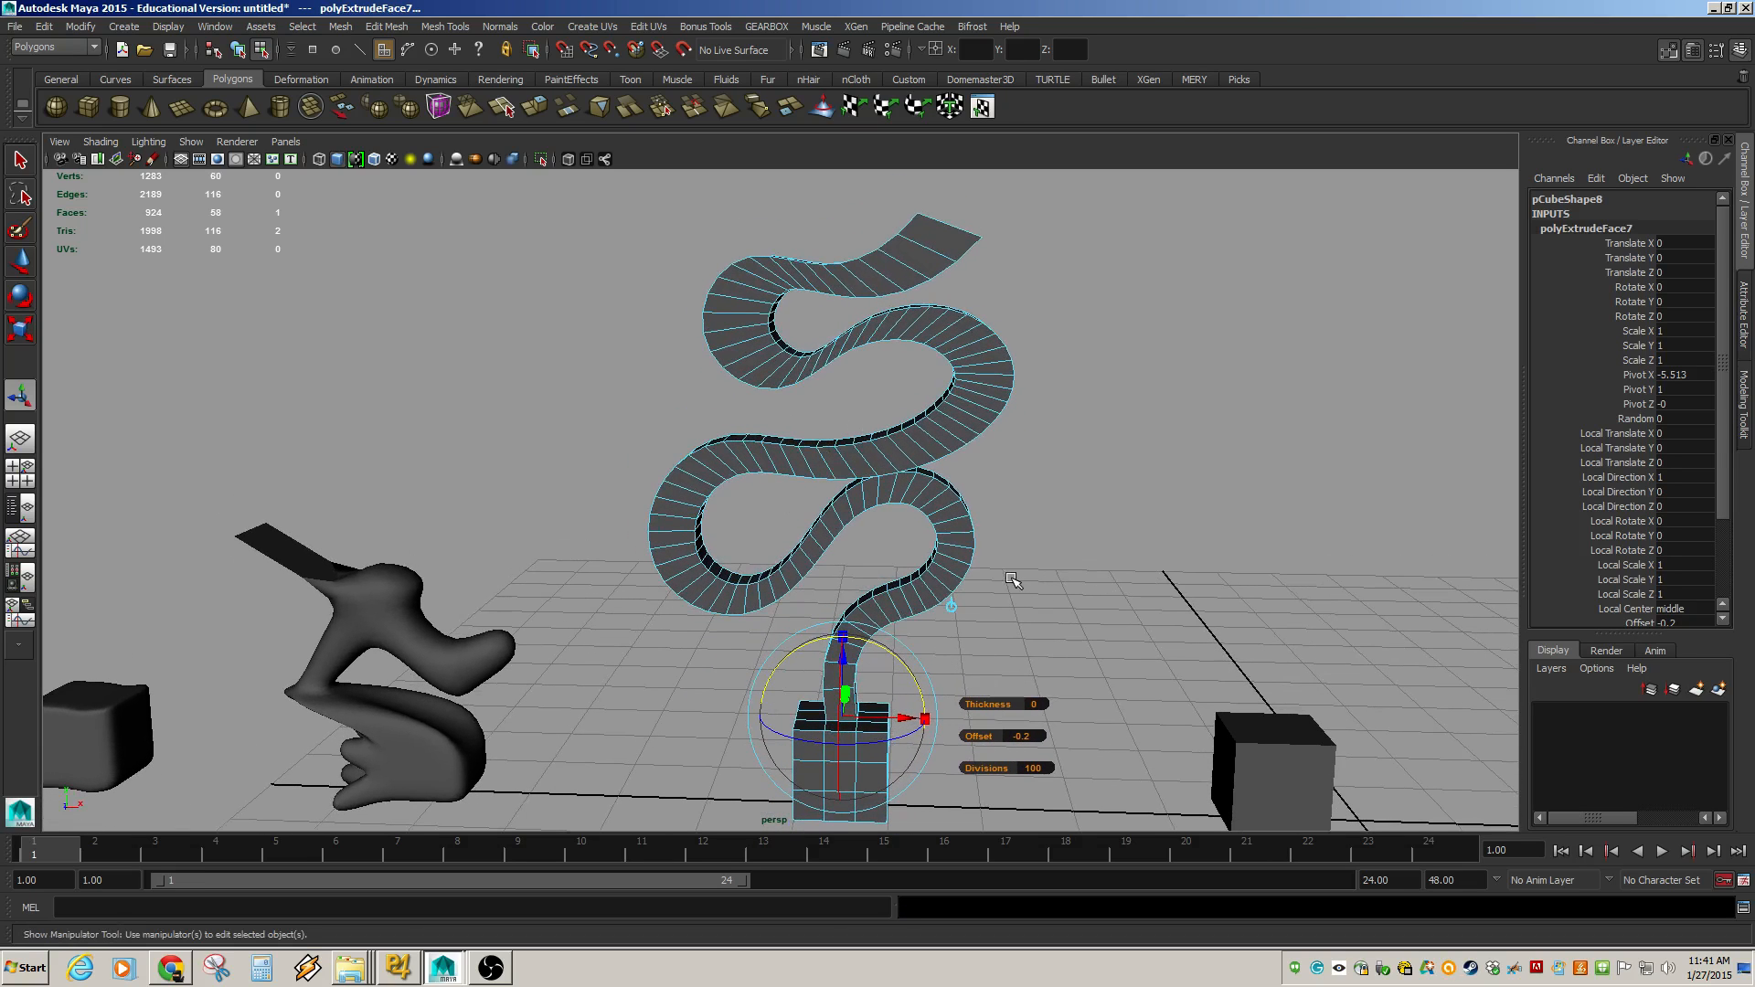
left_click_drag(1003, 705, 986, 743)
key("ctrl+z")
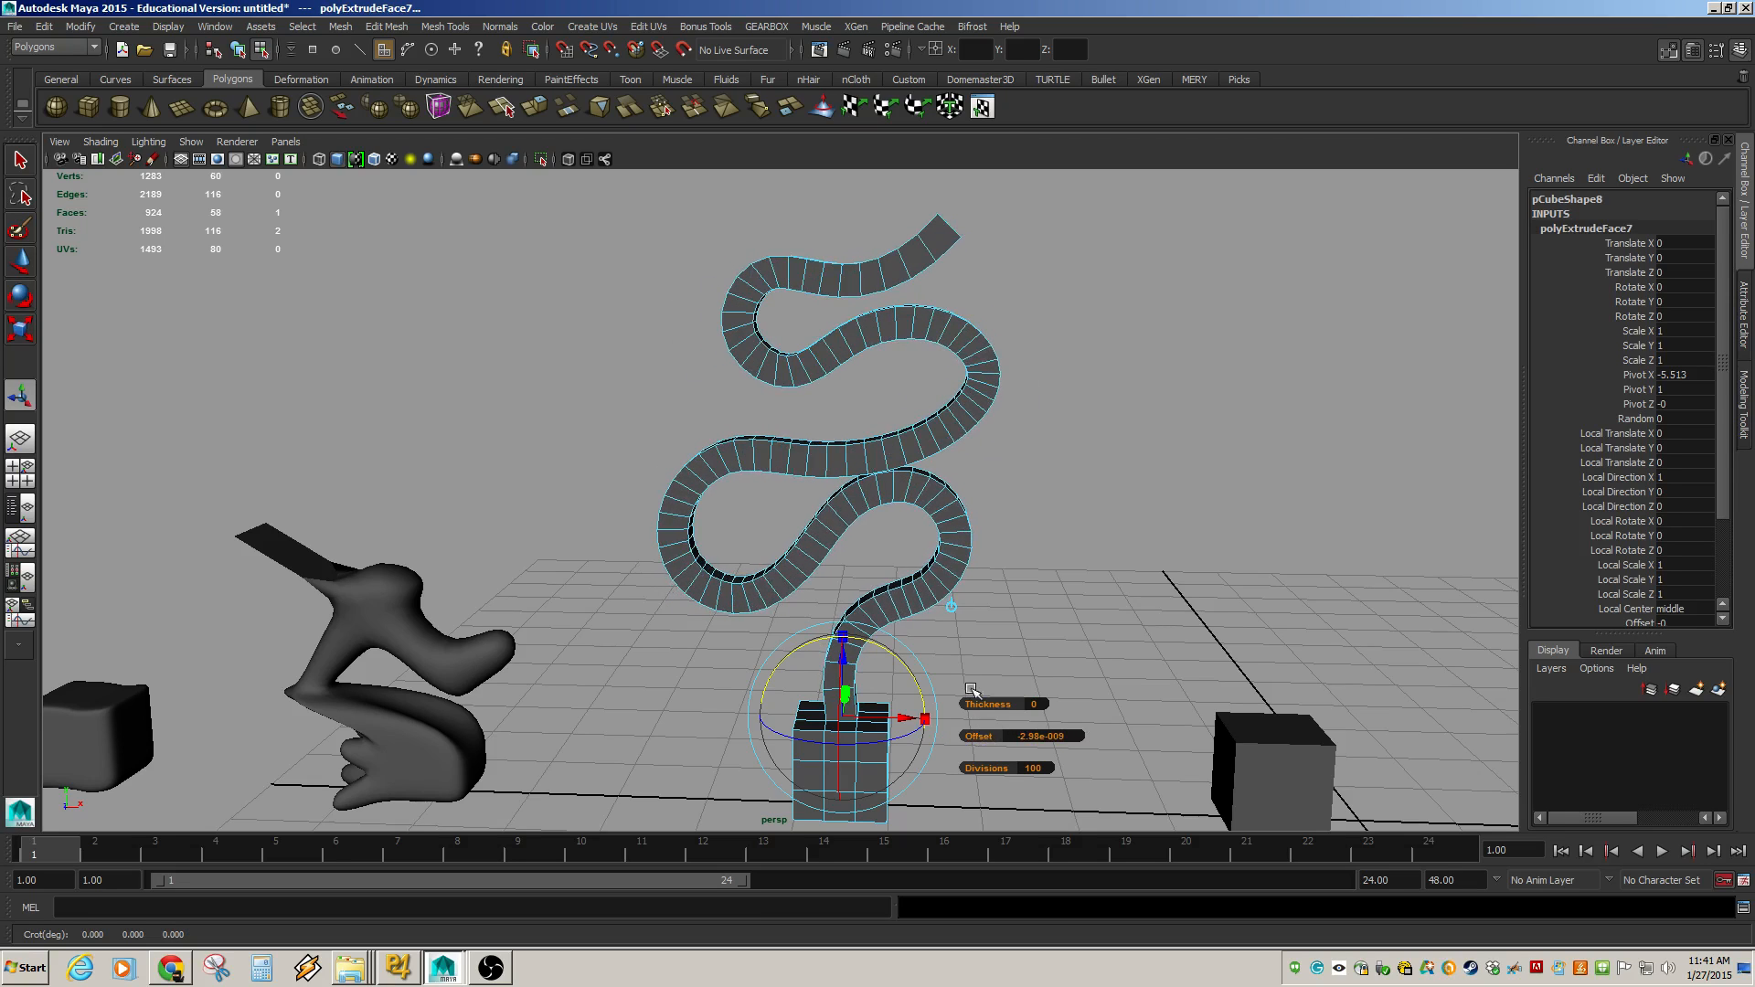
Return to object mode and switch the viewport to wireframe display.
left_click_drag(1063, 481, 678, 464, "alt")
middle_click_drag(677, 464, 722, 279, "alt")
right_click_drag(653, 494, 820, 669, "alt")
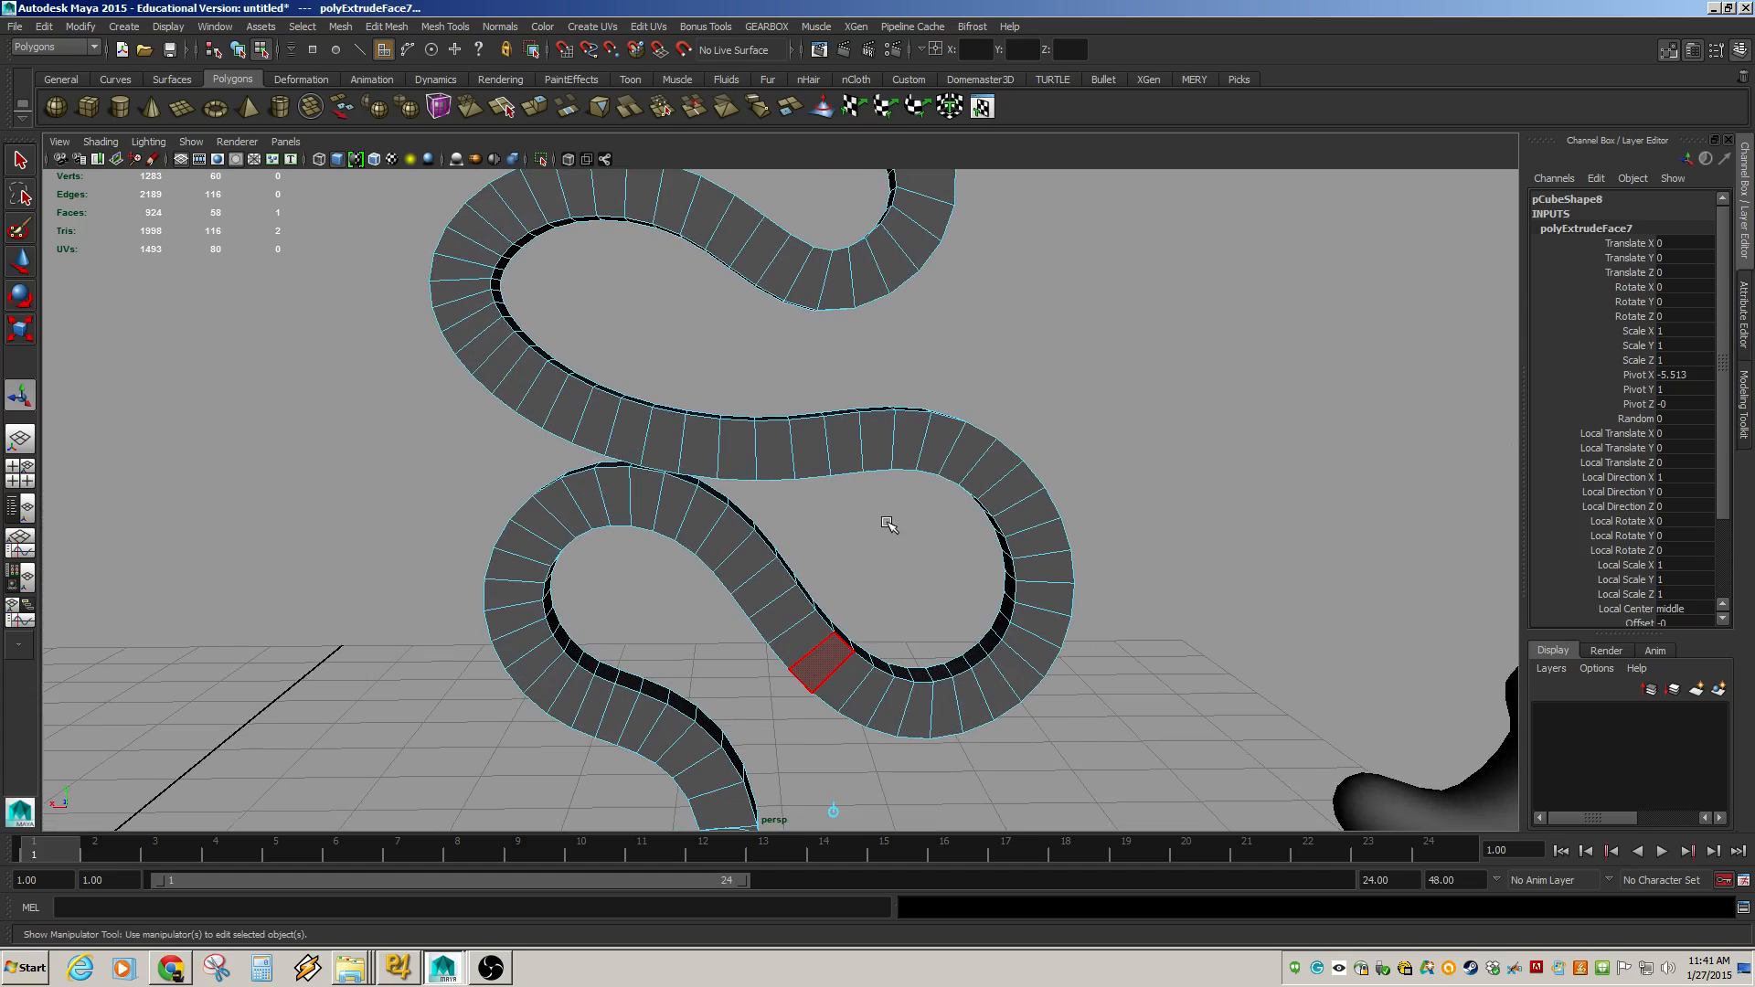
key("F8")
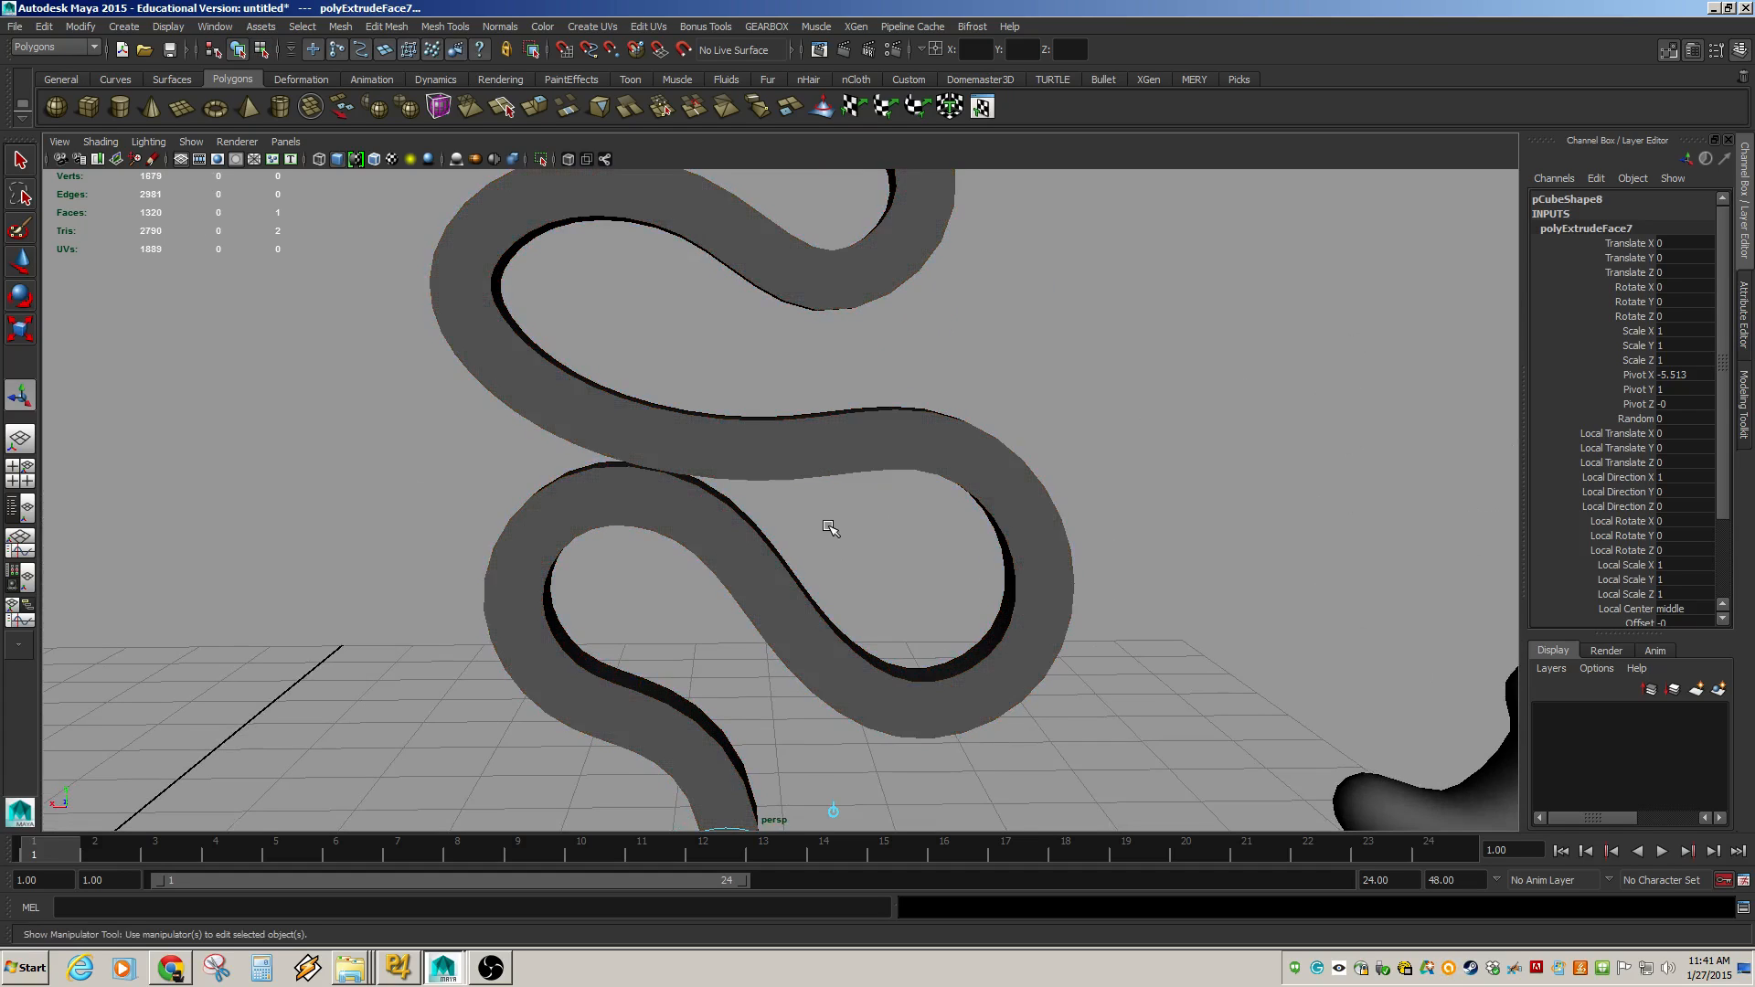
left_click(756, 592)
key("4")
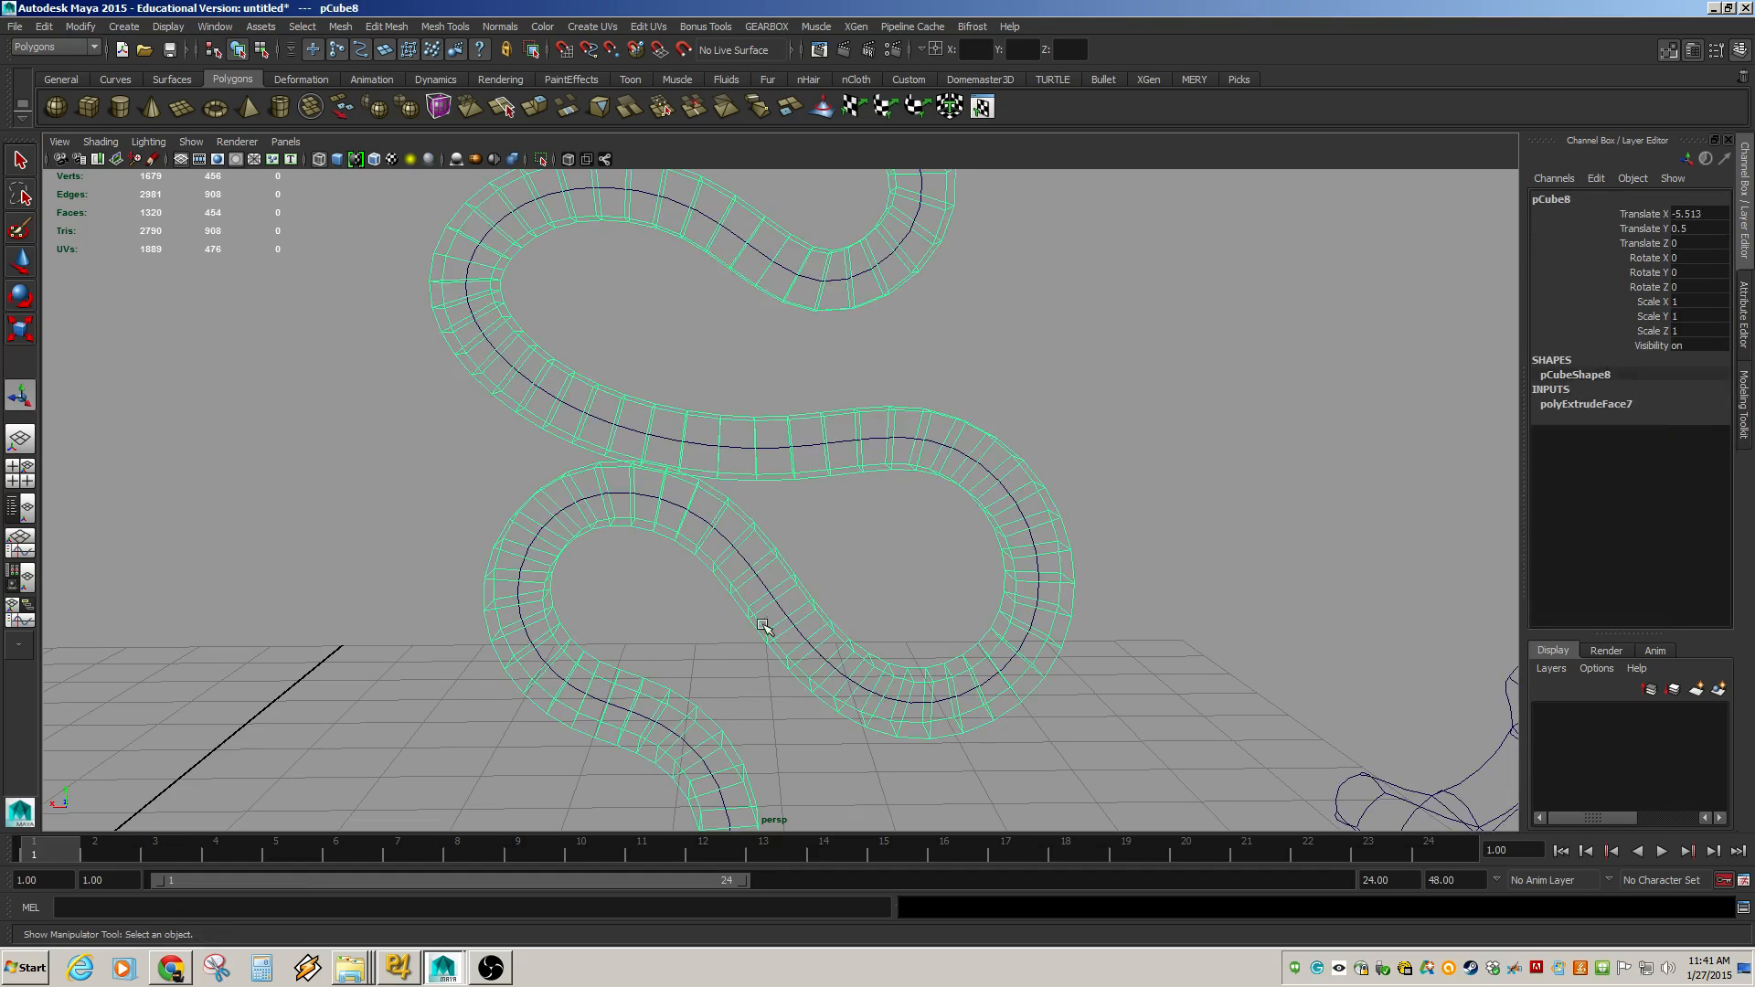
Try moving the curve with the Move tool, undoing each move.
left_click(762, 586)
right_click_drag(1048, 686, 466, 539, "alt")
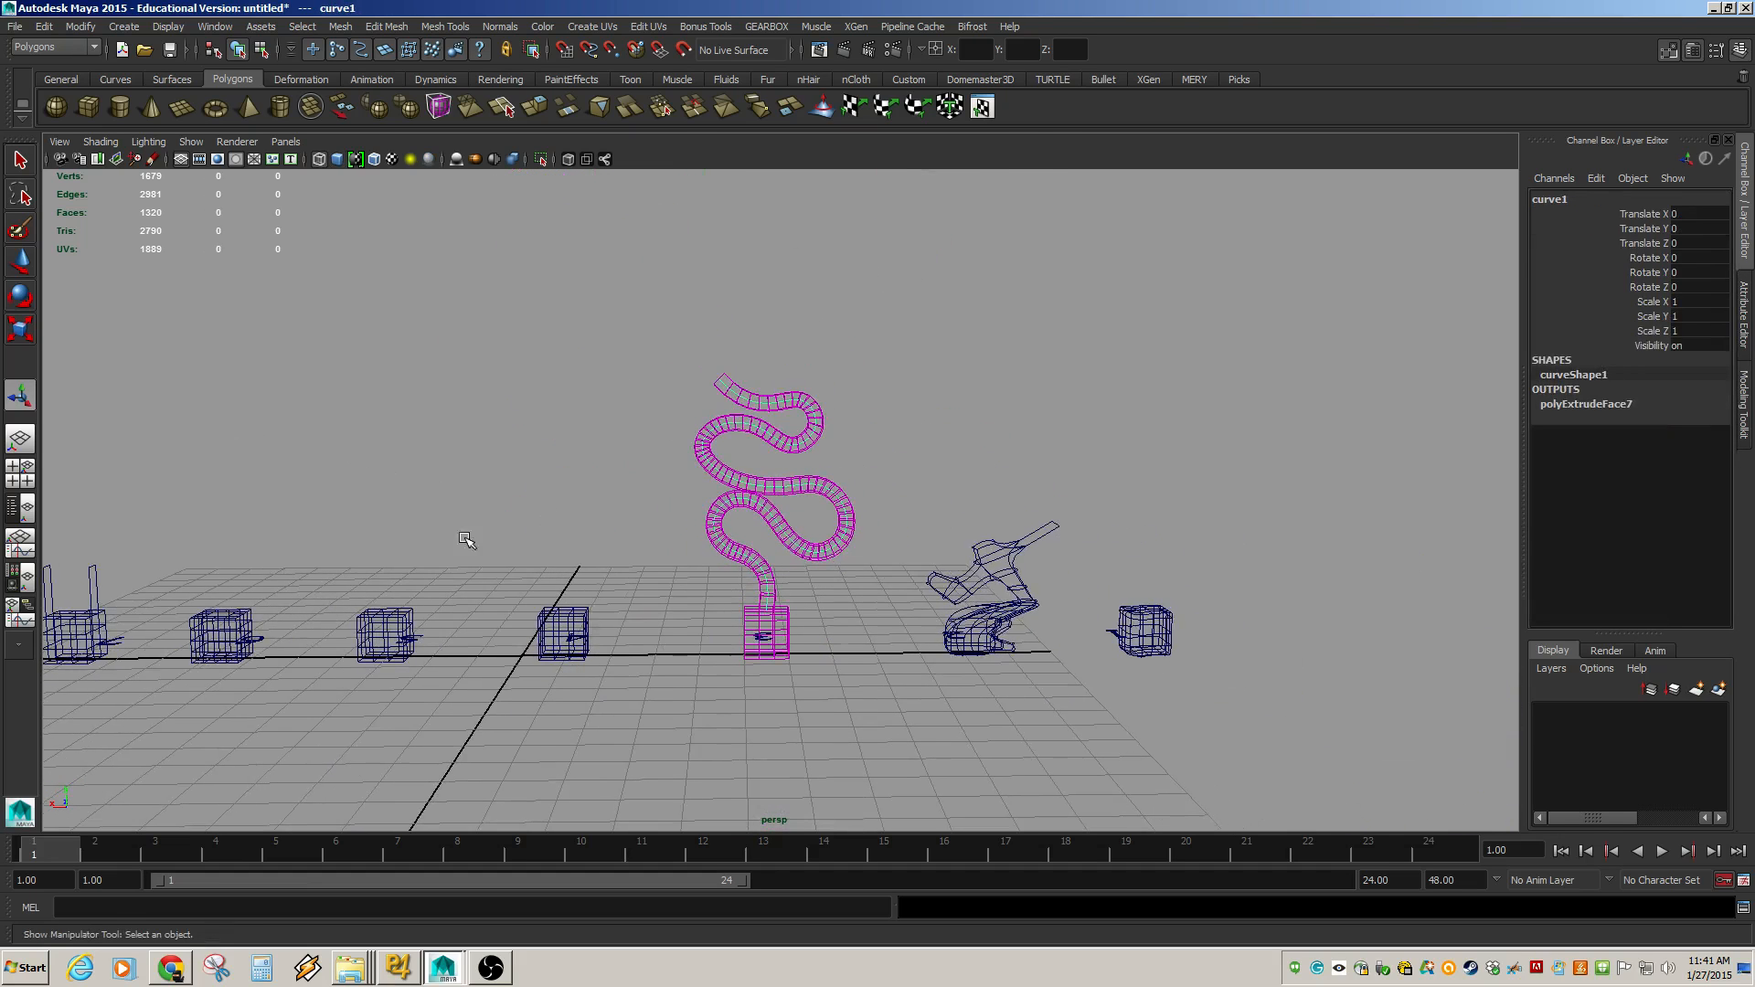
key("w")
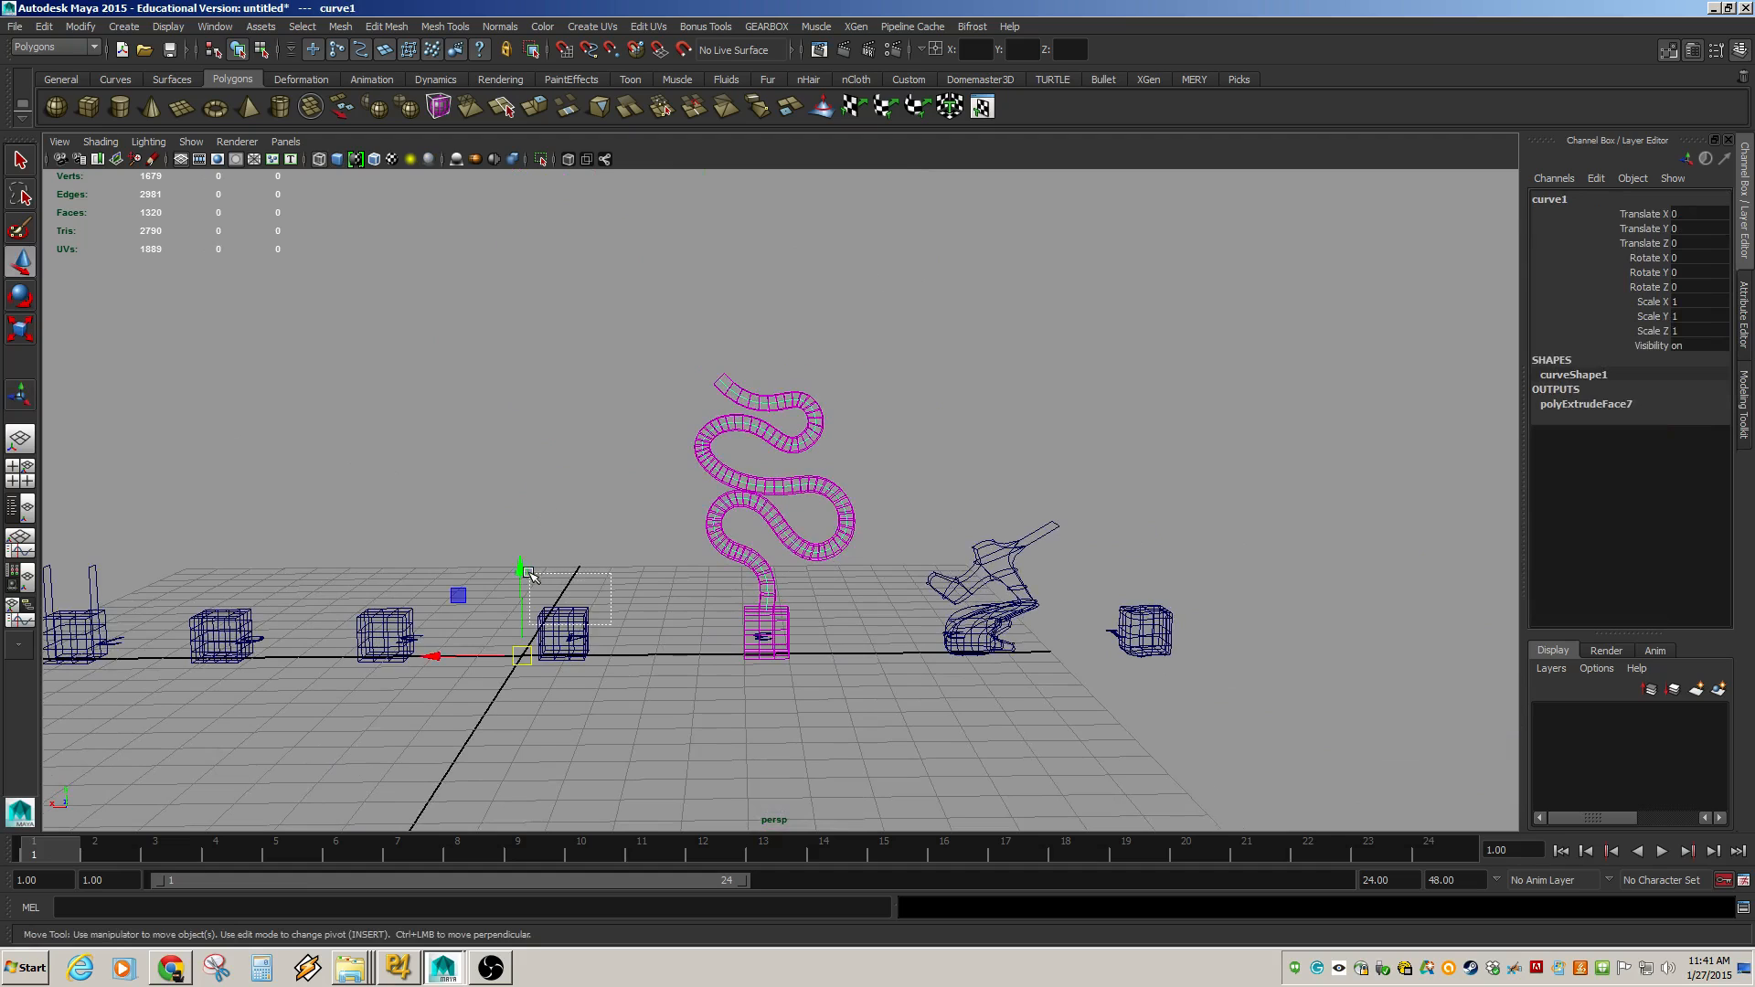
left_click(546, 635)
key("ctrl+z")
left_click_drag(521, 656, 299, 589)
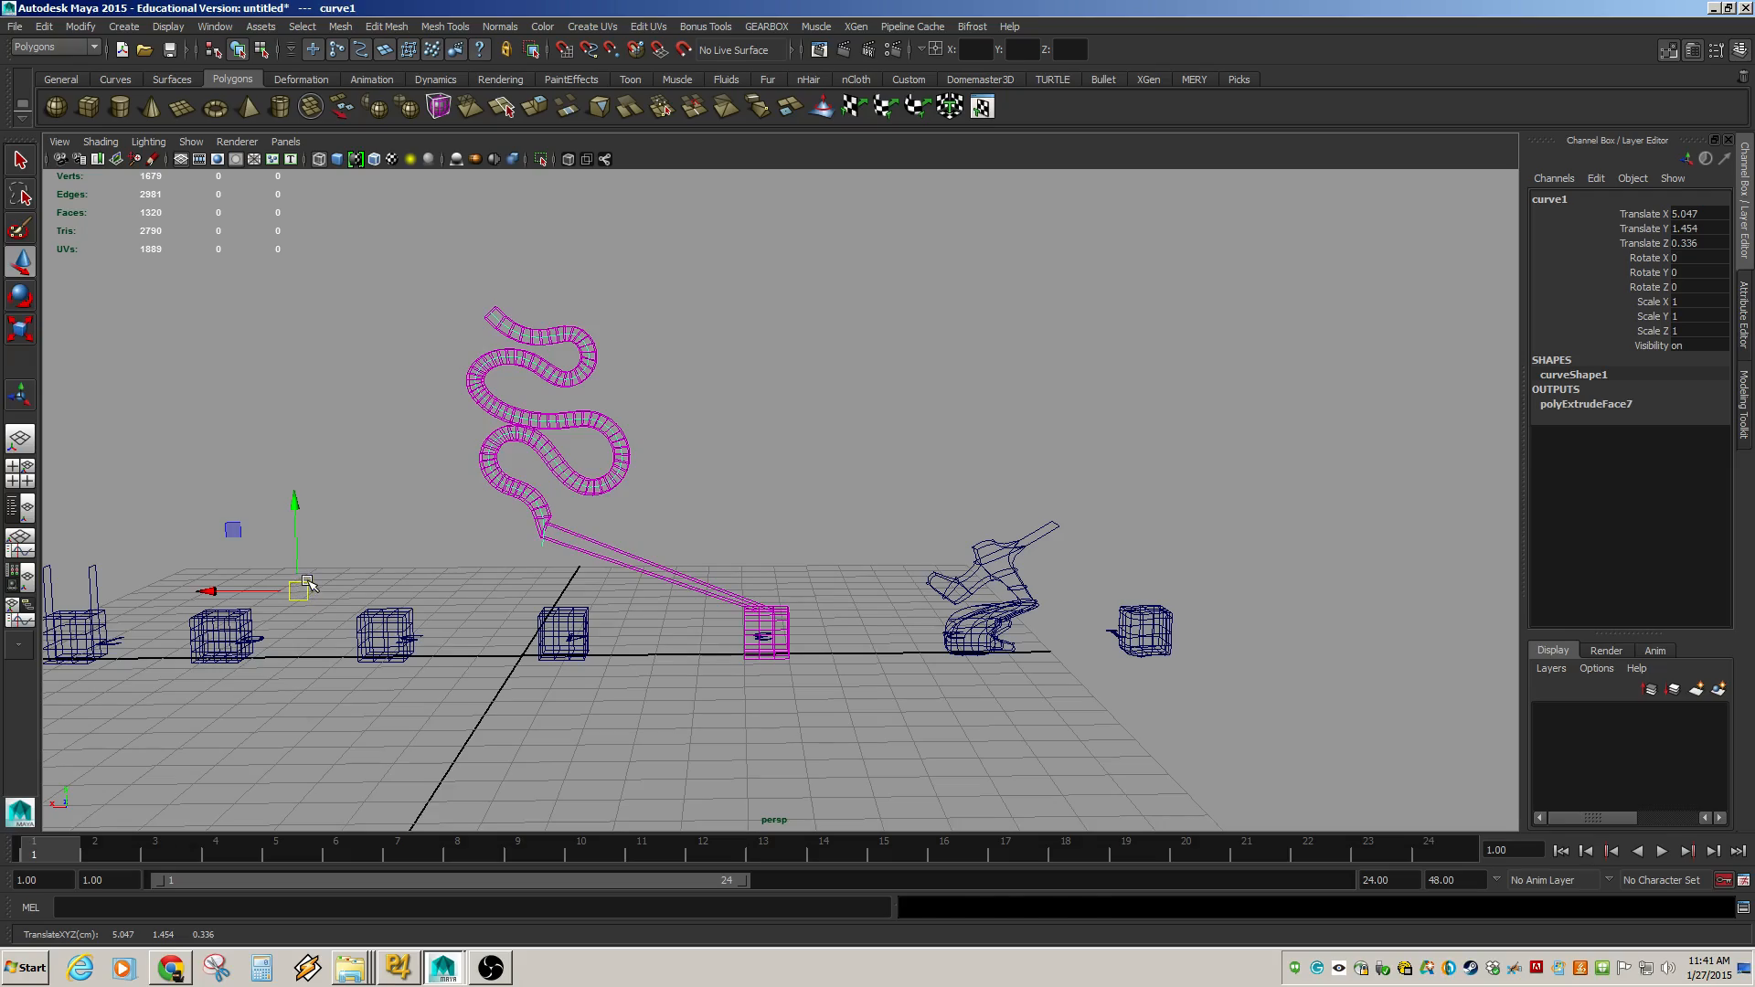
key("ctrl+z")
left_click_drag(783, 571, 731, 560, "alt")
middle_click_drag(731, 559, 682, 696, "alt")
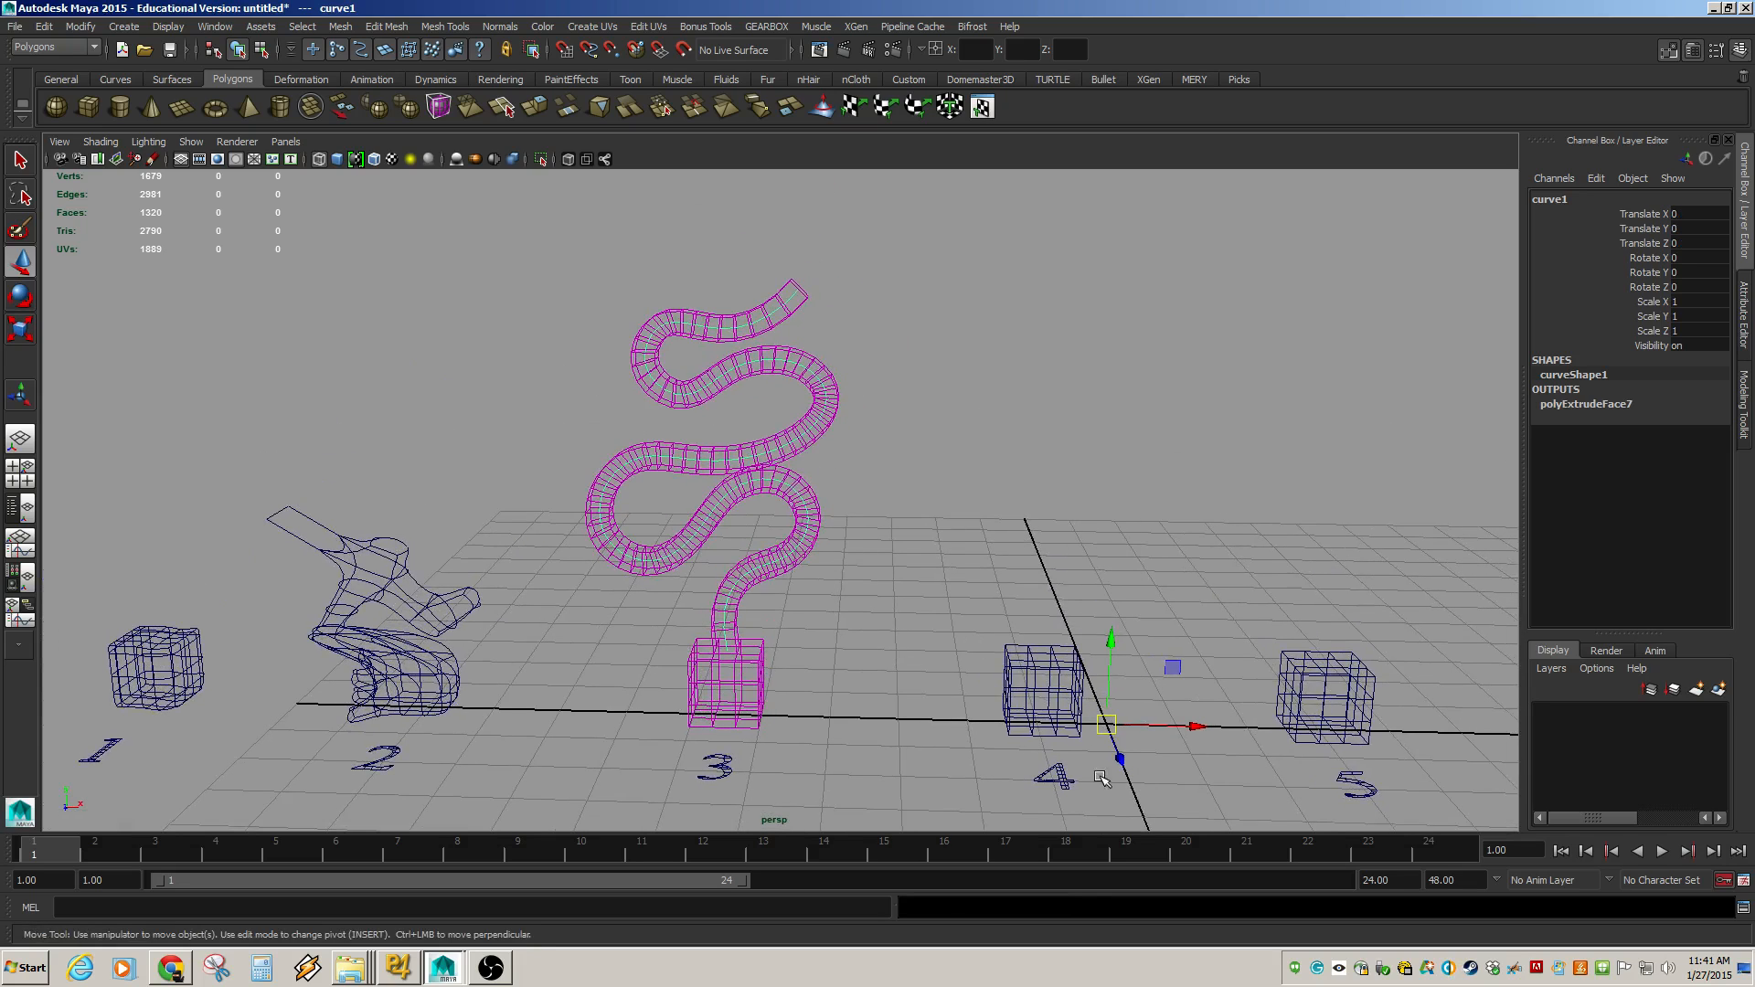
left_click_drag(1203, 741, 1261, 728)
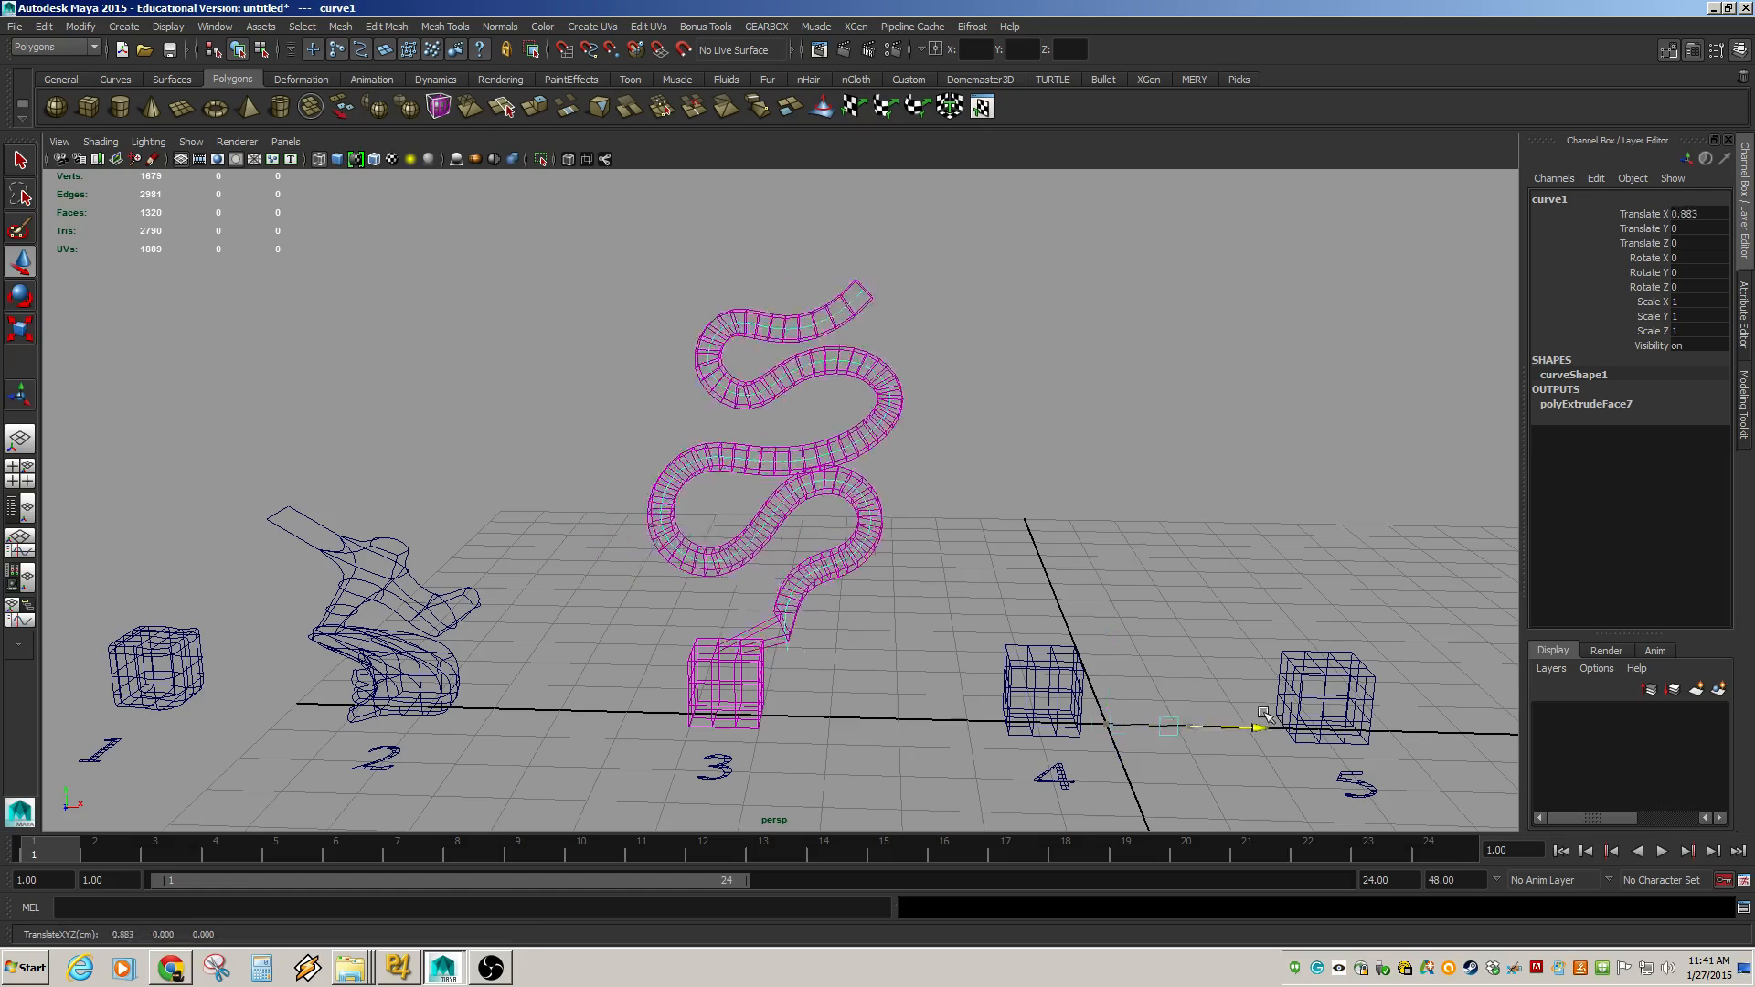
key("ctrl+z")
Try moving the curve's control vertices to reshape the extrusion, then undo the moves.
right_click_drag(547, 516, 1289, 672, "alt")
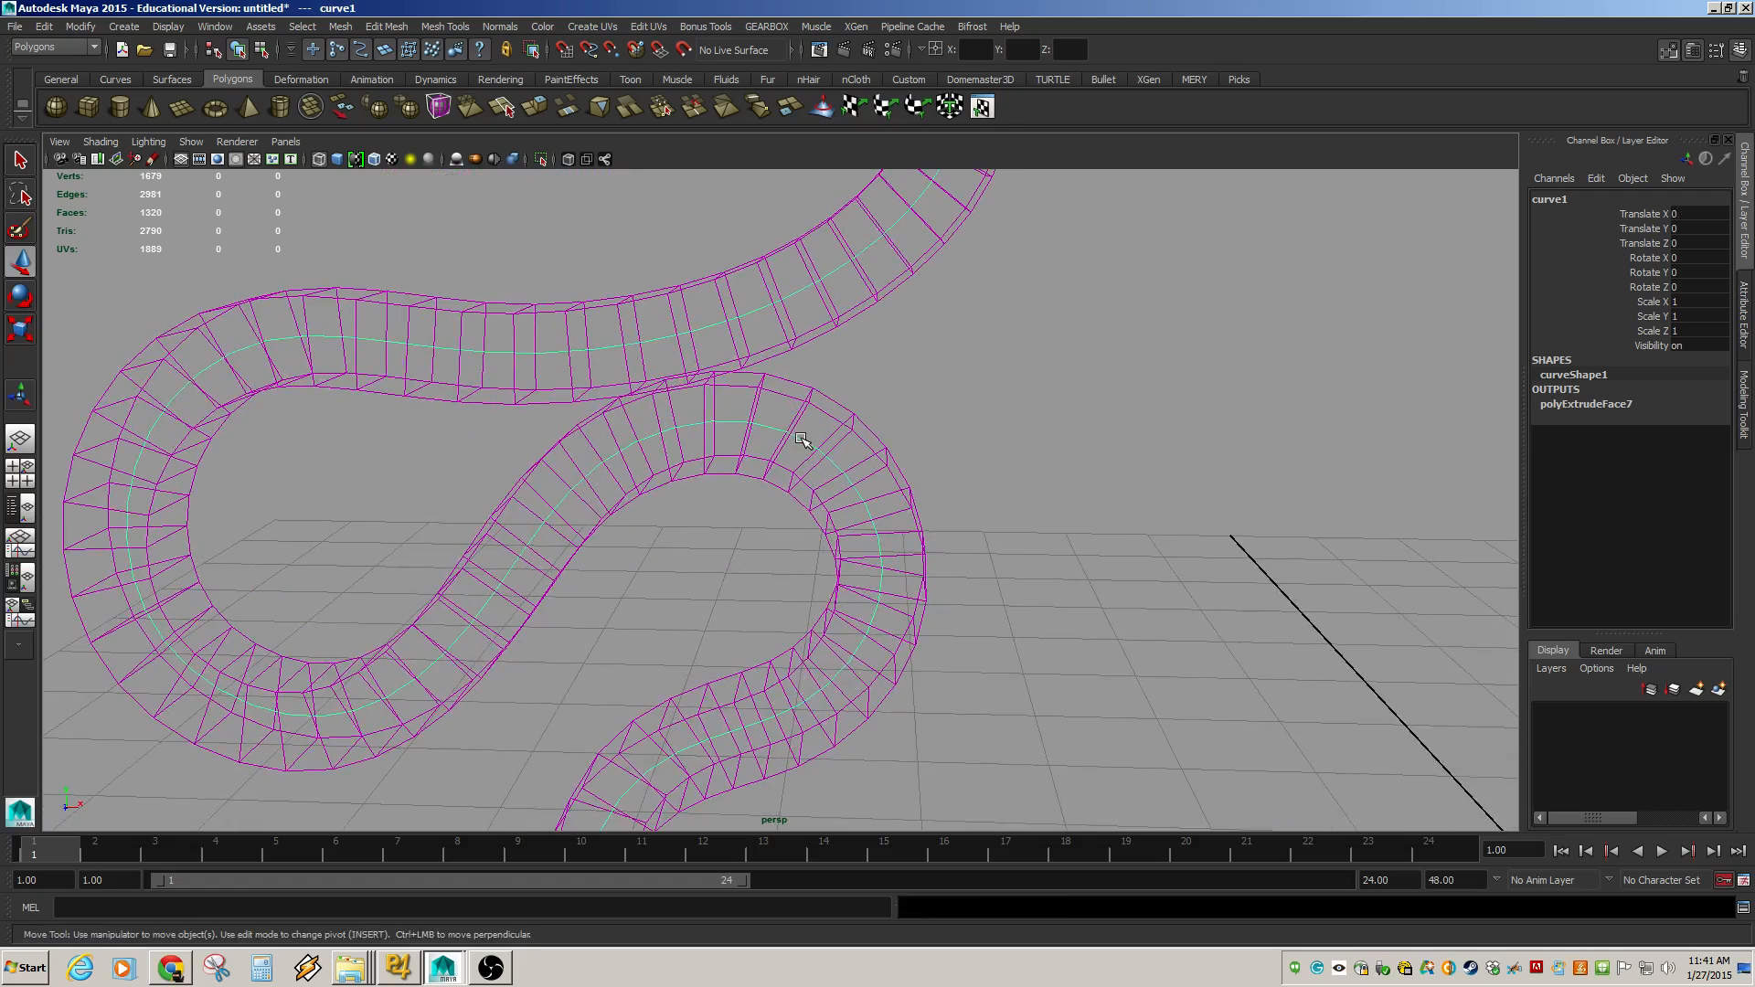
key("F9")
right_click_drag(1018, 579, 556, 486, "alt")
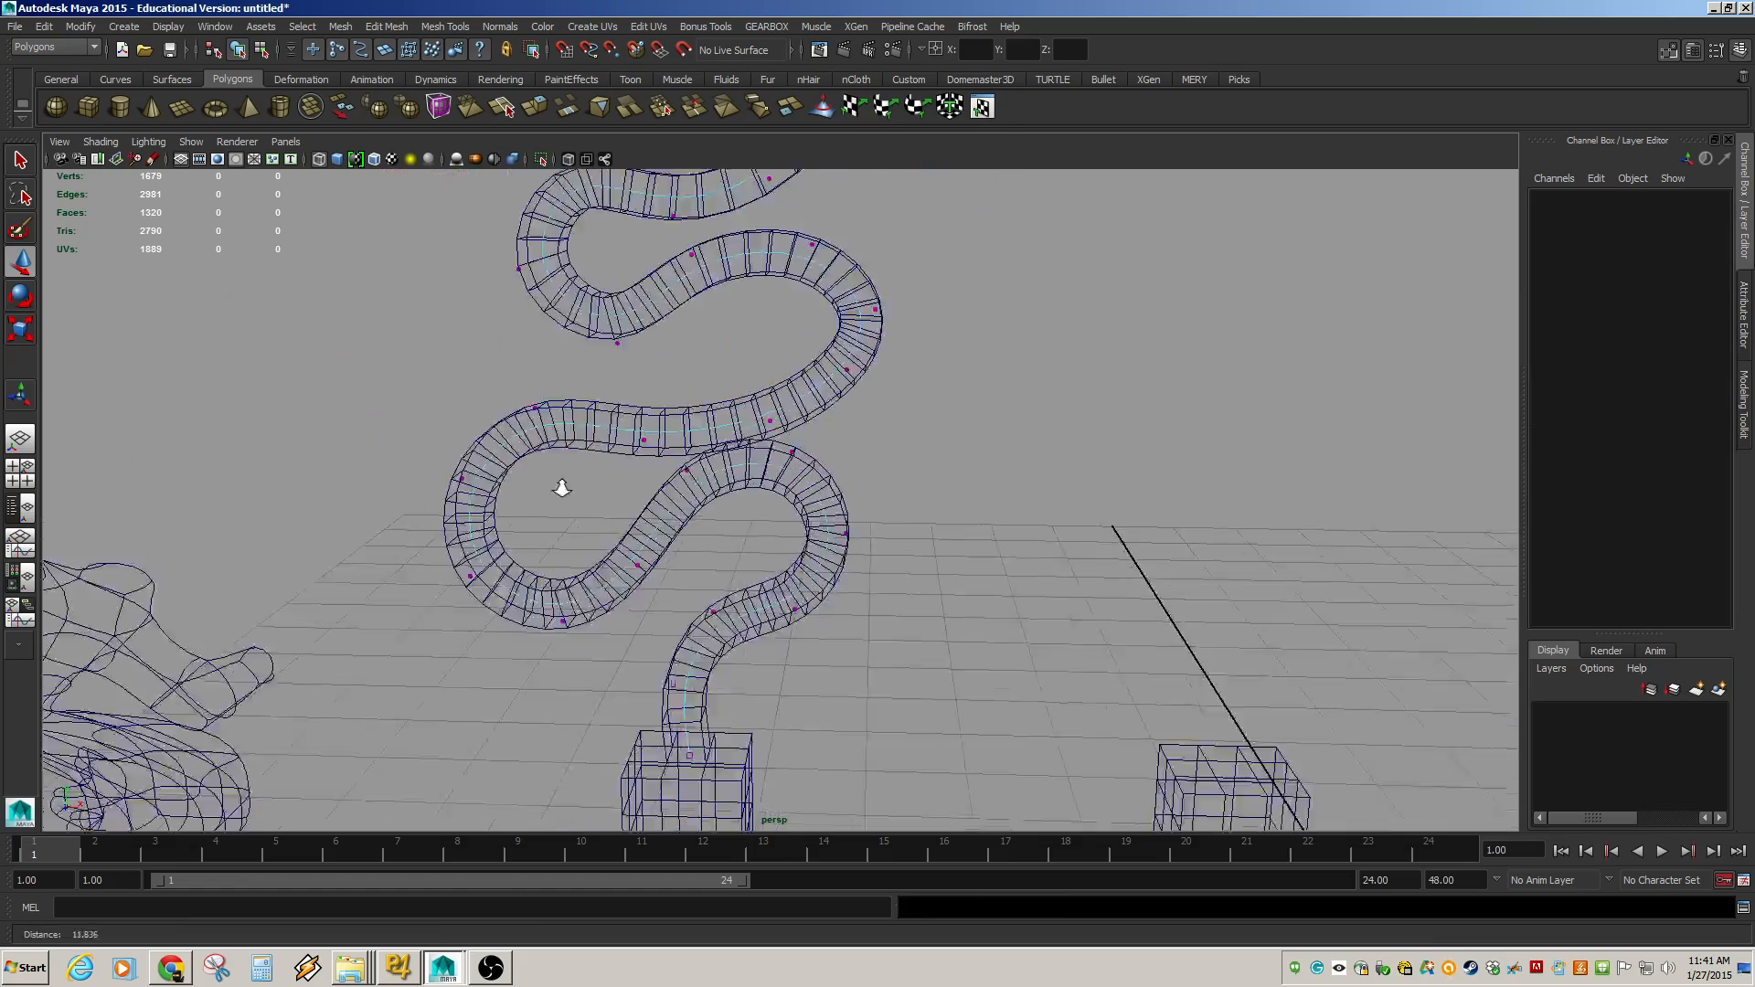
left_click_drag(556, 486, 597, 463, "alt")
left_click_drag(762, 508, 792, 532)
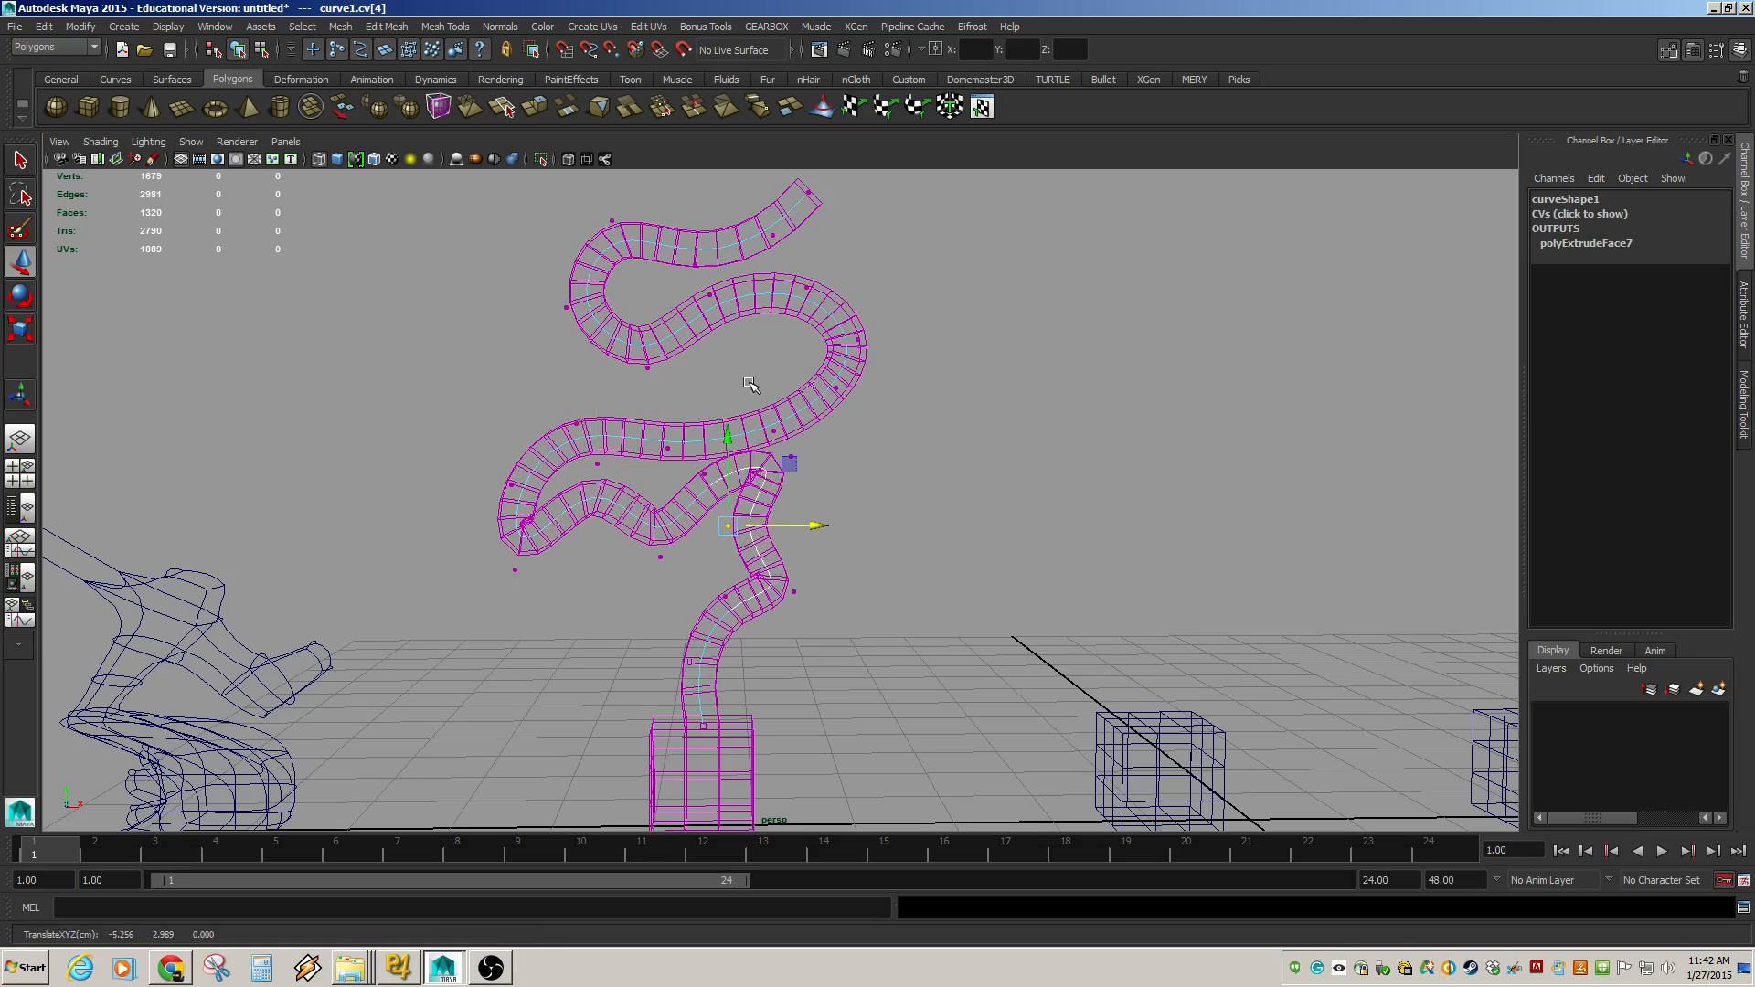
left_click_drag(748, 380, 787, 333)
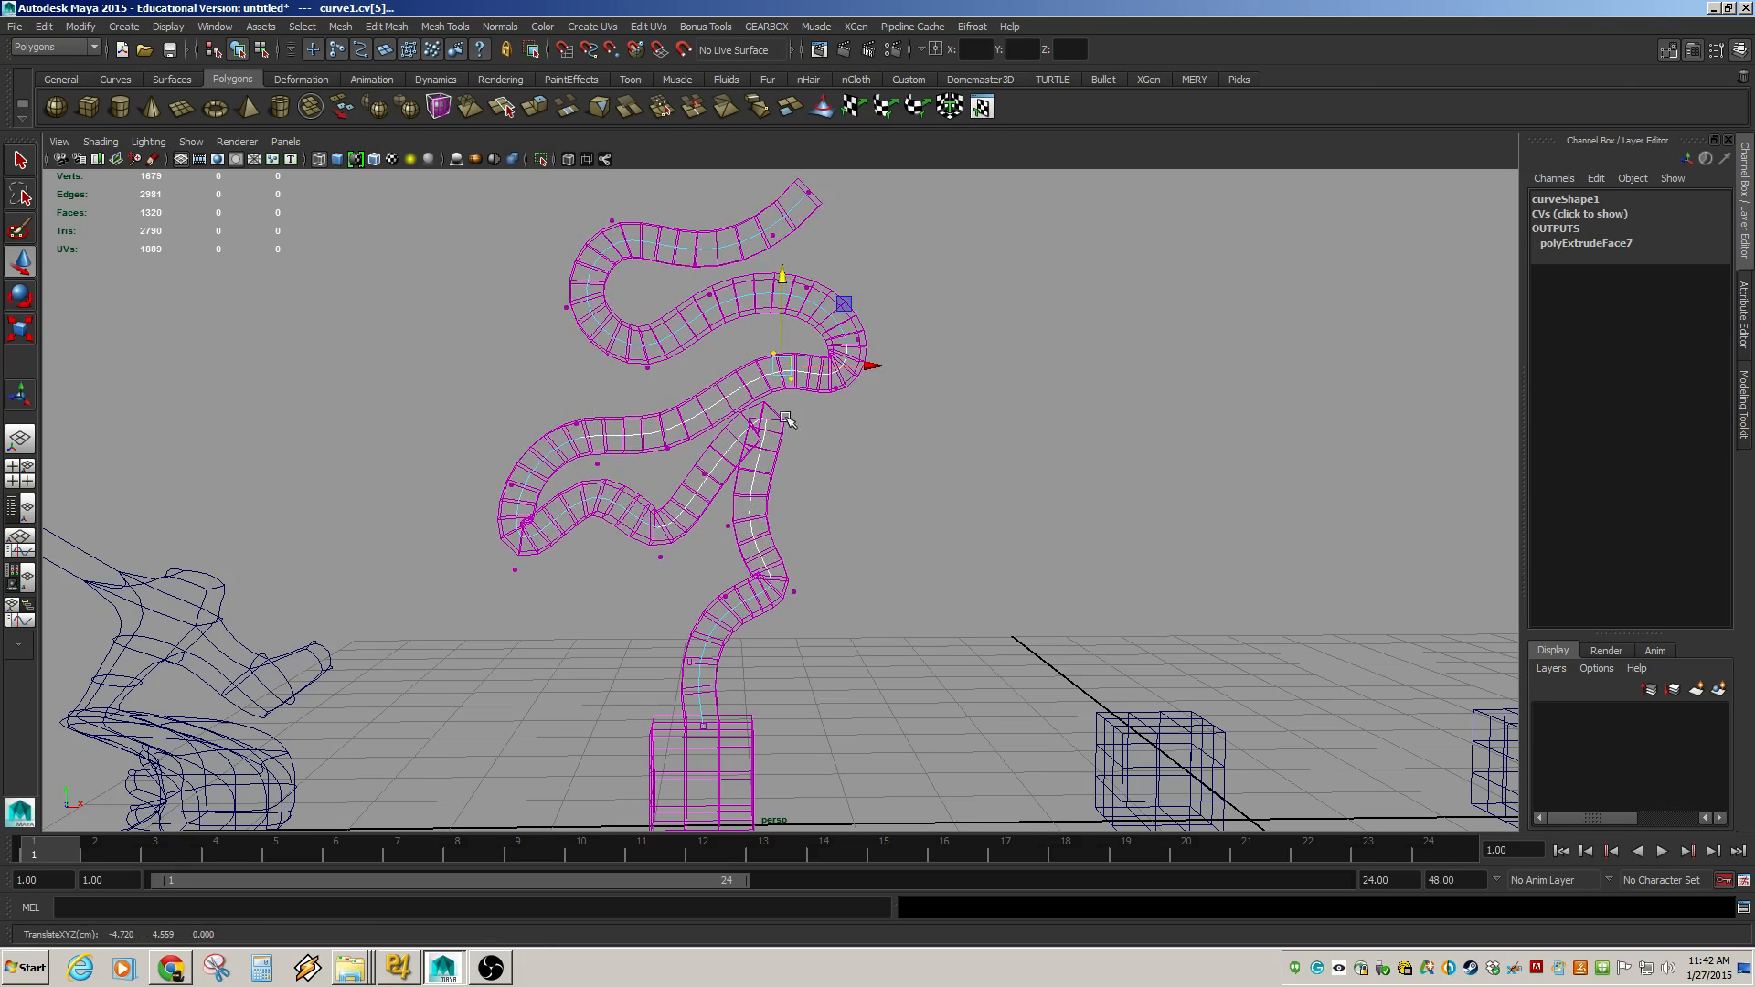
key("ctrl+z")
key("ctrl+z")
key("ctrl+z")
key("ctrl+z")
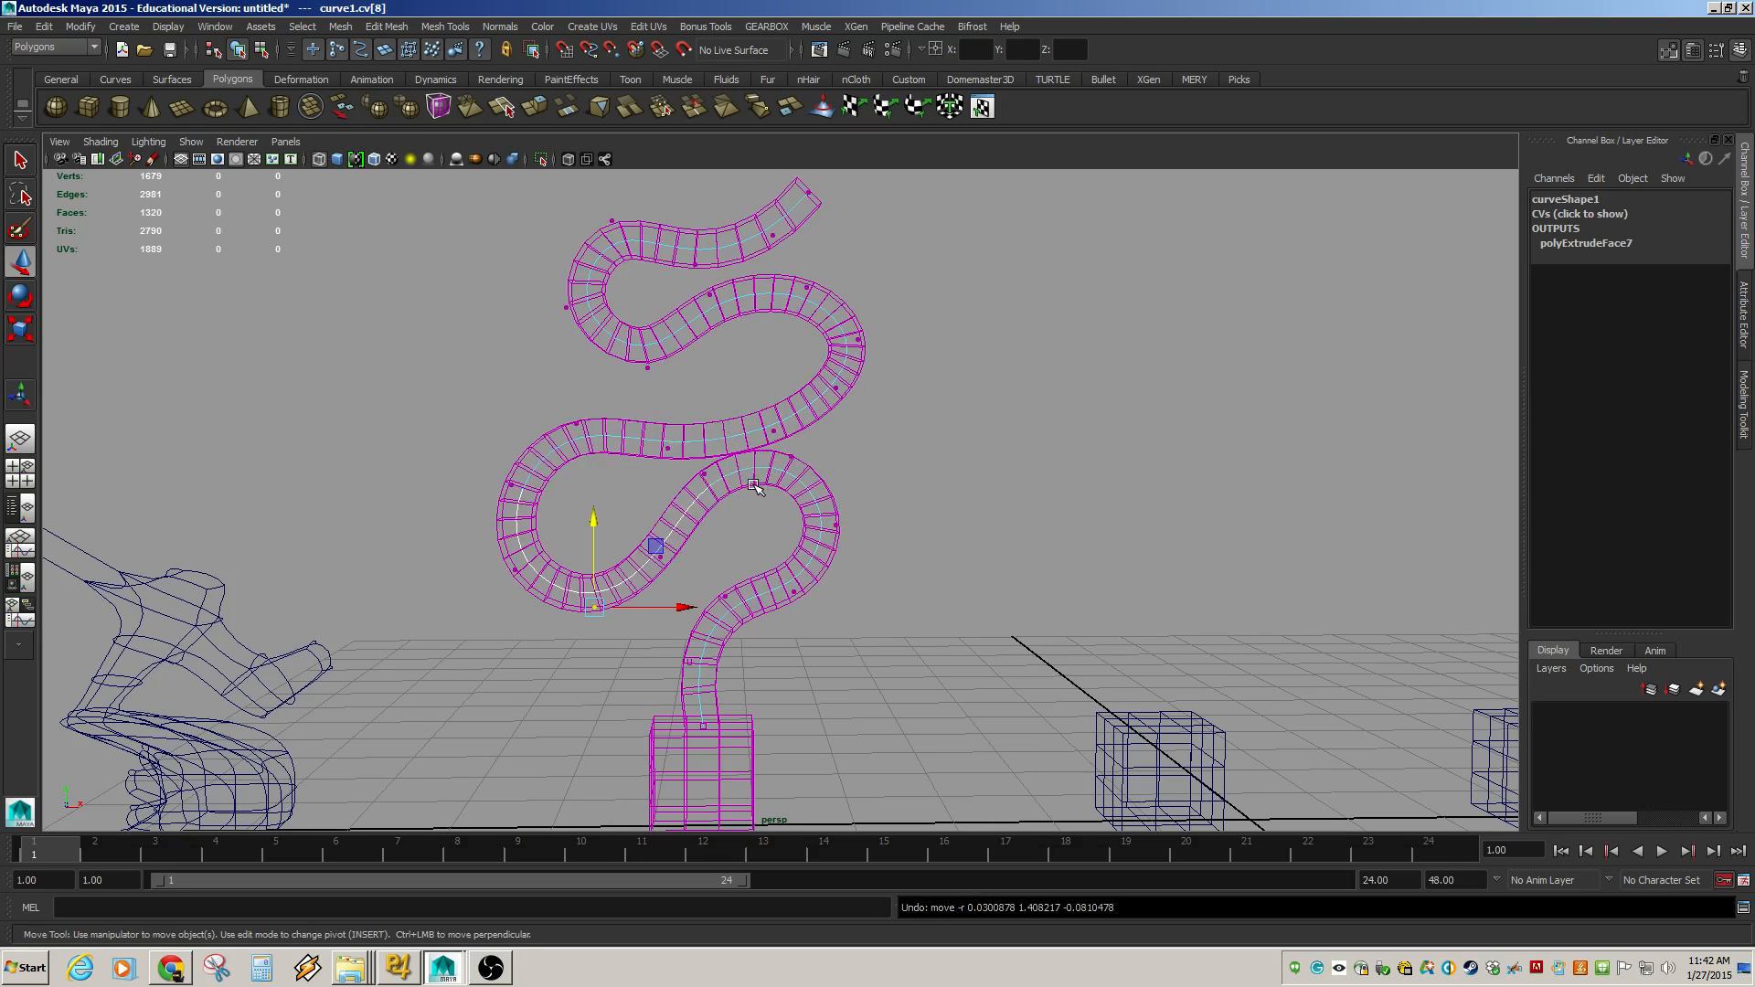
Select the extruded mesh and try deleting its non-deformer history, then undo it.
left_click(742, 484)
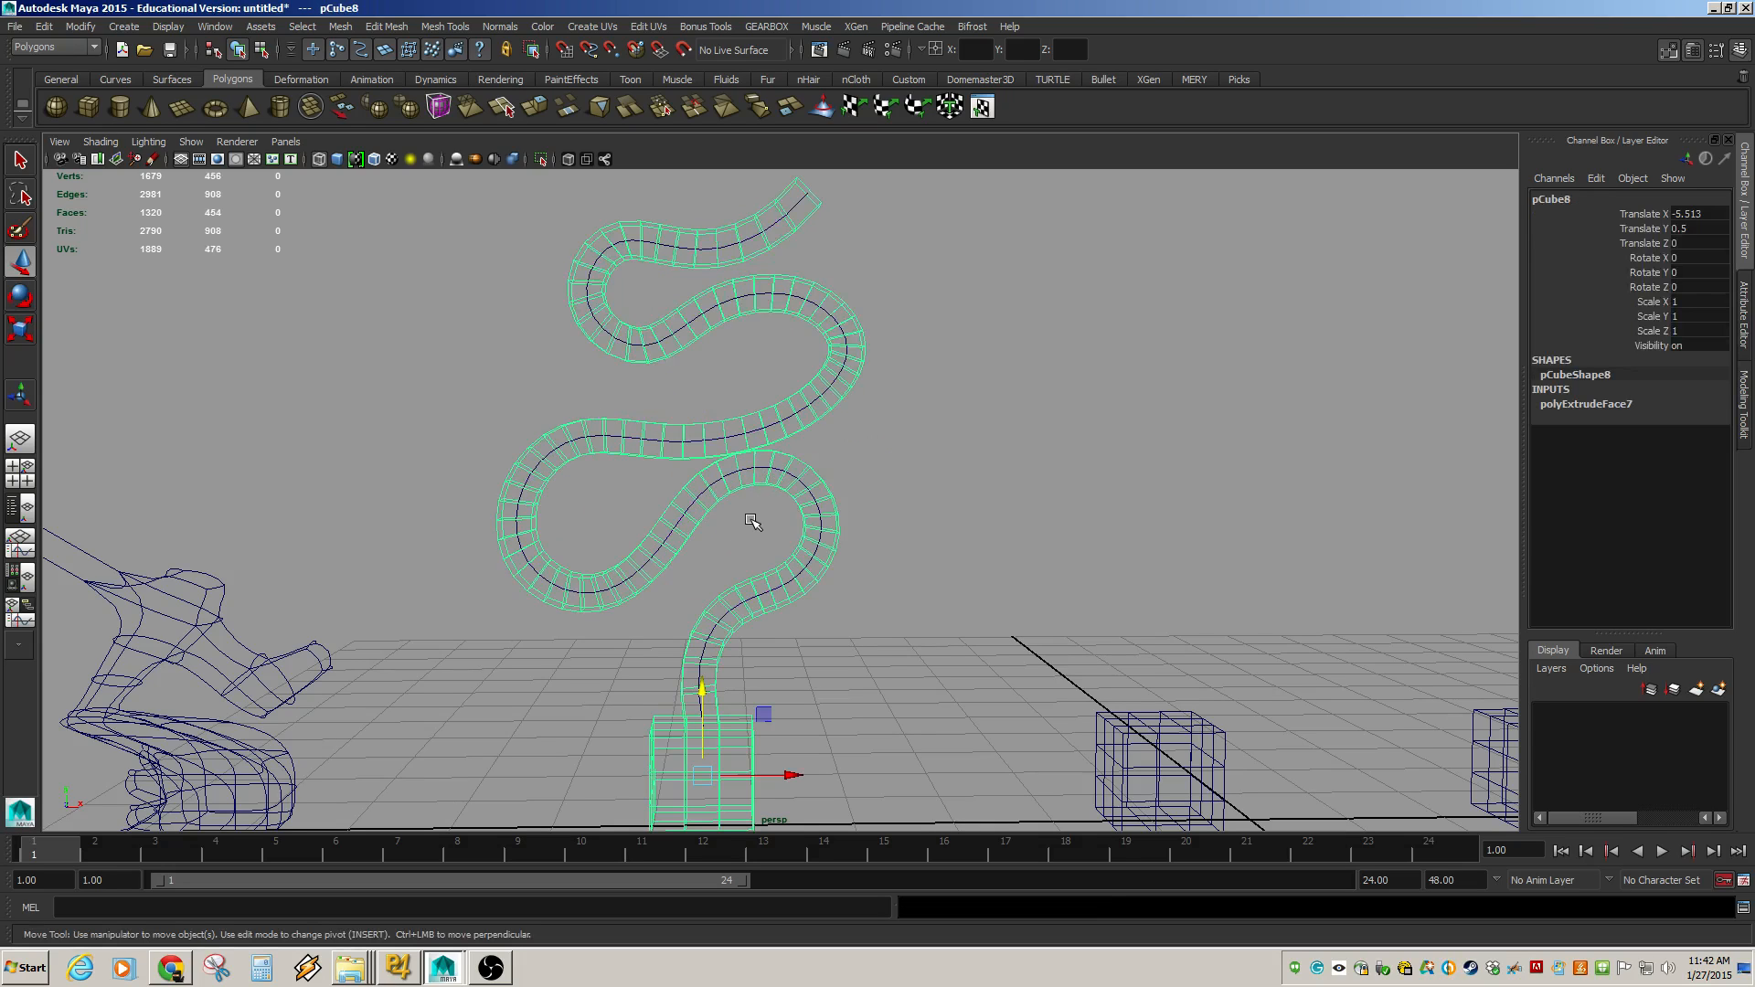
left_click(731, 475)
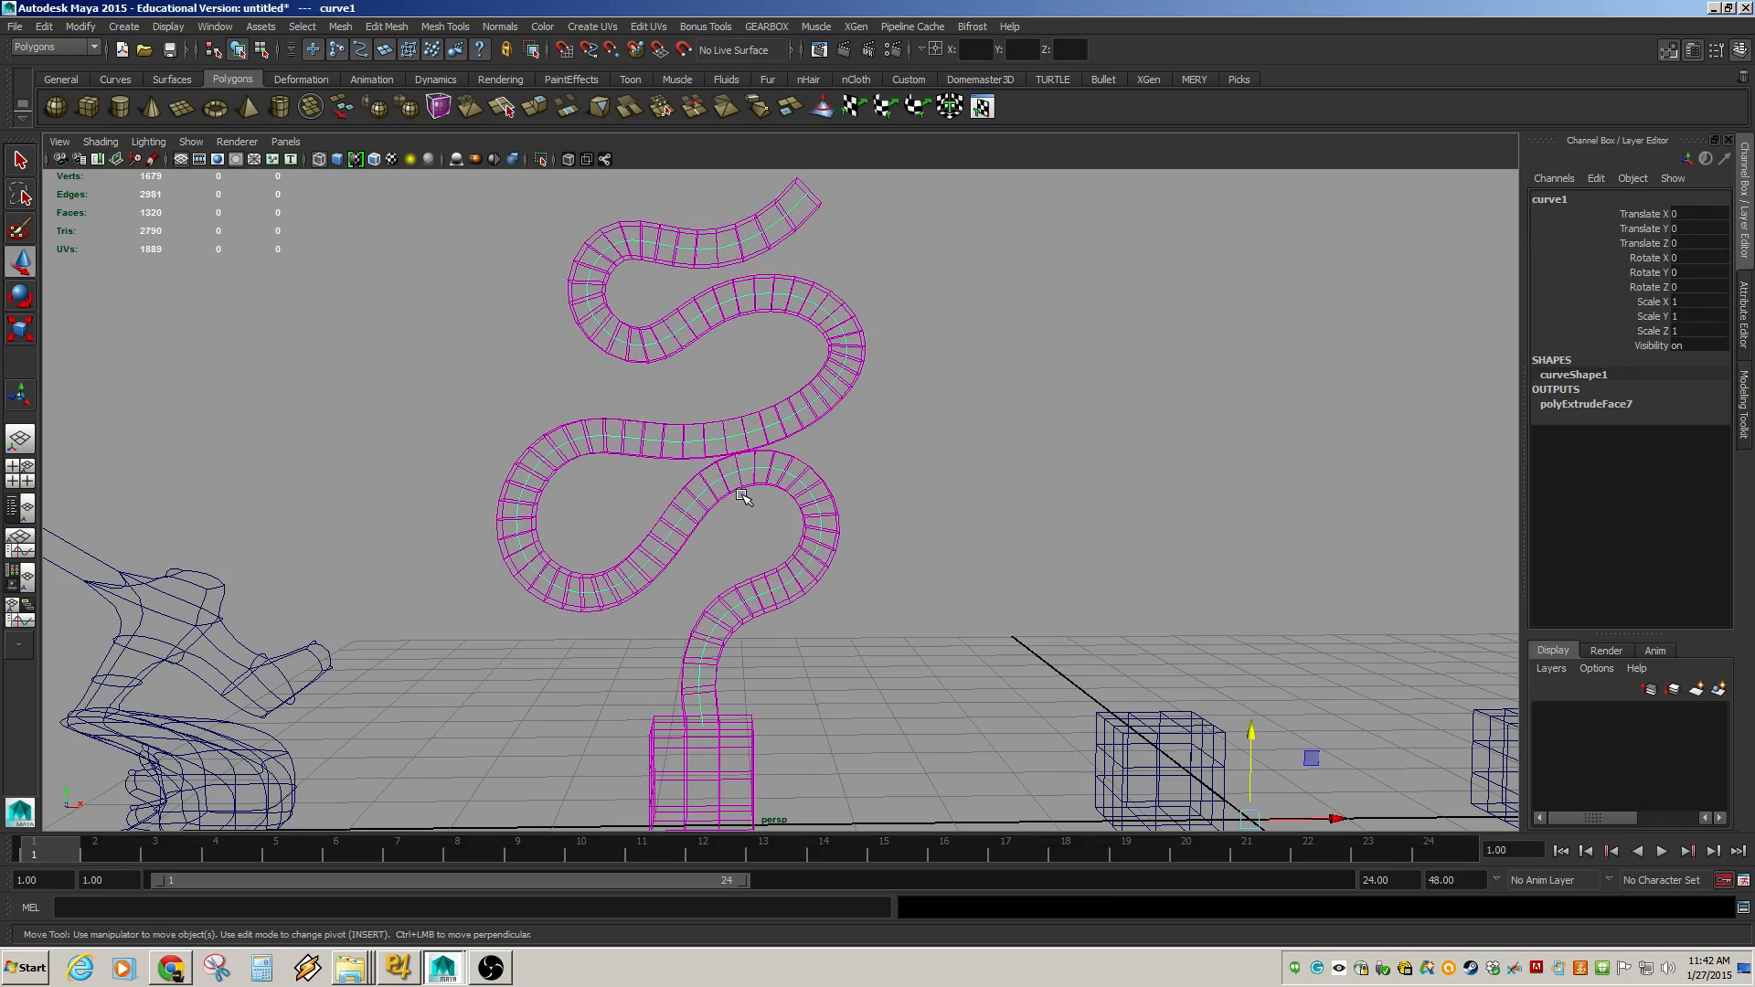
left_click(746, 488)
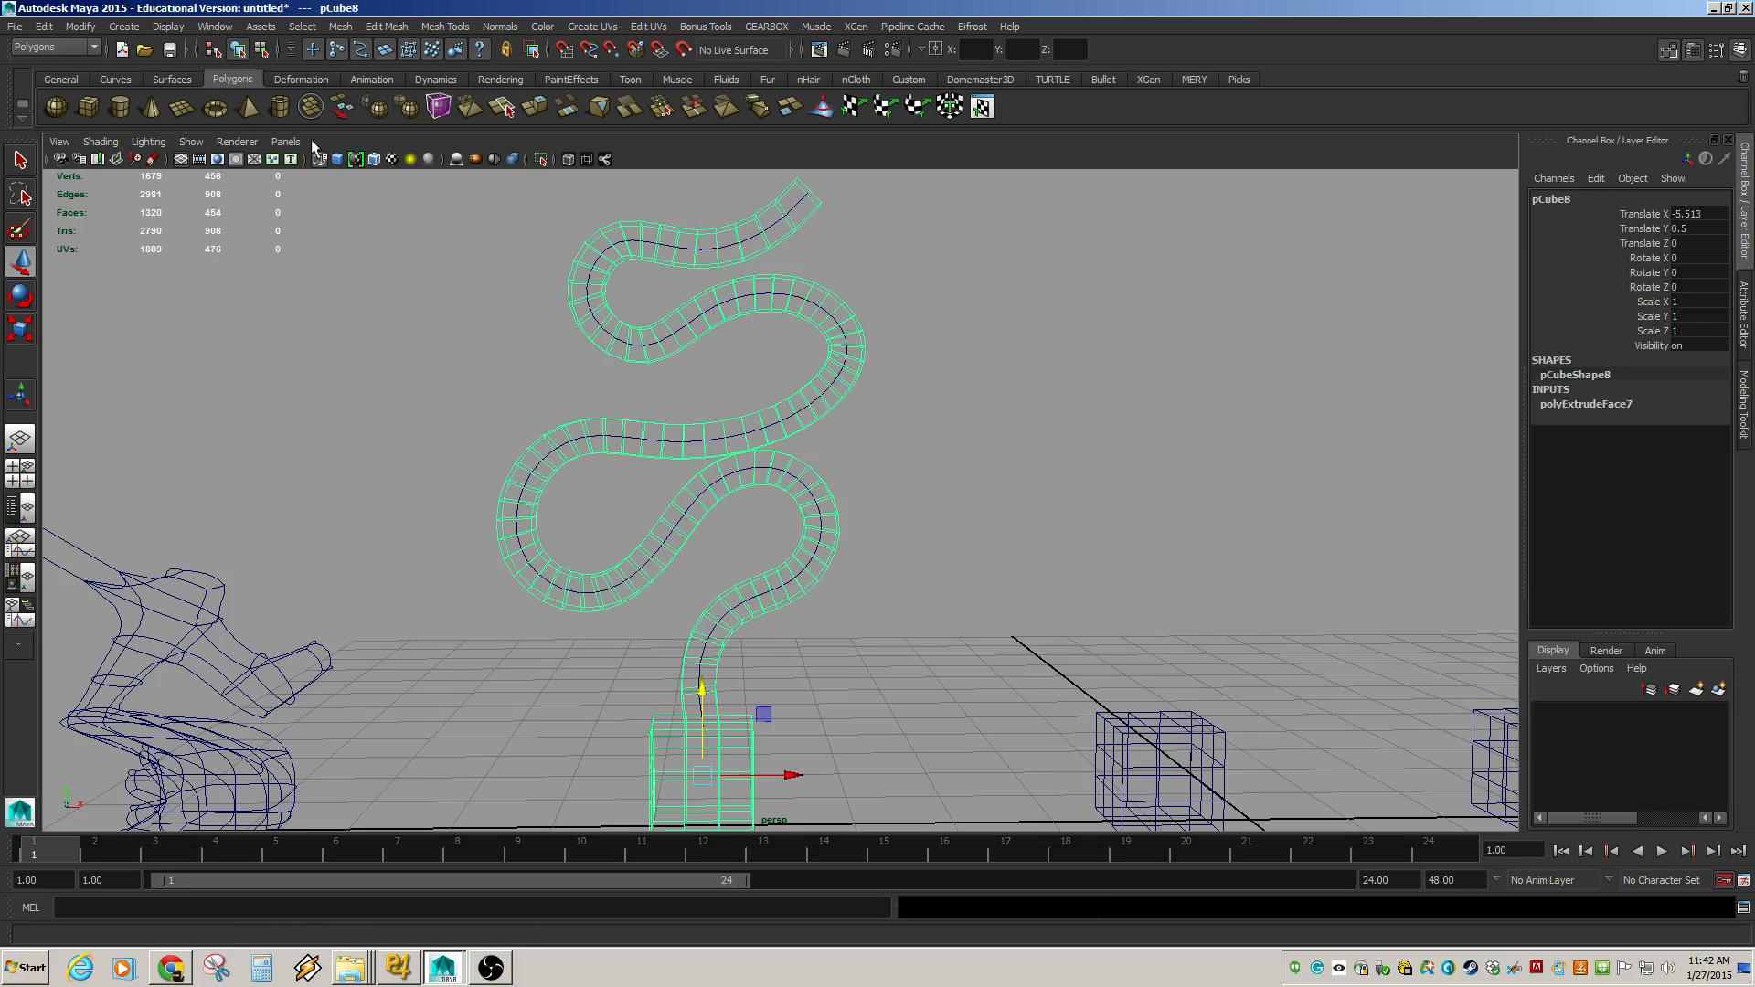
left_click(43, 27)
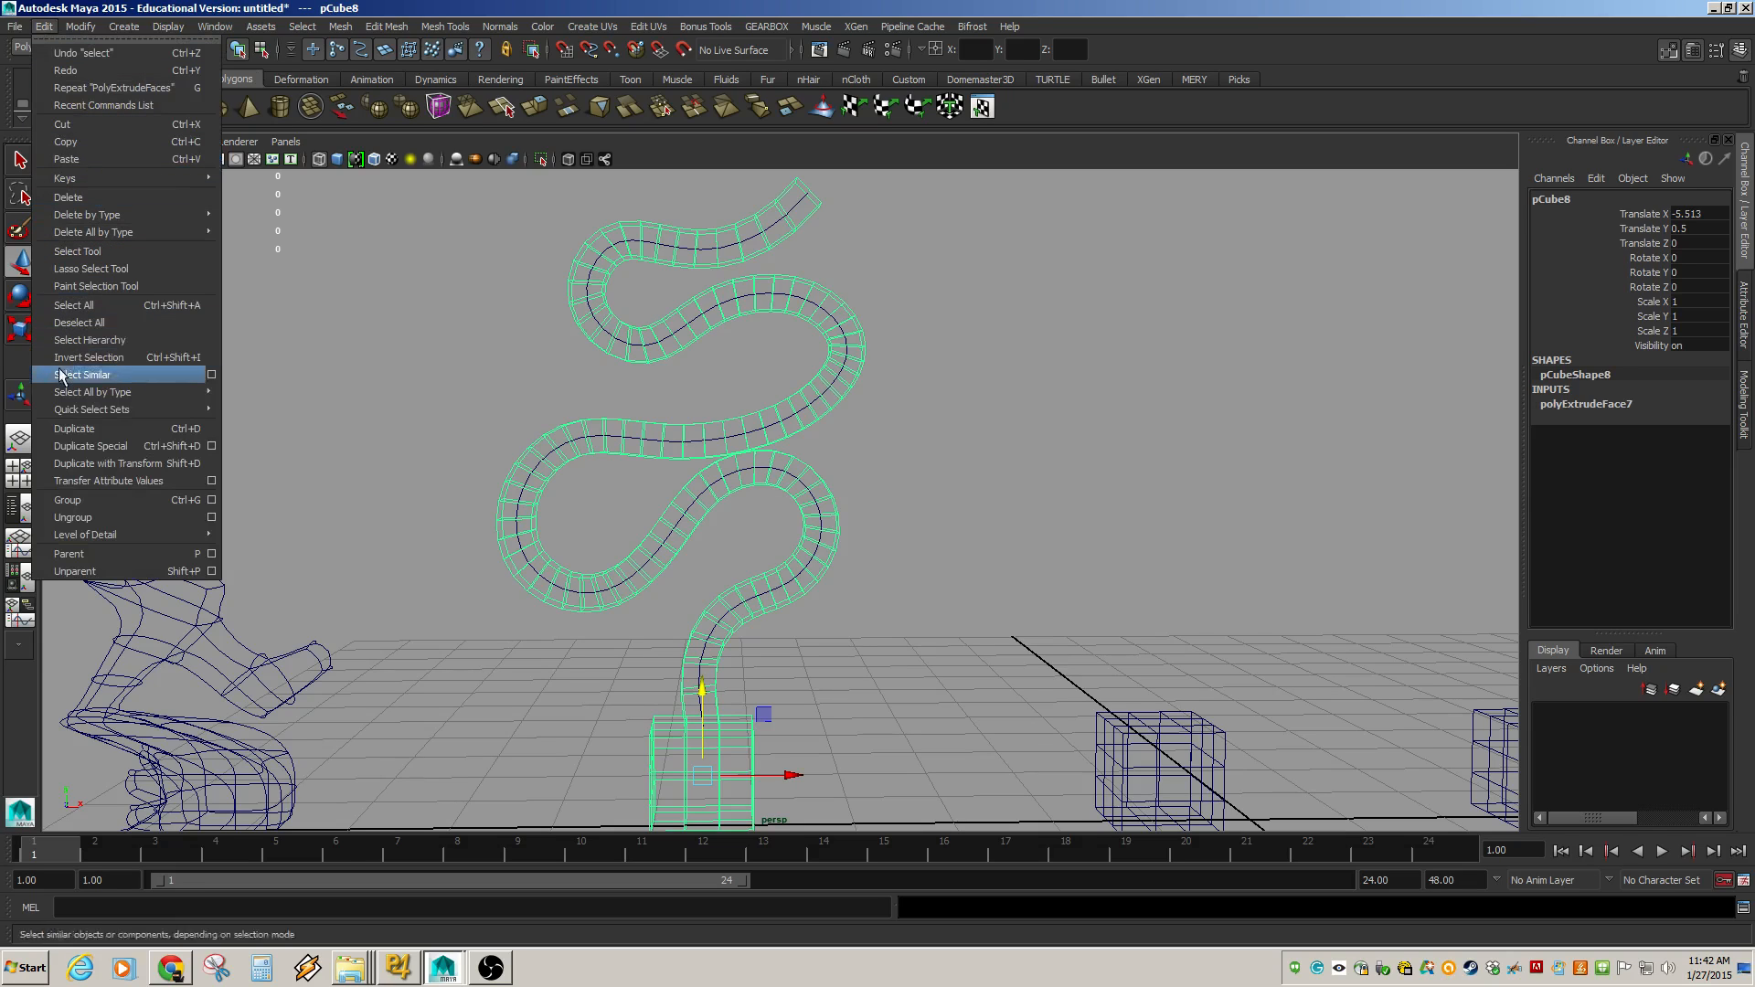
mouse_move(119, 219)
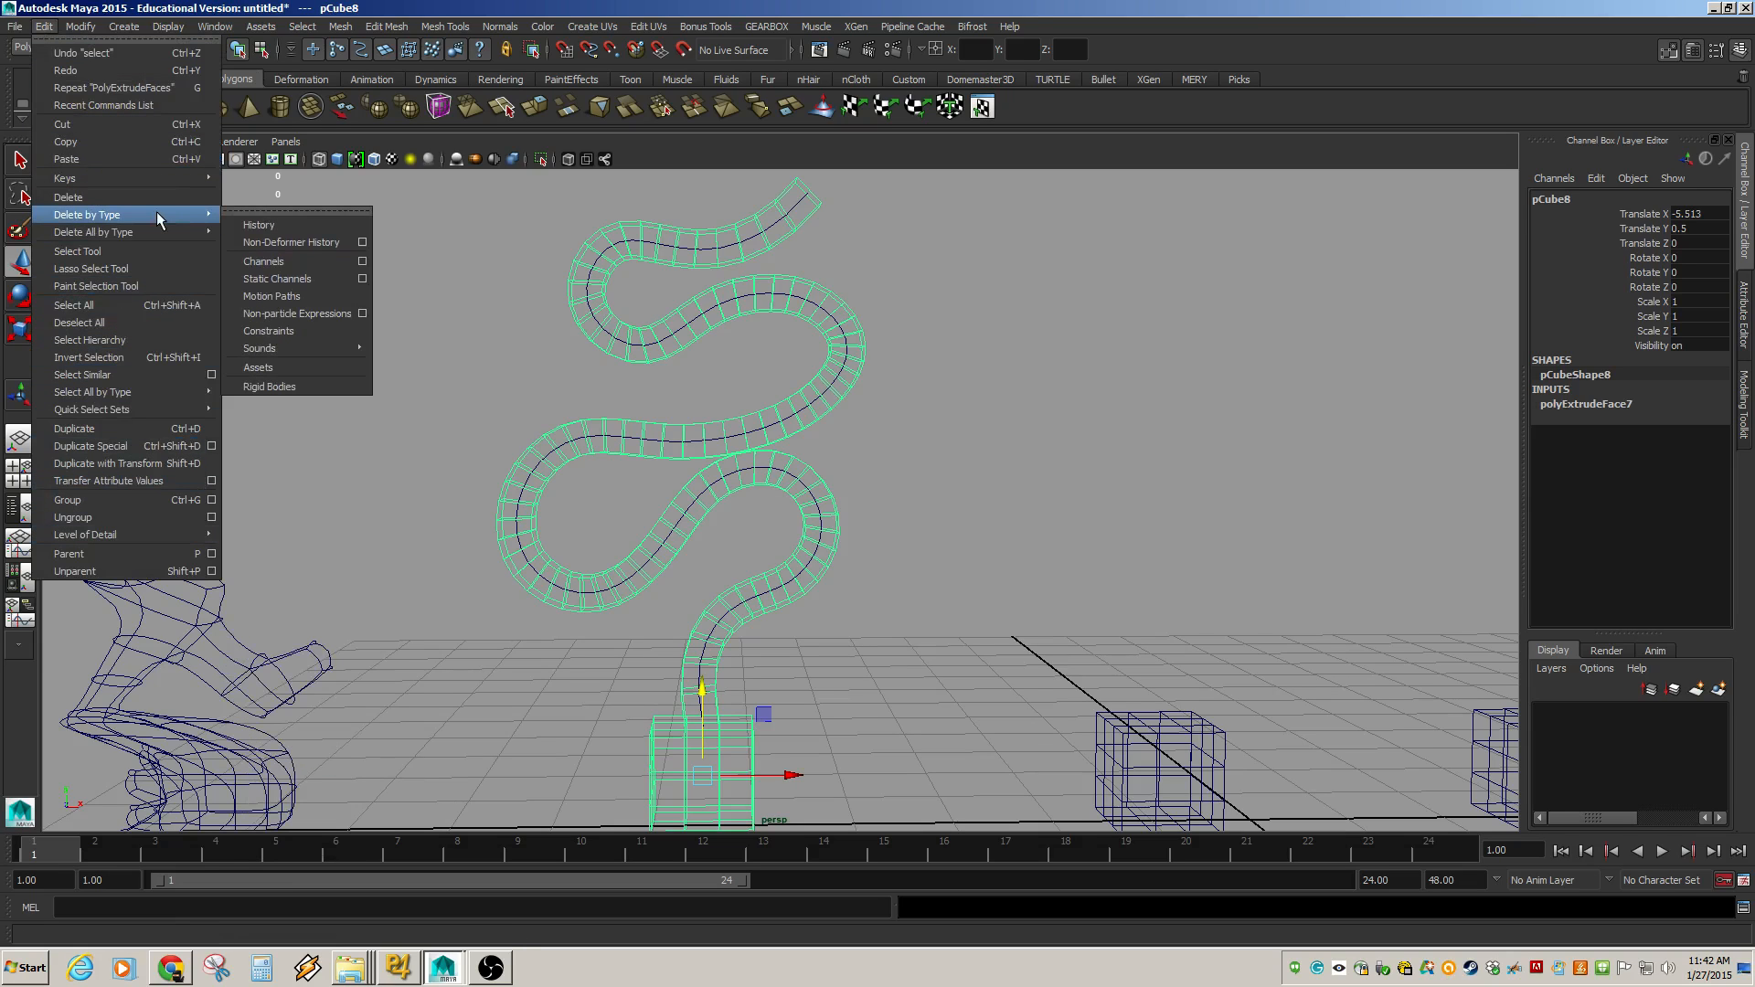
left_click(278, 239)
left_click(1041, 543)
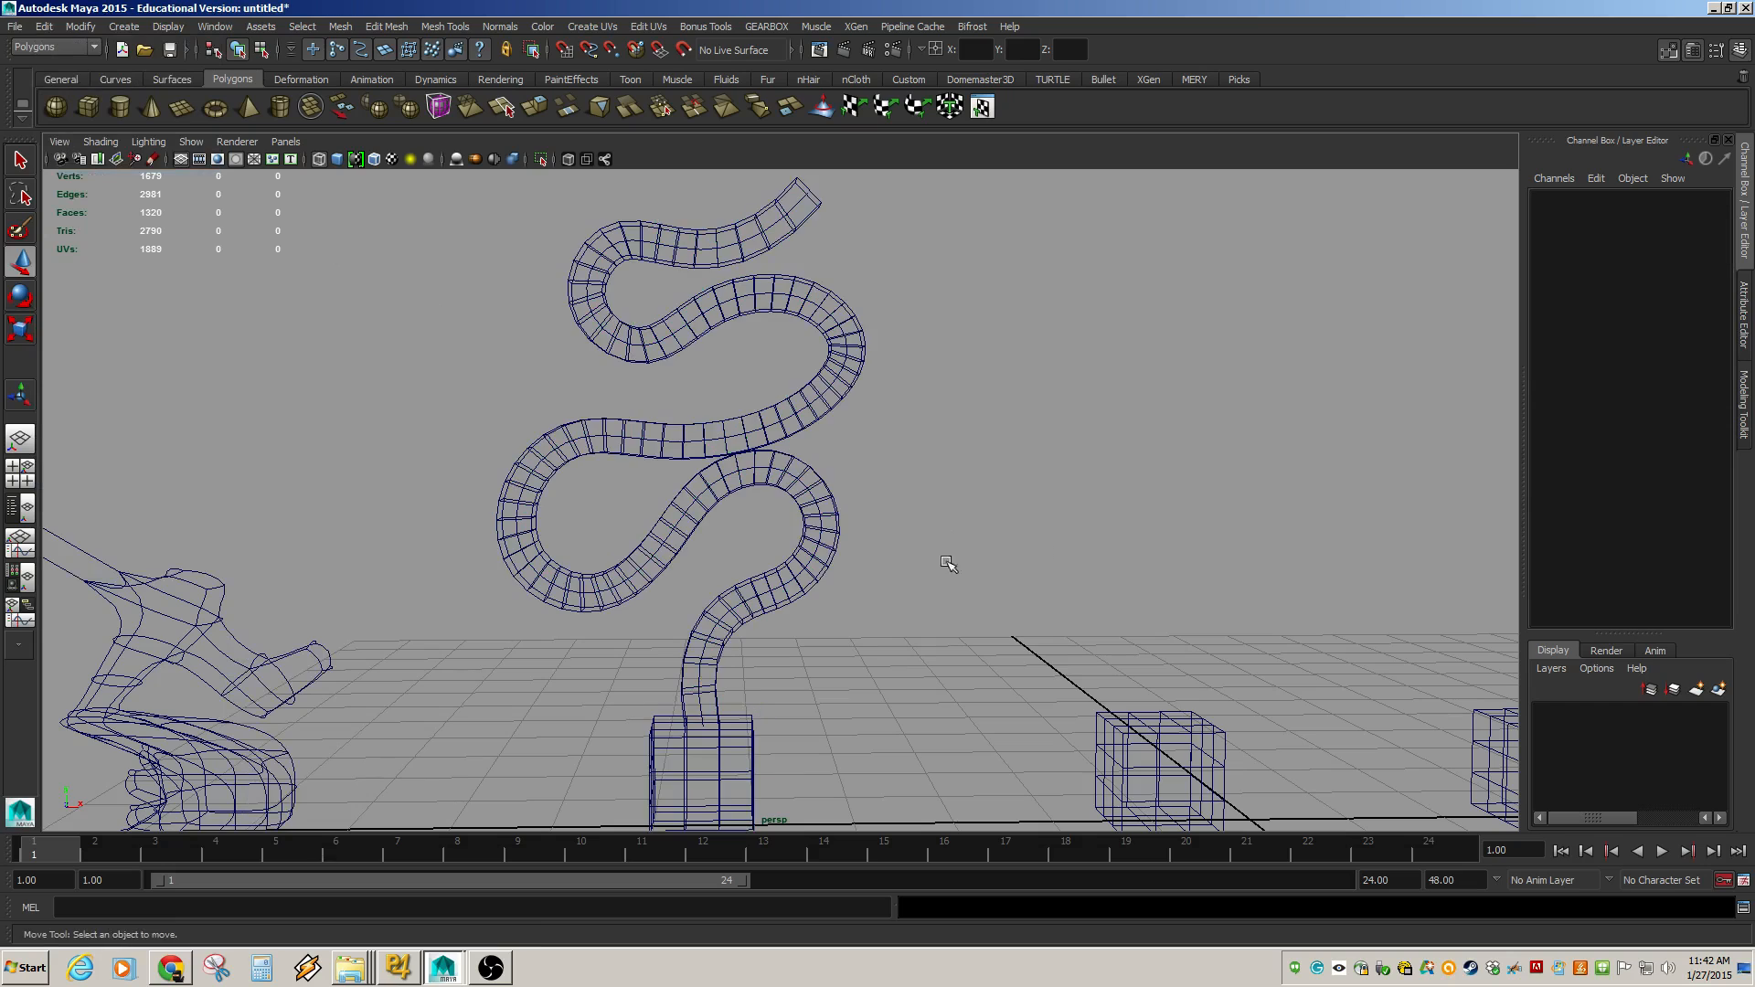
key("ctrl+z")
key("ctrl+z")
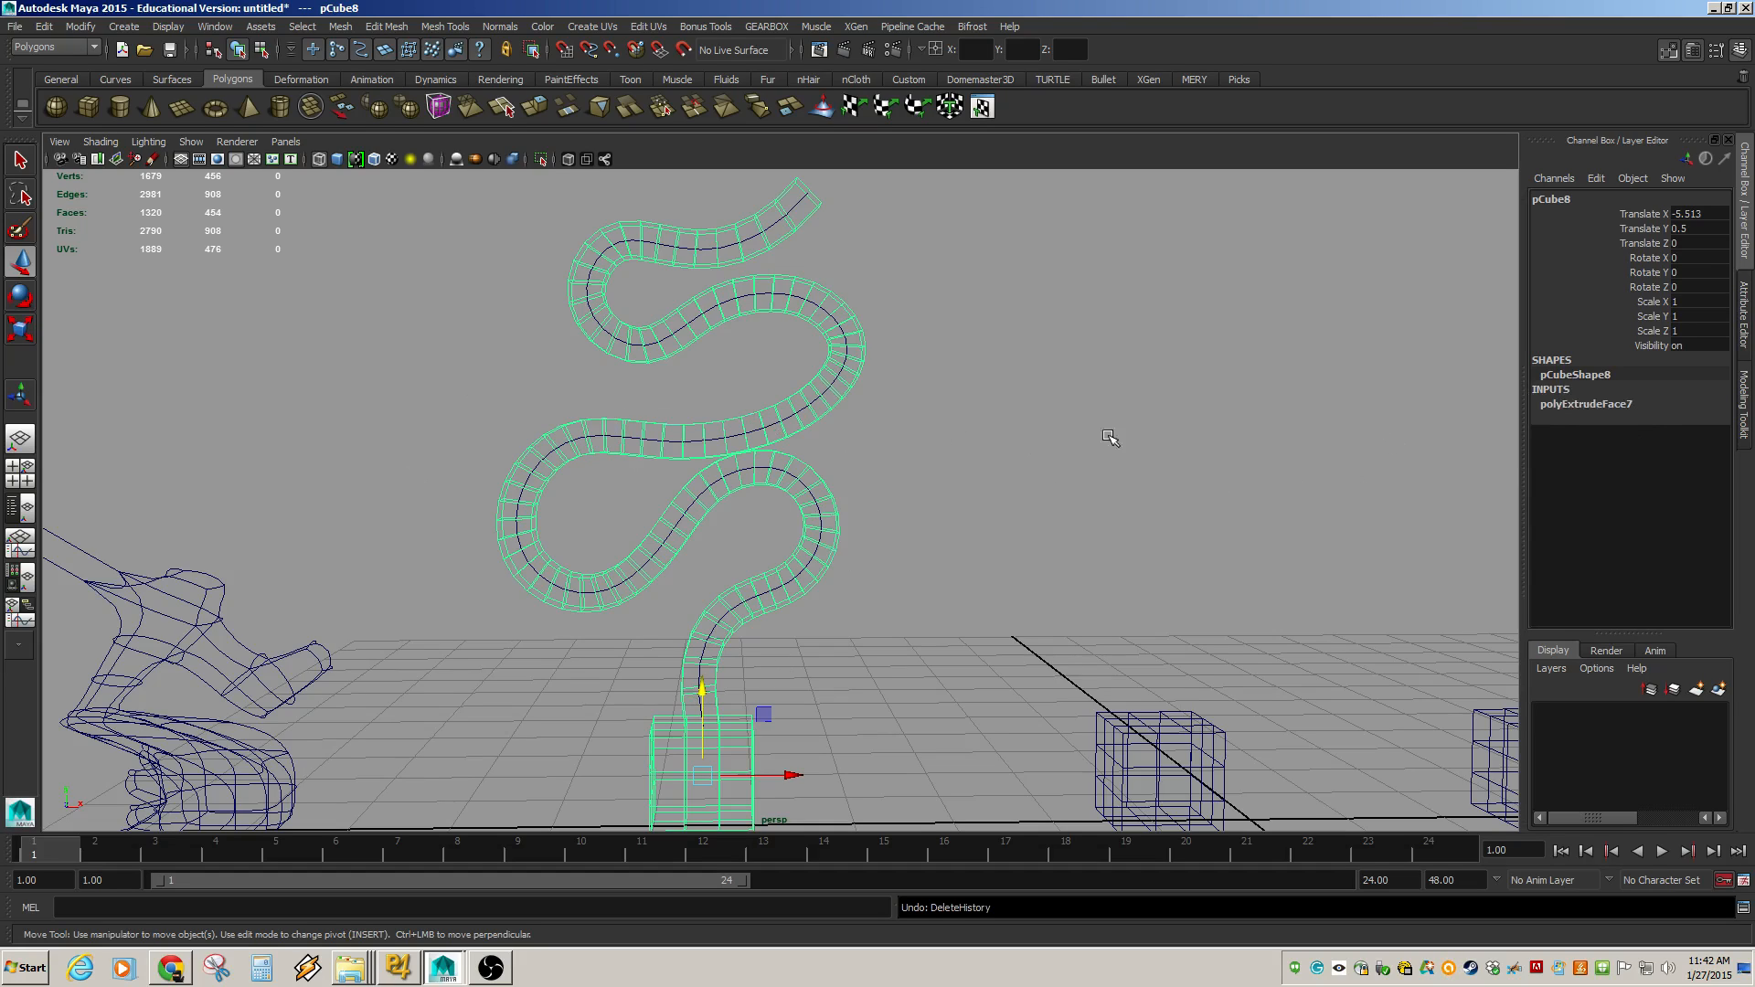
Delete the construction history of the extruded mesh.
left_click(1605, 403)
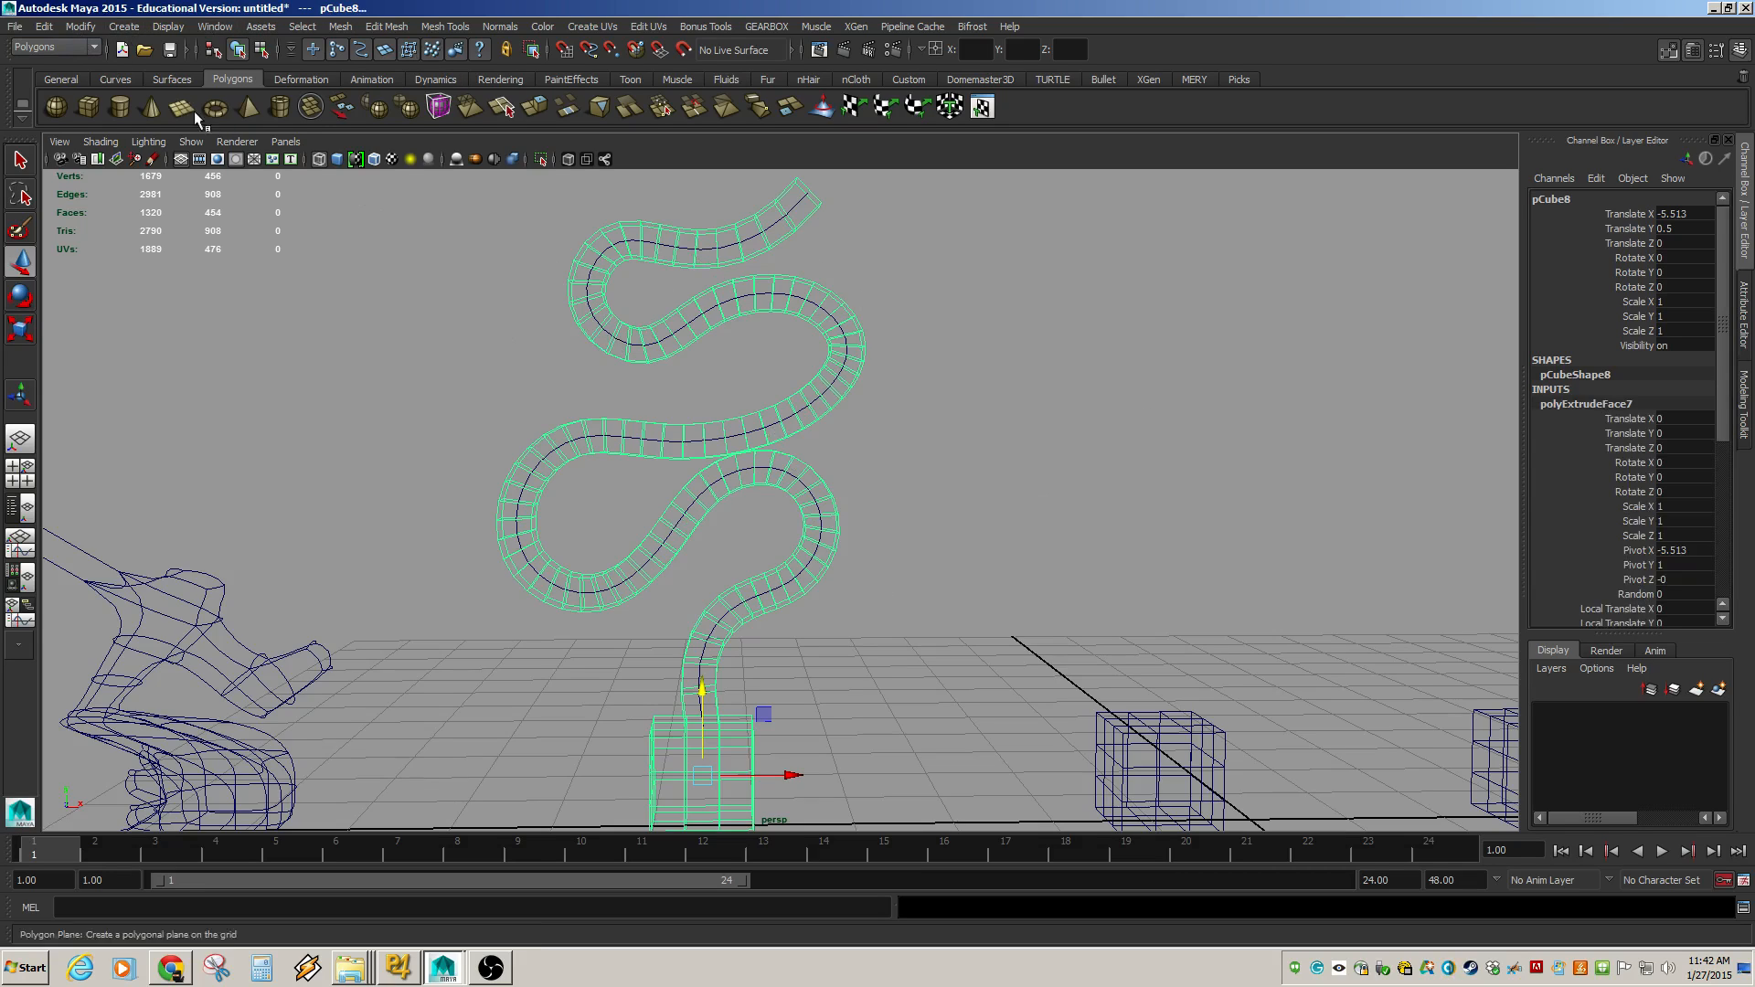
left_click(44, 25)
mouse_move(65, 216)
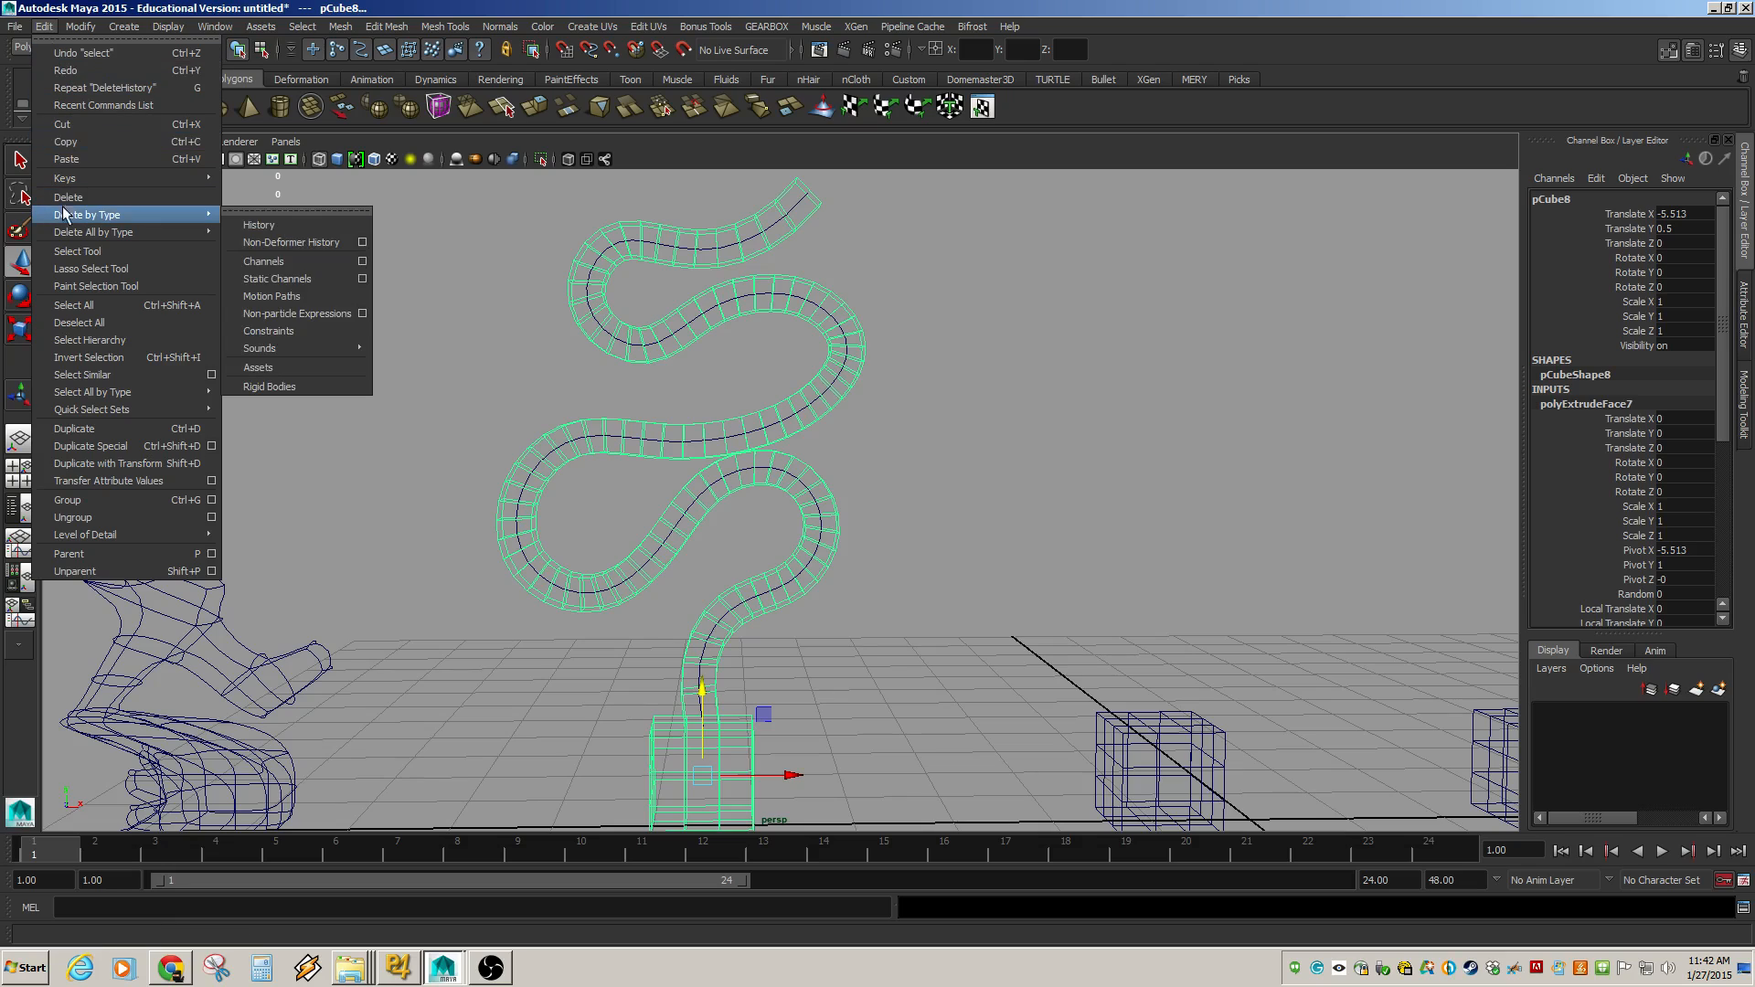
left_click(297, 229)
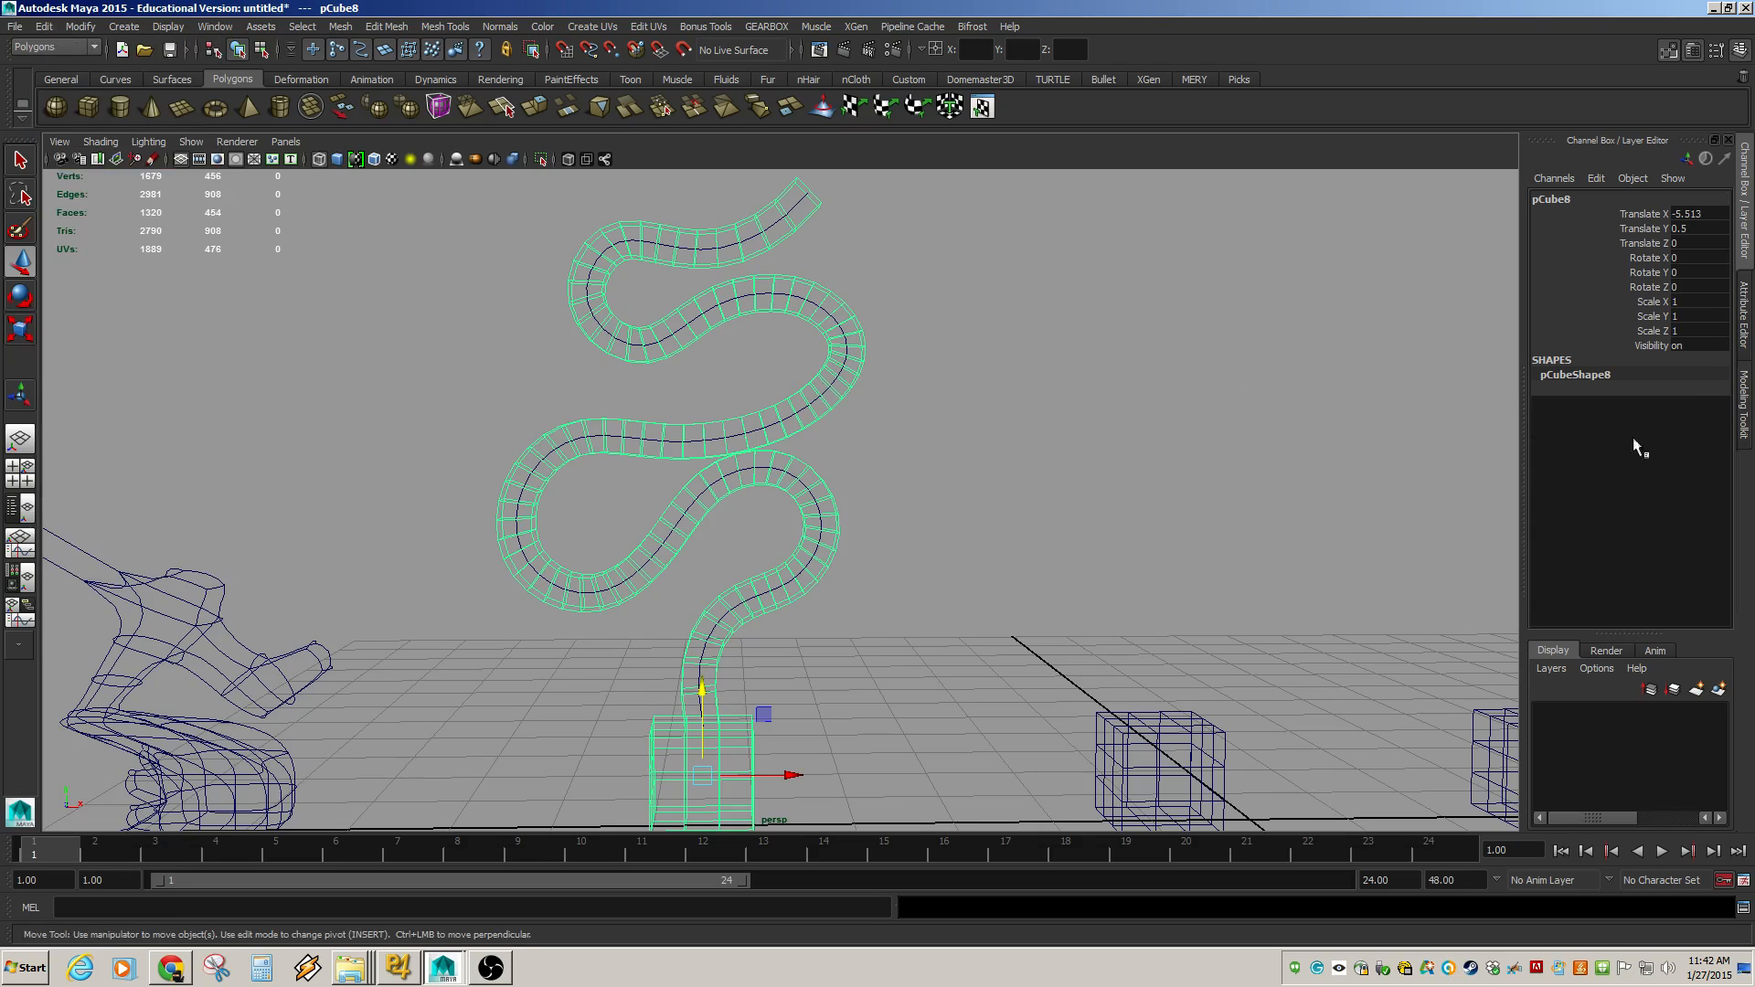
Select the extrusion curve and try moving one of its control vertices, undoing the move.
left_click(1201, 466)
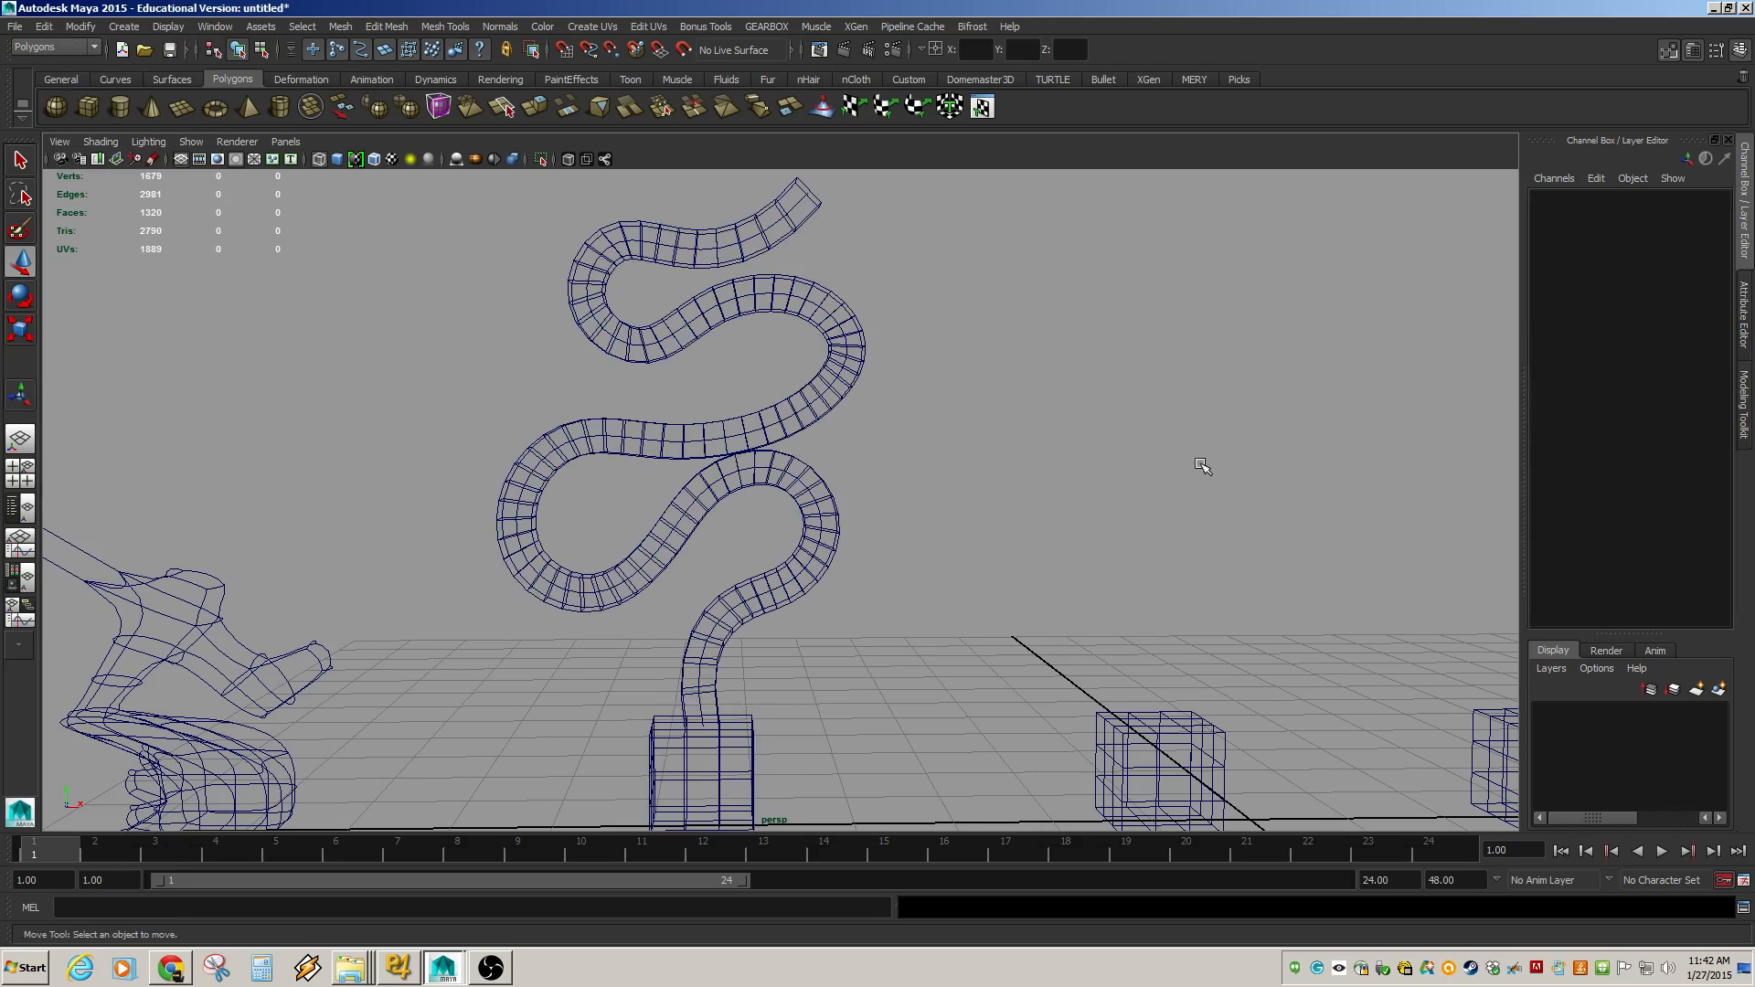
left_click(795, 430)
left_click(801, 408)
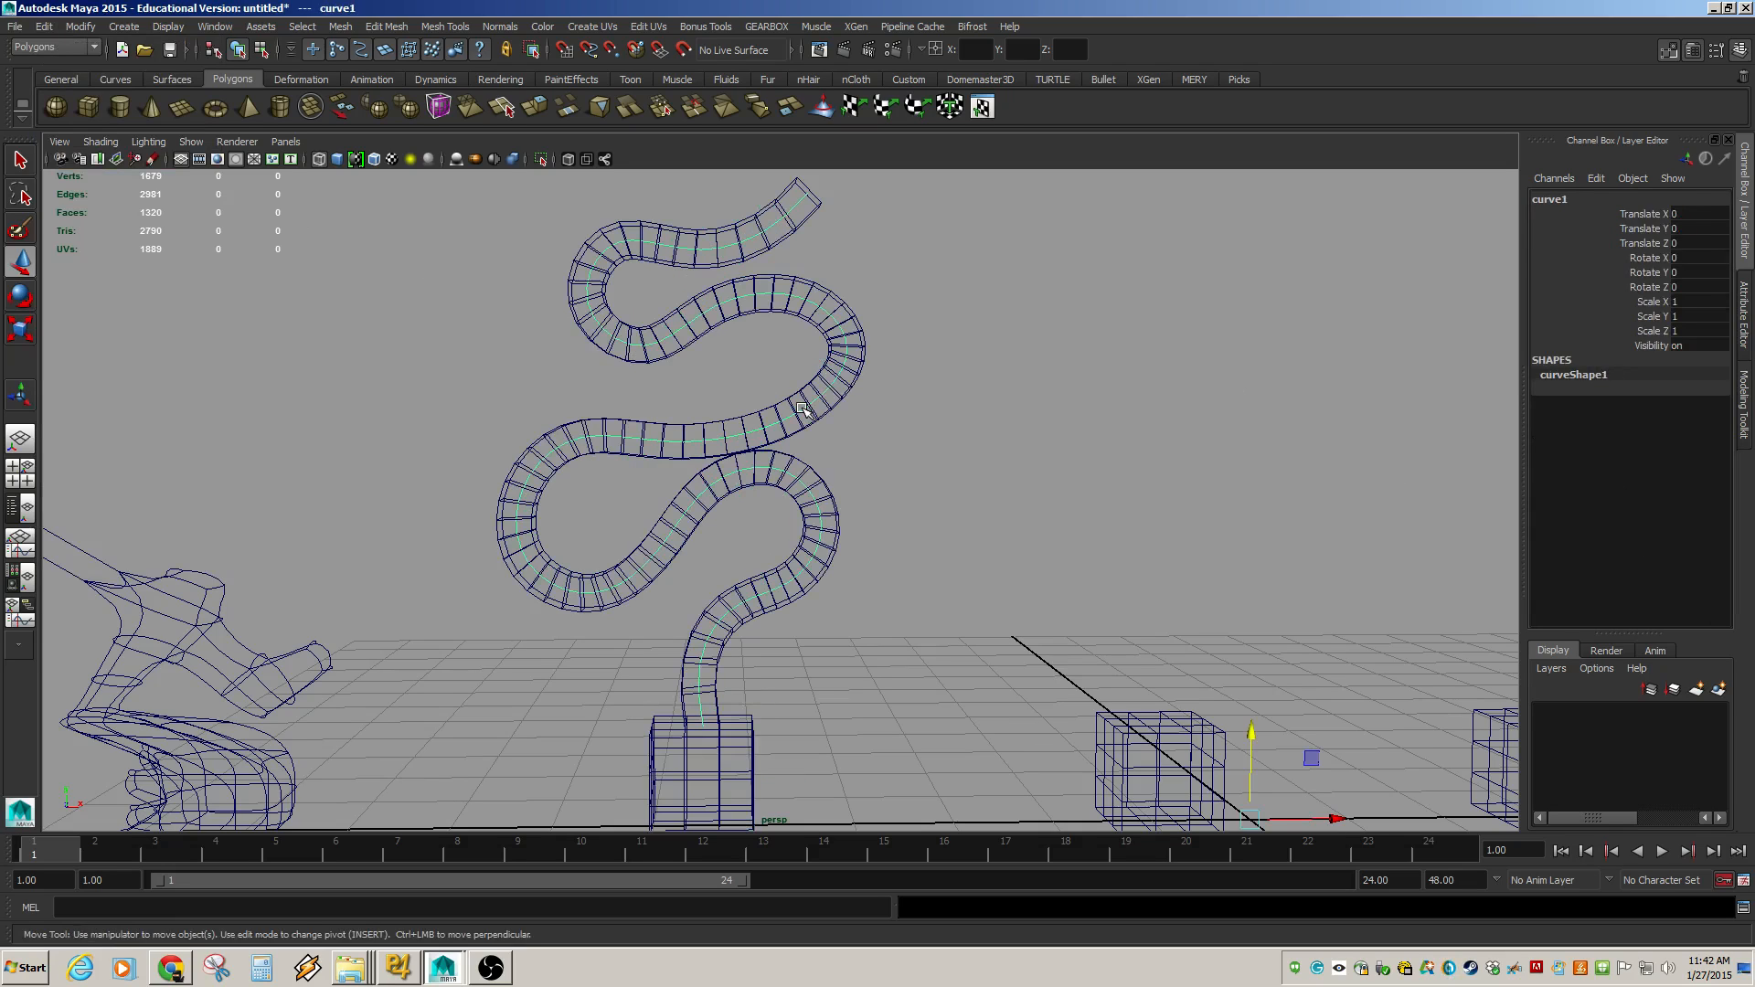
right_click_drag(801, 409, 729, 409)
left_click_drag(731, 395, 801, 449)
left_click_drag(773, 431, 712, 332)
key("ctrl+z")
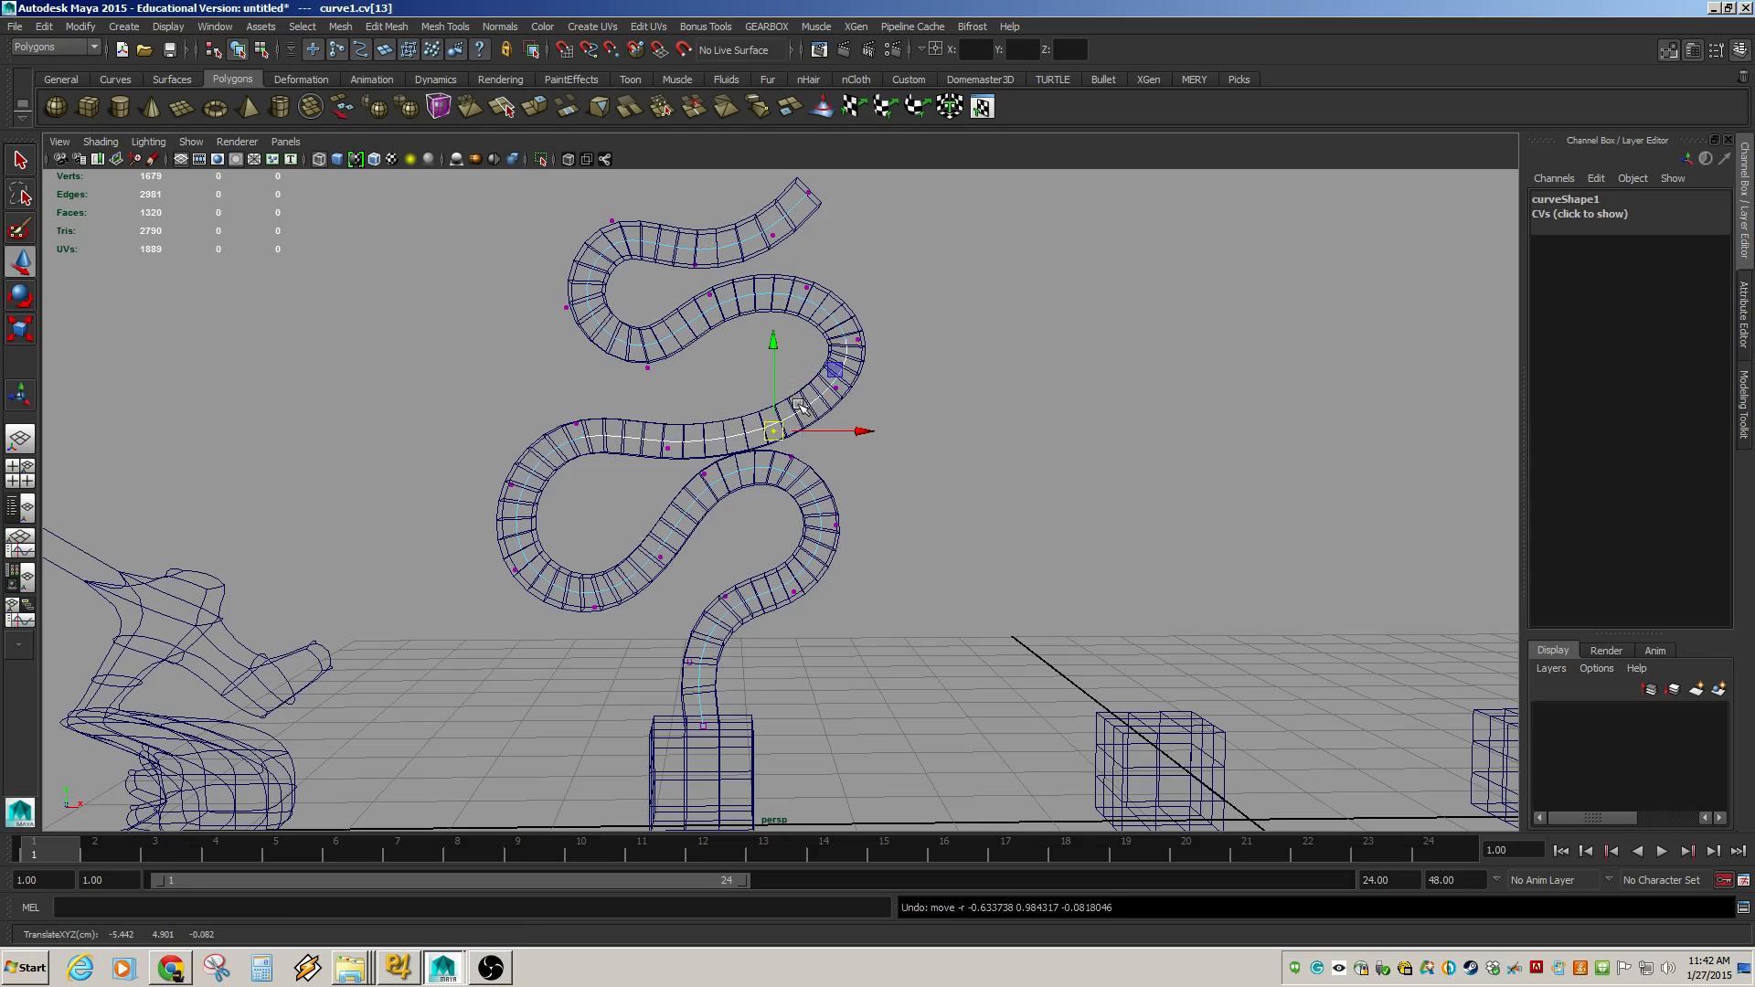
Select the extrusion curve inside the tube mesh and delete it.
right_click_drag(802, 408, 851, 374)
left_click(829, 392)
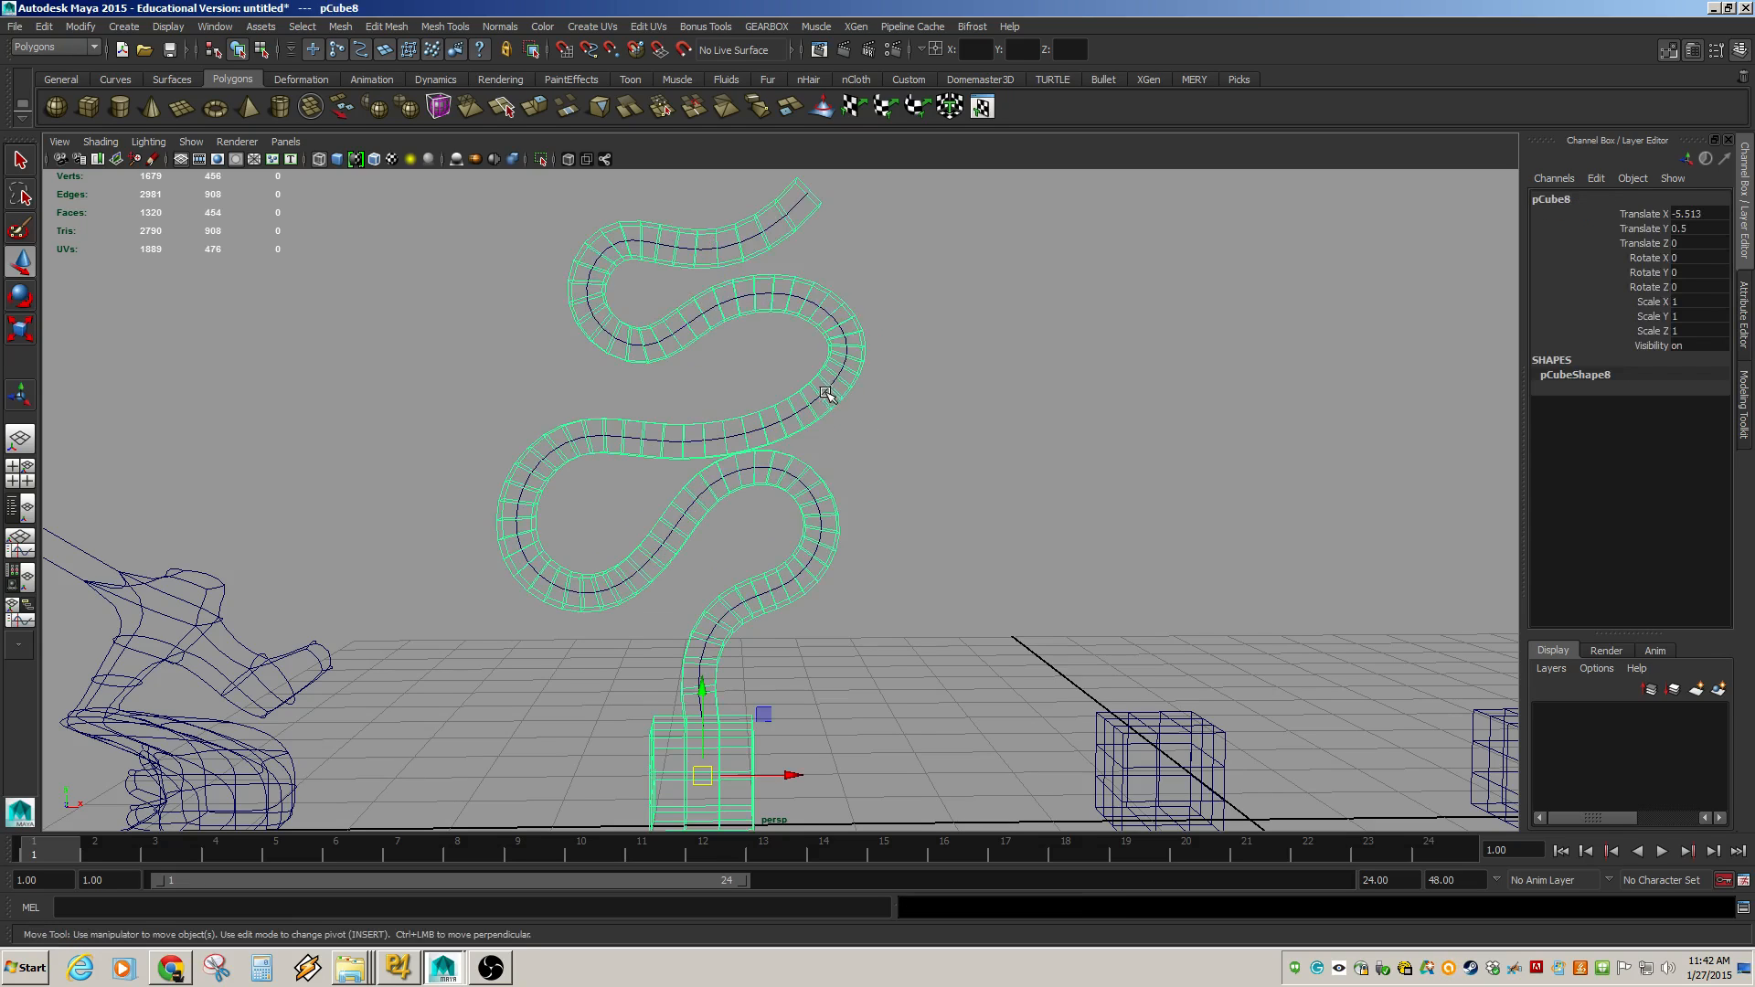
left_click(833, 397, "shift")
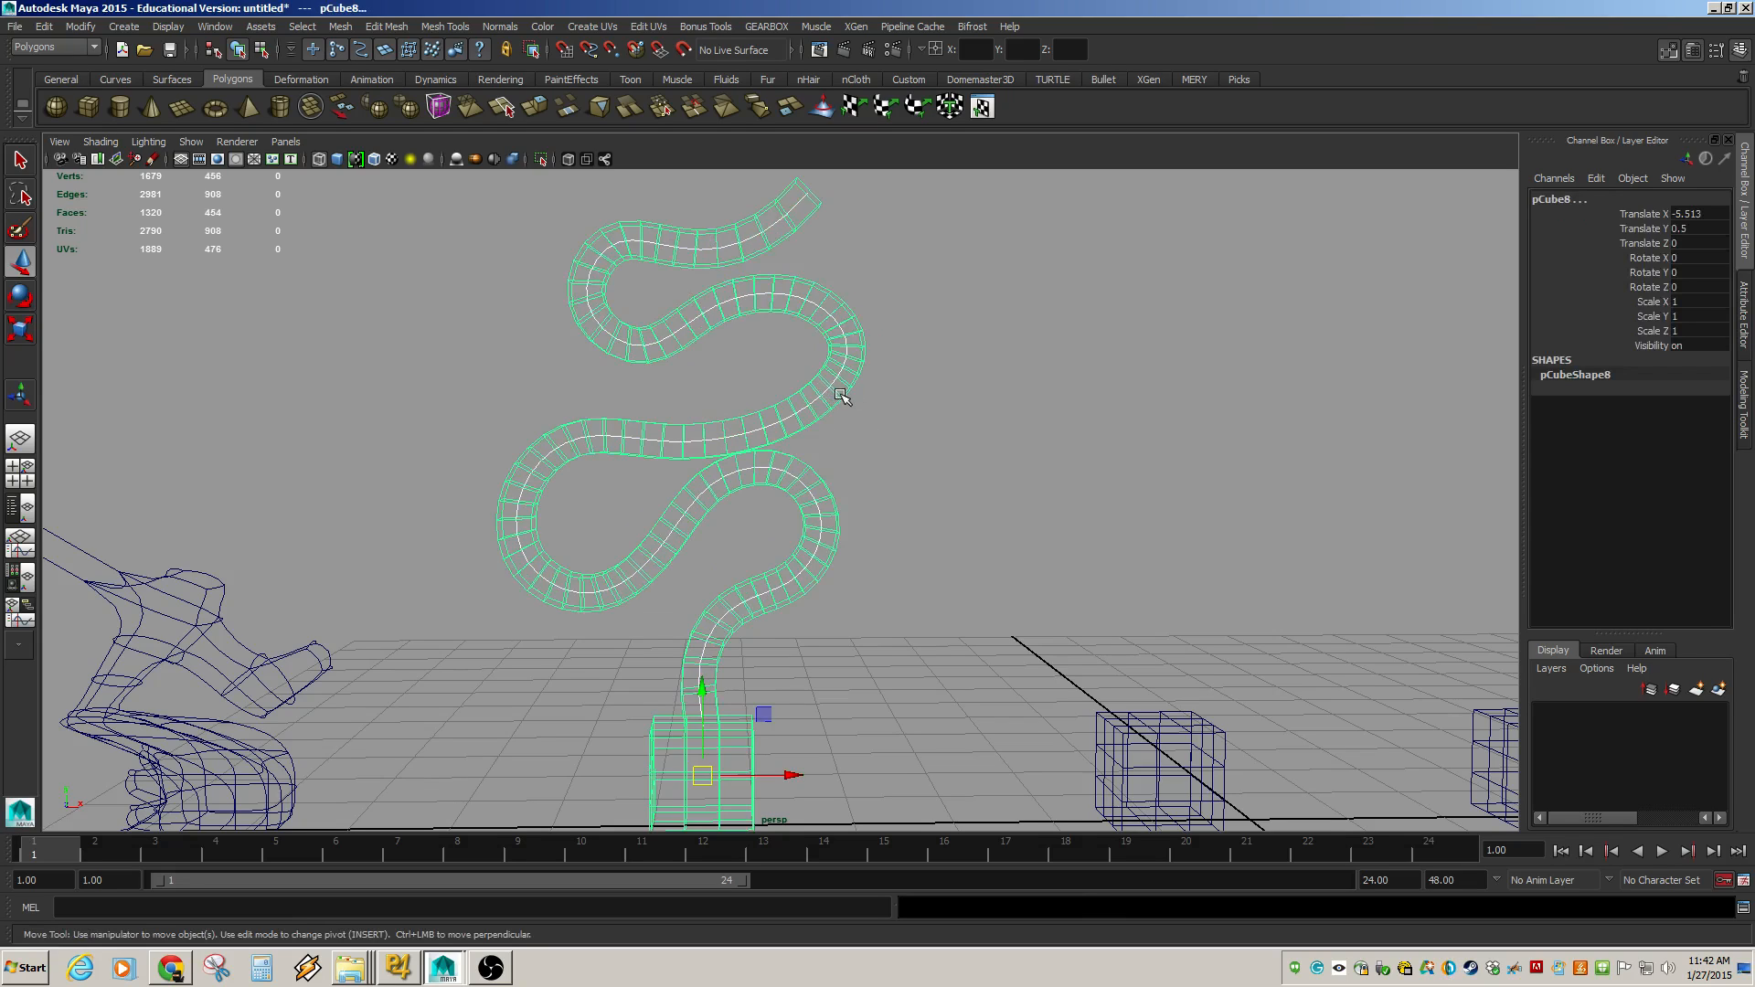
left_click(841, 395)
key("Delete")
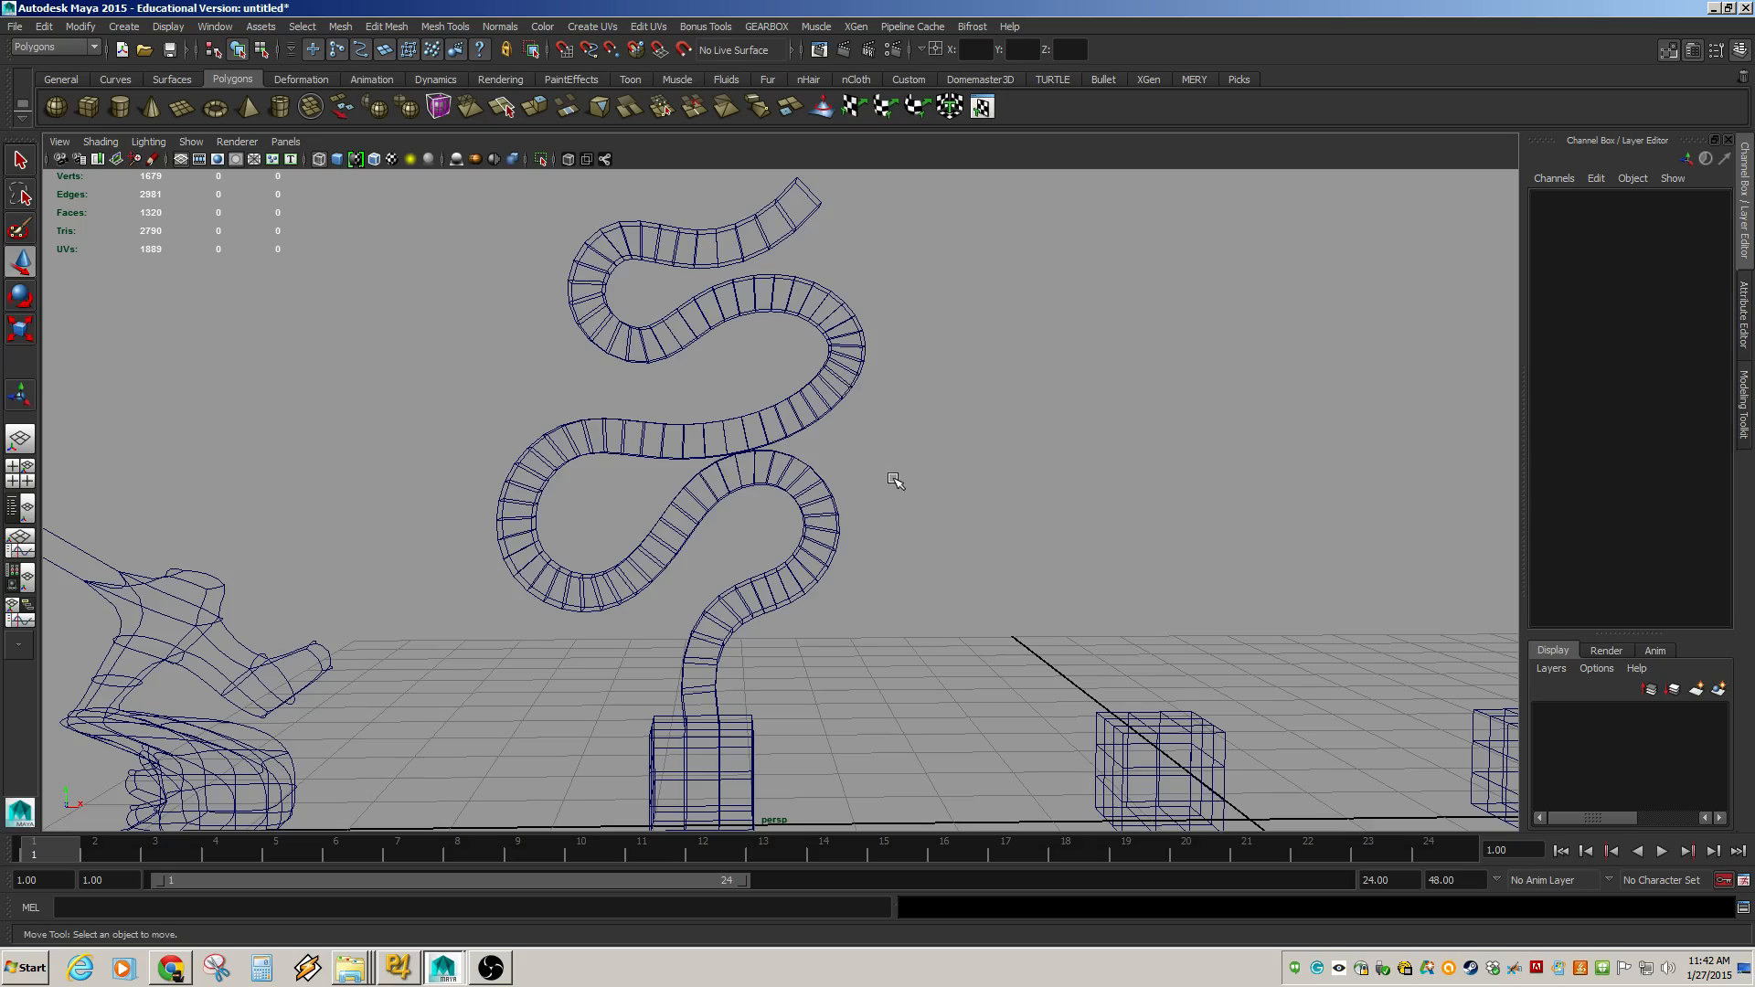
Switch the viewport to shaded display and select and frame the cube labelled 4.
scroll(934, 621, "down", 4)
scroll(914, 623, "up", 4)
scroll(905, 620, "down", 3)
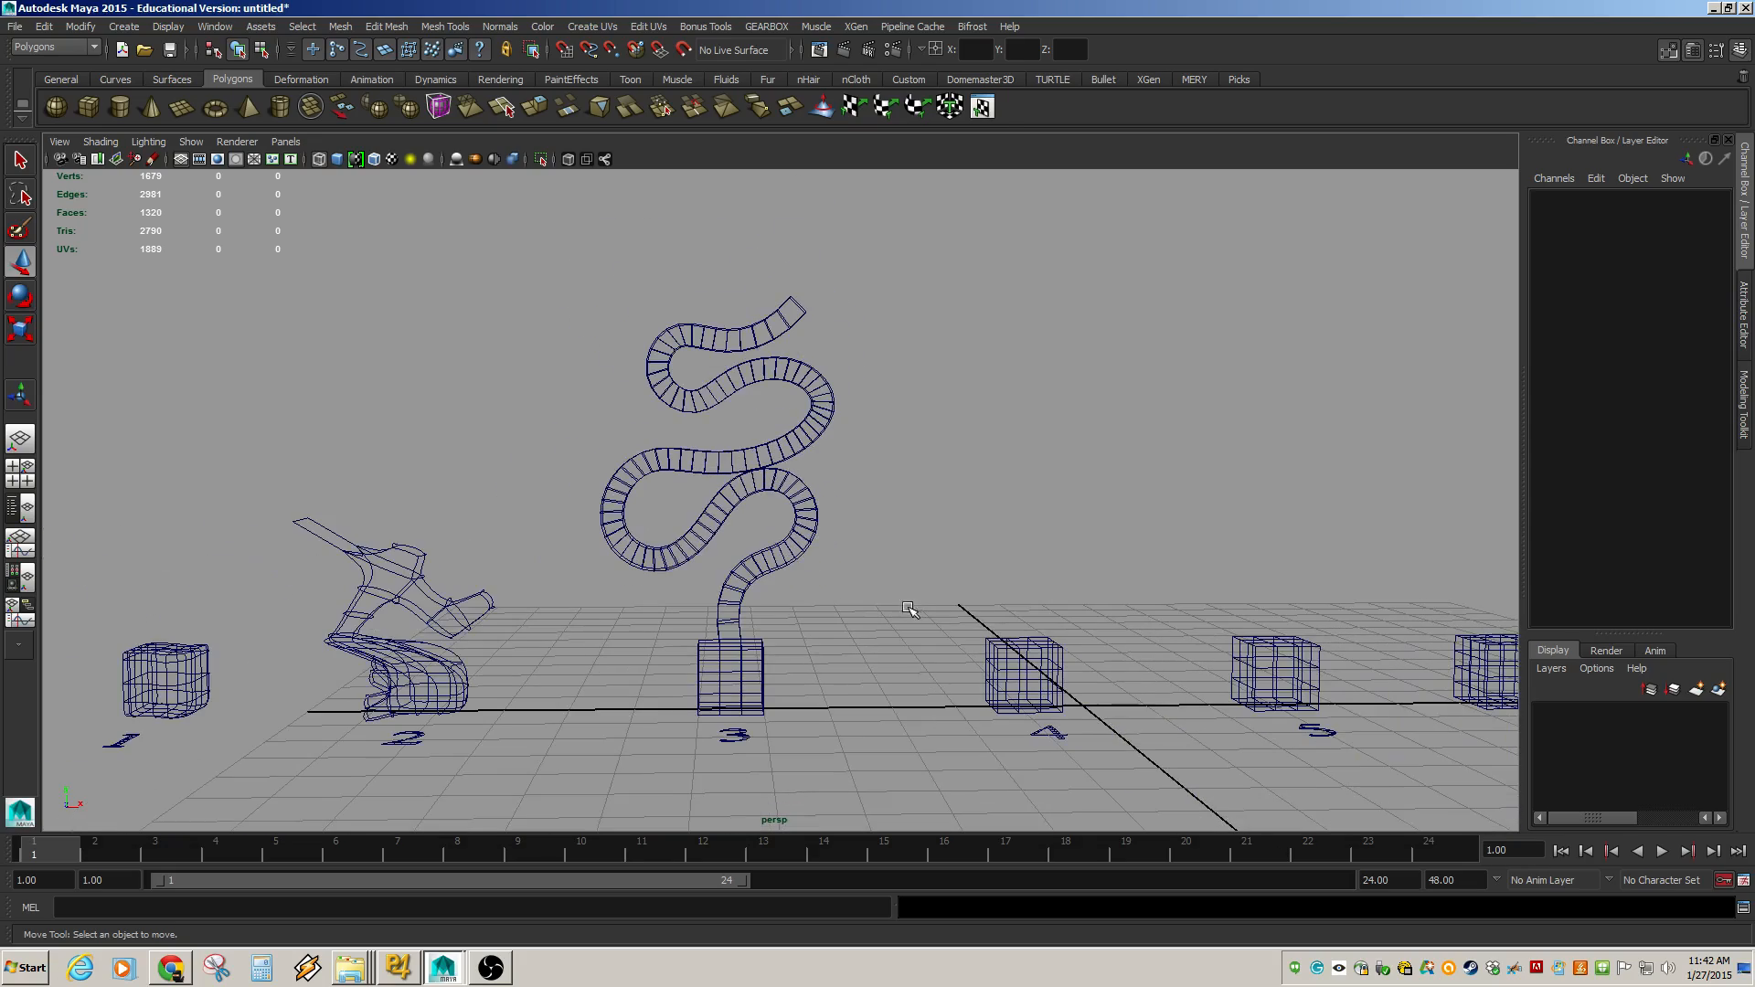
middle_click_drag(978, 645, 781, 563, "alt")
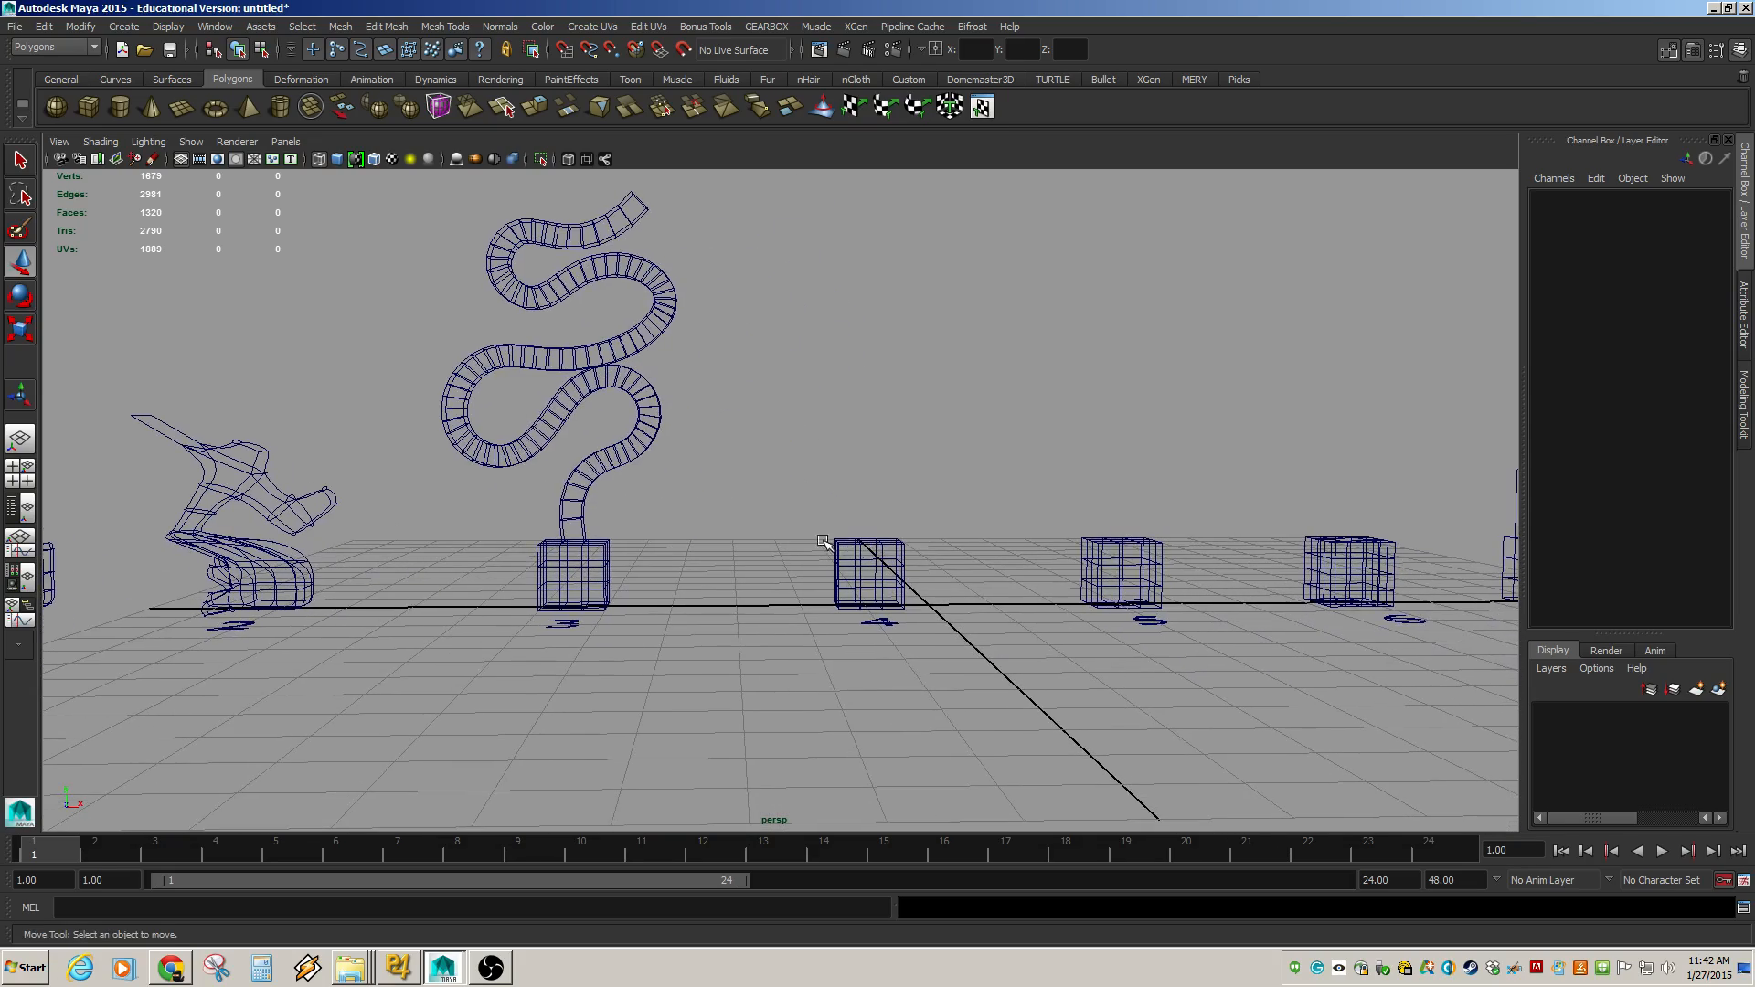
right_click_drag(823, 541, 1019, 580, "alt")
left_click_drag(1018, 580, 901, 451, "alt")
middle_click_drag(901, 451, 784, 506, "alt")
right_click_drag(643, 525, 967, 576, "alt")
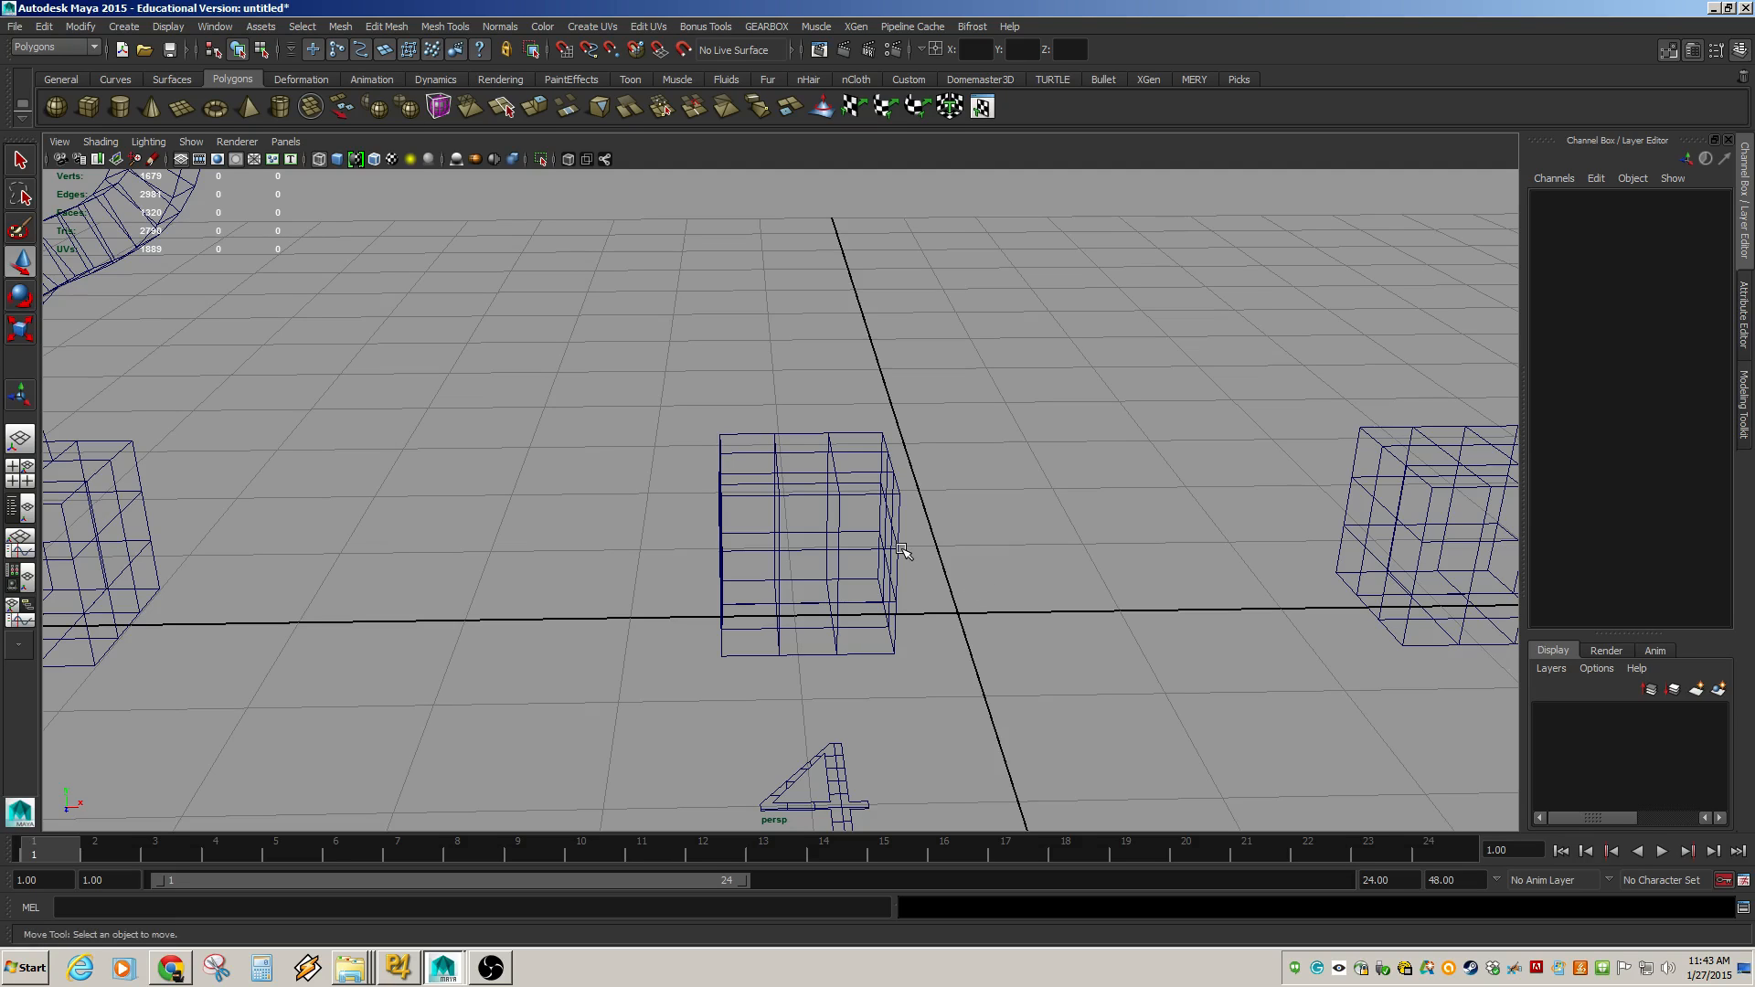
key("5")
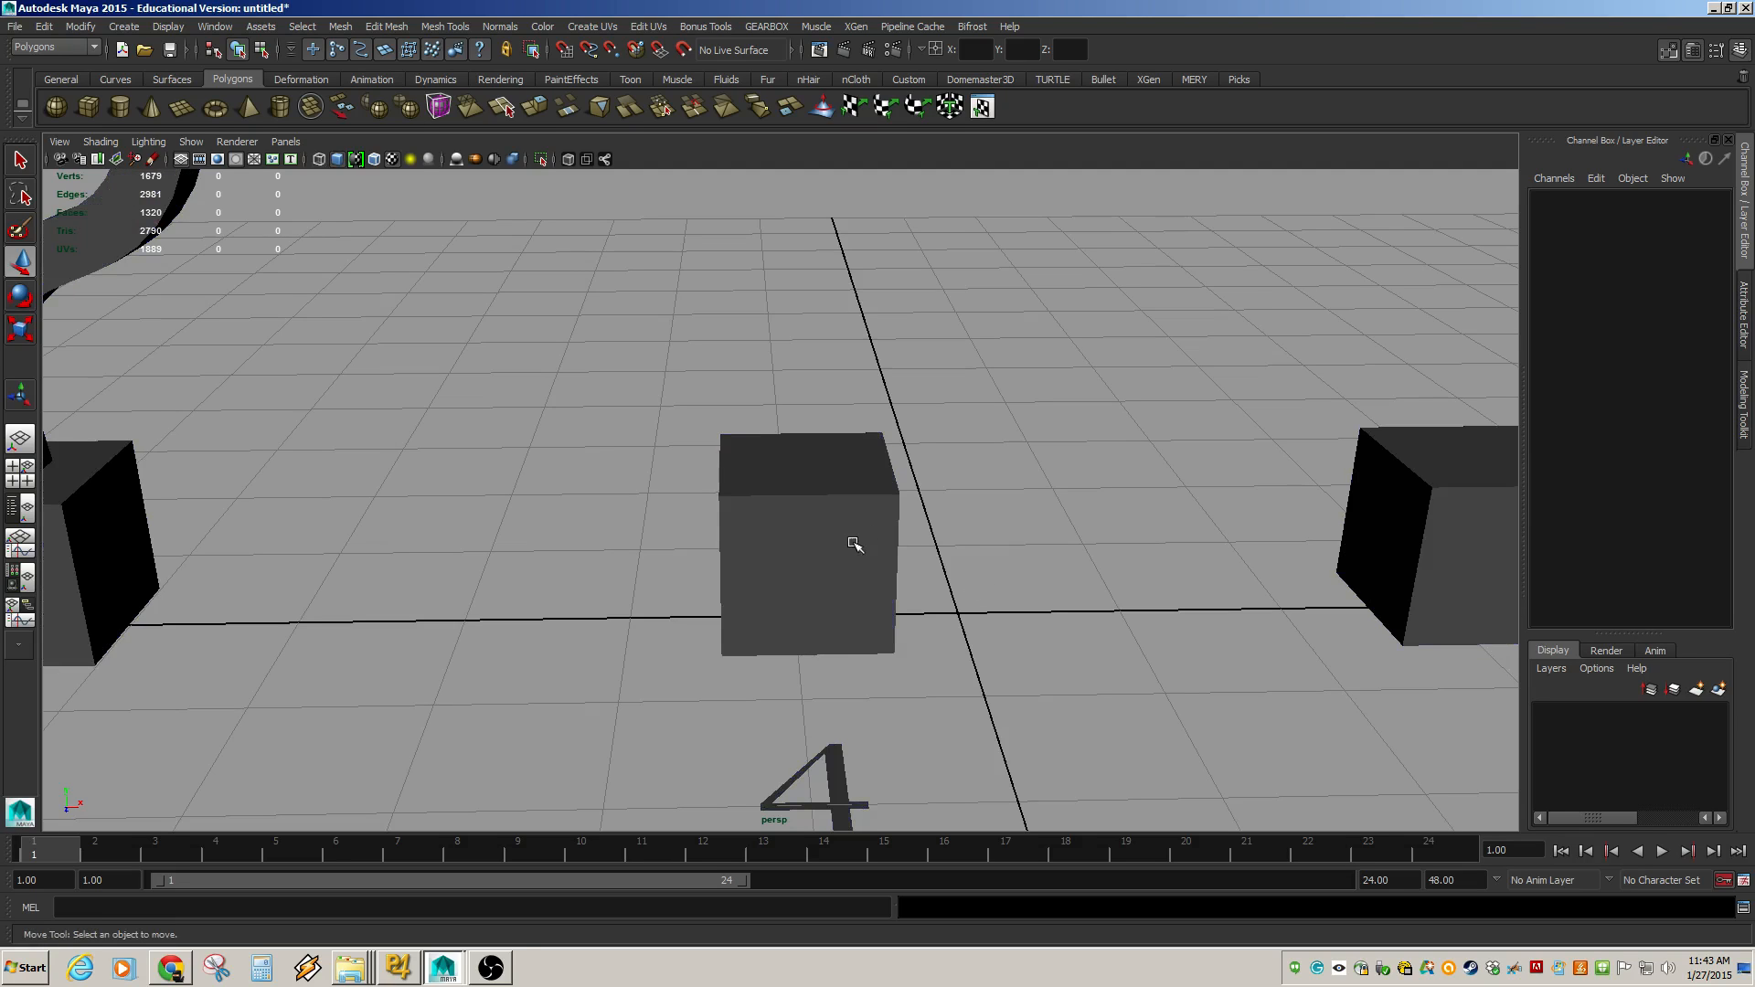
left_click(855, 544)
key("f")
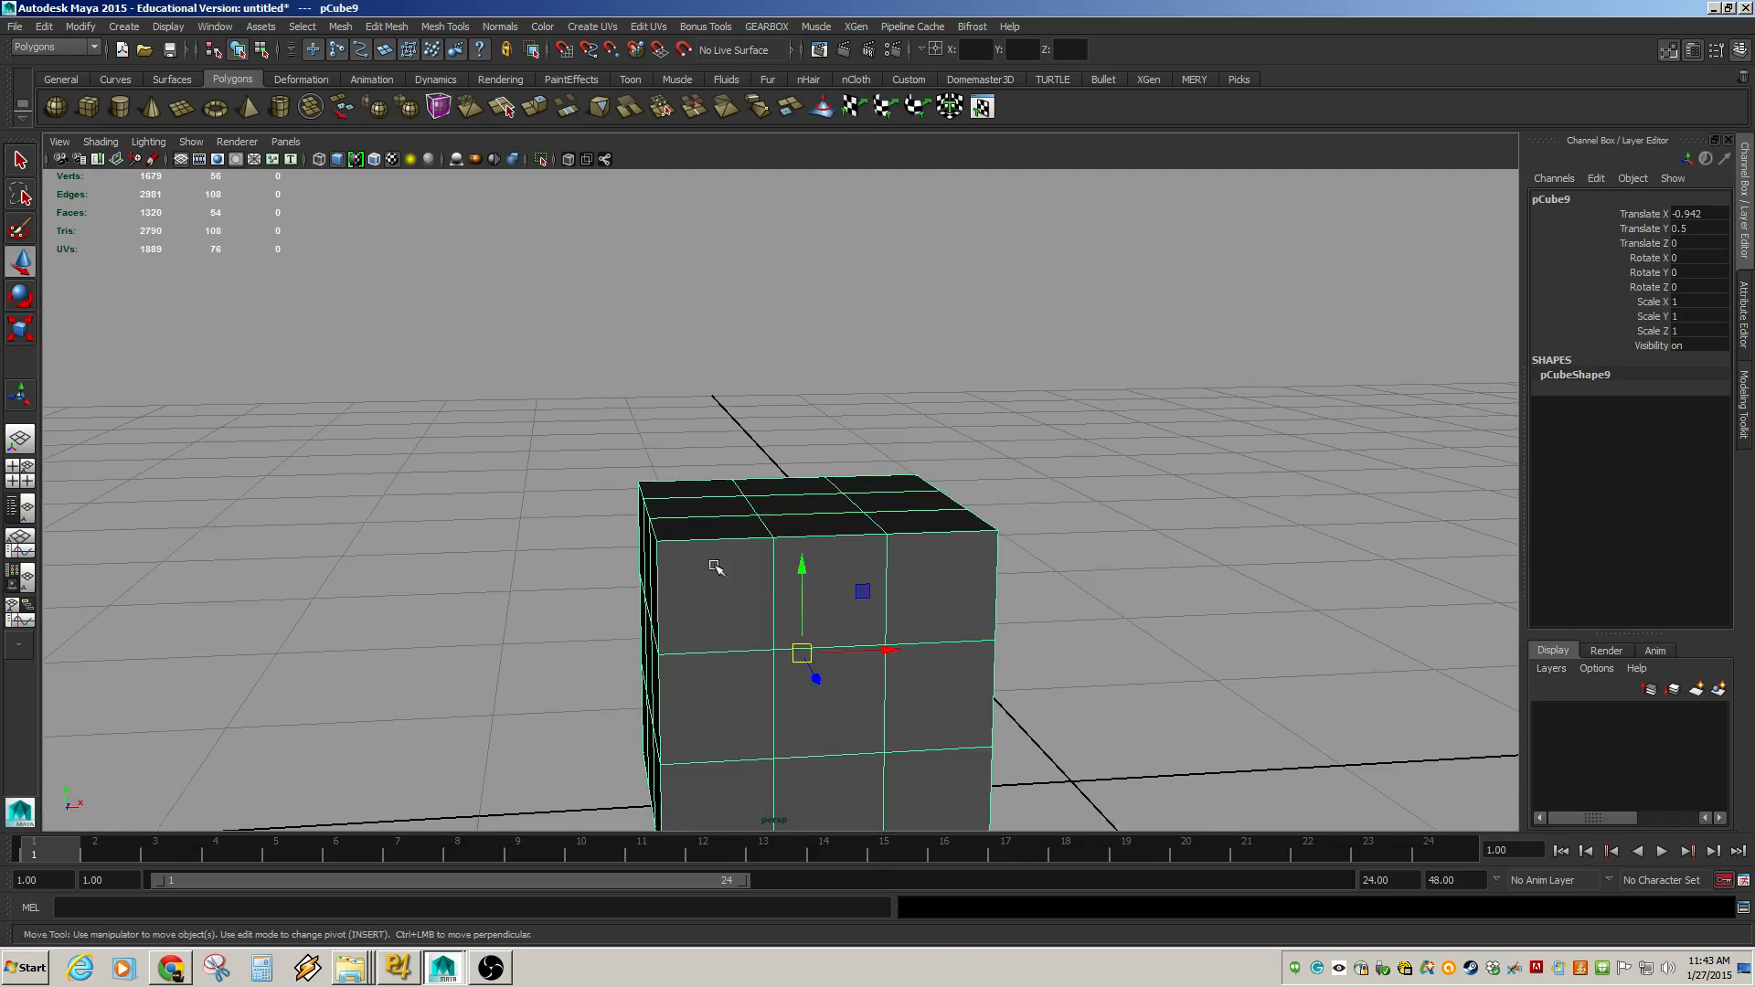
Open the Modeling Toolkit beside the viewport.
left_click_drag(852, 599, 920, 450, "alt")
left_click(1744, 402)
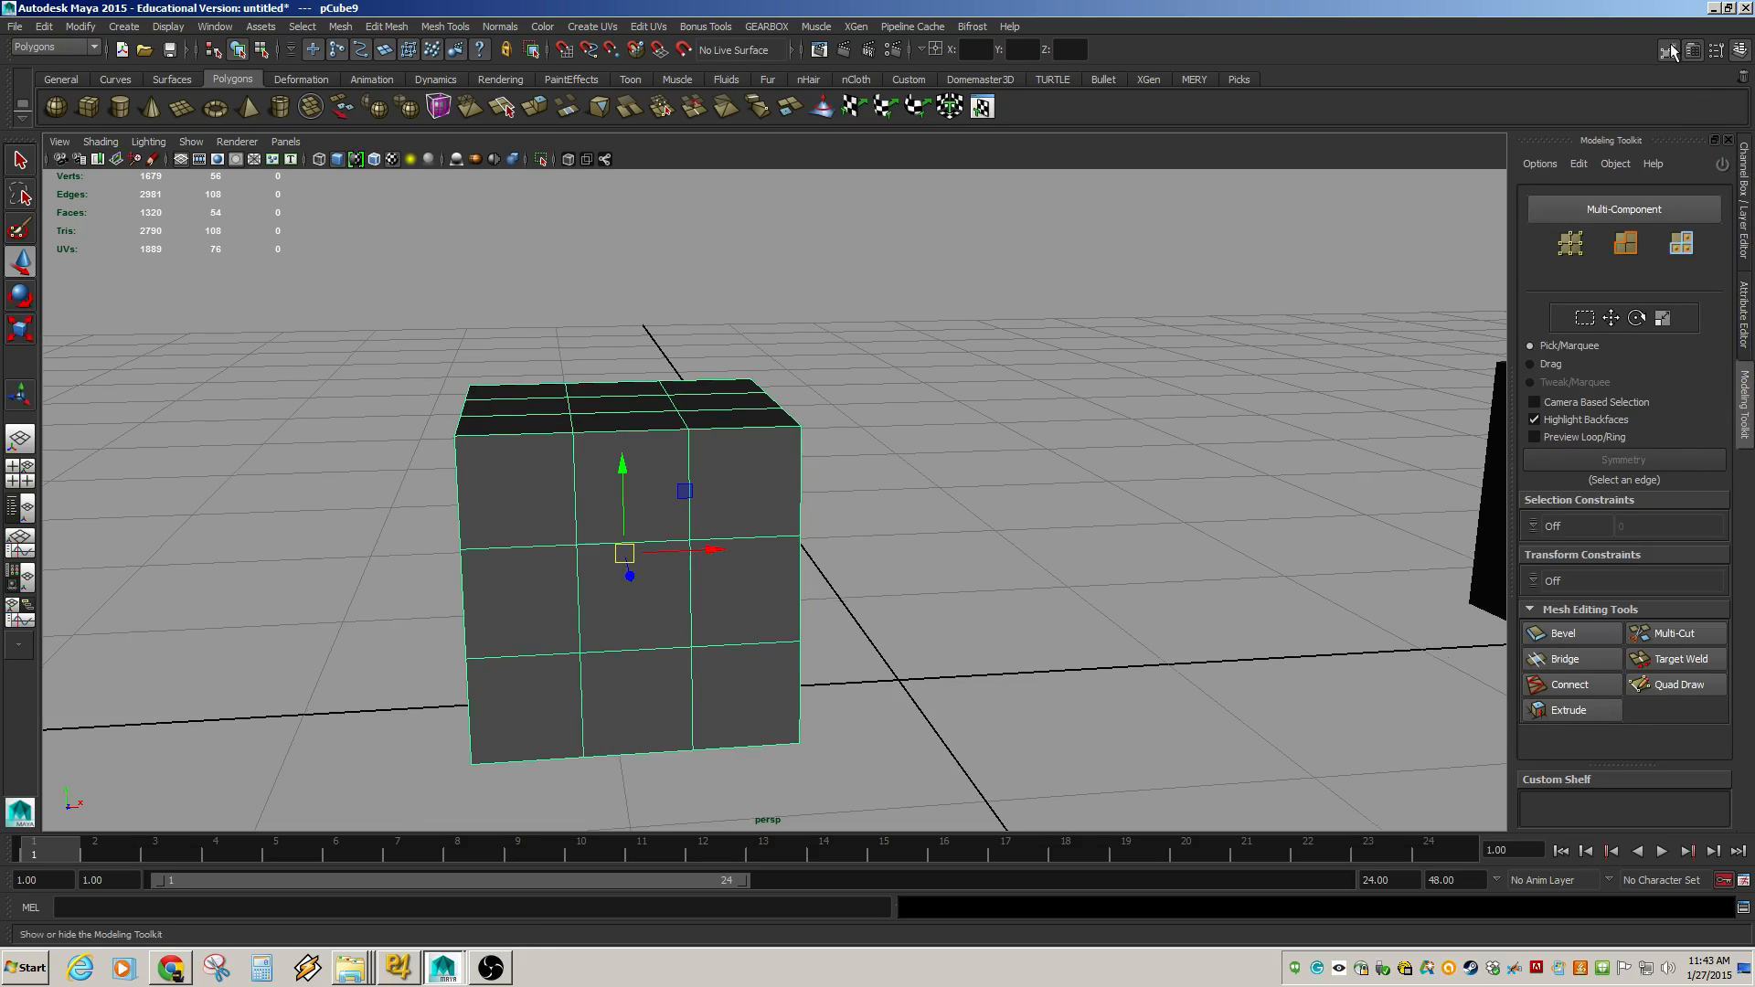
left_click_drag(893, 639, 1073, 564, "alt")
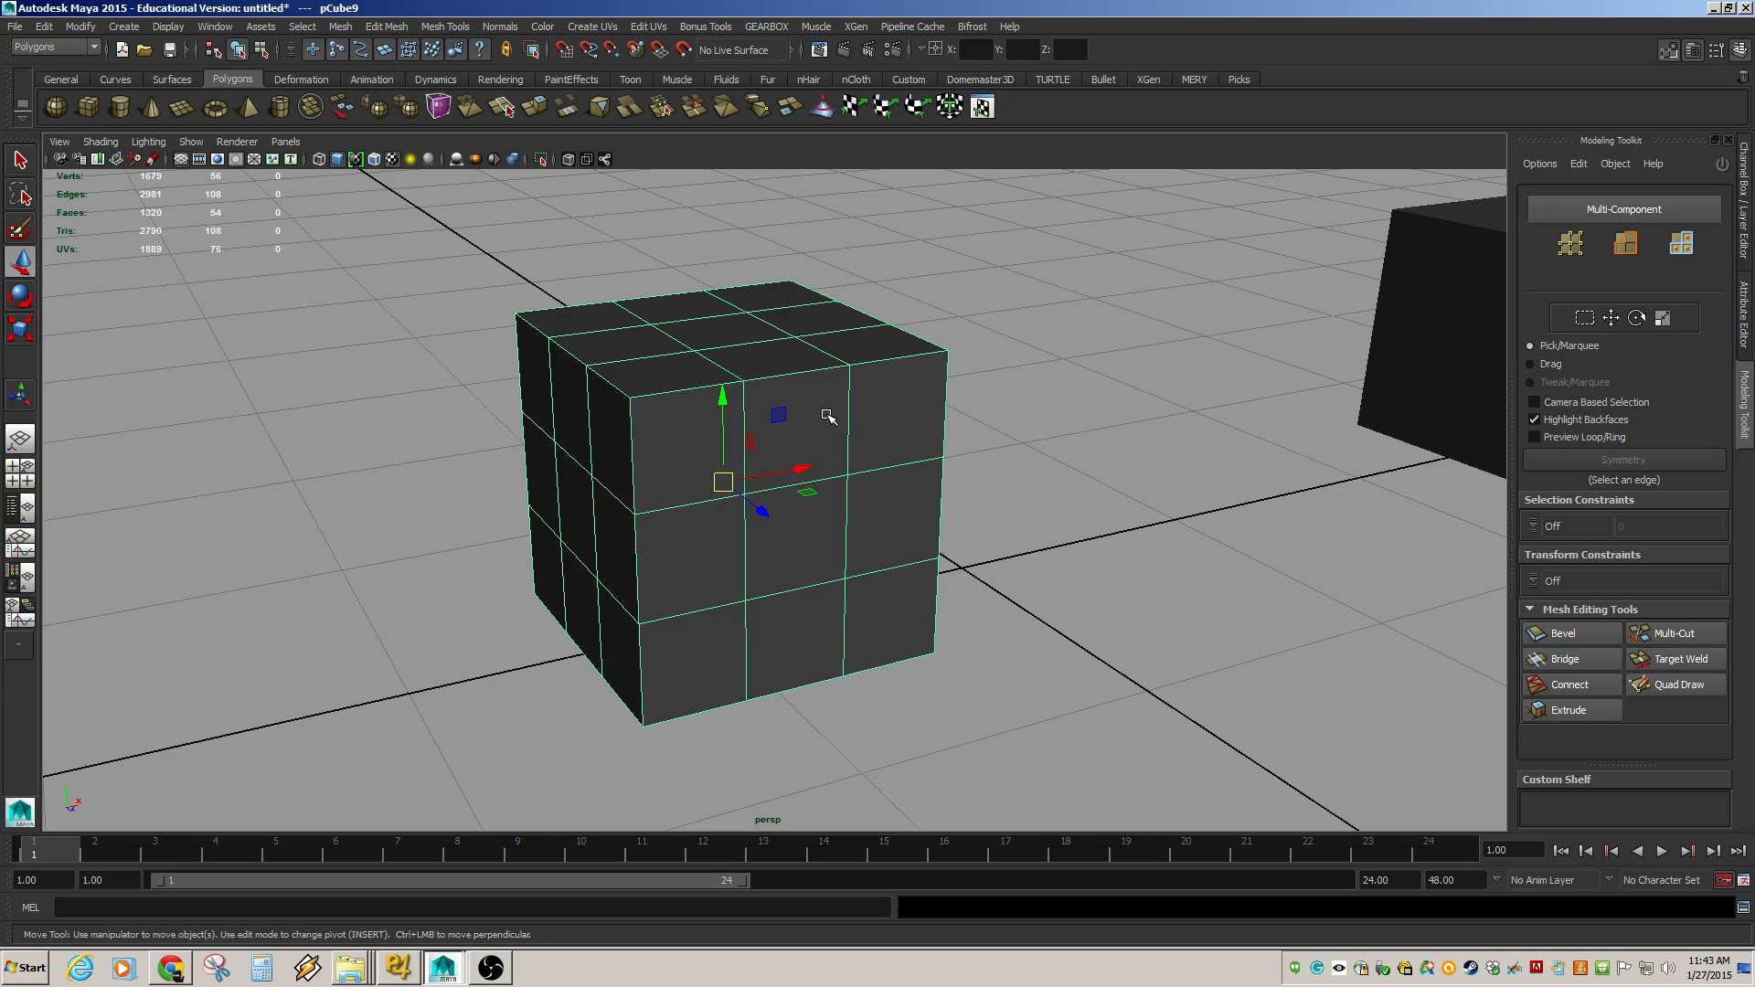
Extrude the cube's top centre face about 0.62 units with the toolkit's Extrude, then undo it.
left_click(722, 331)
left_click(1568, 710)
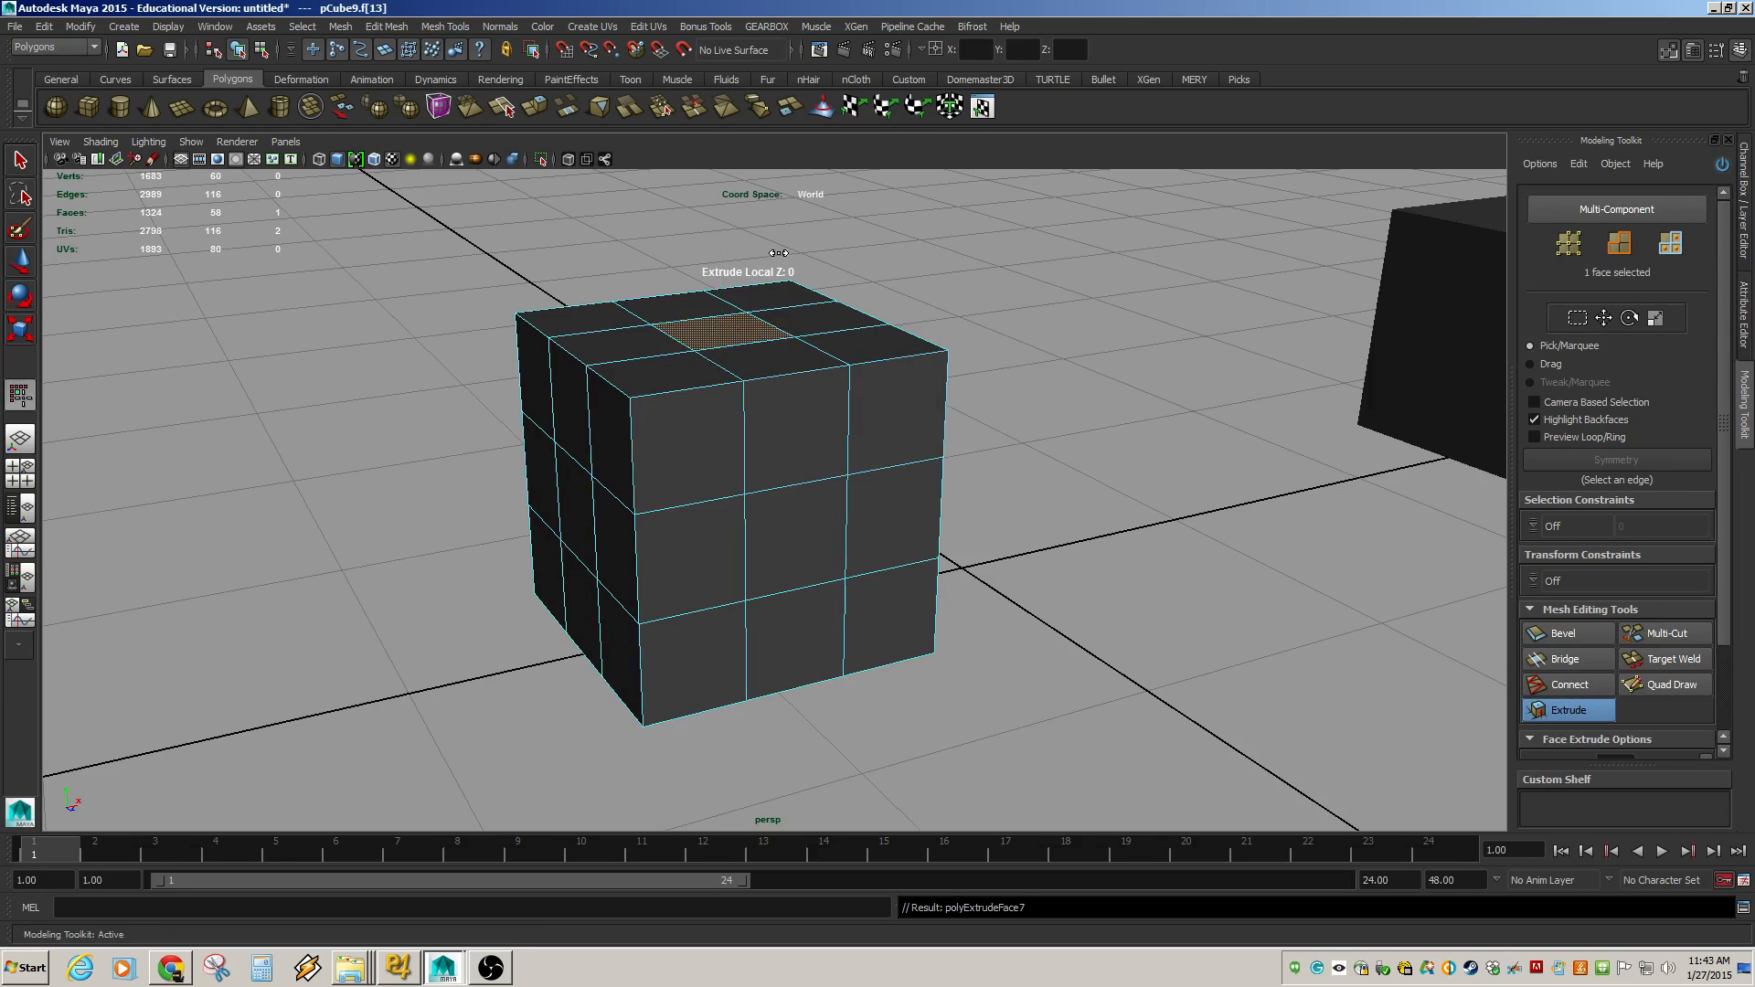
left_click_drag(778, 253, 906, 304)
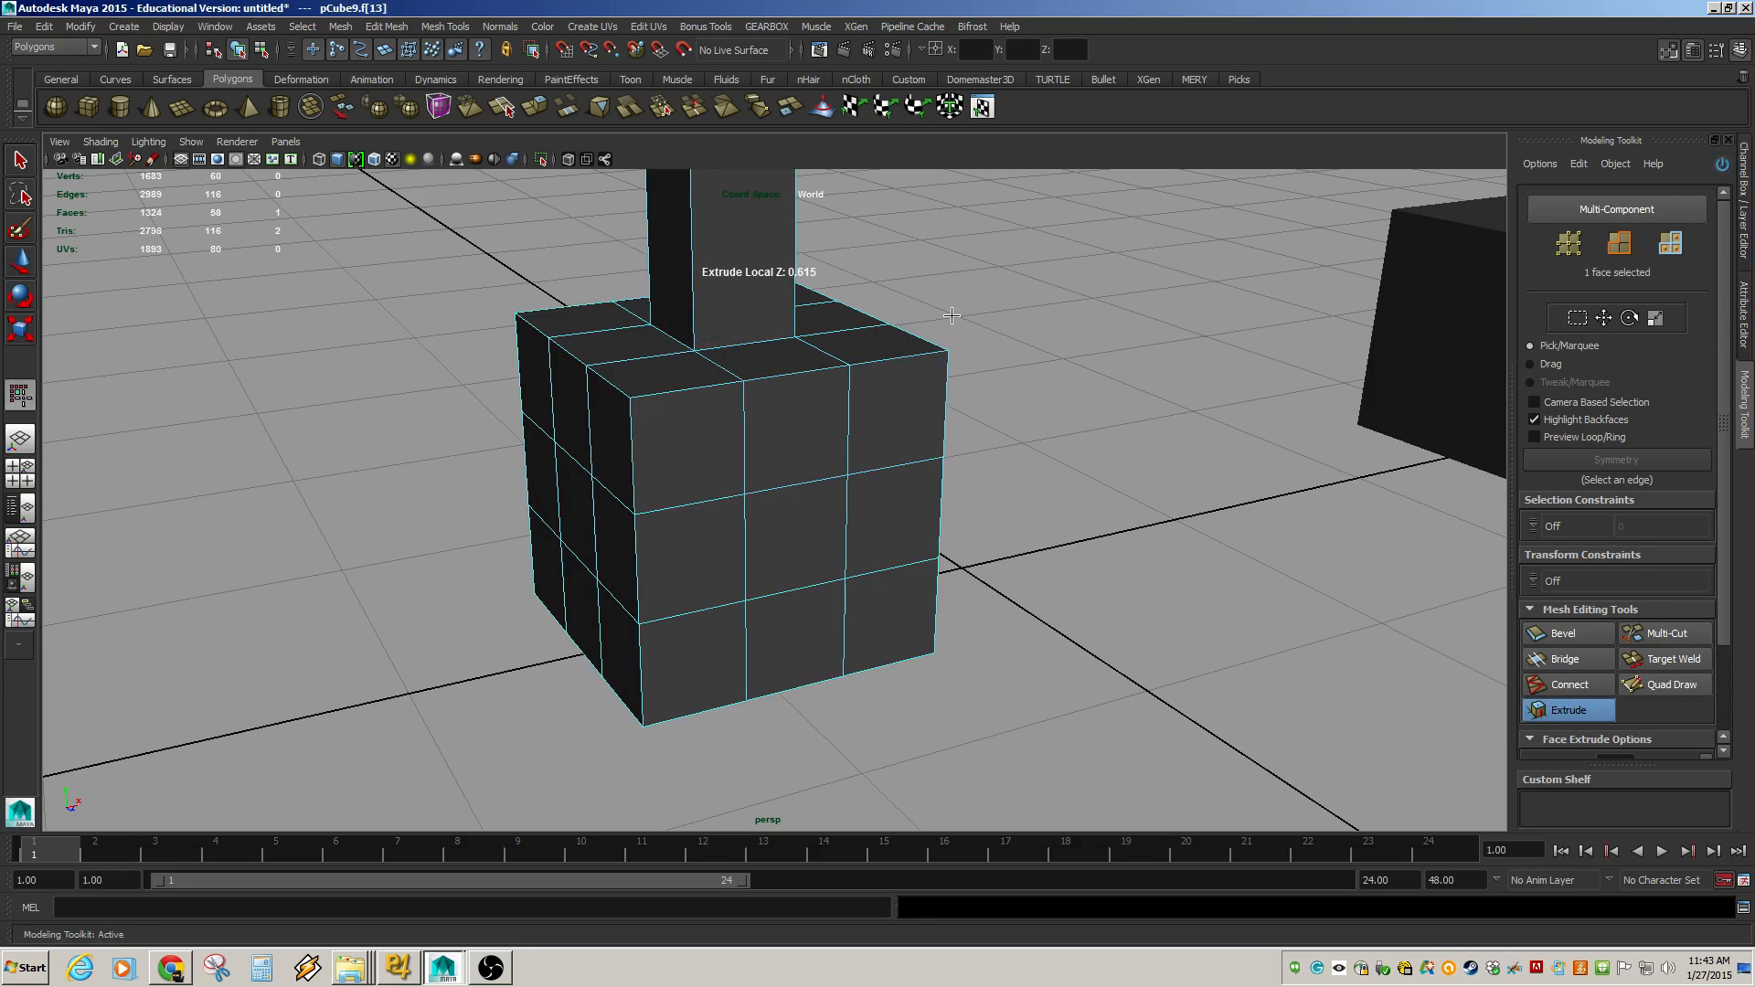
scroll(1717, 637, "down", 3)
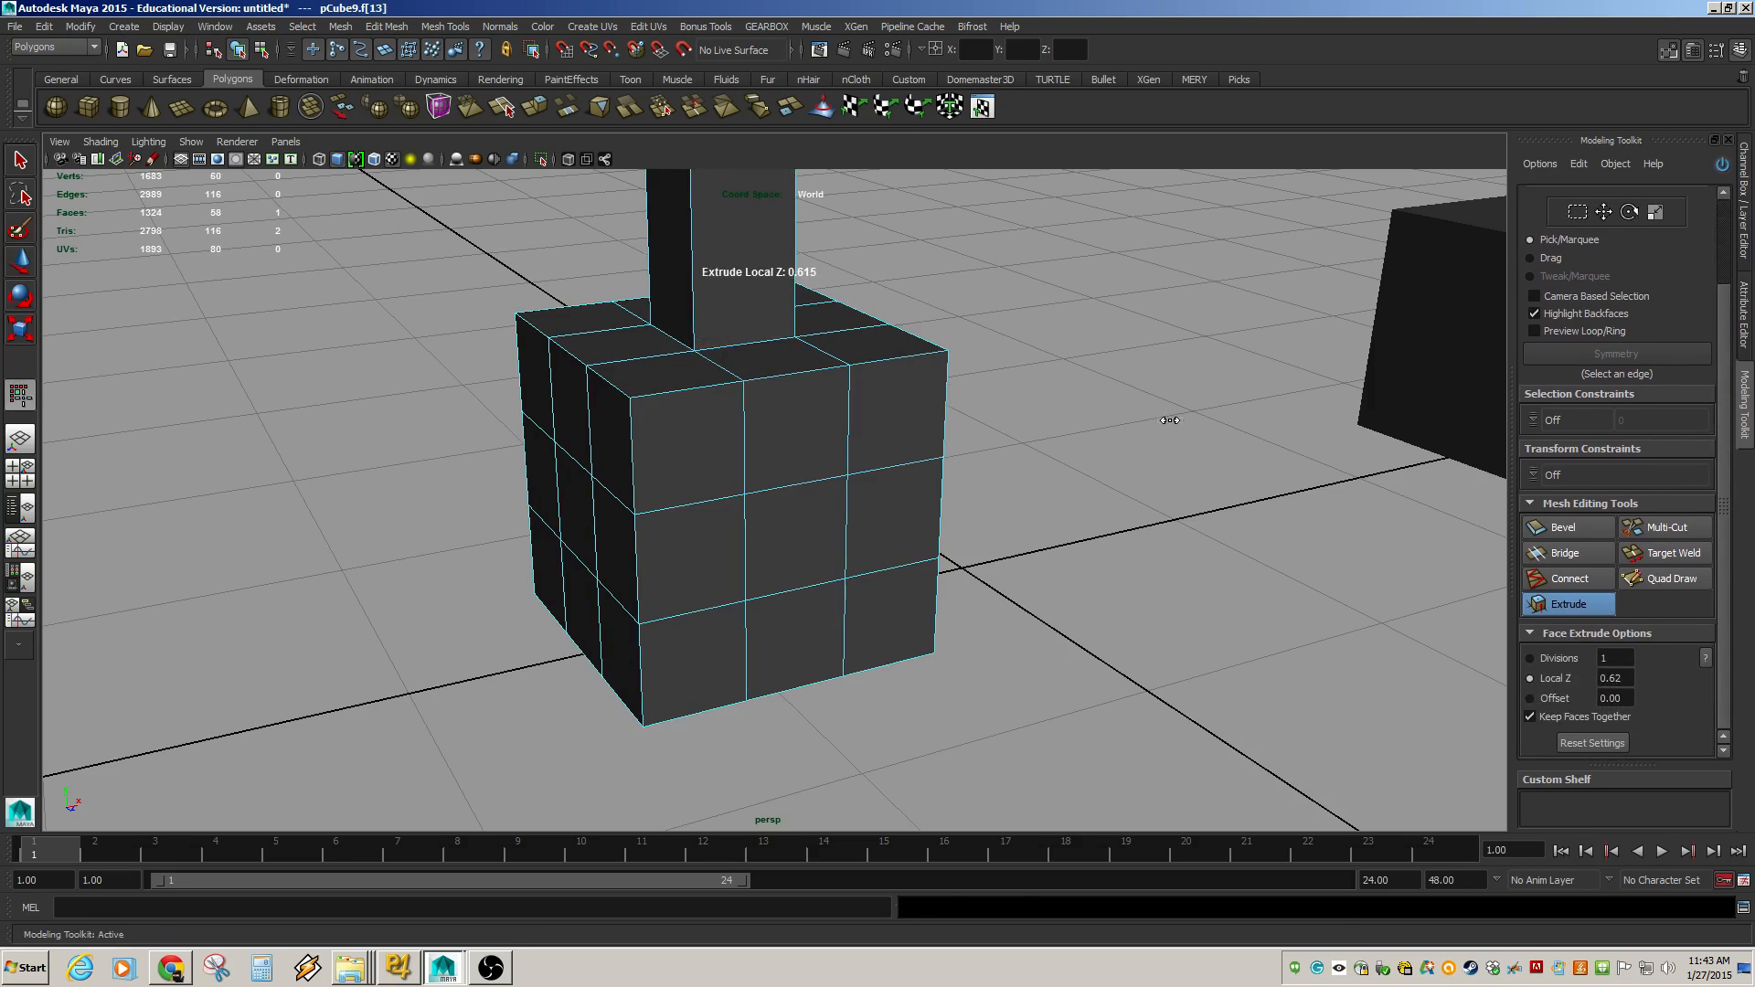
middle_click_drag(1125, 409, 1134, 517, "alt")
key("ctrl+z")
key("ctrl+z")
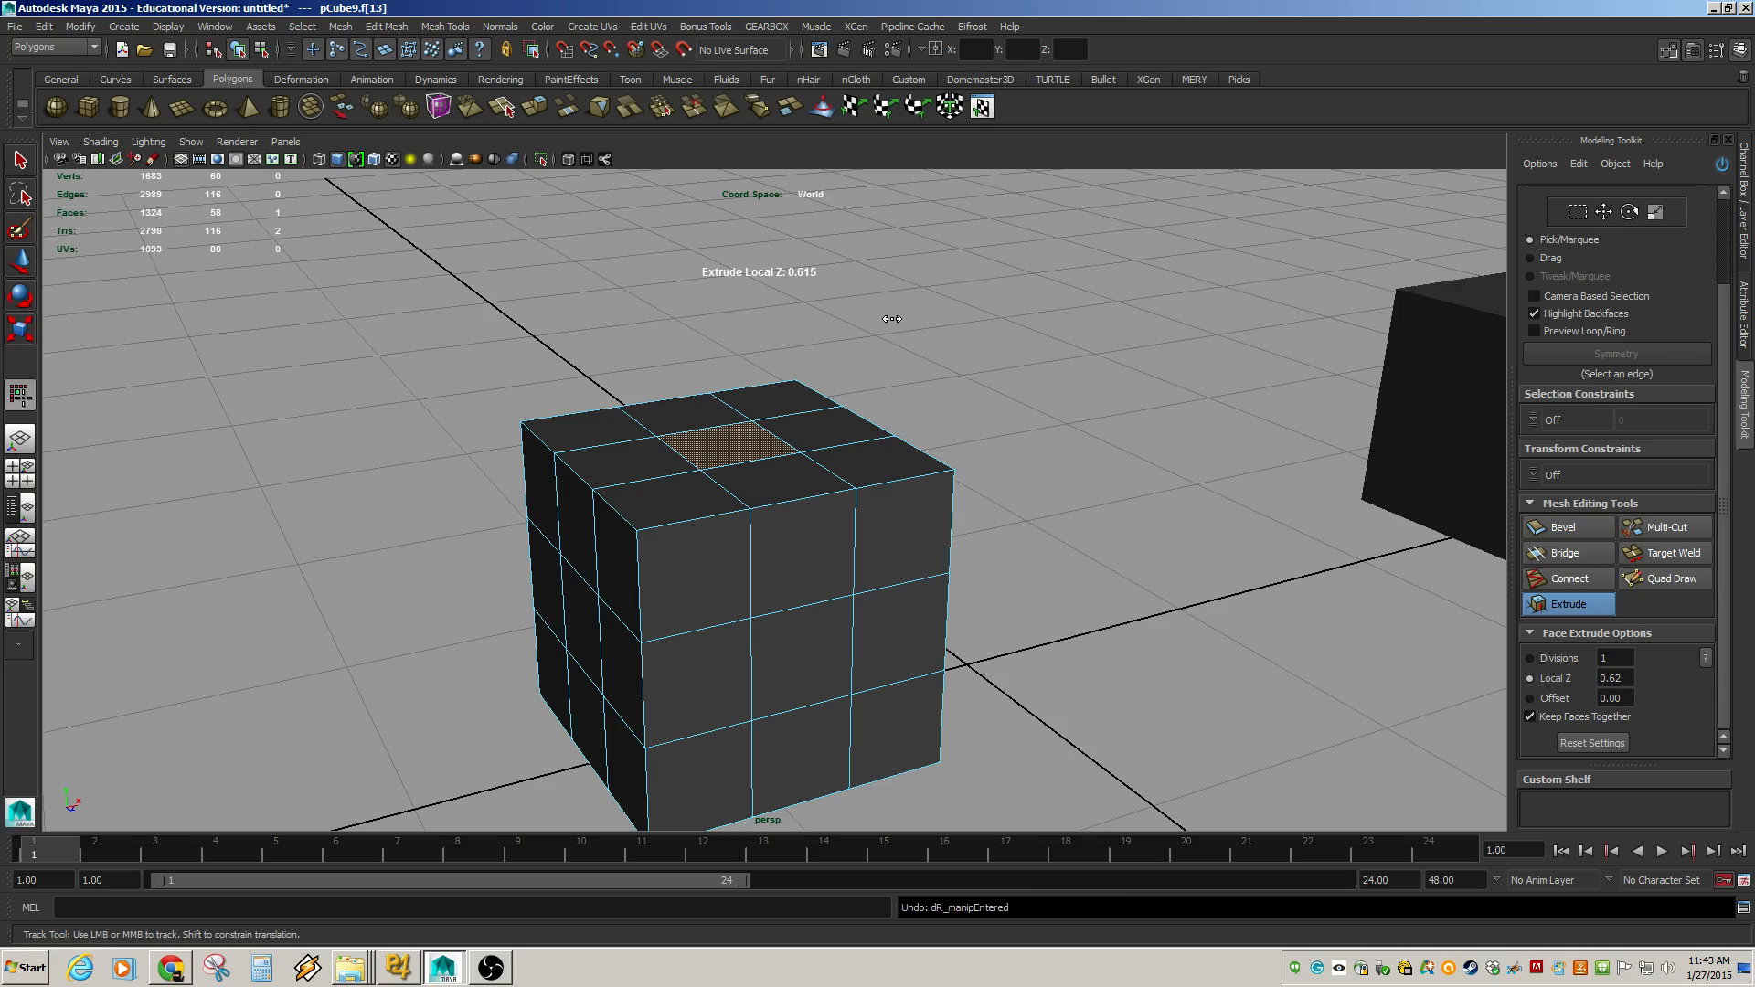
key("ctrl+z")
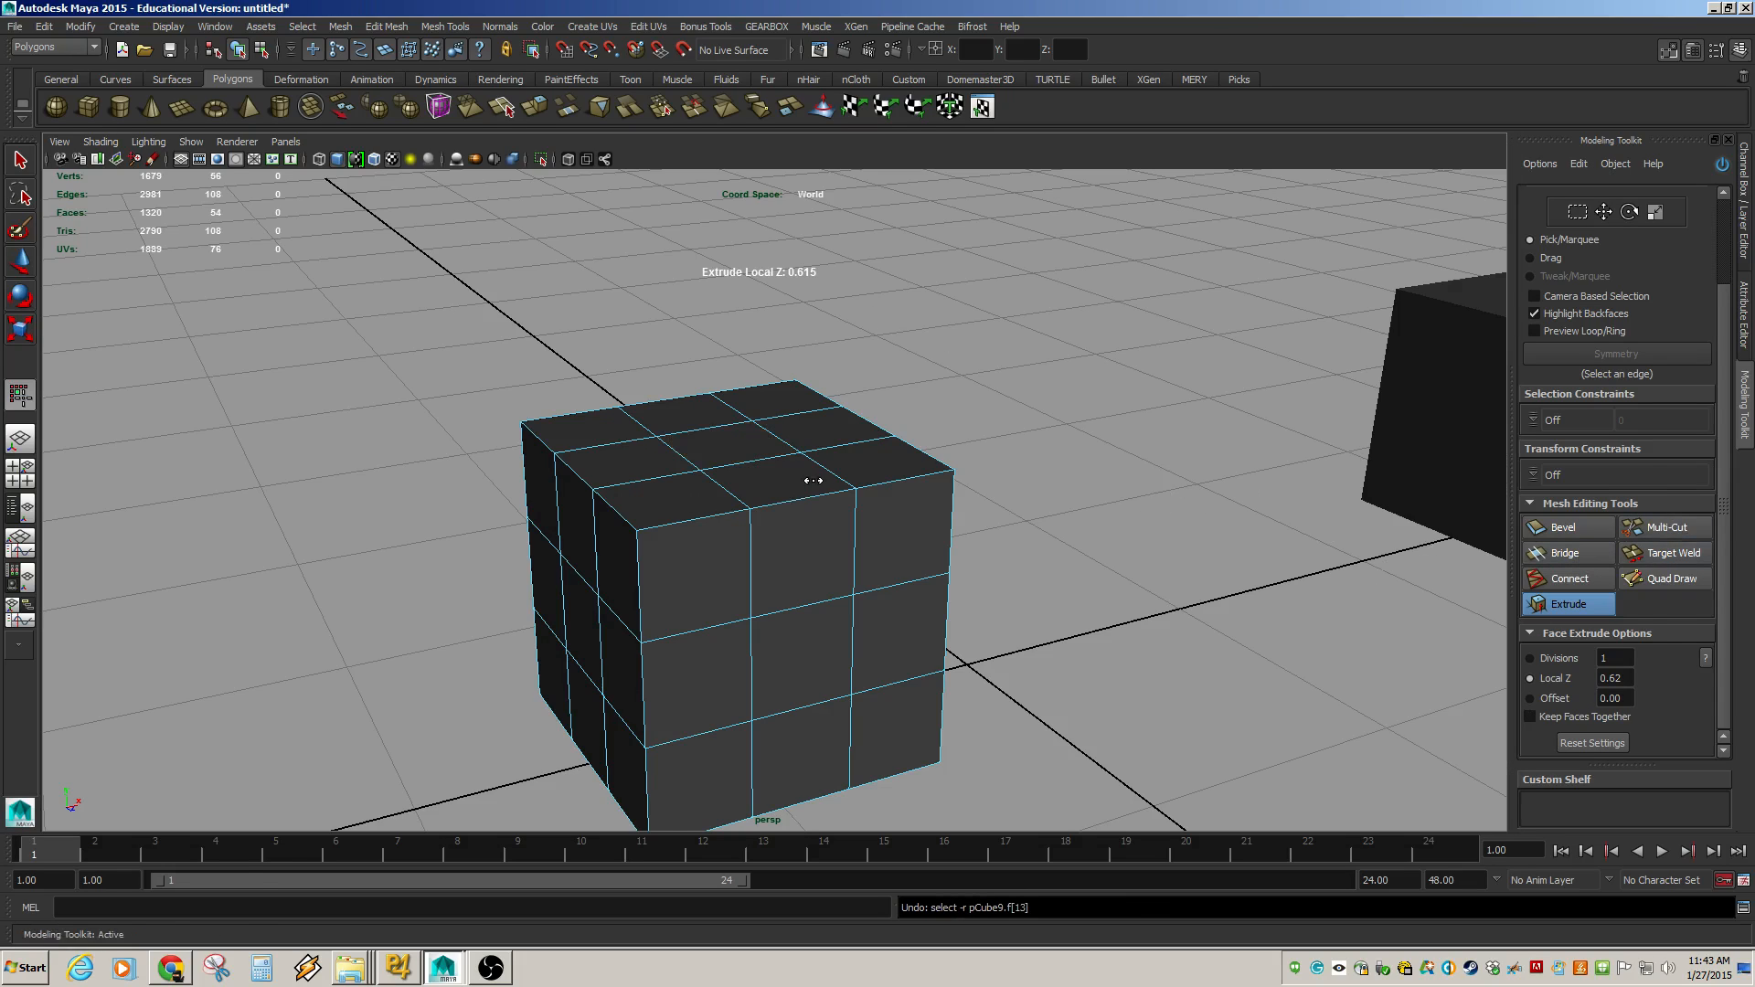
key("ctrl+z")
Pick vertices and faces on the cube in Multi-Component selection mode.
left_click(781, 492)
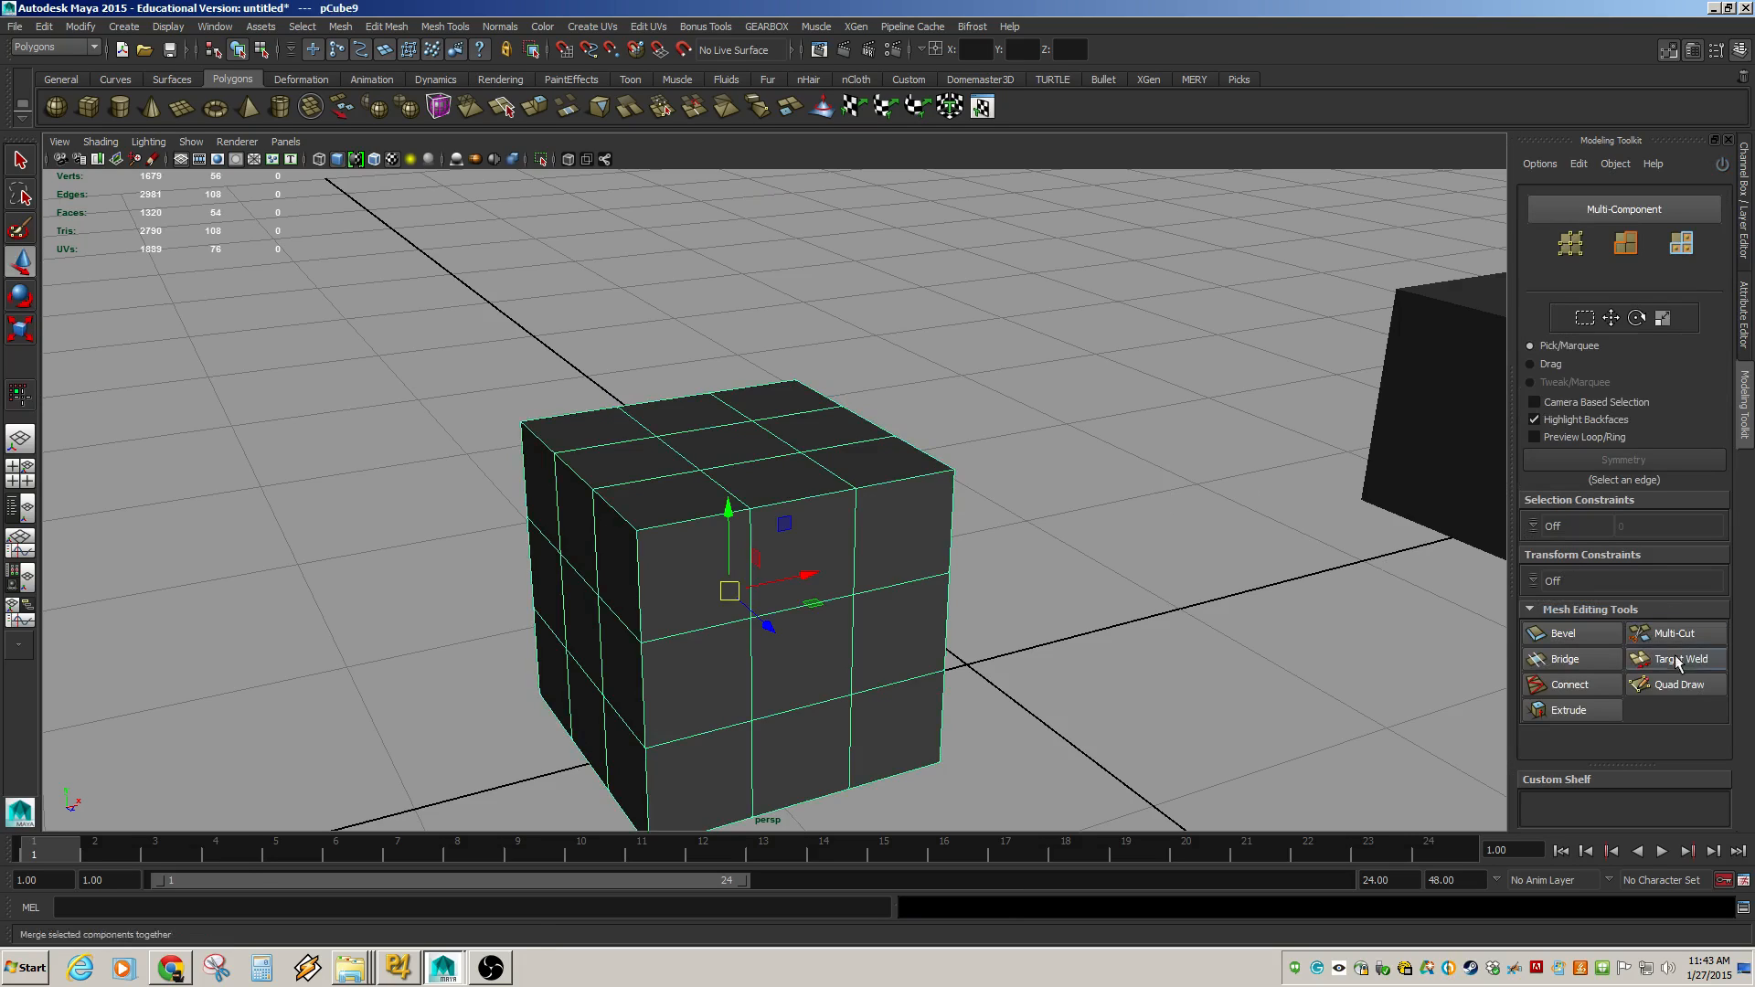
left_click(1648, 208)
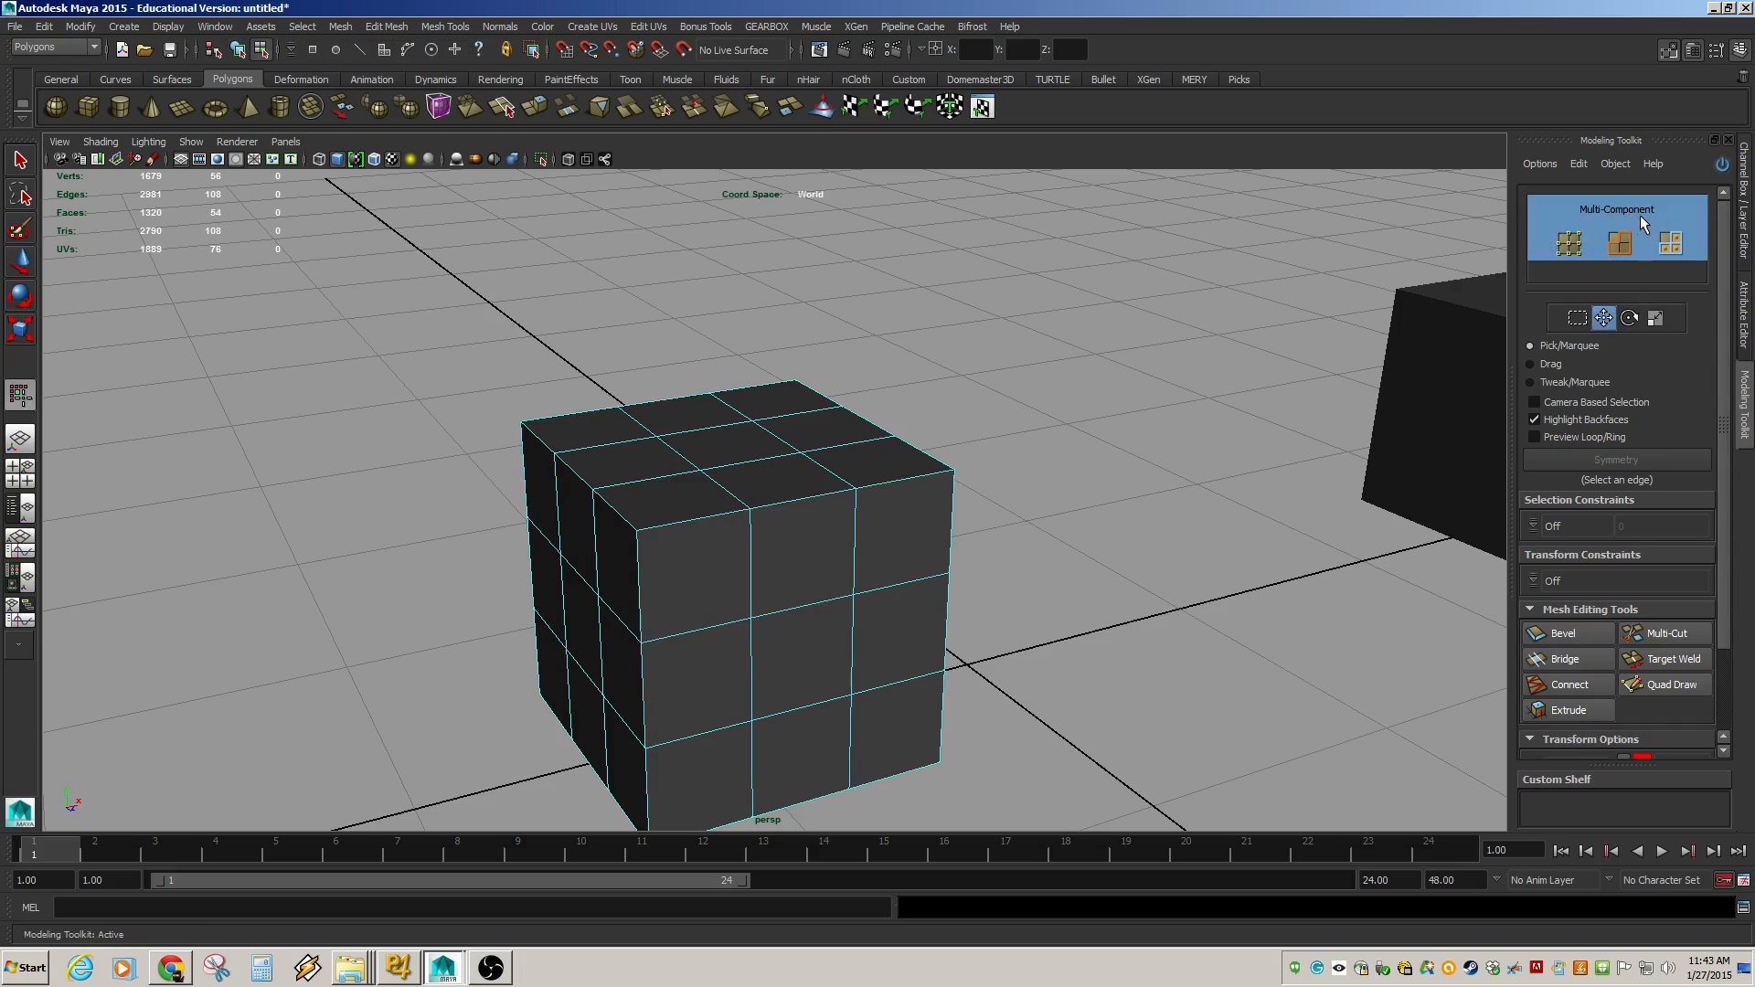
left_click(857, 491)
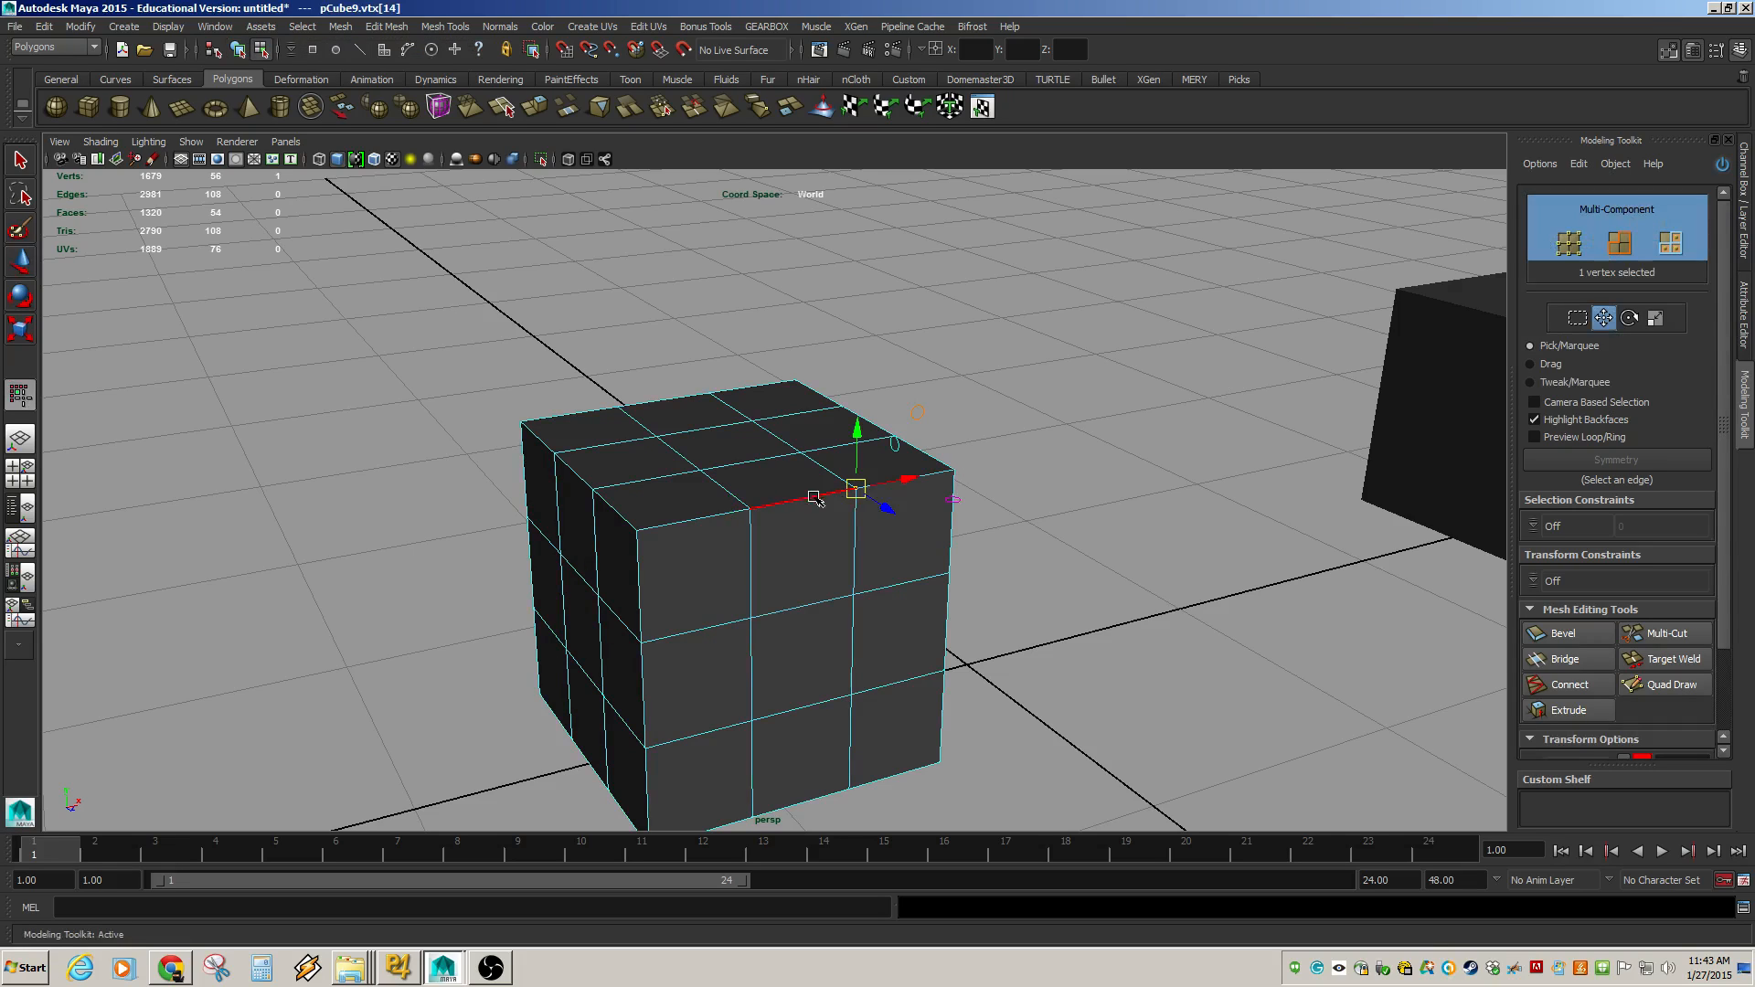
left_click(759, 482)
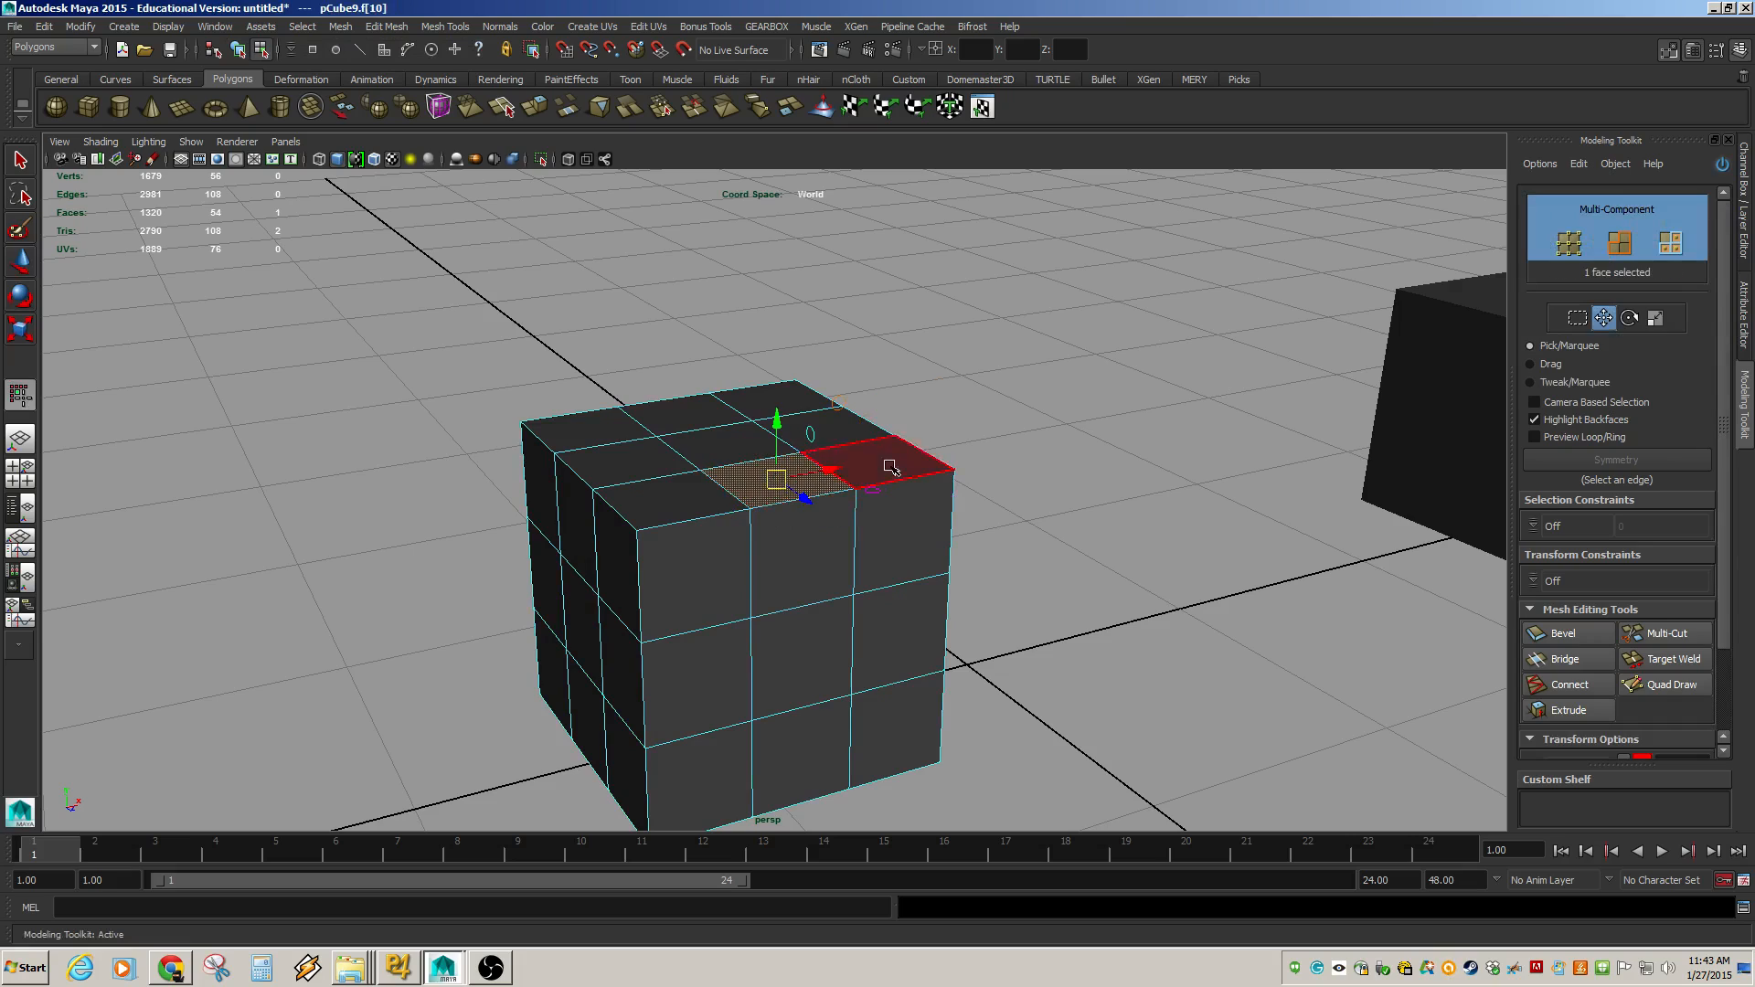
left_click(892, 468)
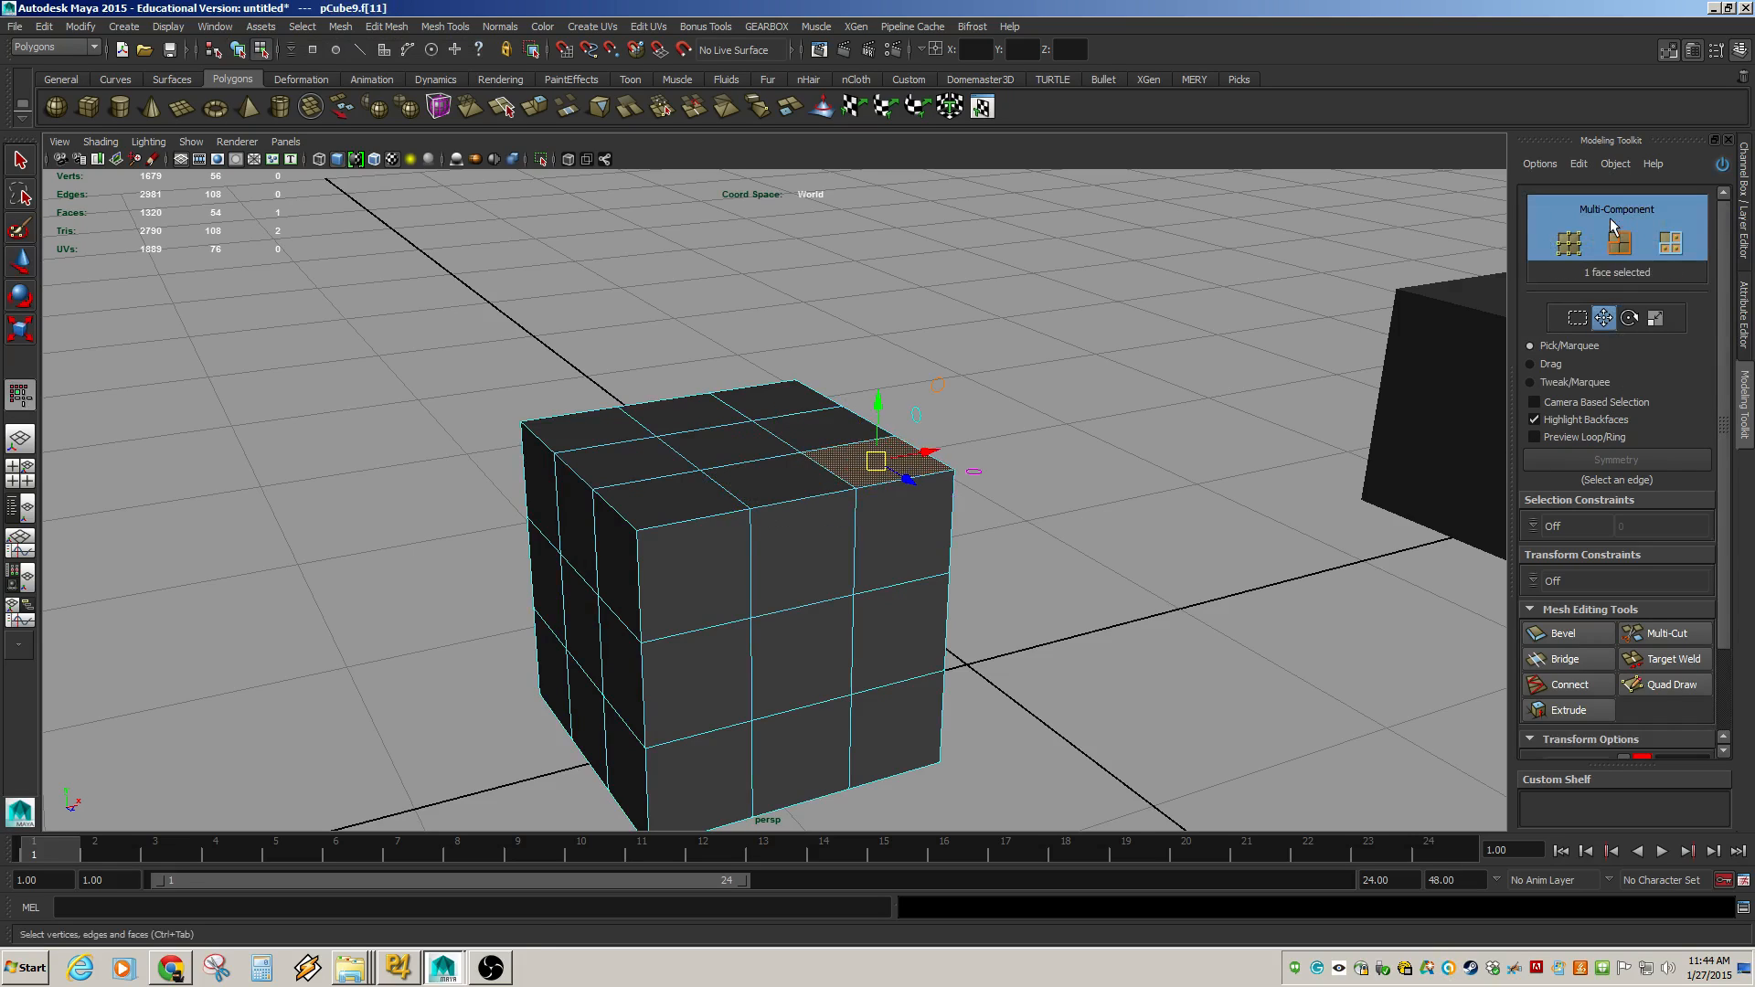
Cycle through vertex, edge and face selection modes, then return to object mode.
left_click(1563, 244)
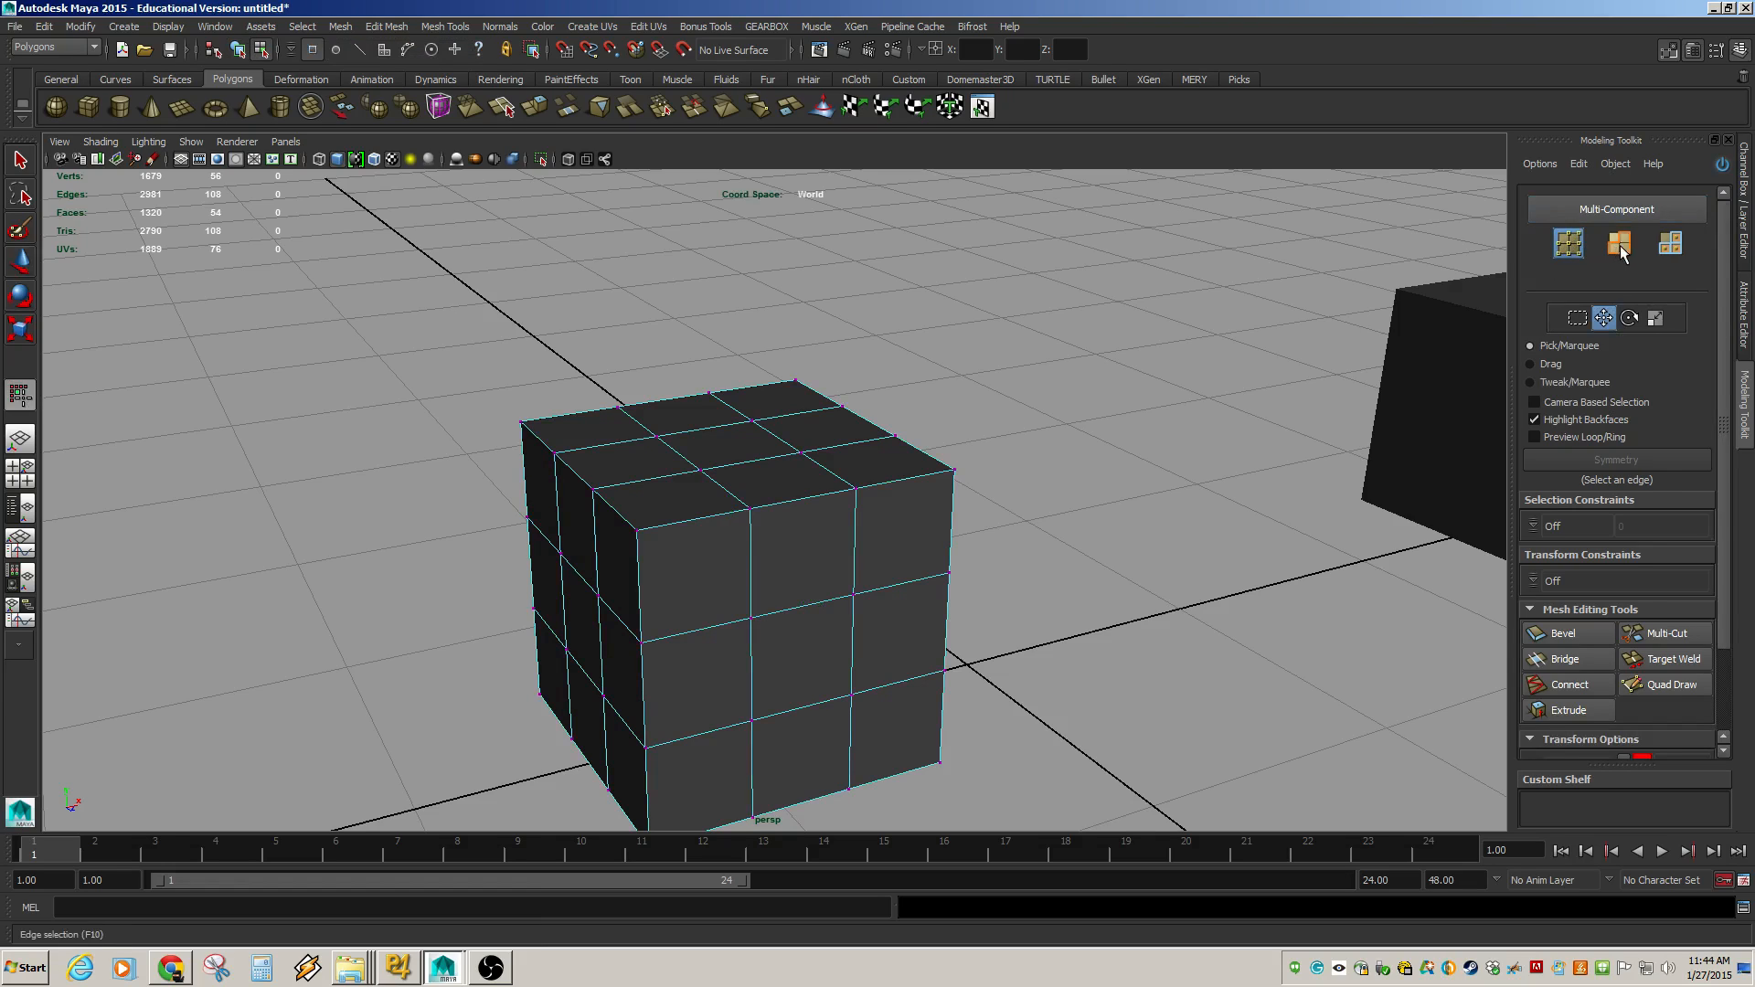
left_click(1620, 245)
left_click(1669, 244)
left_click(1565, 245)
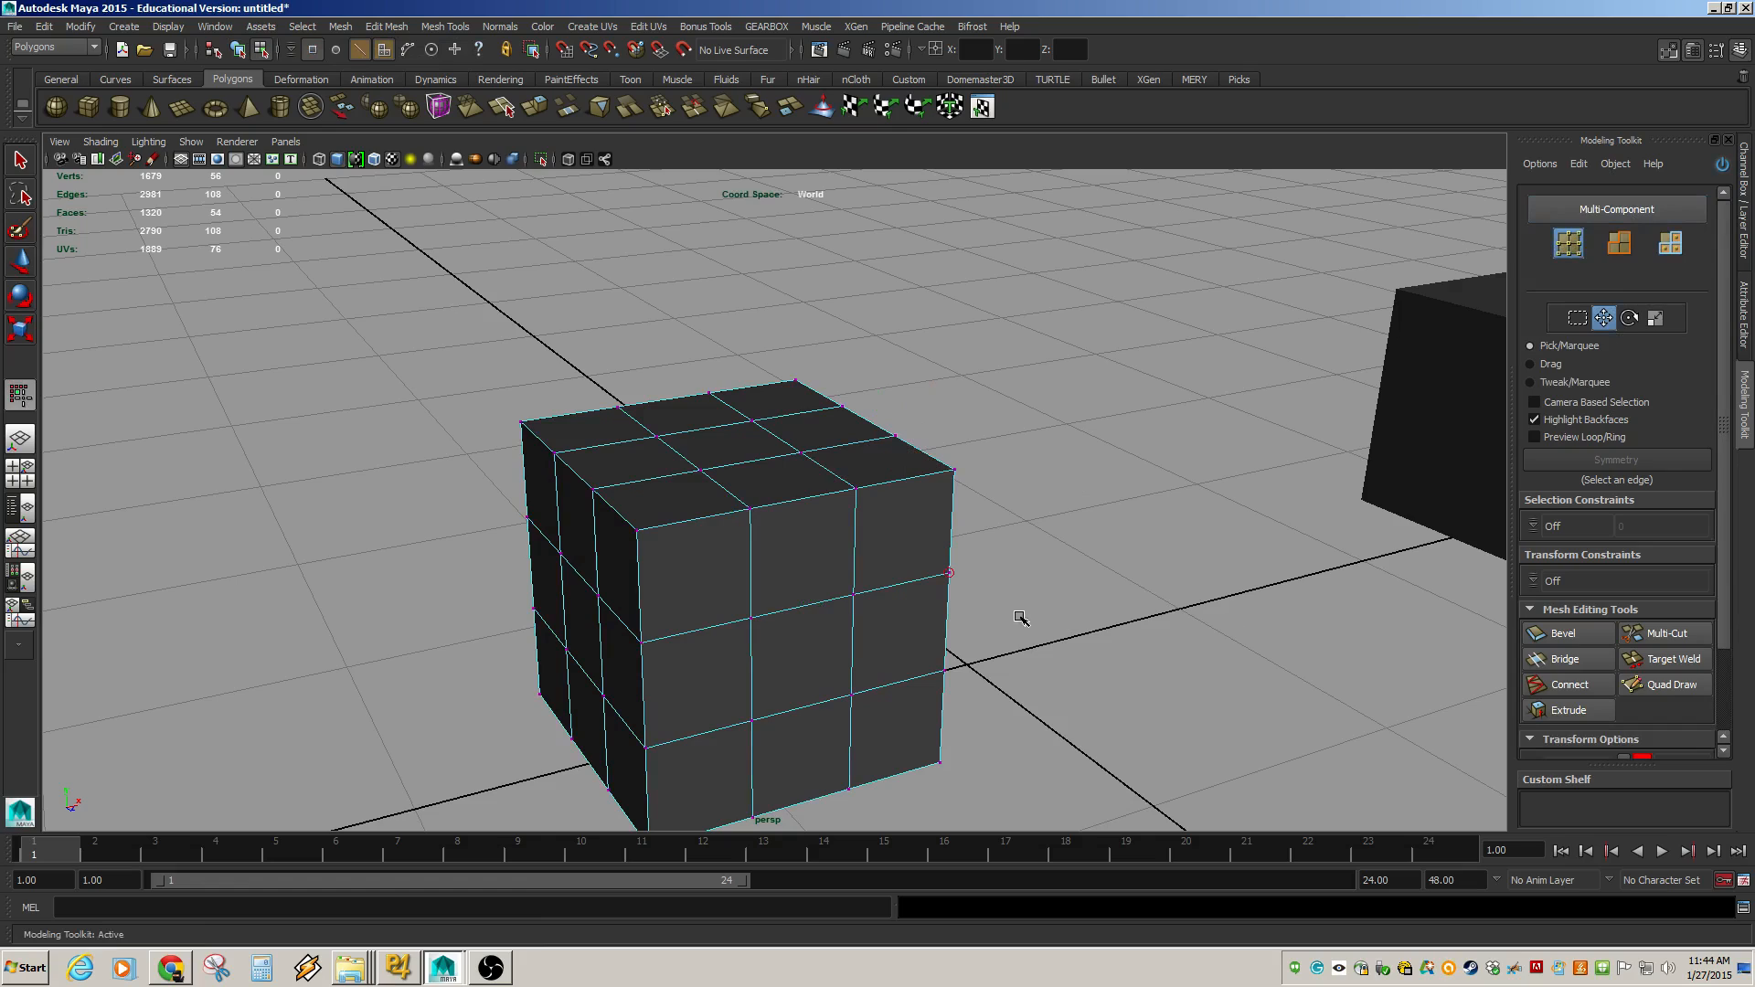
key("F8")
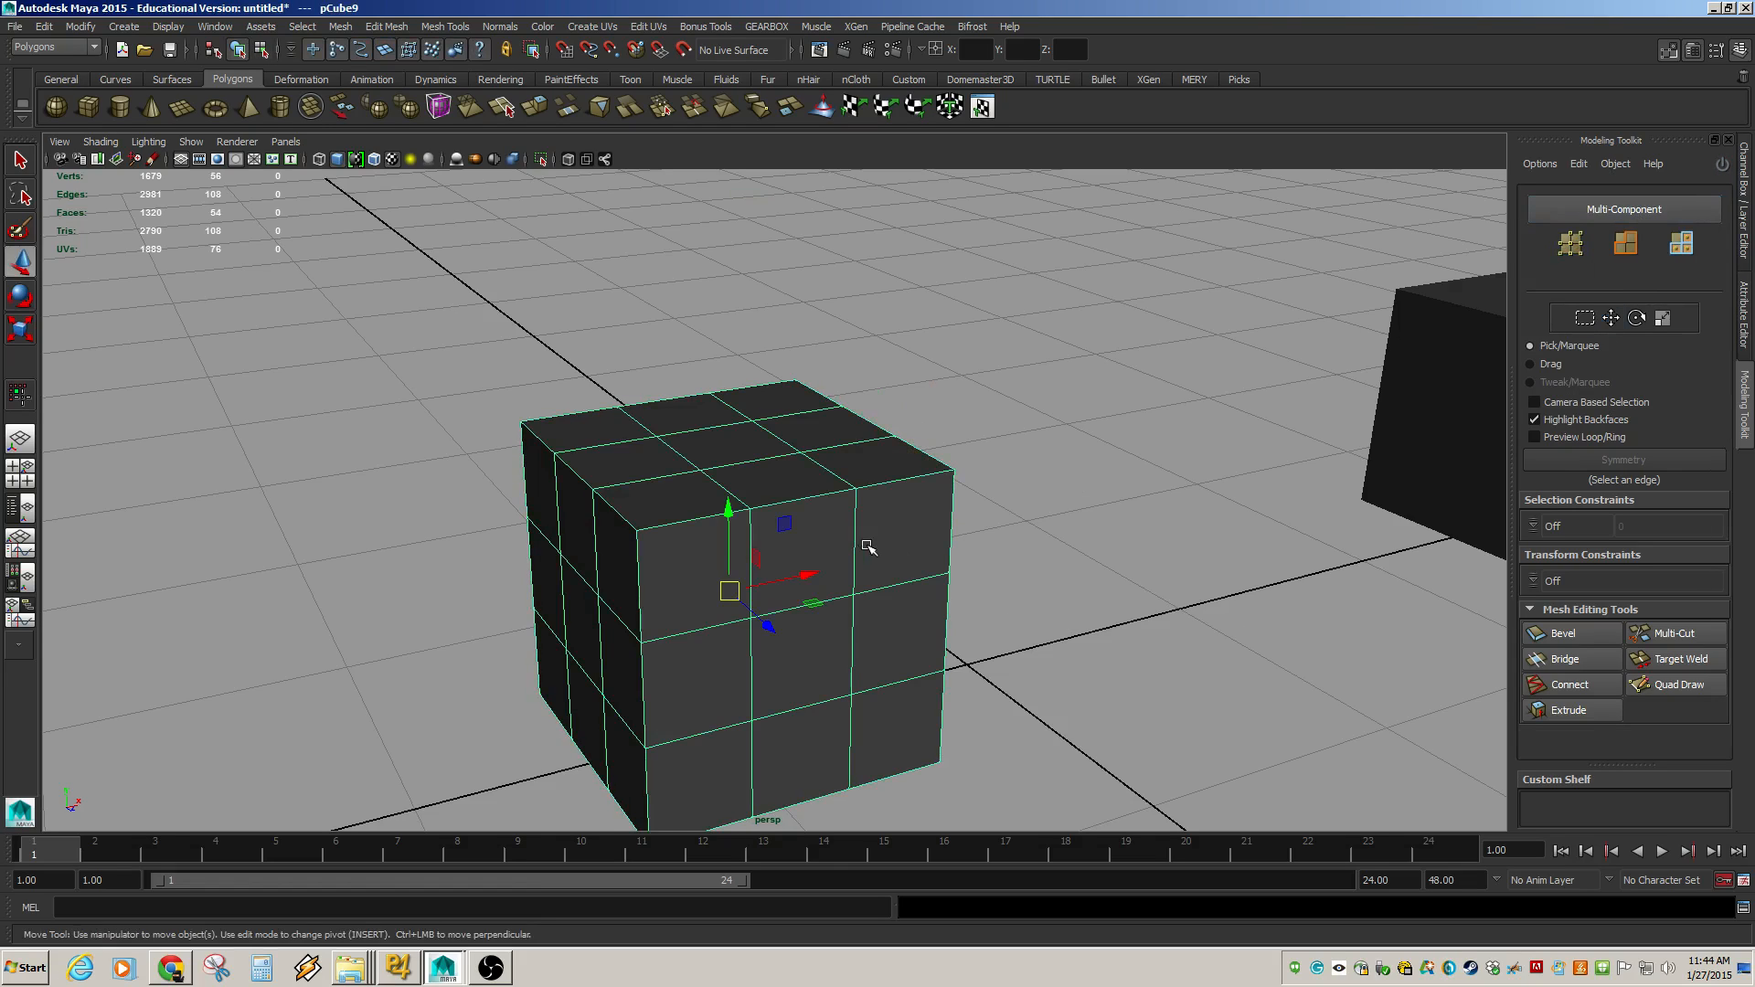
Use Multi-Cut to cut a new edge path from the cube's top face down across its front side.
left_click(1680, 640)
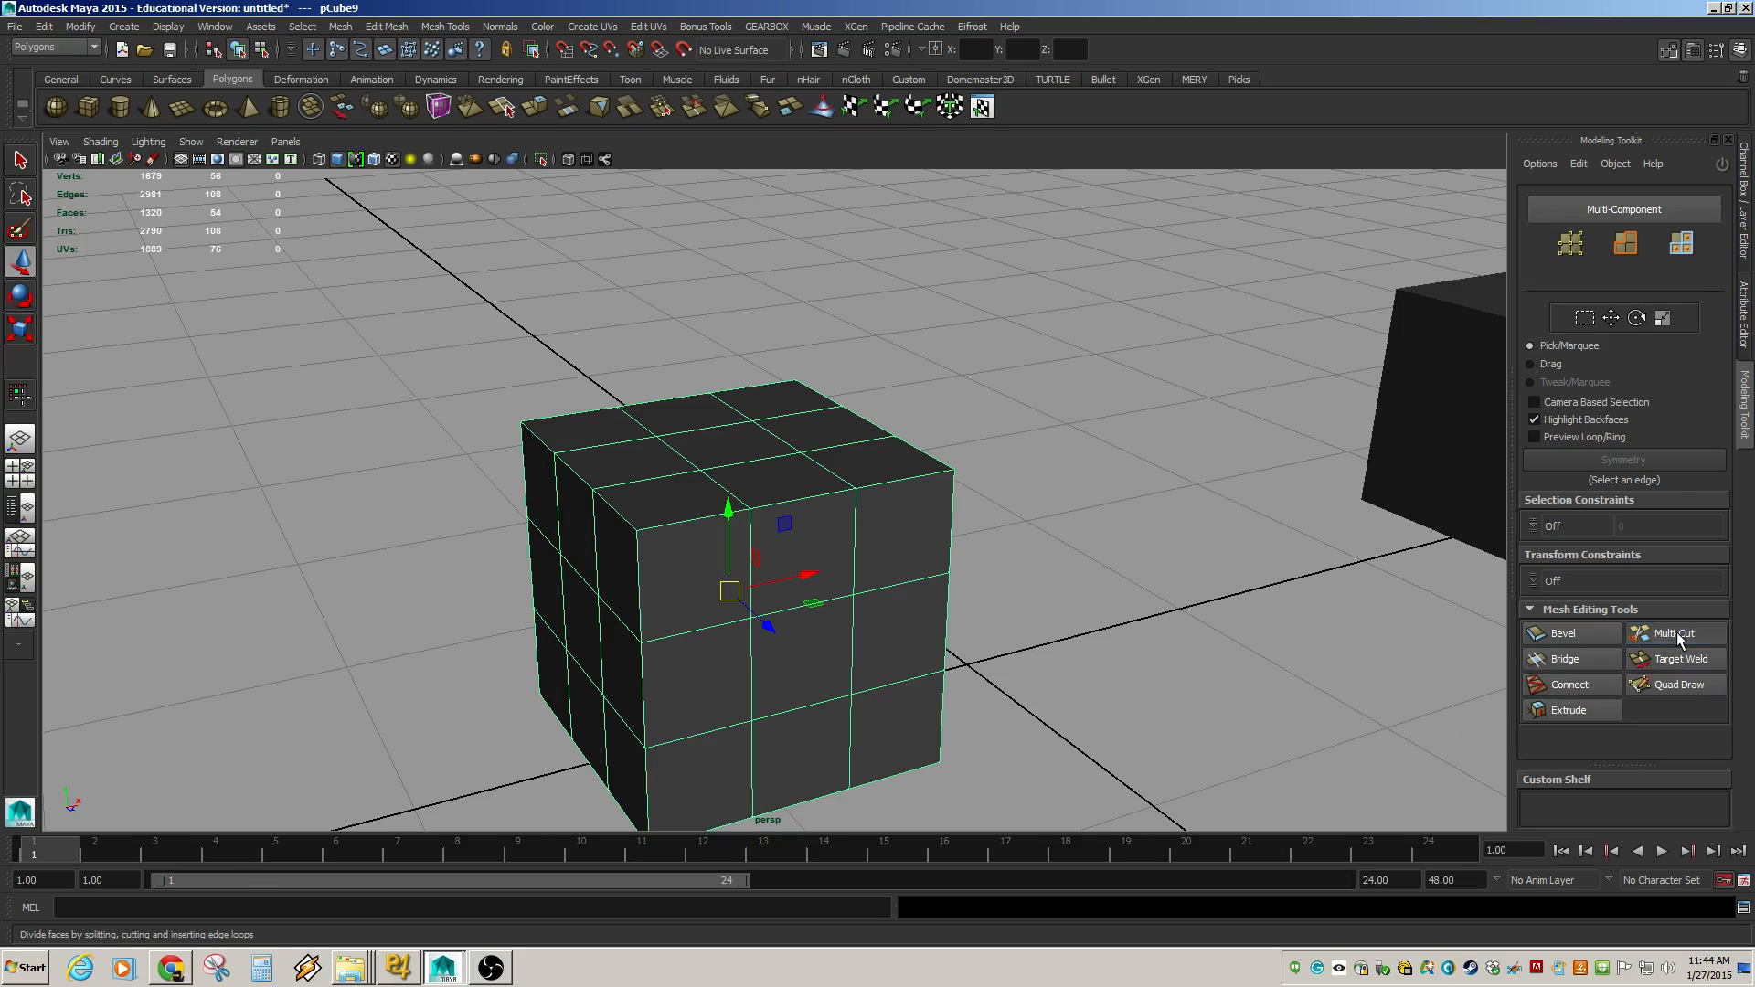
left_click_drag(902, 580, 907, 577, "alt")
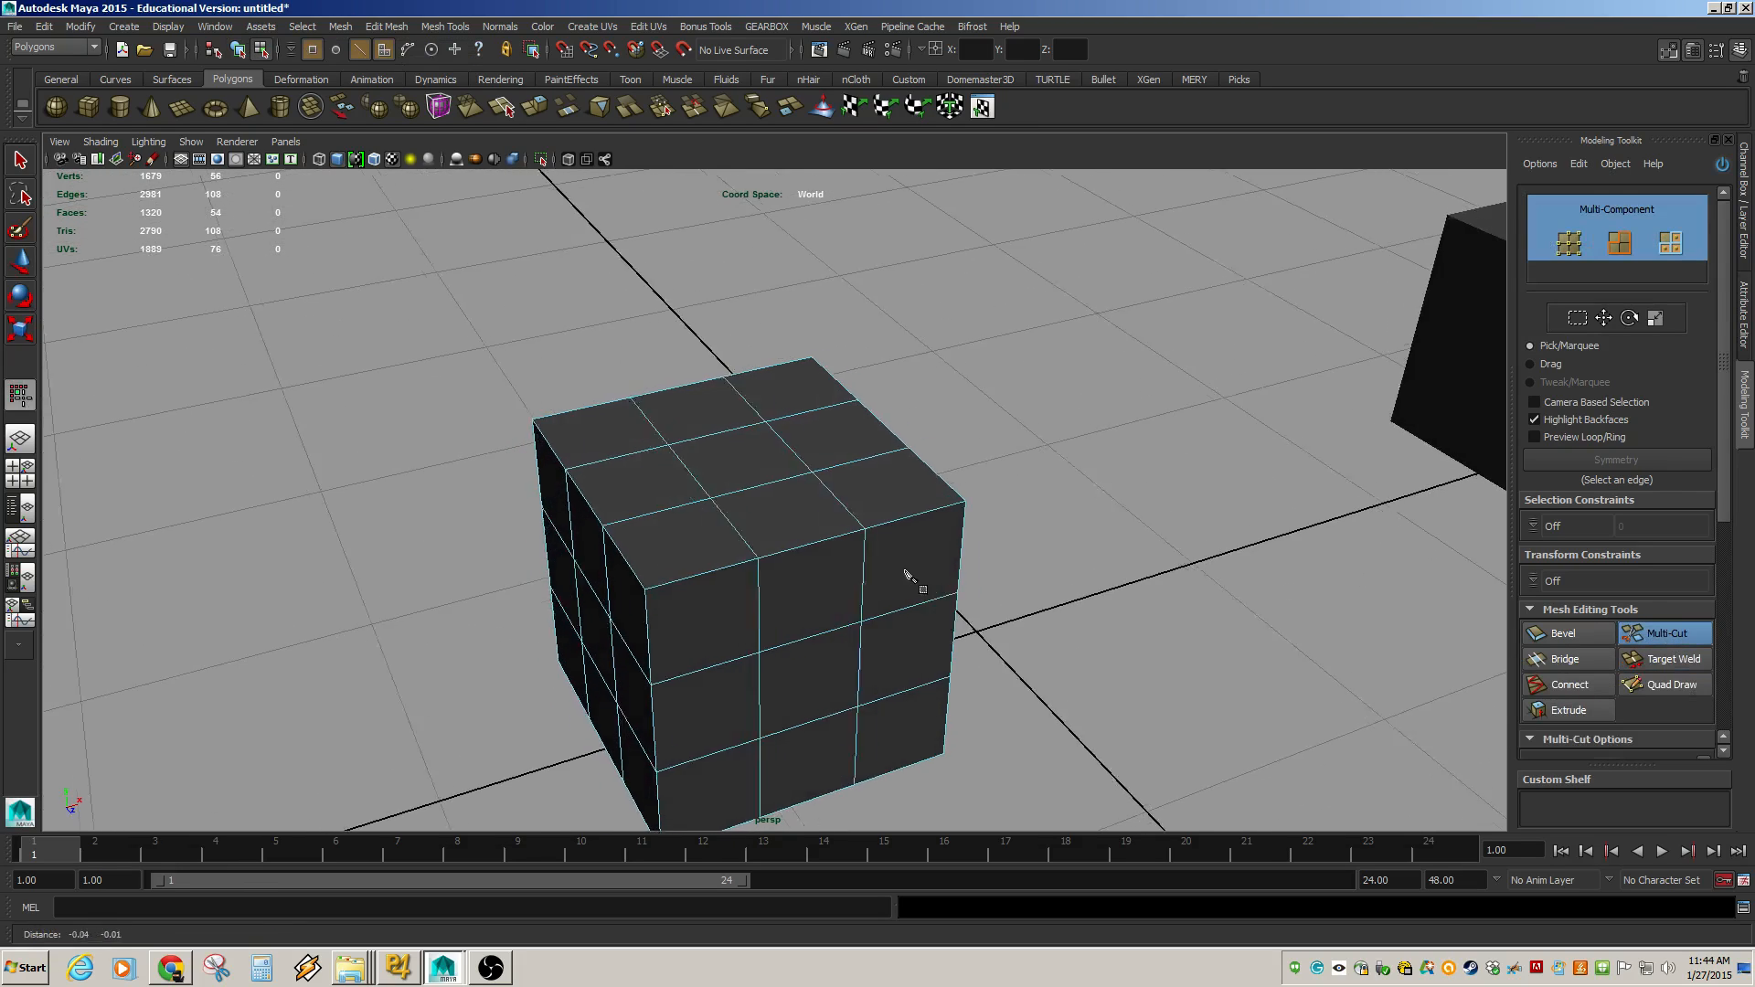
middle_click_drag(907, 577, 995, 524, "alt")
right_click_drag(897, 485, 993, 509, "alt")
middle_click_drag(994, 509, 936, 523, "alt")
left_click(951, 489)
key("Escape")
left_click_drag(898, 518, 904, 533, "alt")
left_click_drag(737, 530, 695, 540, "alt")
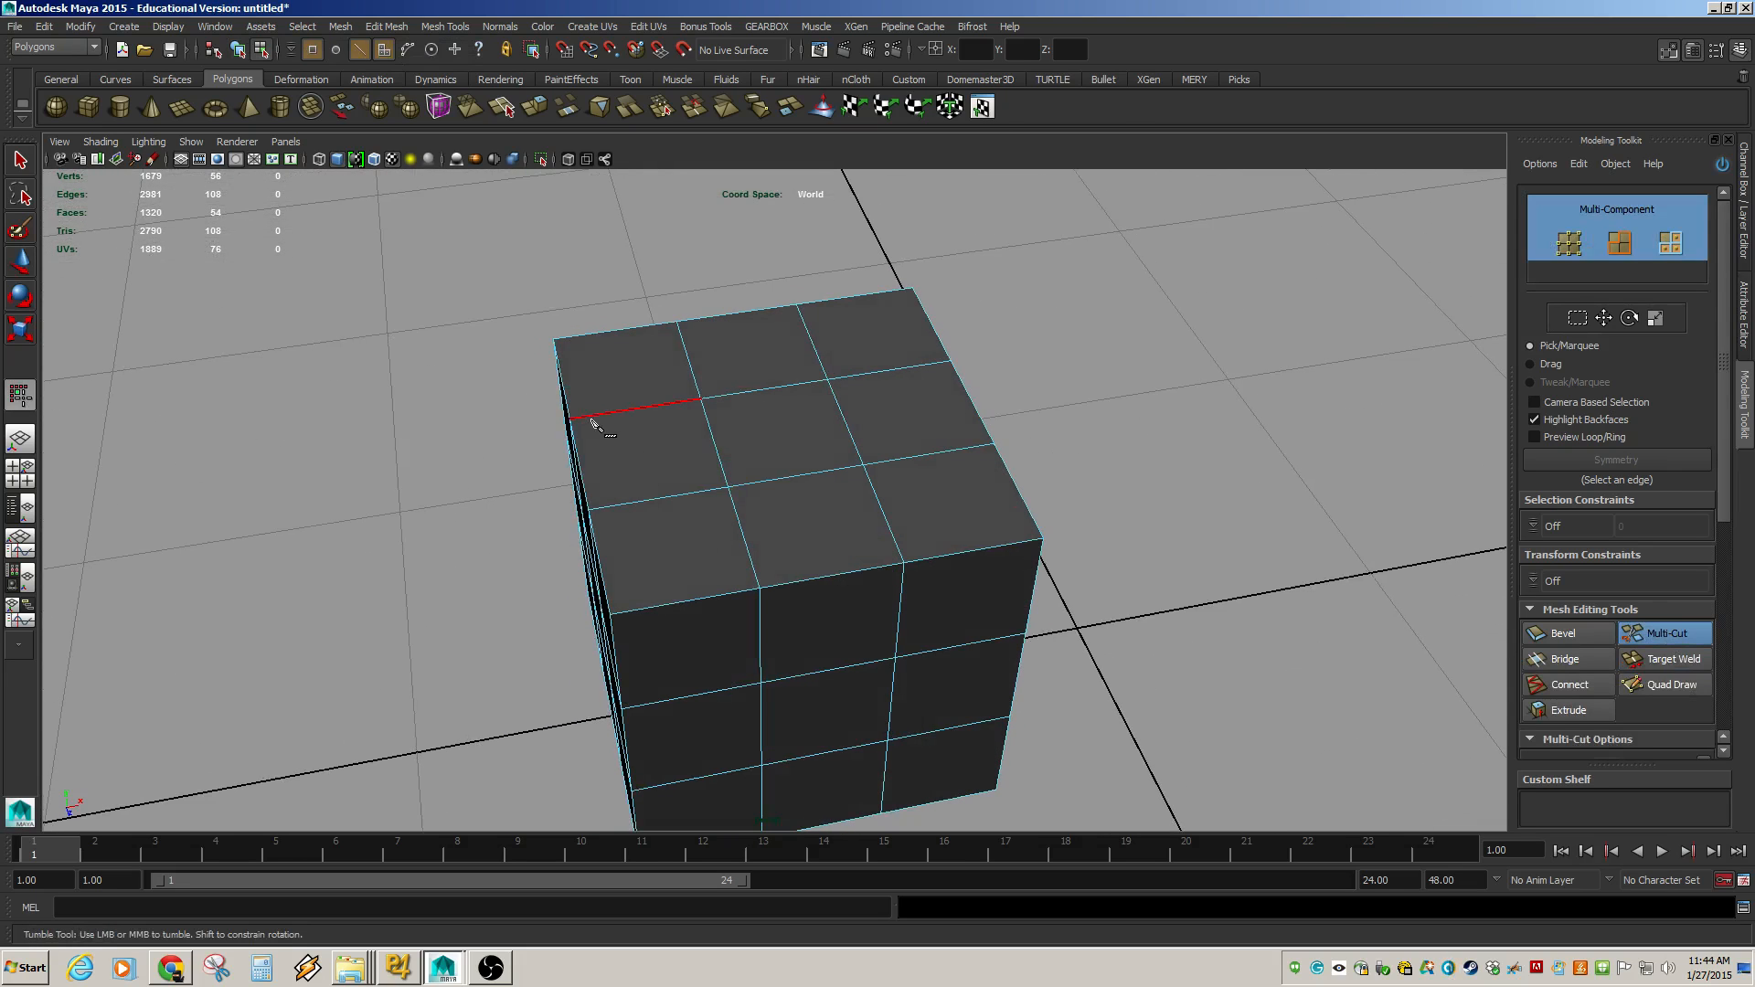
left_click(703, 400)
left_click_drag(764, 485, 756, 477, "alt")
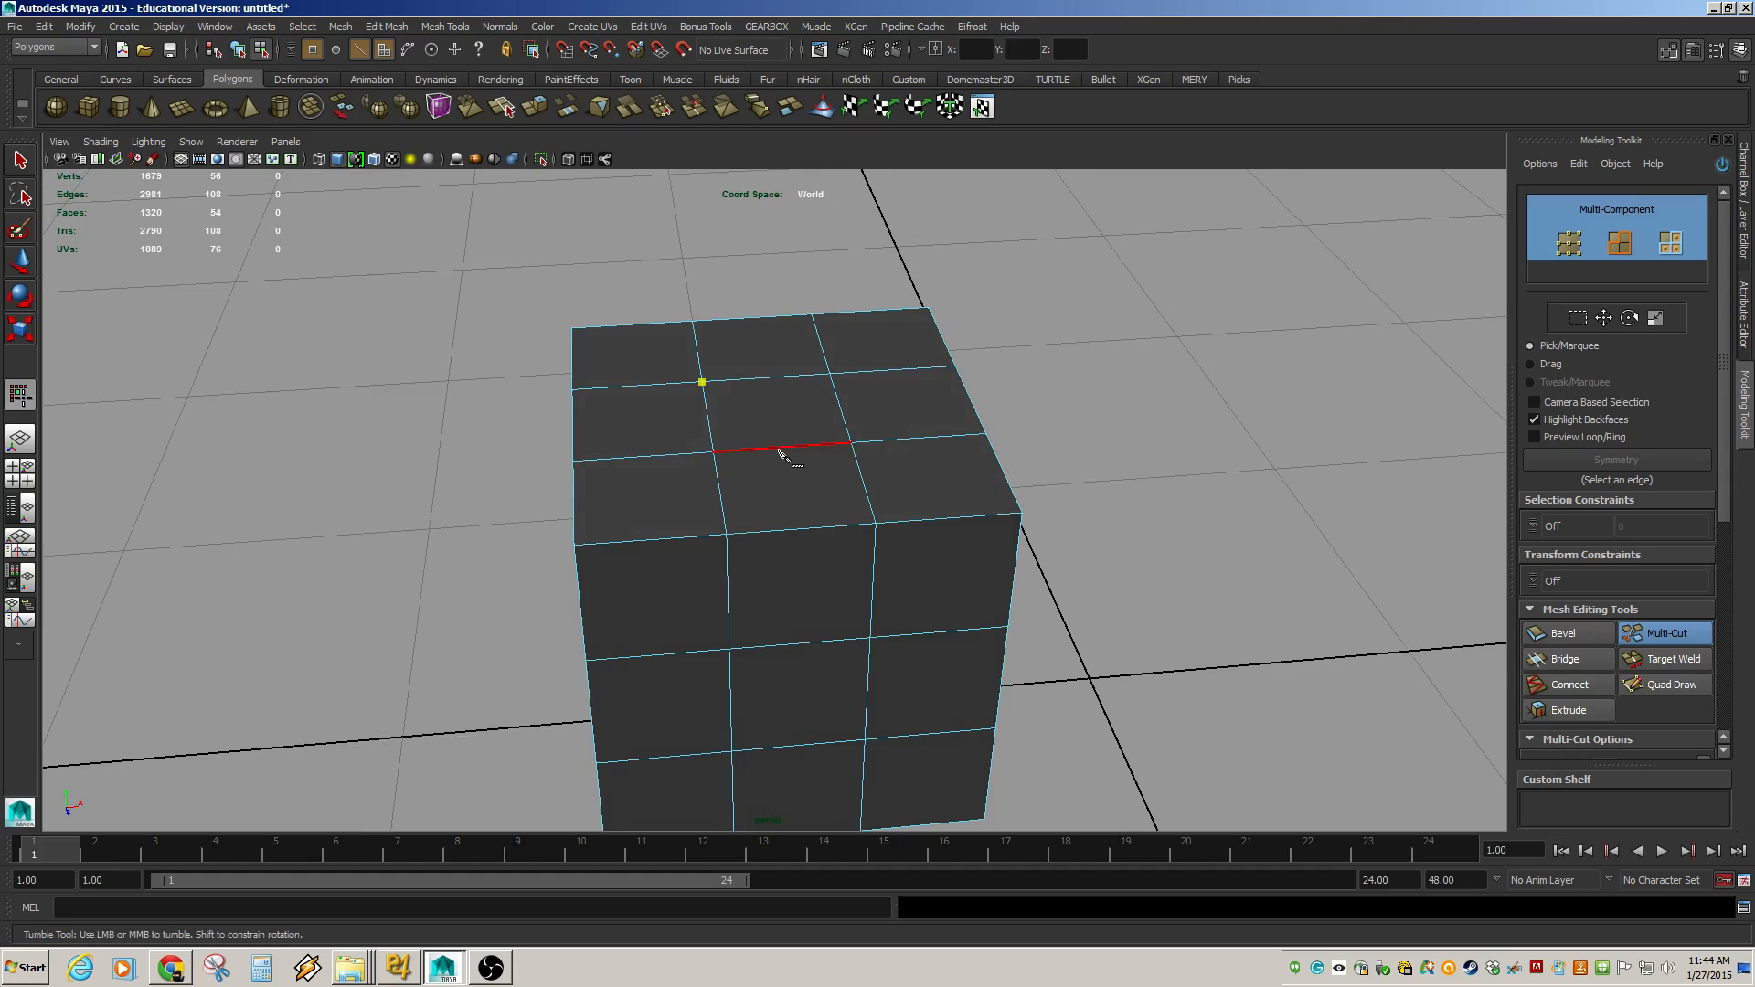
left_click(785, 448)
left_click(801, 539)
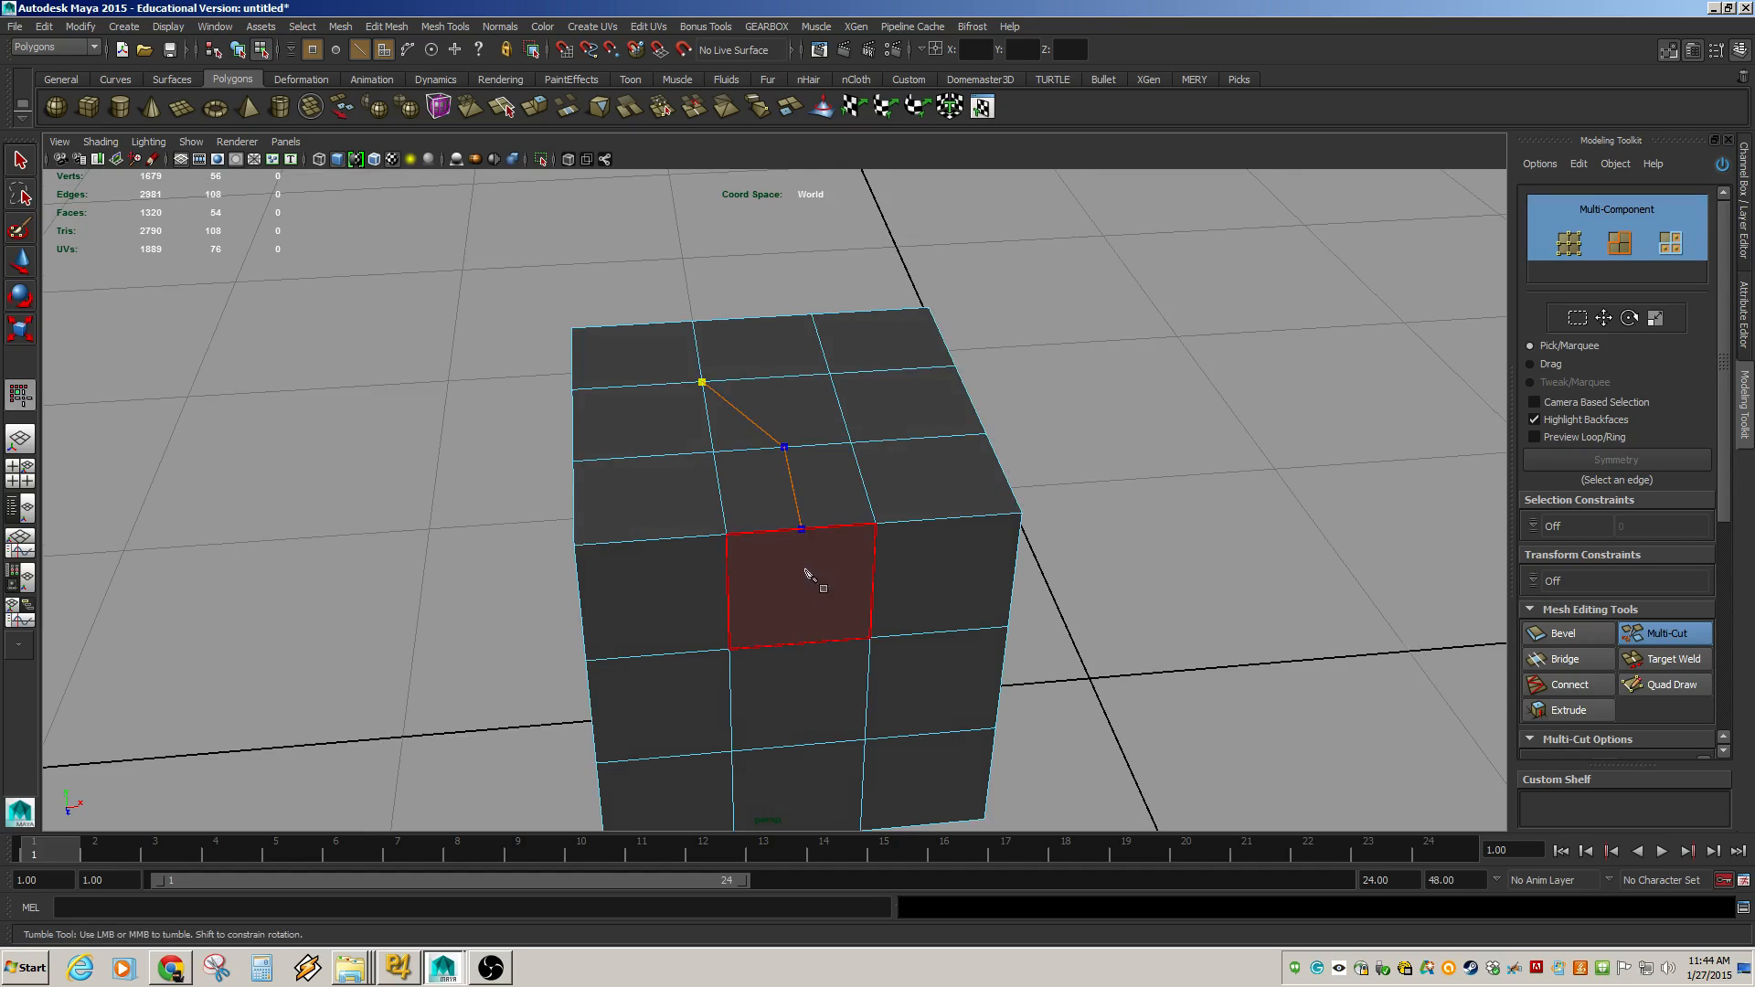
left_click(809, 645)
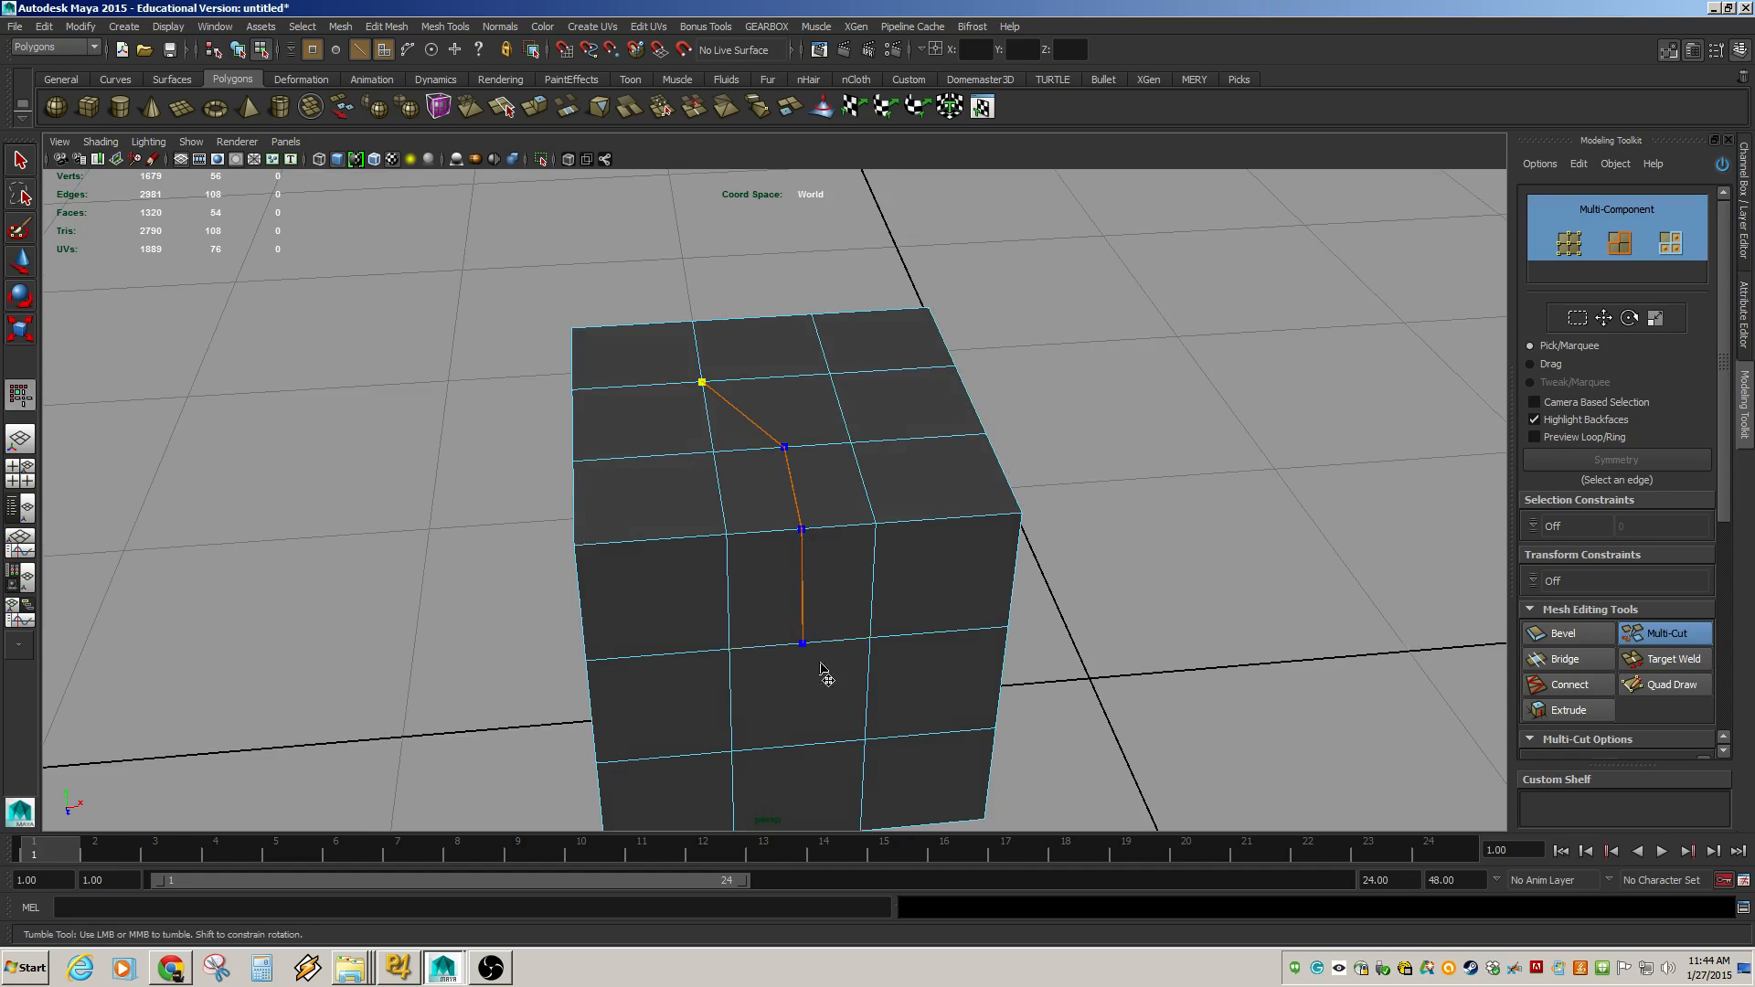
middle_click_drag(823, 674, 748, 605, "alt")
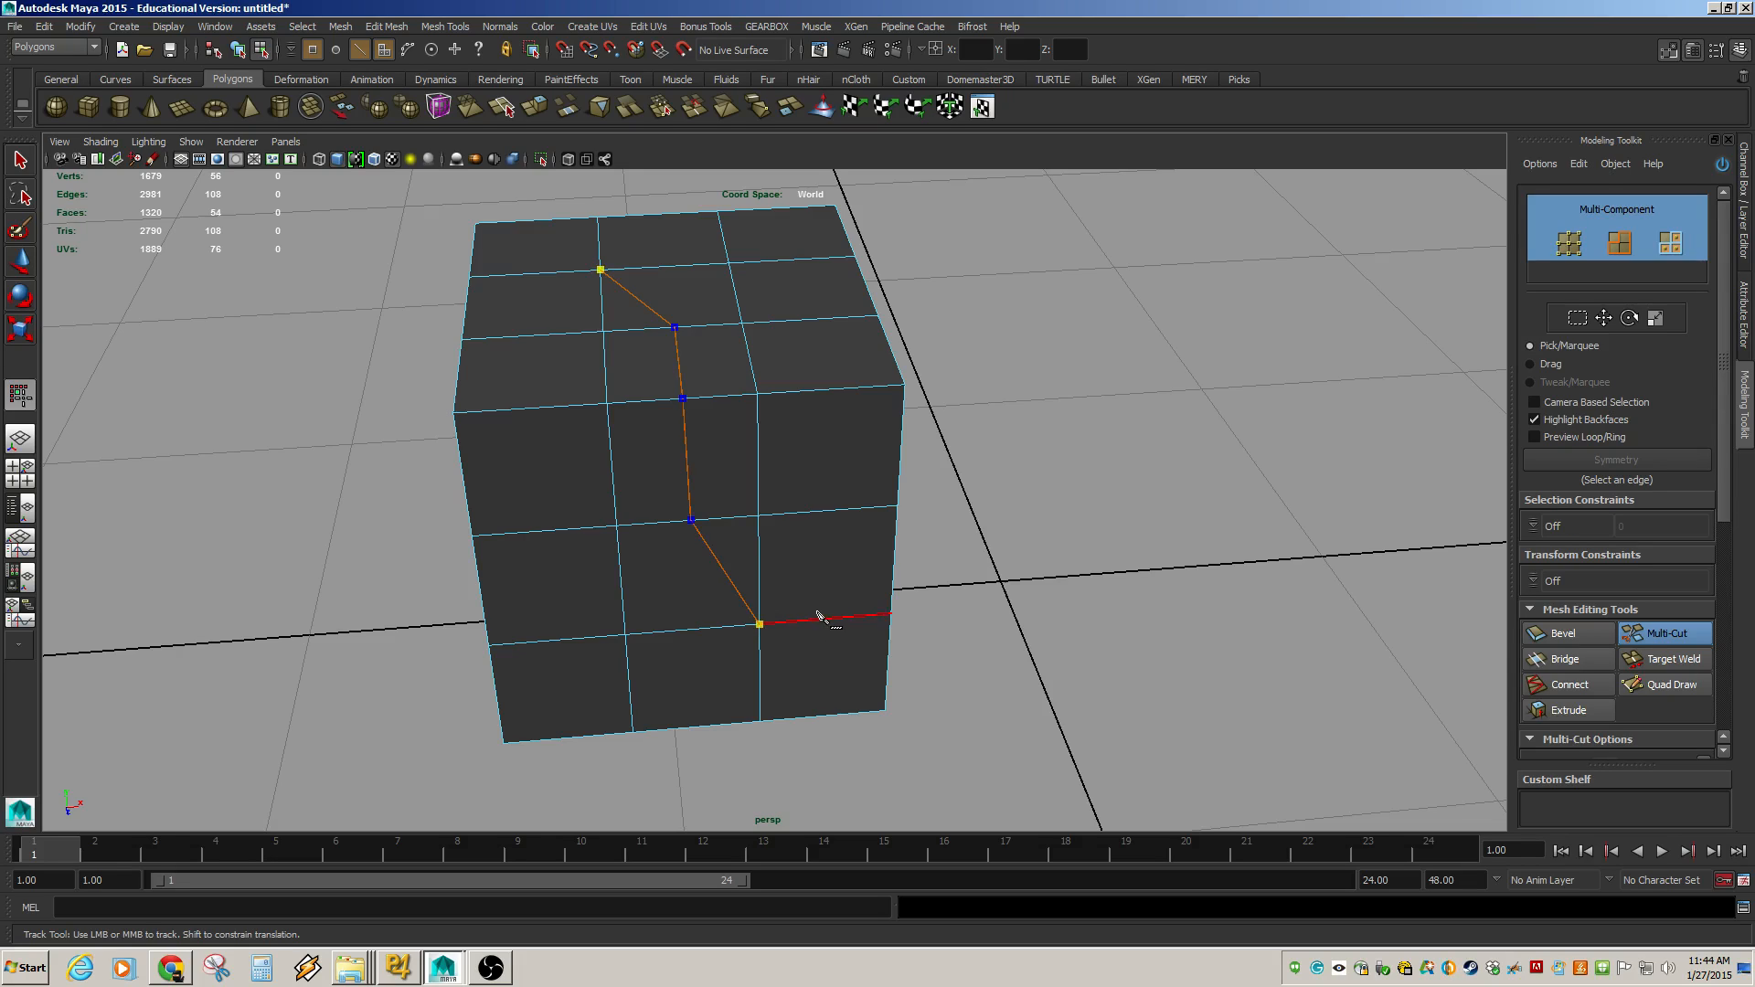
key("Return")
Select four faces on the cube's right side and extrude them outward from the cube.
key("w")
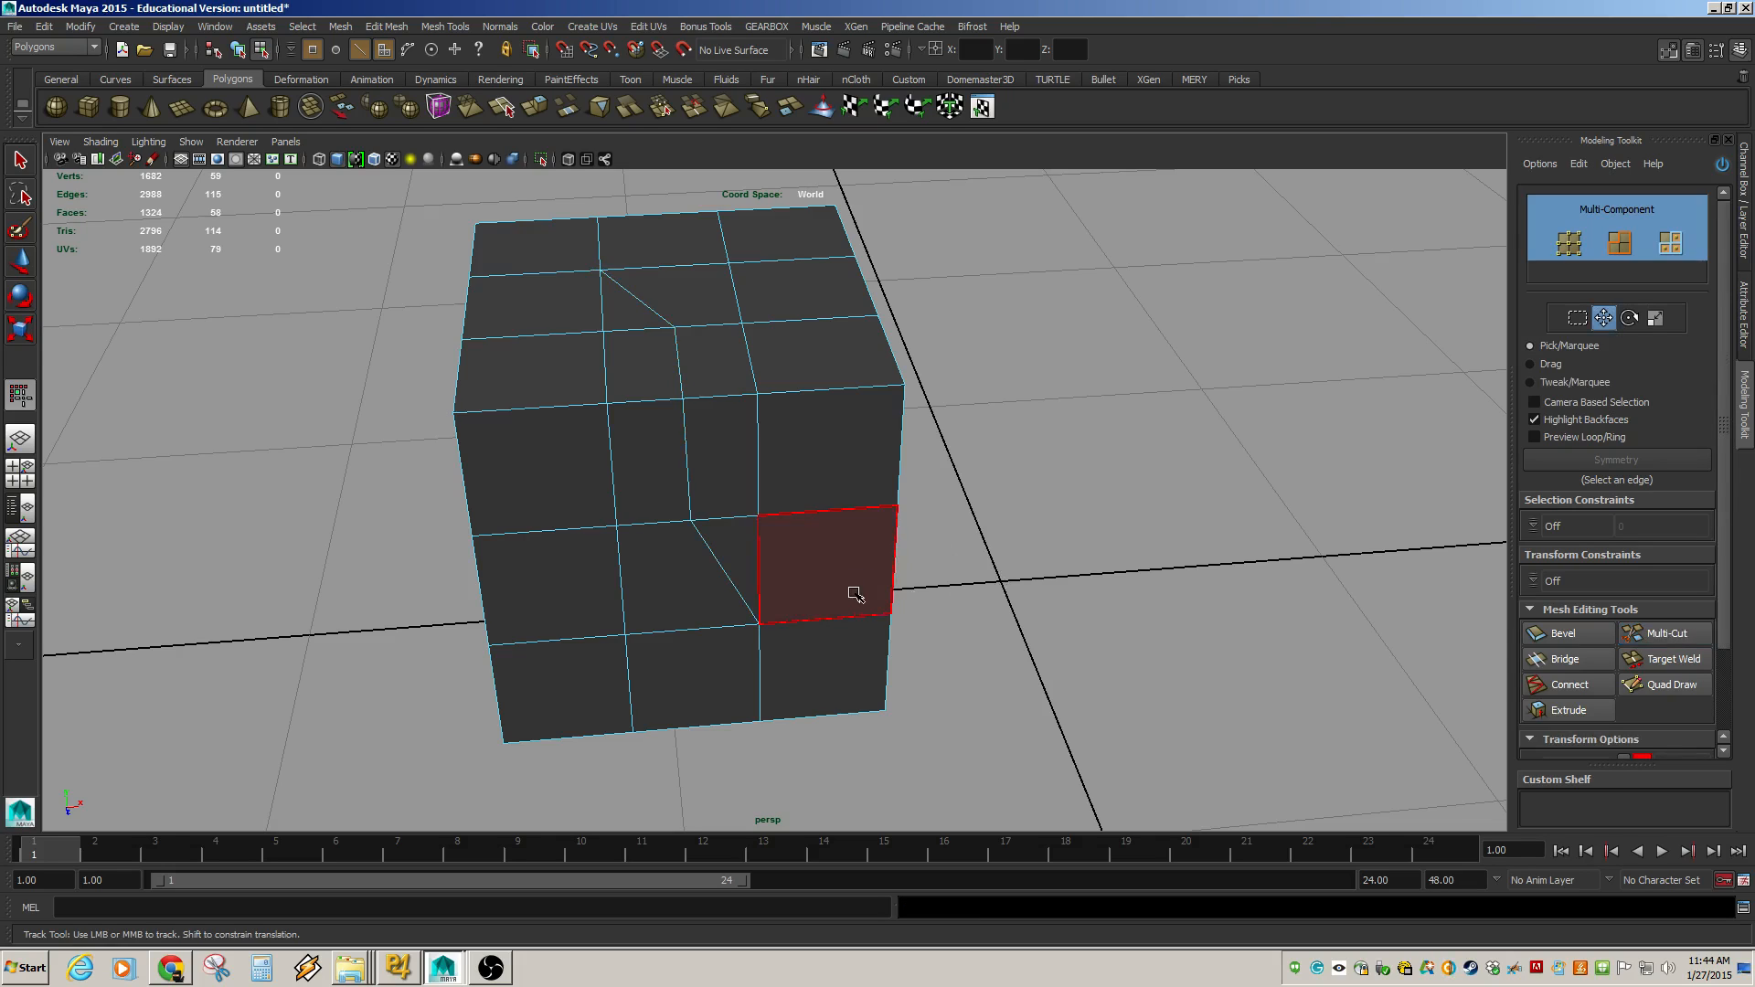
key("F11")
left_click(734, 546)
left_click(721, 470, "shift")
left_click(813, 477, "shift")
left_click(831, 582, "shift")
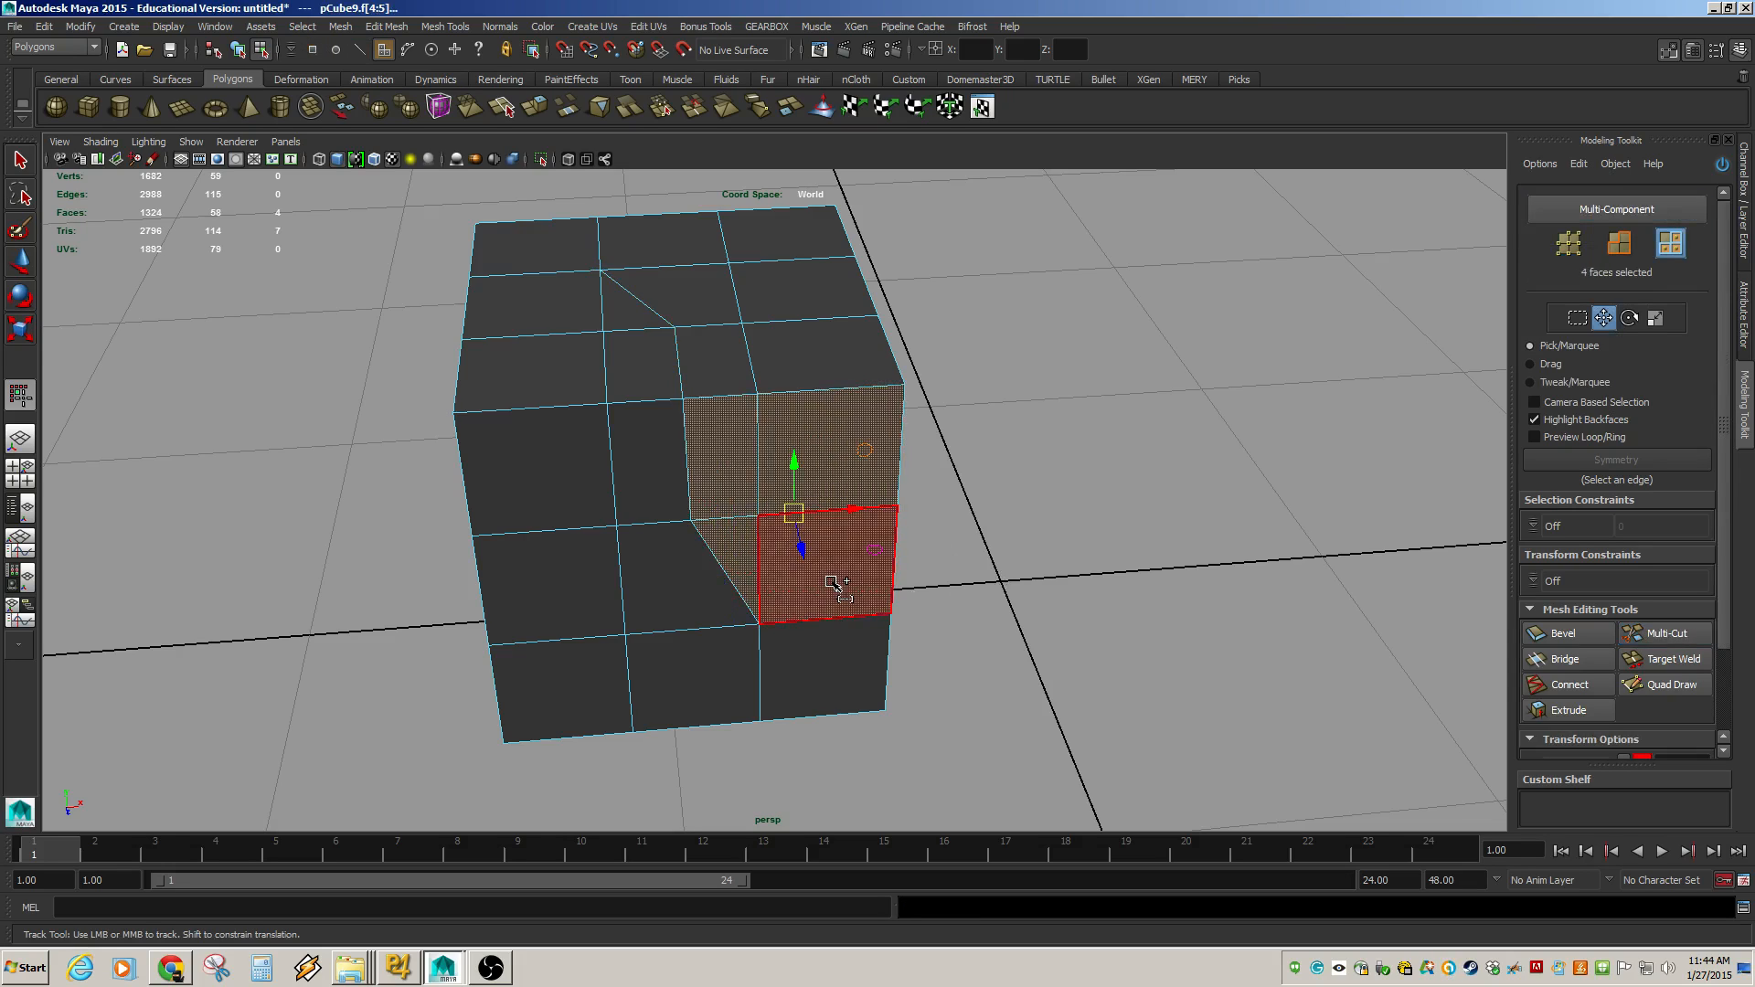
left_click_drag(697, 548, 796, 560, "alt")
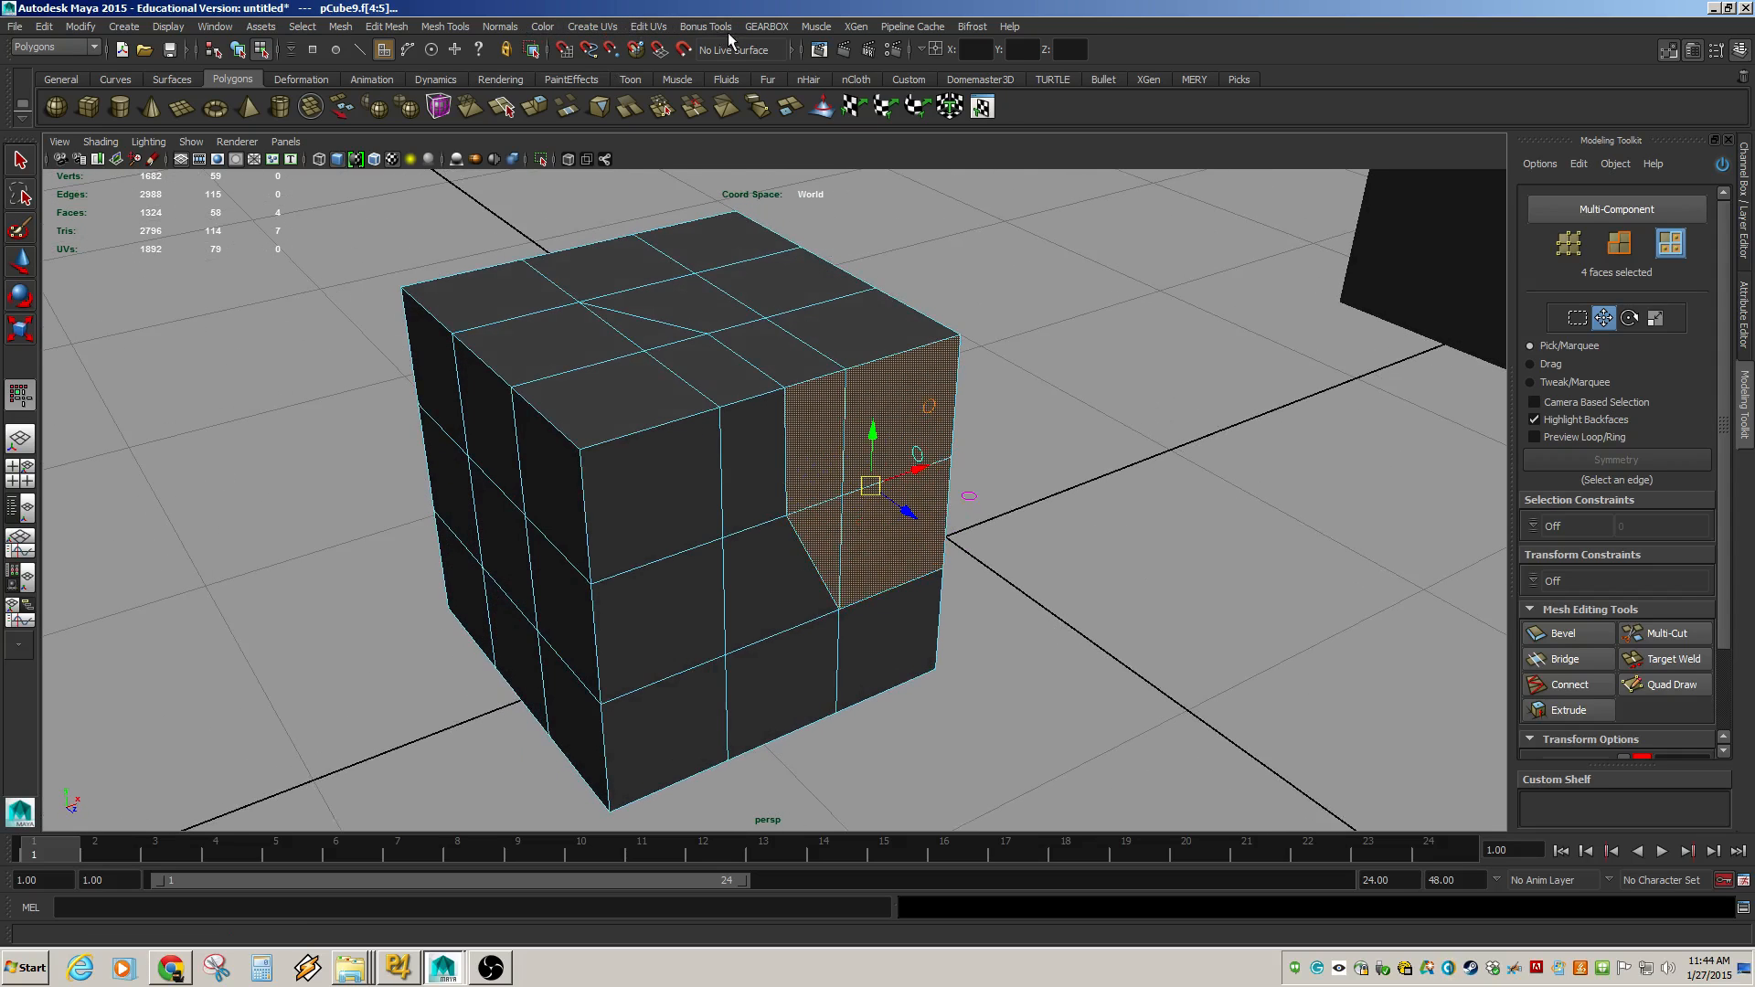
left_click(342, 27)
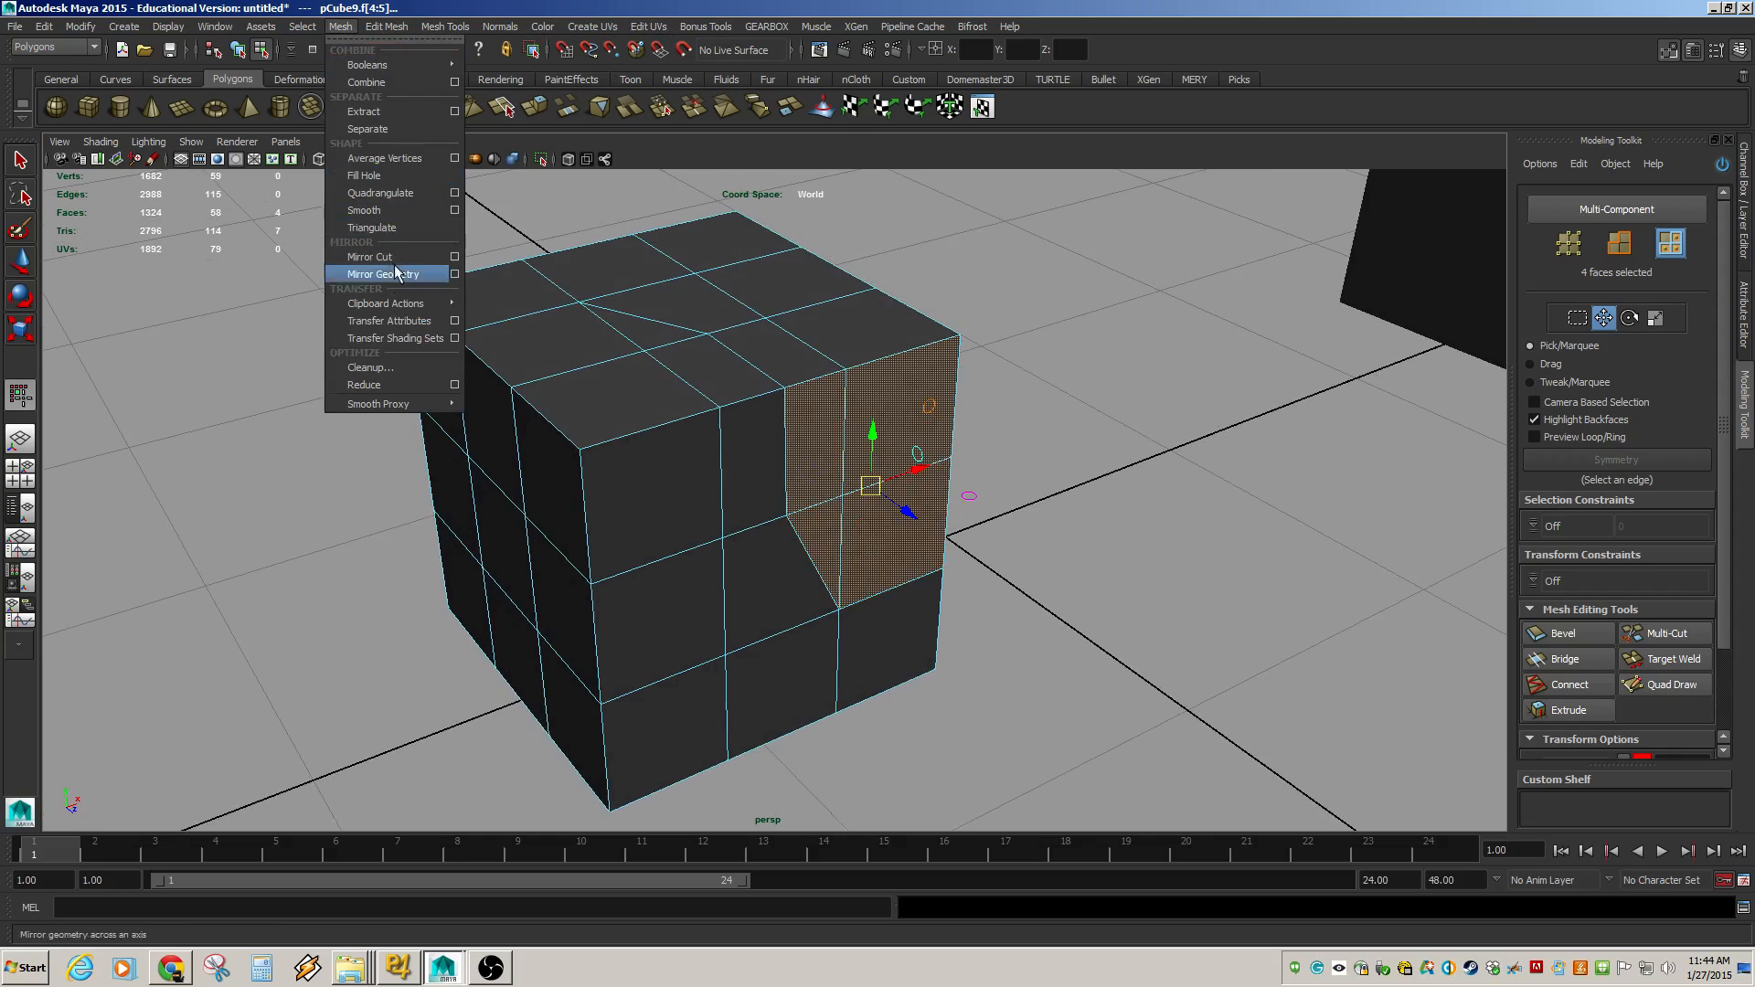
mouse_move(387, 27)
left_click(440, 488)
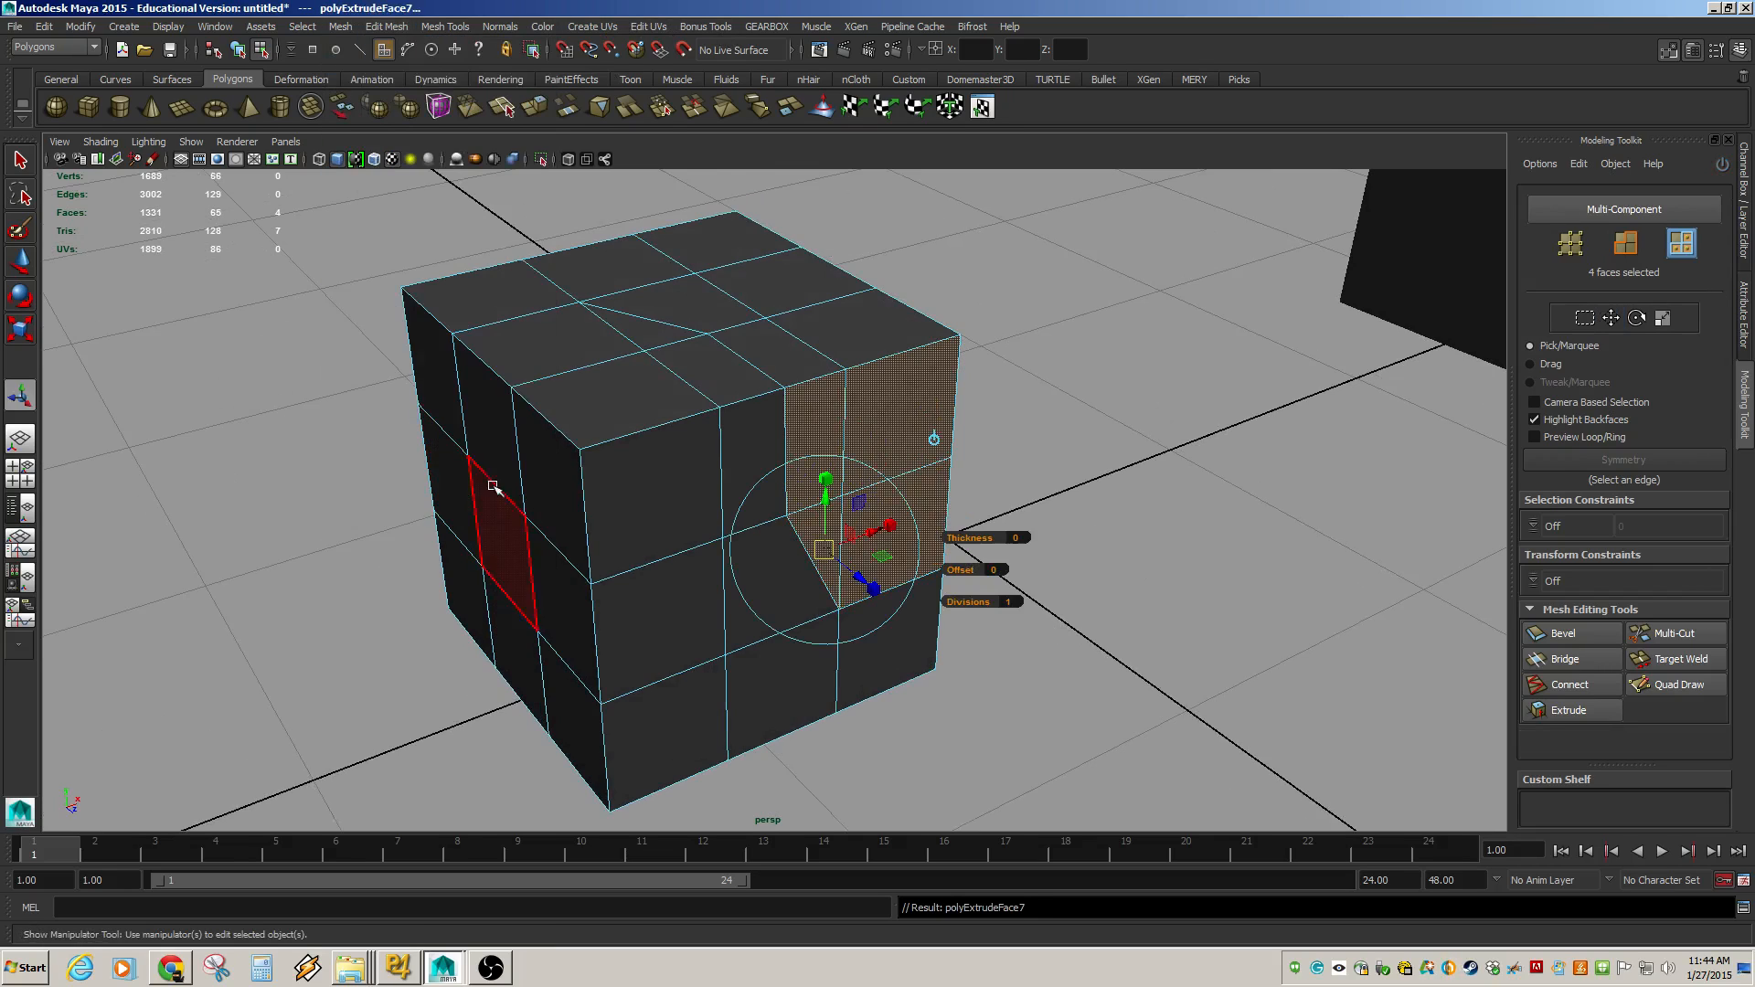
left_click_drag(859, 578, 942, 645)
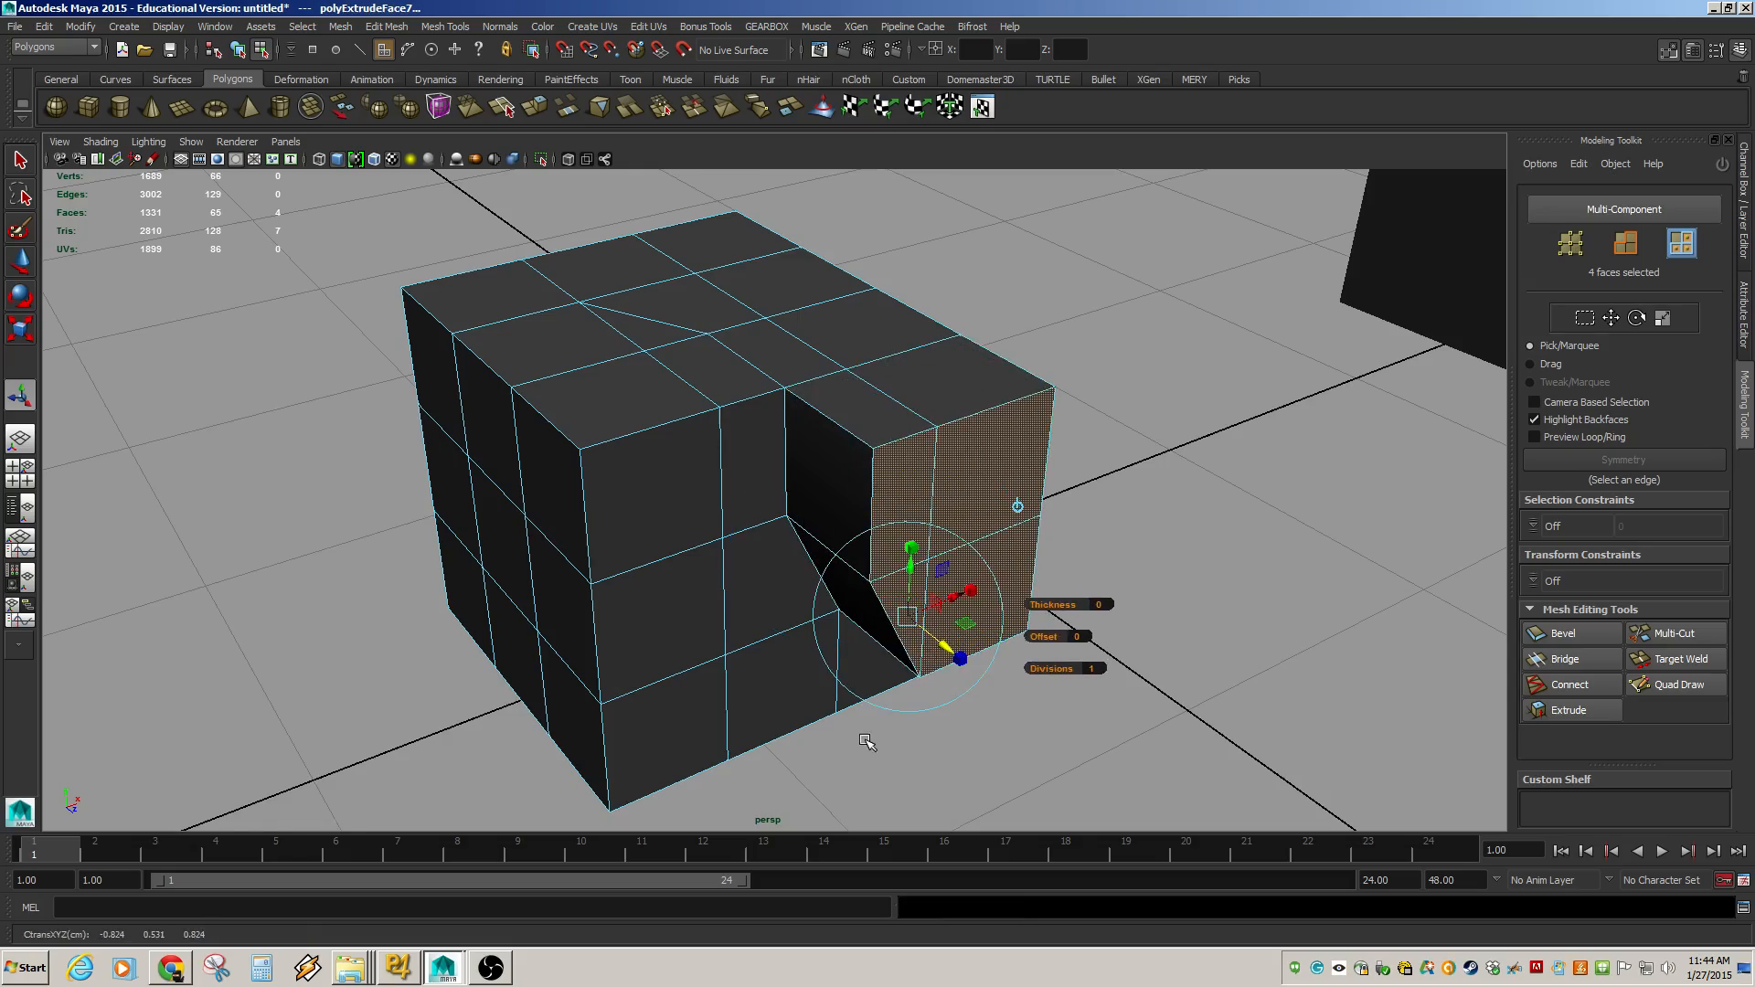
Use Multi-Cut to cut a V-shaped edge path across the front face and up the adjoining side.
left_click_drag(864, 727, 755, 454, "alt")
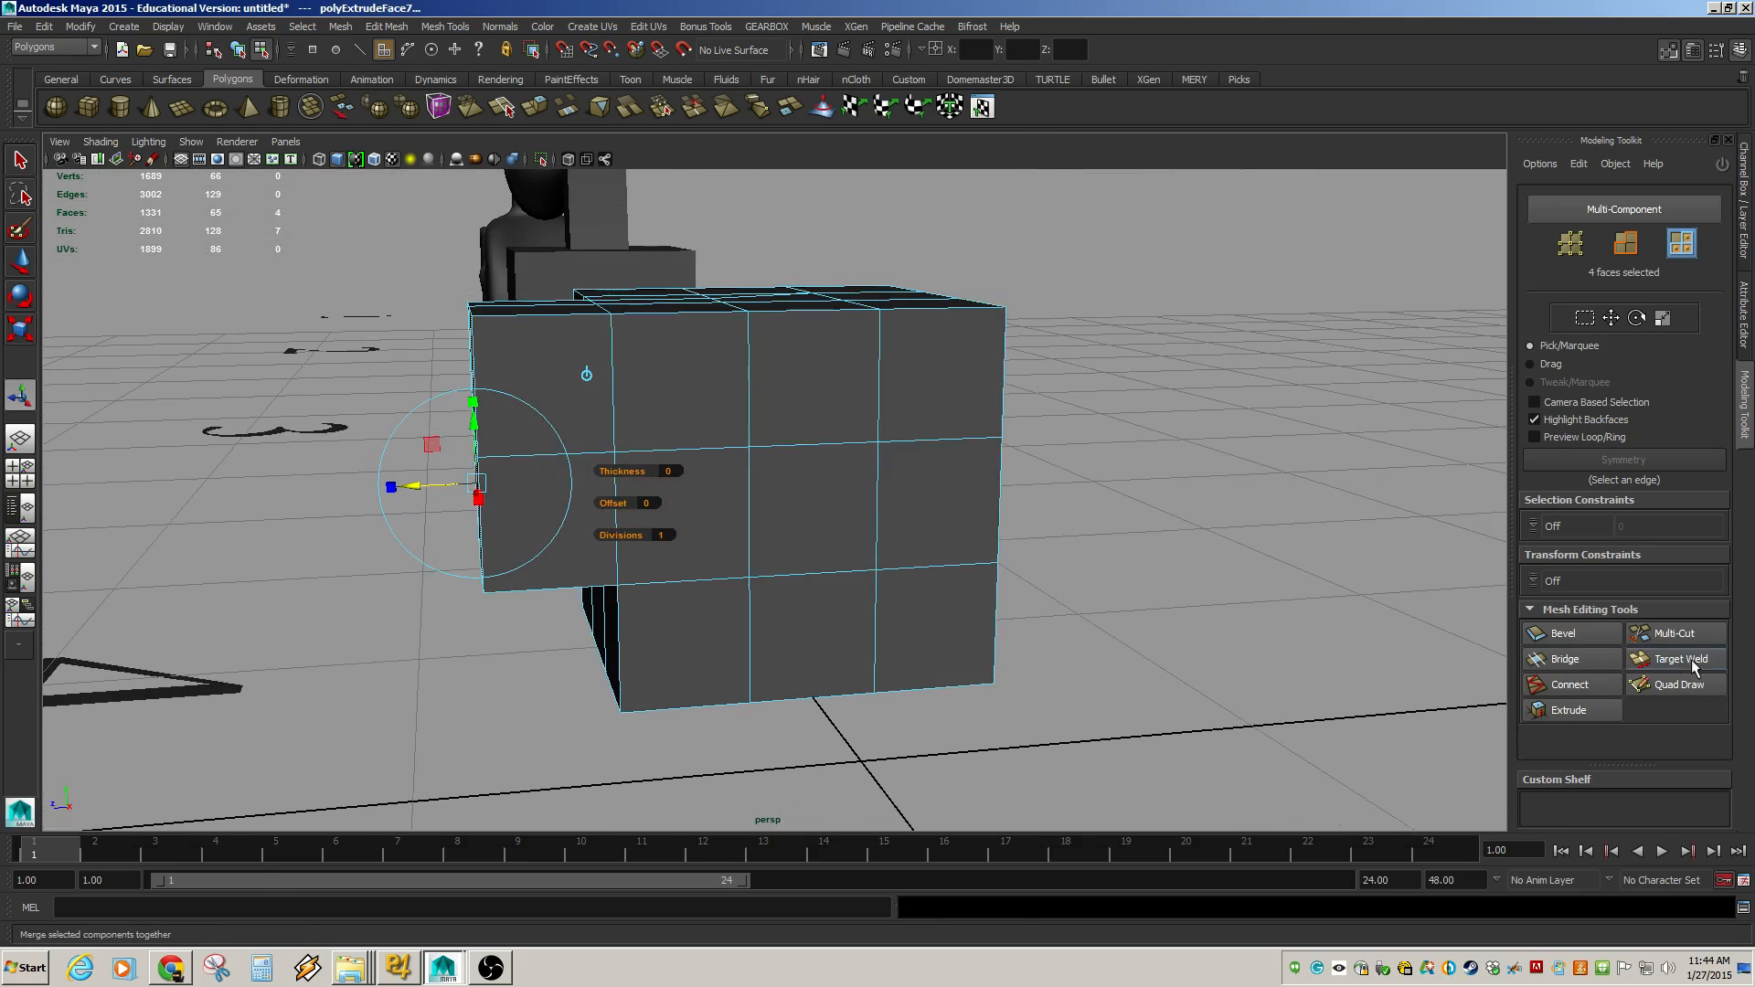
left_click(1668, 633)
left_click_drag(837, 407, 843, 498, "alt")
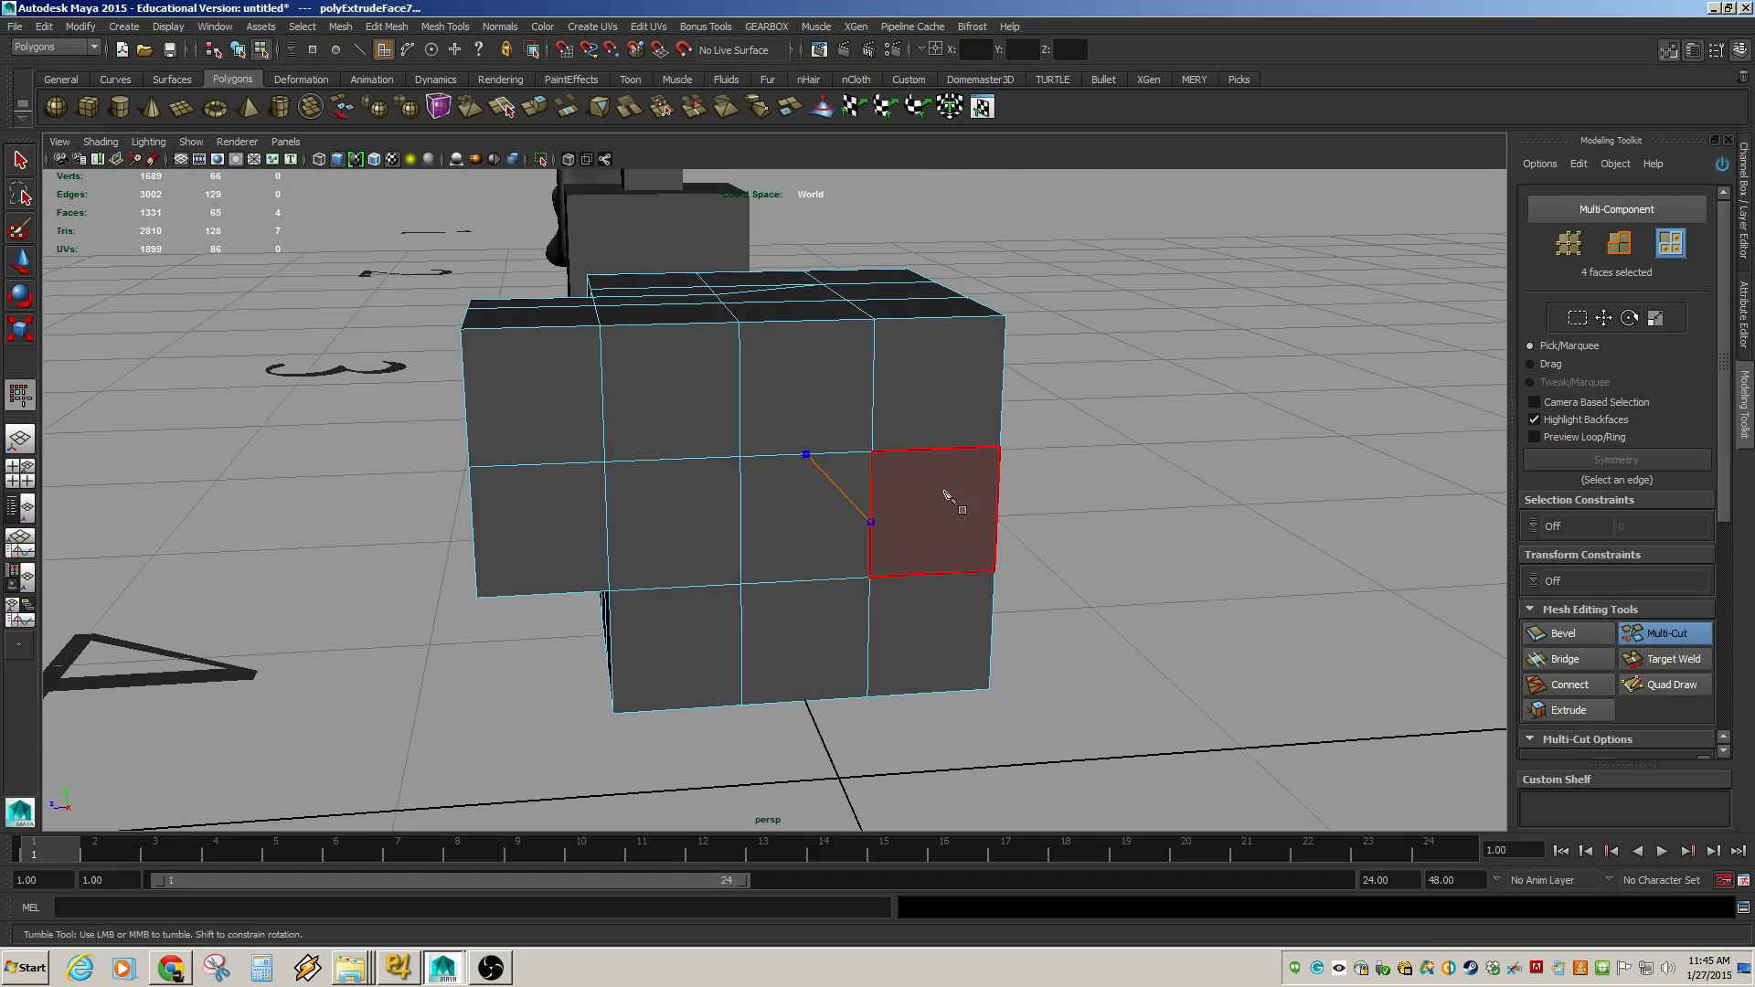
left_click(963, 449)
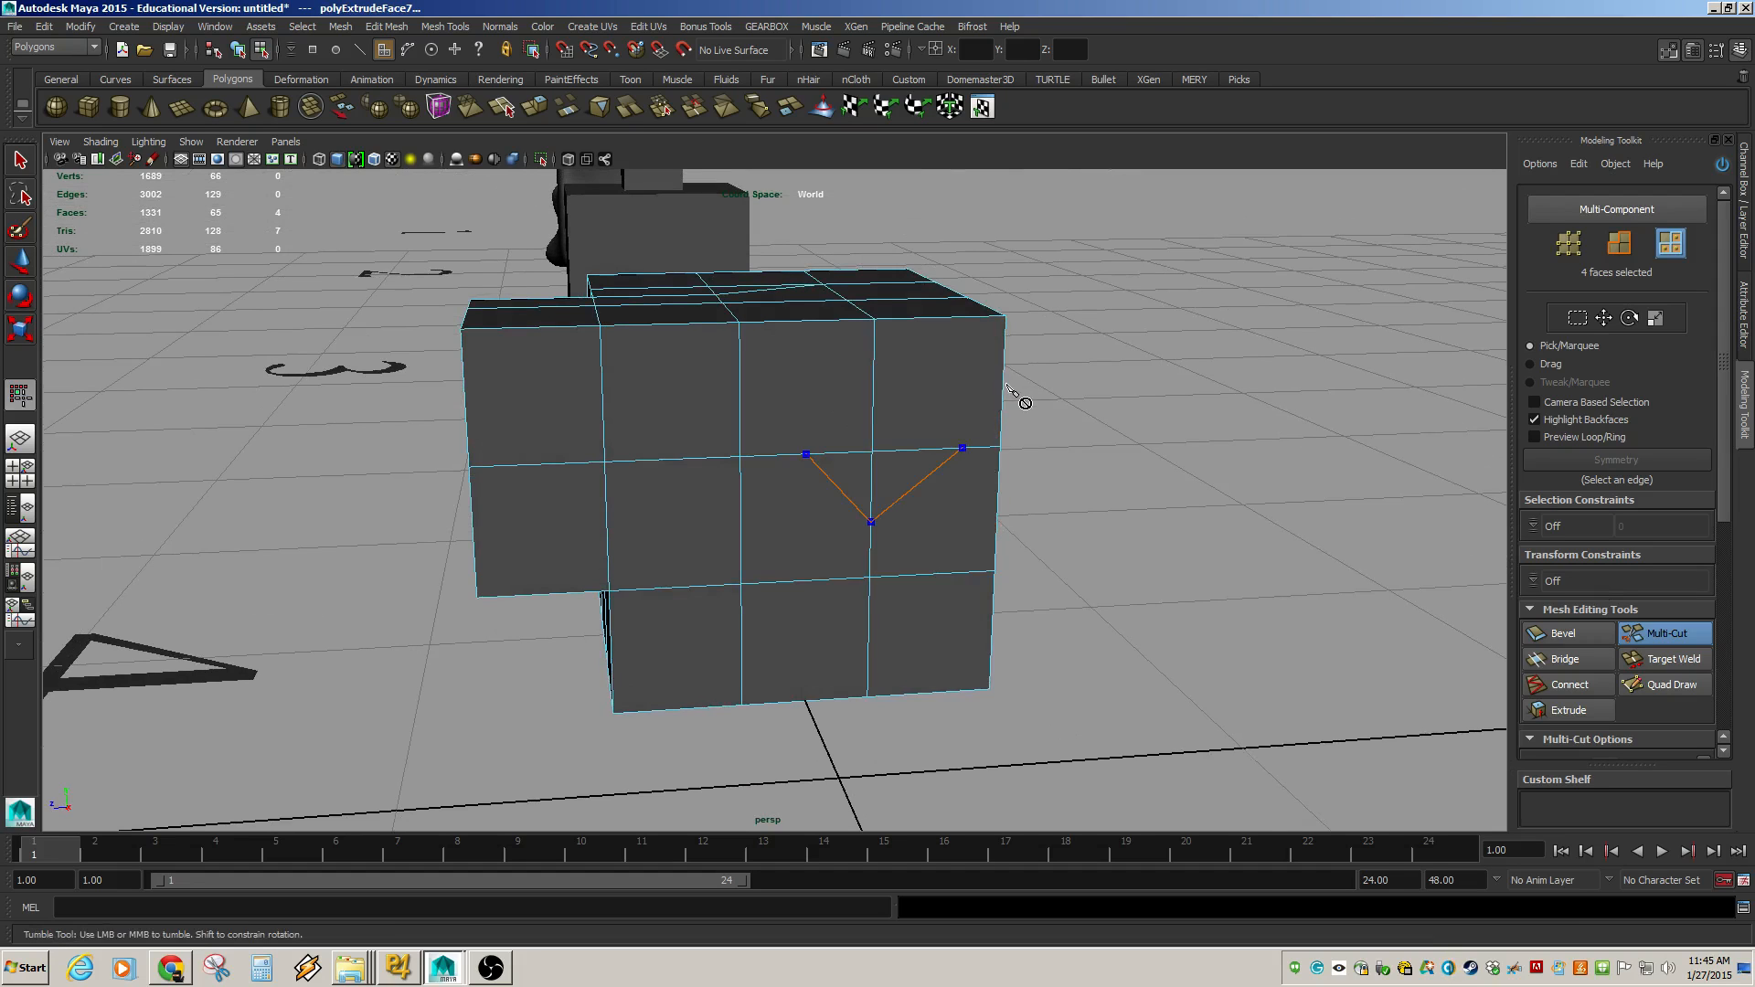
left_click_drag(1005, 416, 849, 438, "alt")
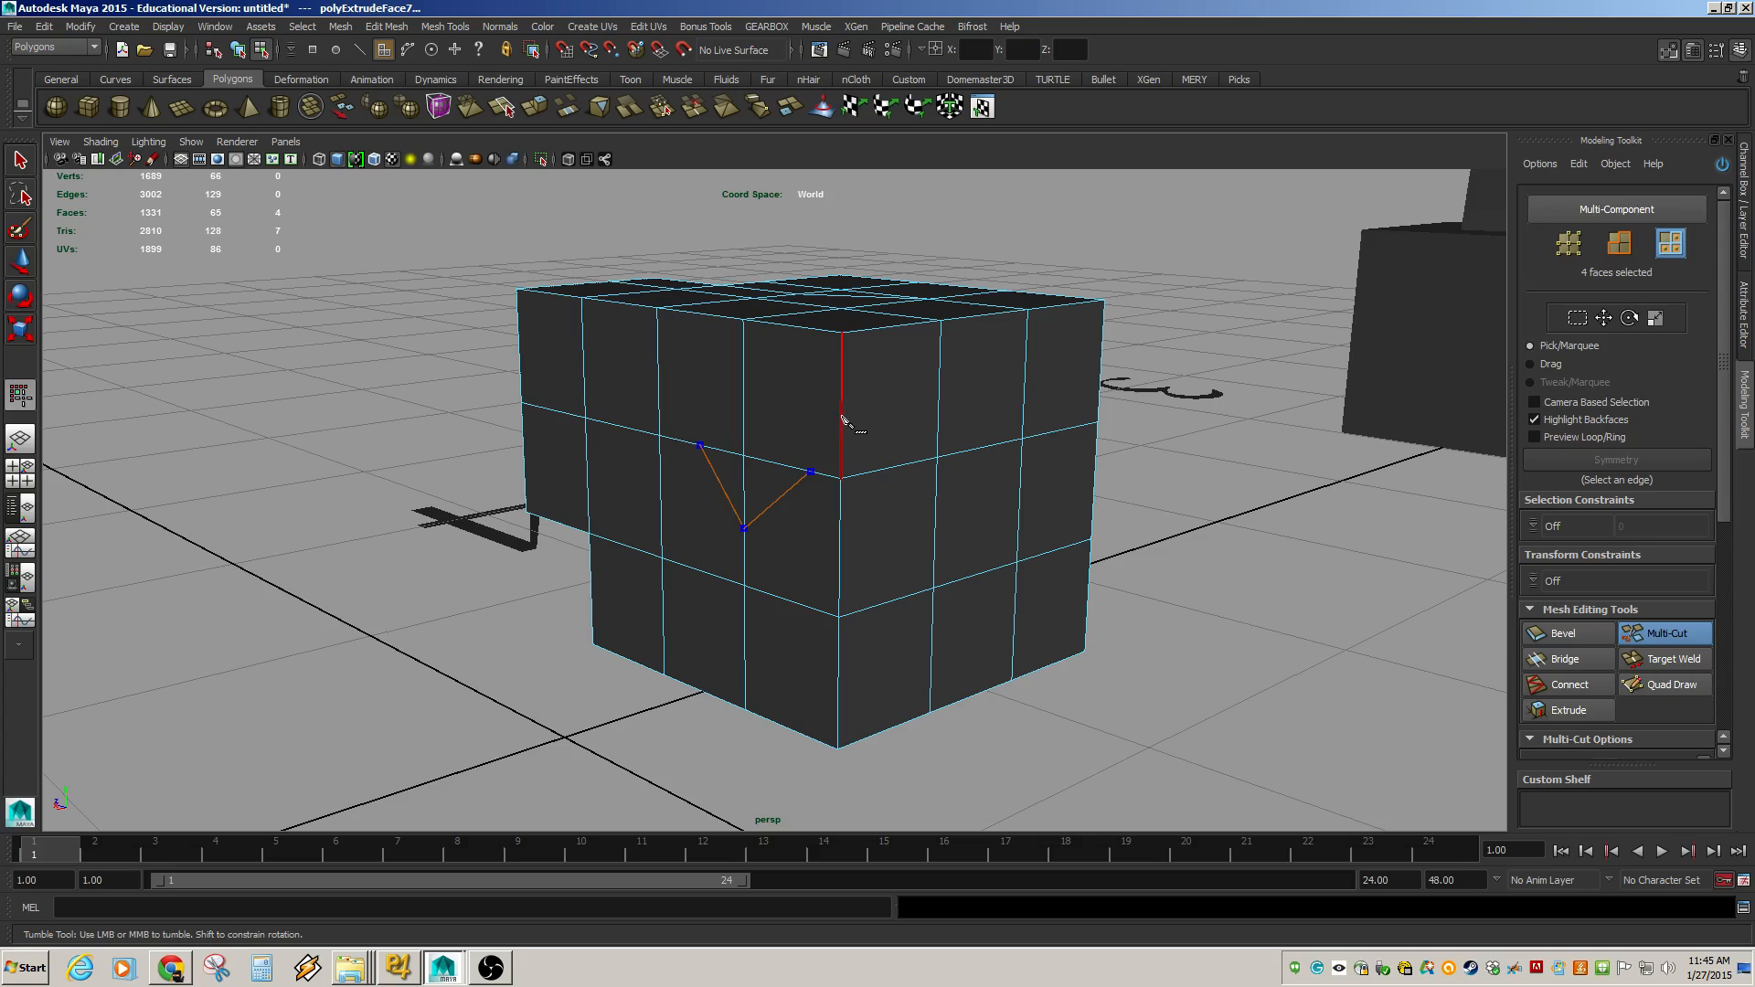
left_click(841, 411)
left_click(916, 329)
key("Return")
Select a vertex on the front face's cut edge, move it downward, then return to object mode.
mouse_move(677, 560)
left_mouse_down("alt")
mouse_move(725, 556)
mouse_move(658, 572)
left_mouse_up("alt")
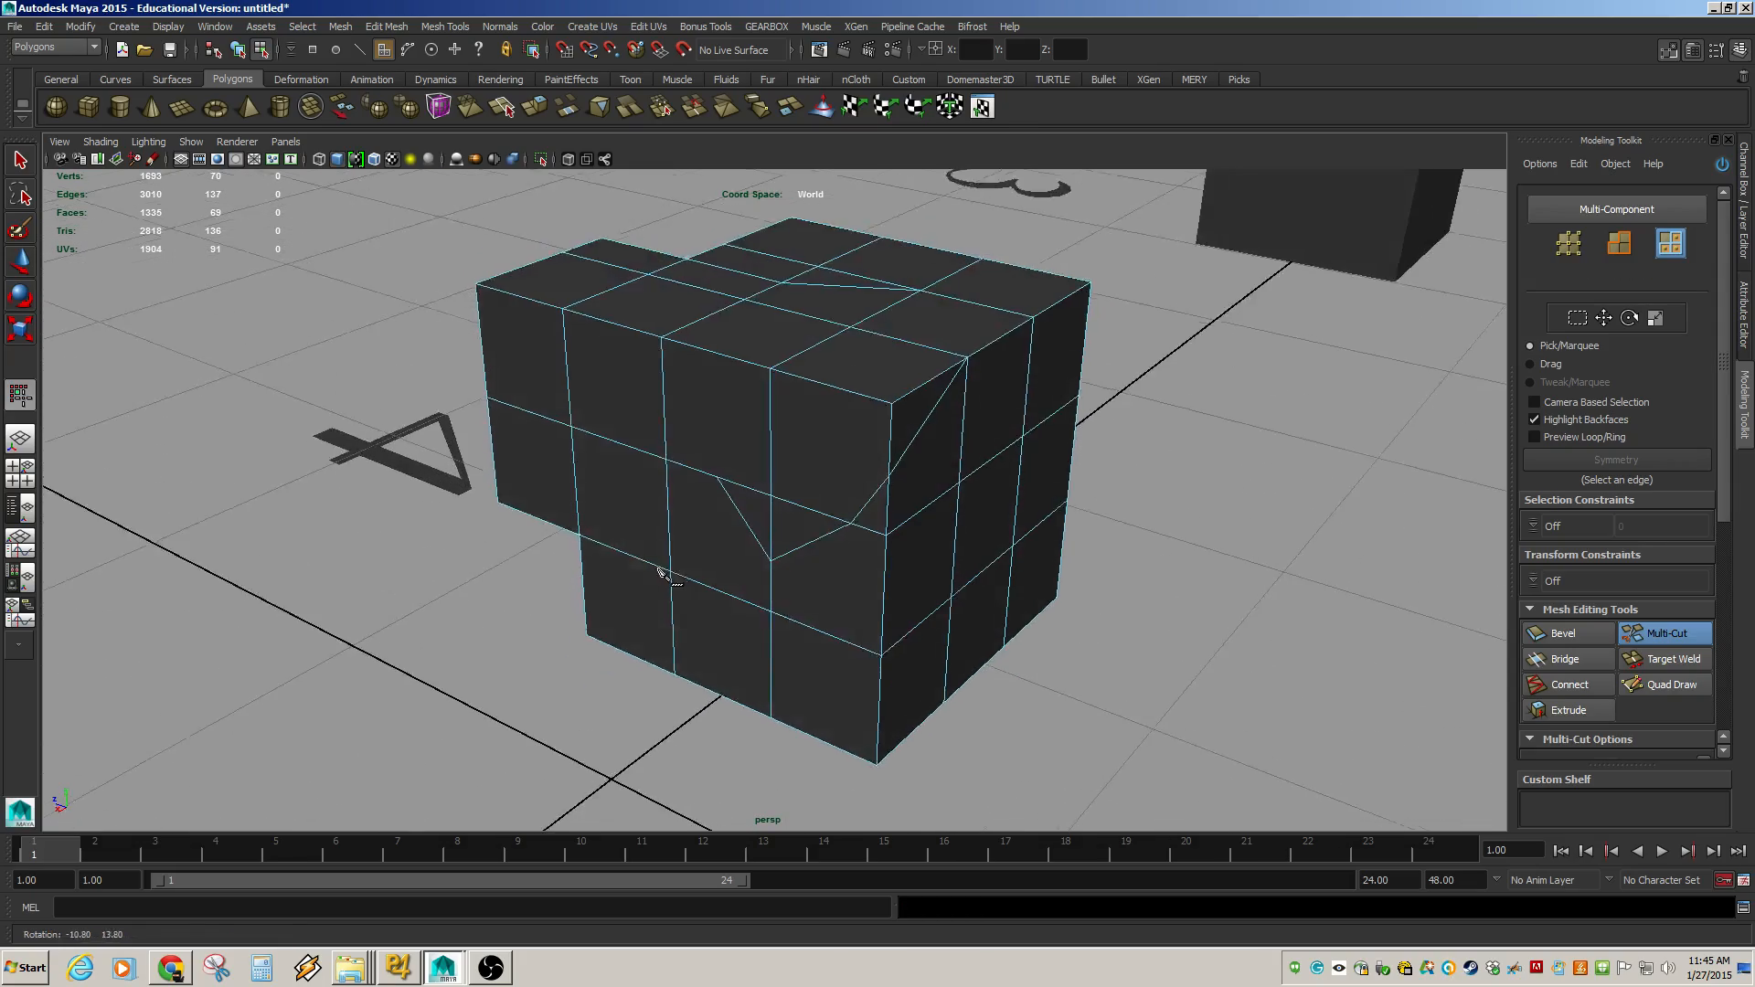
right_click_drag(658, 573, 923, 622, "alt")
left_click_drag(865, 608, 877, 616, "alt")
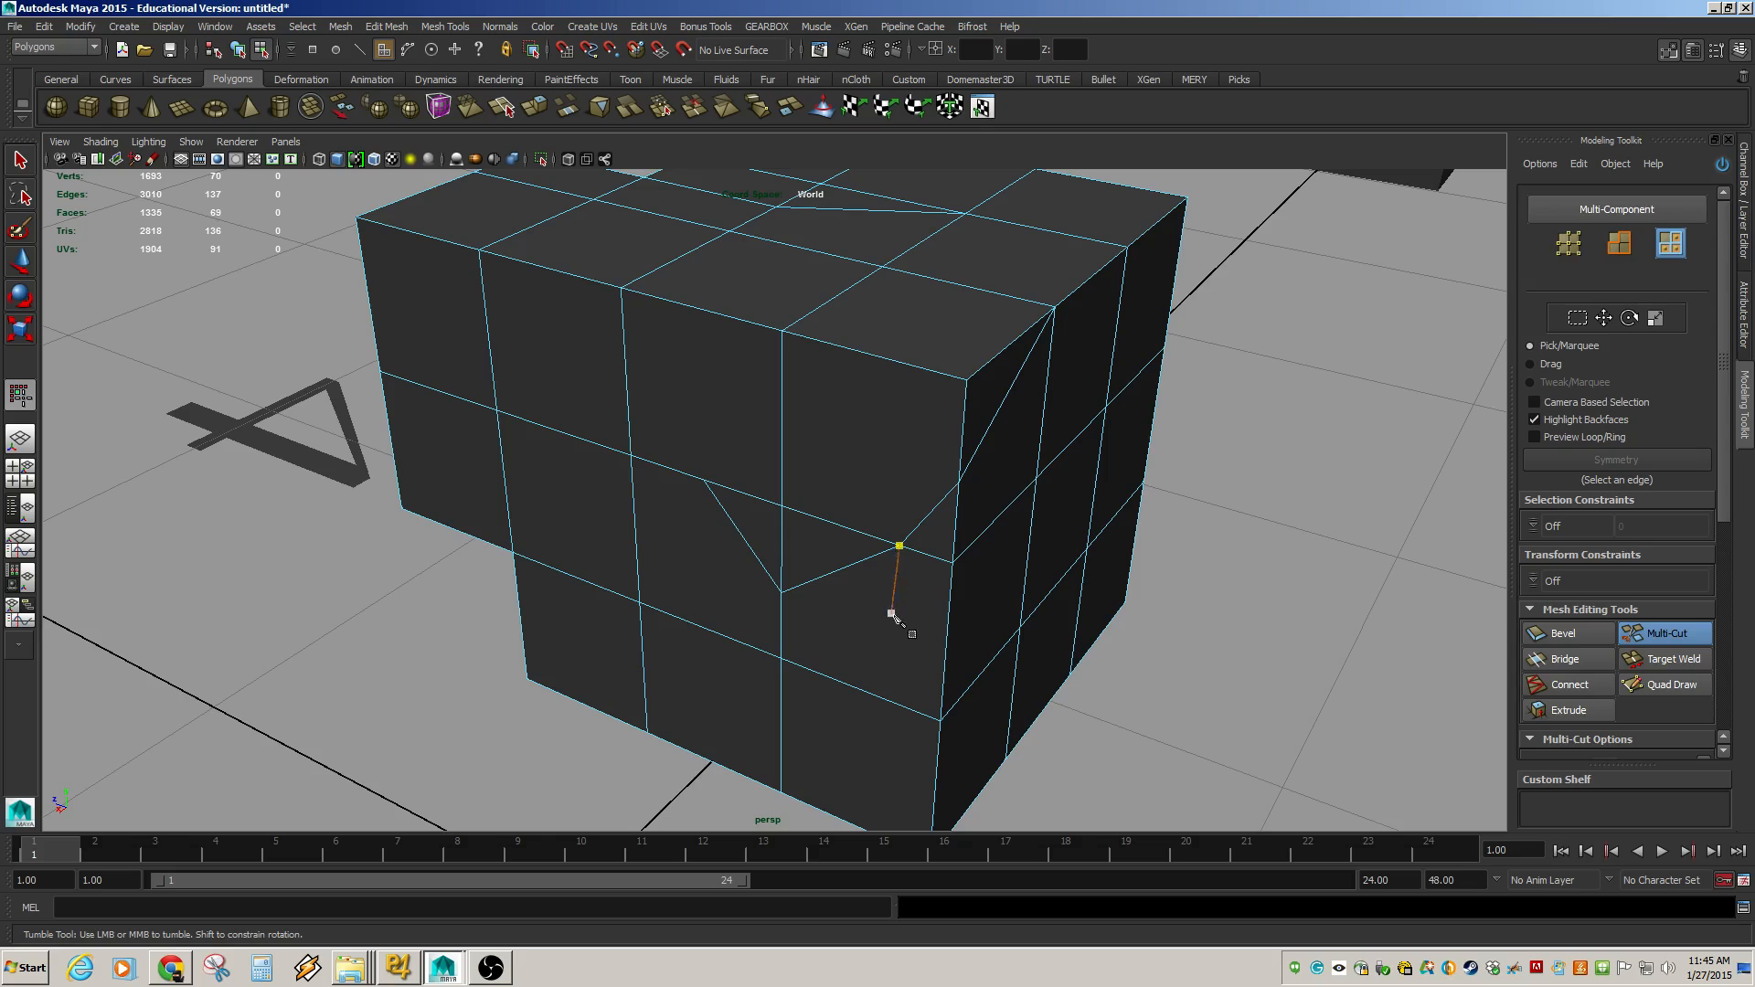
key("w")
left_click_drag(780, 579, 770, 381, "alt")
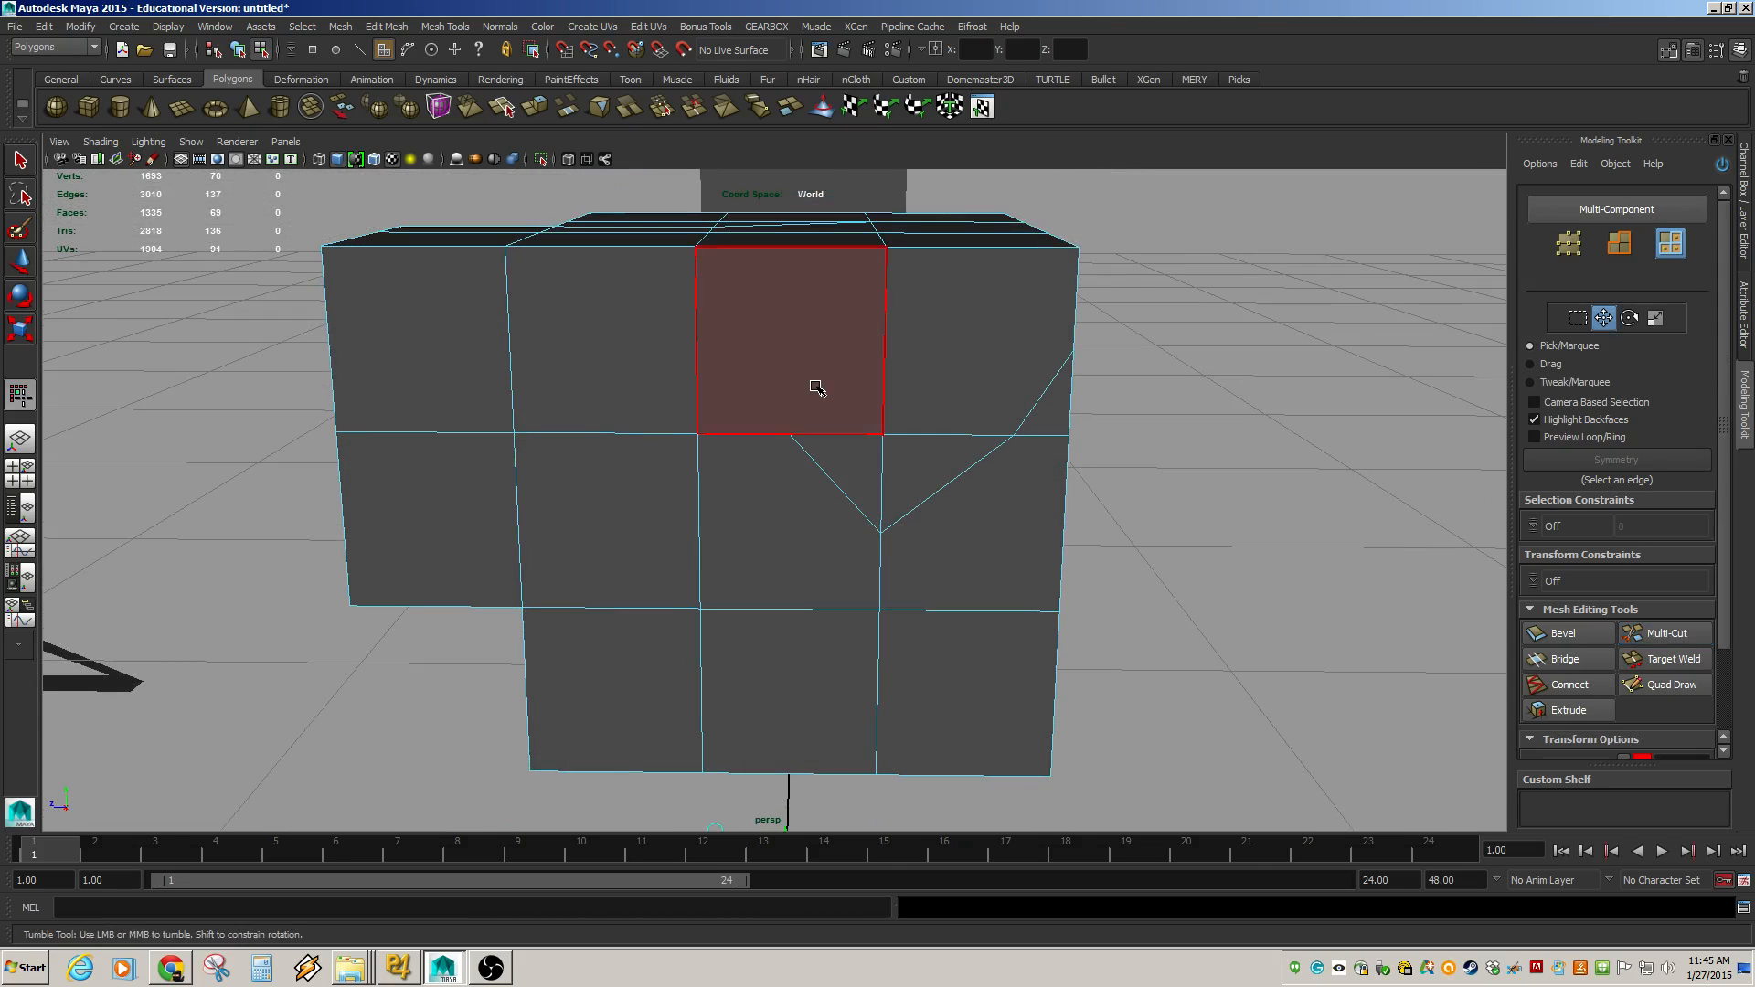
key("F9")
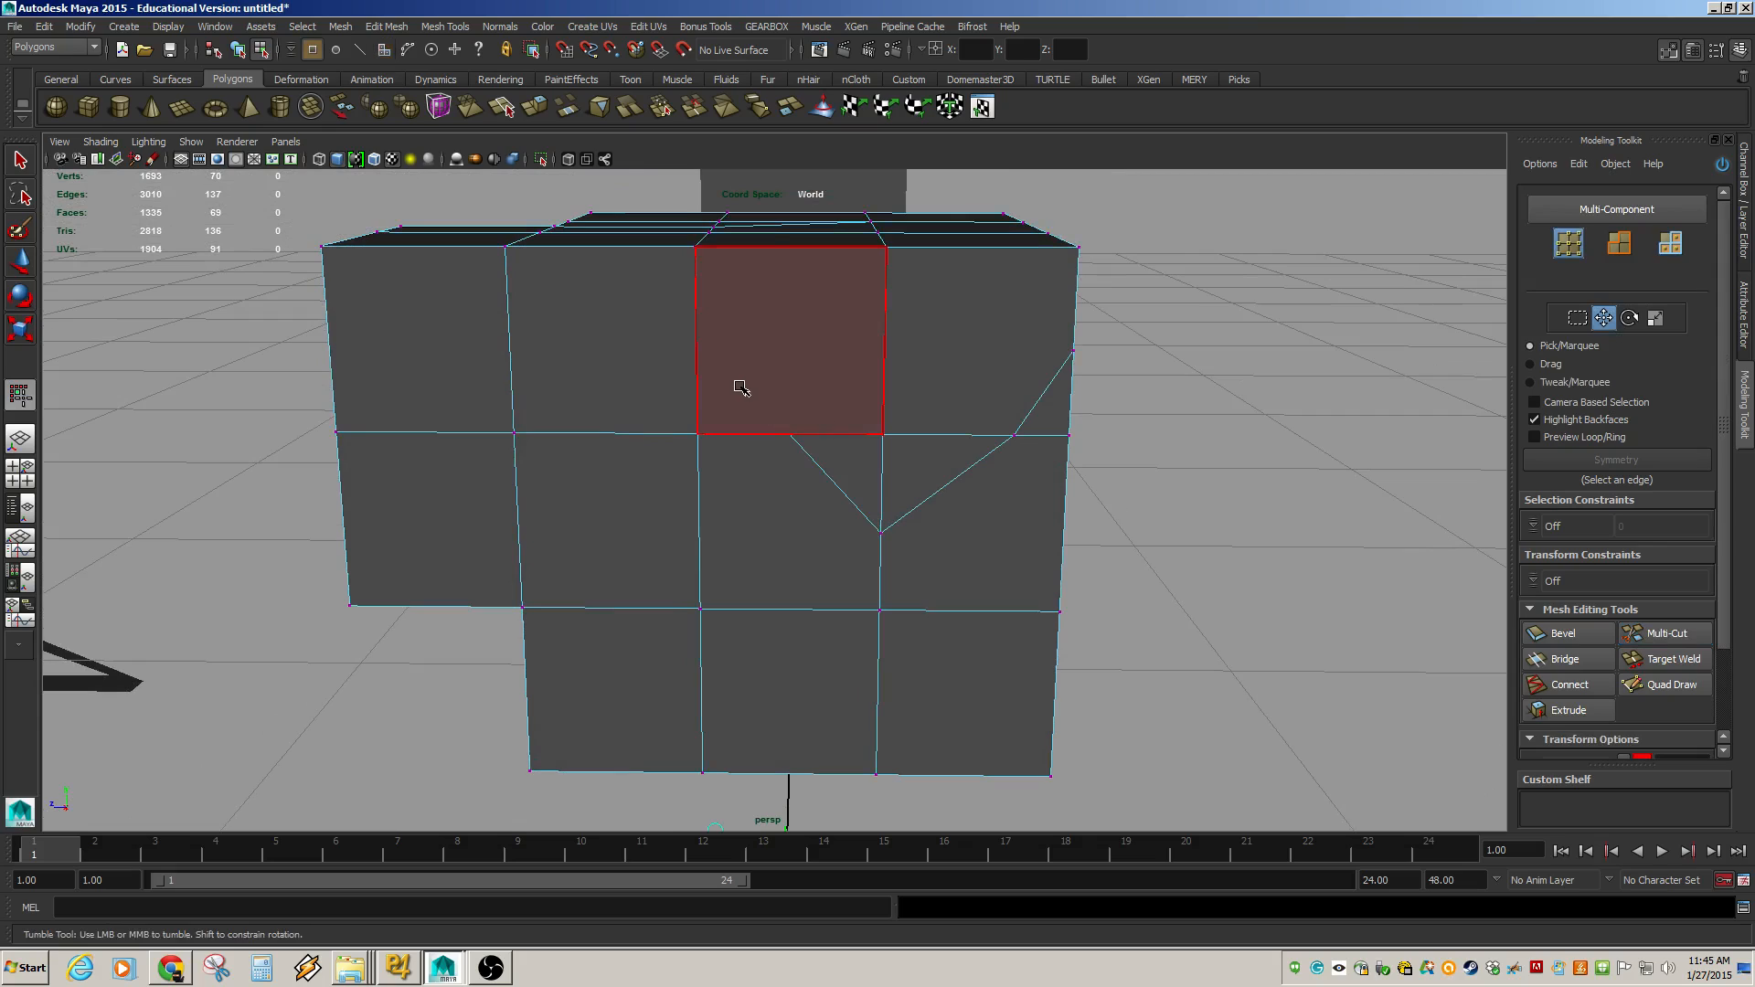
left_click(790, 433)
left_click_drag(790, 409, 741, 457)
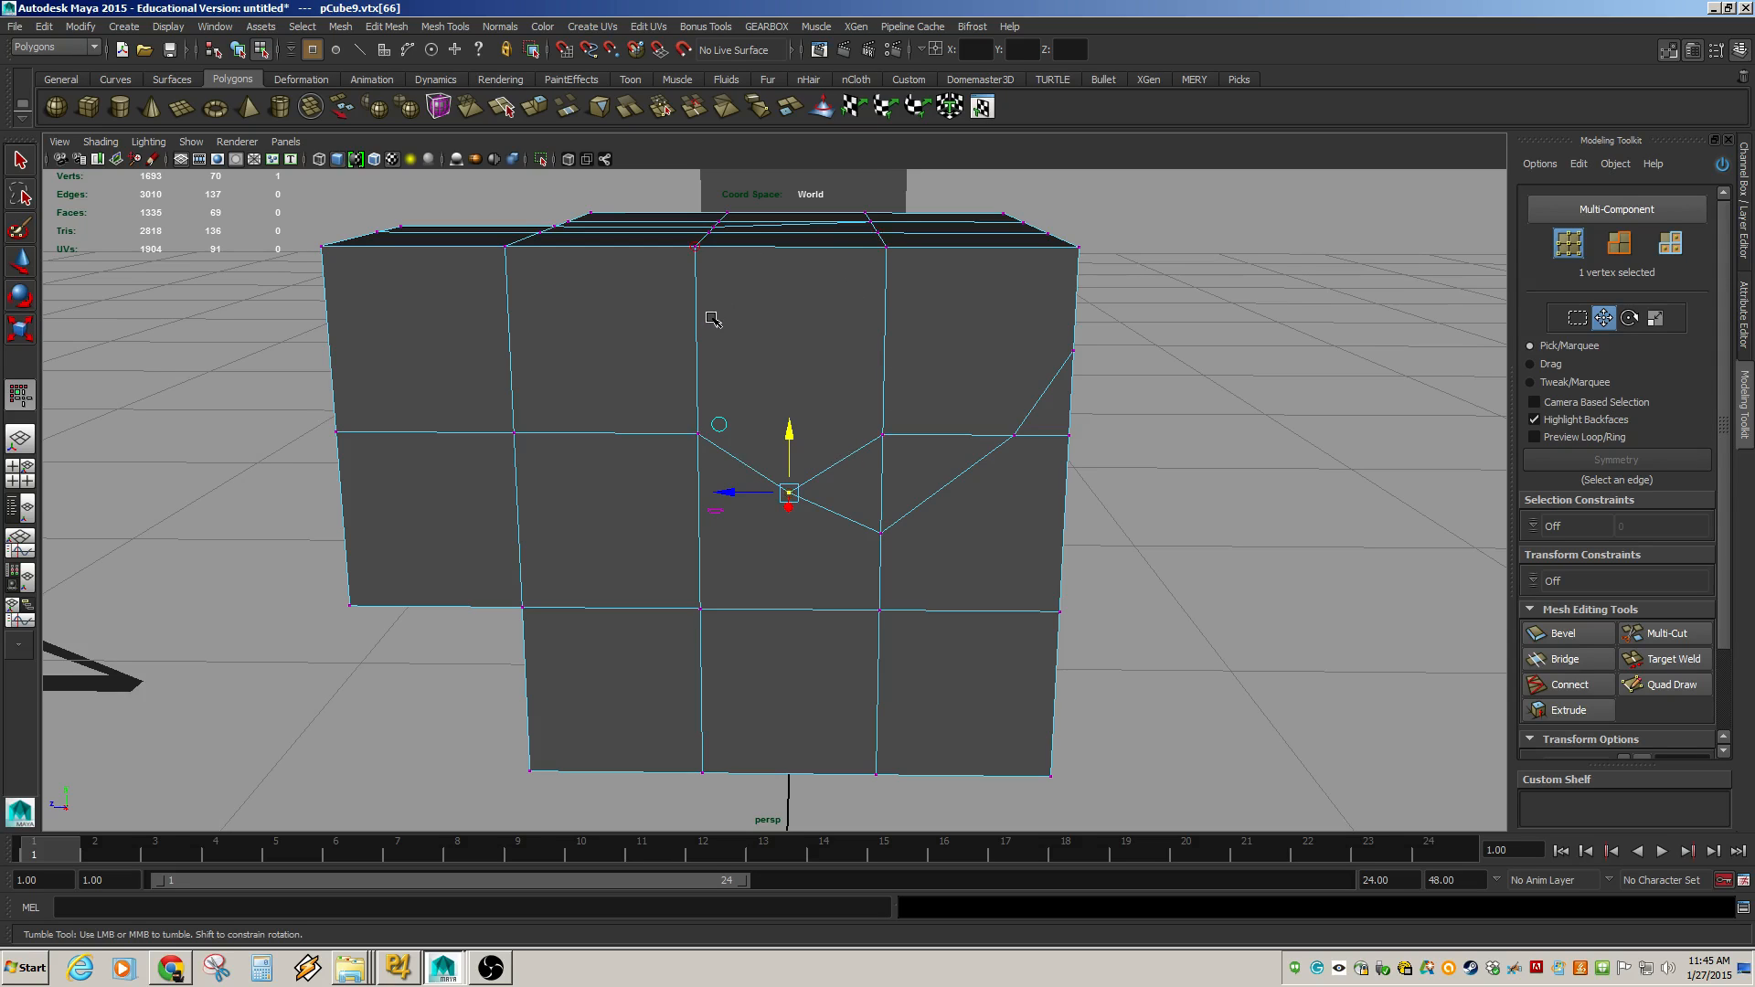
left_click_drag(819, 473, 828, 547, "alt")
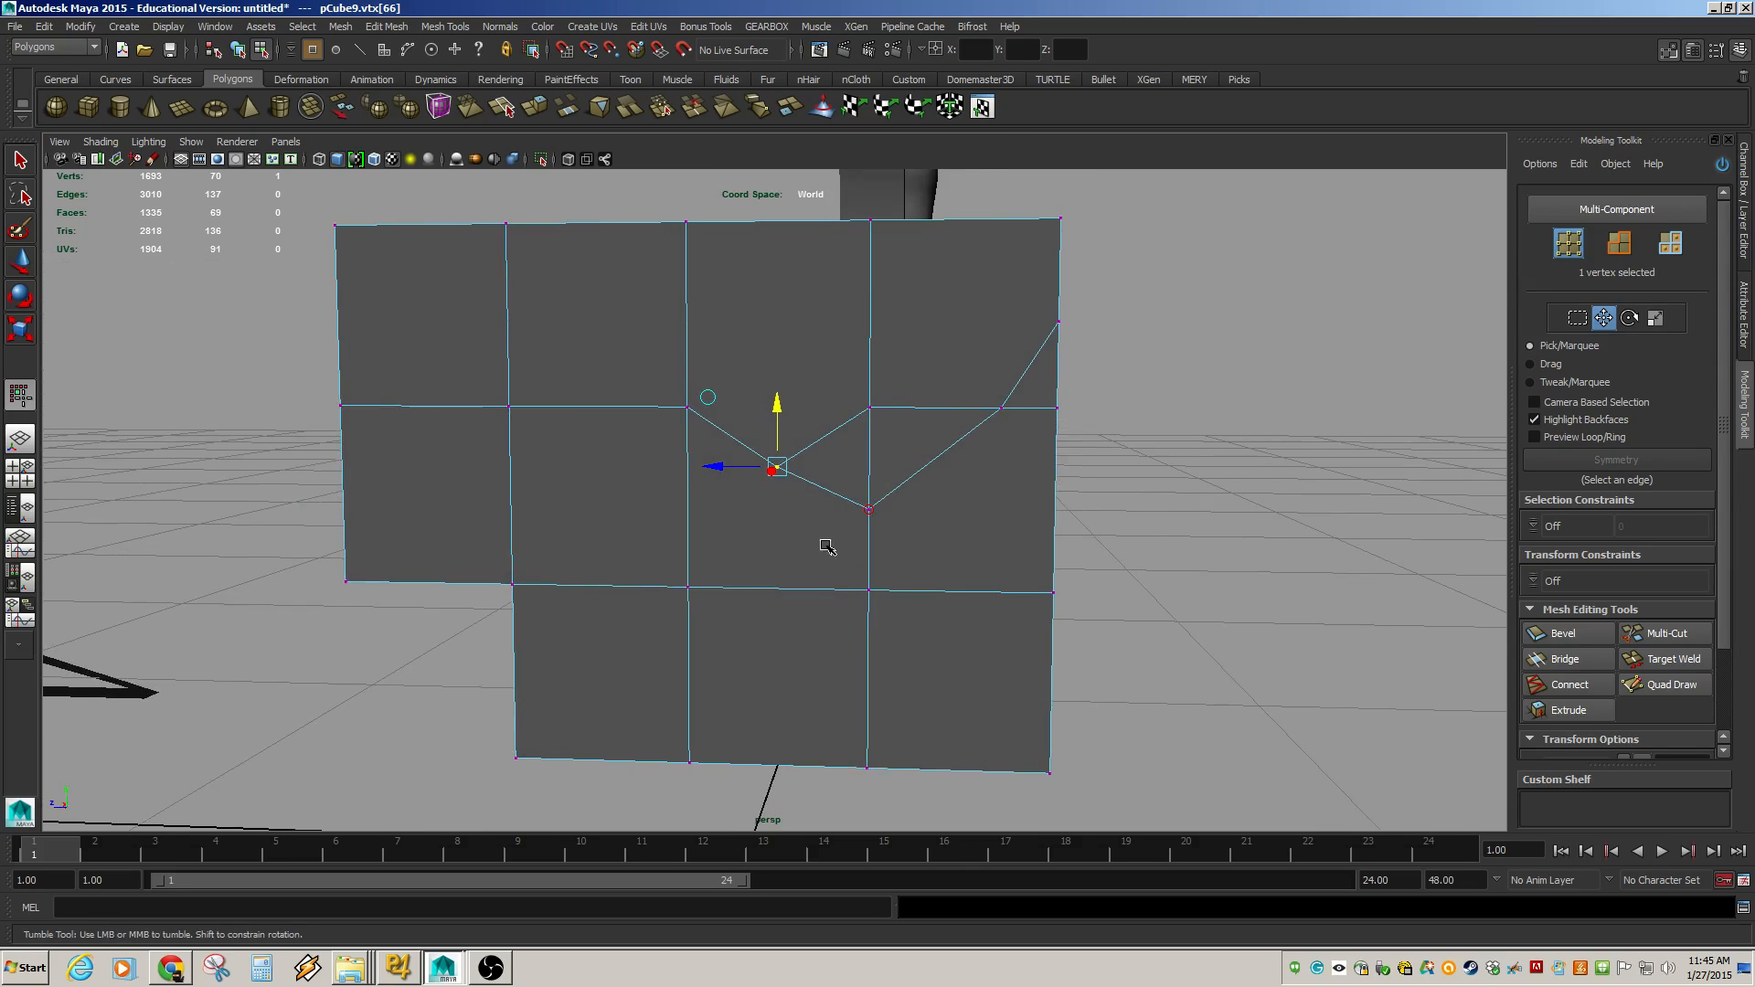
left_click_drag(980, 509, 967, 547, "alt")
right_click_drag(1172, 615, 827, 553, "alt")
key("F8")
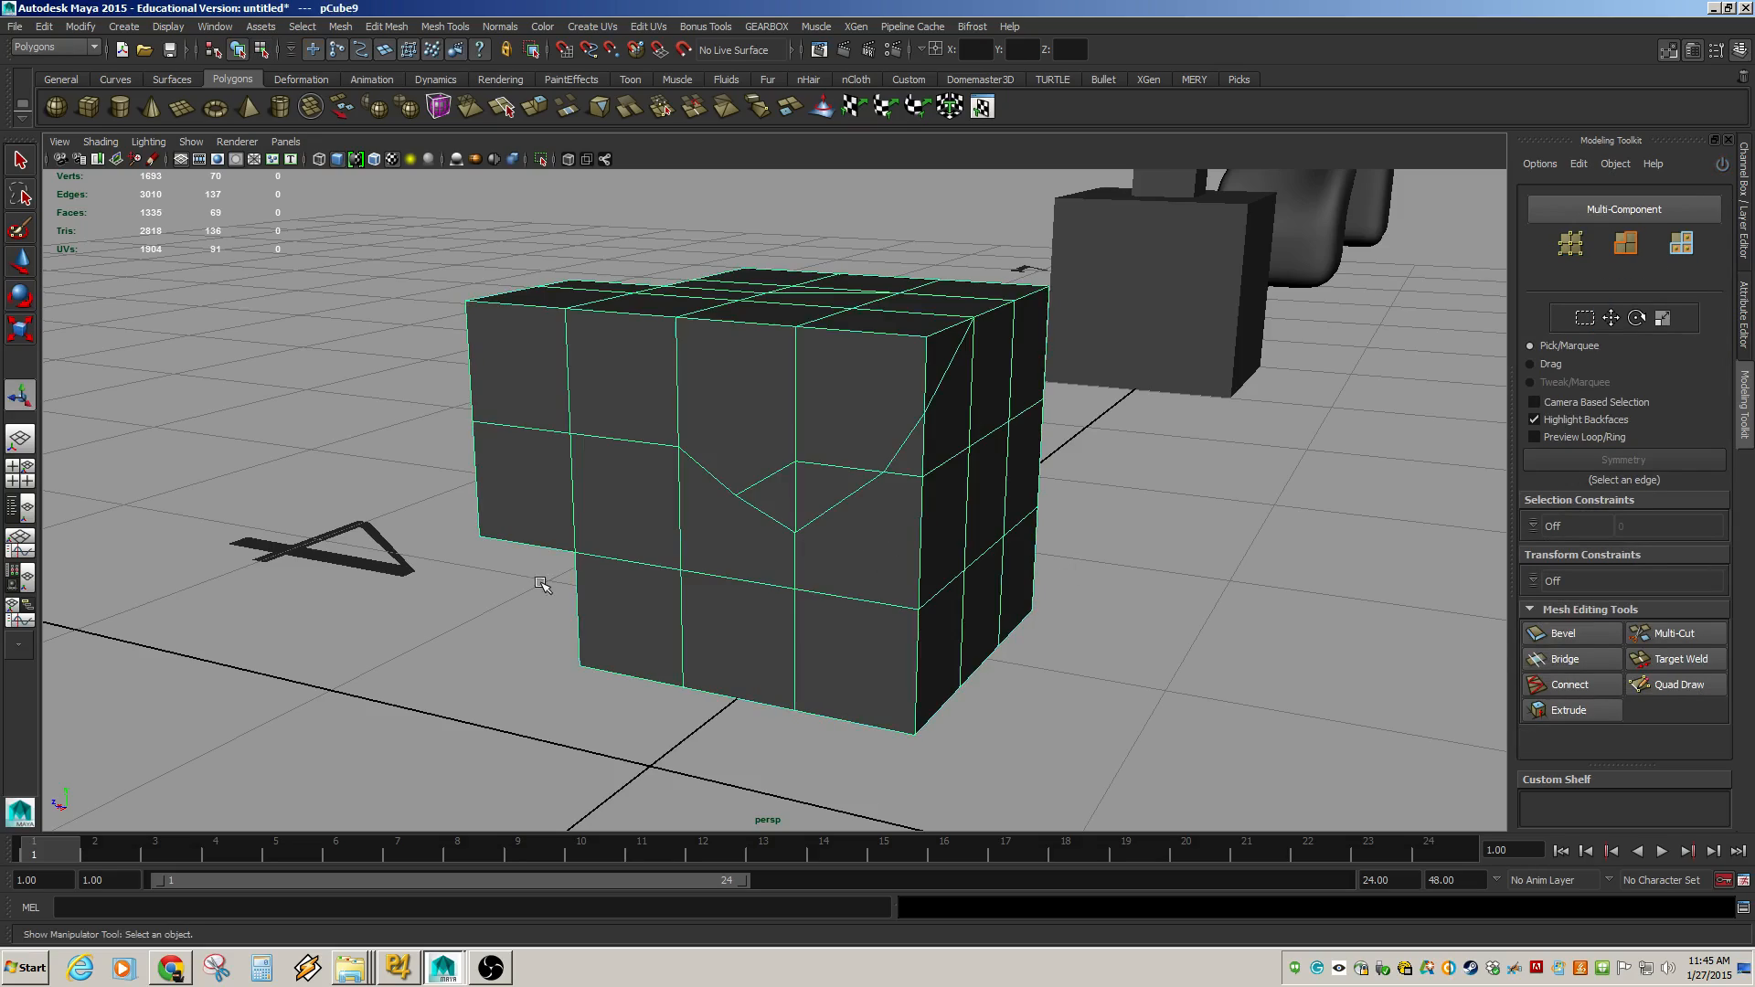
Deselect the cube and create a new polygon plane near the origin.
left_click_drag(537, 580, 817, 530, "alt")
left_click(489, 606)
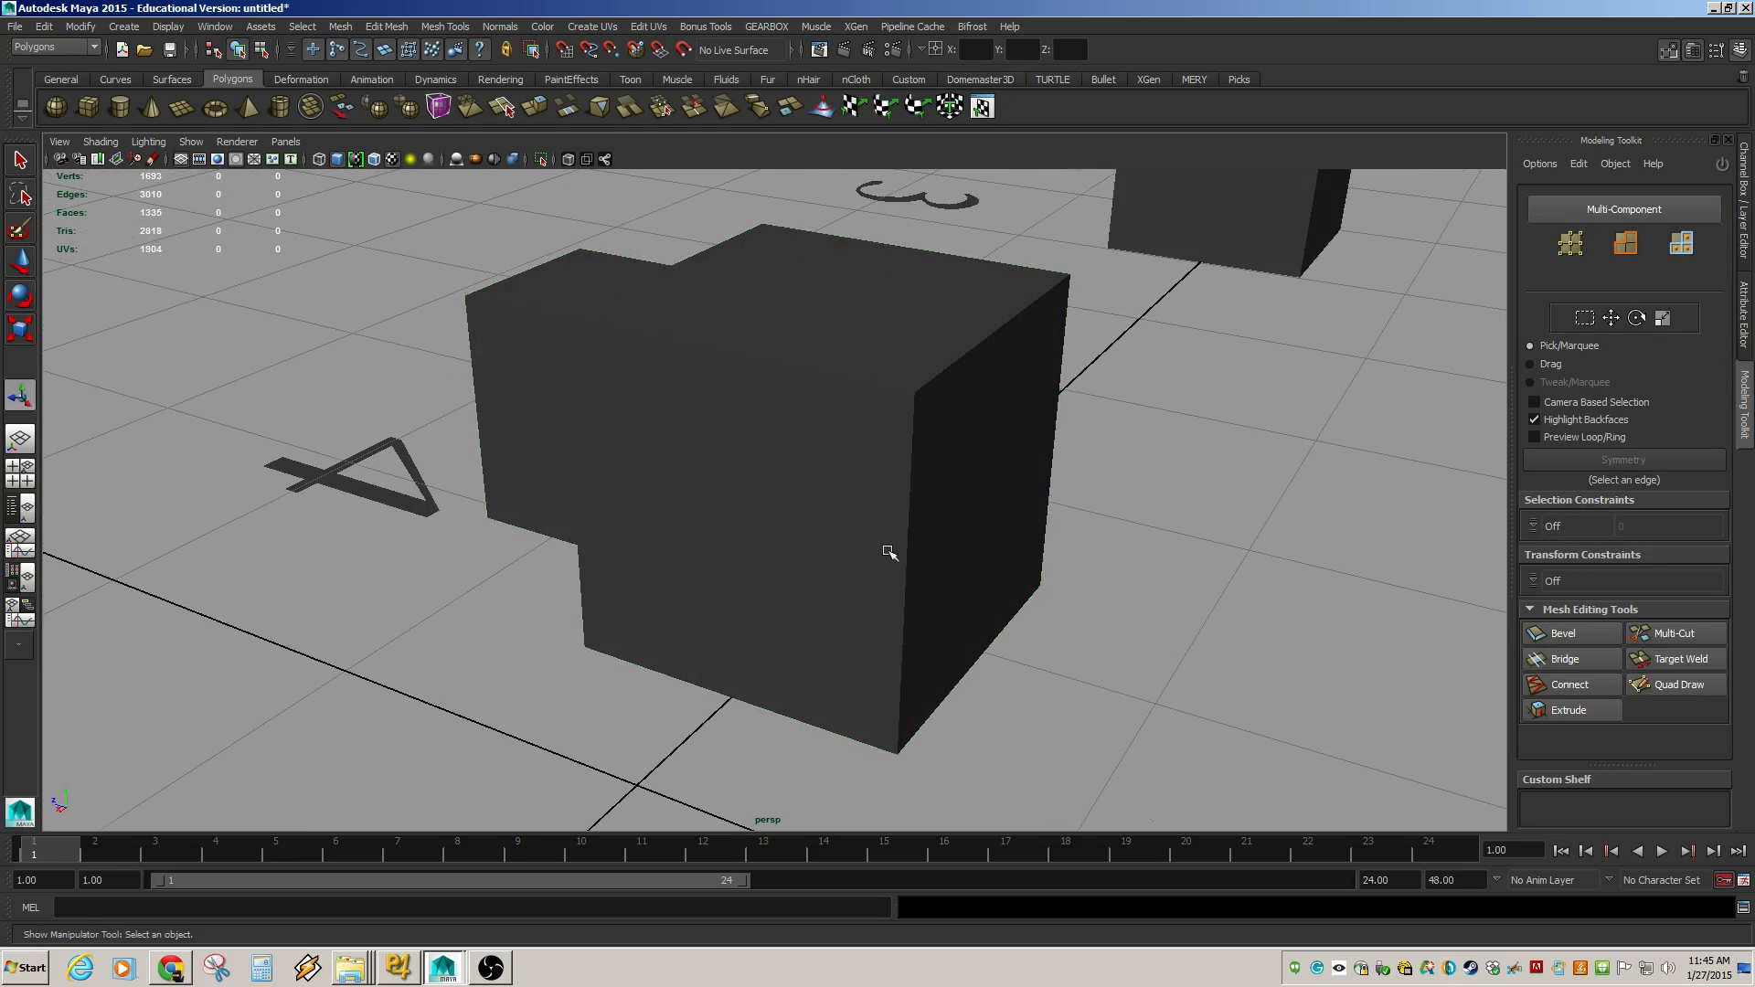
left_click_drag(726, 618, 1304, 580, "alt")
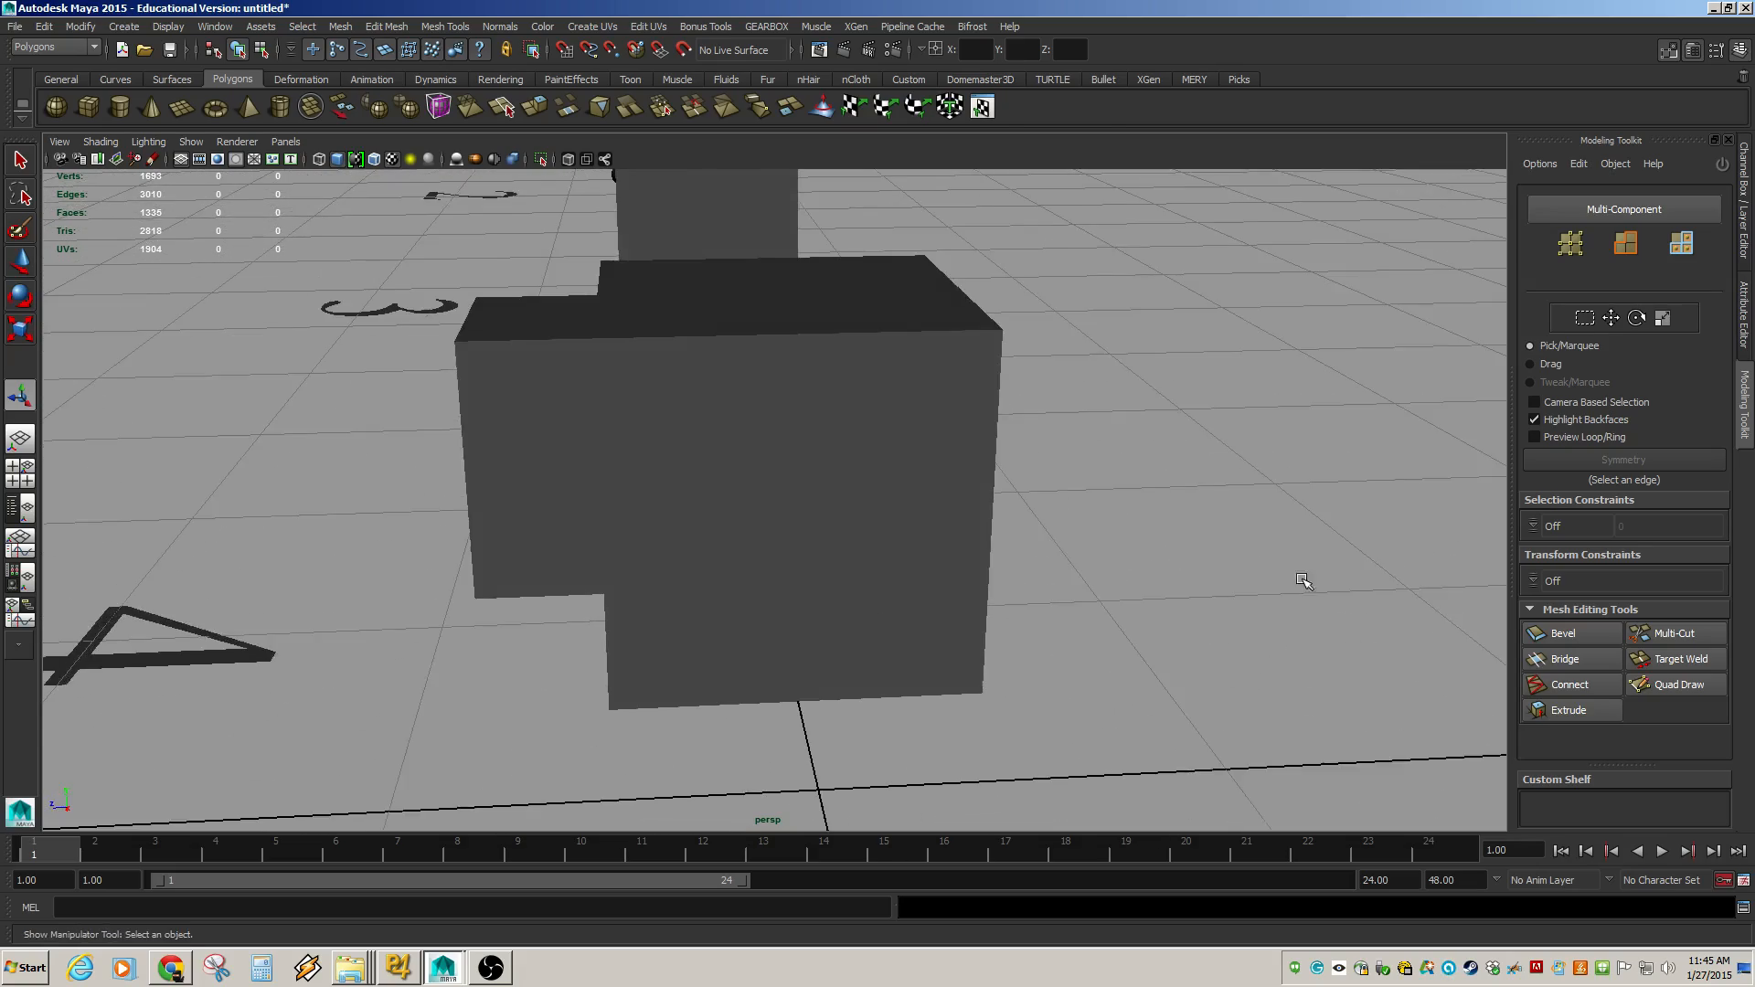
right_click_drag(1304, 579, 384, 407, "alt")
left_click_drag(679, 443, 1051, 509, "alt")
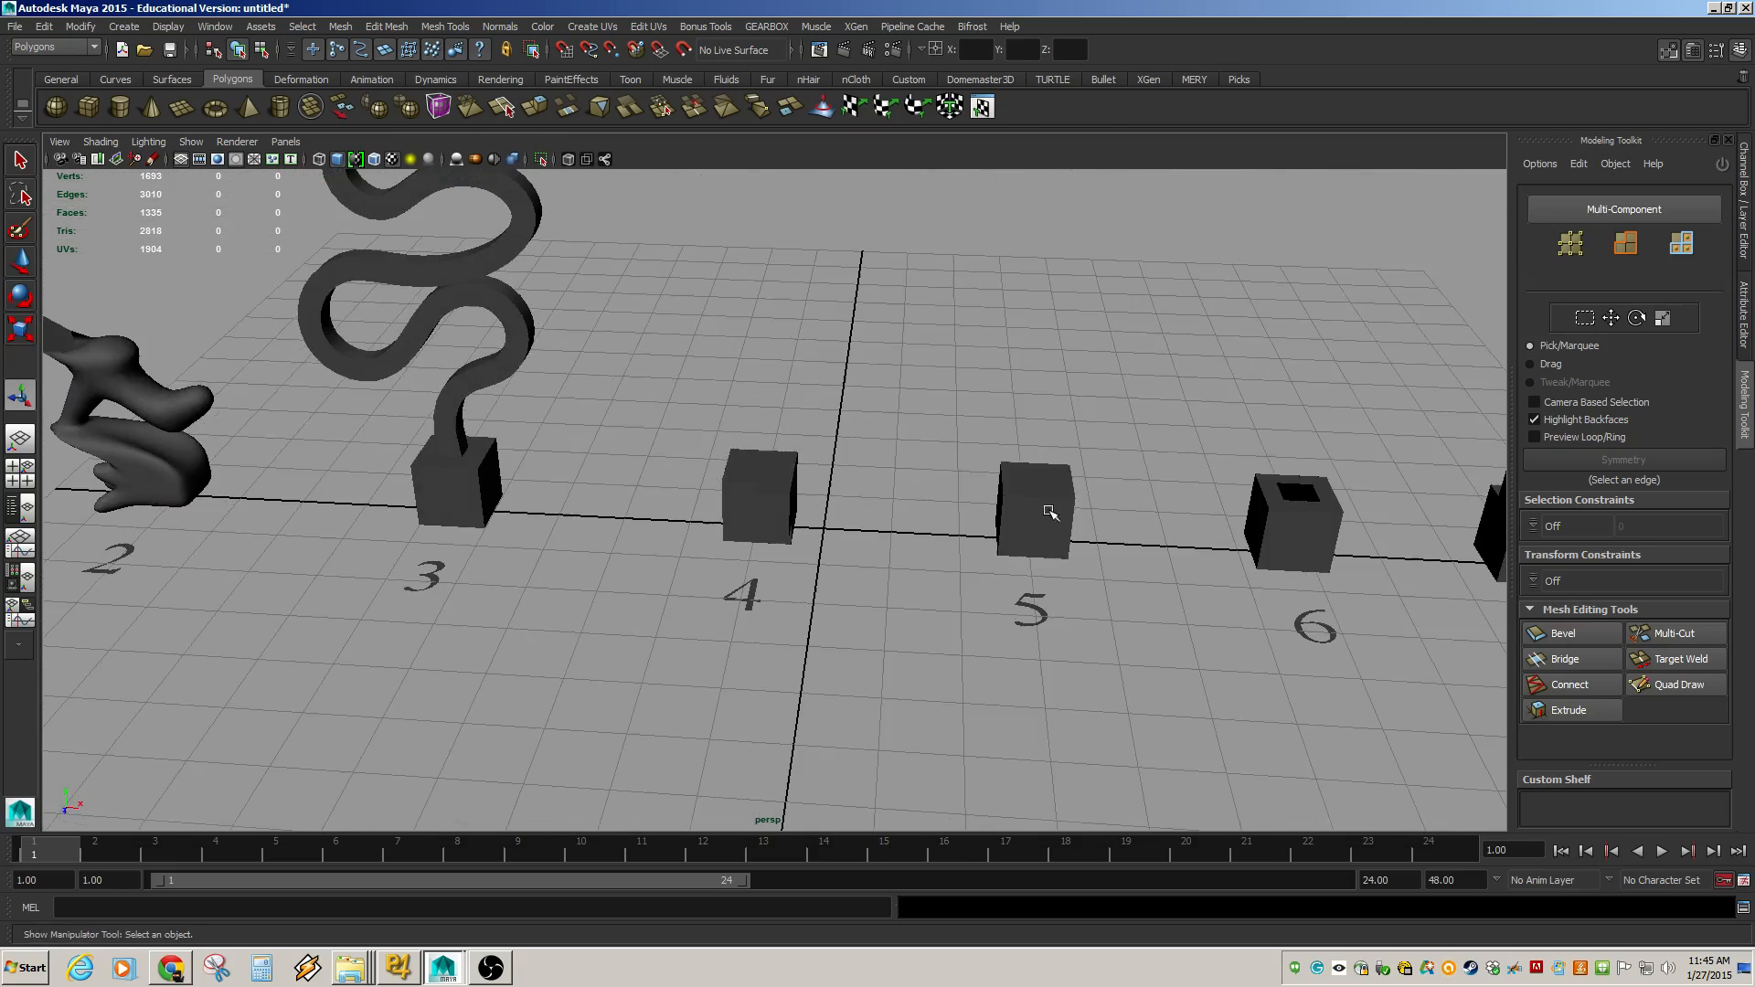
left_click(183, 108)
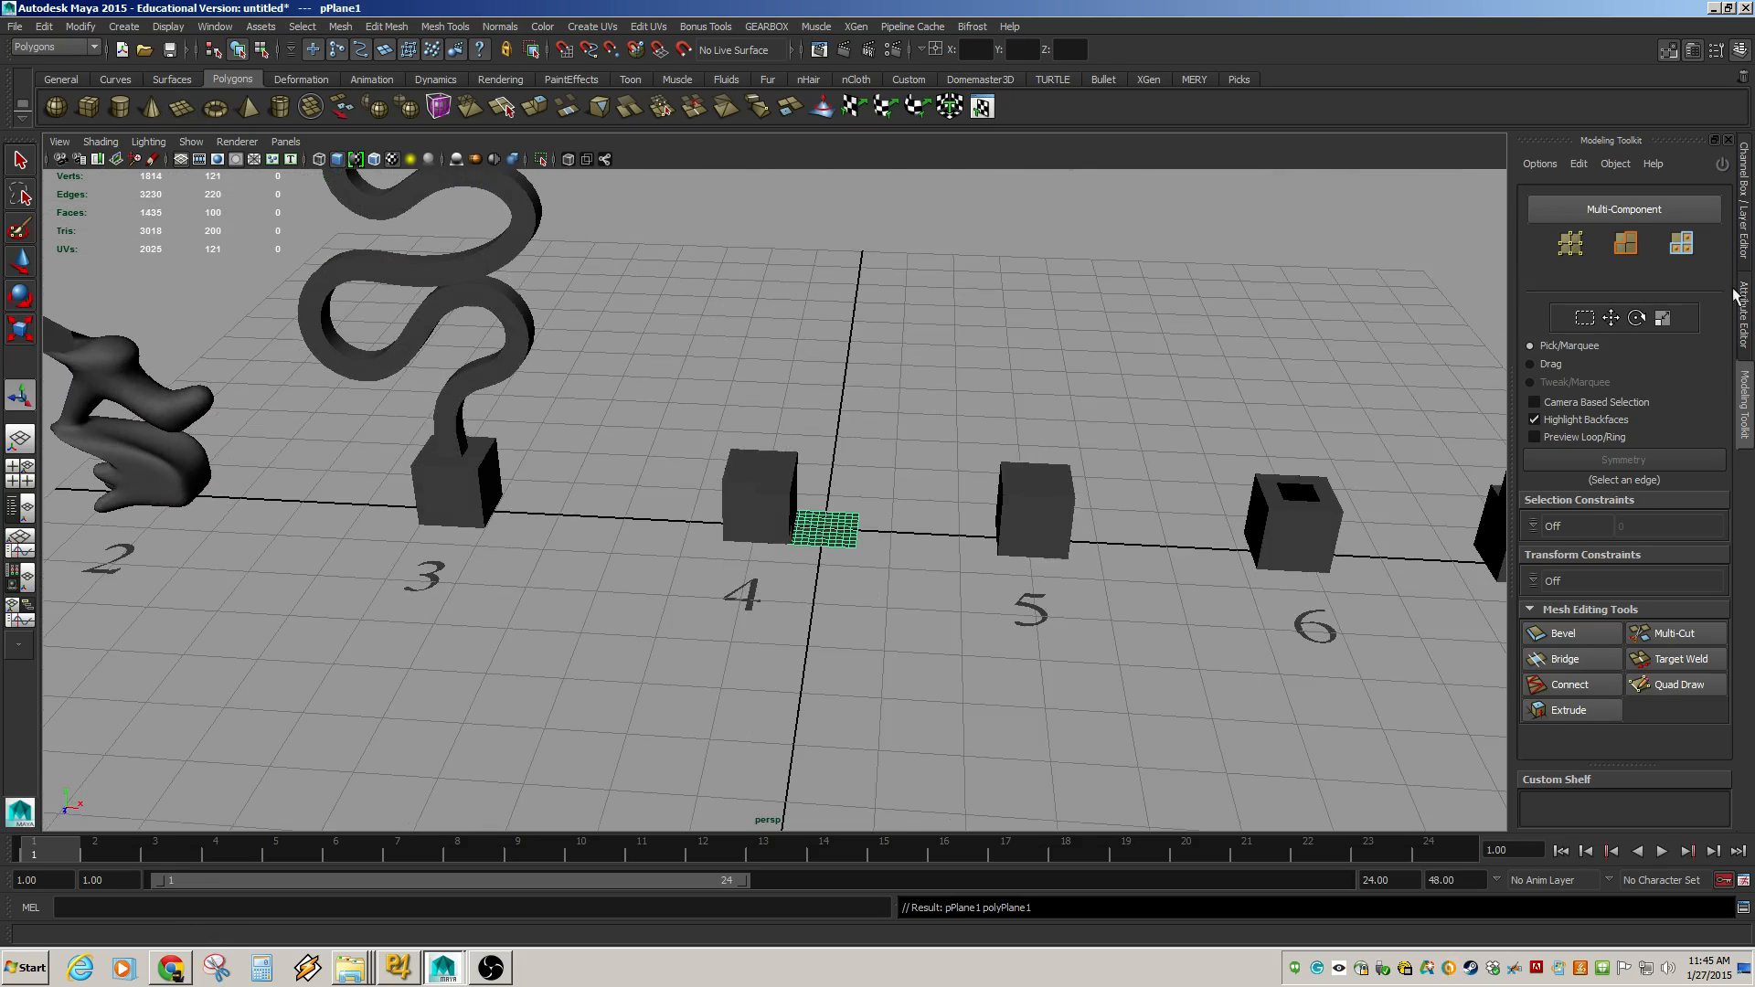
Set the plane's subdivisions width and height to 1 in the channel box.
left_click(1746, 229)
double_click(1565, 404)
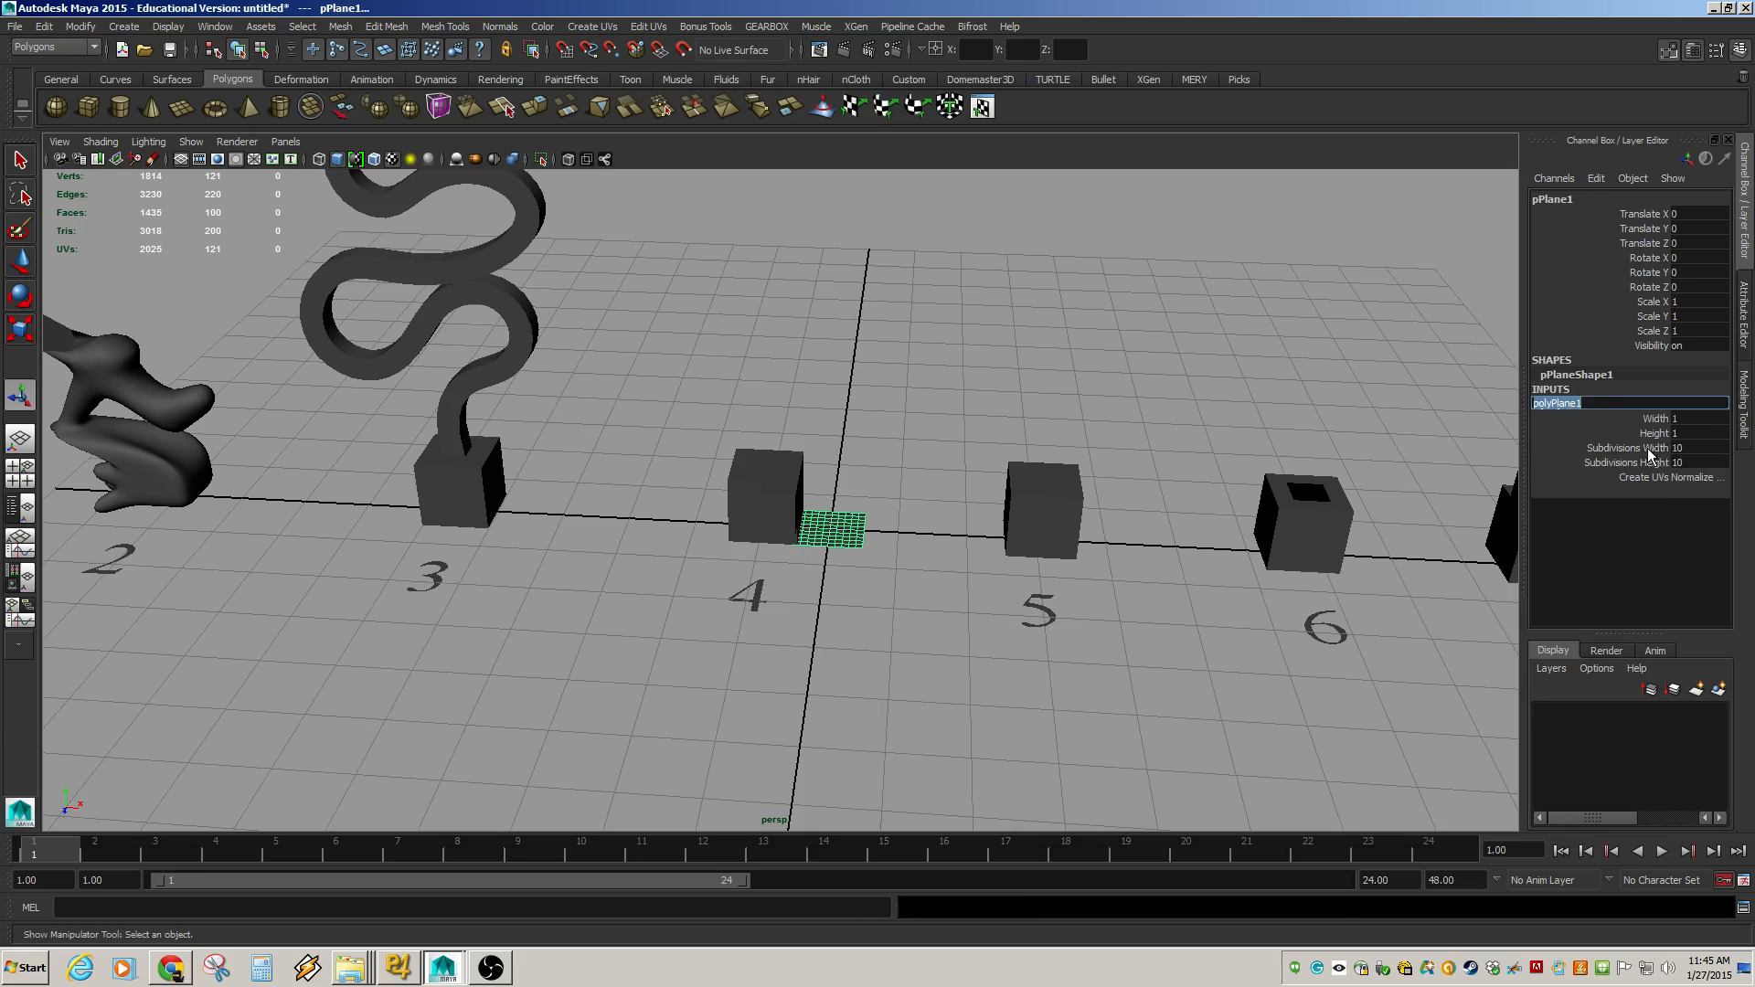
mouse_move(1651, 448)
left_mouse_down()
mouse_move(1655, 479)
mouse_move(1646, 462)
left_mouse_up()
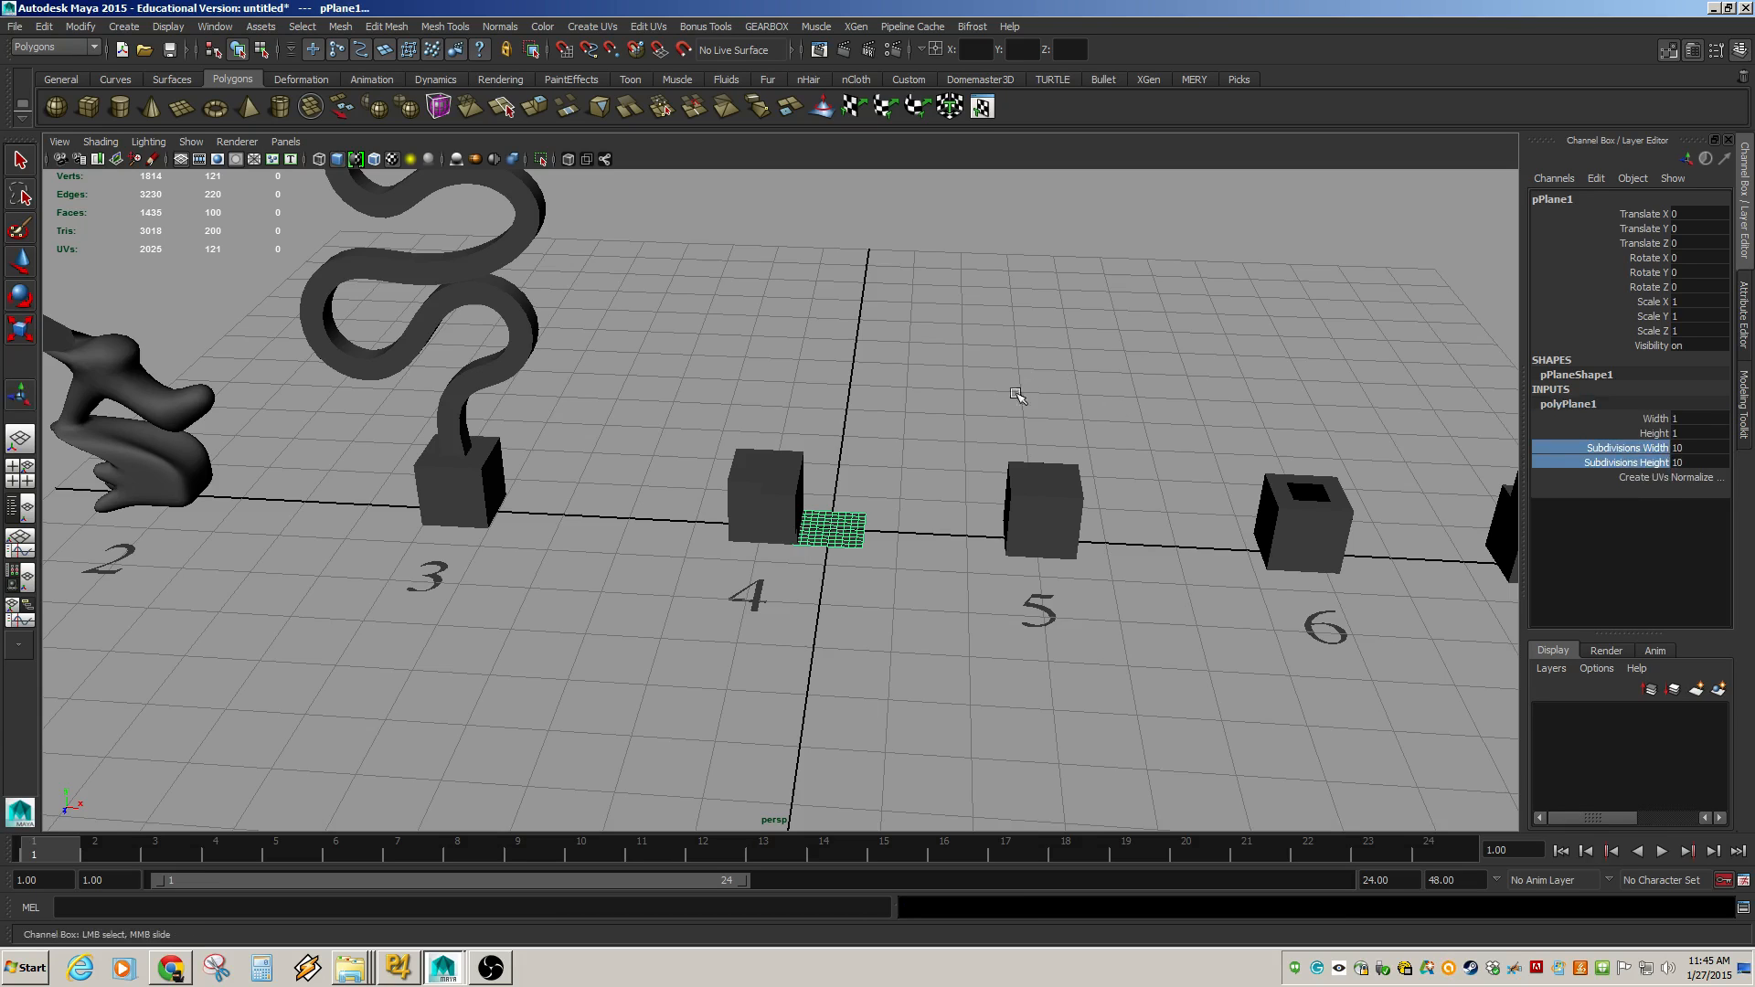
middle_click_drag(1016, 393, 467, 329)
right_click_drag(822, 457, 1349, 629, "alt")
middle_click_drag(1010, 601, 903, 583, "alt")
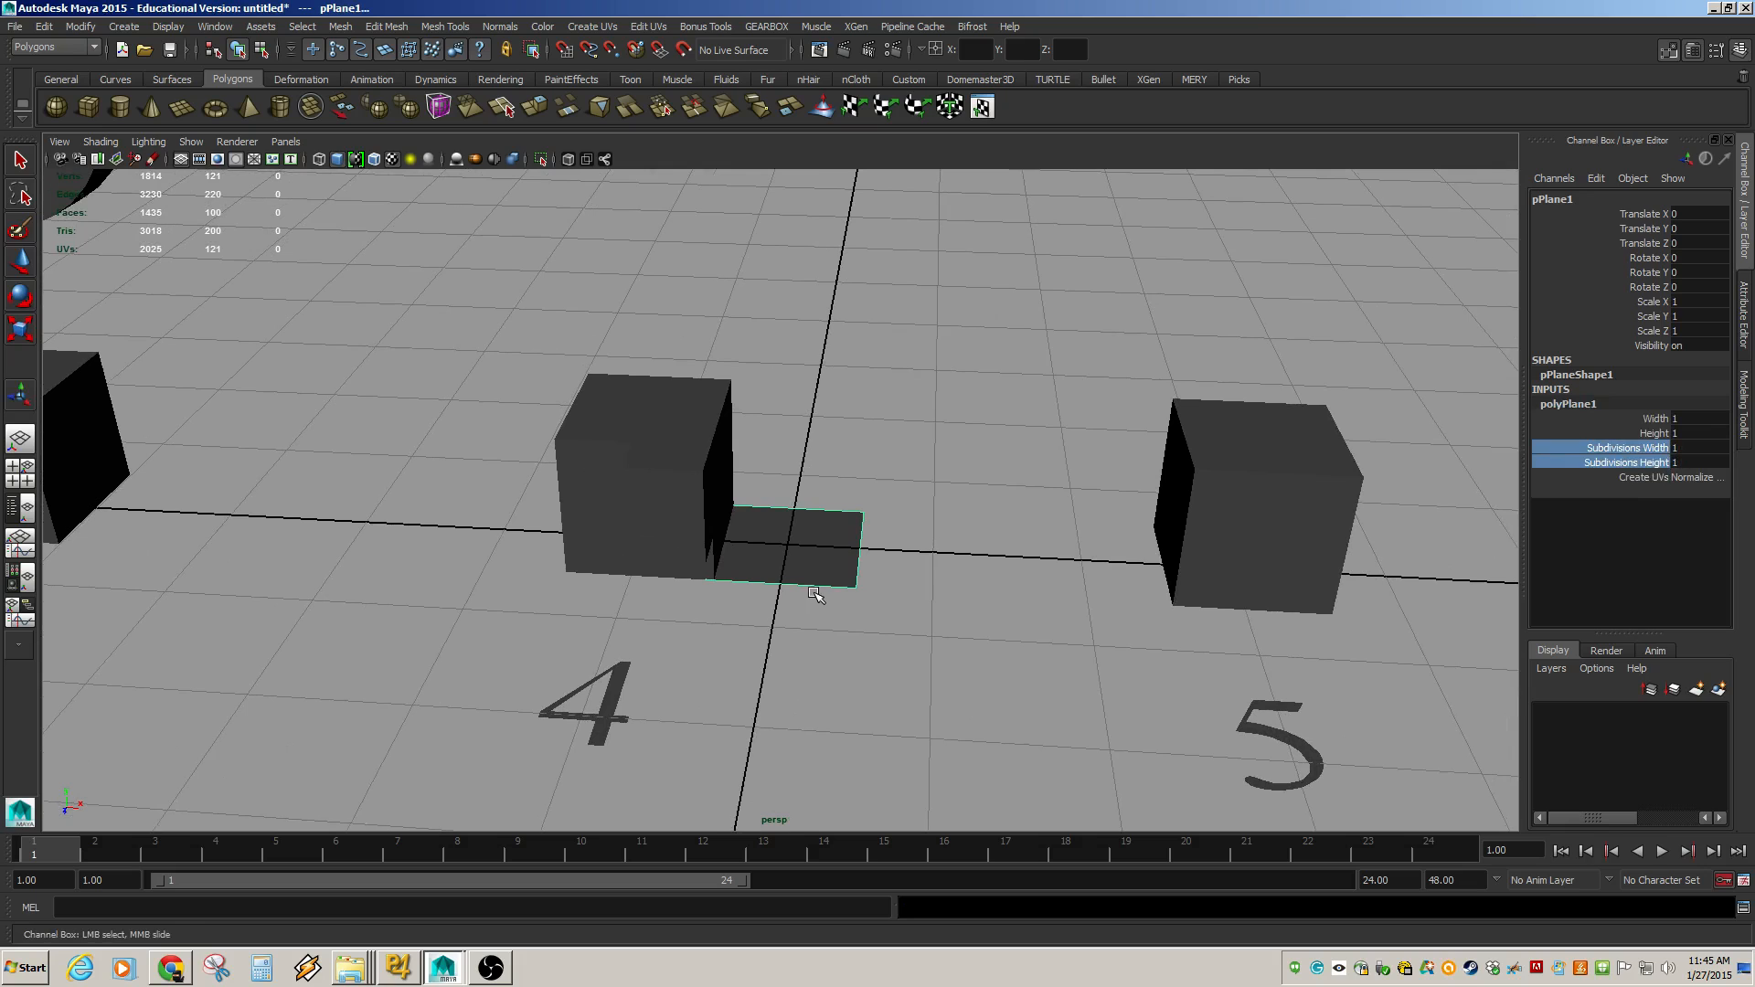
Move the plane up and back, to Translate Y about 0.358 and Translate Z about -2.361.
key("w")
left_click_drag(774, 588, 779, 404)
left_click_drag(896, 411, 714, 458, "alt")
right_click_drag(713, 458, 1316, 505, "alt")
middle_click_drag(1325, 507, 875, 493, "alt")
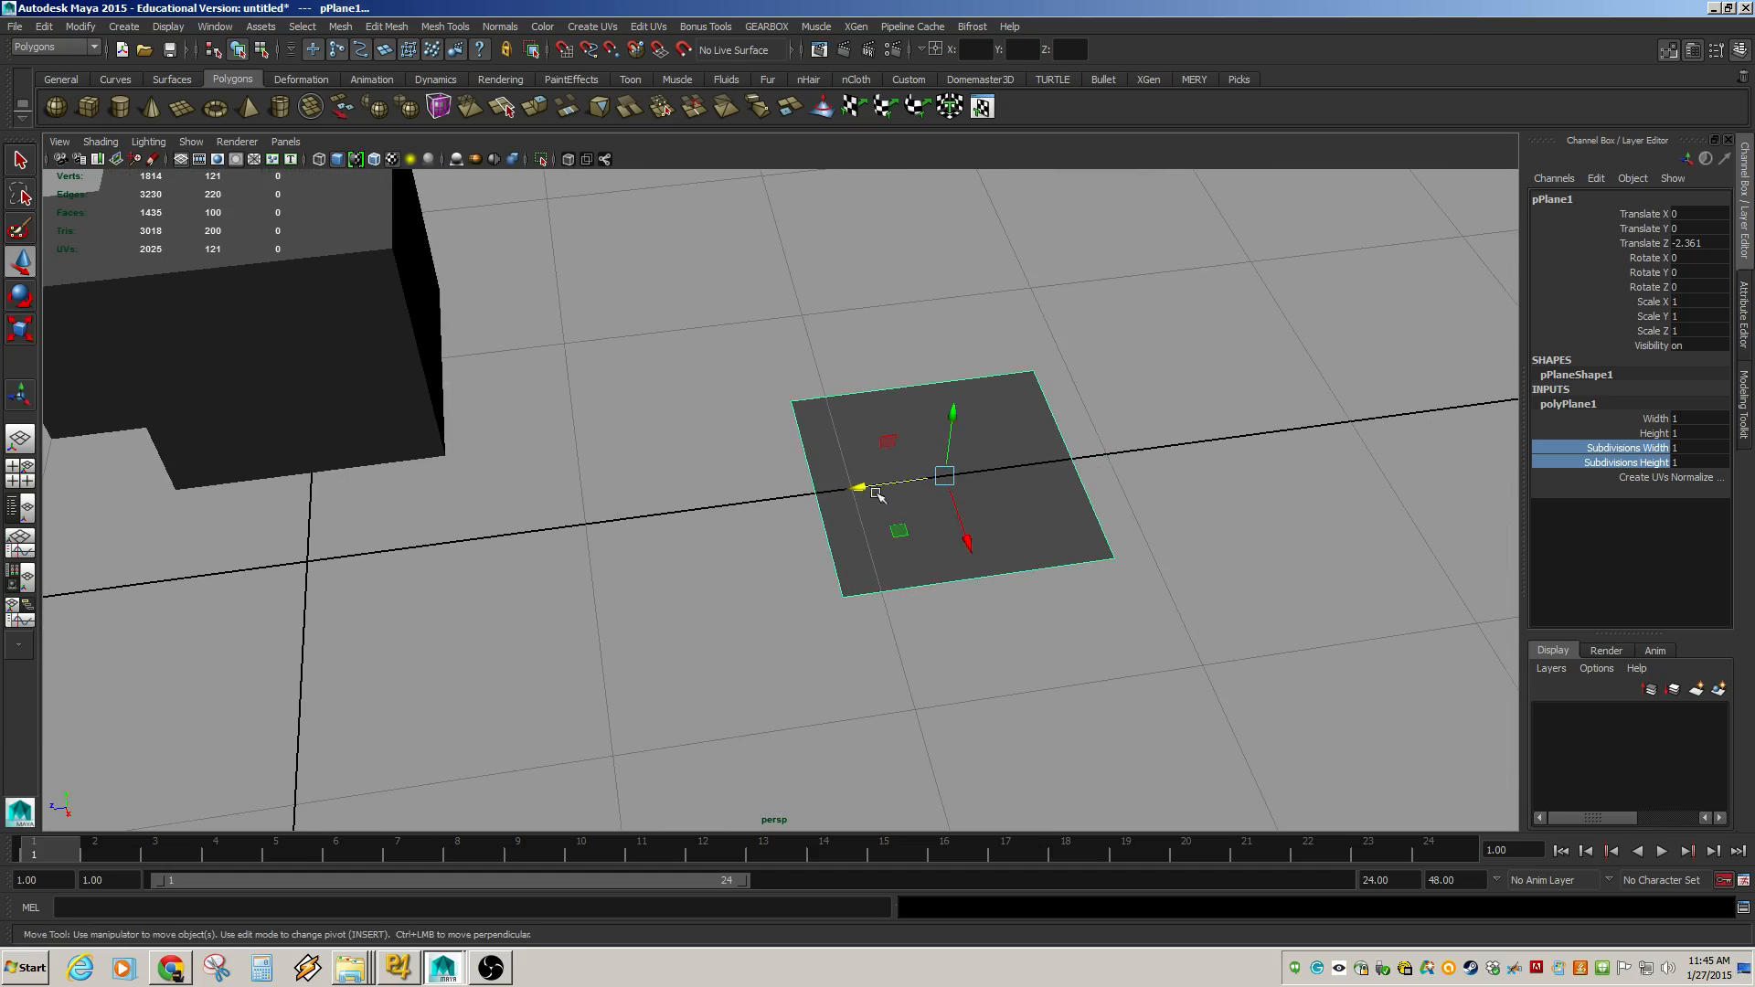
left_click_drag(955, 397, 954, 416)
left_click(947, 454)
left_click_drag(980, 569, 772, 408, "alt")
right_click_drag(772, 408, 1085, 525, "alt")
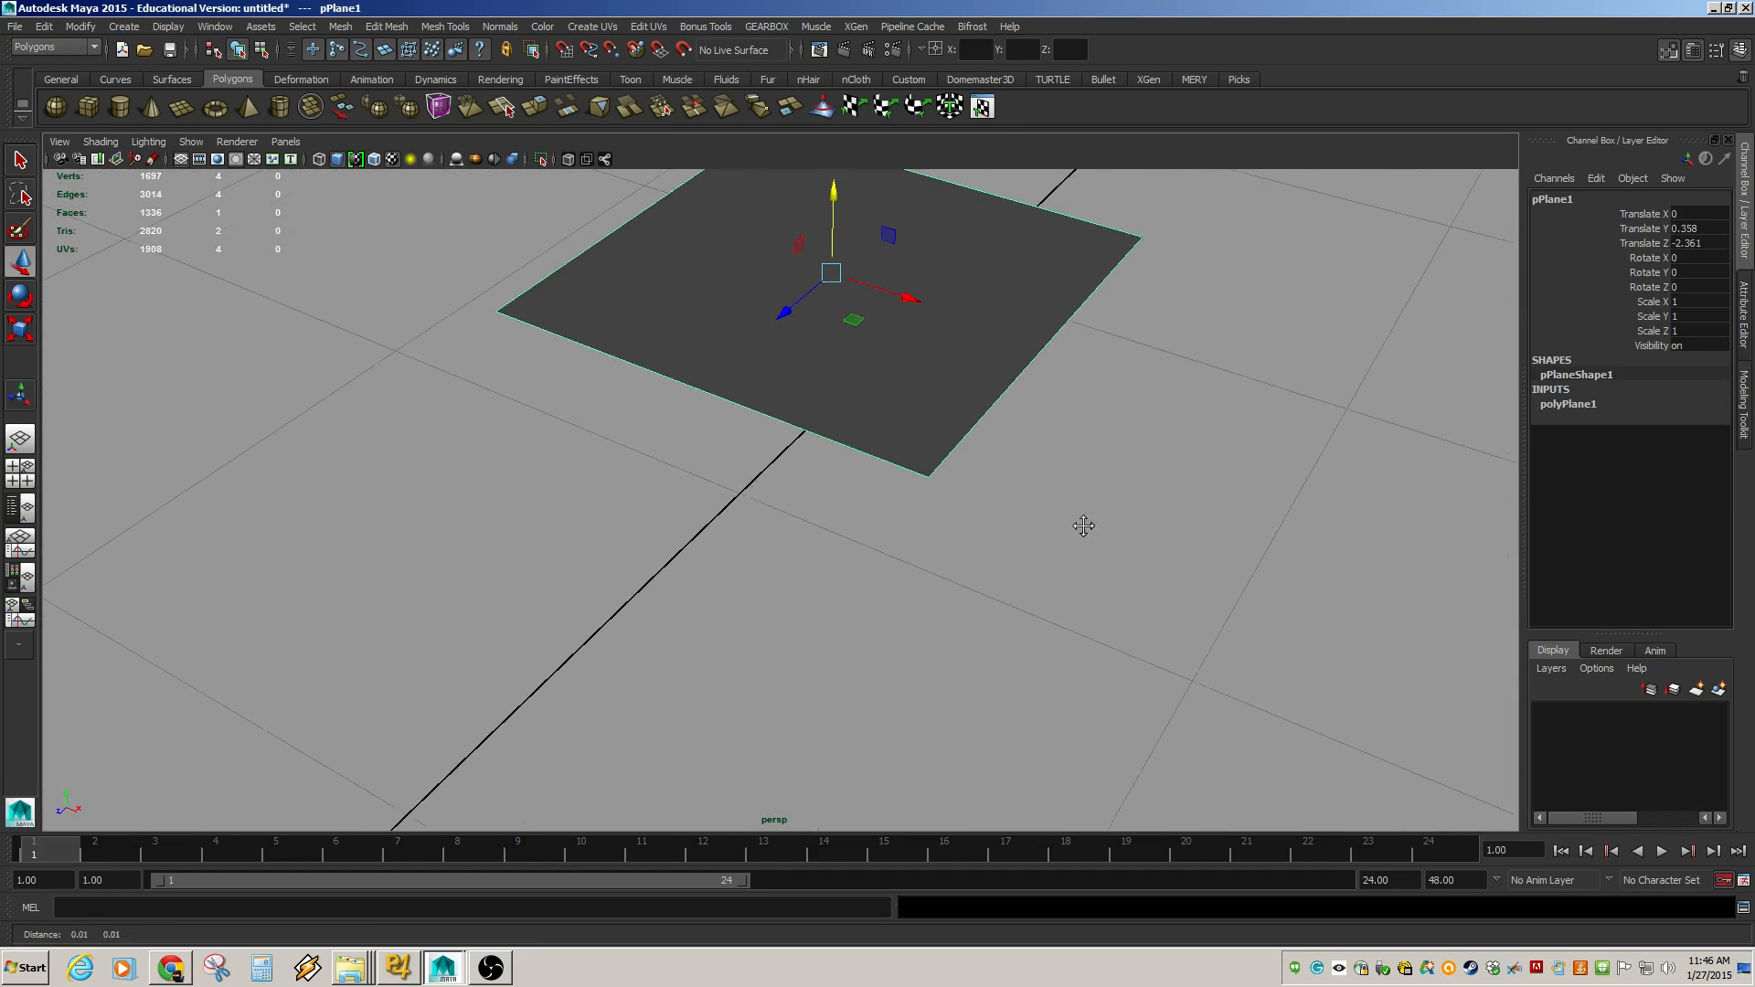
middle_click_drag(1085, 524, 1068, 774, "alt")
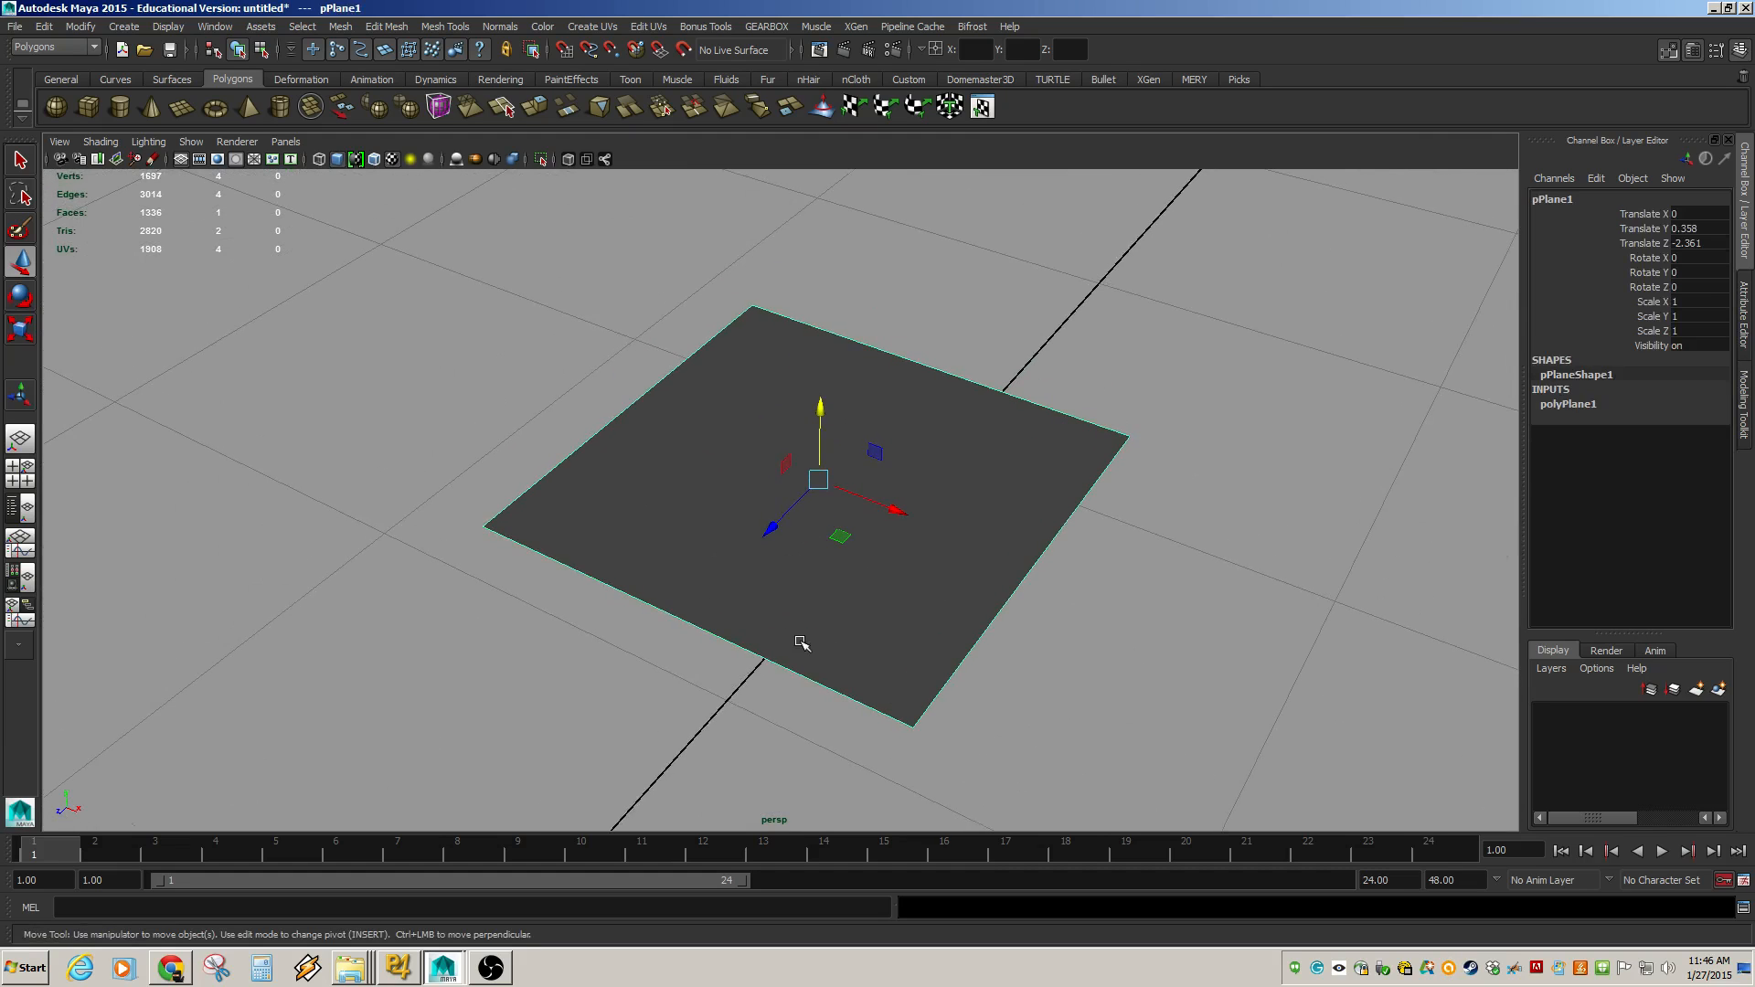
left_click_drag(432, 512, 595, 517, "alt")
right_click_drag(713, 525, 615, 537, "alt")
middle_click_drag(644, 535, 718, 476, "alt")
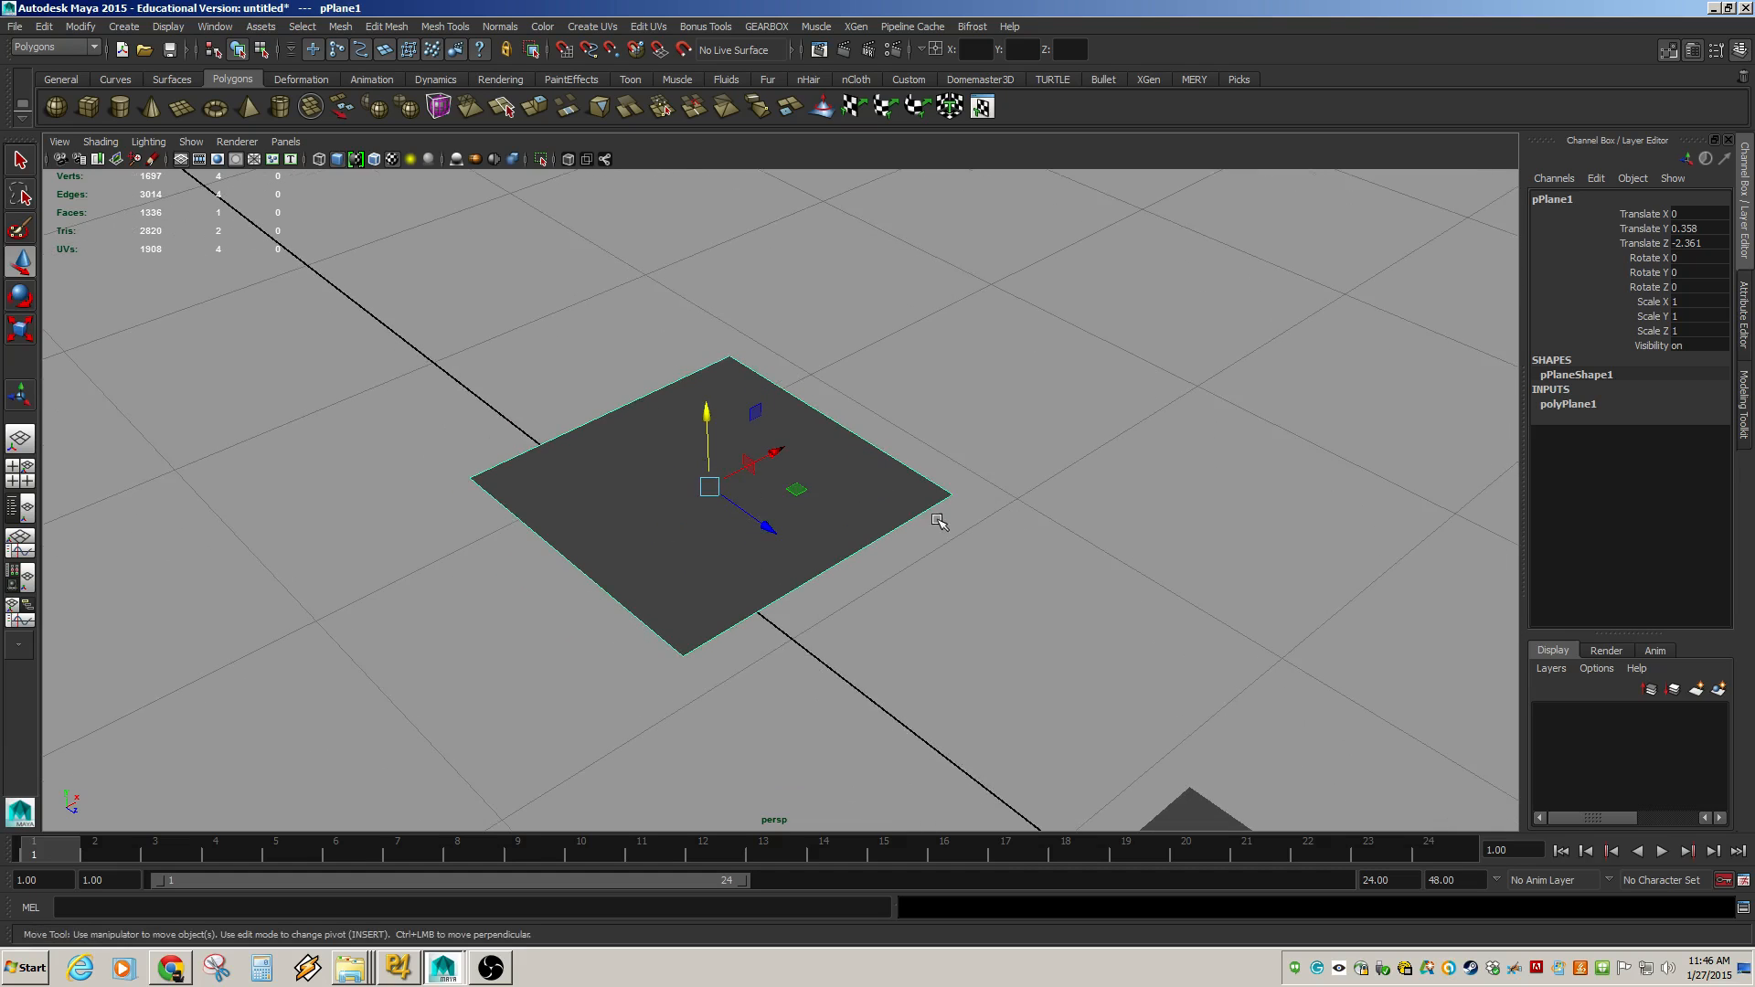
left_click_drag(1191, 533, 924, 518, "alt")
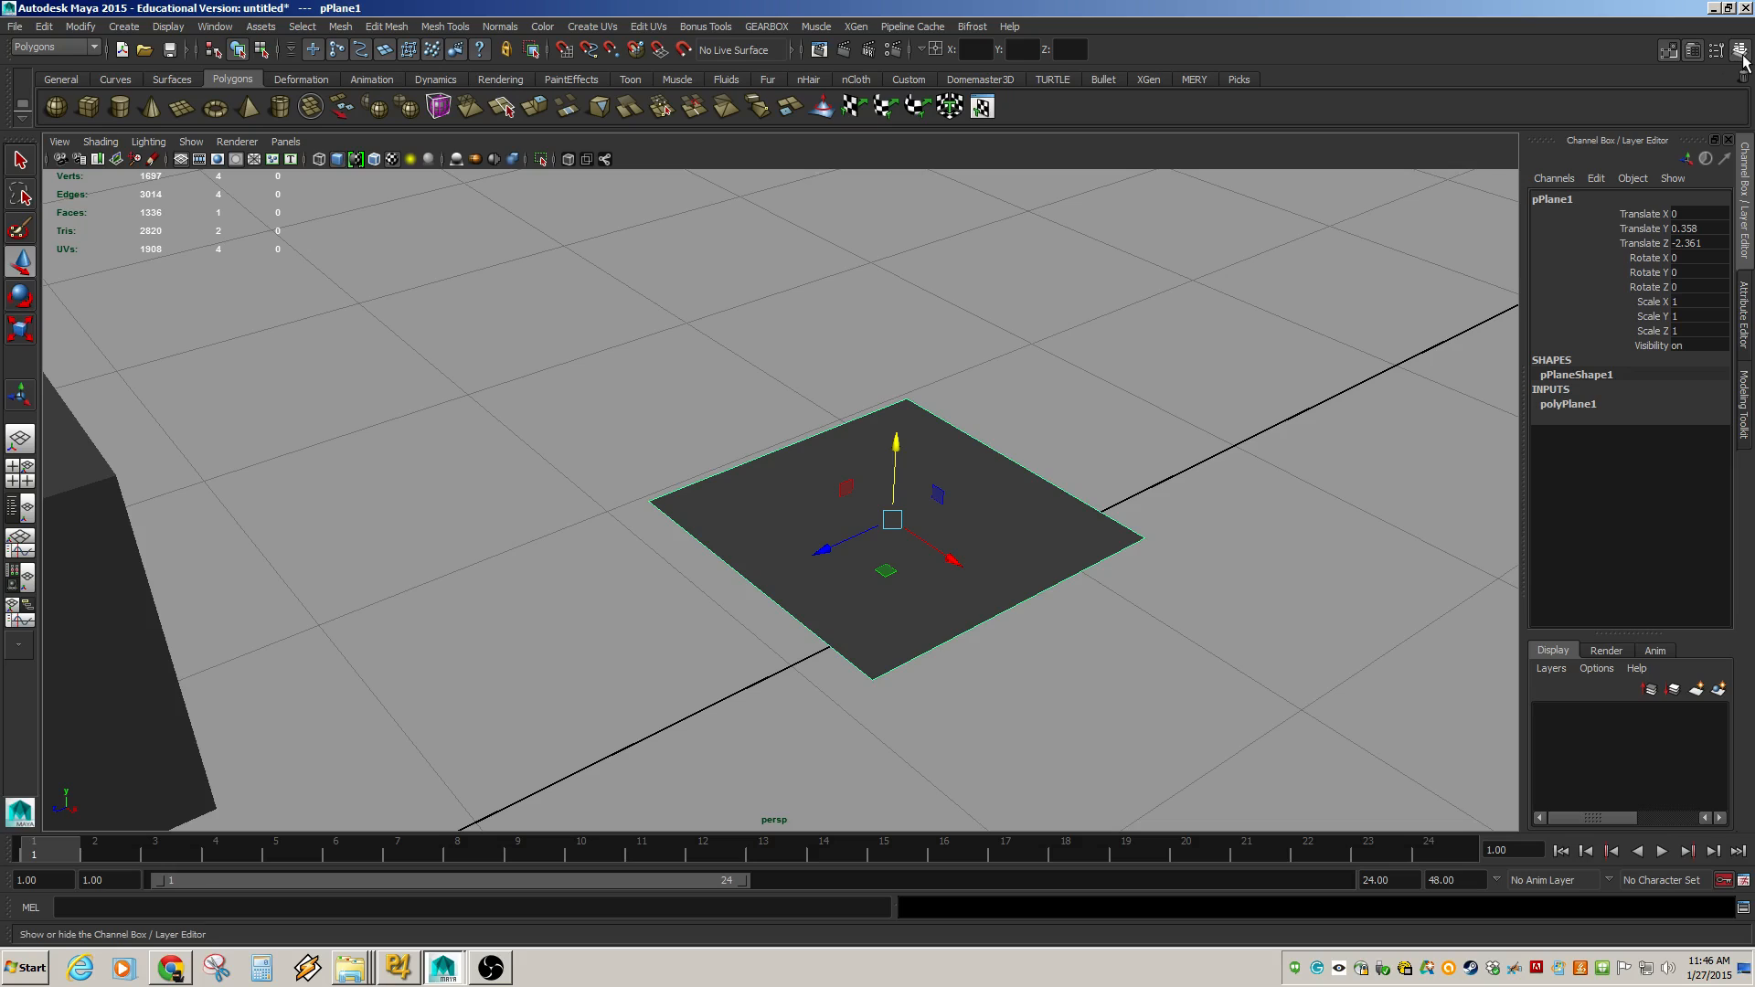
Use Multi-Cut to cut a diagonal edge across the plane from corner to corner.
left_click(1741, 408)
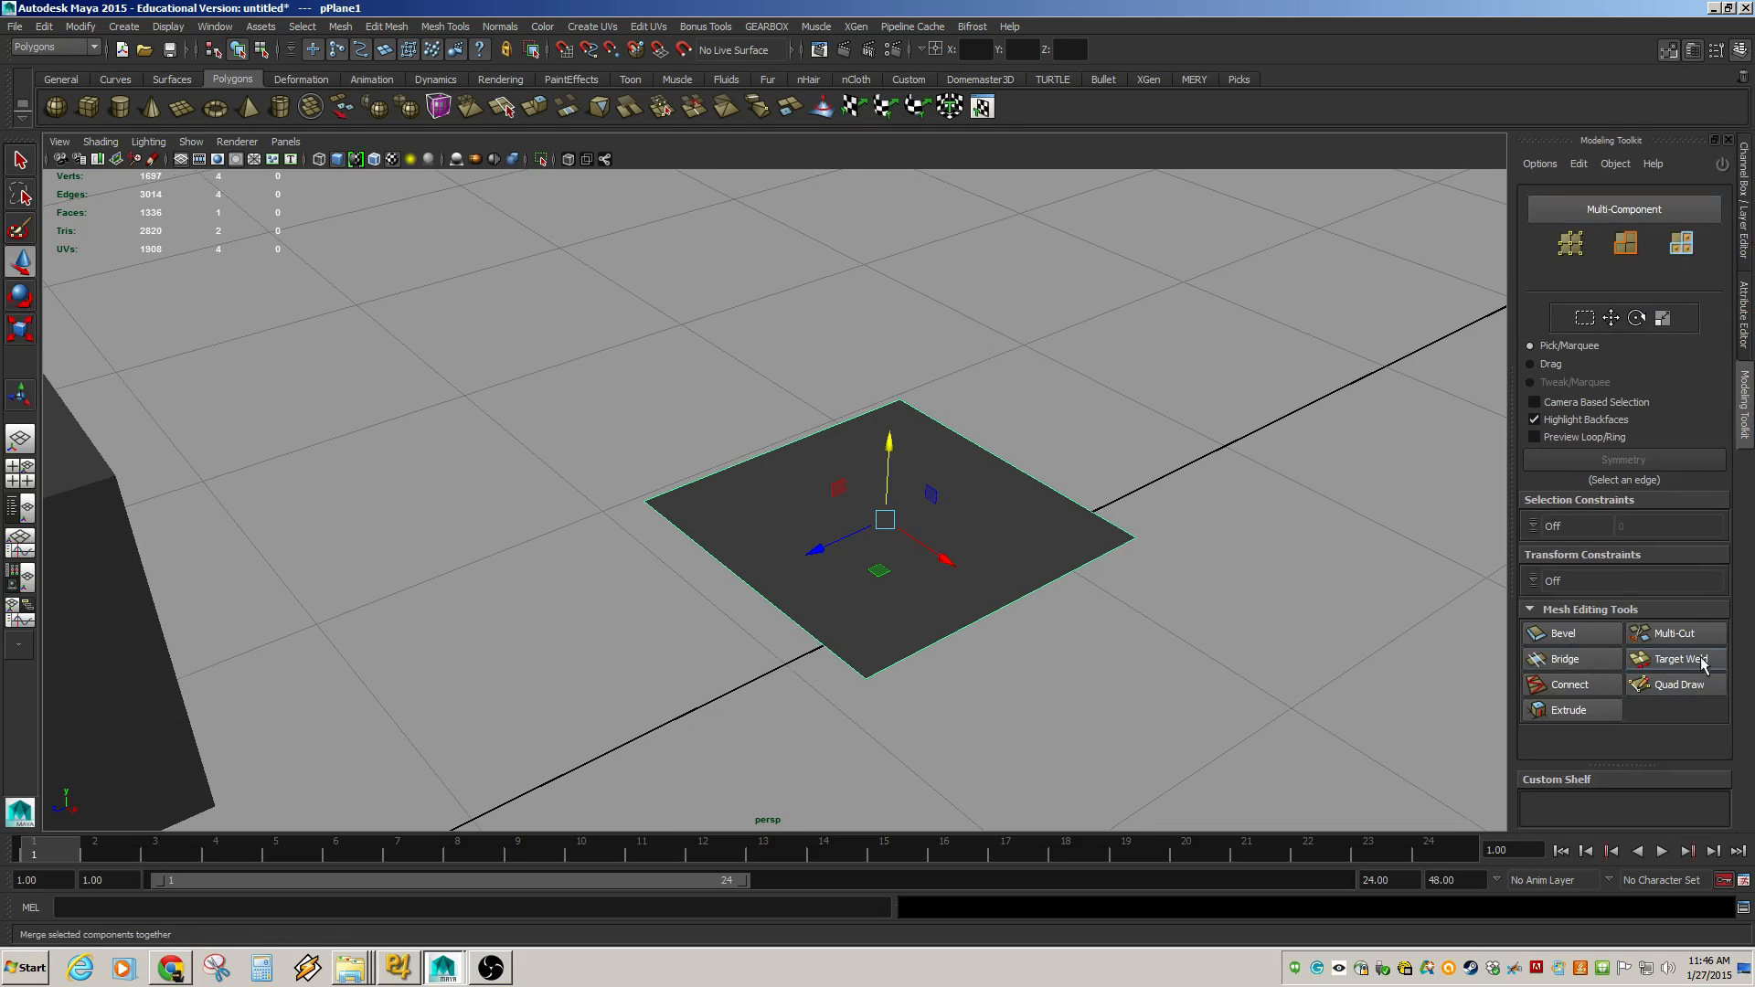
left_click(1674, 632)
left_click(643, 502)
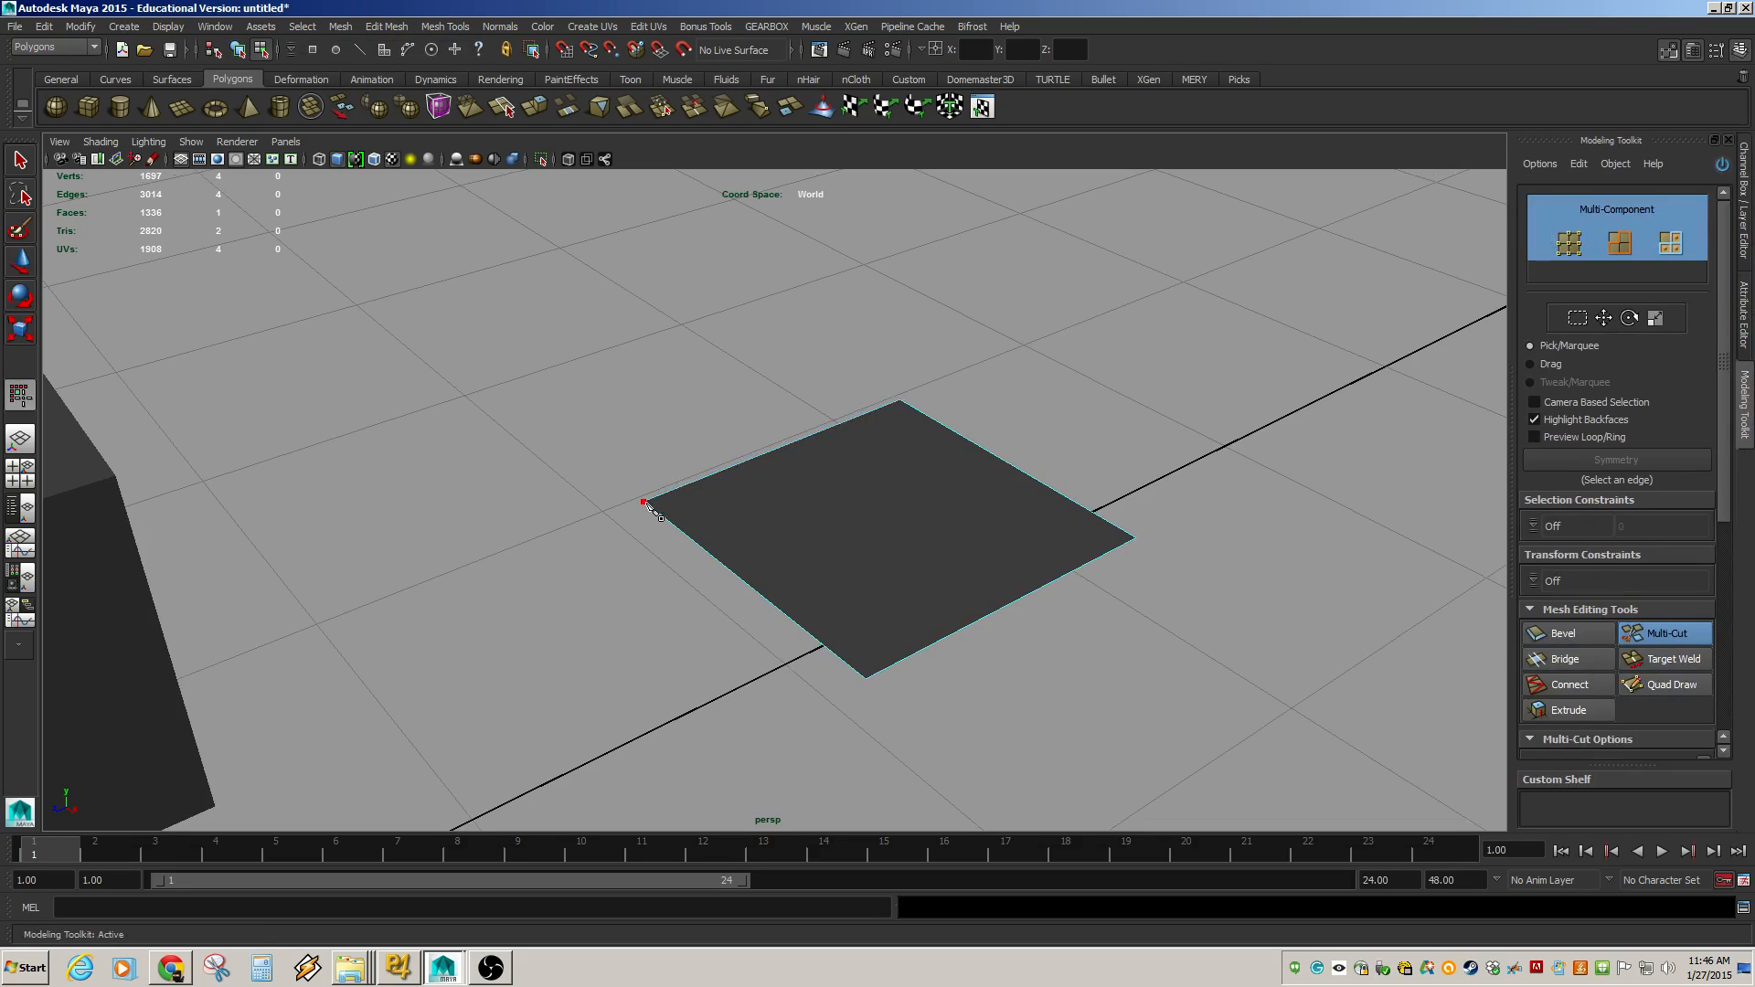
left_click(1136, 538)
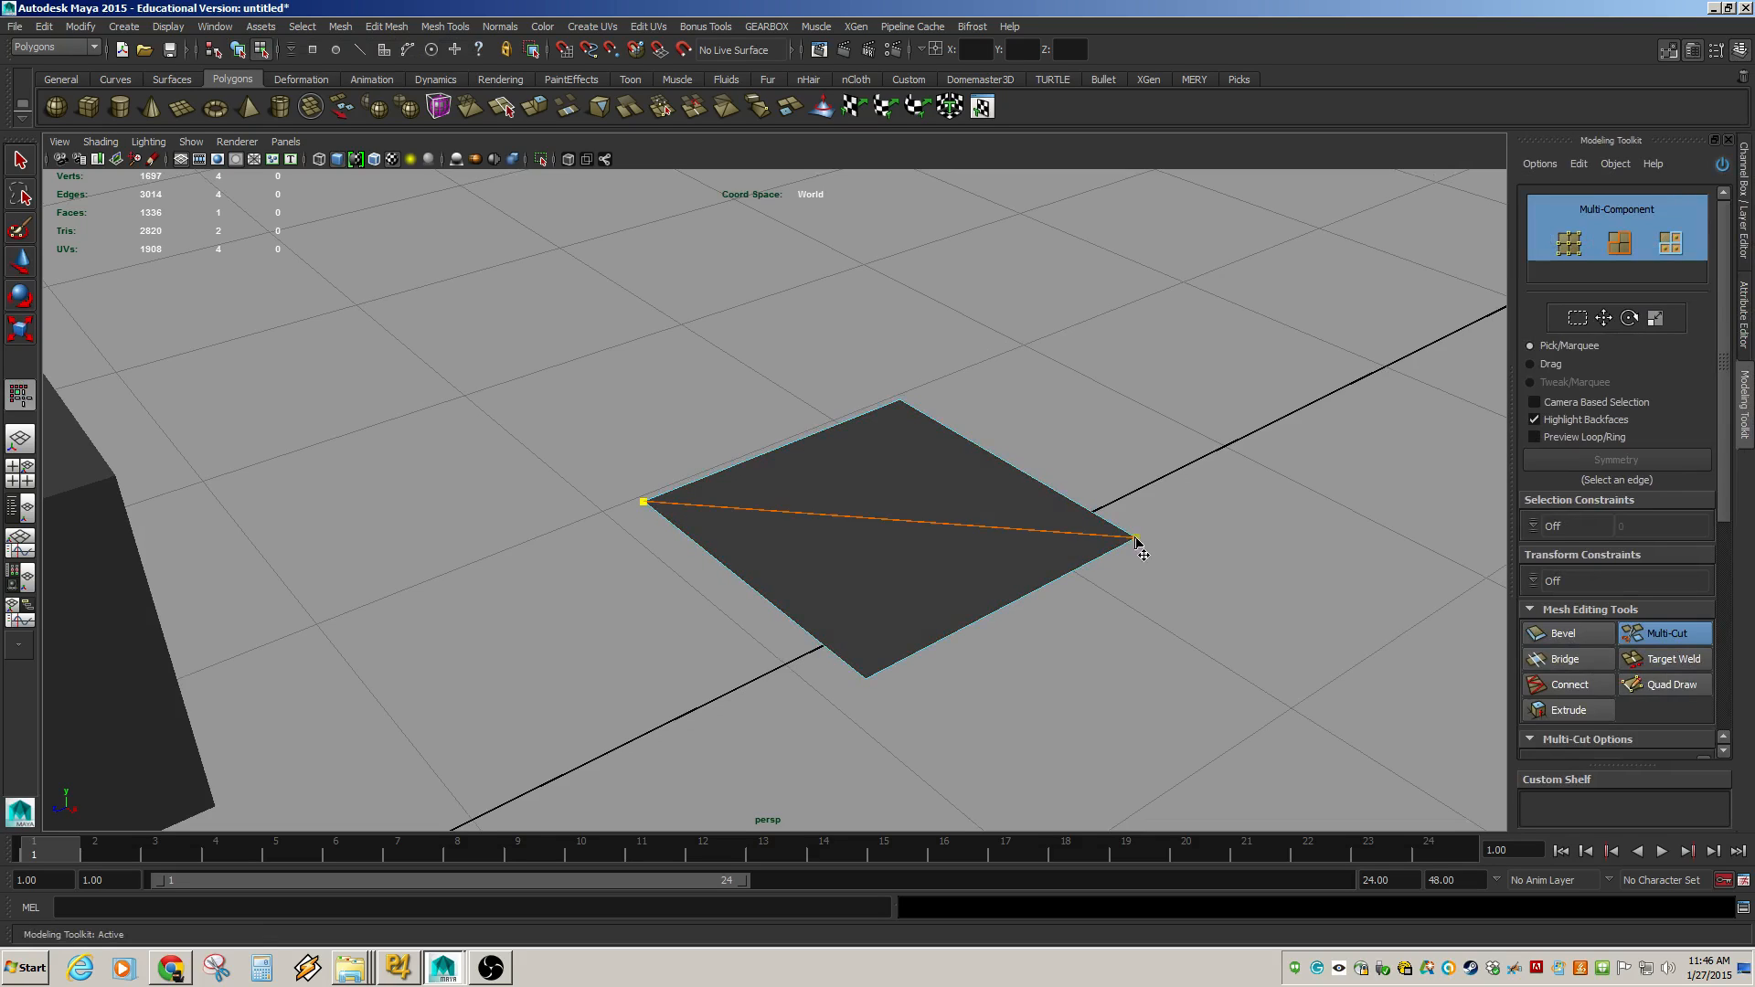
key("Return")
left_click_drag(1137, 539, 906, 538, "alt")
Select the plane's far corner vertex and raise it, folding the plane along the diagonal, then switch to edge mode.
key("w")
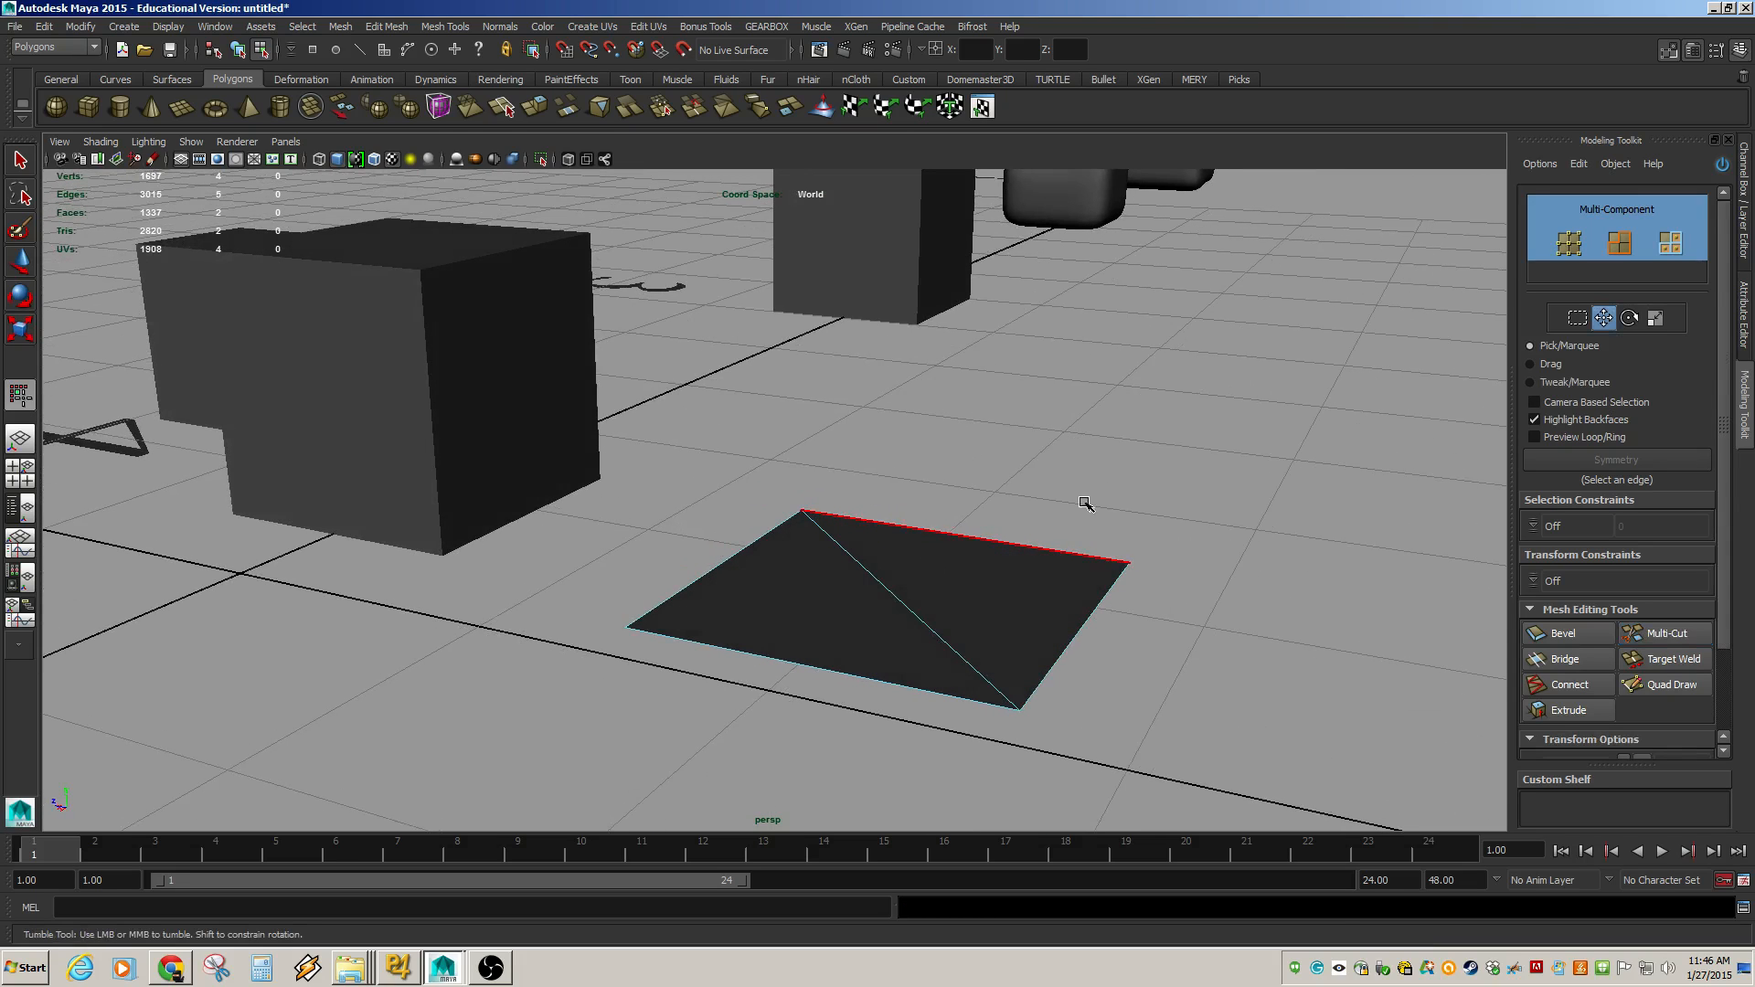
left_click(1130, 563)
left_click_drag(1129, 541, 979, 529)
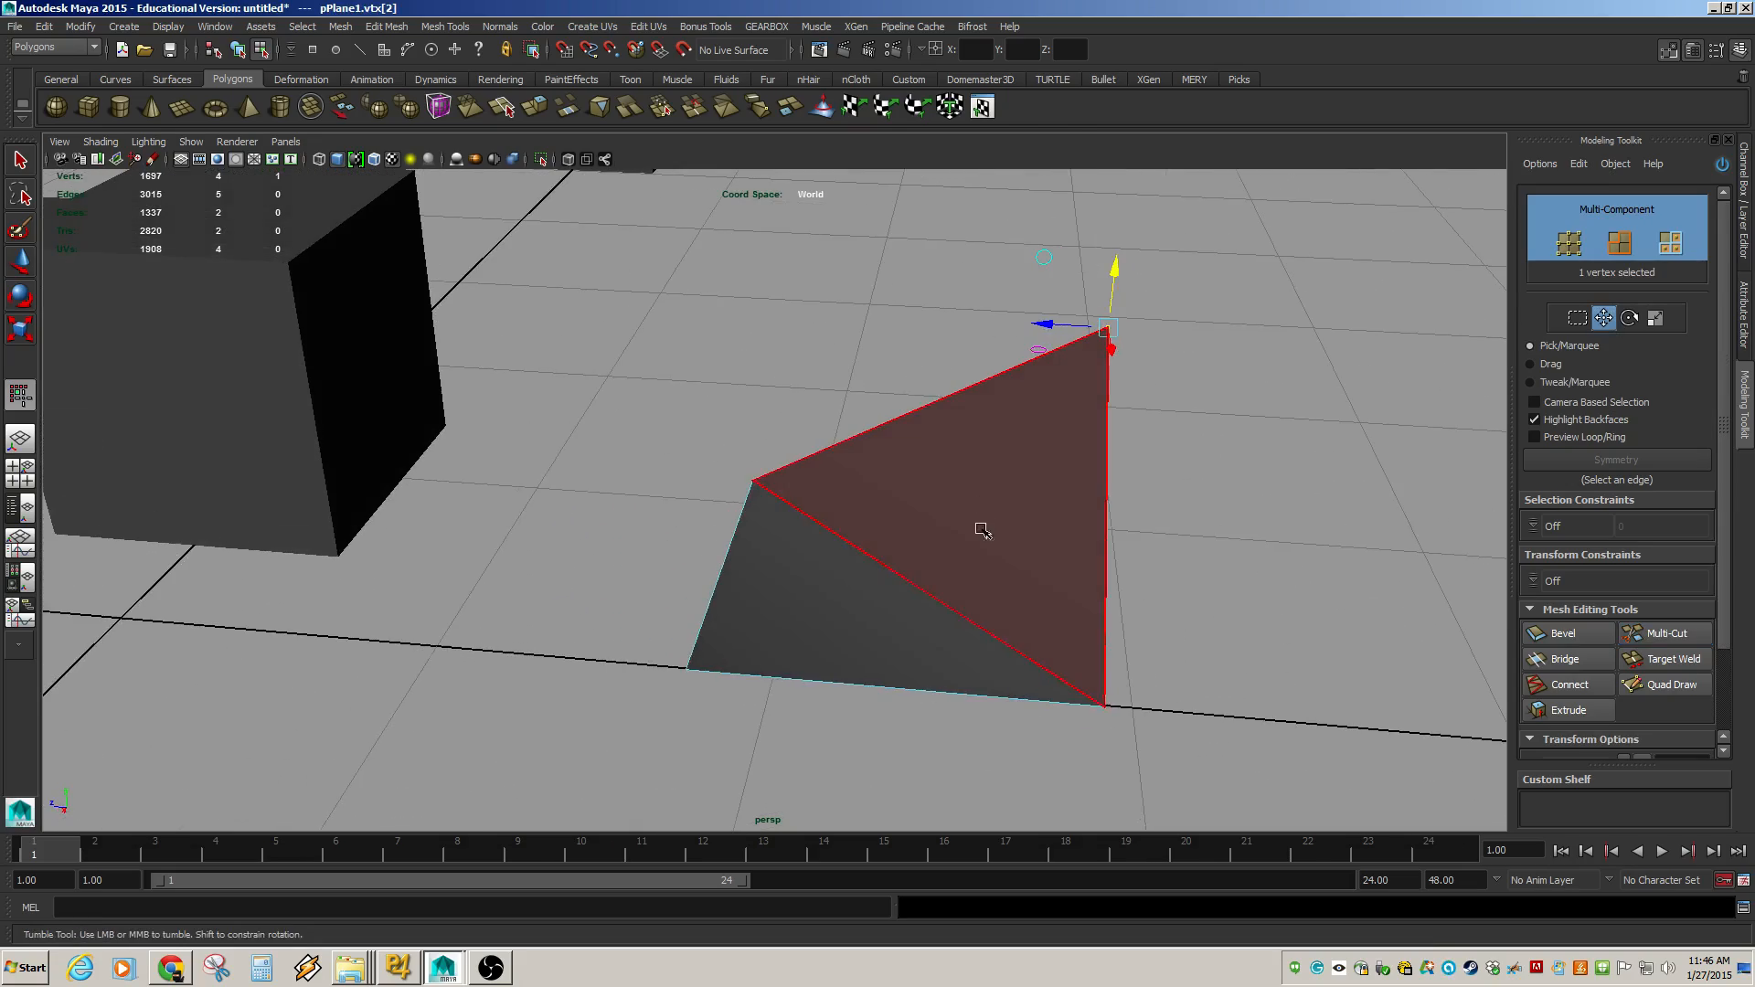
key("F10")
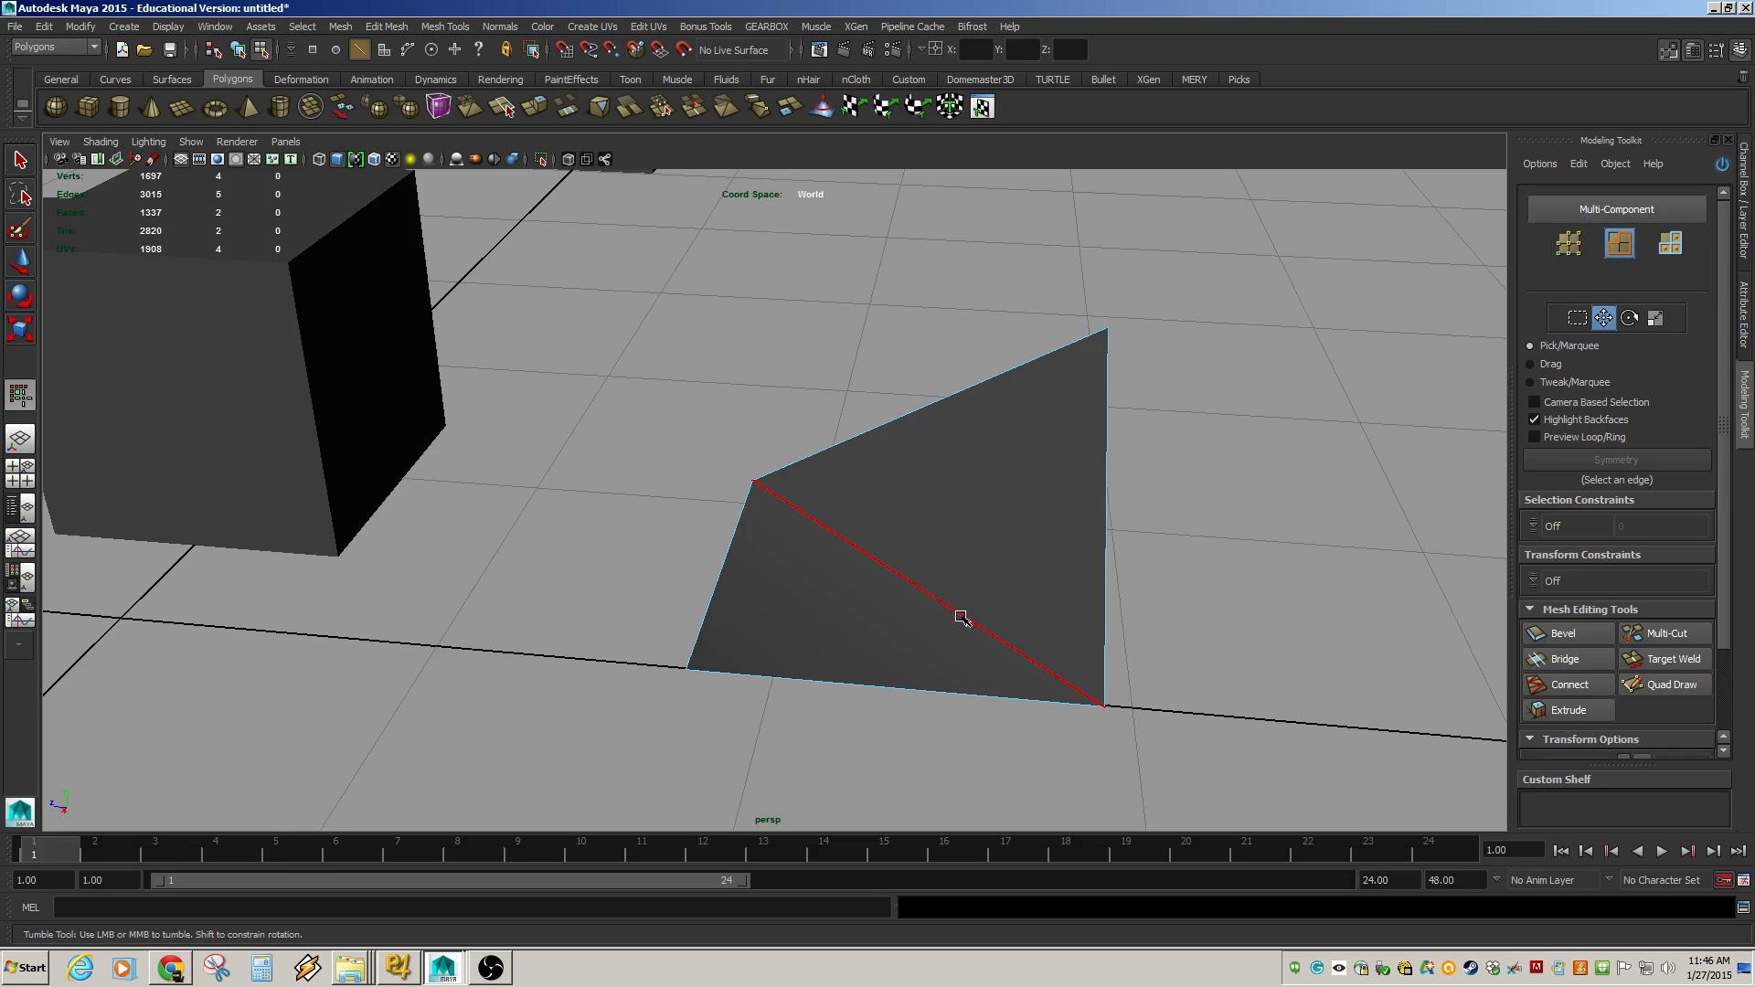
Select the diagonal edge across the folded plane and delete it.
left_click_drag(962, 616, 893, 600, "alt")
left_click(905, 592)
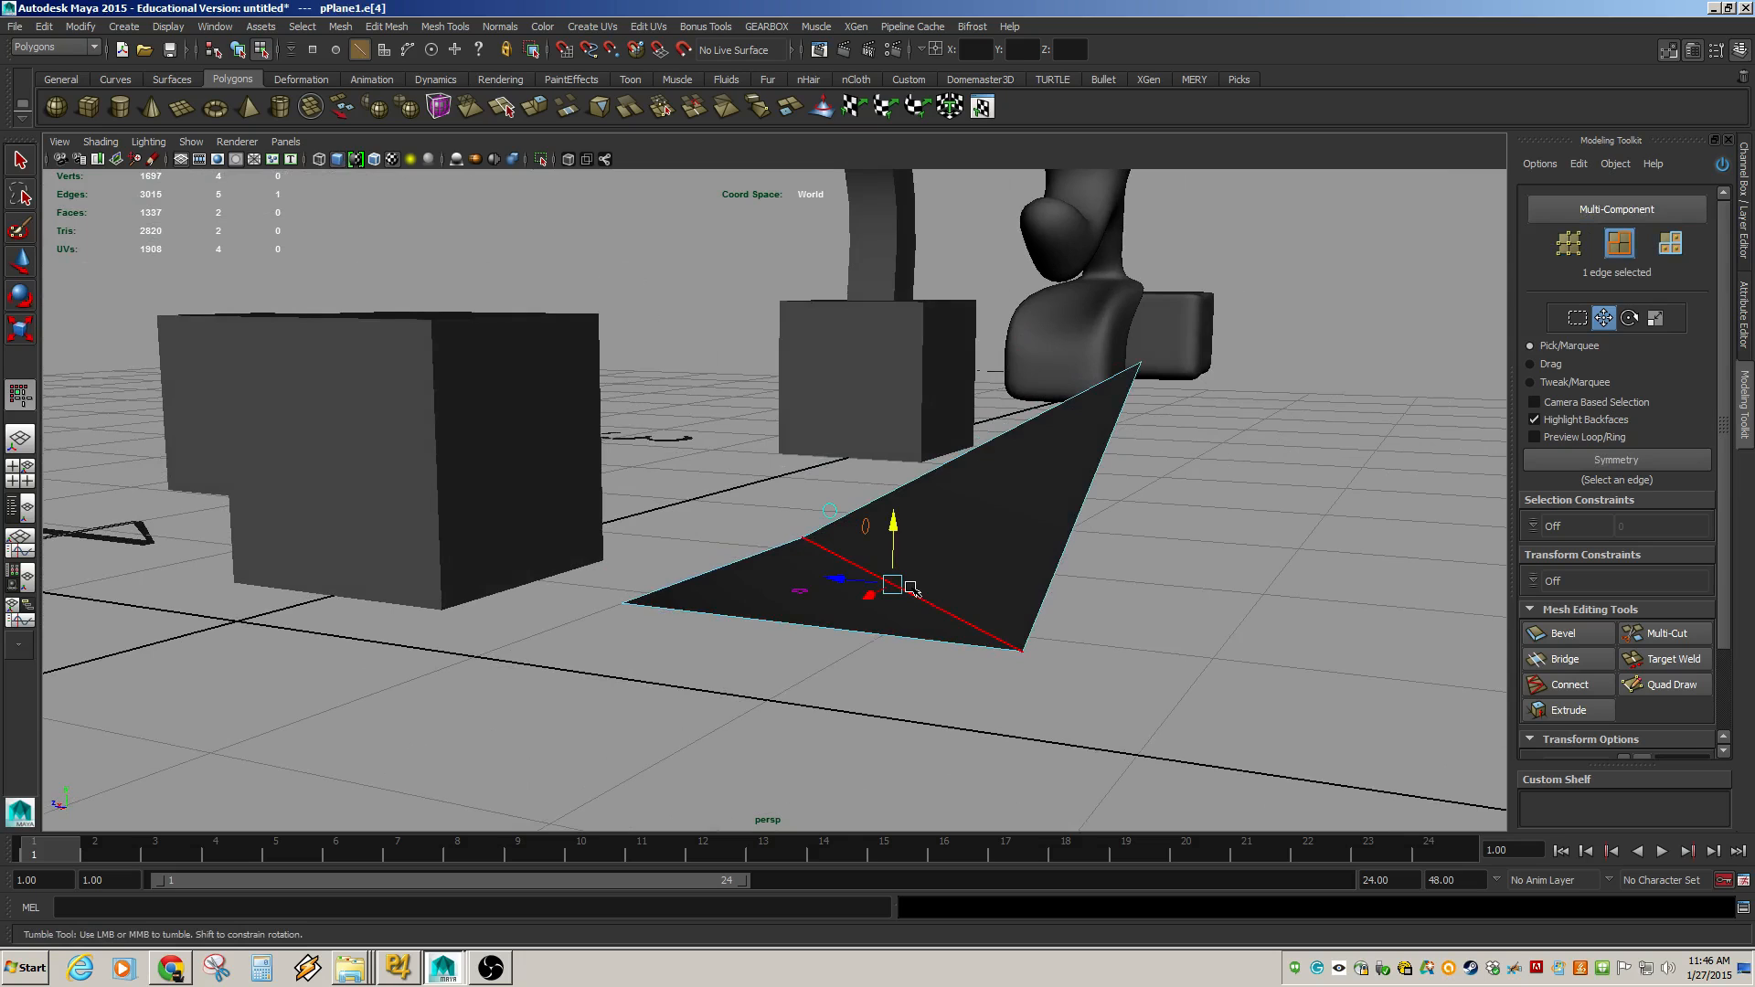
key("Delete")
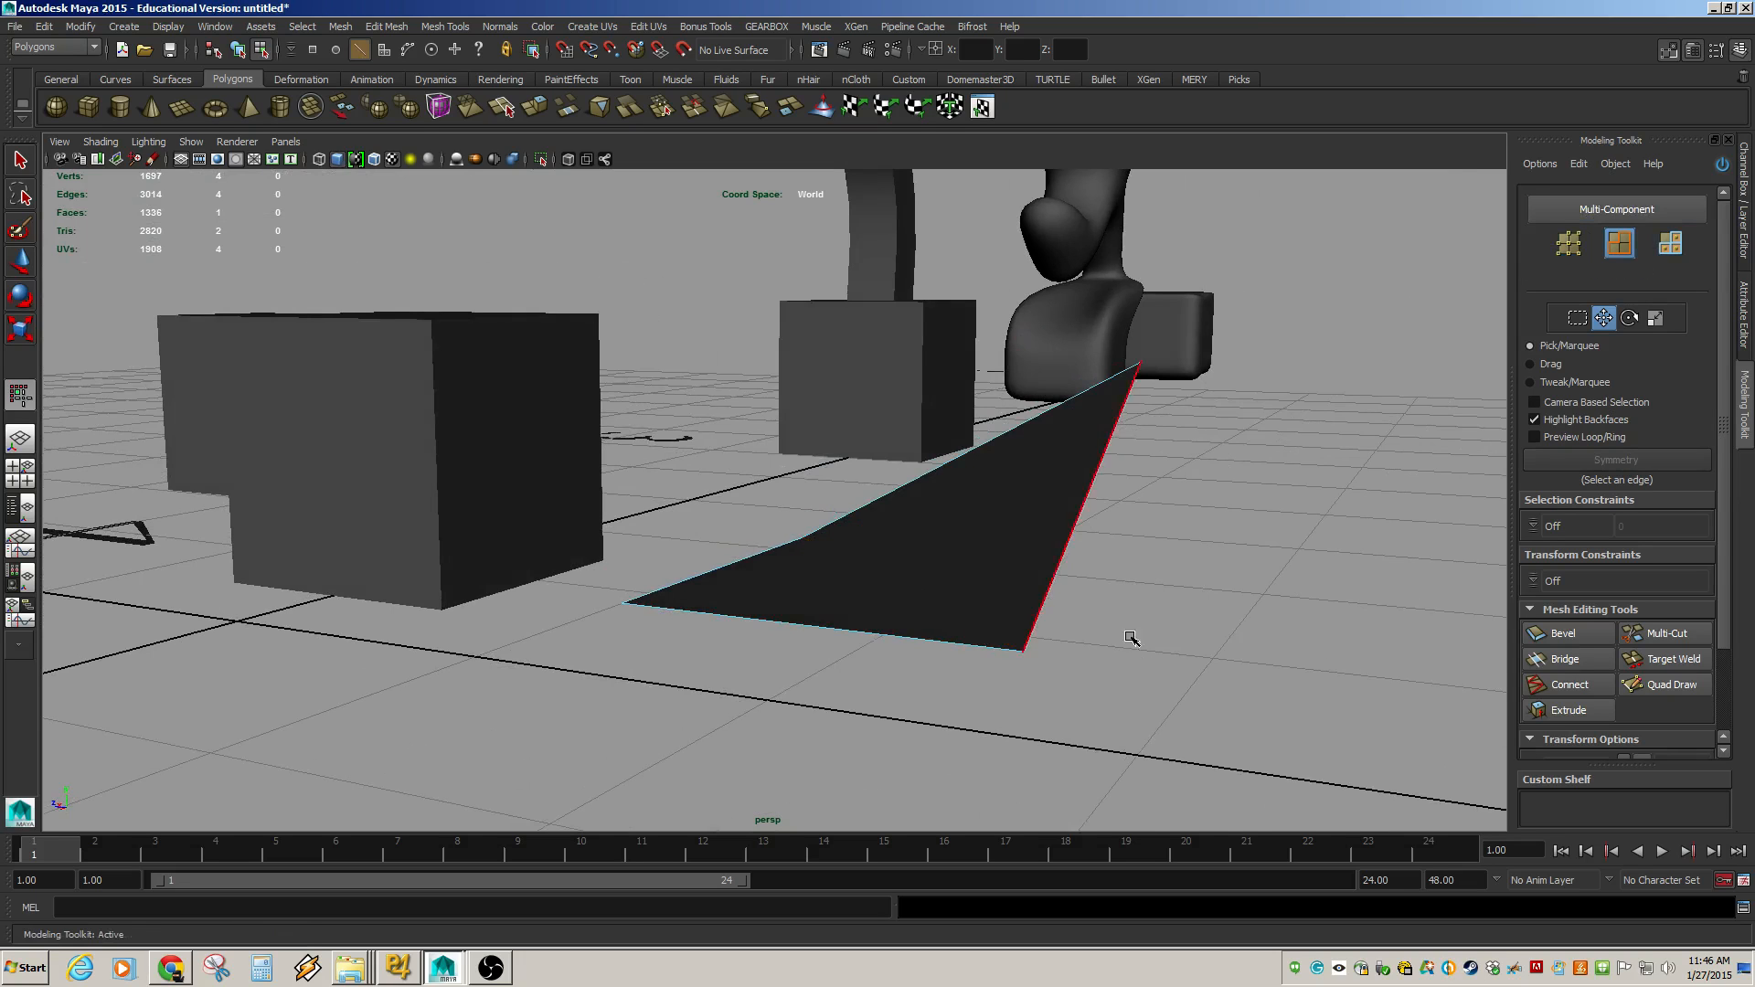
Switch to vertex mode, select a corner vertex of the plane and move it to reshape the plane.
left_click_drag(1132, 634, 263, 607, "alt")
mouse_move(870, 435)
left_mouse_down("alt")
mouse_move(771, 501)
mouse_move(662, 482)
mouse_move(988, 509)
mouse_move(725, 494)
mouse_move(723, 430)
mouse_move(673, 450)
mouse_move(960, 612)
mouse_move(931, 627)
mouse_move(960, 654)
mouse_move(1157, 495)
left_mouse_up("alt")
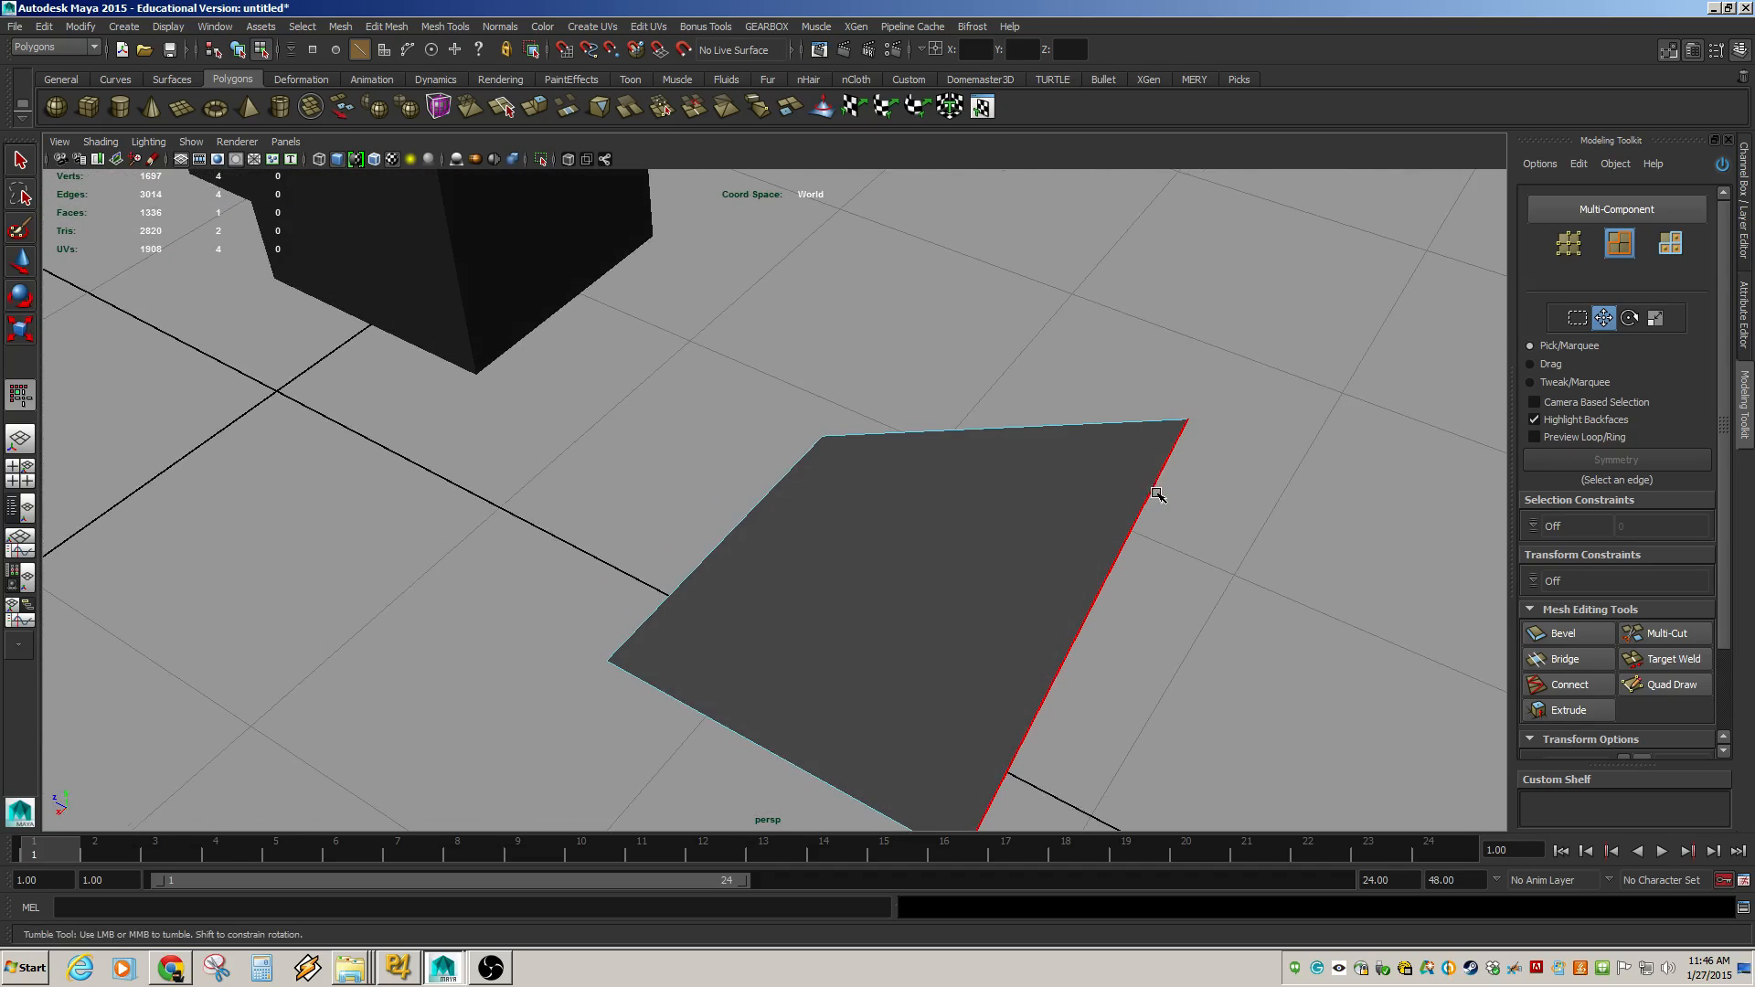
key("F9")
left_click(1186, 430)
left_click_drag(1186, 420, 648, 414)
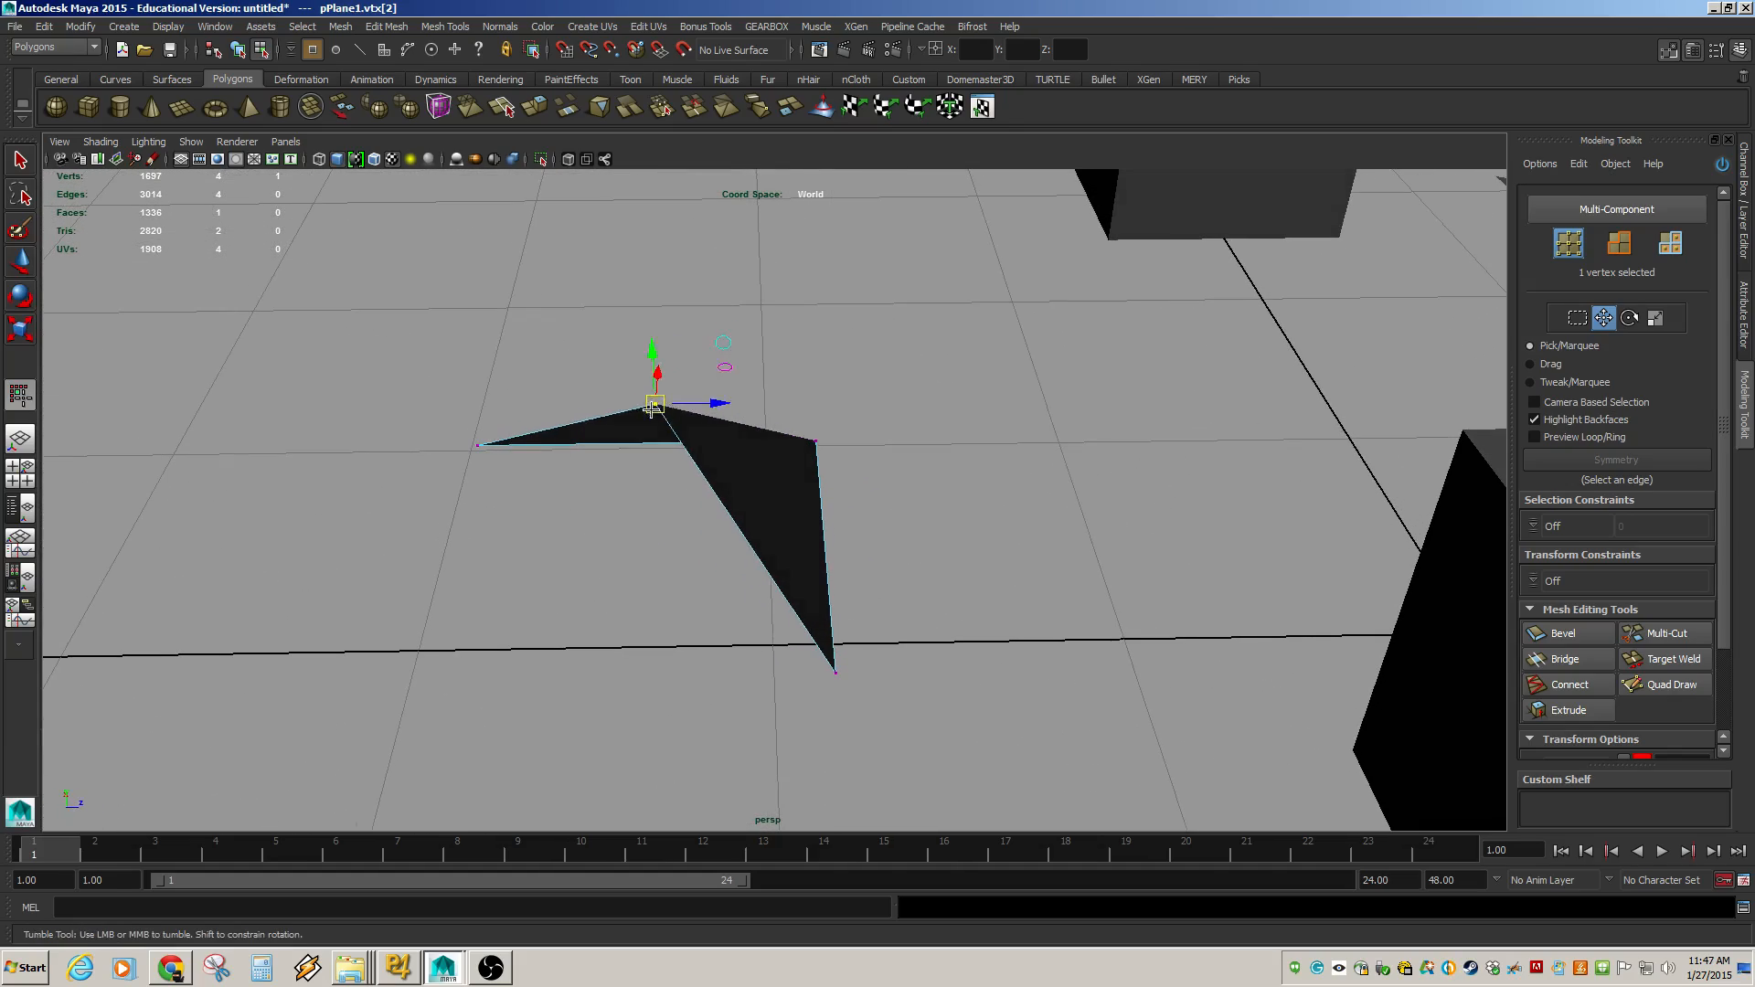
left_click_drag(504, 537, 851, 518, "alt")
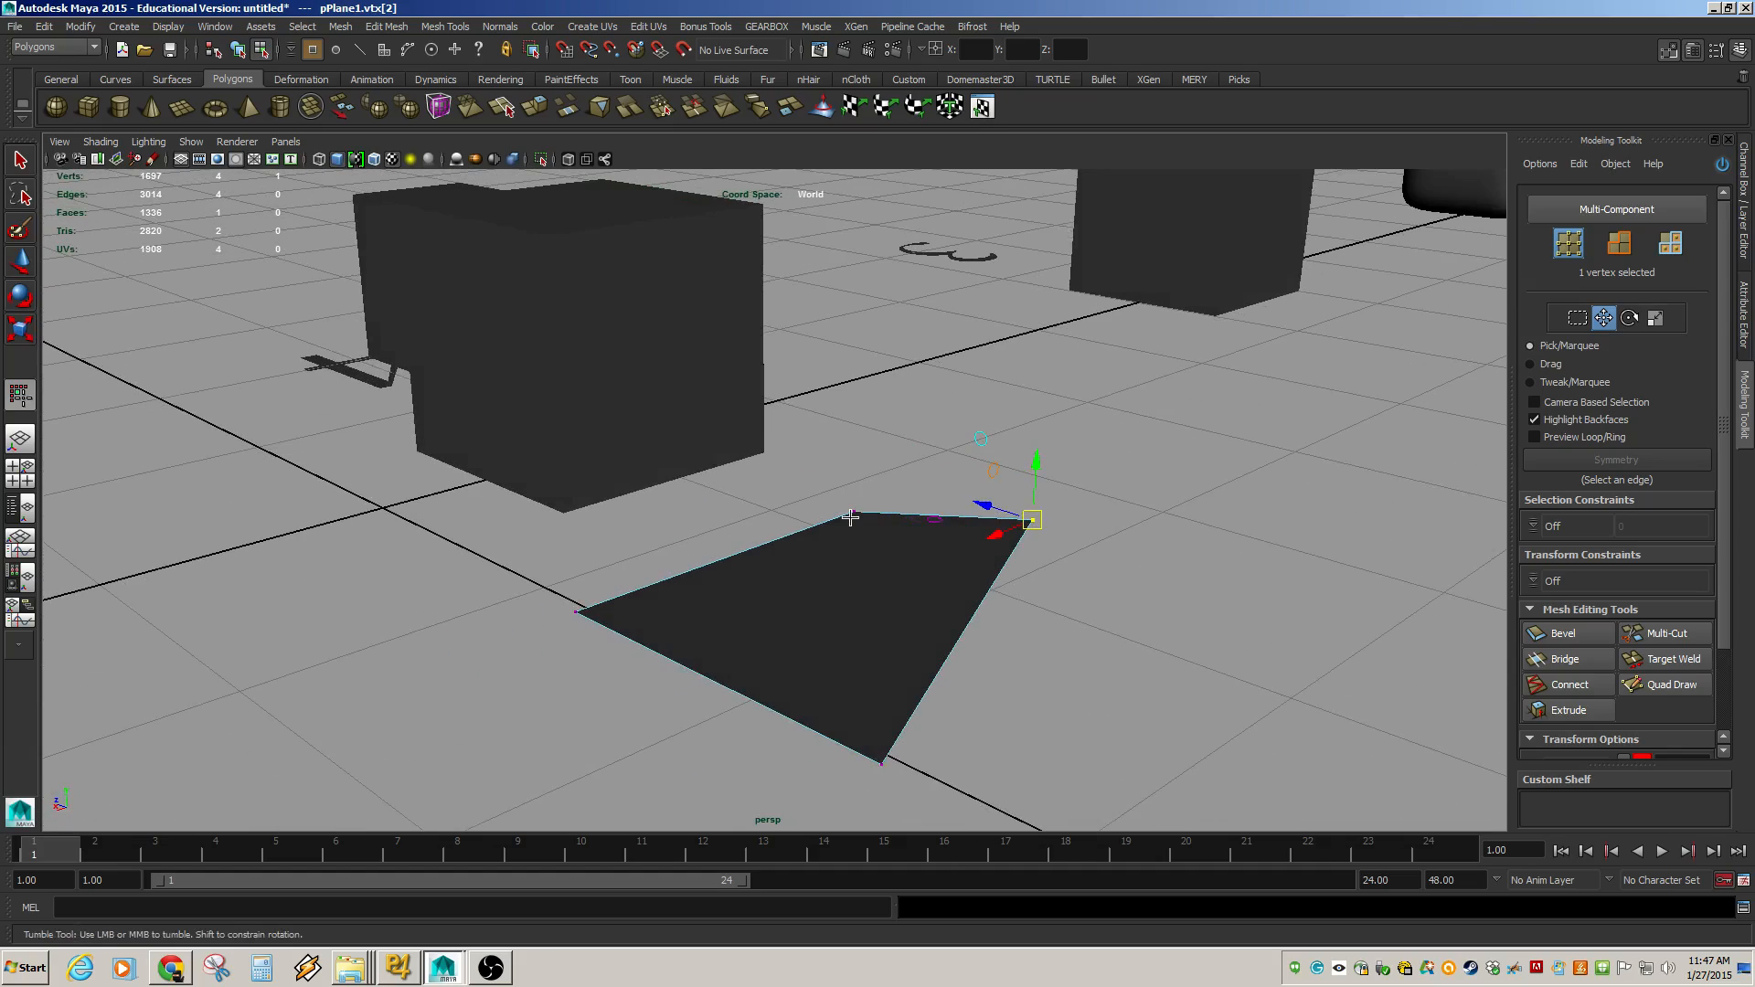
Select another corner vertex of the plane and move it toward the opposite side.
left_click(884, 761)
left_click_drag(885, 766, 713, 623, "alt")
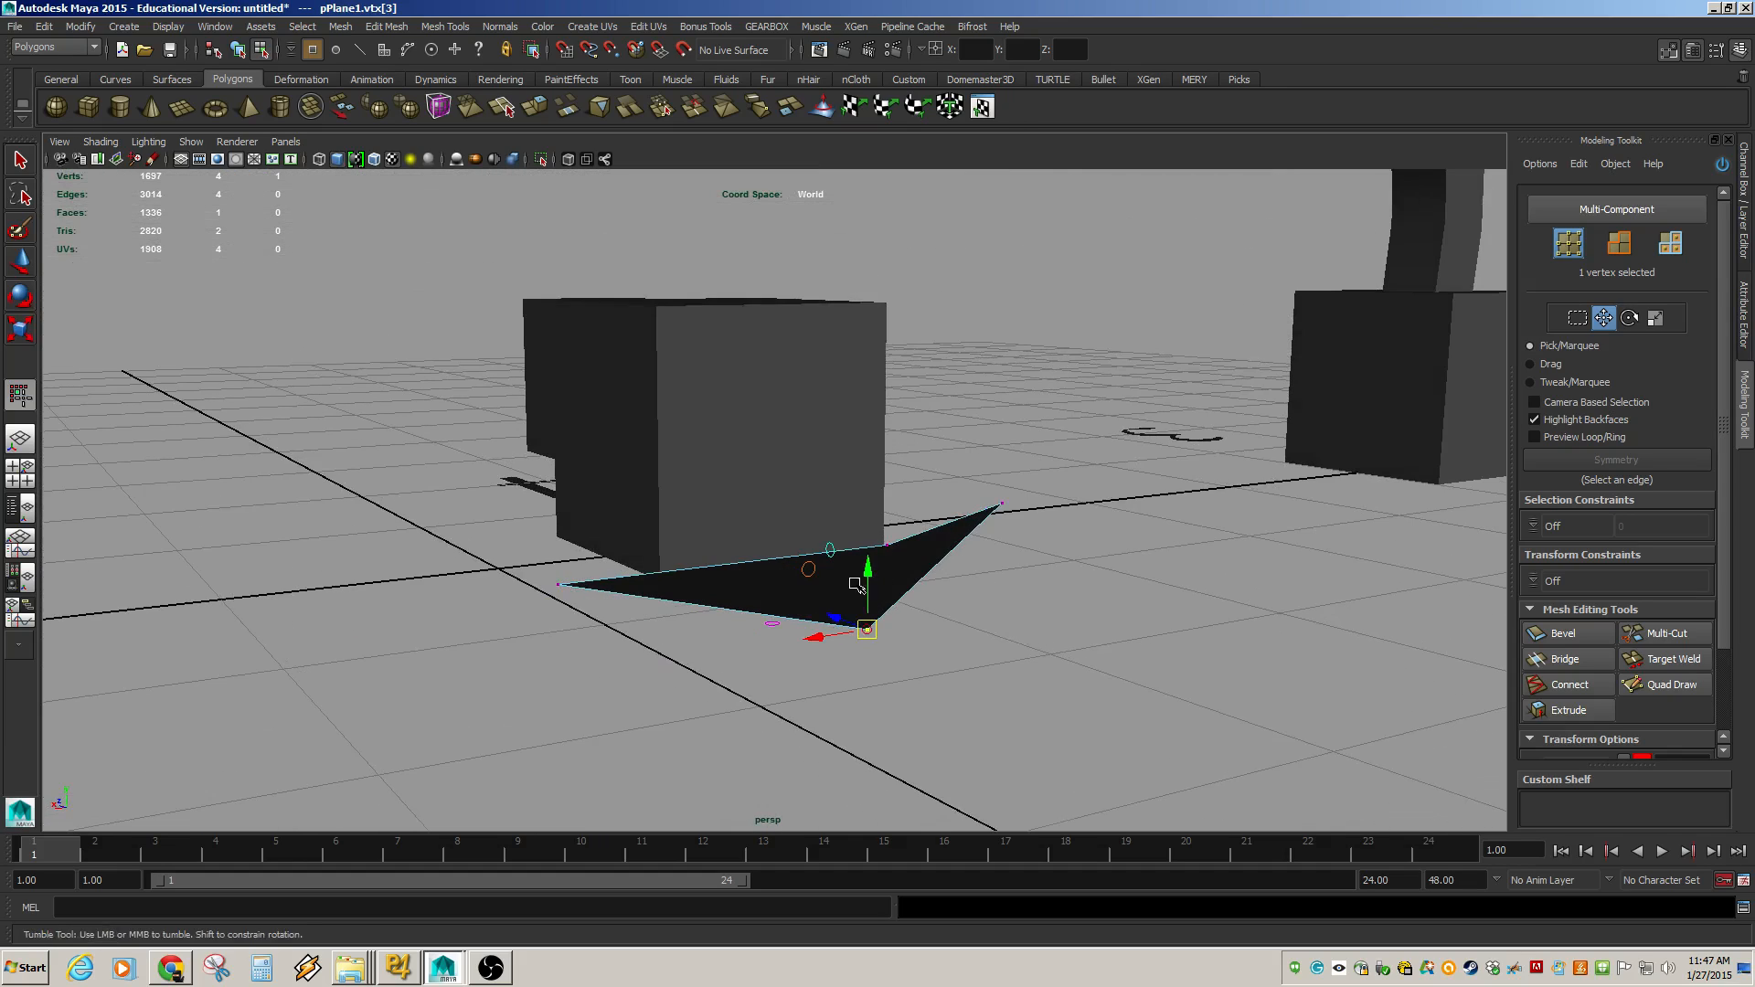
left_click_drag(884, 549, 623, 621, "alt")
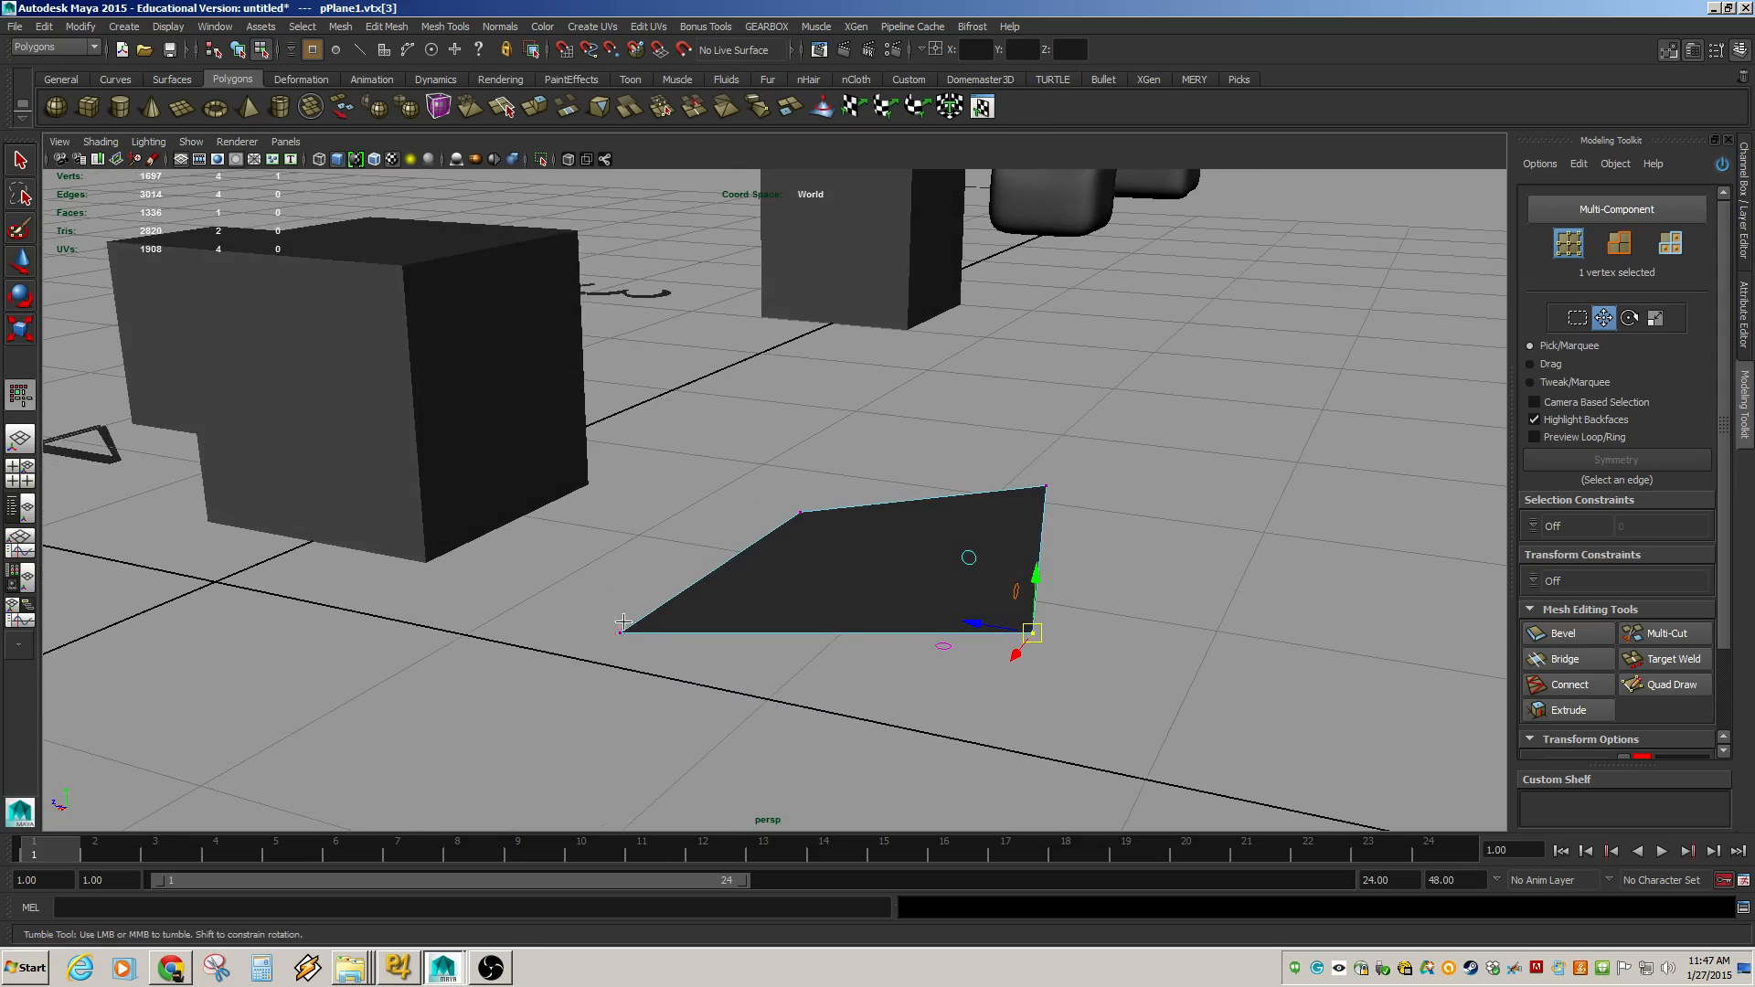
left_click_drag(877, 555, 1034, 634, "alt")
right_click_drag(1034, 635, 948, 626, "alt")
left_click_drag(948, 626, 975, 619, "alt")
right_click_drag(975, 618, 407, 379, "alt")
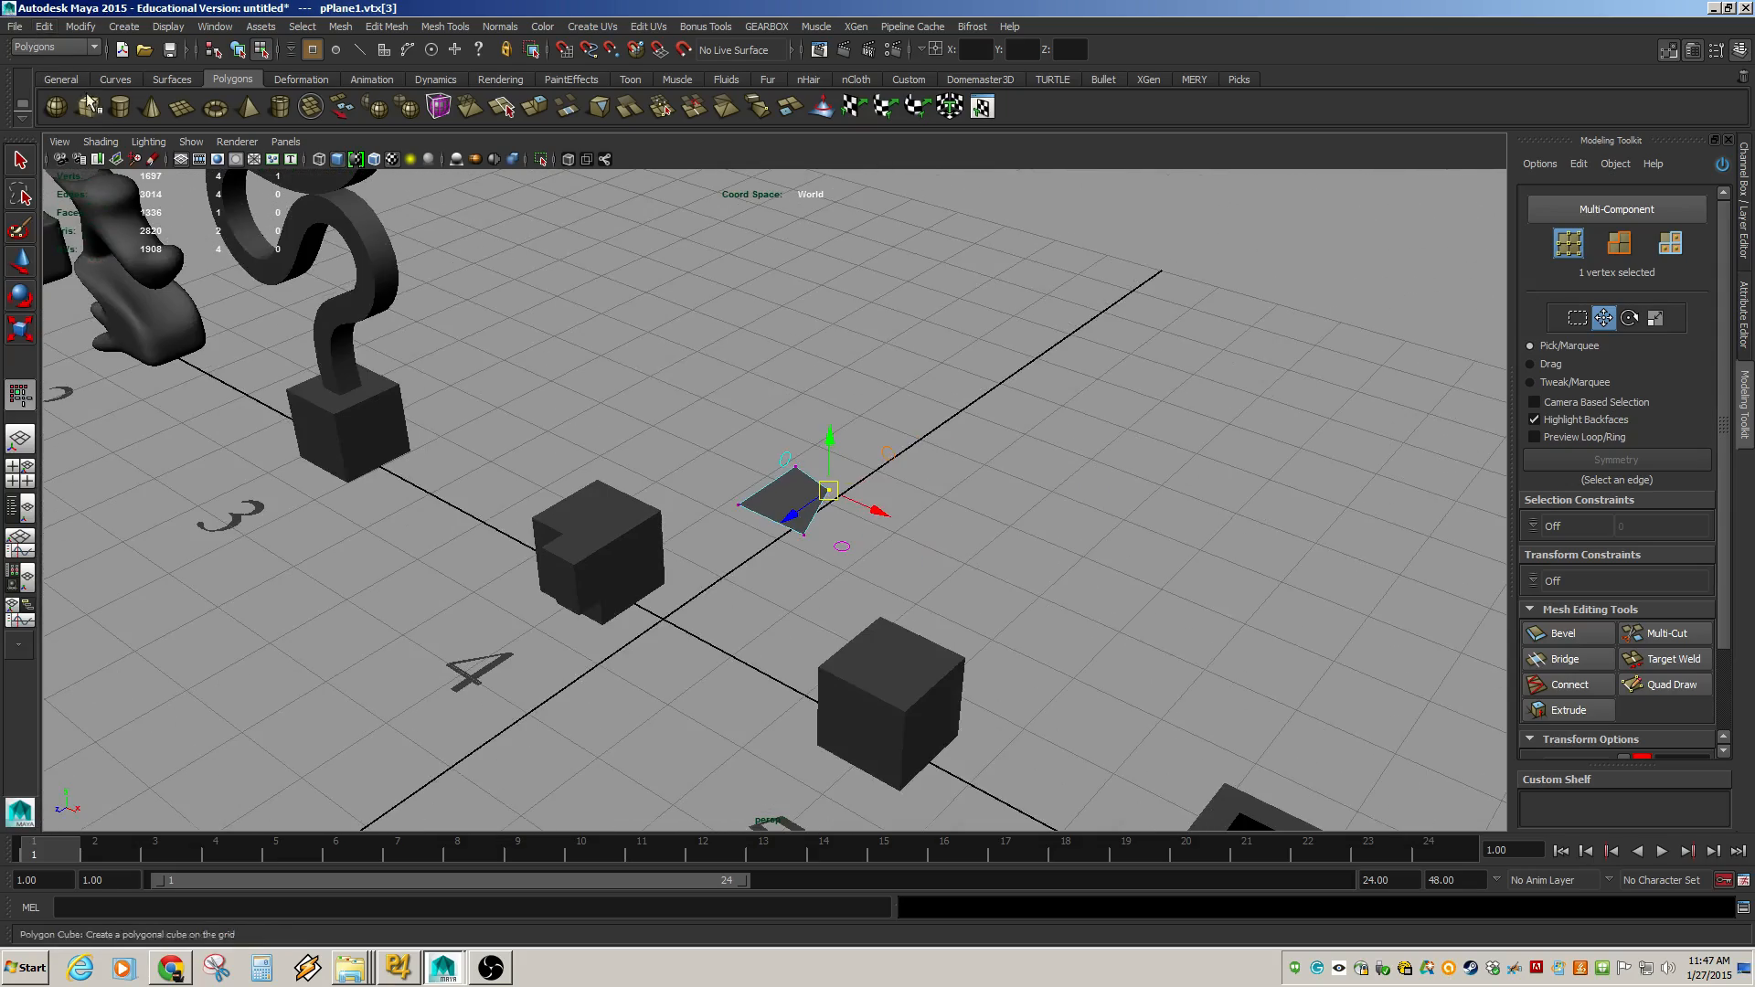
Create a new polygon plane and move it beside the first plane, to Translate Z about -5.145.
left_click(184, 111)
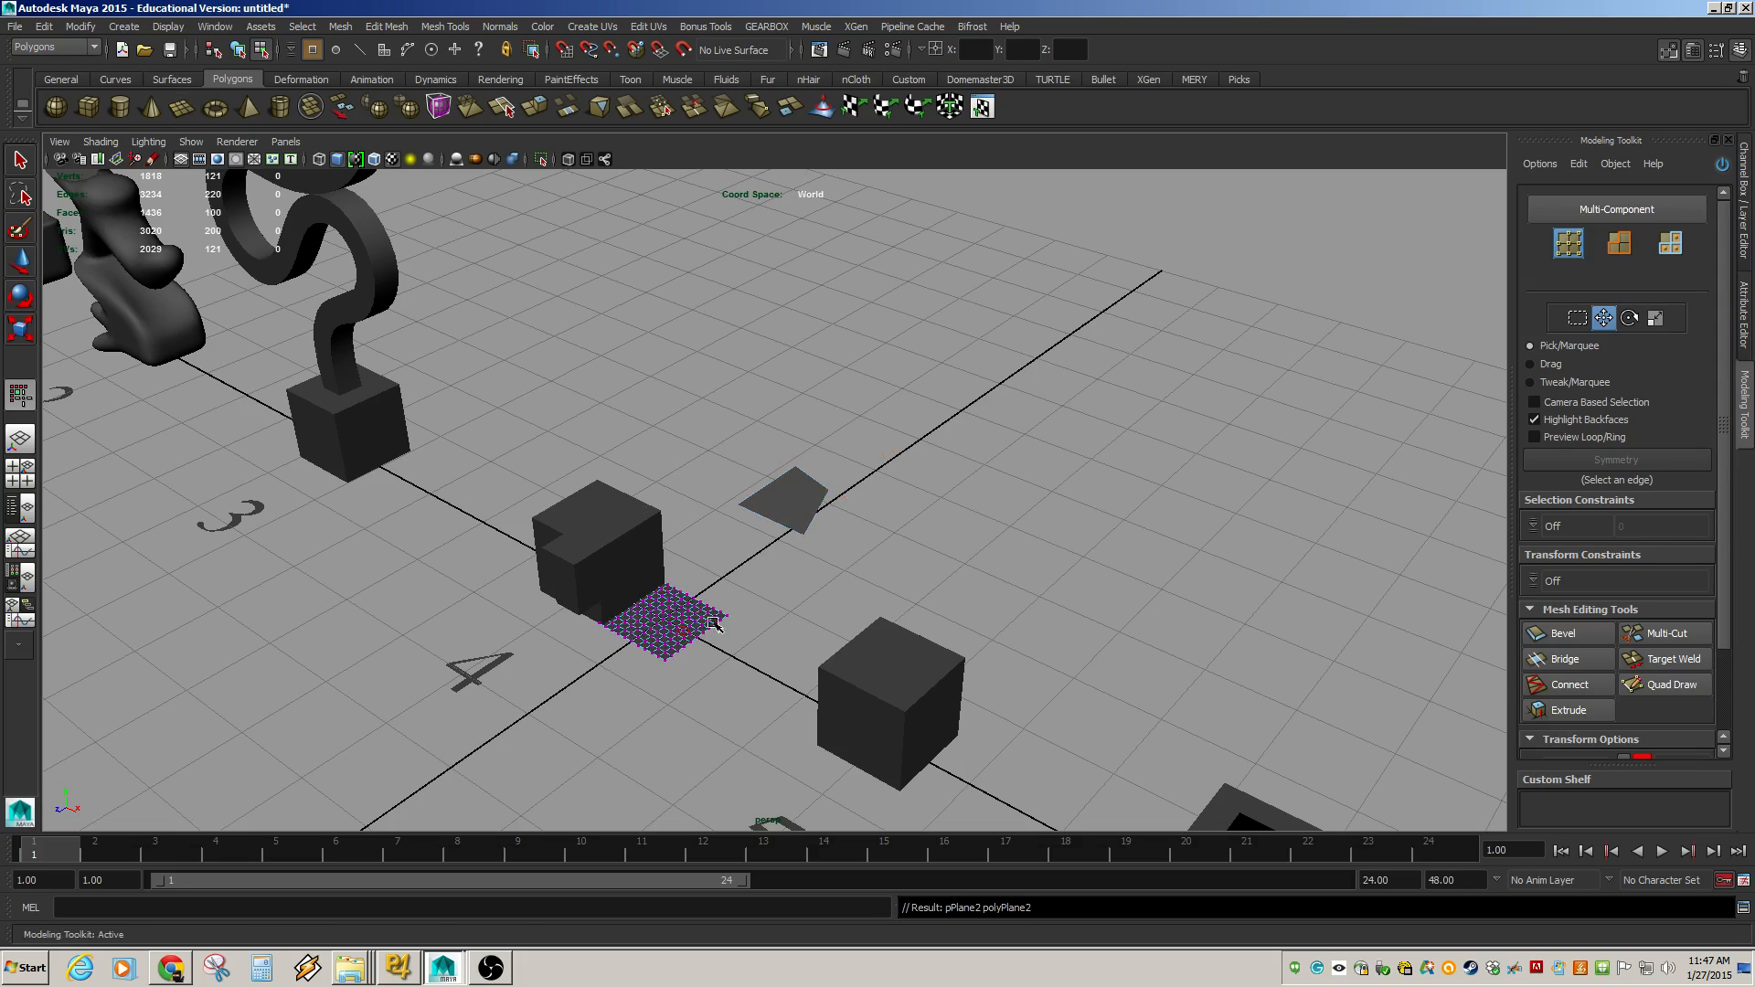
key("w")
left_click_drag(641, 634, 832, 509)
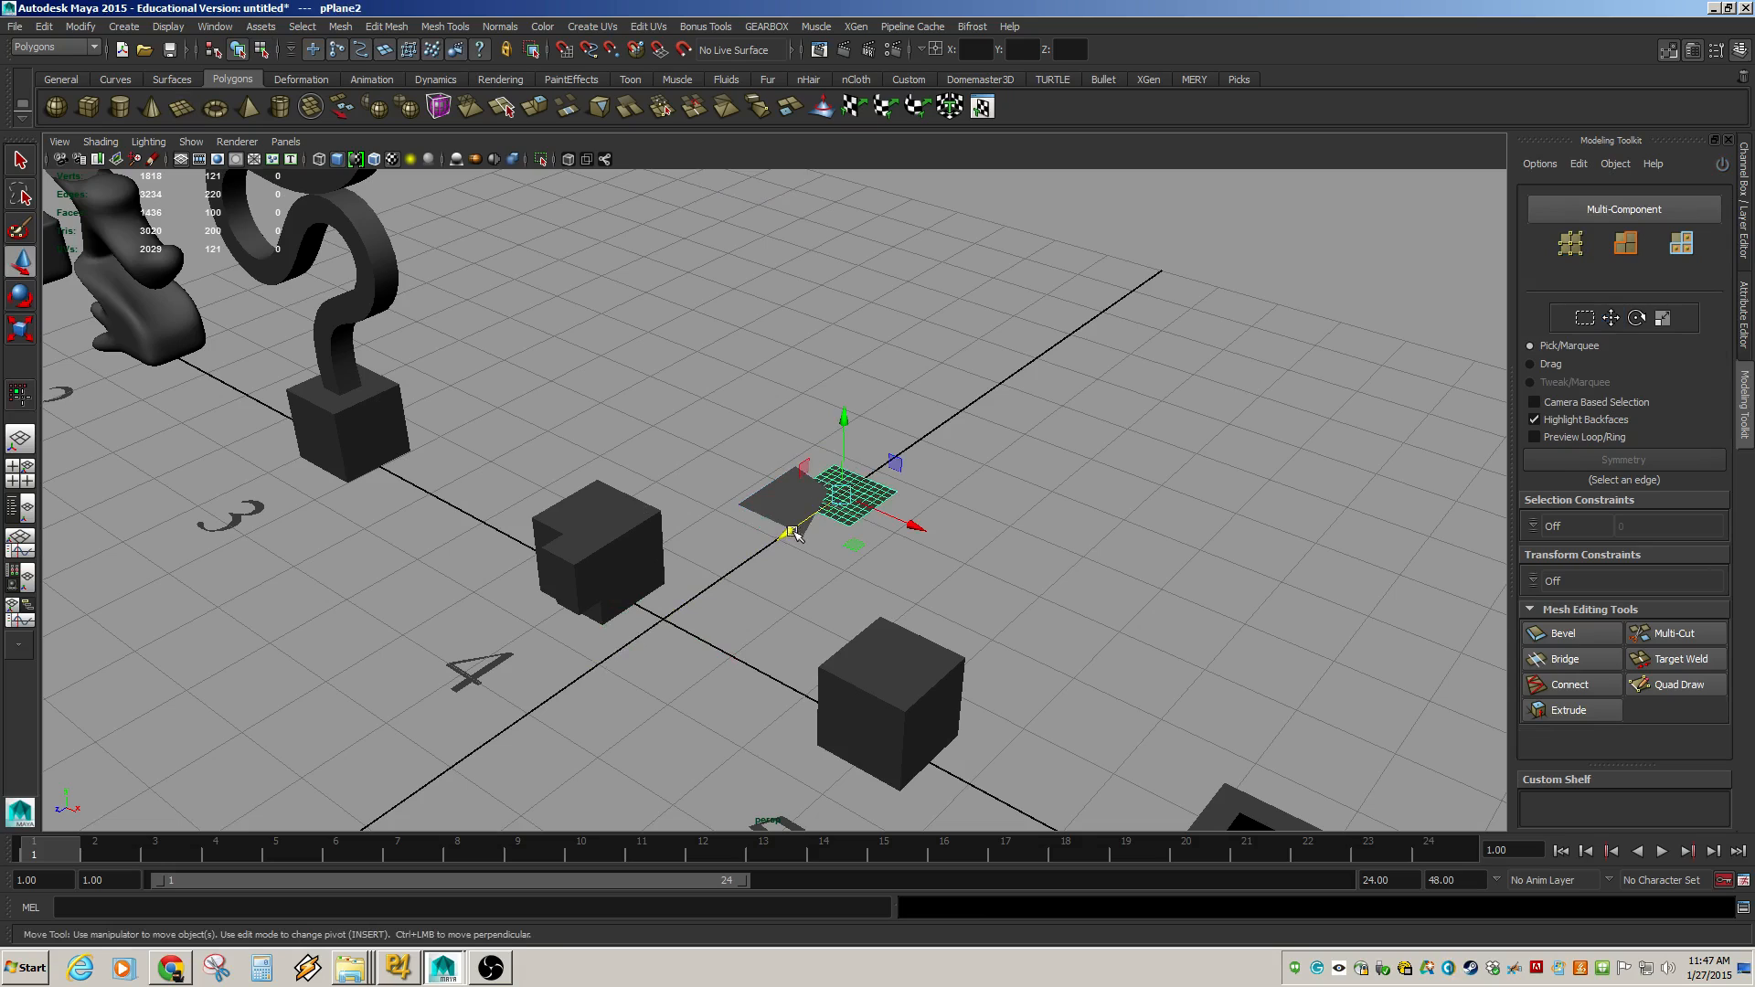
left_click_drag(794, 534, 883, 472)
Set the new plane's subdivisions width and height to 4 in the channel box.
left_click(1745, 220)
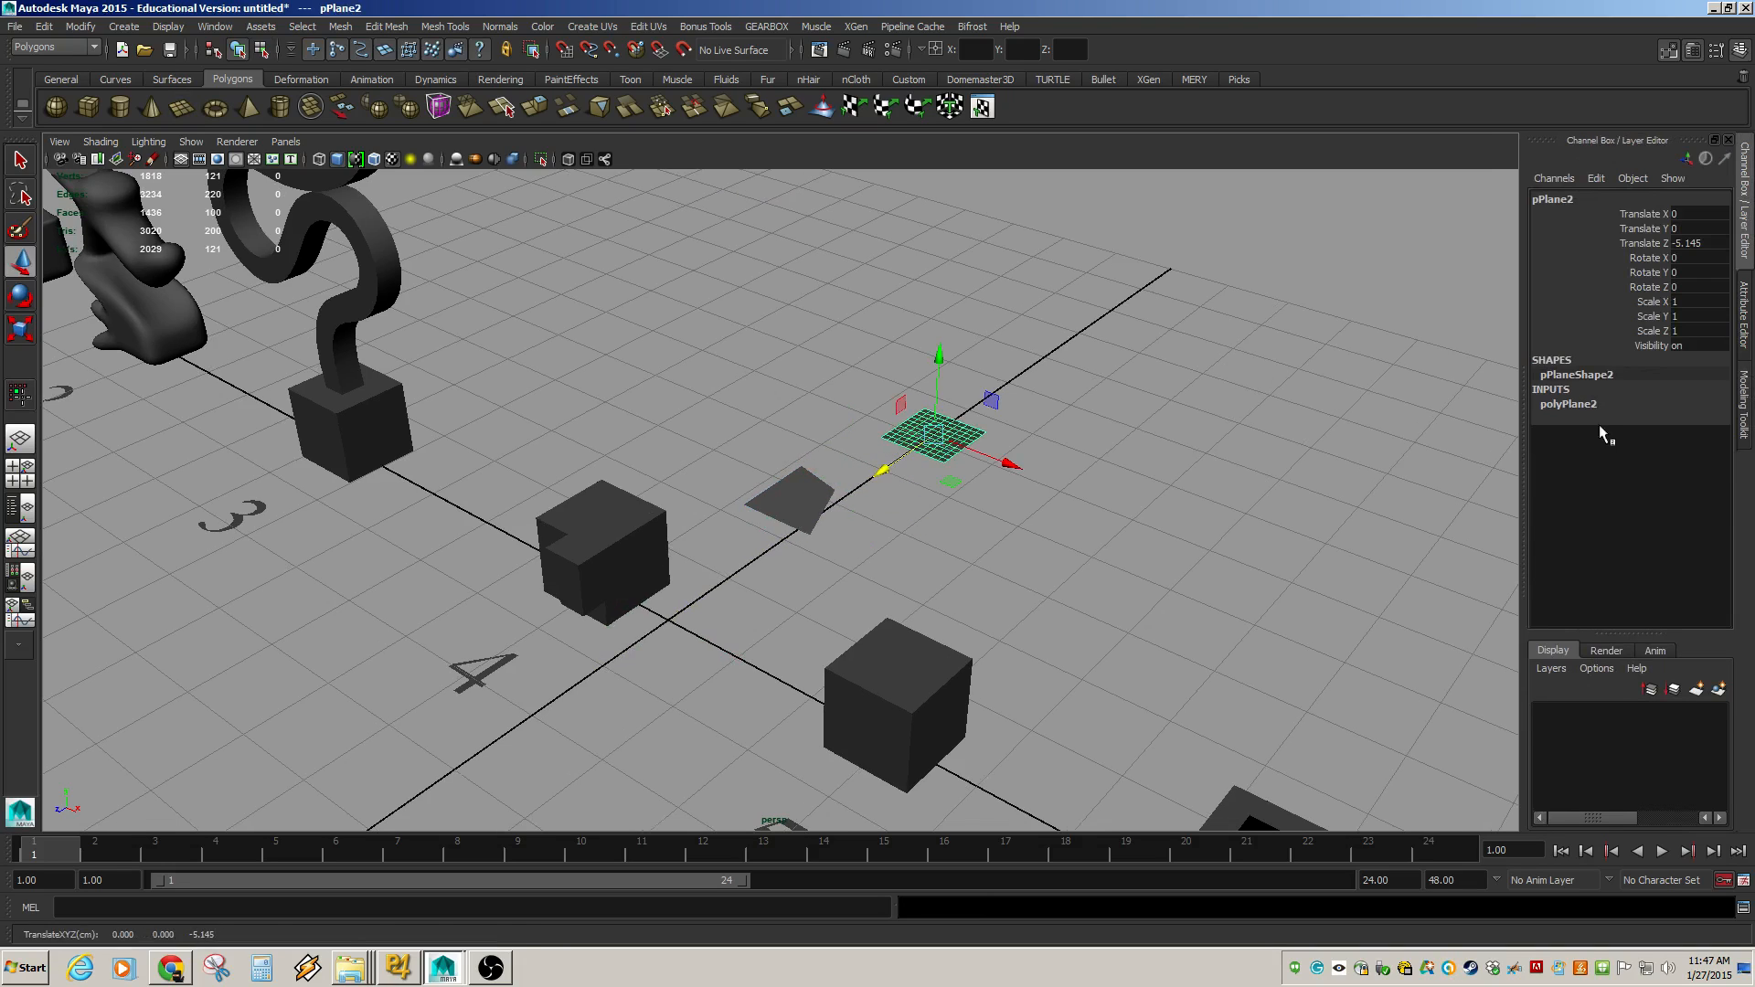
left_click(1569, 404)
left_click_drag(1627, 448, 1627, 463)
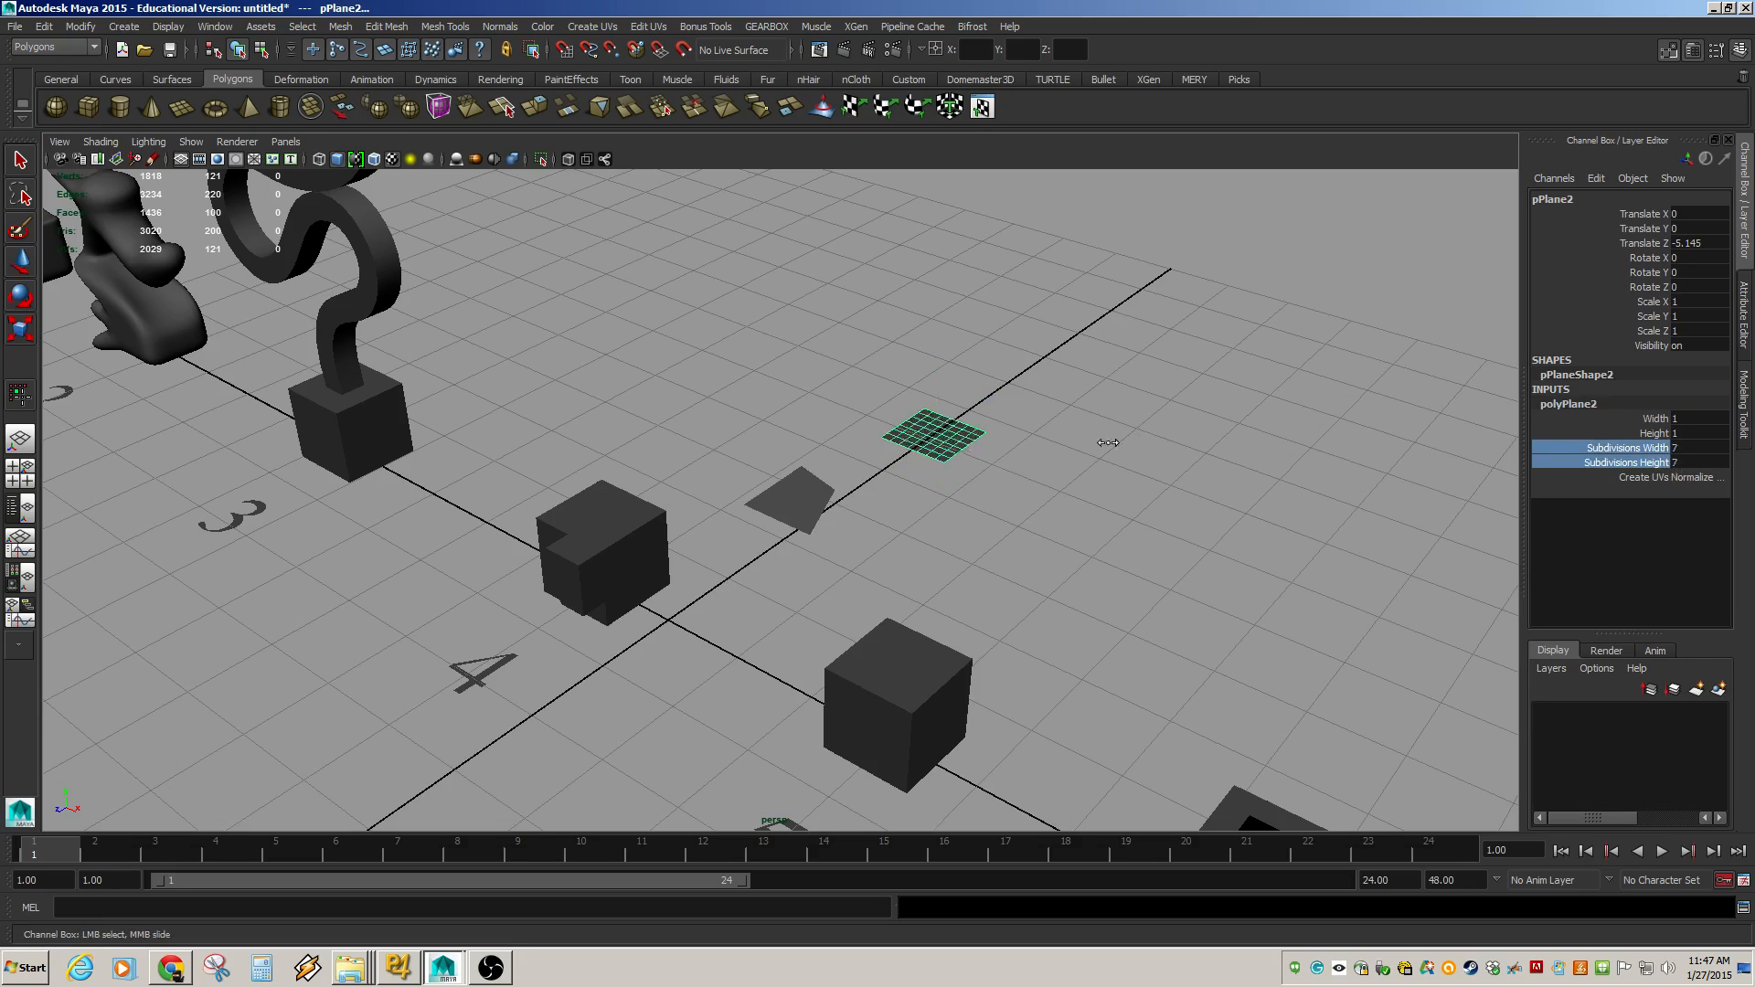
middle_click_drag(1108, 442, 1090, 441)
Select all interior edges of the new plane and delete them, redoing the delete after an undo.
right_click_drag(1010, 462, 1496, 529, "alt")
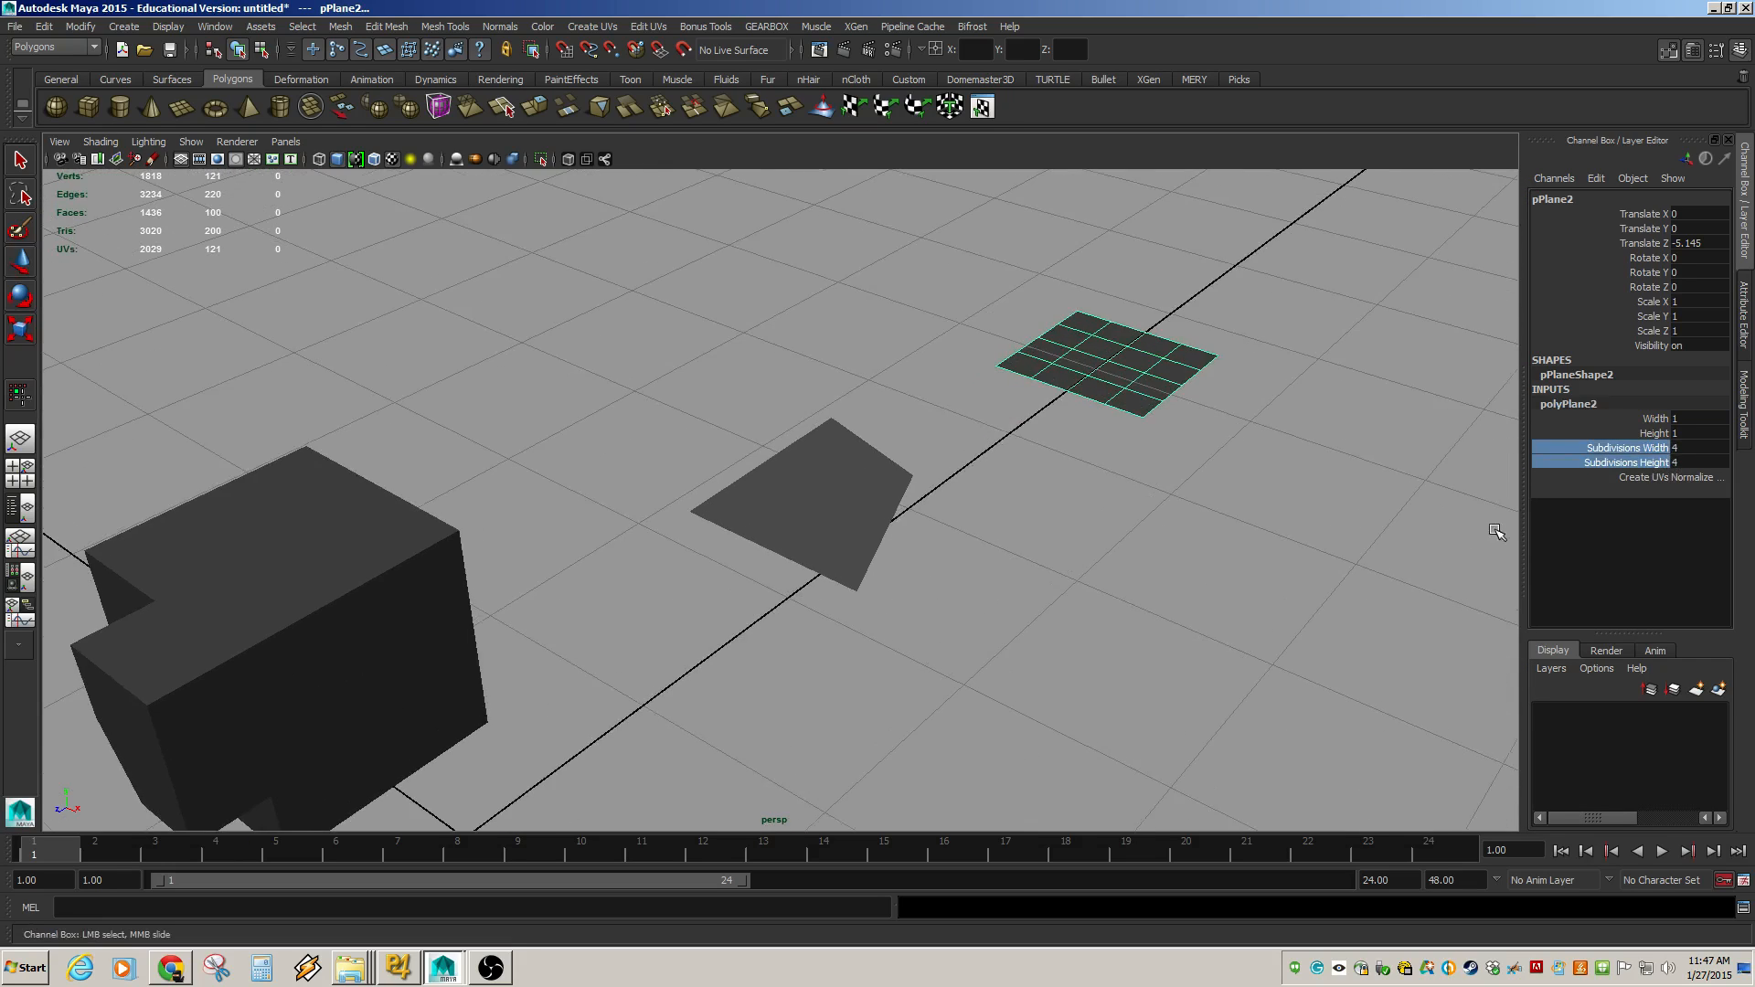
middle_click_drag(1062, 486, 713, 697, "alt")
right_click_drag(731, 701, 1472, 799, "alt")
middle_click_drag(1154, 485, 1207, 379, "alt")
left_click_drag(691, 548, 815, 634, "alt")
middle_click_drag(882, 590, 1261, 722, "alt")
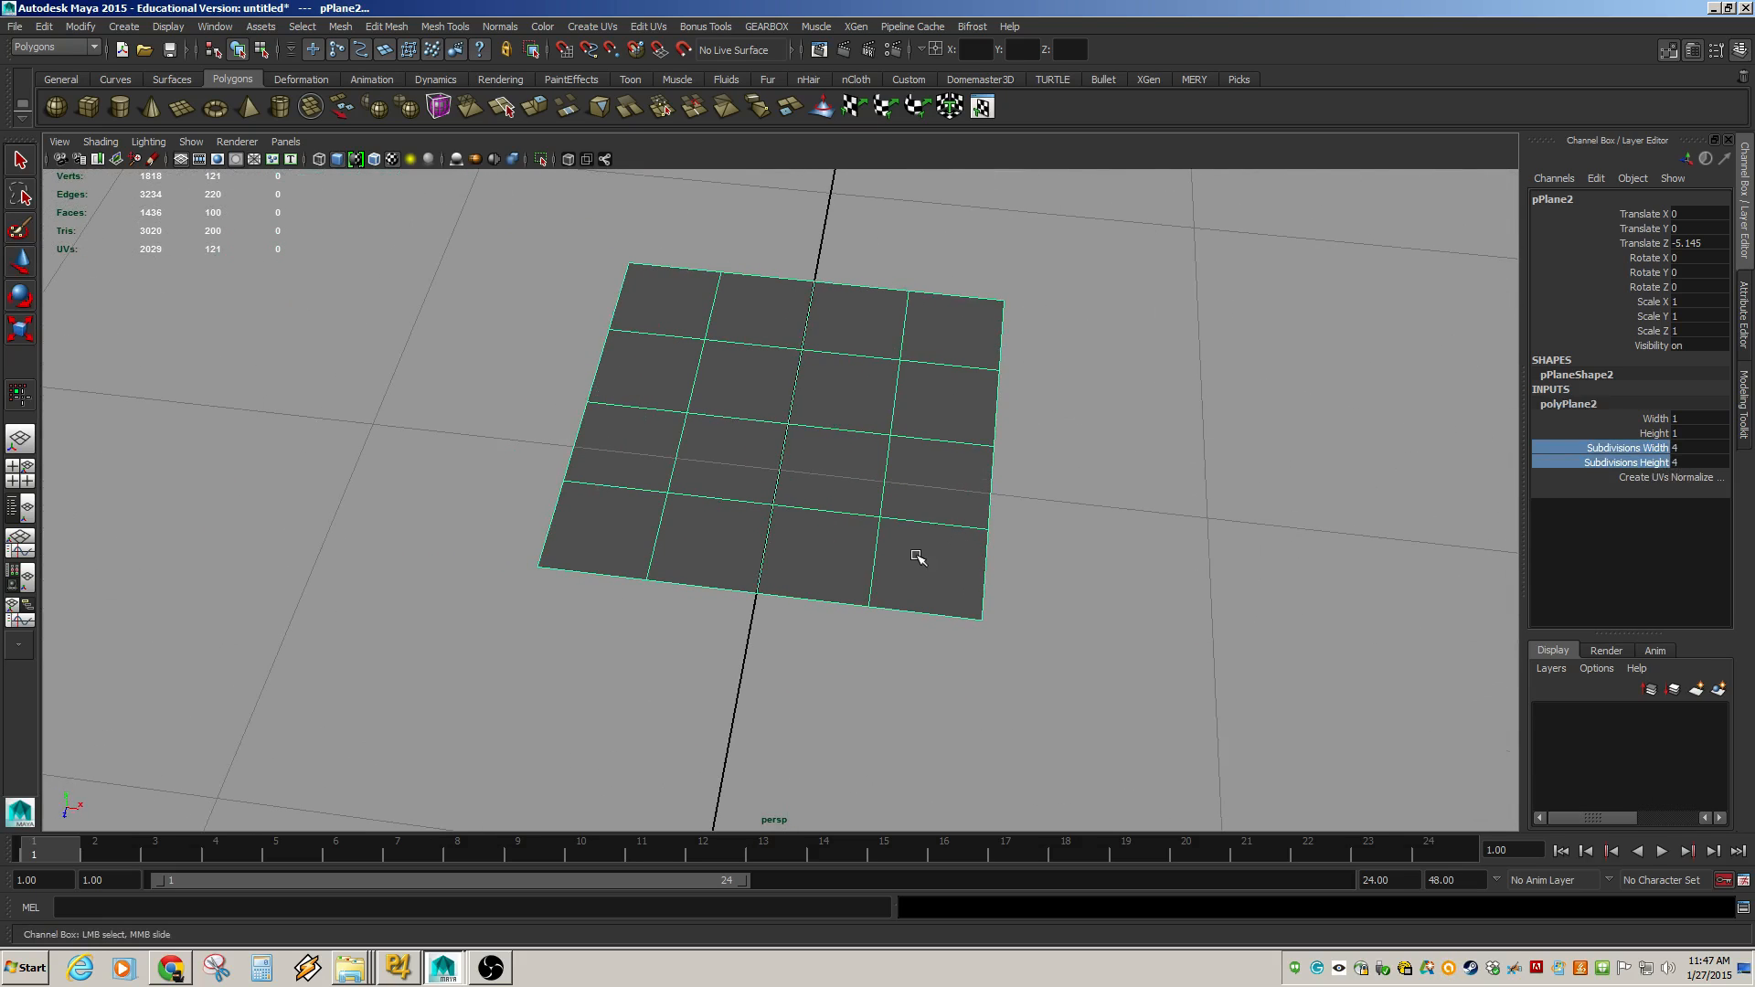
key("F8")
left_click_drag(665, 321, 919, 529)
key("w")
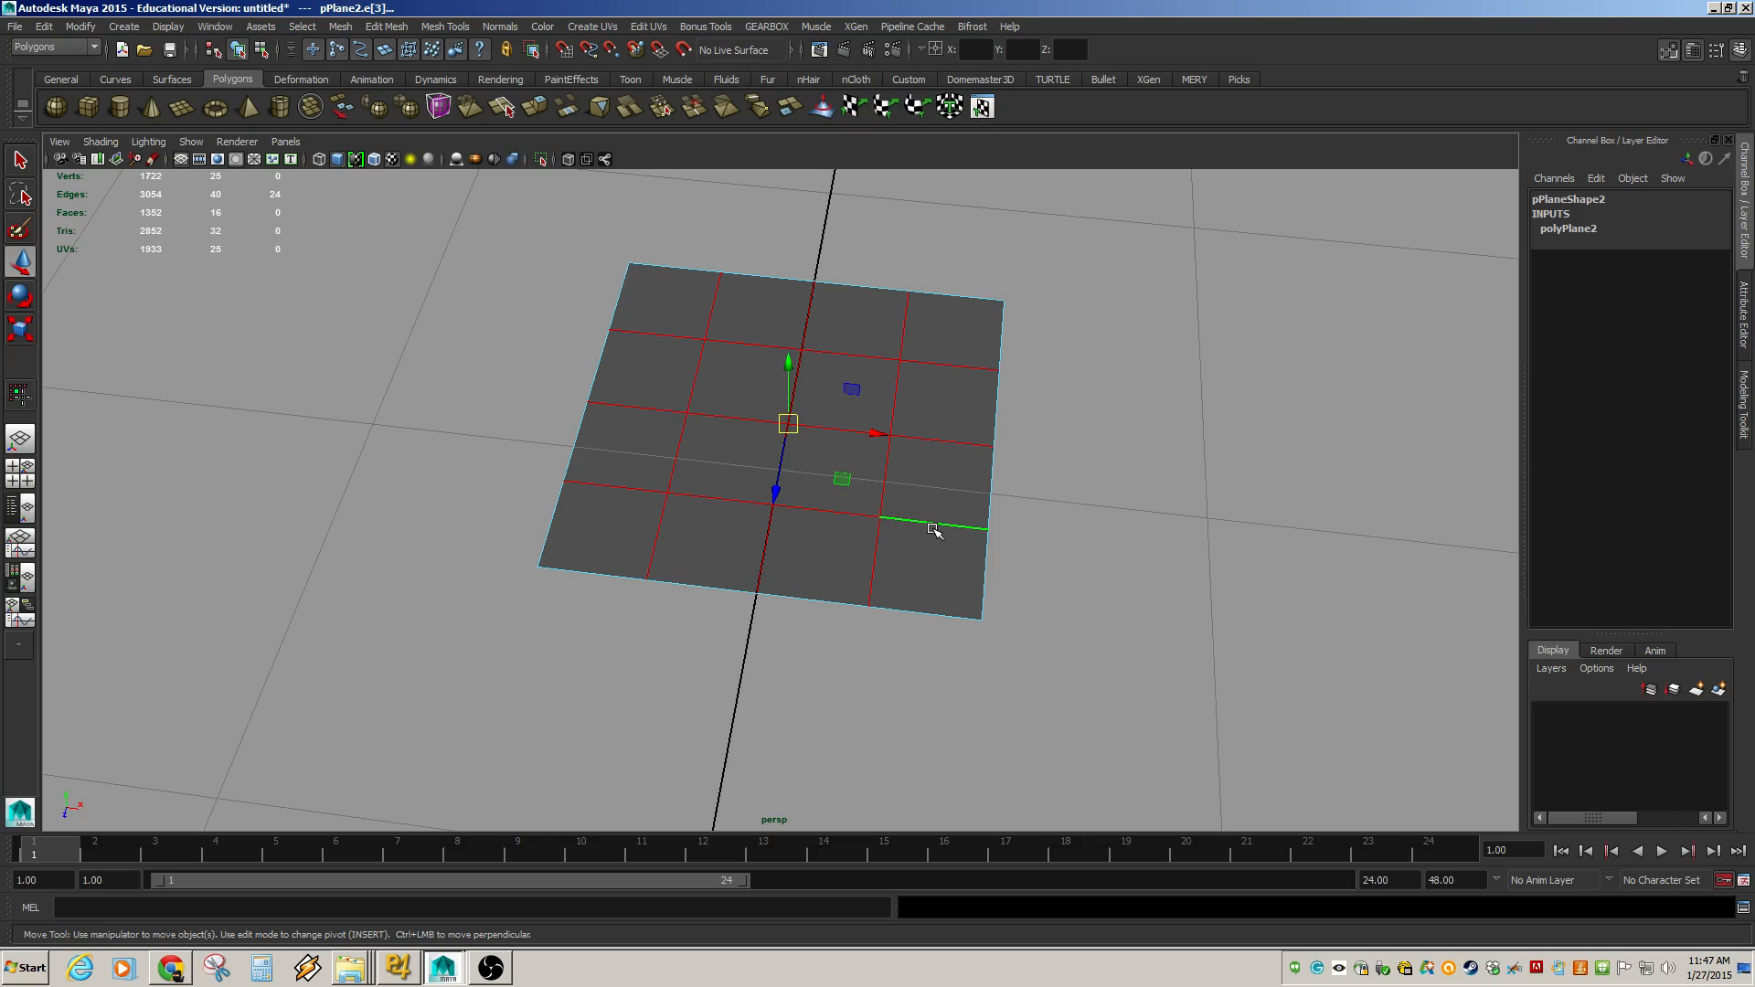
key("Delete")
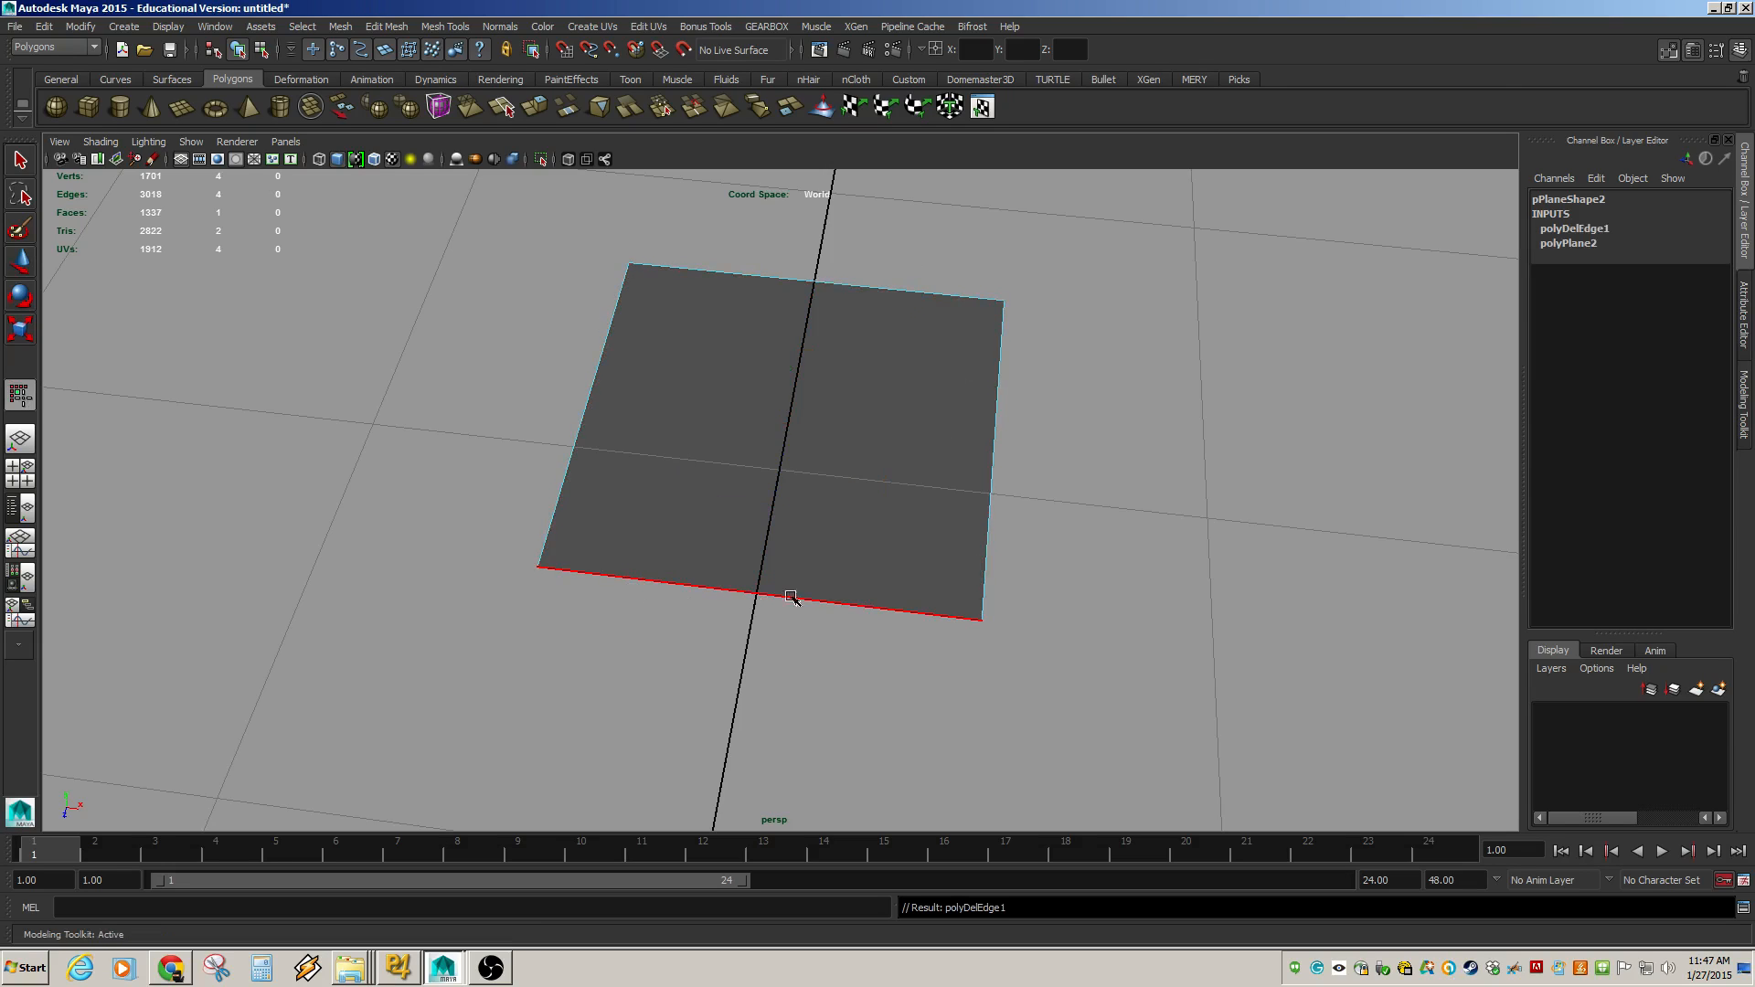
key("ctrl+z")
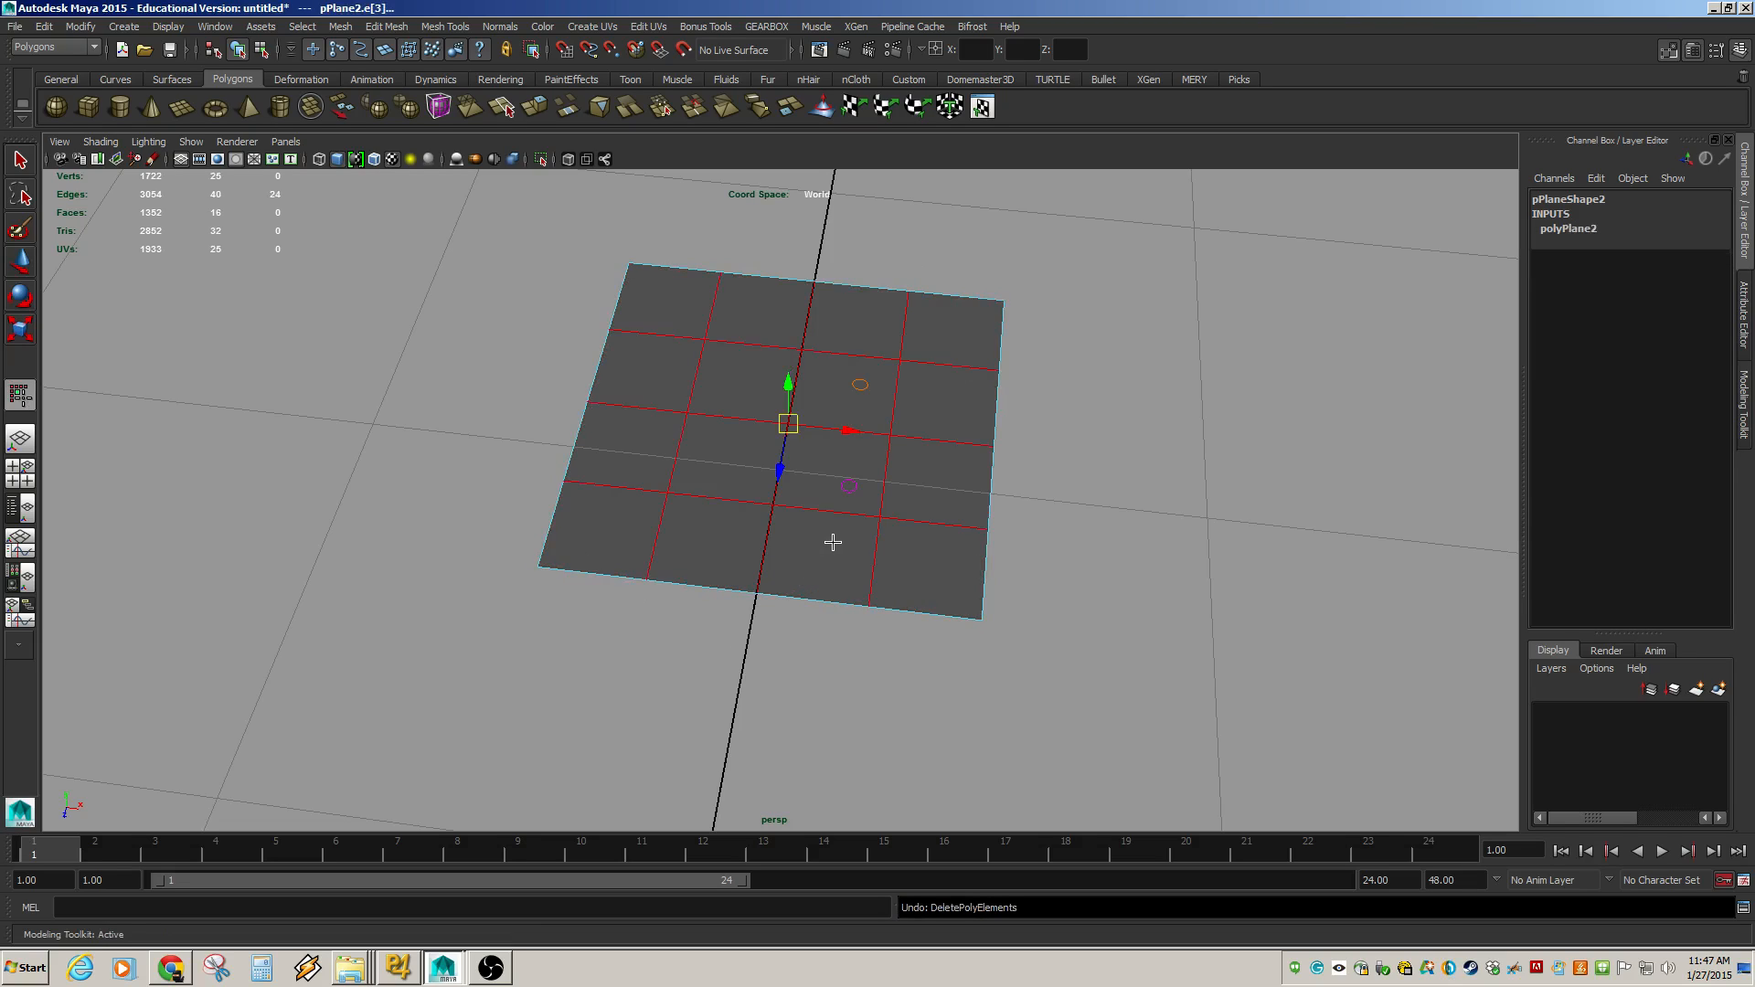
key("Delete")
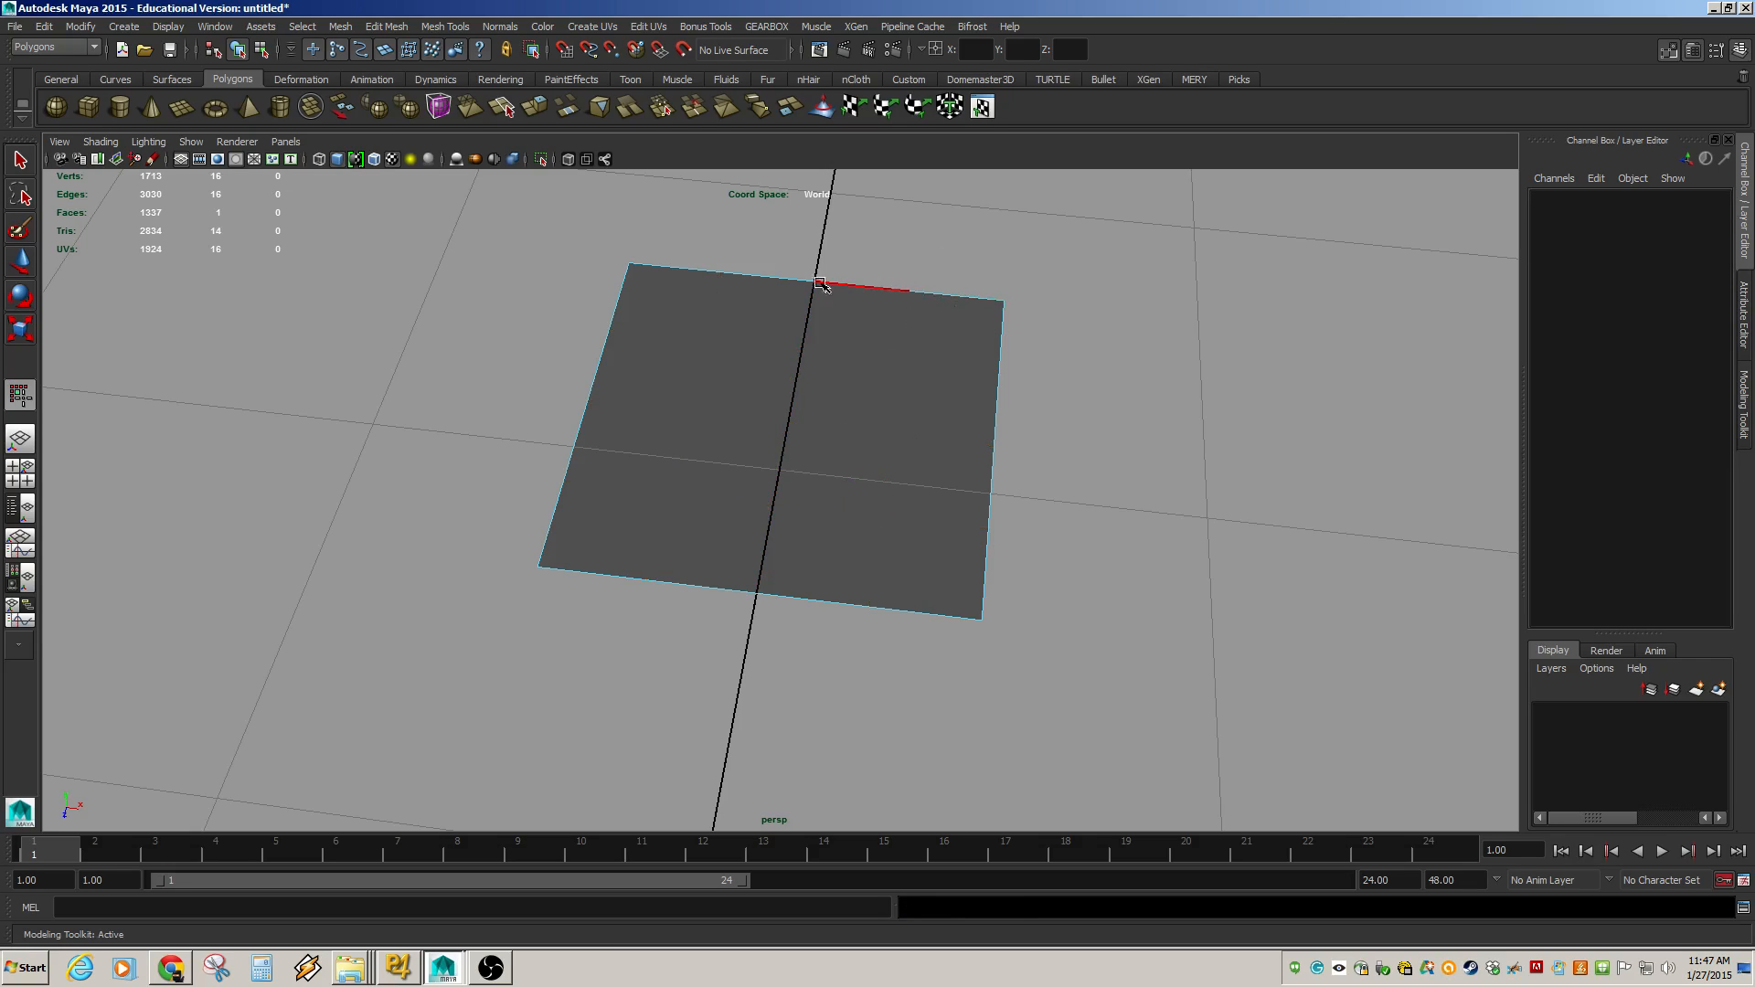
Select border edges at the top, right and bottom of the plane and move each outward to reshape the outline.
left_click_drag(669, 266, 627, 634, "alt")
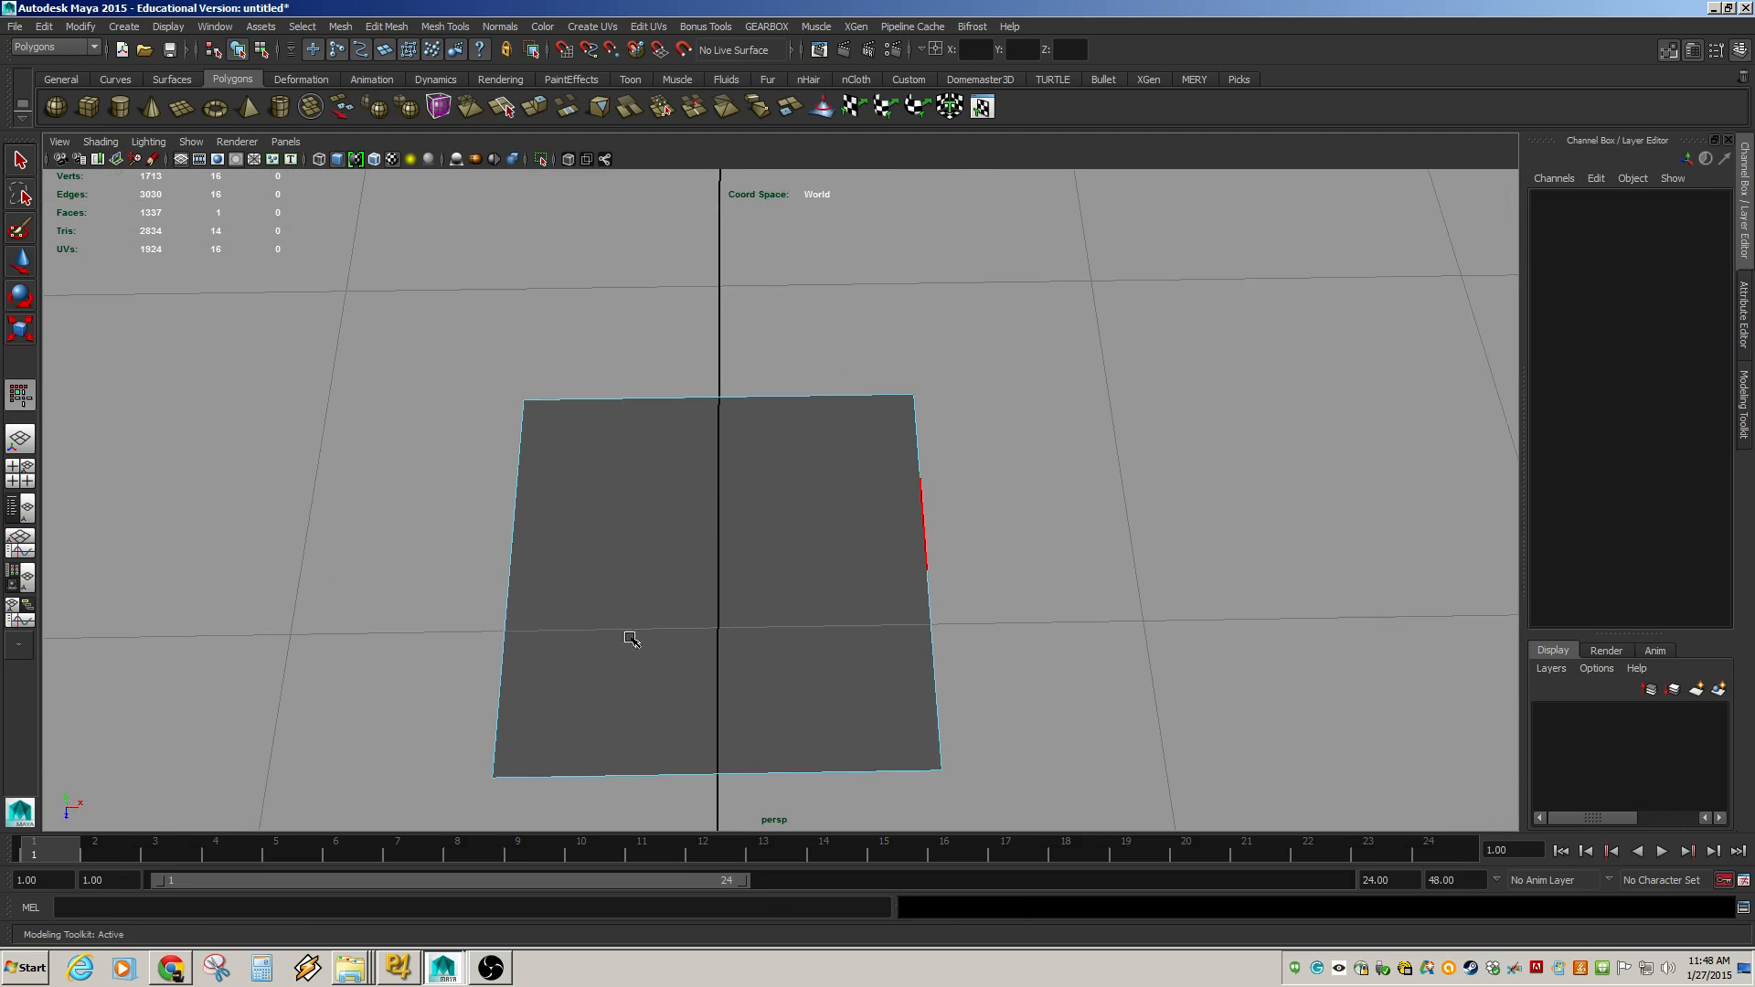
left_click(651, 397)
left_click_drag(665, 442, 809, 393)
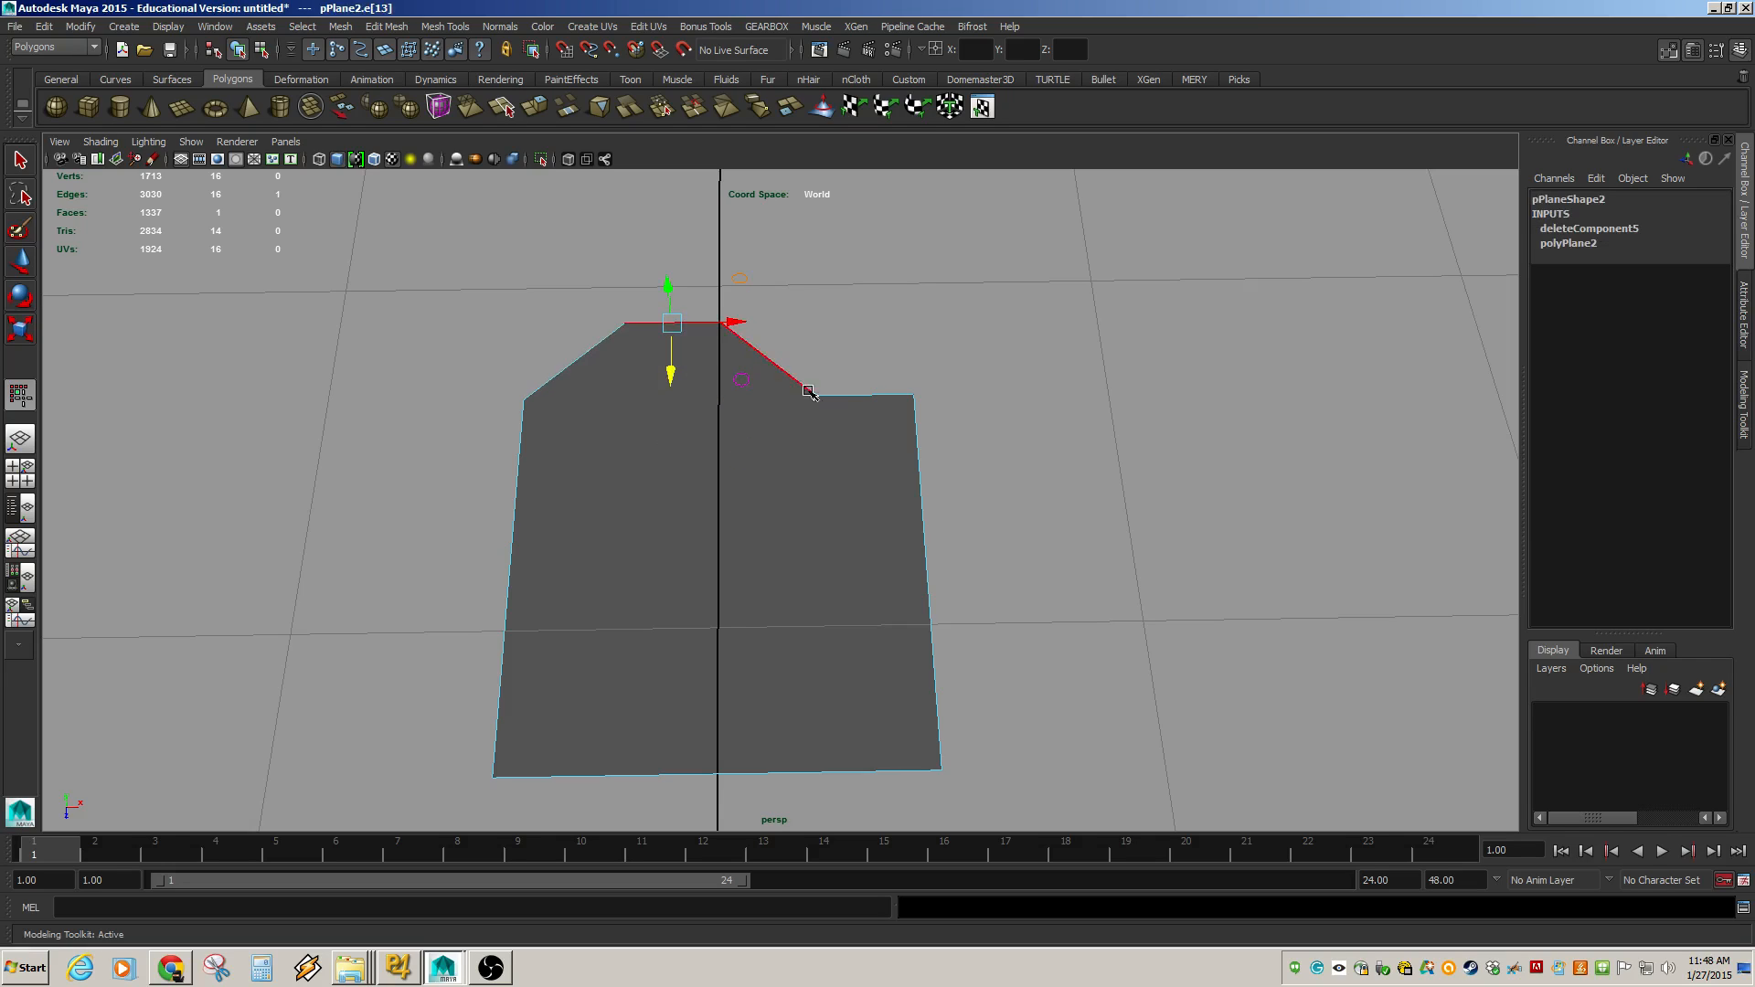
left_click(922, 512)
left_click_drag(984, 537, 1116, 548)
left_click(768, 774)
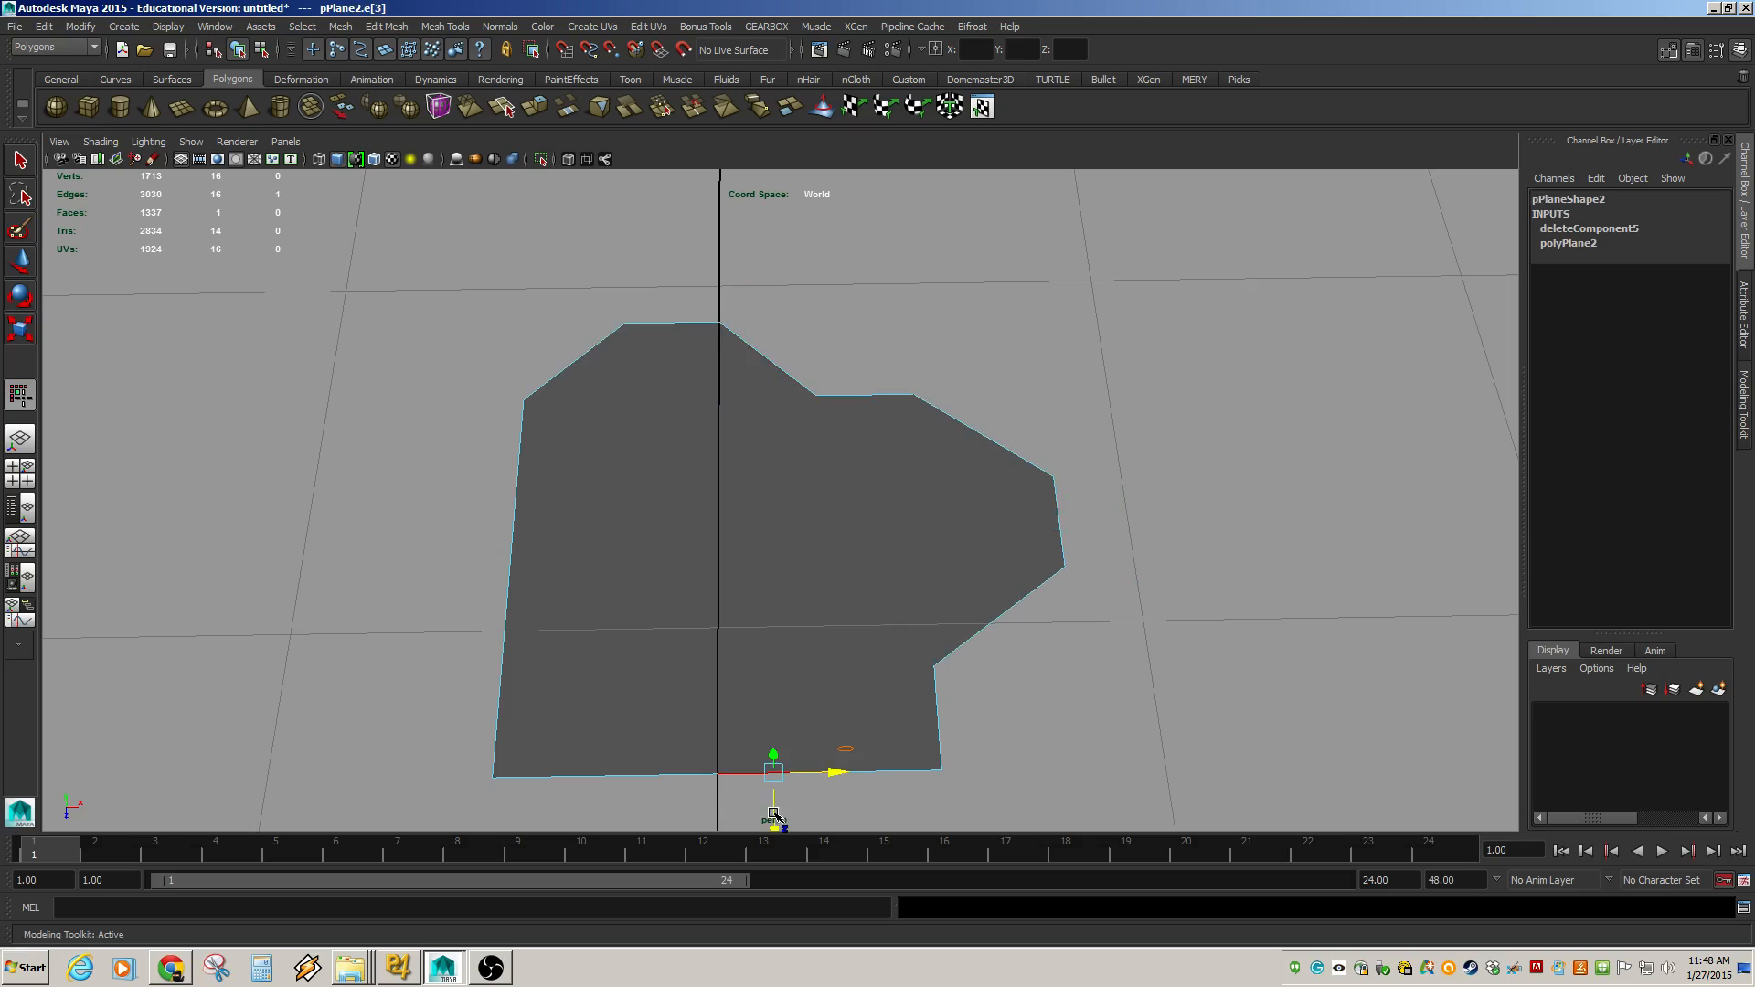
left_click_drag(776, 809, 779, 855)
Select a border edge on the plane's left side and move it outward.
middle_click_drag(918, 581, 1018, 497, "alt")
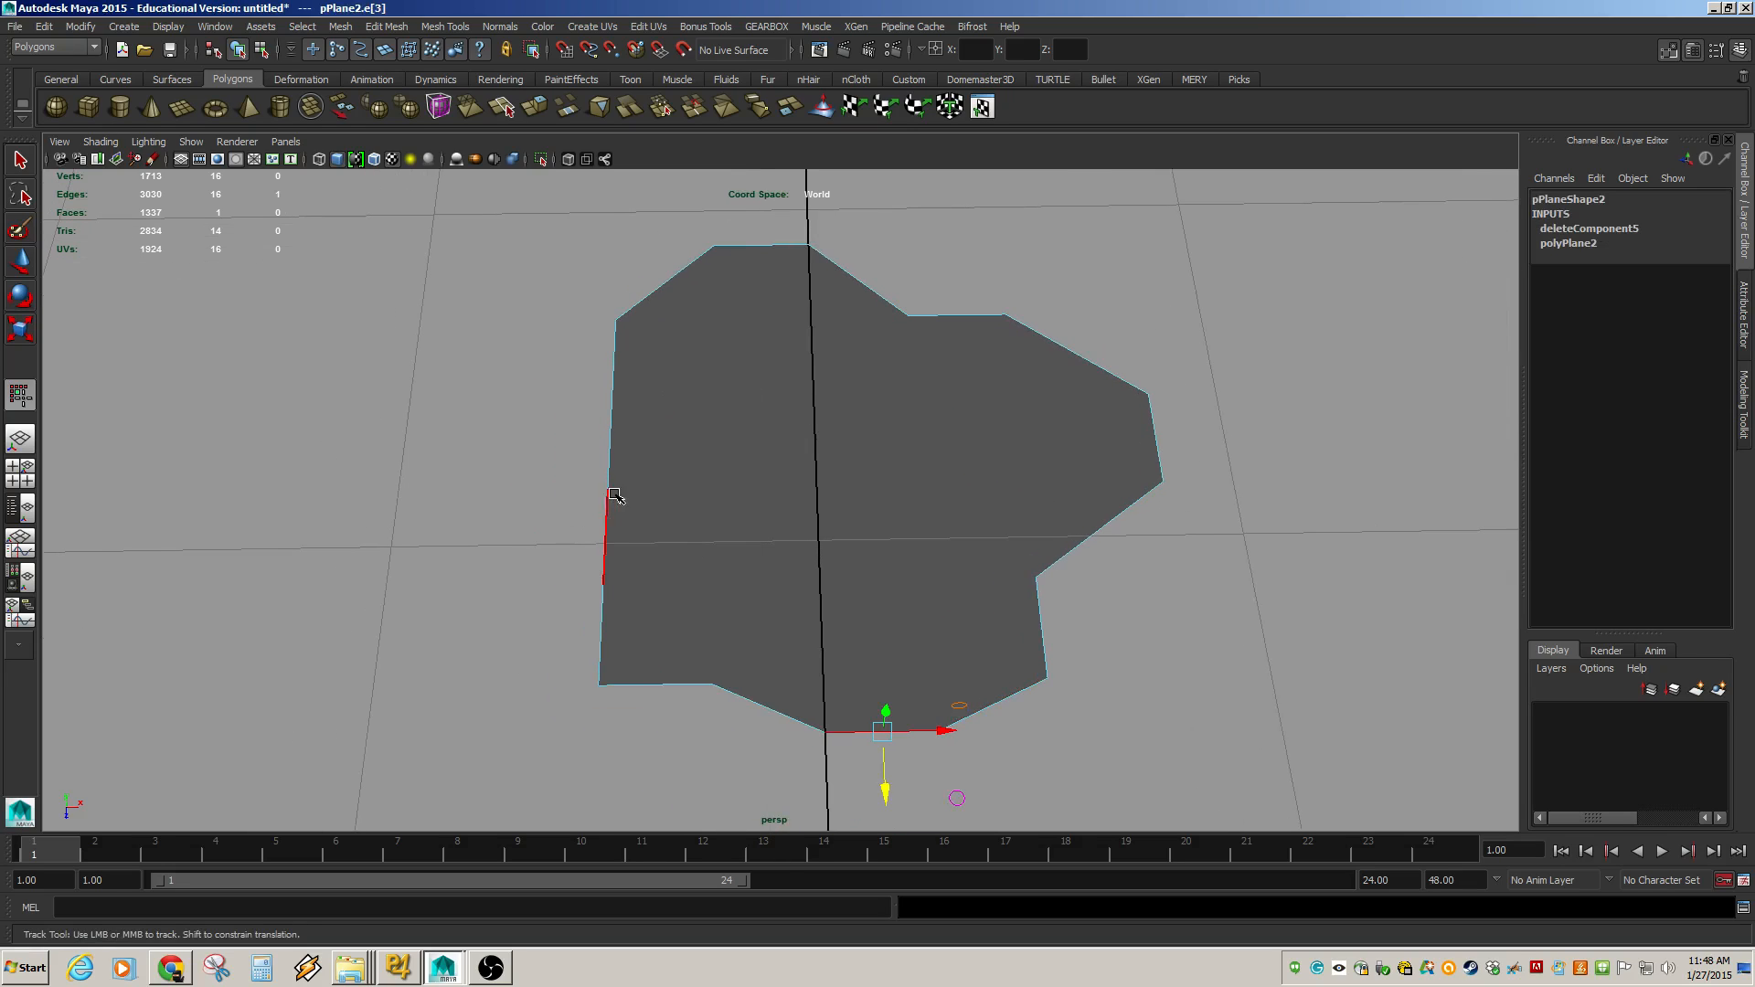
left_click(611, 502)
left_click_drag(675, 541, 575, 540)
left_click_drag(700, 584, 585, 517, "alt")
middle_click_drag(933, 682, 640, 395, "alt")
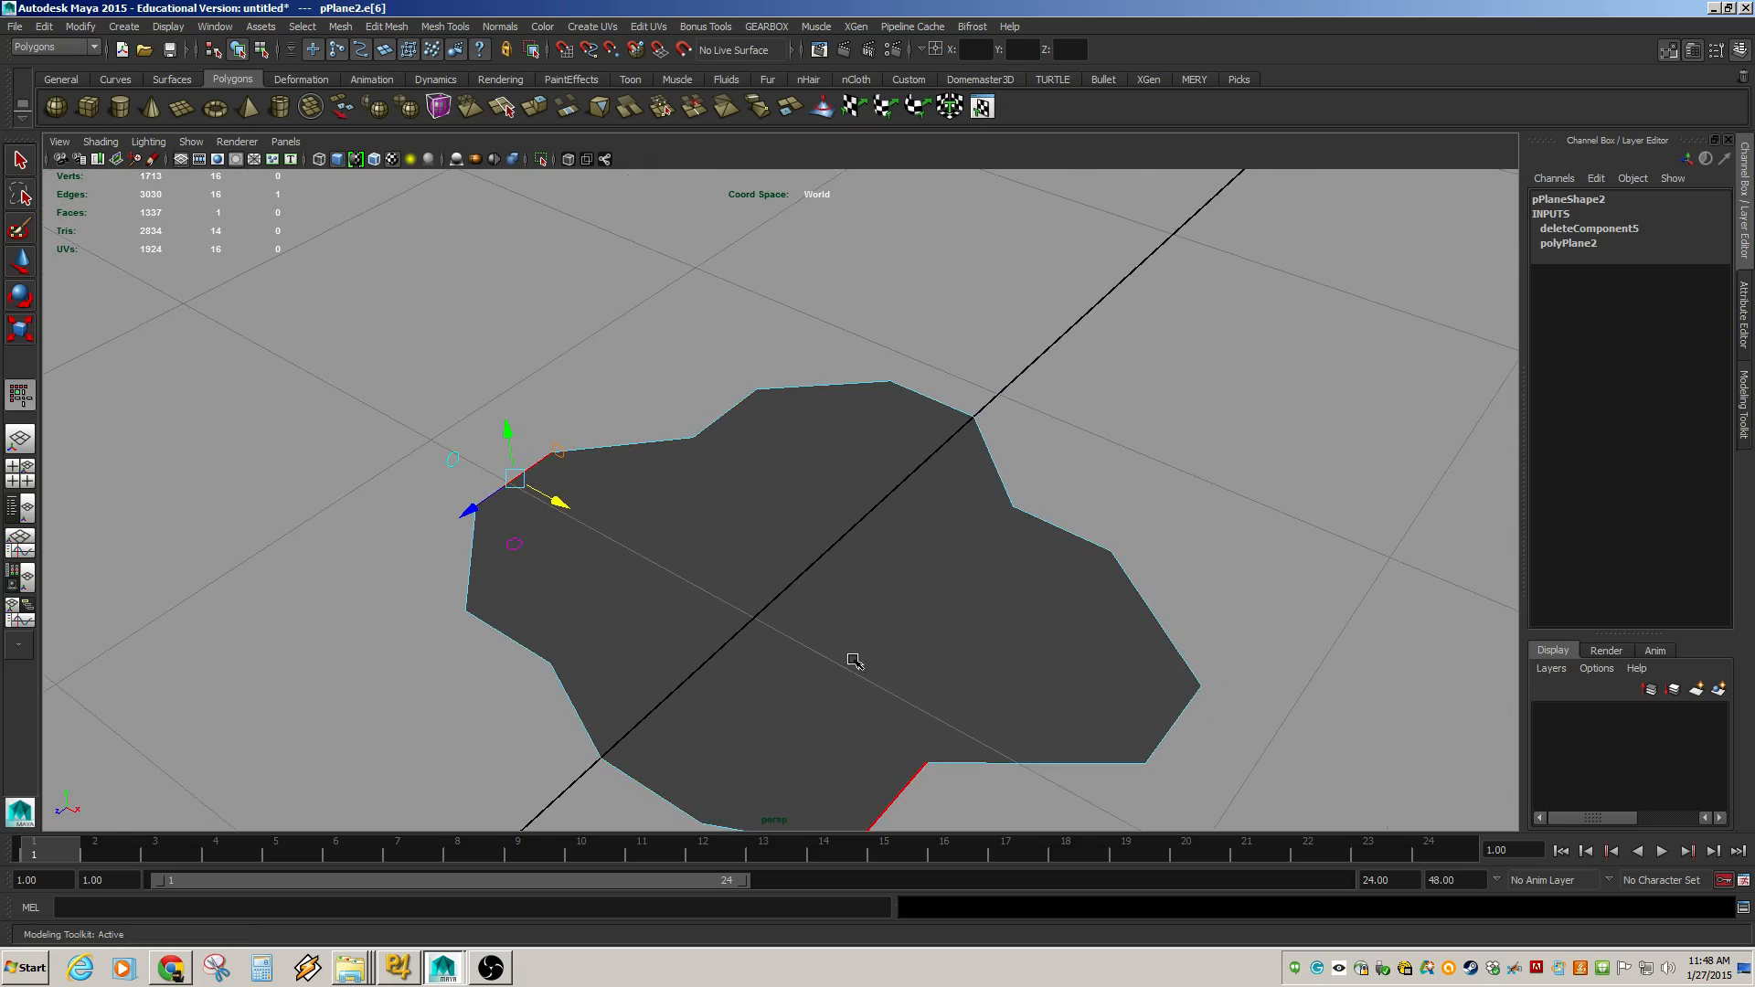
left_click_drag(804, 595, 842, 648, "alt")
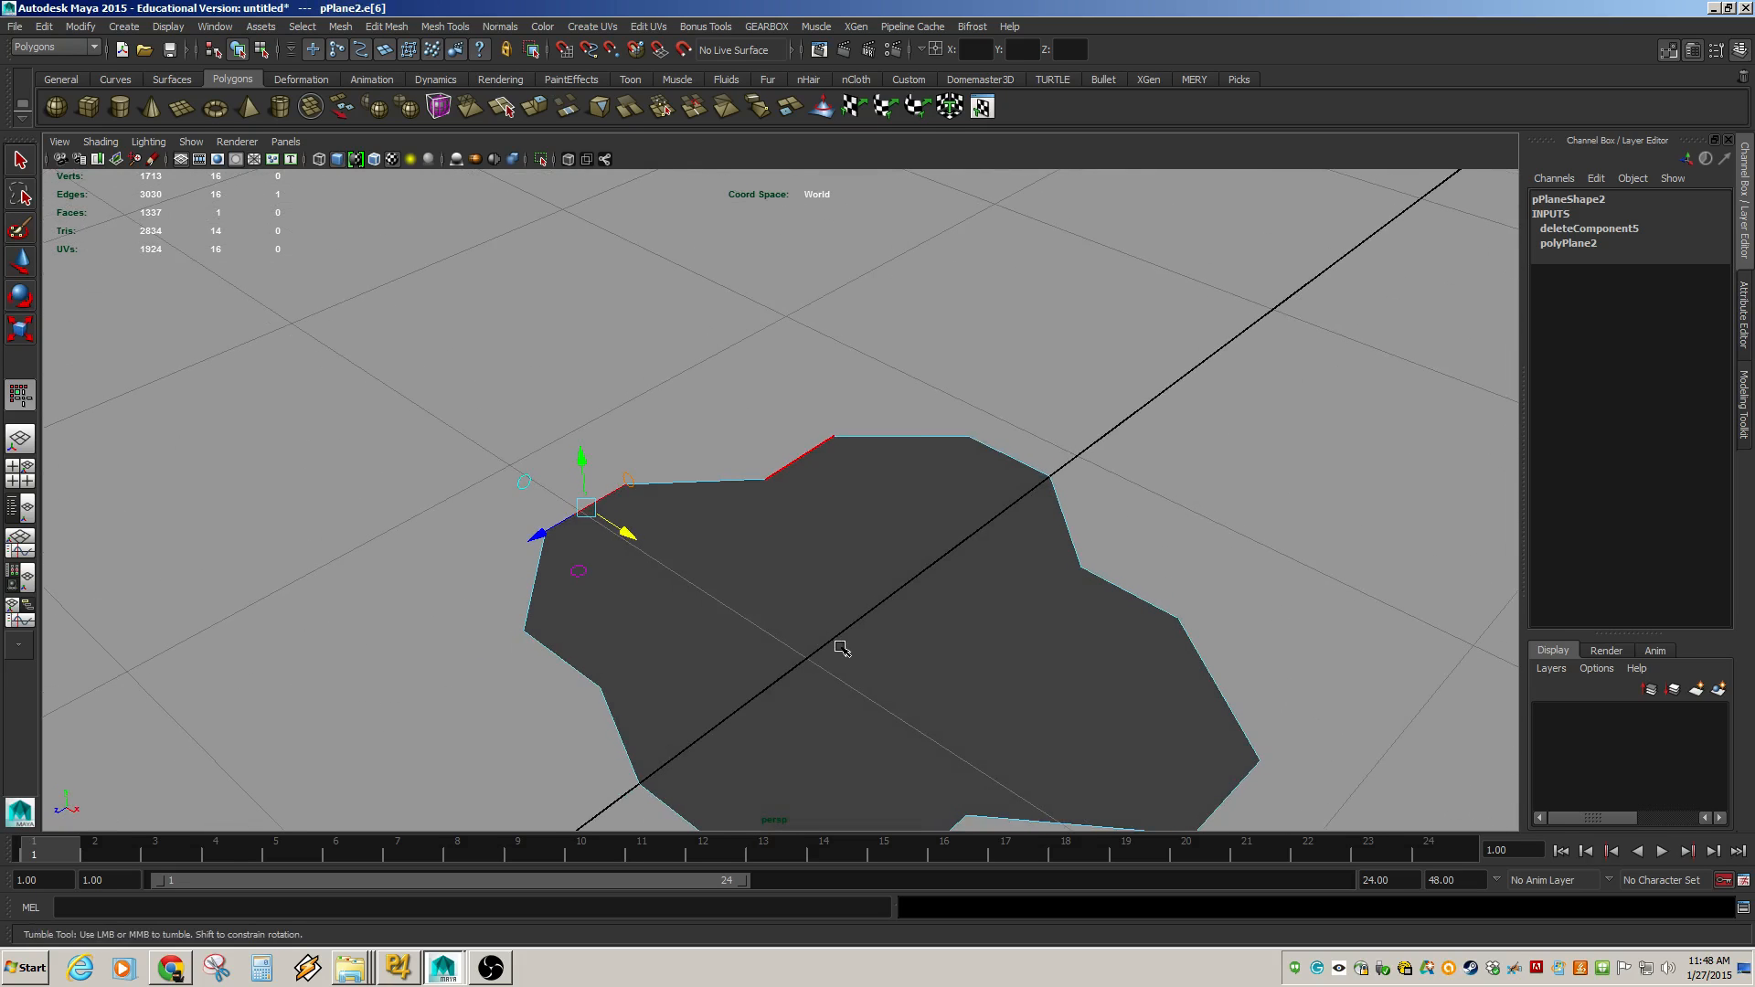
Frame the plane, select a border edge and raise it upward.
key("F8")
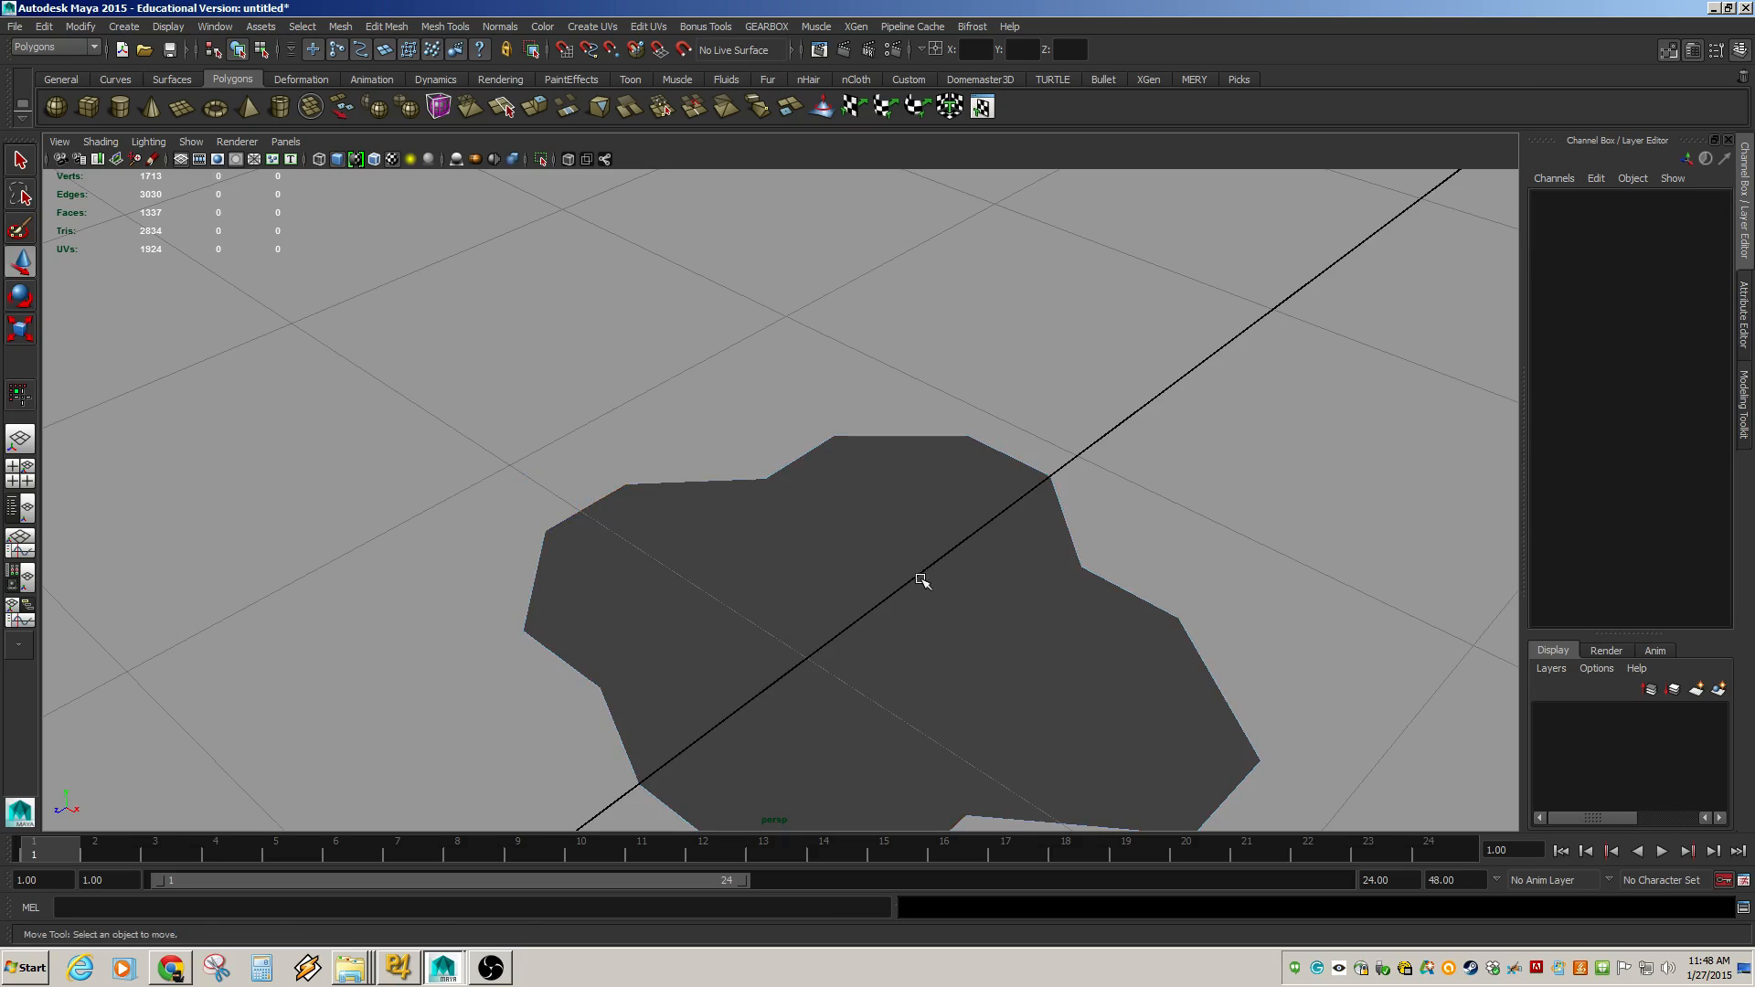
key("w")
key("f")
left_click_drag(745, 575, 900, 429, "alt")
key("F8")
left_click(908, 592)
left_click(610, 597)
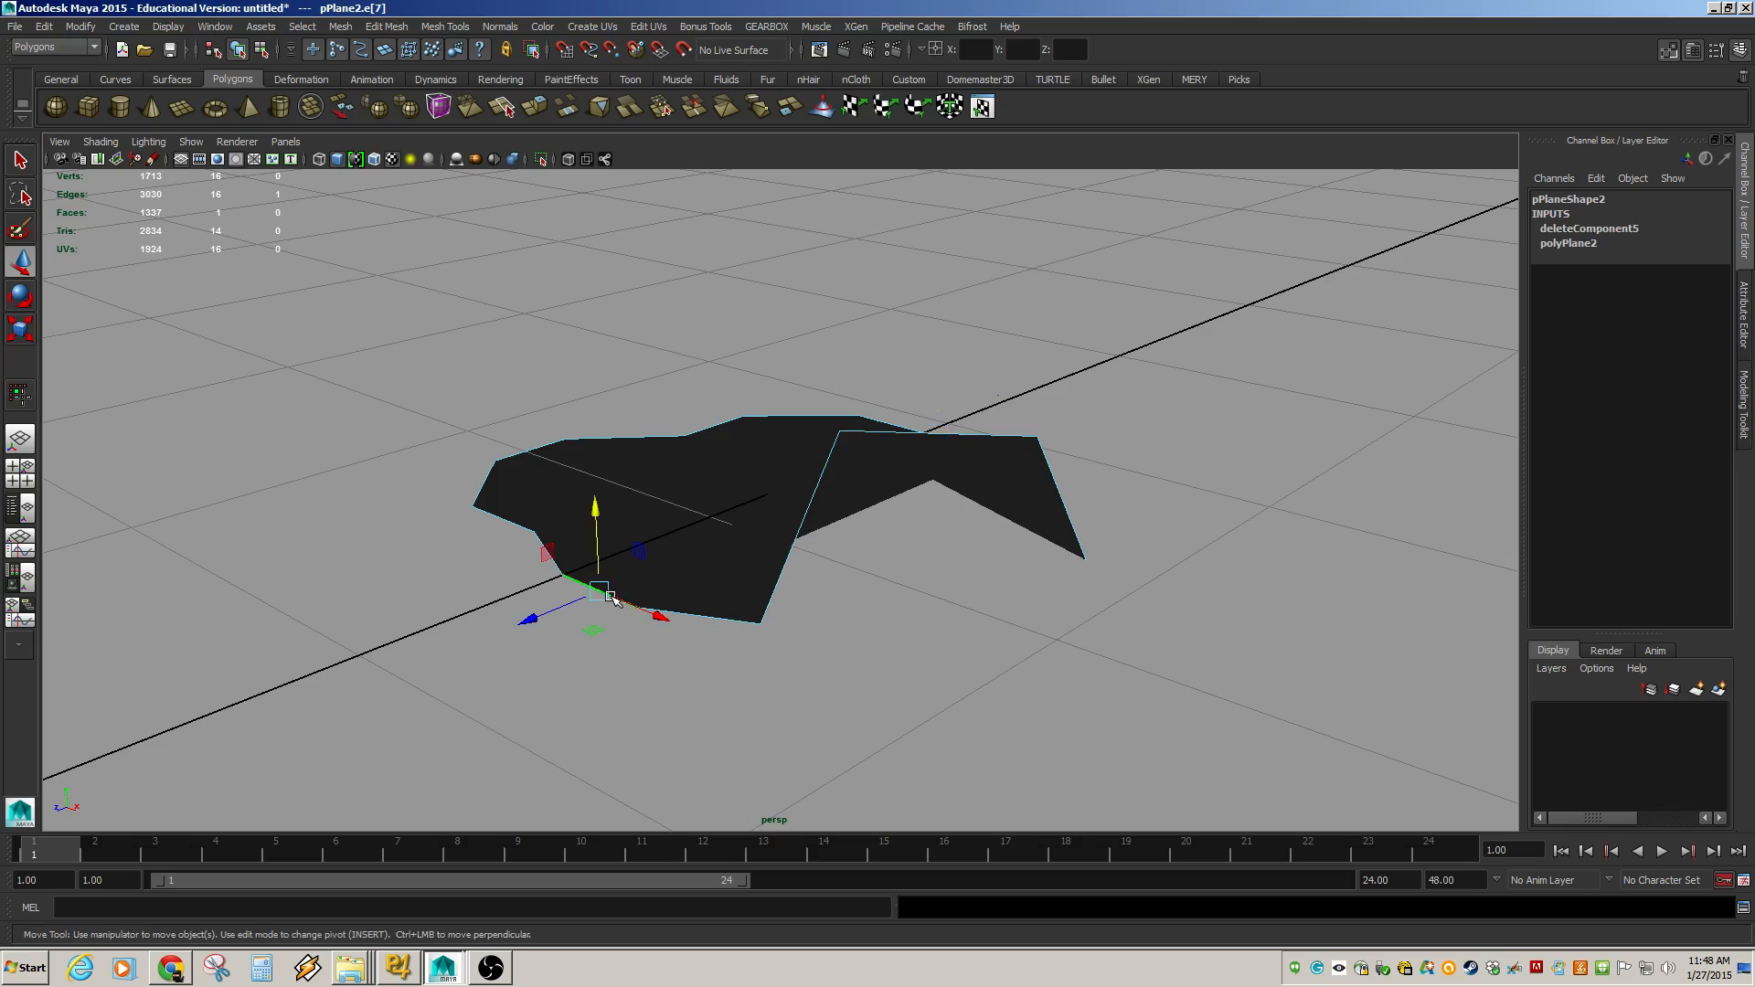
left_click_drag(596, 546, 650, 721)
left_click_drag(580, 619, 497, 298, "alt")
Select a corner border edge and pull it outward to form a pointed flap.
left_click(535, 539)
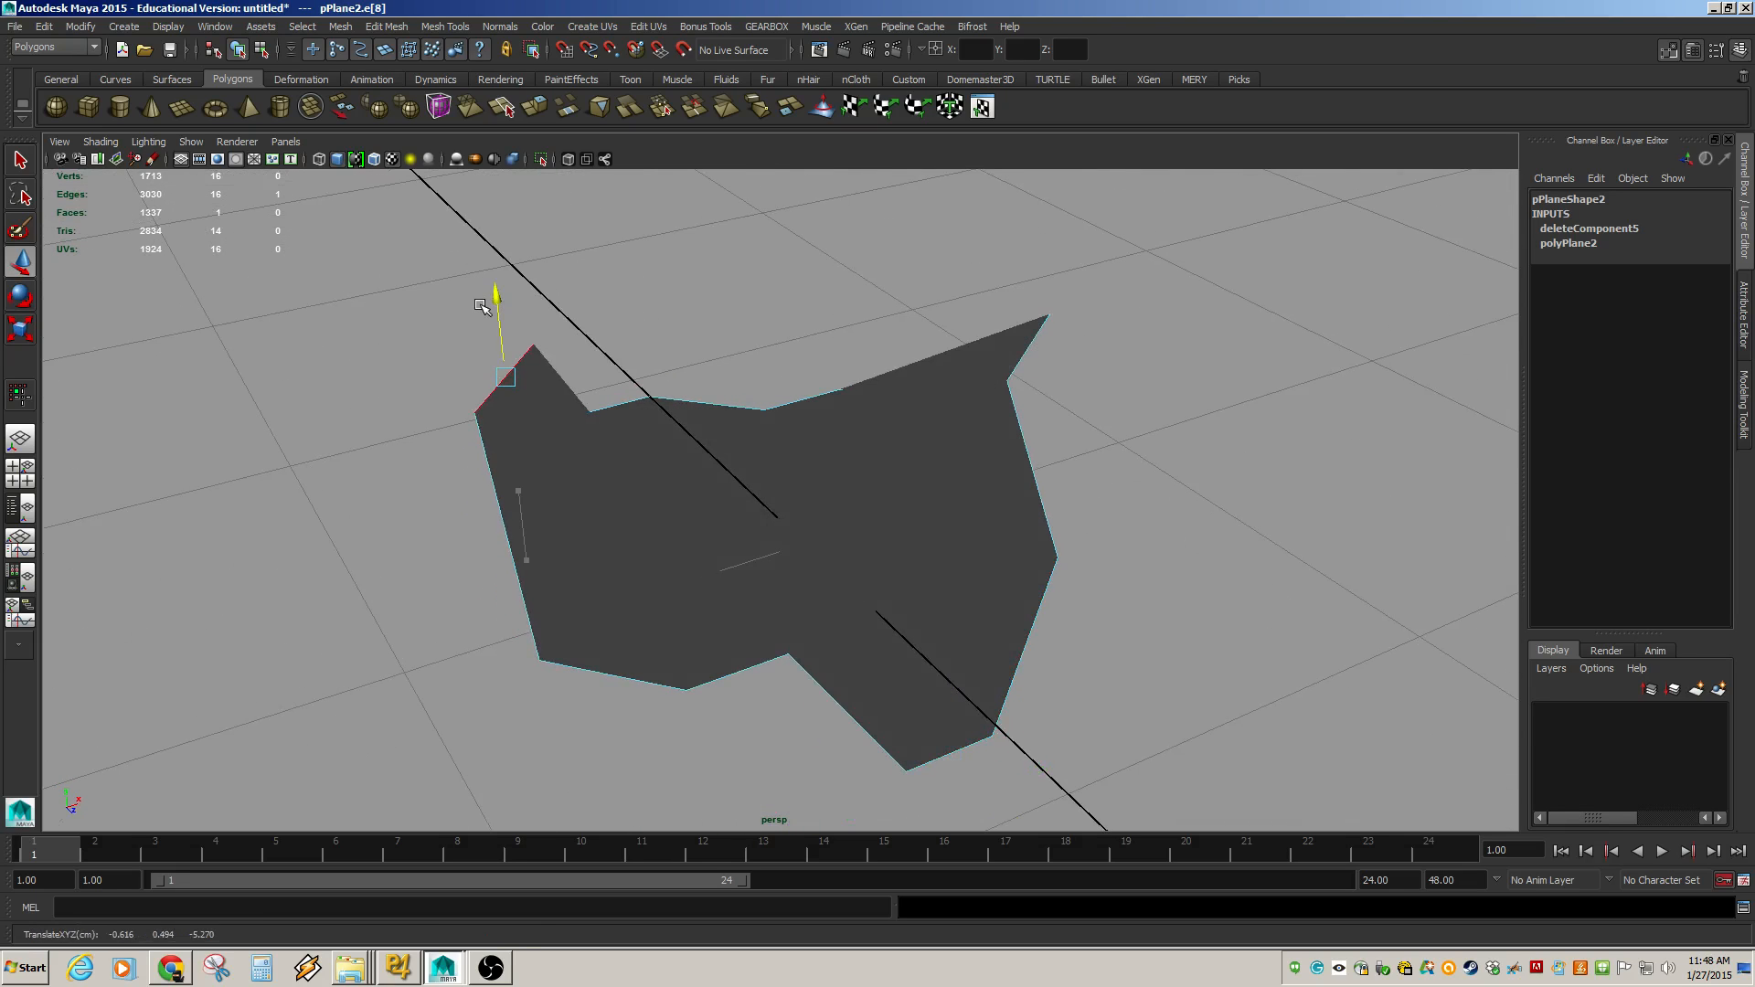
left_click_drag(454, 439, 41, 484, "alt")
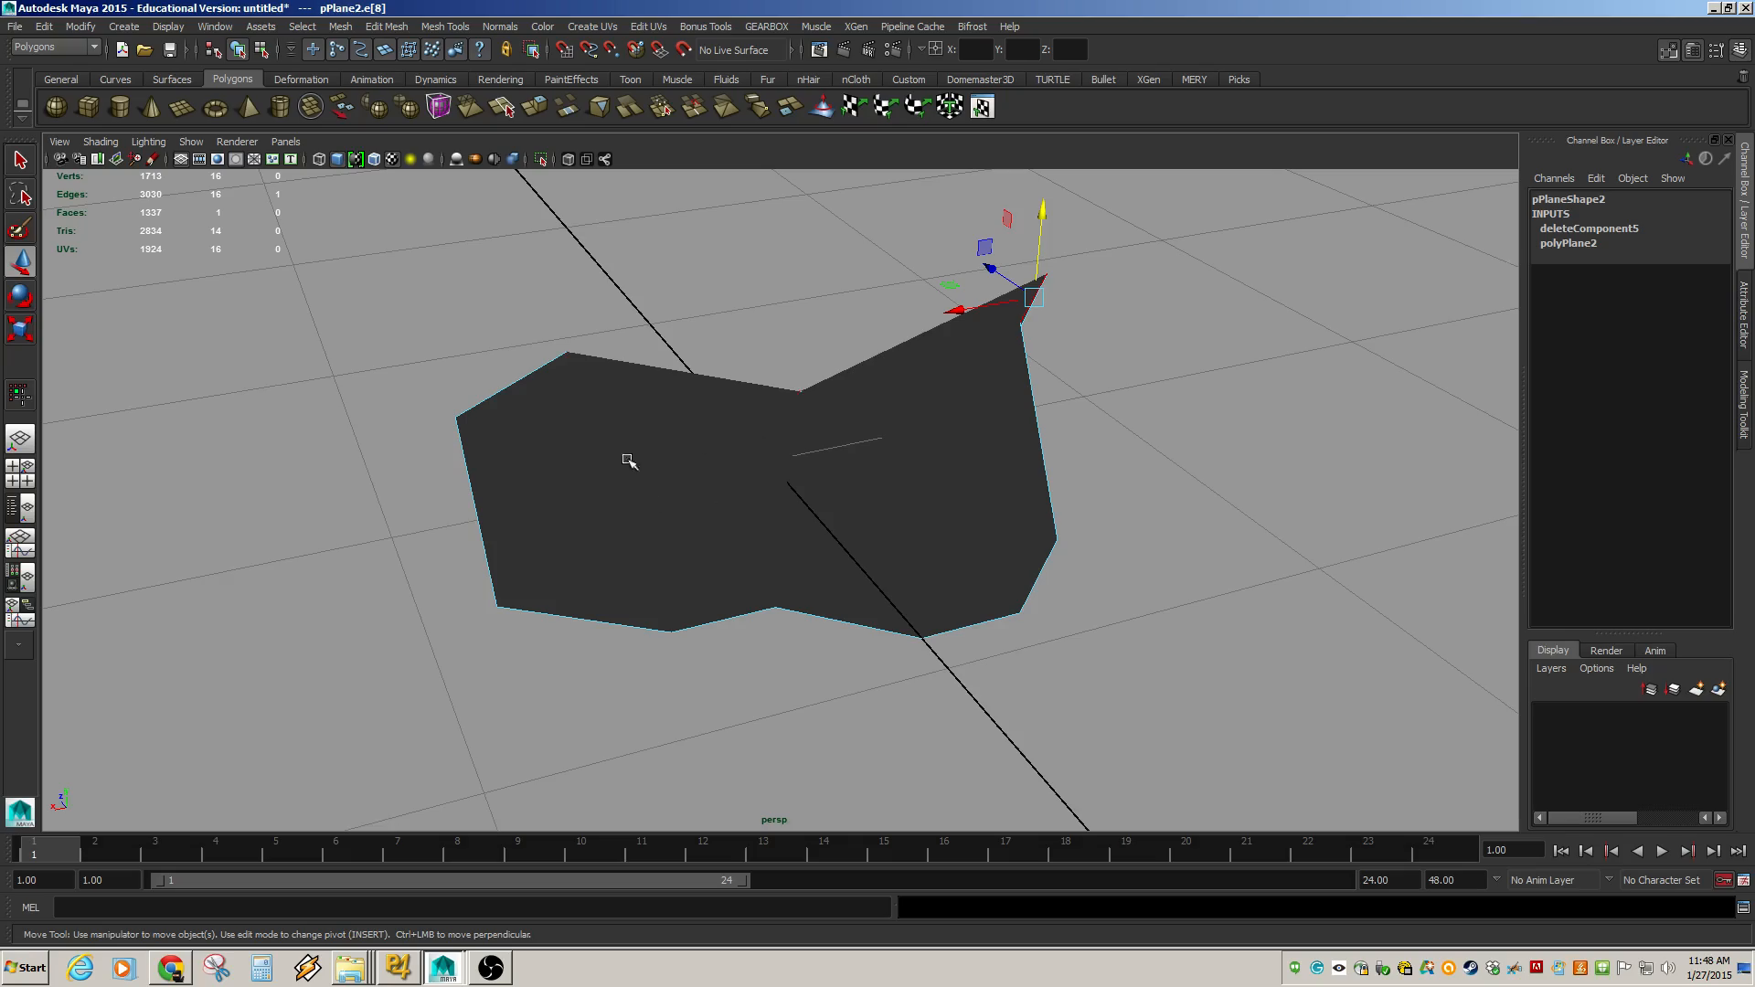
left_click_drag(628, 460, 842, 399, "alt")
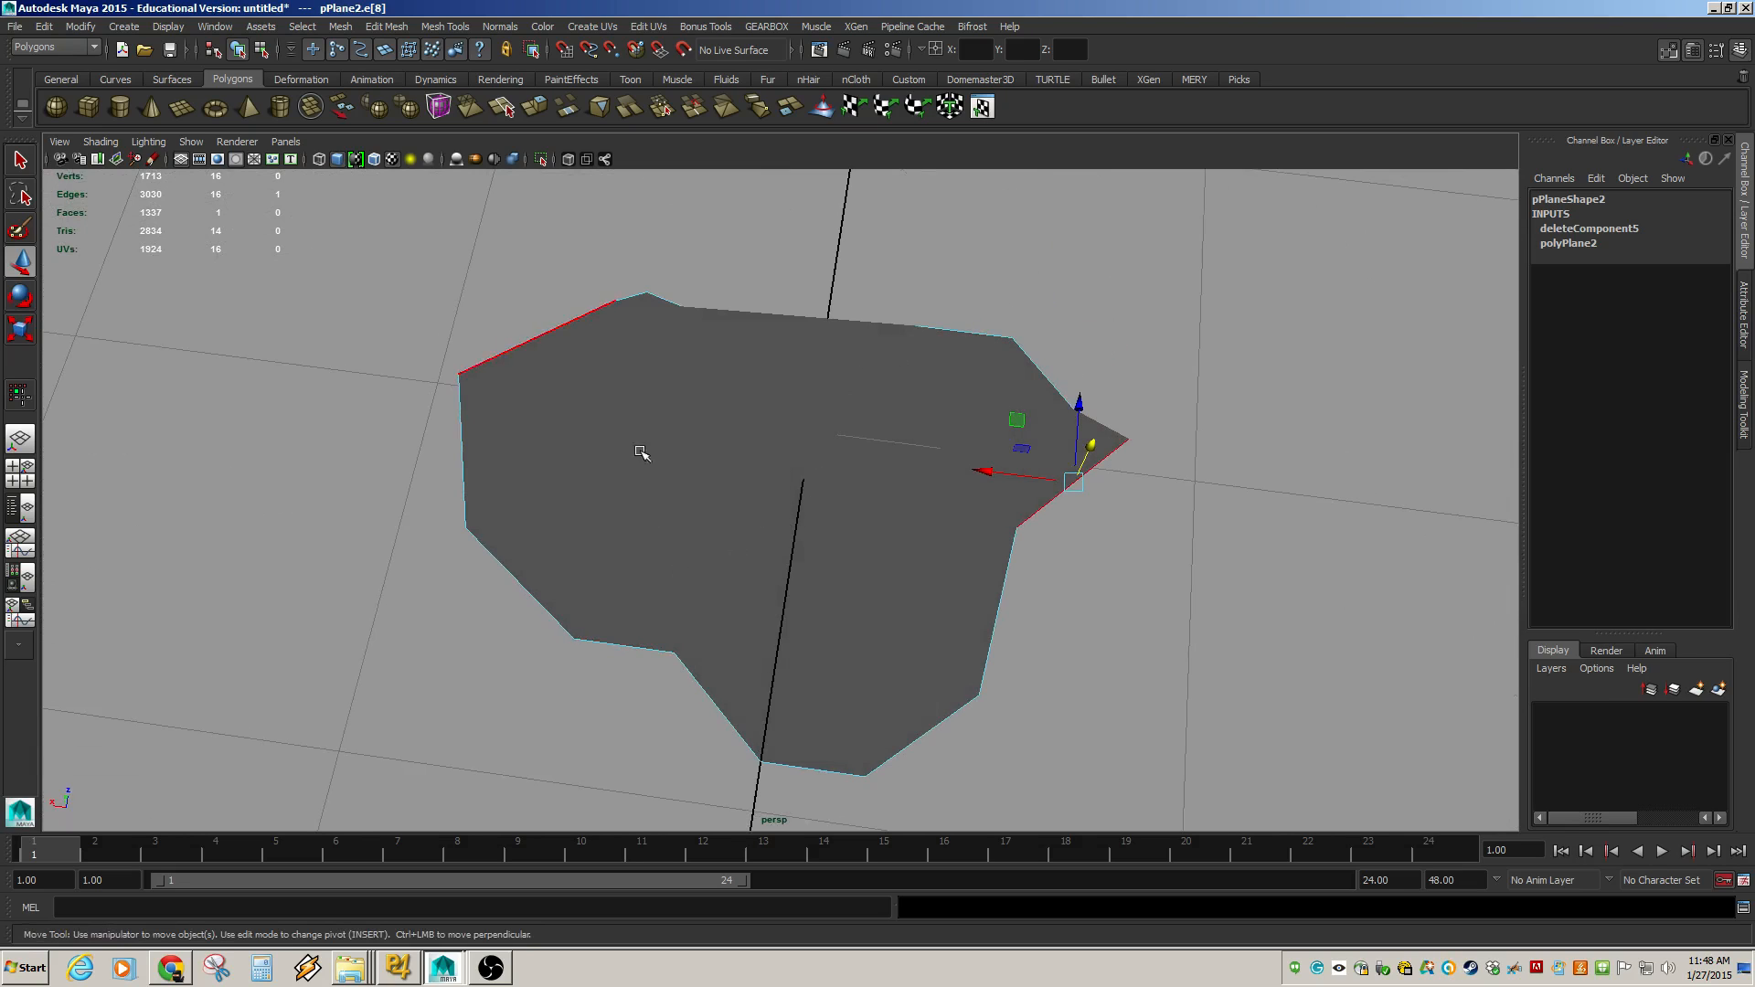
left_click_drag(694, 611, 766, 592, "alt")
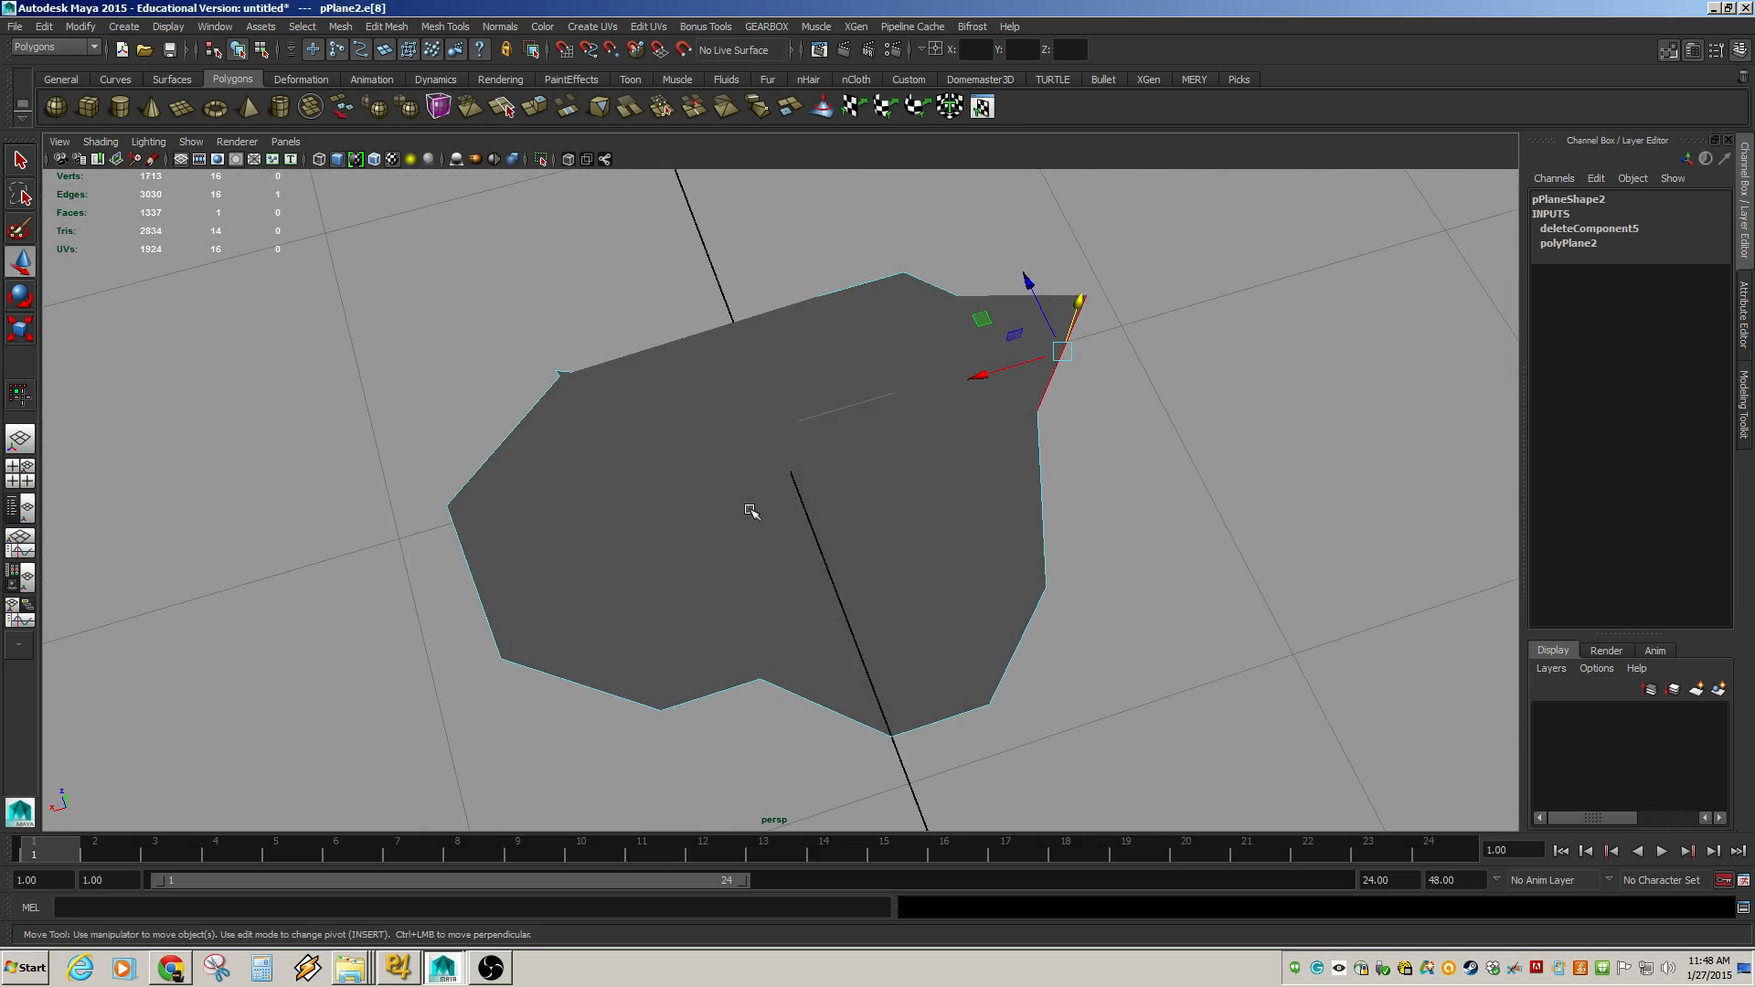
Select a lower border edge and move it to extend the plane's outline.
left_click_drag(759, 663, 322, 442, "alt")
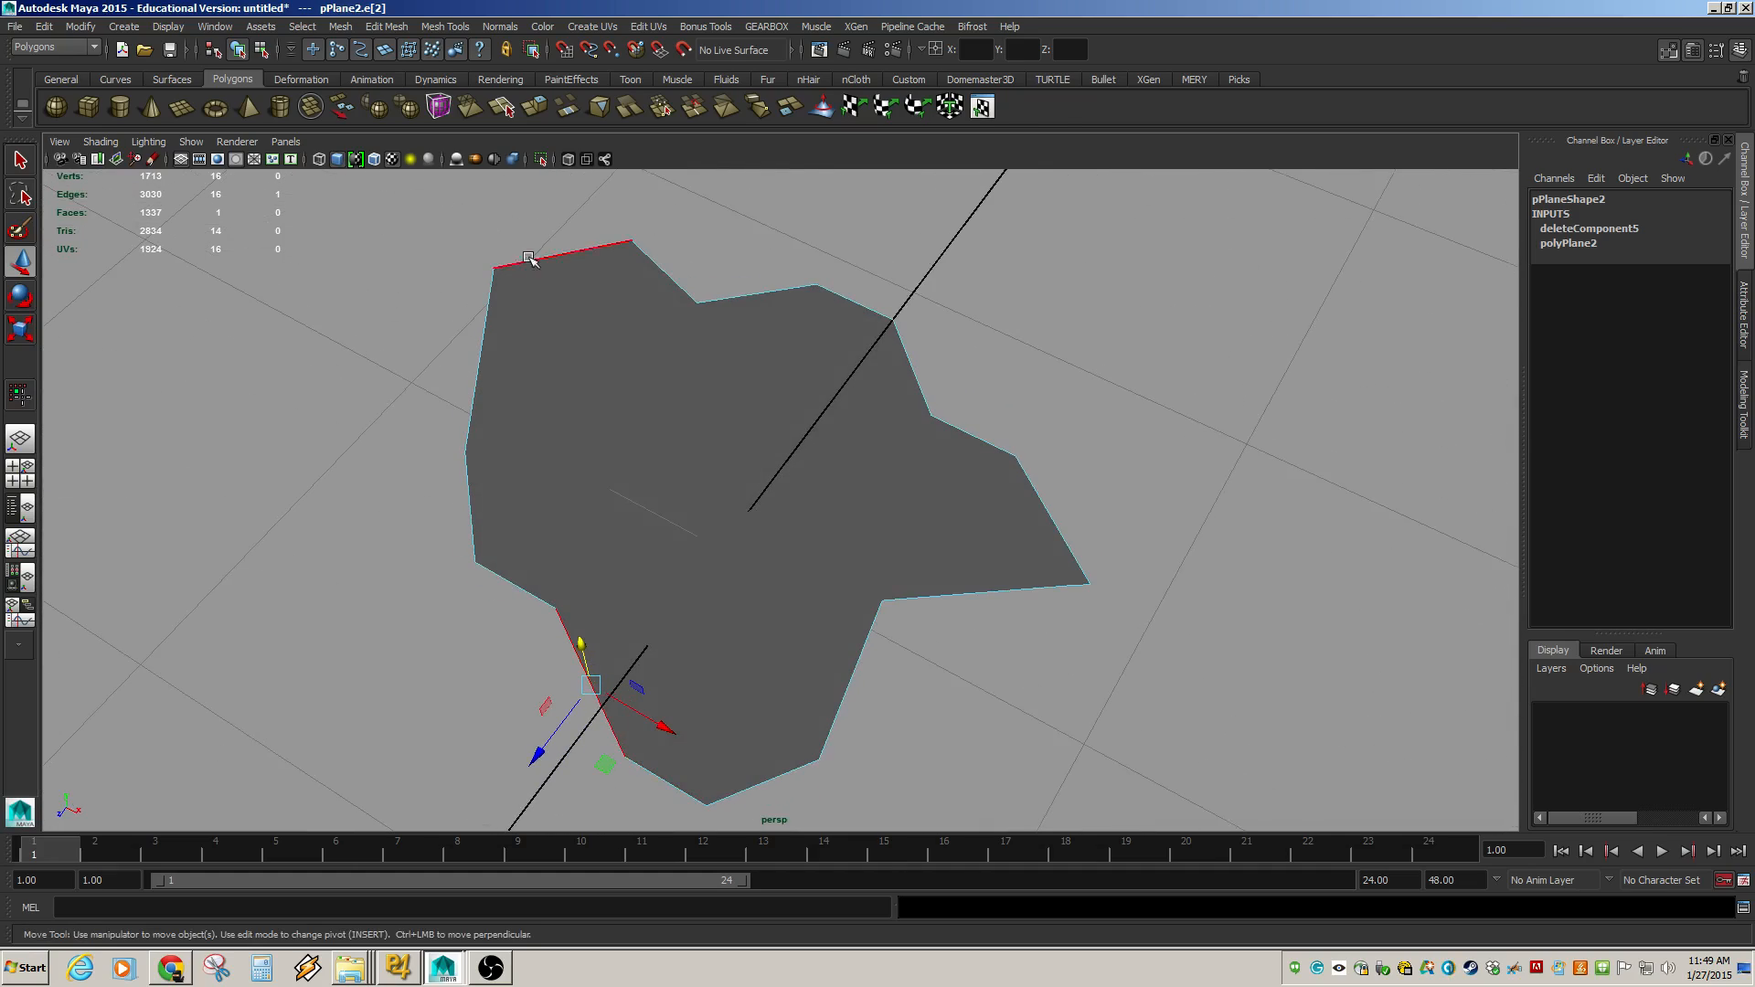
left_click_drag(815, 513, 667, 360, "alt")
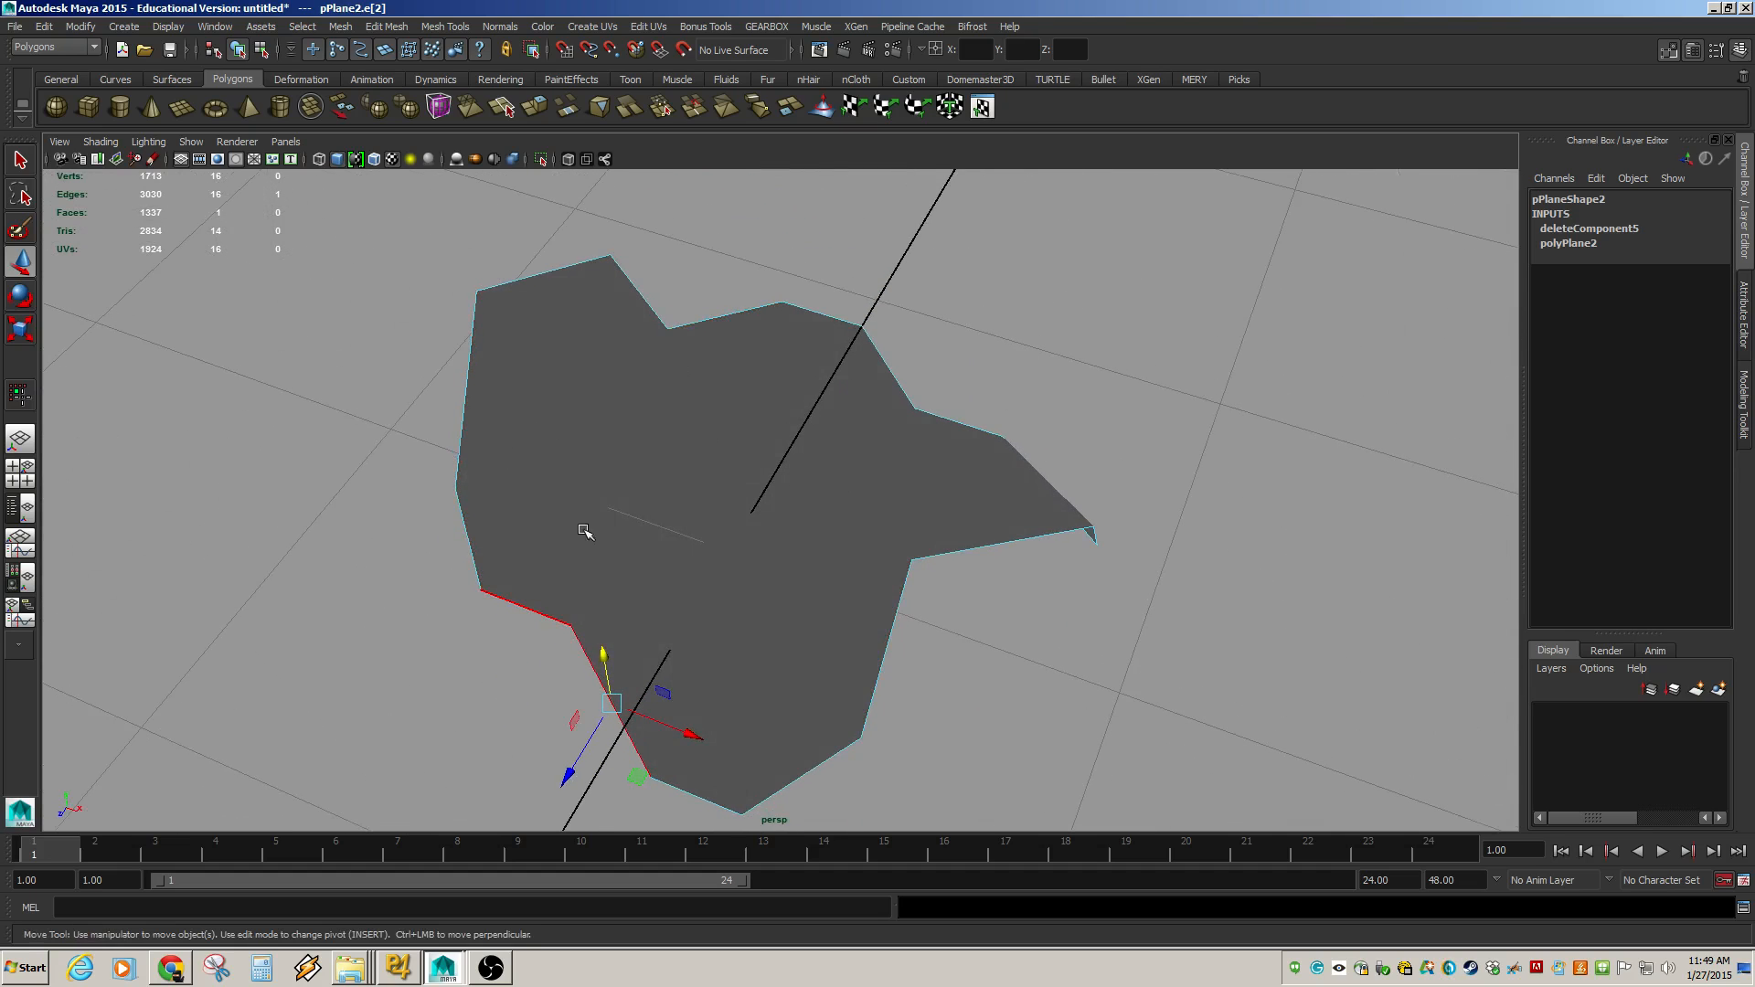
mouse_move(645, 563)
left_mouse_down("alt")
mouse_move(659, 541)
mouse_move(649, 556)
left_mouse_up("alt")
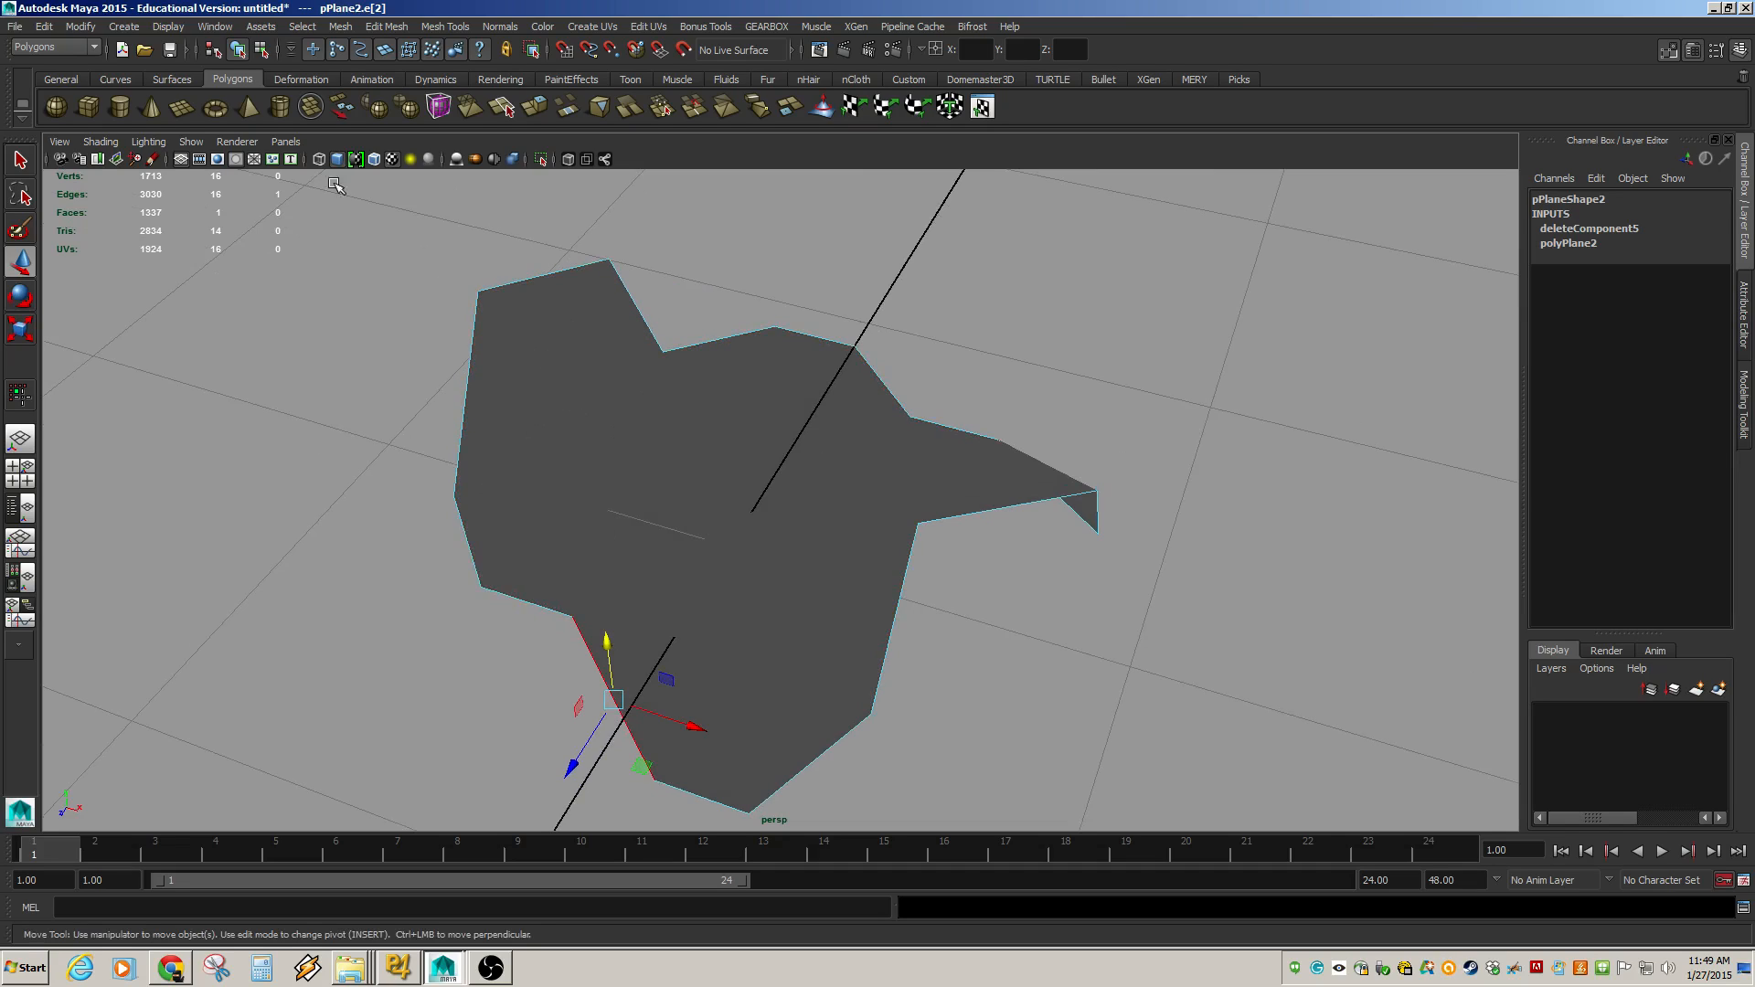
left_click_drag(631, 532, 668, 538, "alt")
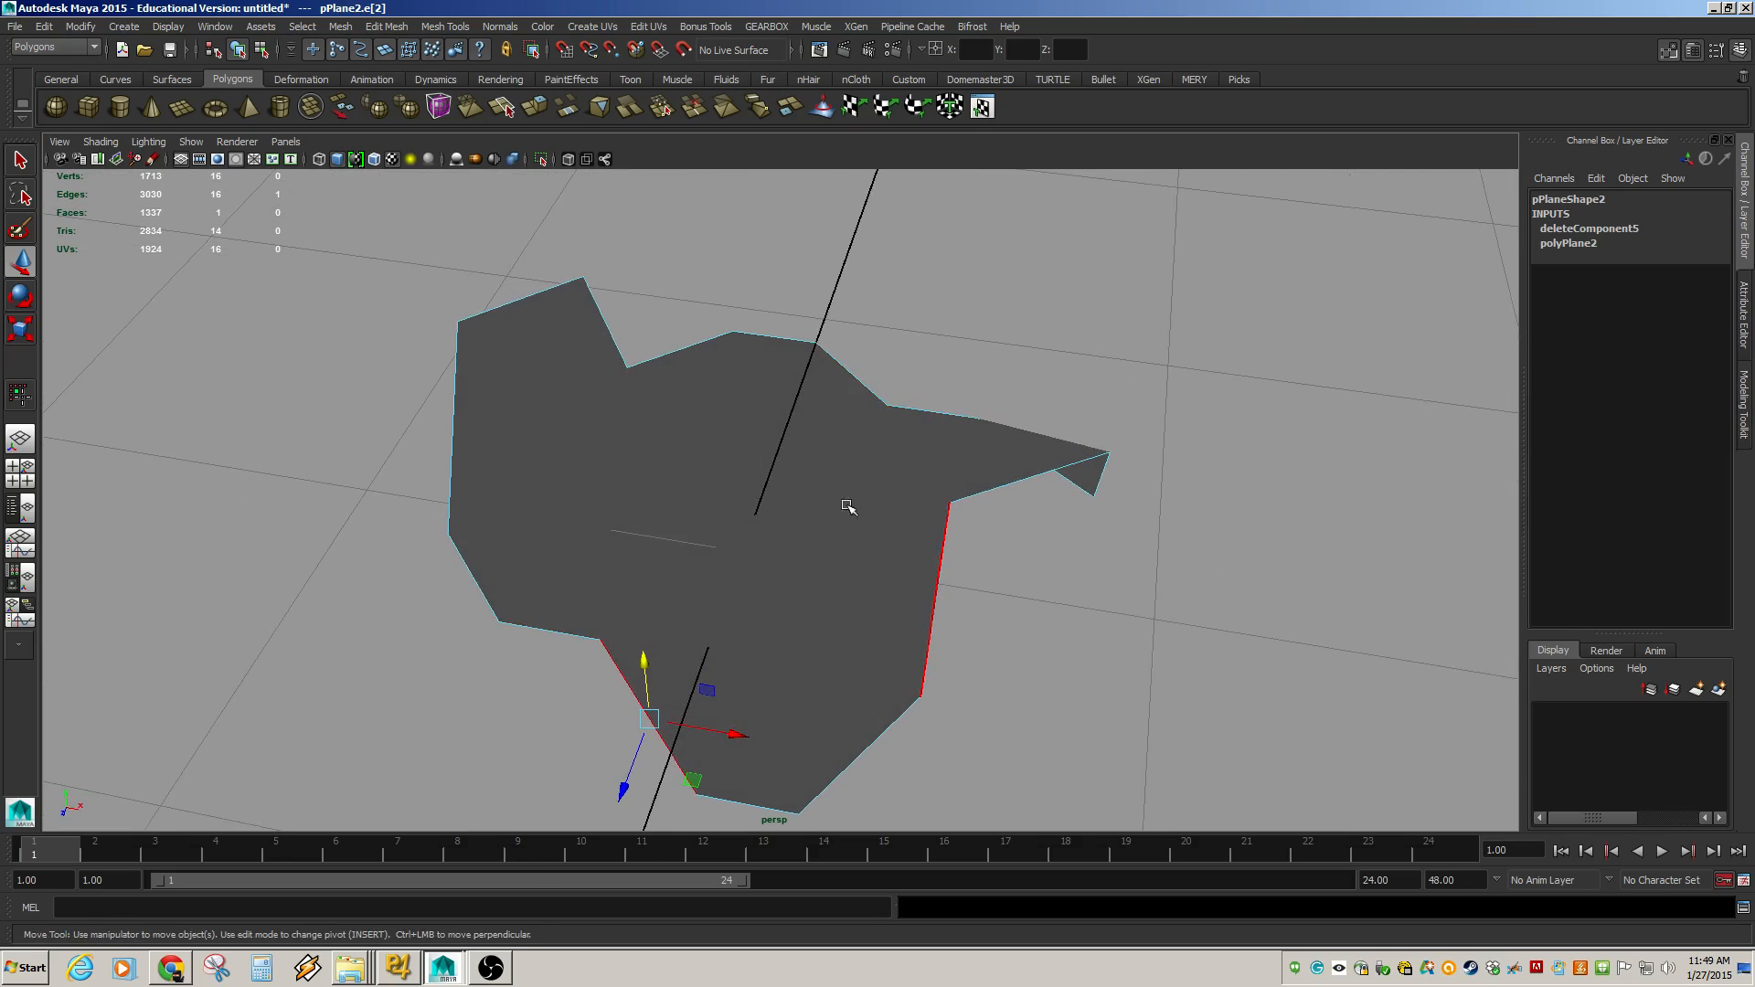
mouse_move(848, 507)
left_mouse_down("alt")
mouse_move(827, 537)
mouse_move(847, 517)
left_mouse_up("alt")
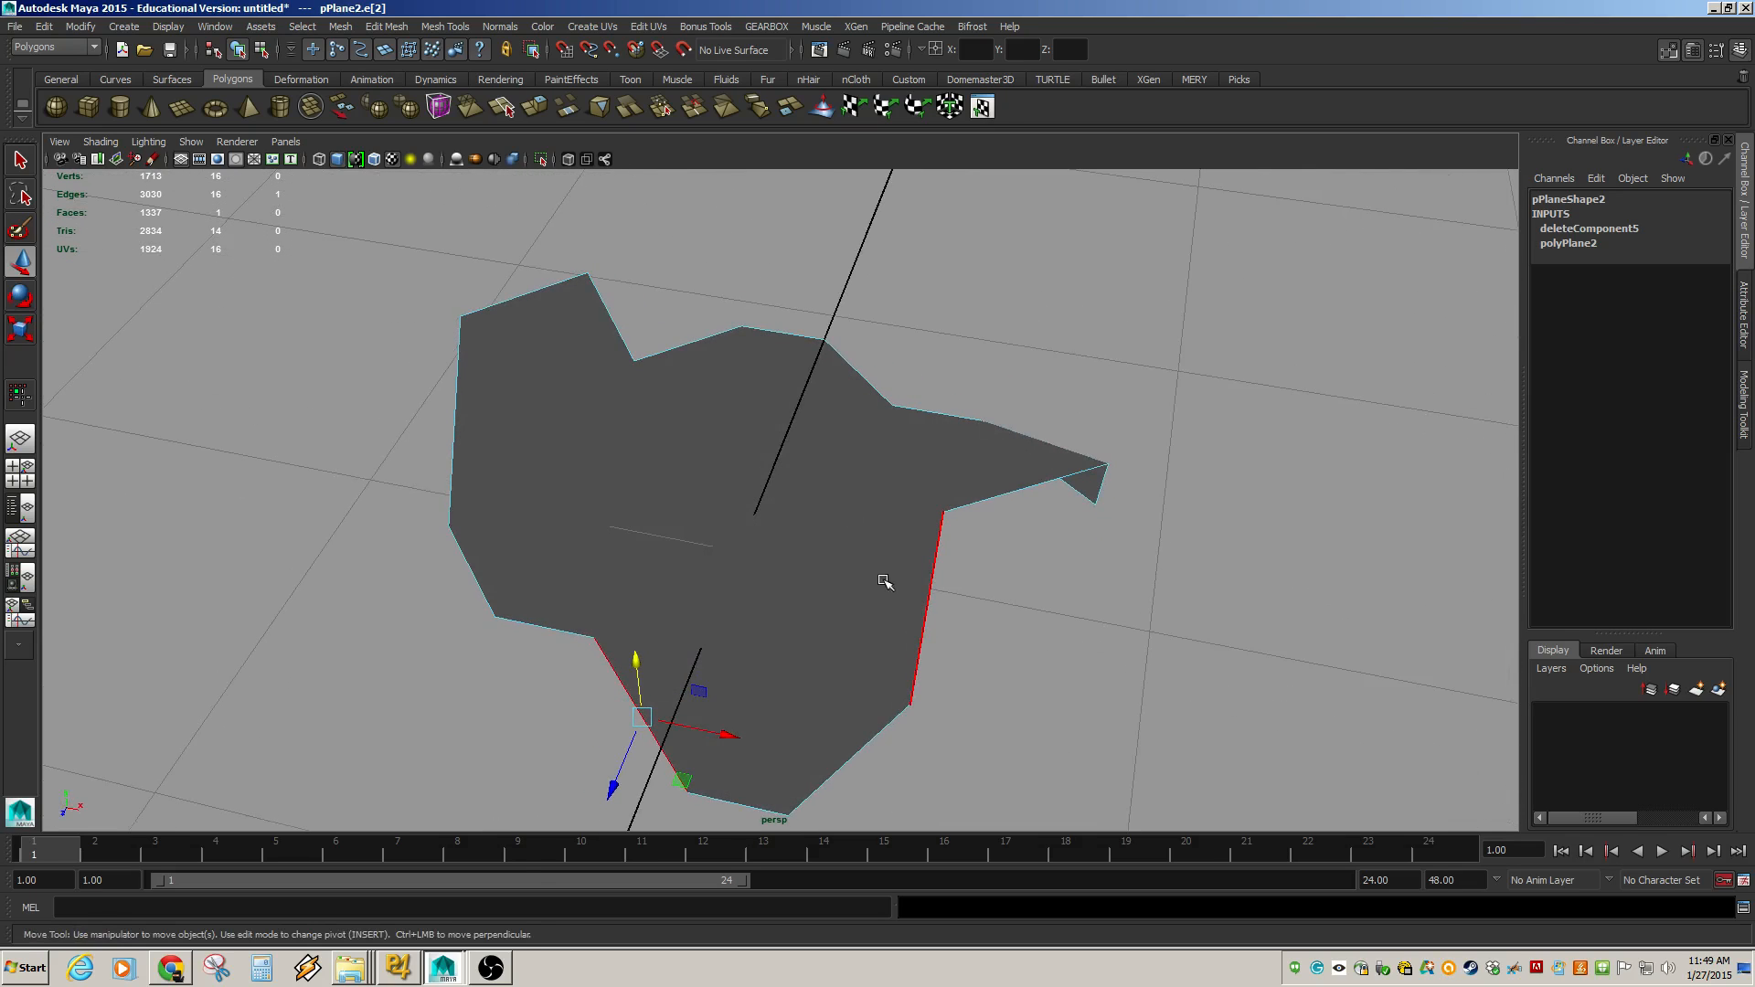
Orbit around the reshaped plane to inspect its freeform outline from several angles.
left_click_drag(525, 427, 760, 497, "alt")
right_click_drag(760, 497, 1050, 537, "alt")
left_click_drag(1050, 537, 858, 526, "alt")
left_click_drag(816, 444, 787, 367, "alt")
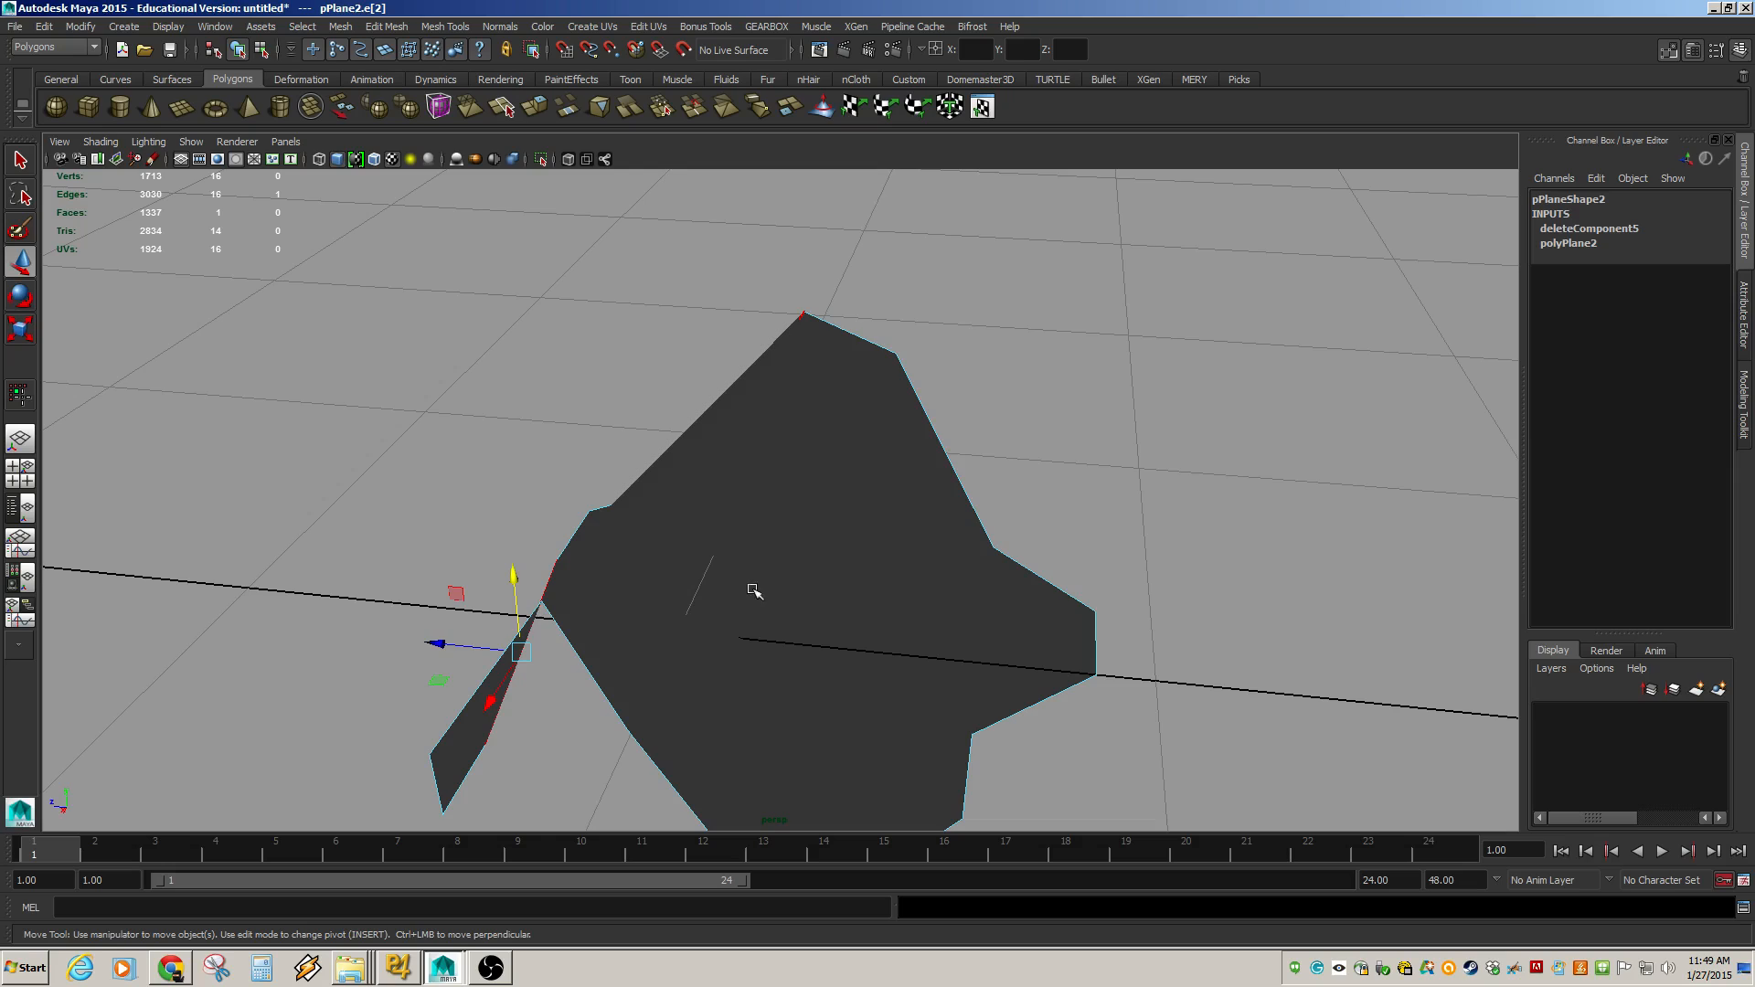
left_click_drag(687, 468, 854, 462, "alt")
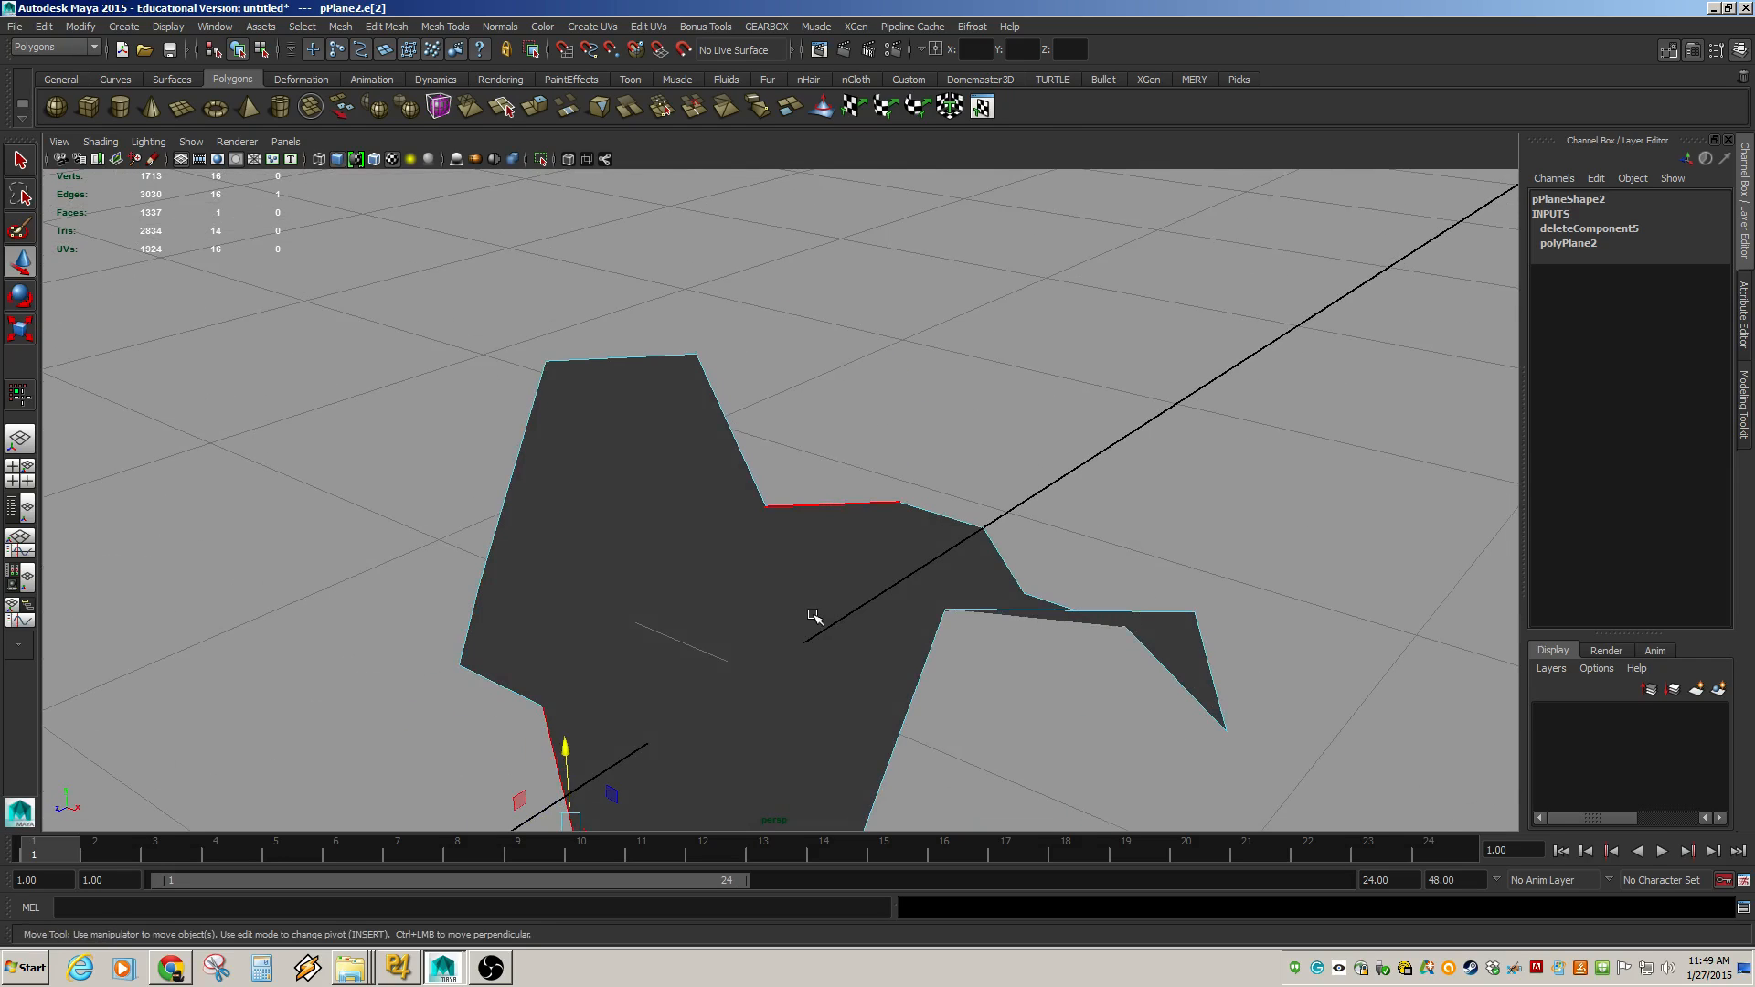
right_click_drag(884, 535, 953, 485)
Zoom out from the plane, select the cube with the cut faces and orbit around it to inspect it.
left_click(966, 553)
right_click_drag(965, 554, 366, 388, "alt")
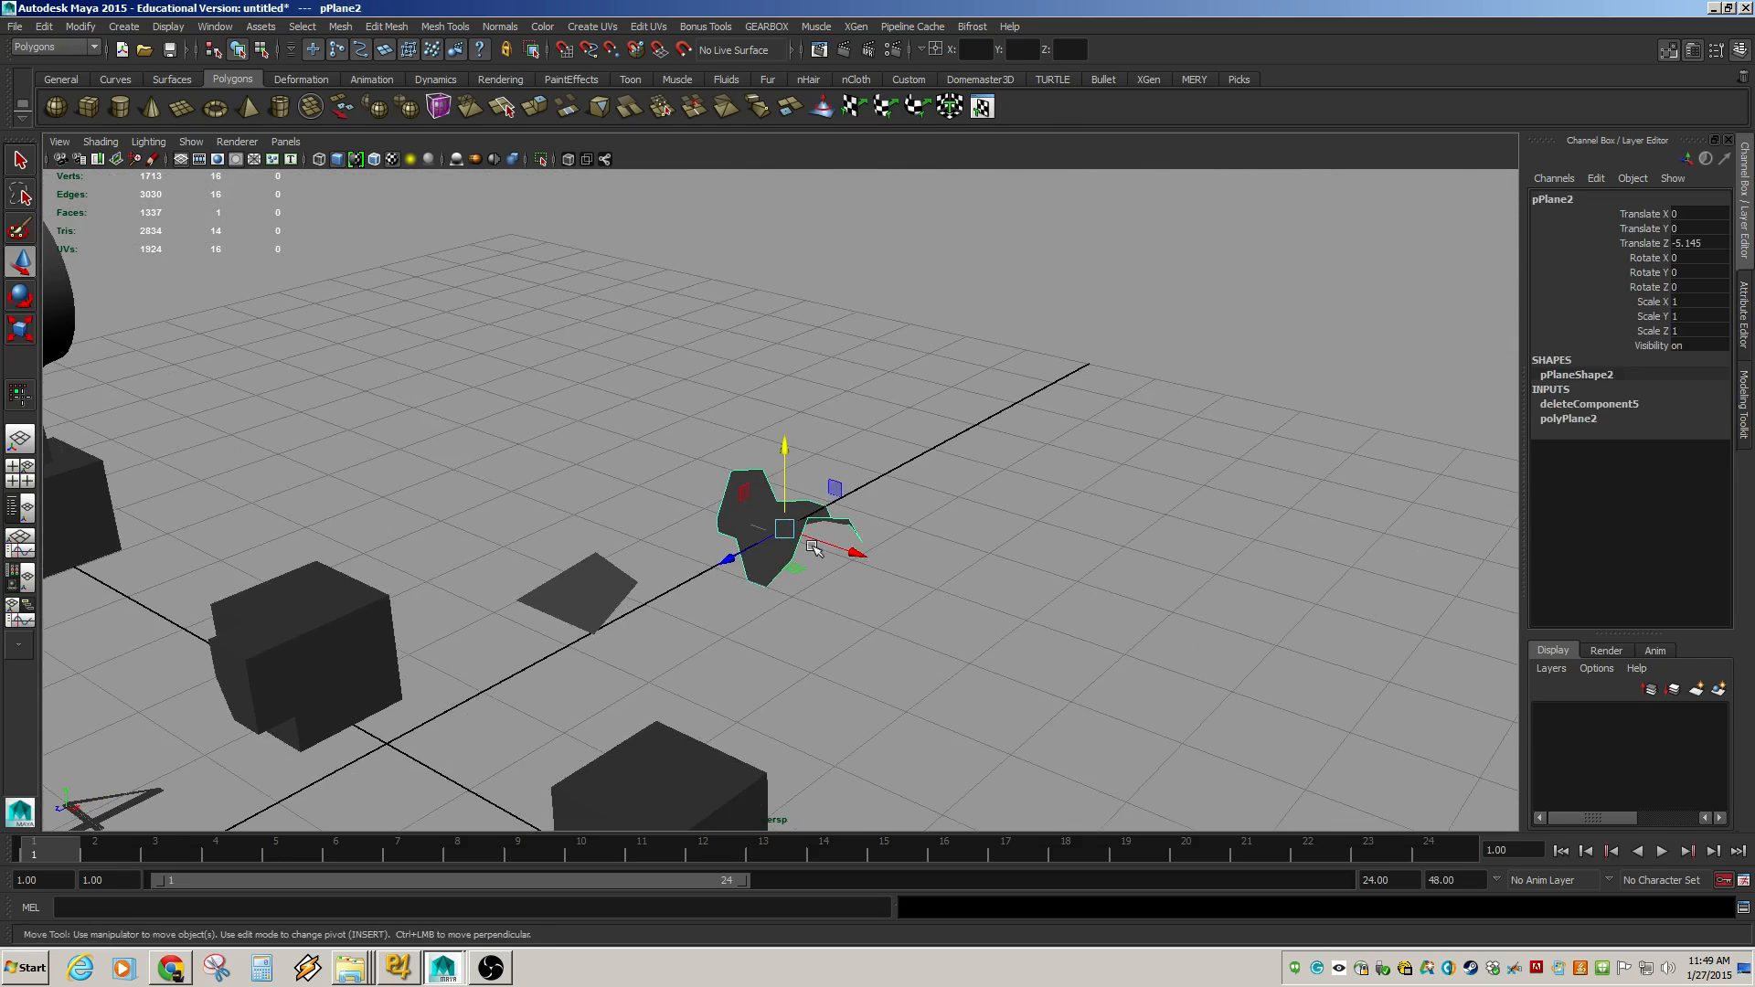
middle_click_drag(814, 549, 932, 250, "alt")
left_click_drag(677, 320, 725, 338, "alt")
middle_click_drag(725, 337, 682, 435, "alt")
right_click_drag(682, 436, 705, 506, "alt")
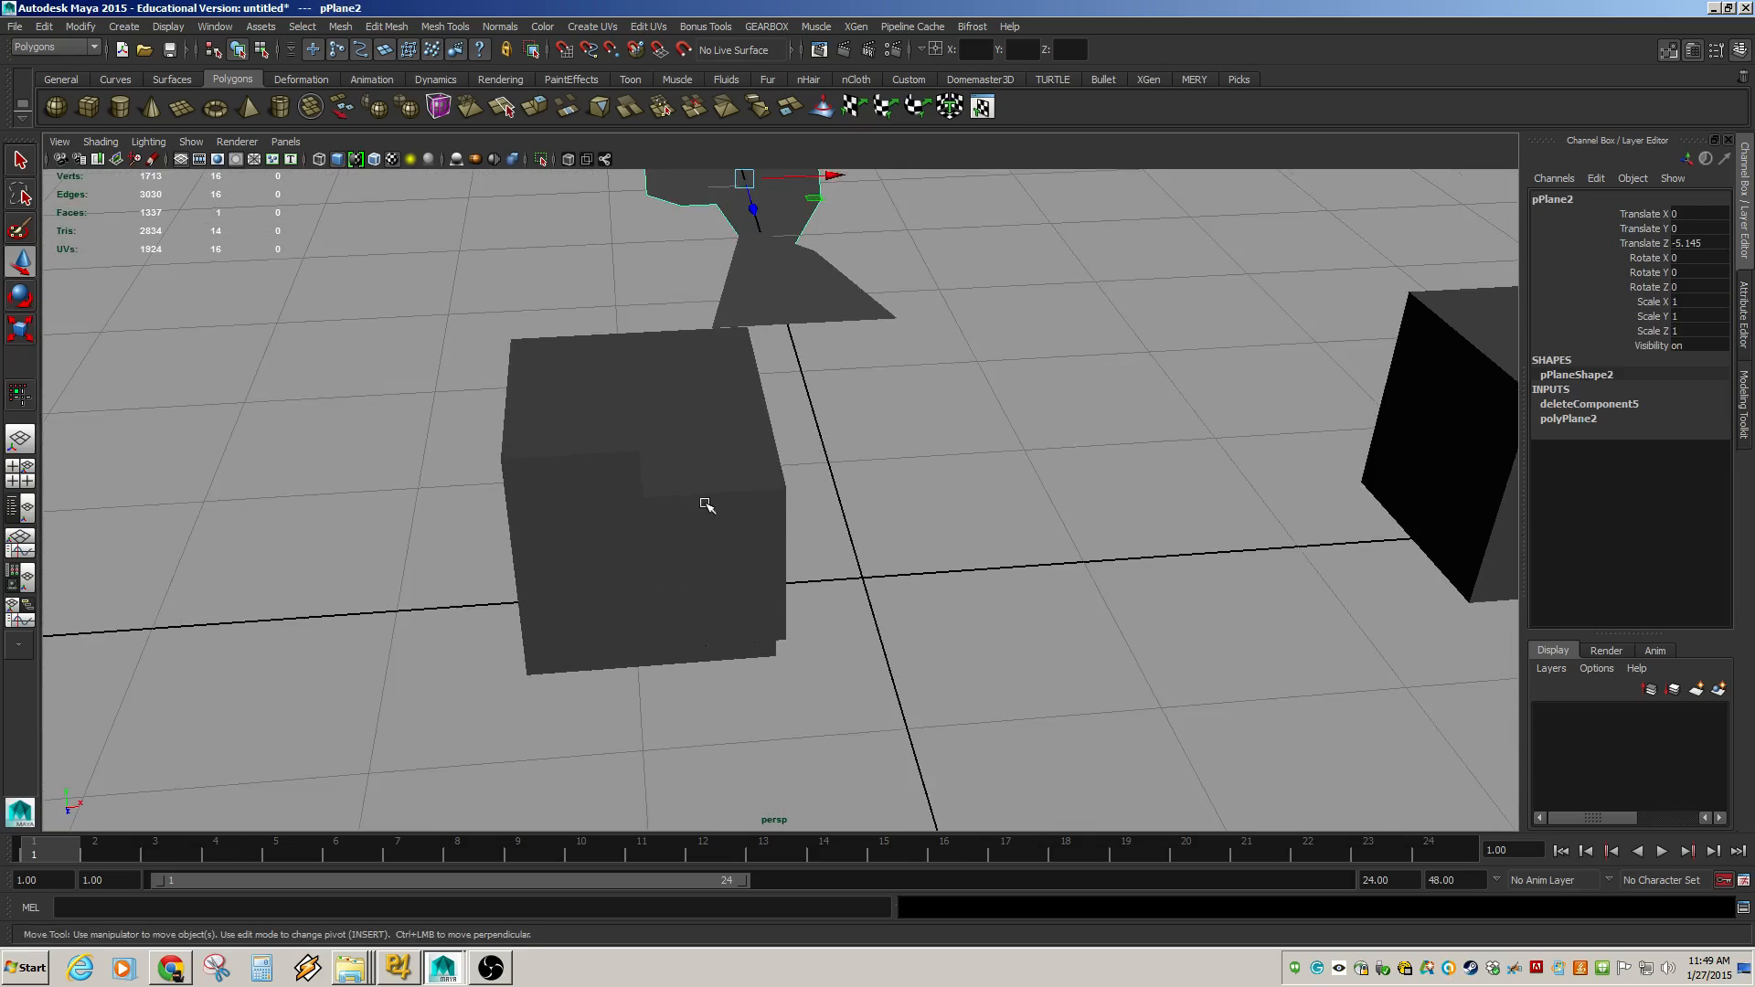
left_click(707, 508)
left_click_drag(715, 511, 816, 492, "alt")
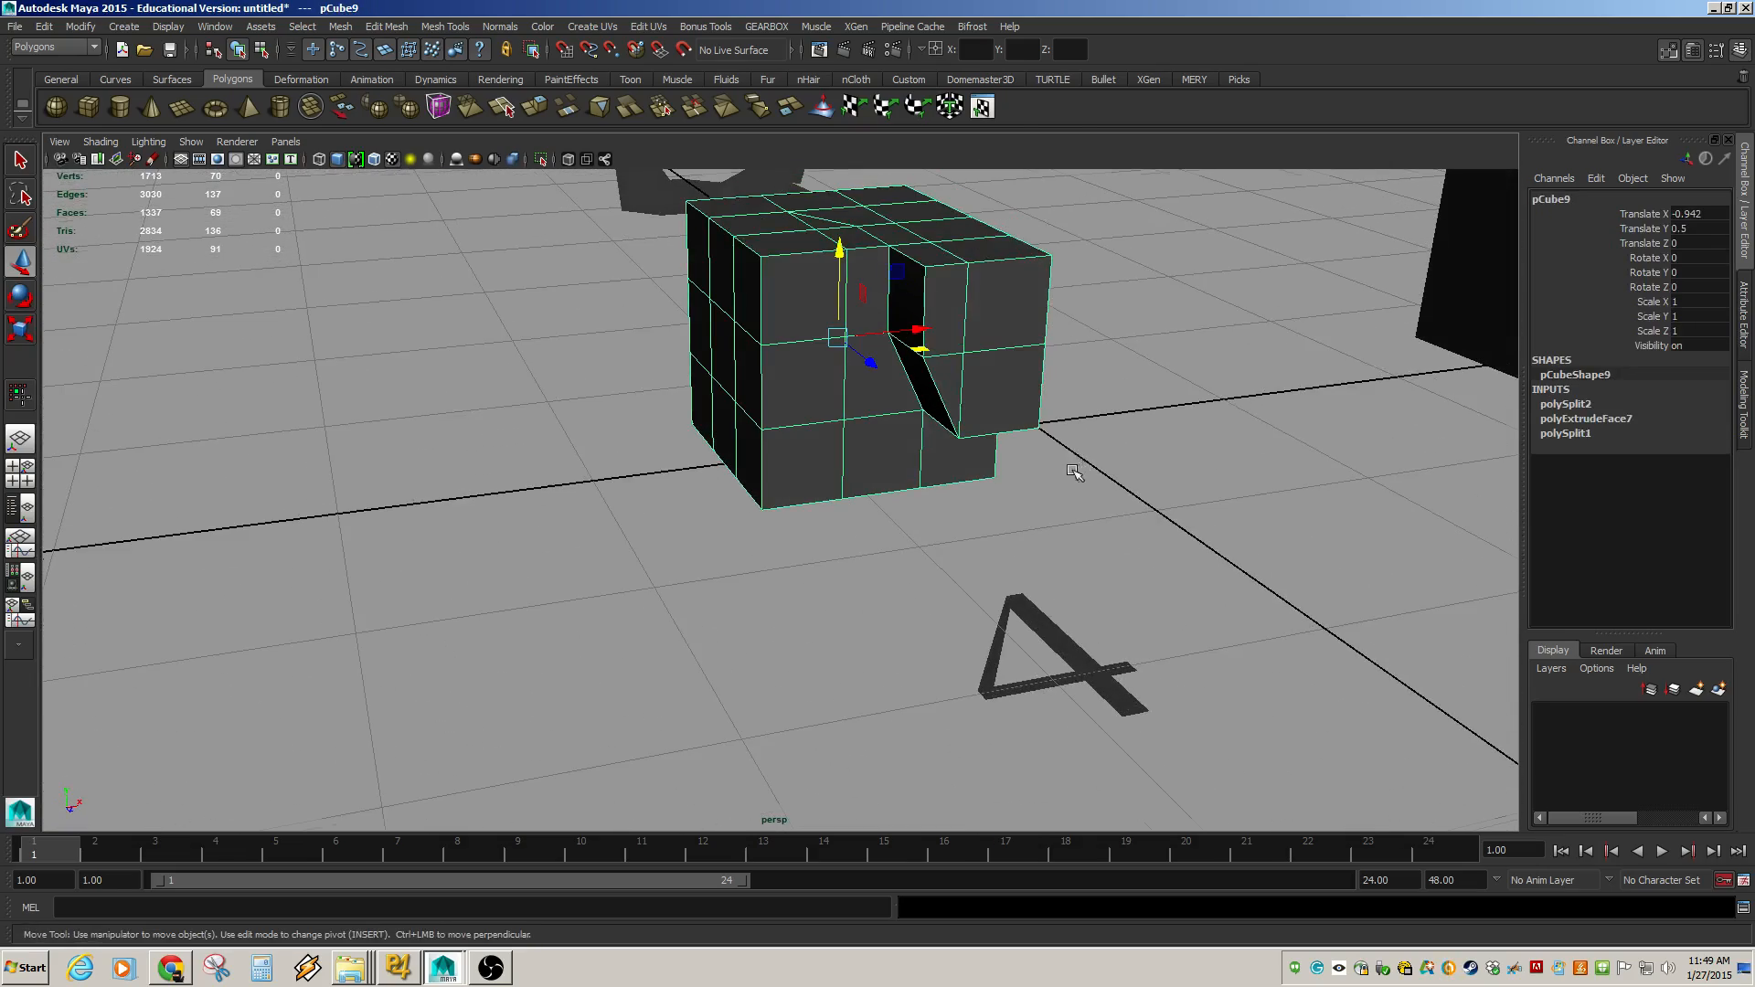
middle_click_drag(1074, 472, 980, 547, "alt")
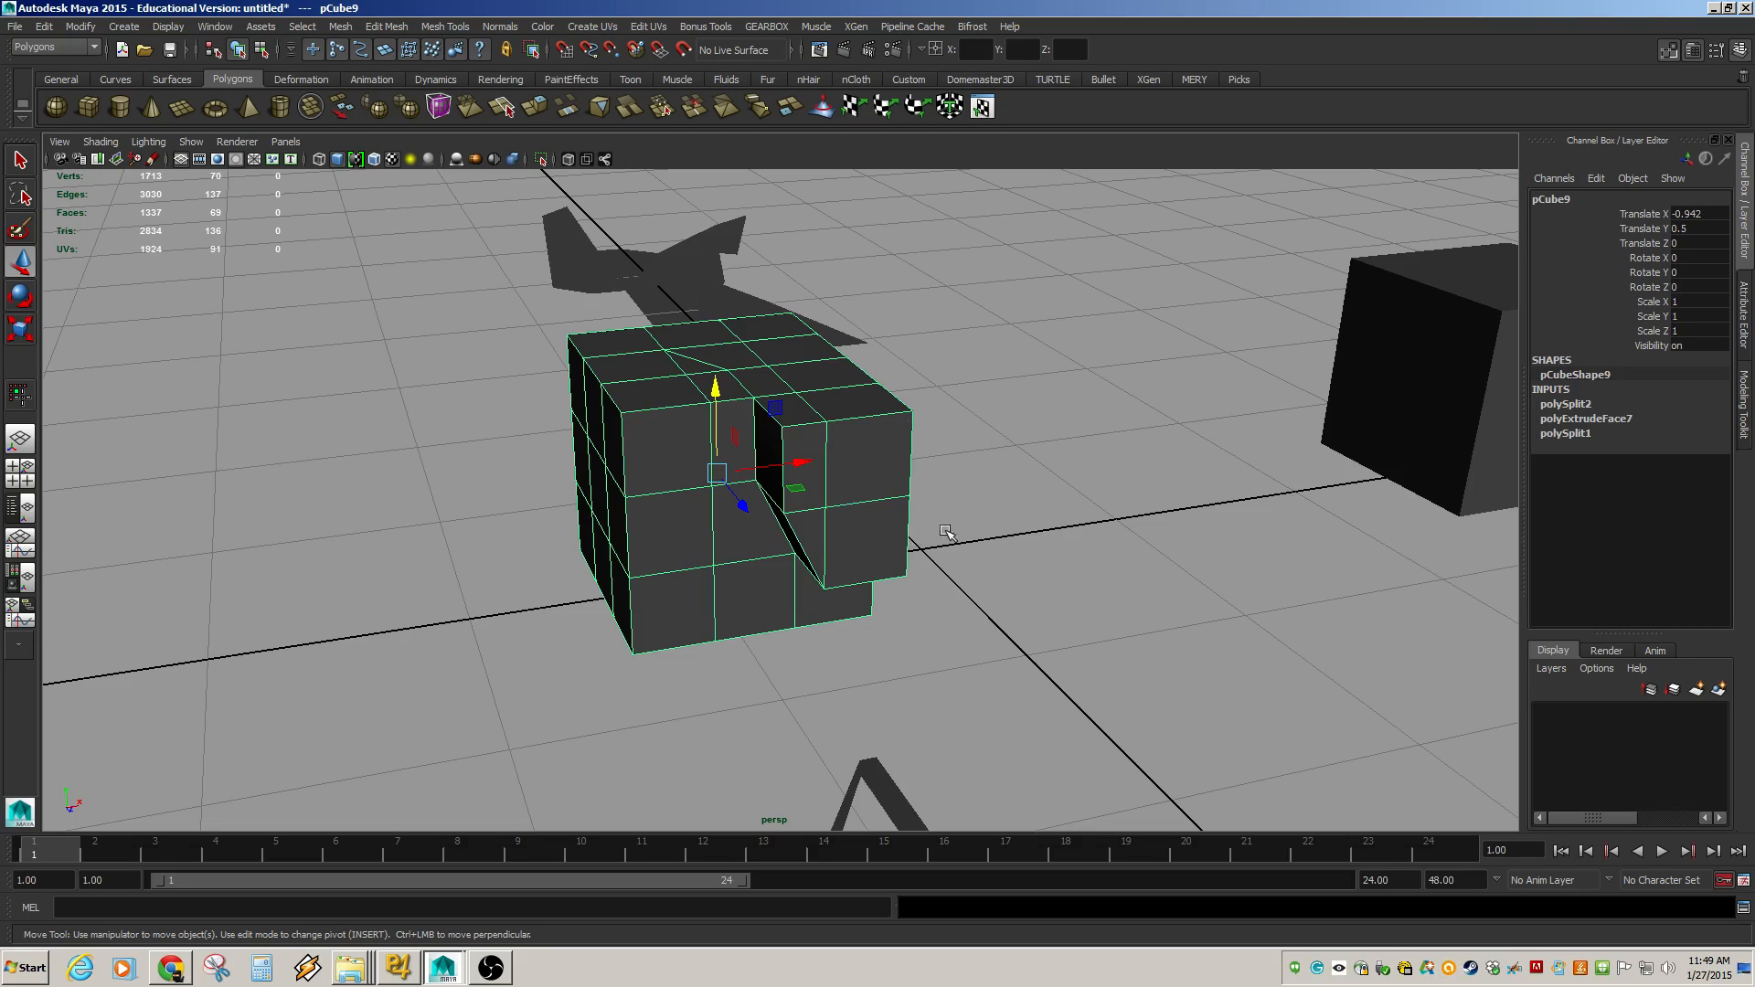
Orbit and frame the view around the cubes to inspect them, and render a test frame of the perspective view.
middle_click_drag(1267, 471, 1126, 498, "alt")
left_click_drag(684, 543, 720, 544, "alt")
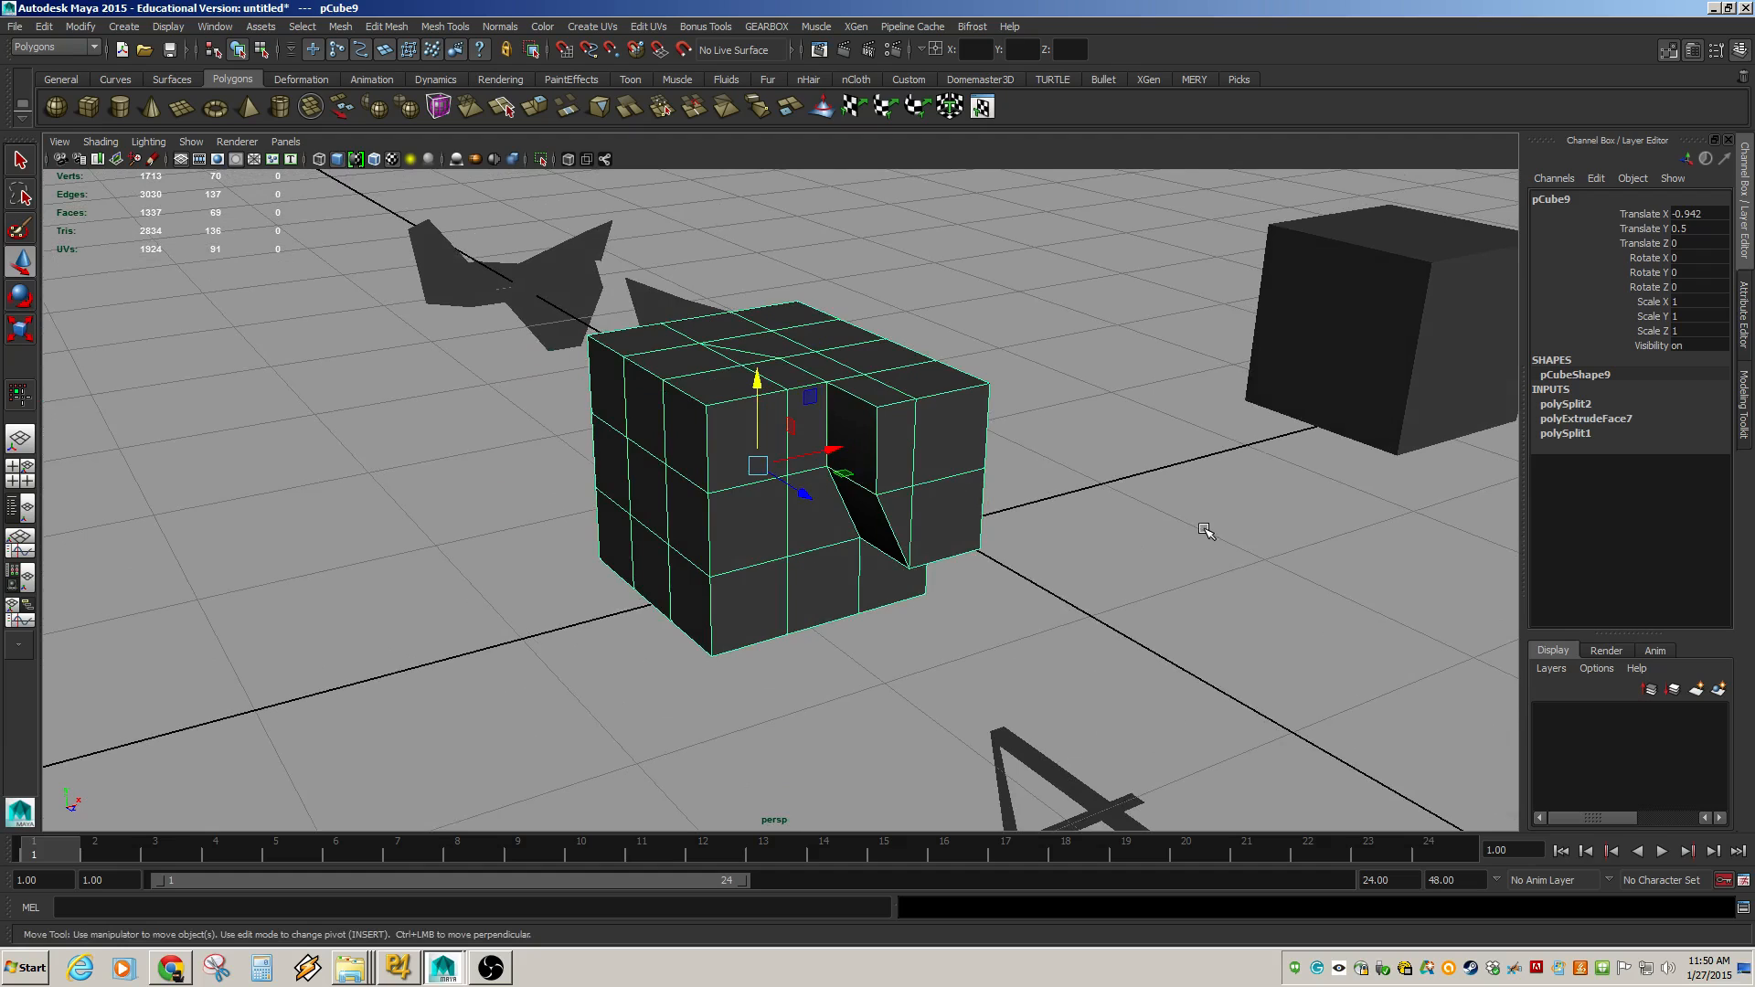
left_click(1377, 320)
left_click(883, 445)
middle_click_drag(1158, 494, 842, 568, "alt")
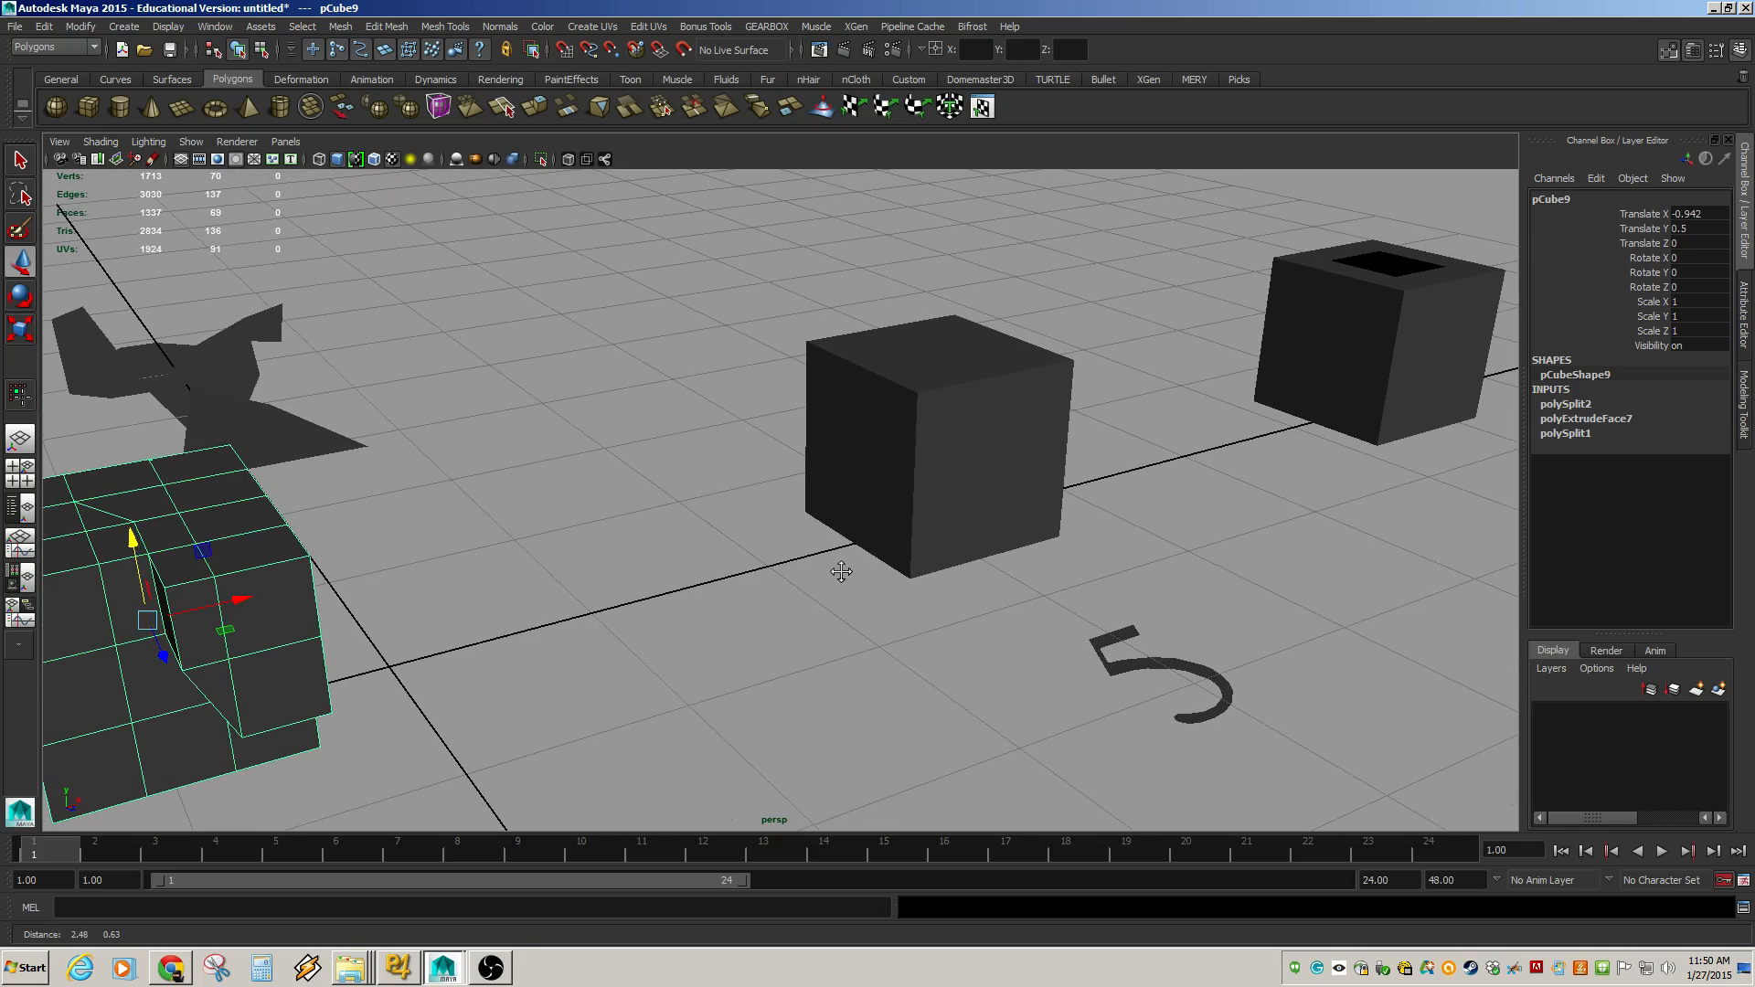
key("f")
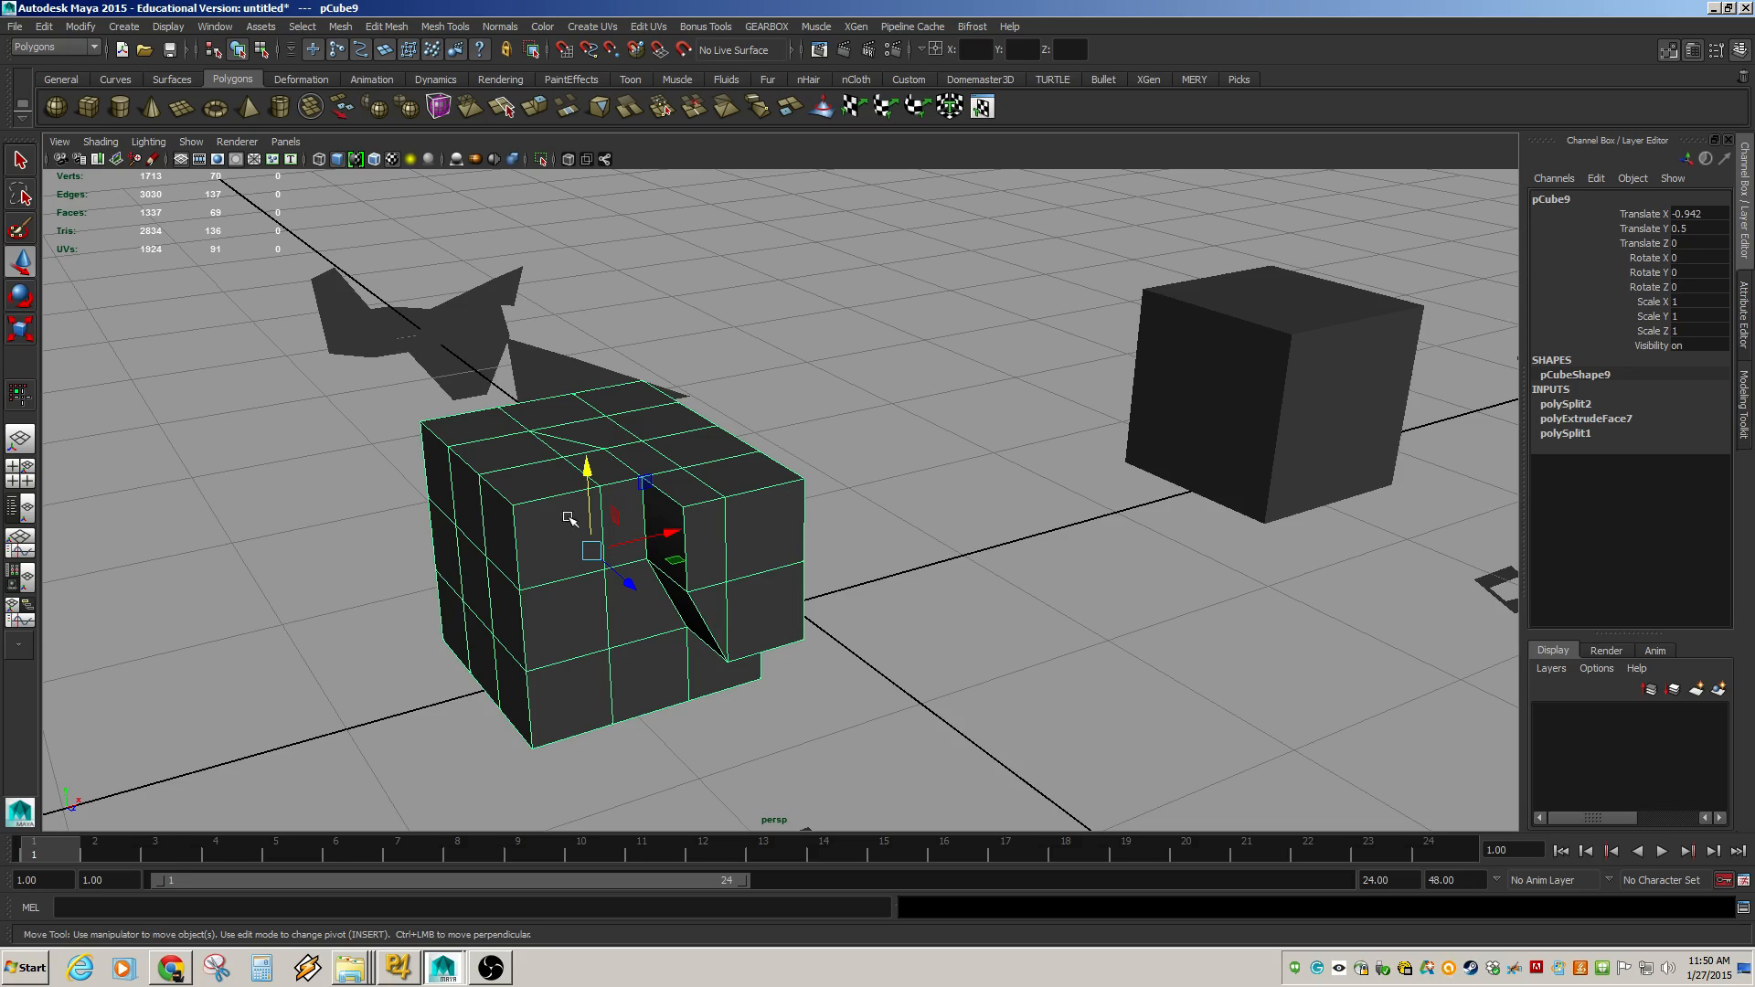
middle_click_drag(1287, 613, 873, 731, "alt")
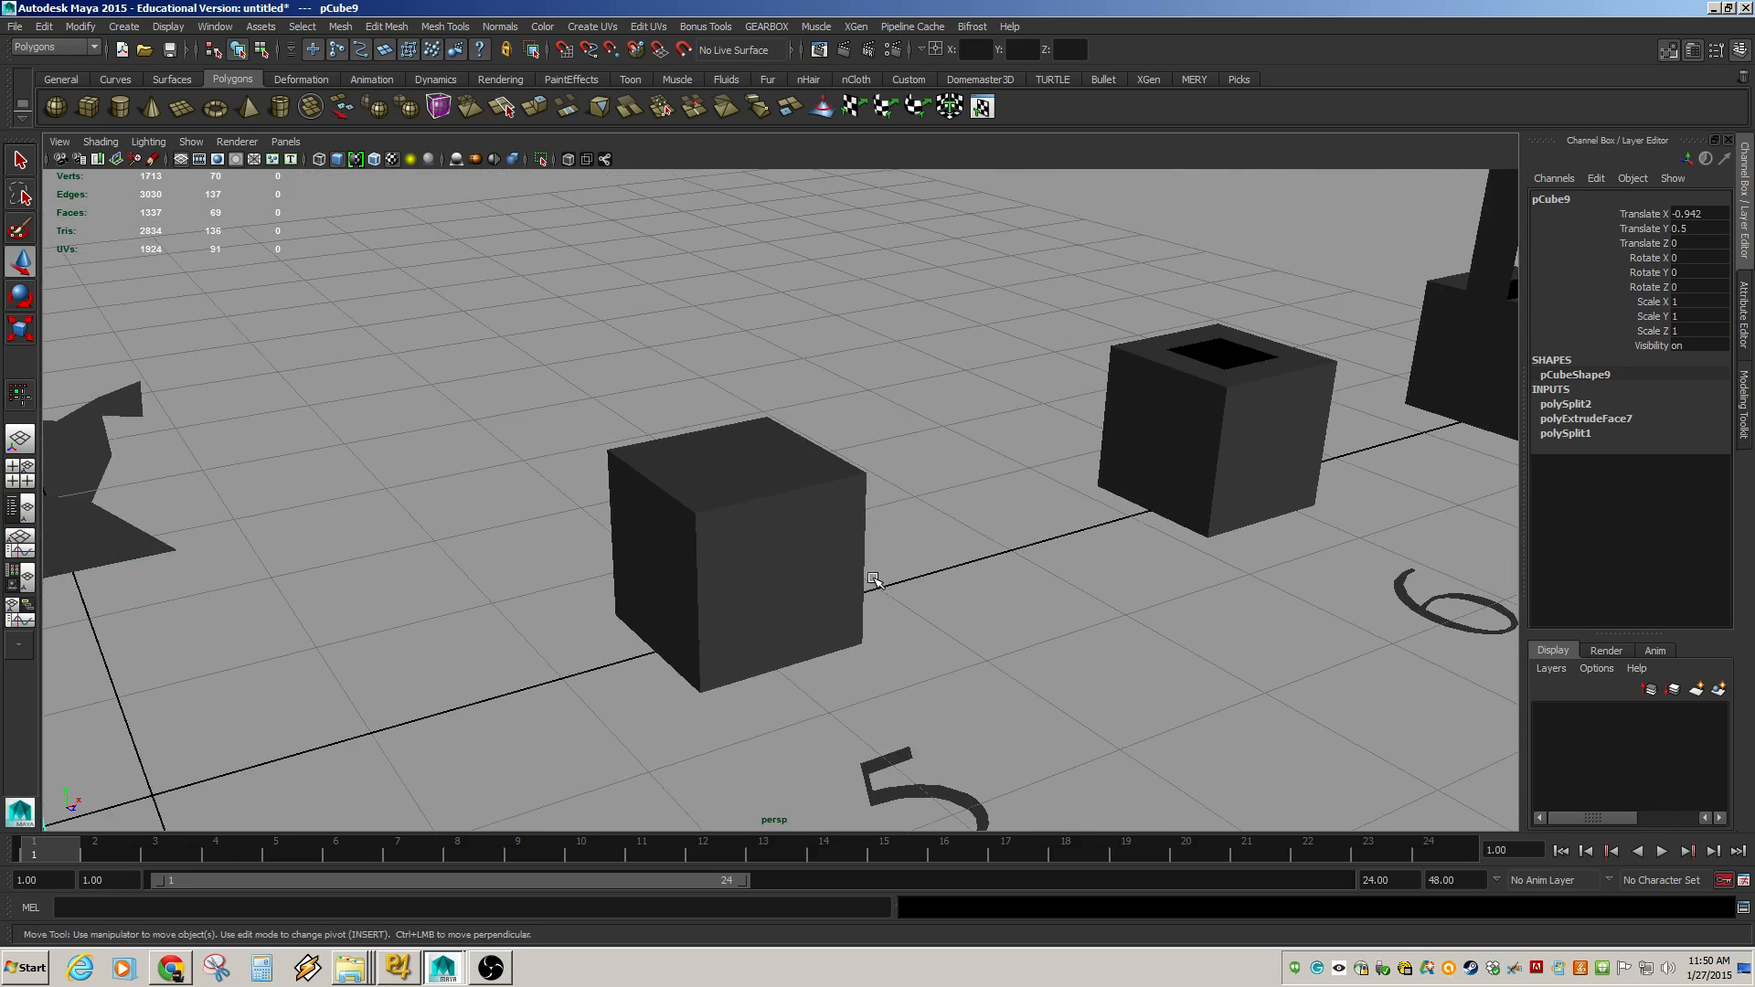
left_click(790, 567)
right_click_drag(838, 583, 936, 600, "alt")
left_click_drag(936, 600, 799, 584, "alt")
middle_click_drag(799, 583, 1154, 682, "alt")
right_click_drag(723, 618, 777, 622, "alt")
left_click(1051, 607)
left_click_drag(1050, 607, 889, 603, "alt")
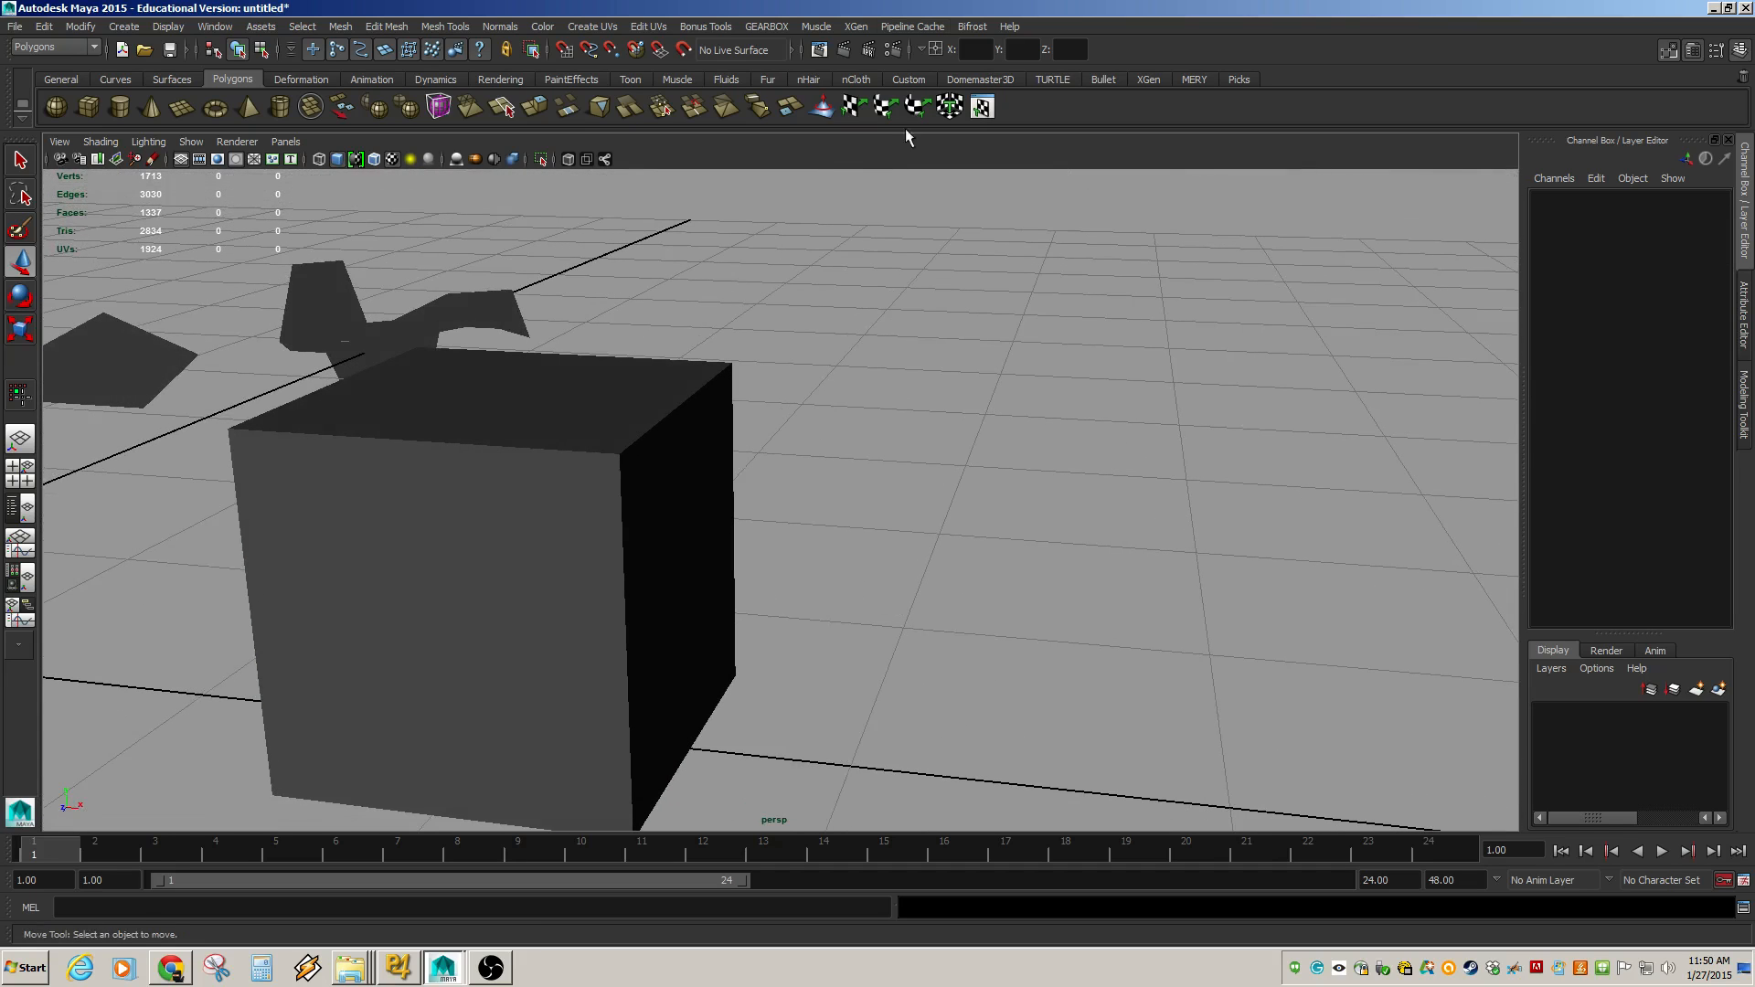
left_click(845, 48)
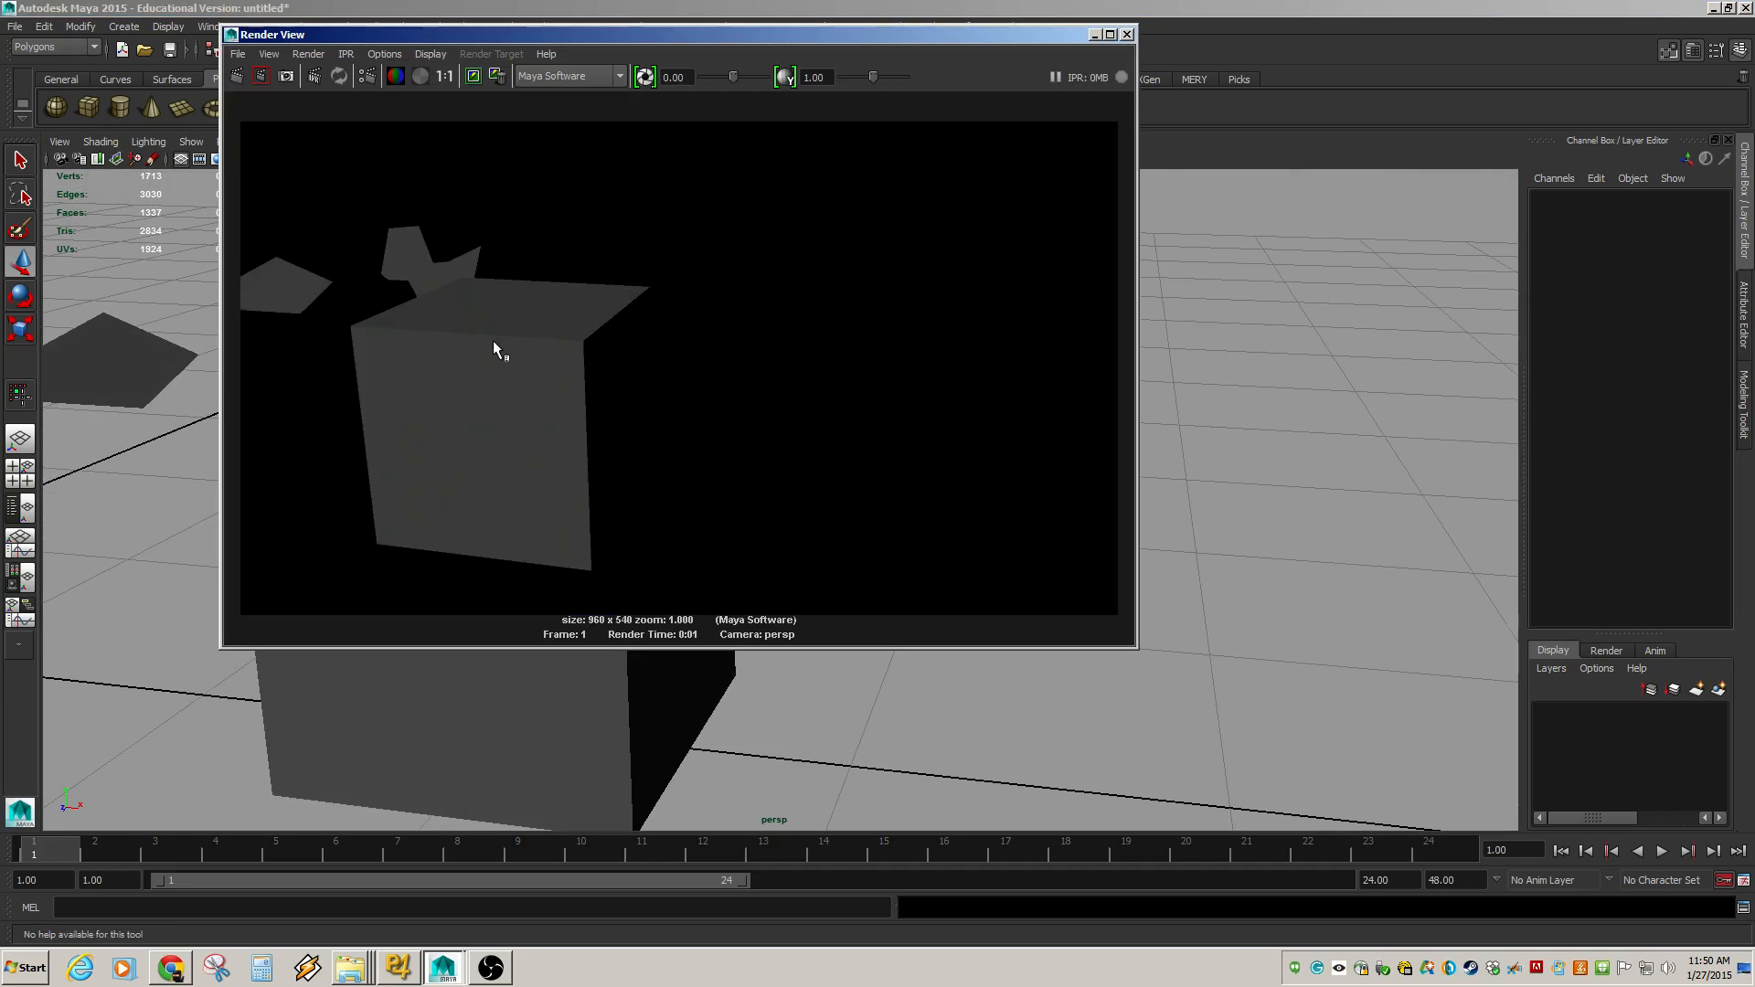
left_click(1130, 37)
Select the top perimeter edge loops of the plain cube and bevel them.
scroll(643, 492, "up", 5)
middle_click_drag(646, 500, 854, 531, "alt")
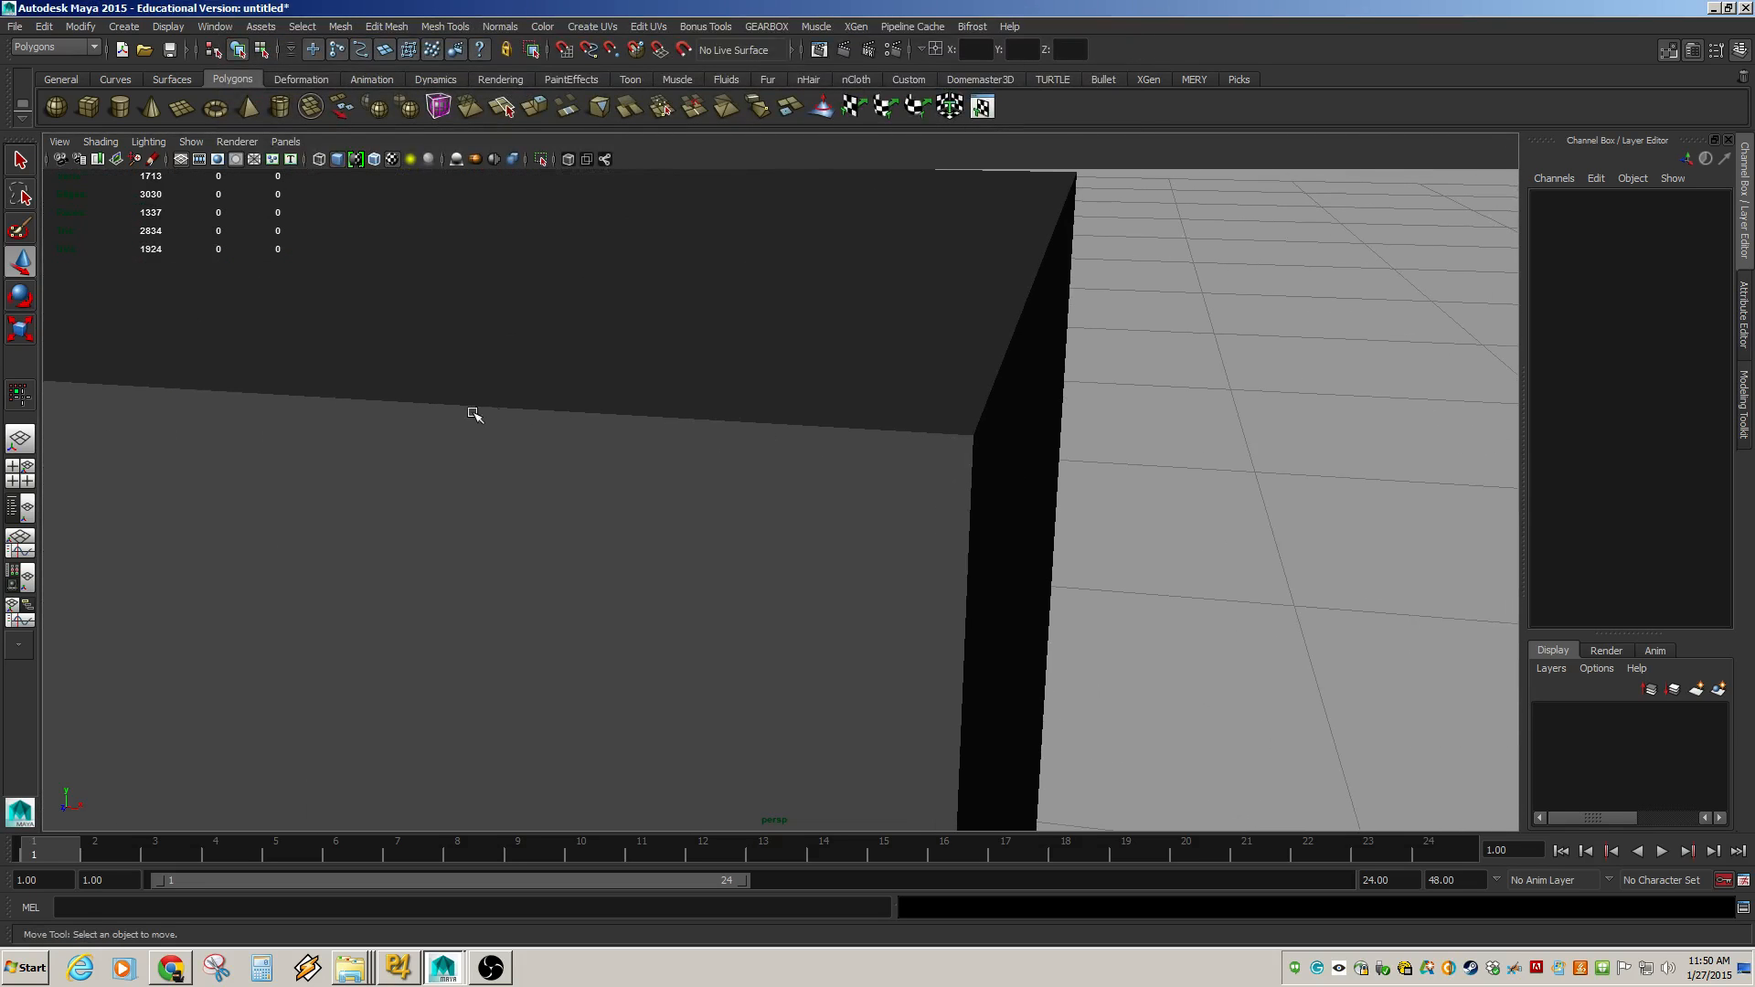
left_click_drag(769, 483, 699, 550, "alt")
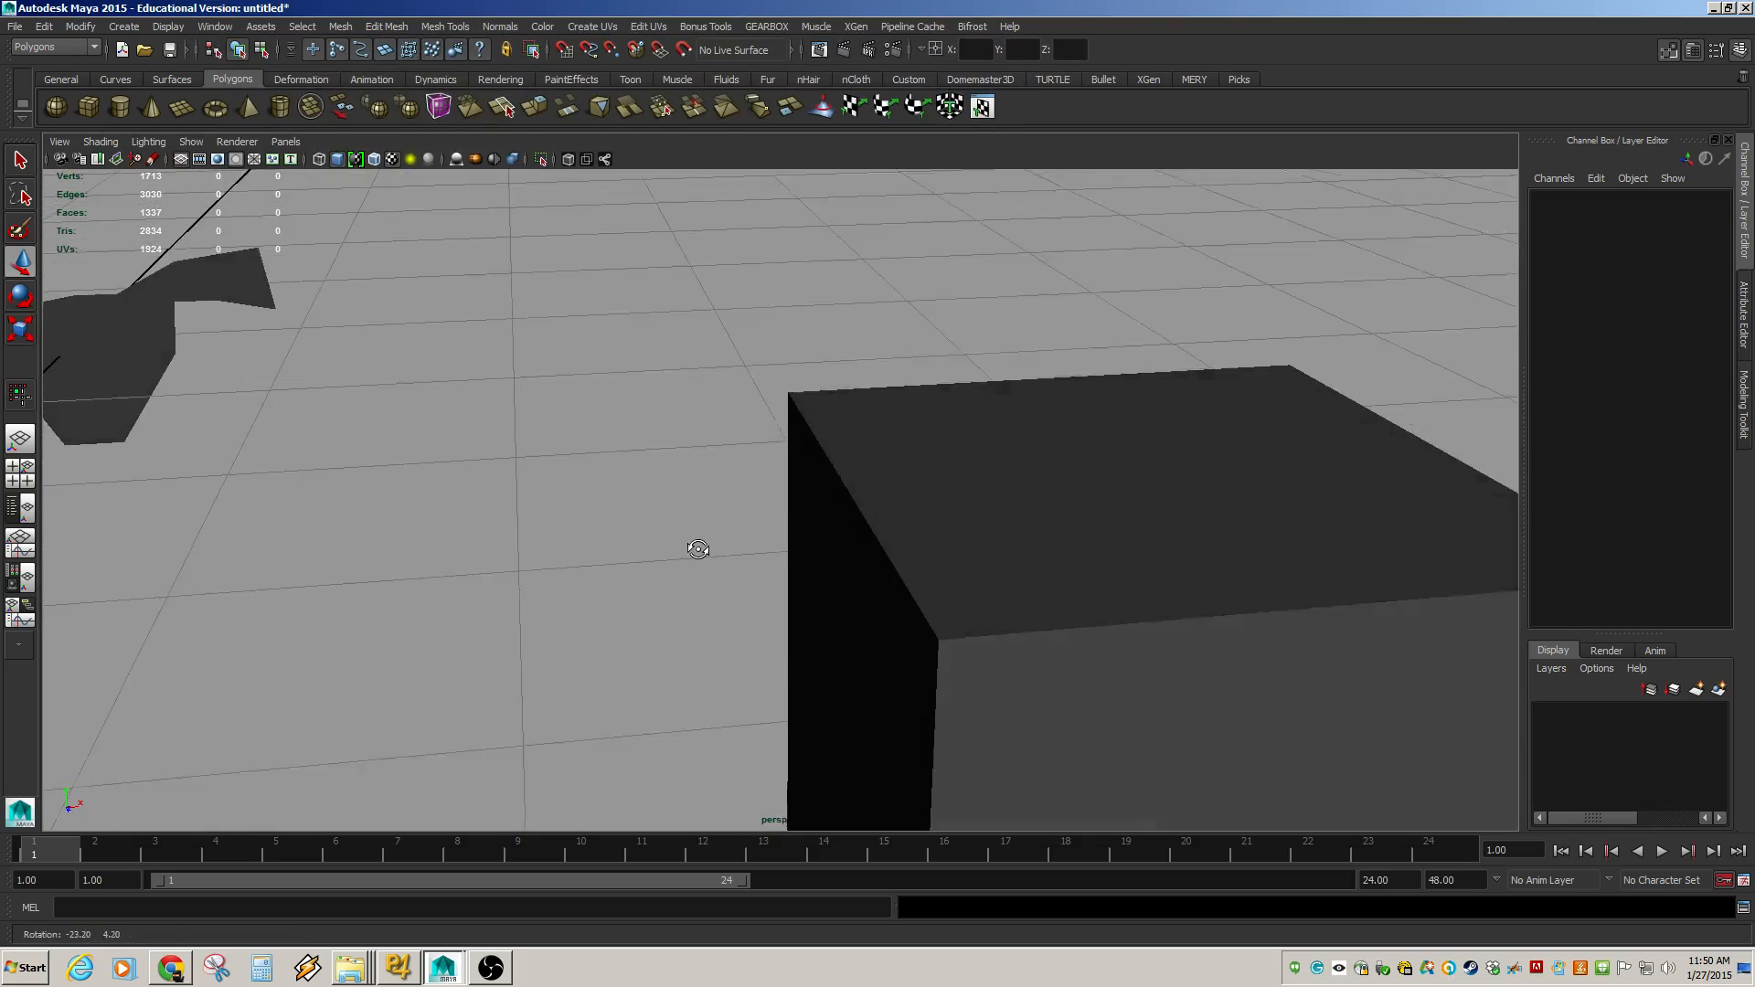
middle_click_drag(805, 567, 530, 523, "alt")
left_click_drag(1094, 525, 919, 532, "alt")
middle_click_drag(919, 531, 1432, 507, "alt")
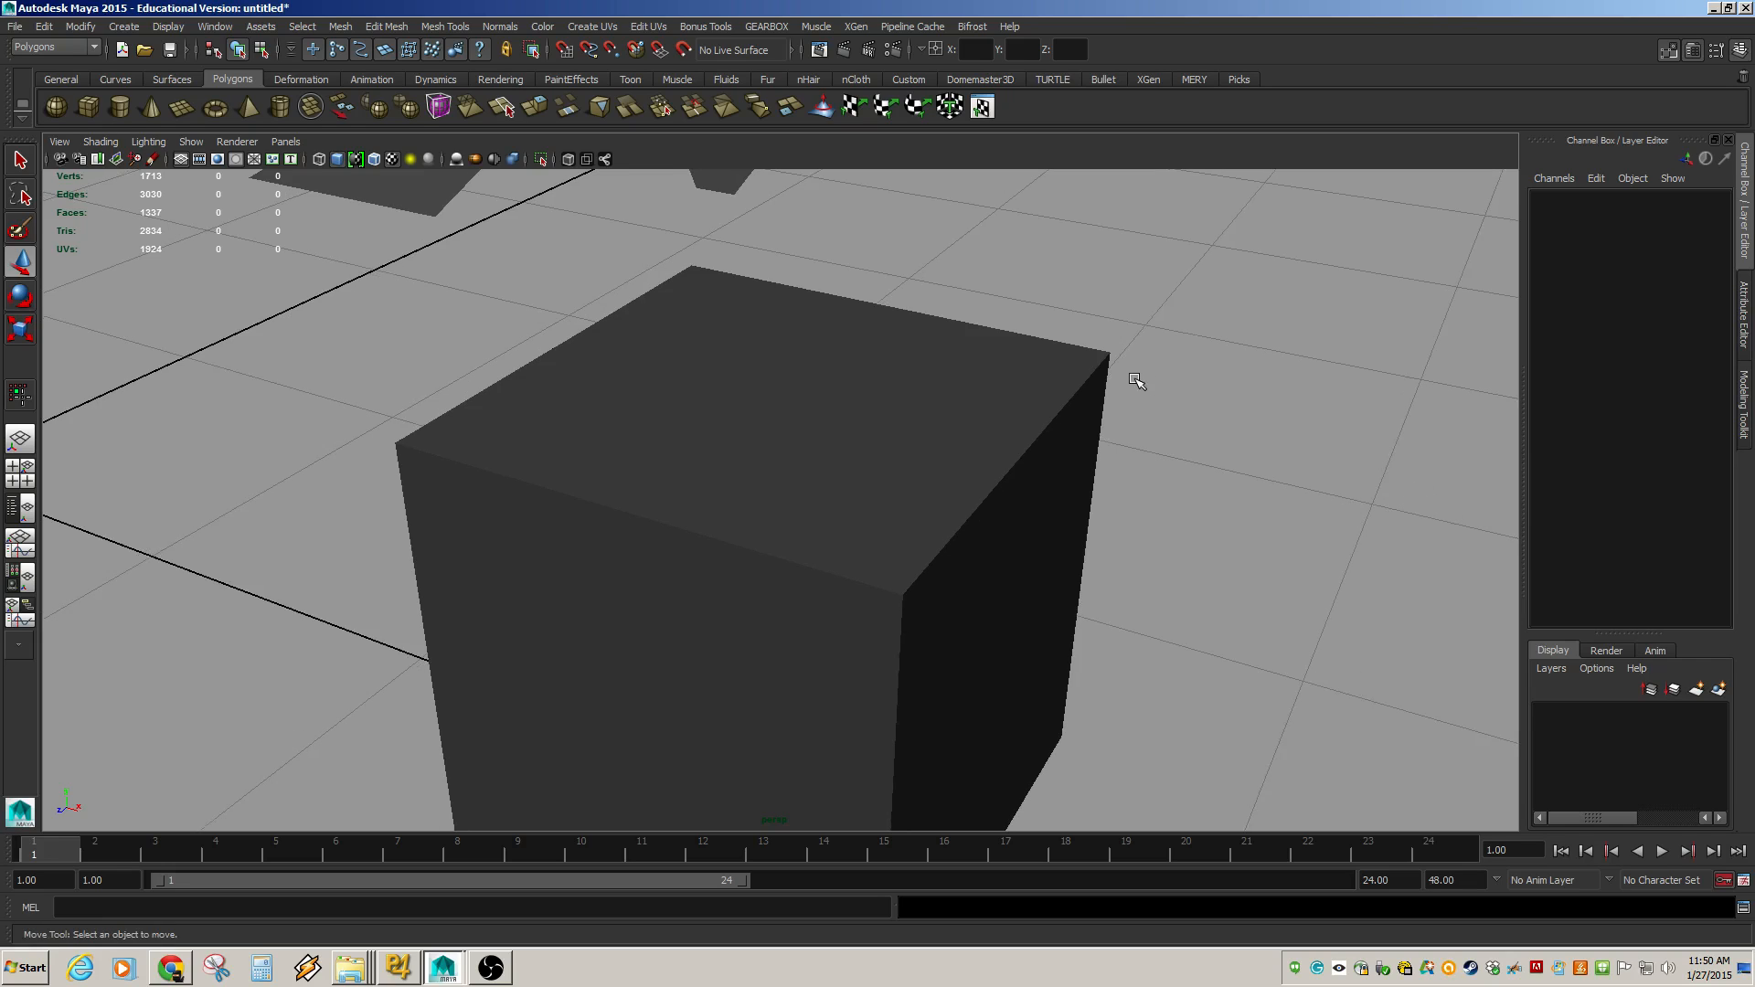
left_click(1017, 487)
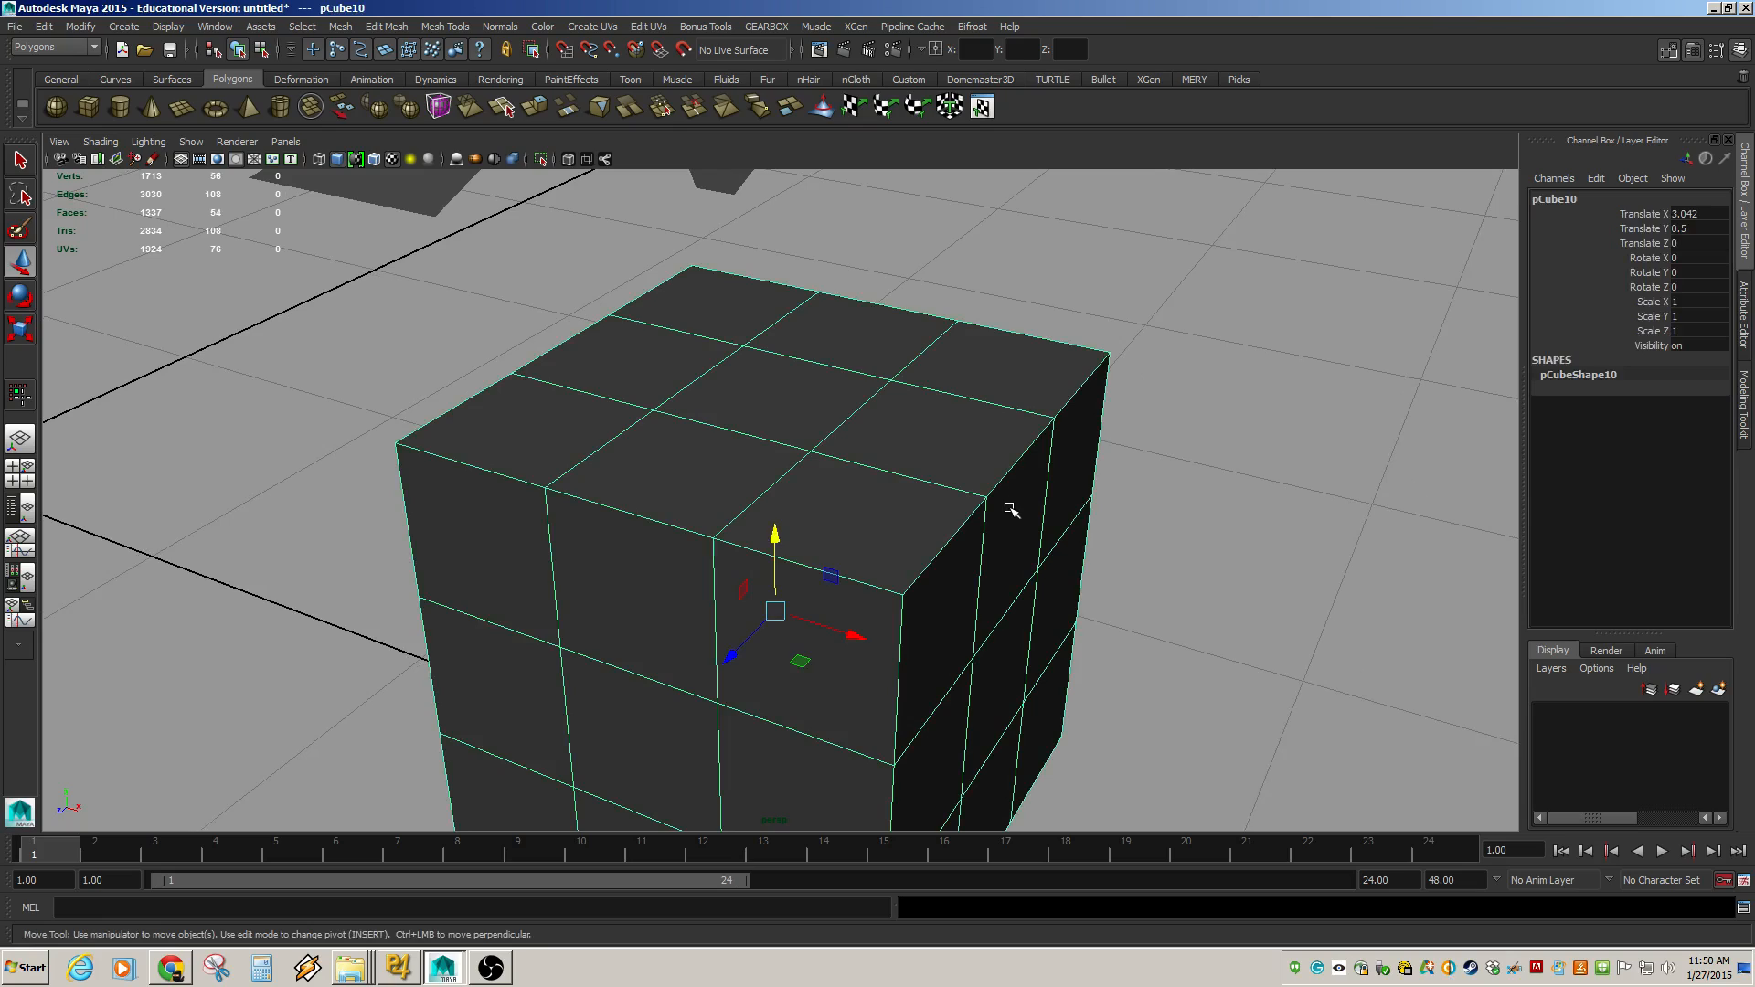
left_click(1170, 514)
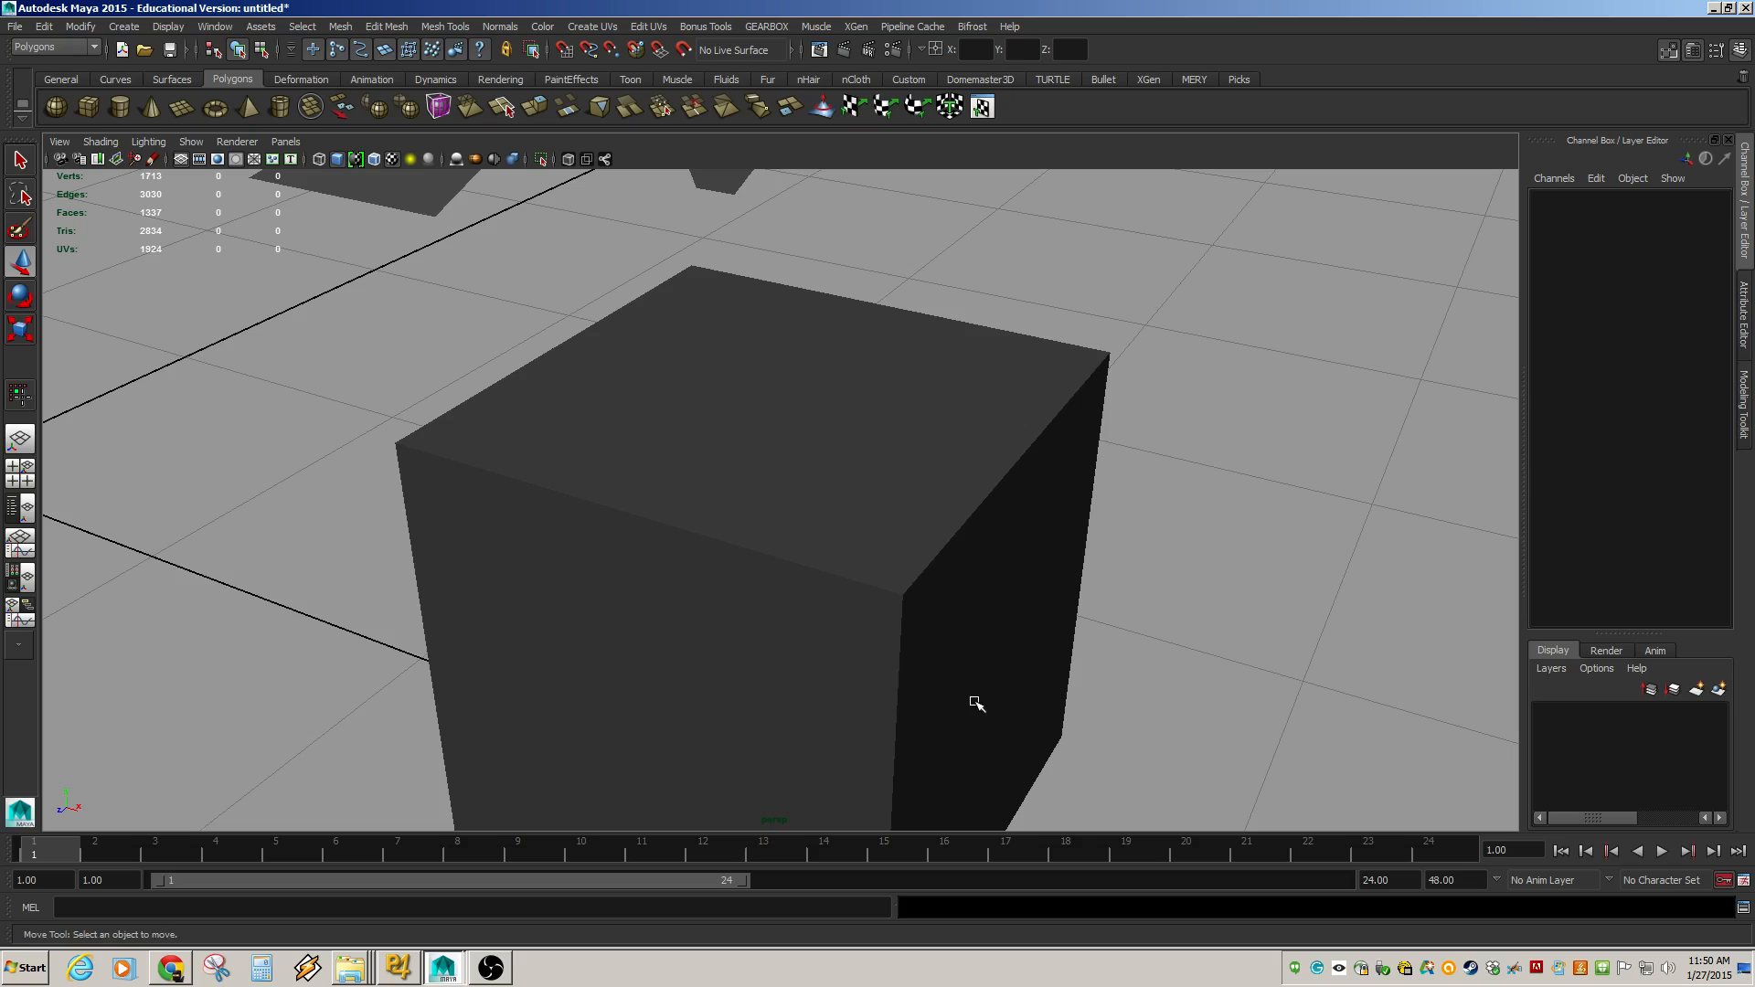
right_click_drag(975, 510, 975, 471)
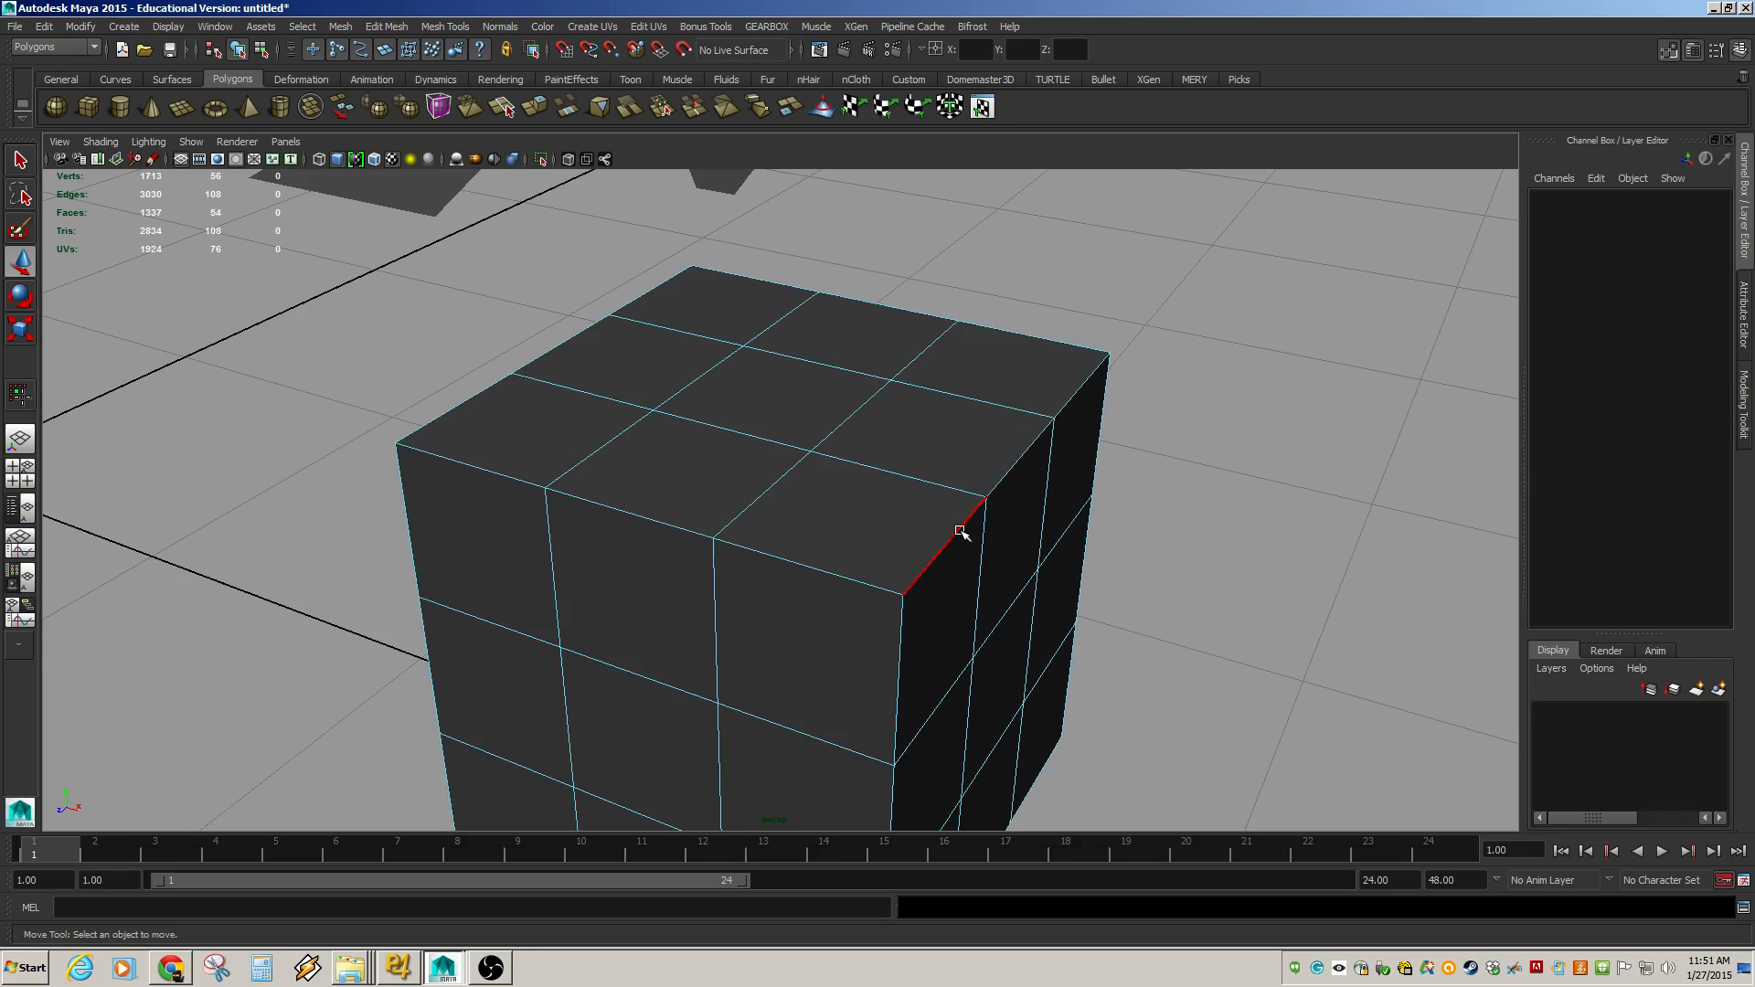
double_click(959, 530)
double_click(859, 578, "shift")
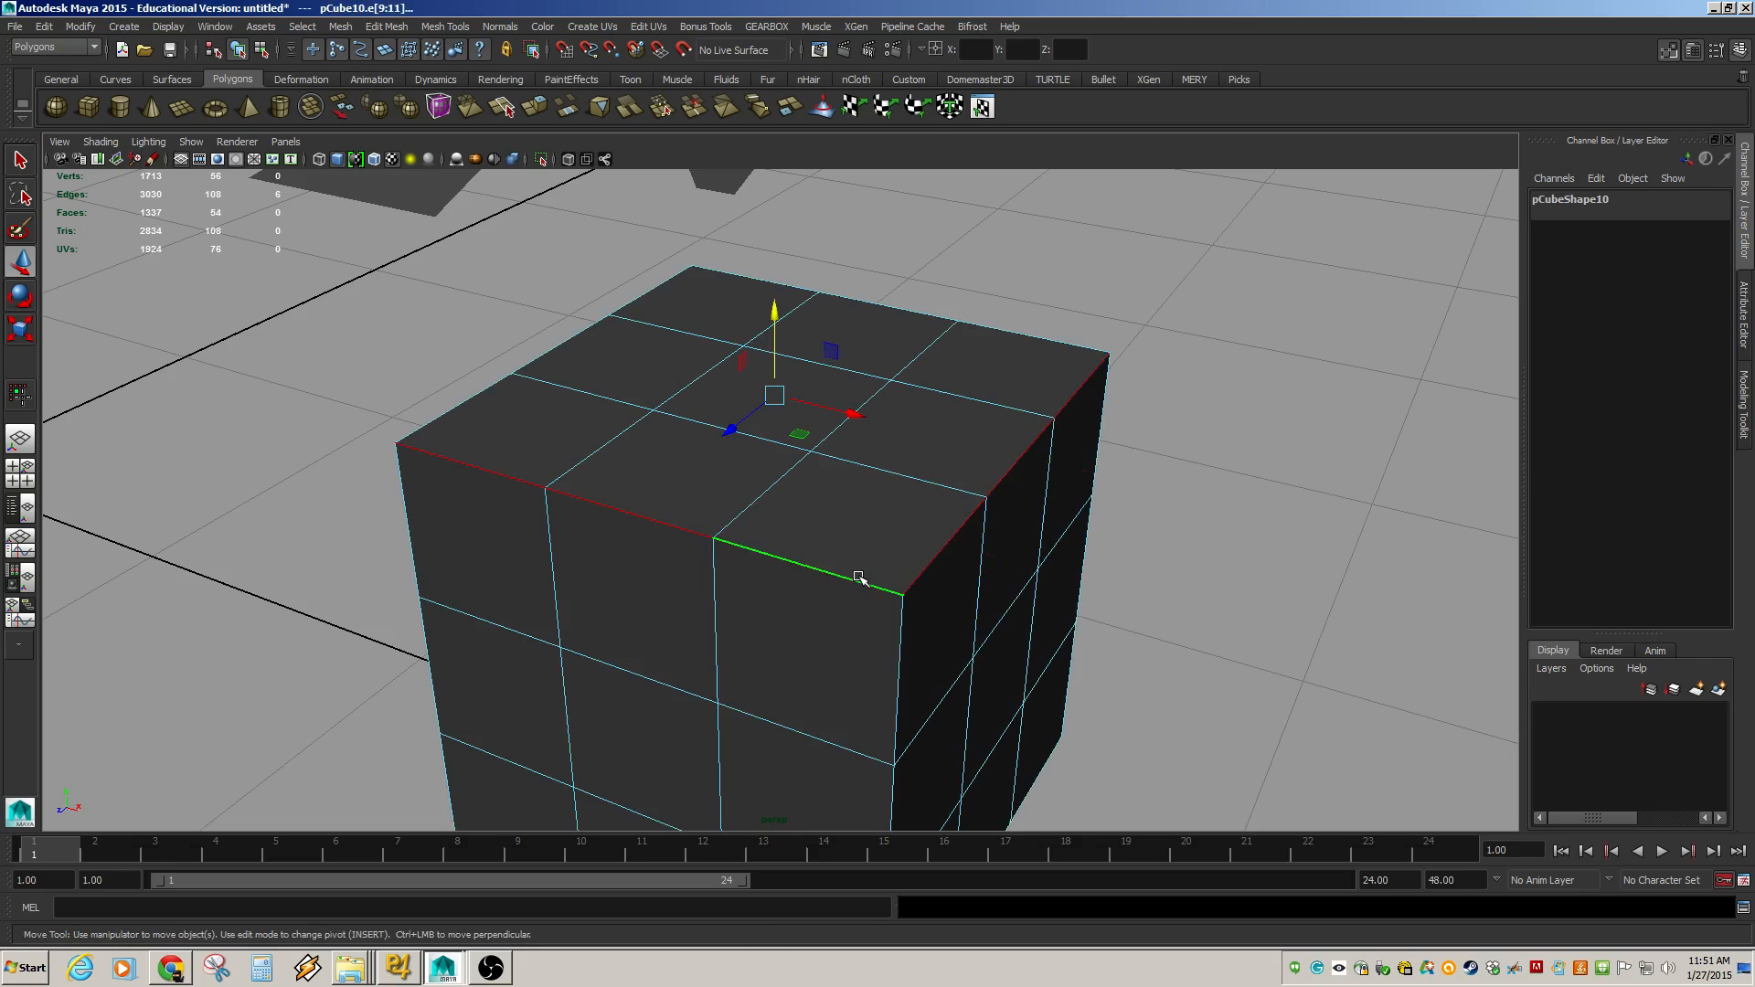
double_click(465, 402, "shift")
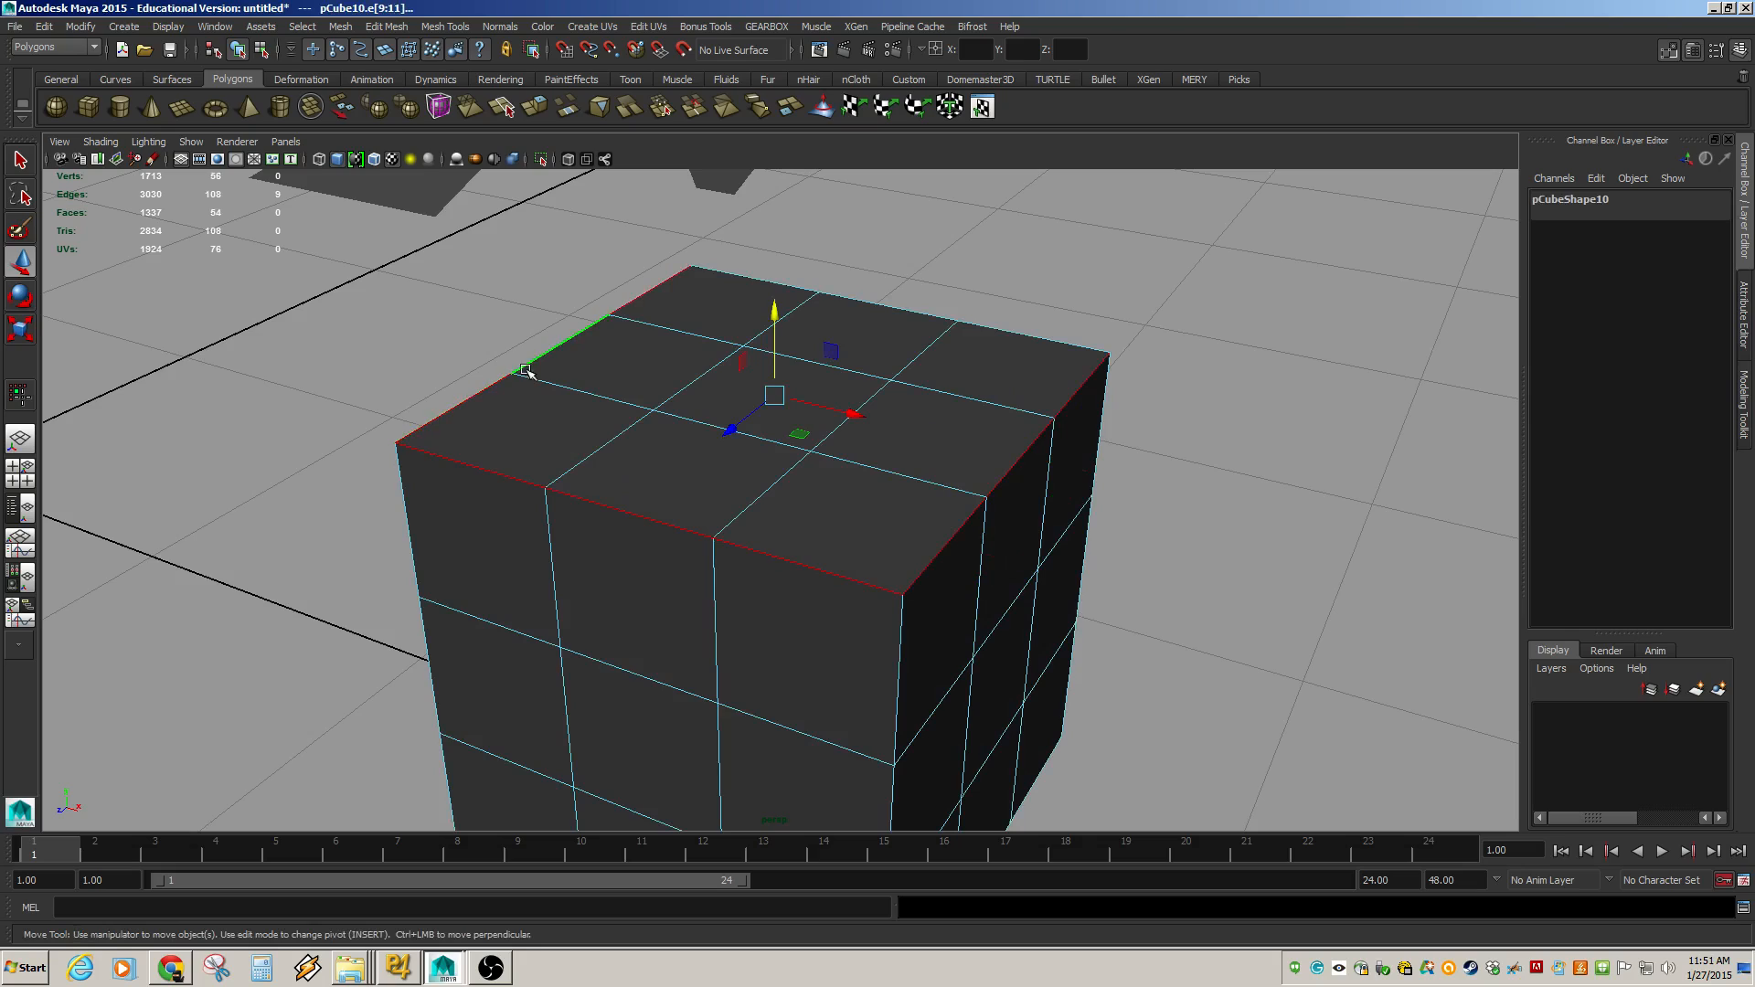
double_click(792, 287, "shift")
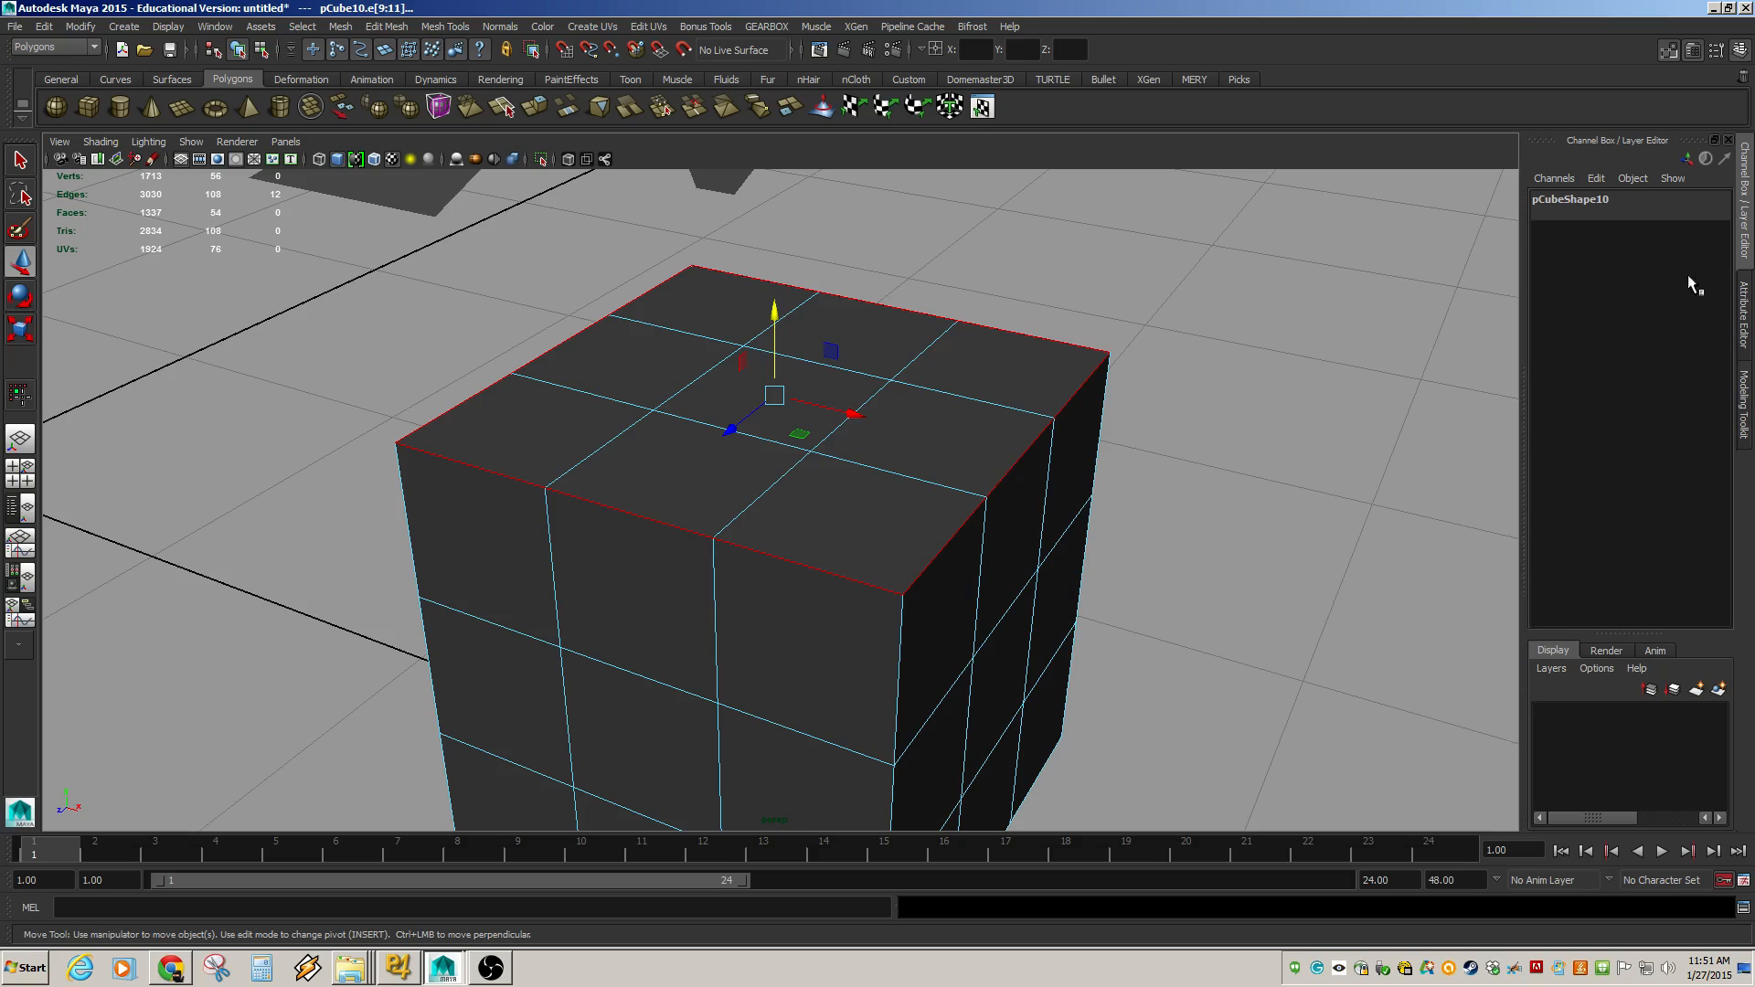
left_click(373, 28)
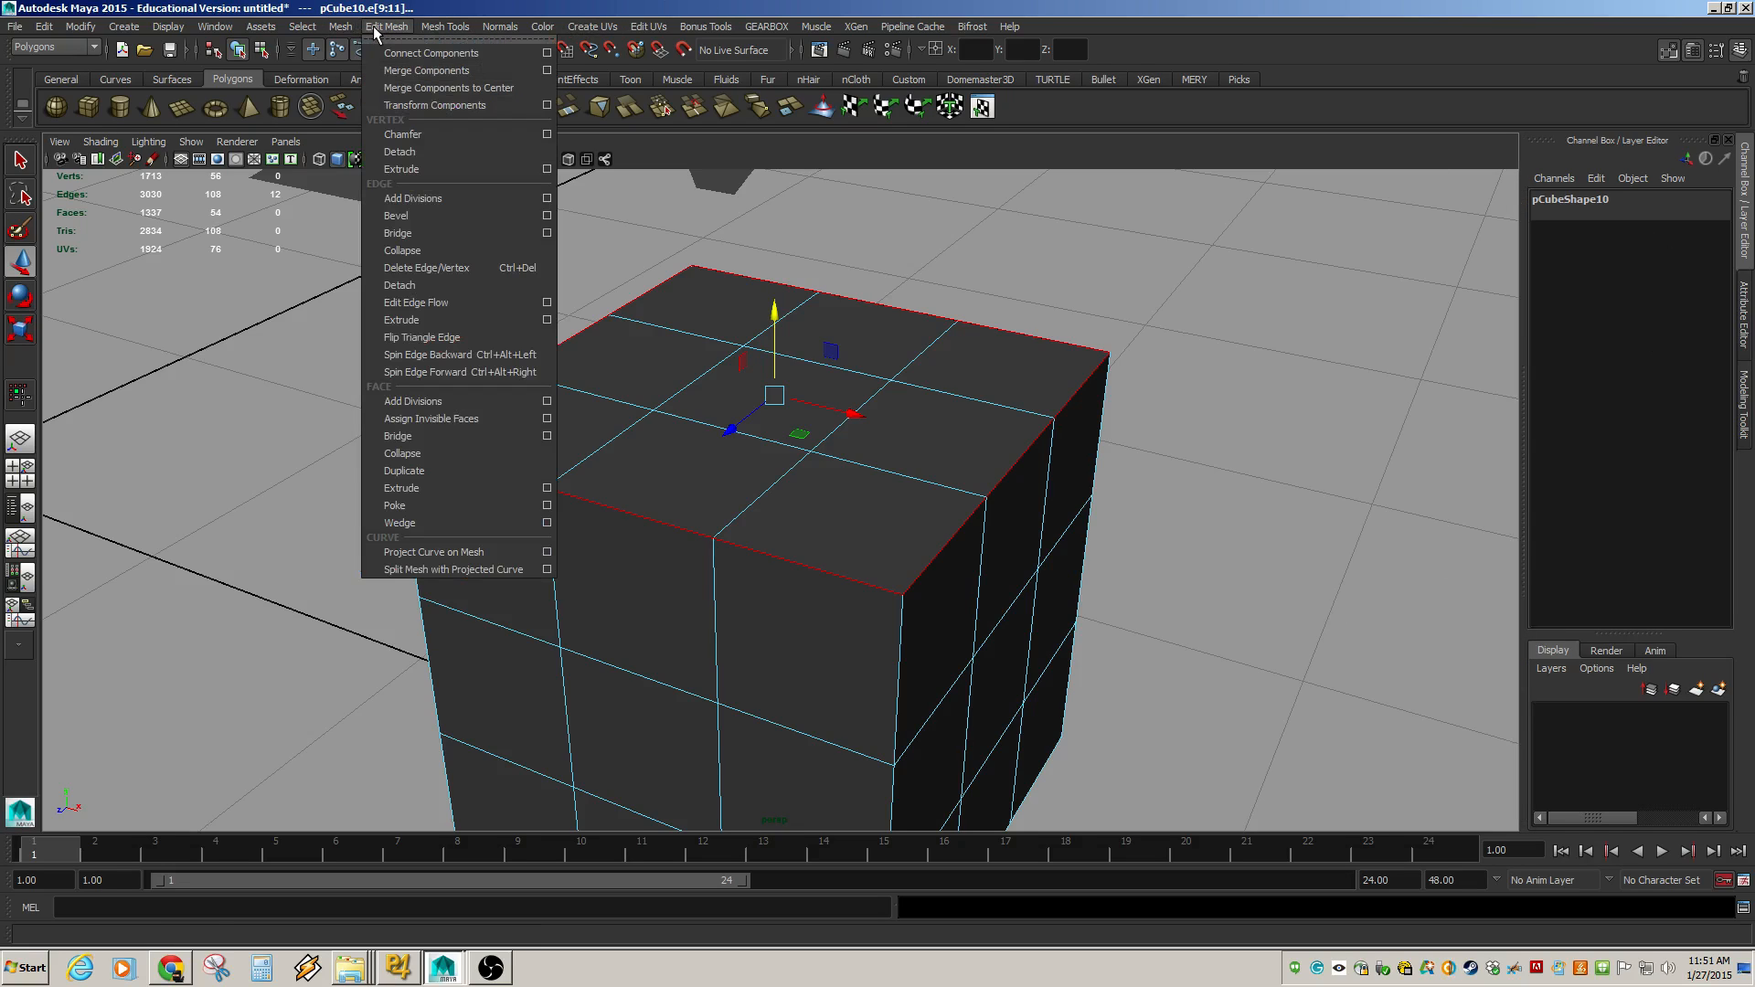
left_click(423, 216)
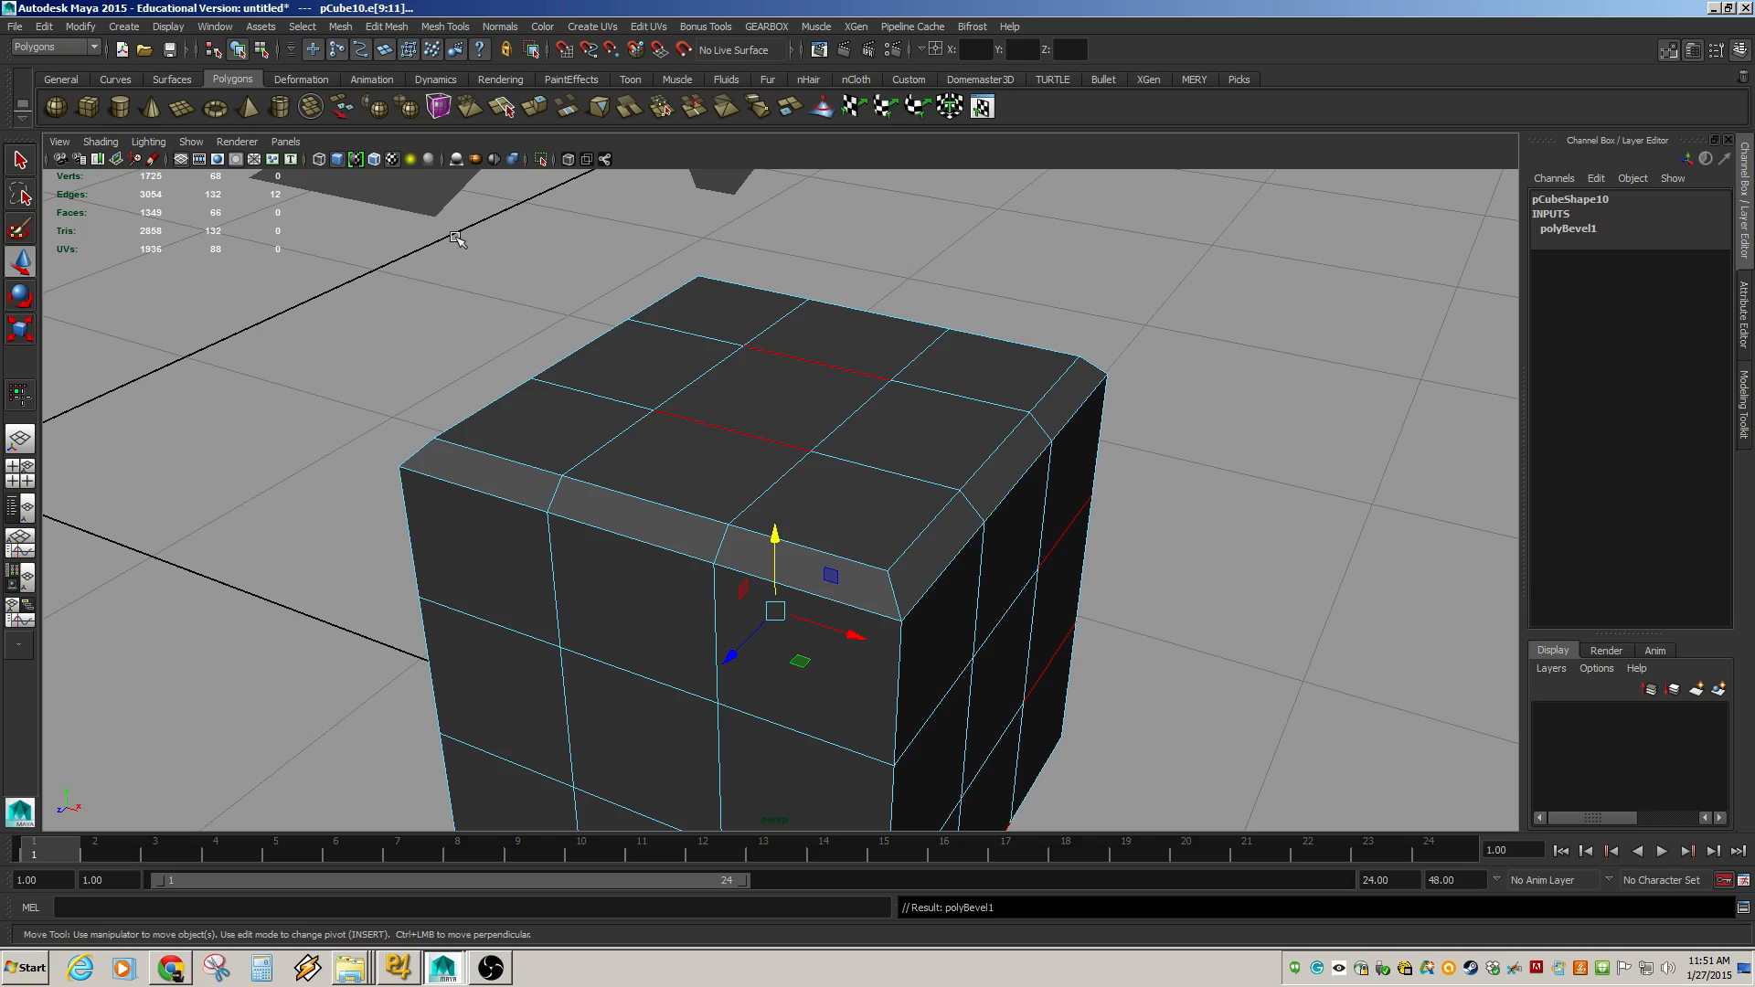
Open the cube's bevel node attributes and set the bevel Fraction to 0.3.
left_click(1229, 597)
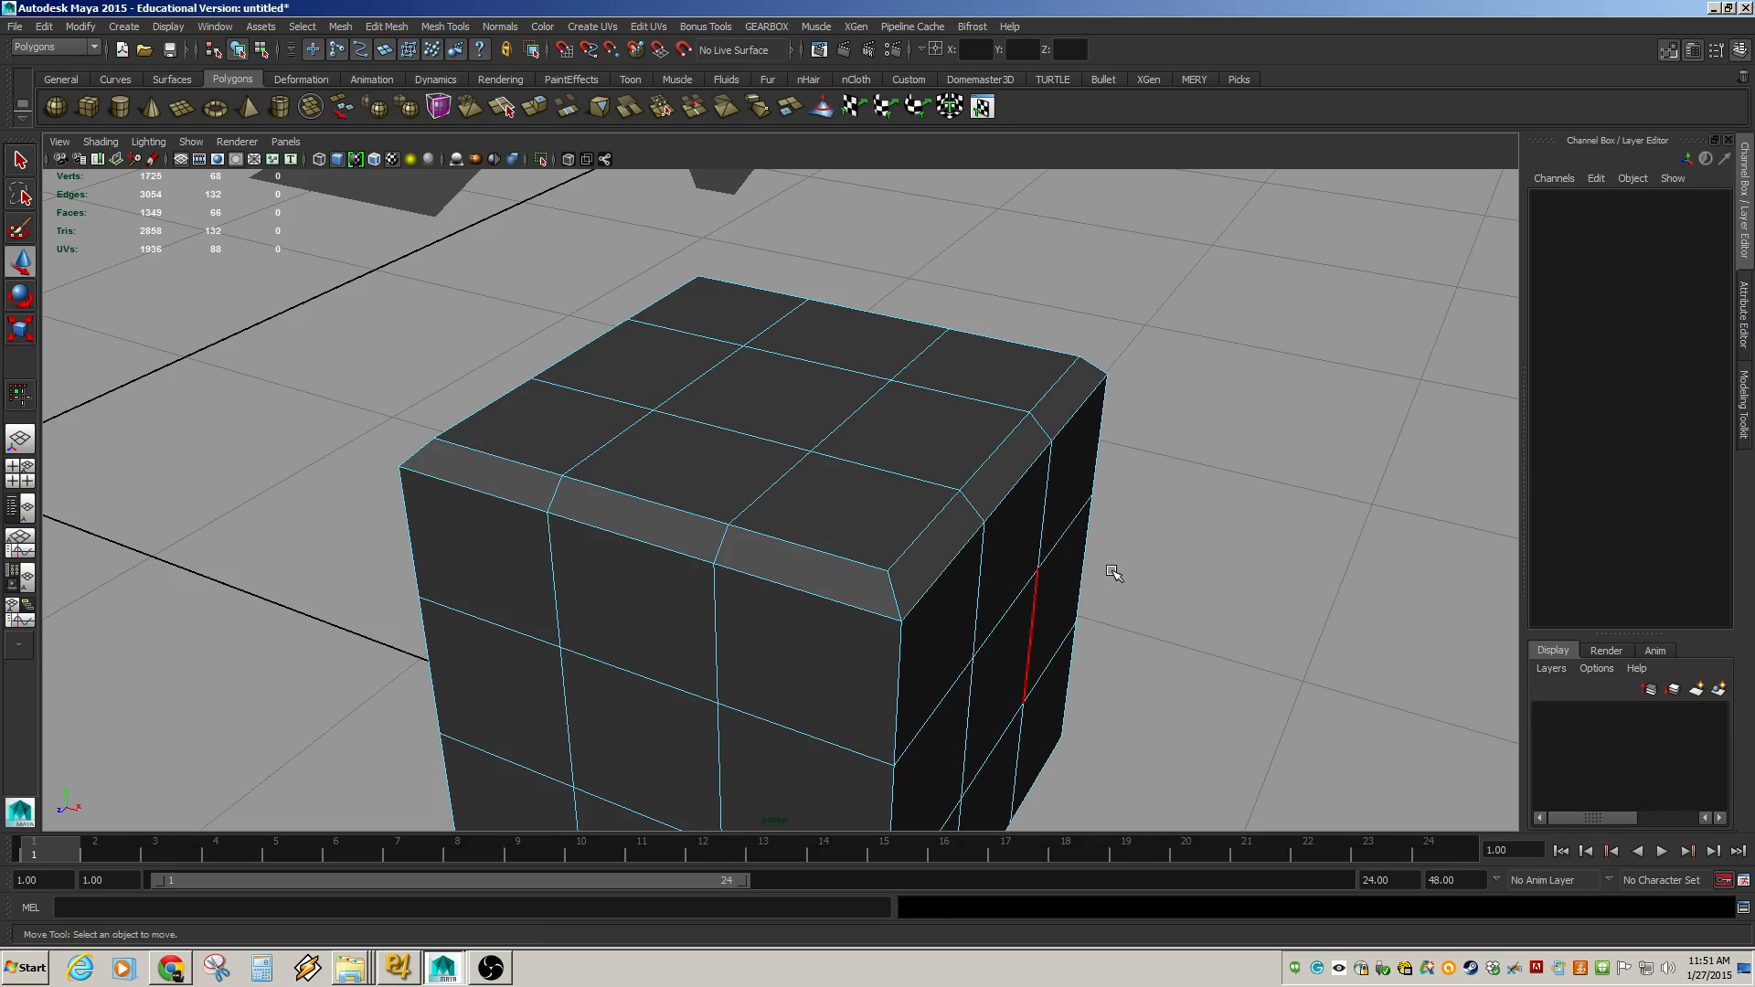
key("F8")
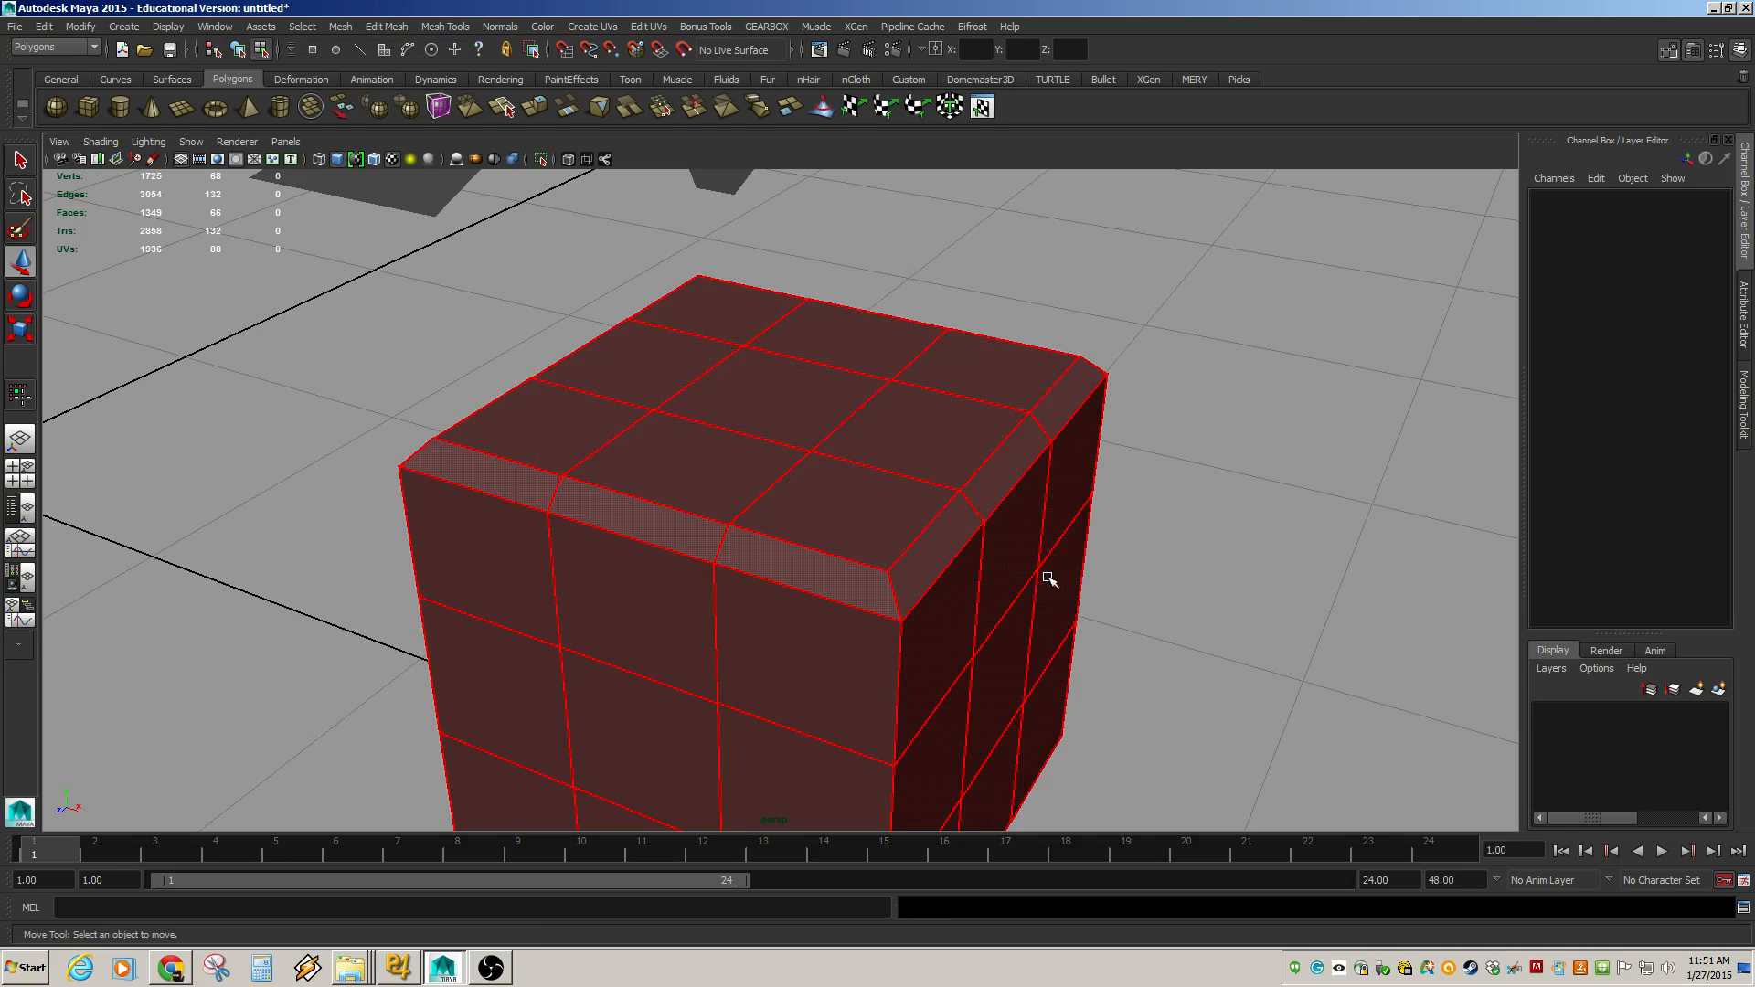
key("F8")
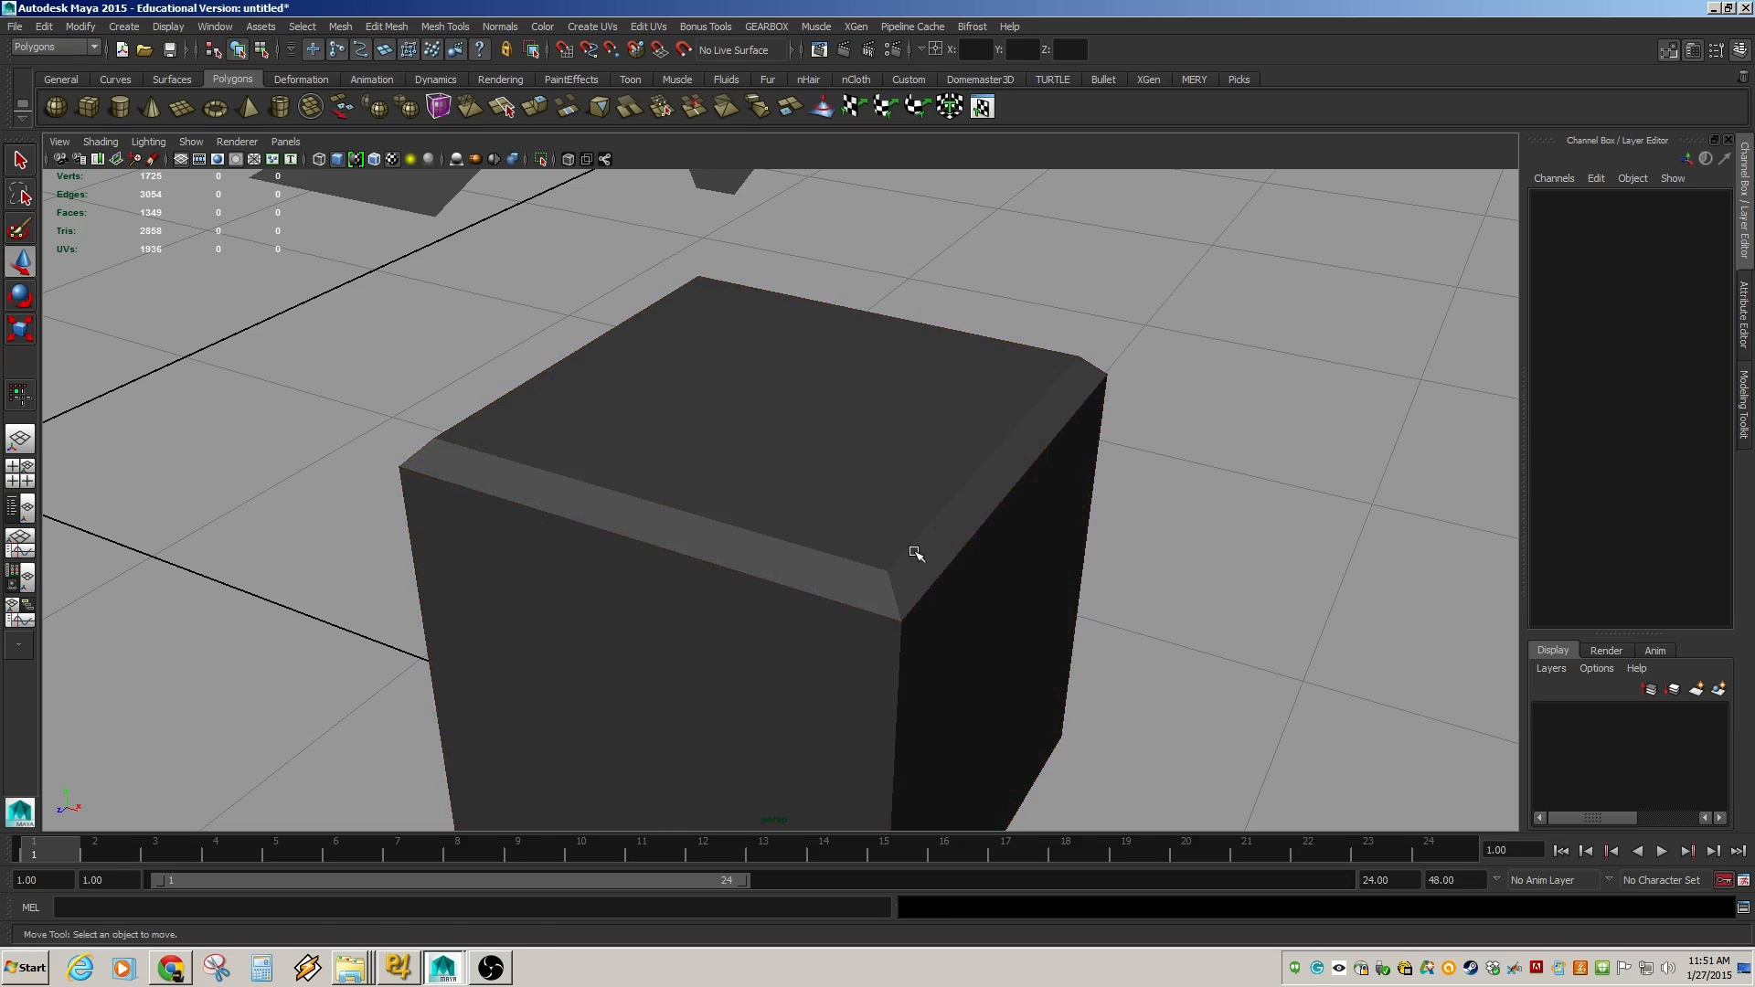
left_click(1018, 555)
left_click(1560, 404)
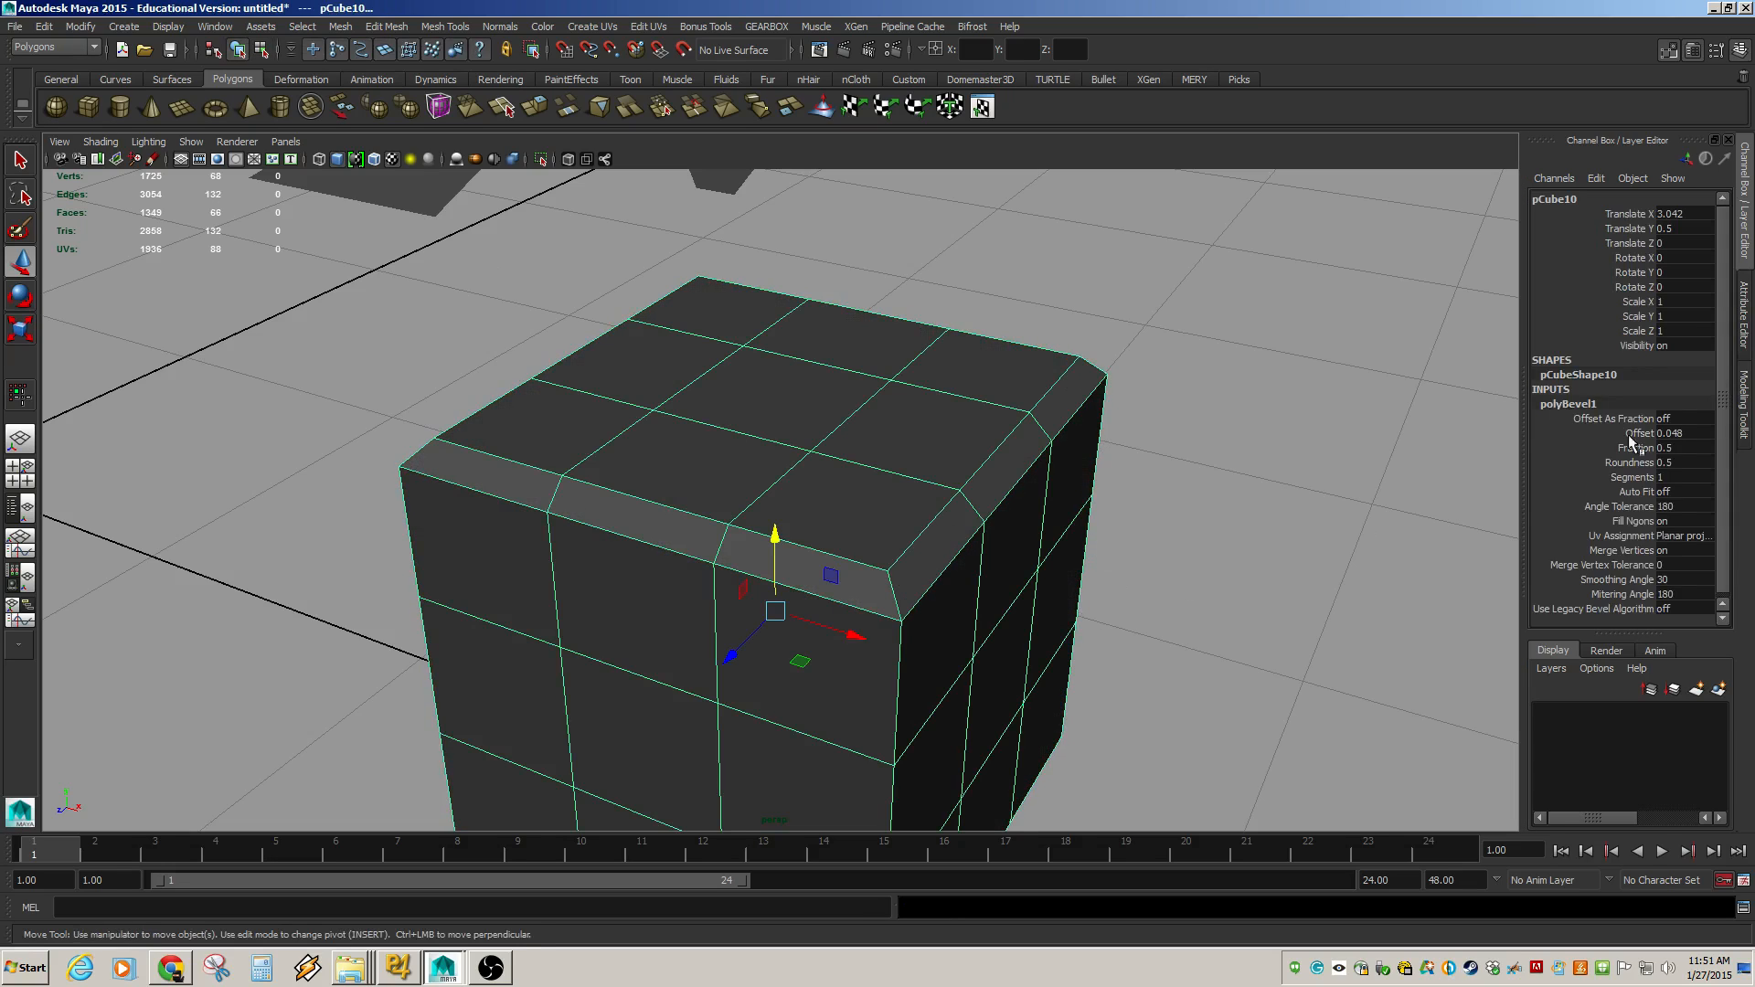
left_click(1636, 448)
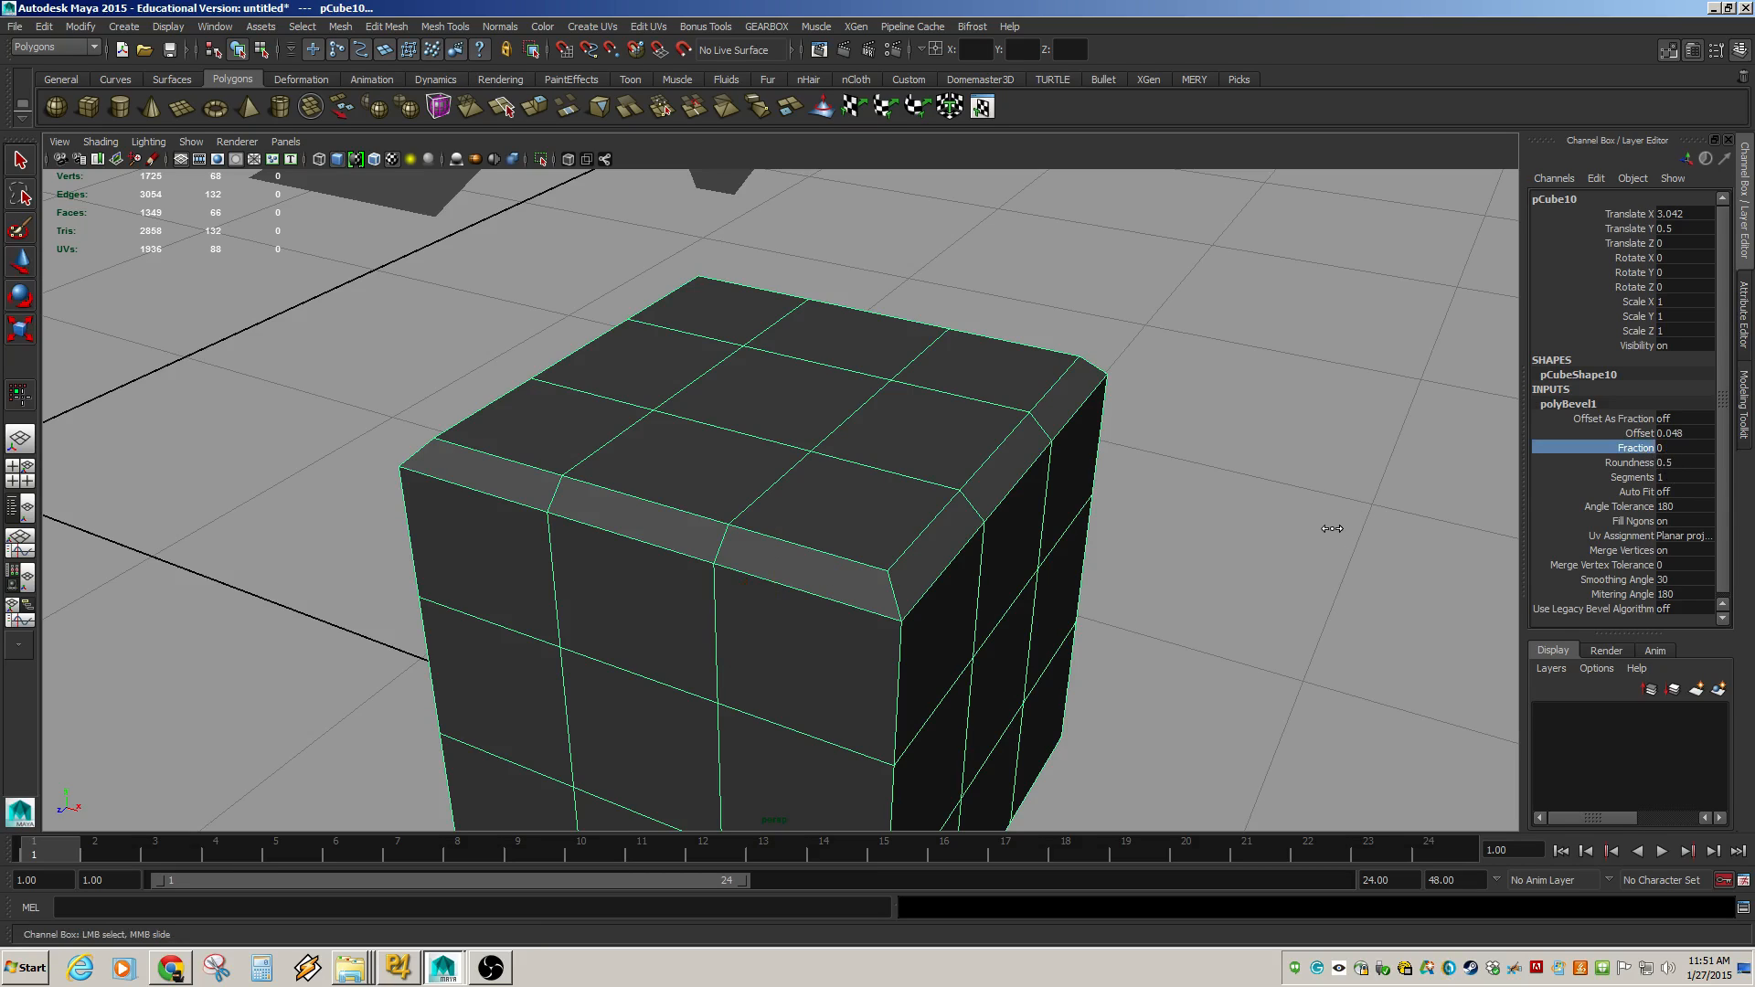
middle_click_drag(1379, 501, 1382, 498)
left_click(1641, 434)
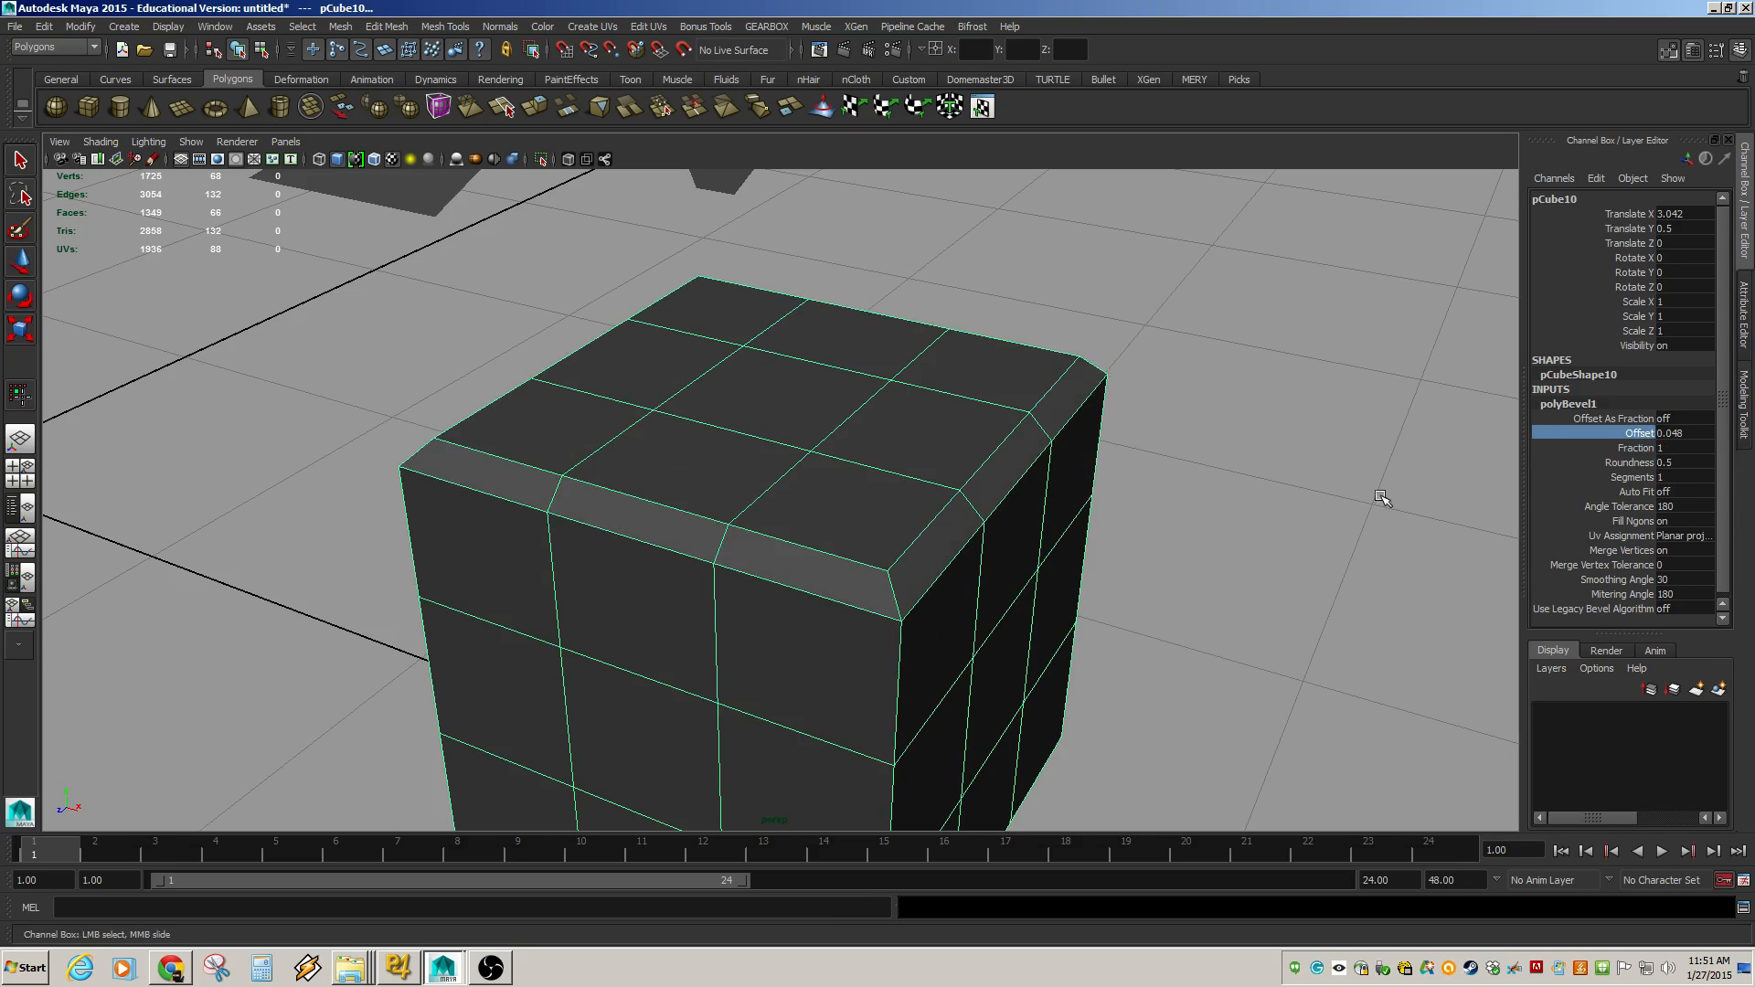
left_click(1694, 434)
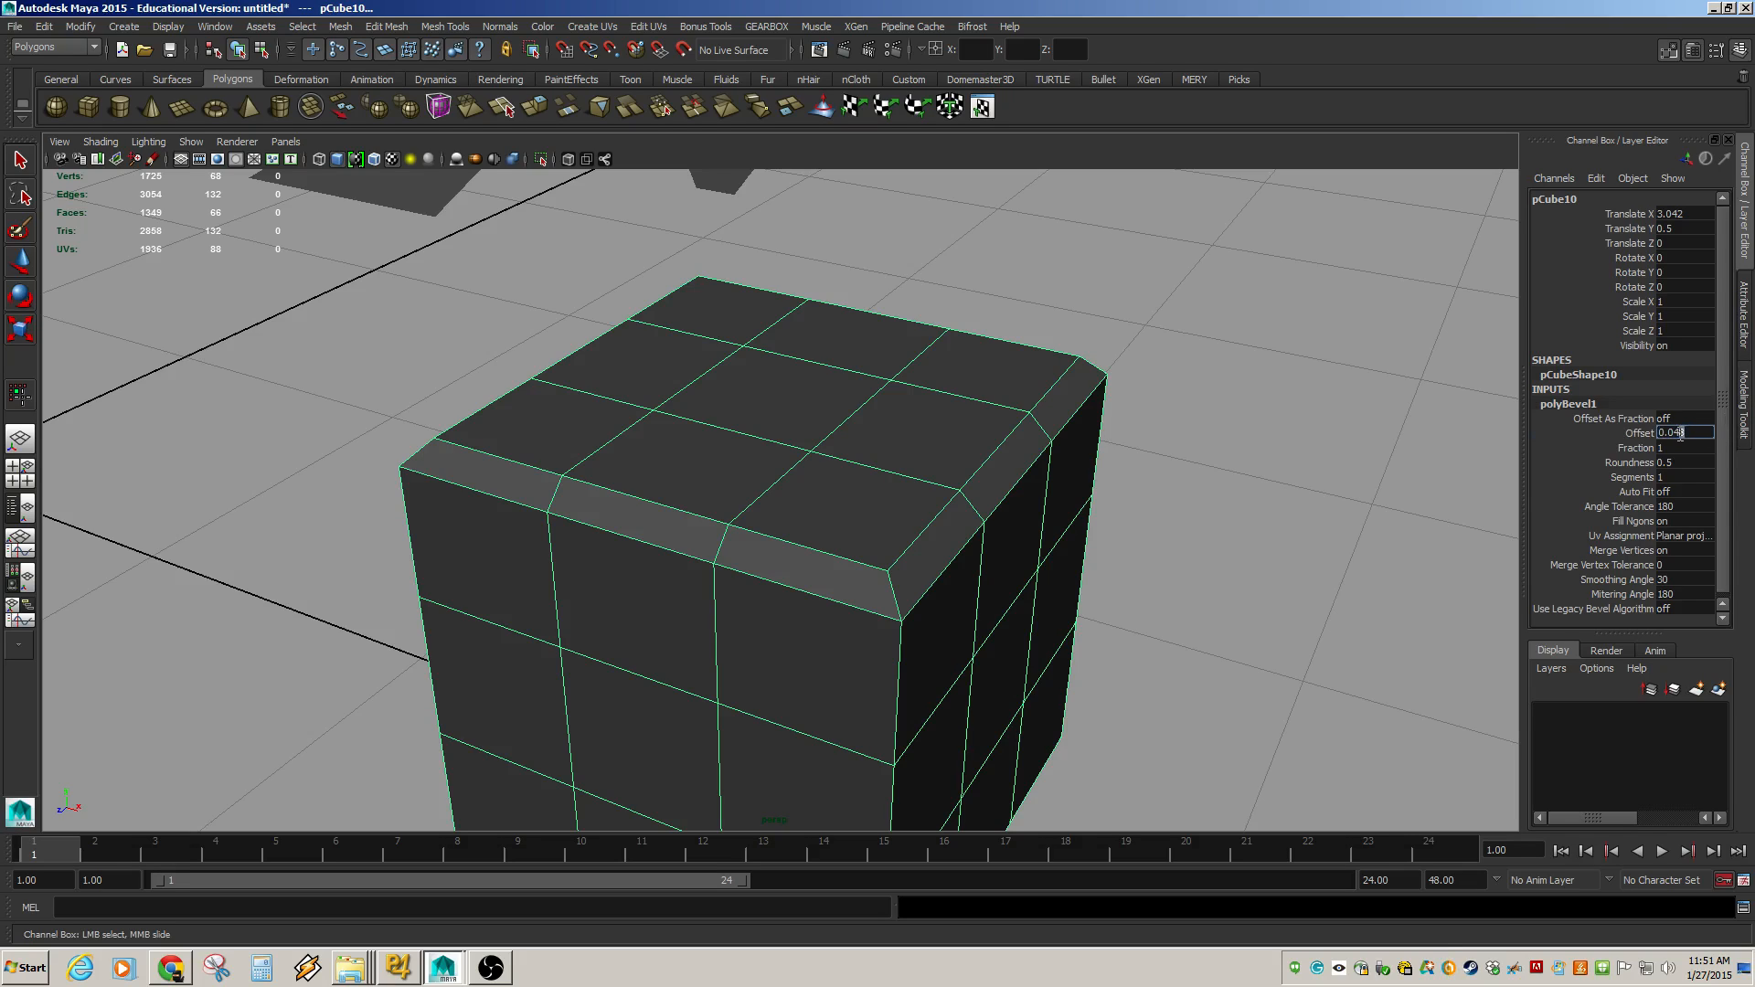
left_click(1634, 448)
middle_click_drag(1396, 481, 1298, 490)
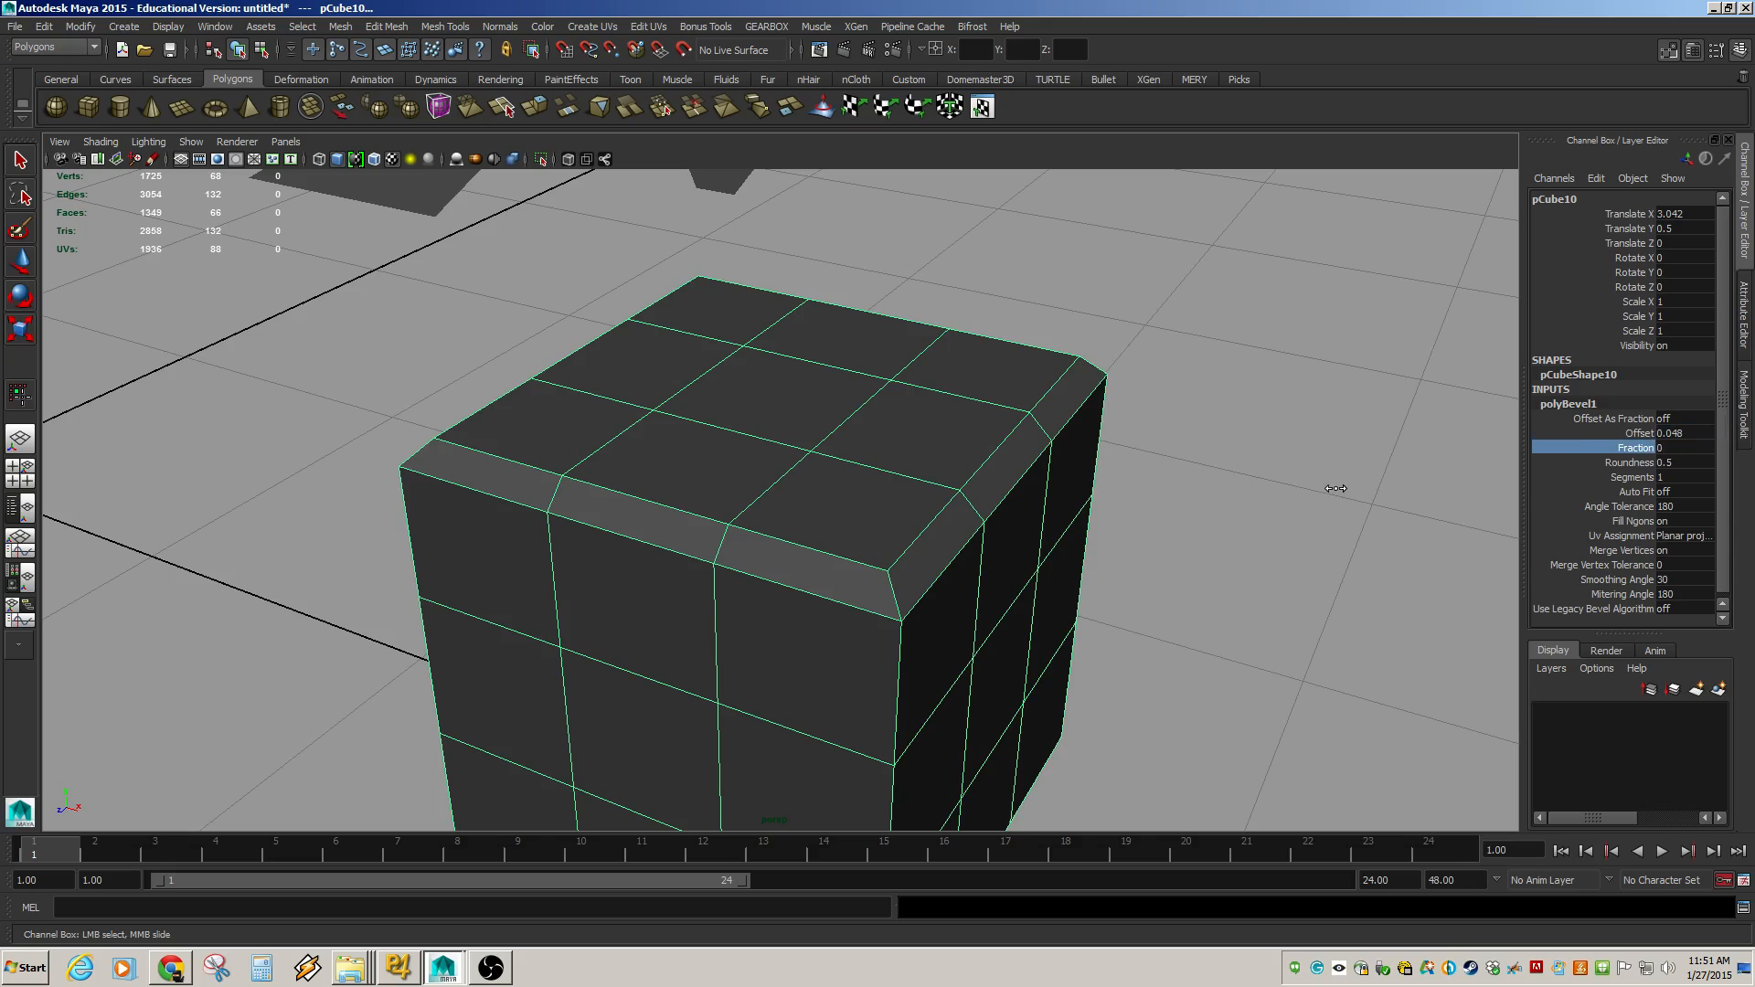
Set the bevel Offset to 0.005.
left_click(1642, 433)
middle_click_drag(1287, 496, 1282, 497)
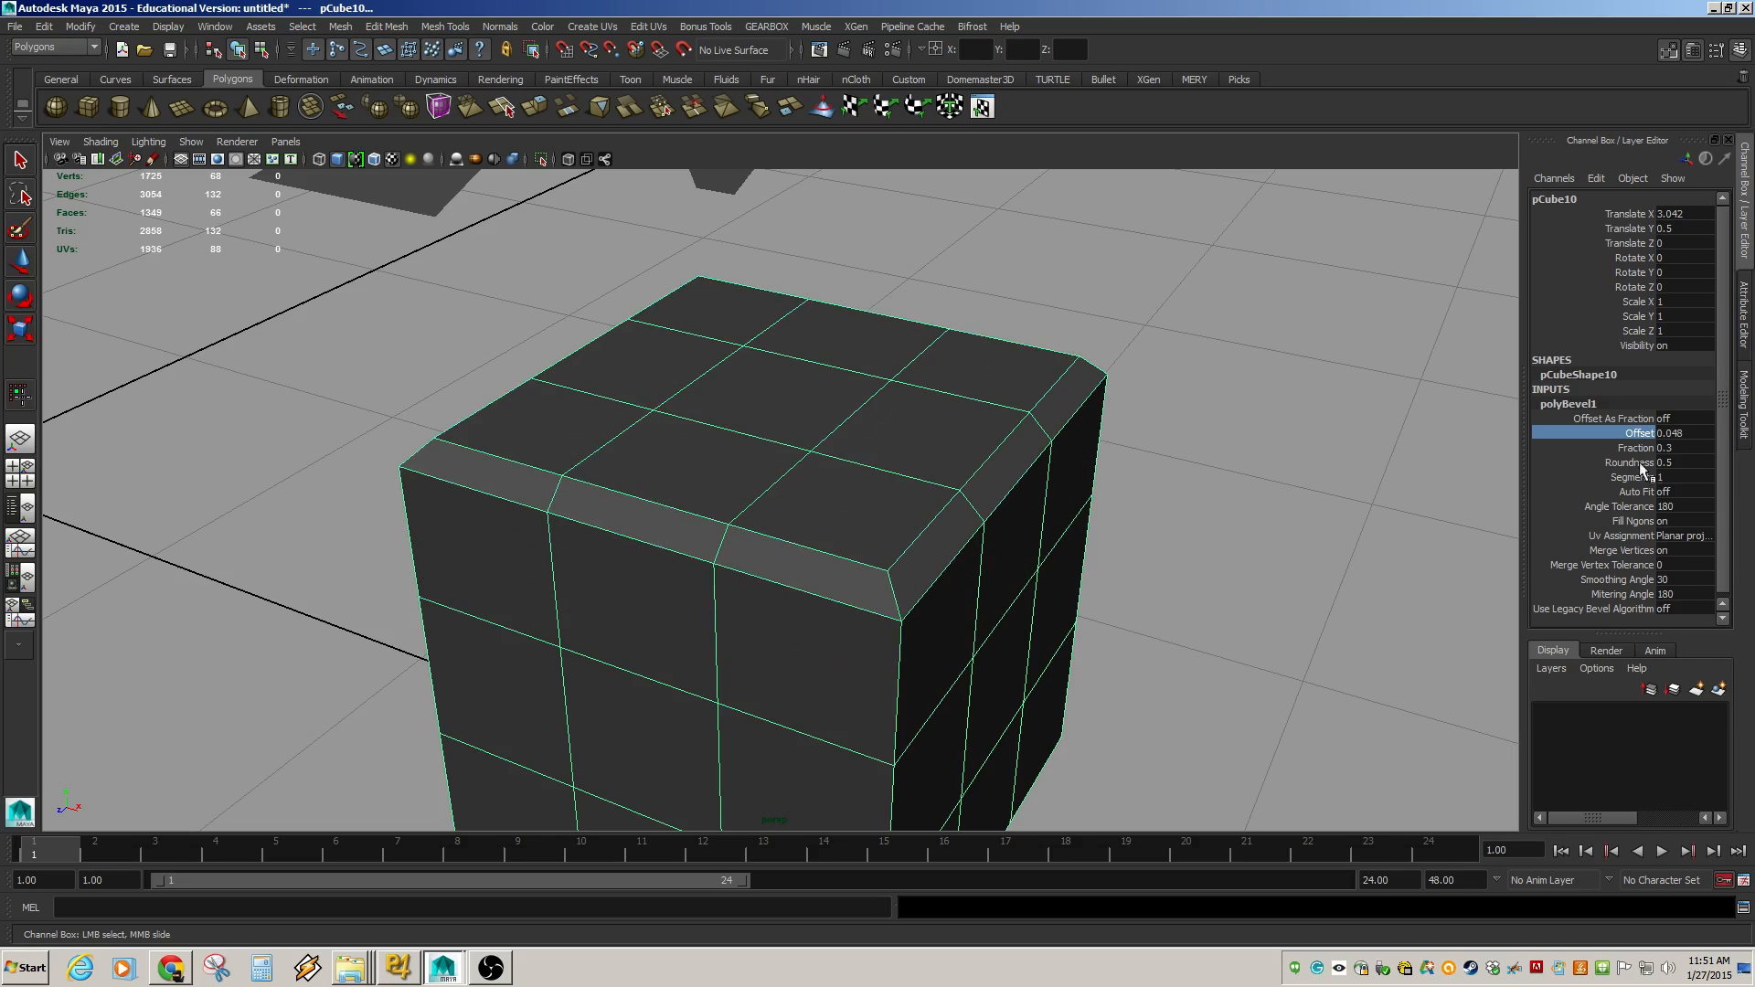
left_click(1678, 433)
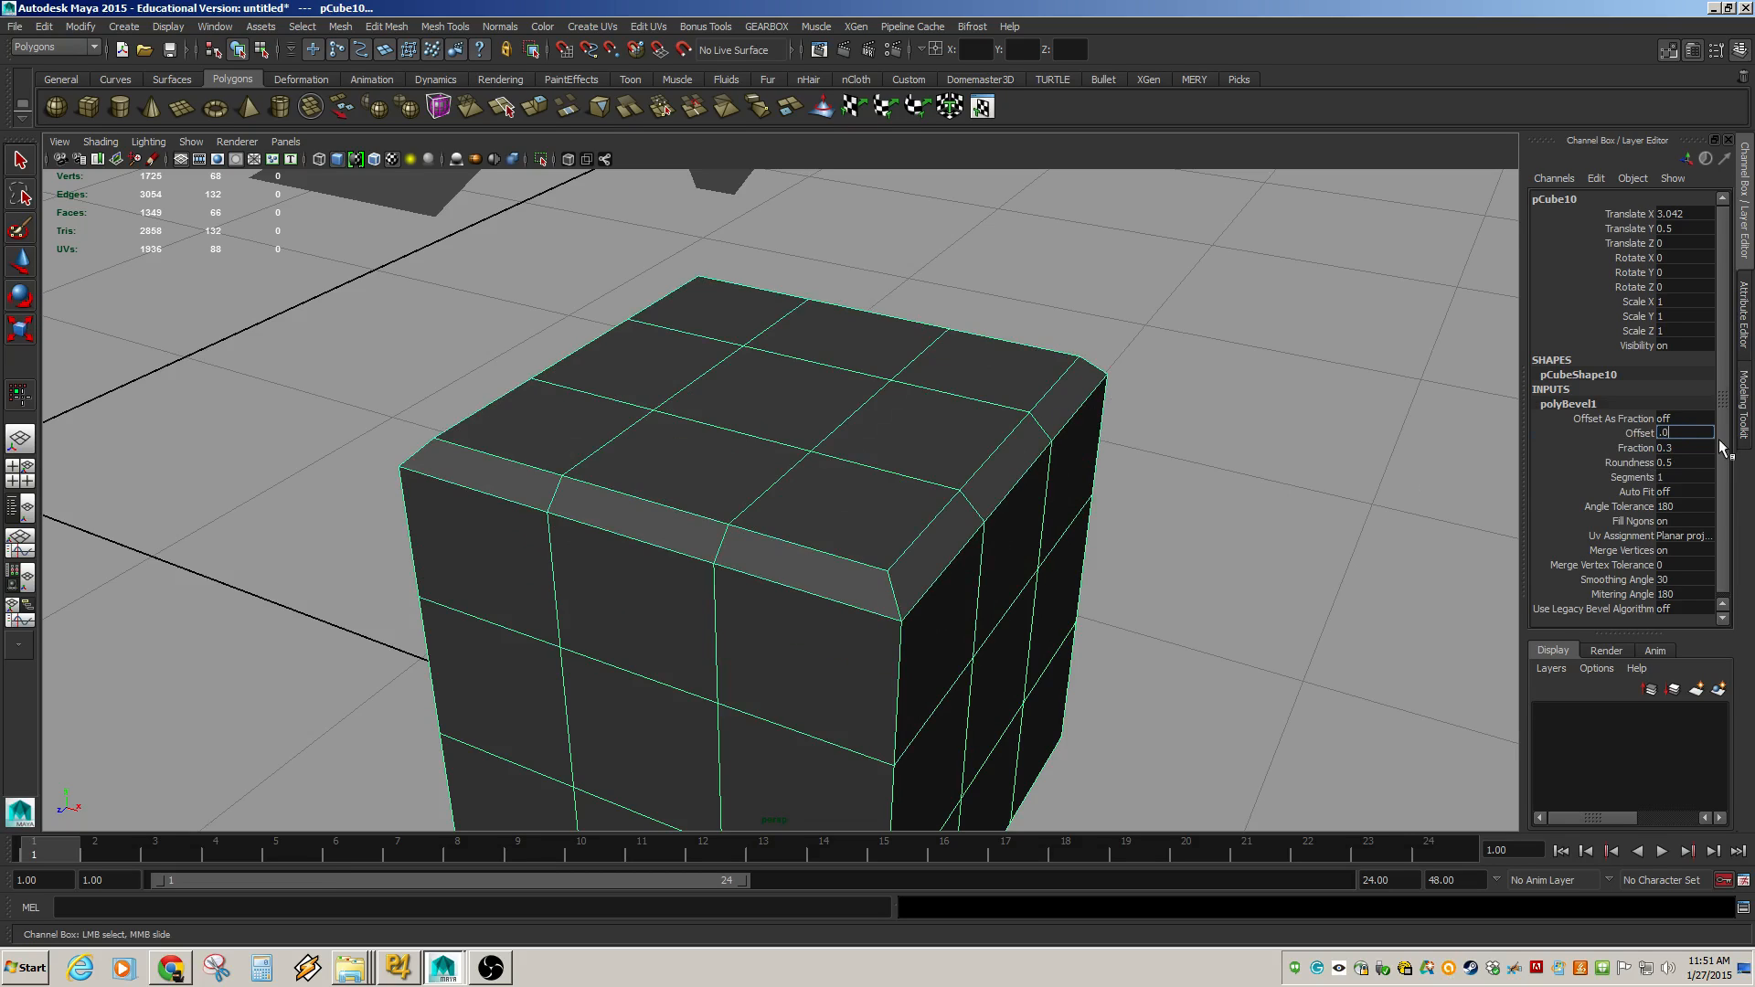
key("Return")
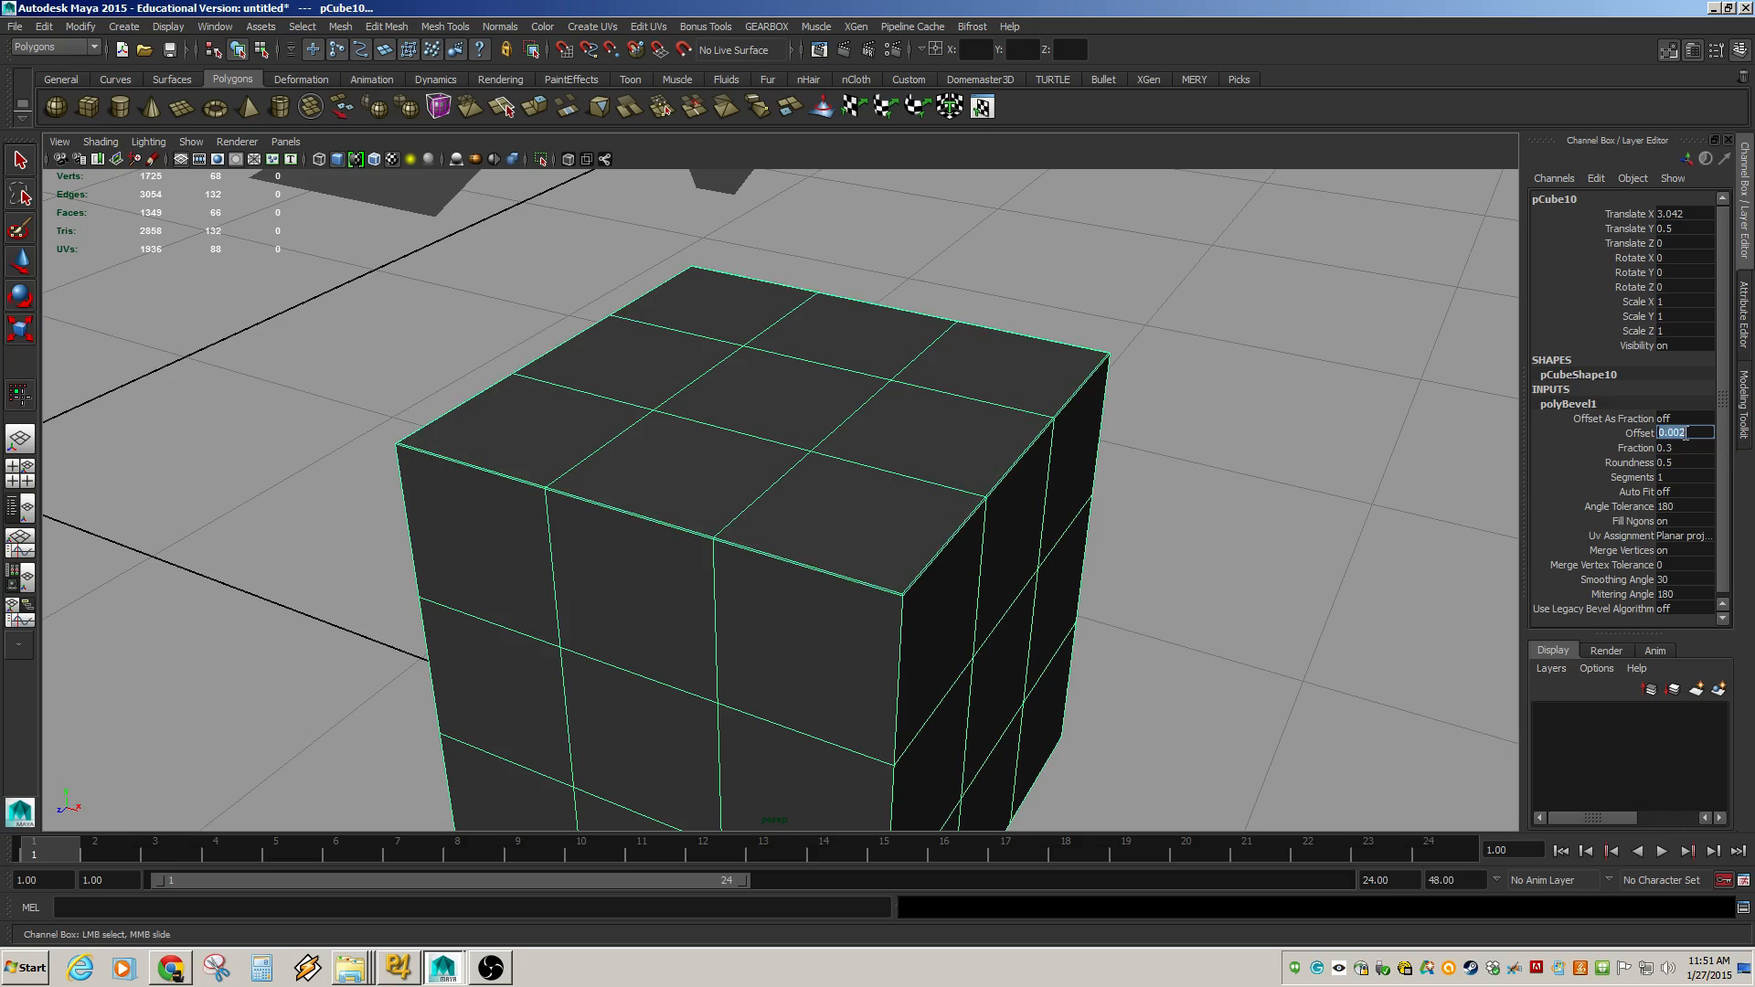
left_click(1692, 437)
key("Return")
Orbit around the beveled cube to inspect the thin bevel along its top edges.
right_click_drag(937, 611, 1038, 597, "alt")
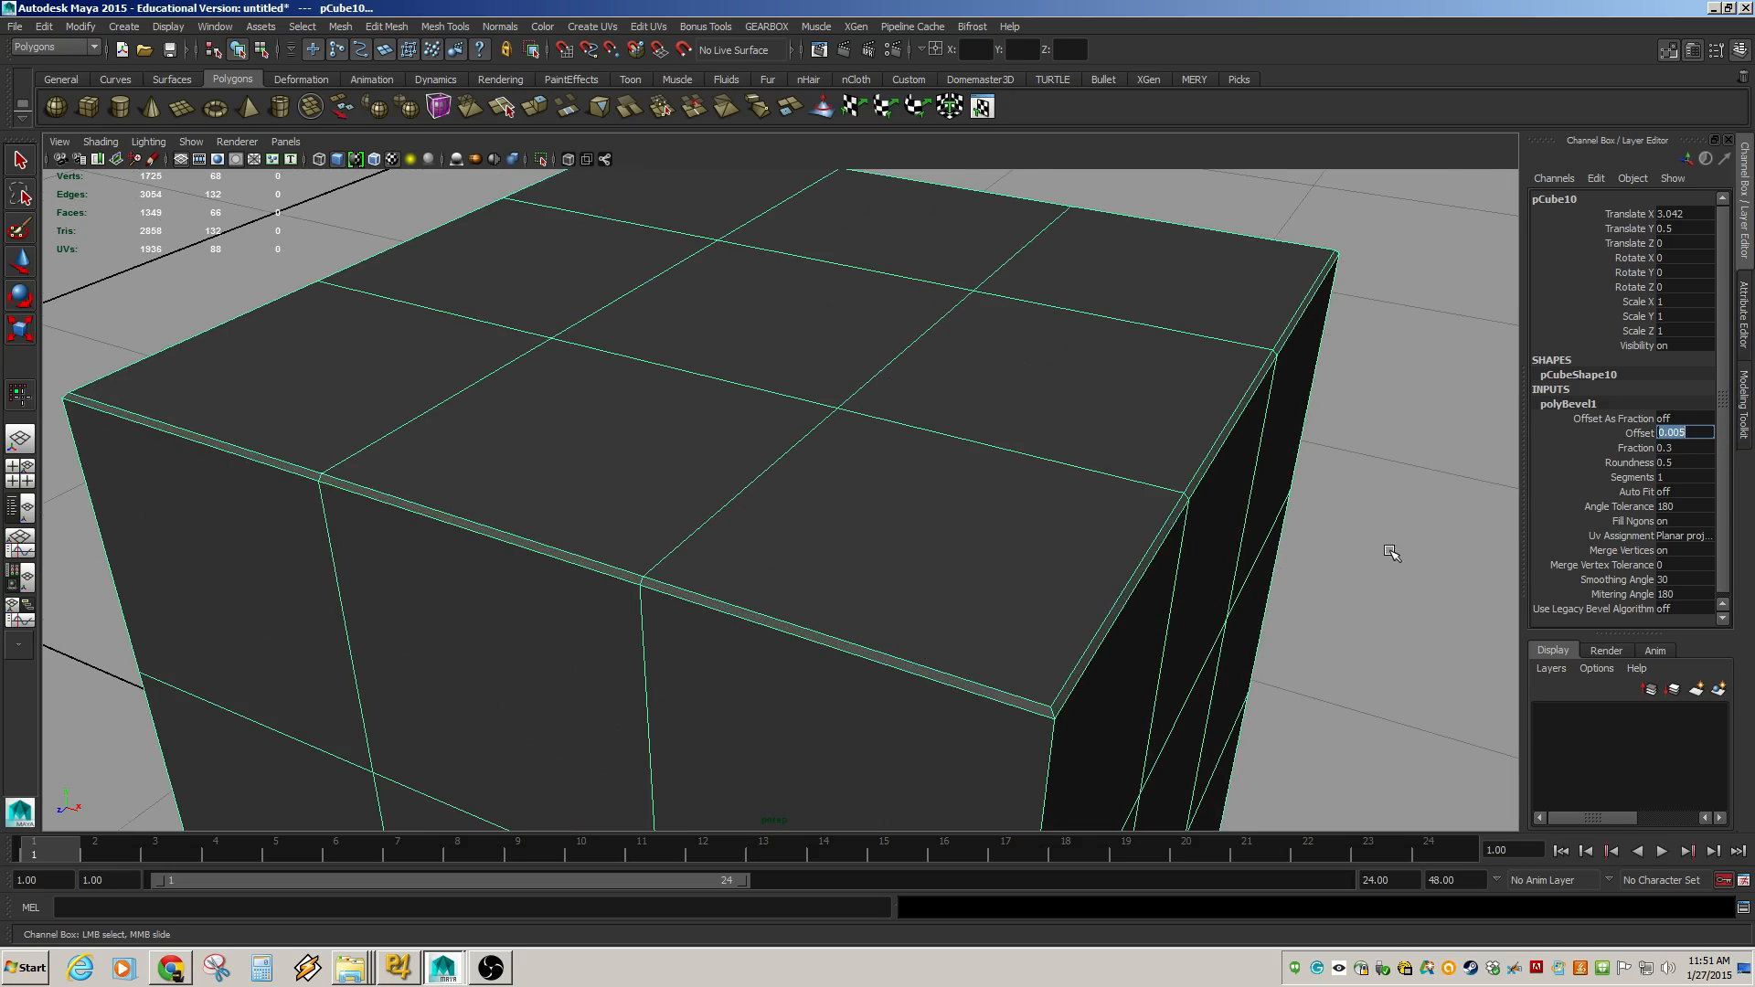
left_click(1385, 548)
right_click_drag(1335, 546, 905, 580, "alt")
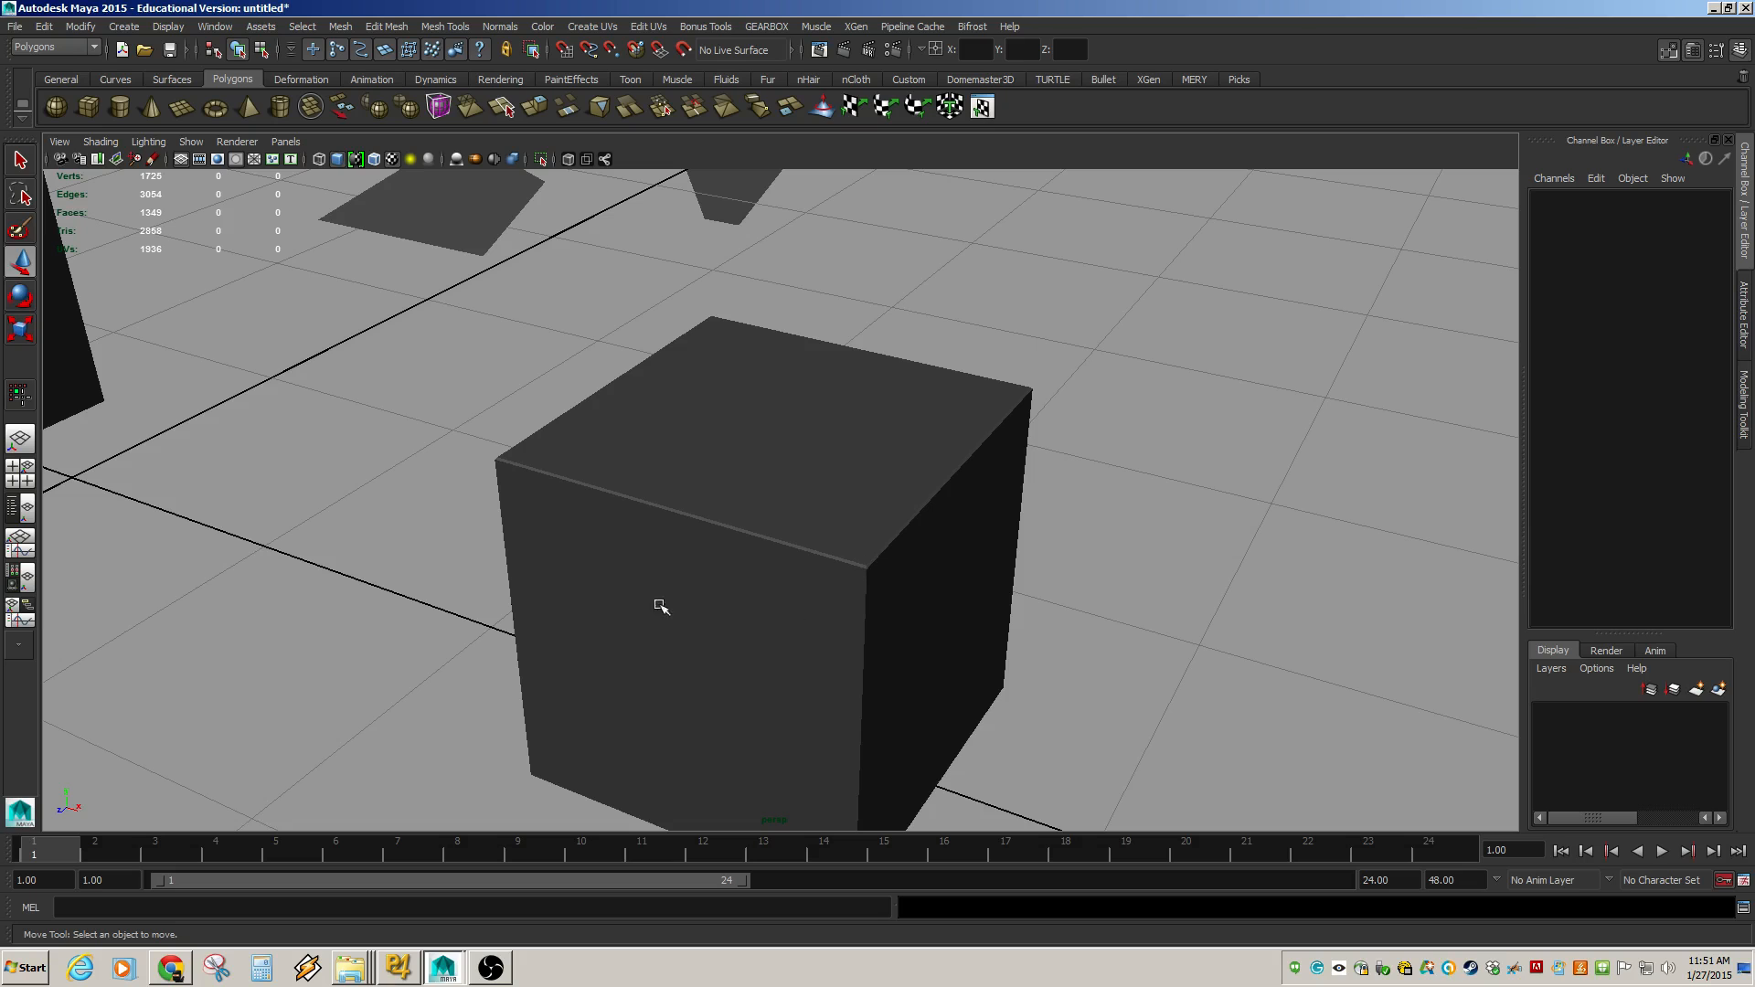
right_click_drag(826, 581, 1081, 645, "alt")
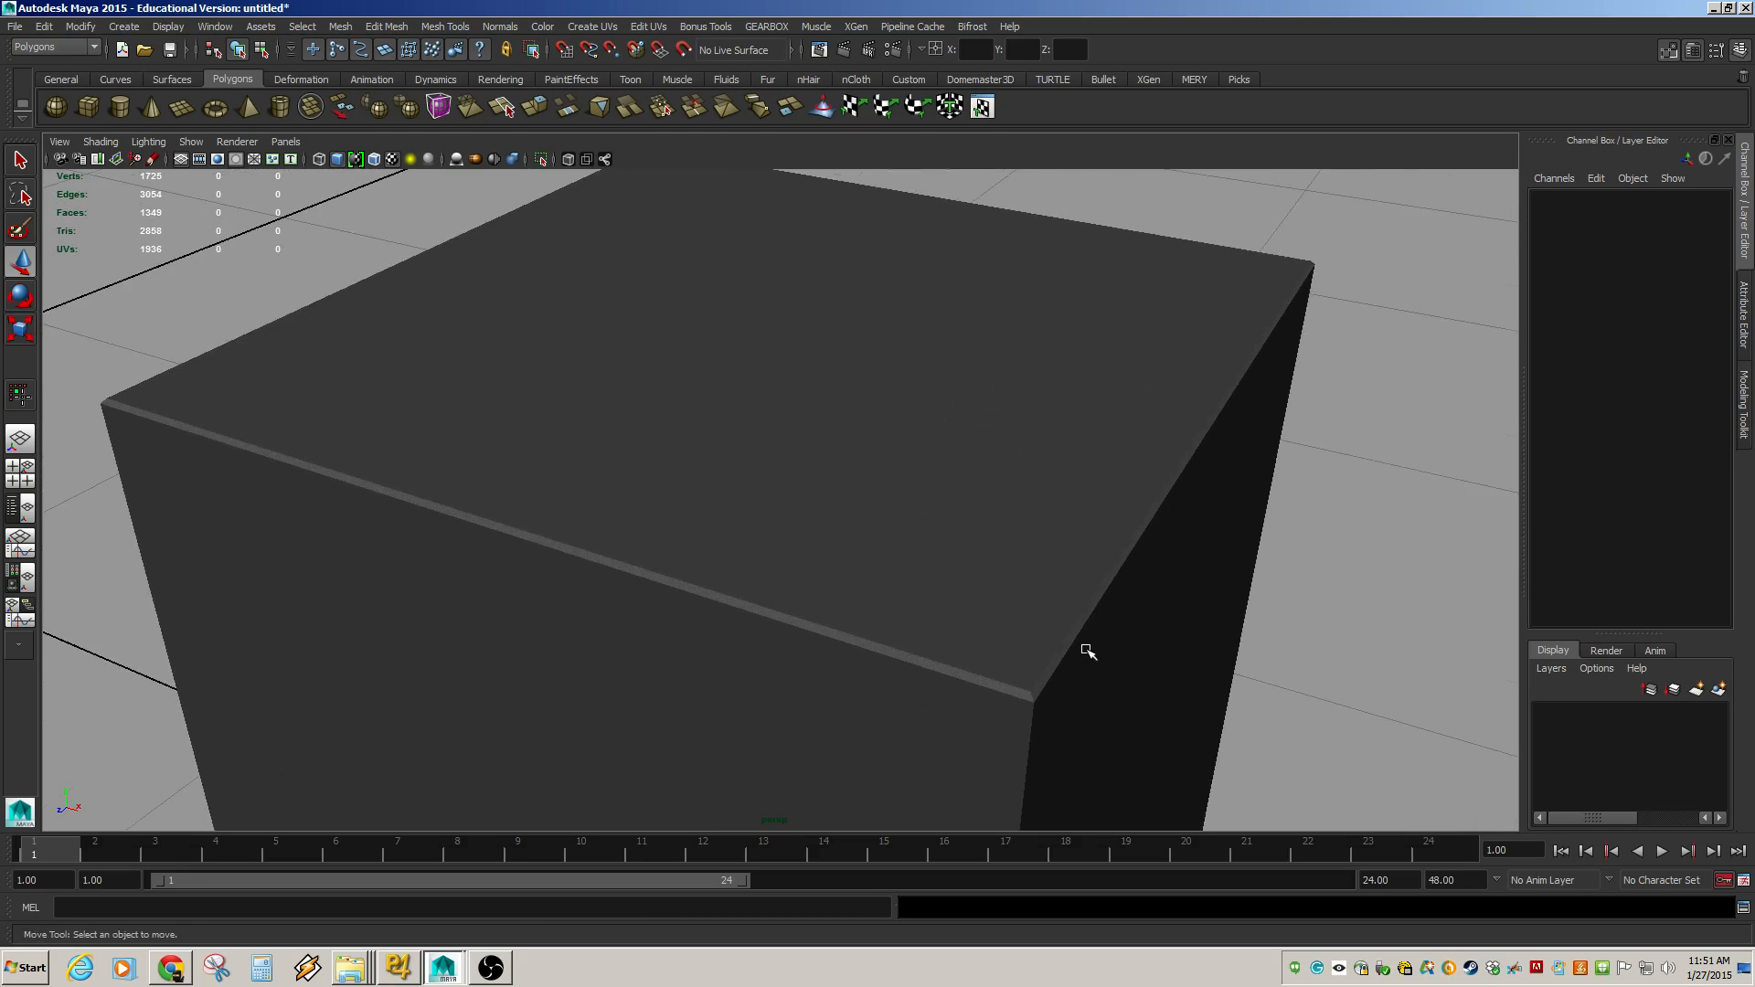
left_click(1037, 539)
middle_click_drag(1080, 645, 970, 628, "alt")
right_click_drag(971, 629, 1058, 553, "alt")
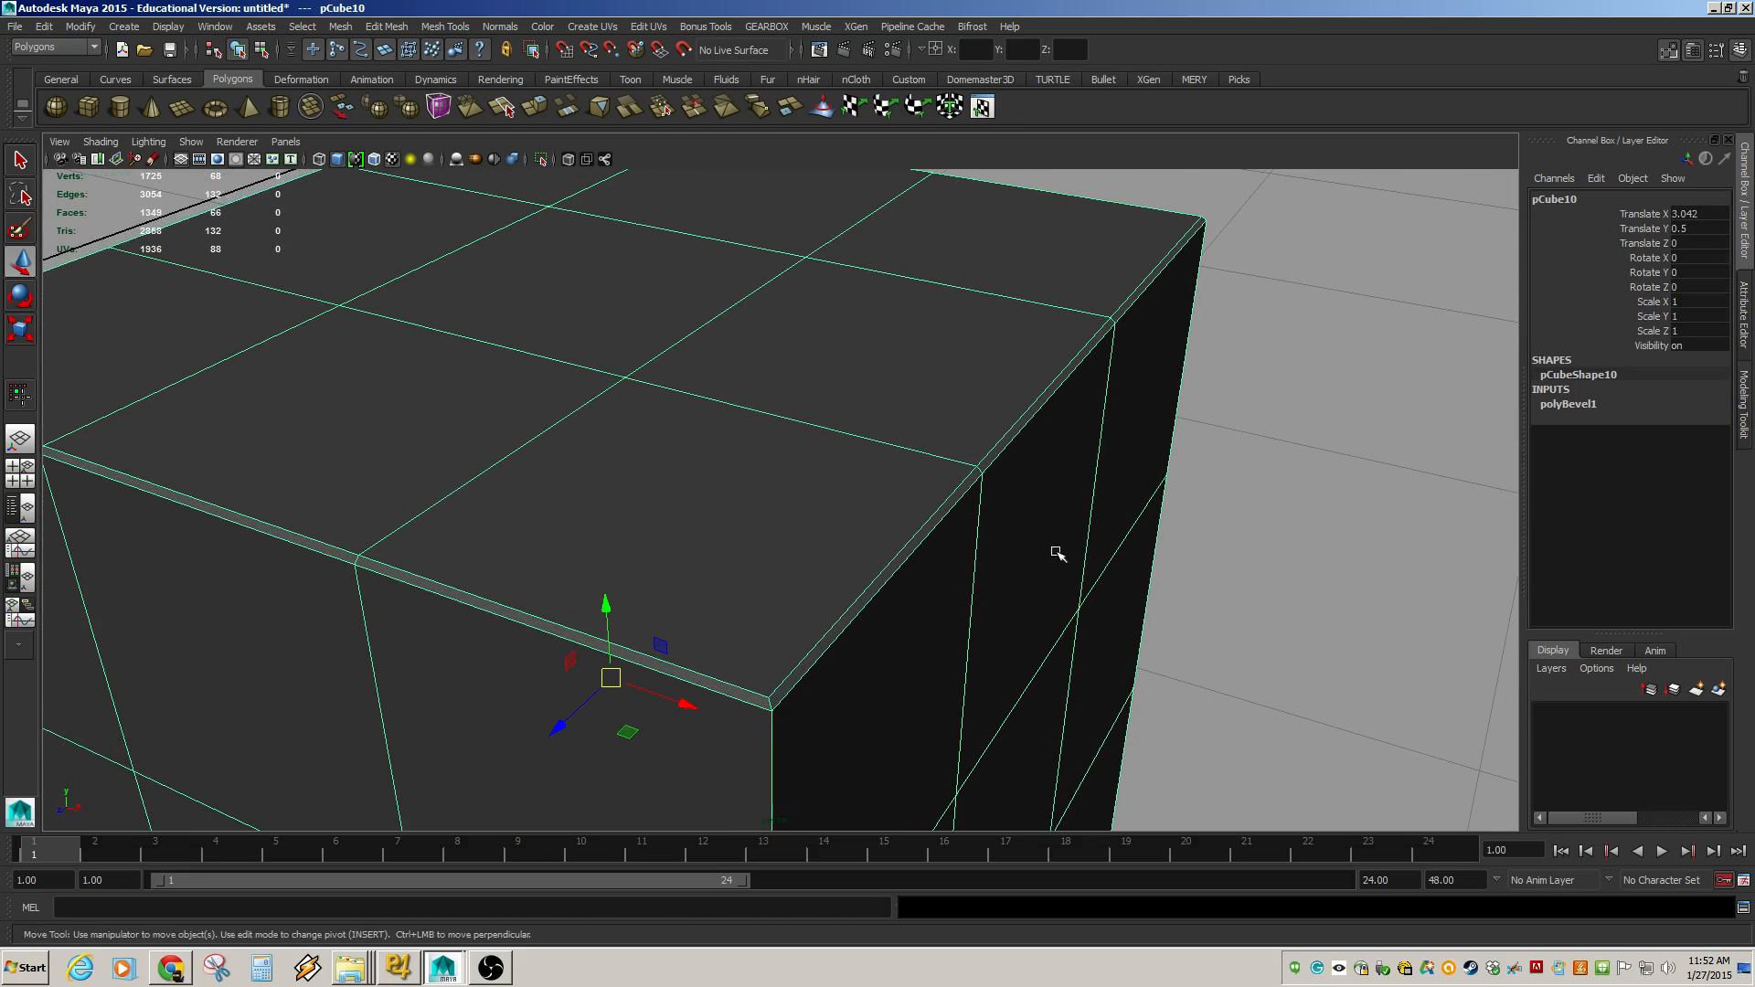
Edit the bevel's Offset value to widen the bevel slightly, then reselect the cube to view it.
left_click(1590, 403)
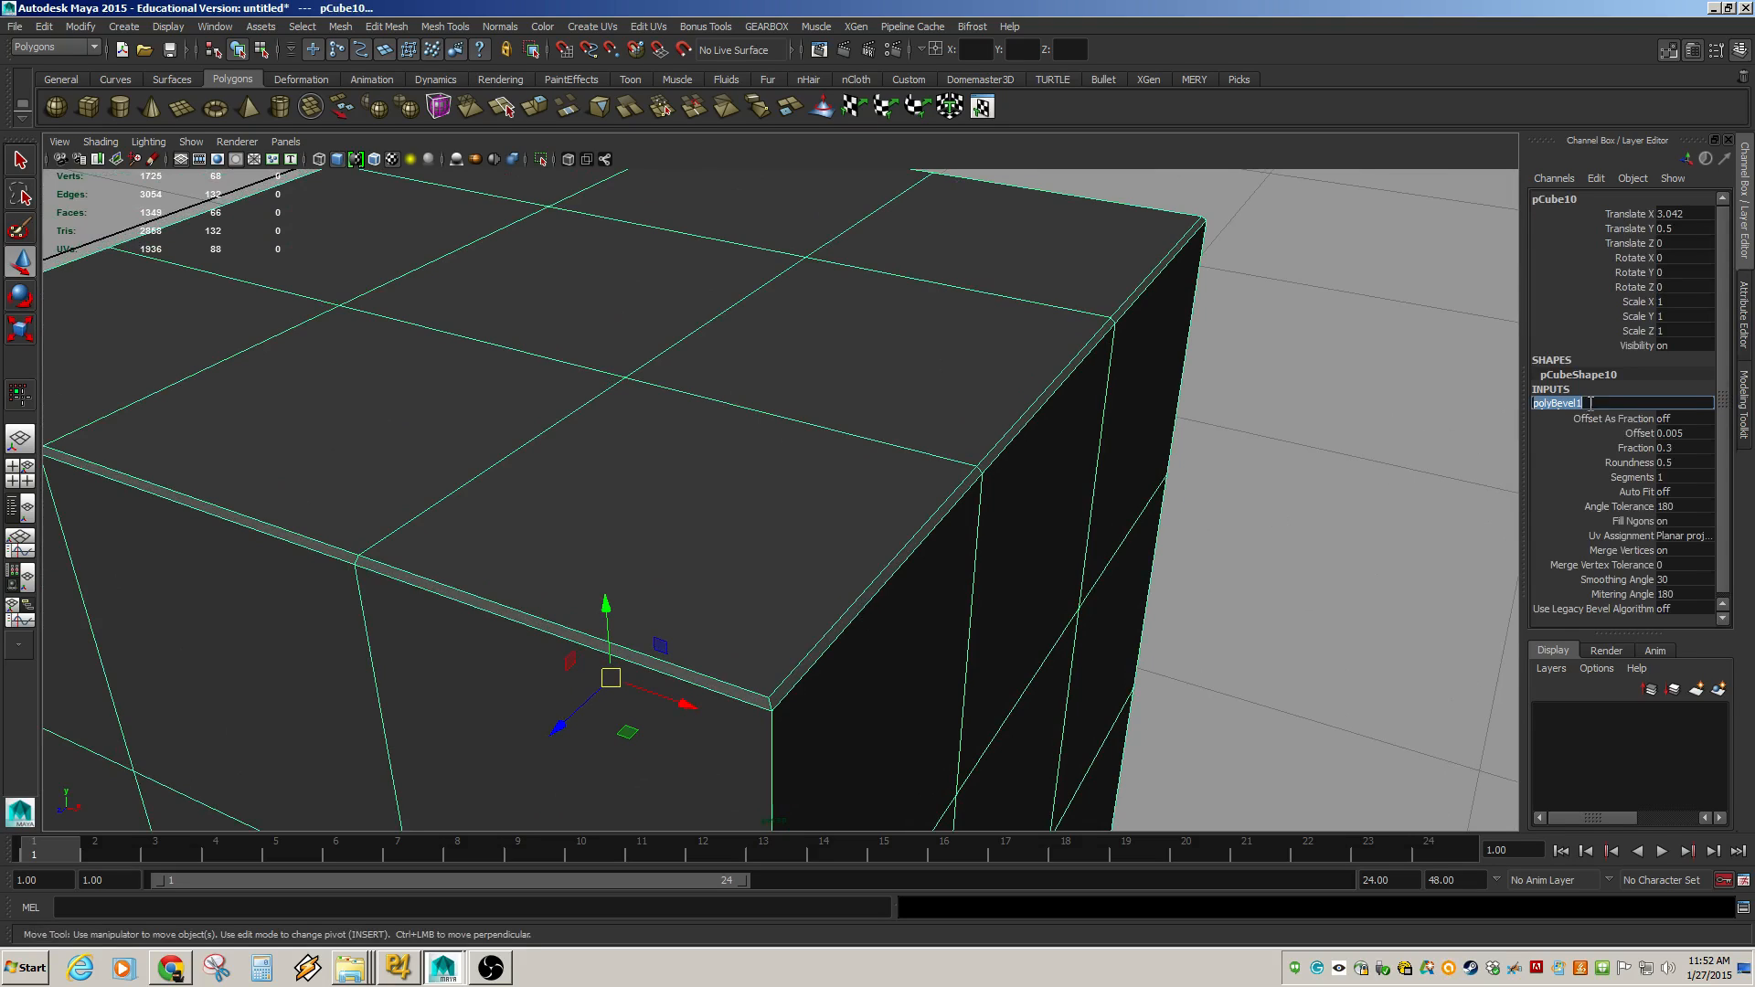
left_click(1682, 435)
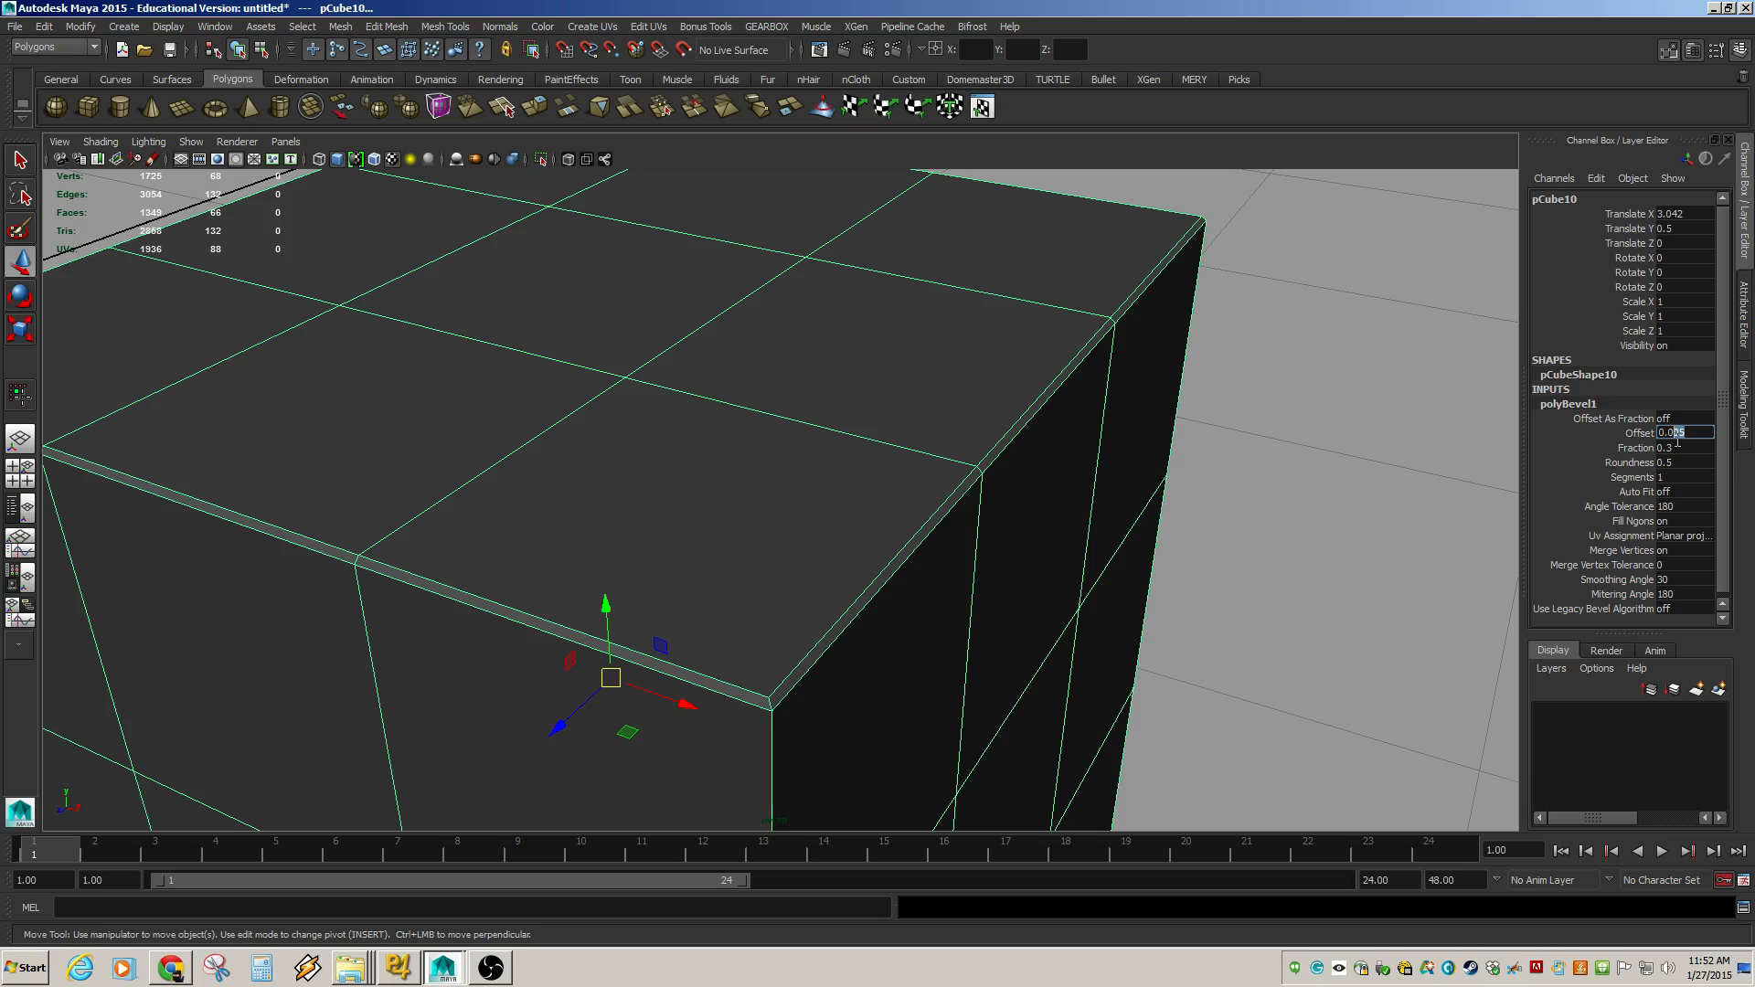
type("1")
key("Return")
left_click(1307, 511)
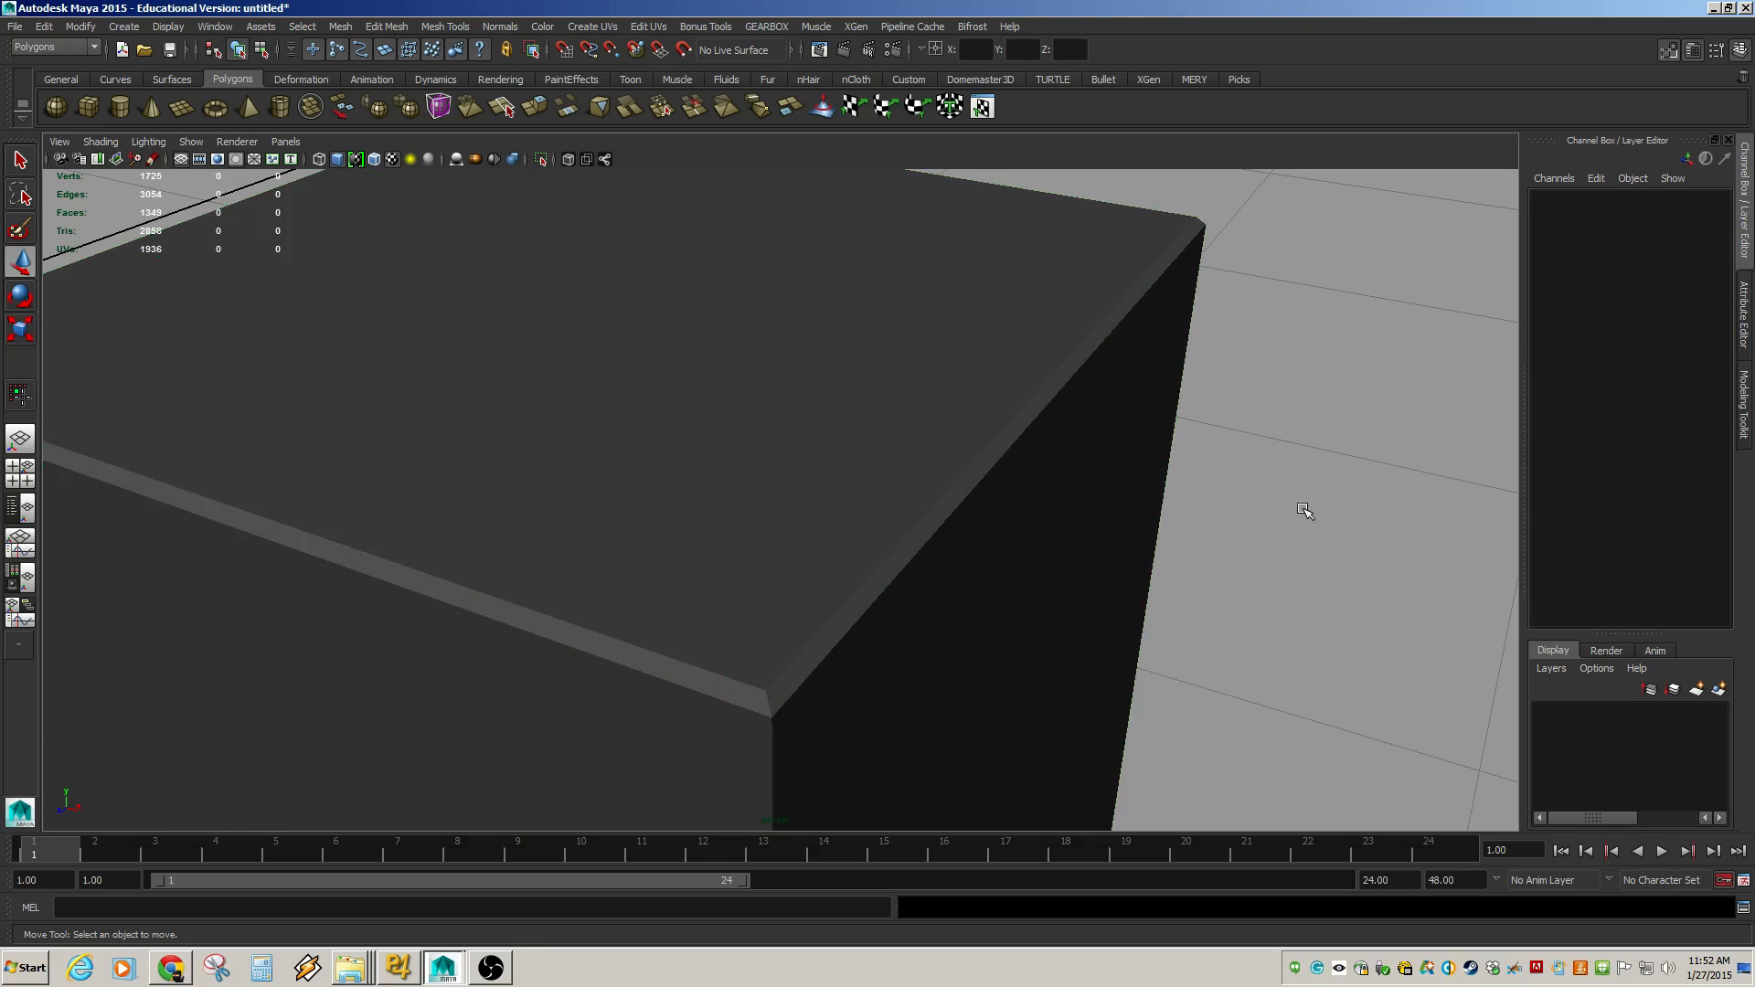
left_click(1035, 517)
right_click_drag(1207, 568, 1145, 580, "alt")
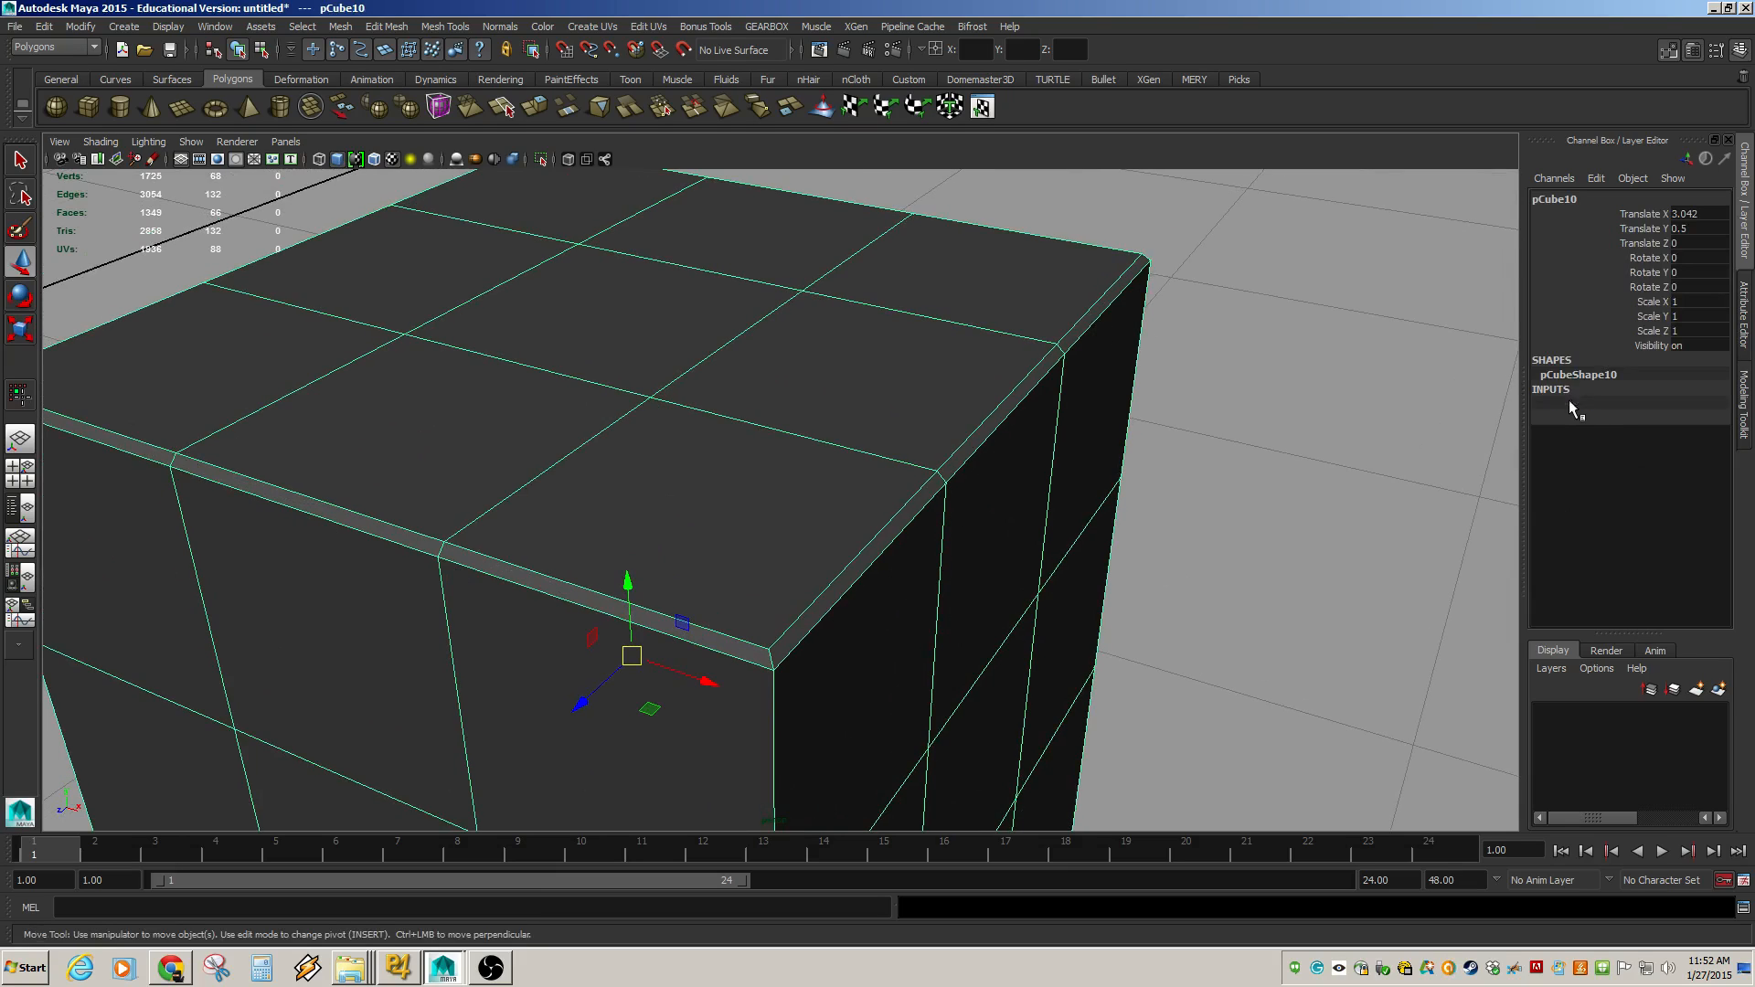
Open the cube's bevel attributes and set the bevel Segments to 3.
left_click(1571, 403)
left_click(1646, 463)
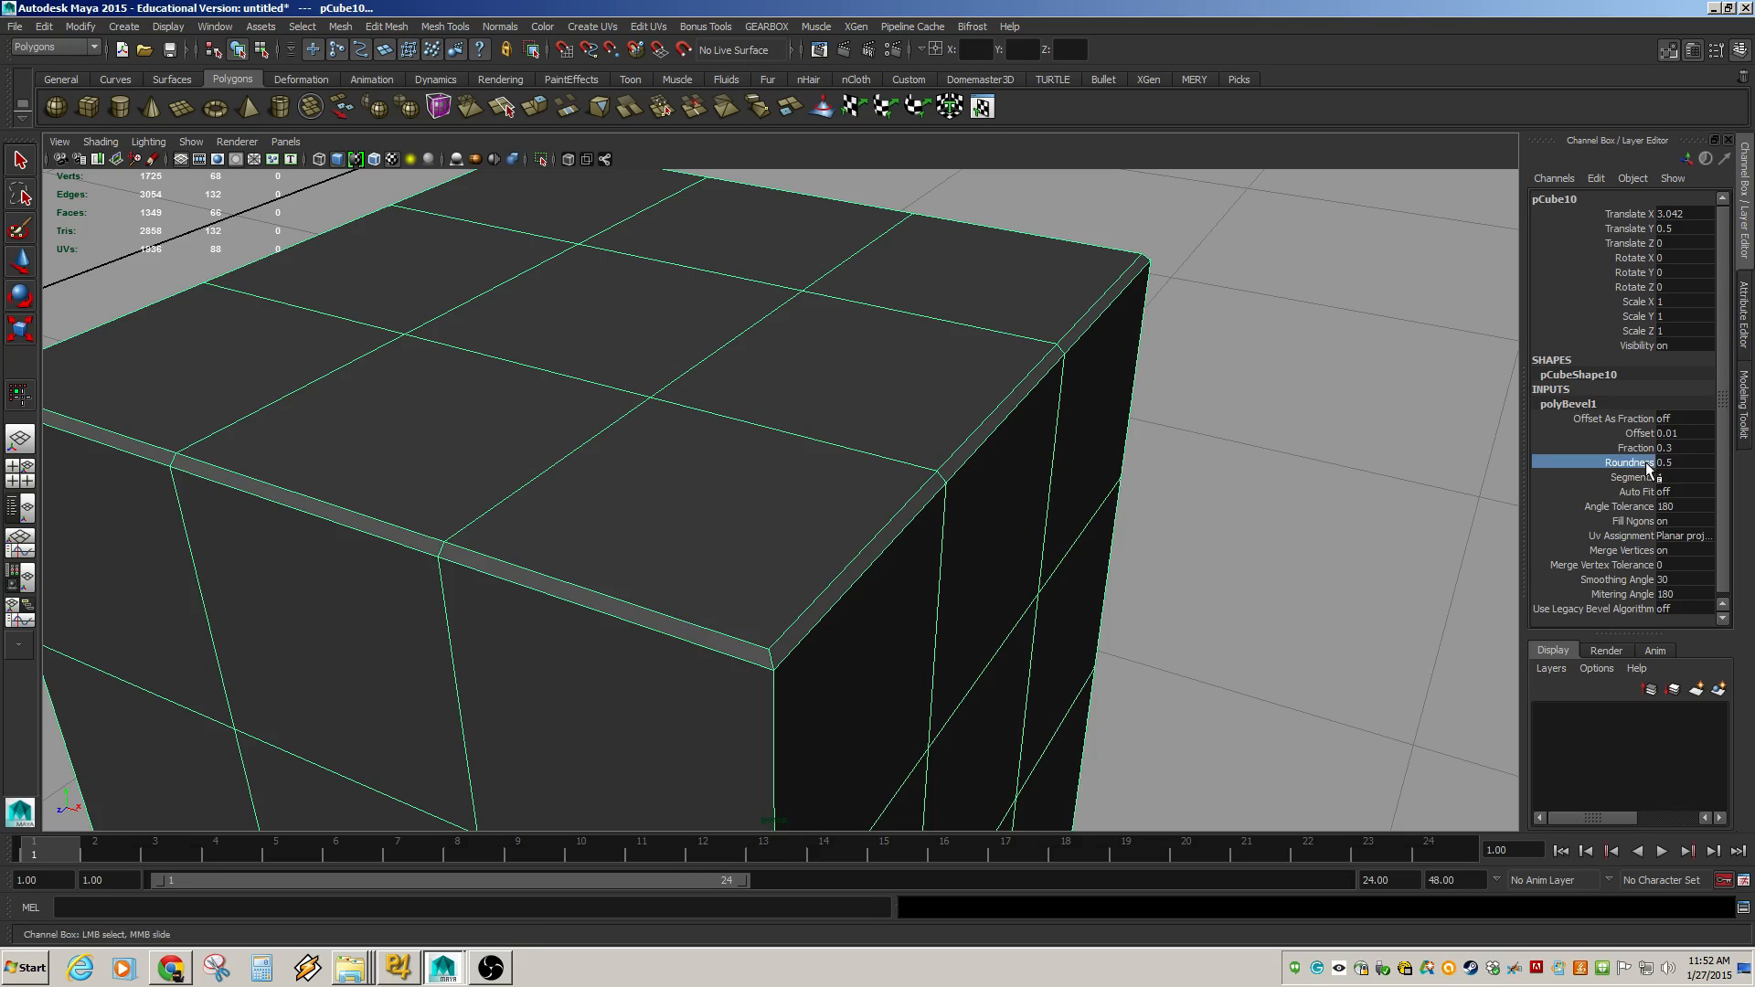
left_click(1633, 477)
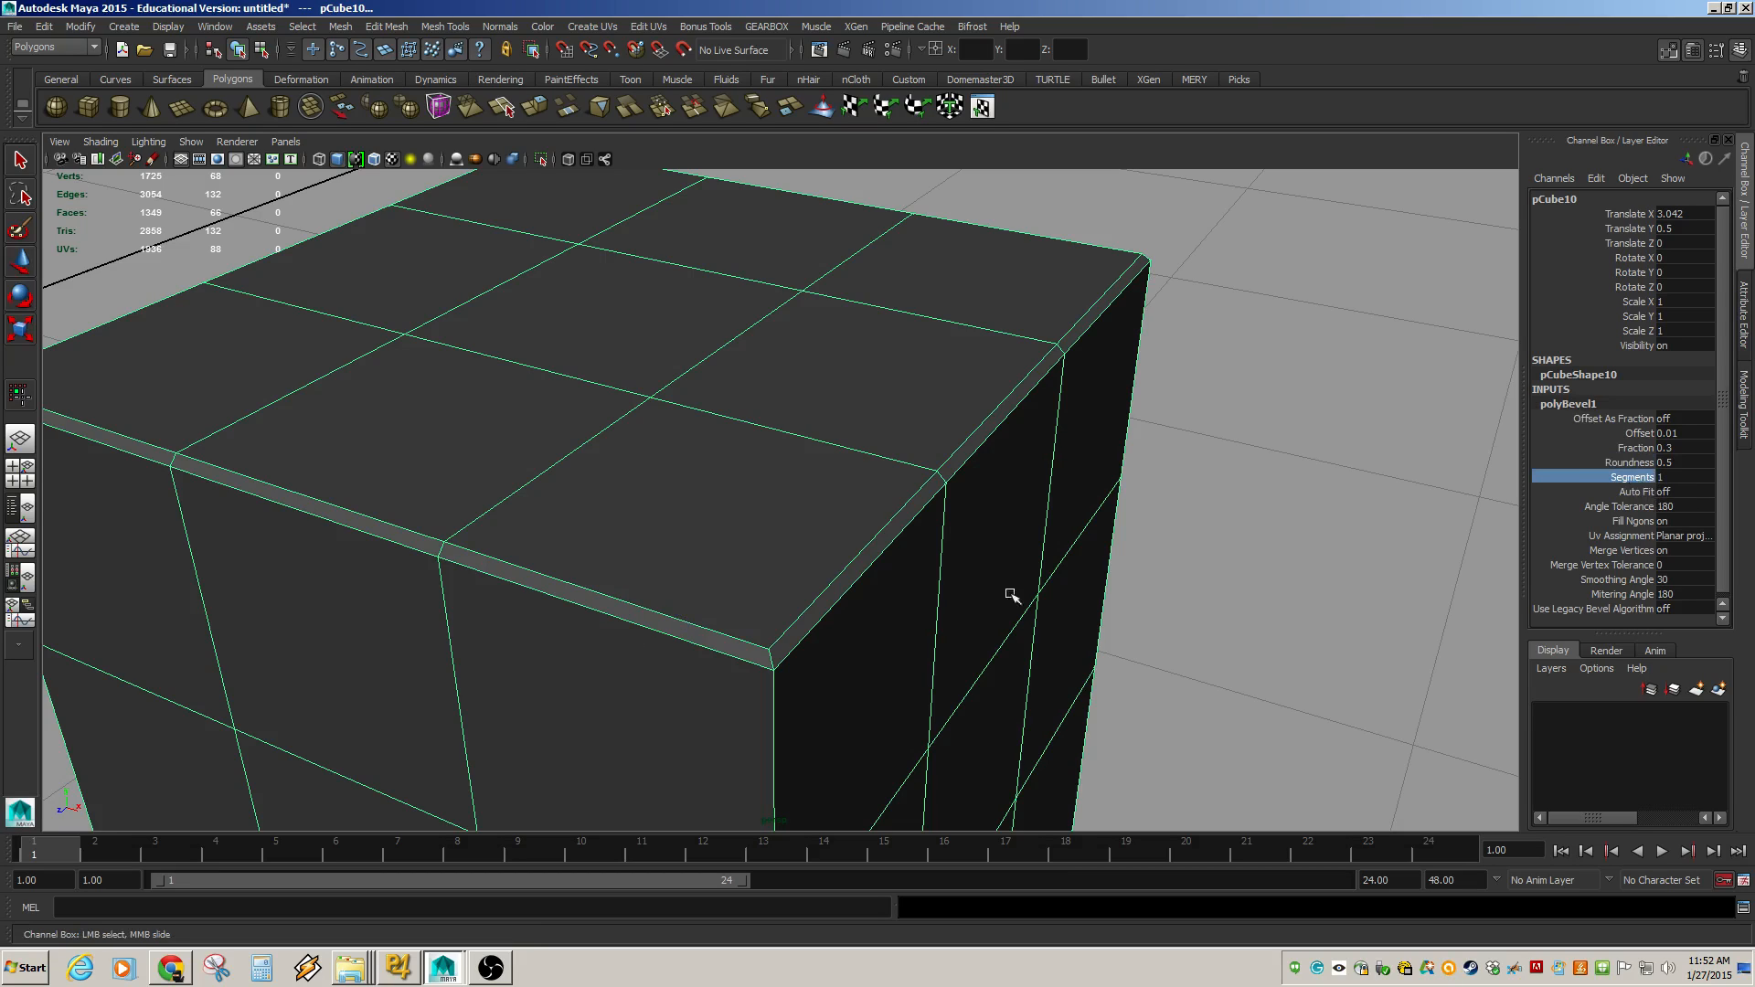
middle_click_drag(1110, 473, 1119, 473)
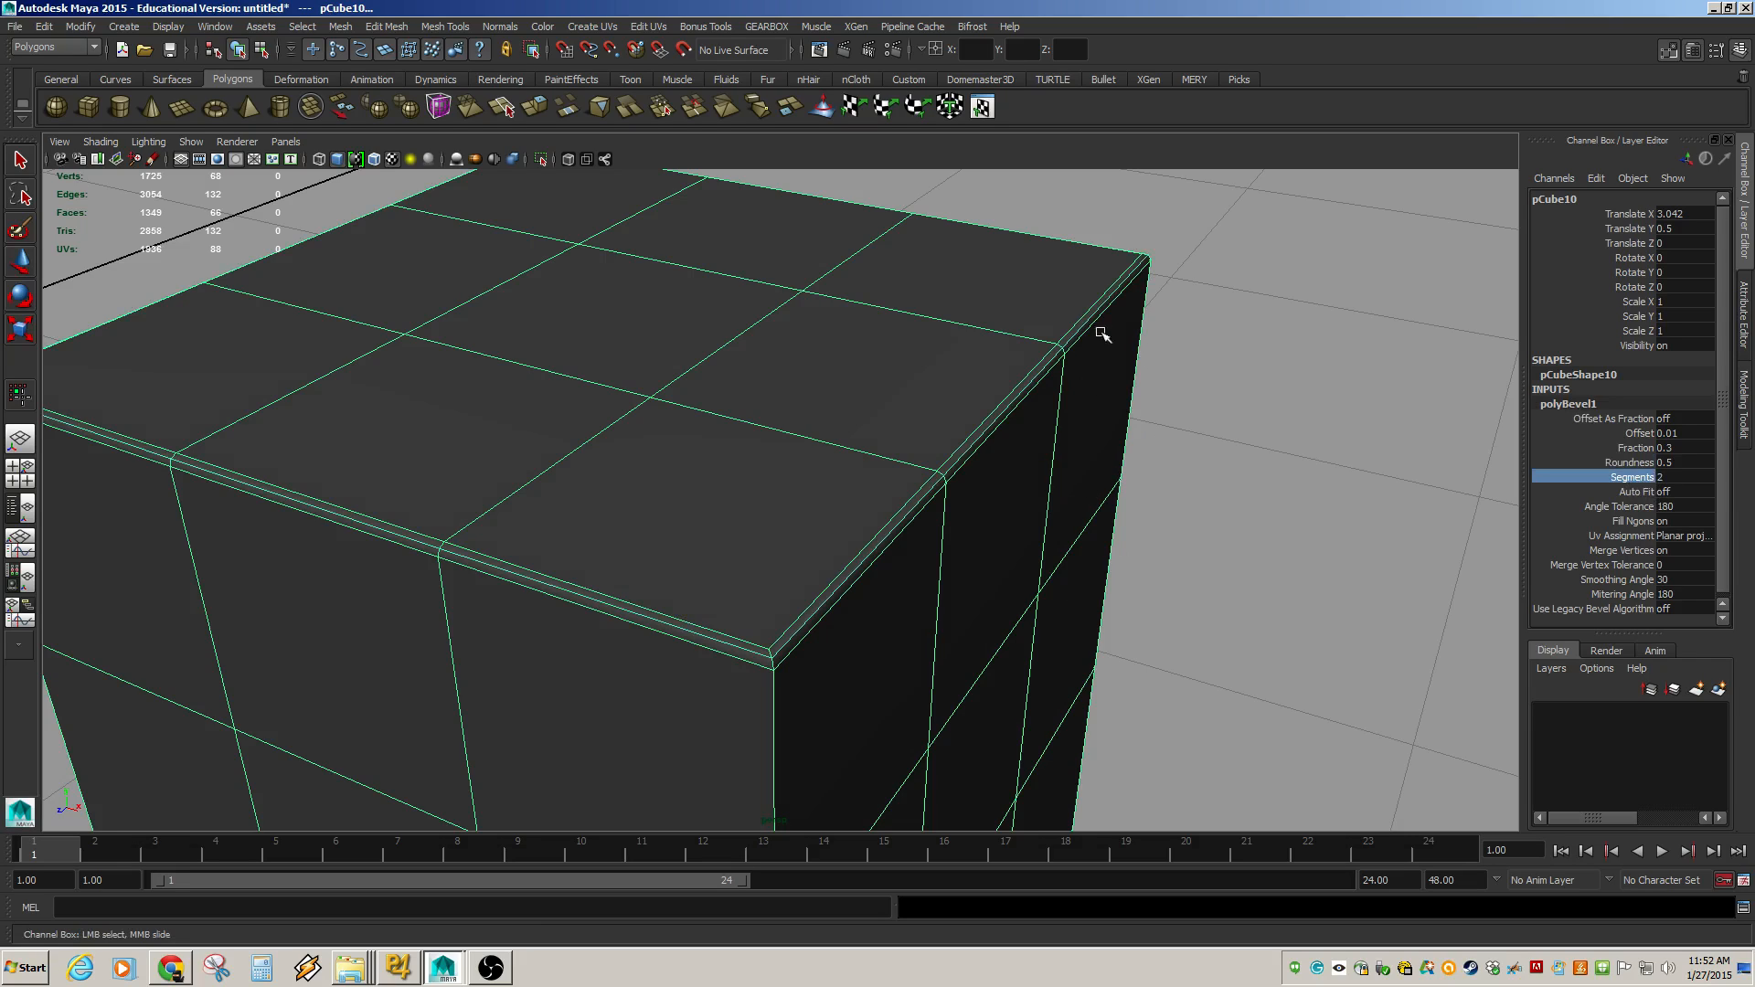
left_click_drag(1005, 519, 978, 683, "alt")
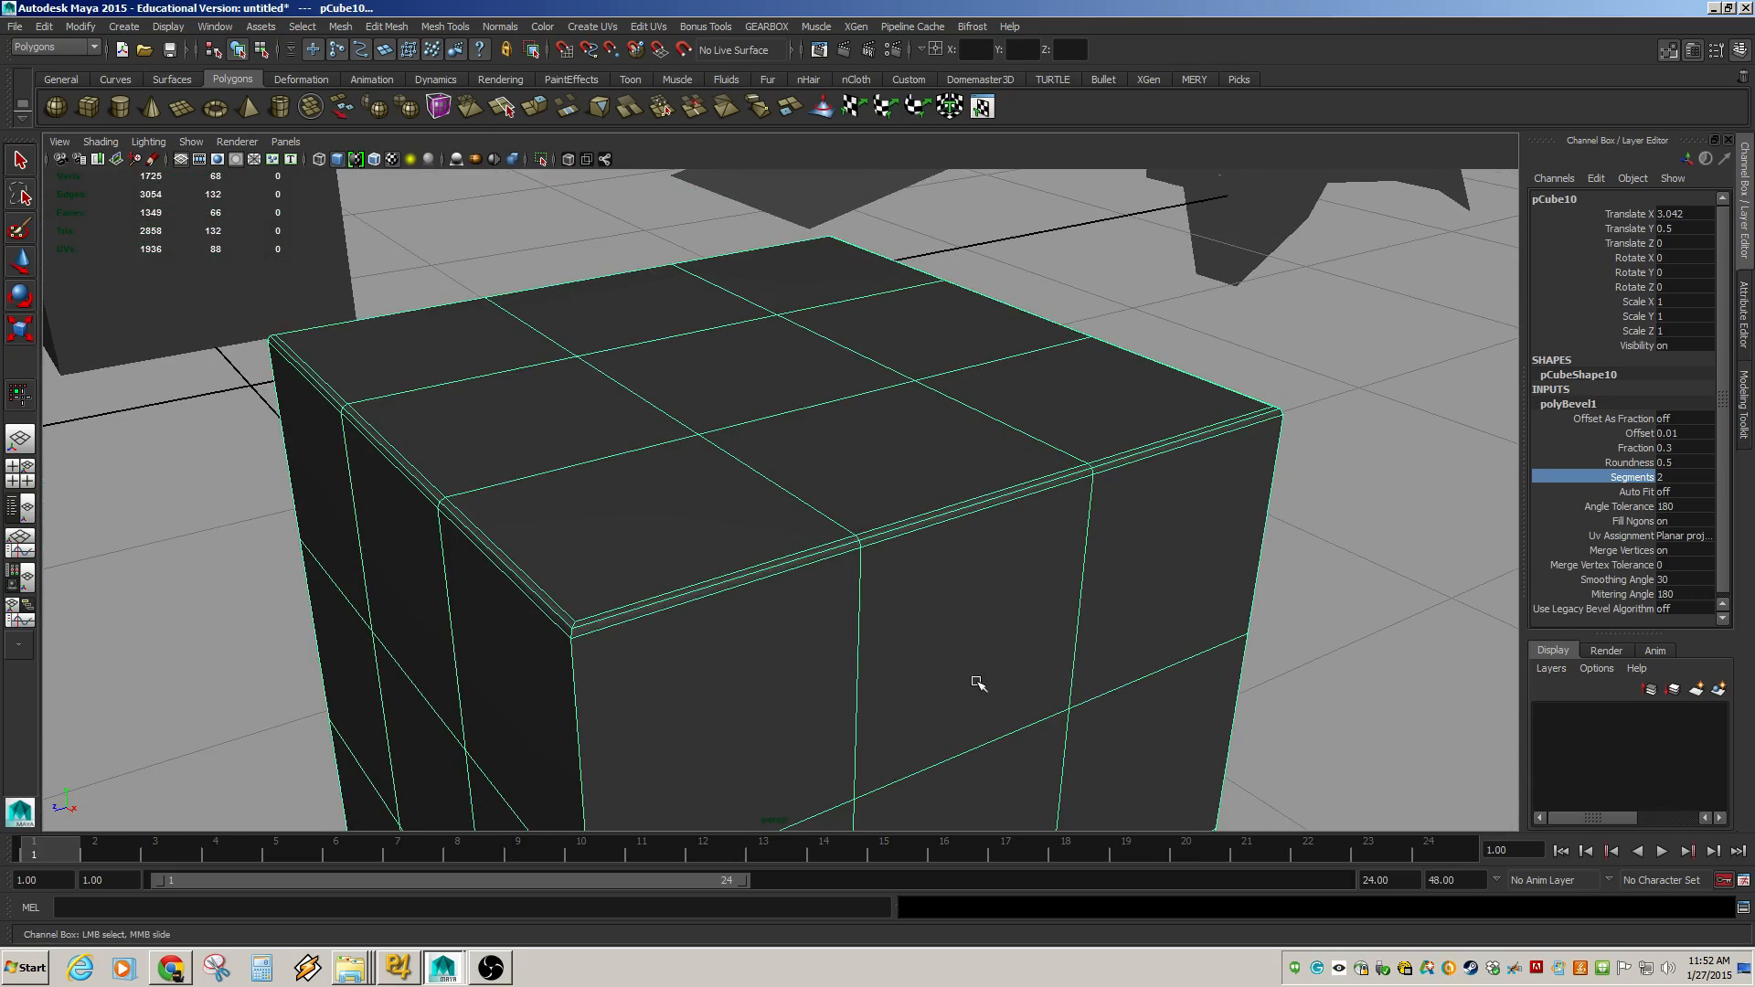
mouse_move(978, 683)
middle_mouse_down()
mouse_move(1010, 681)
mouse_move(992, 682)
middle_mouse_up()
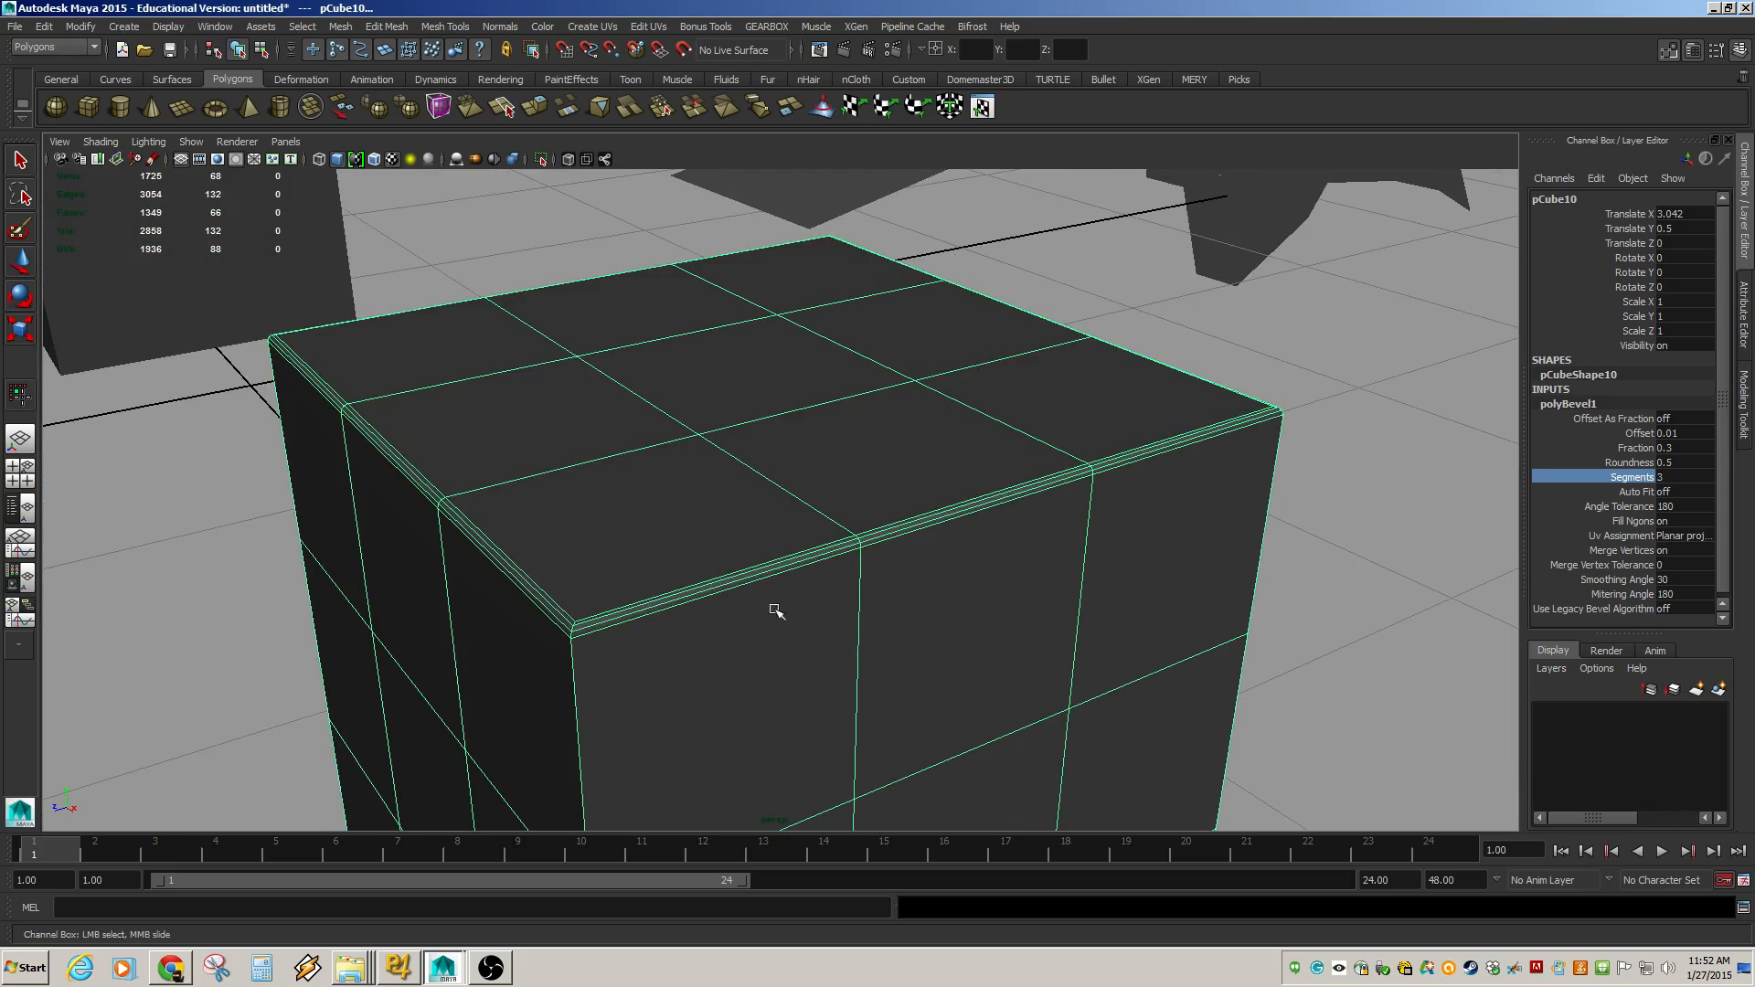
Select a vertical corner edge of the cube and apply Bevel to it.
mouse_move(886, 662)
left_mouse_down("alt")
mouse_move(960, 666)
mouse_move(932, 628)
mouse_move(907, 678)
left_mouse_up("alt")
right_click_drag(907, 678, 991, 576, "alt")
middle_click_drag(991, 576, 972, 474, "alt")
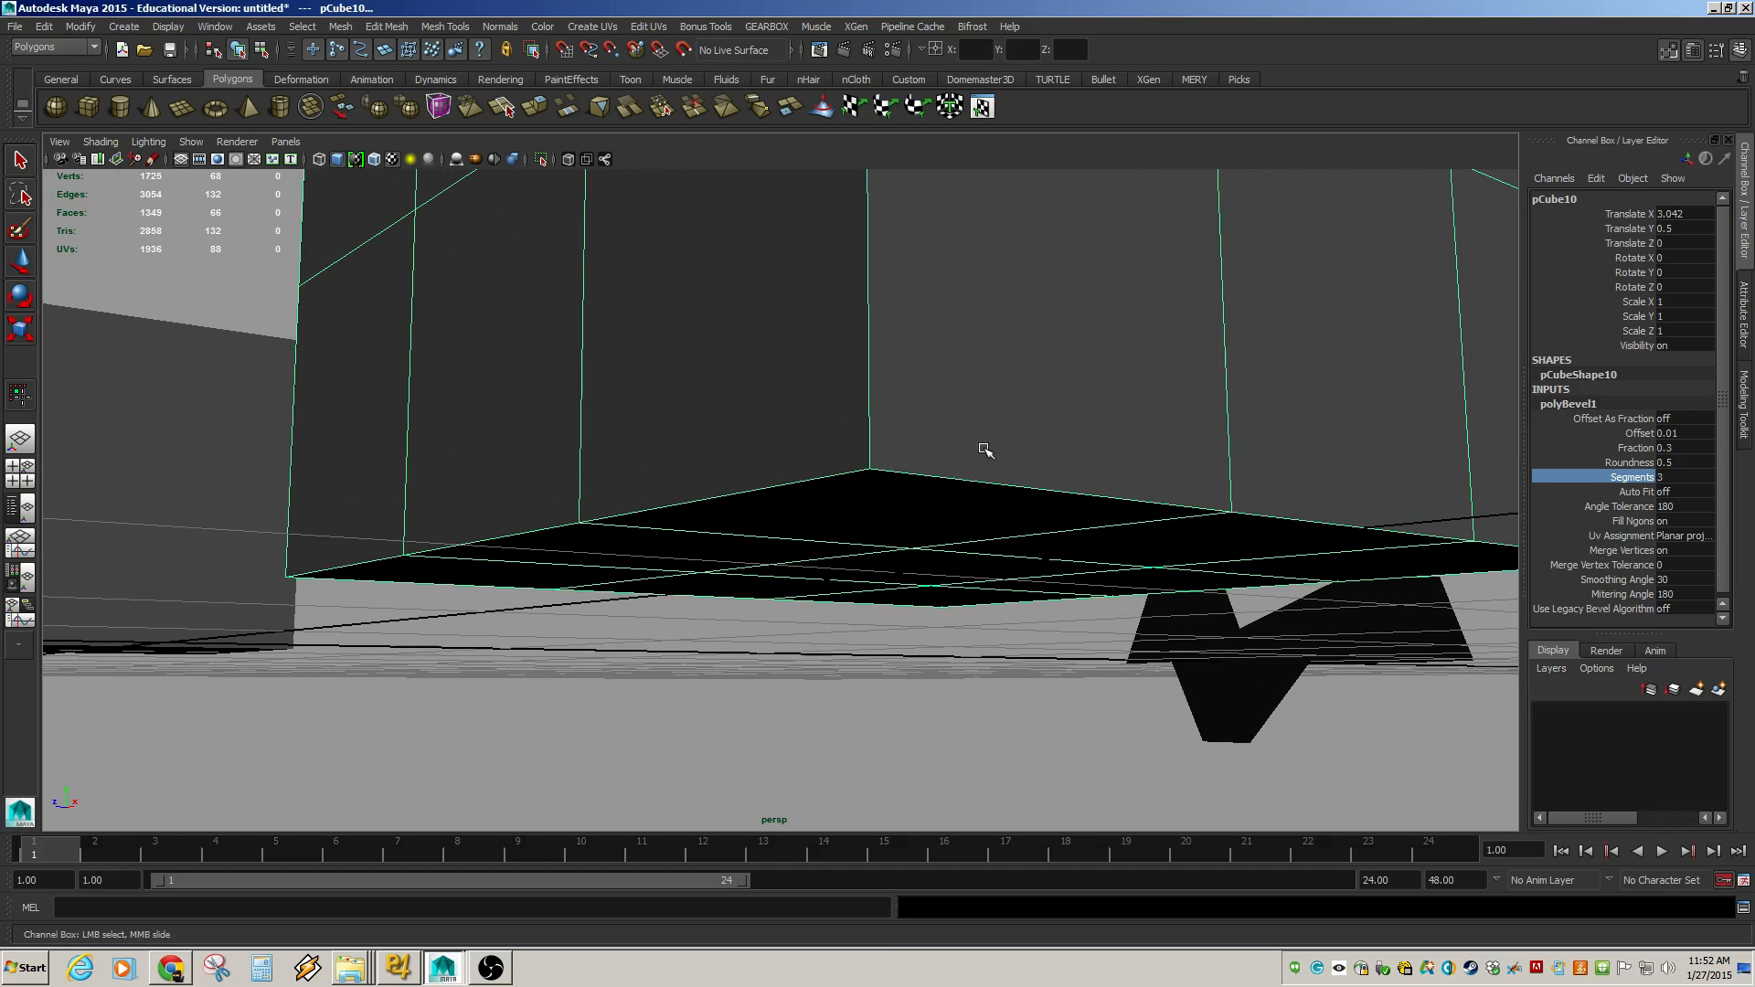
left_click(994, 488, "shift")
left_click(994, 488)
key("w")
left_click(822, 478, "shift")
left_click(873, 415, "shift")
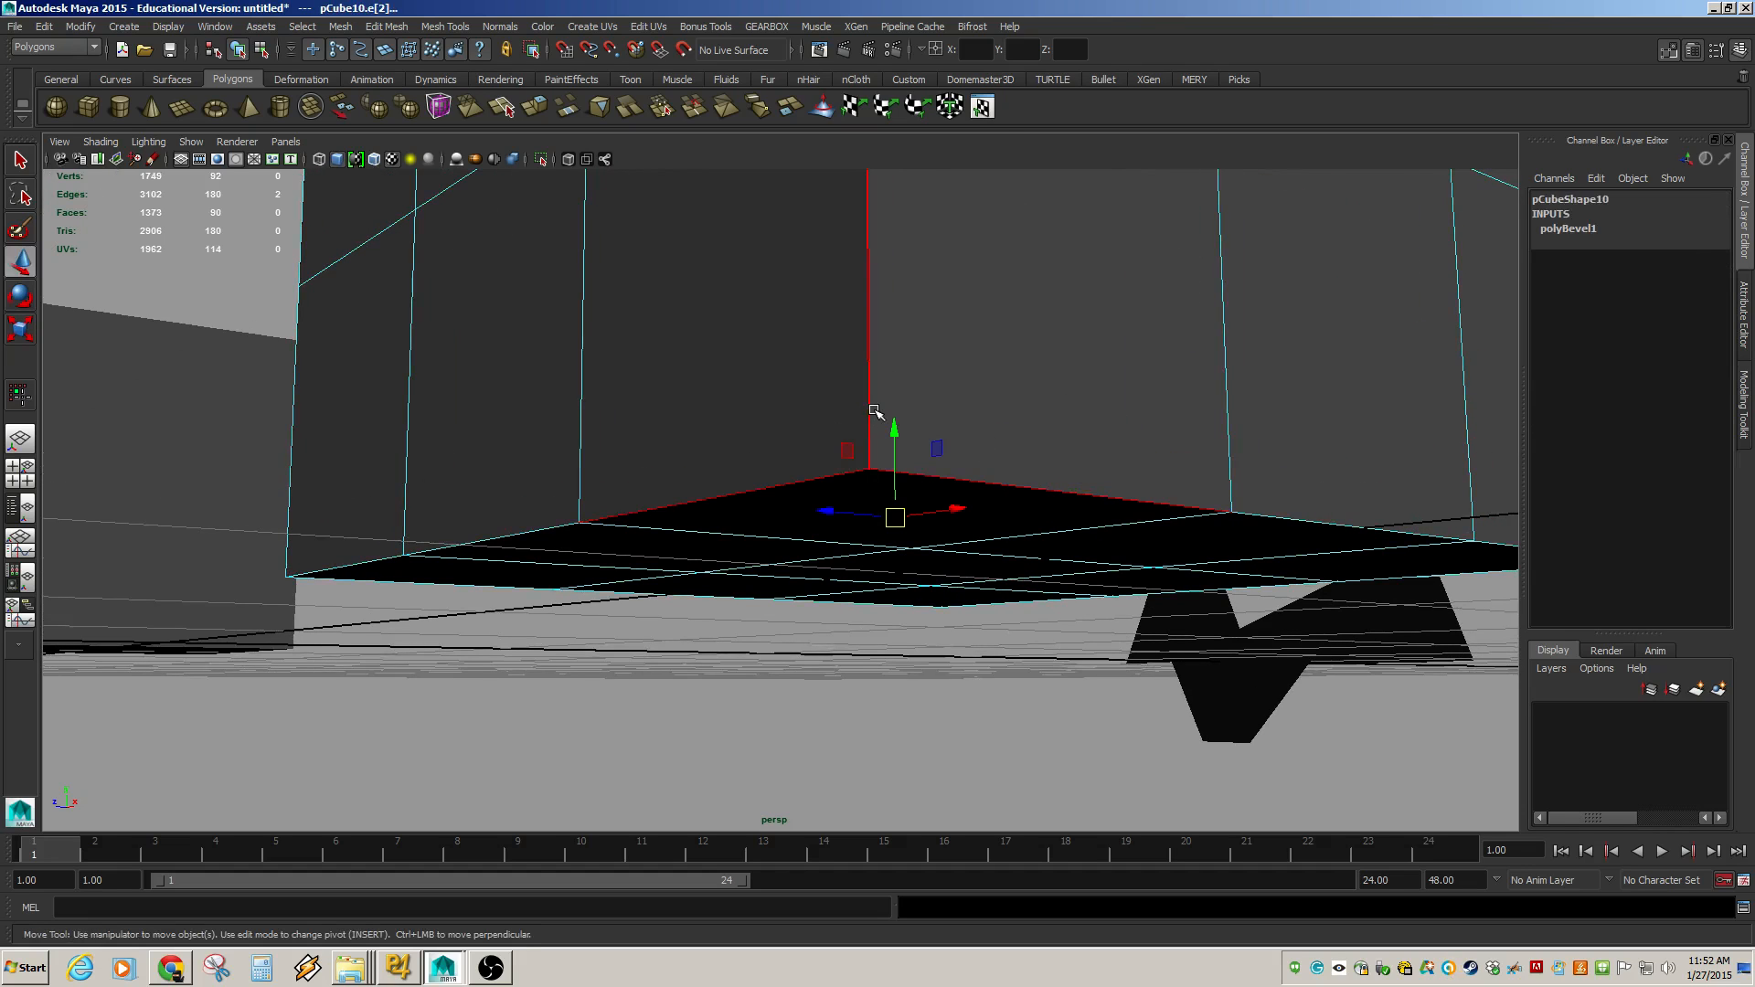
left_click(1249, 544, "shift")
right_click_drag(1249, 544, 803, 536, "alt")
mouse_move(804, 537)
left_mouse_down("alt")
mouse_move(819, 509)
mouse_move(822, 534)
left_mouse_up("alt")
middle_click_drag(887, 530, 801, 592, "alt")
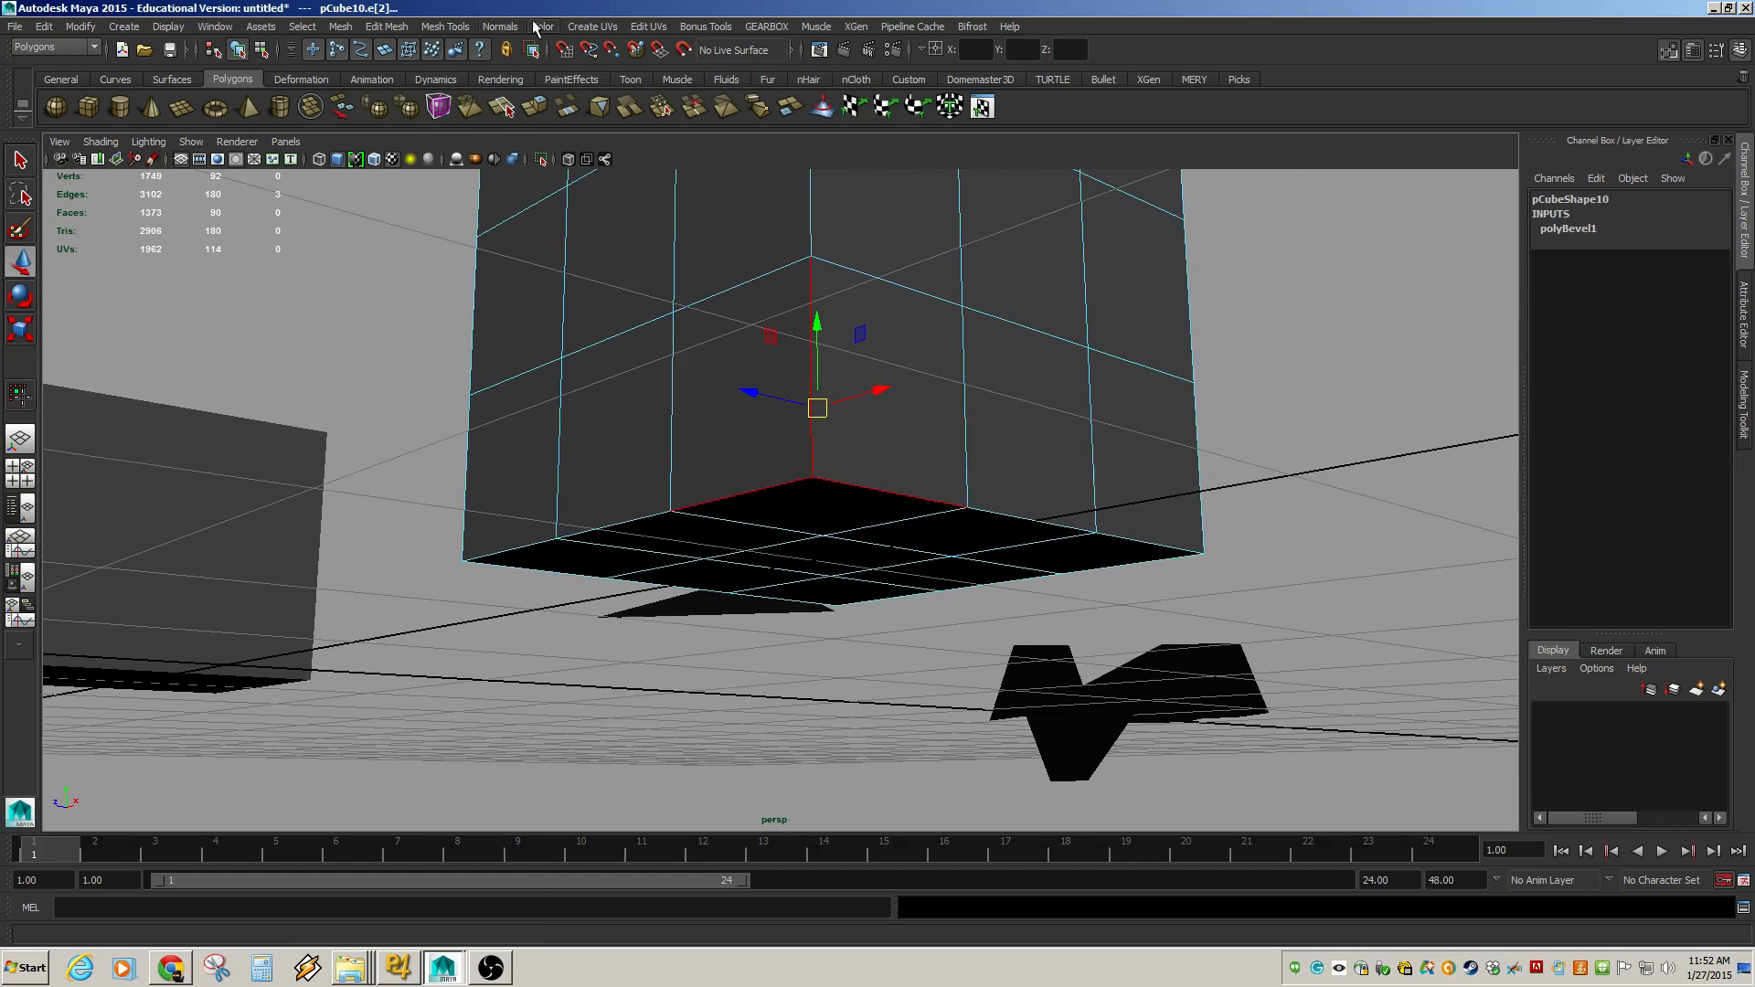
left_click(385, 26)
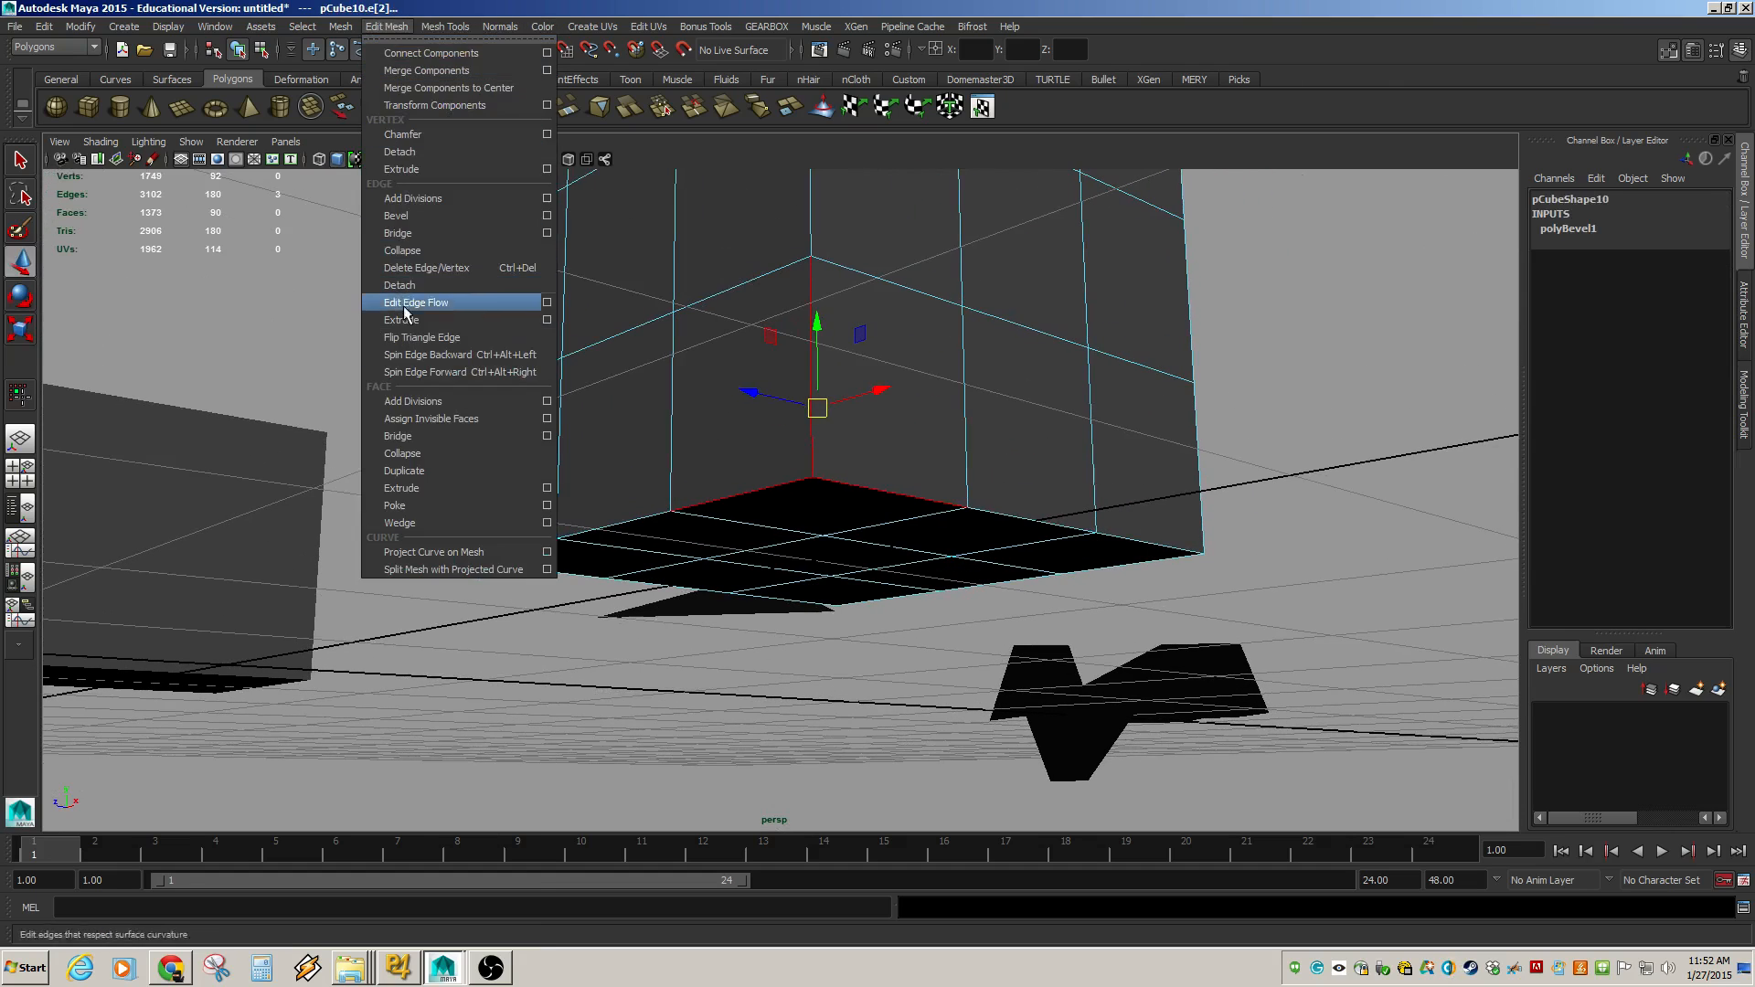
left_click(402, 216)
Set the corner bevel's Segments to 2.
right_click_drag(672, 483, 785, 505, "alt")
middle_click_drag(714, 456, 686, 594, "alt")
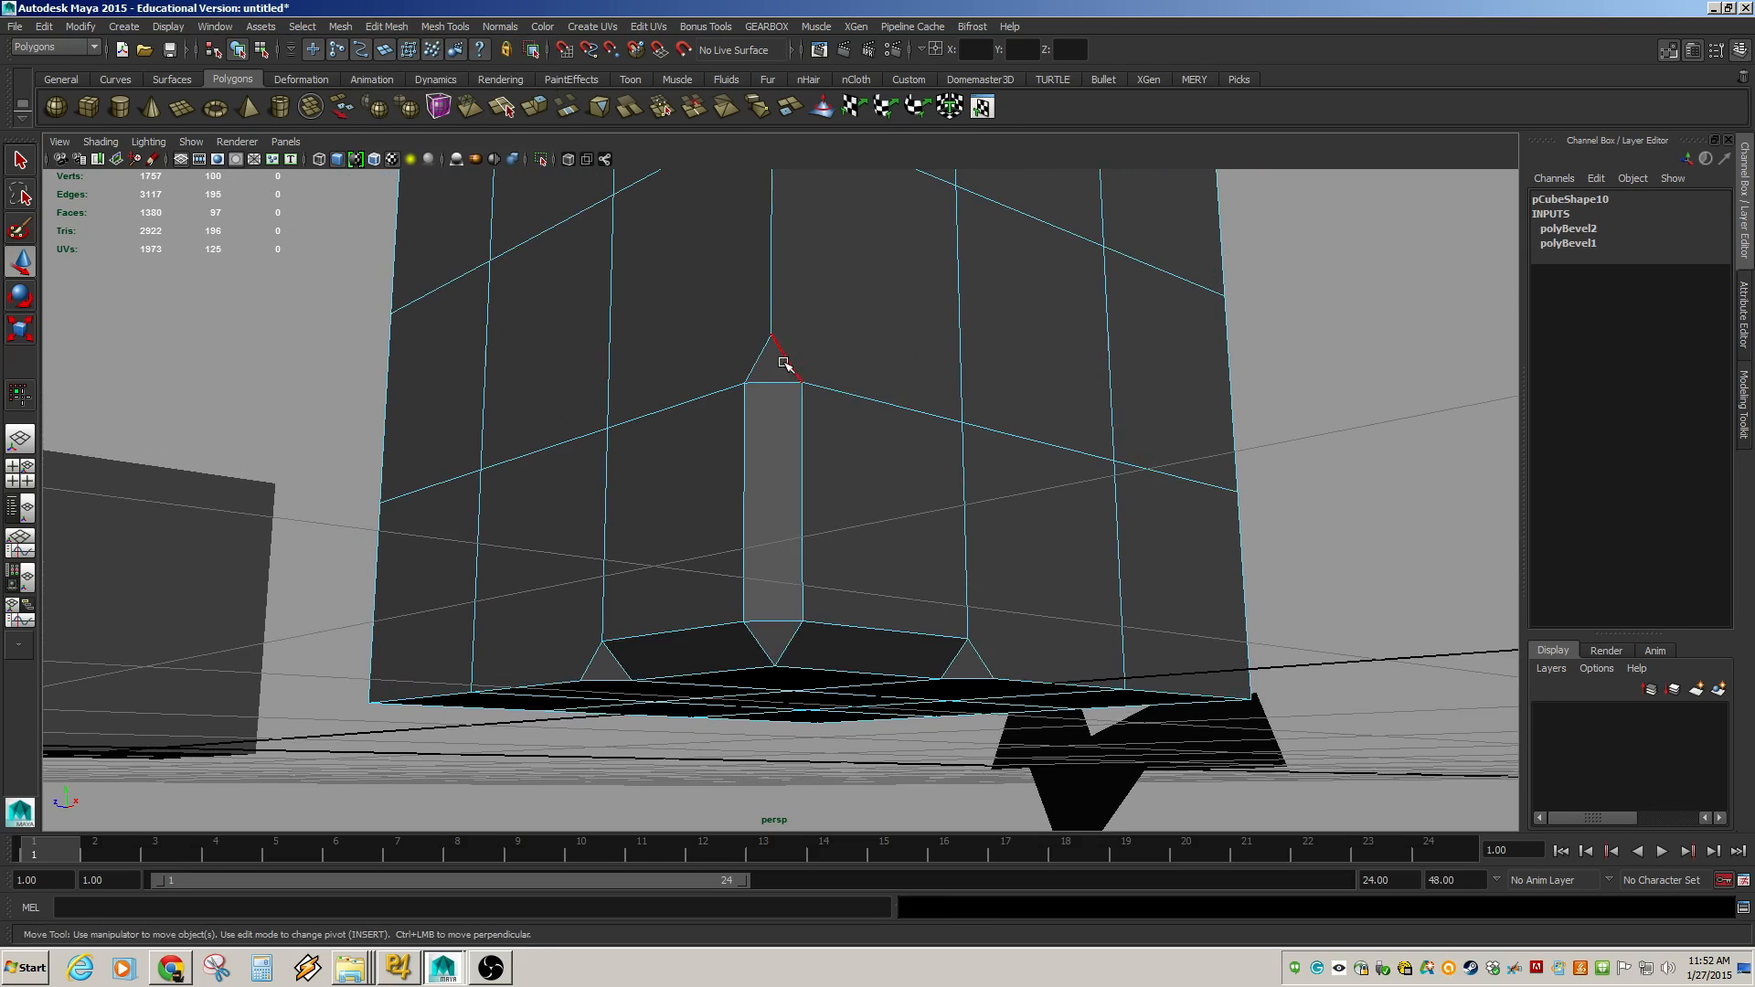
middle_click_drag(783, 365, 780, 441, "alt")
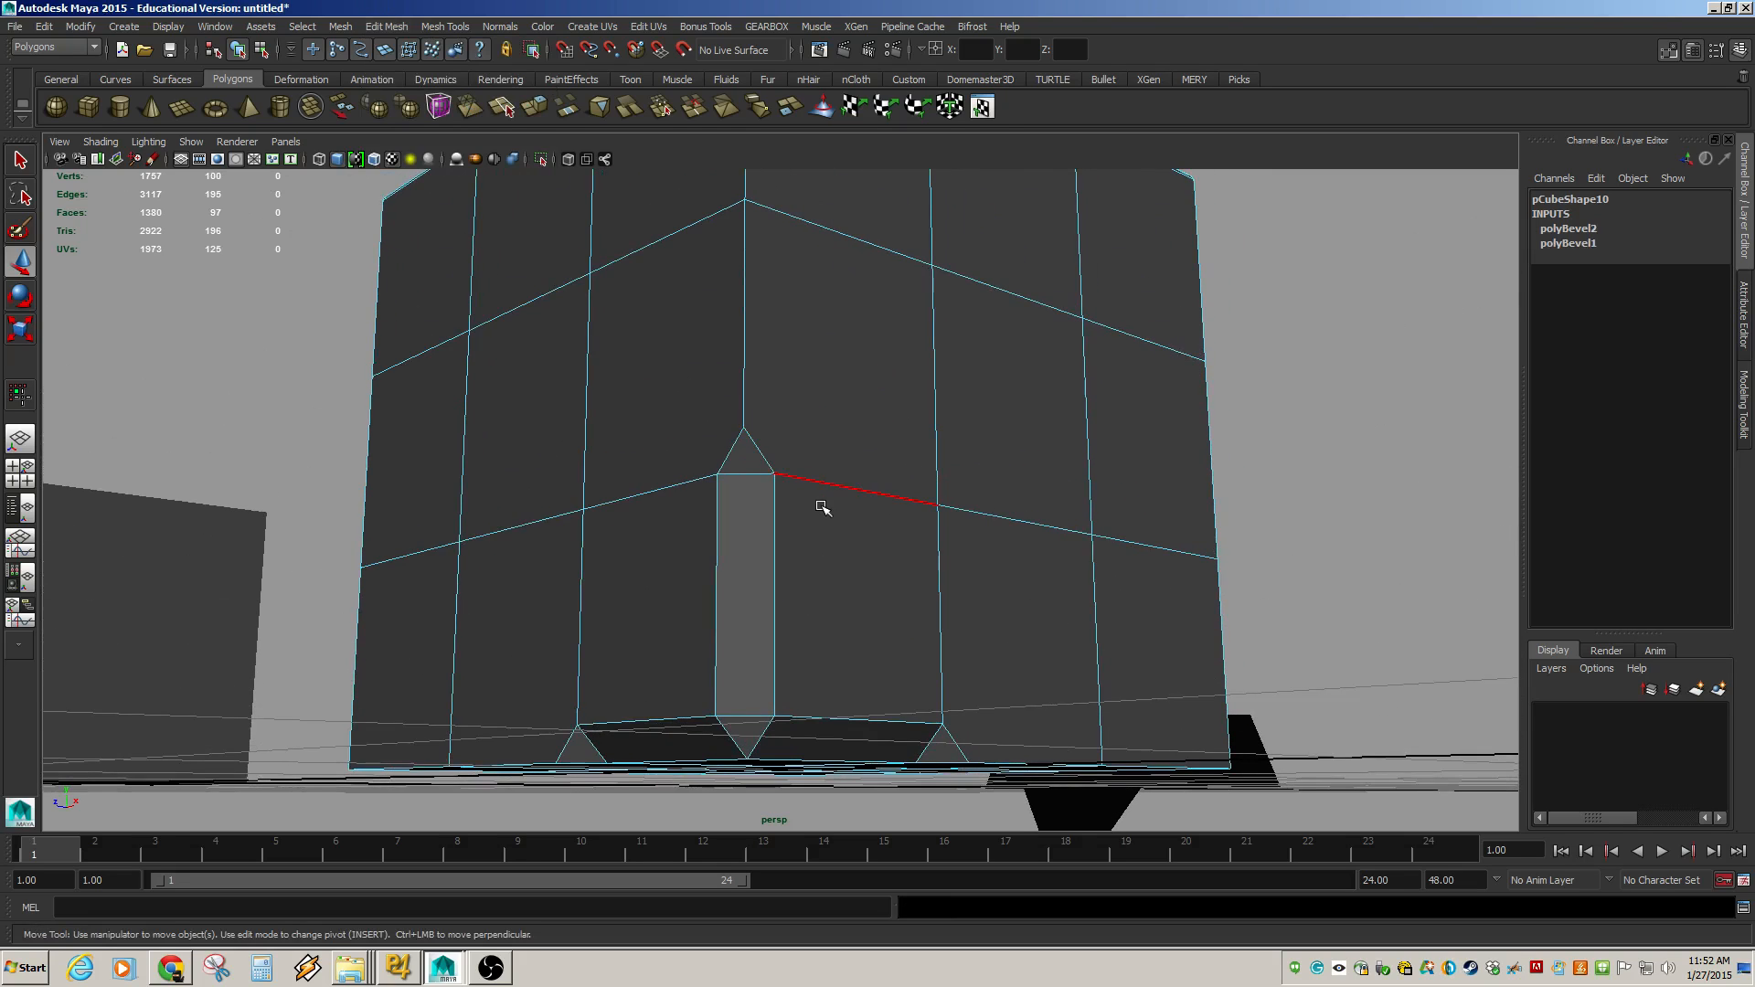
left_click(850, 423)
left_click(678, 371, "shift")
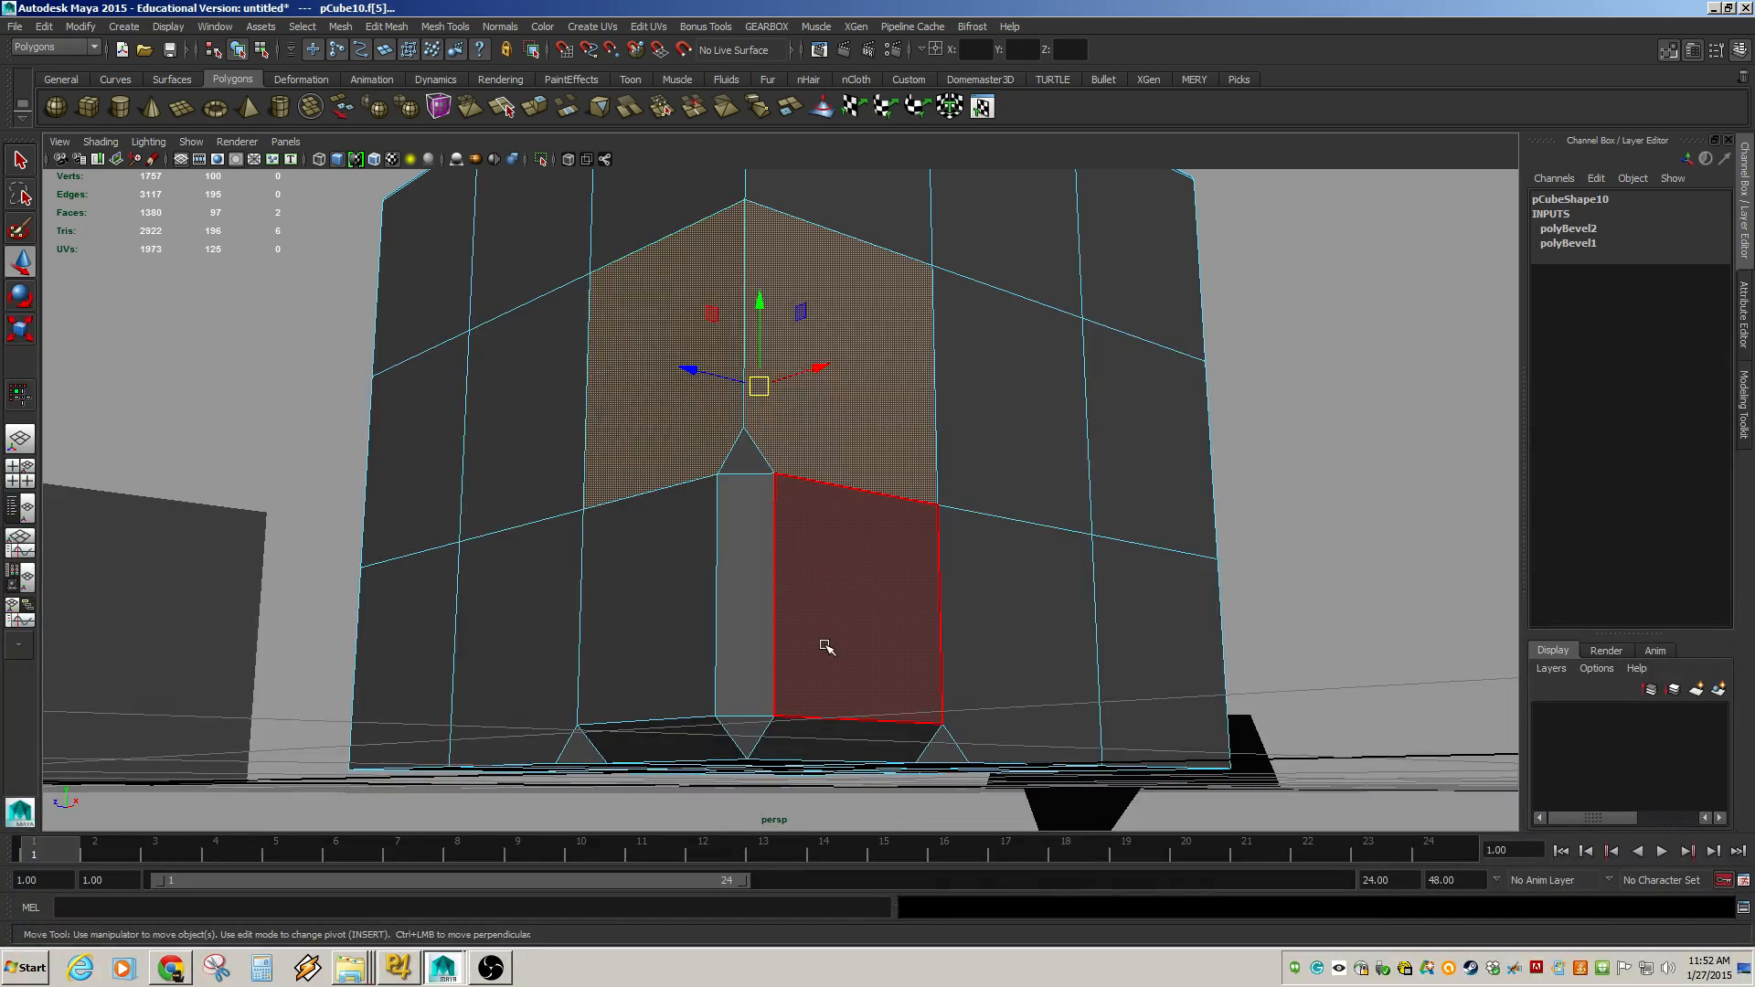
key("F8")
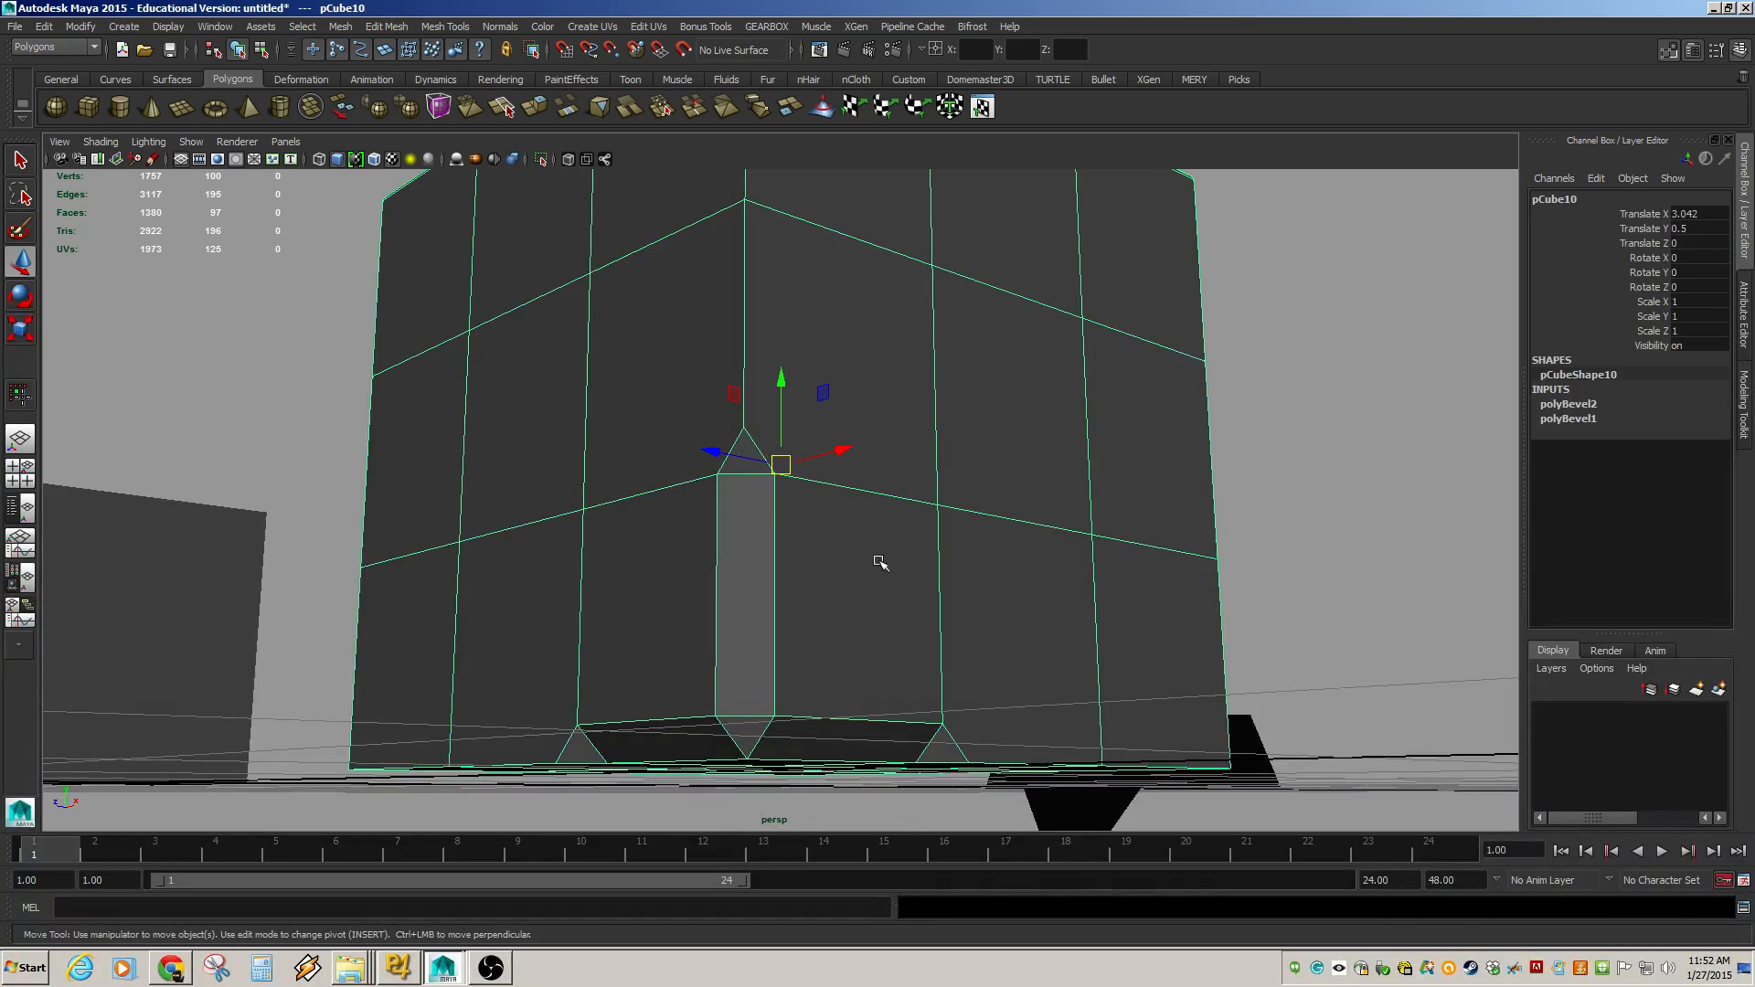
left_click(1568, 404)
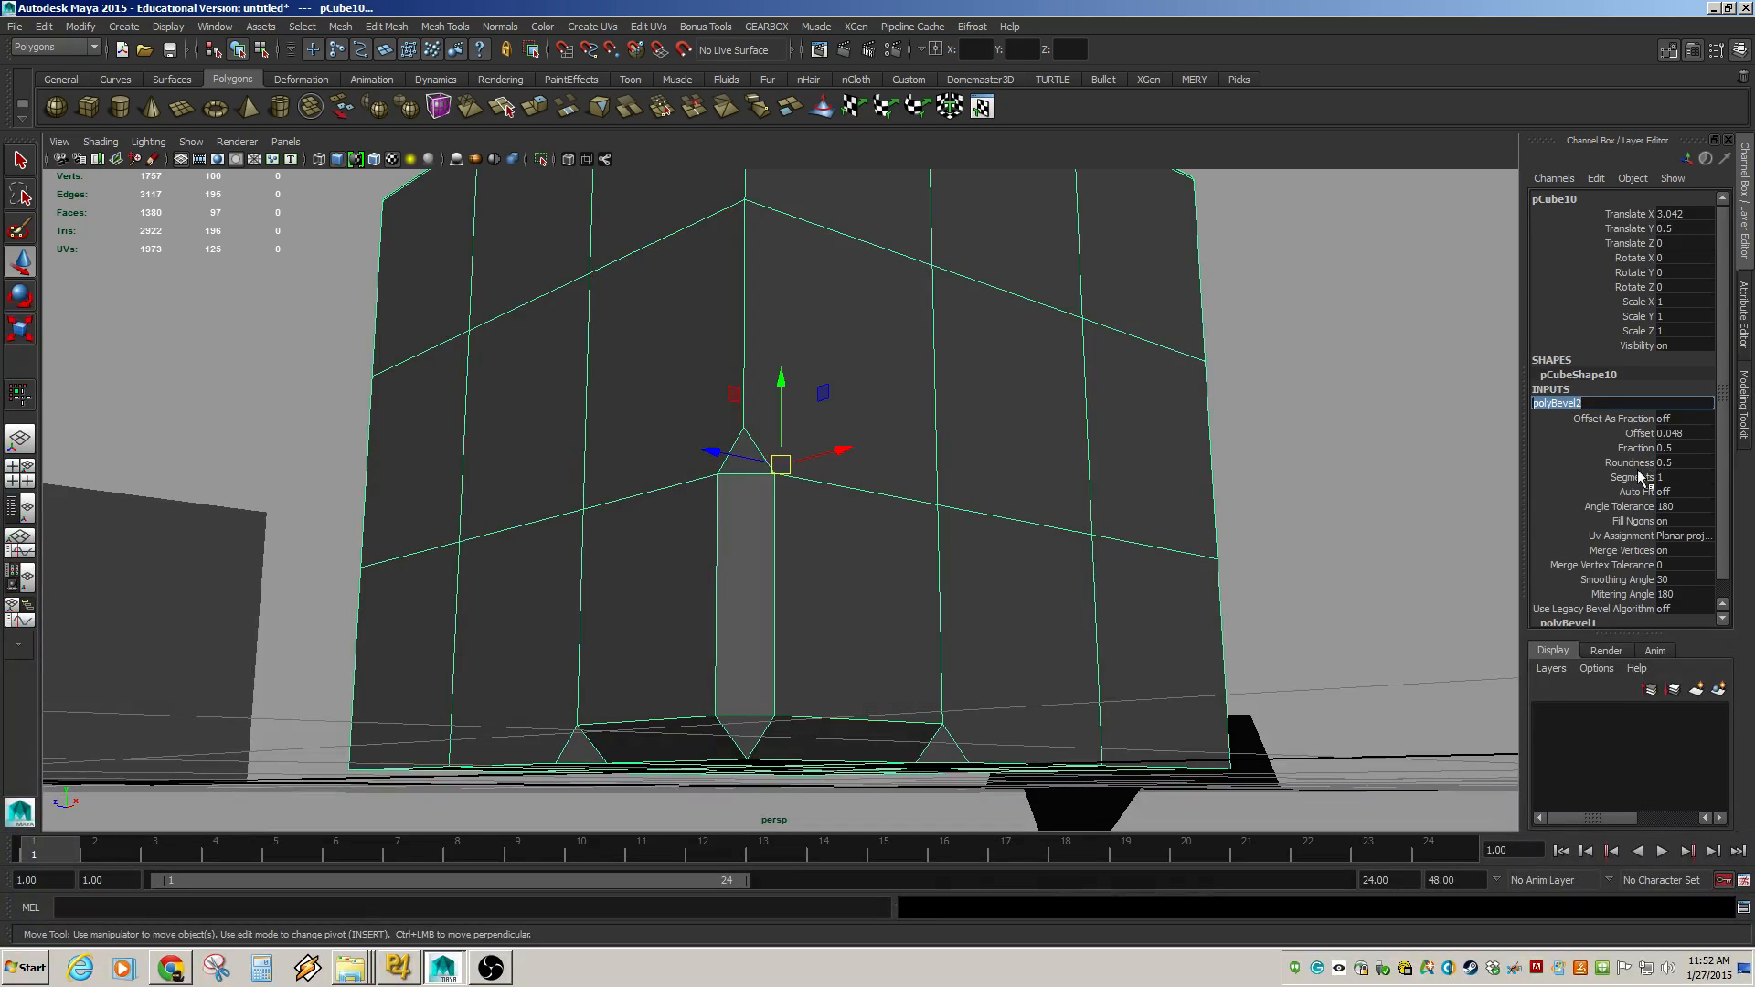
left_click(1633, 477)
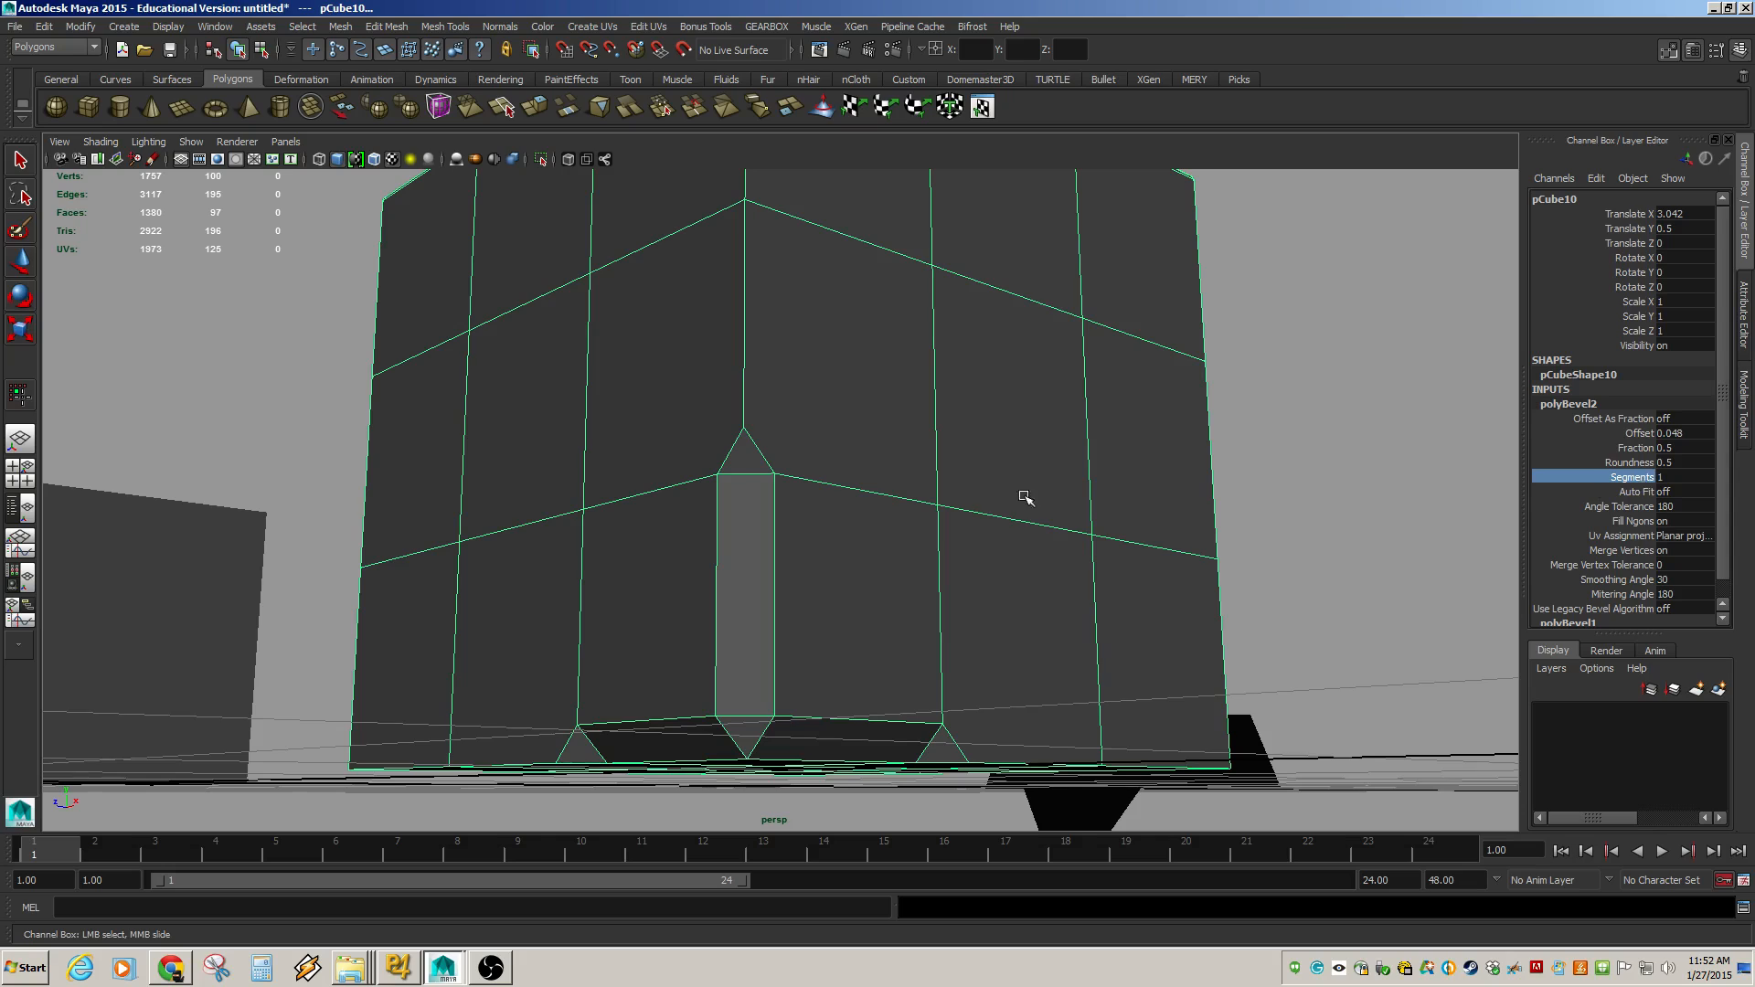
middle_click_drag(1023, 497, 1015, 526)
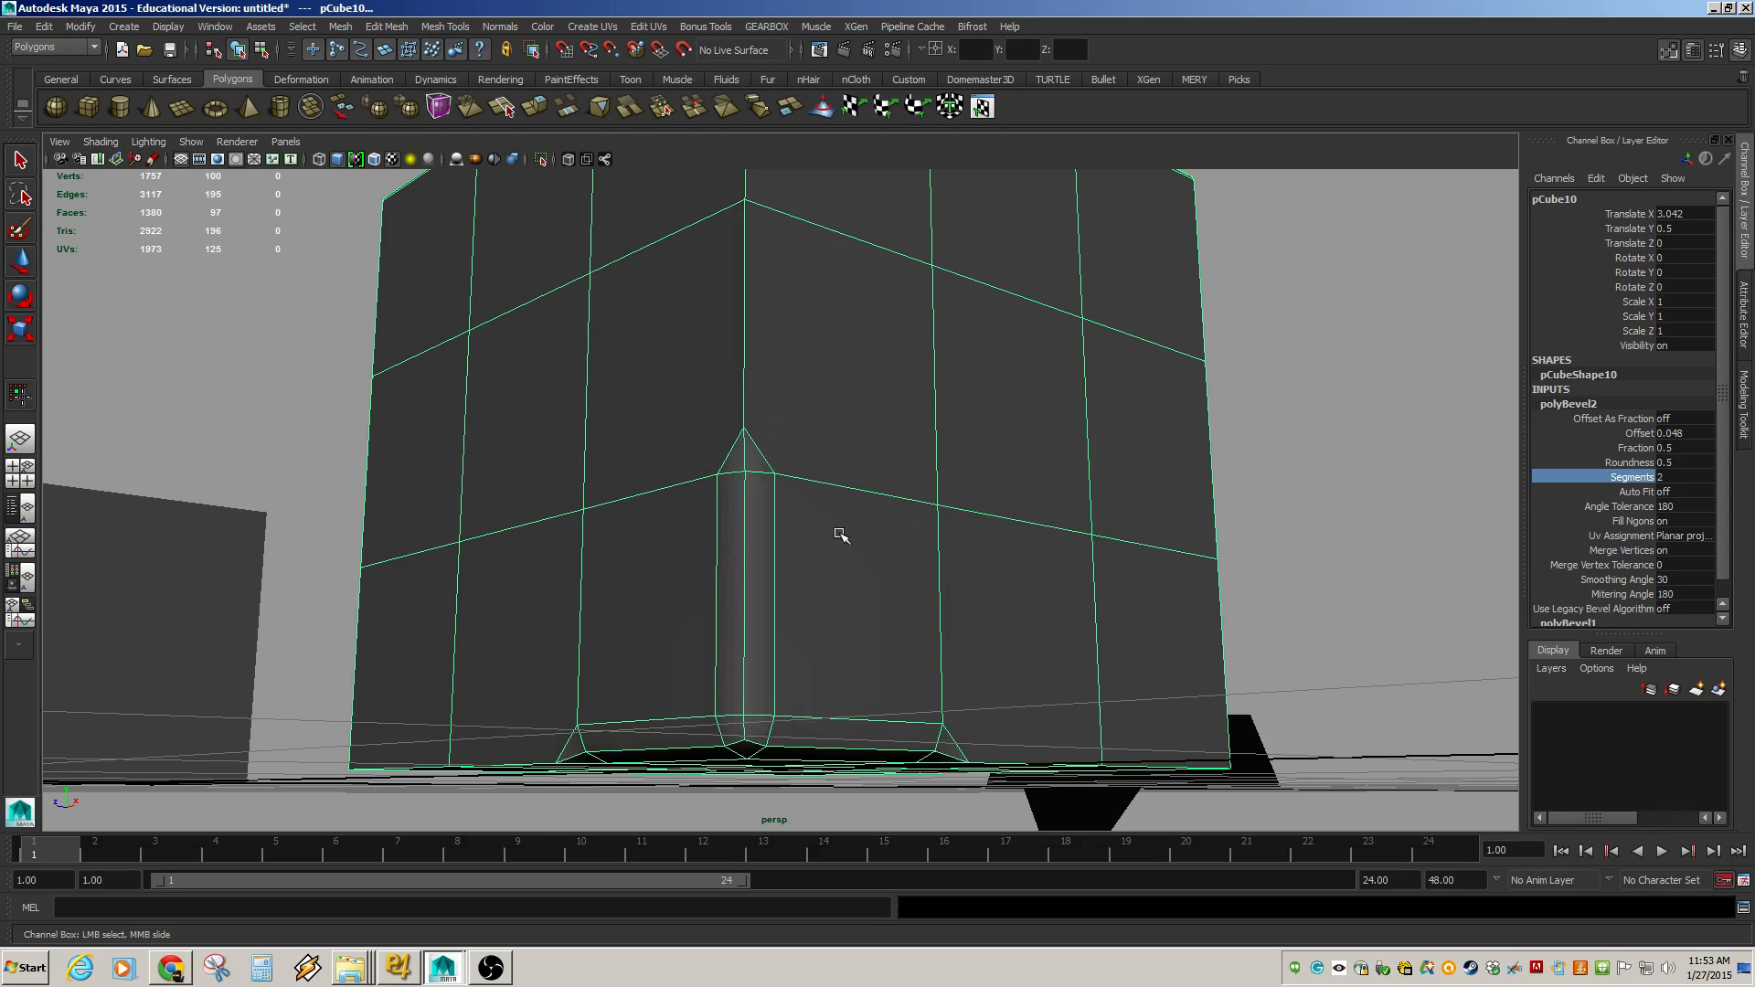
left_click_drag(713, 458, 793, 436, "alt")
right_click_drag(1013, 535, 900, 518, "alt")
key("w")
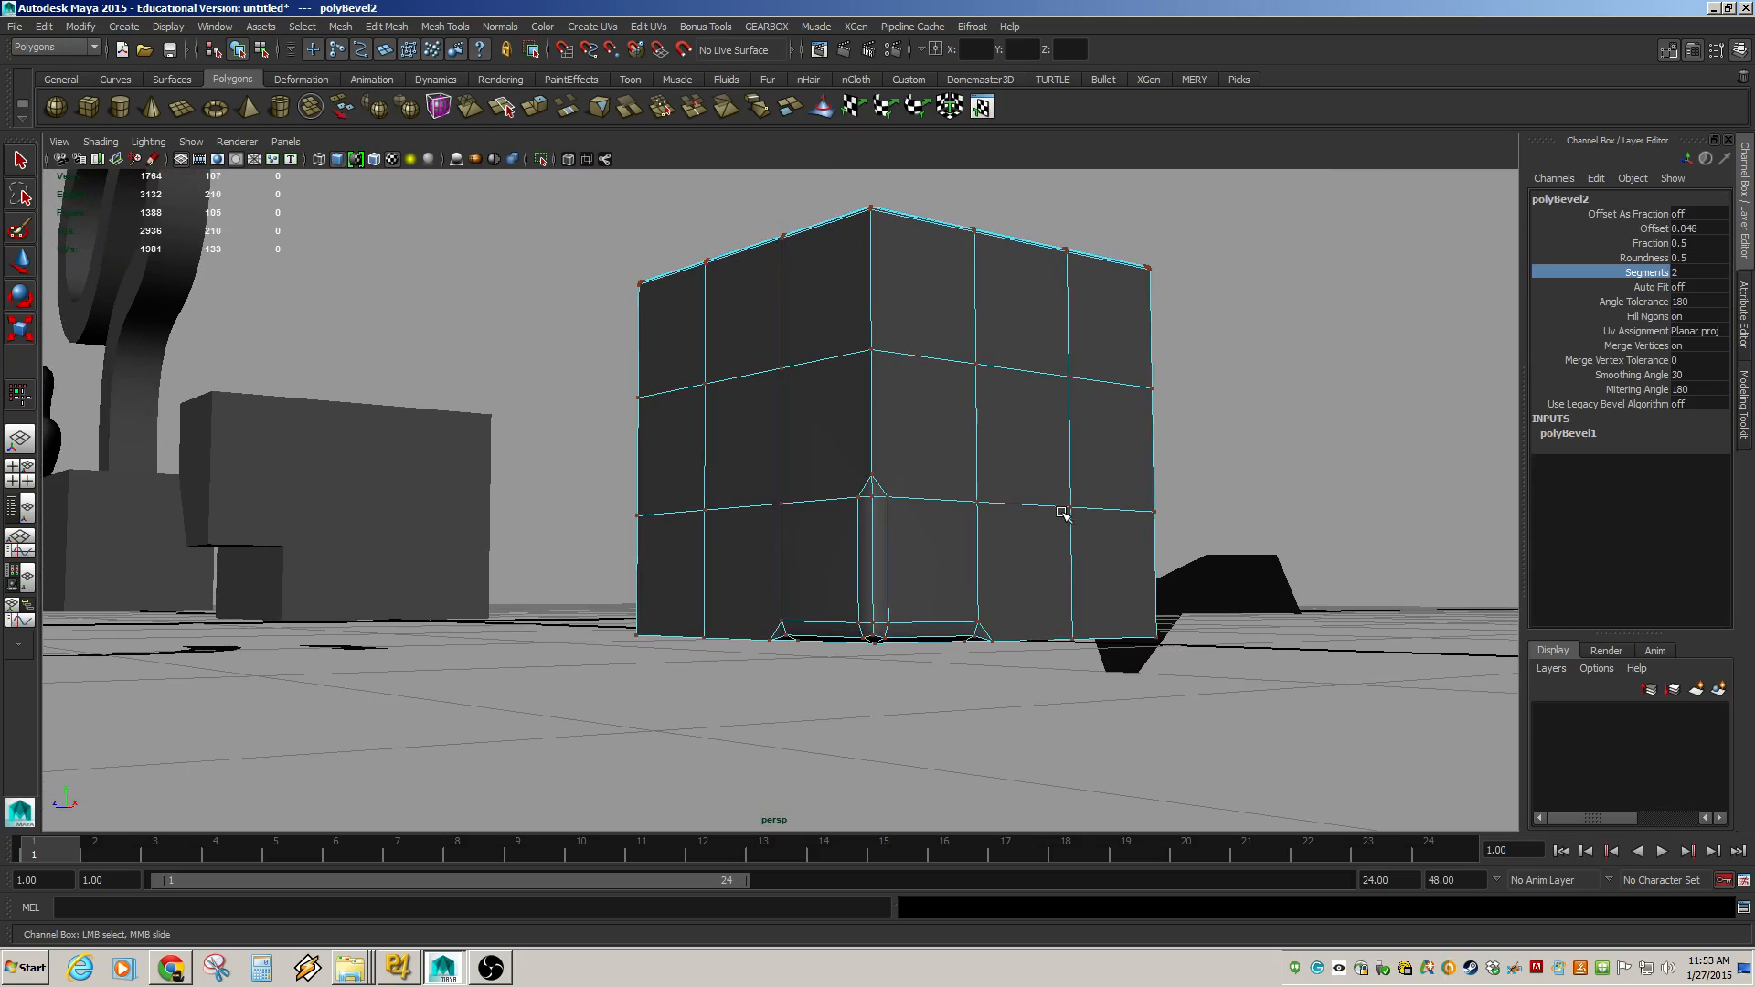
Reselect the cube and set the corner bevel's Segments to 7.
left_click(1223, 513)
left_click(910, 527)
left_click_drag(903, 527, 846, 464, "alt")
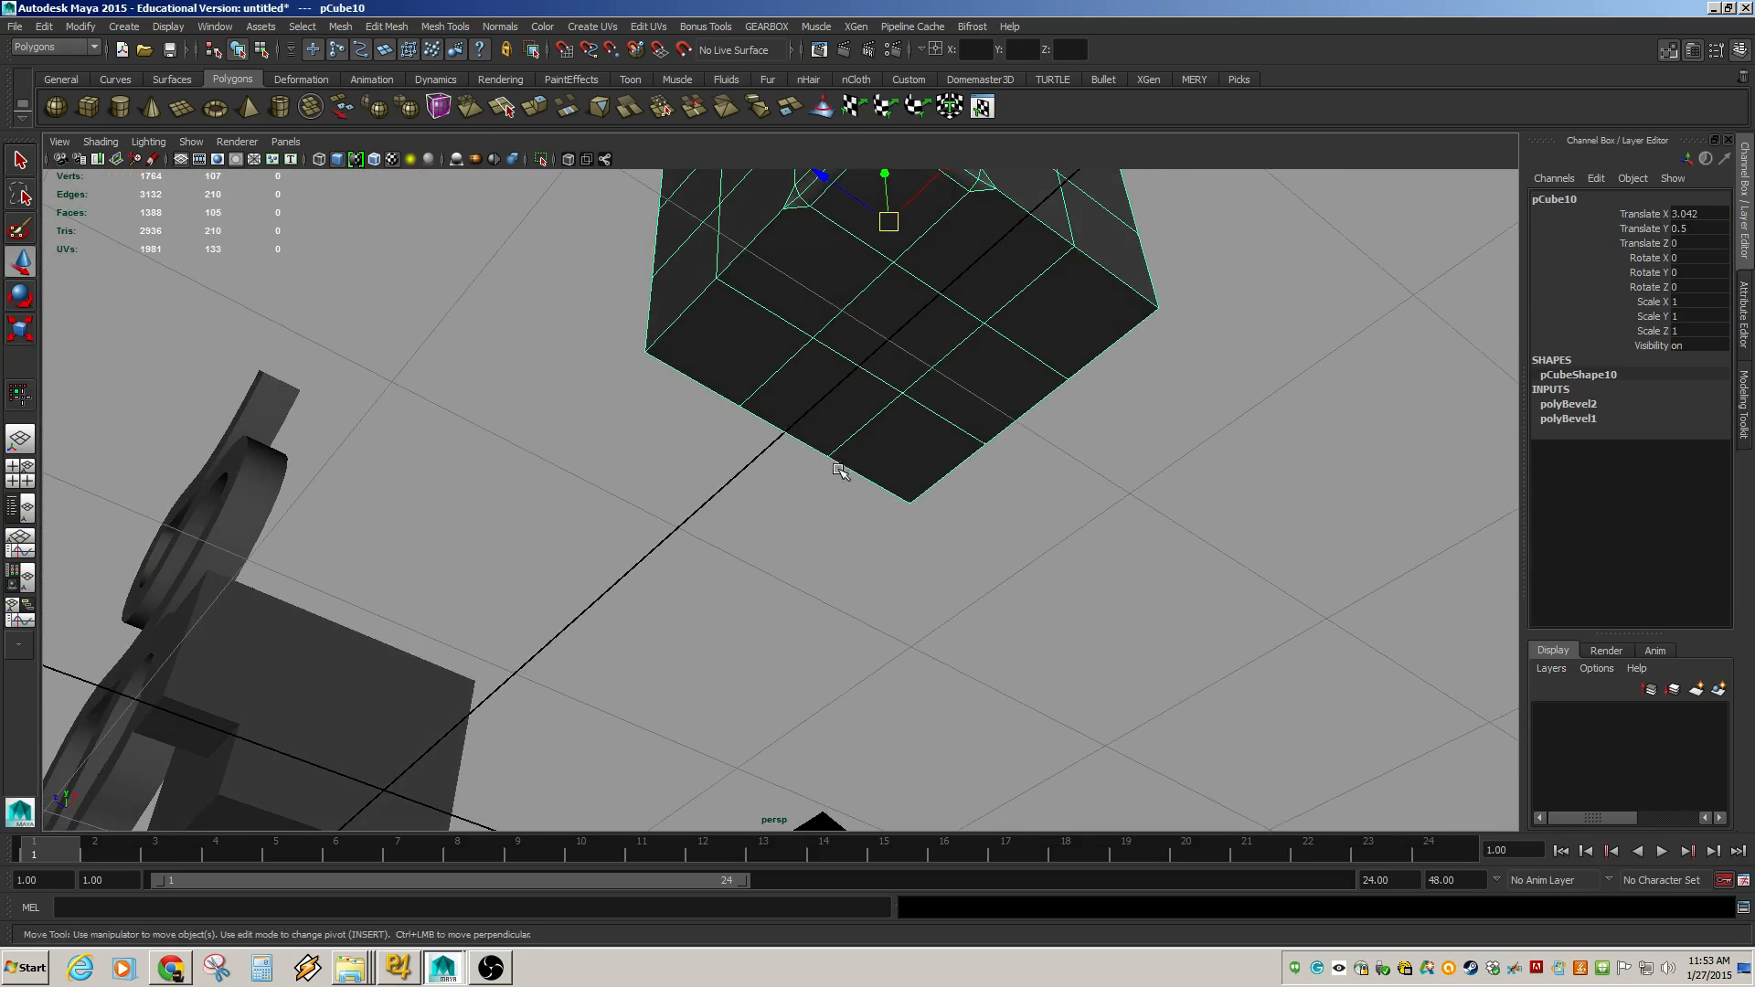
middle_click_drag(845, 464, 795, 662, "alt")
left_click(1015, 287)
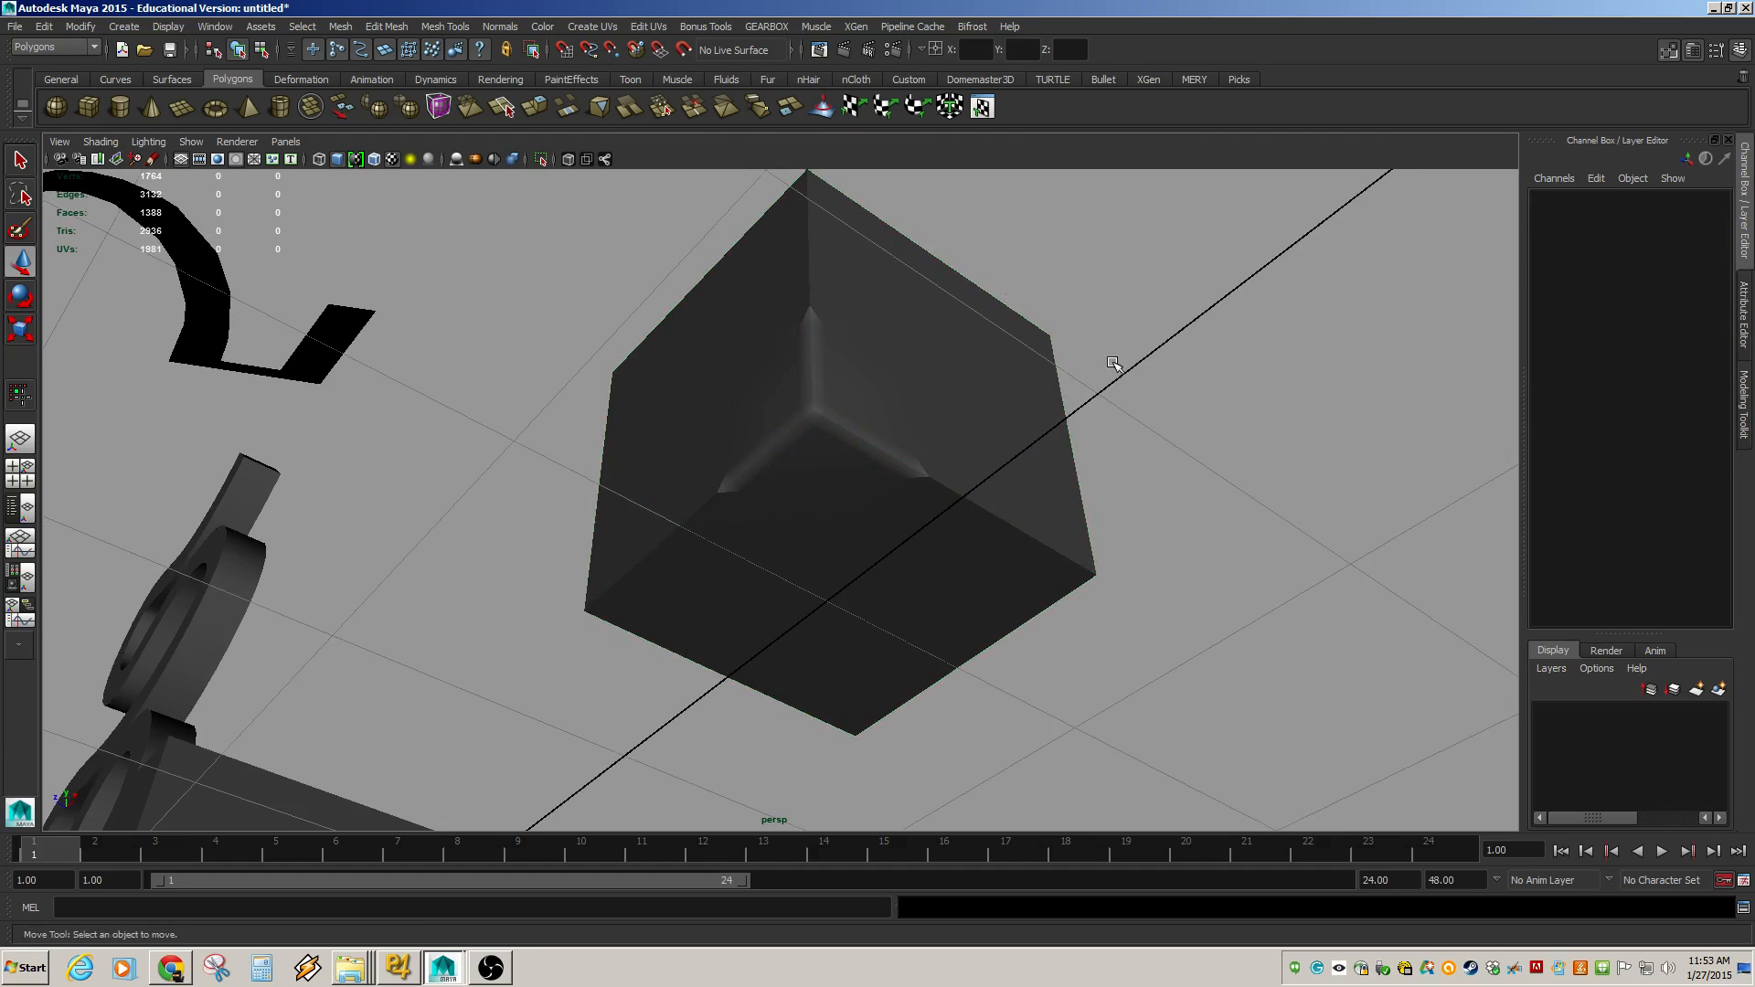
left_click(768, 389)
left_click(1577, 405)
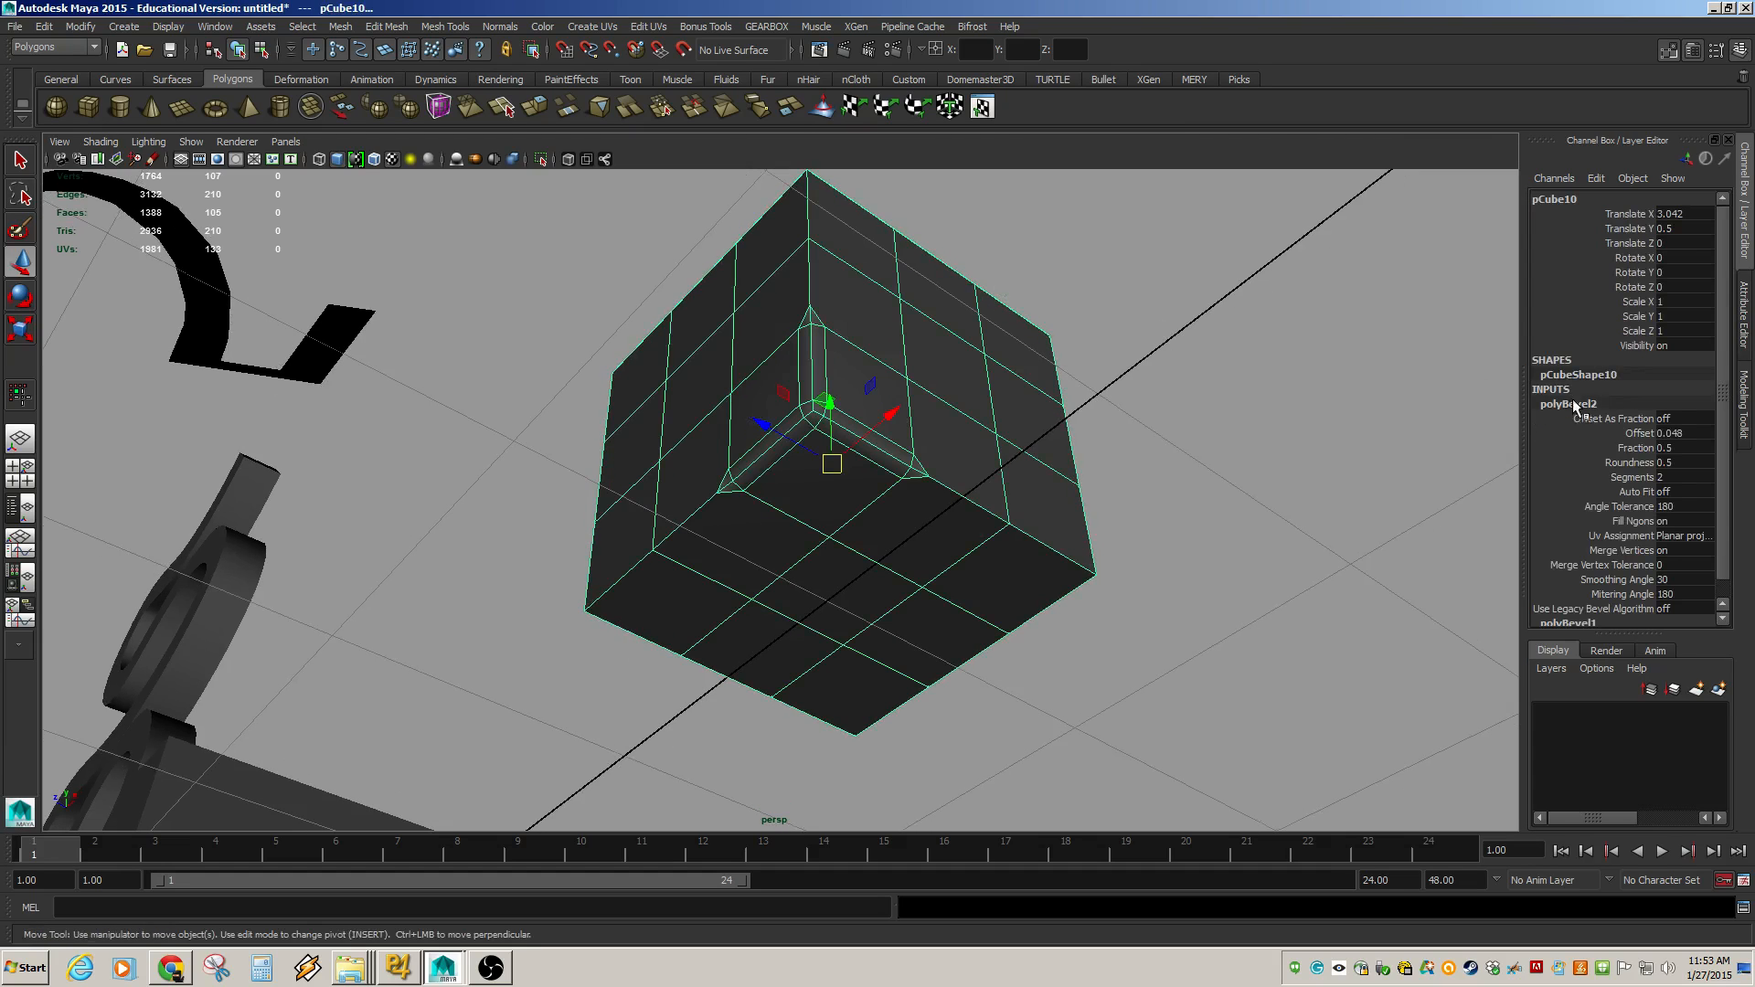
left_click(1633, 476)
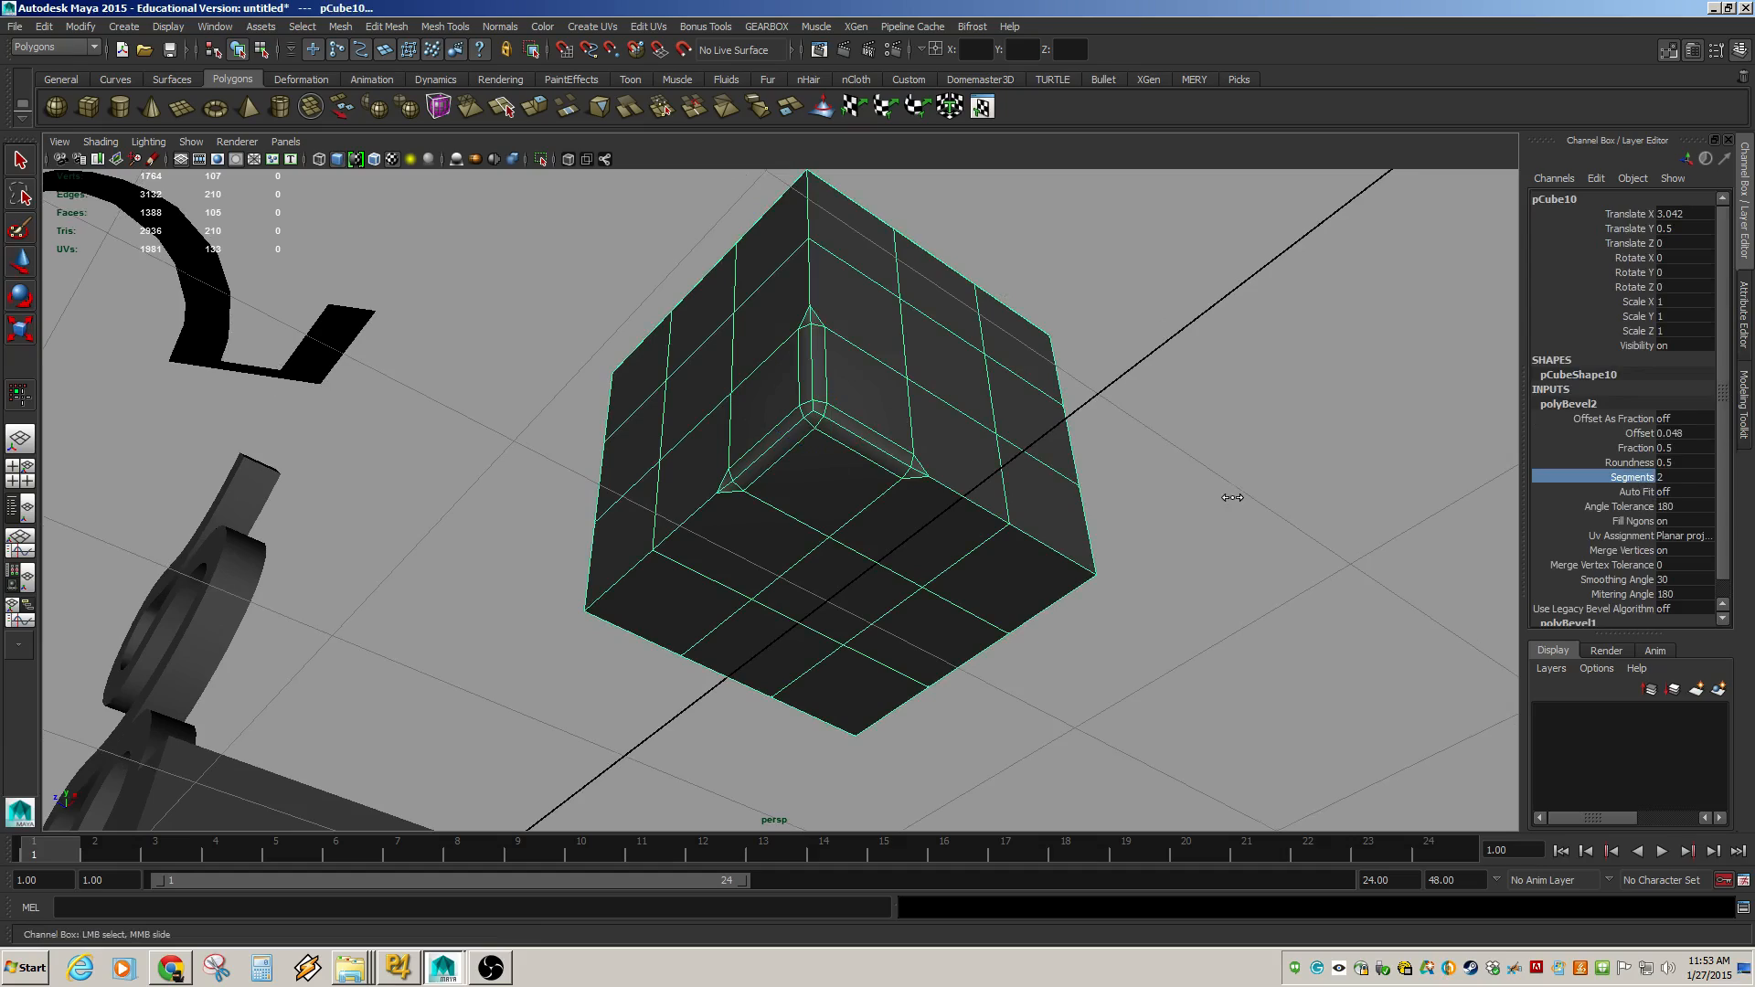
middle_click_drag(1231, 494, 1270, 497)
scroll(1234, 497, "up", 6)
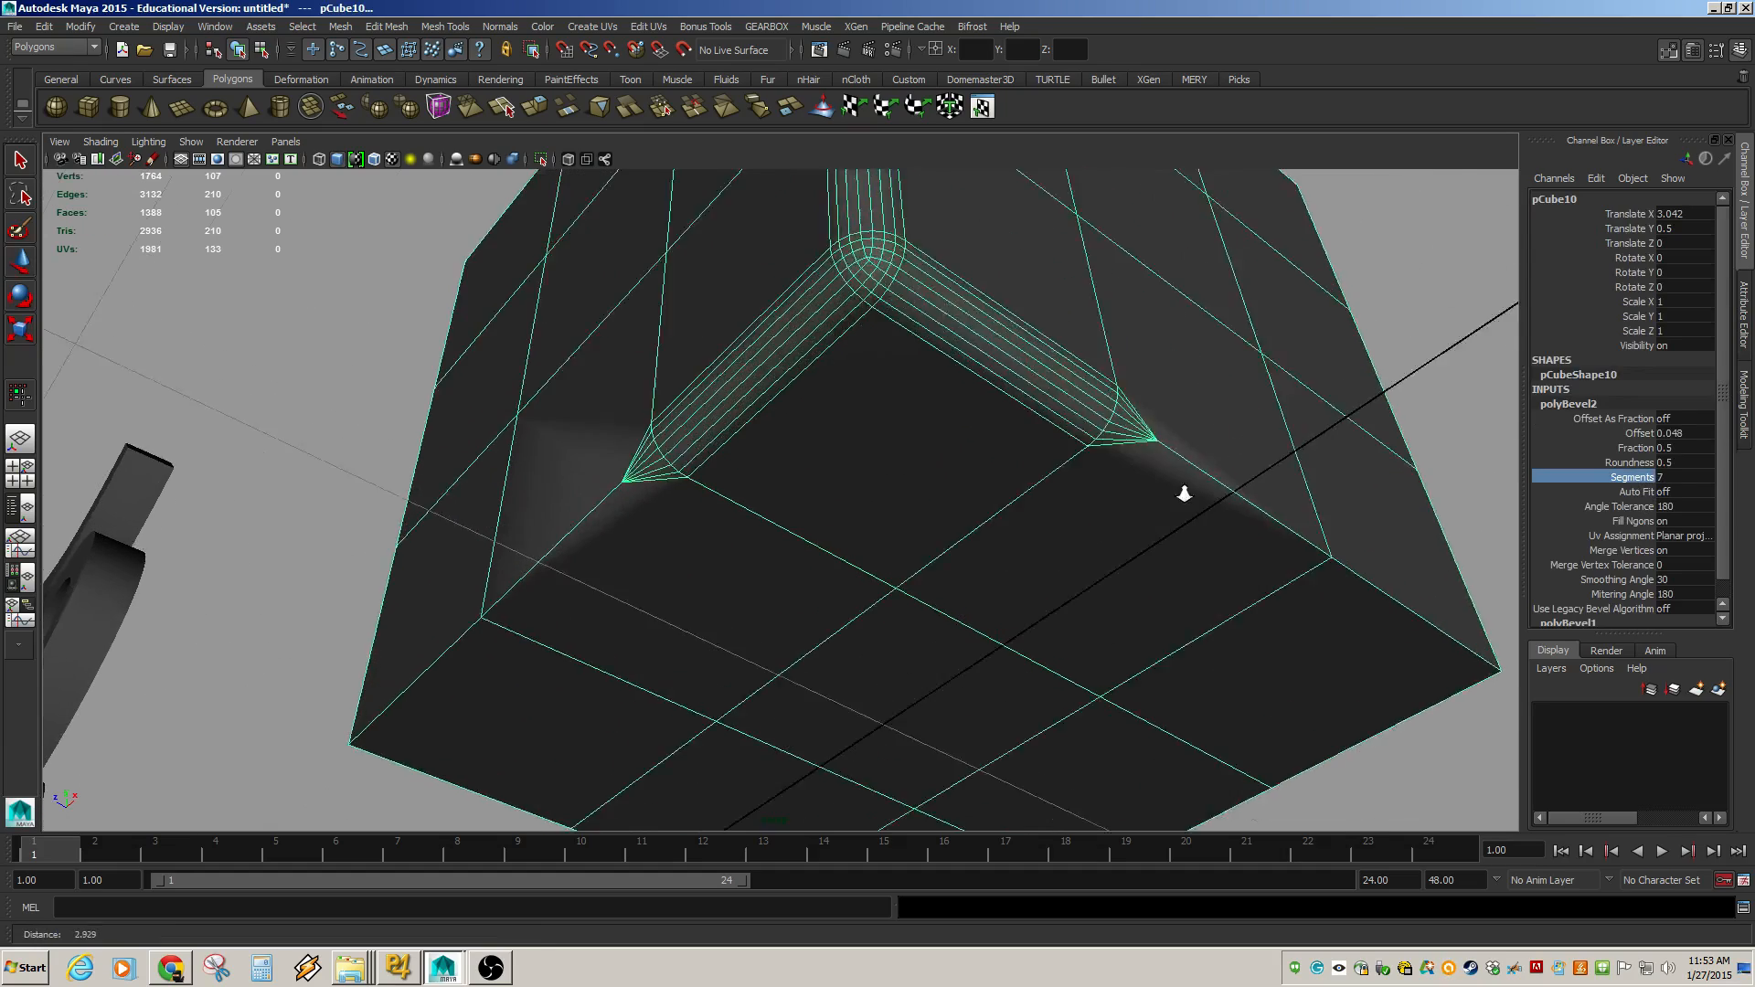
scroll(1243, 514, "down", 8)
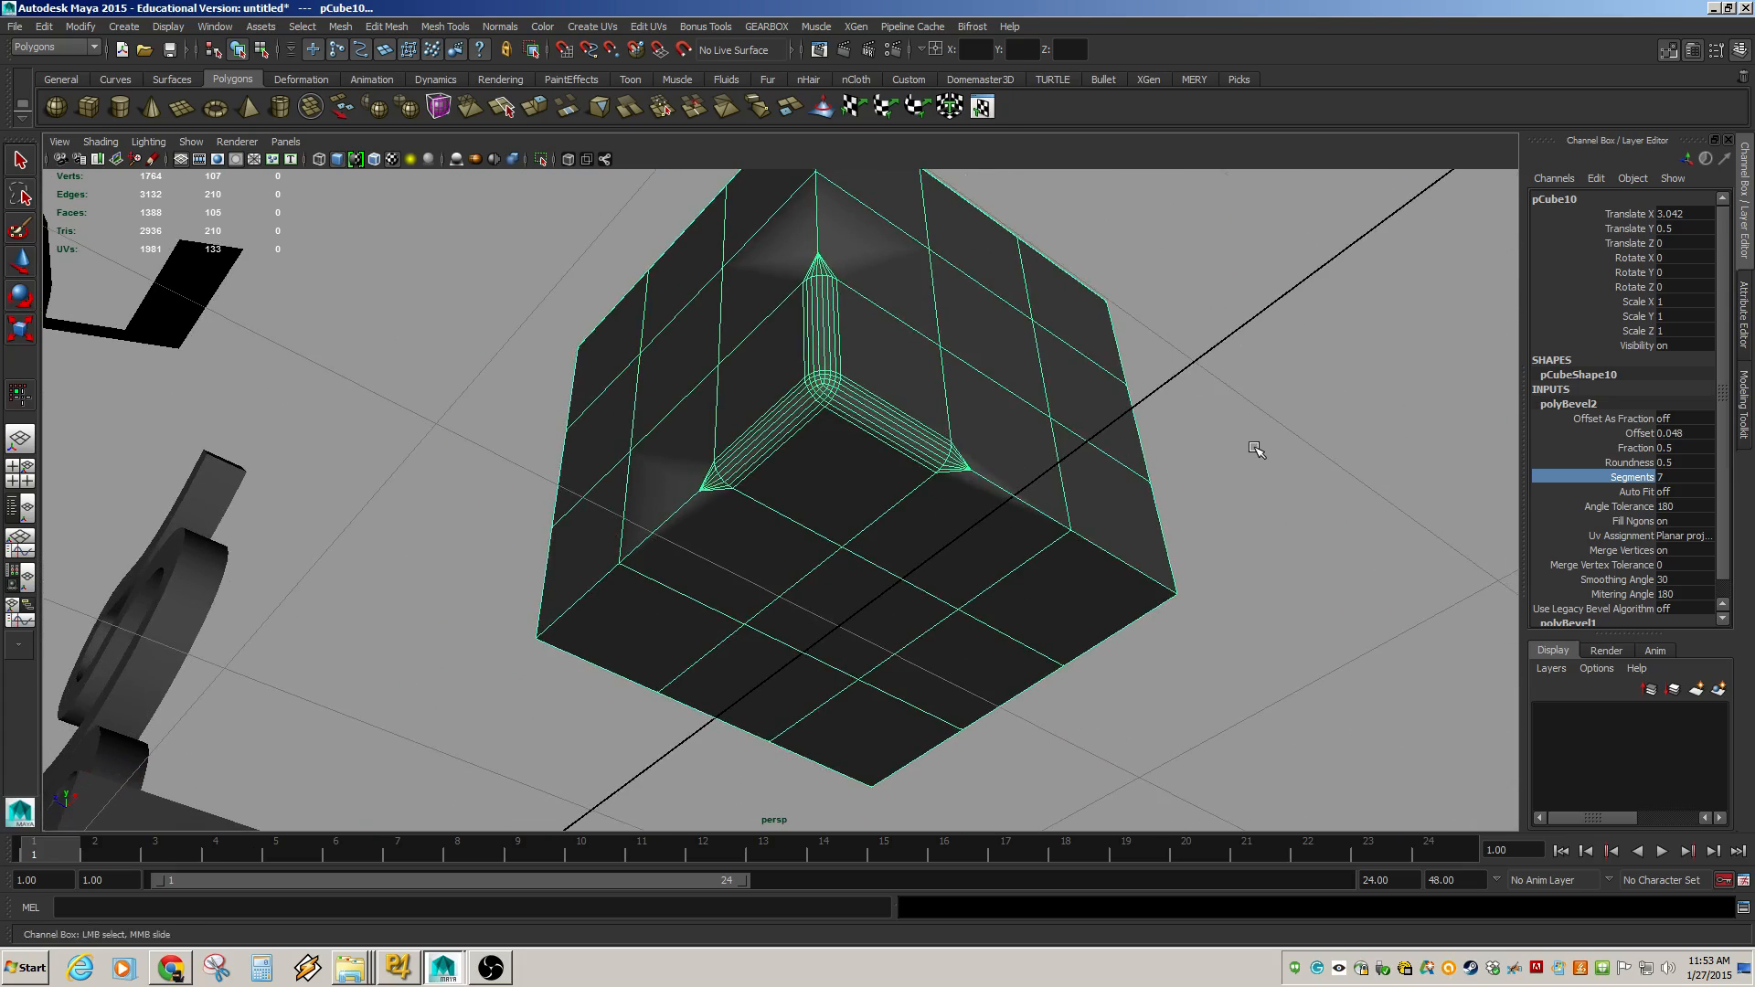
Orbit around the cube to inspect the rounded corner bevel from several angles.
left_click(1253, 447)
left_click_drag(890, 406, 774, 520, "alt")
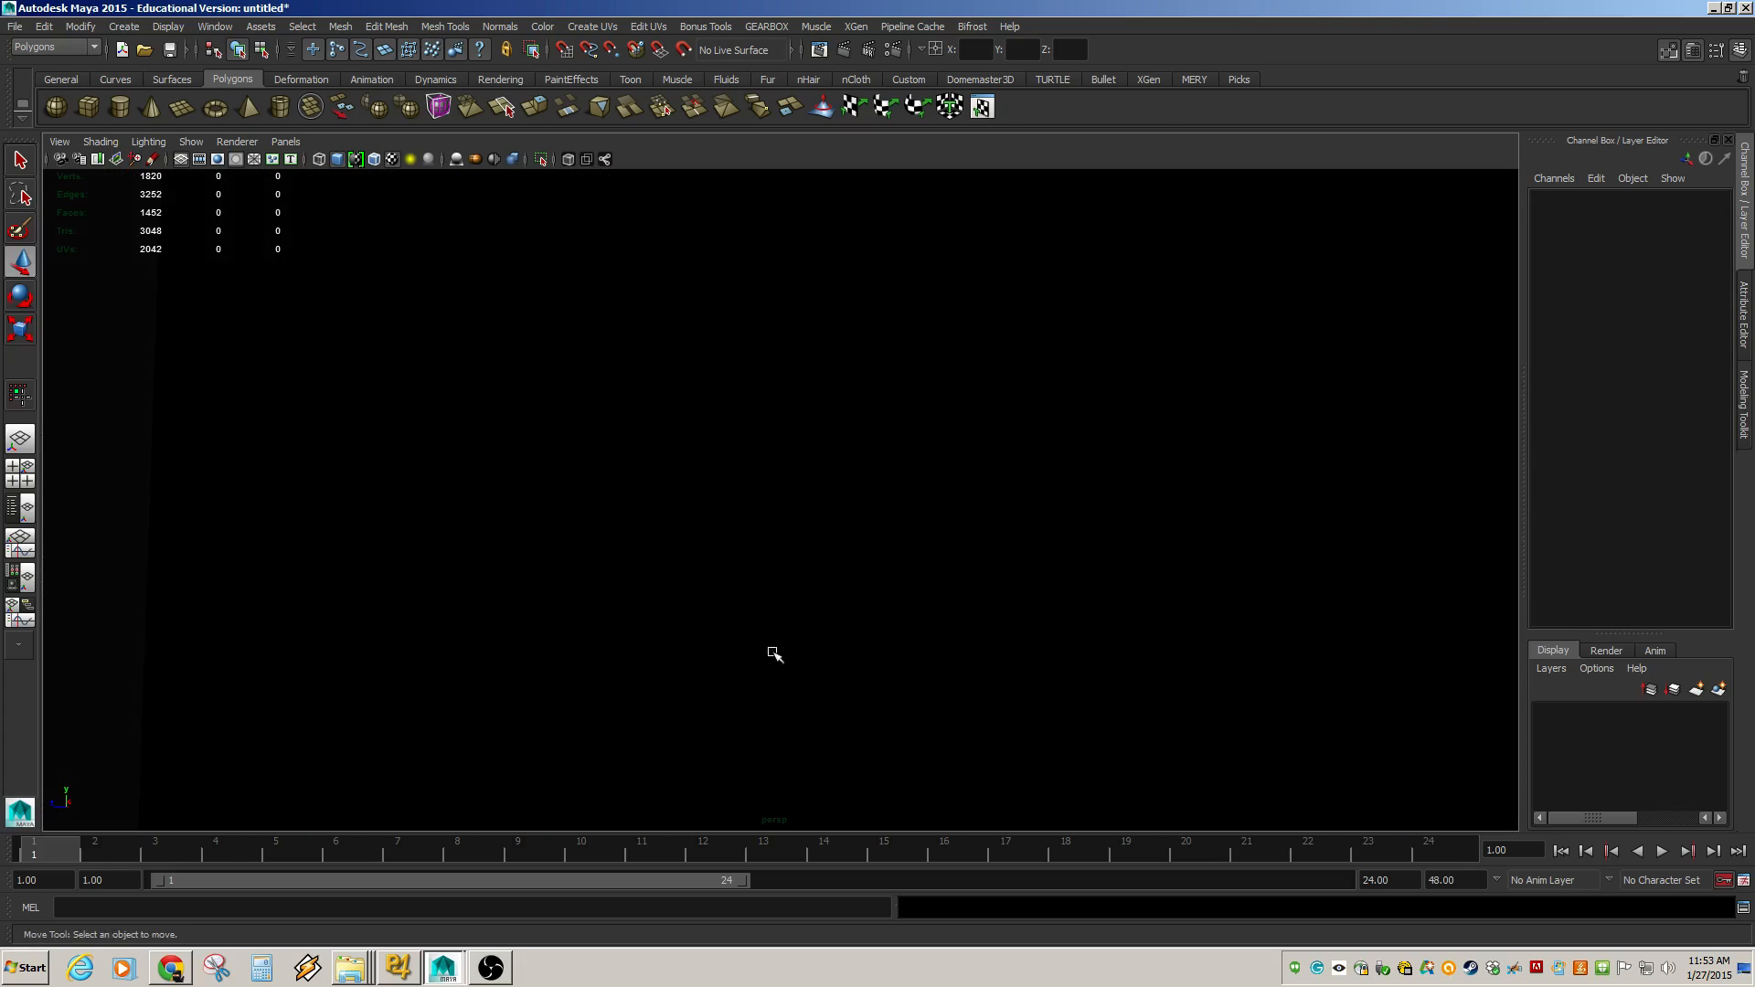
left_click_drag(774, 655, 993, 605, "alt")
left_click_drag(1156, 476, 1207, 466, "alt")
middle_click_drag(1207, 466, 674, 356, "alt")
right_click_drag(674, 357, 512, 344, "alt")
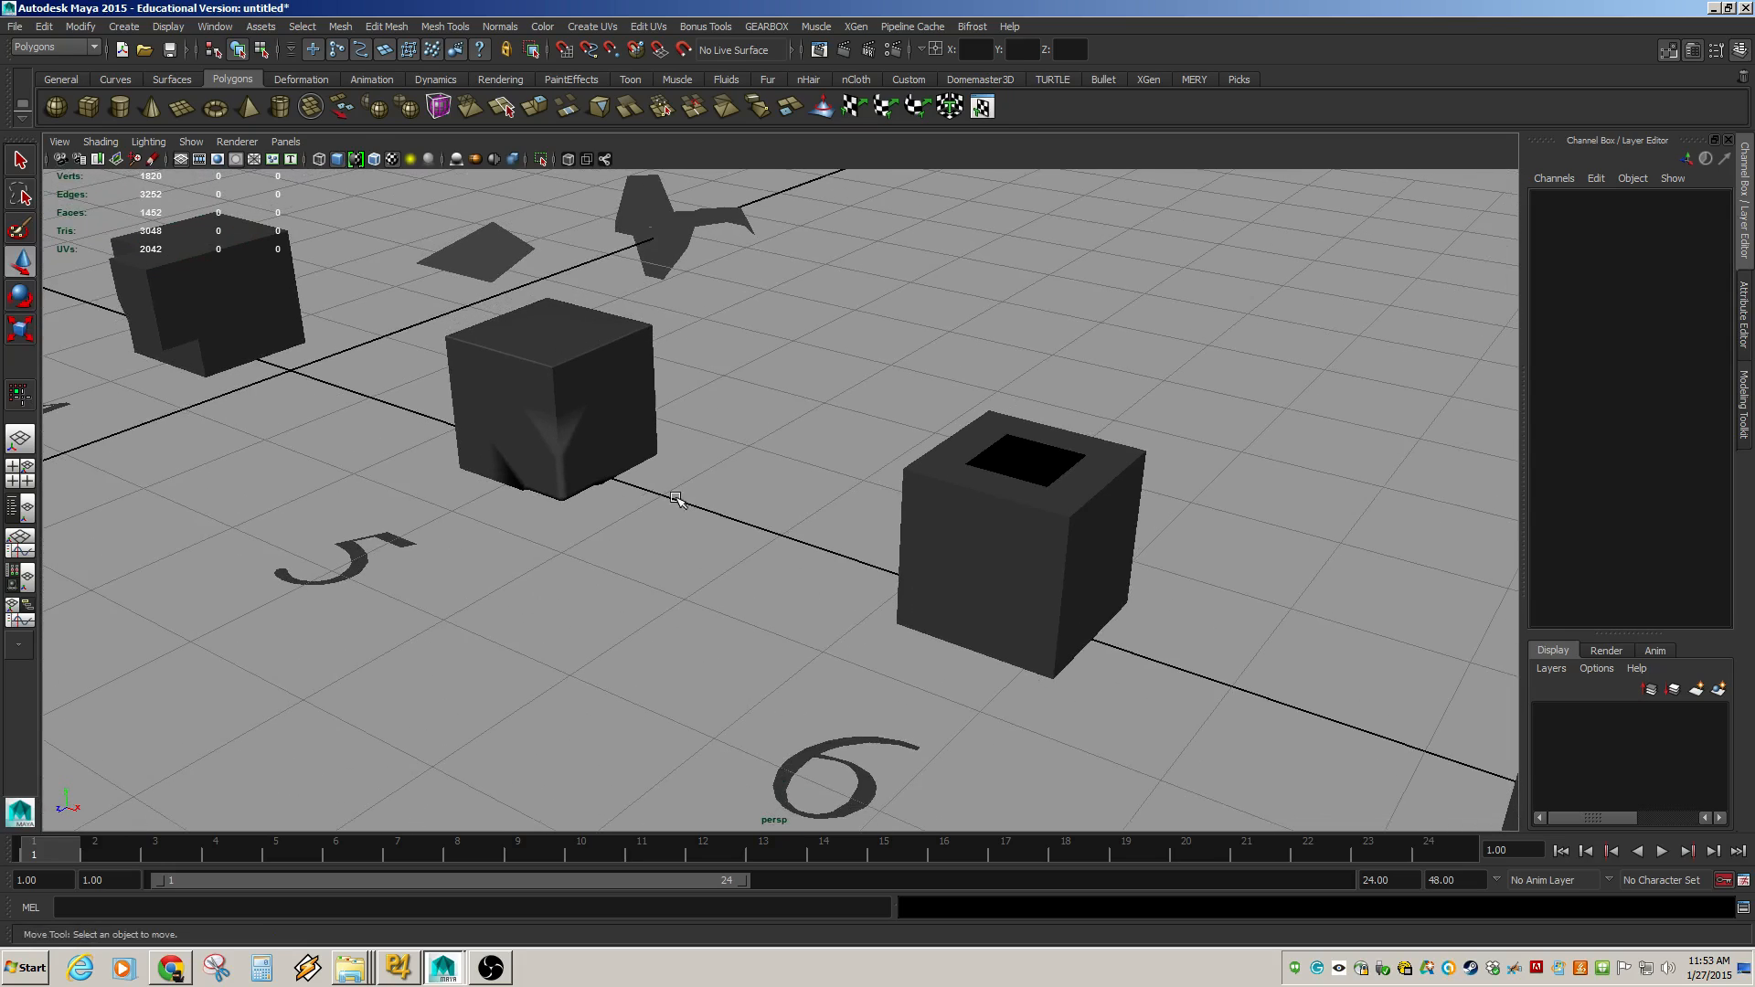
left_click(561, 448)
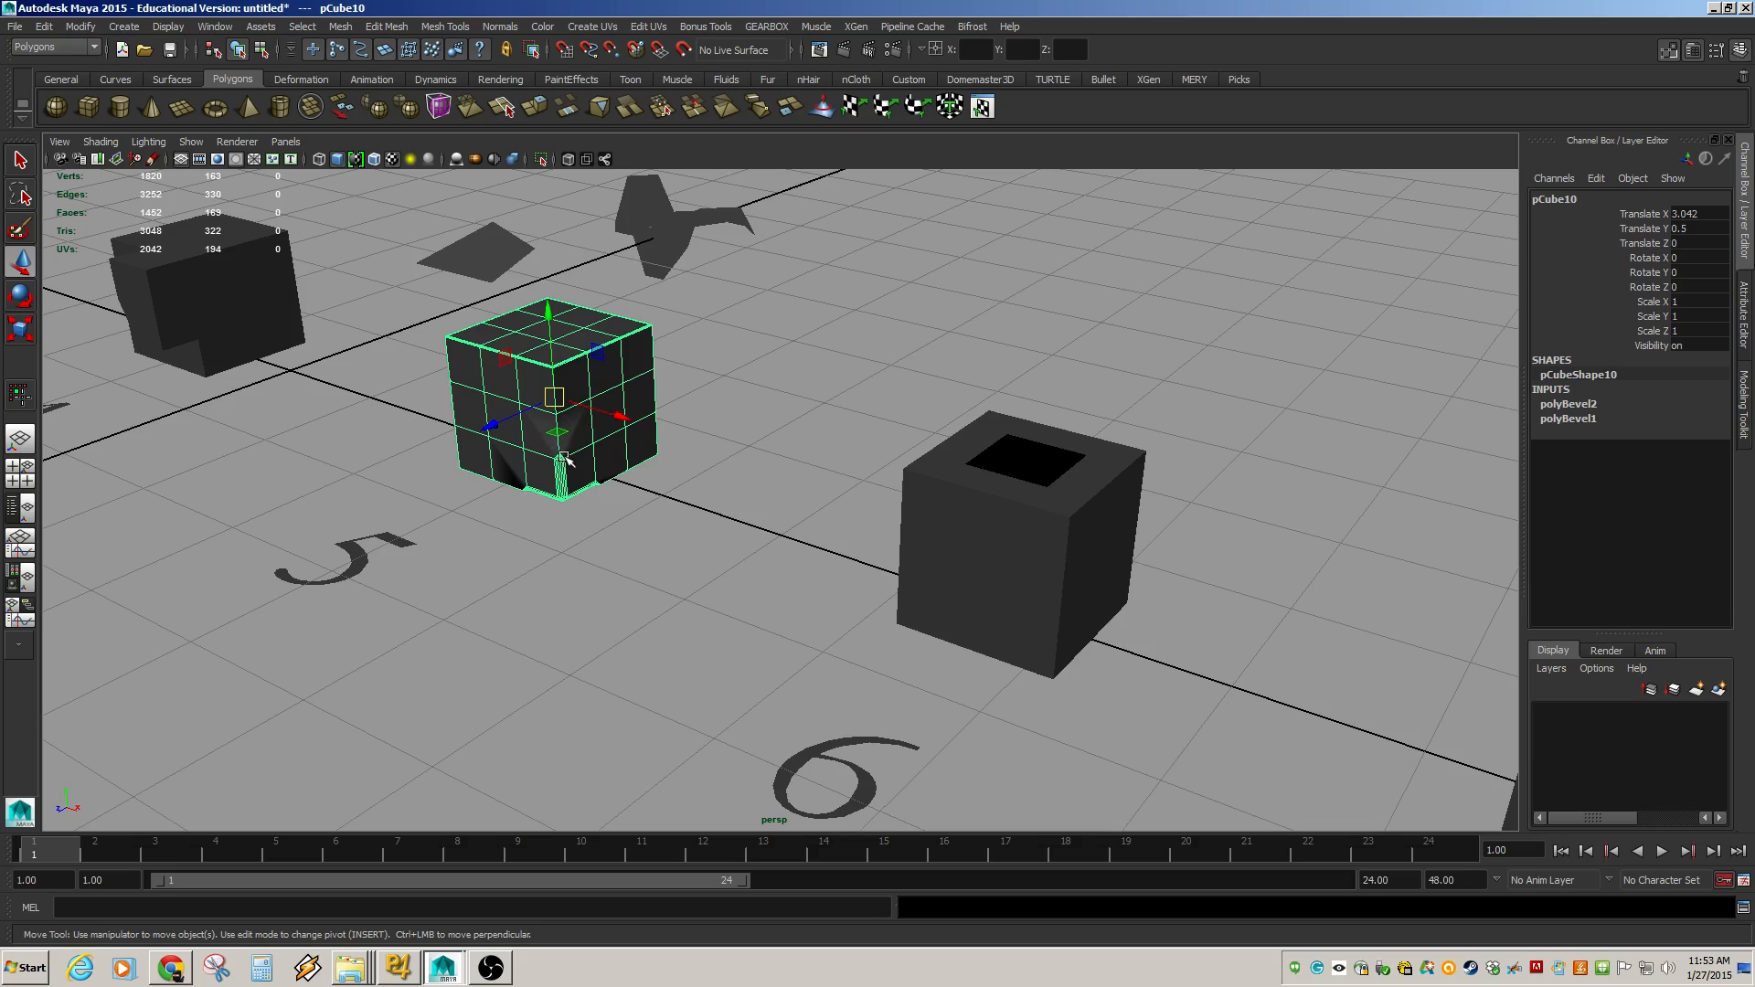
right_click_drag(527, 455, 1104, 630, "alt")
middle_click_drag(651, 457, 1345, 703, "alt")
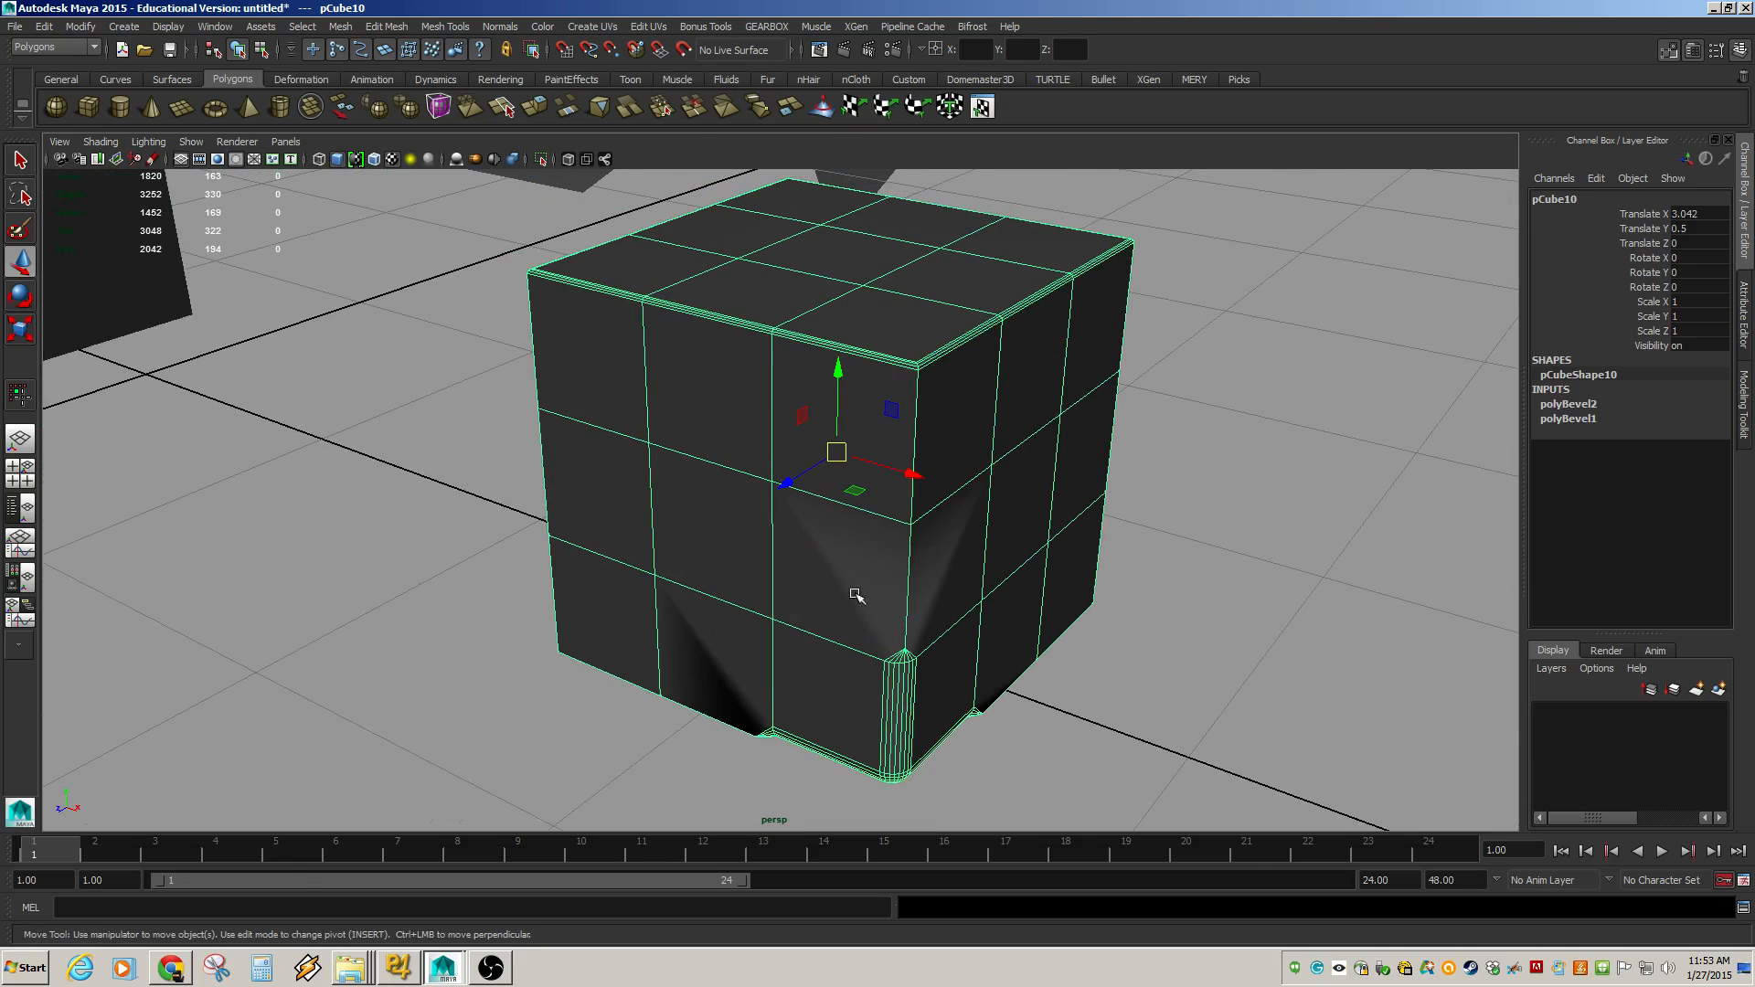
middle_click_drag(1119, 648, 768, 629, "alt")
right_click_drag(1125, 600, 804, 549, "alt")
middle_click_drag(1001, 576, 839, 518, "alt")
left_click_drag(839, 519, 937, 533, "alt")
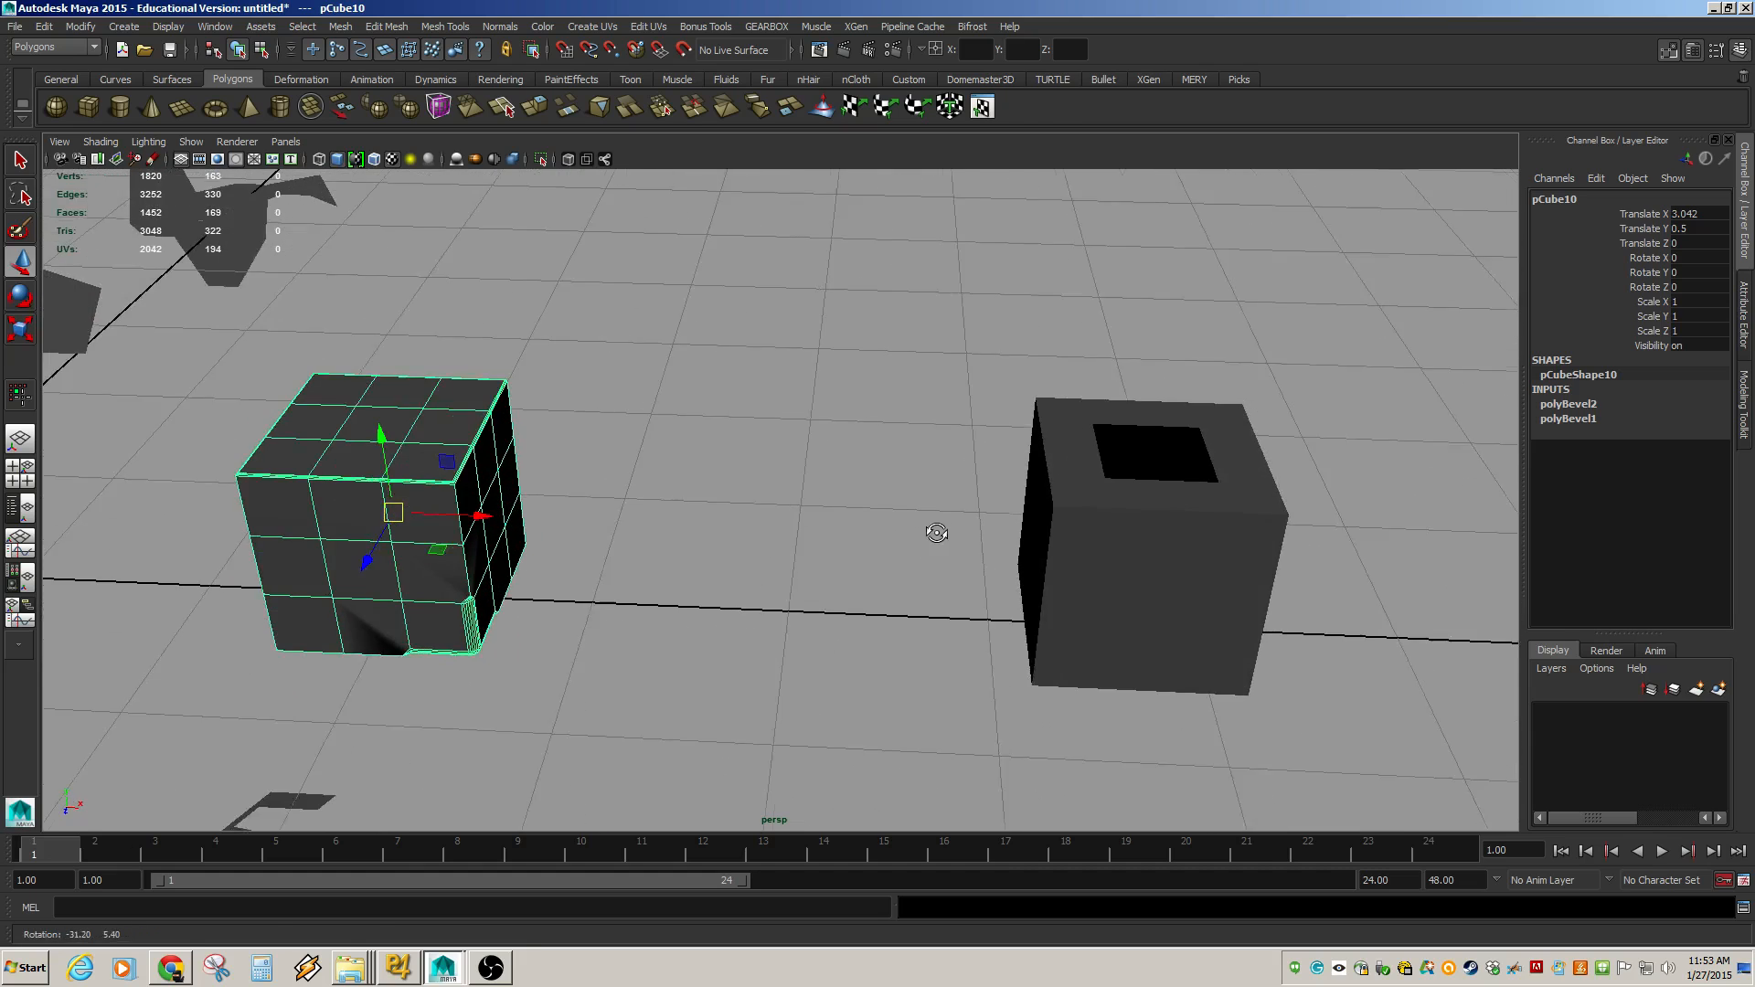
middle_click_drag(1143, 524, 883, 500, "alt")
Select the edge loop bordering the hole in the open-topped cube's top and fill the hole.
left_click(879, 499)
left_click(884, 499)
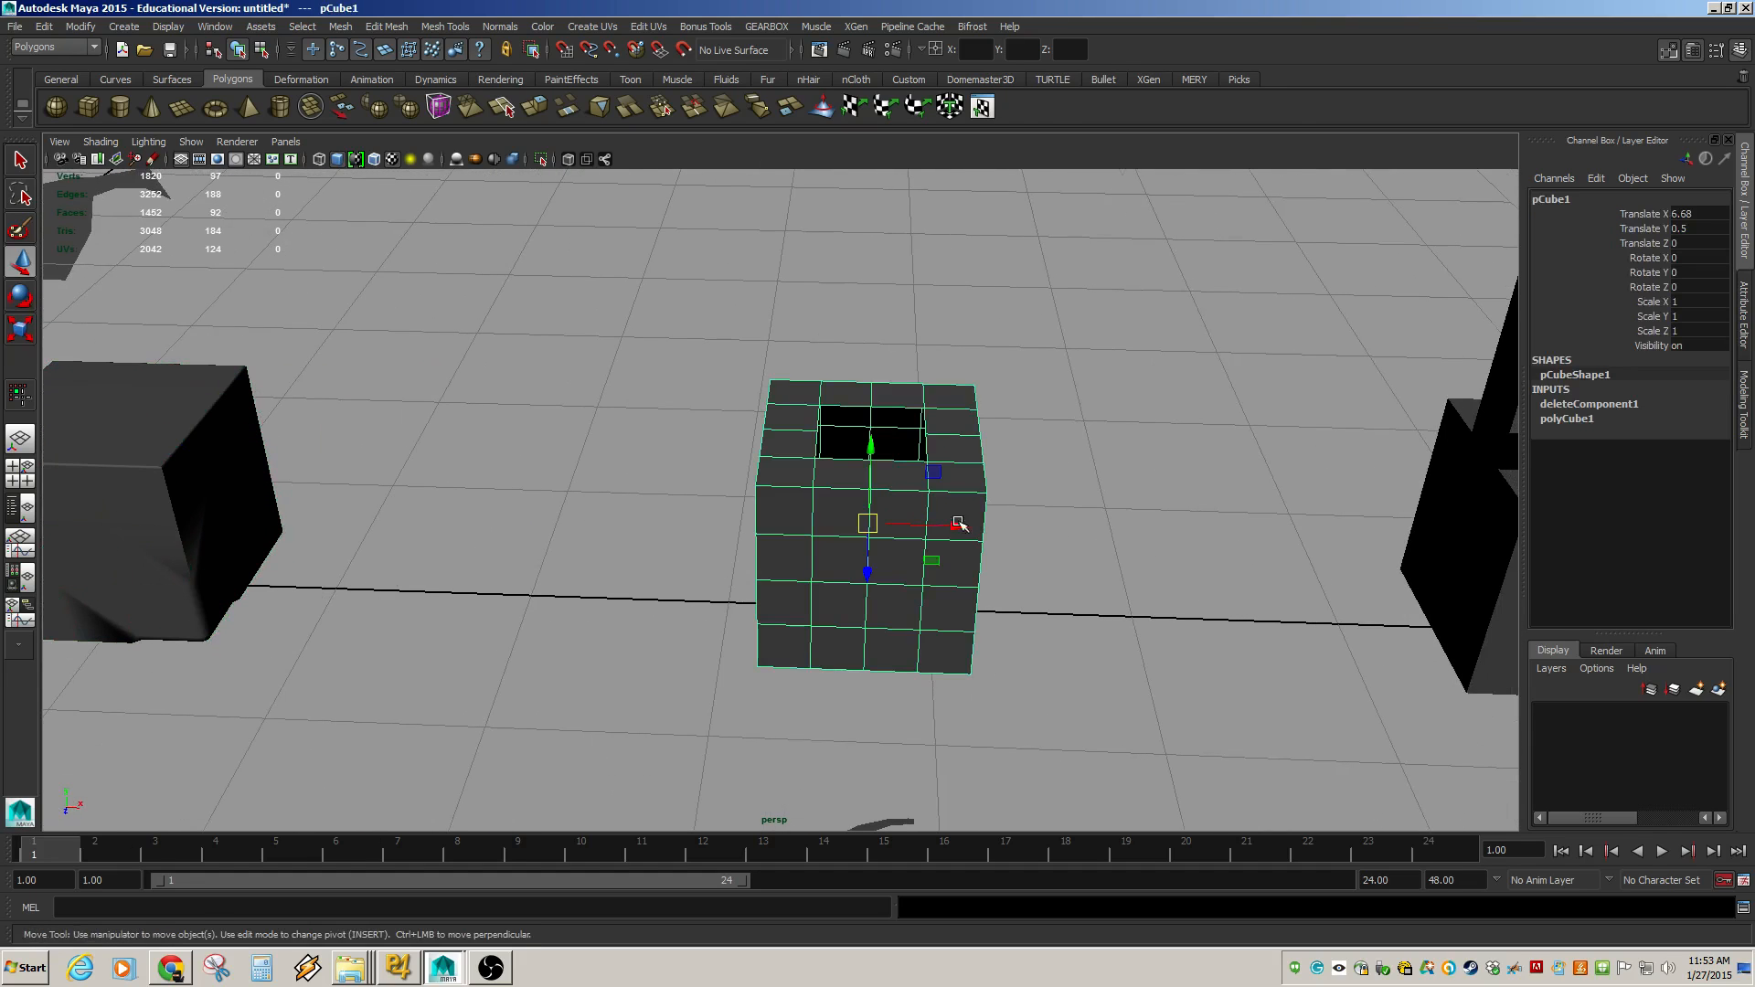
right_click_drag(1314, 548, 1066, 513, "alt")
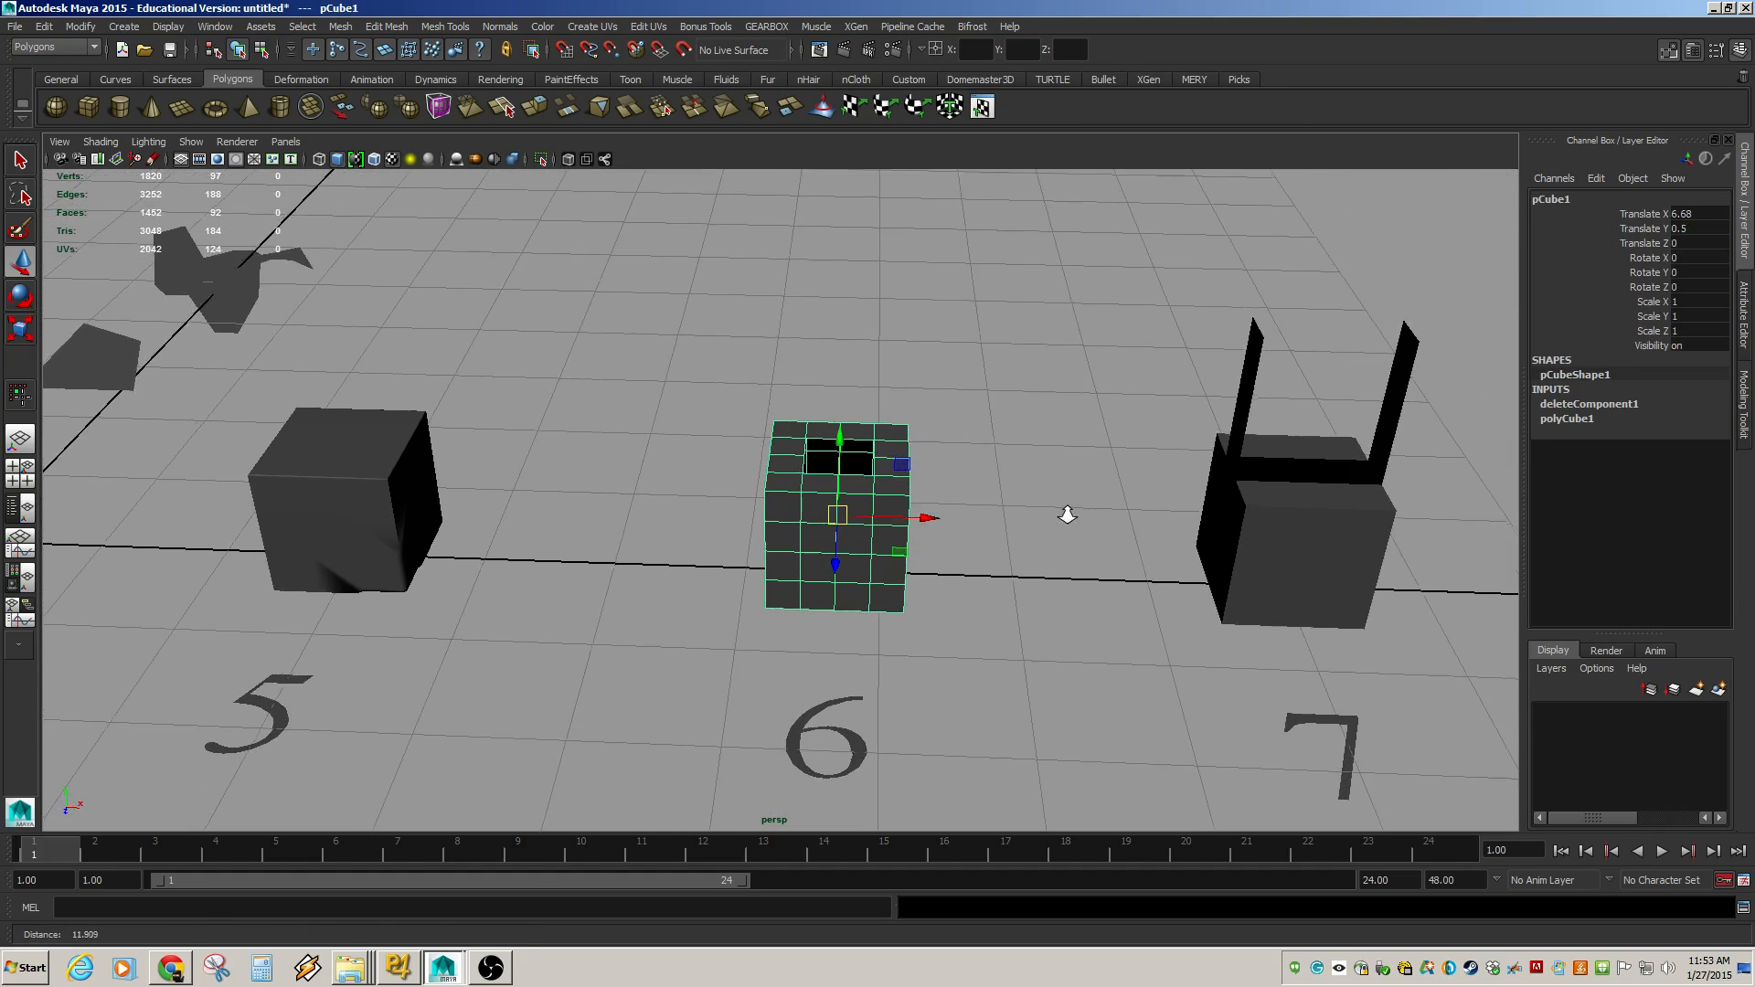
right_click_drag(784, 524, 1179, 630, "alt")
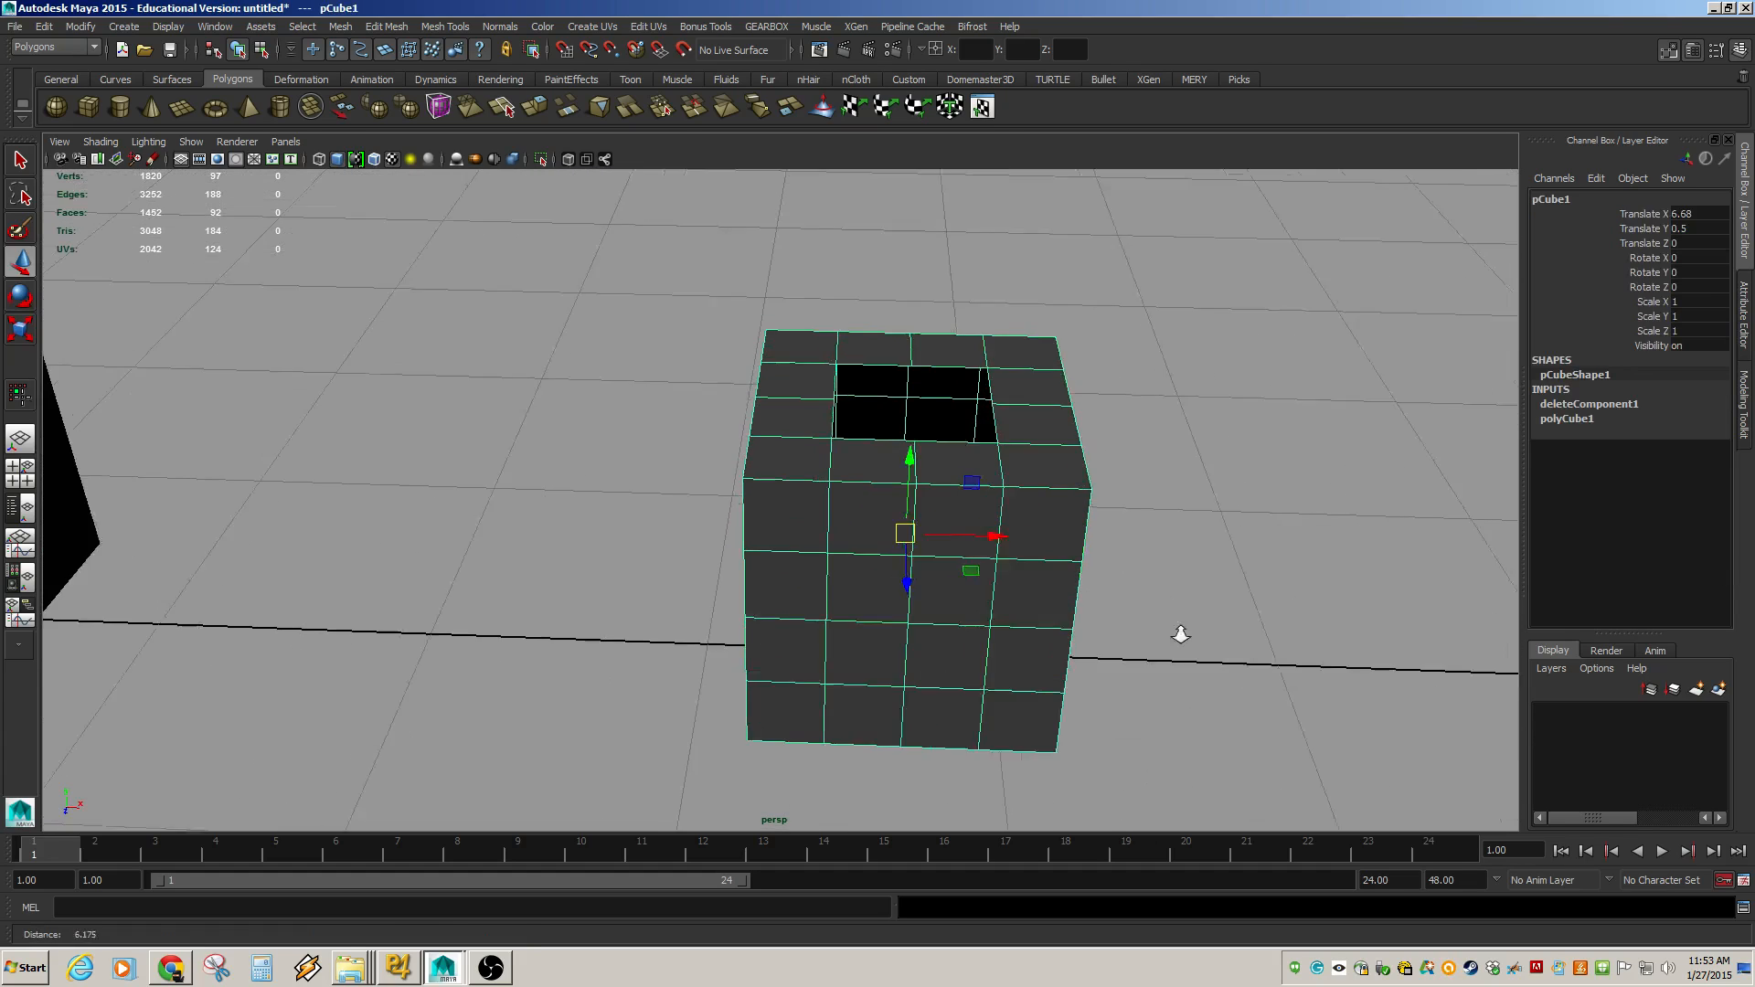
left_click_drag(1174, 437, 1167, 561, "alt")
middle_click_drag(1167, 561, 1101, 461, "alt")
right_click_drag(980, 503, 1042, 551, "alt")
middle_click_drag(1111, 571, 979, 536, "alt")
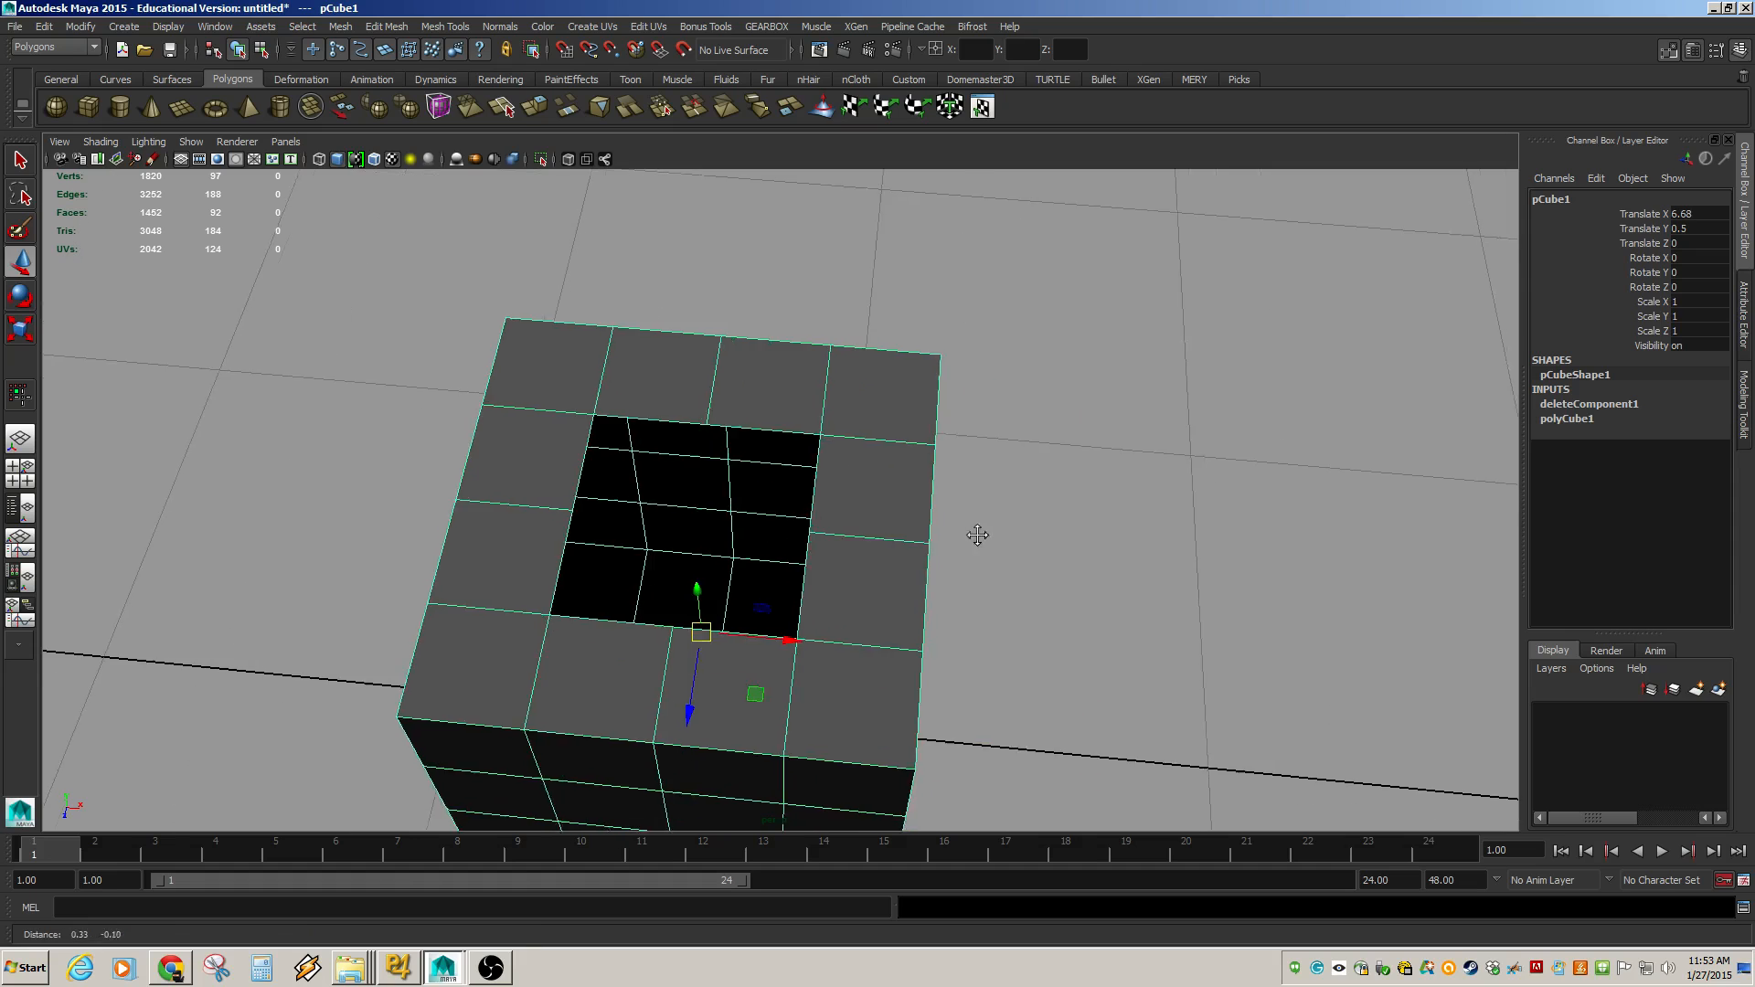
left_click_drag(805, 590, 893, 549, "alt")
middle_click_drag(990, 540, 947, 541, "alt")
key("F10")
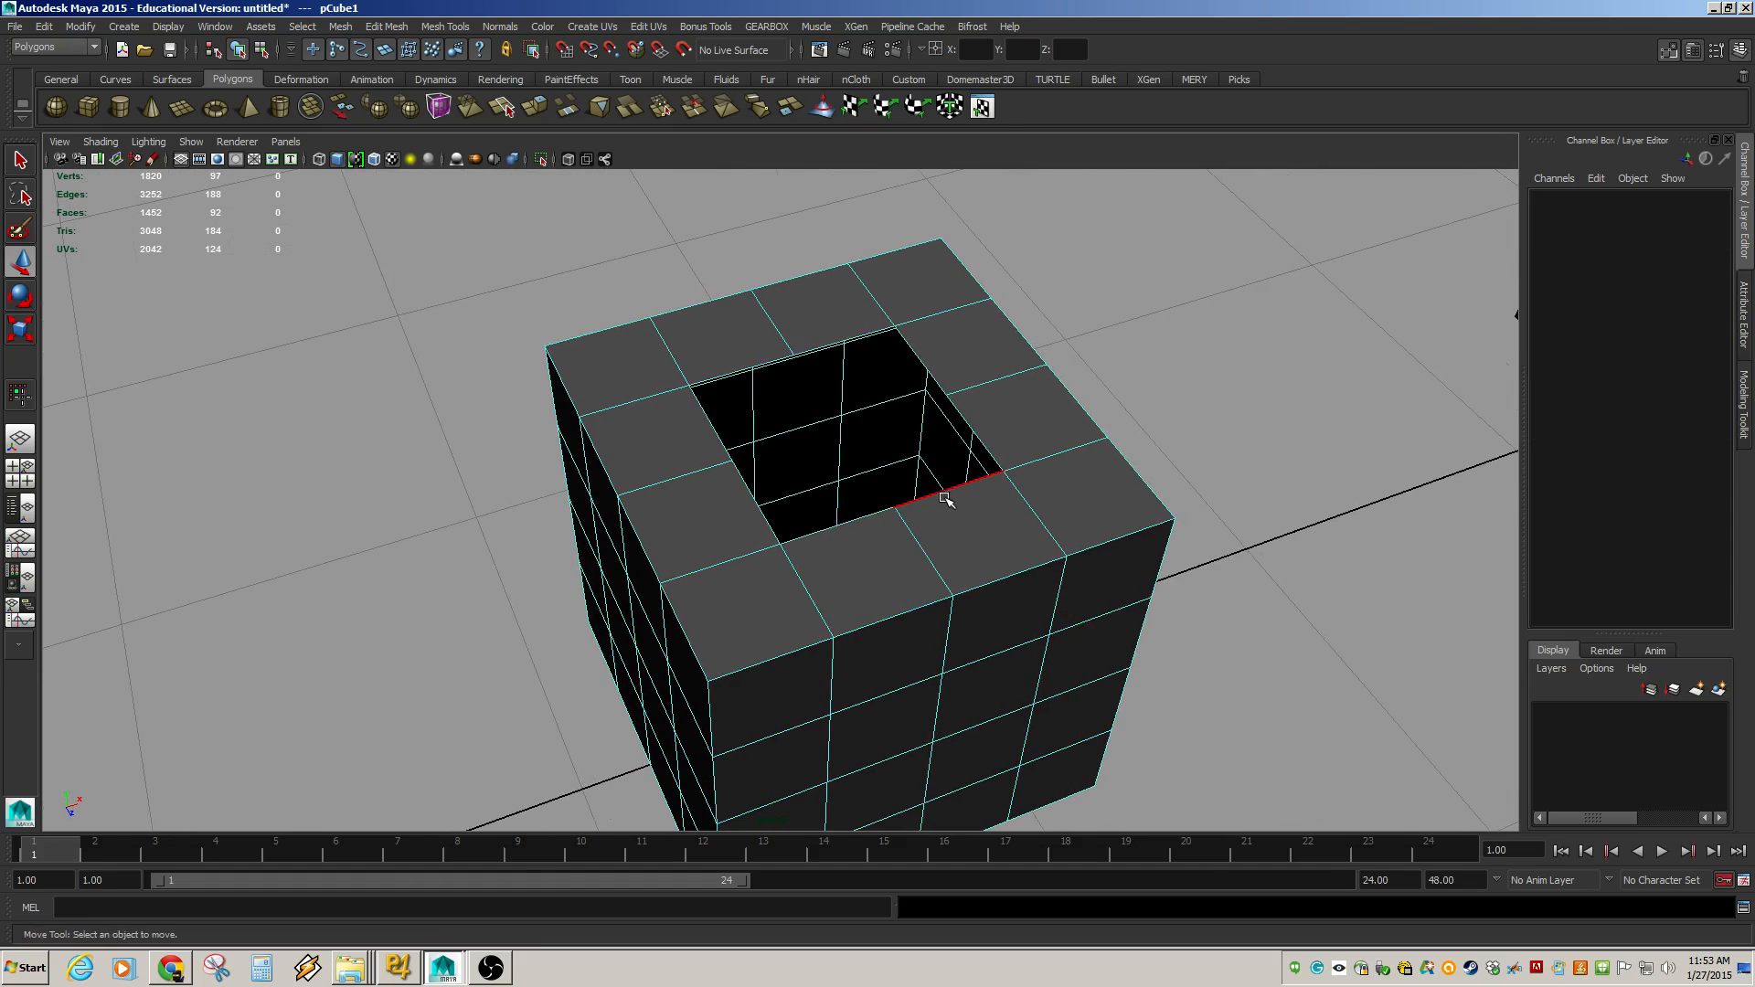
double_click(961, 484)
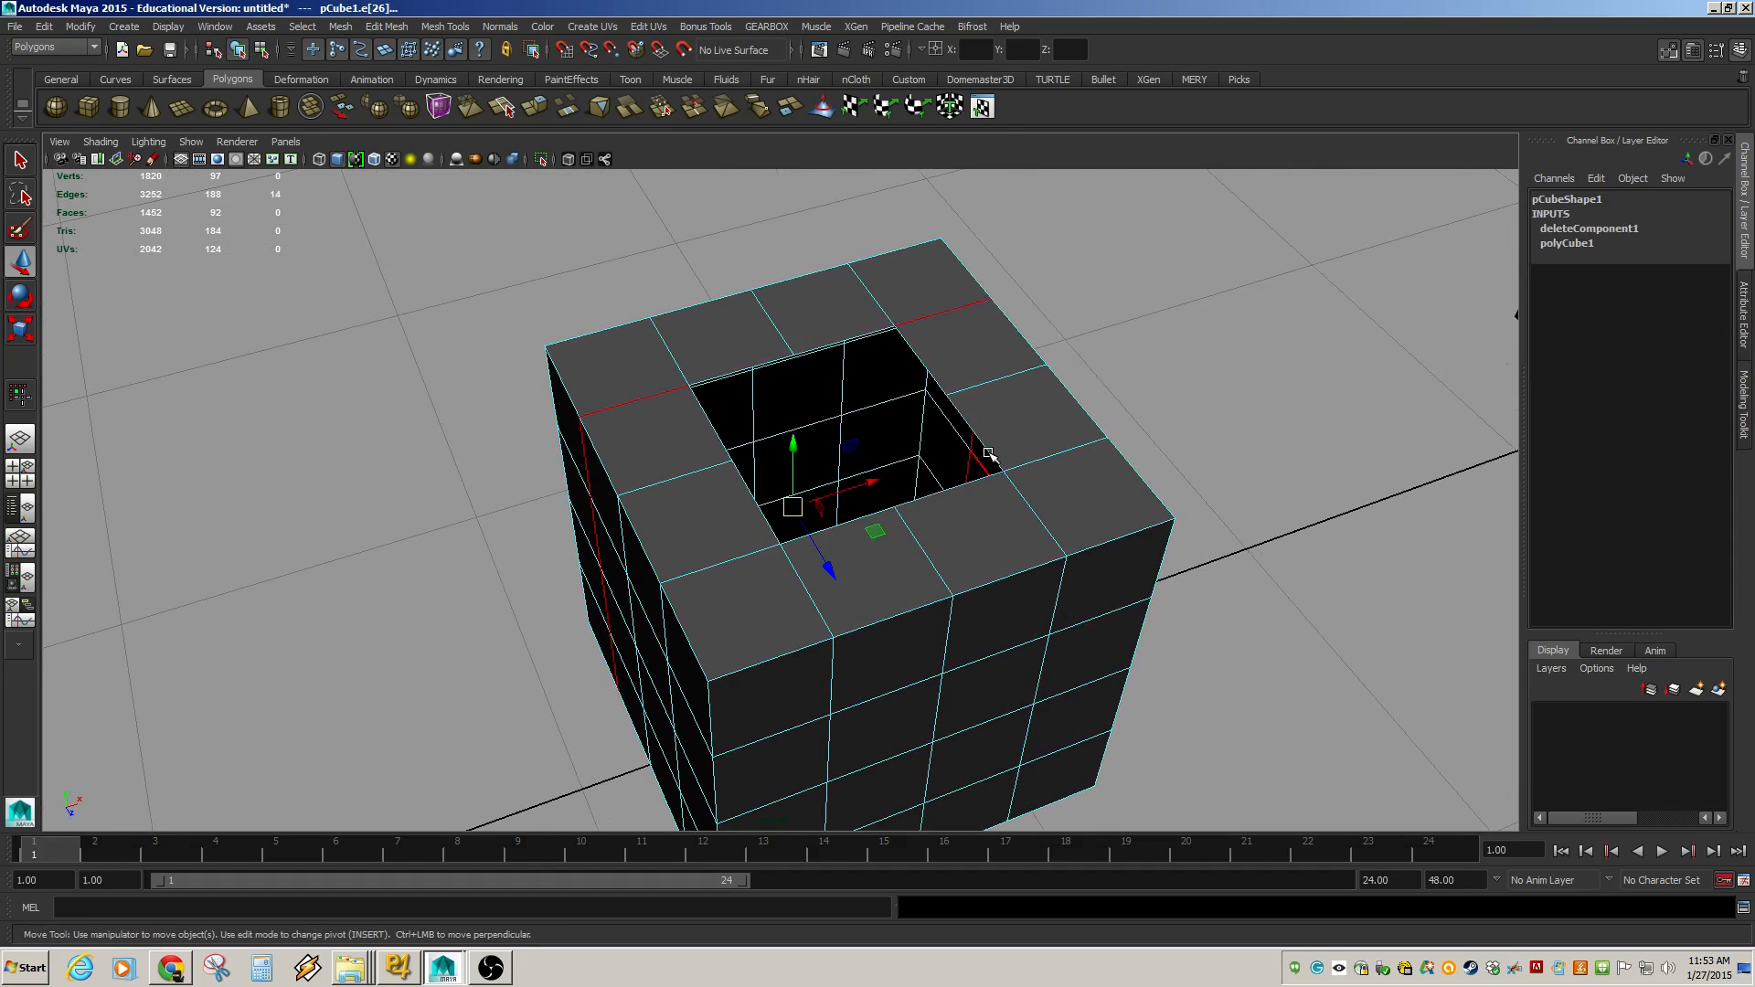
double_click(992, 460)
double_click(938, 377)
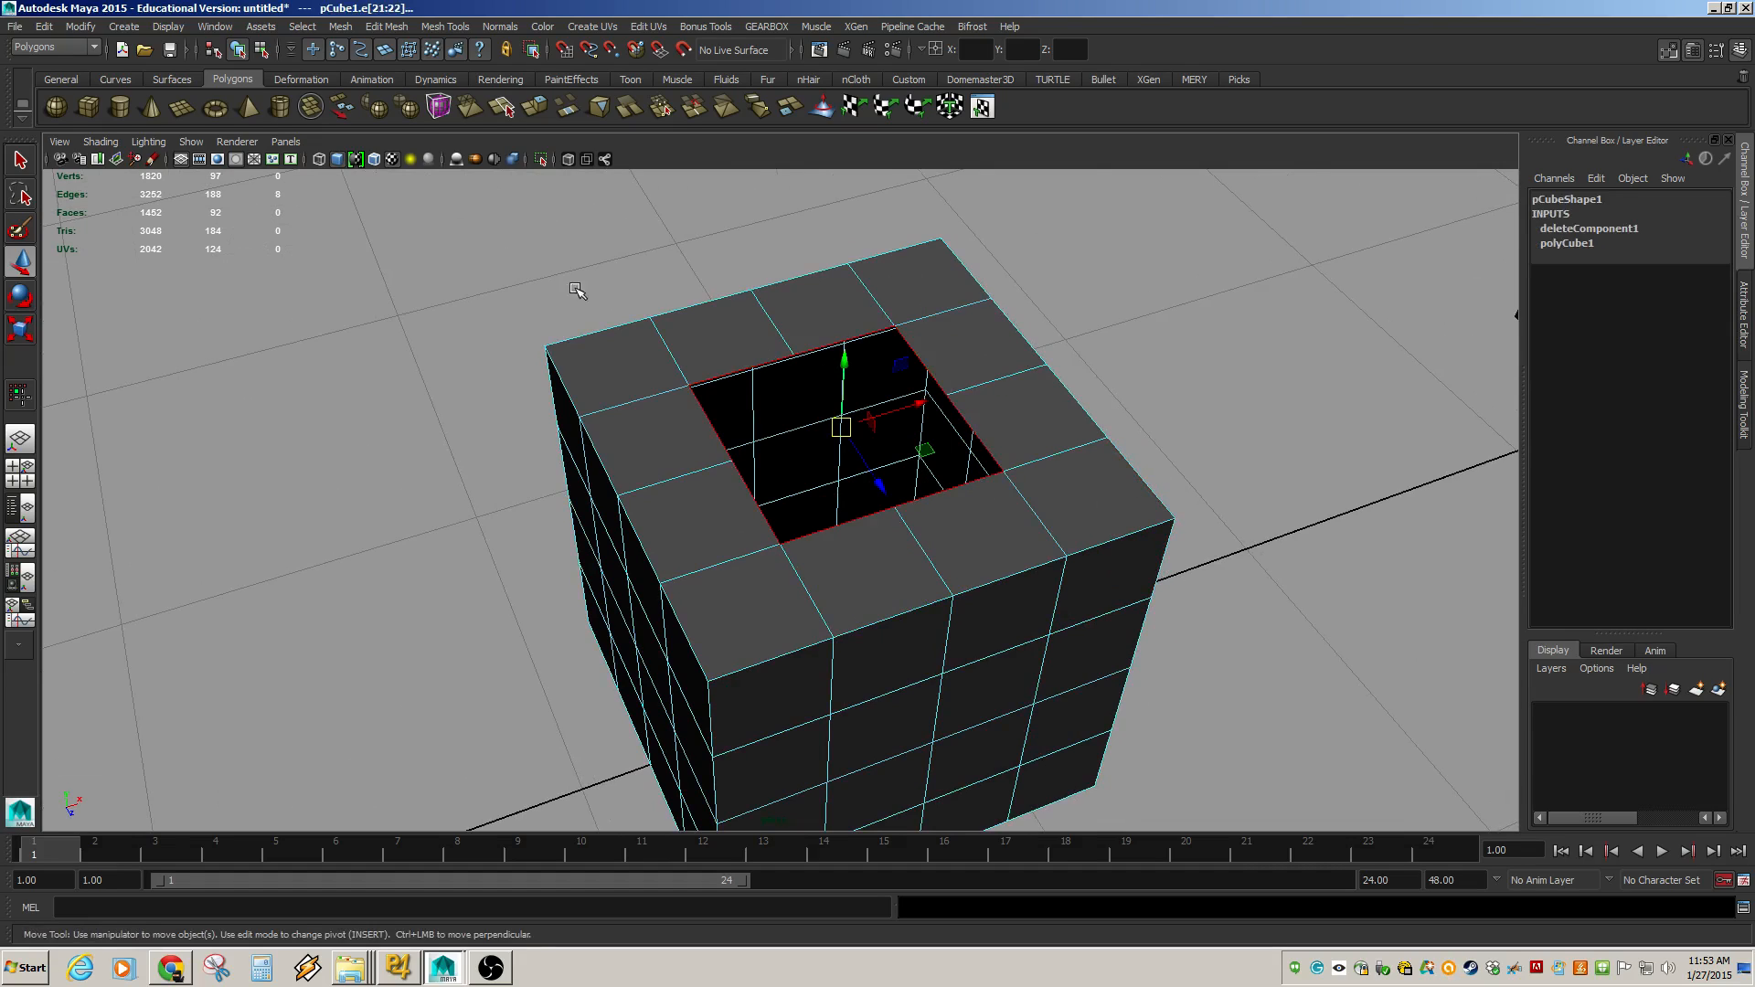
left_click_drag(783, 408, 754, 499, "alt")
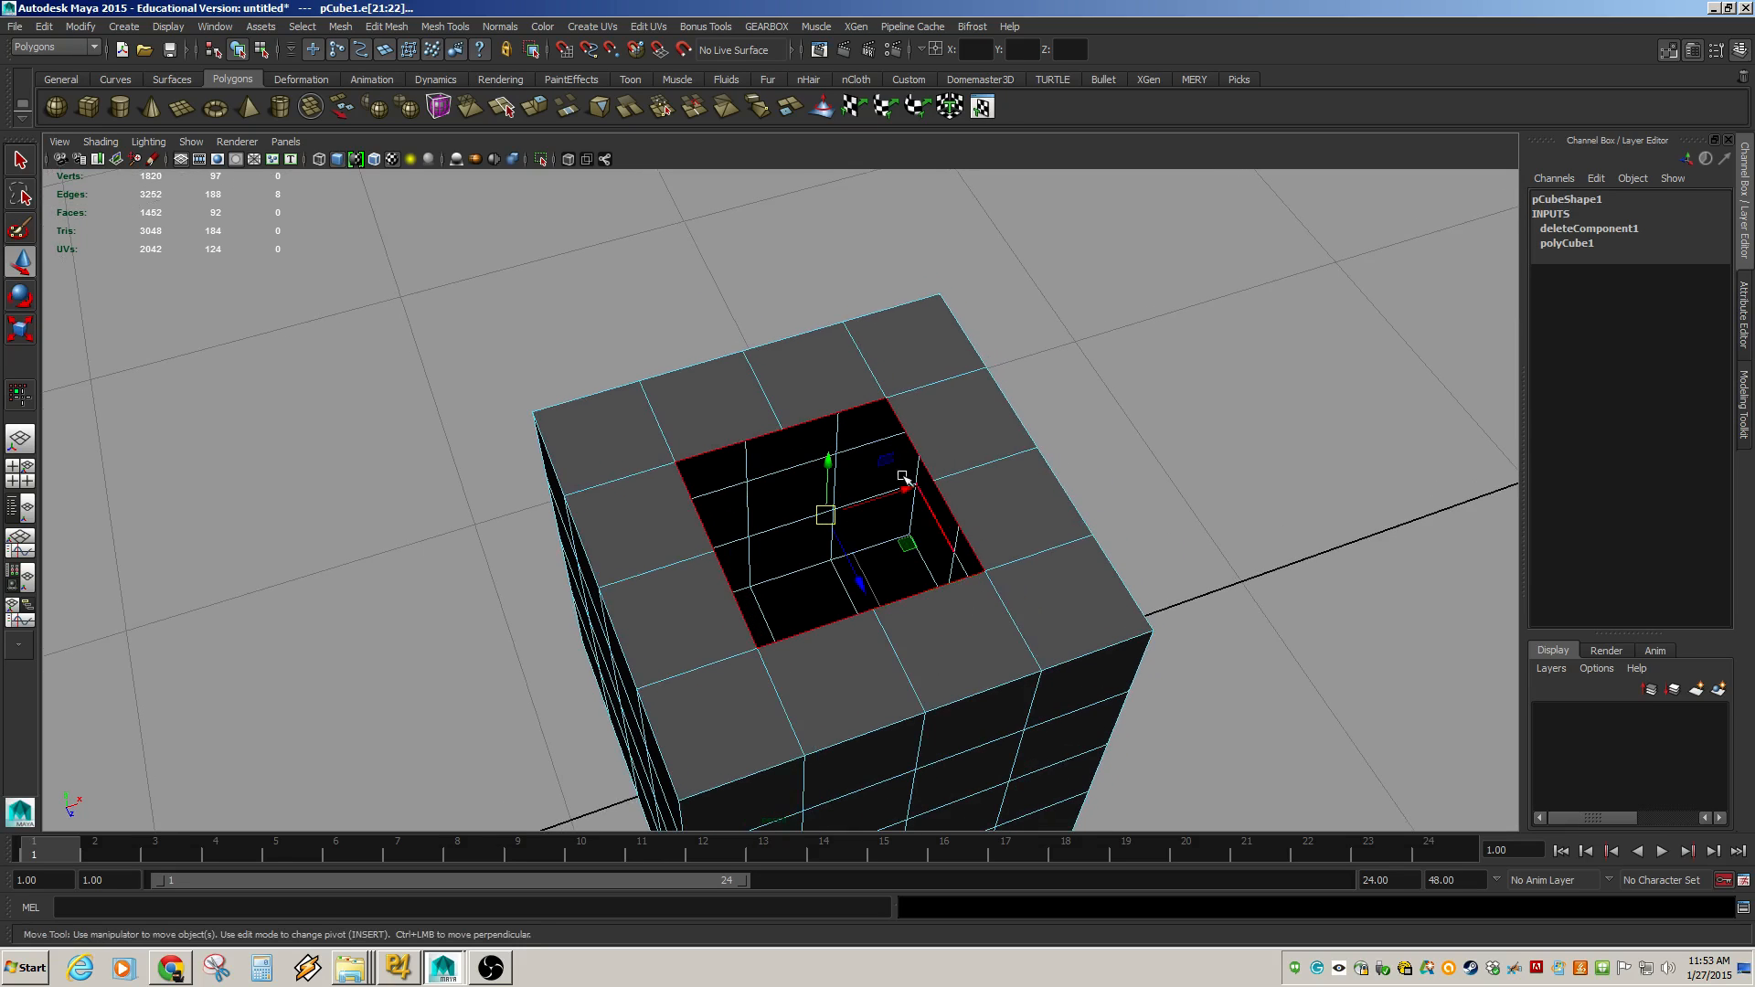
left_click(341, 27)
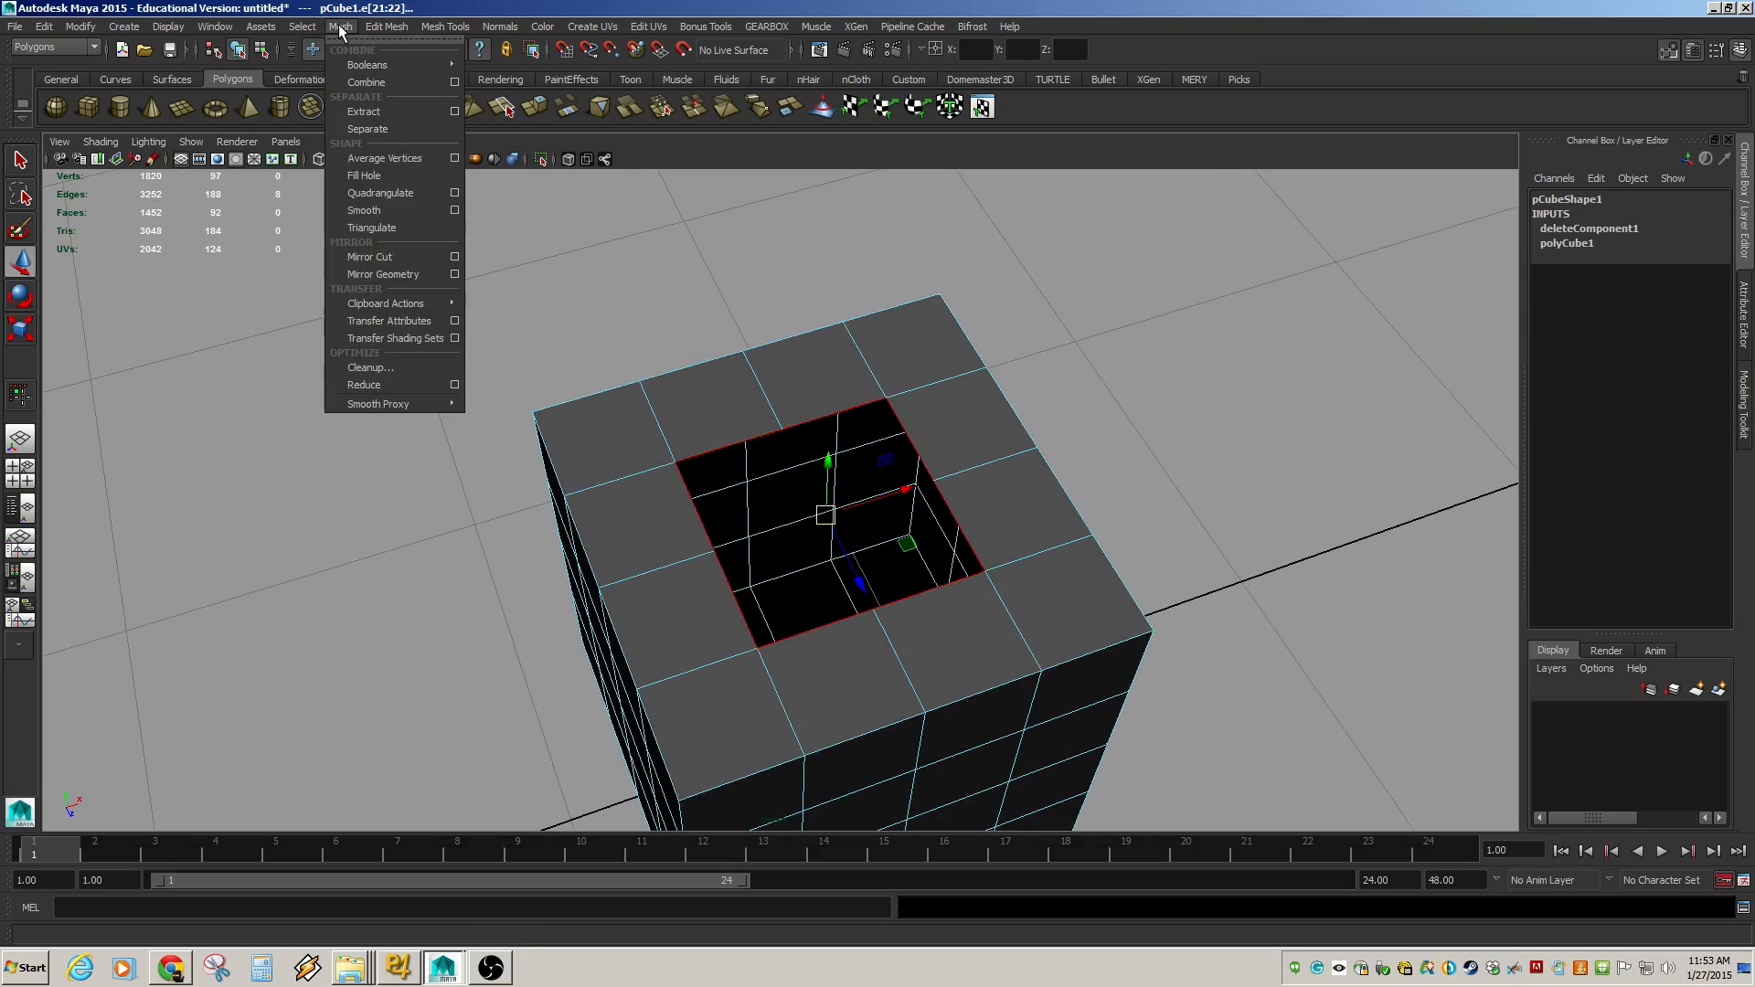
left_click(377, 174)
left_click(1199, 463)
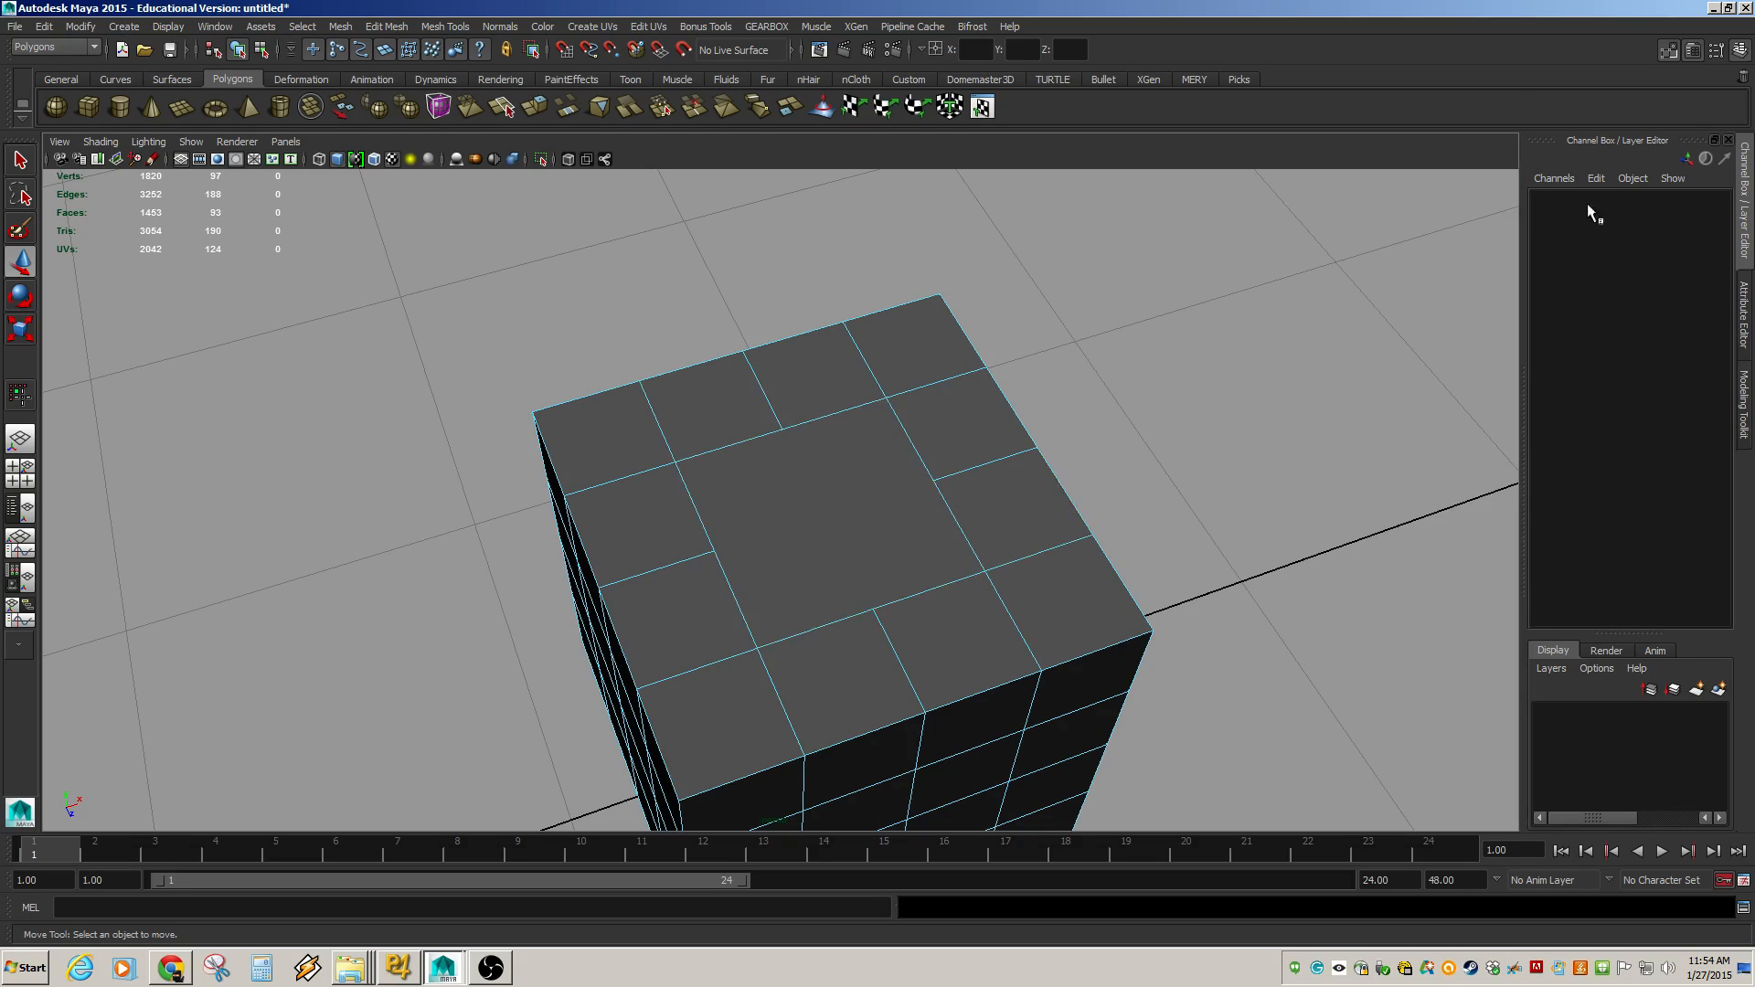
Try cutting across the filled top face with Multi-Cut from the Modeling Toolkit, then undo both cuts.
left_click(1745, 410)
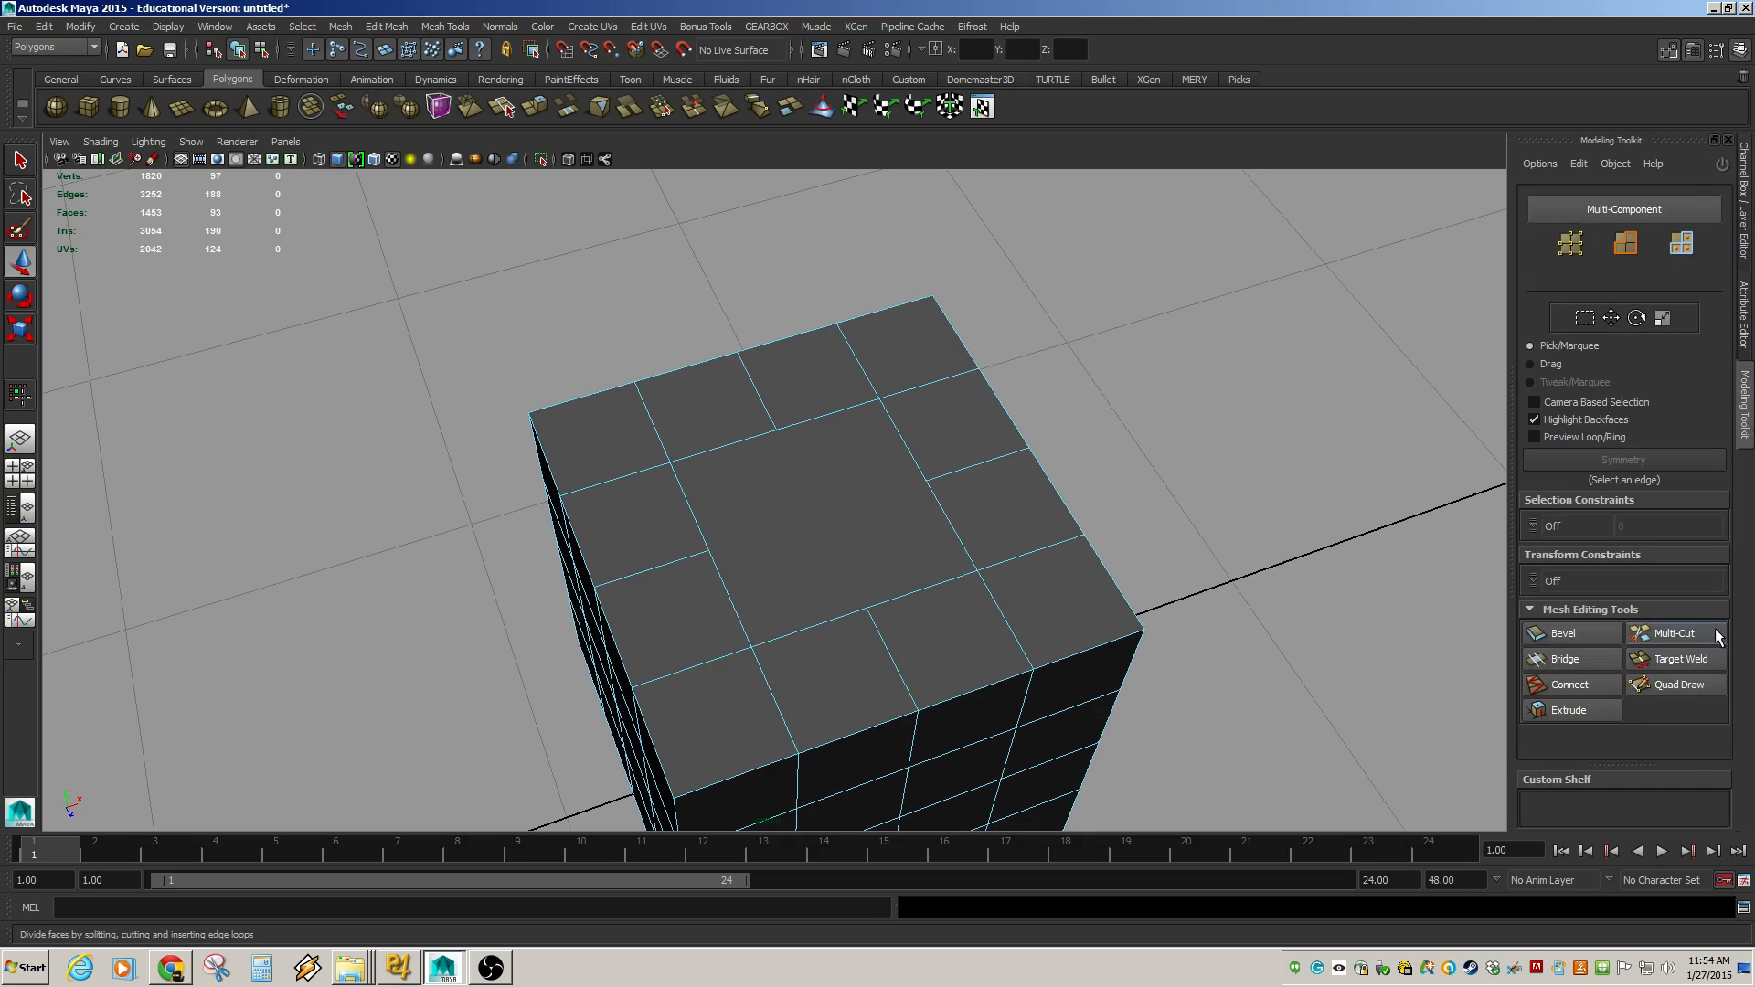
left_click(1680, 636)
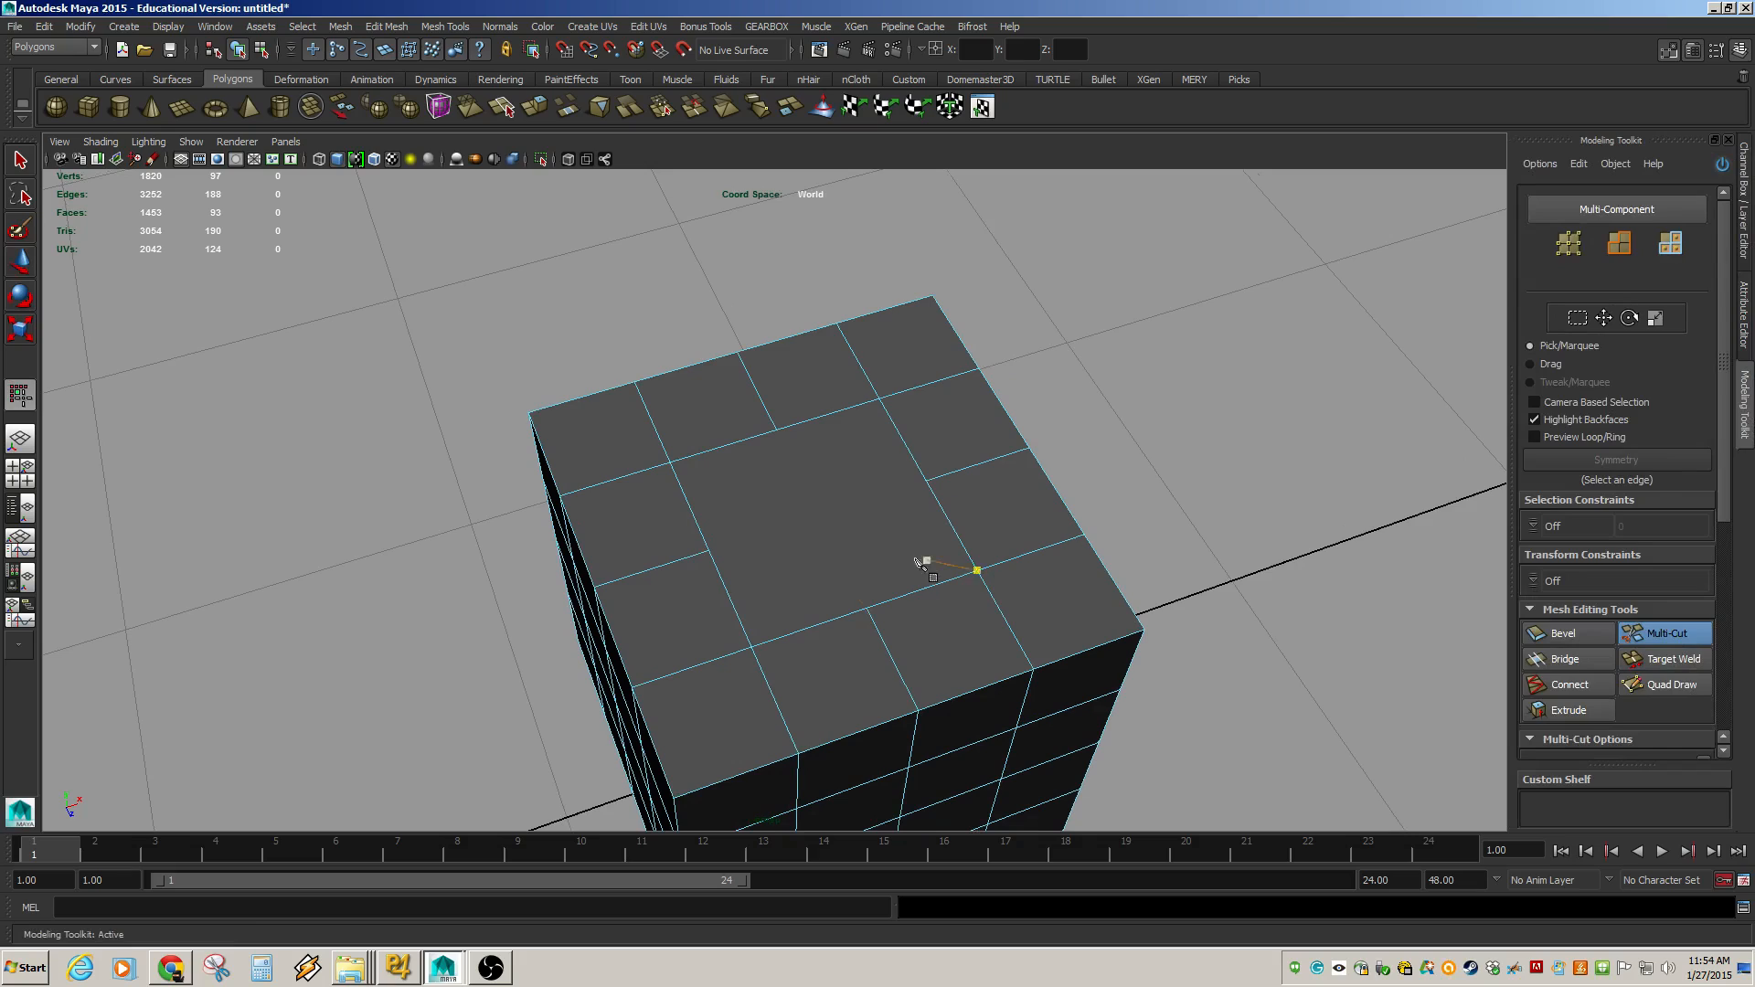
left_click(710, 550)
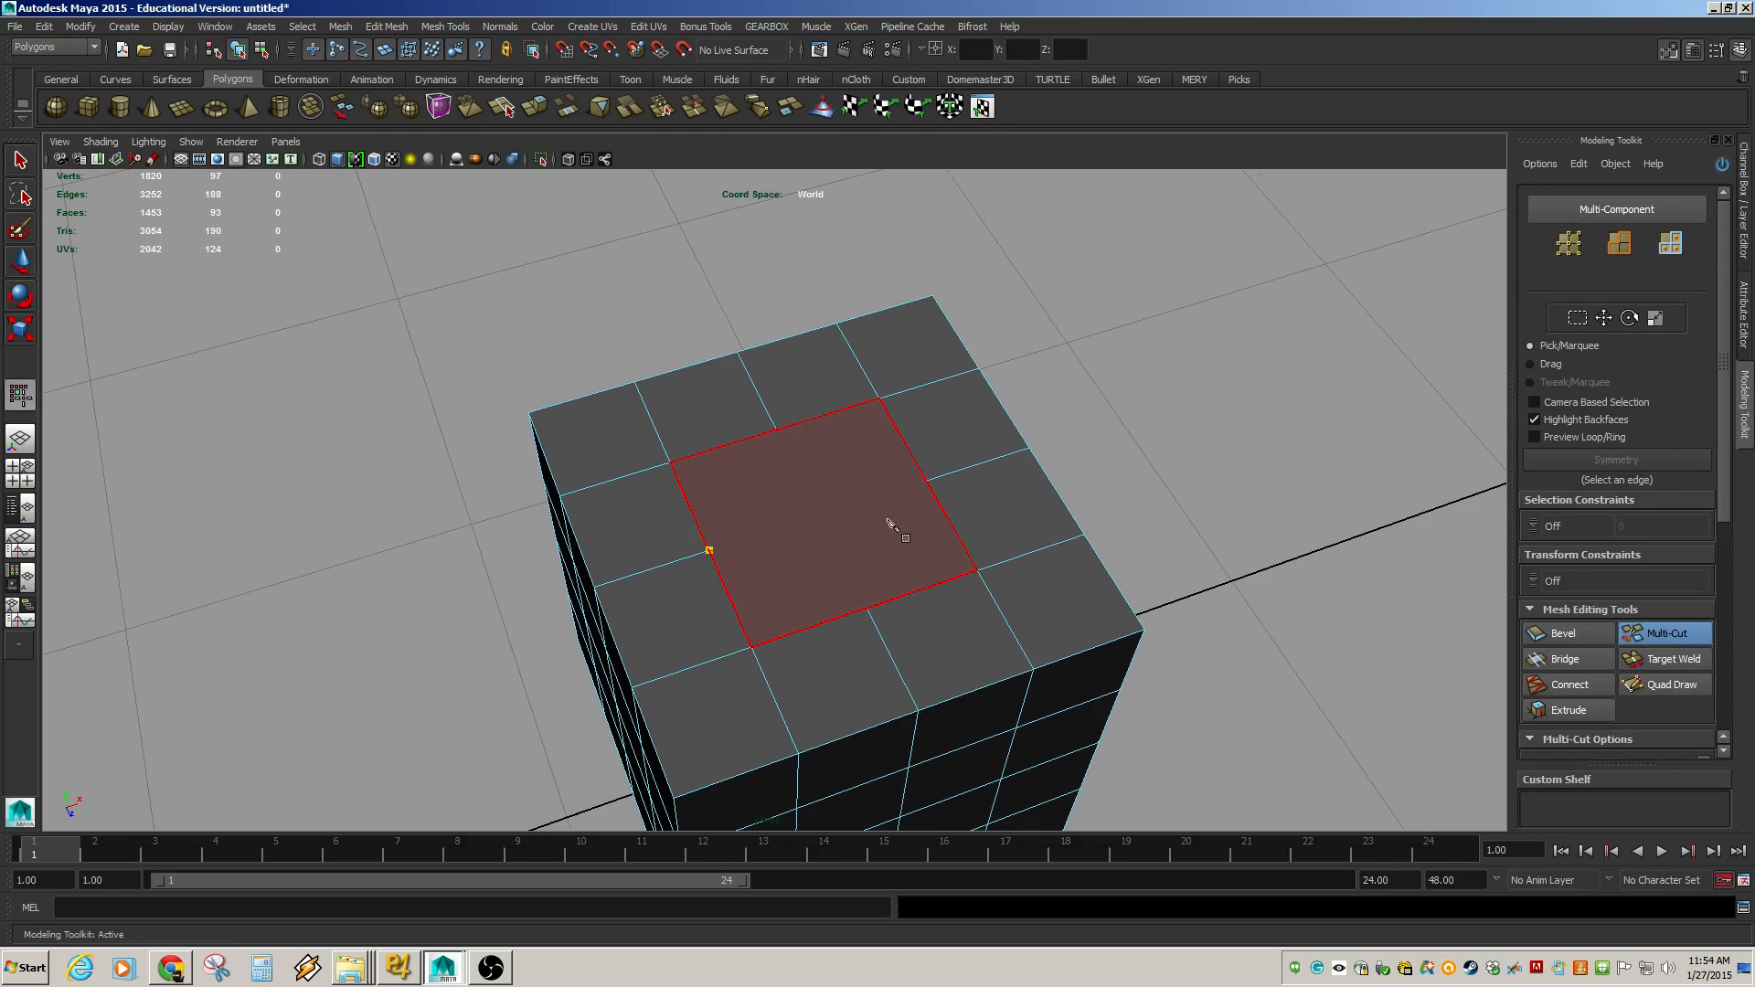
left_click(927, 482)
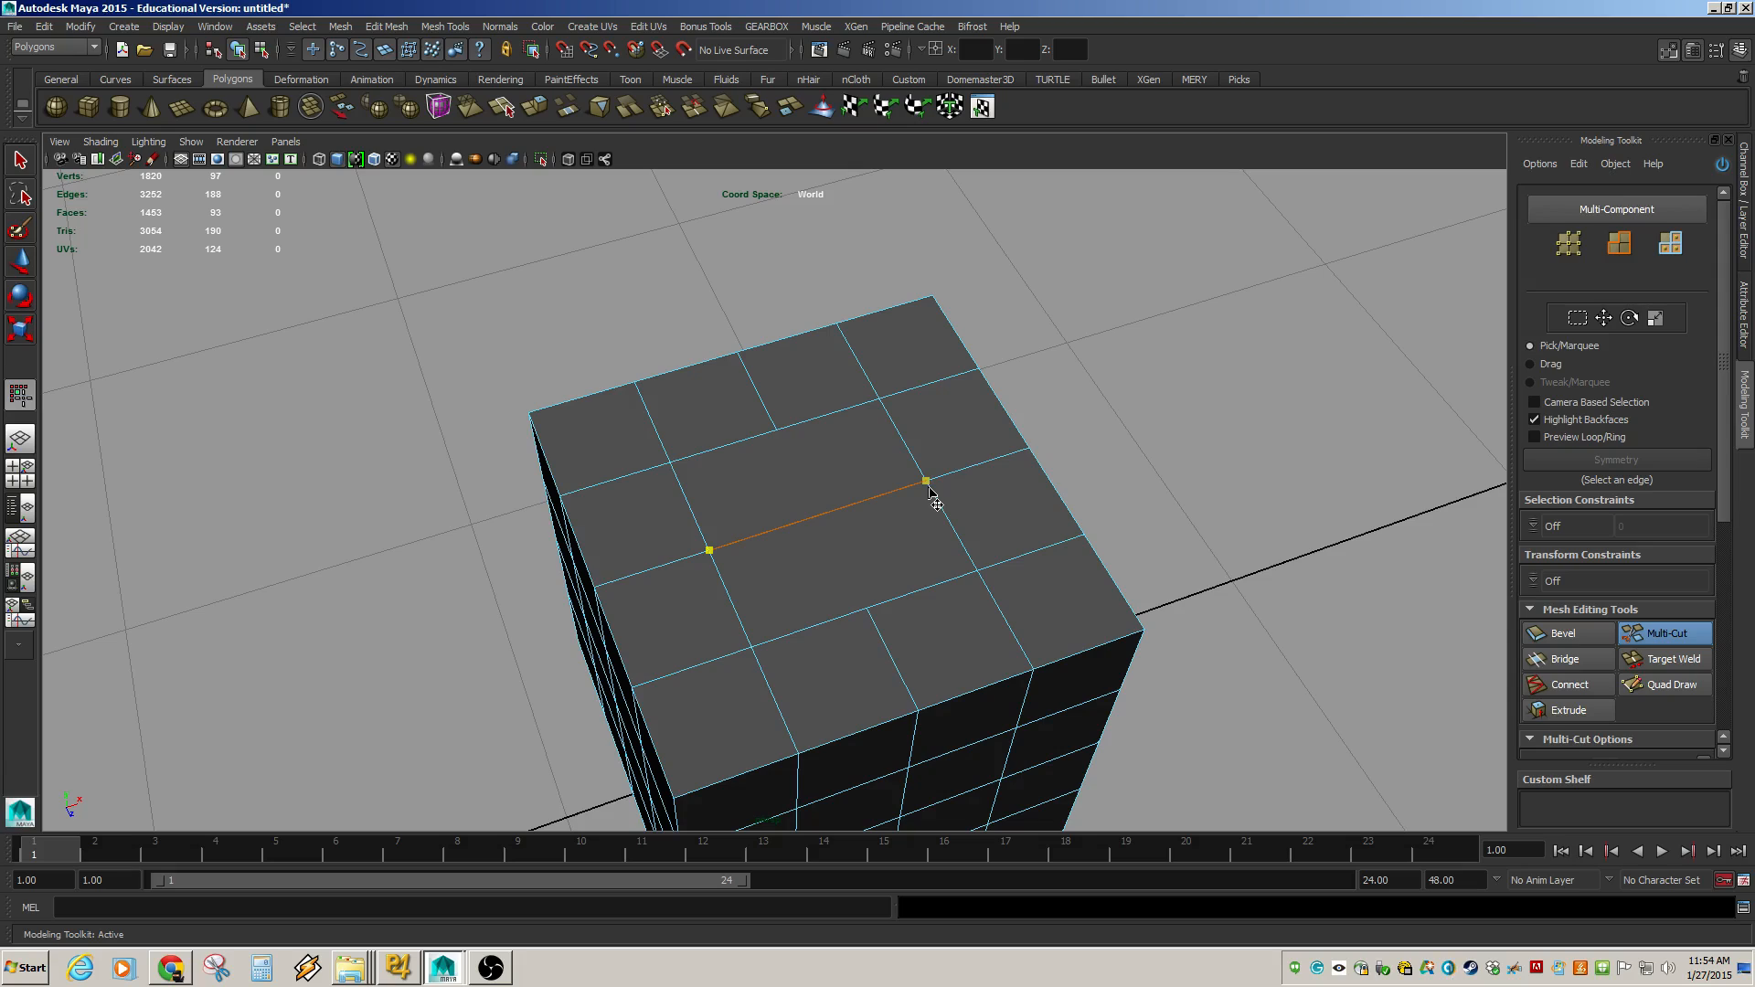
right_click(930, 492)
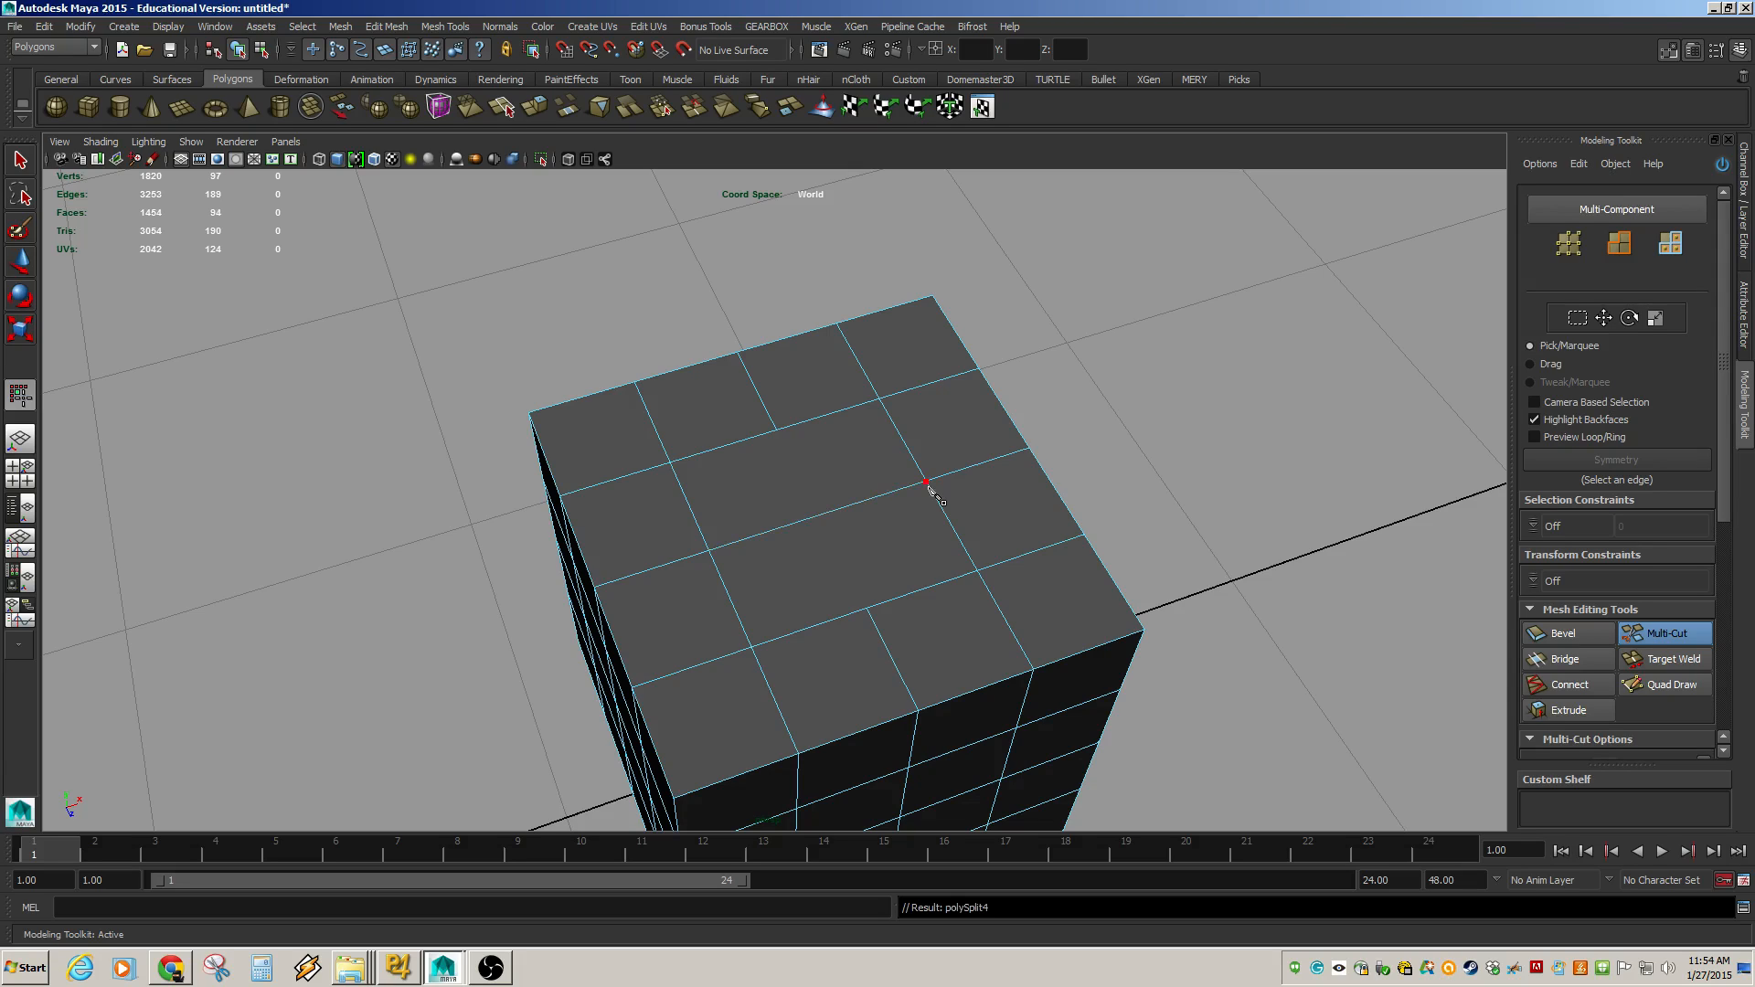
left_click(866, 609)
left_click(778, 428)
key("ctrl+z")
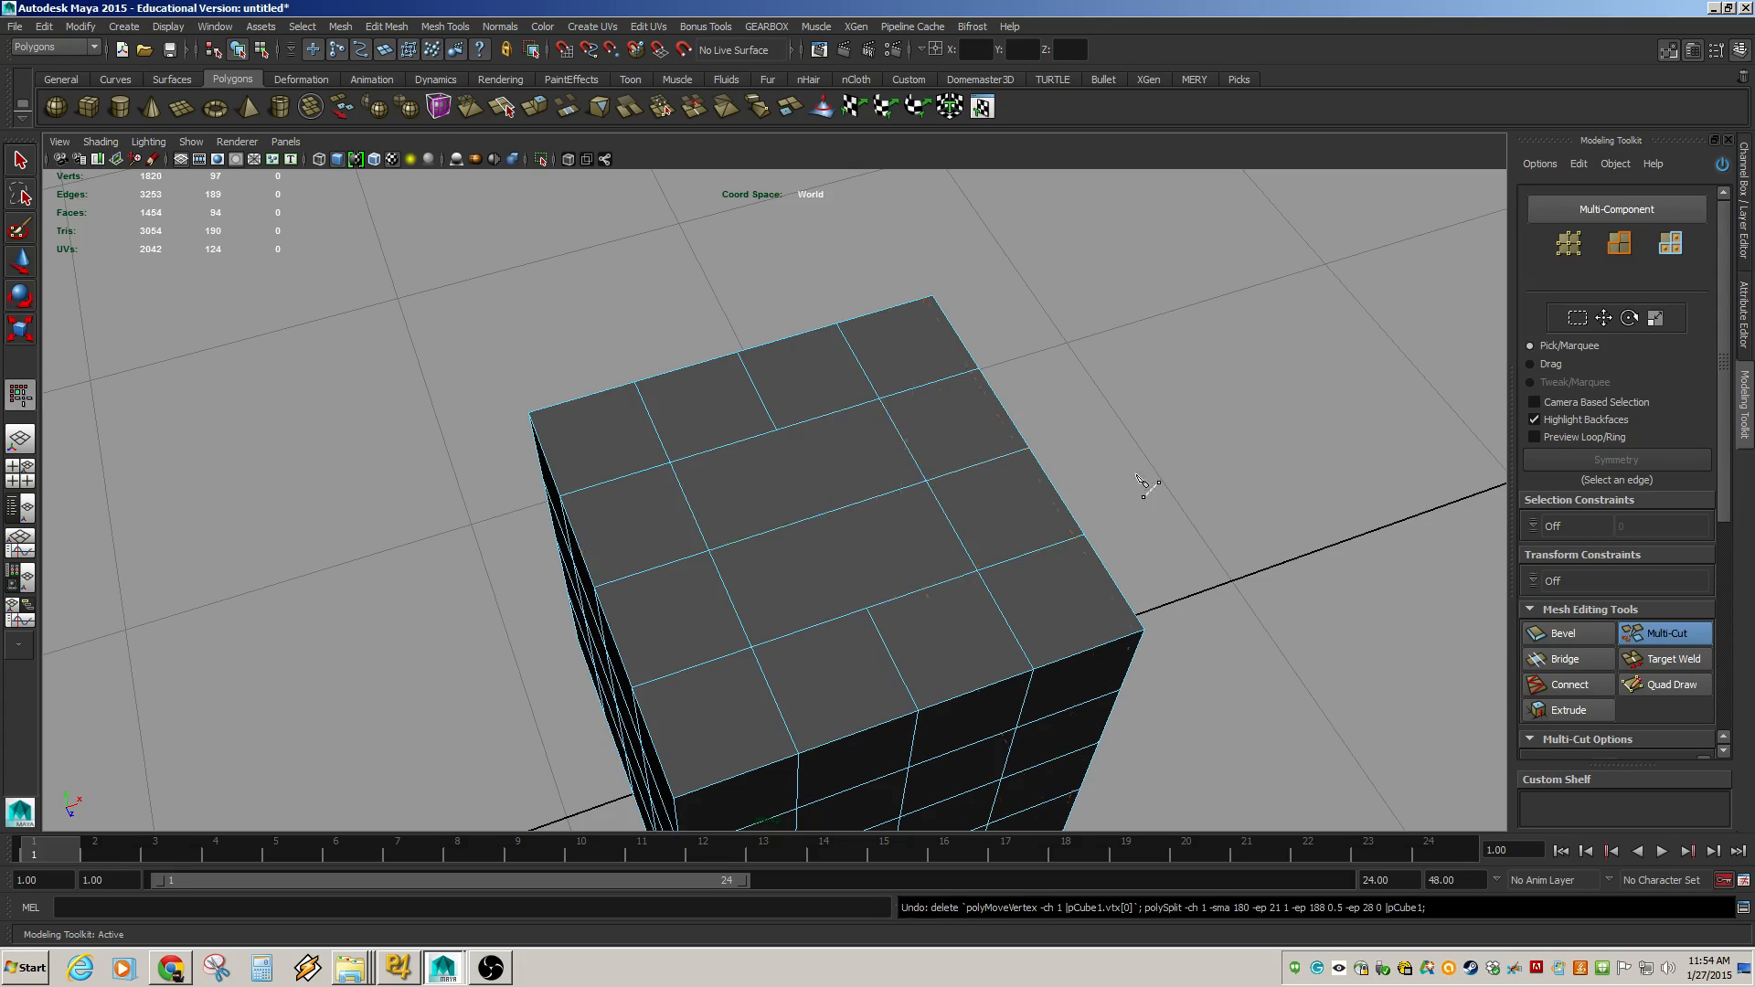
key("ctrl+z")
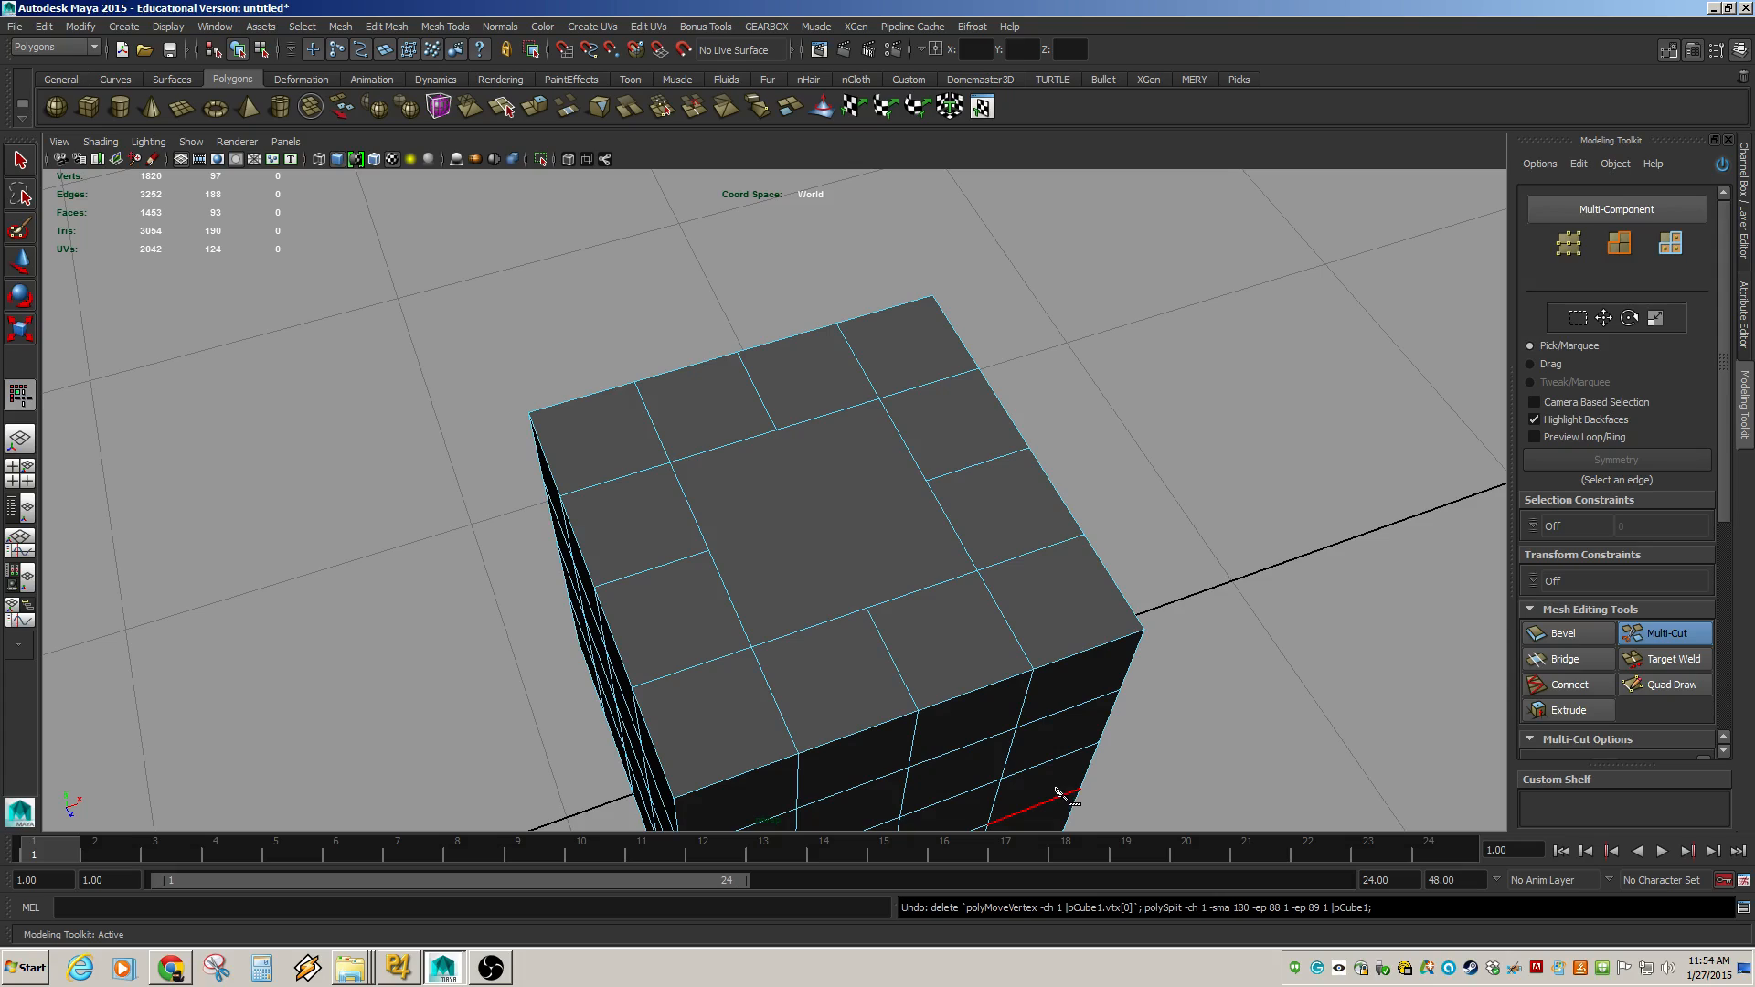
Cut two diagonal edges across the filled top face with Multi-Cut, forming an X.
left_click(752, 647)
left_click(879, 400)
key("Return")
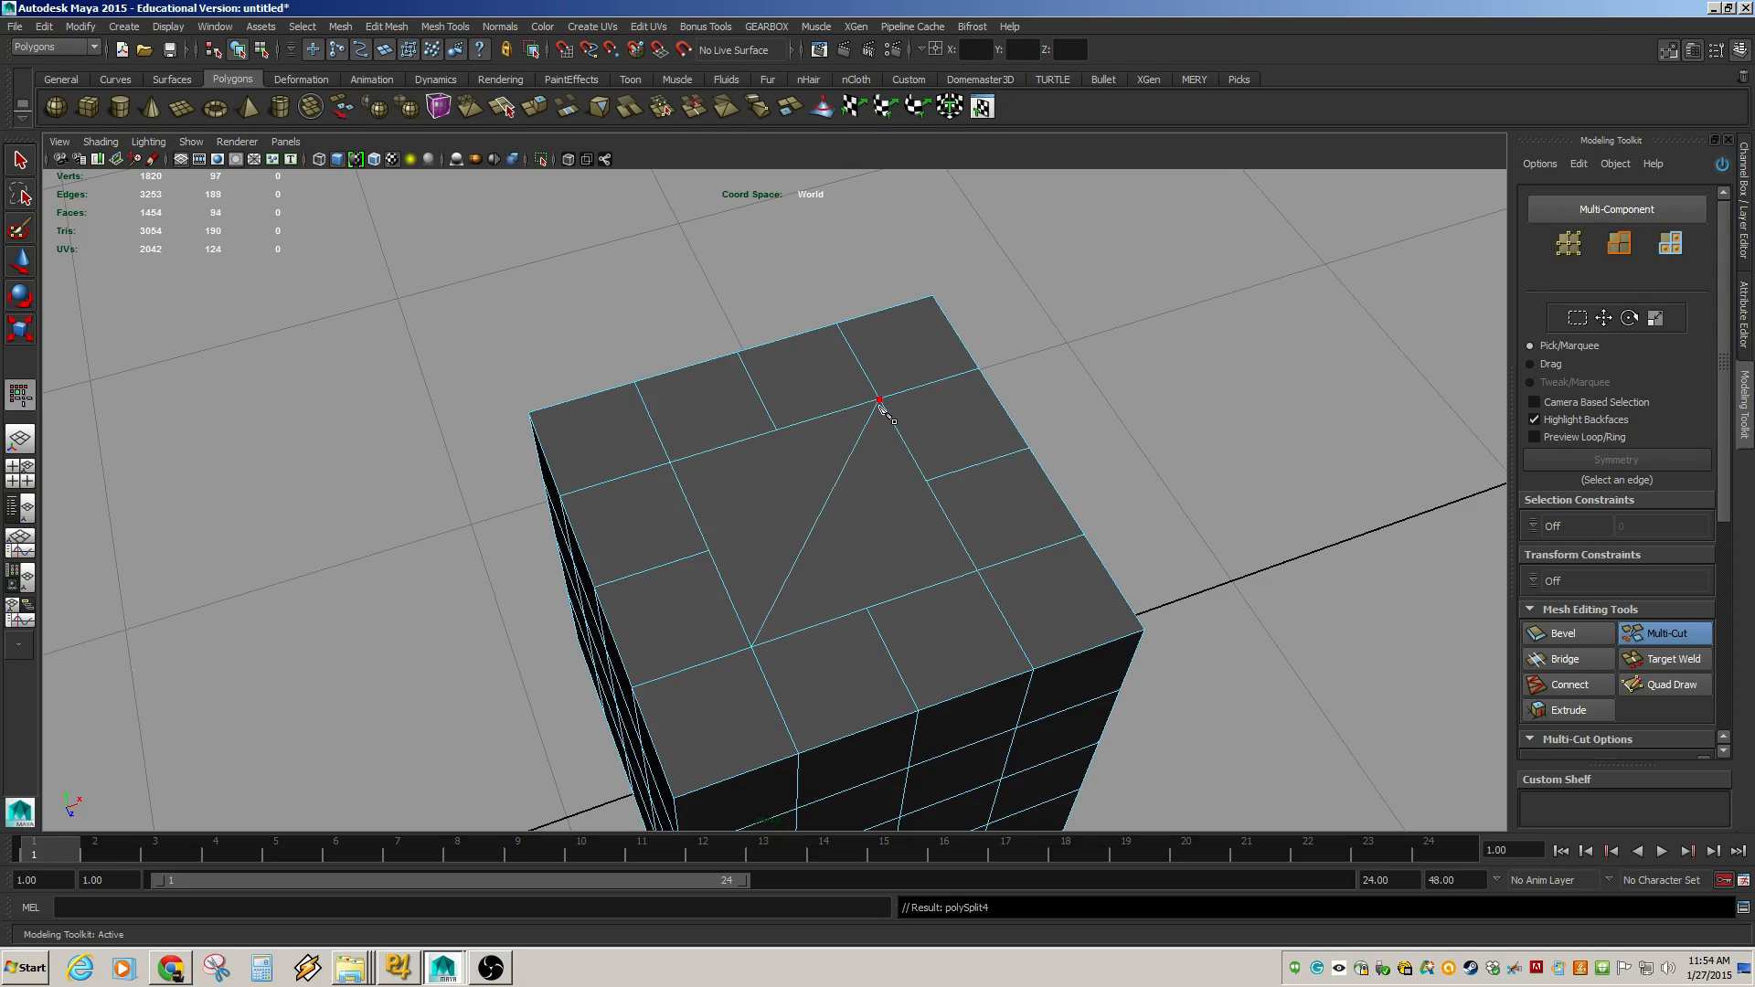
left_click(670, 463)
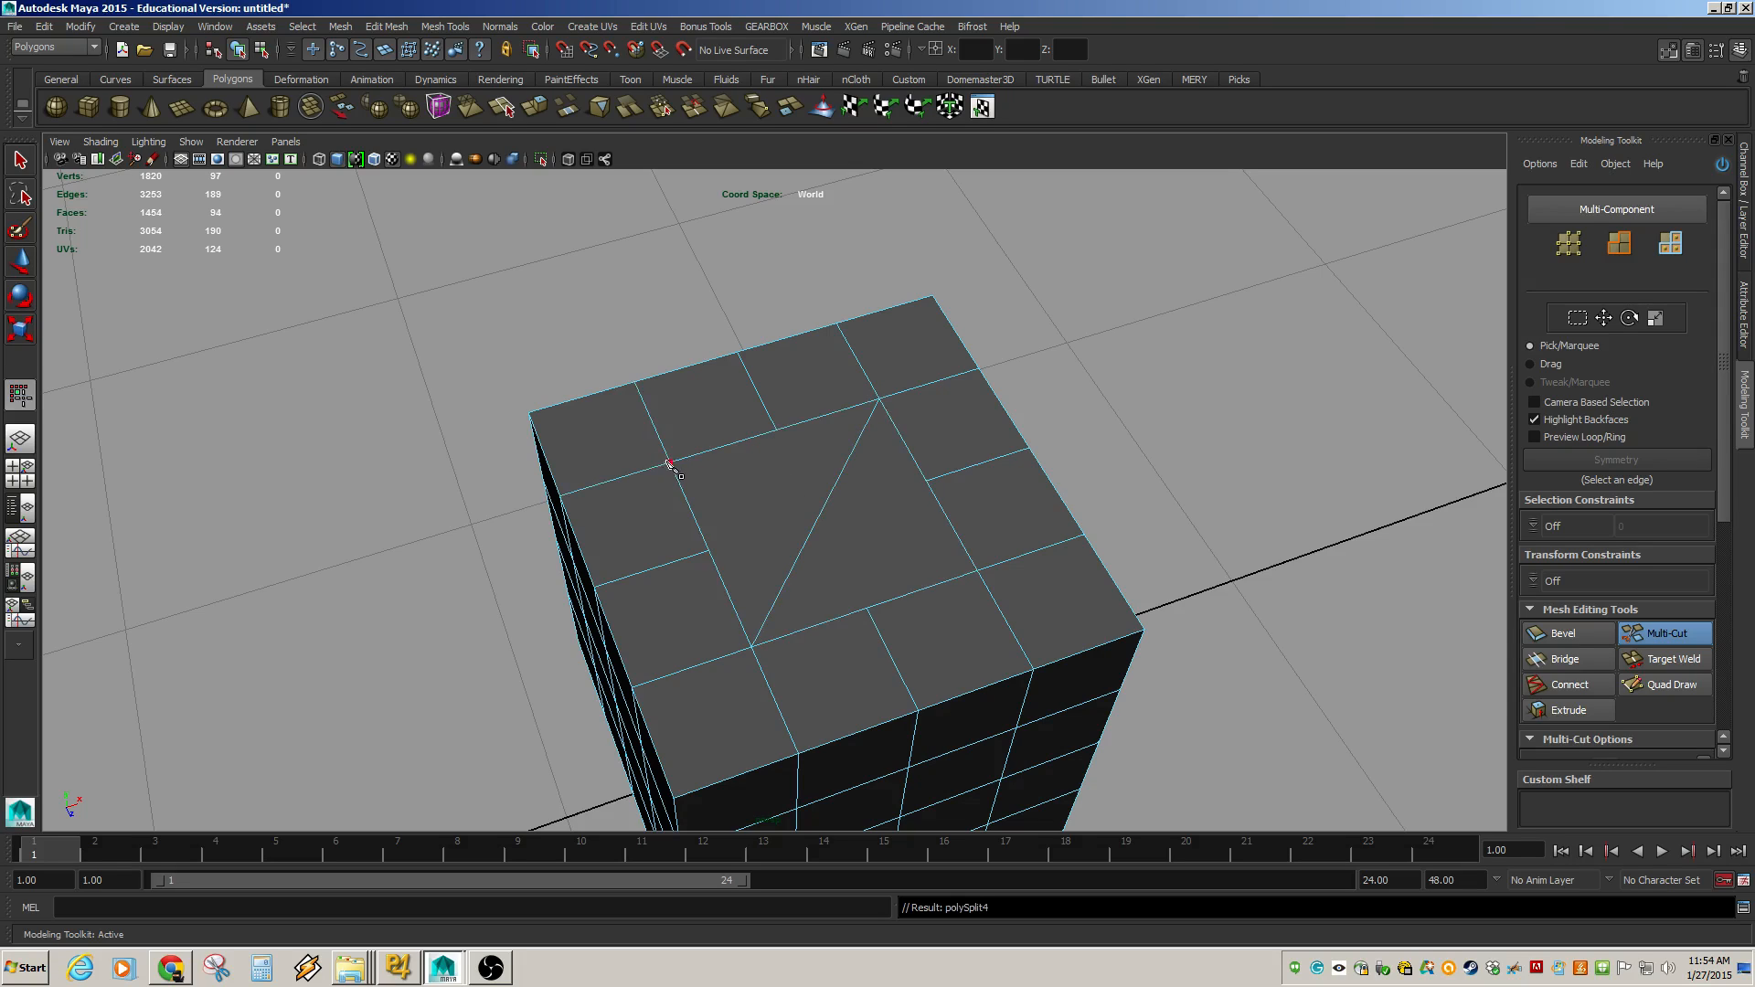
left_click(979, 572)
key("Return")
Move the four vertices at the ends of the X to reshape the top face's cuts.
key("w")
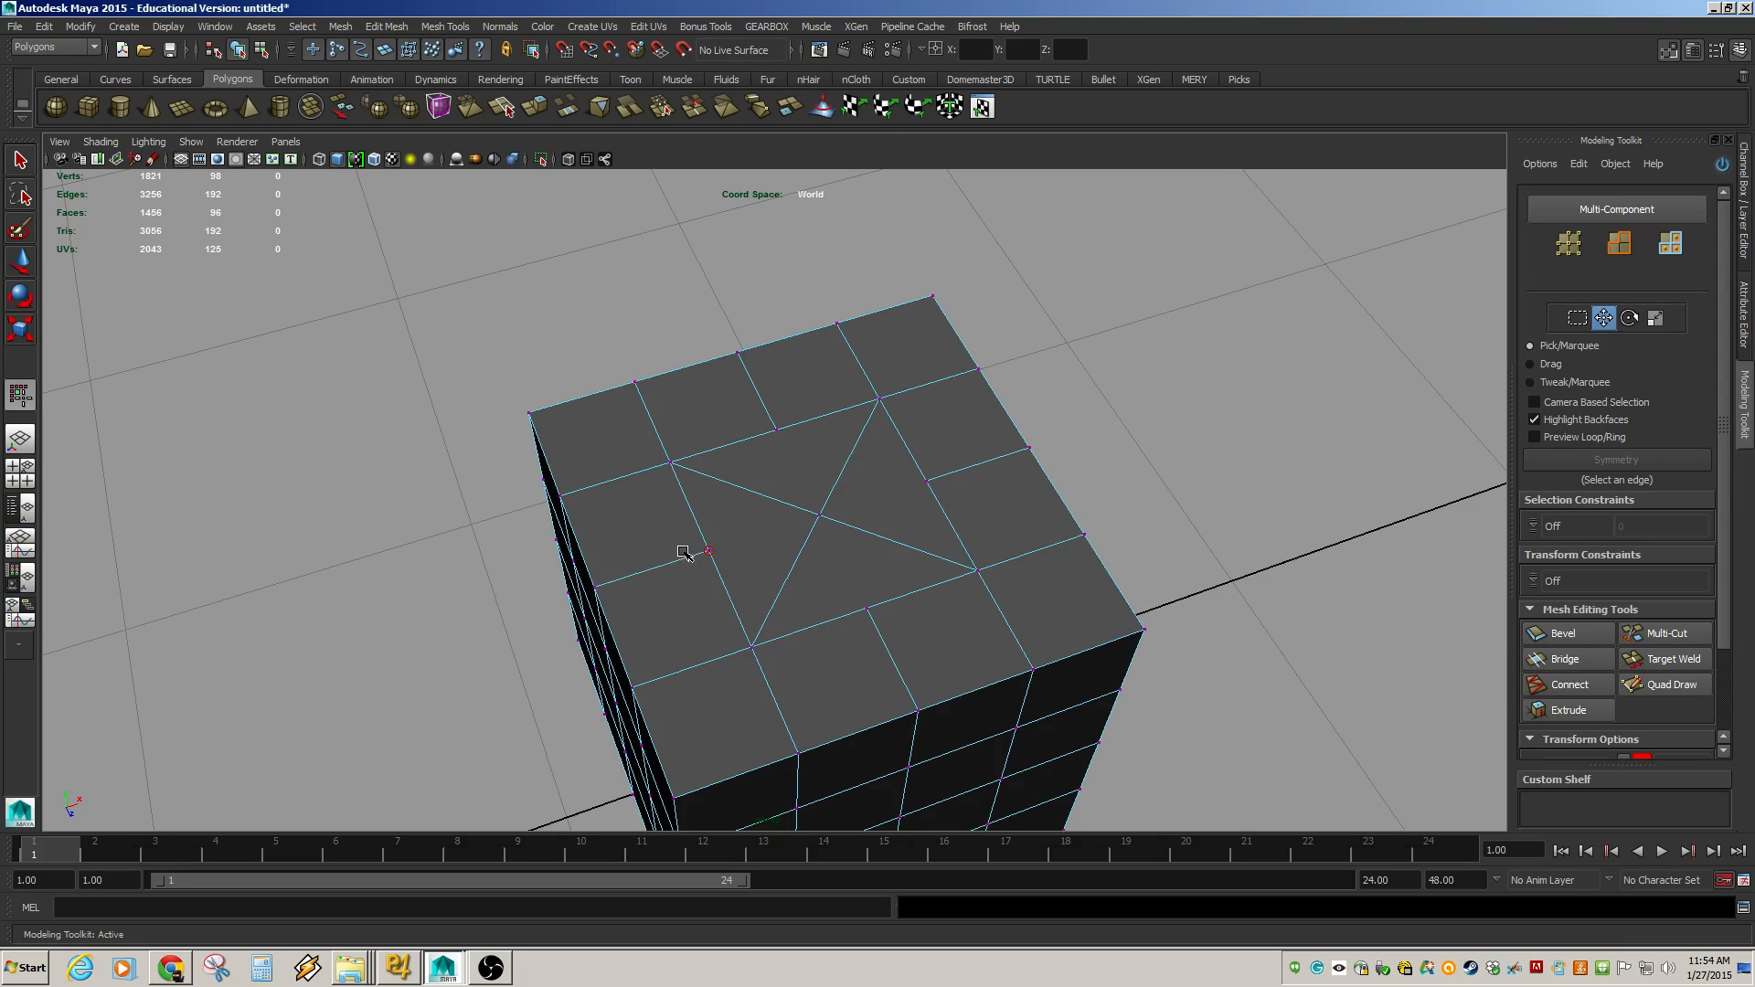
left_click(709, 551)
left_click_drag(782, 538, 742, 551)
left_click(928, 480)
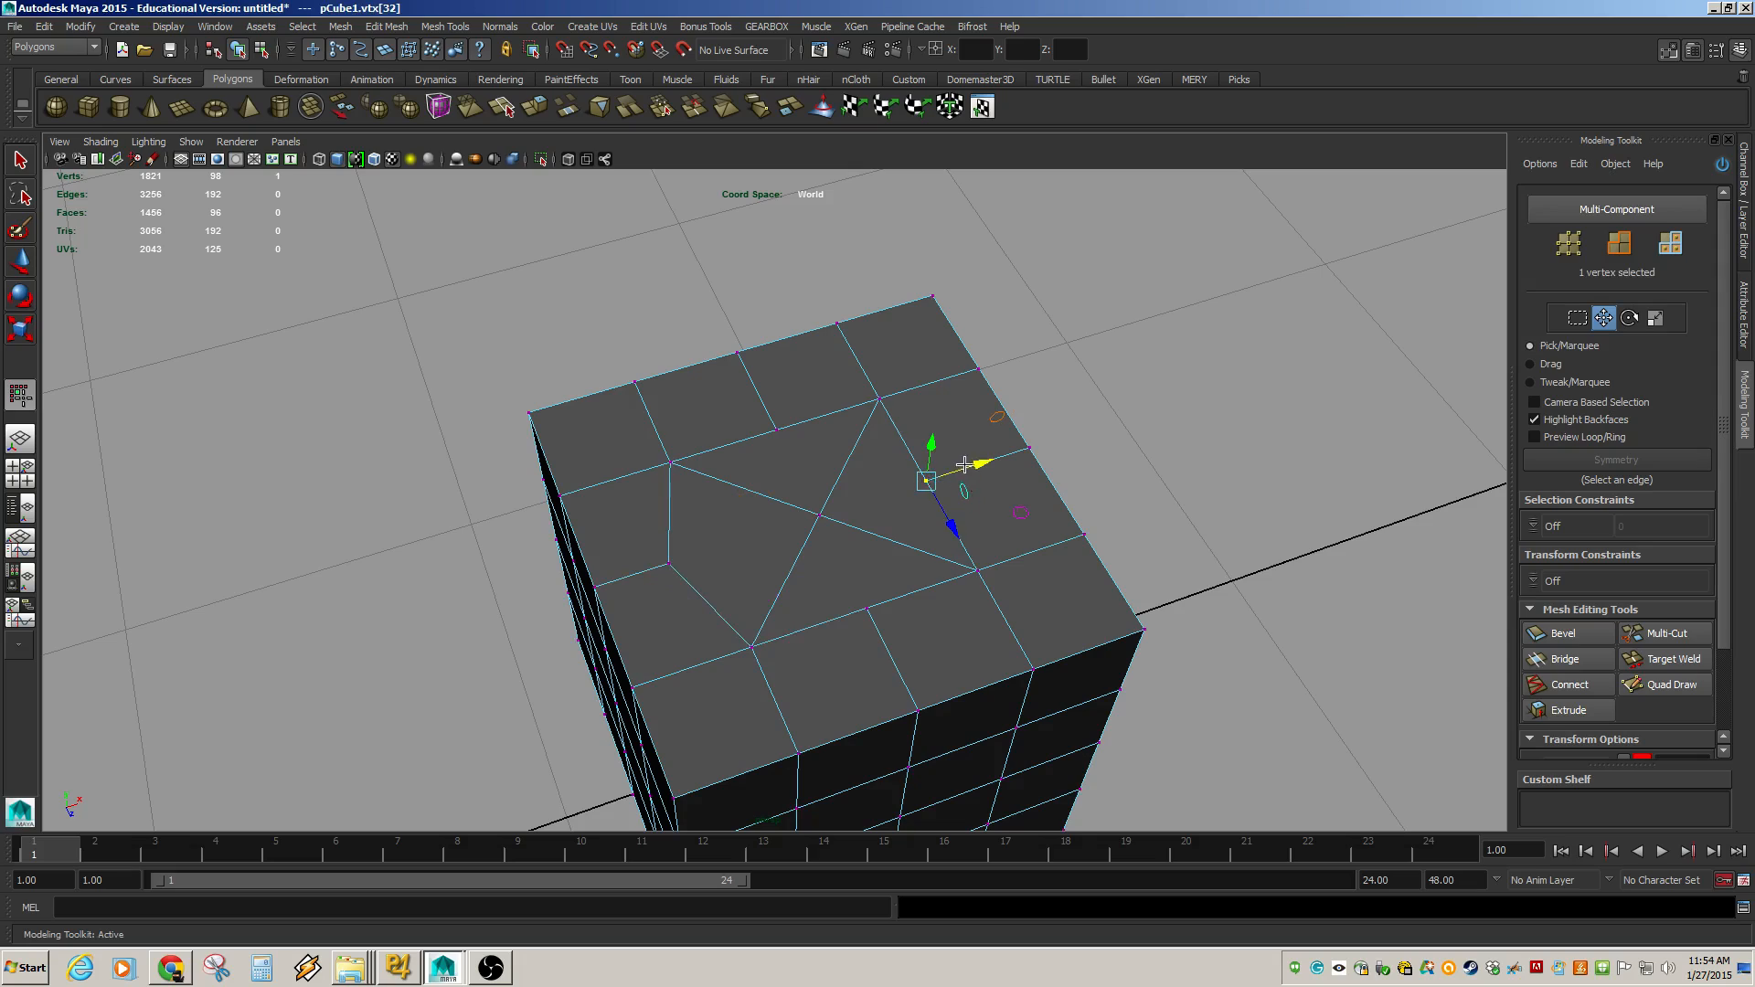
left_click_drag(964, 464, 973, 443)
left_click(778, 428)
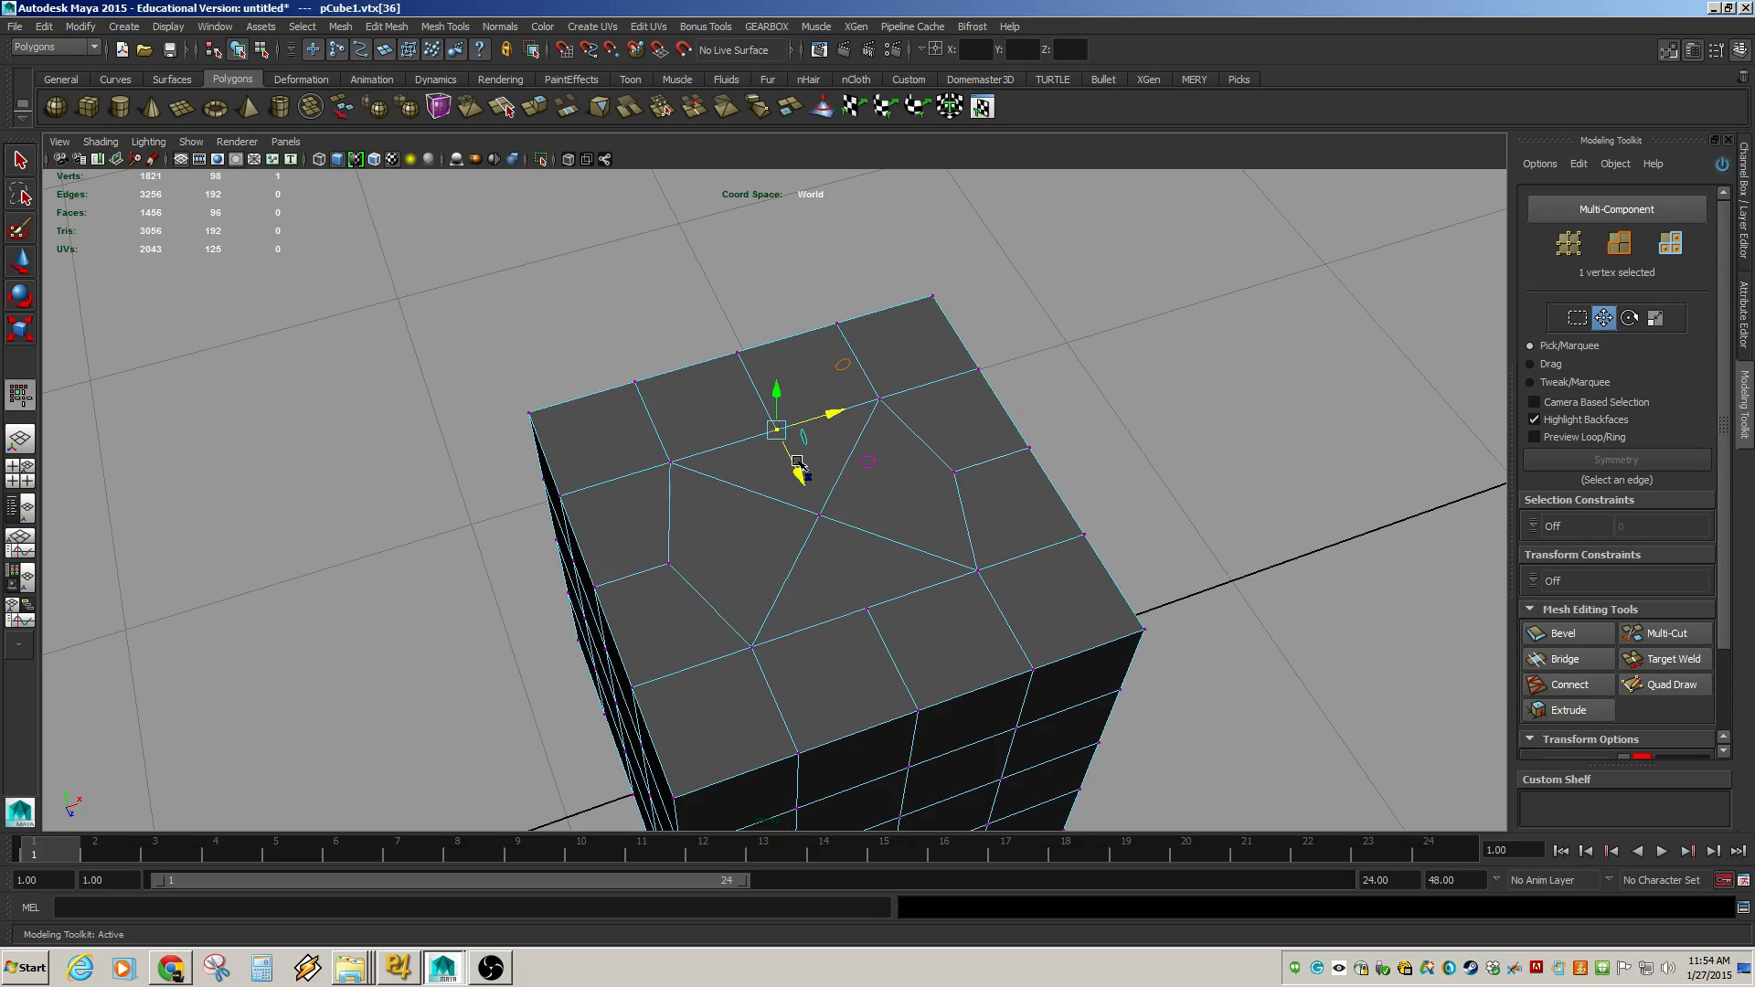
left_click_drag(802, 468, 786, 440)
left_click(863, 608)
left_click_drag(893, 656, 911, 691)
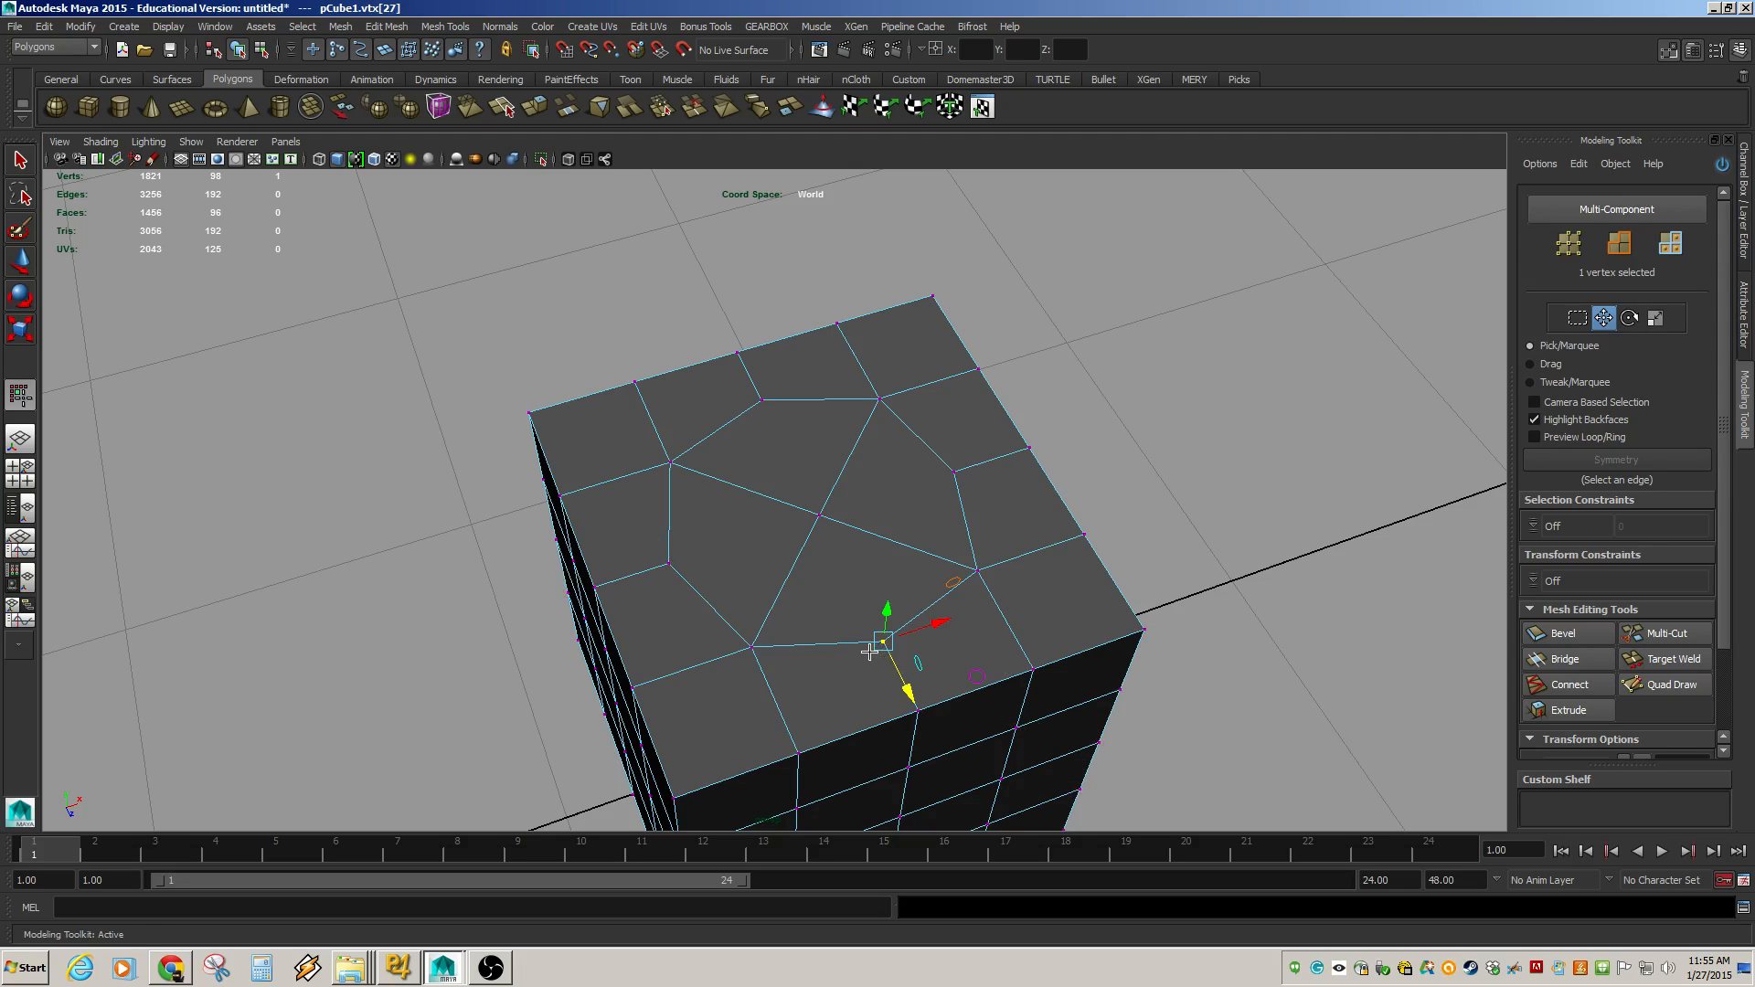
Insert a horizontal edge loop around the cube's side with the Insert Edge Loop Tool.
scroll(869, 650, "down", 5)
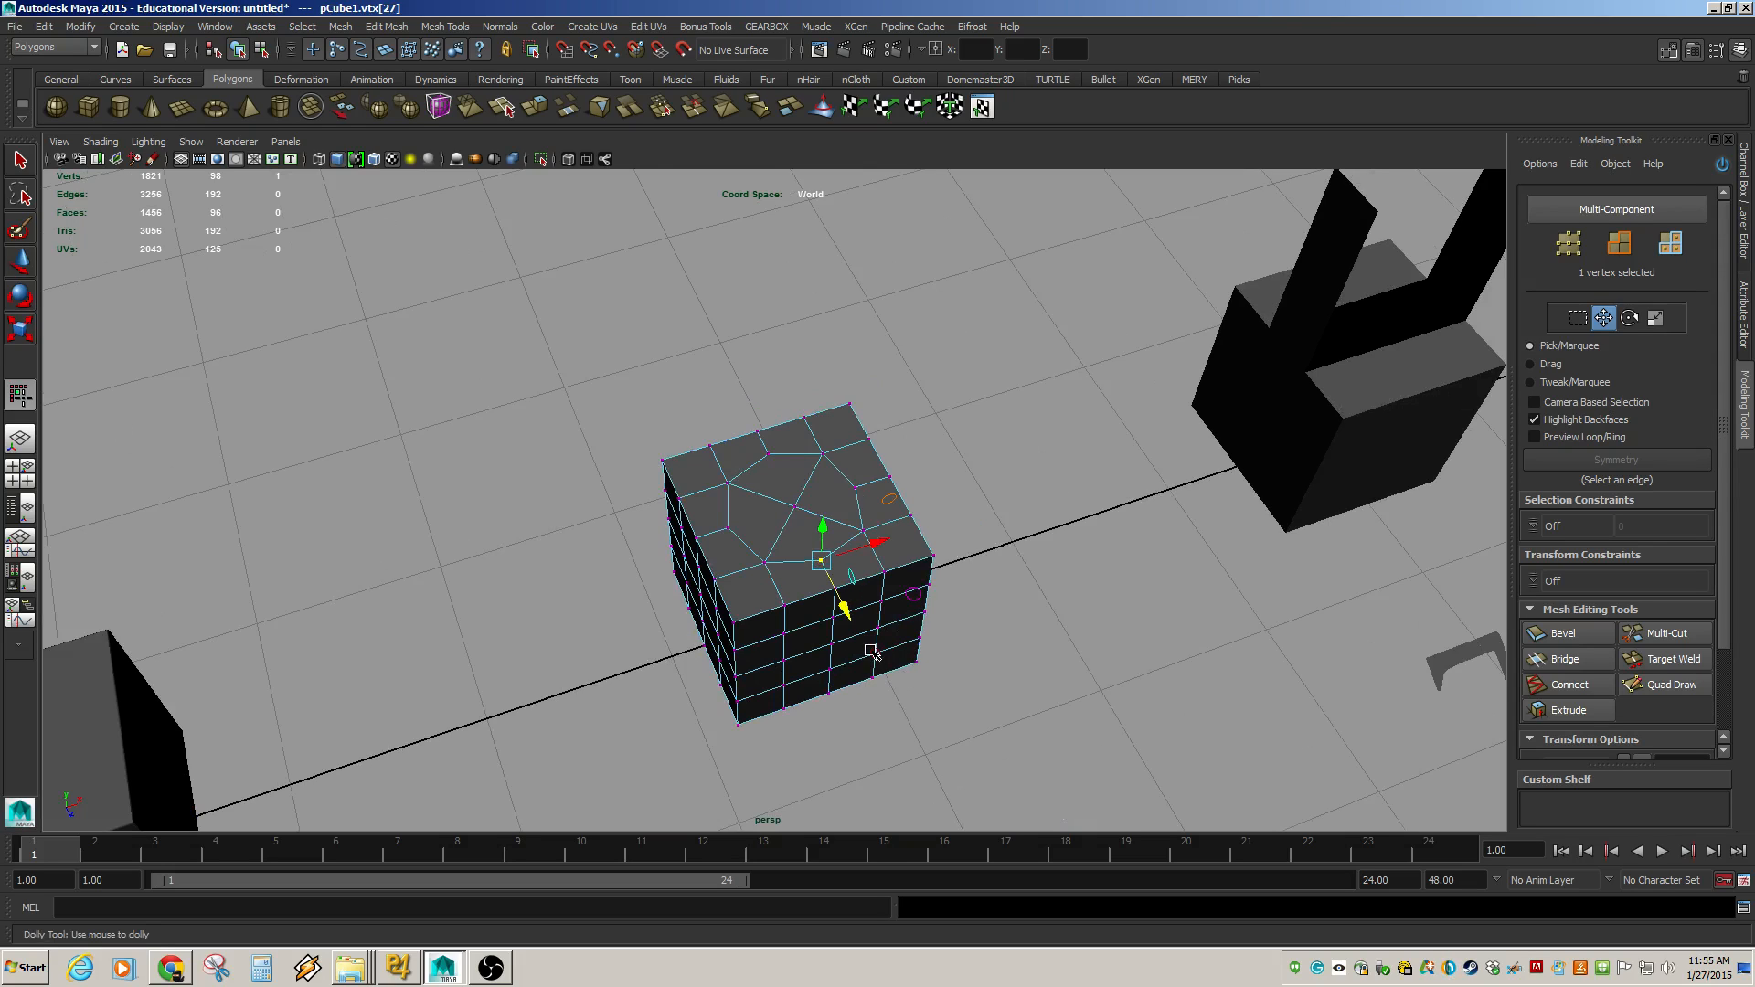
scroll(871, 651, "up", 5)
left_click(440, 28)
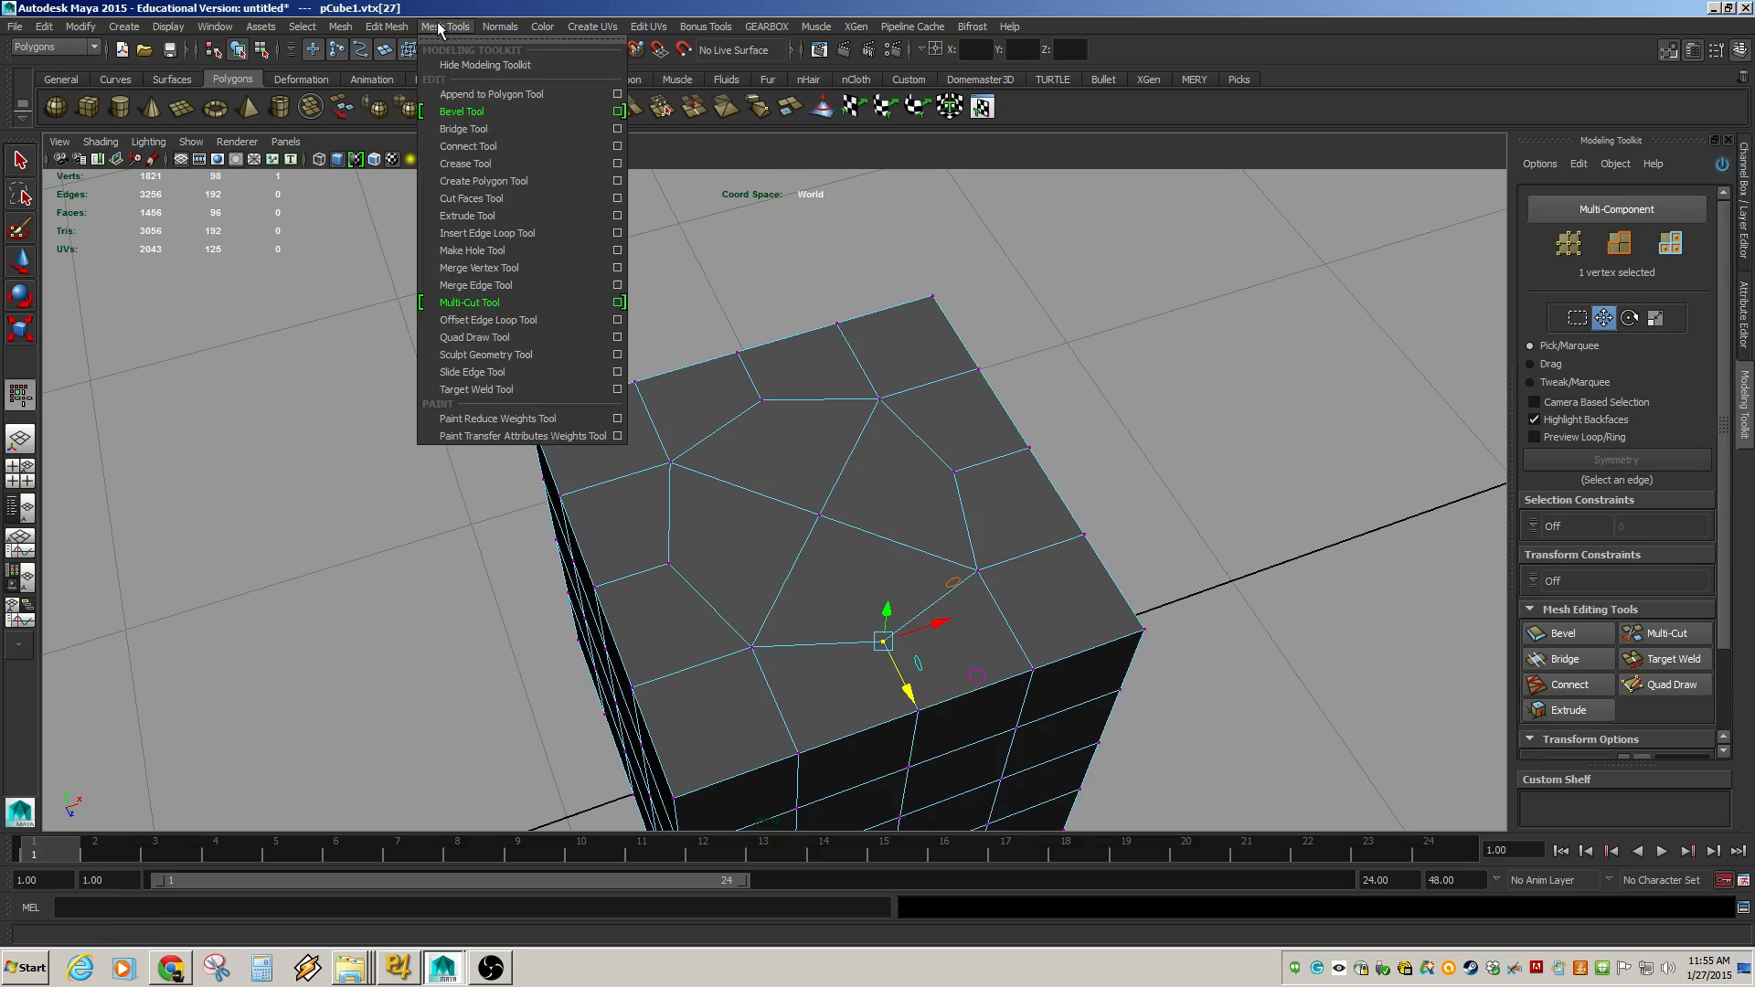
left_click(502, 233)
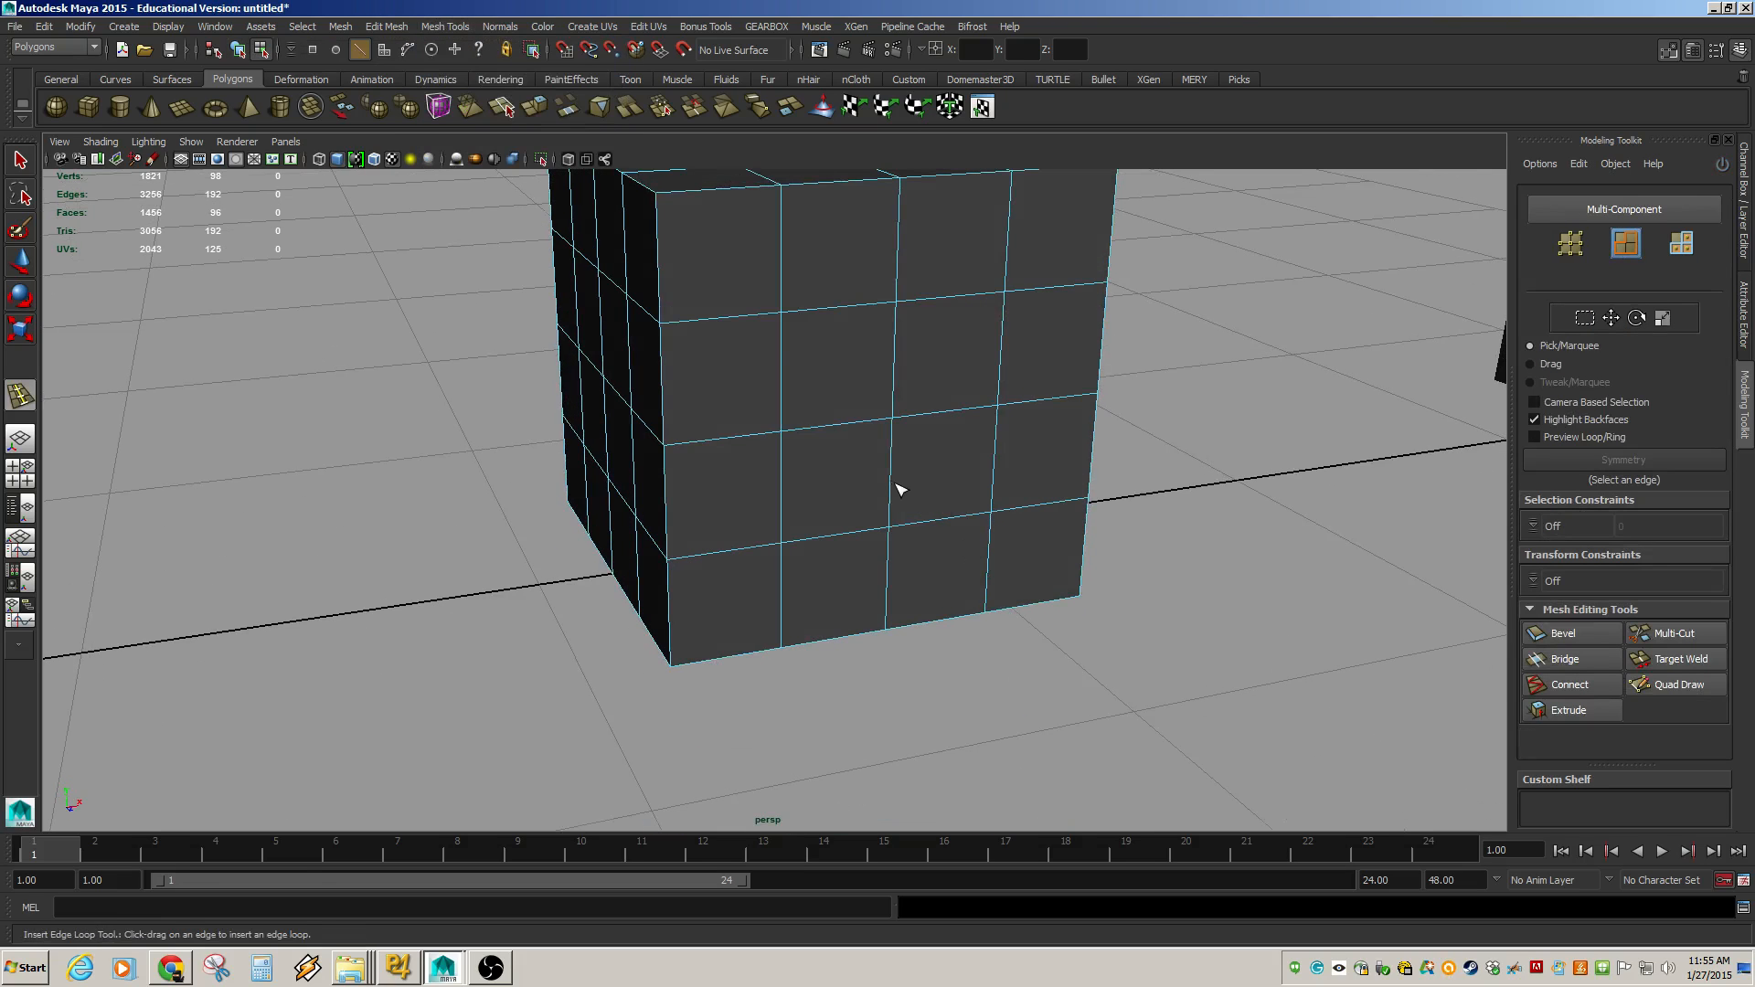
left_click_drag(892, 485, 905, 474)
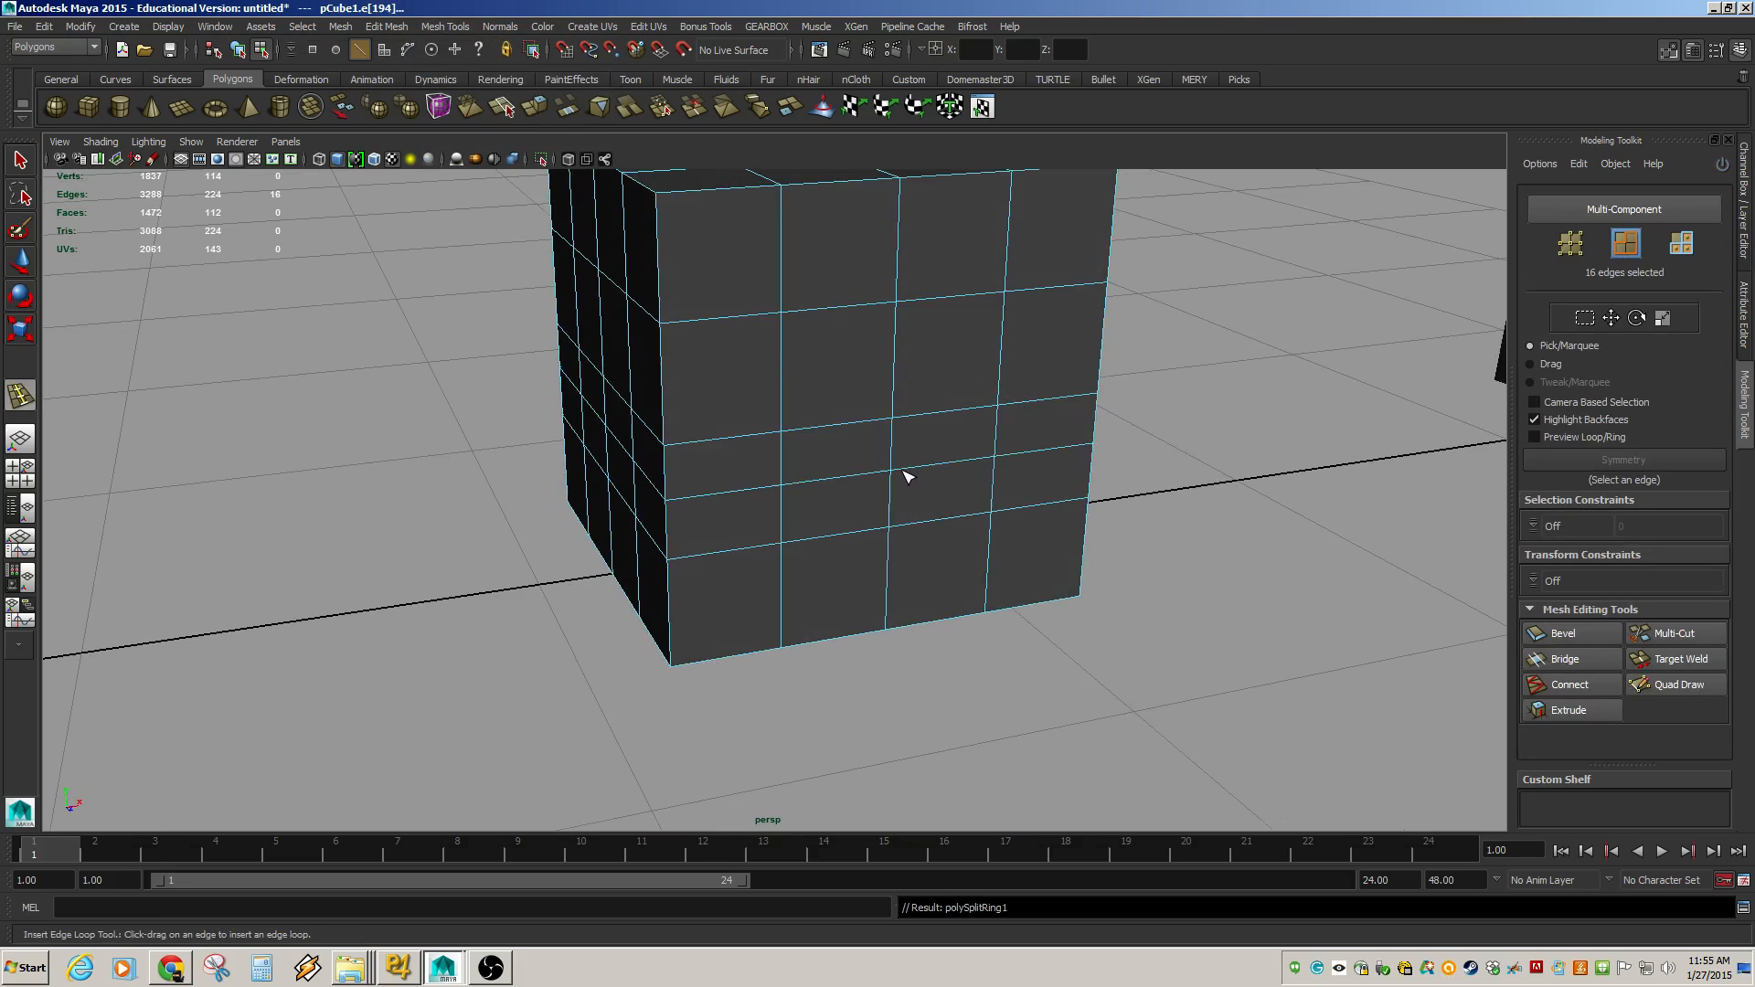
Insert two more edge loops on the cube, then undo them.
left_click_drag(900, 380, 951, 600, "alt")
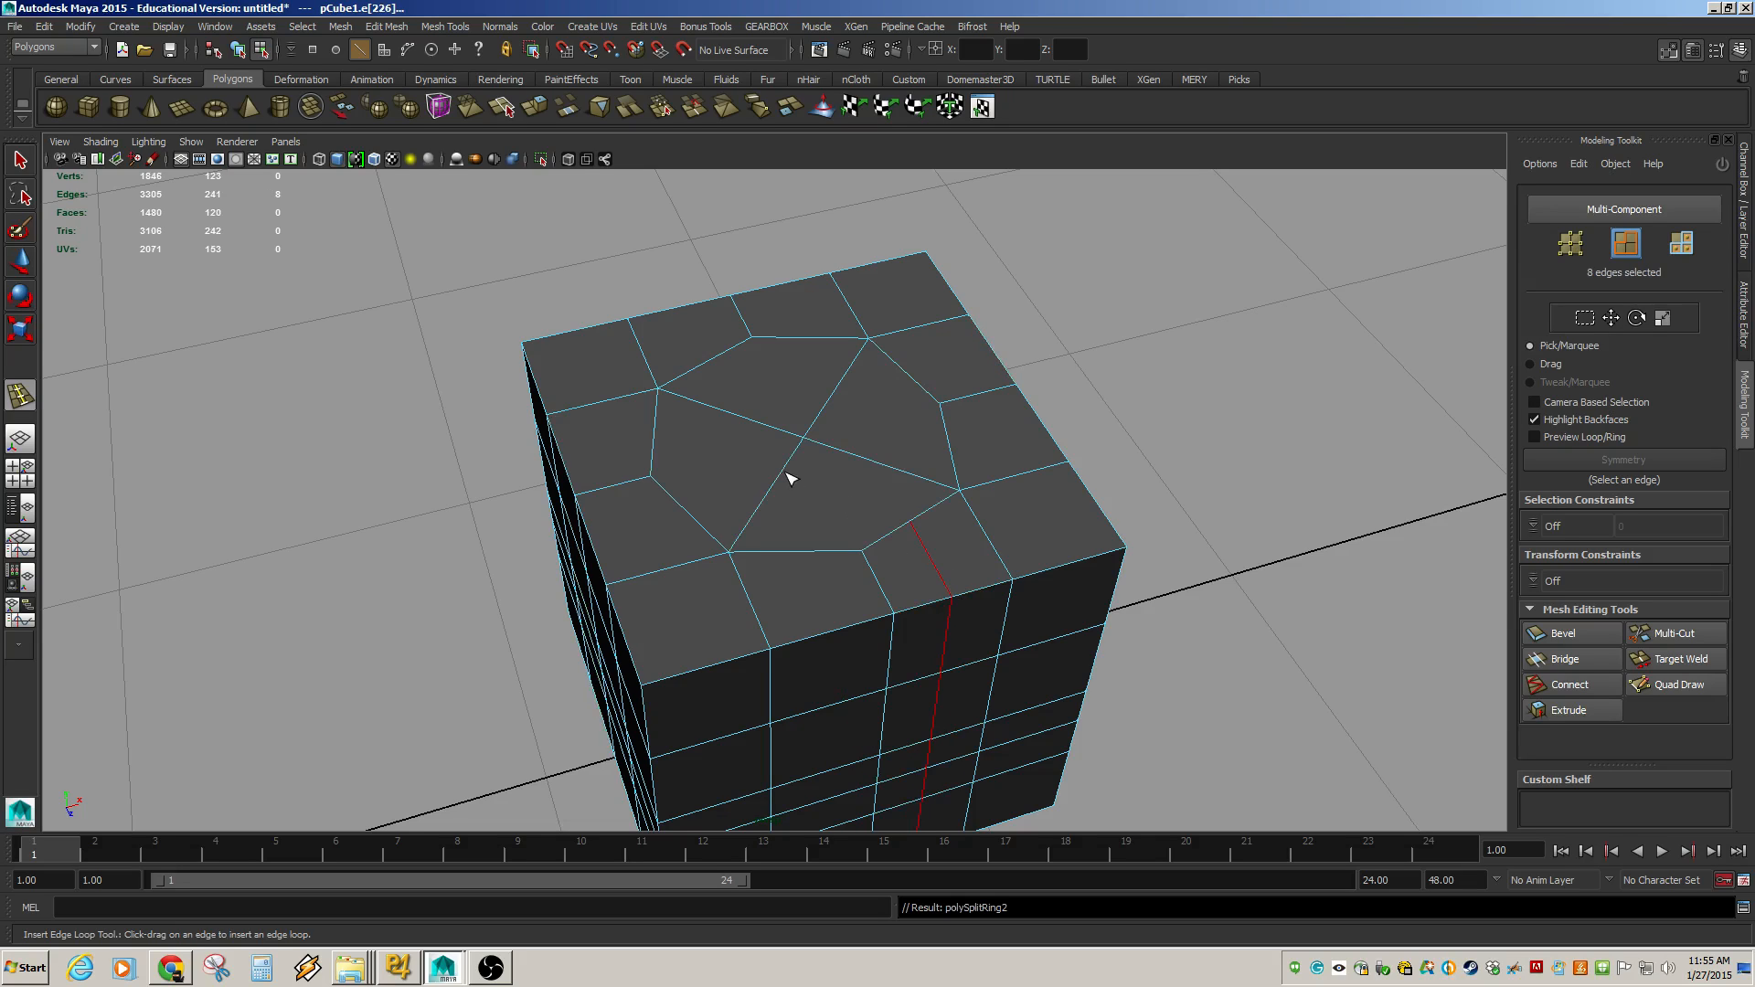
left_click_drag(791, 479, 785, 475)
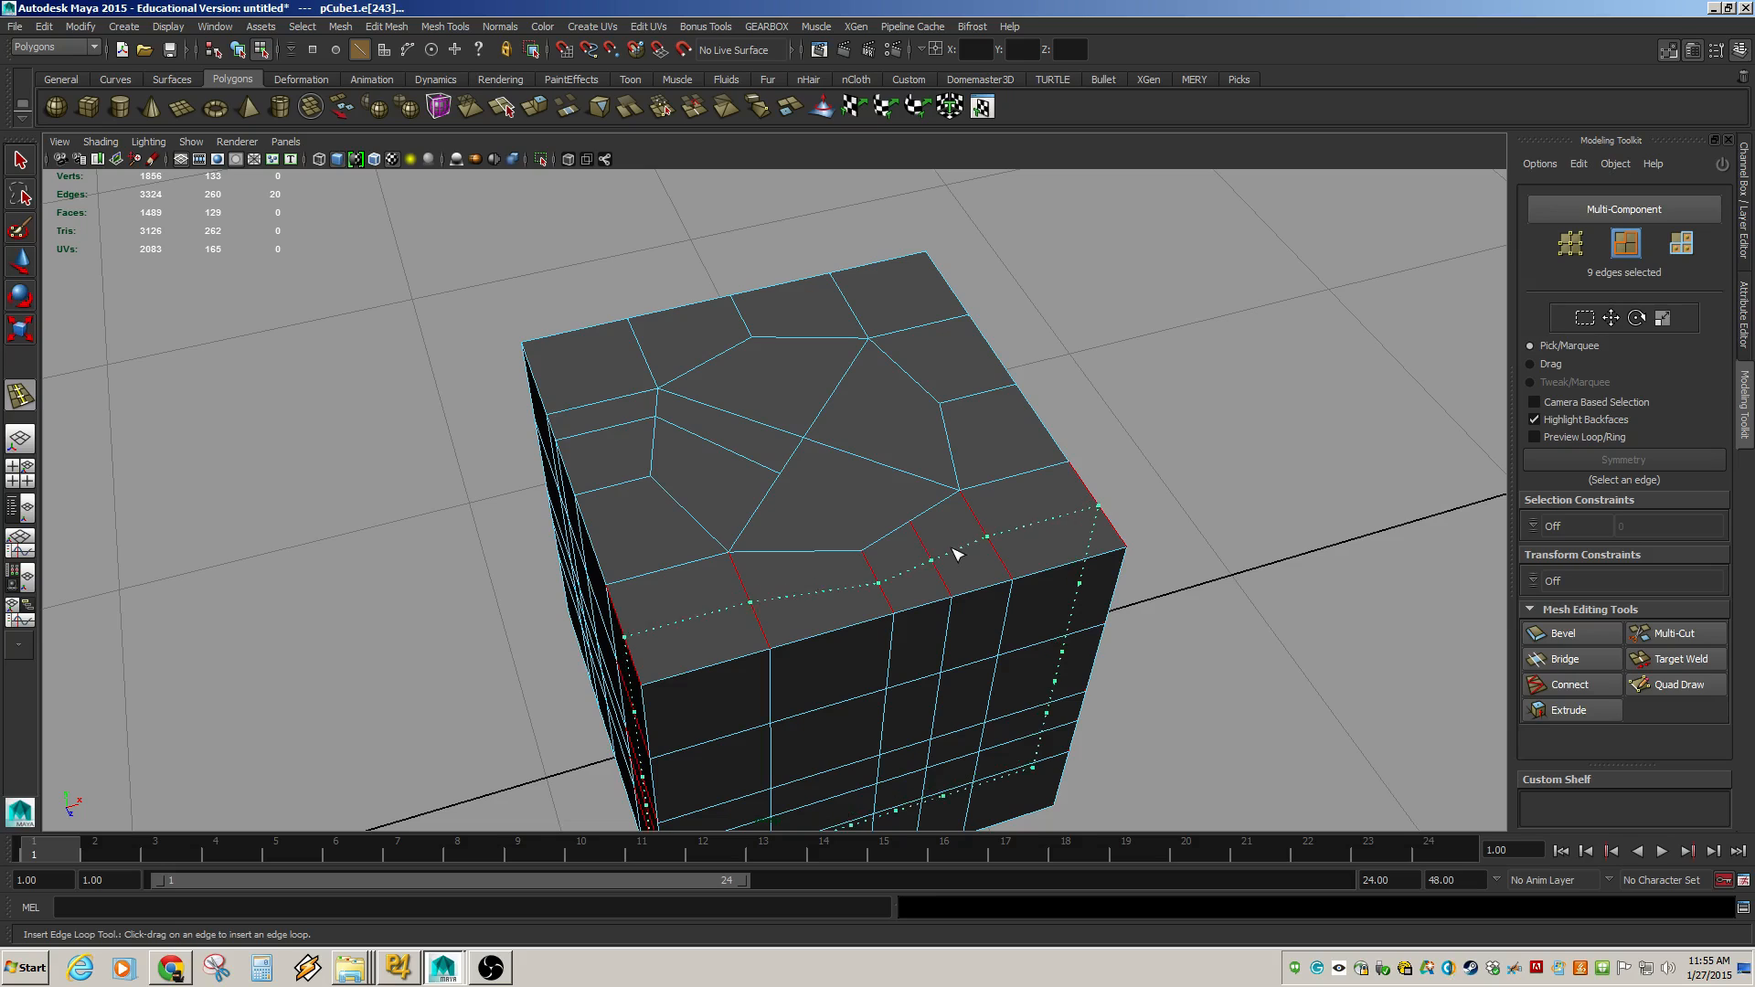
key("ctrl+z")
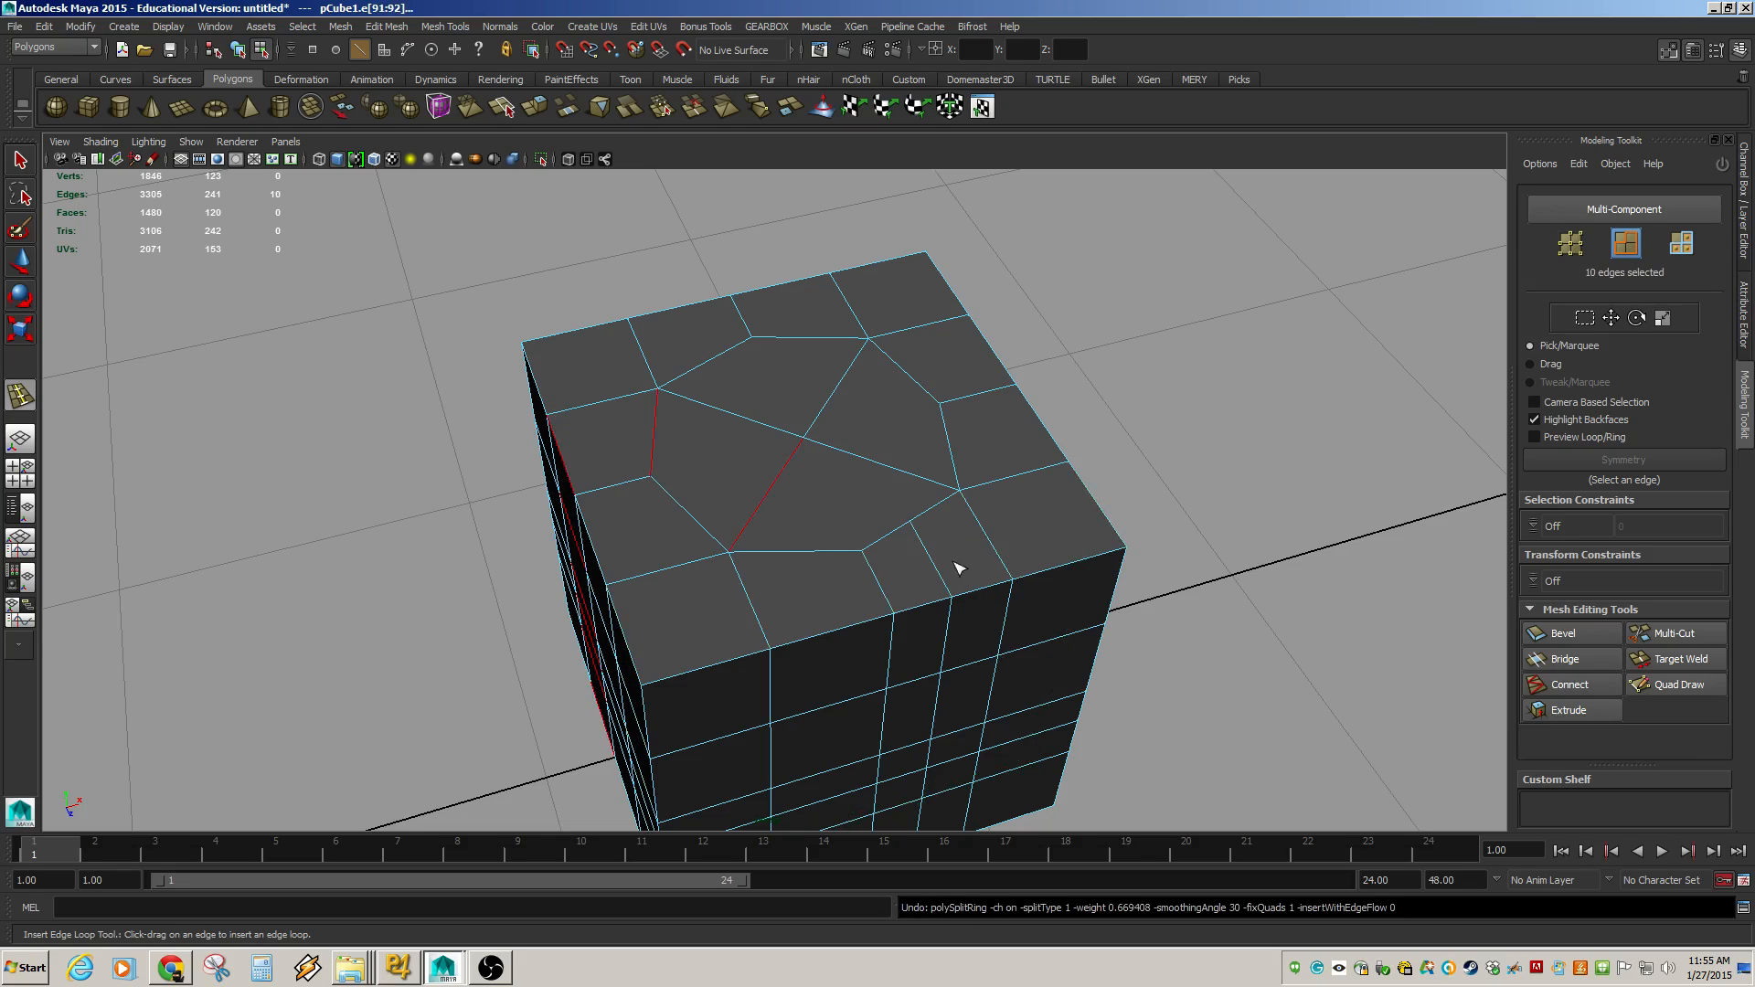
key("ctrl+z")
key("ctrl+z")
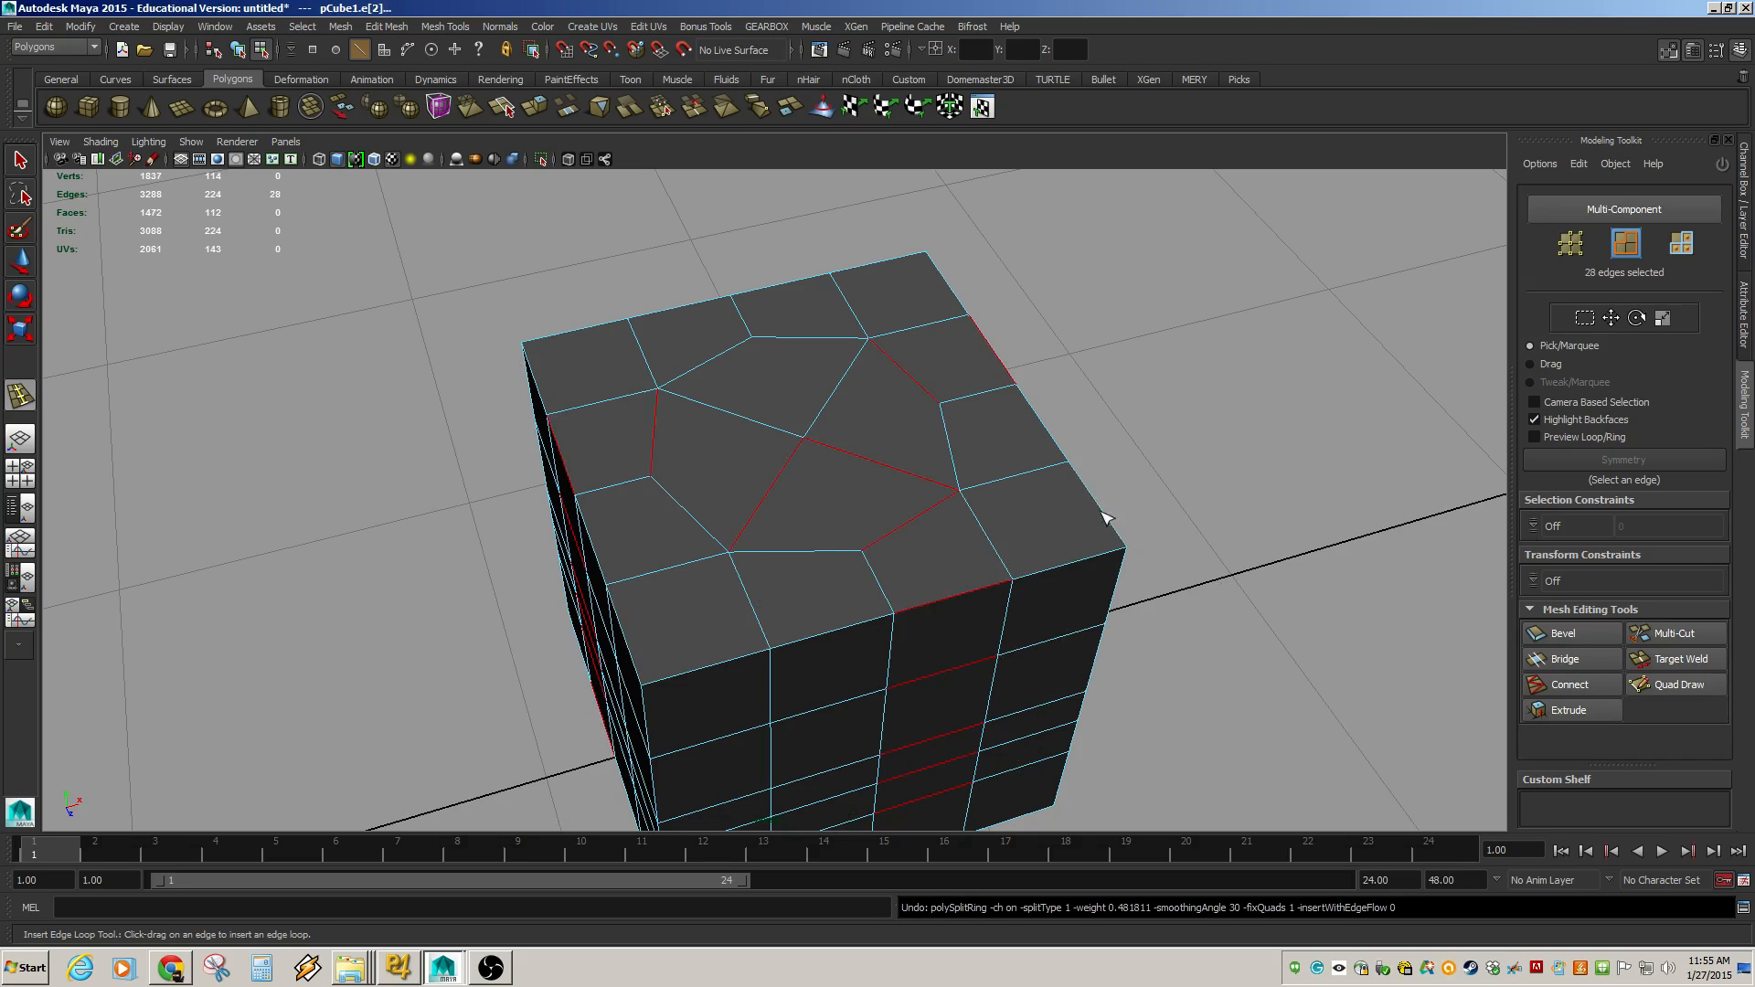
Select the box with two upright panels and switch the viewport renderer to Legacy High Quality Viewport.
key("w")
key("F8")
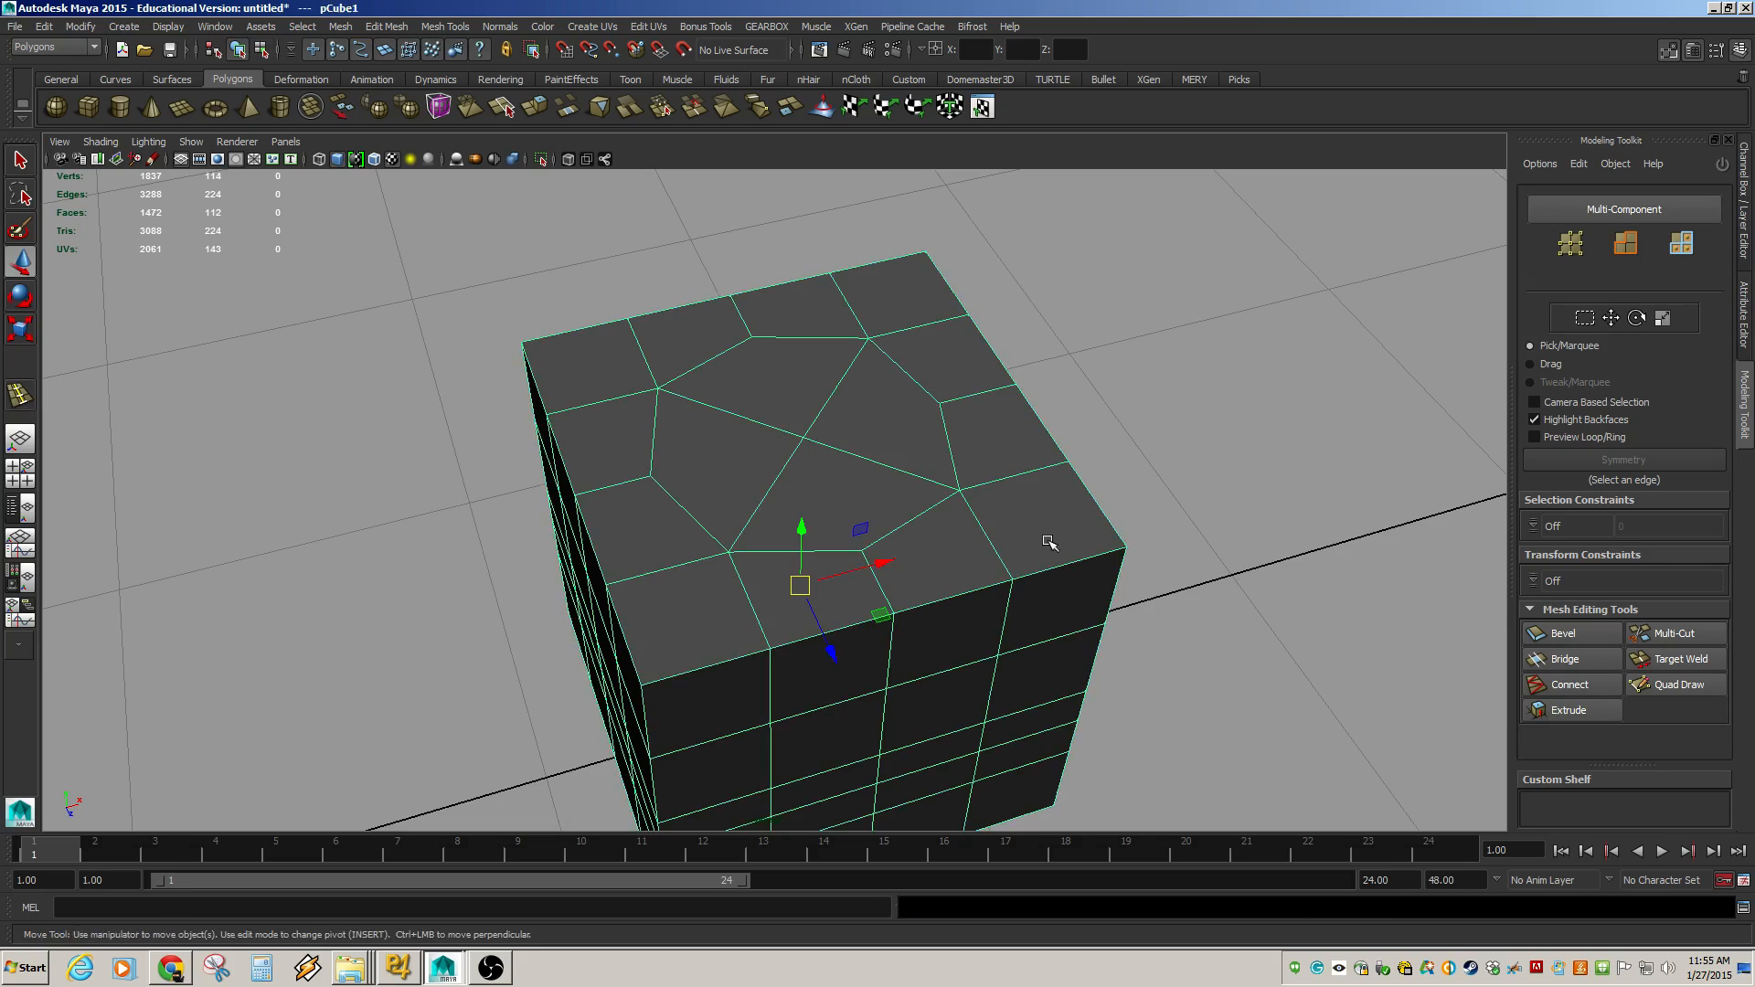
right_click_drag(1049, 540, 1043, 498, "alt")
middle_click_drag(1043, 499, 568, 588, "alt")
right_click_drag(567, 587, 1011, 521, "alt")
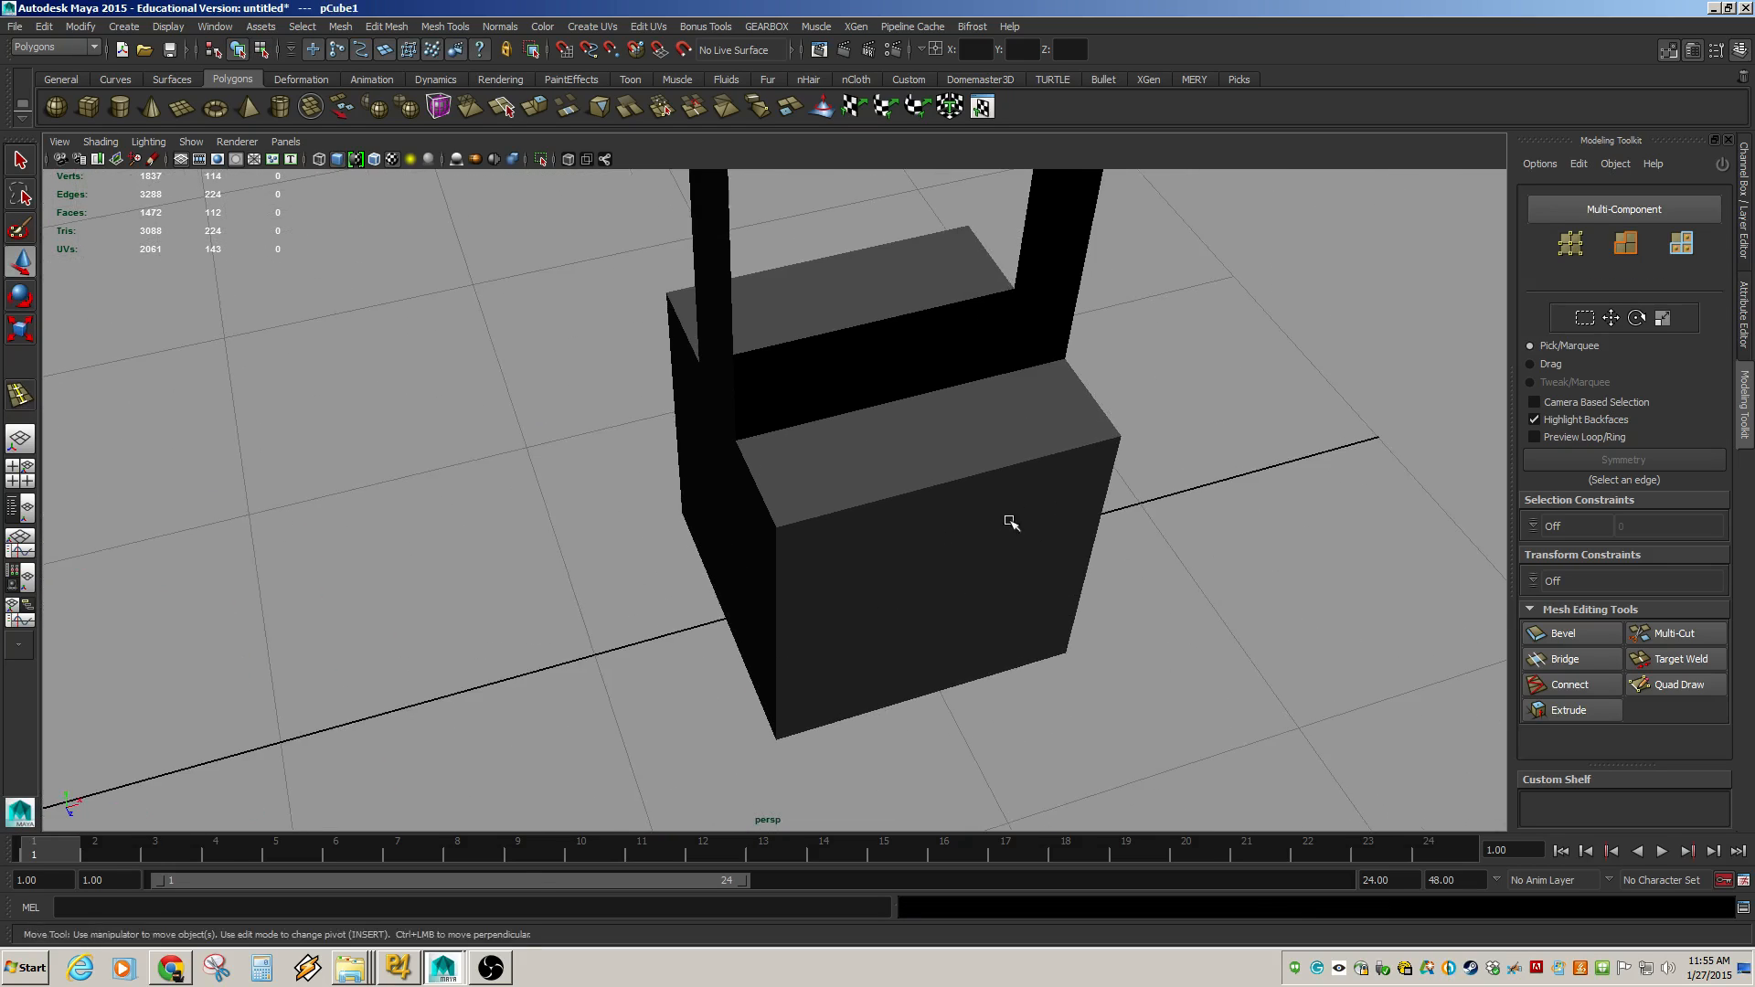
middle_click_drag(1011, 521, 995, 651, "alt")
left_click_drag(995, 652, 941, 667, "alt")
left_click(940, 658)
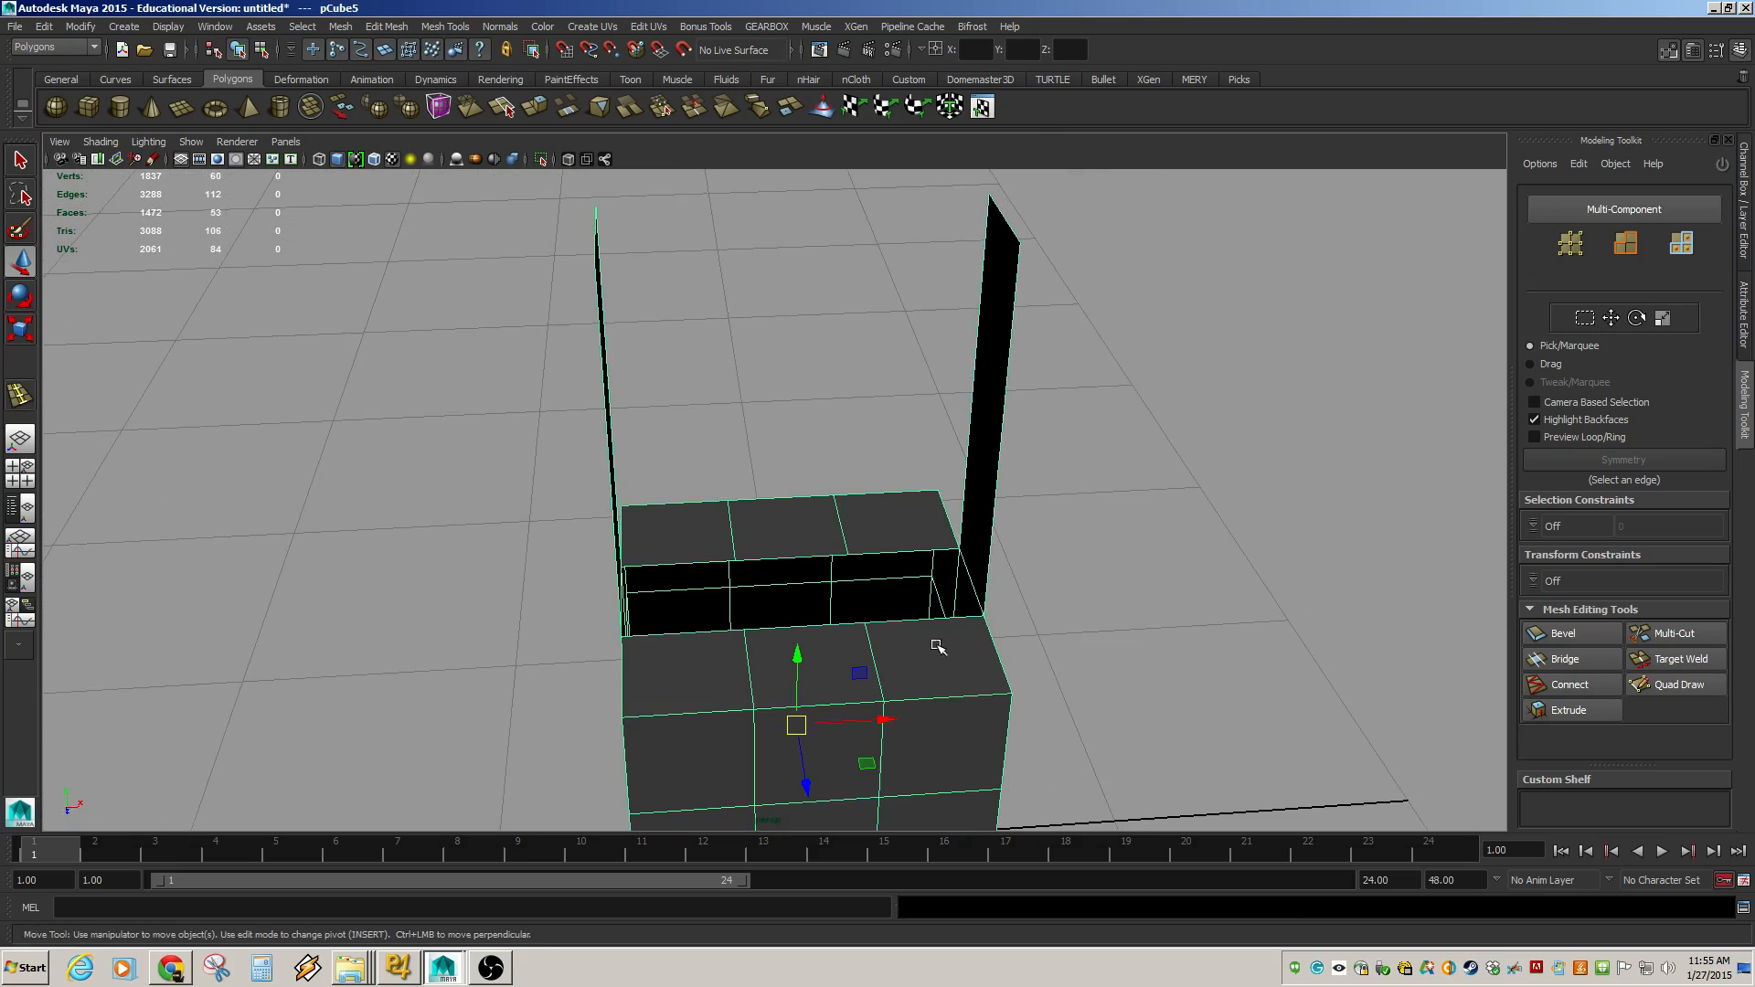
left_click(237, 142)
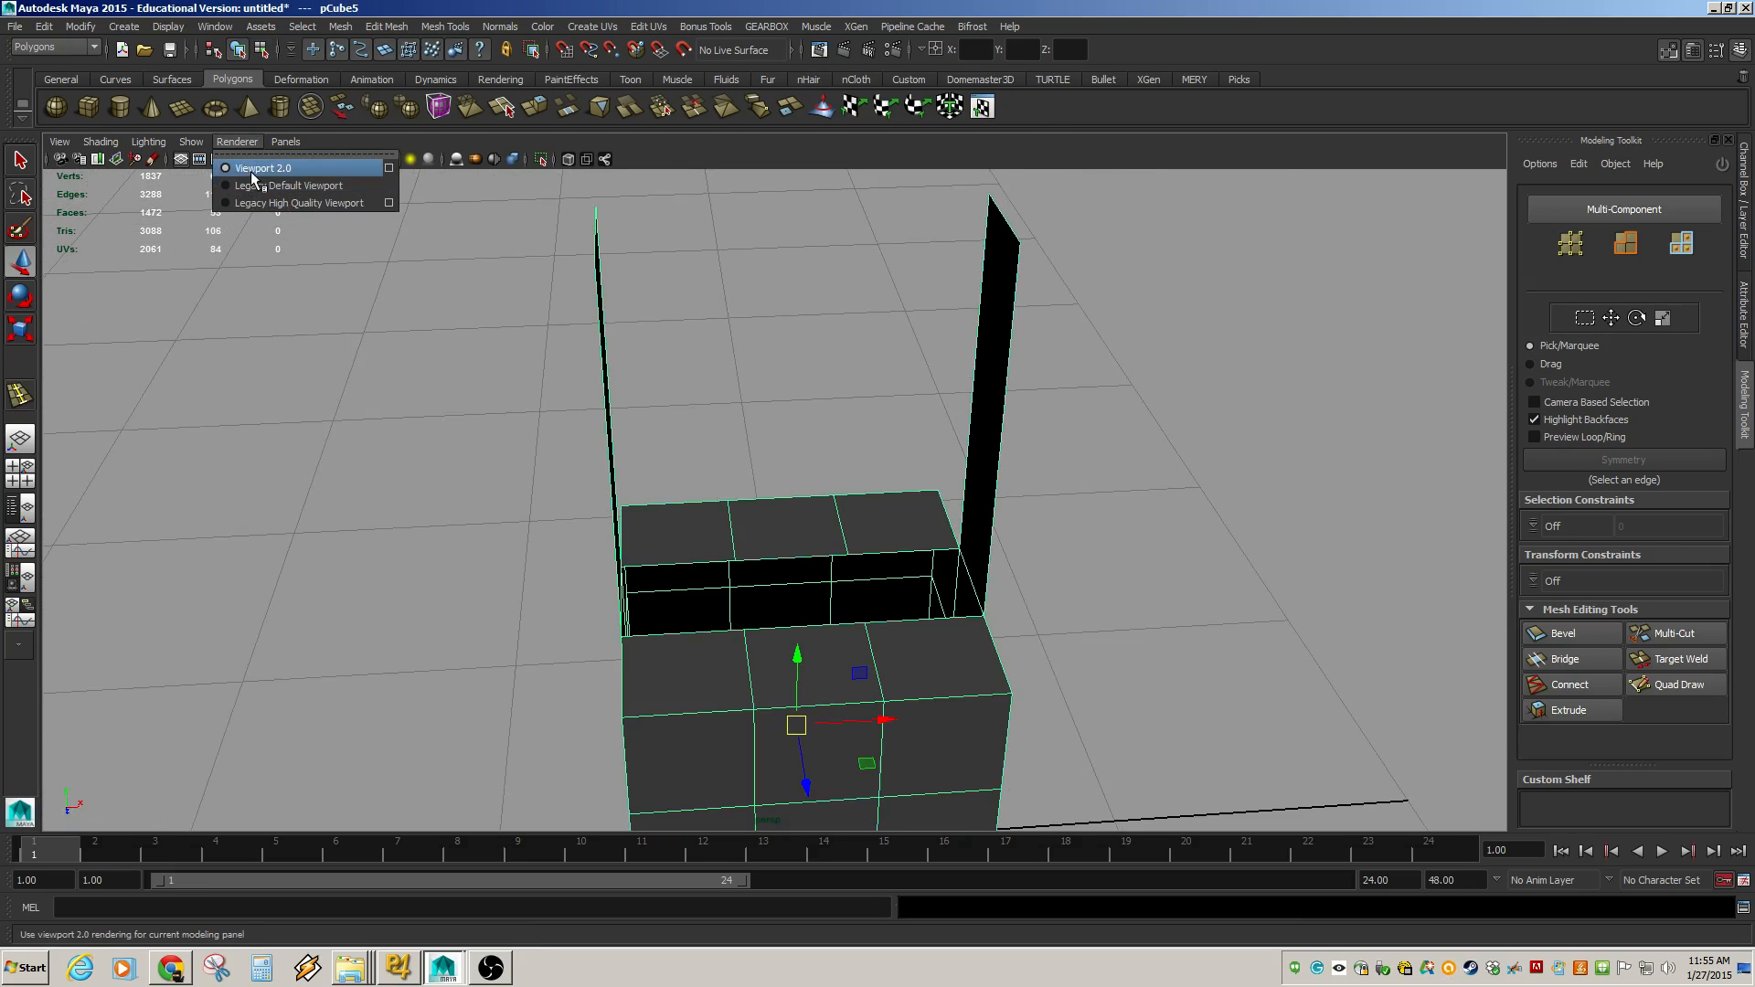
left_click(257, 203)
Orbit around the selected box to inspect it in the legacy viewport.
left_click(773, 379)
mouse_move(749, 473)
left_mouse_down("alt")
mouse_move(804, 478)
mouse_move(819, 454)
left_mouse_up("alt")
middle_click_drag(819, 455, 790, 492, "alt")
left_click(931, 535)
left_click_drag(932, 535, 795, 427, "alt")
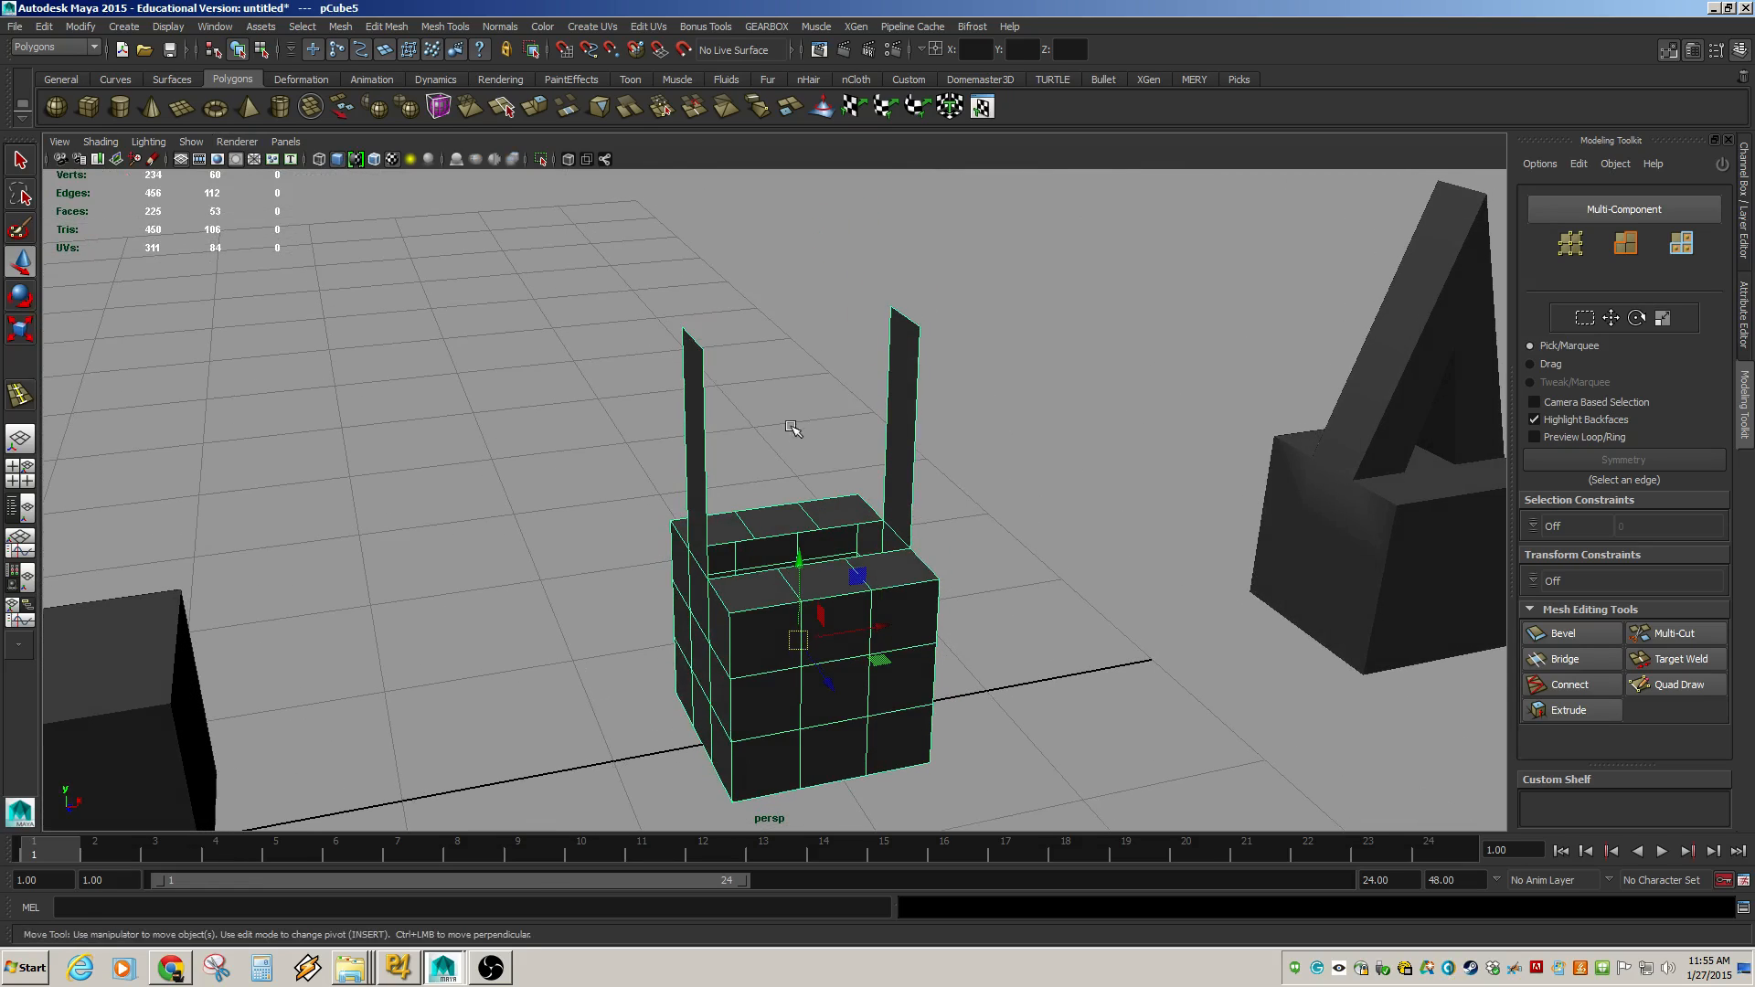
Switch the viewport renderer back to Viewport 2.0 and clear the selection.
left_click(236, 142)
left_click(252, 164)
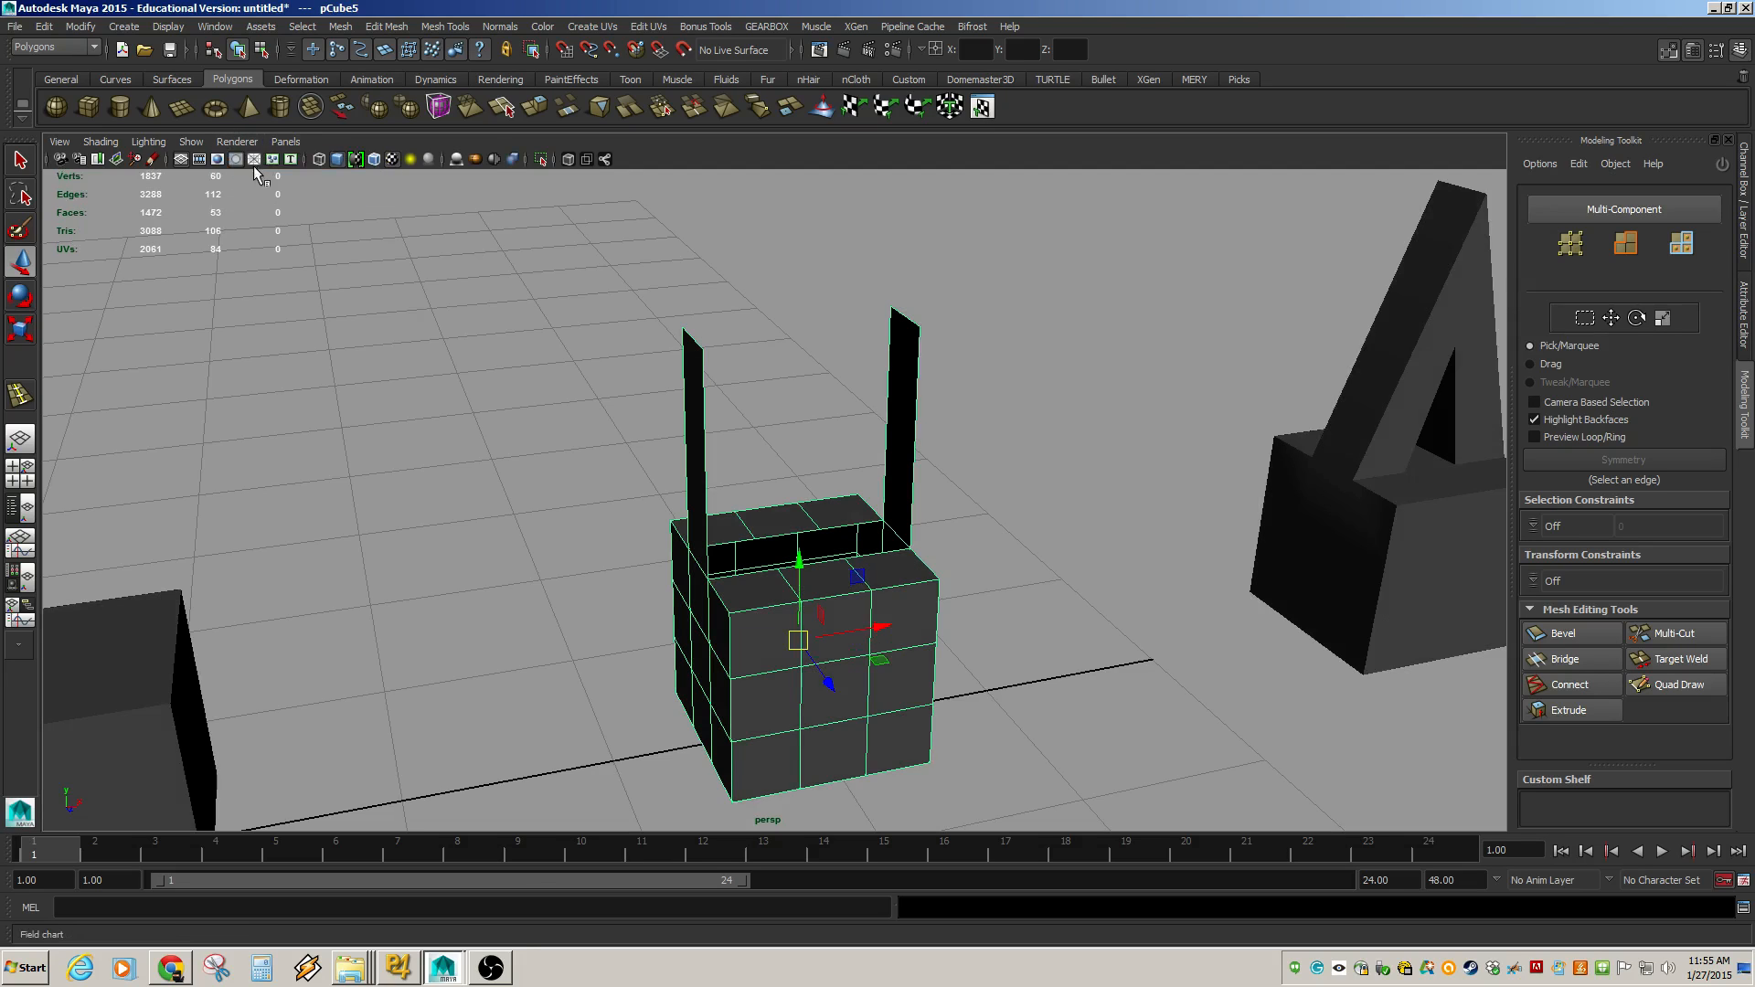
left_click(766, 357)
mouse_move(940, 498)
left_mouse_down("alt")
mouse_move(956, 497)
mouse_move(922, 514)
left_mouse_up("alt")
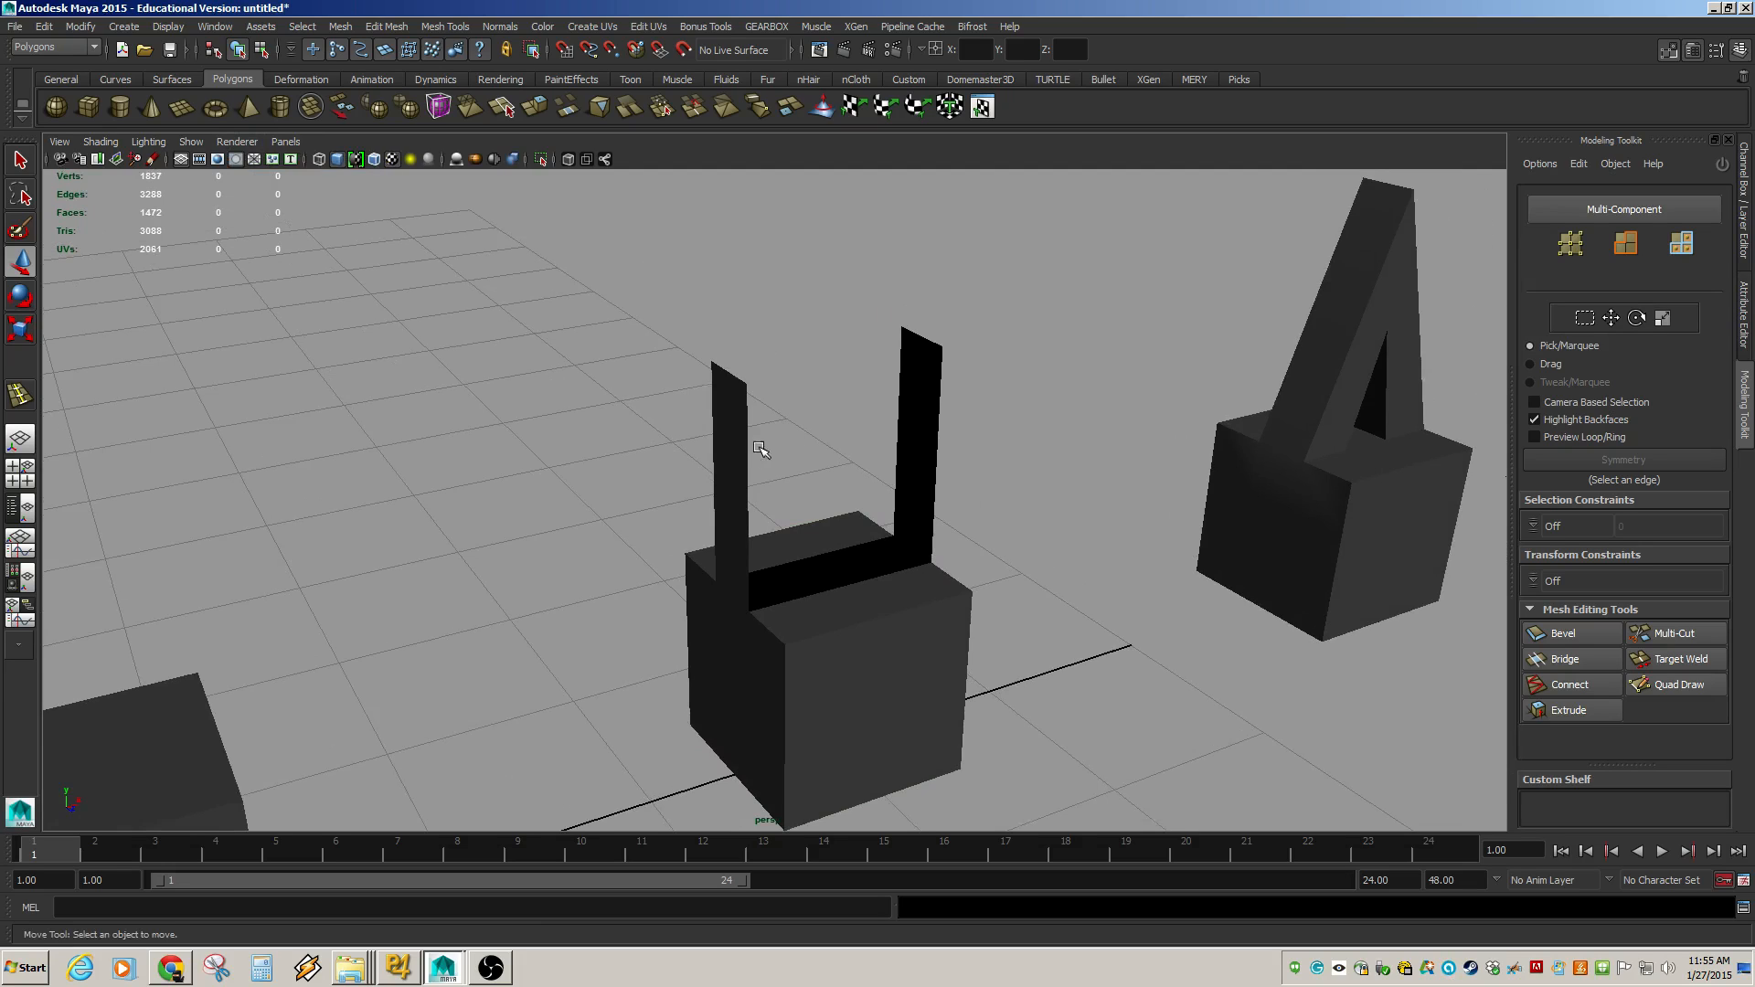
Select the facing vertical edges of the two upright panels and bridge them with a connecting face.
right_click_drag(765, 454, 1009, 483, "alt")
middle_click_drag(1009, 483, 1027, 619, "alt")
left_click_drag(1026, 619, 934, 627, "alt")
left_click(650, 604)
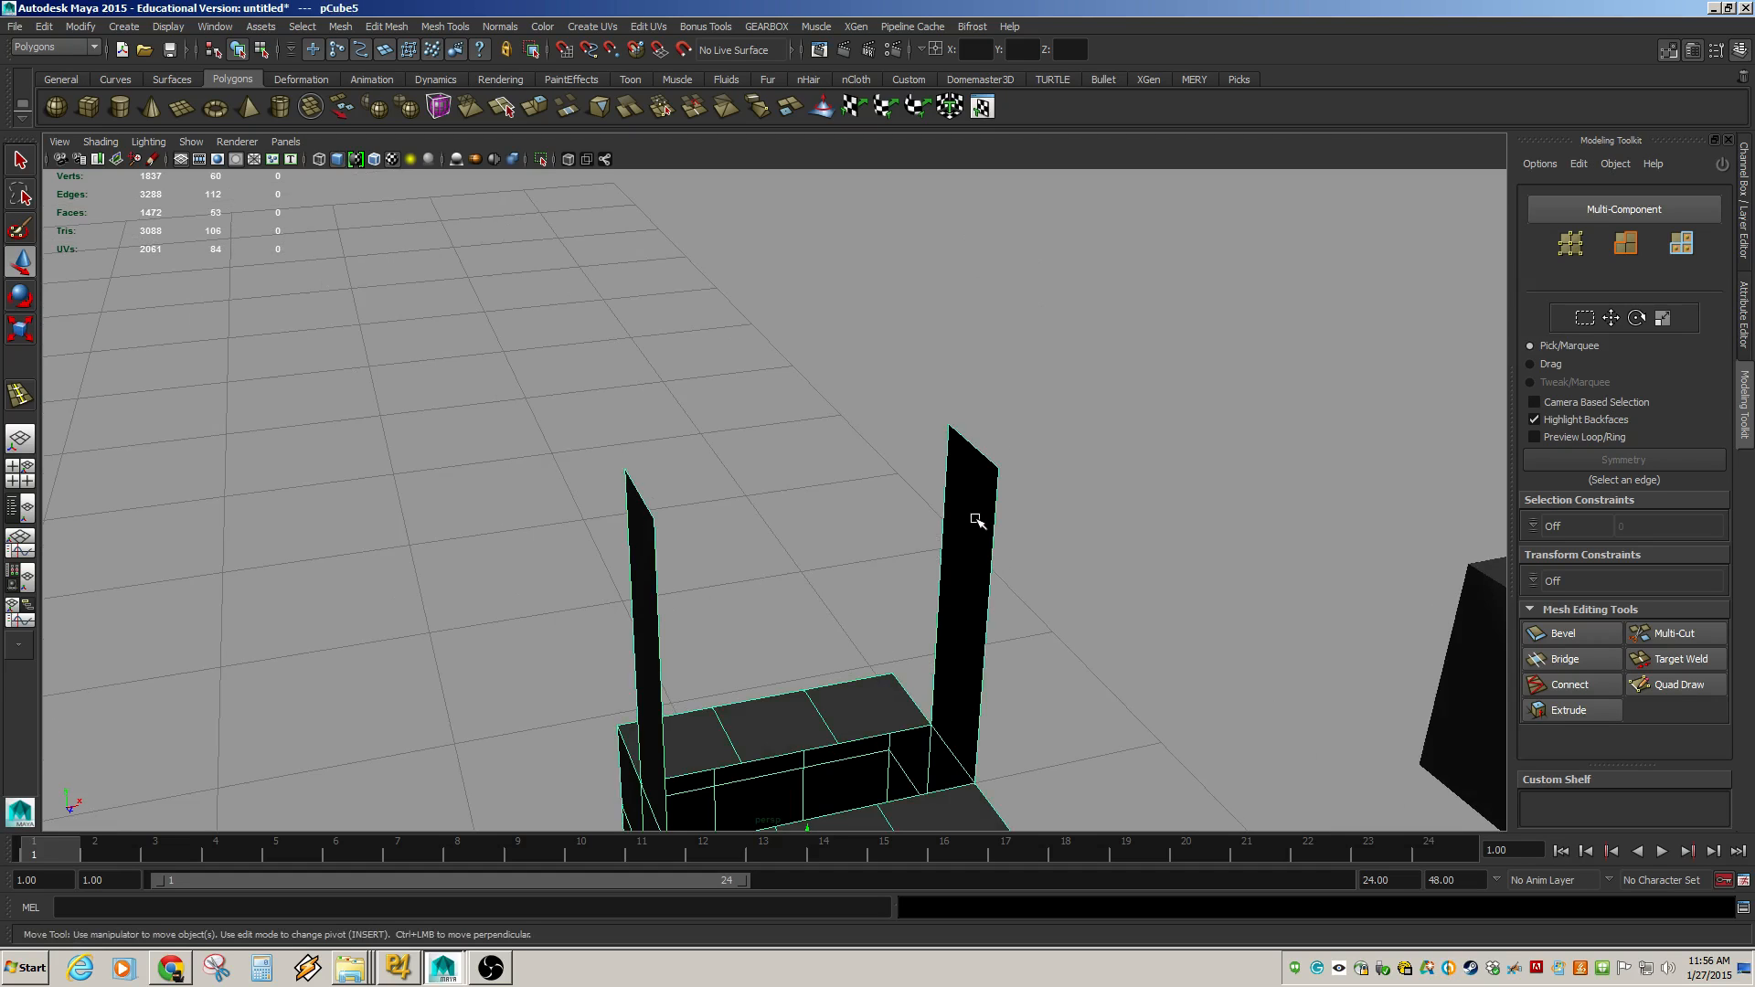
left_click_drag(964, 530, 1042, 496, "alt")
left_click(1136, 459)
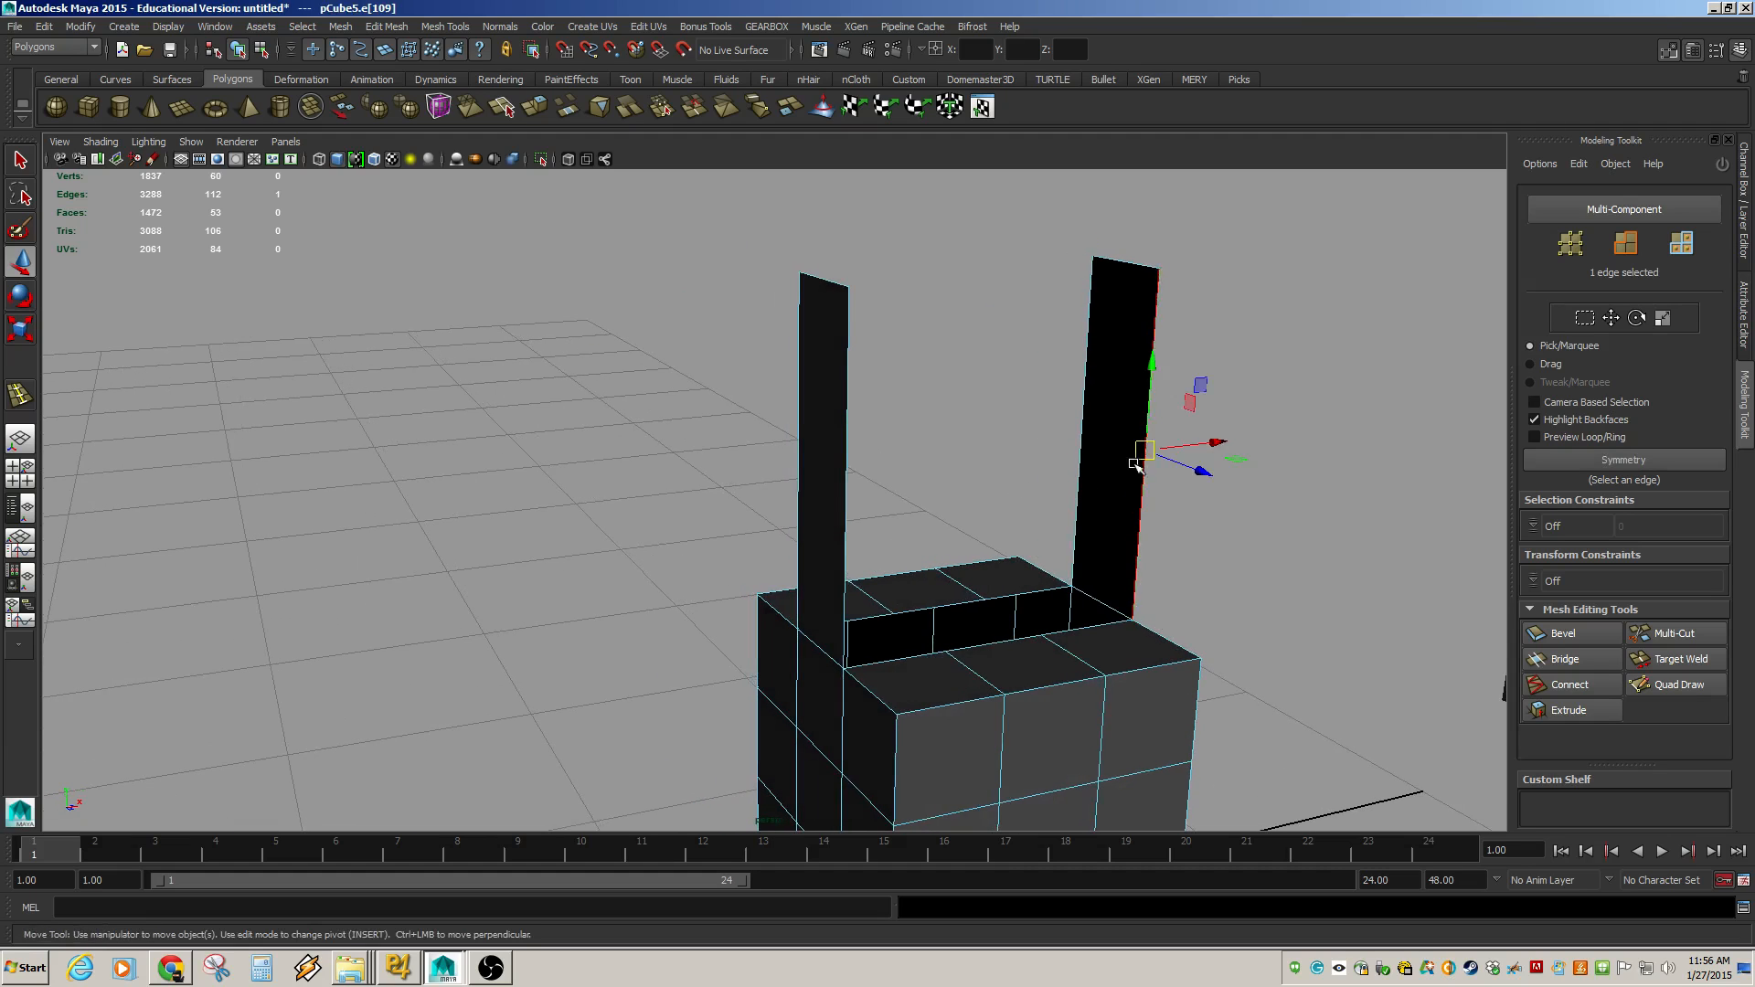
left_click(848, 522, "shift")
left_click_drag(855, 518, 900, 521, "alt")
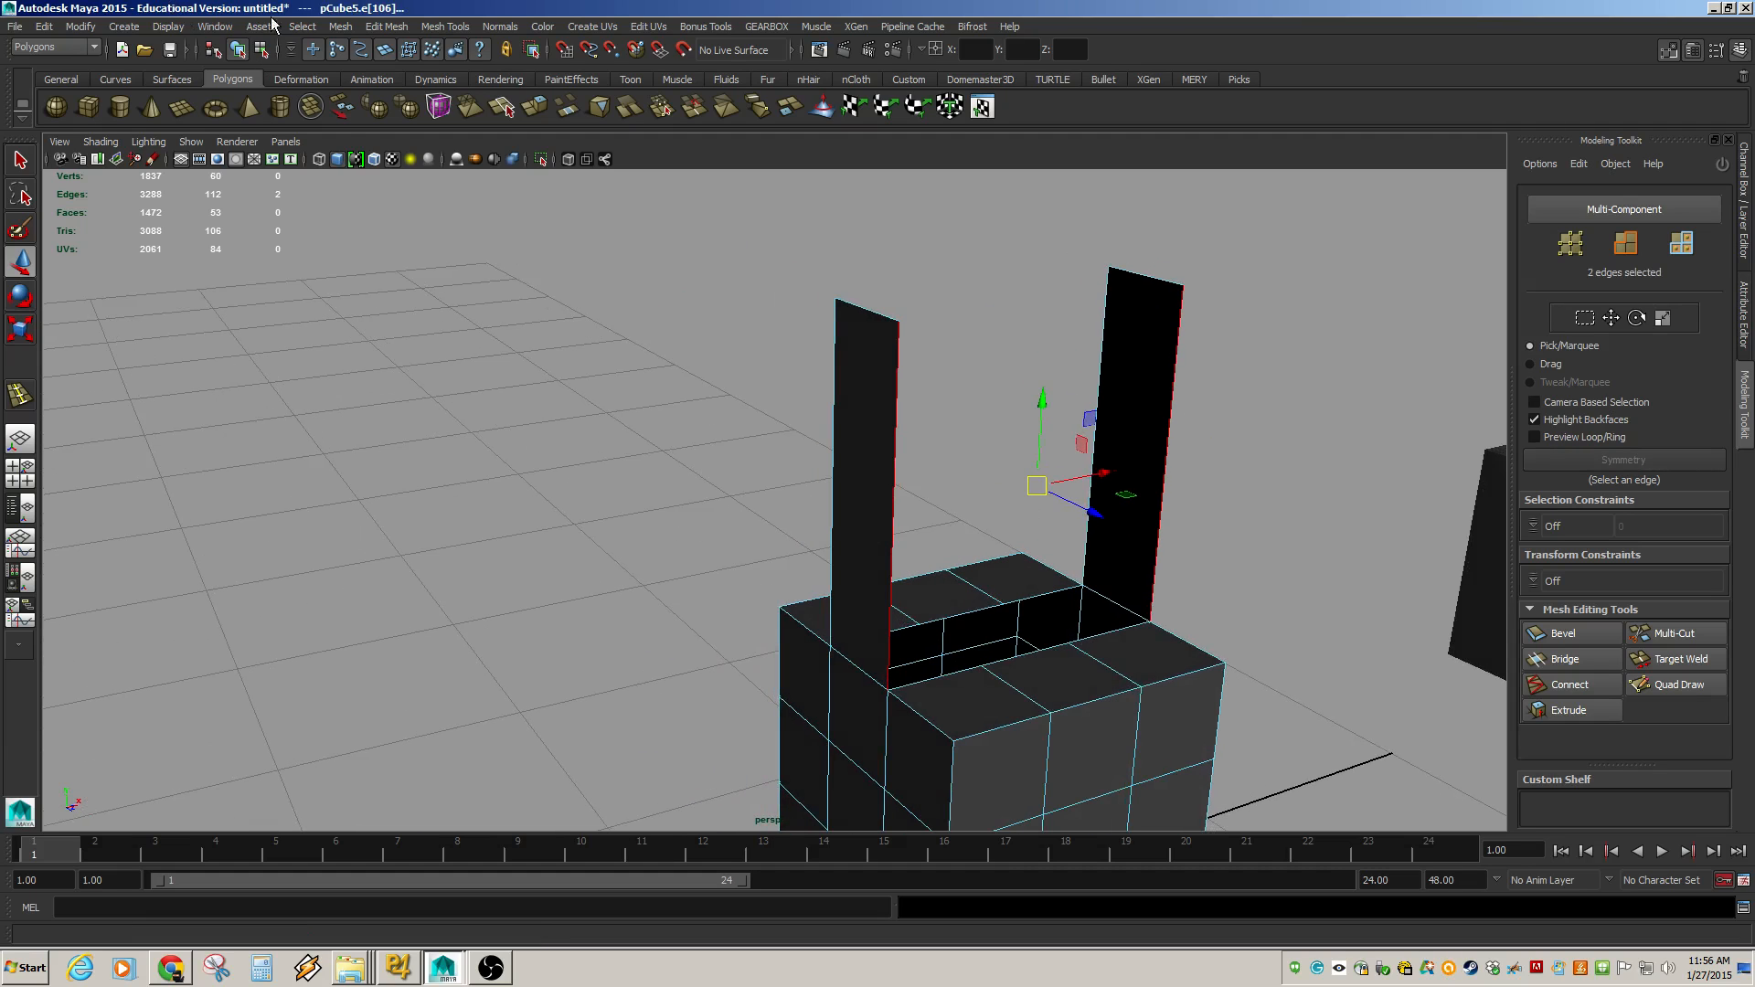
left_click(341, 26)
mouse_move(388, 26)
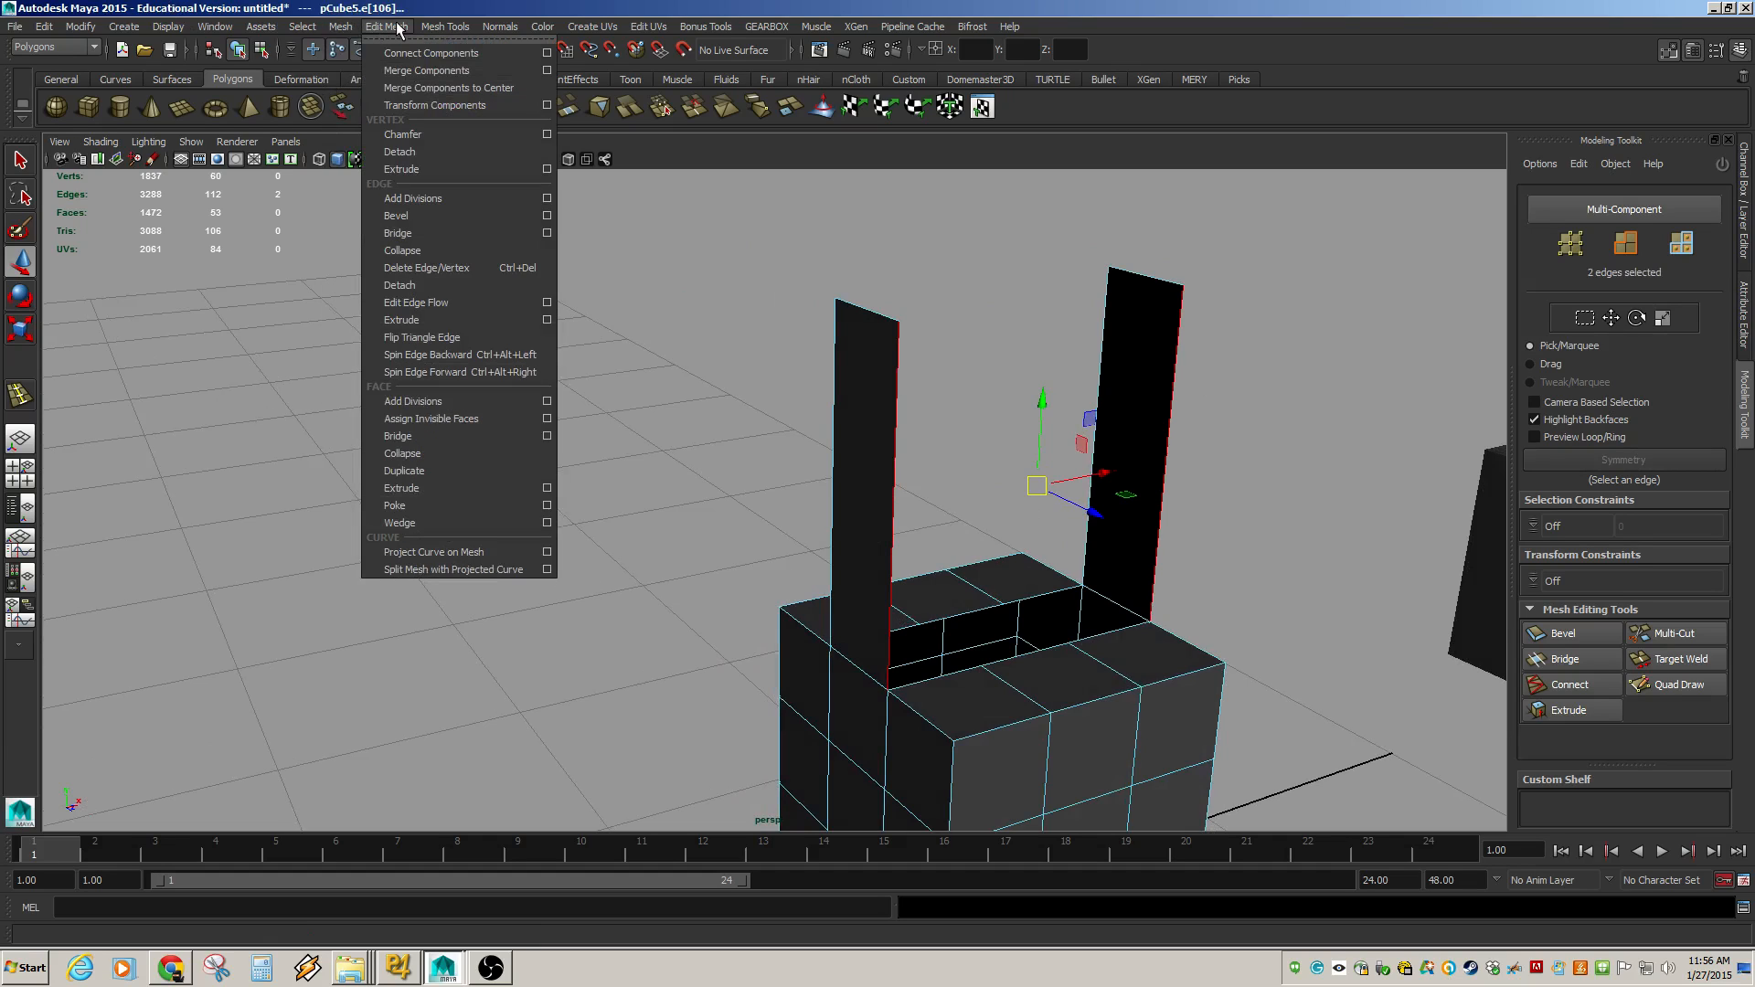
left_click(443, 437)
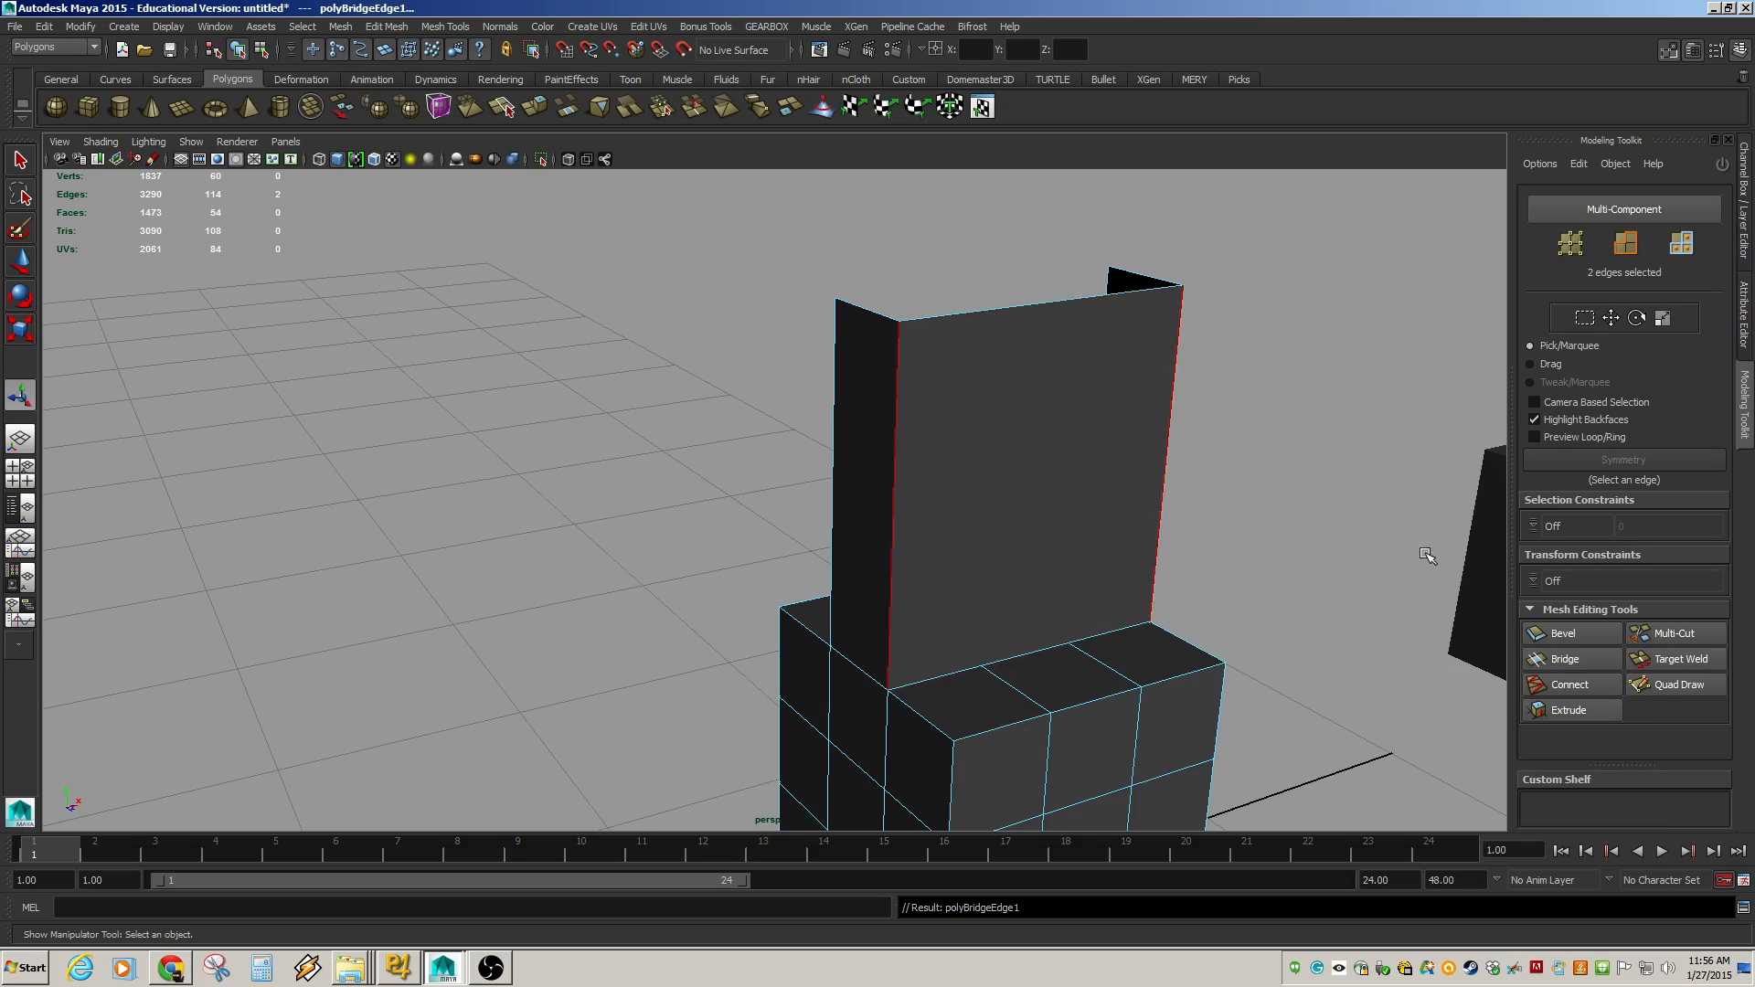
Set the bridge's divisions to 2.
left_click(1745, 224)
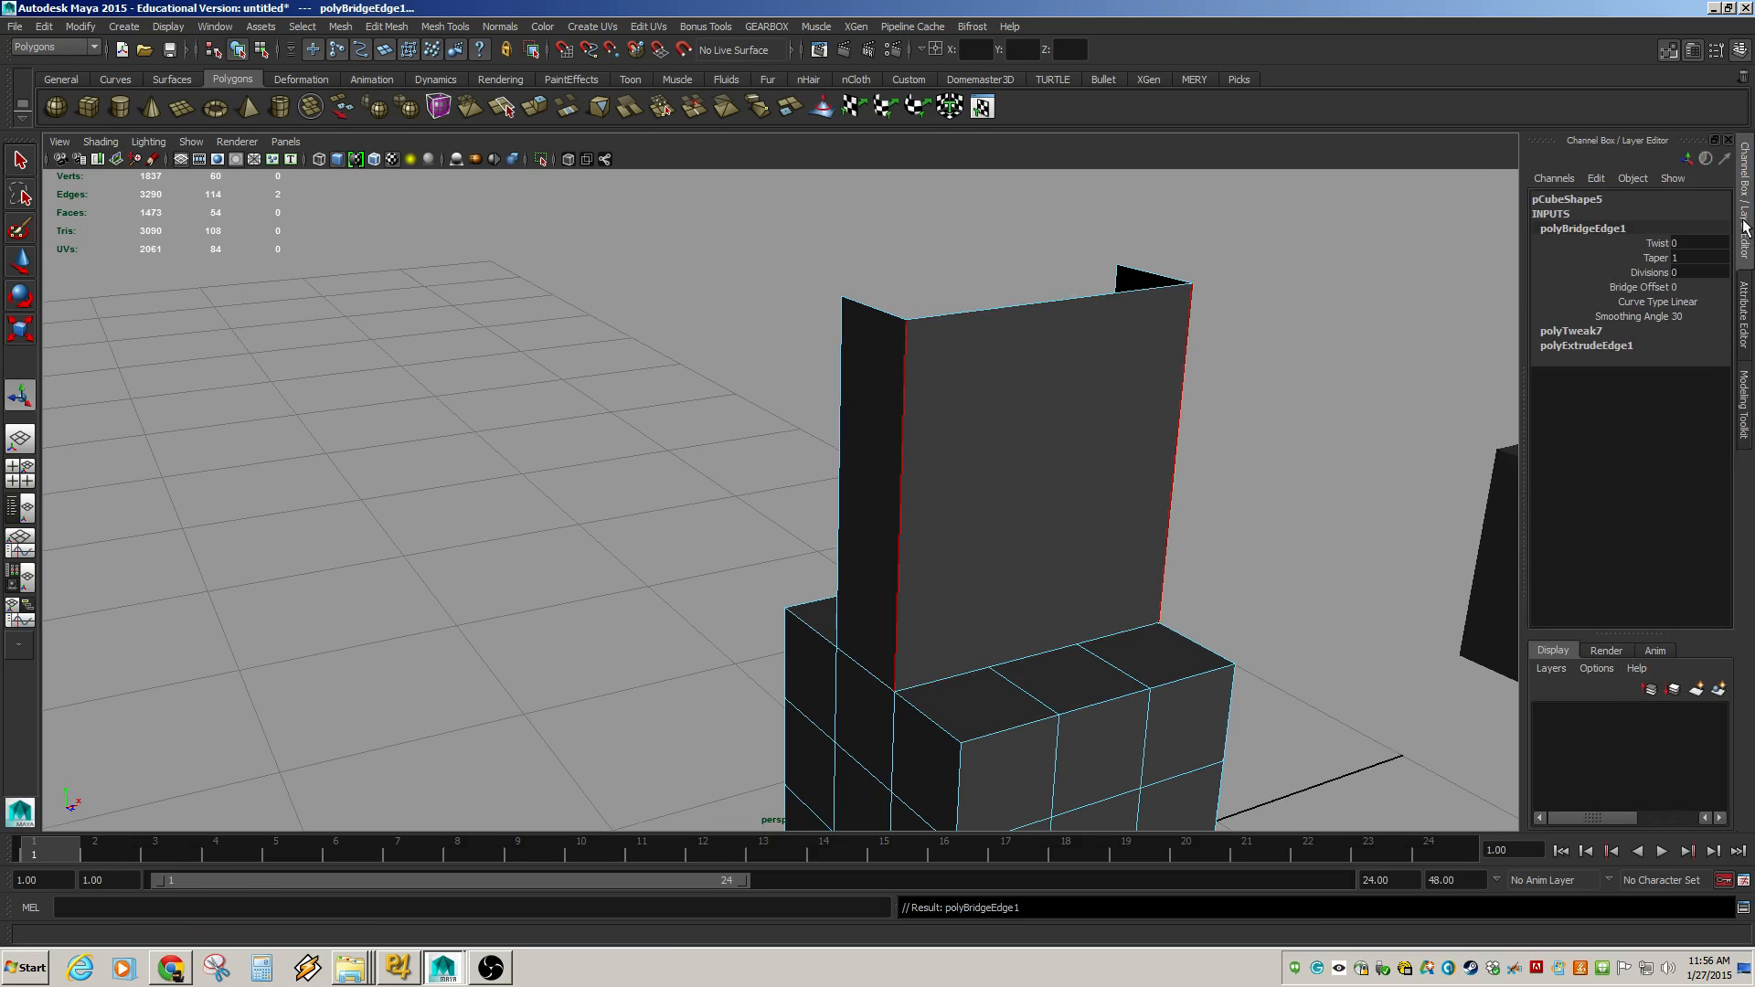
left_click(1651, 273)
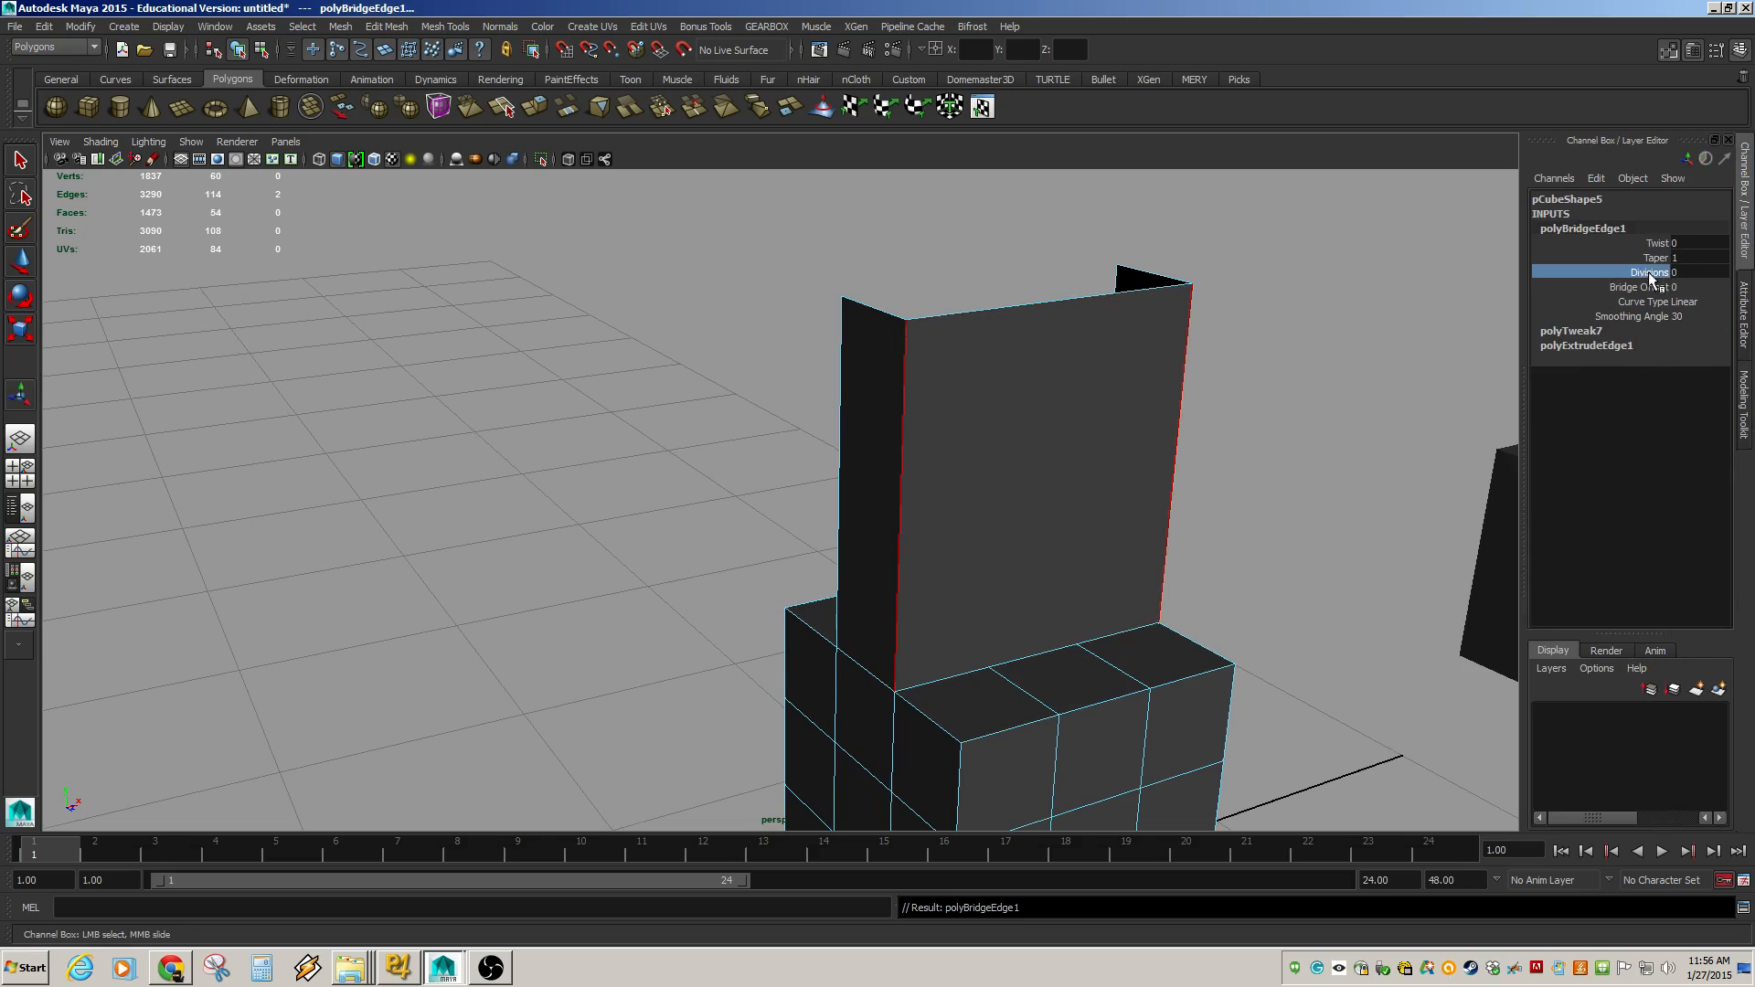
middle_click_drag(1227, 463, 1255, 473)
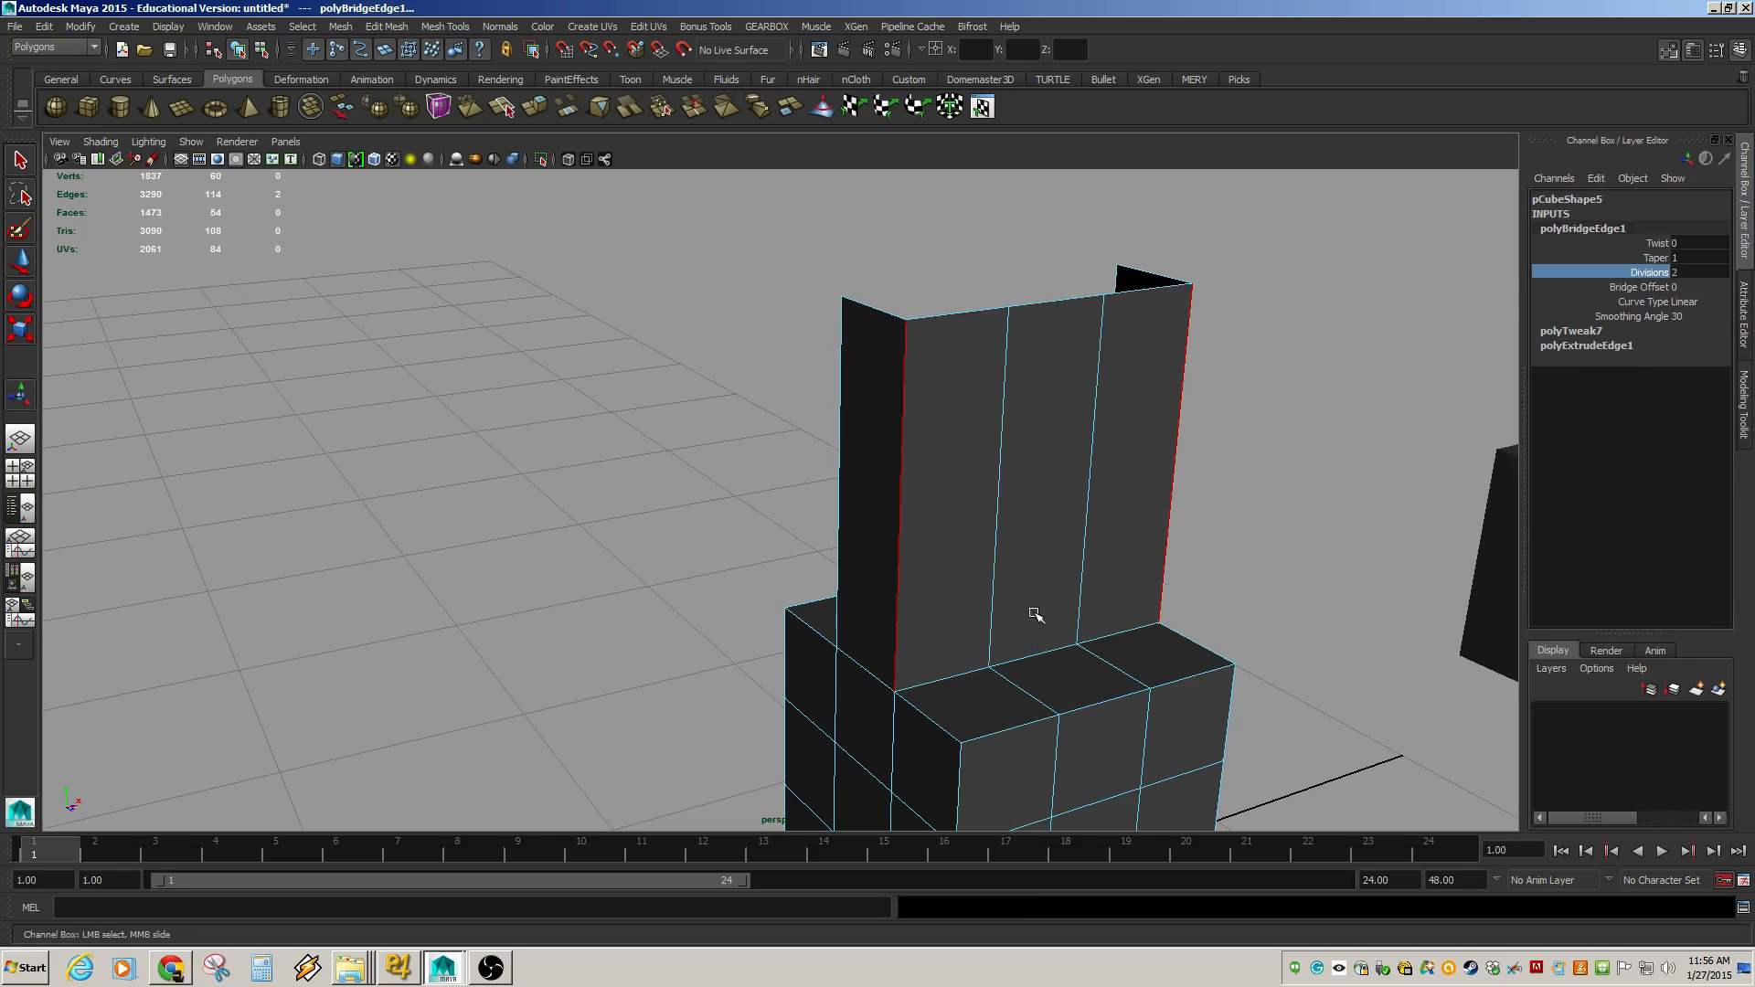
Select the panels' other pair of vertical edges and bridge them with the Modeling Toolkit's Bridge tool.
left_click_drag(1034, 614, 1128, 794, "alt")
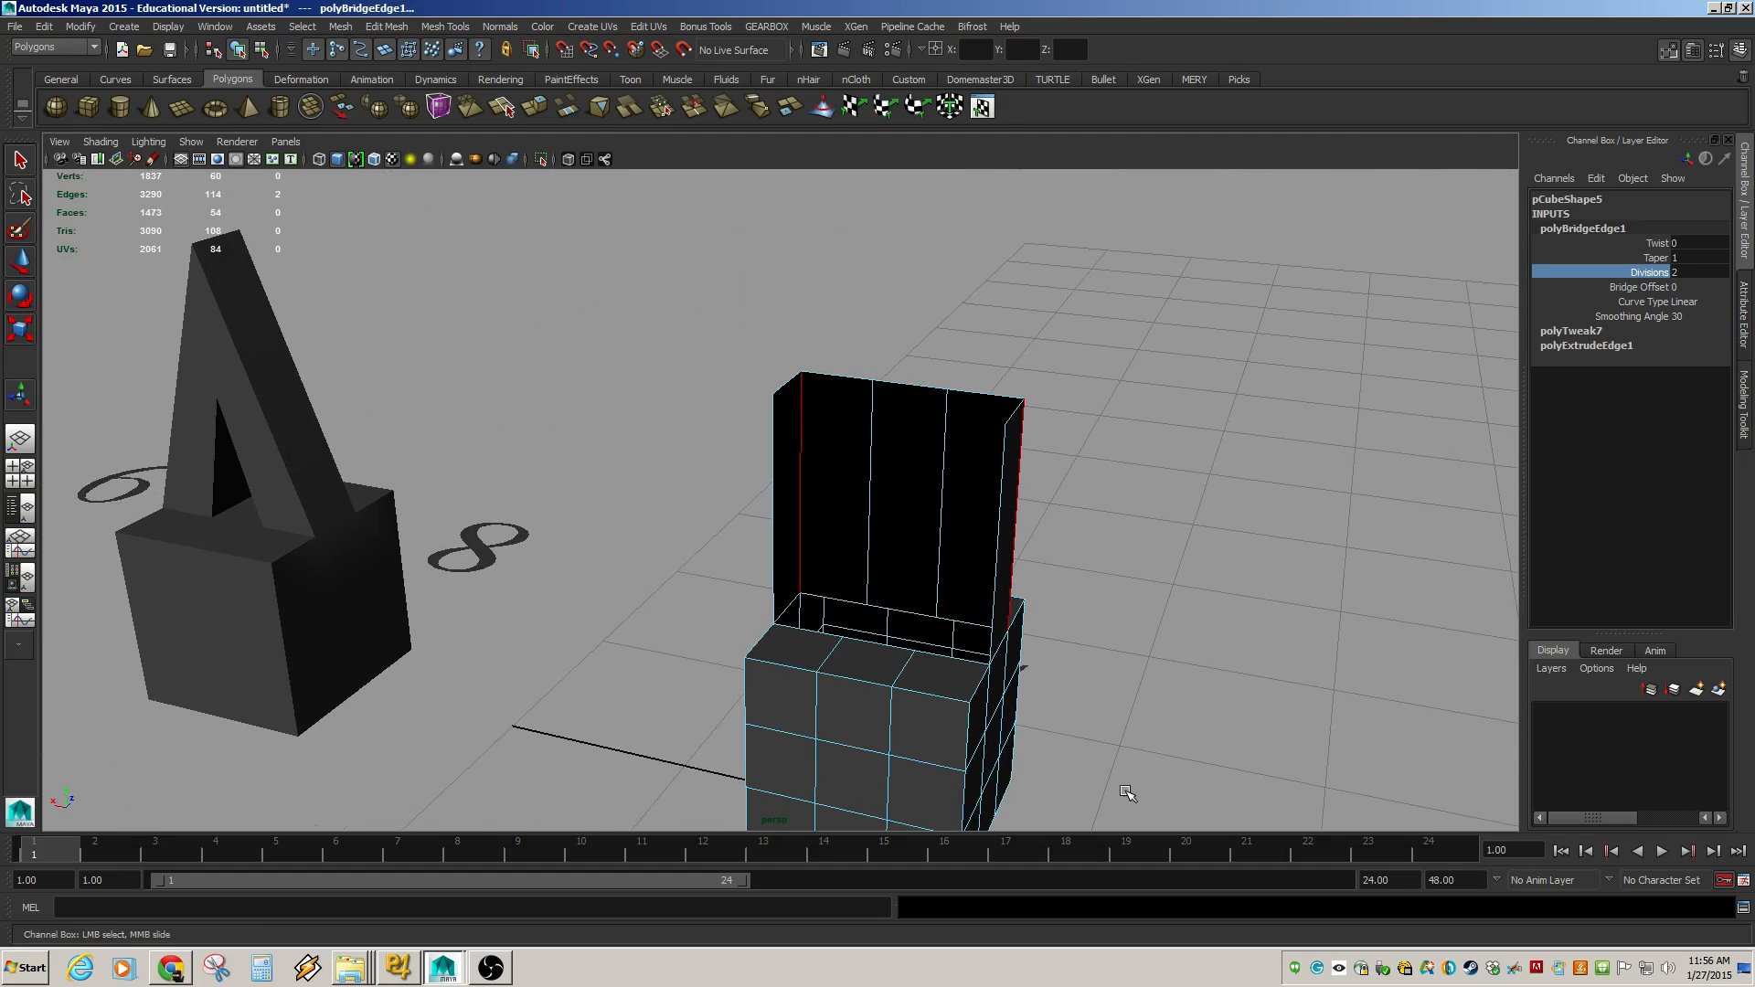
left_click(774, 544)
key("t")
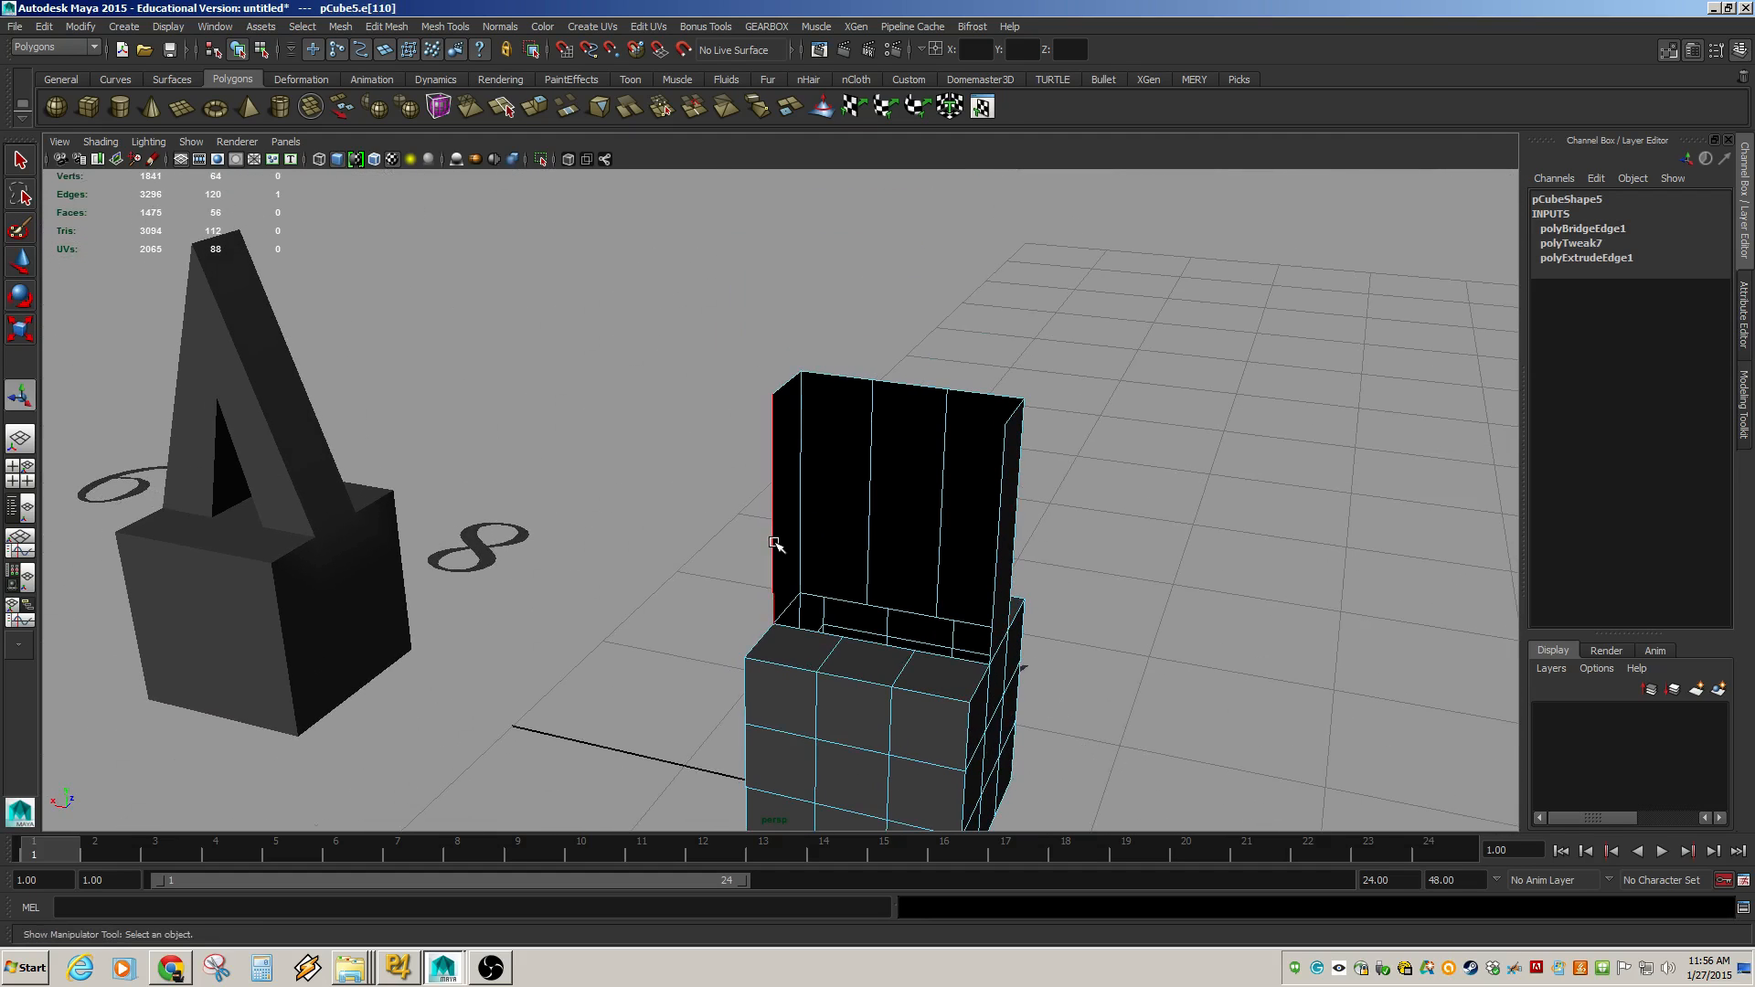
left_click(1006, 549, "shift")
left_click(1743, 402)
left_click(1583, 662)
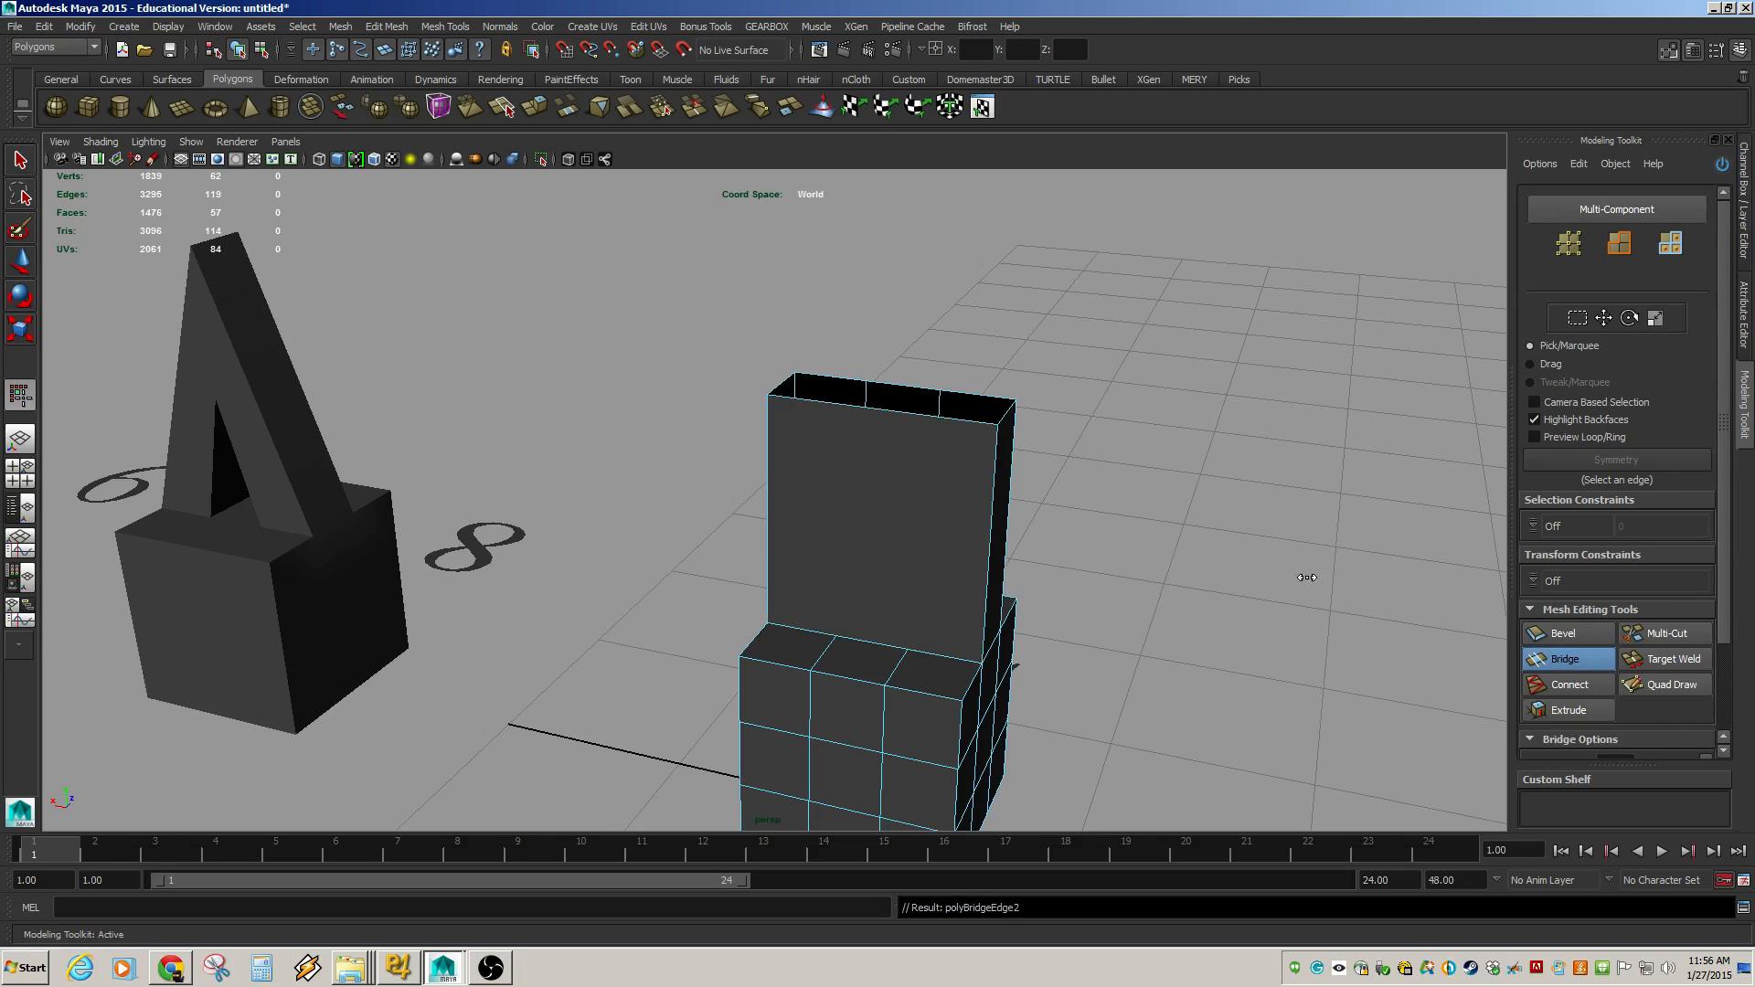
Set the second bridge's divisions to 2.
scroll(1715, 660, "down", 3)
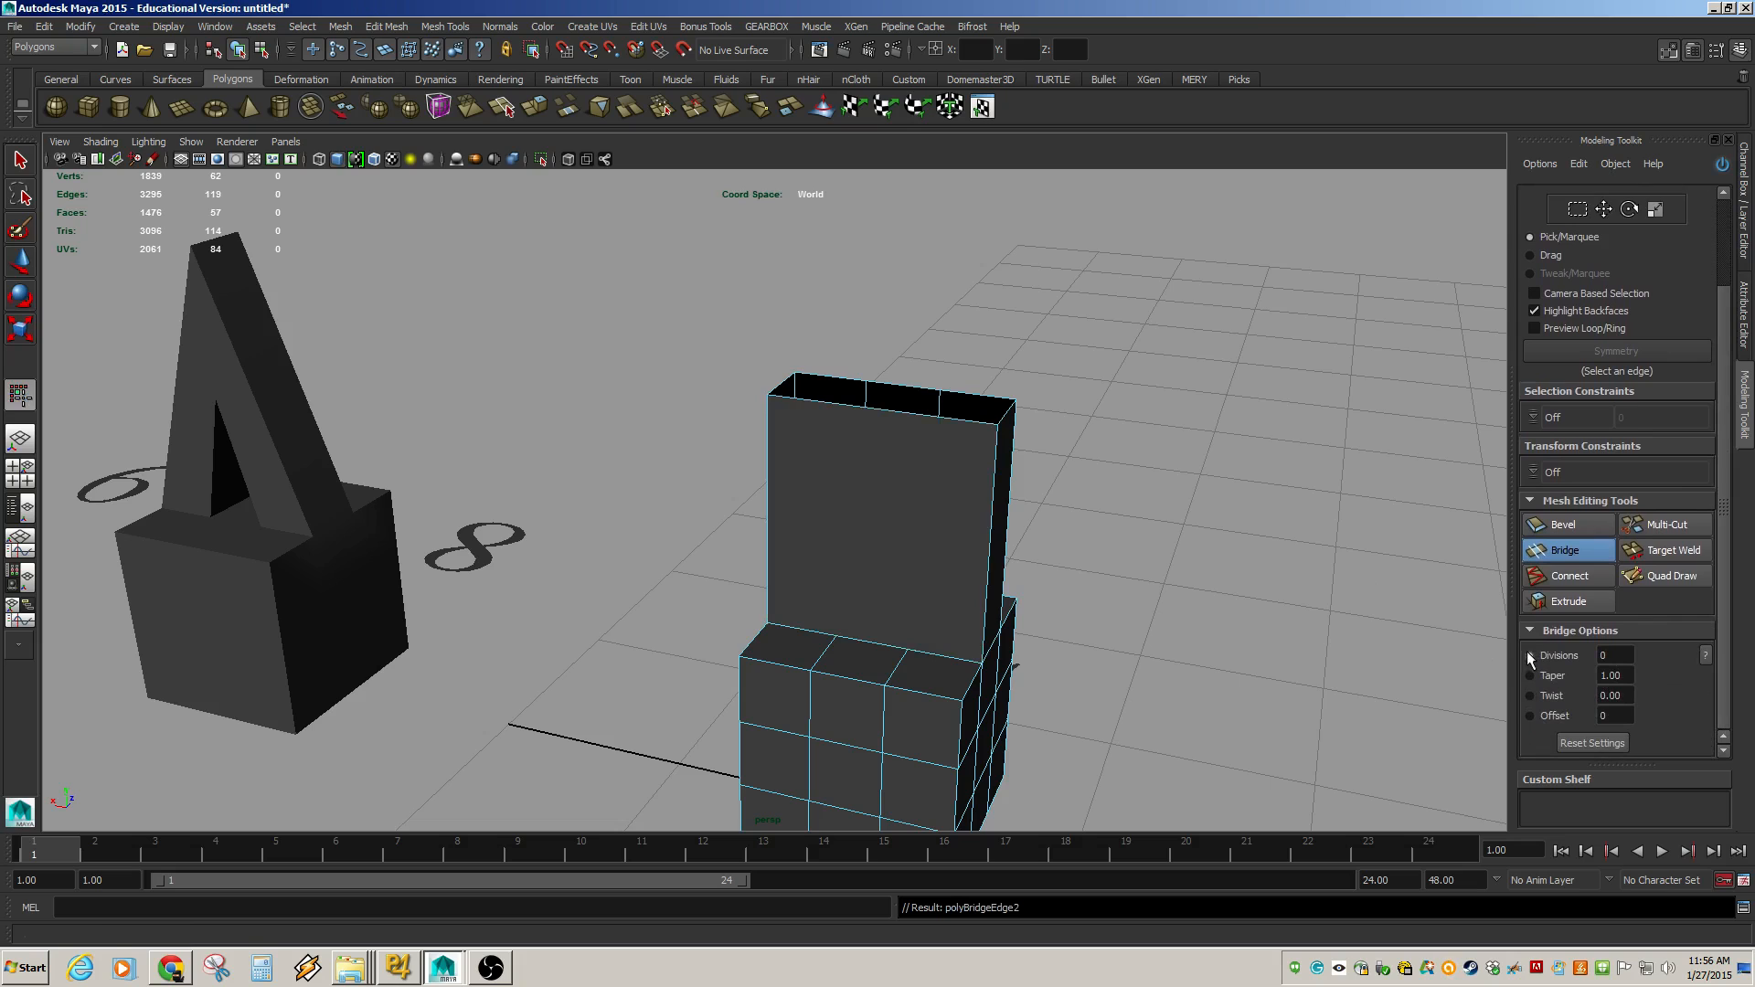
left_click(1530, 656)
left_click_drag(933, 439, 946, 485)
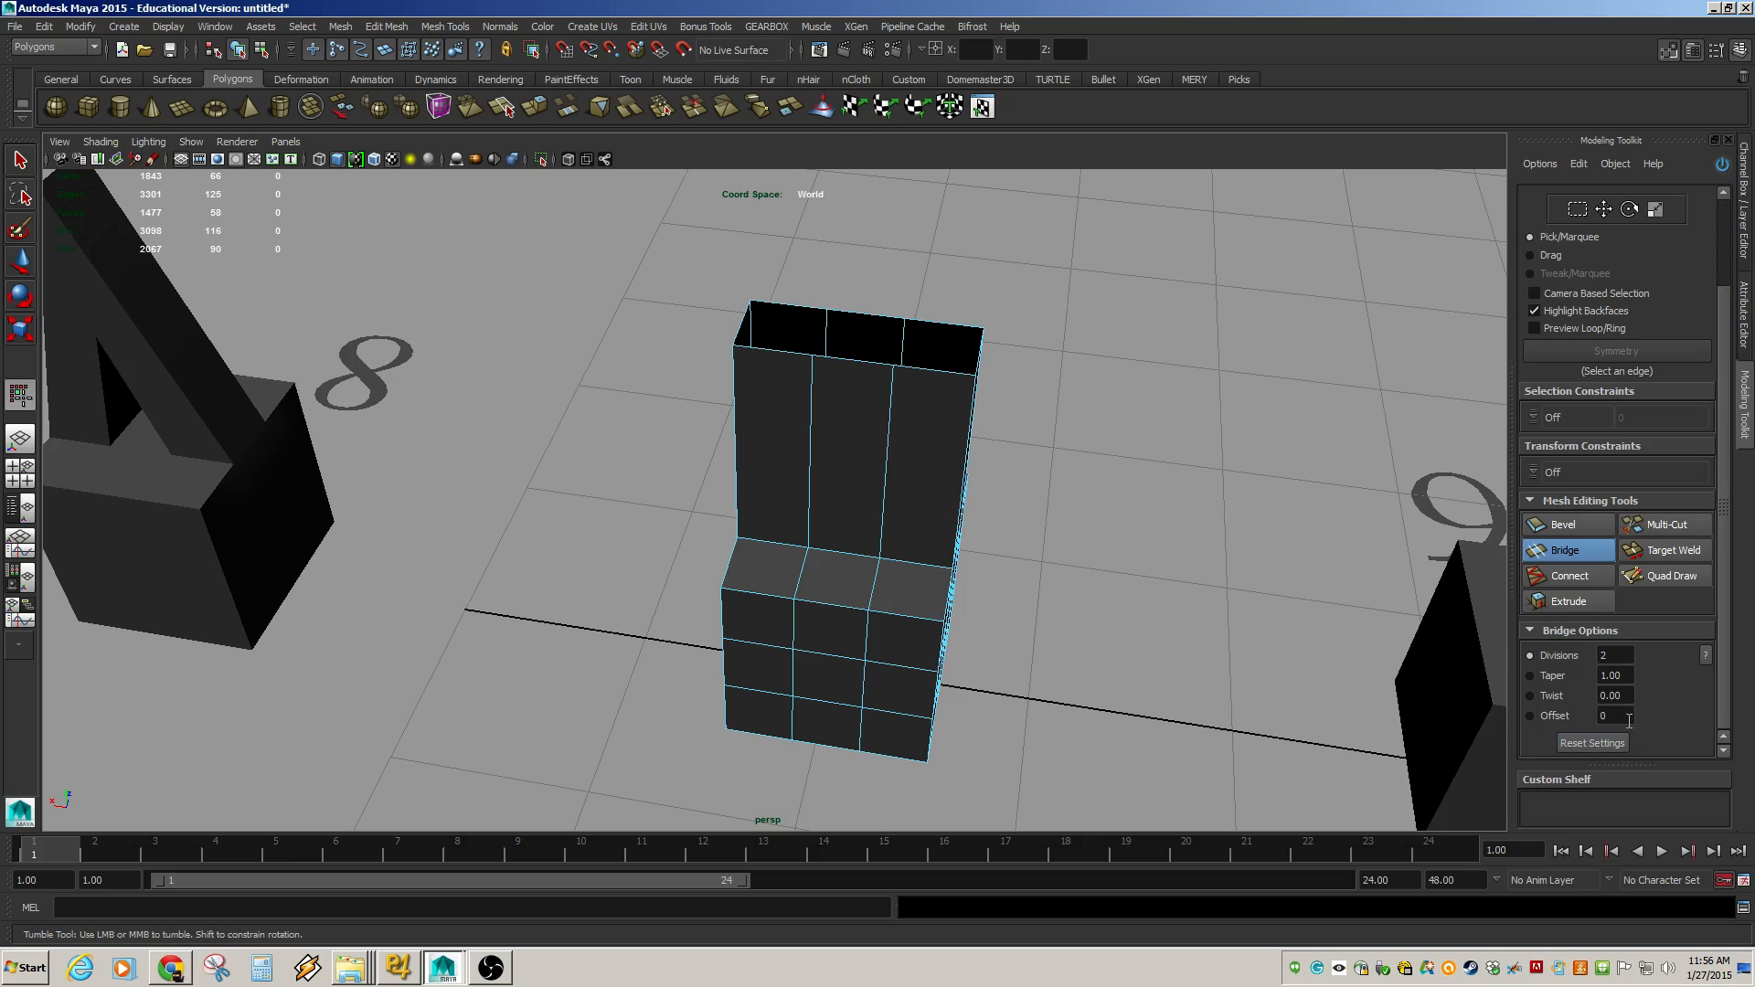
Set the second bridge's taper to 1.82 and its twist to about -0.04.
left_click(1530, 676)
key("ctrl+z")
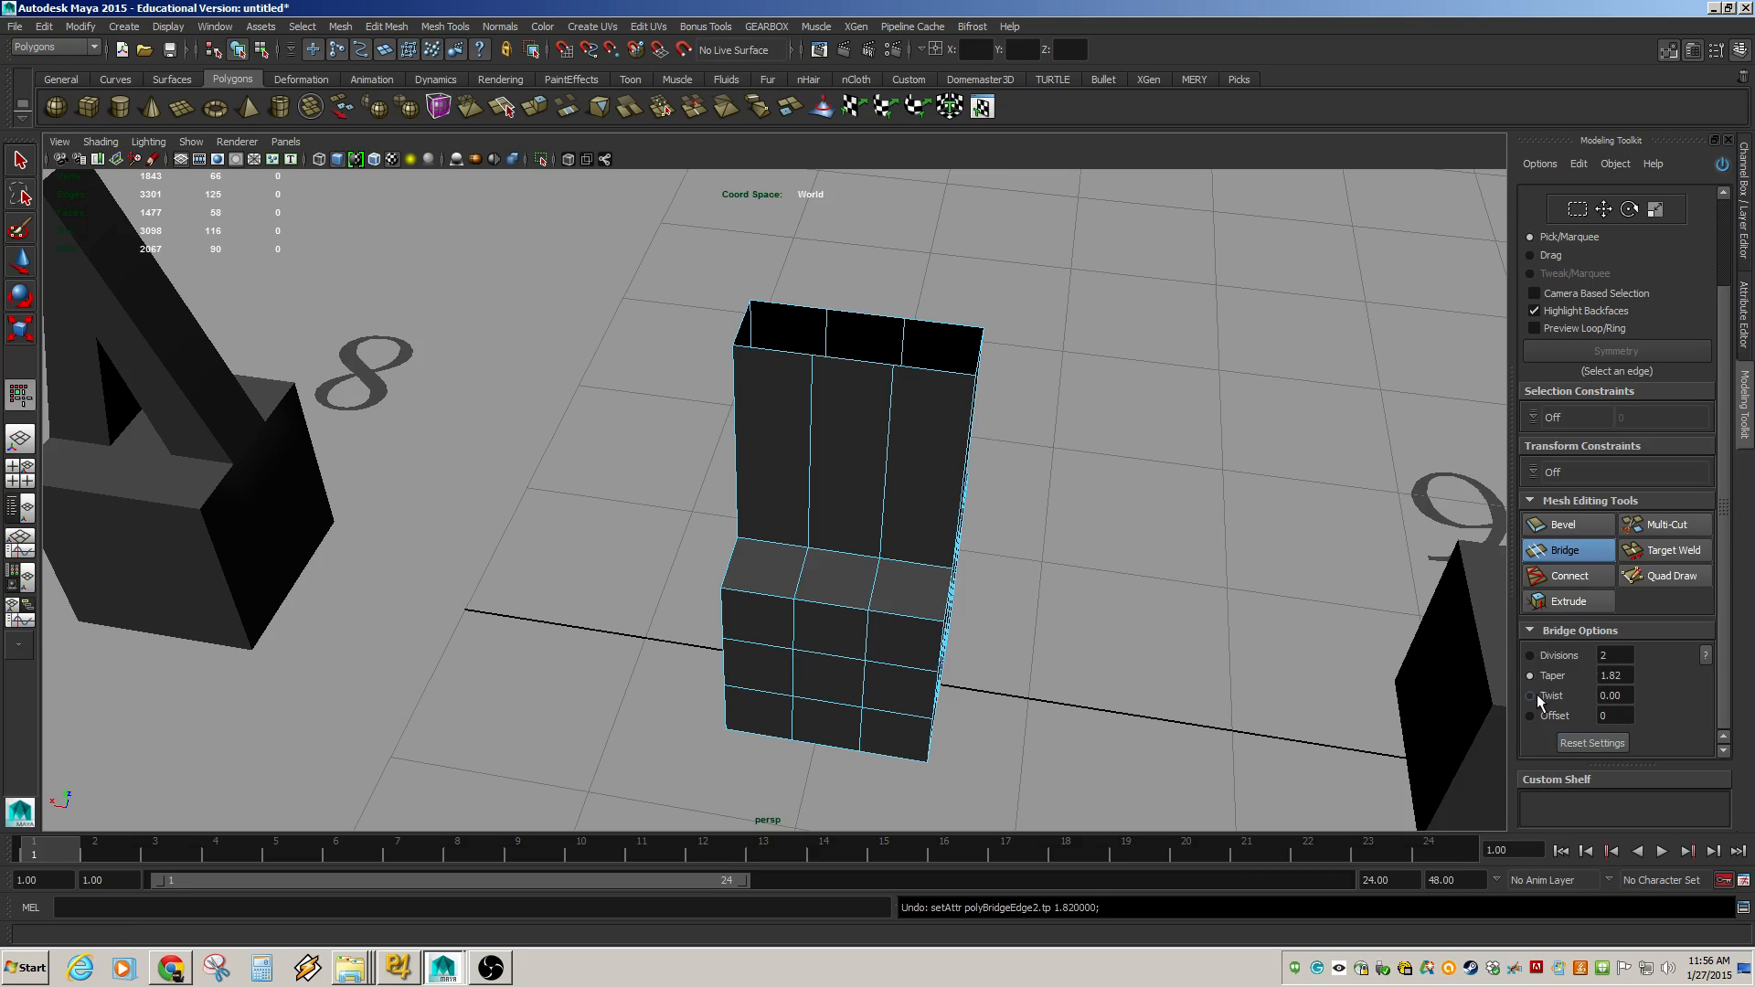
left_click(1532, 697)
left_click_drag(1128, 482, 658, 395)
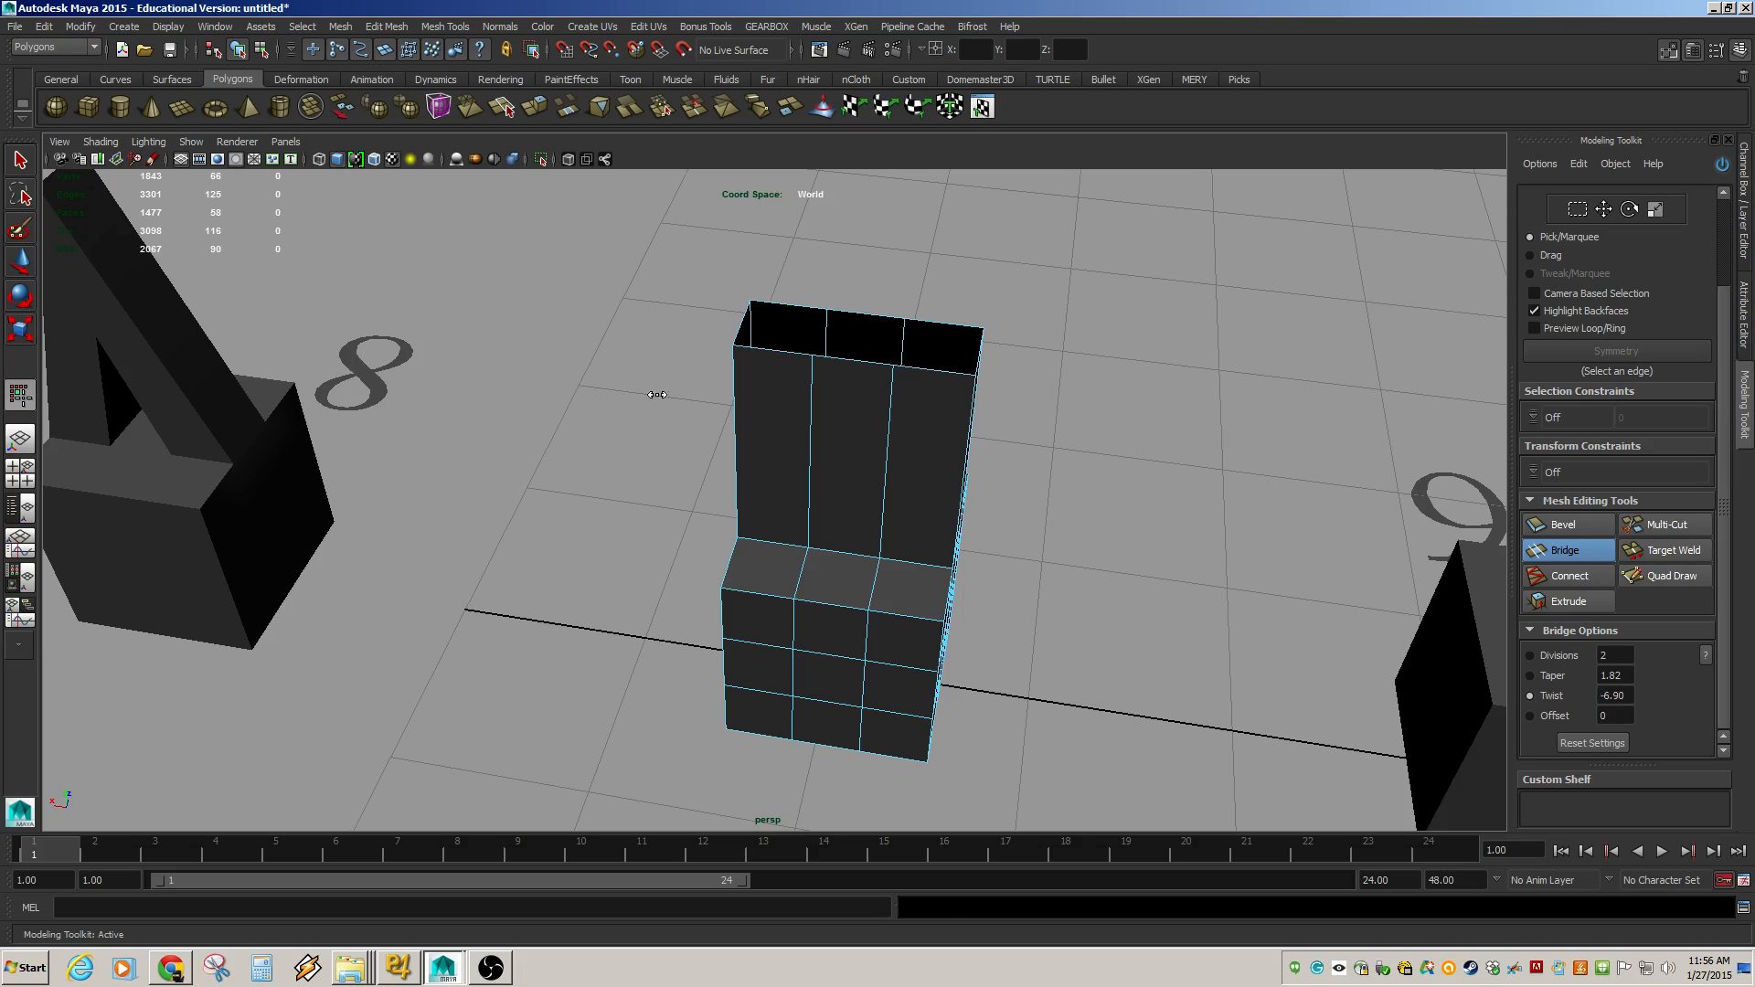
key("ctrl+z")
left_click_drag(869, 403, 740, 407, "alt")
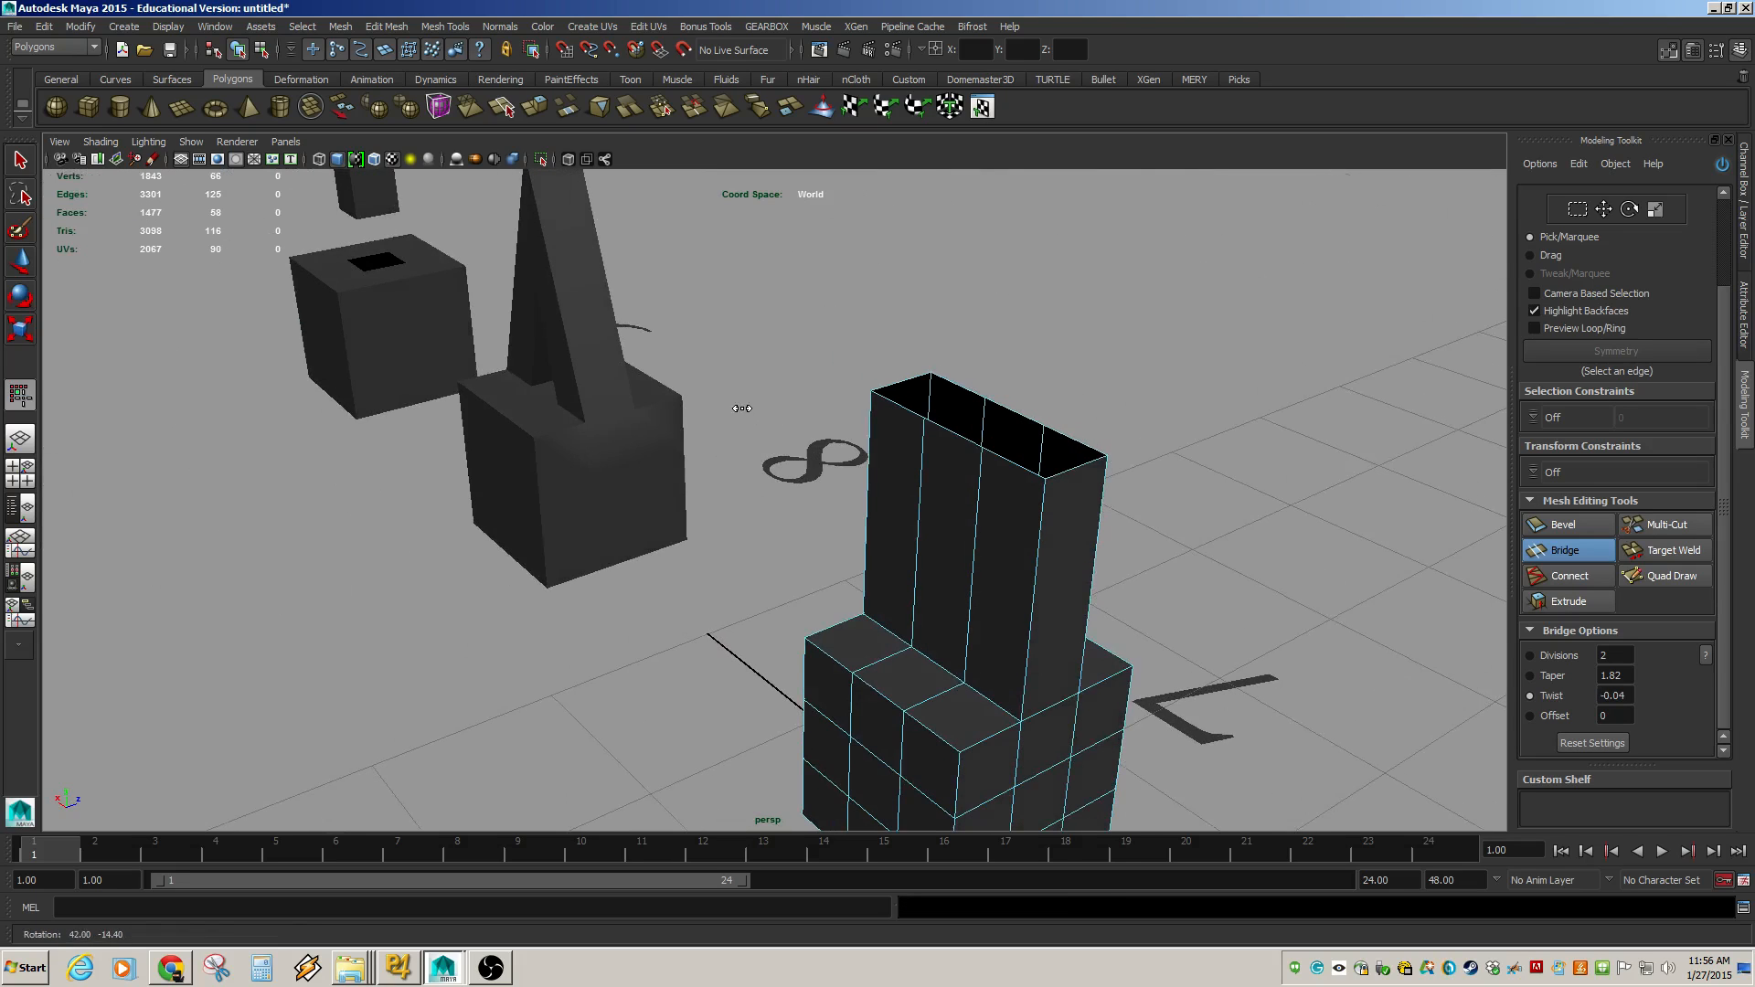
middle_click_drag(740, 408, 693, 423, "alt")
Bridge the panels' top edges across the opening, then undo that bridge.
left_click(1012, 470)
key("w")
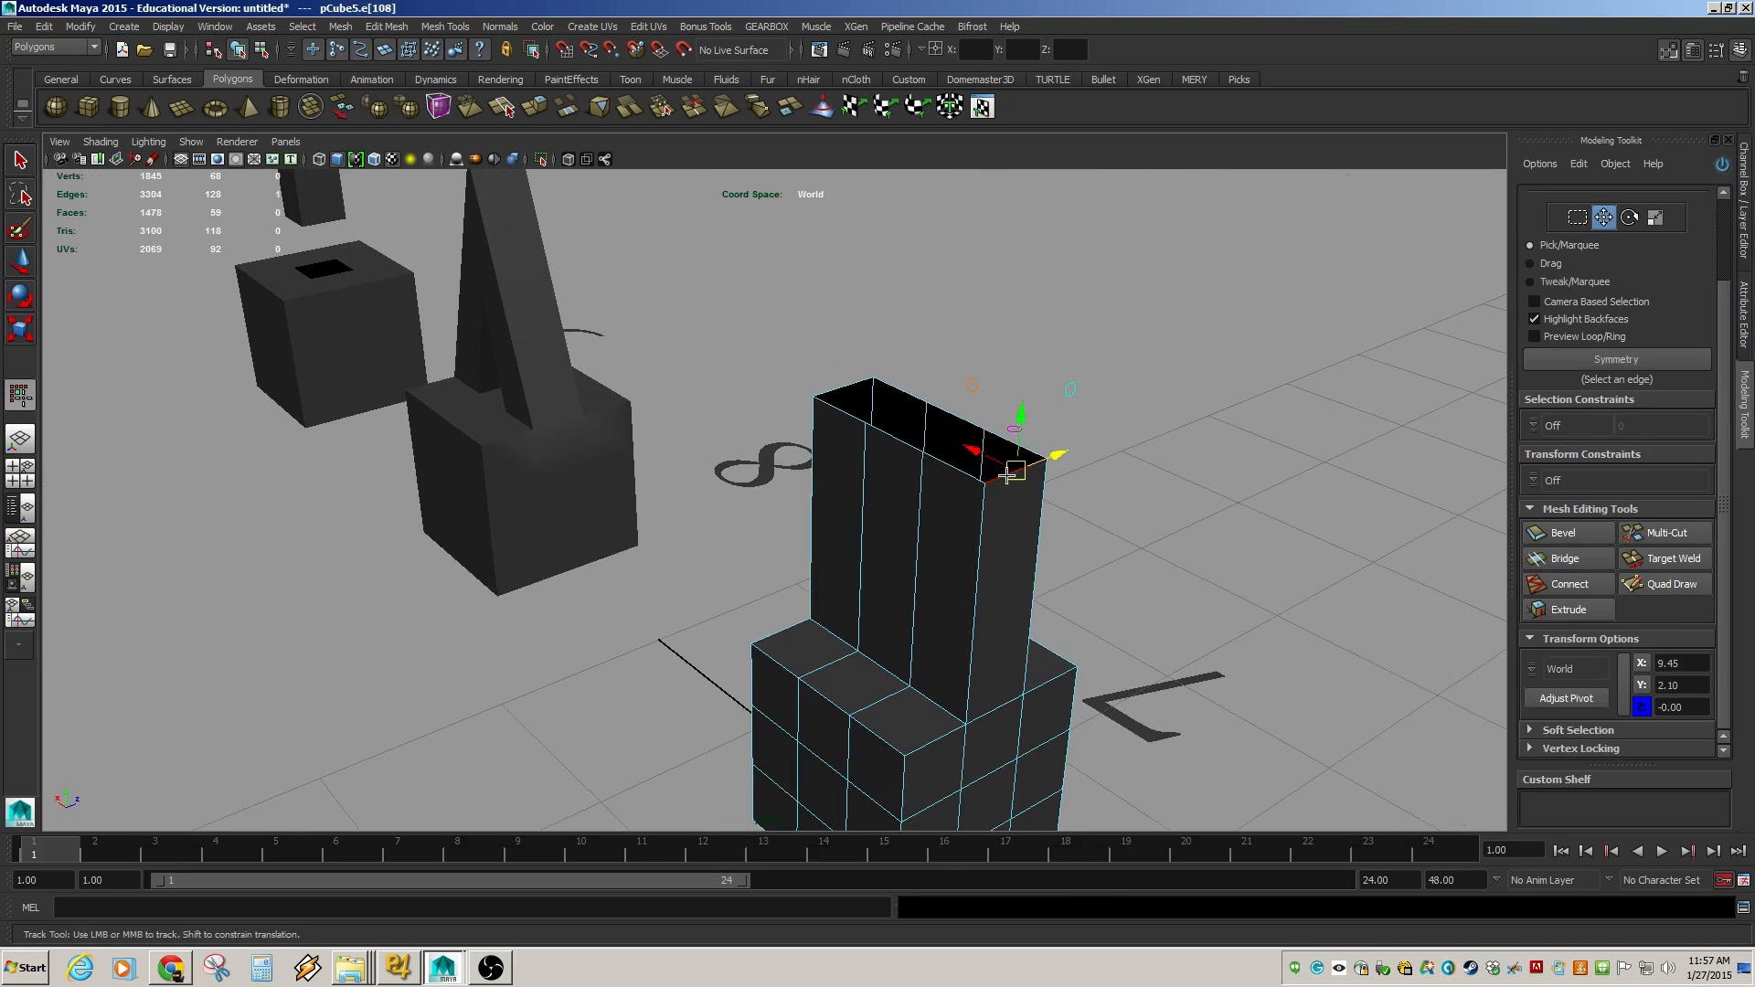
left_click(845, 389, "shift")
key("g")
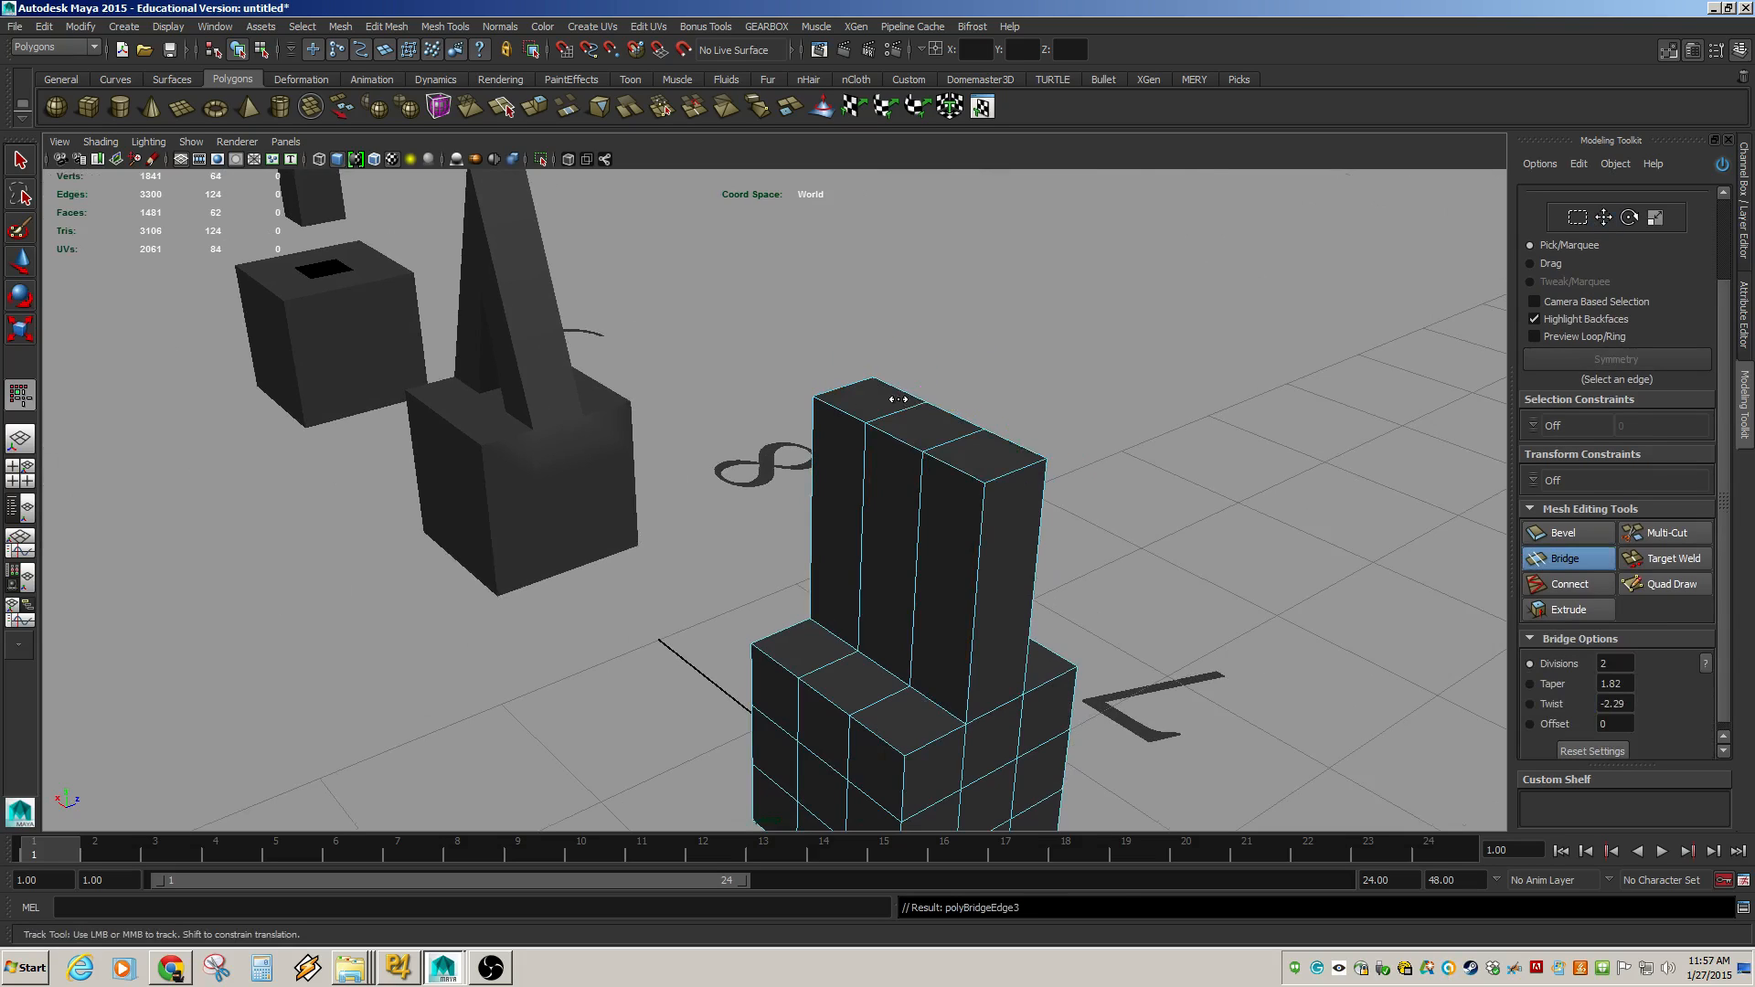
mouse_move(702, 369)
left_mouse_down("alt")
mouse_move(804, 423)
mouse_move(808, 406)
mouse_move(696, 385)
left_mouse_up("alt")
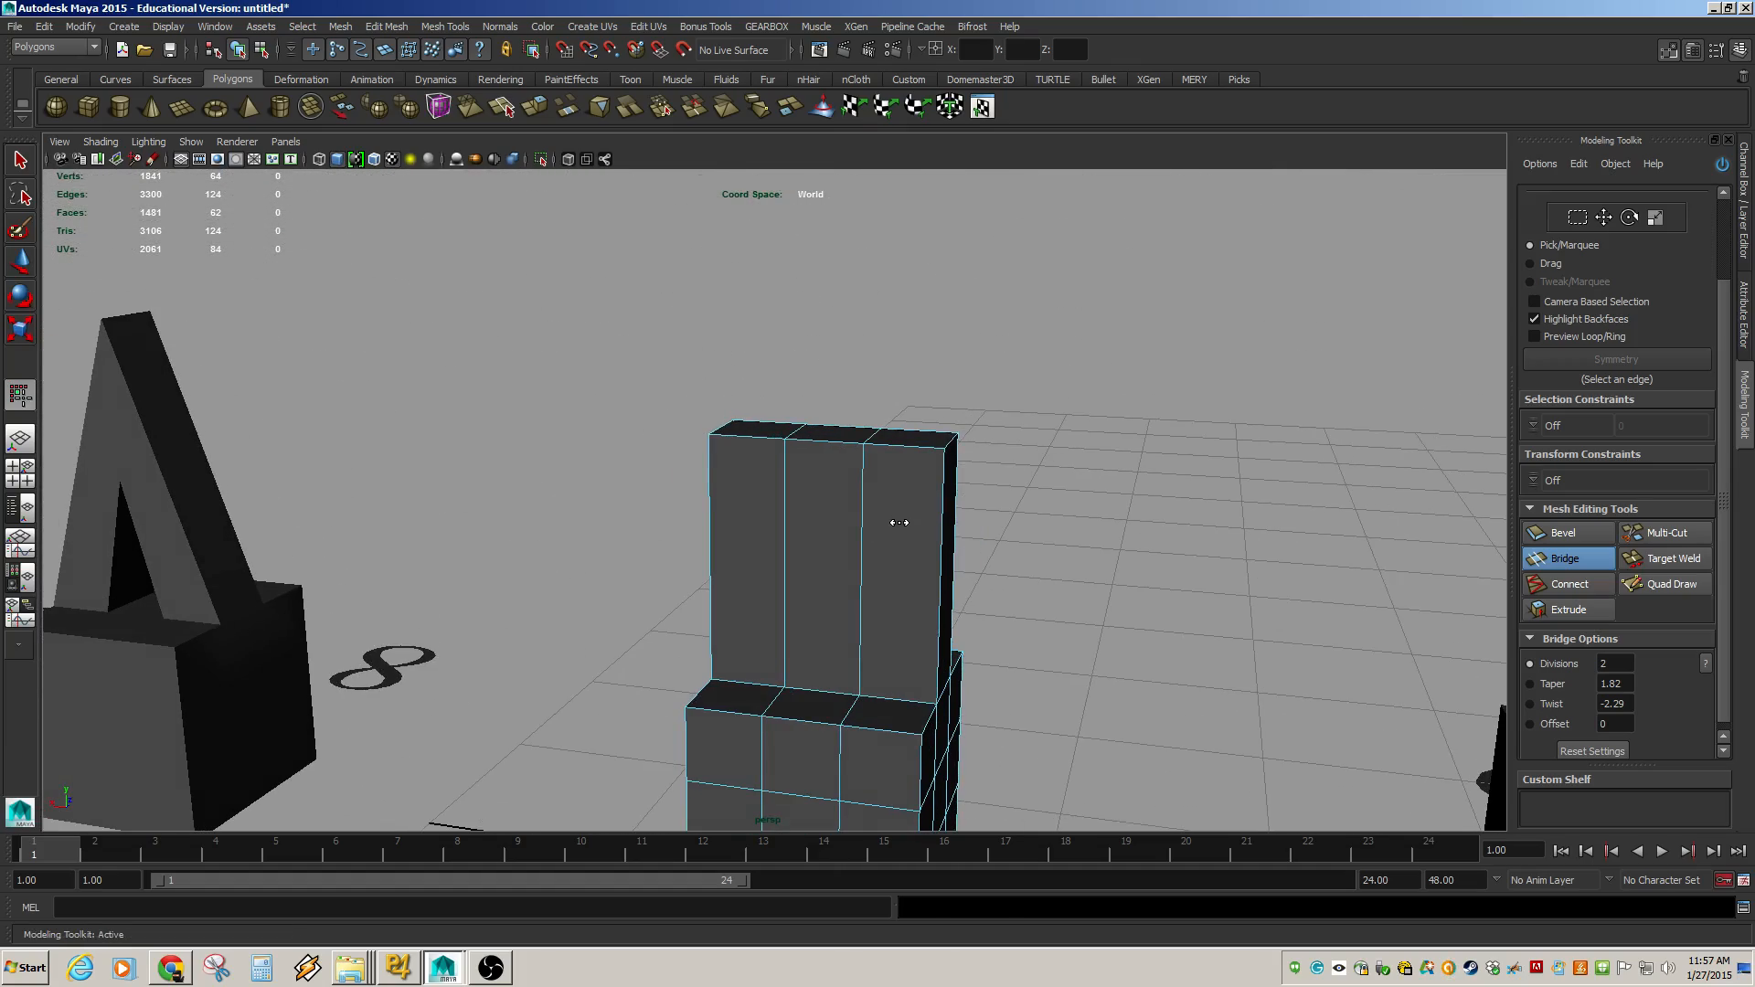
key("ctrl+z")
left_click_drag(903, 491, 976, 386, "alt")
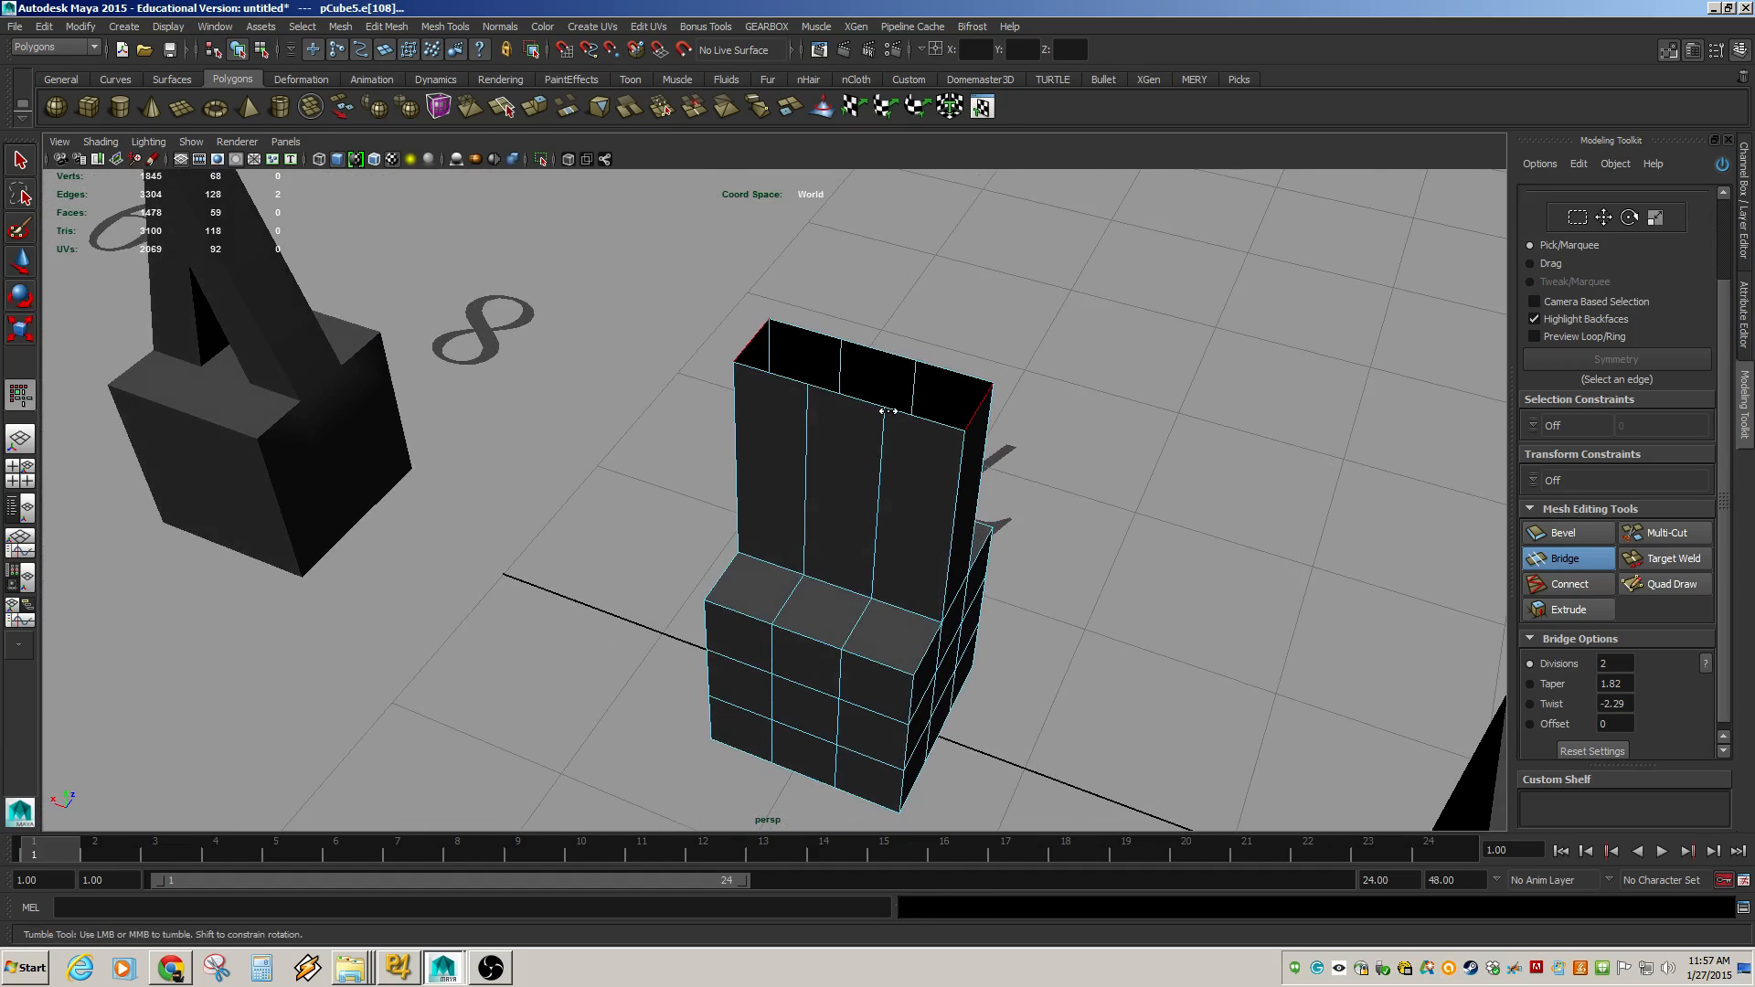
Orbit around the scene to inspect the models and the A-shaped object.
left_click_drag(840, 343, 824, 402, "alt")
middle_click_drag(824, 401, 783, 463, "alt")
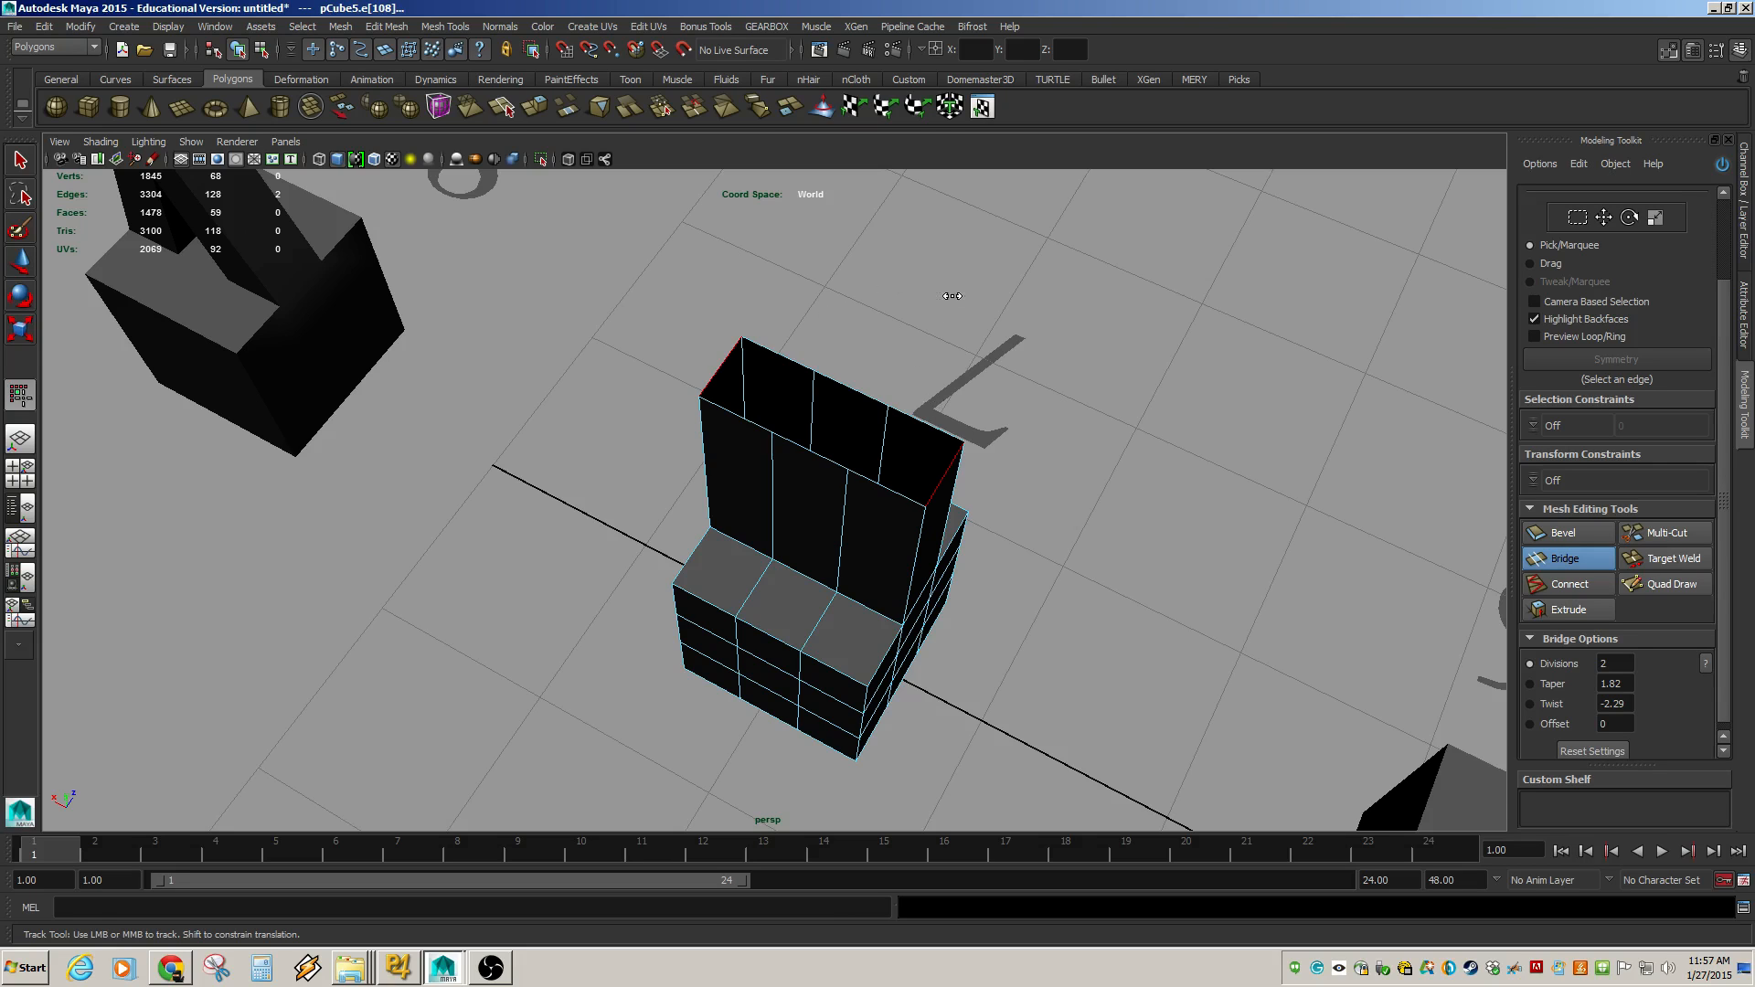
left_click_drag(907, 336, 576, 265, "alt")
middle_click_drag(1054, 454, 274, 341, "alt")
right_click_drag(274, 341, 884, 475, "alt")
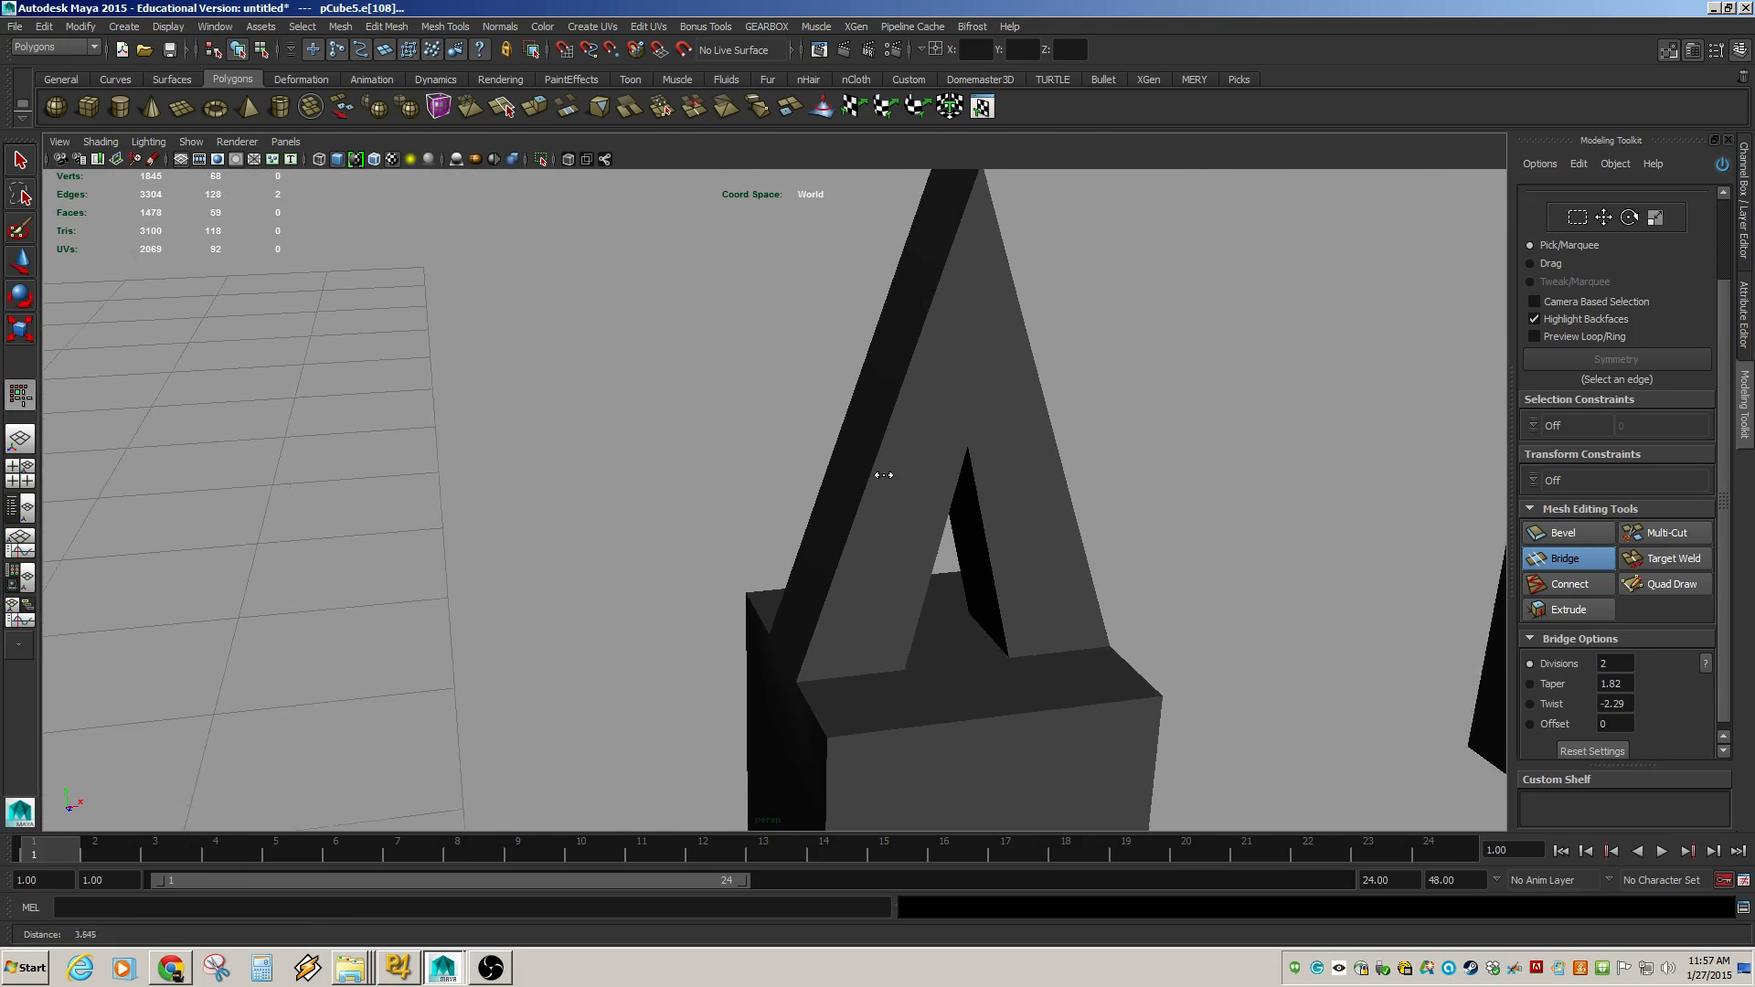
middle_click_drag(884, 475, 759, 460, "alt")
right_click_drag(753, 448, 752, 419)
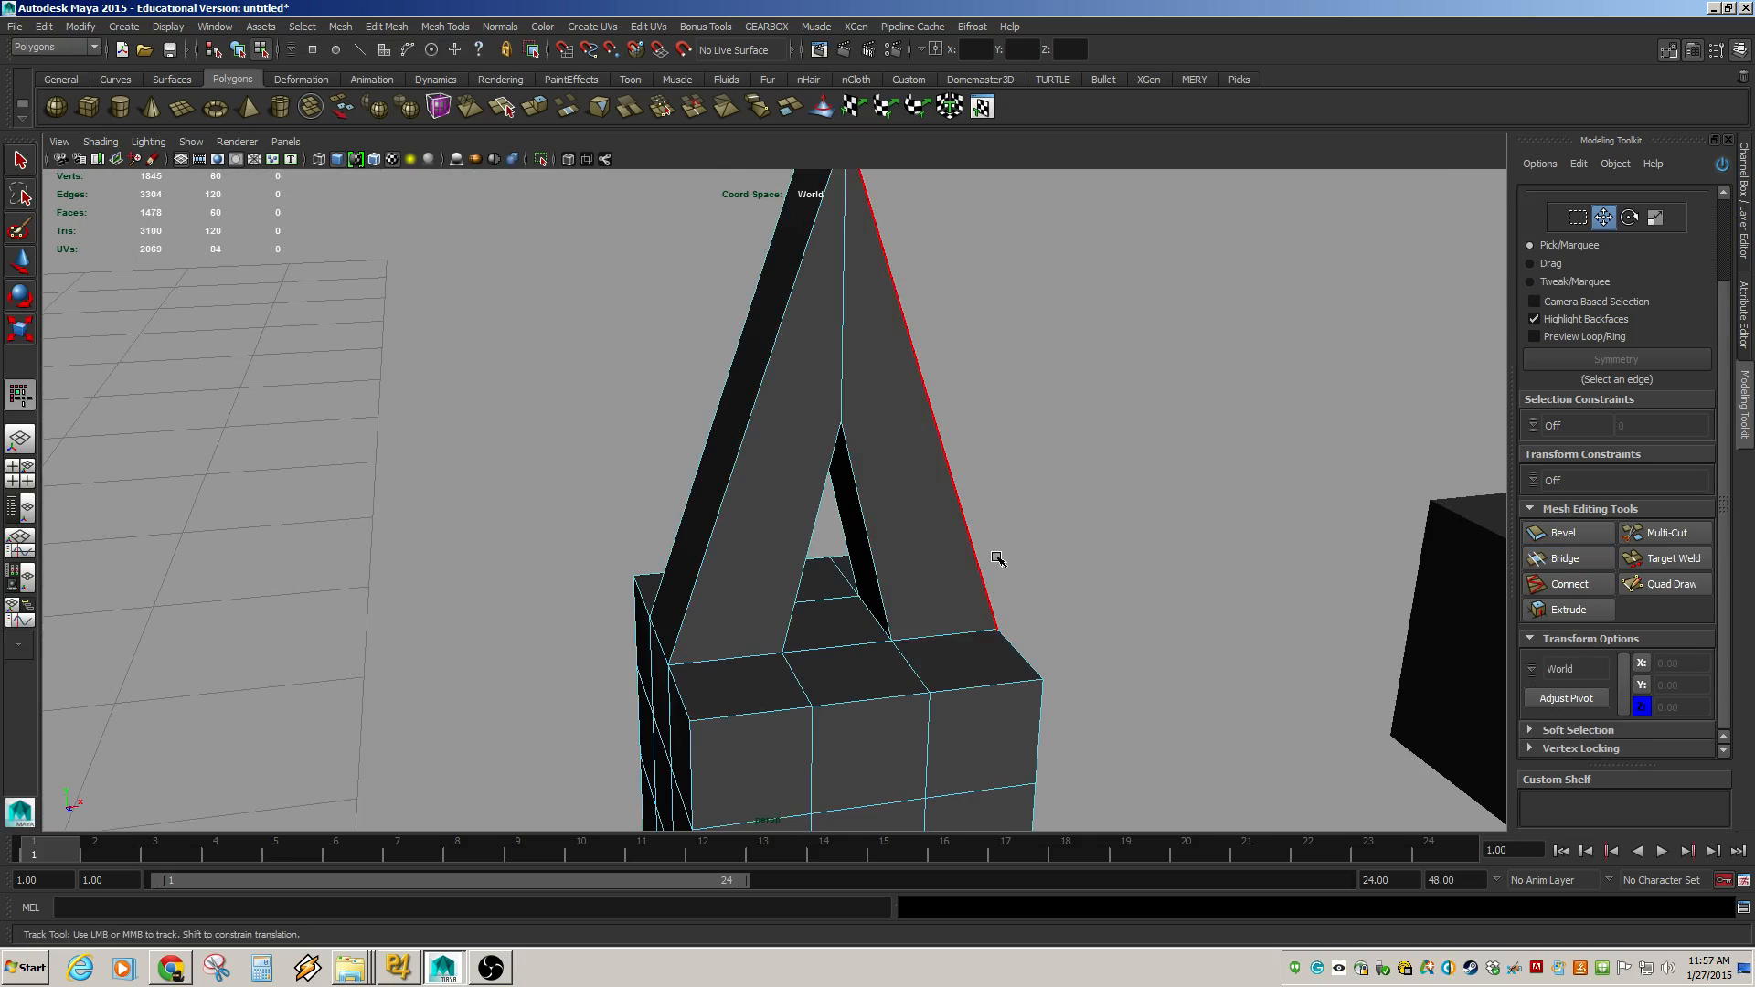
right_click_drag(995, 555, 733, 498, "alt")
right_click_drag(873, 522, 889, 506)
Select the A-shaped object and insert a horizontal edge loop around its base cube, undoing a second loop.
left_click(844, 583)
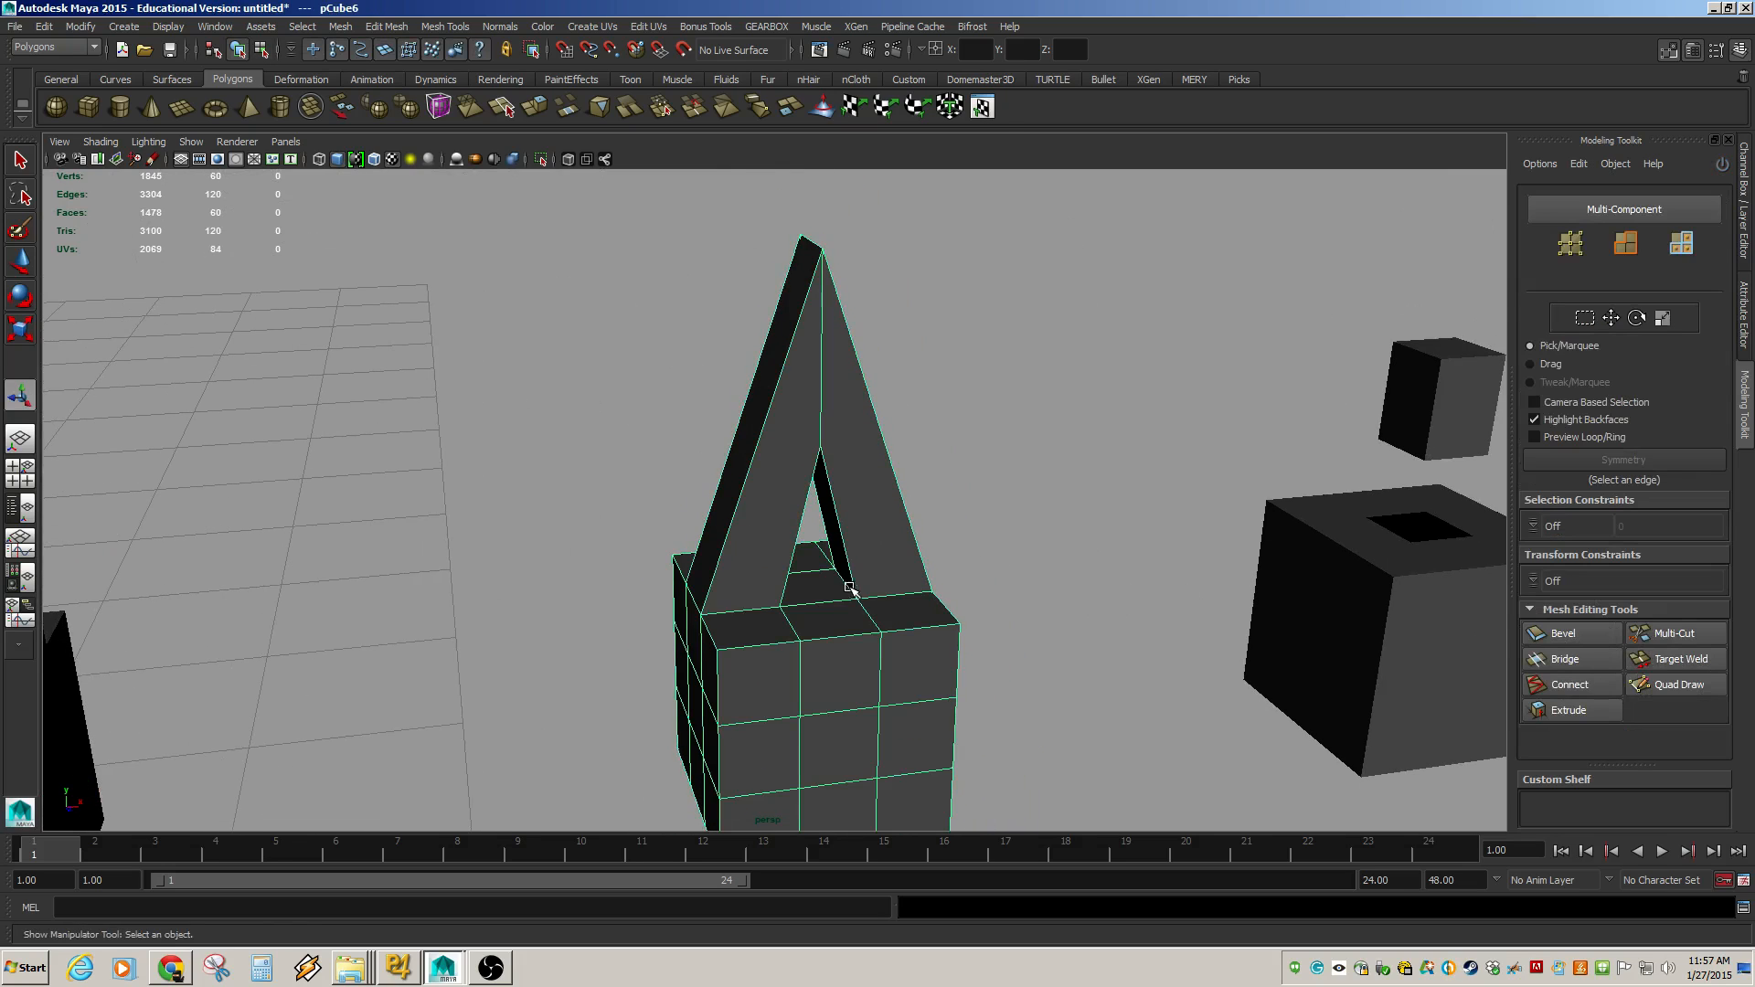
left_click(389, 27)
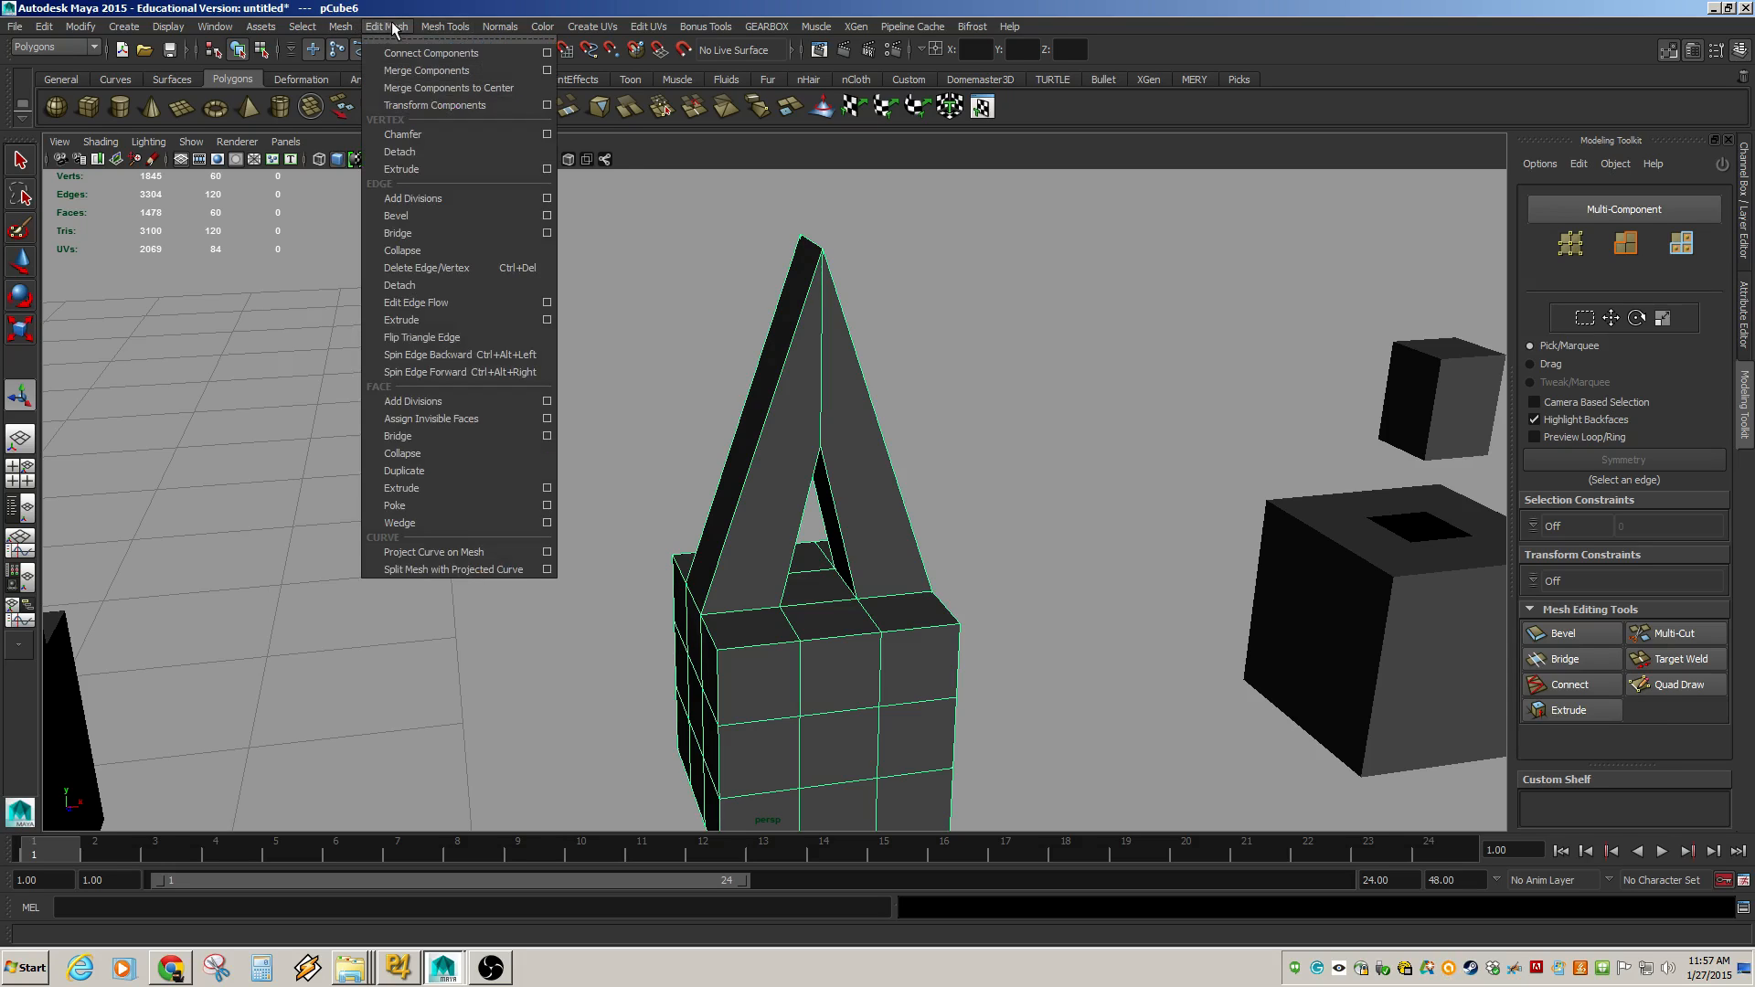
mouse_move(445, 26)
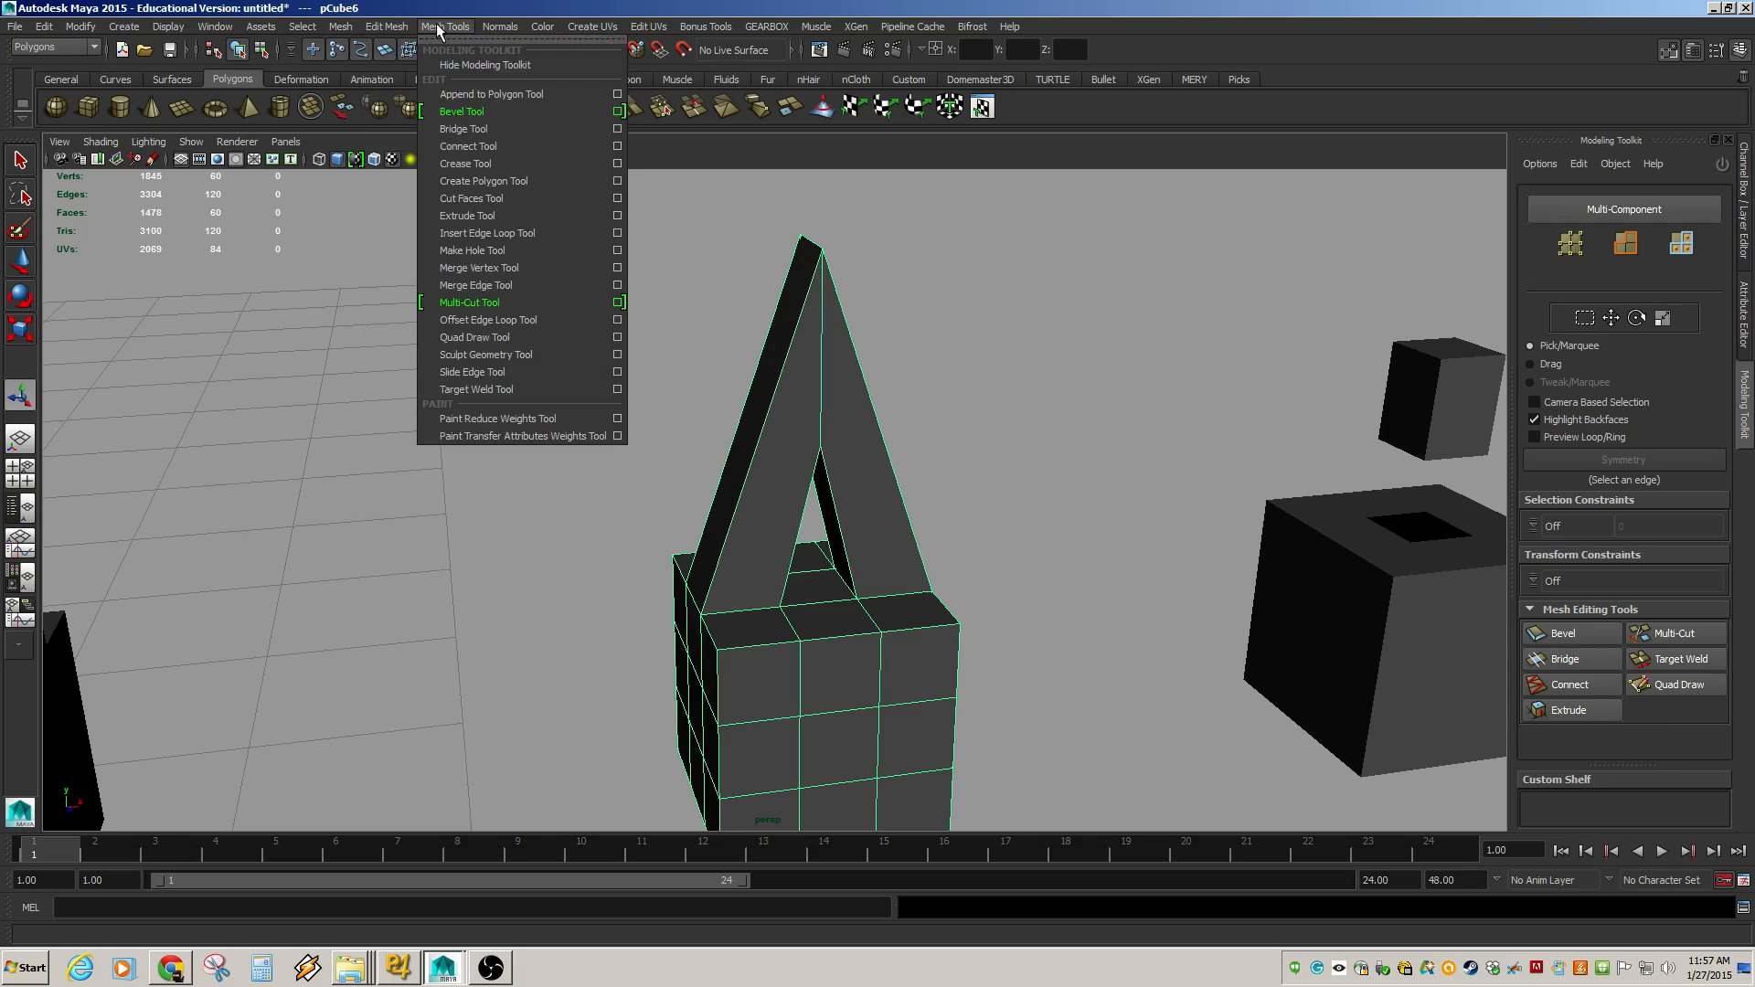
left_click(499, 234)
middle_click_drag(725, 450, 677, 306, "alt")
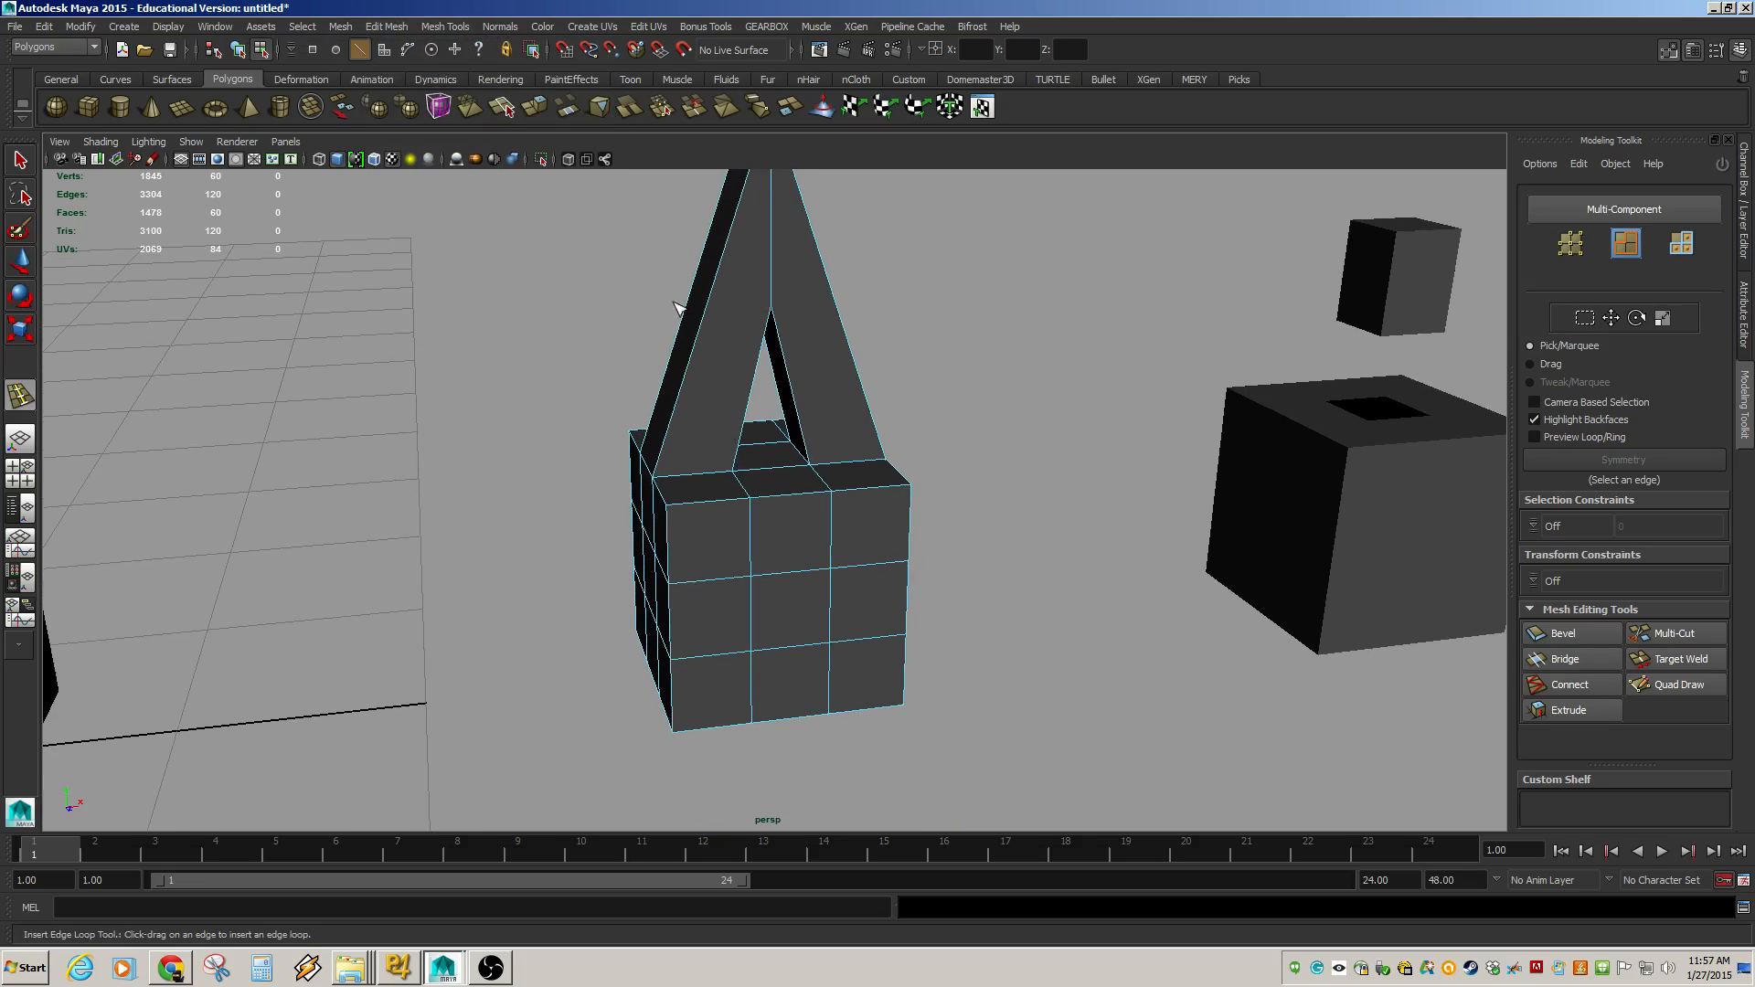
left_click_drag(637, 463, 678, 629, "alt")
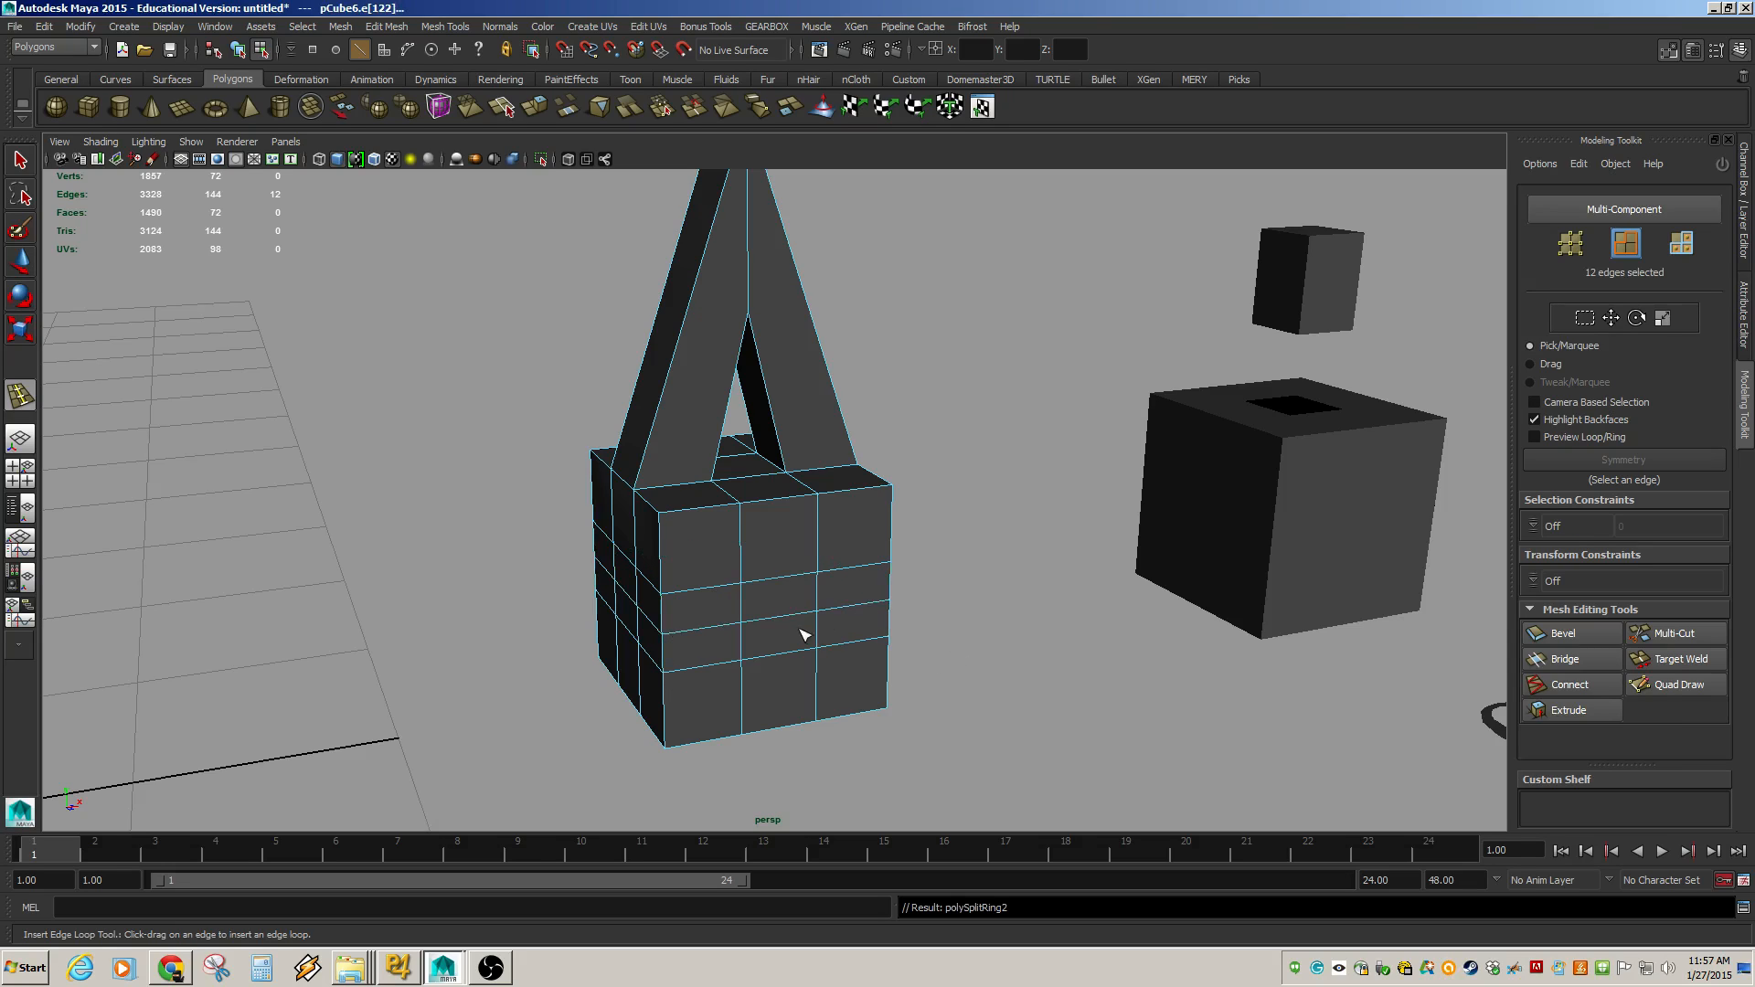
left_click_drag(805, 634, 757, 627)
key("ctrl+z")
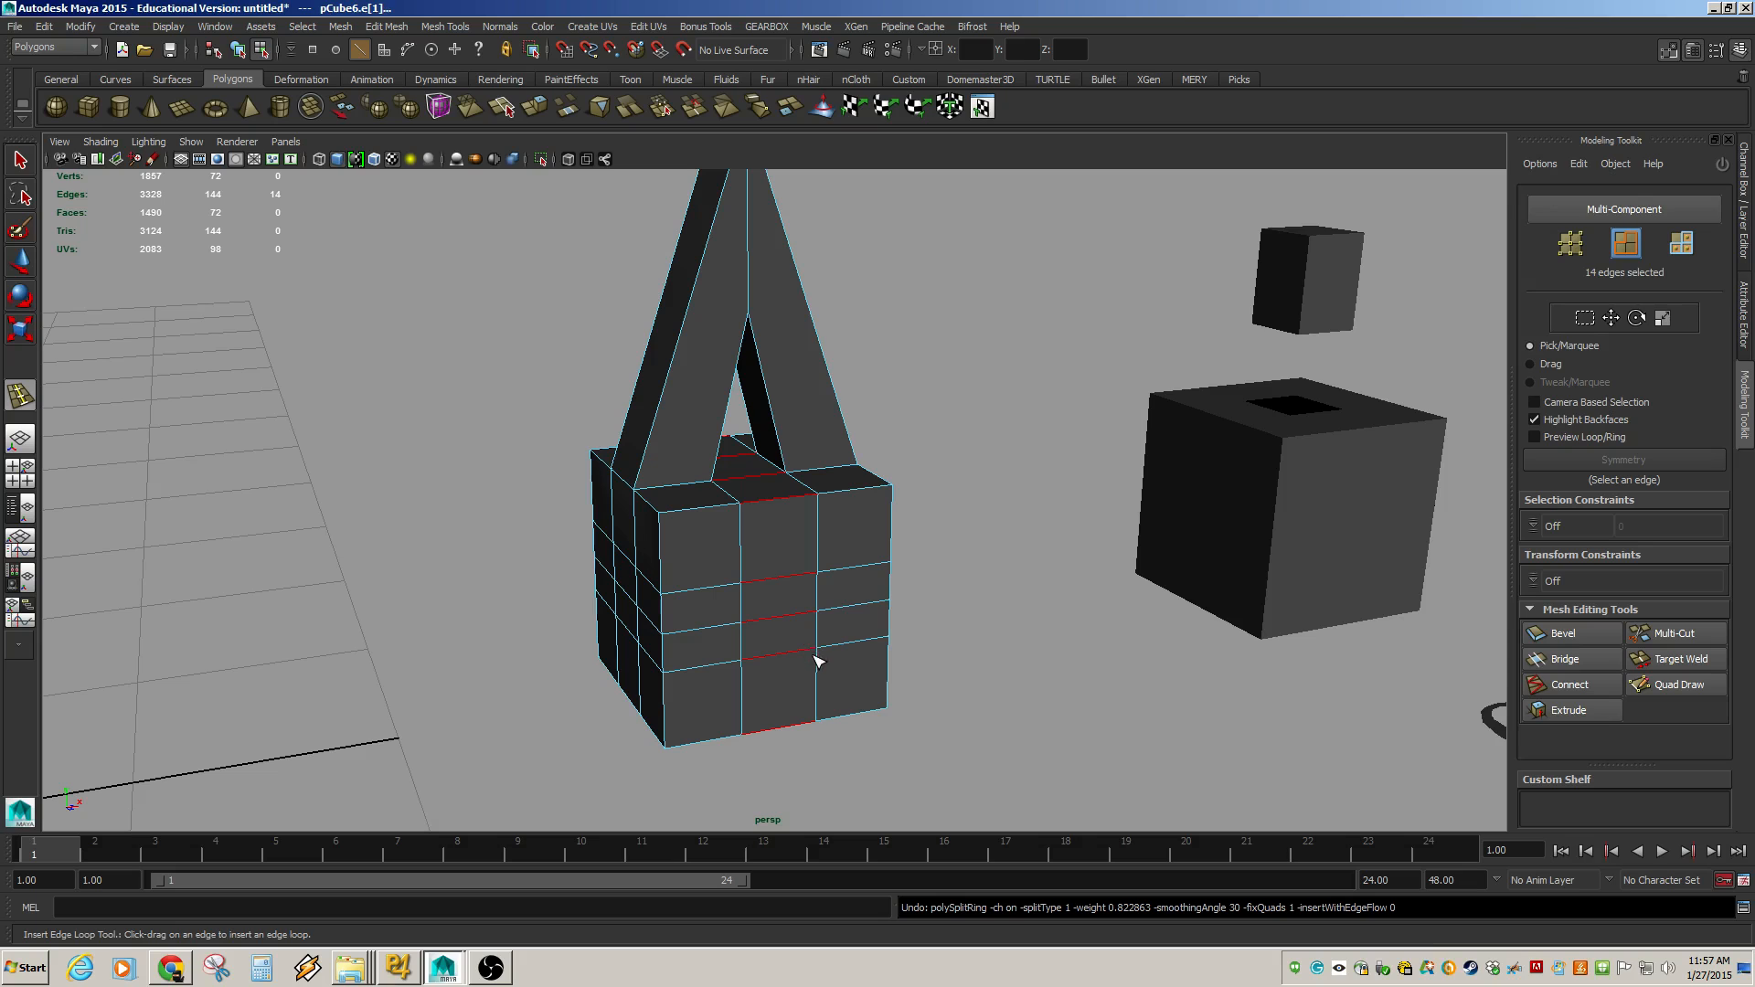
Insert another edge loop on the A-shaped object while previewing it in smooth mesh display.
key("3")
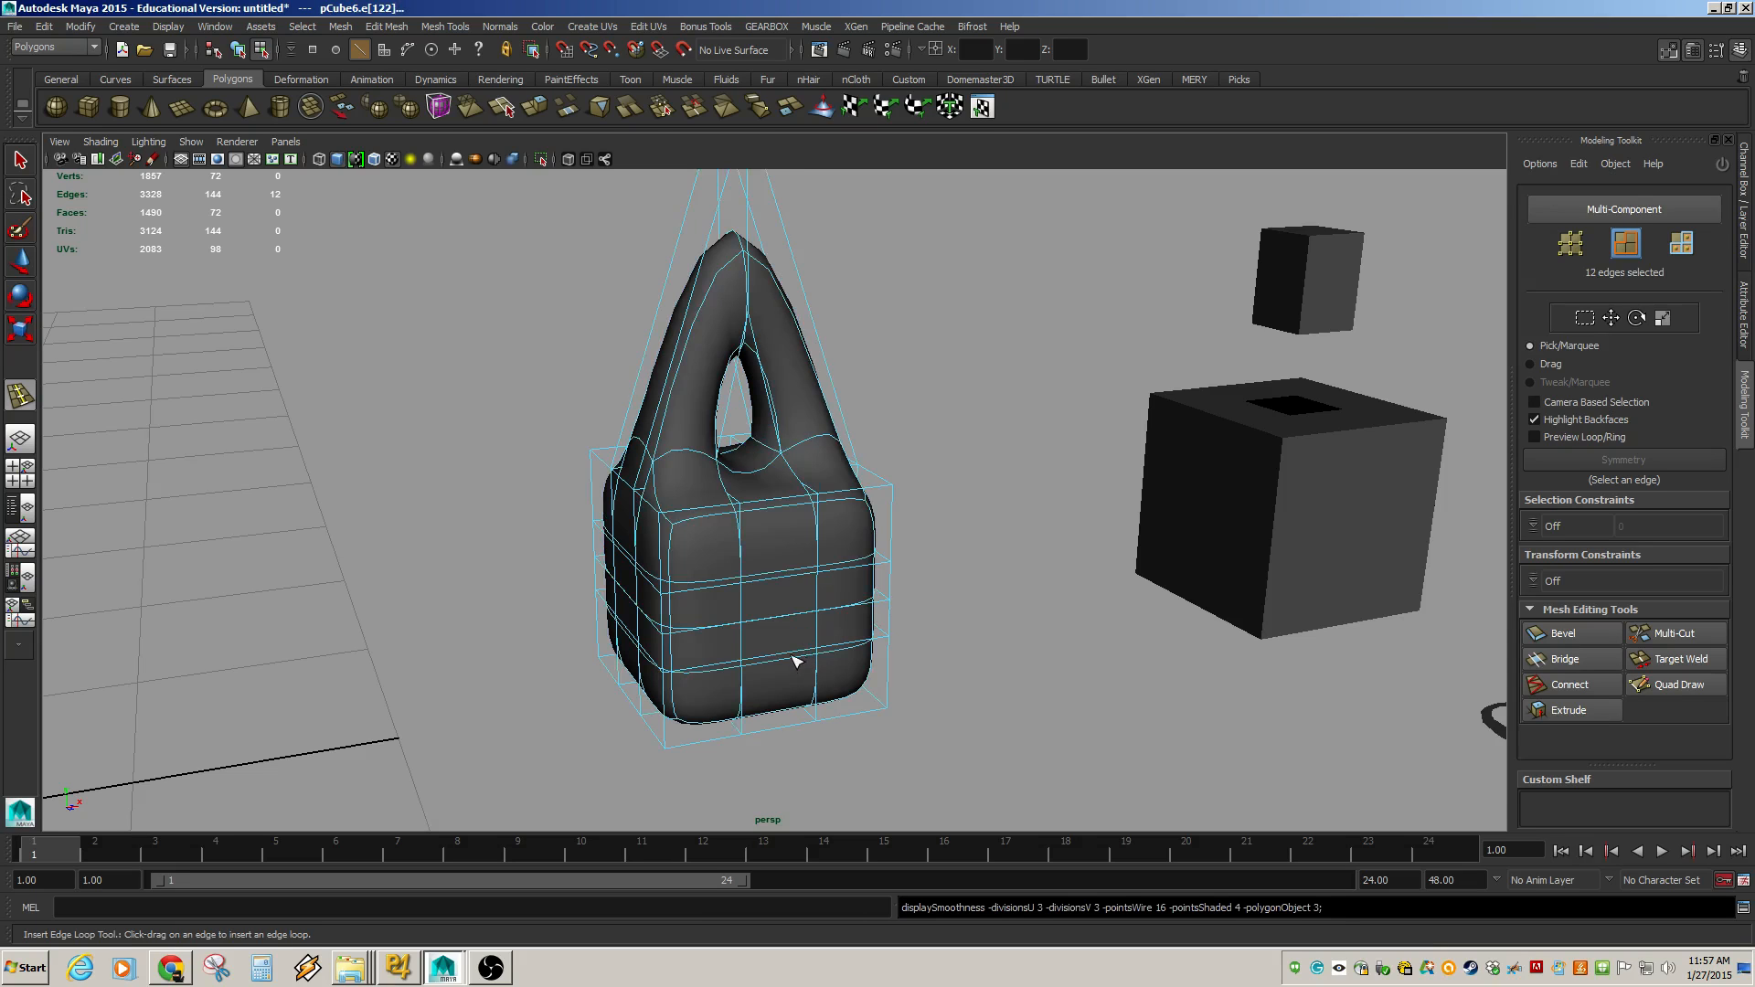
middle_click_drag(710, 664, 724, 583, "alt")
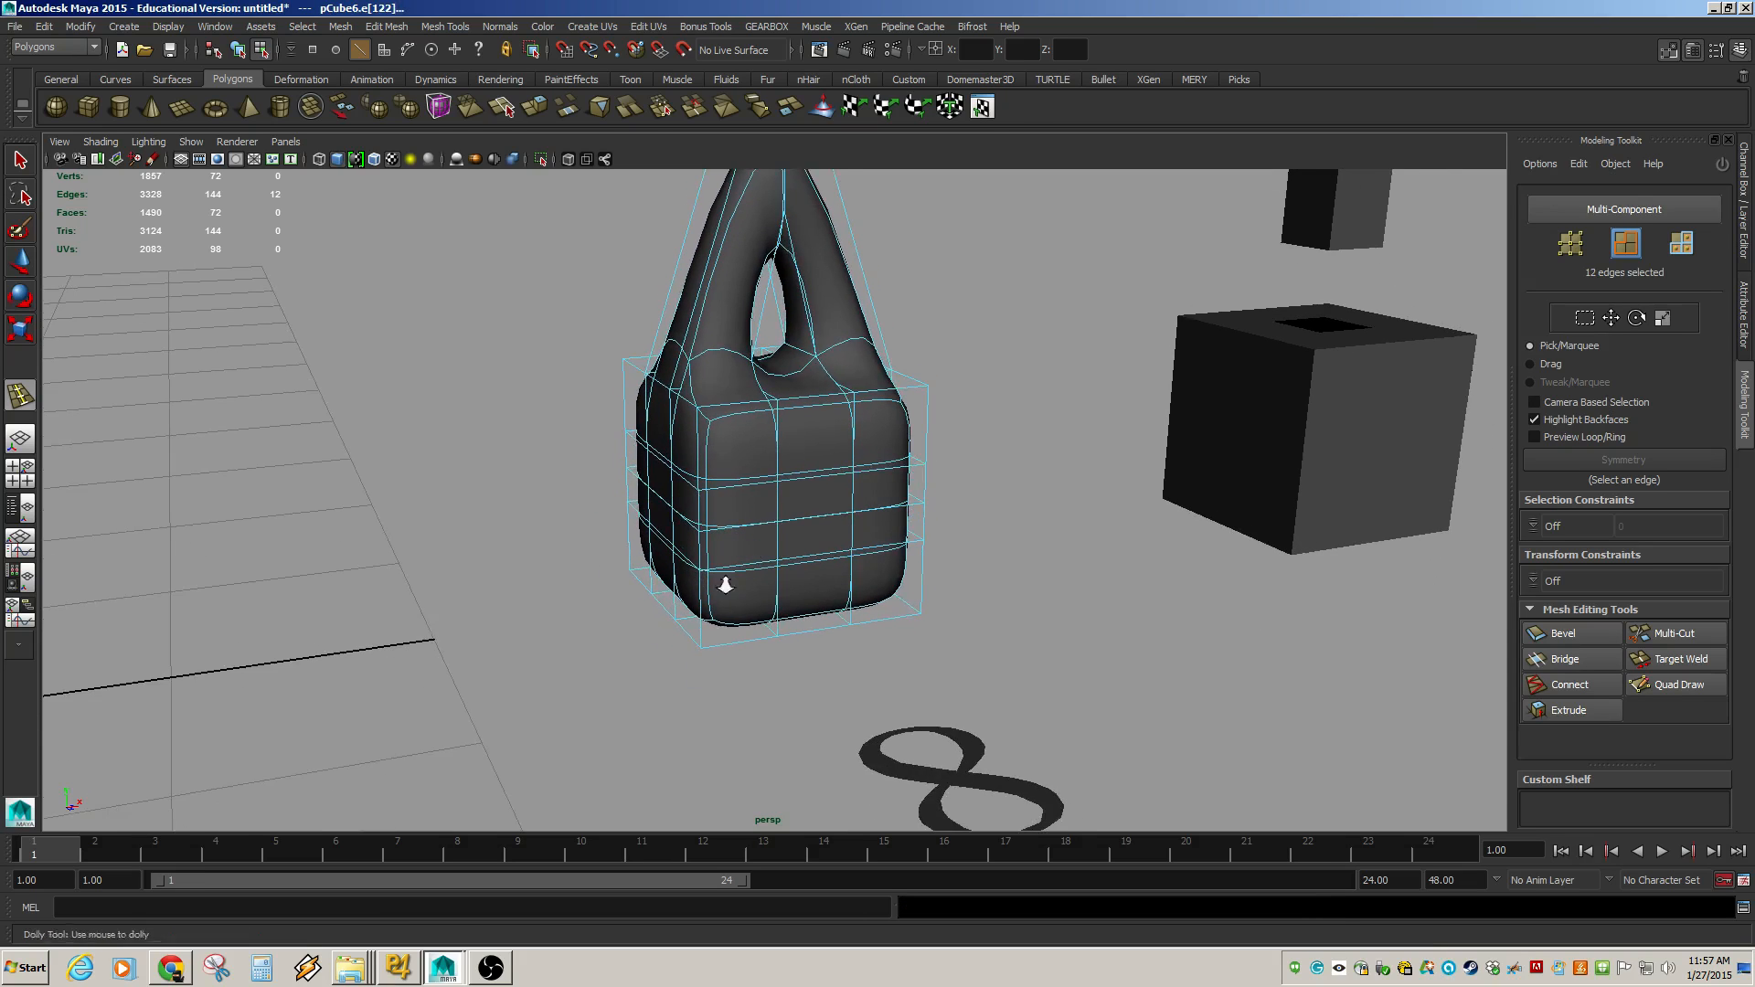
right_click_drag(725, 582, 1022, 650, "alt")
left_click_drag(759, 666, 757, 875, "alt")
left_click_drag(864, 542, 768, 655, "alt")
key("1")
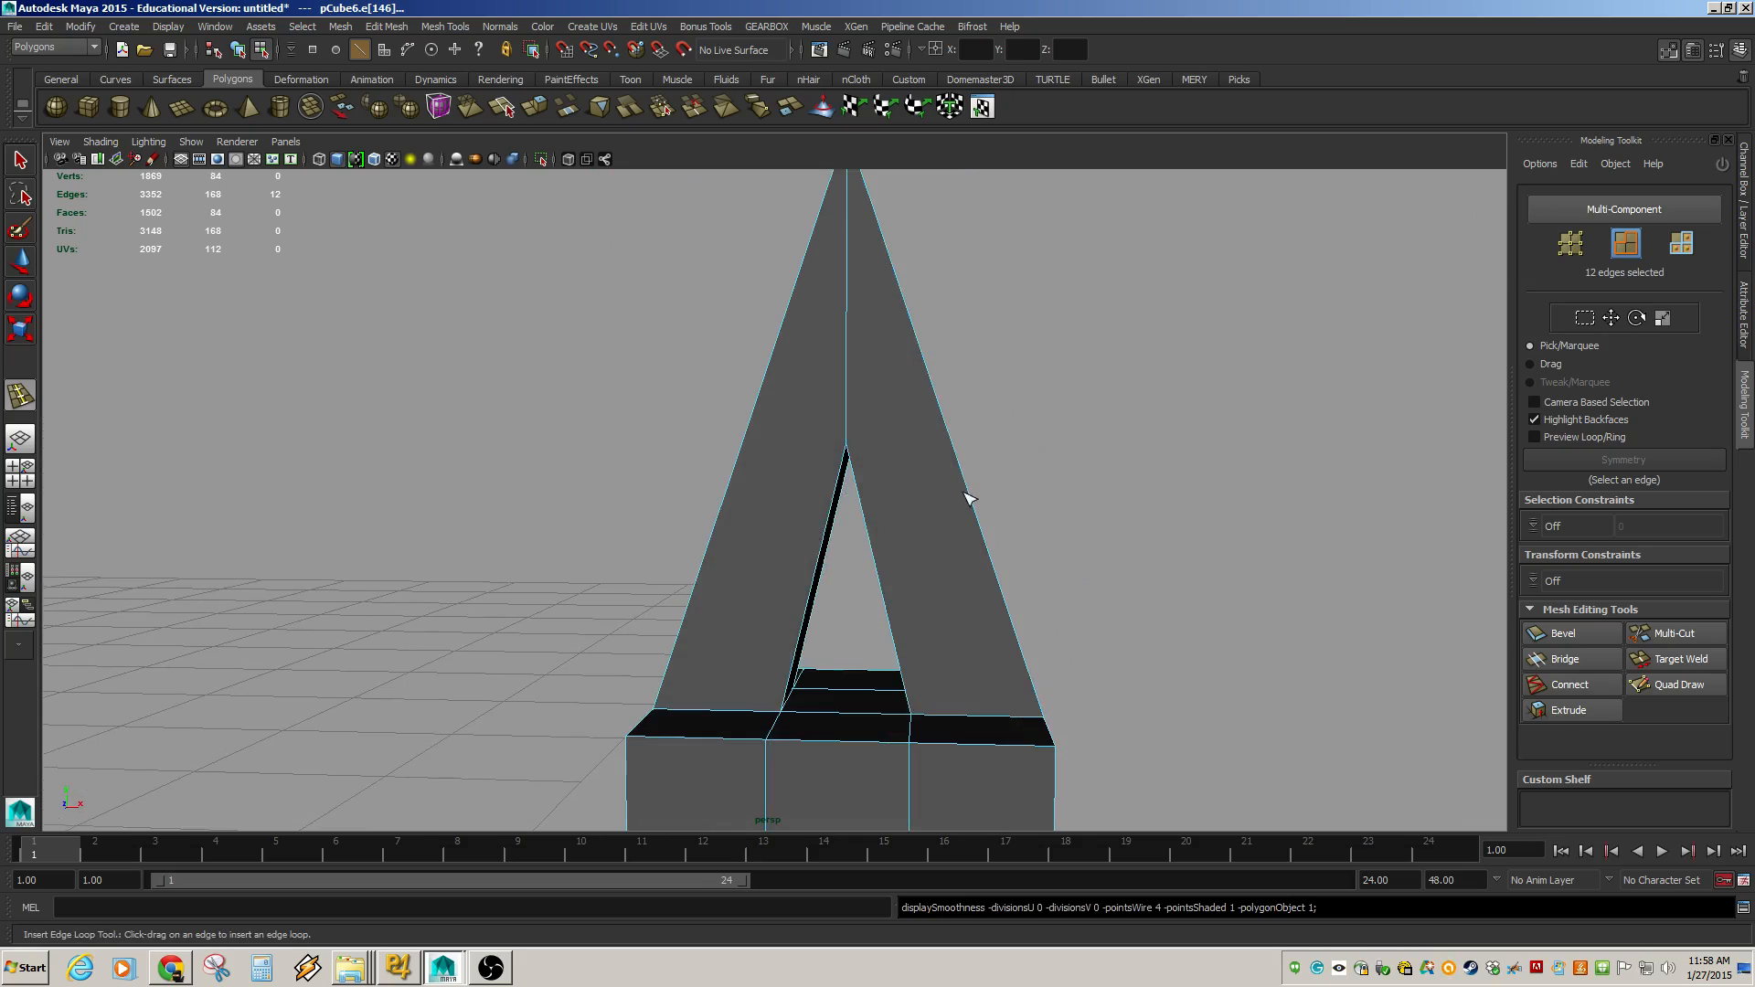
Insert an edge loop across the A-shape's right leg and move it outward.
left_click_drag(974, 504, 982, 529)
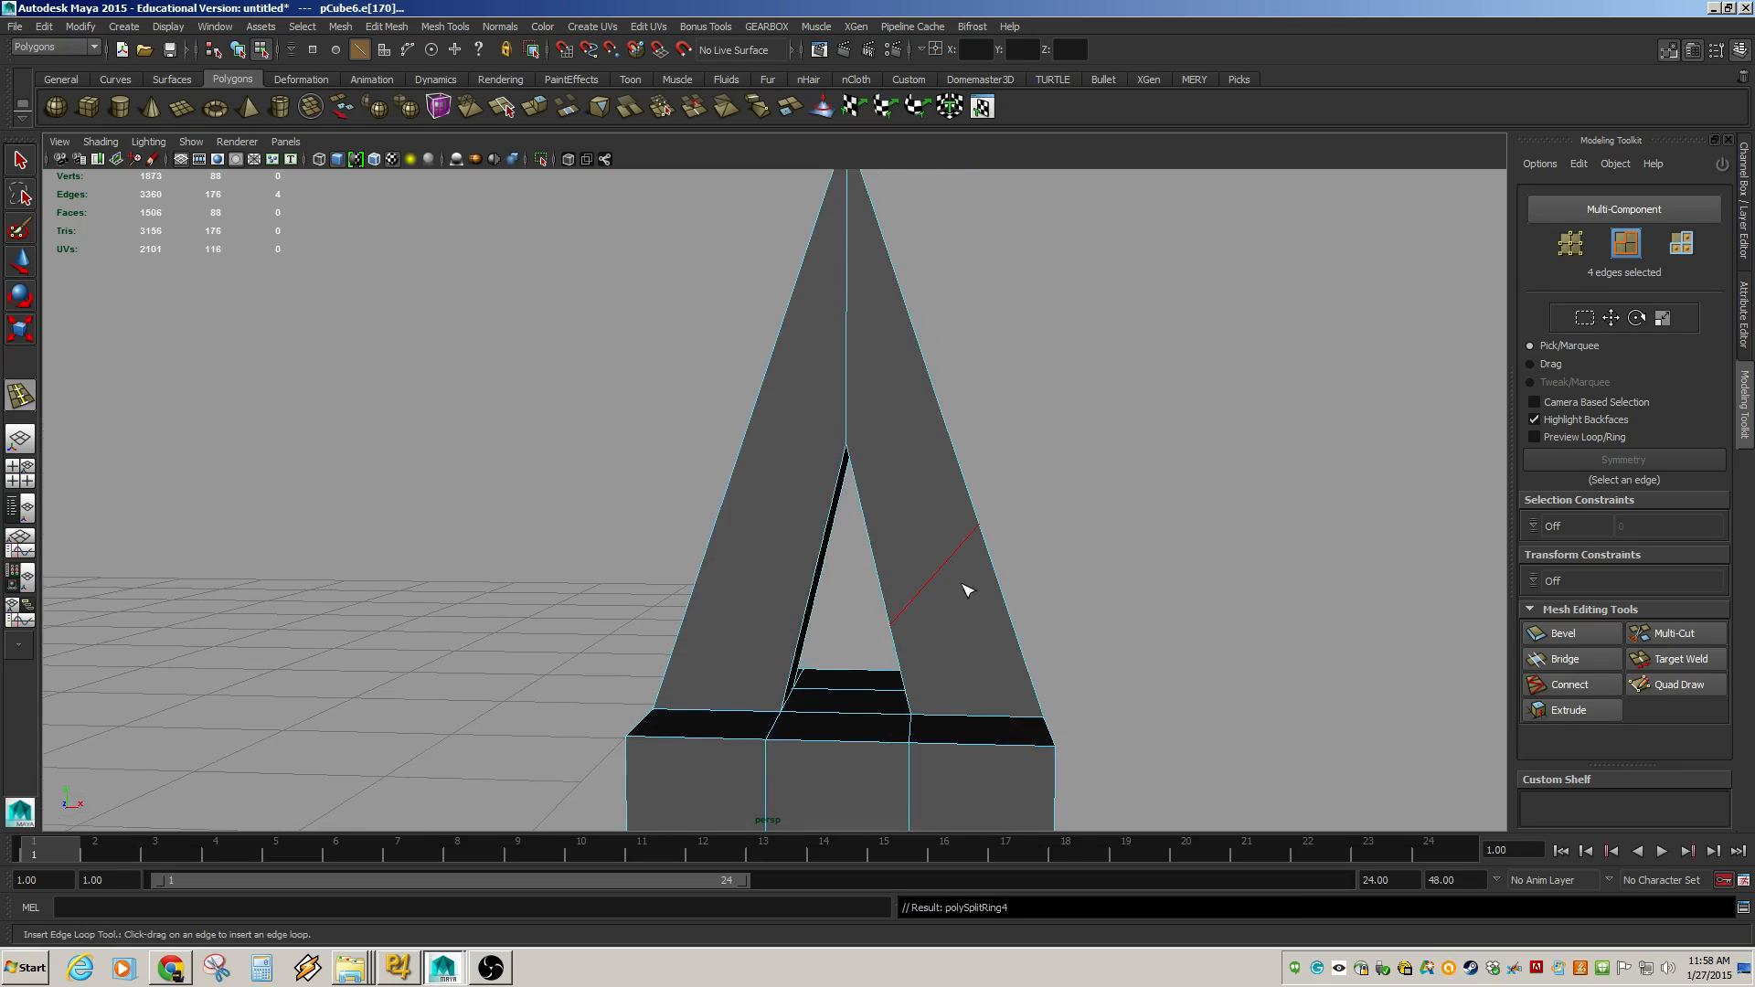
middle_click_drag(968, 591, 1003, 477, "alt")
key("w")
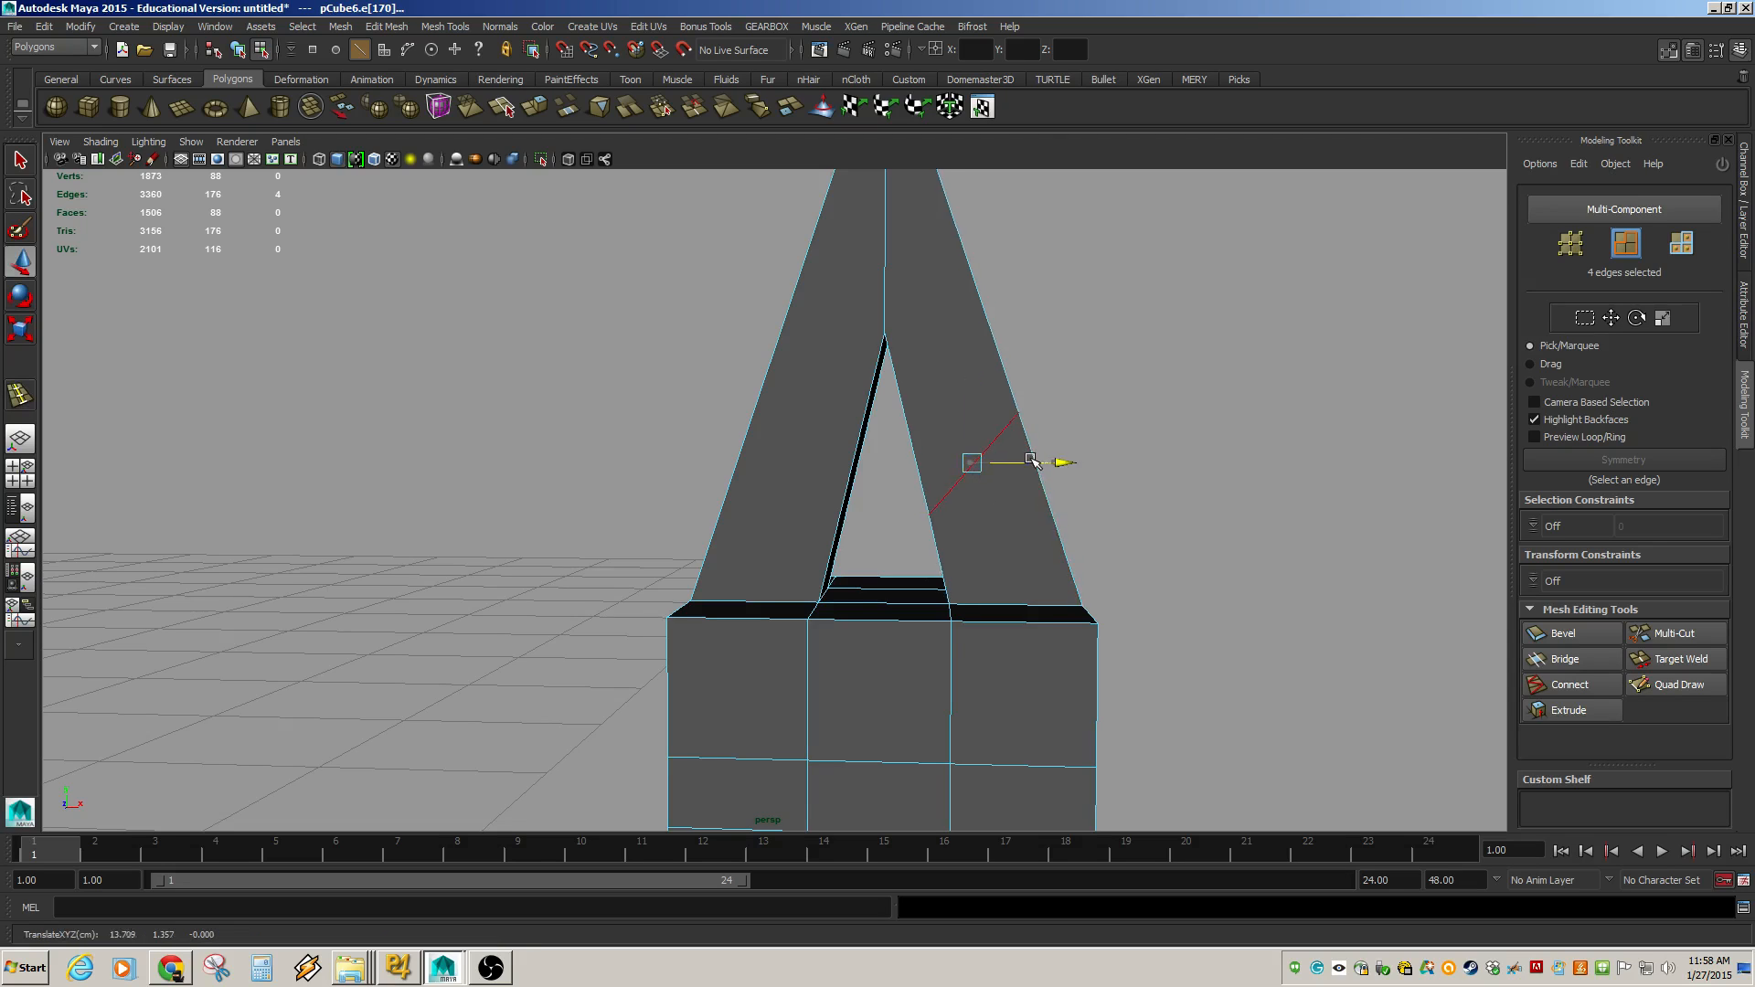
left_click_drag(970, 460, 1030, 320)
Rotate the new edge loop to bend the A-shape's right leg.
key("e")
left_click_drag(1001, 377, 981, 353)
middle_click_drag(956, 423, 921, 568, "alt")
right_click_drag(921, 569, 959, 576, "alt")
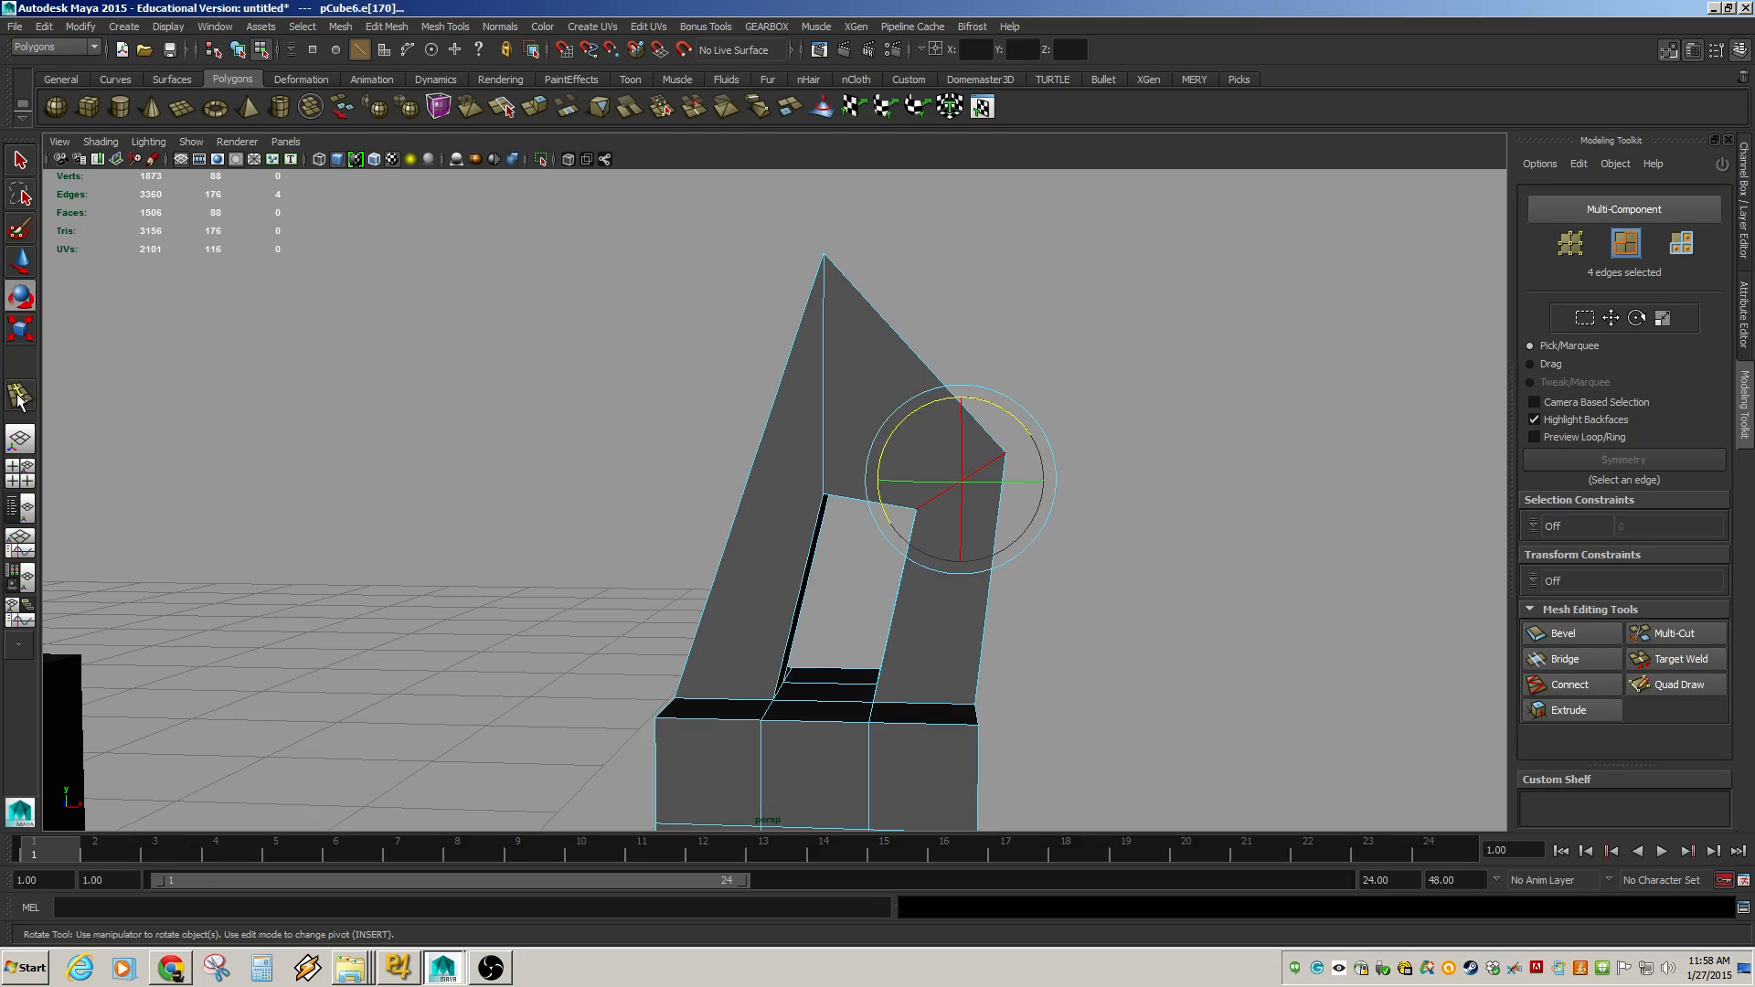
Insert an edge loop across the A-shape's left leg and move it down.
left_click(417, 27)
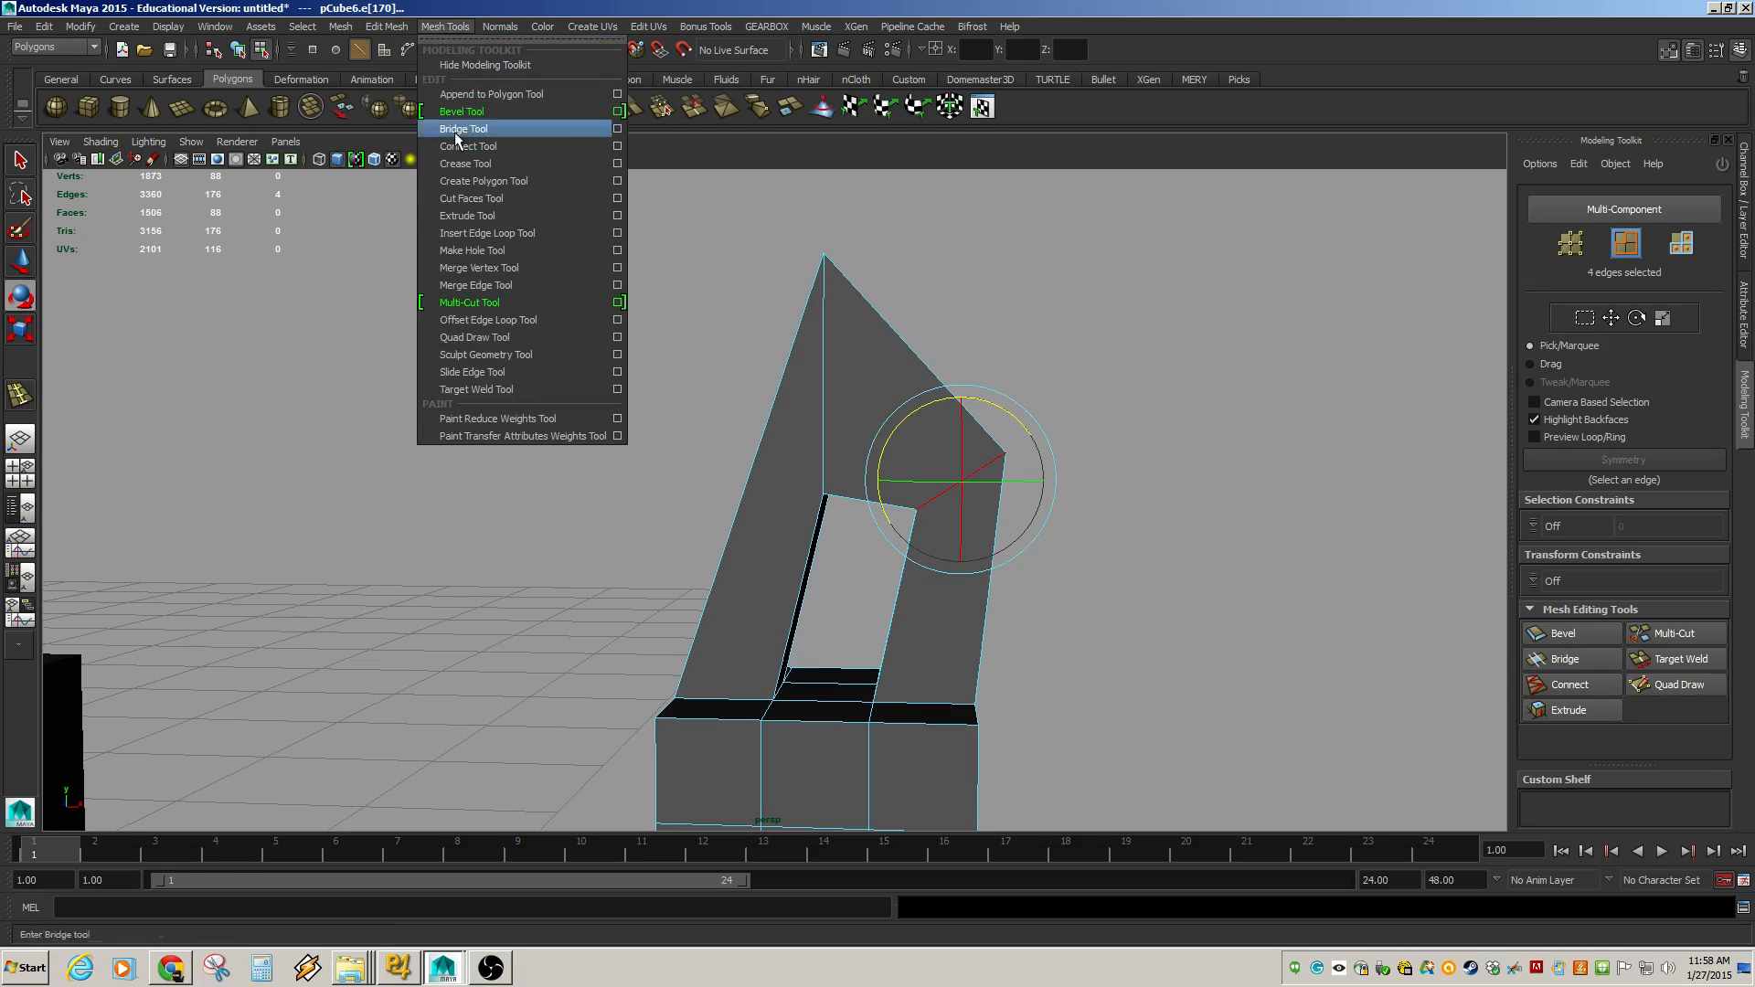
left_click(468, 239)
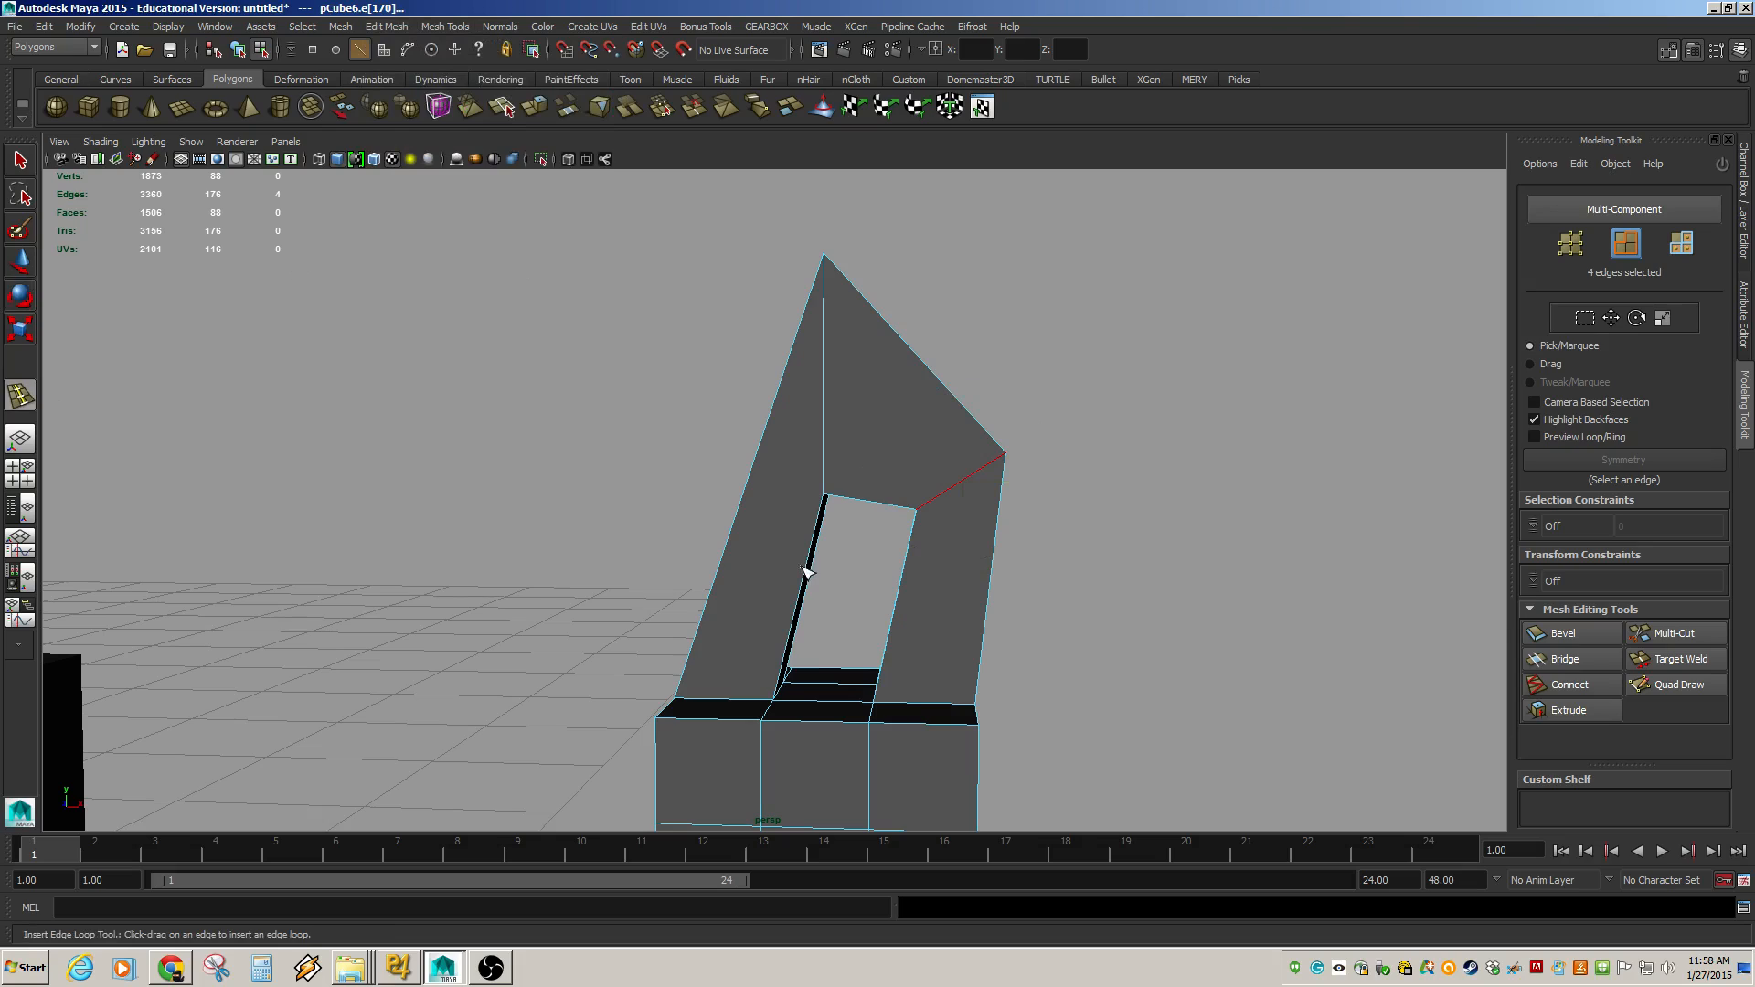
left_click_drag(807, 571, 906, 540)
key("r")
key("w")
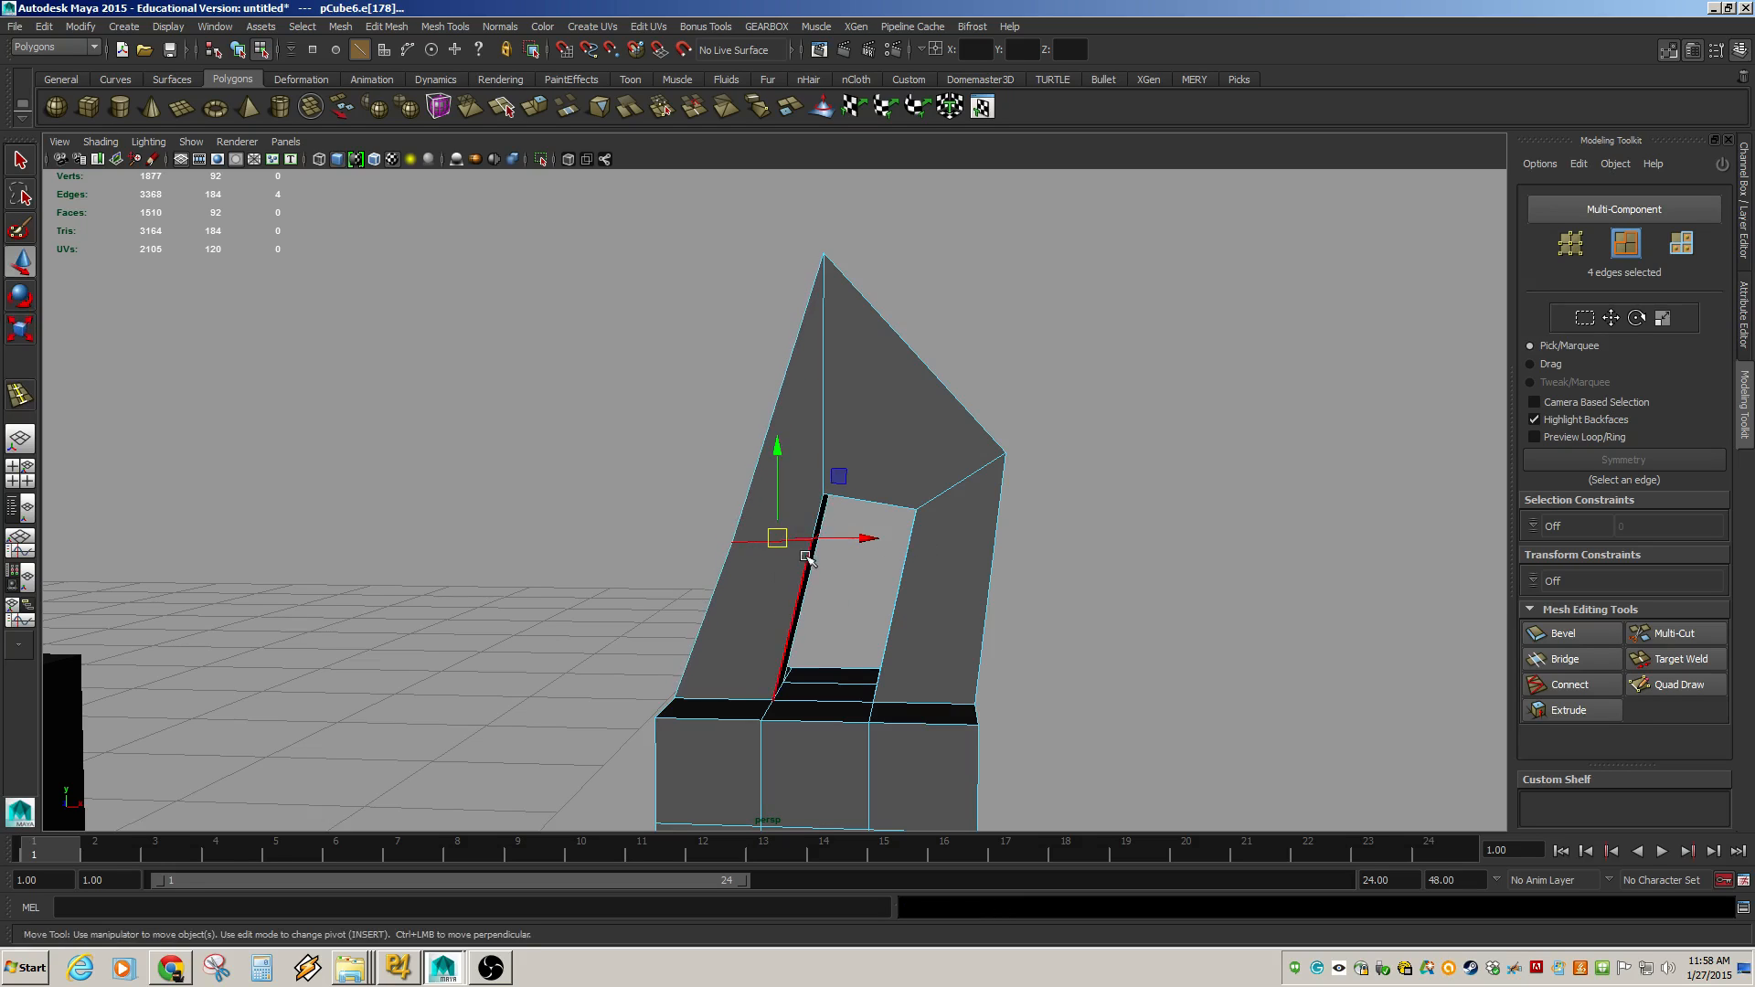
left_click_drag(779, 541, 788, 601)
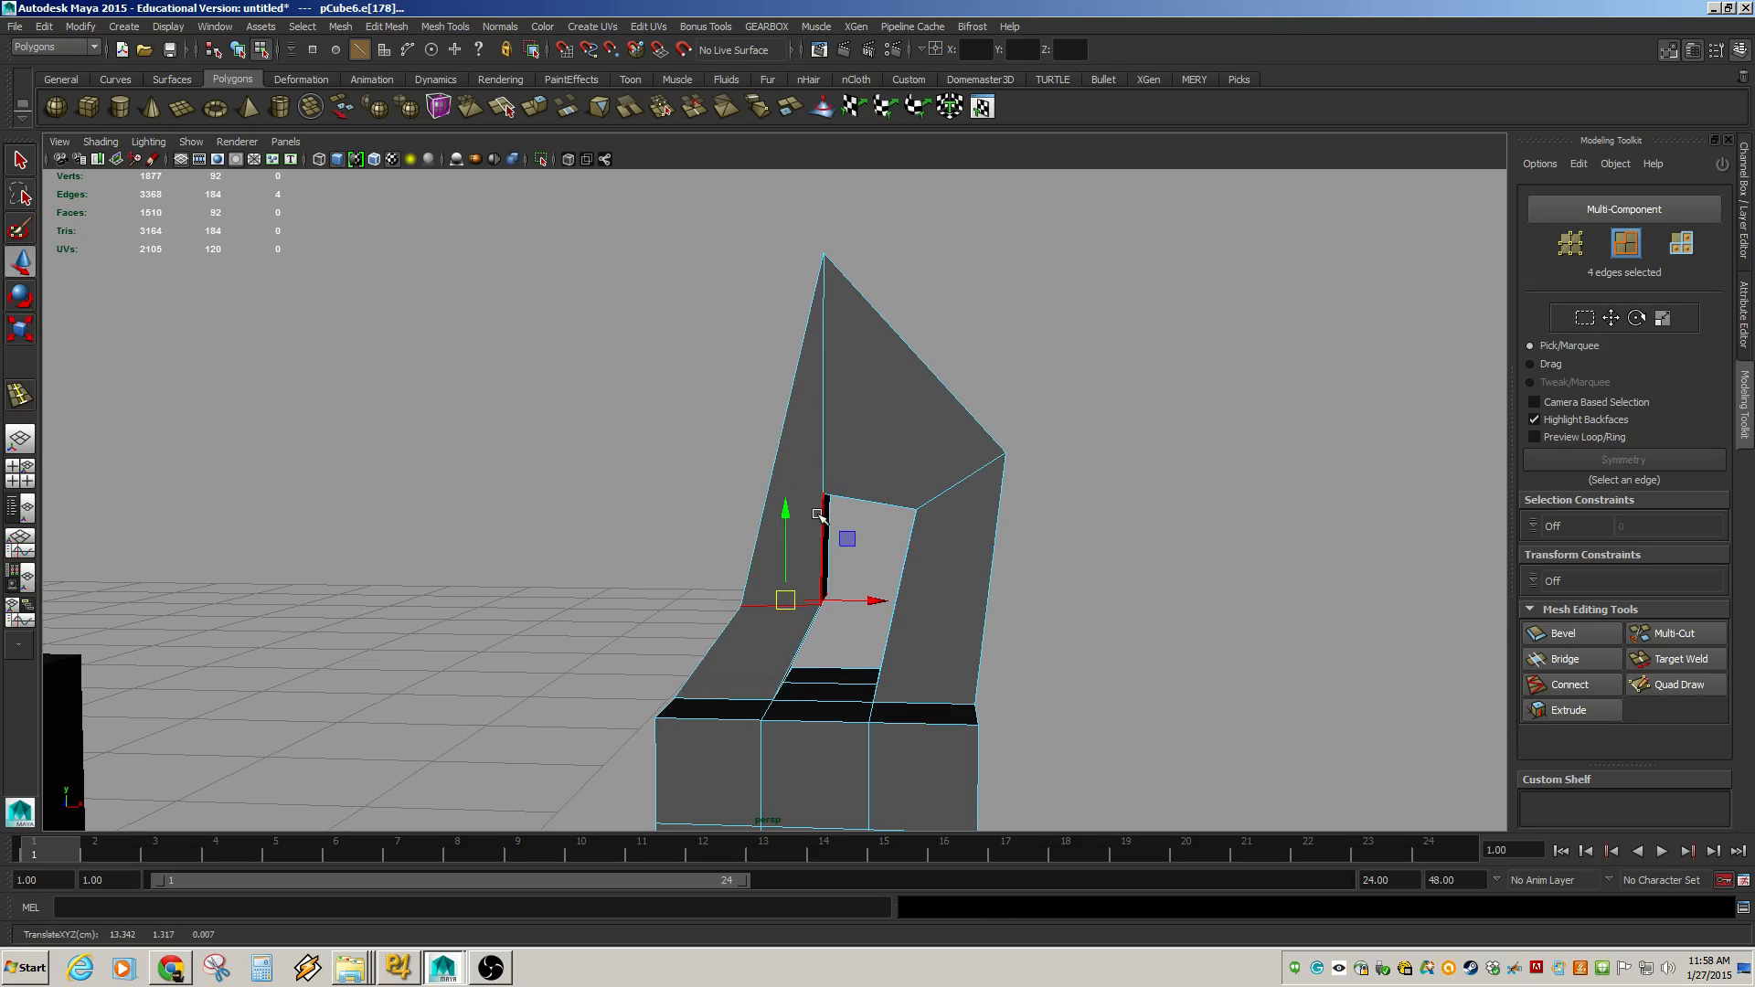
Insert an edge loop through the upper part of the A-shape and move it outward.
key("g")
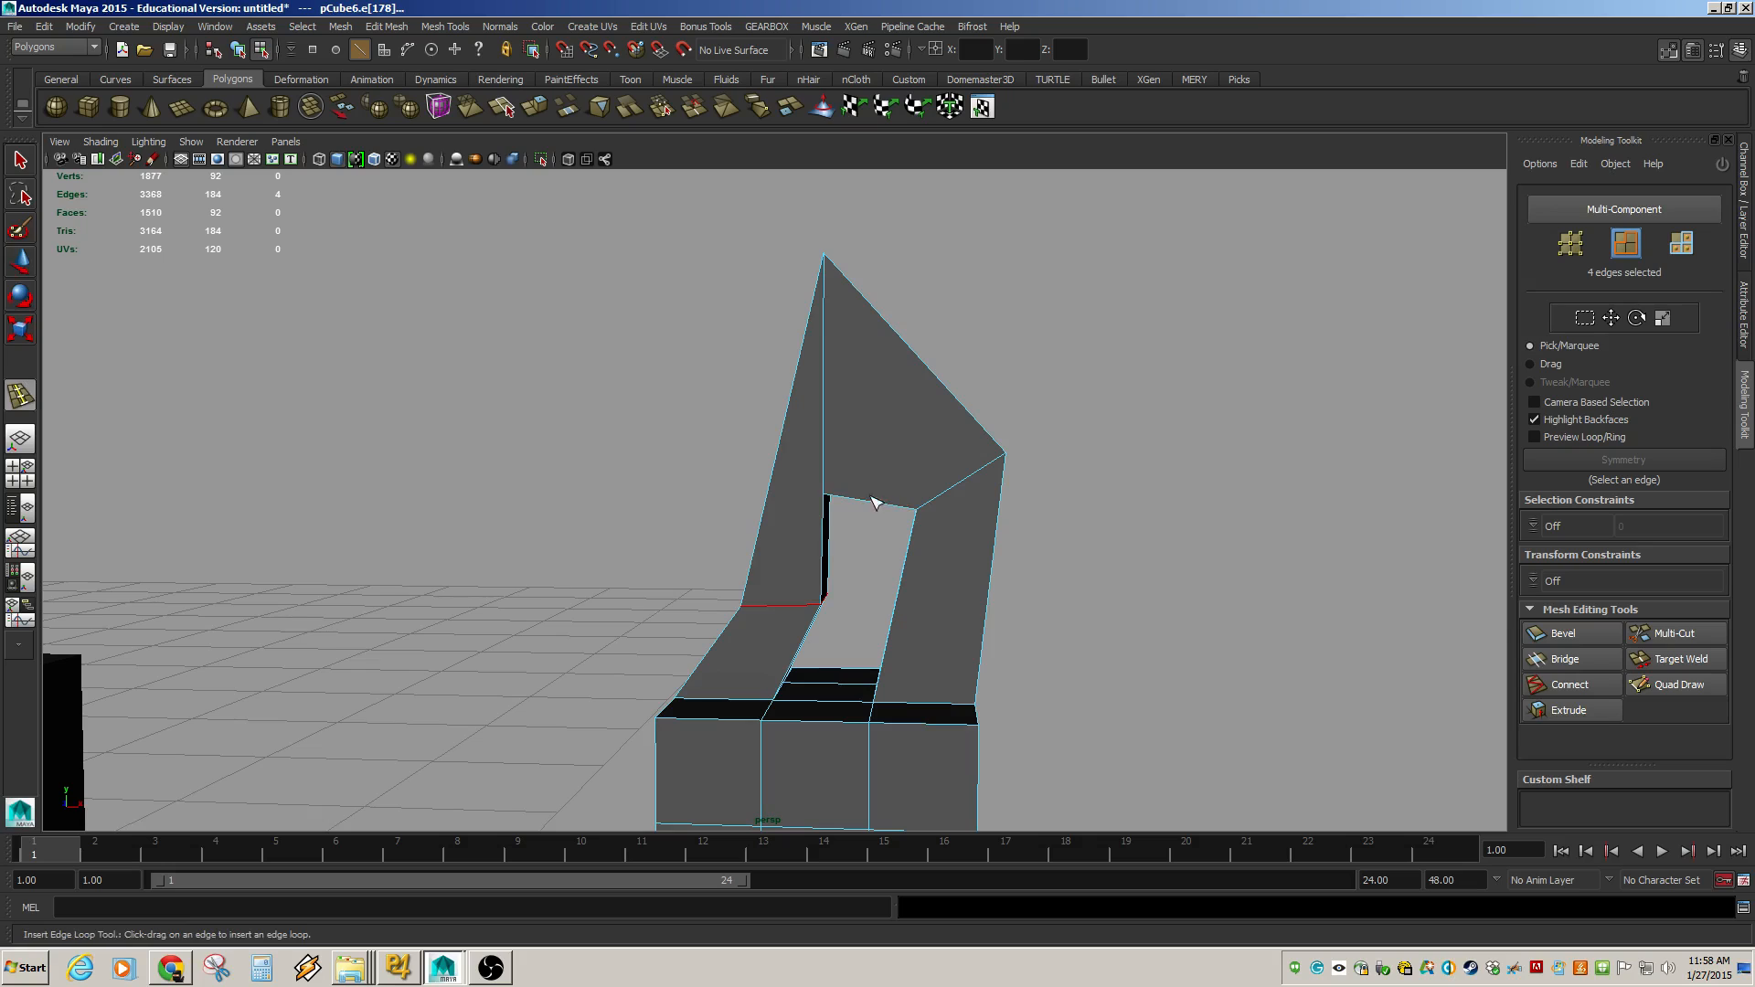
left_click_drag(843, 502, 864, 502)
key("w")
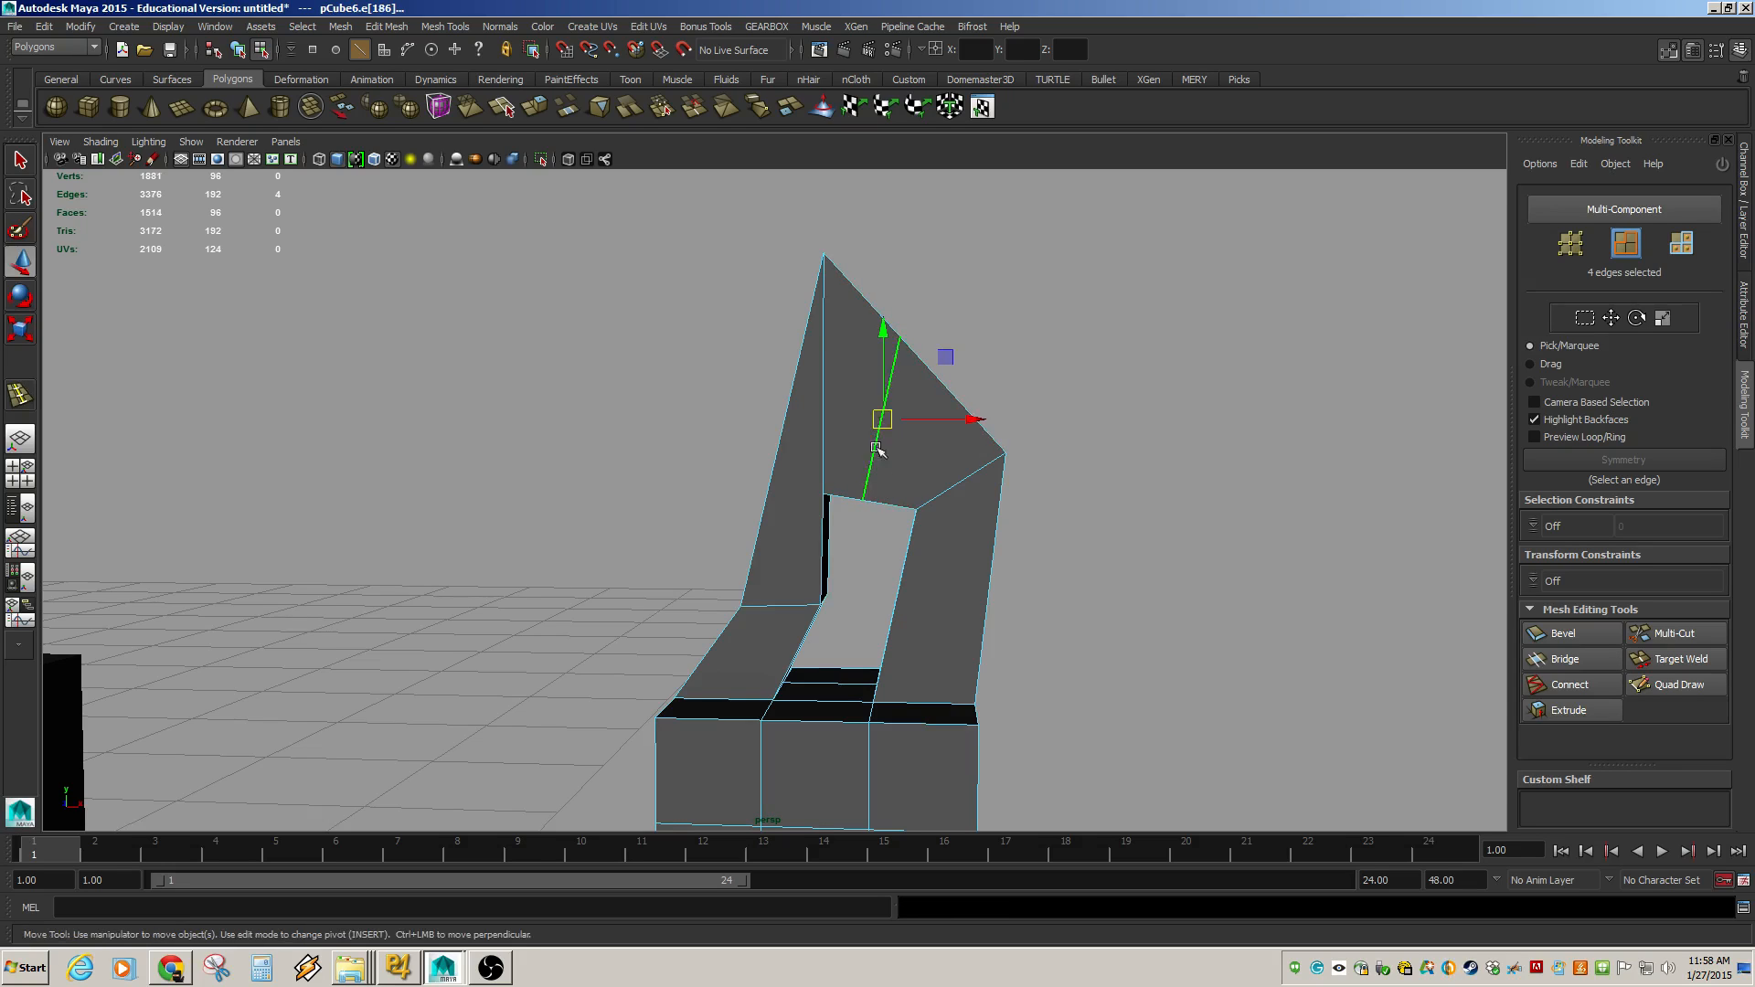
left_click_drag(885, 382, 951, 377)
Insert another edge loop low on the A-shape's left leg.
key("g")
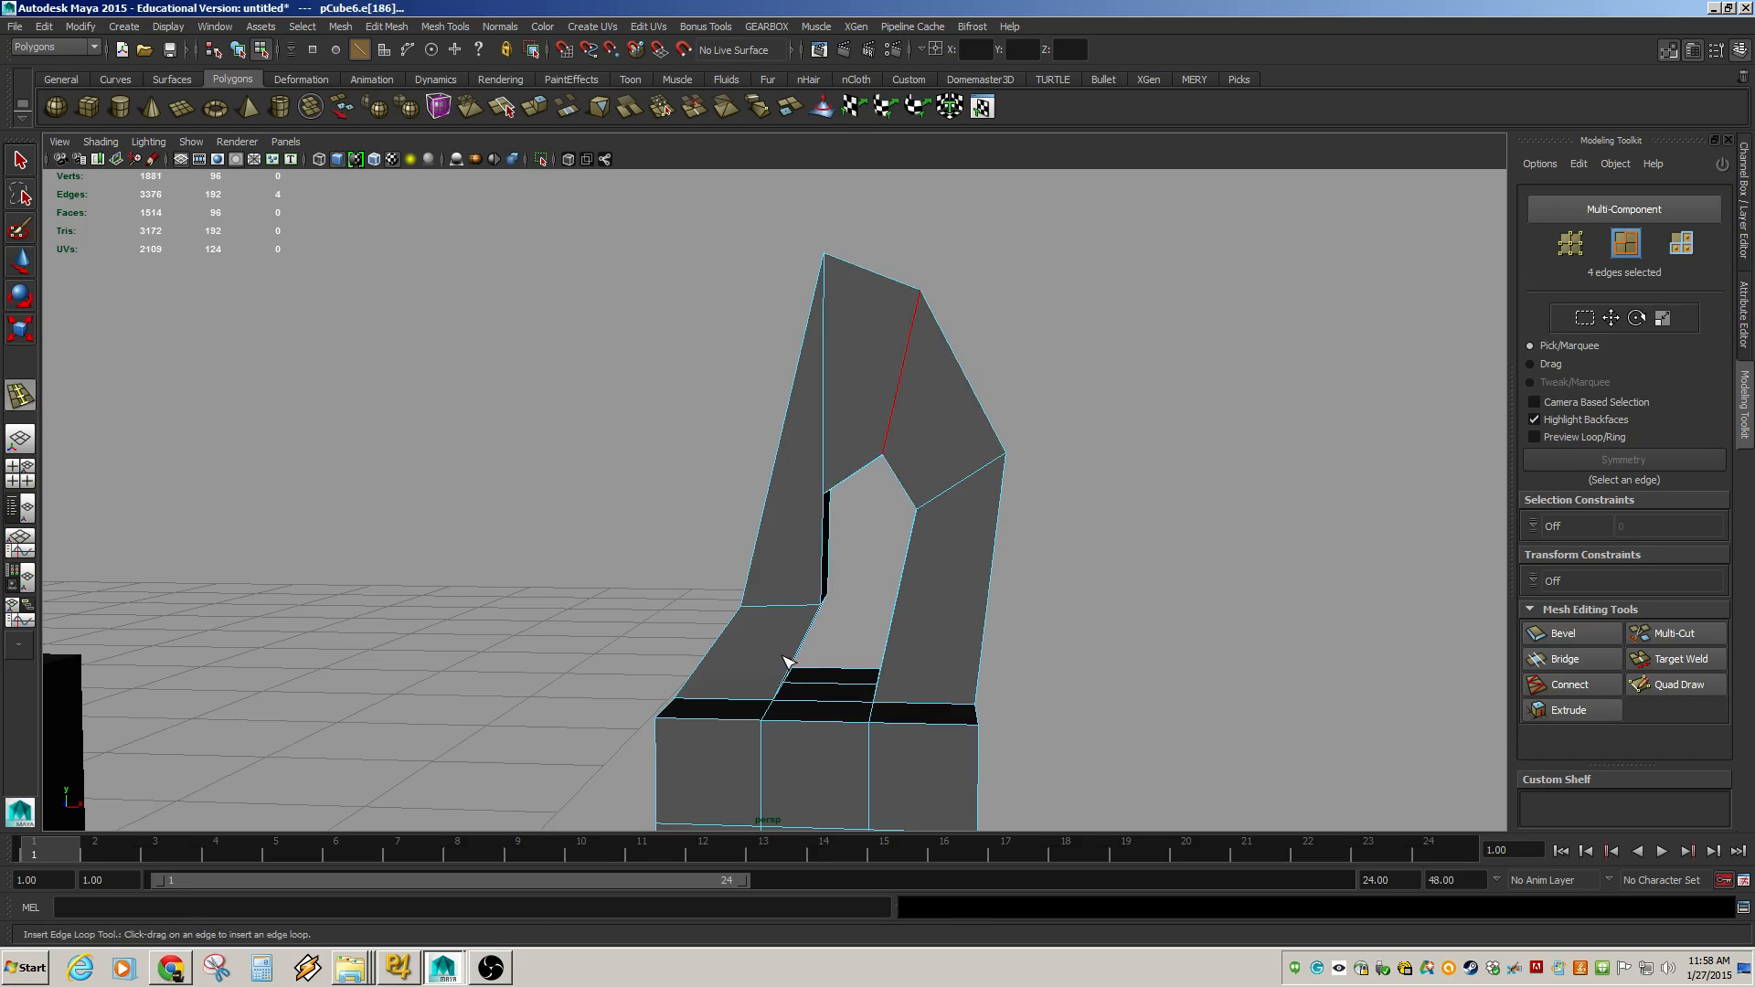
left_click_drag(794, 662, 840, 654)
key("w")
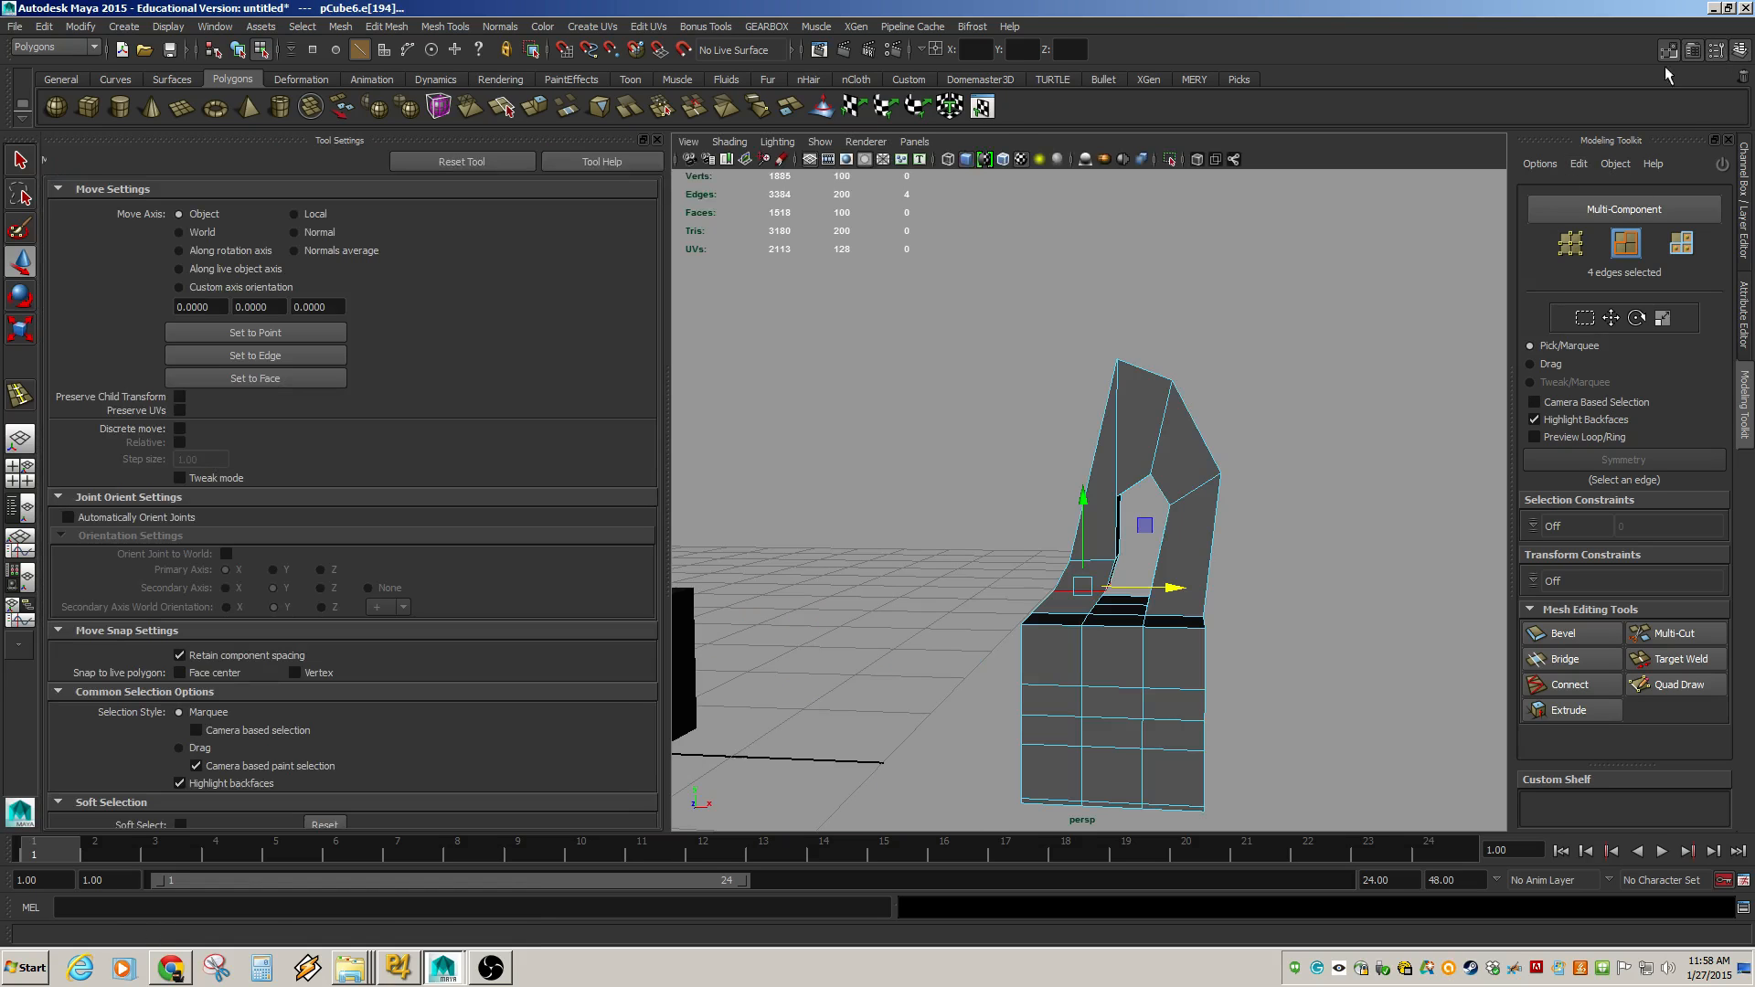
Enable Insert with edge flow for the Insert Edge Loop tool and insert a loop across the A-shape's right leg.
left_click(1716, 50)
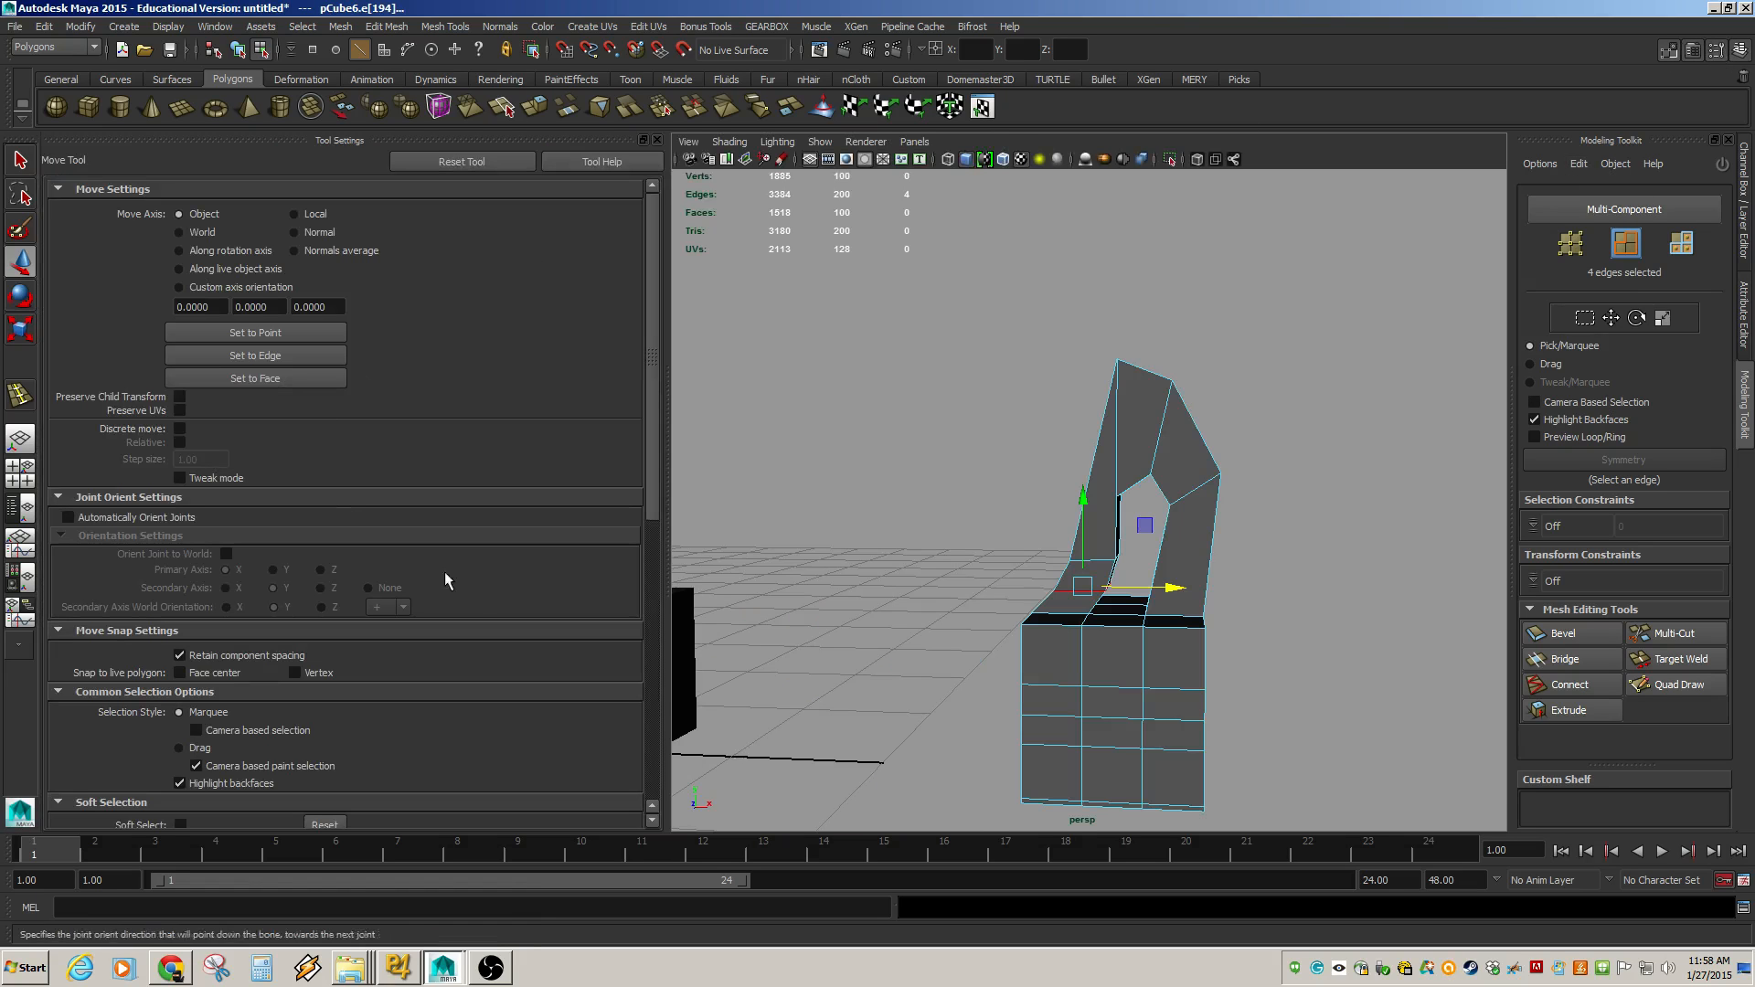
left_click_drag(667, 546, 552, 547)
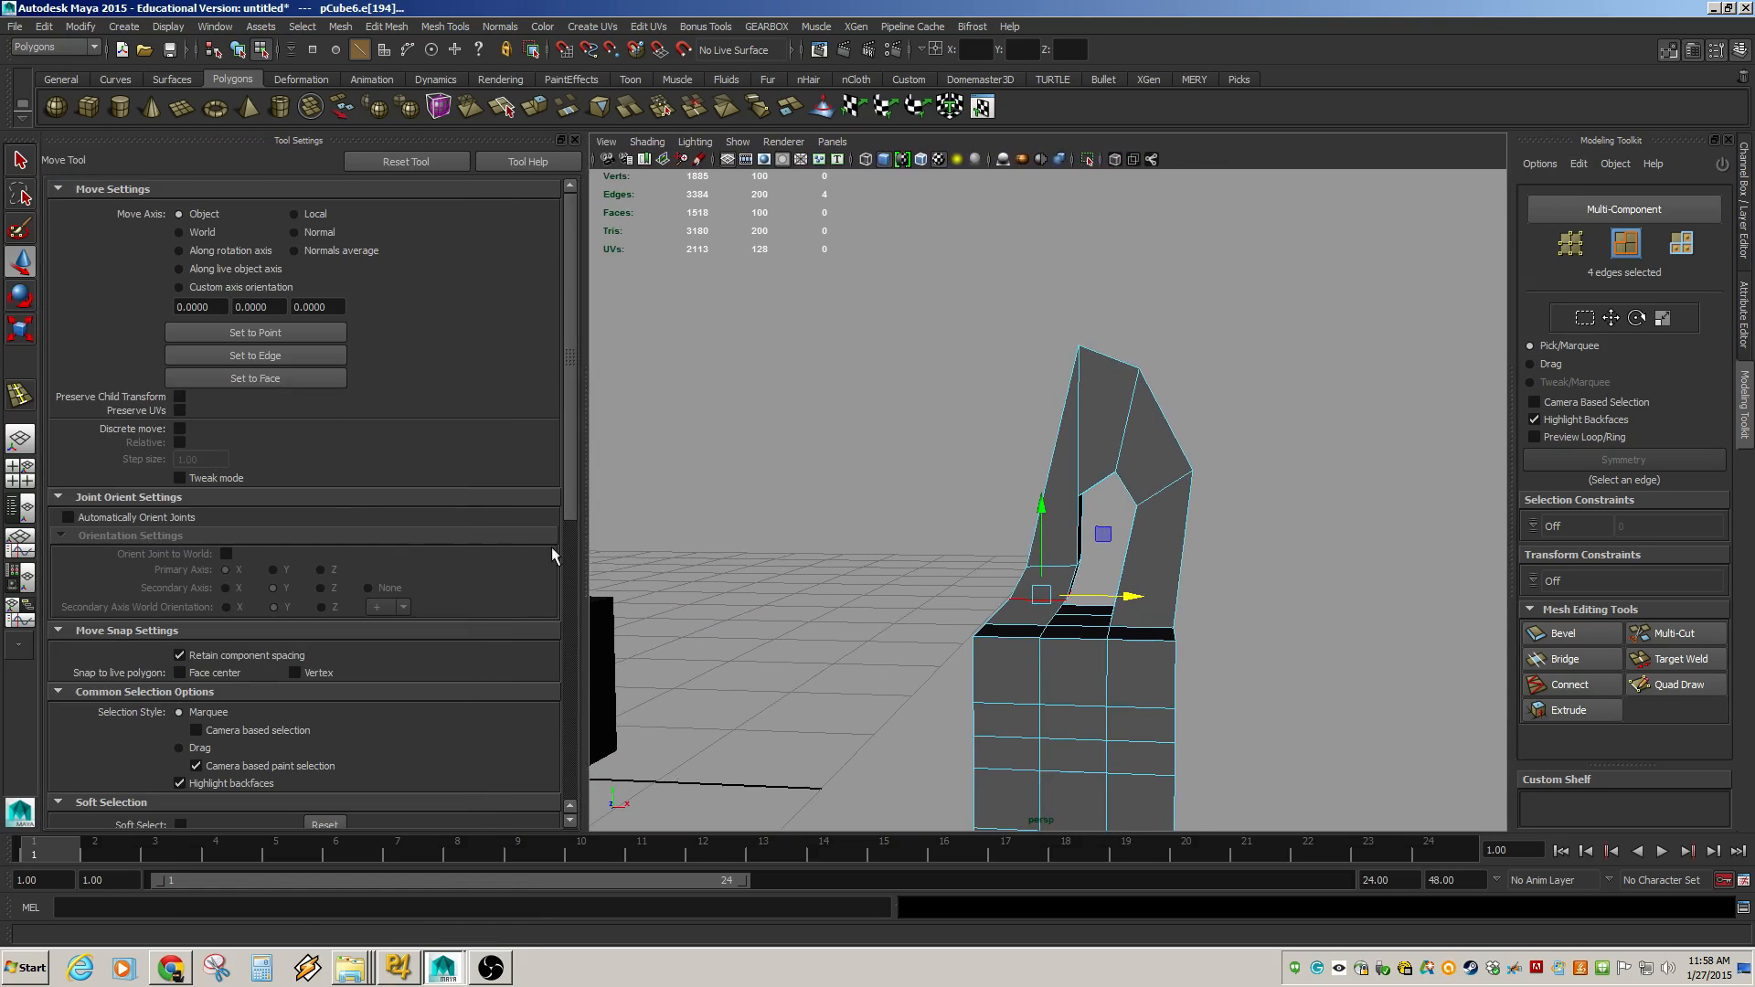
scroll(305, 578, "down", 8)
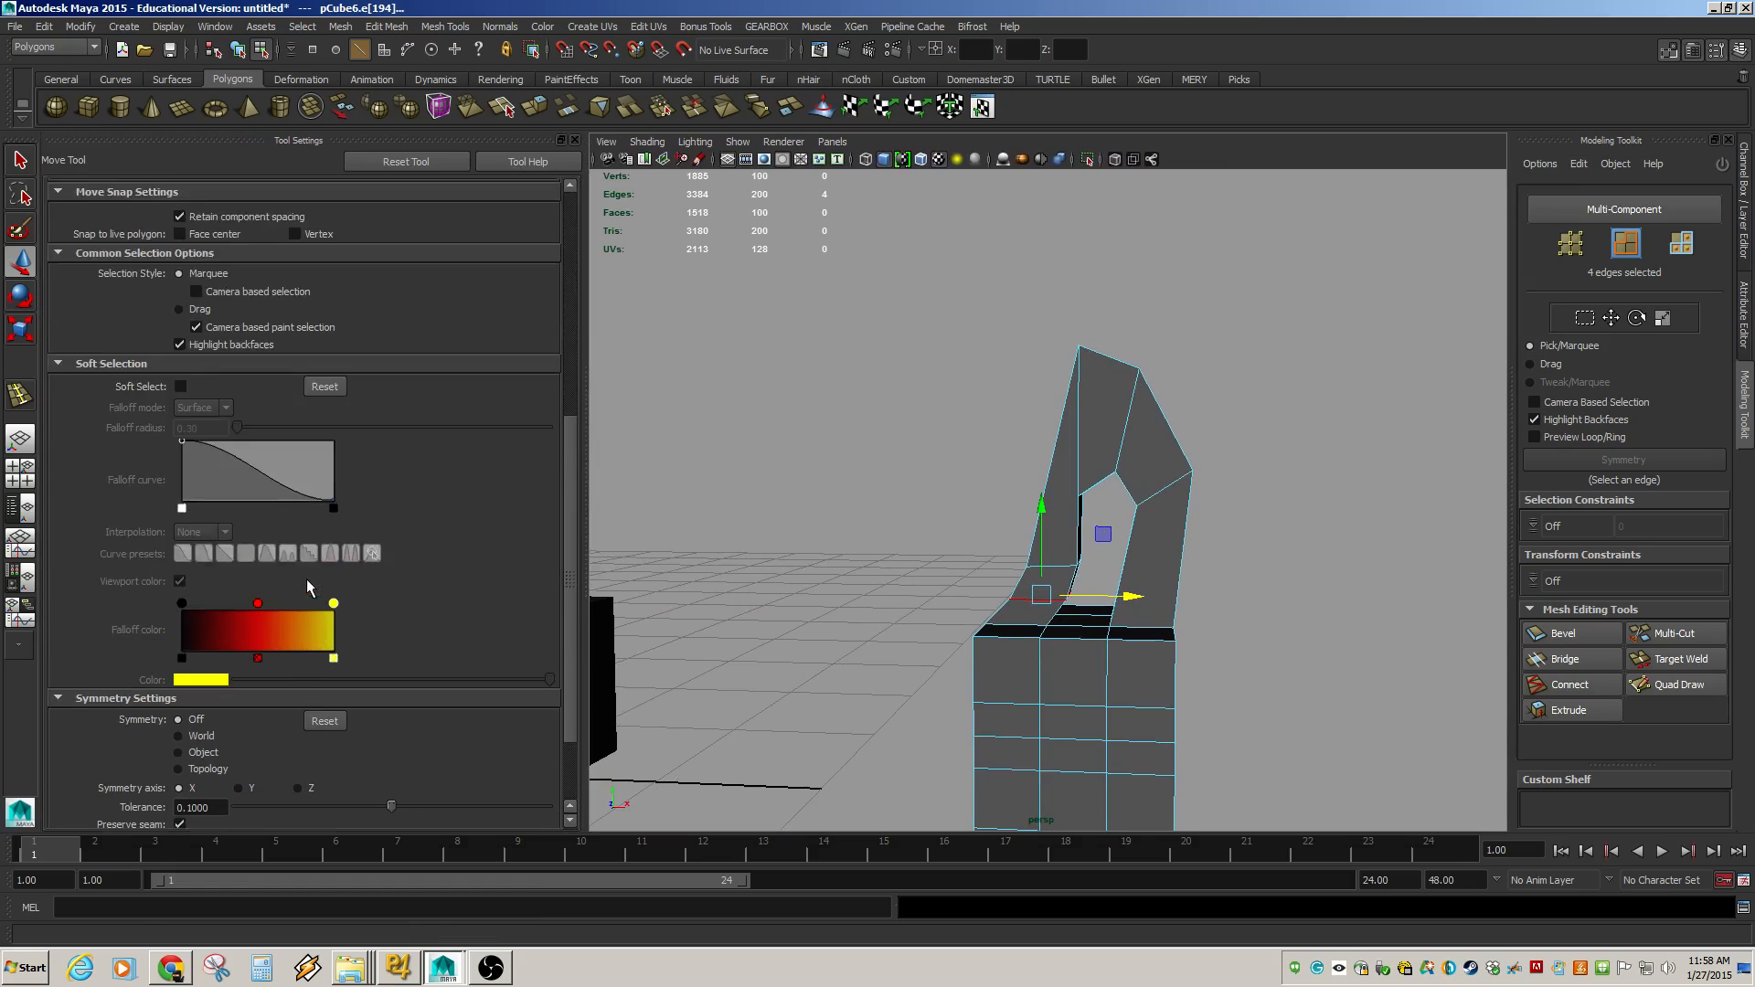
scroll(305, 578, "up", 8)
left_click(20, 397)
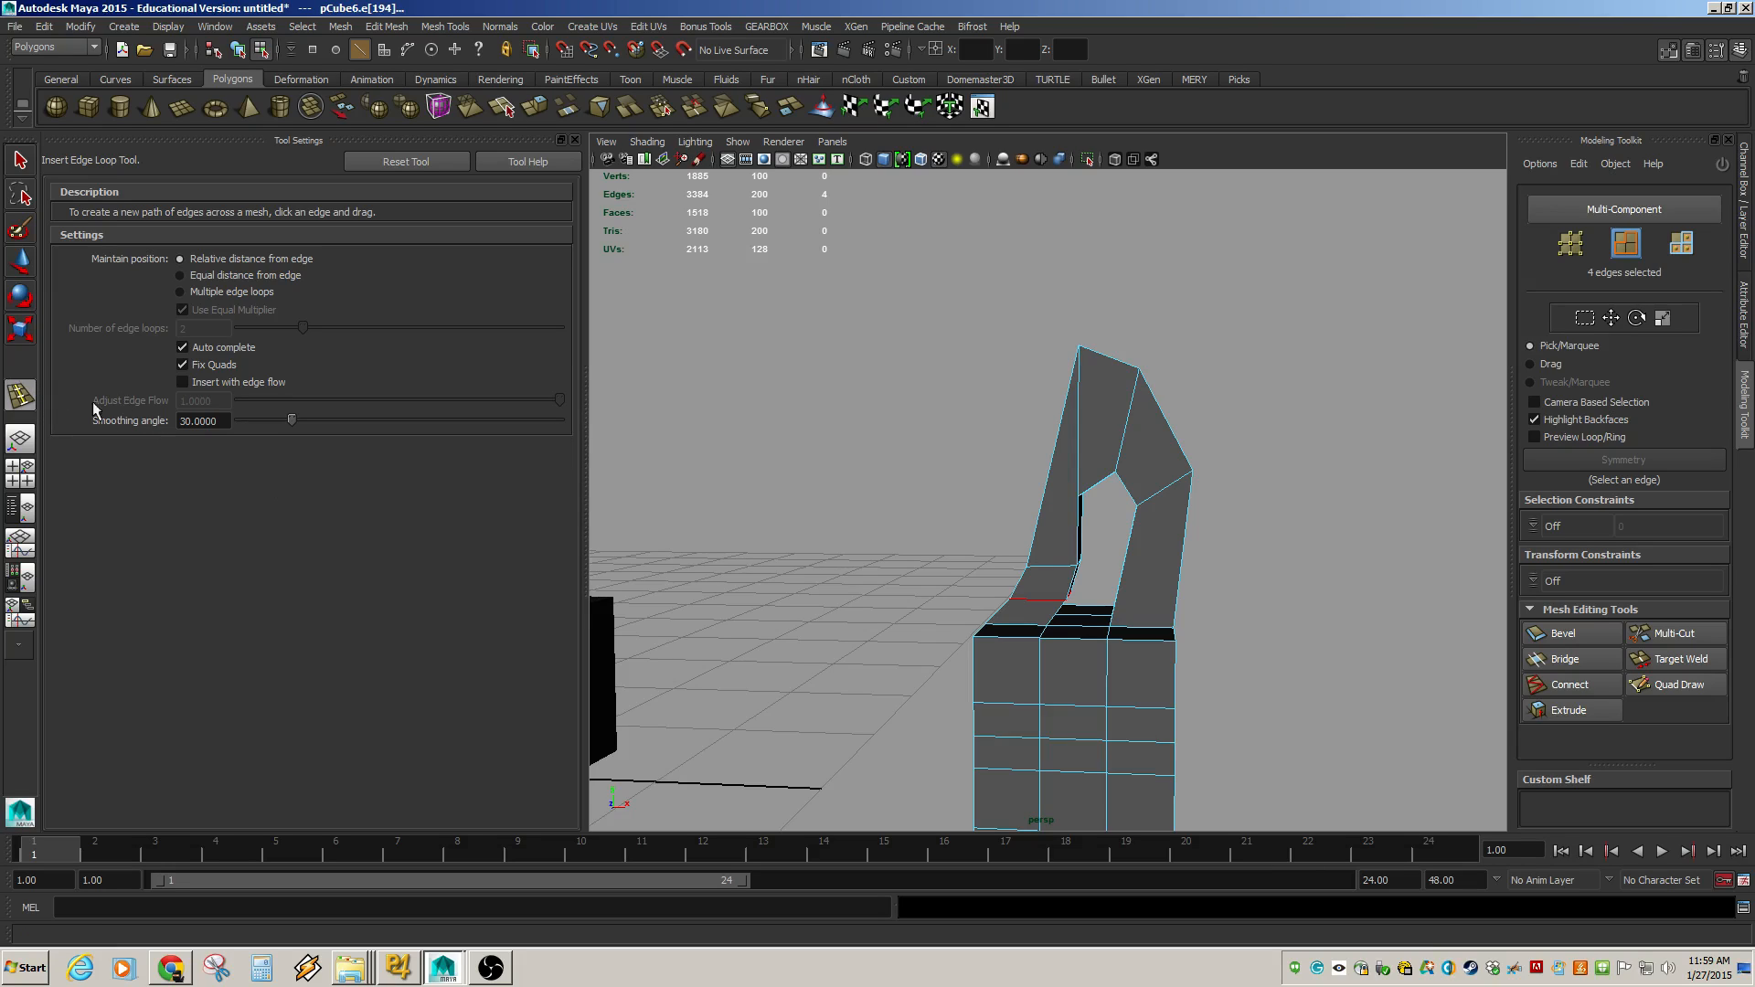
left_click(181, 387)
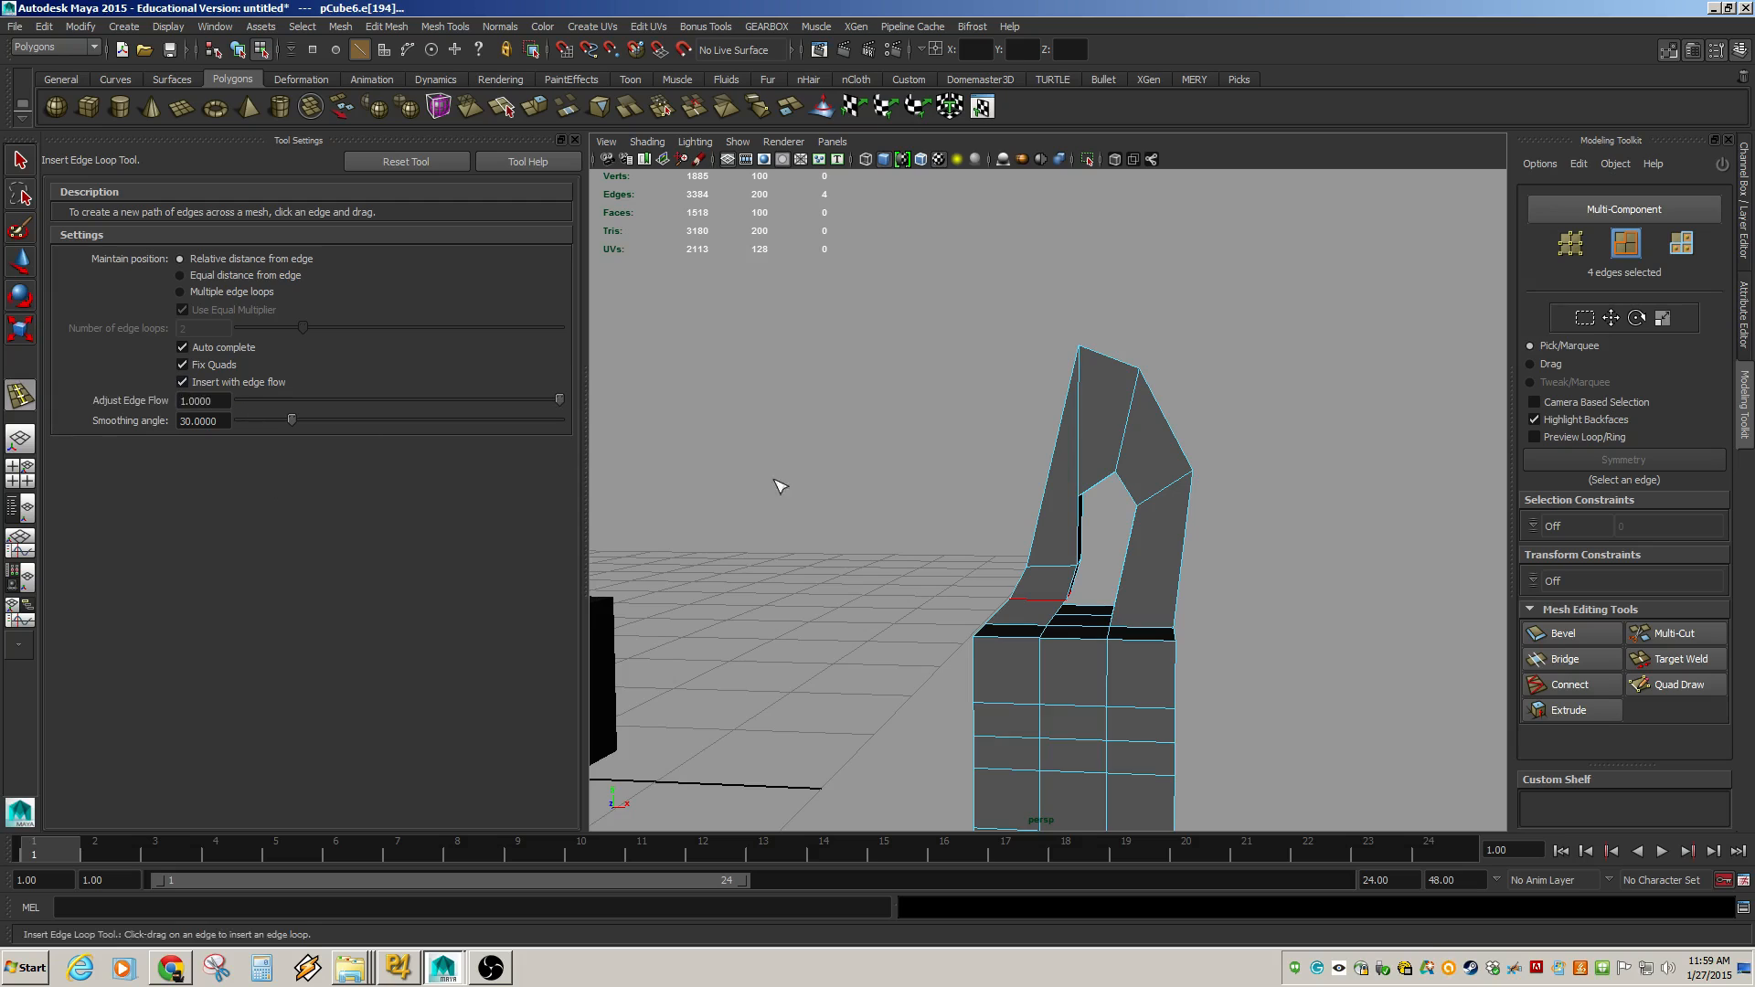
left_click_drag(987, 560, 1018, 530, "alt")
right_click_drag(1019, 529, 1110, 578, "alt")
middle_click_drag(1110, 578, 1083, 555, "alt")
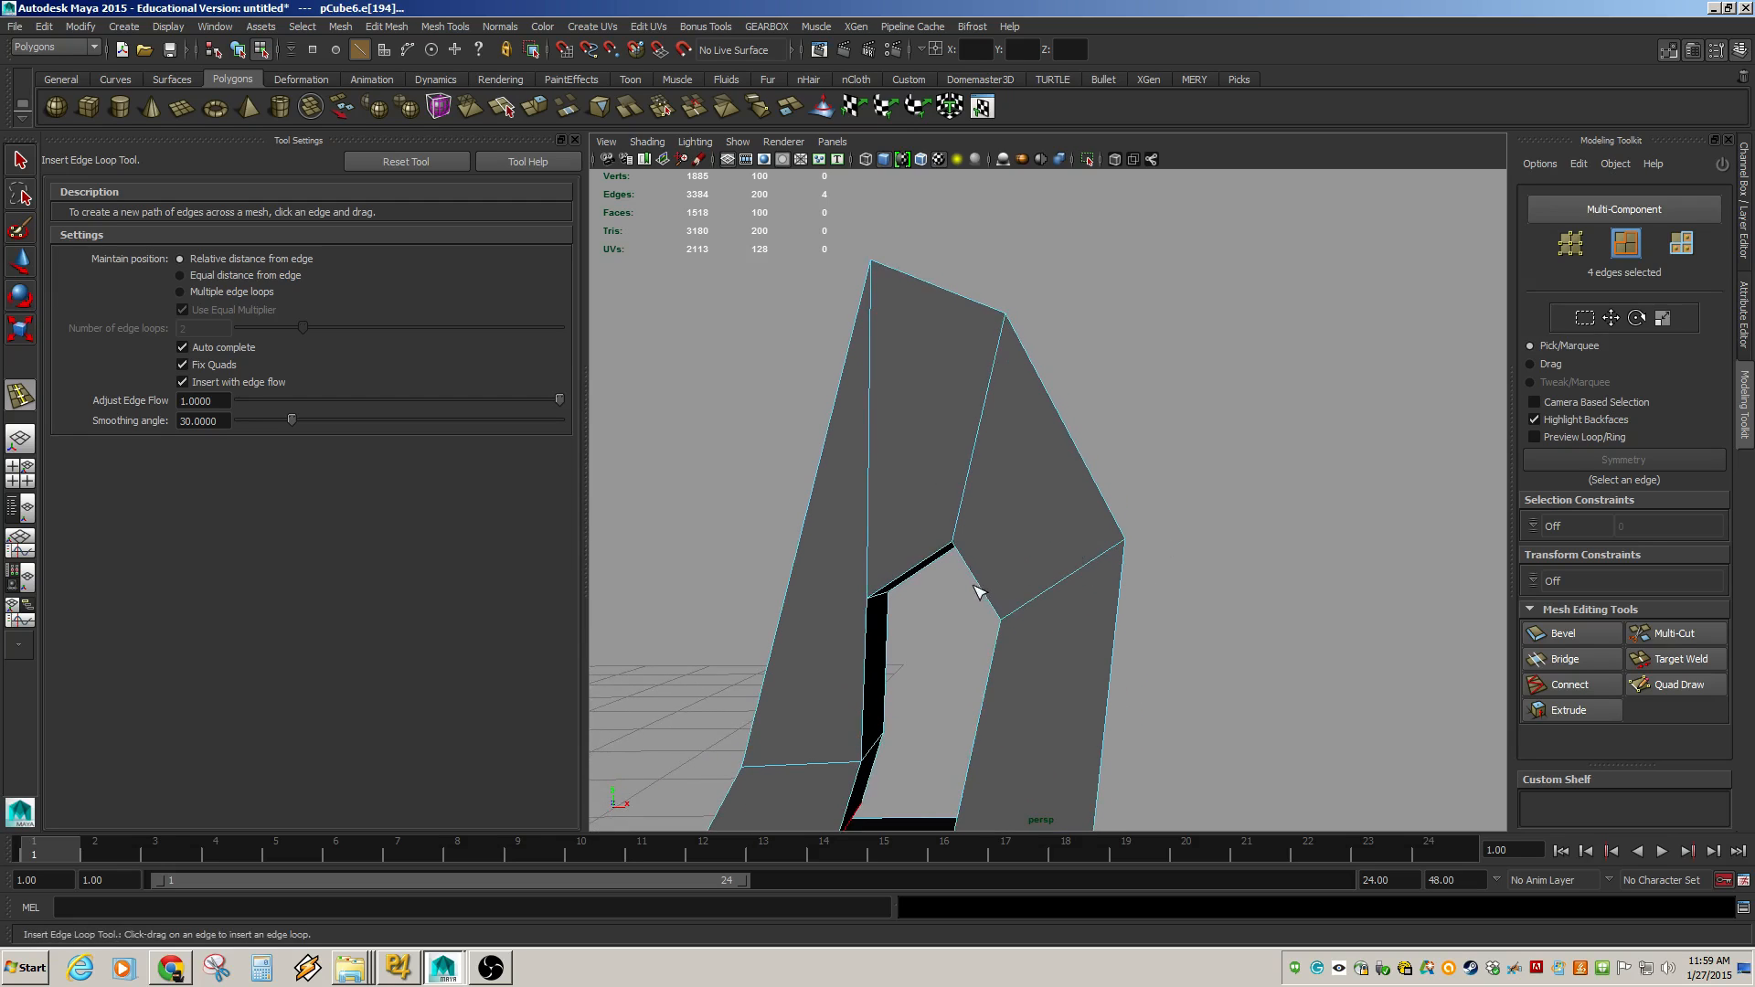
left_click_drag(985, 590, 983, 583)
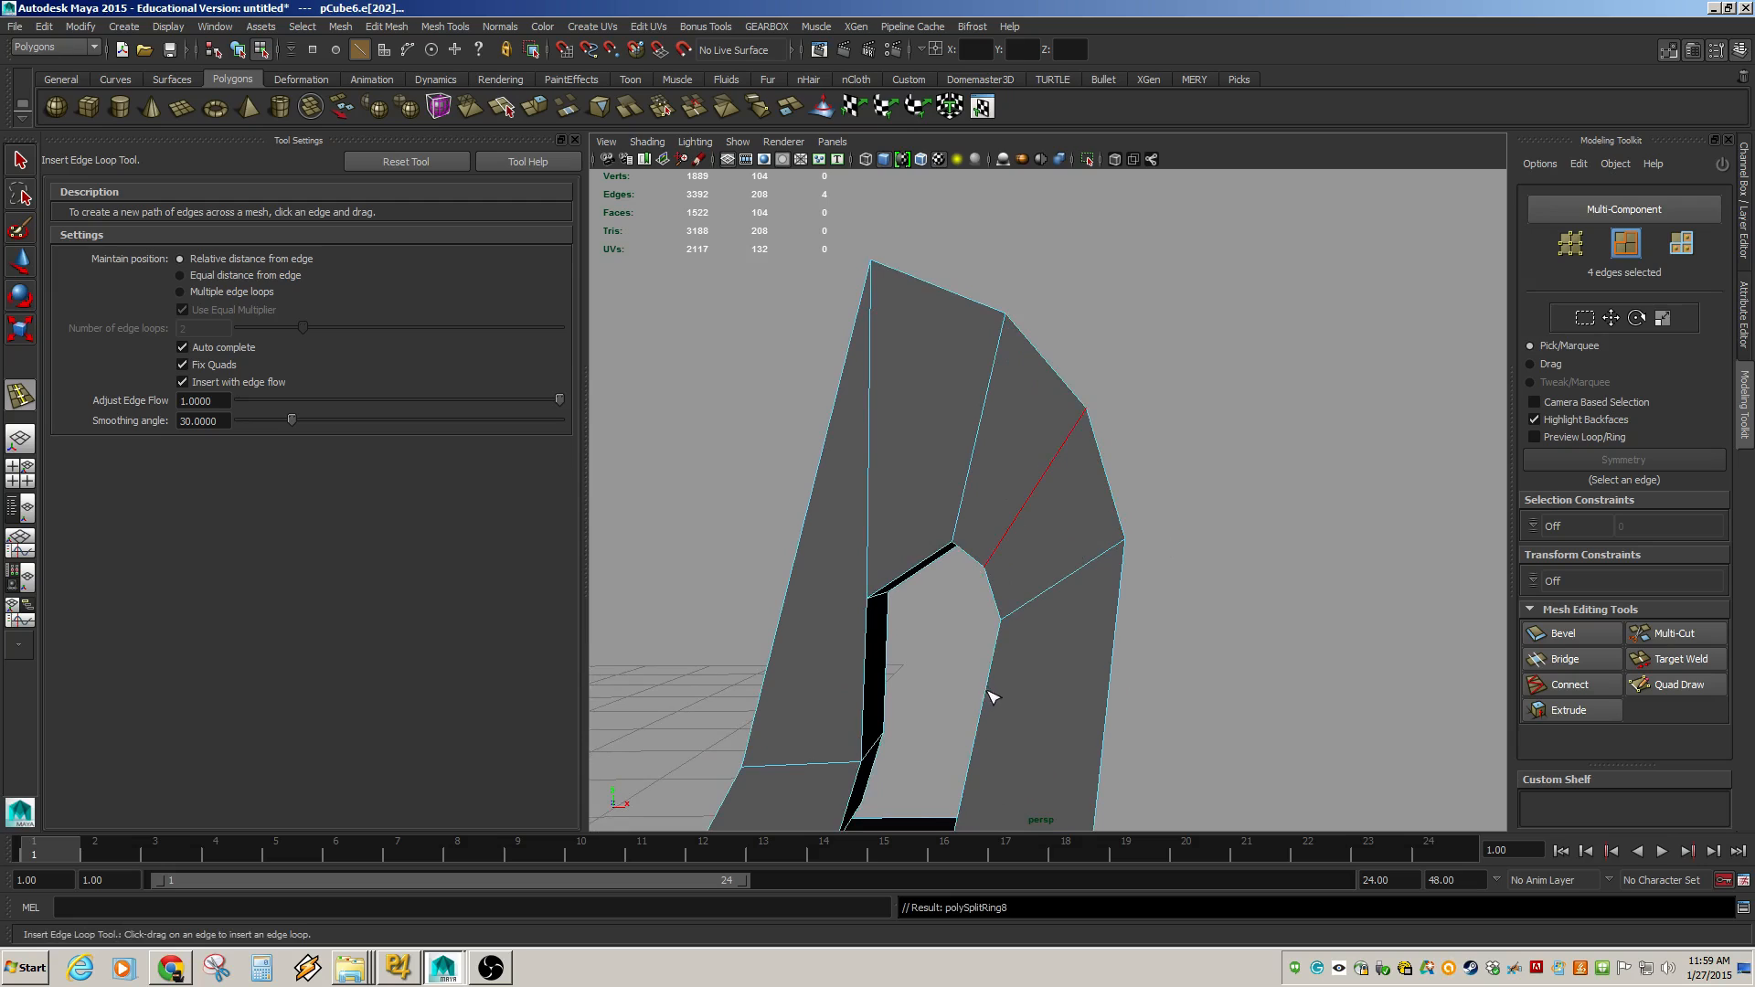
Insert an edge-flow loop across the A-shape's left leg, undoing a misplaced first attempt.
left_click_drag(987, 692, 978, 730)
middle_click_drag(979, 729, 1075, 448, "alt")
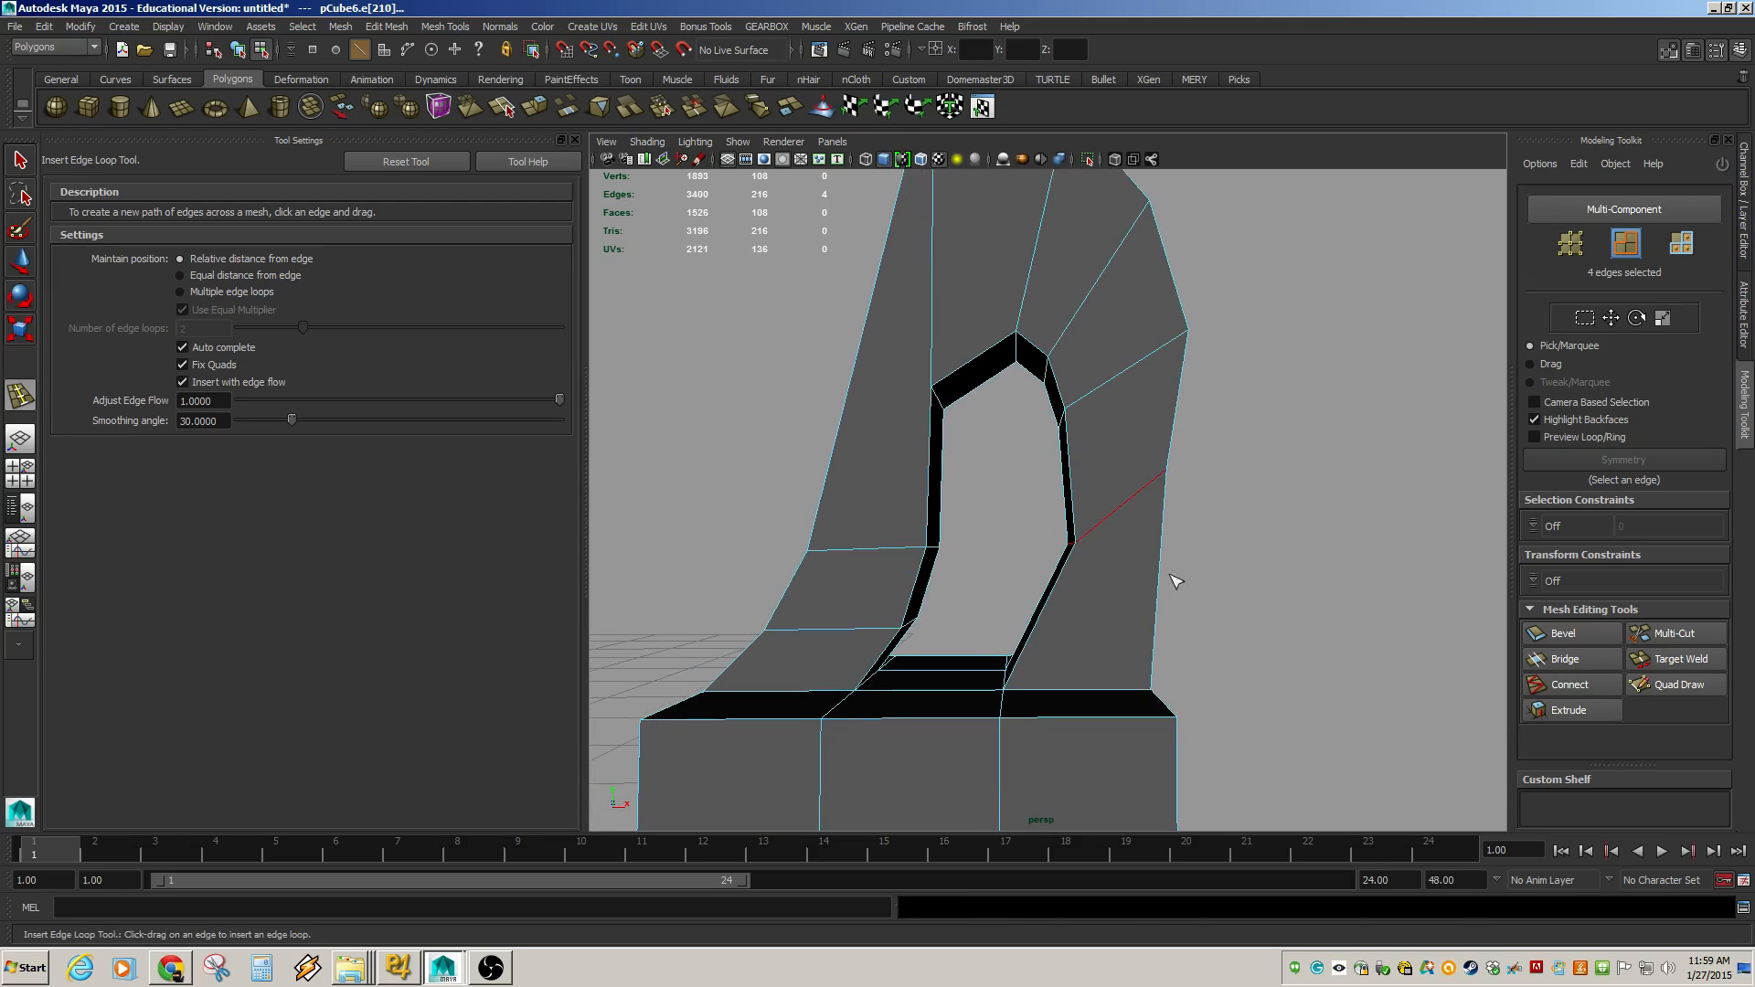
key("ctrl+z")
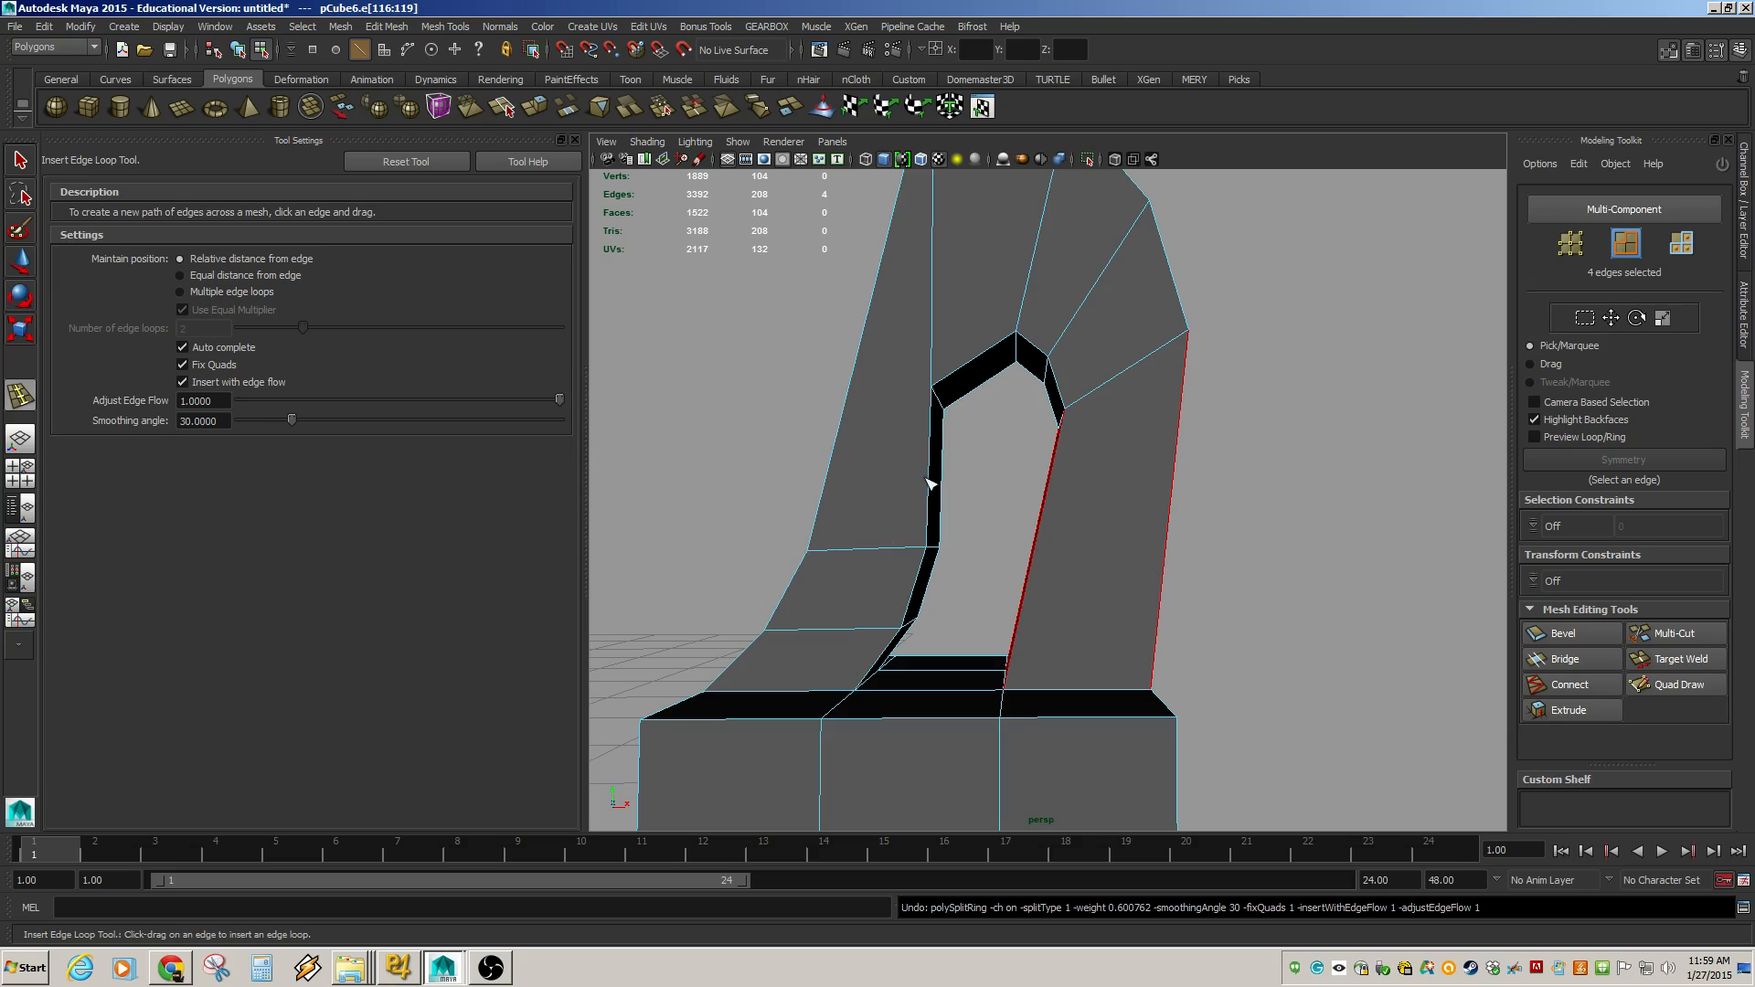
left_click_drag(929, 483, 925, 497)
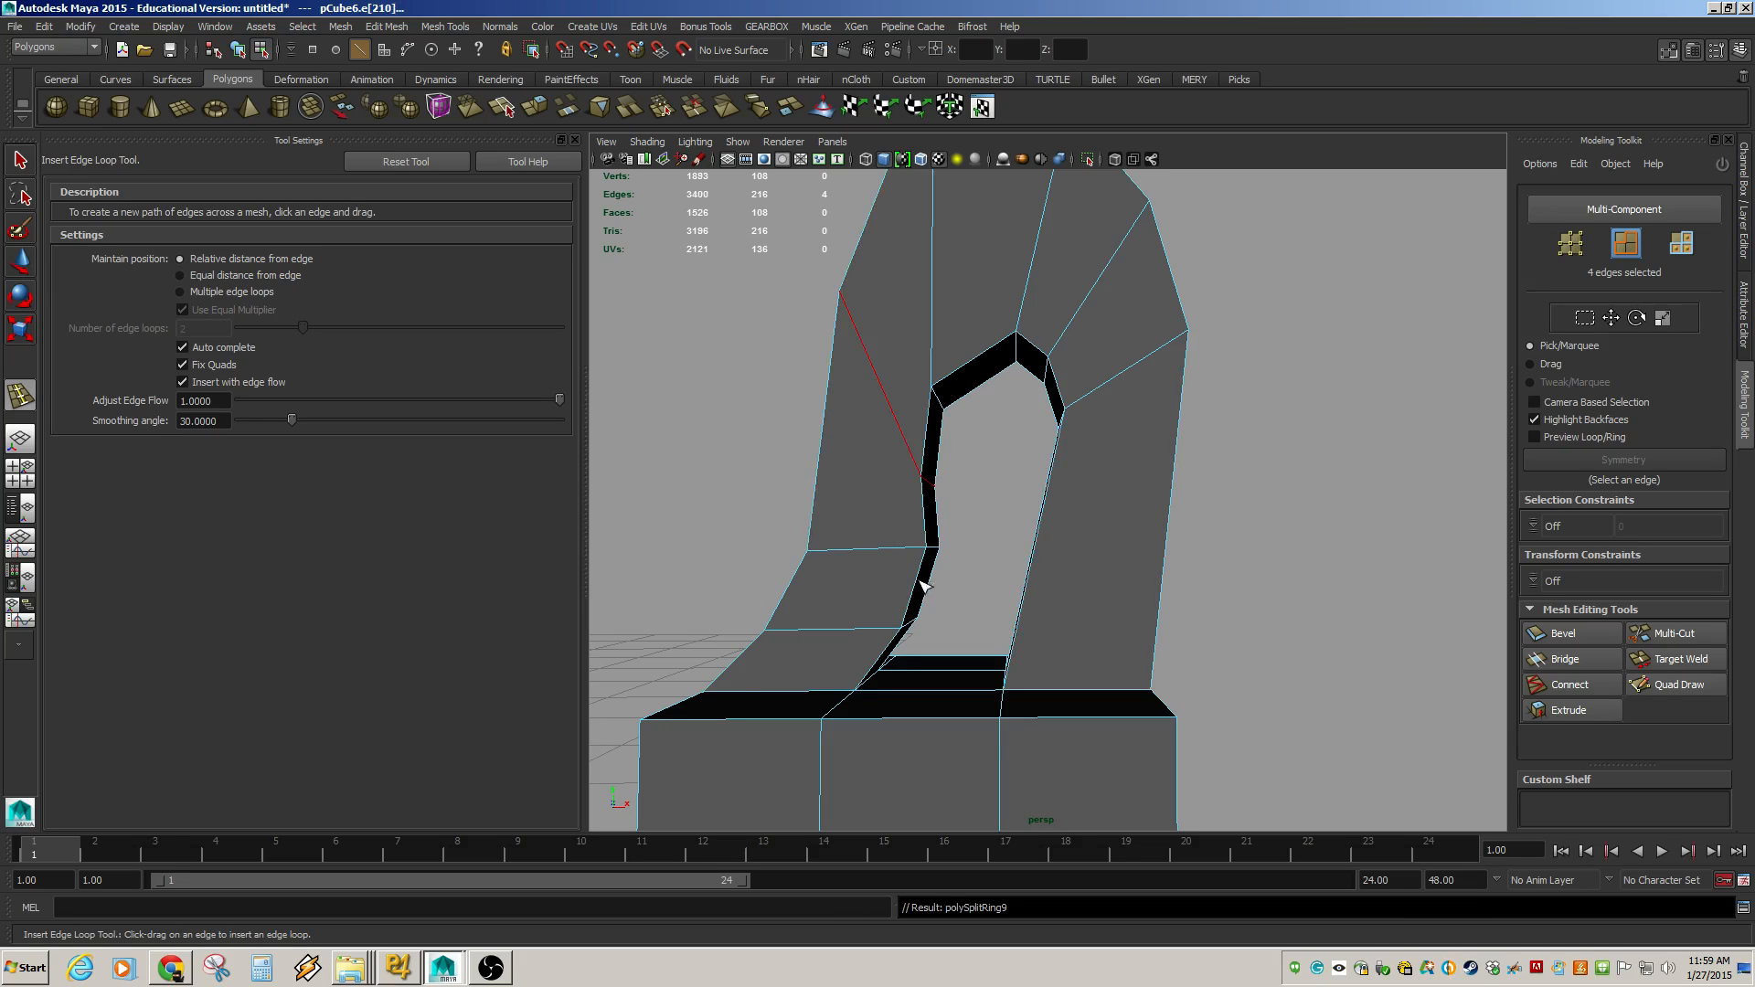
Insert an edge loop around the base cube, undo it, and turn off Insert with edge flow.
middle_click_drag(922, 583, 932, 353, "alt")
right_click_drag(947, 475, 855, 503, "alt")
left_click_drag(828, 506, 875, 540, "alt")
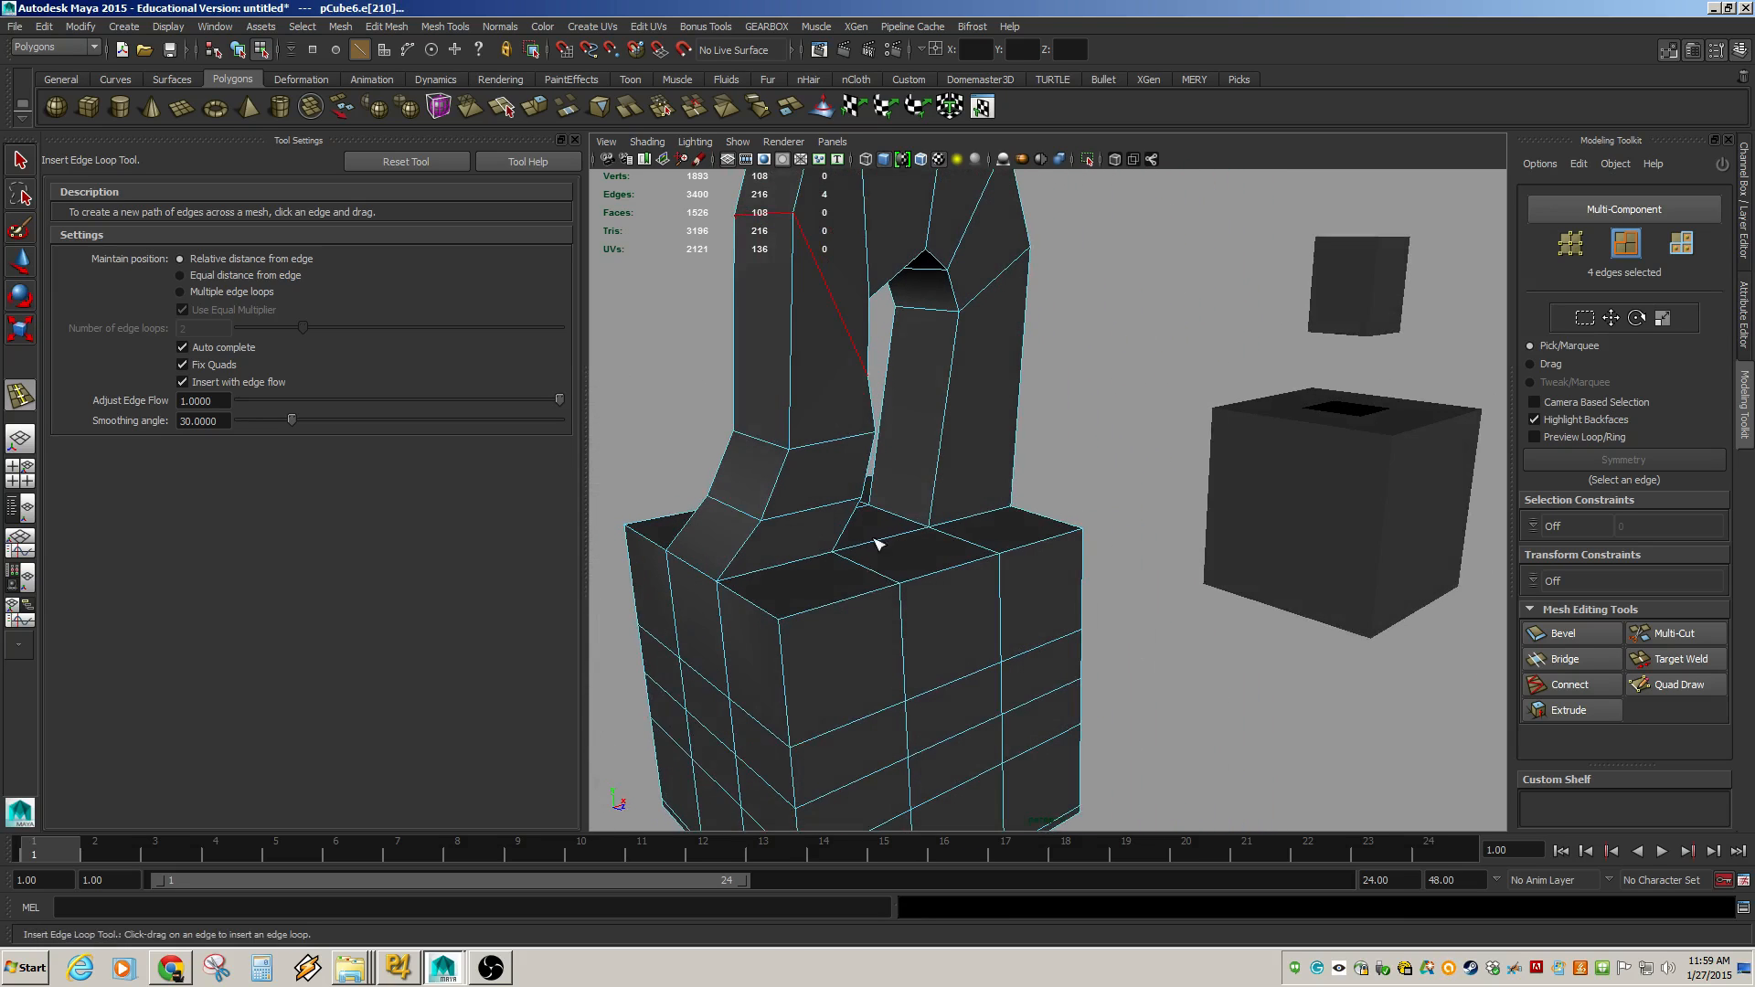
mouse_move(773, 623)
left_mouse_down()
mouse_move(783, 641)
mouse_move(745, 619)
mouse_move(1049, 611)
mouse_move(854, 627)
mouse_move(744, 614)
left_mouse_up()
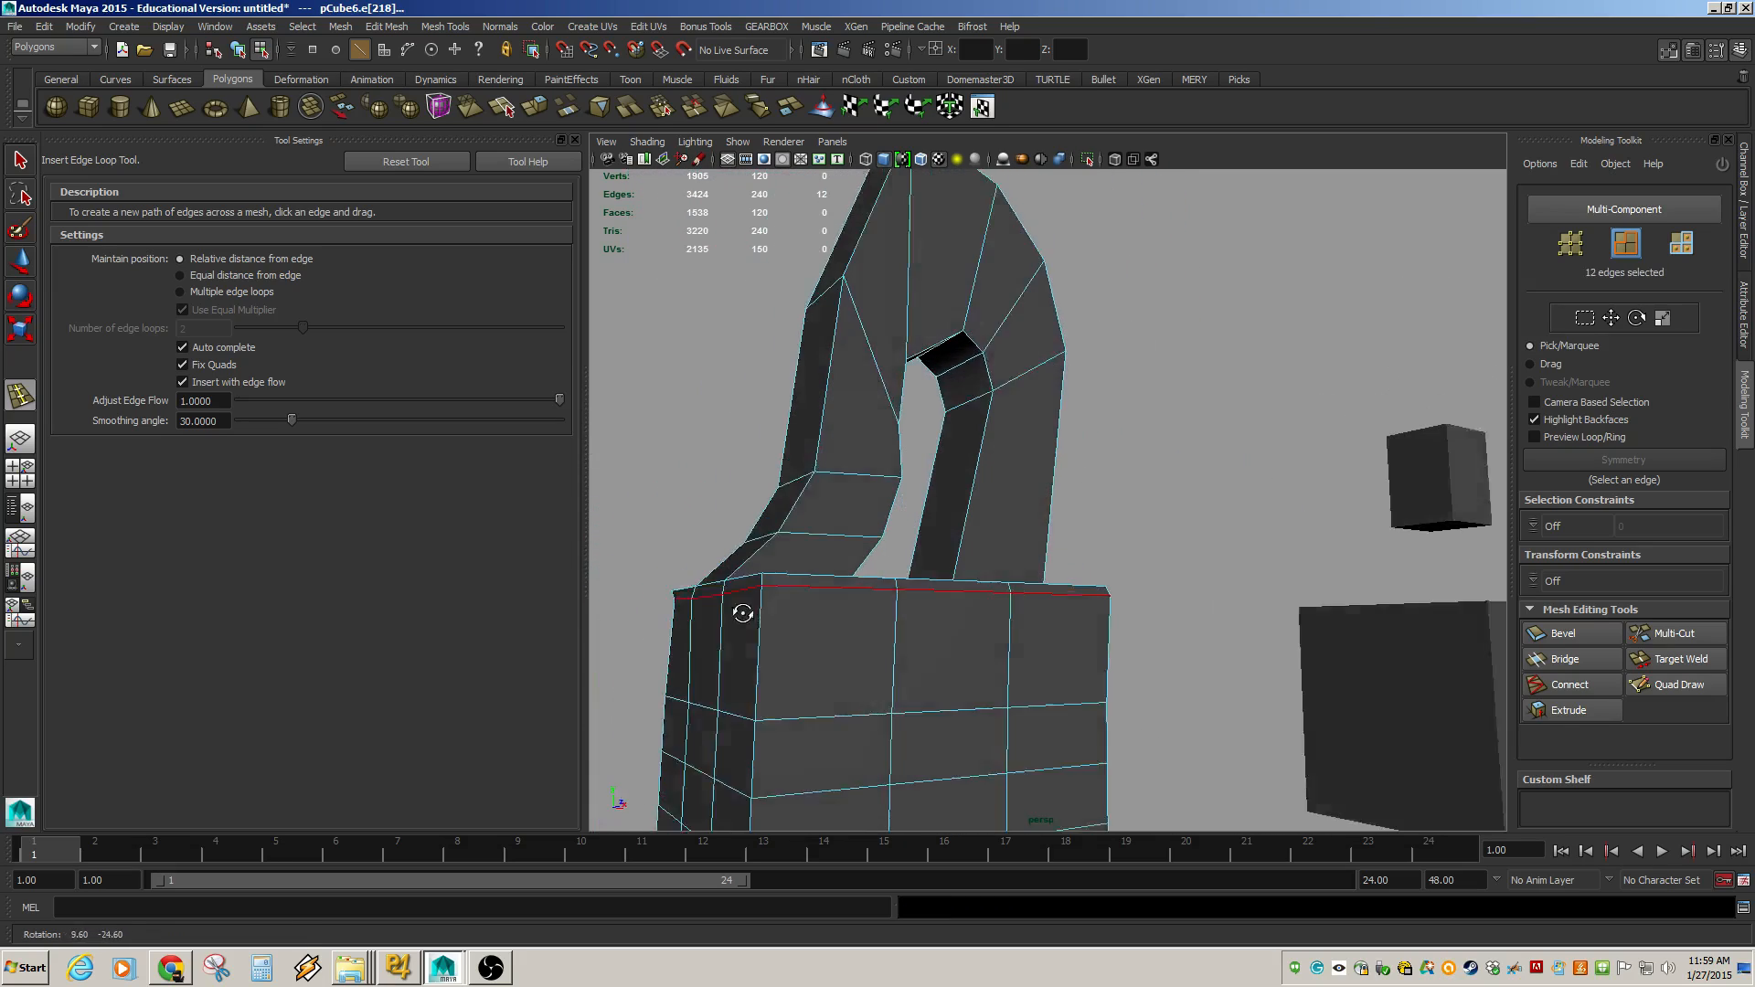
key("ctrl+z")
left_click(183, 382)
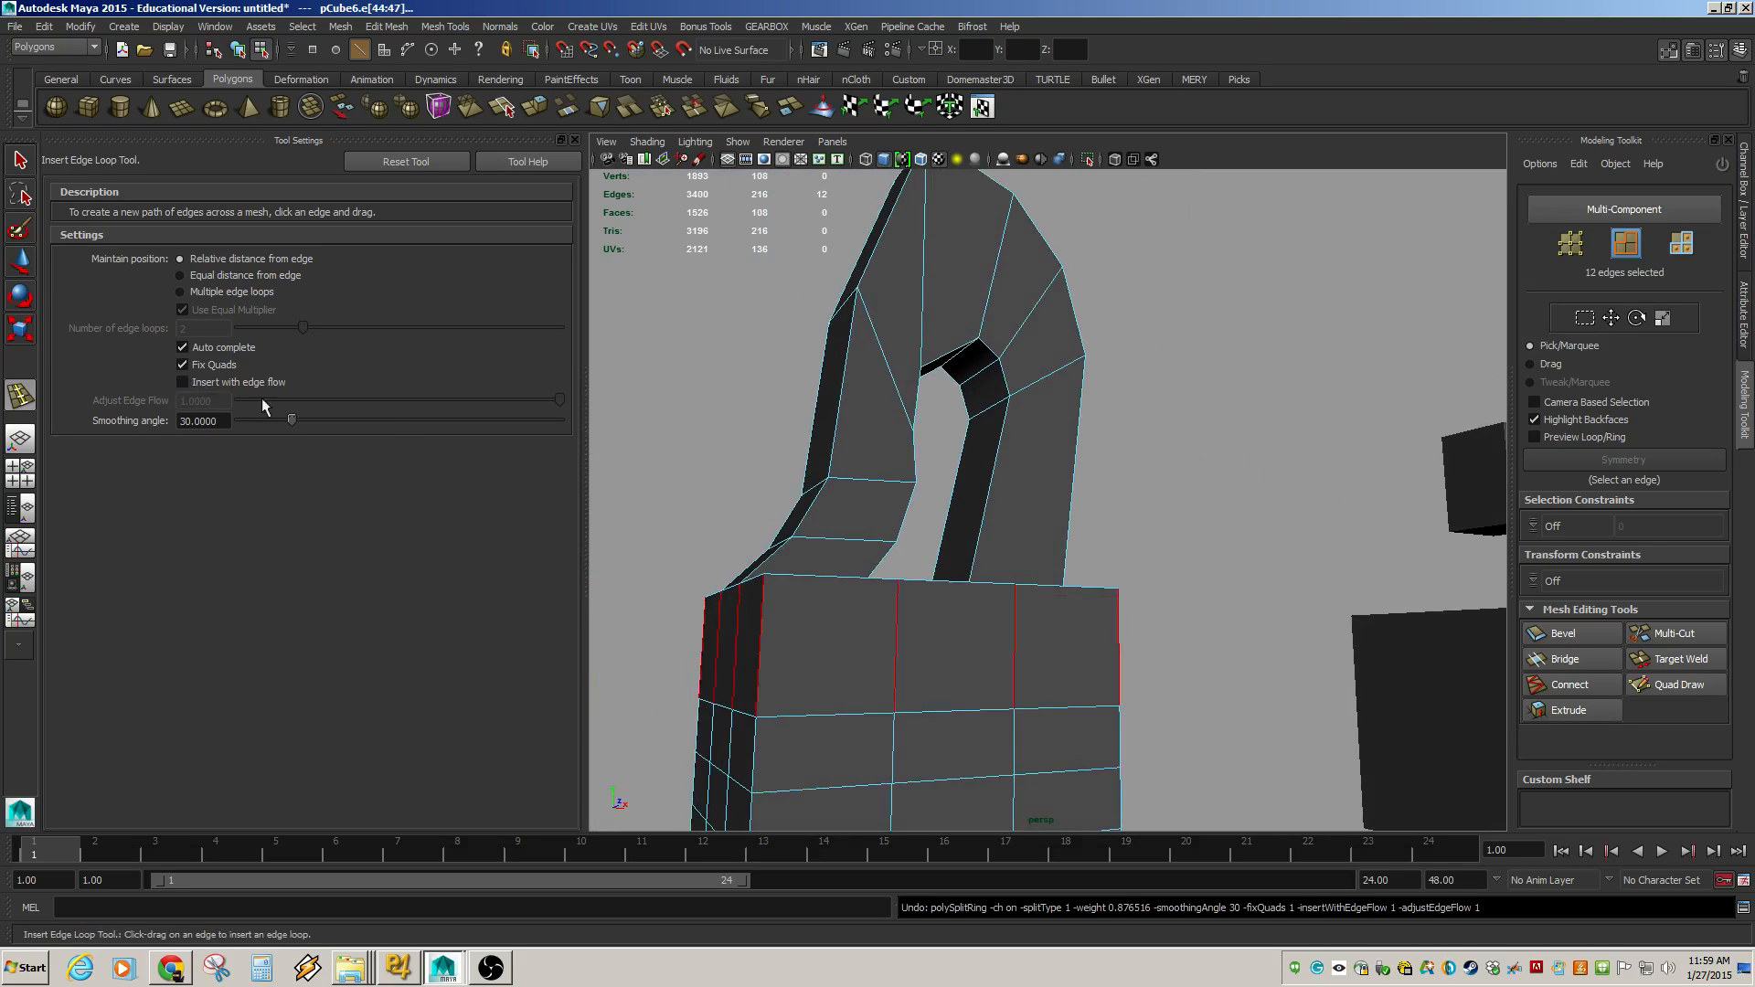
Select the edge loop on the A-shape's upper right arm and scale it, undoing a second scale.
key("w")
left_click(776, 345)
right_click_drag(1007, 488, 795, 394, "alt")
left_click_drag(795, 394, 742, 436, "alt")
middle_click_drag(1143, 457, 869, 462, "alt")
left_click_drag(891, 461, 925, 494, "alt")
middle_click_drag(925, 494, 722, 539, "alt")
right_click_drag(941, 548, 807, 462, "alt")
left_click_drag(807, 462, 889, 474, "alt")
middle_click_drag(889, 474, 1220, 468, "alt")
right_click_drag(776, 447, 1068, 525, "alt")
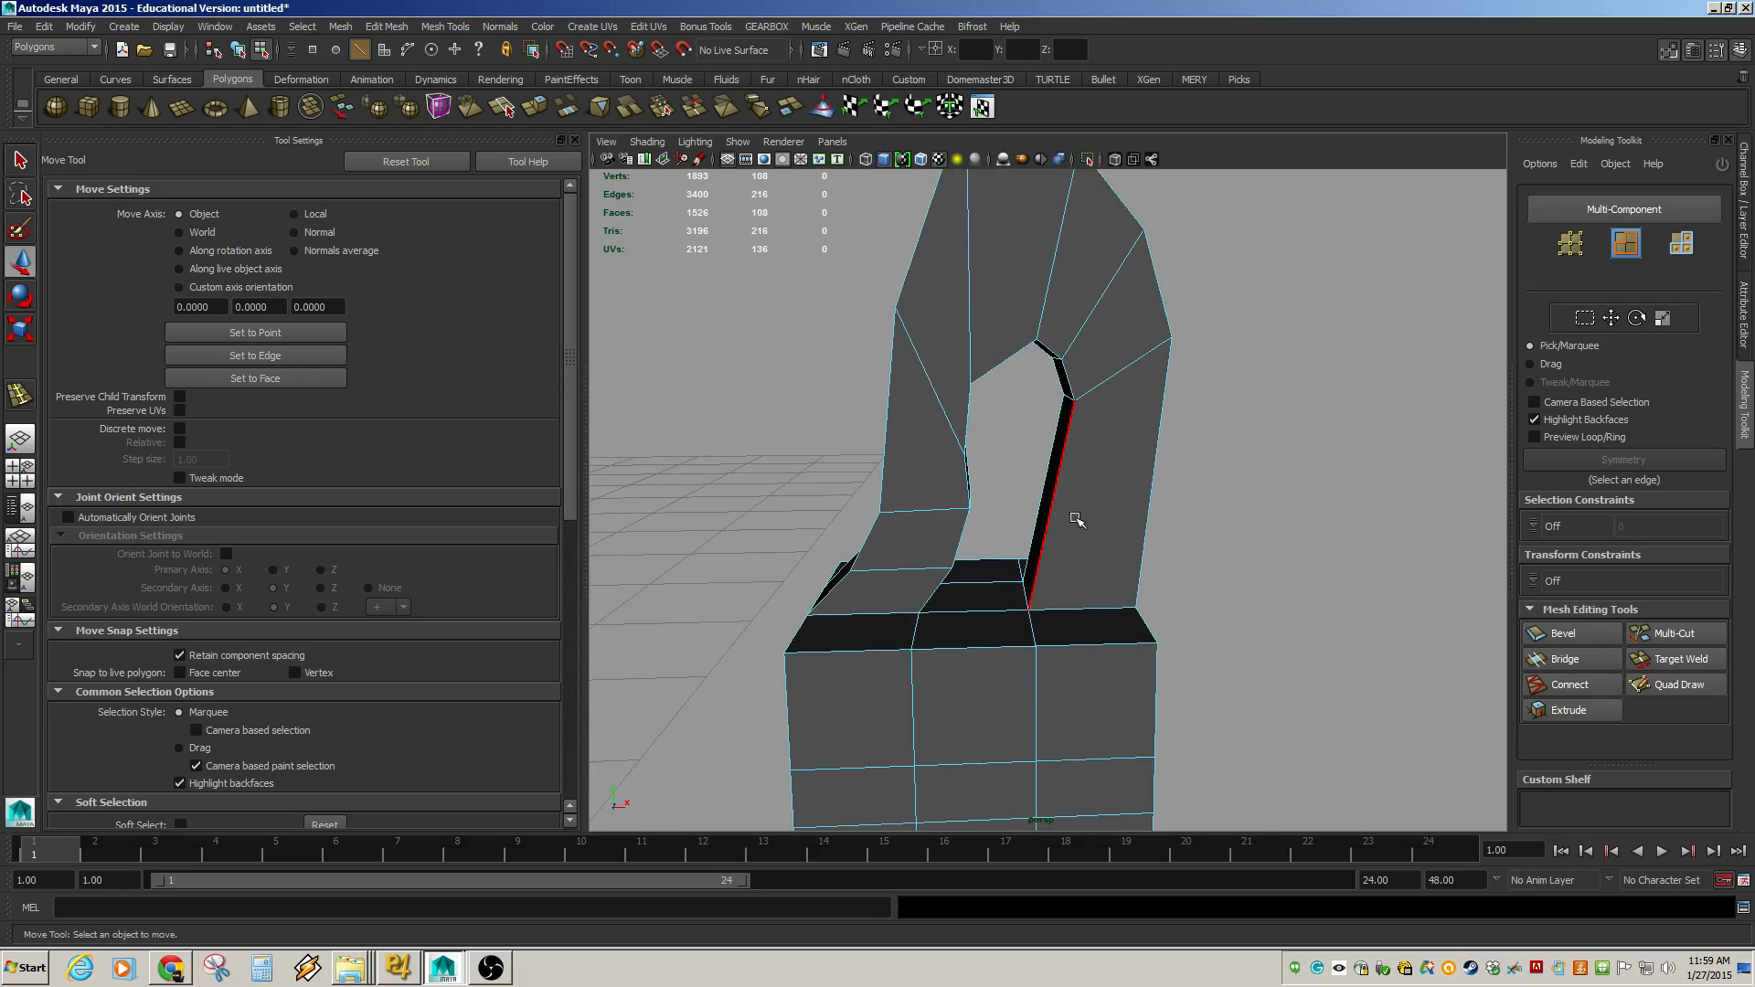
left_click_drag(1077, 519, 1030, 415, "alt")
double_click(1113, 358)
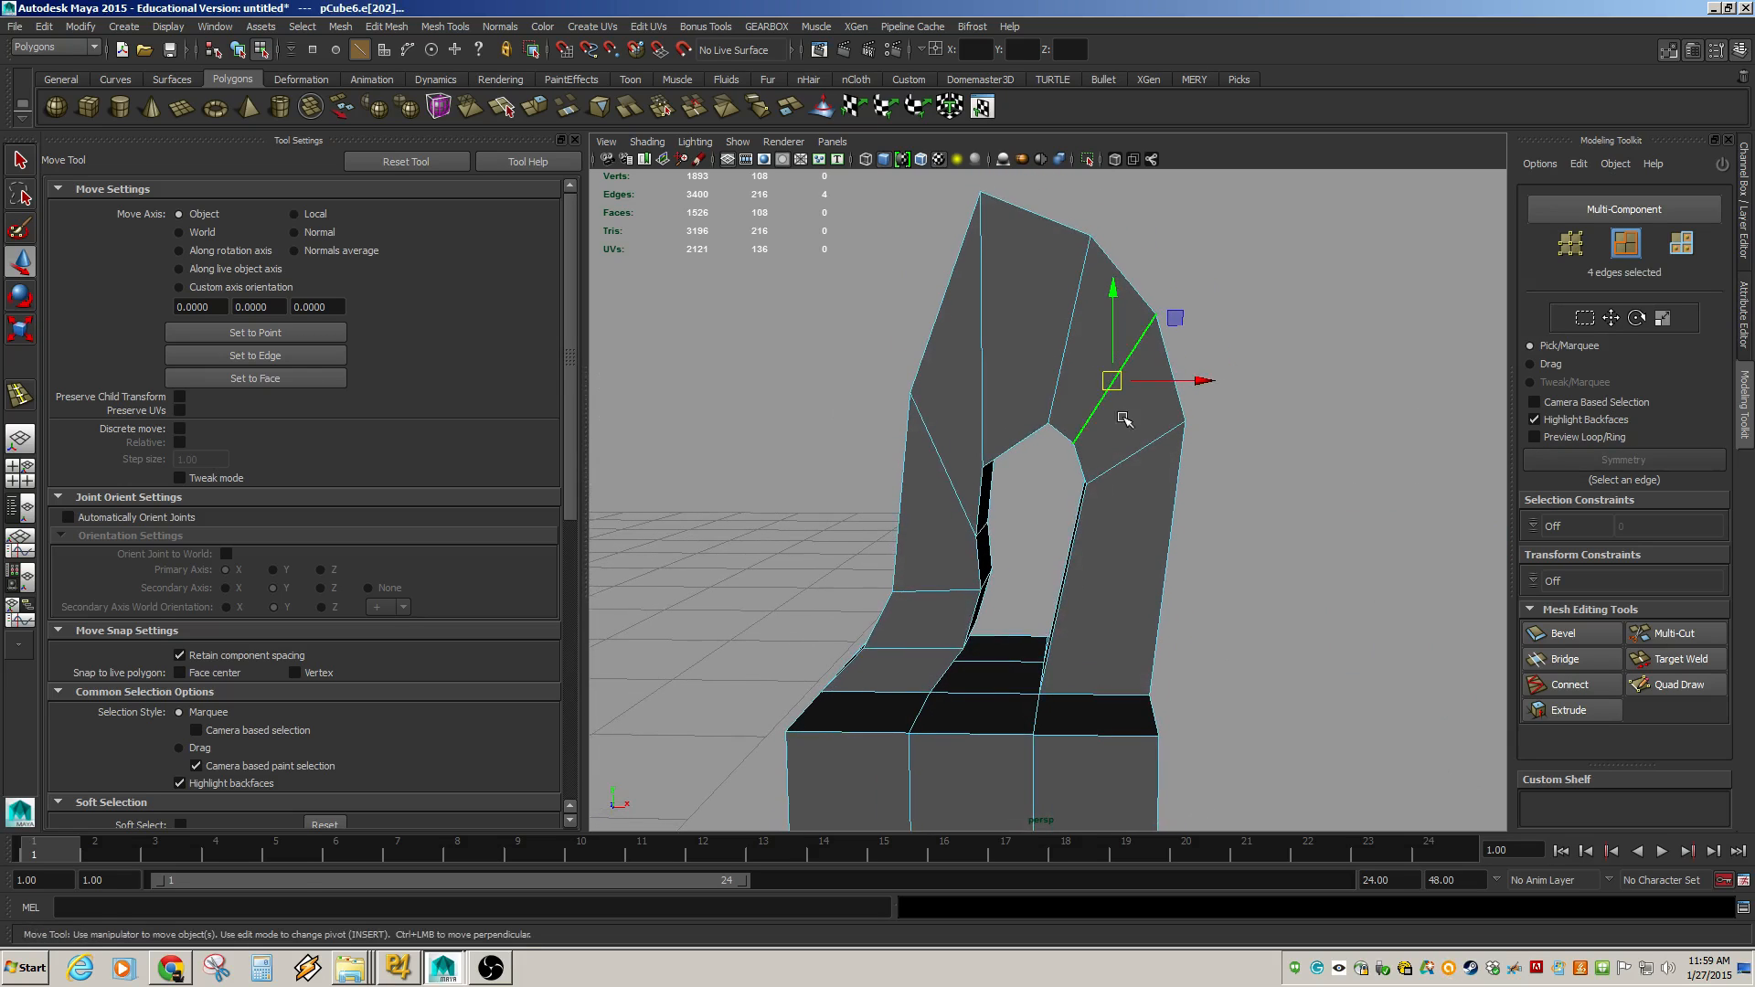
key("r")
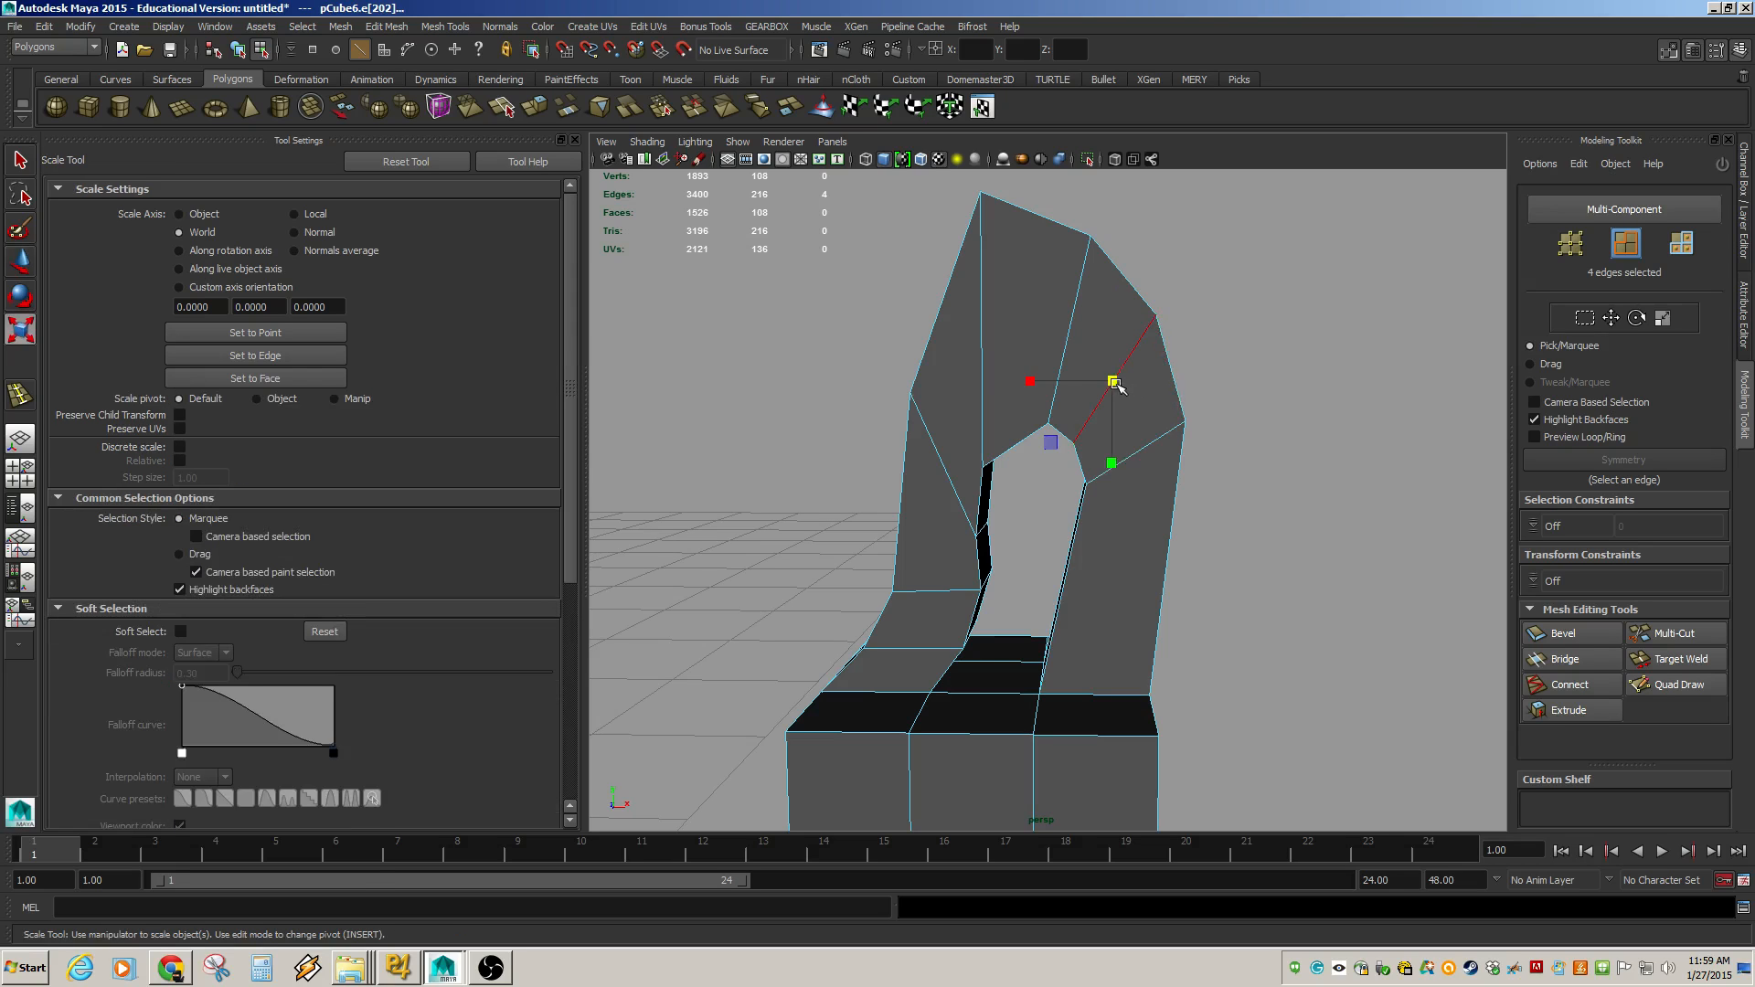
left_click_drag(1113, 382, 1122, 418)
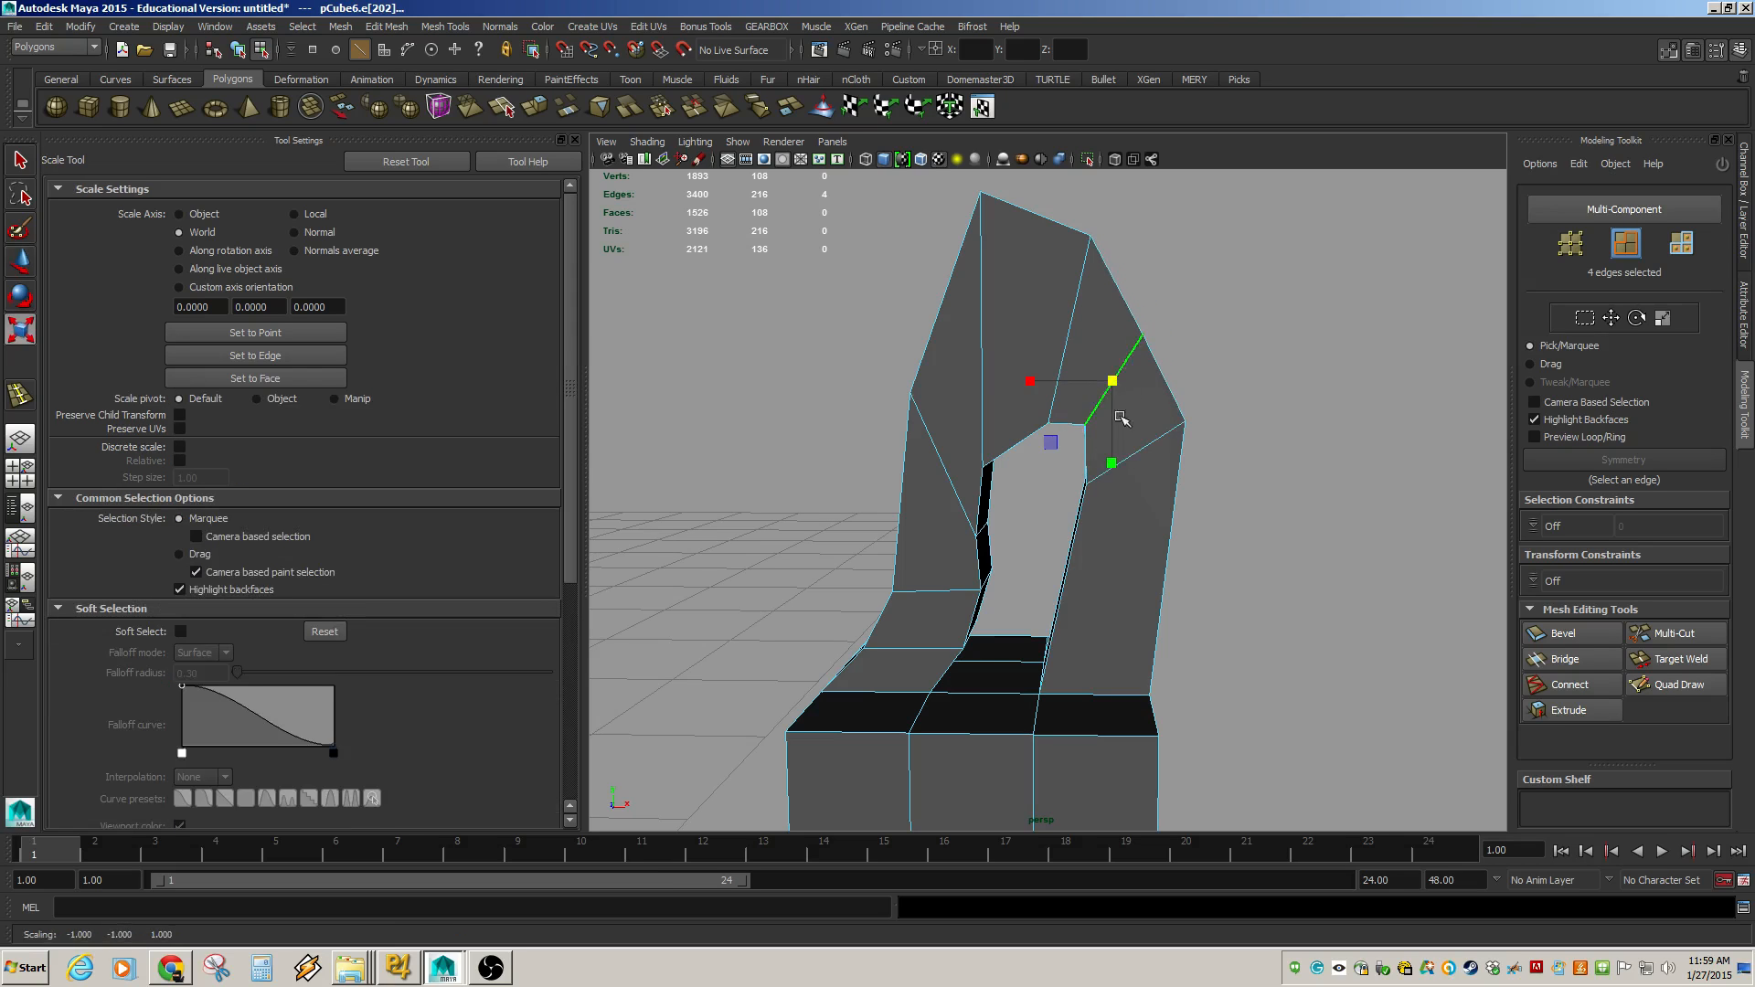
left_click_drag(1253, 407, 1197, 476, "alt")
key("ctrl+z")
Select the holed cube and the small box floating above it as objects.
left_click_drag(1122, 420, 953, 445)
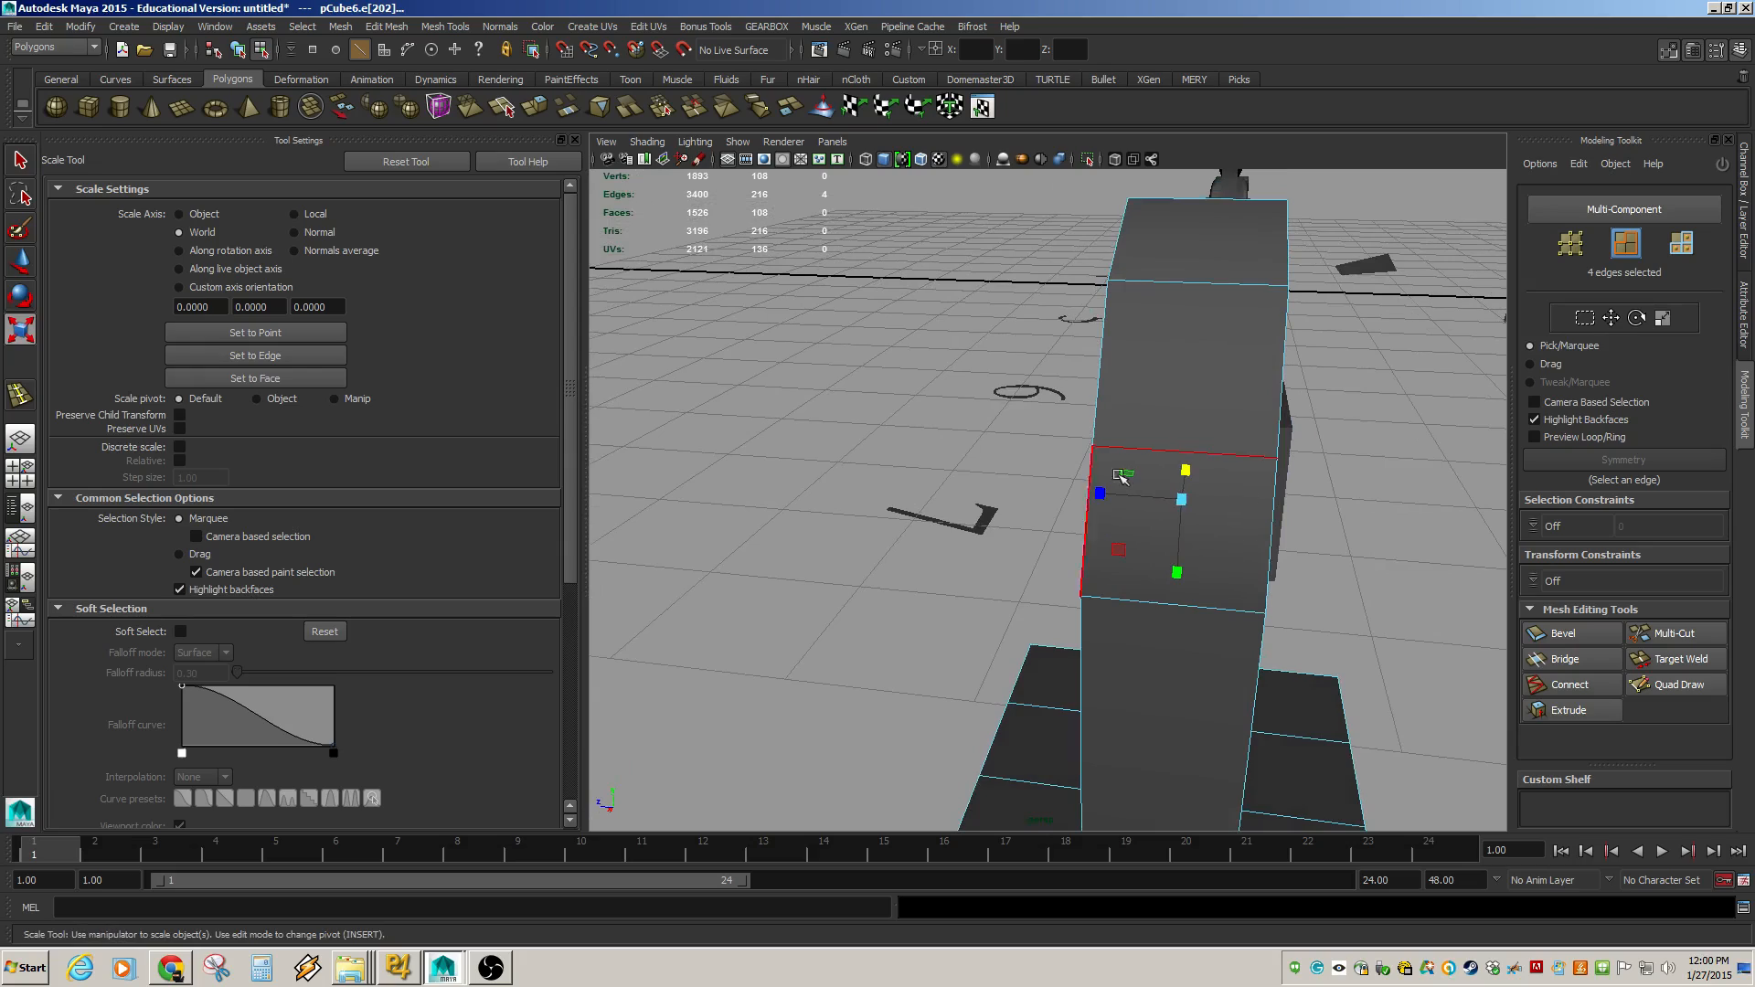
middle_click_drag(1392, 532, 1067, 454, "alt")
right_click_drag(1179, 457, 1057, 451, "alt")
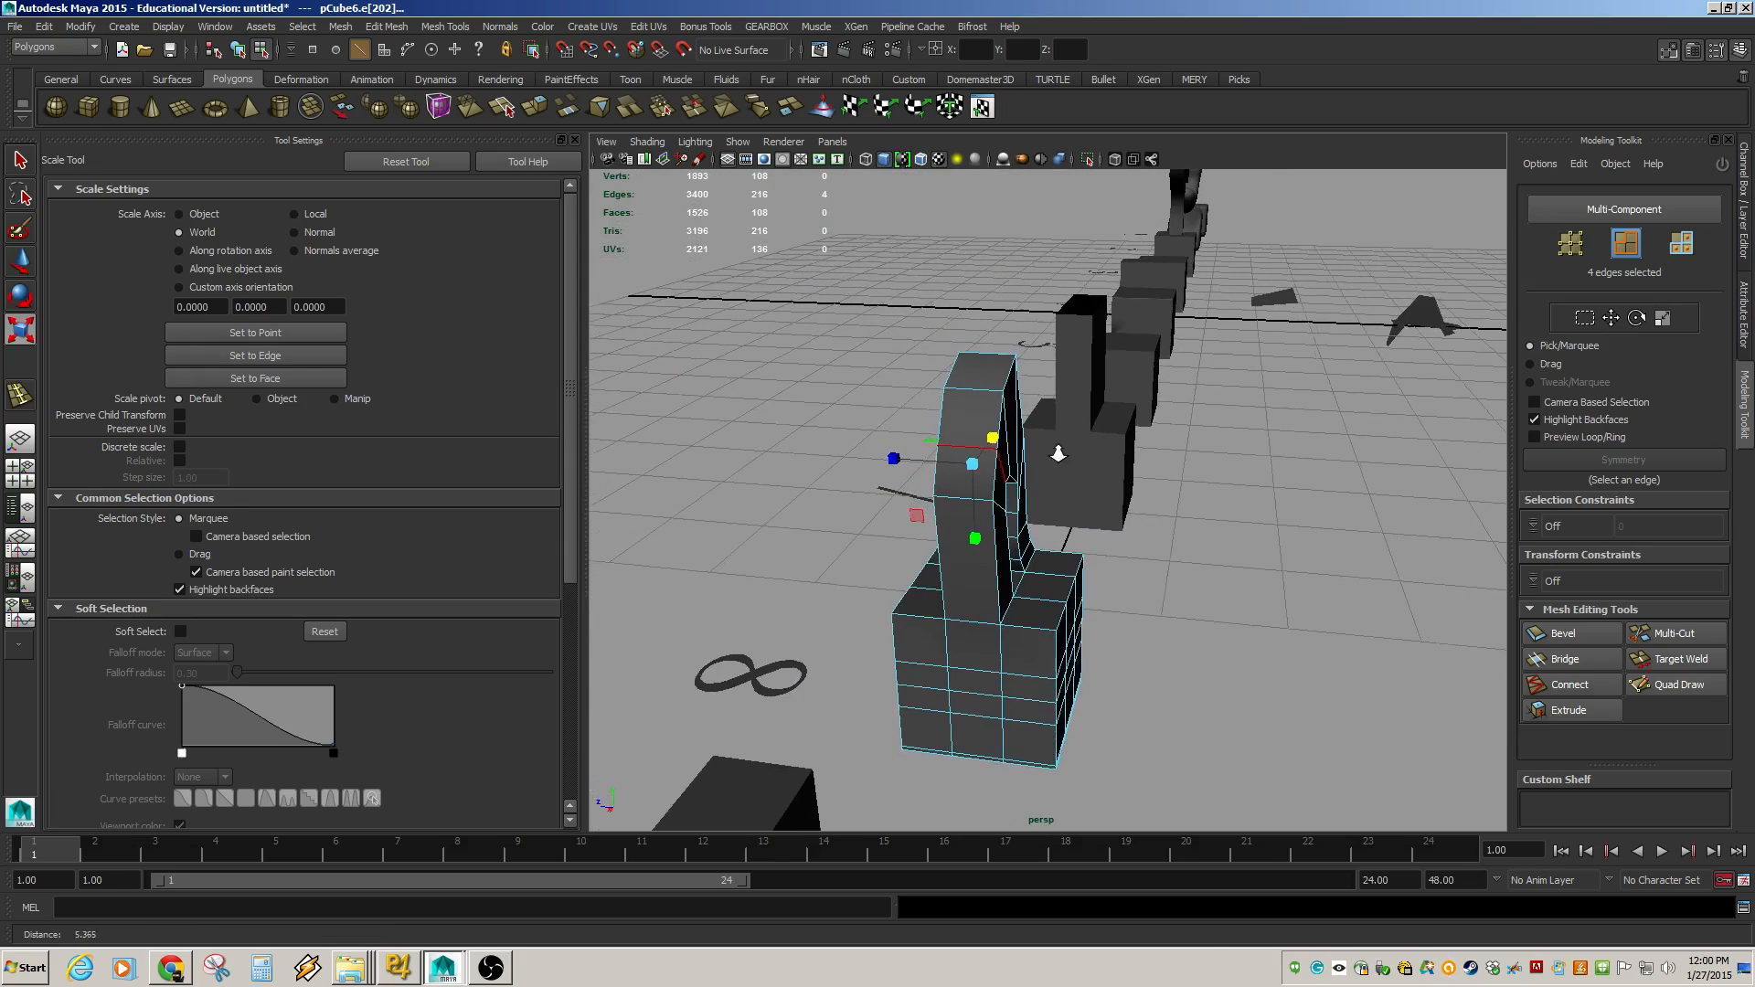
middle_click_drag(1314, 546, 1282, 398, "alt")
left_click_drag(1028, 457, 1308, 506, "alt")
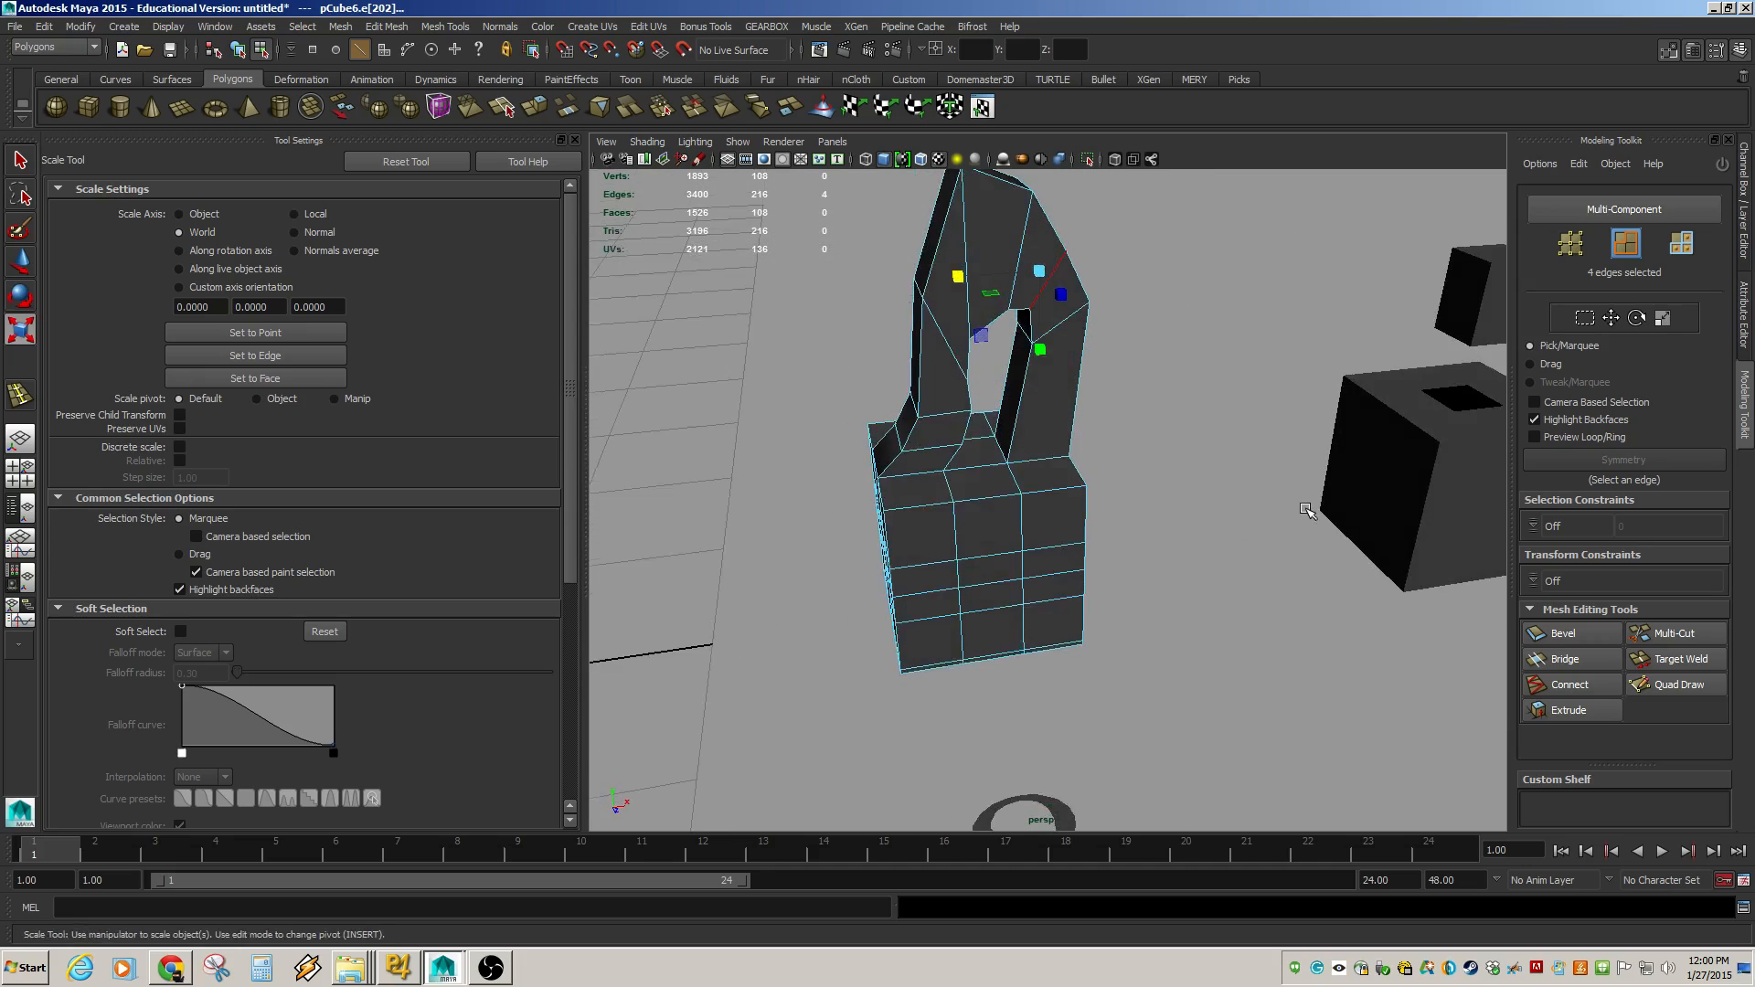
middle_click_drag(1308, 506, 916, 511, "alt")
left_click(1105, 485)
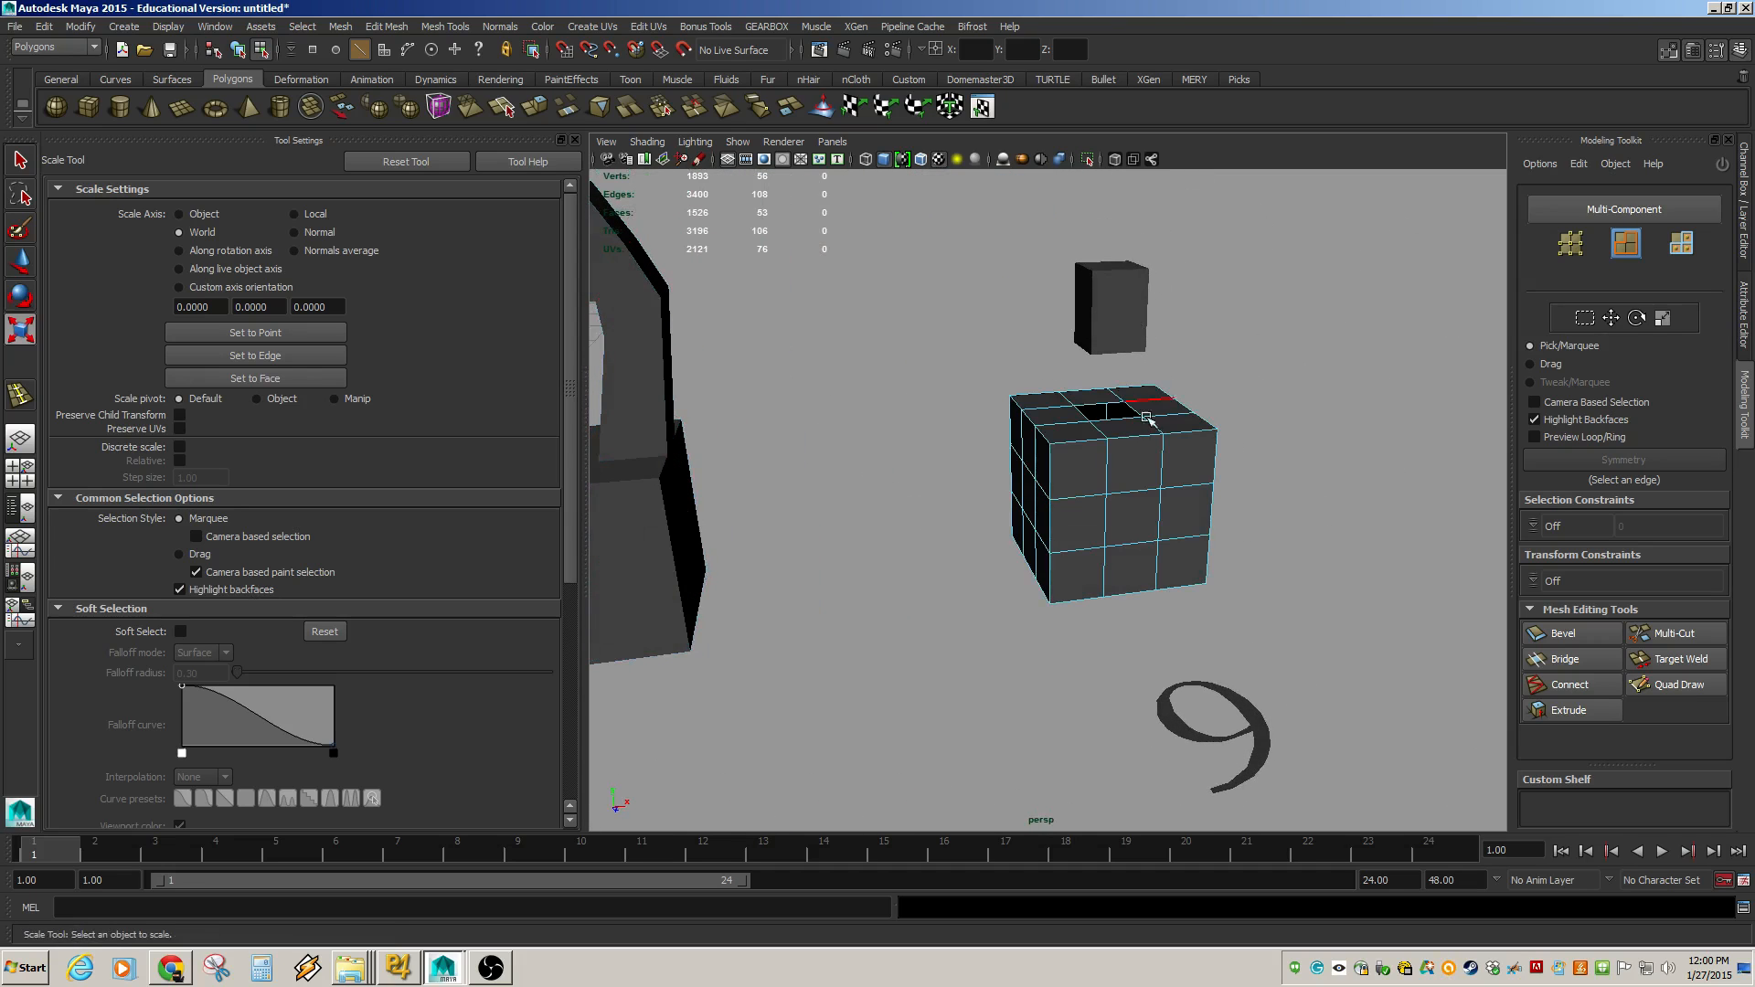
key("F8")
left_click(1143, 324)
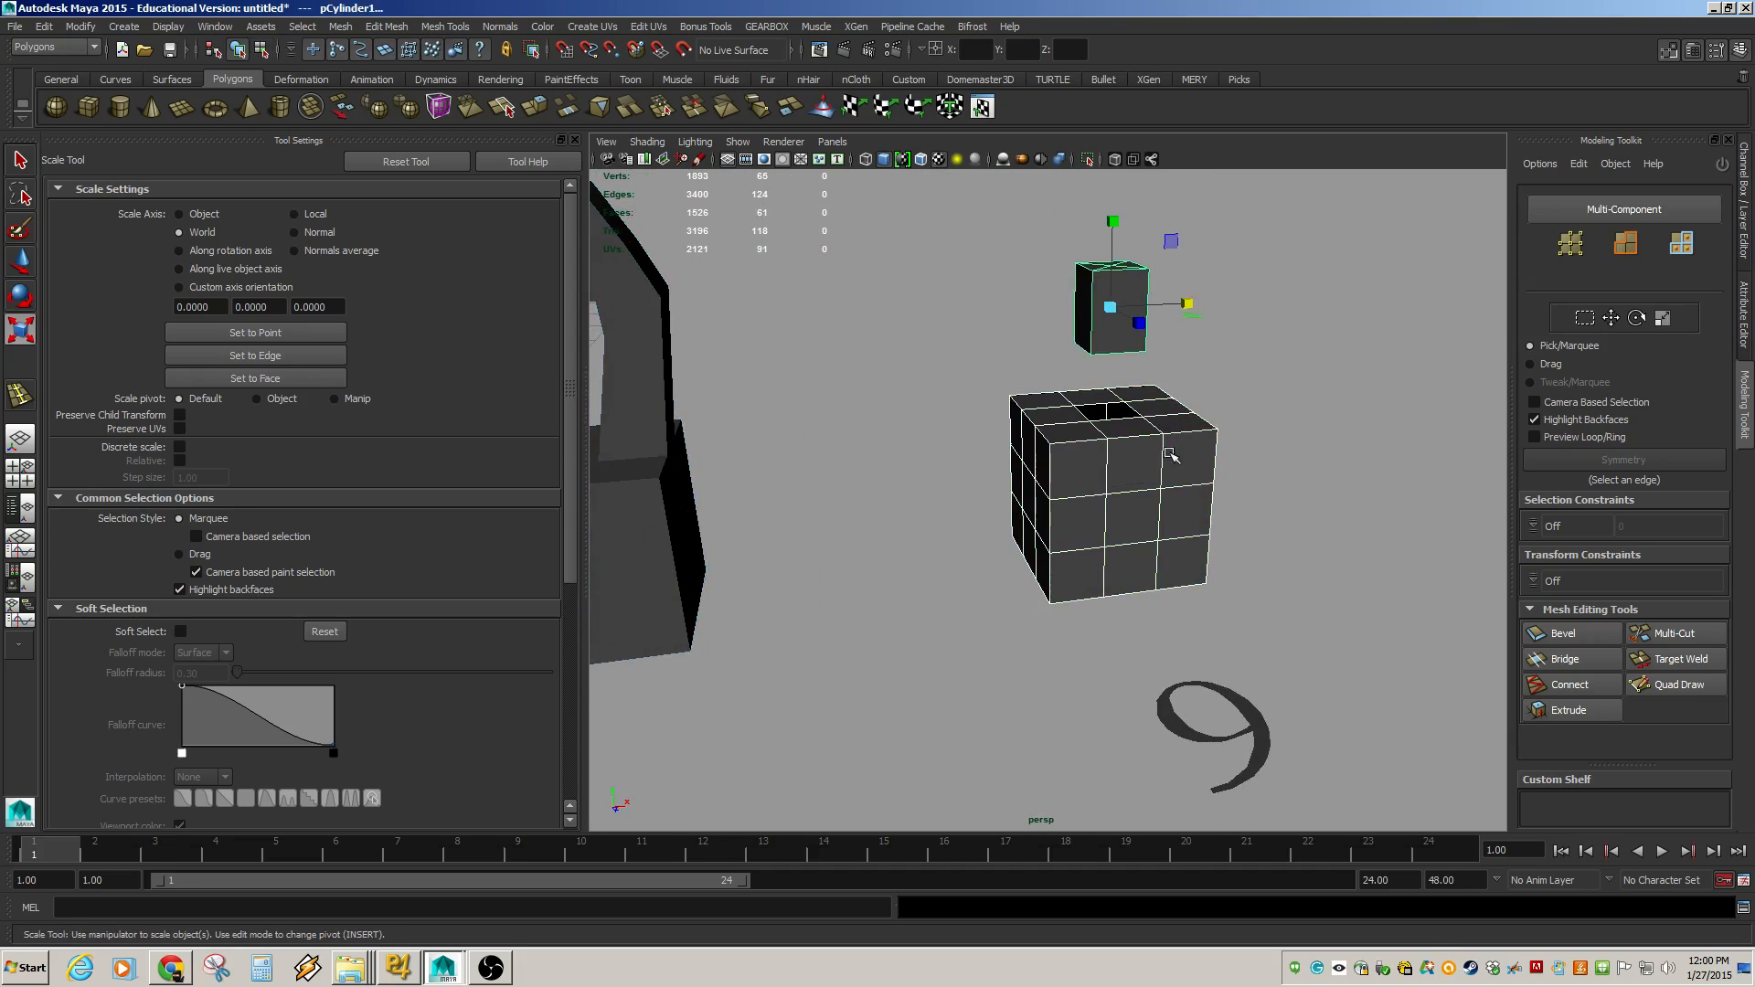
left_click_drag(1171, 454, 1133, 420, "alt")
middle_click_drag(1132, 419, 1120, 572, "alt")
right_click_drag(936, 490, 1175, 573, "alt")
left_click_drag(1176, 572, 1163, 548, "alt")
middle_click_drag(1163, 548, 1054, 523, "alt")
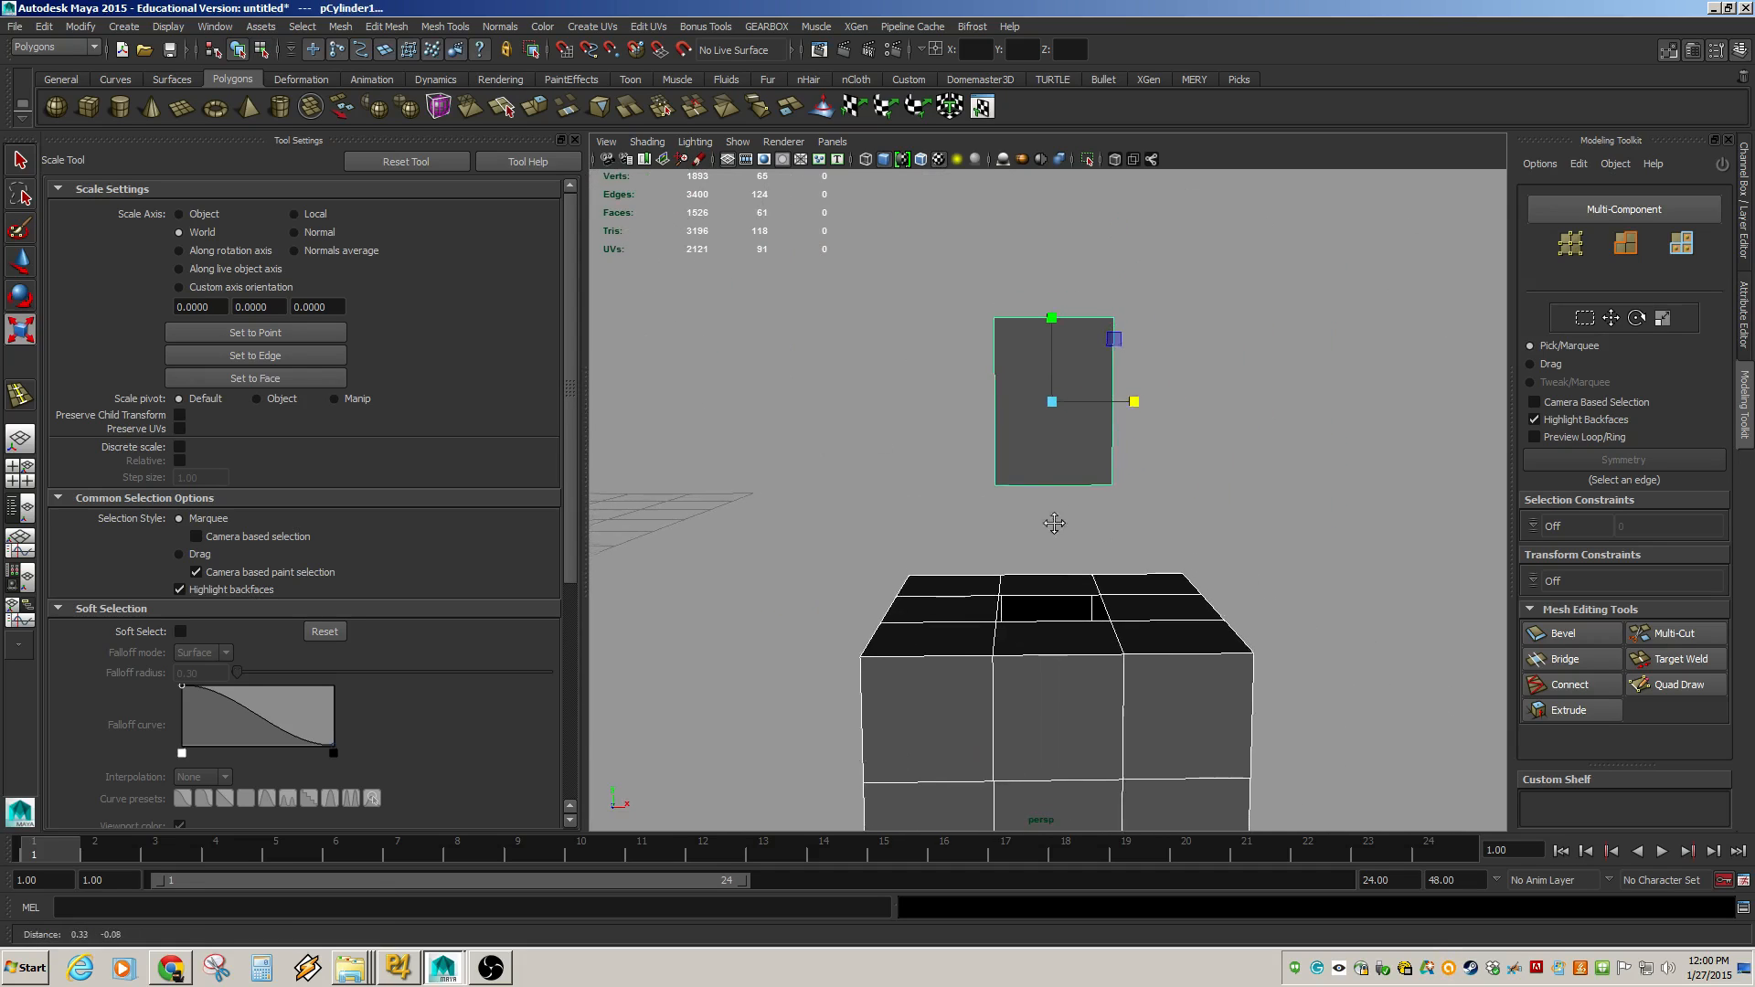
right_click_drag(1161, 530, 1108, 519, "alt")
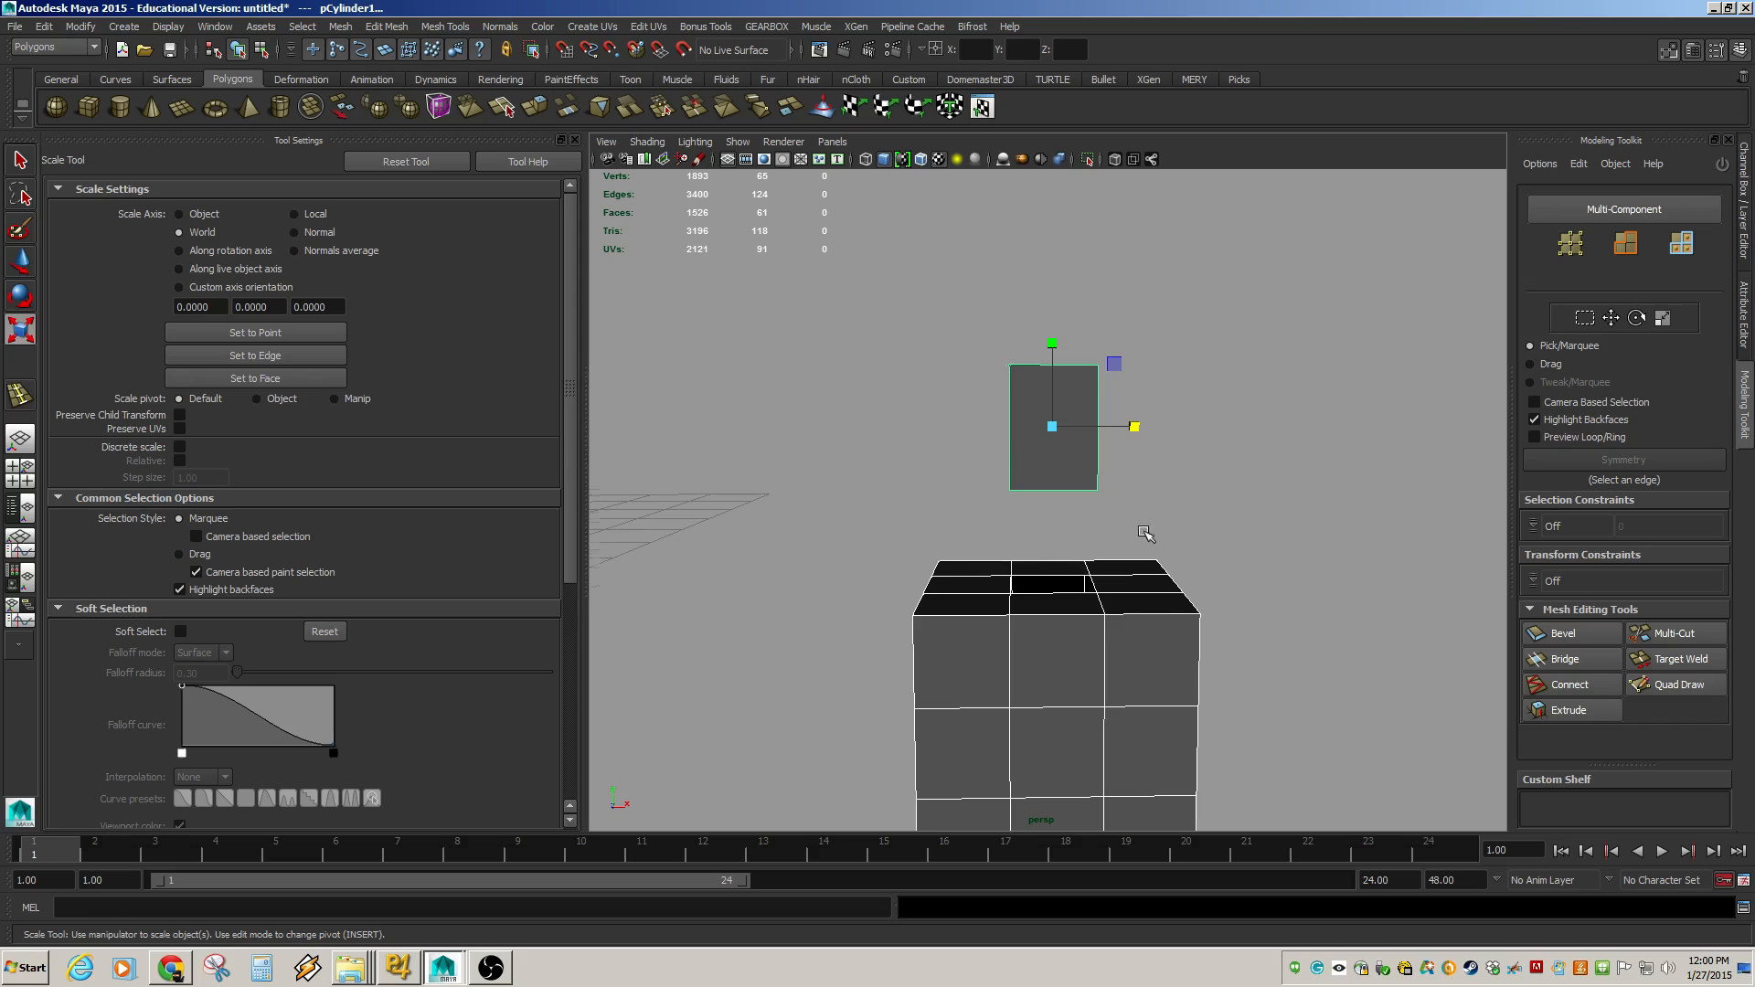
left_click_drag(1147, 534, 1010, 538, "alt")
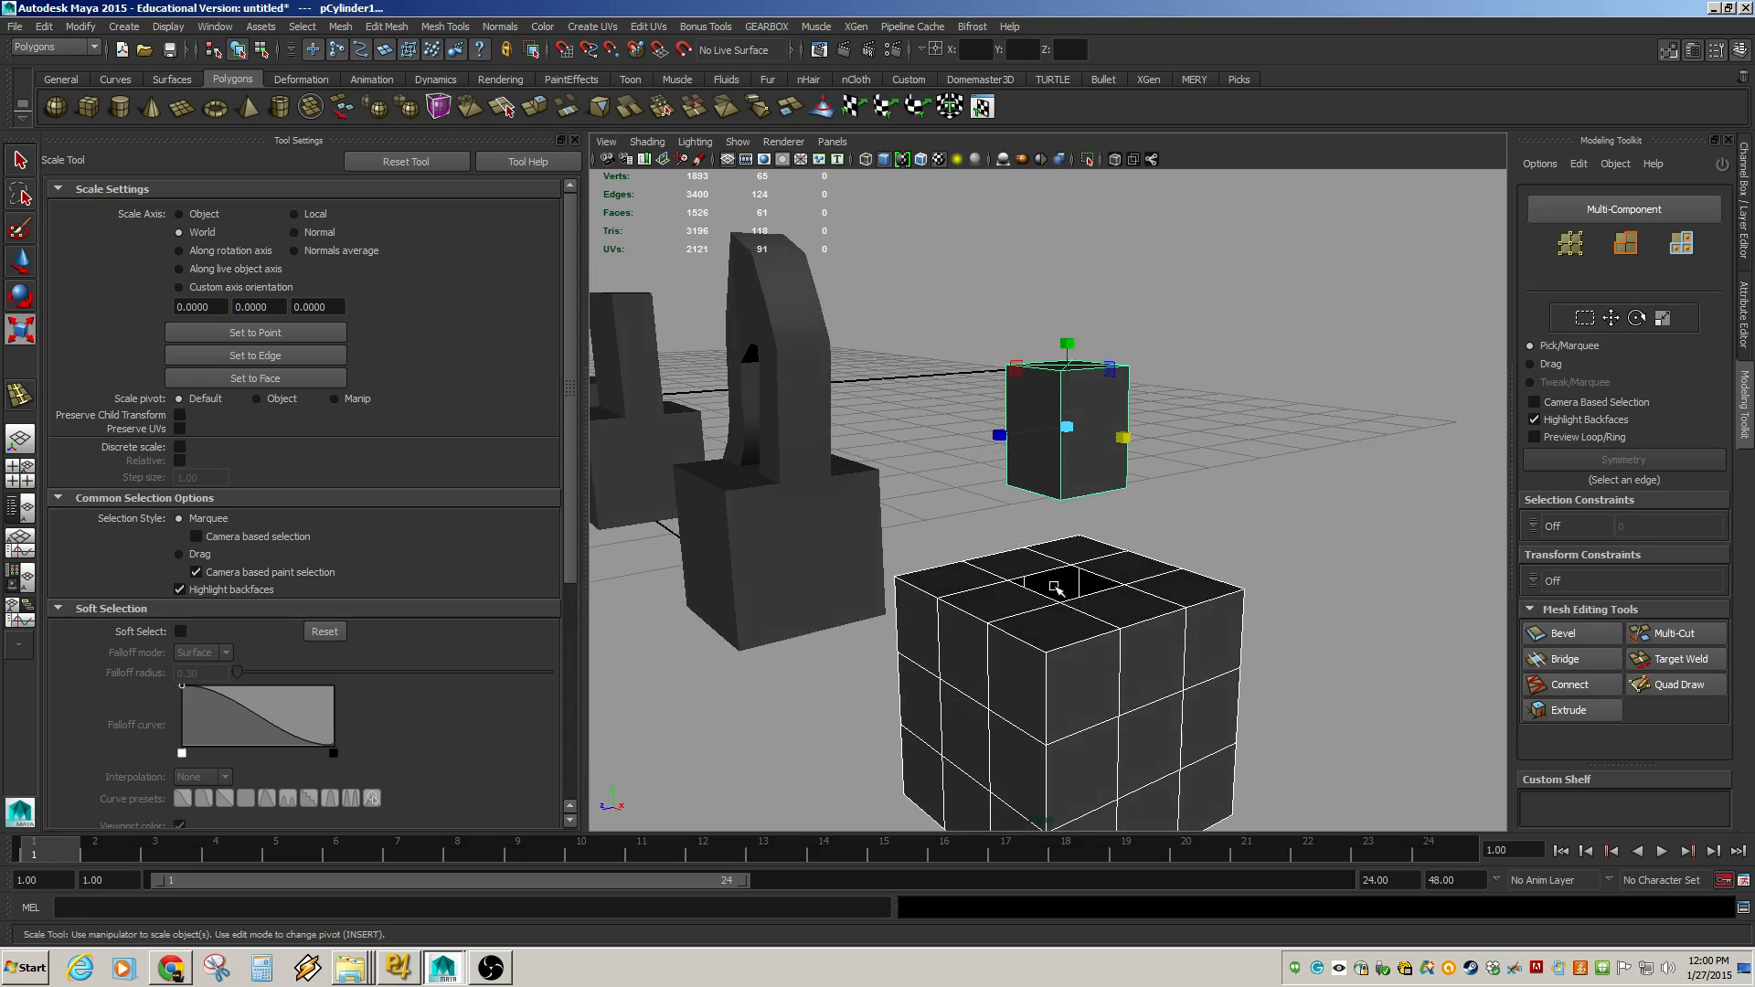
left_click_drag(1098, 484, 1117, 482, "alt")
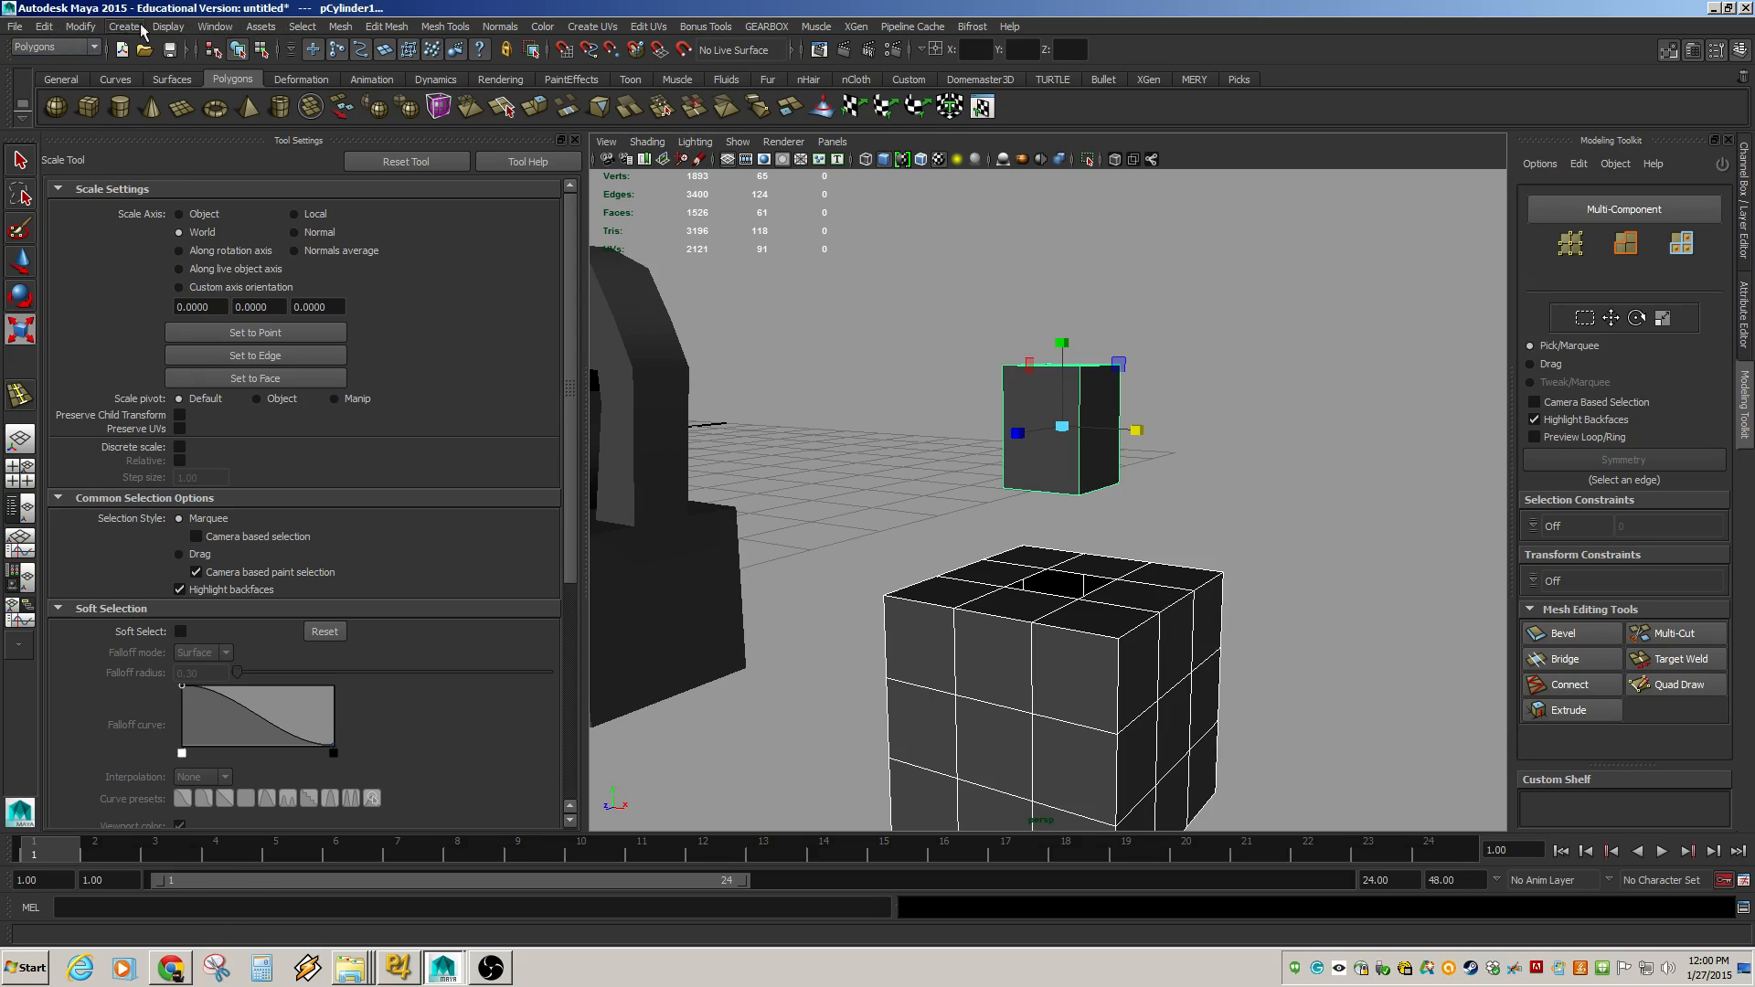
left_click(344, 27)
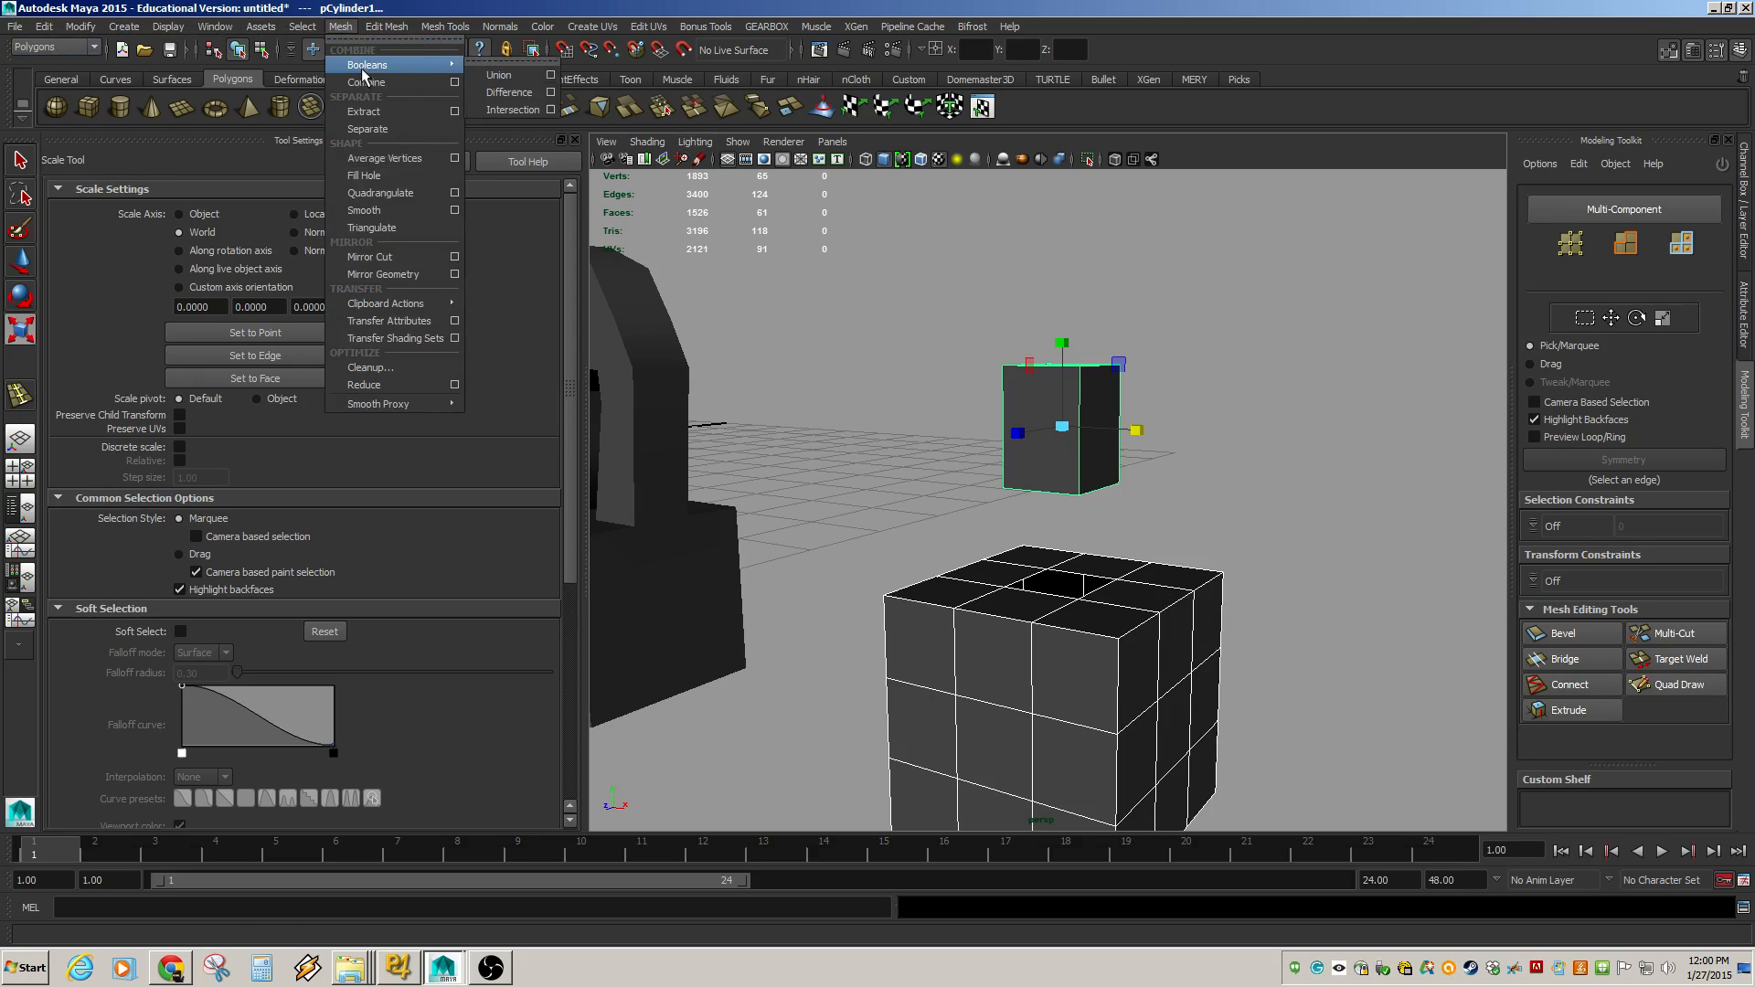
left_click(900, 315)
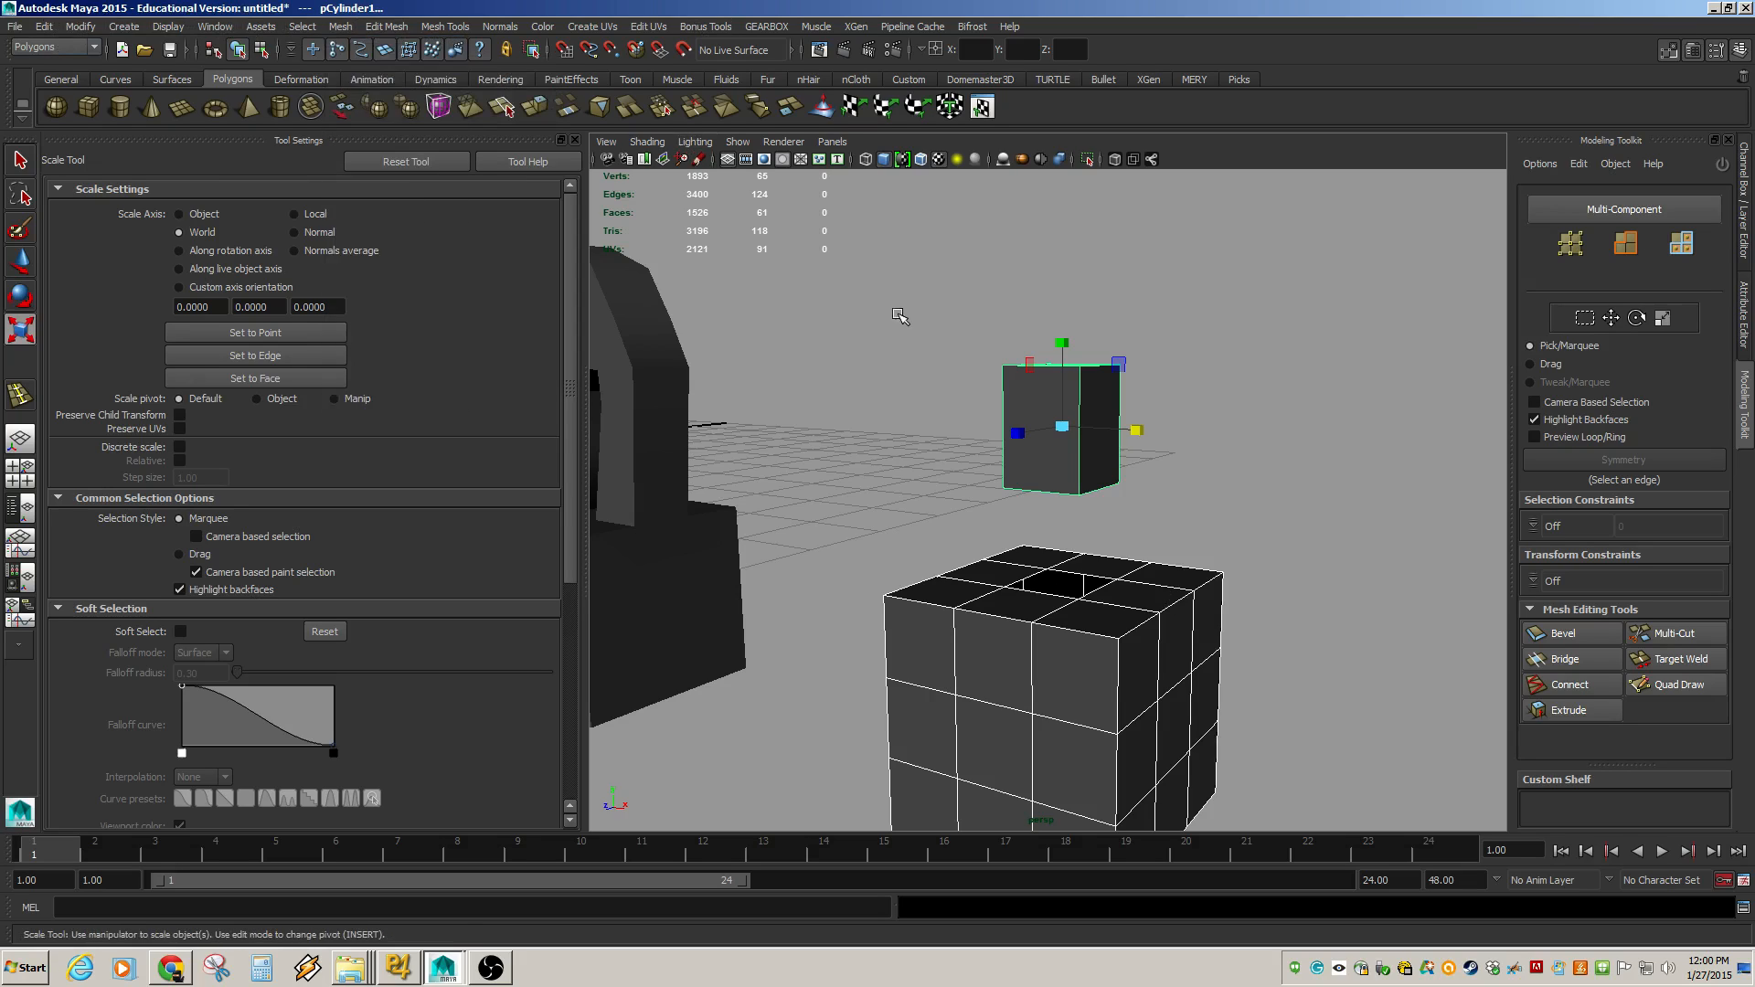
Switch to the Persp/Outliner layout and widen the outliner.
left_click(20, 512)
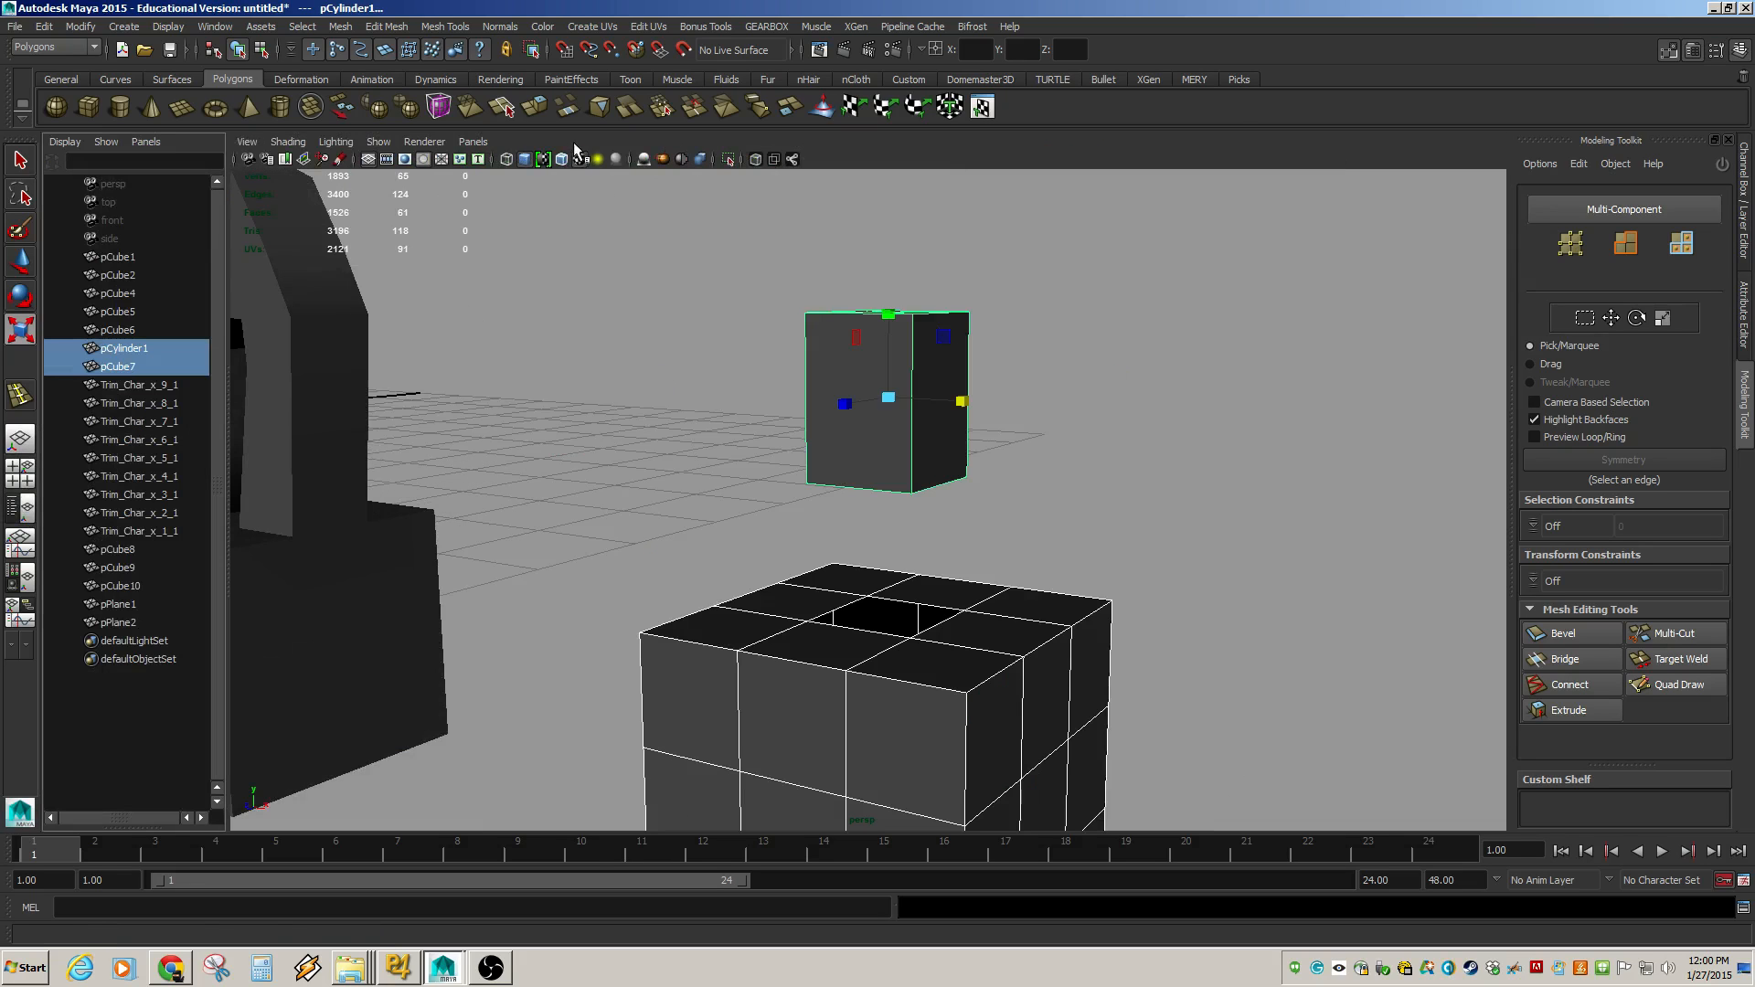
left_click(574, 139)
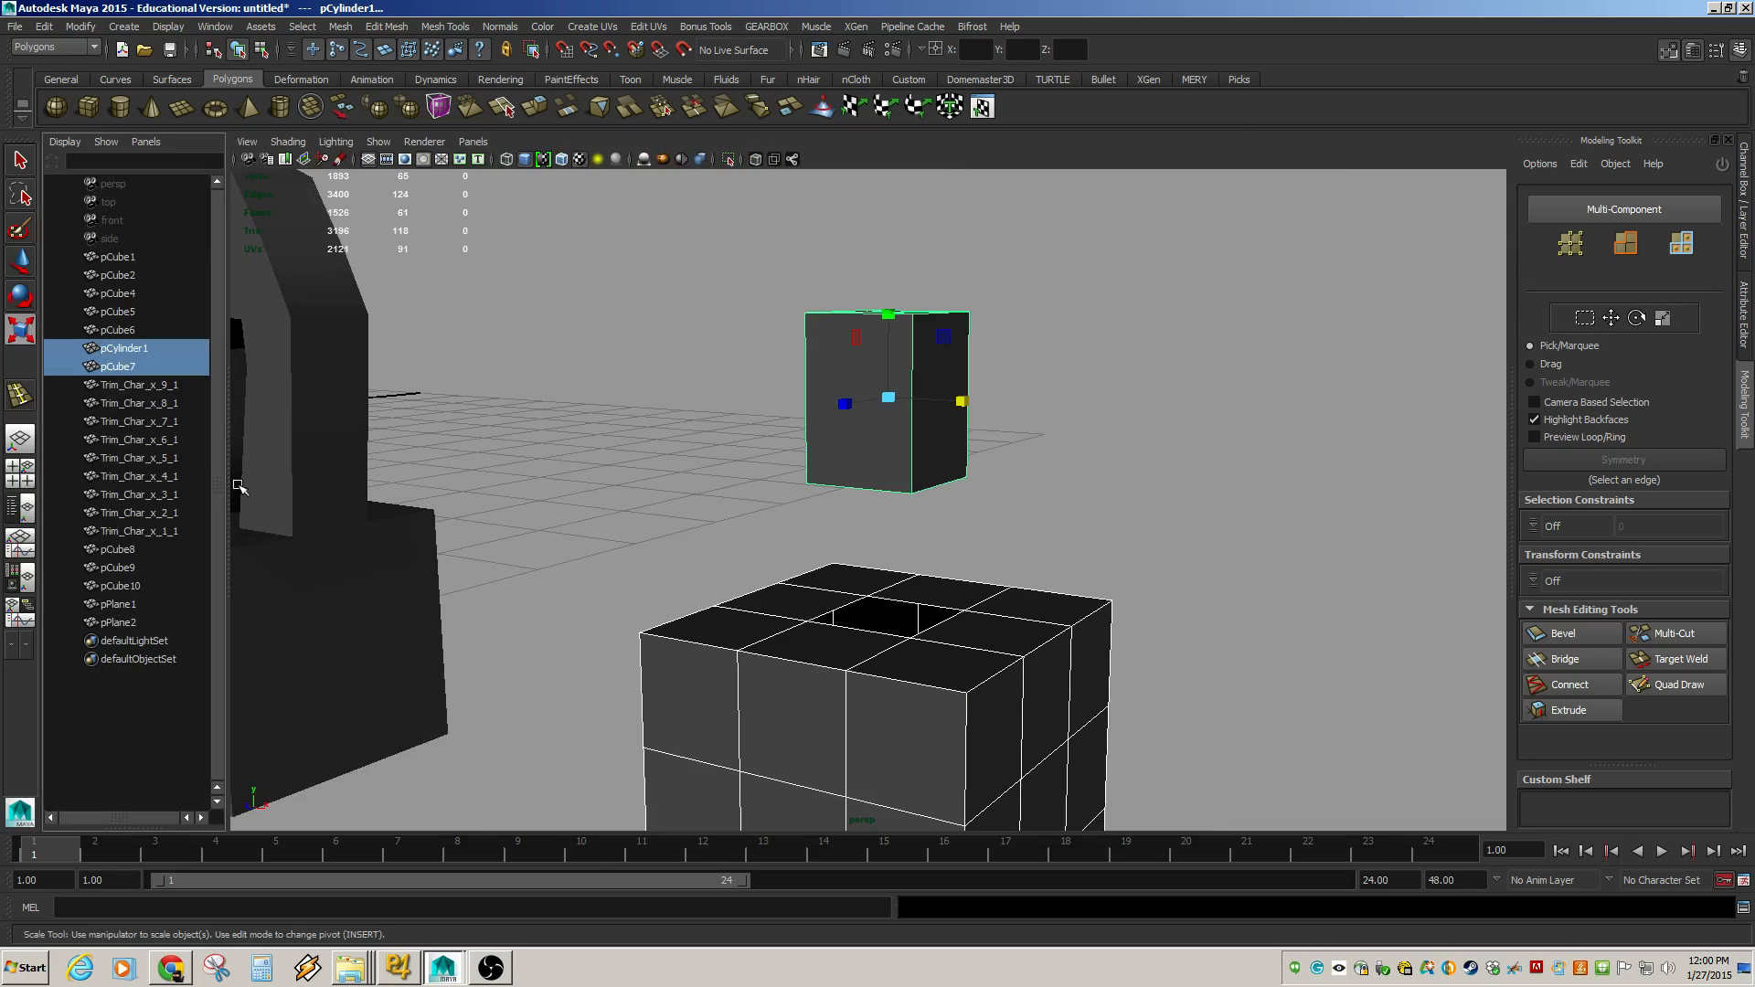
left_click_drag(240, 487, 425, 488)
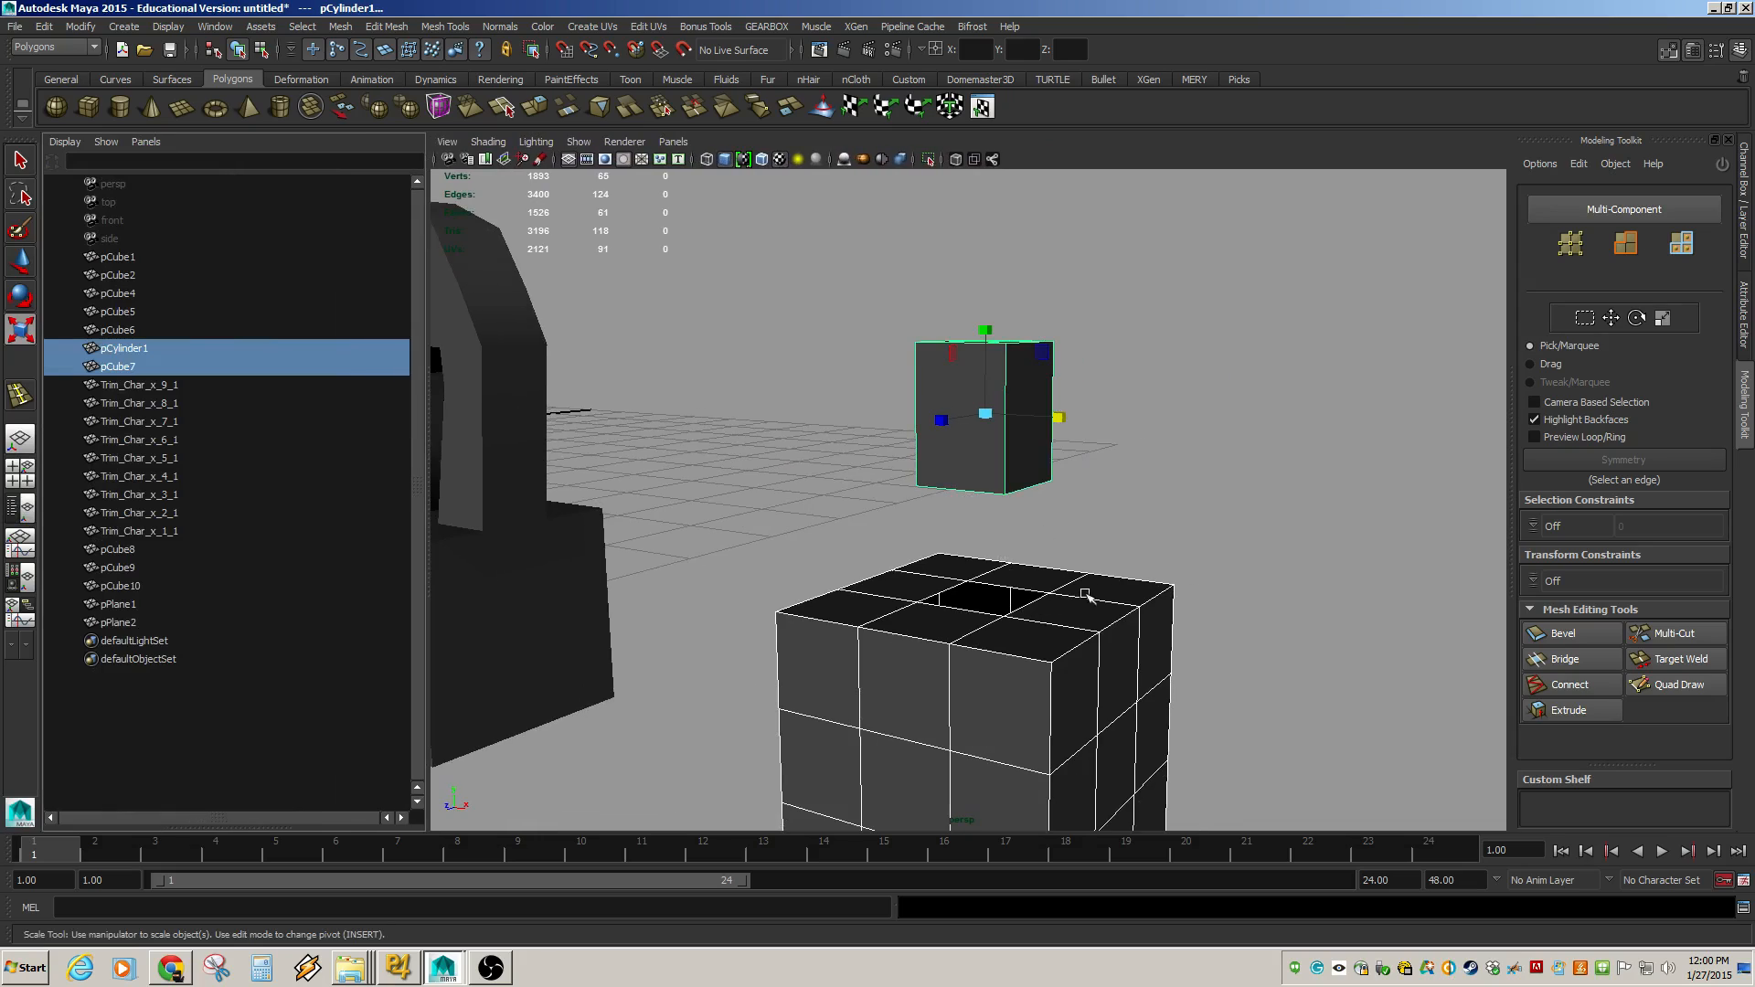
Select pCylinder1 and pCube7 in the outliner and combine them into a single mesh.
left_click(144, 354)
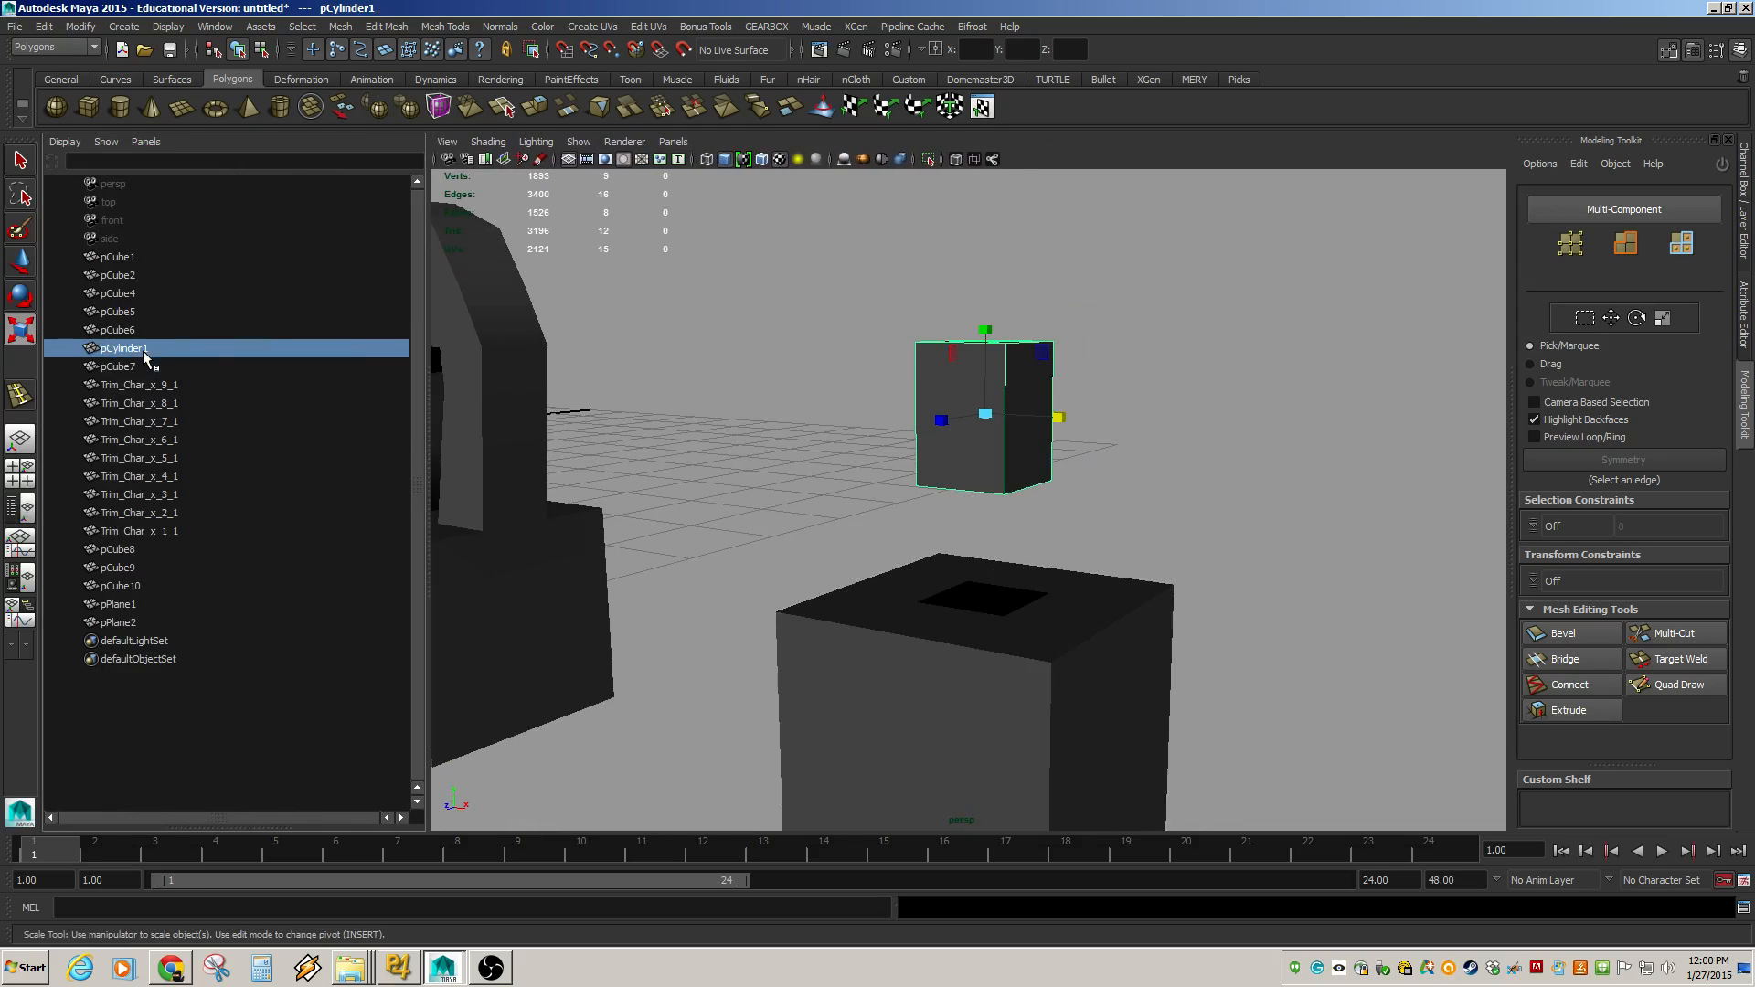
left_click_drag(848, 391, 987, 345, "alt")
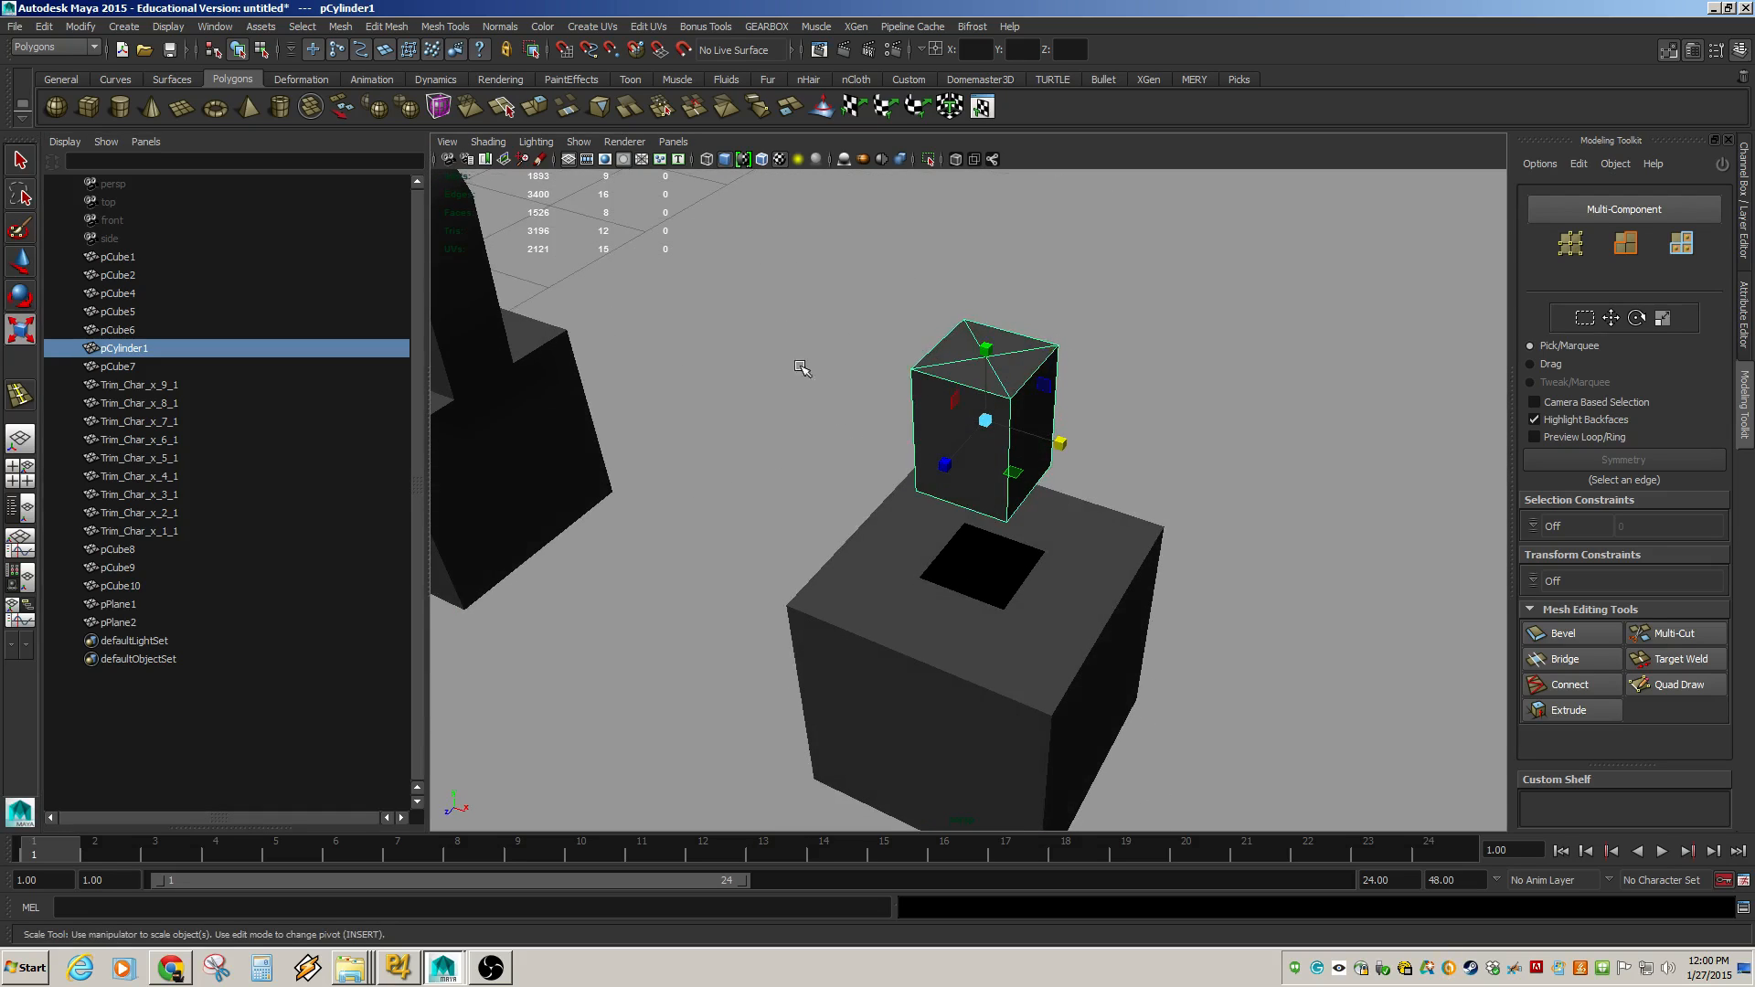
left_click(119, 367)
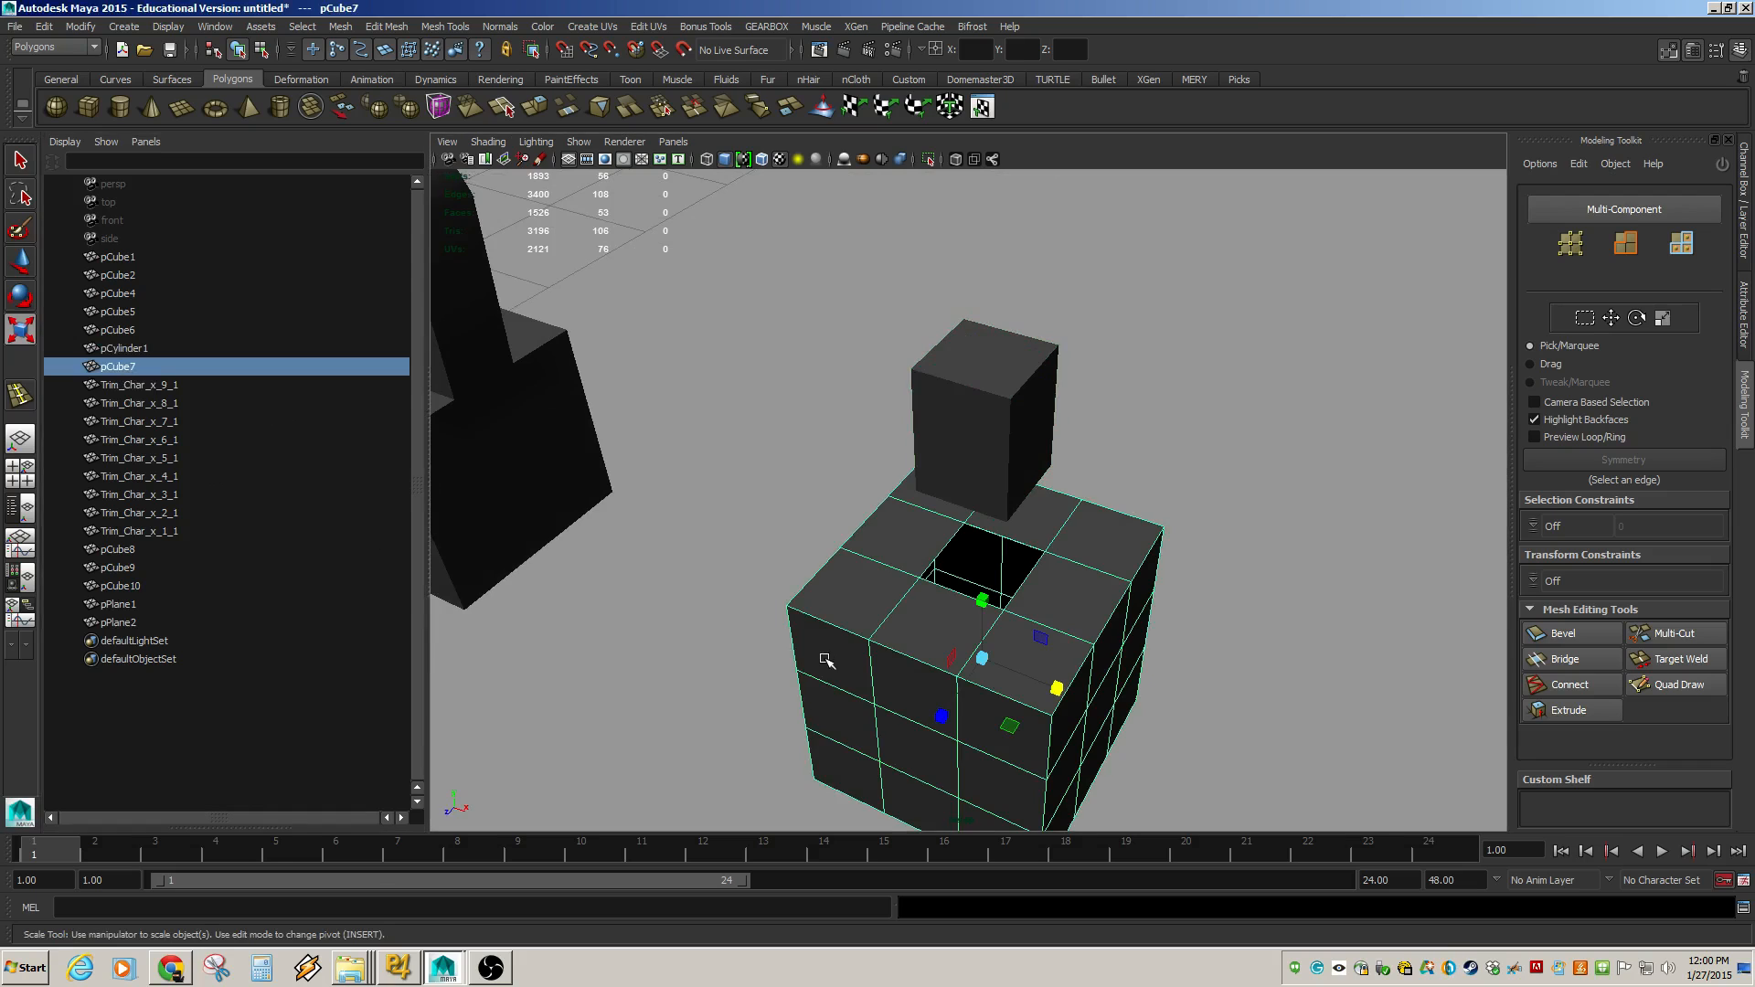
left_click_drag(823, 659, 834, 607, "alt")
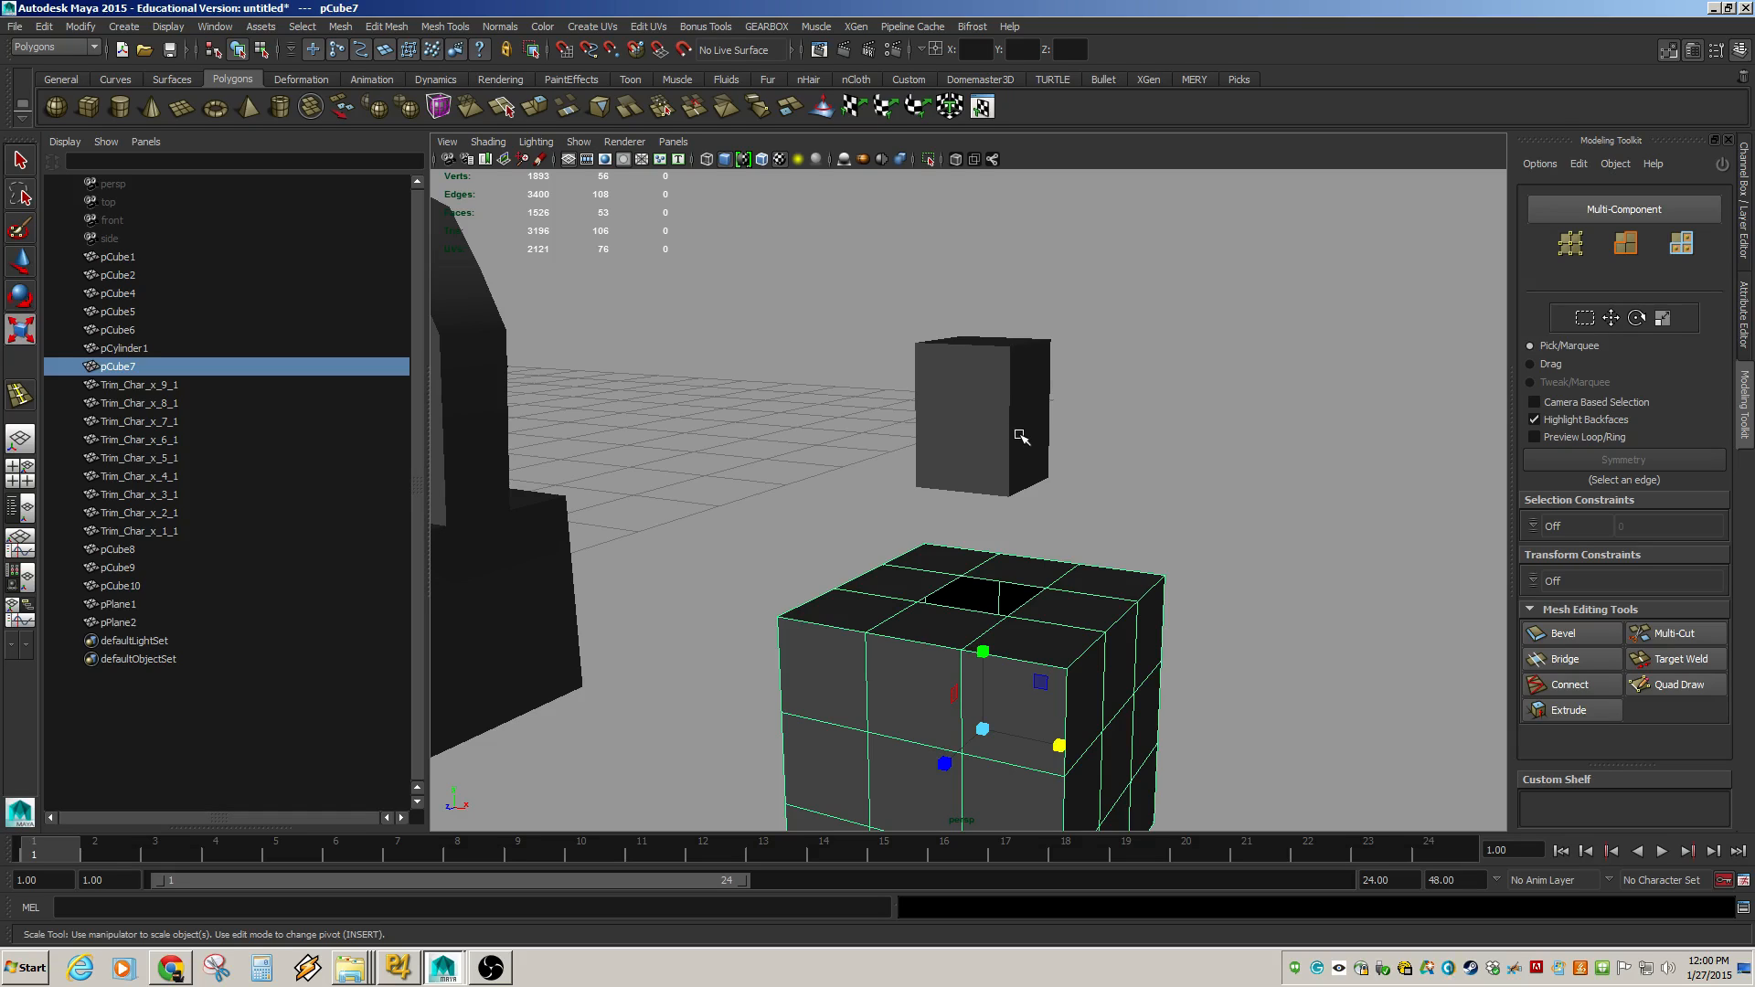
left_click(146, 351, "ctrl")
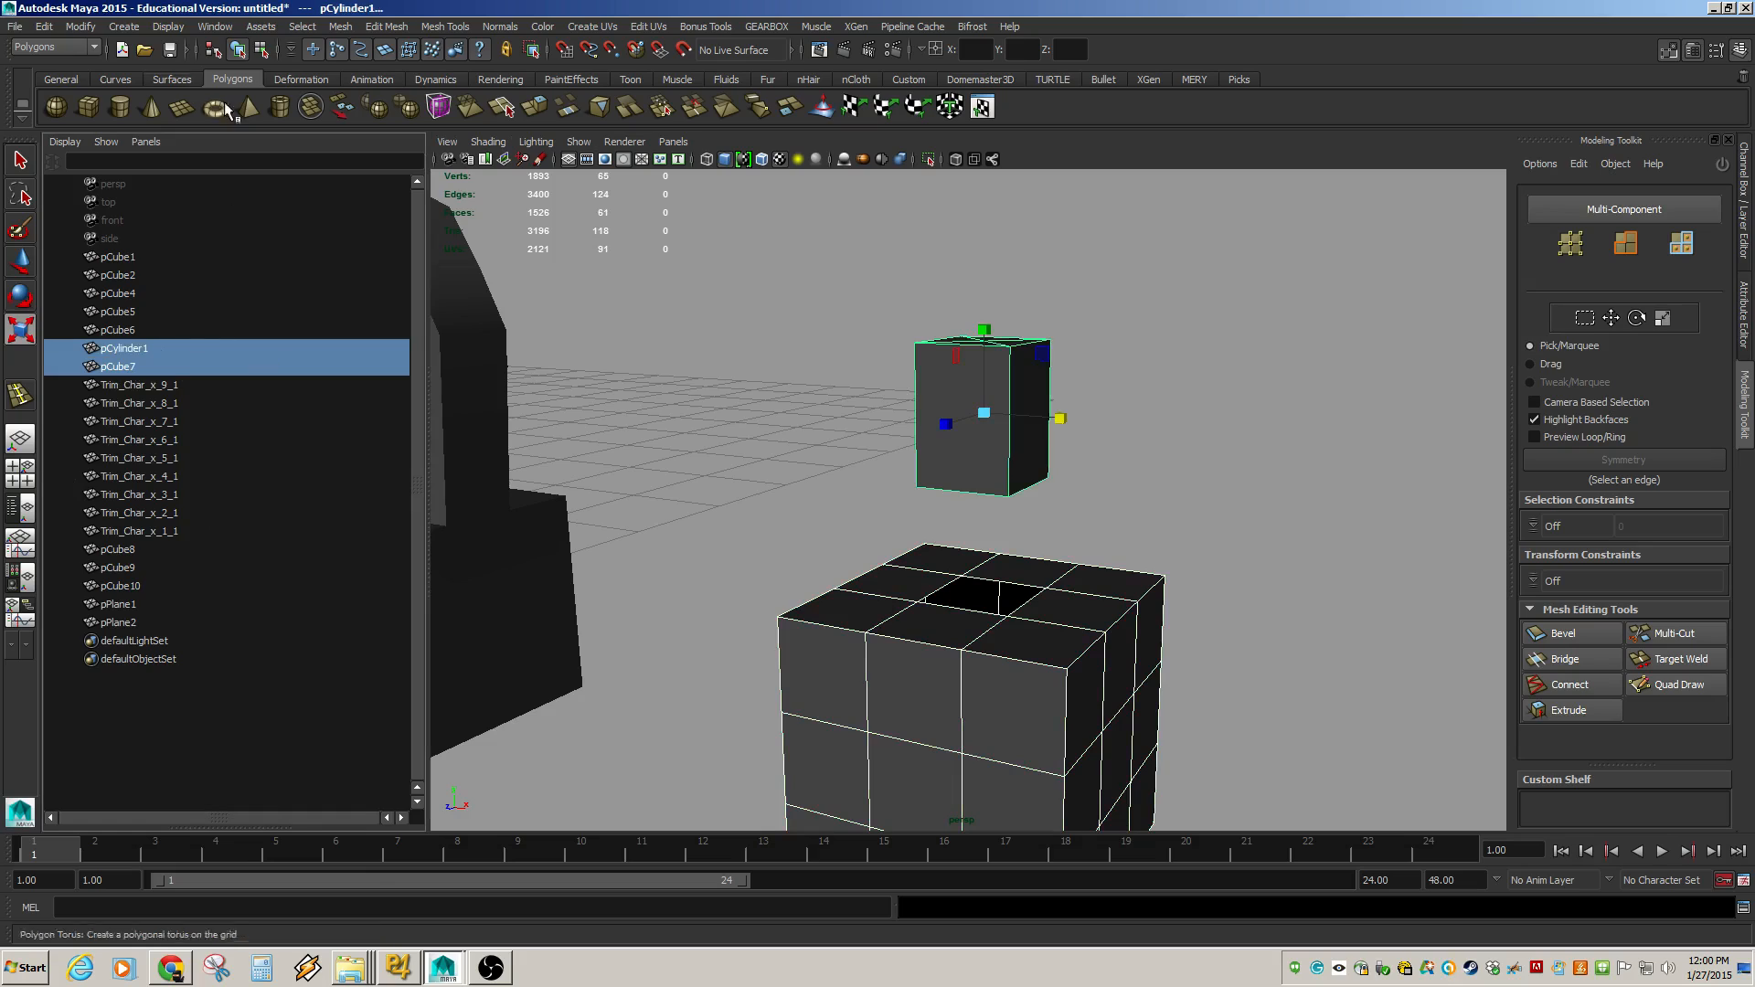
left_click(340, 26)
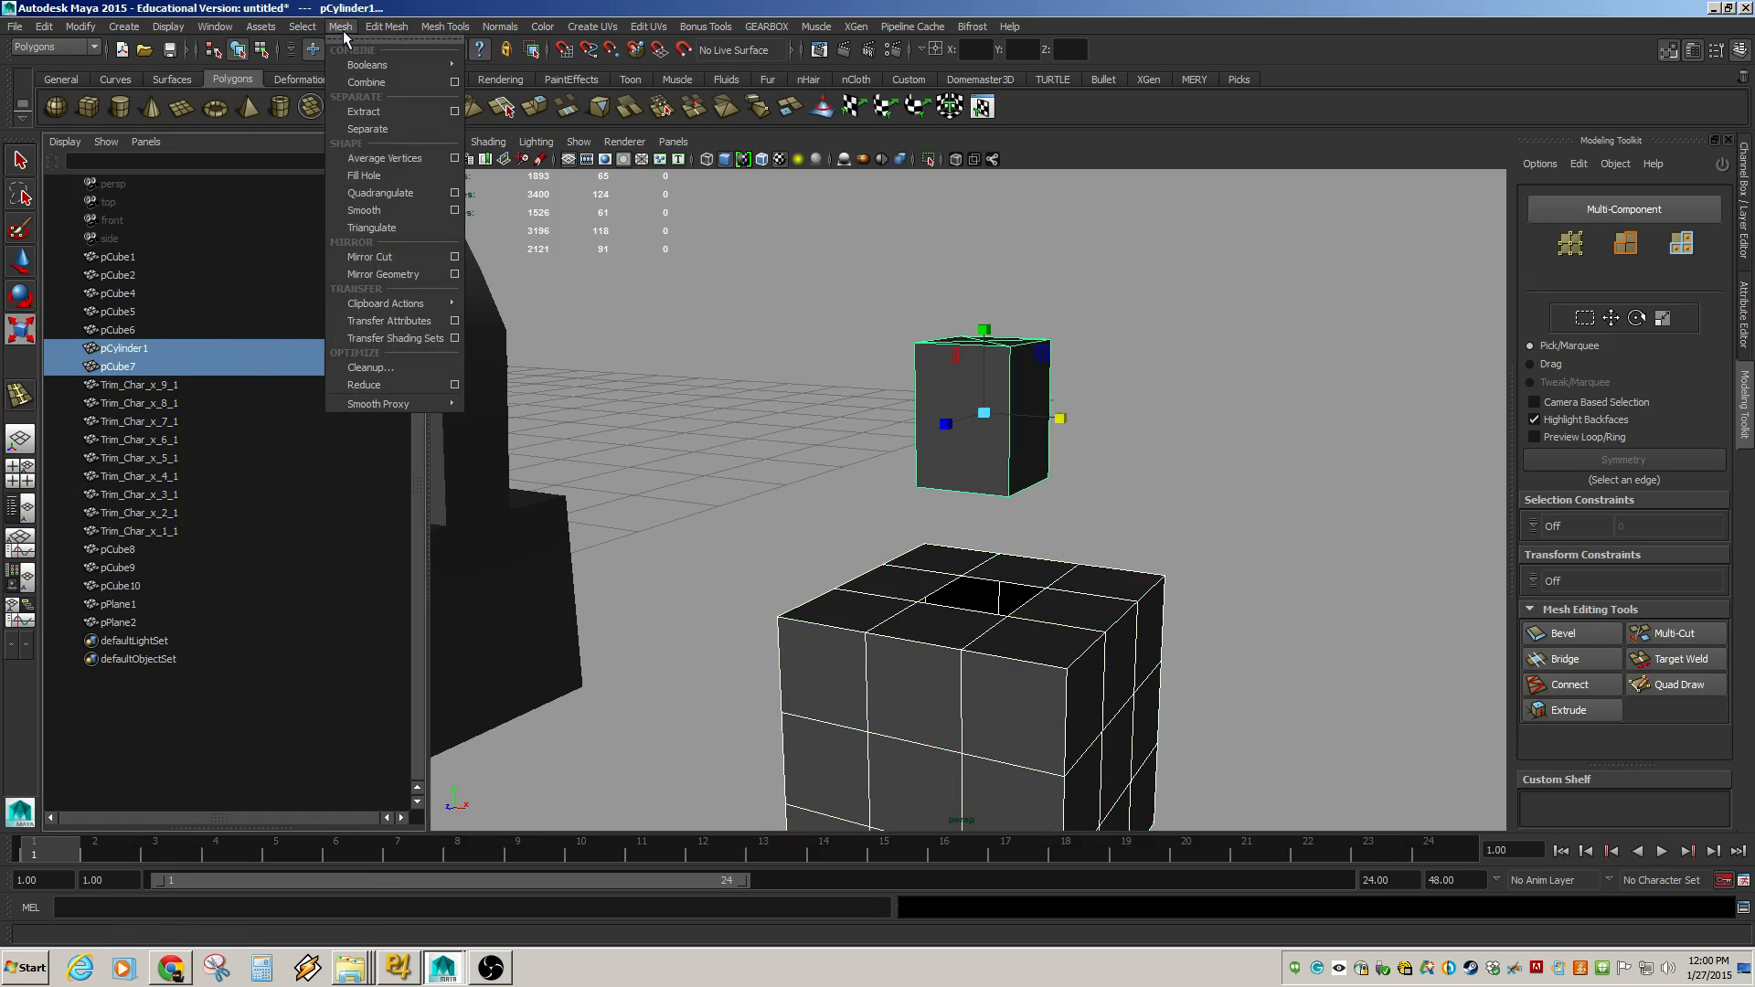
left_click(382, 84)
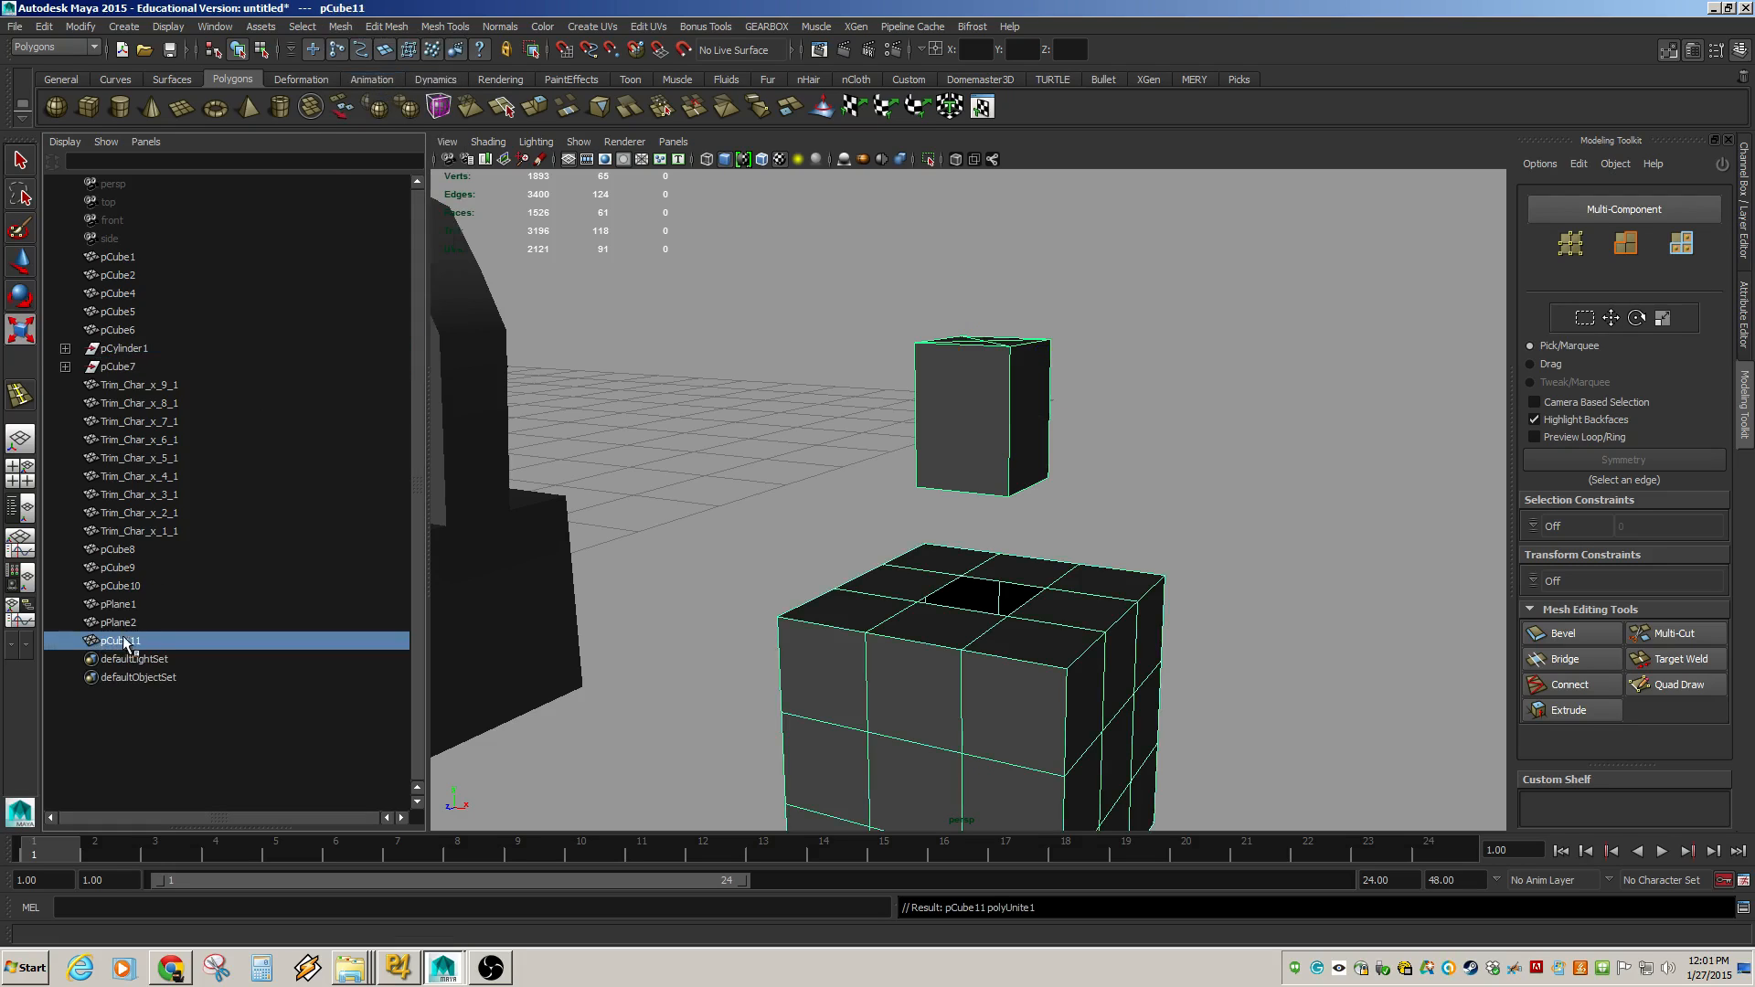
Expand the original objects in the outliner and try moving pCylinder1's leftover transform, undoing the move.
left_click(65, 349)
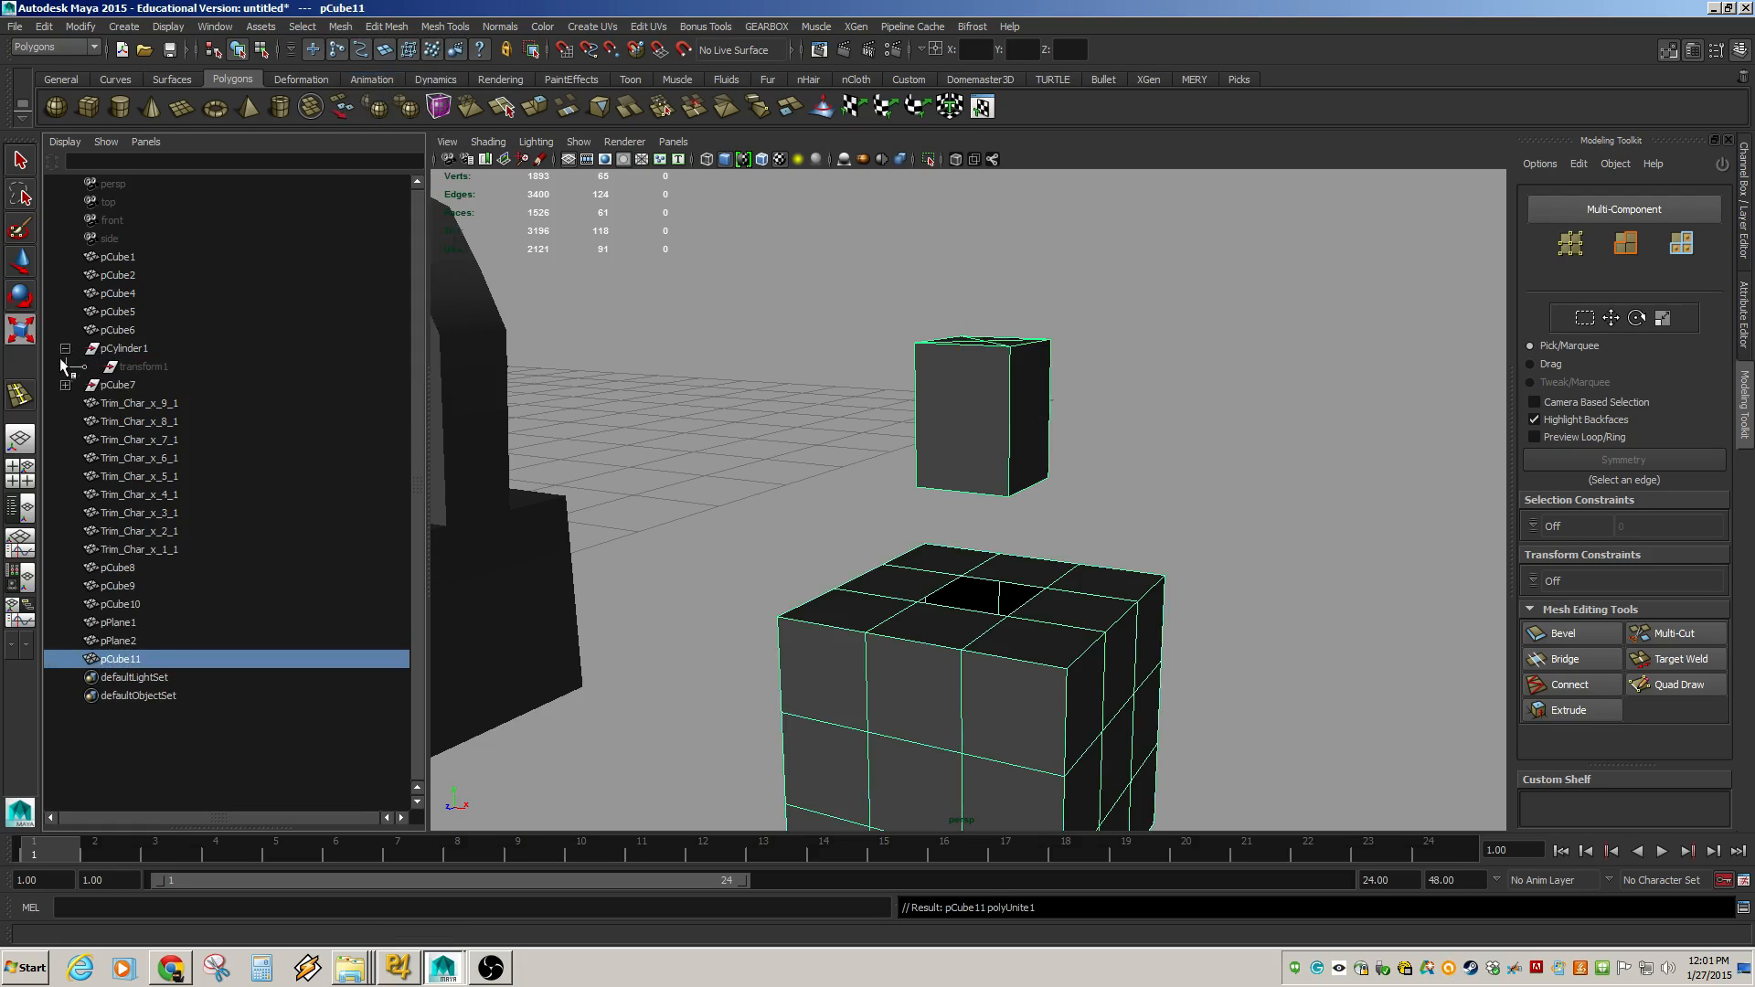
left_click(65, 386)
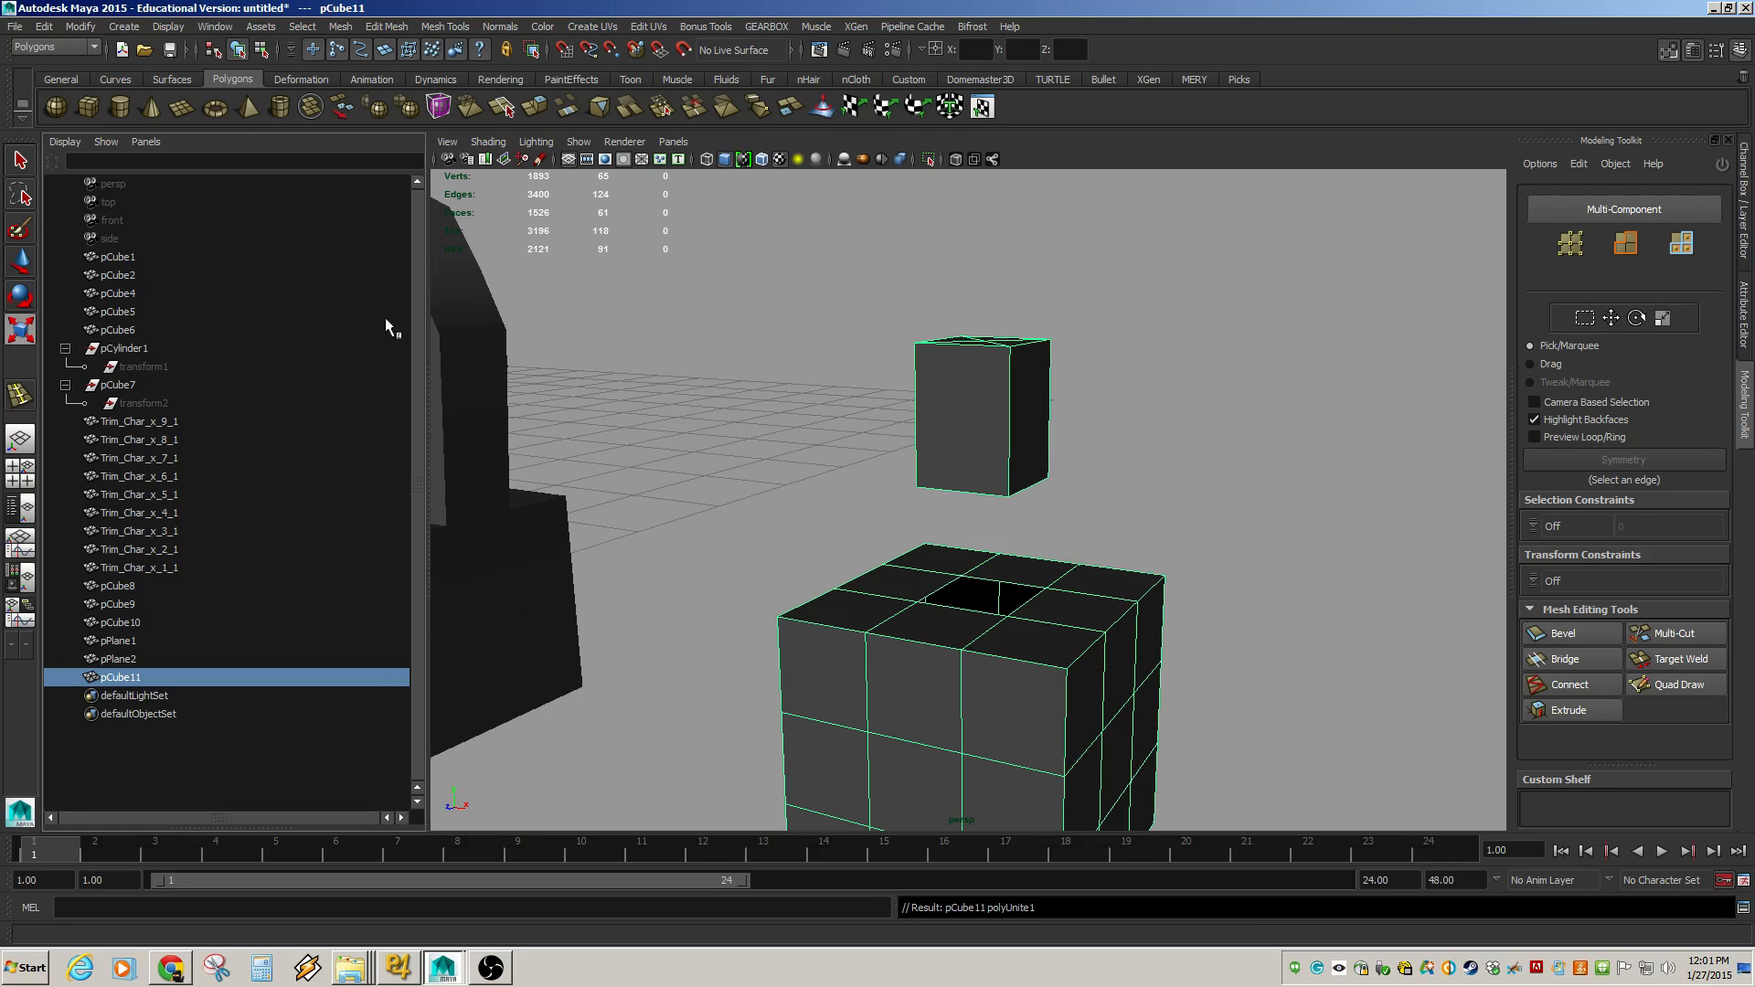
left_click(137, 350)
key("w")
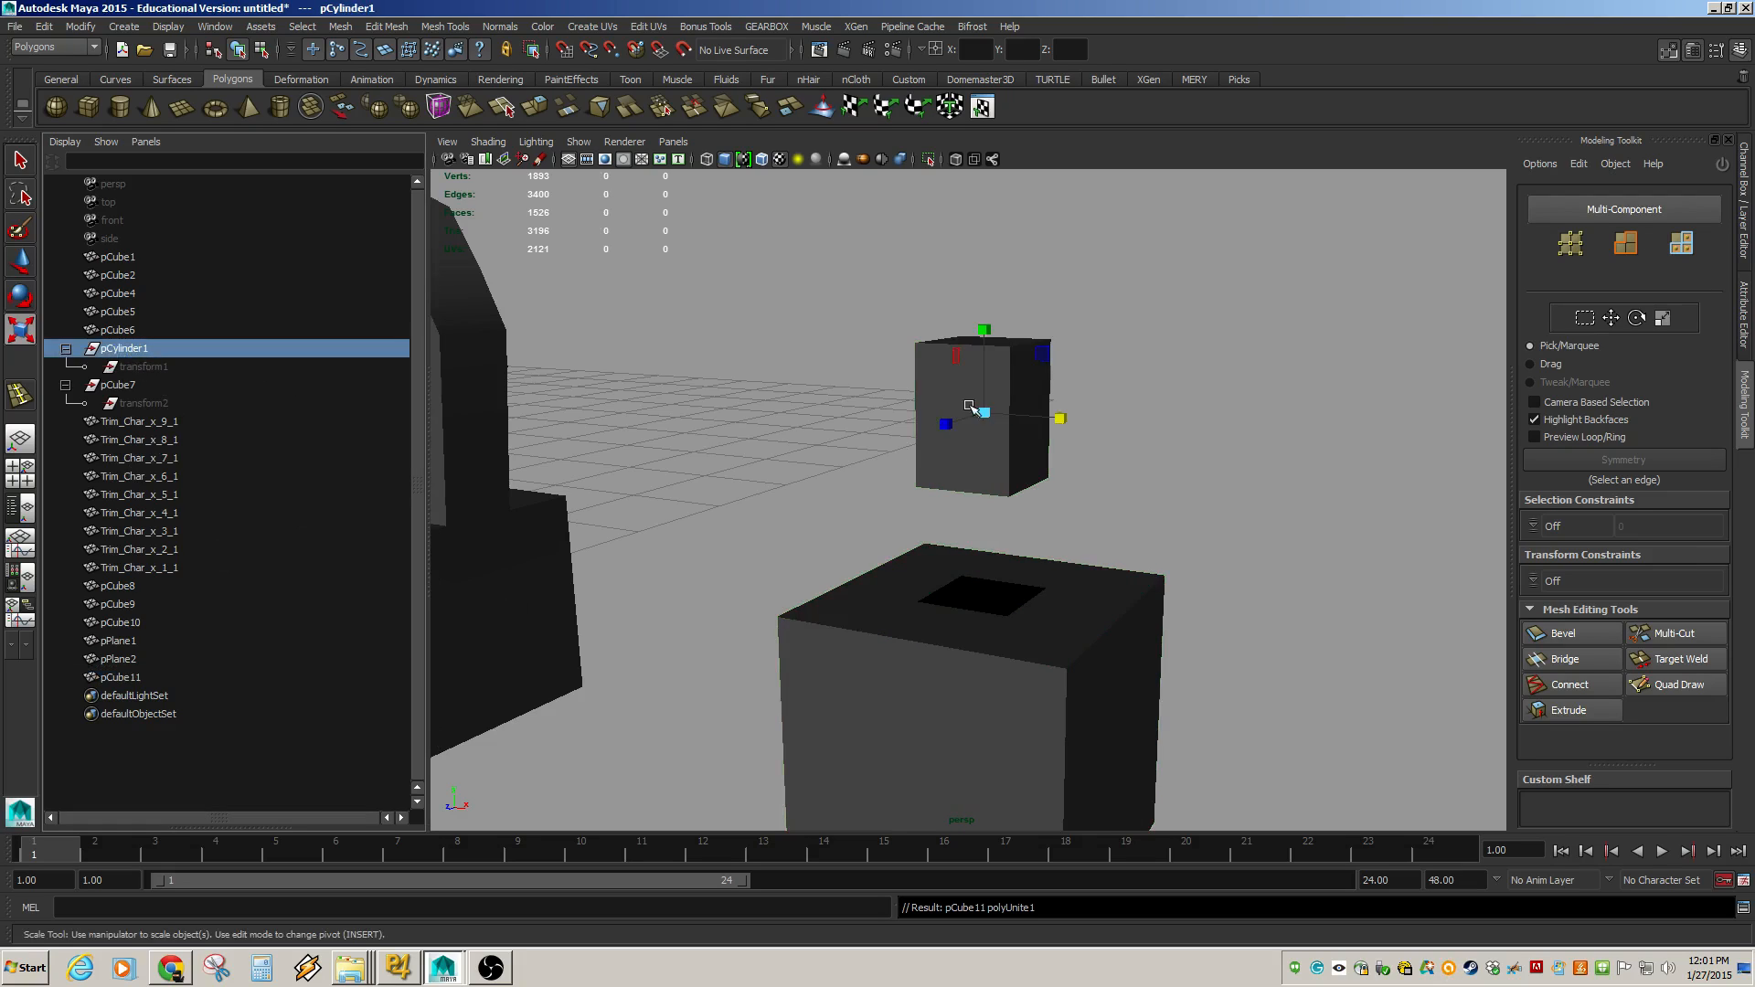
left_click_drag(984, 414, 1335, 416)
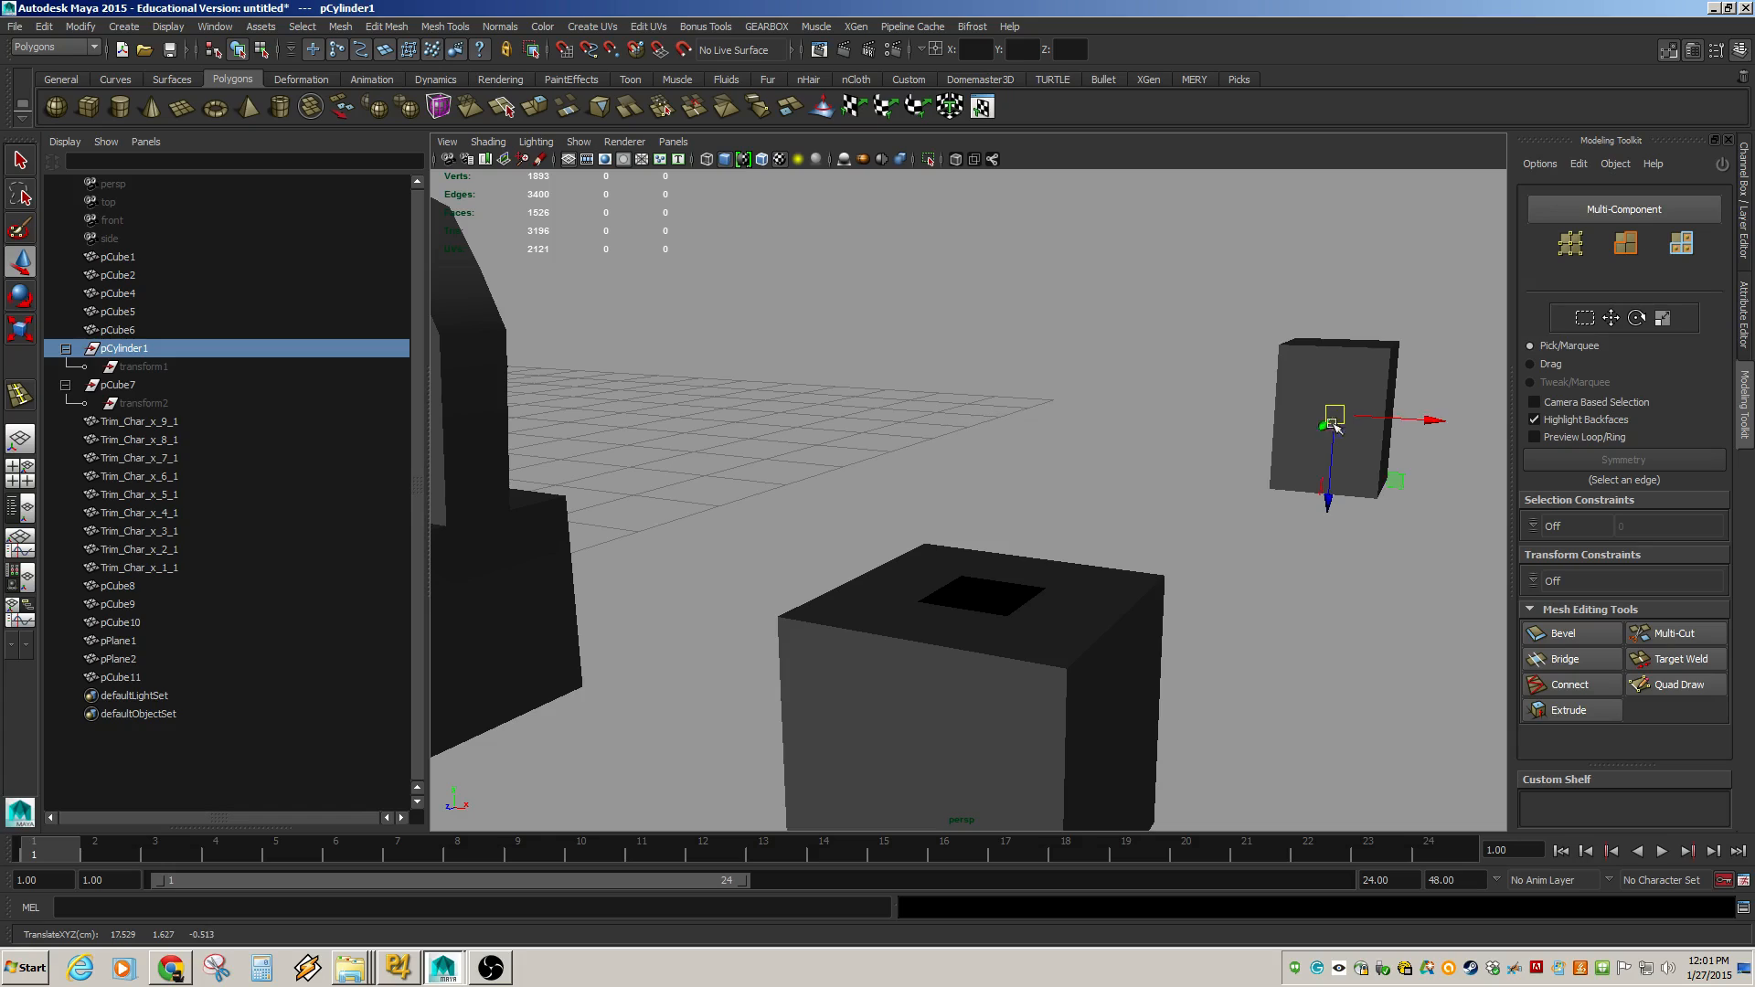
key("ctrl+z")
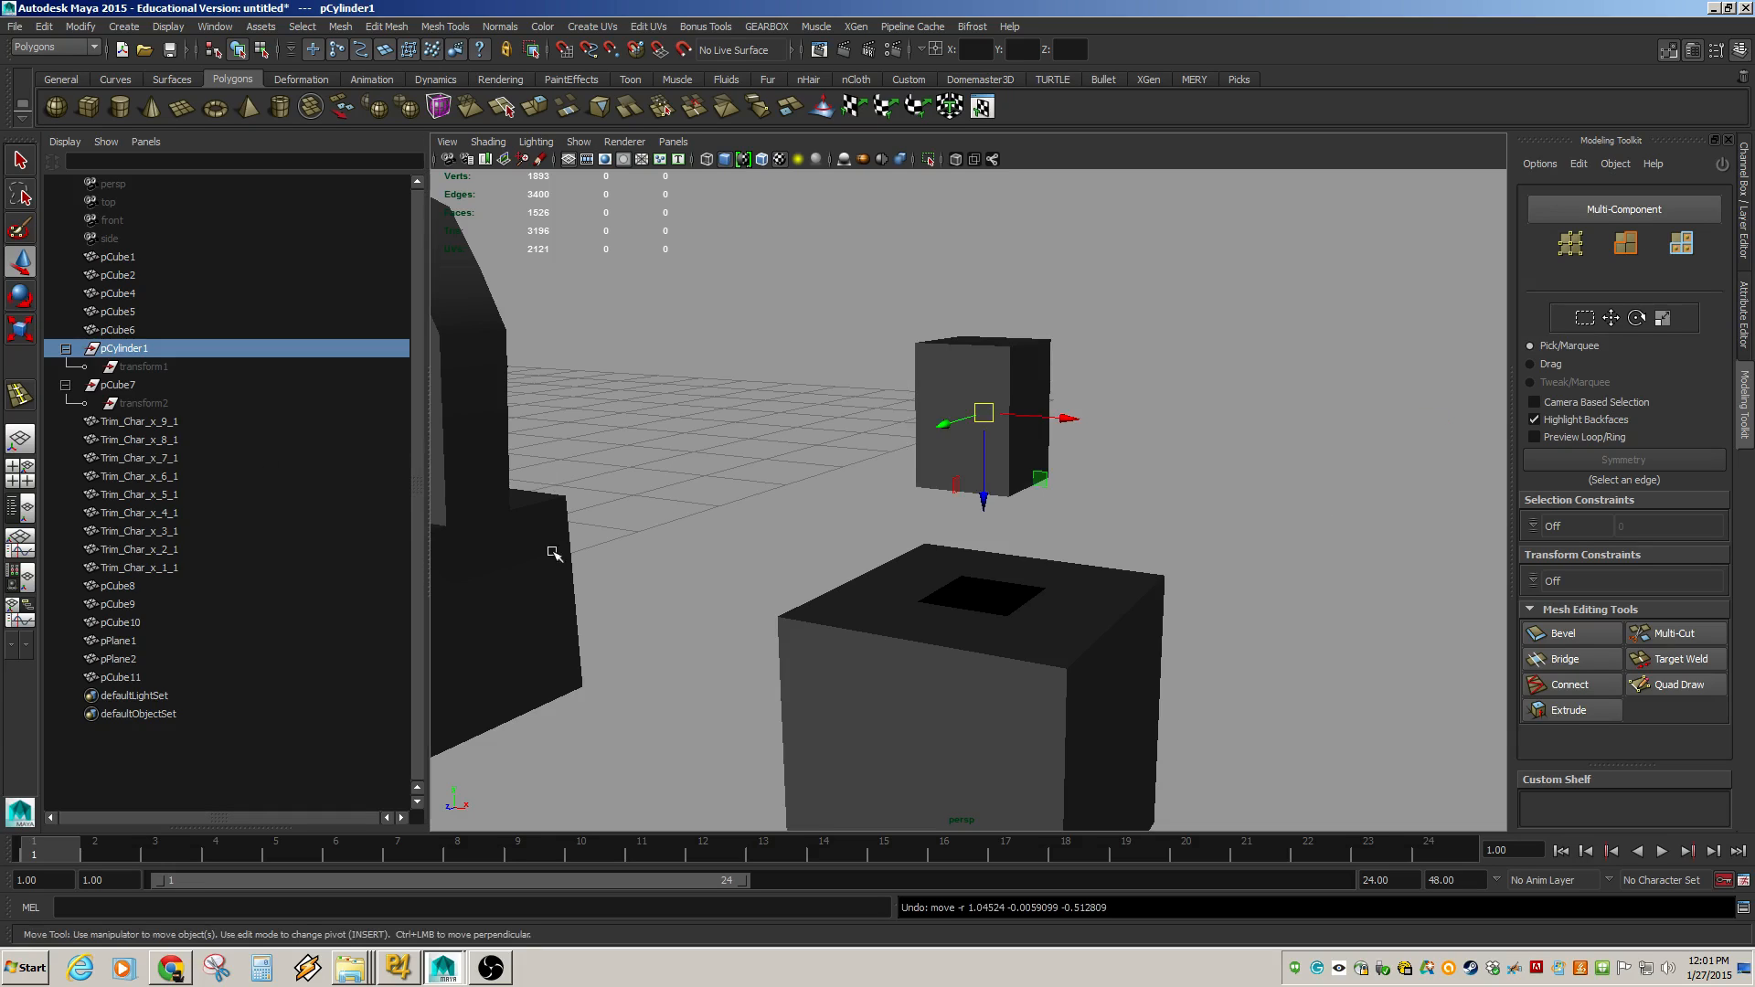
Select the combined mesh pCube11 and delete its construction history.
left_click(179, 678)
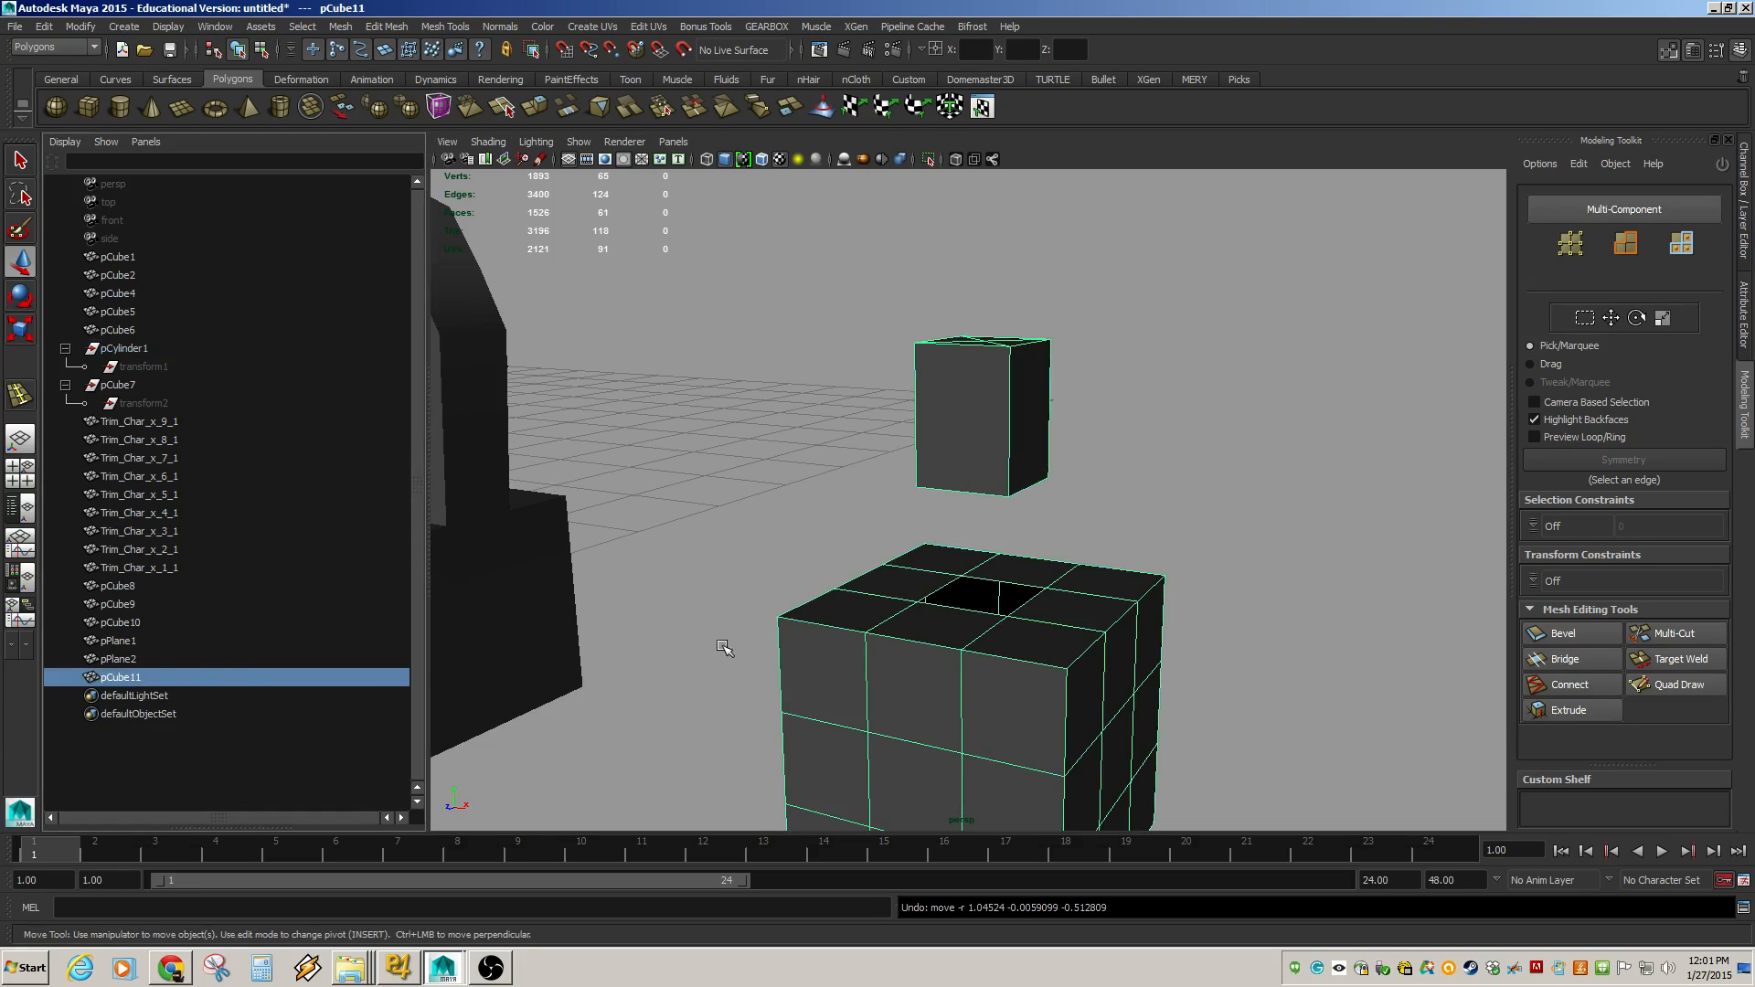
left_click(43, 27)
mouse_move(119, 215)
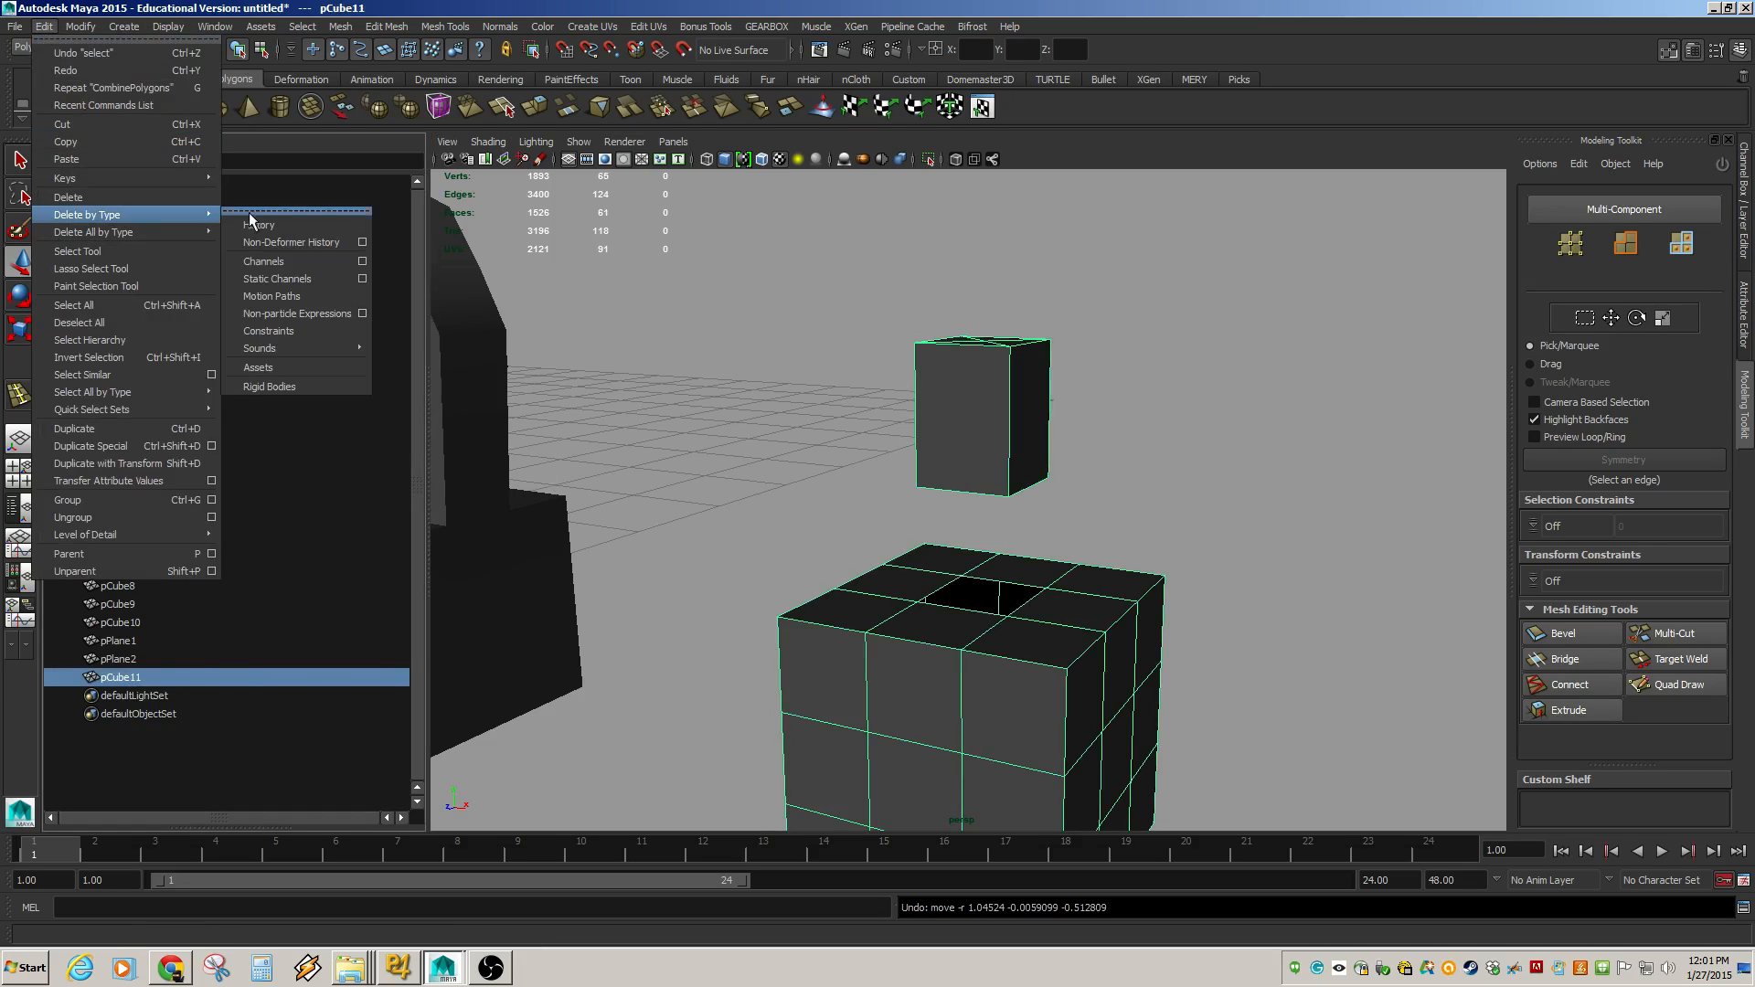
left_click(273, 233)
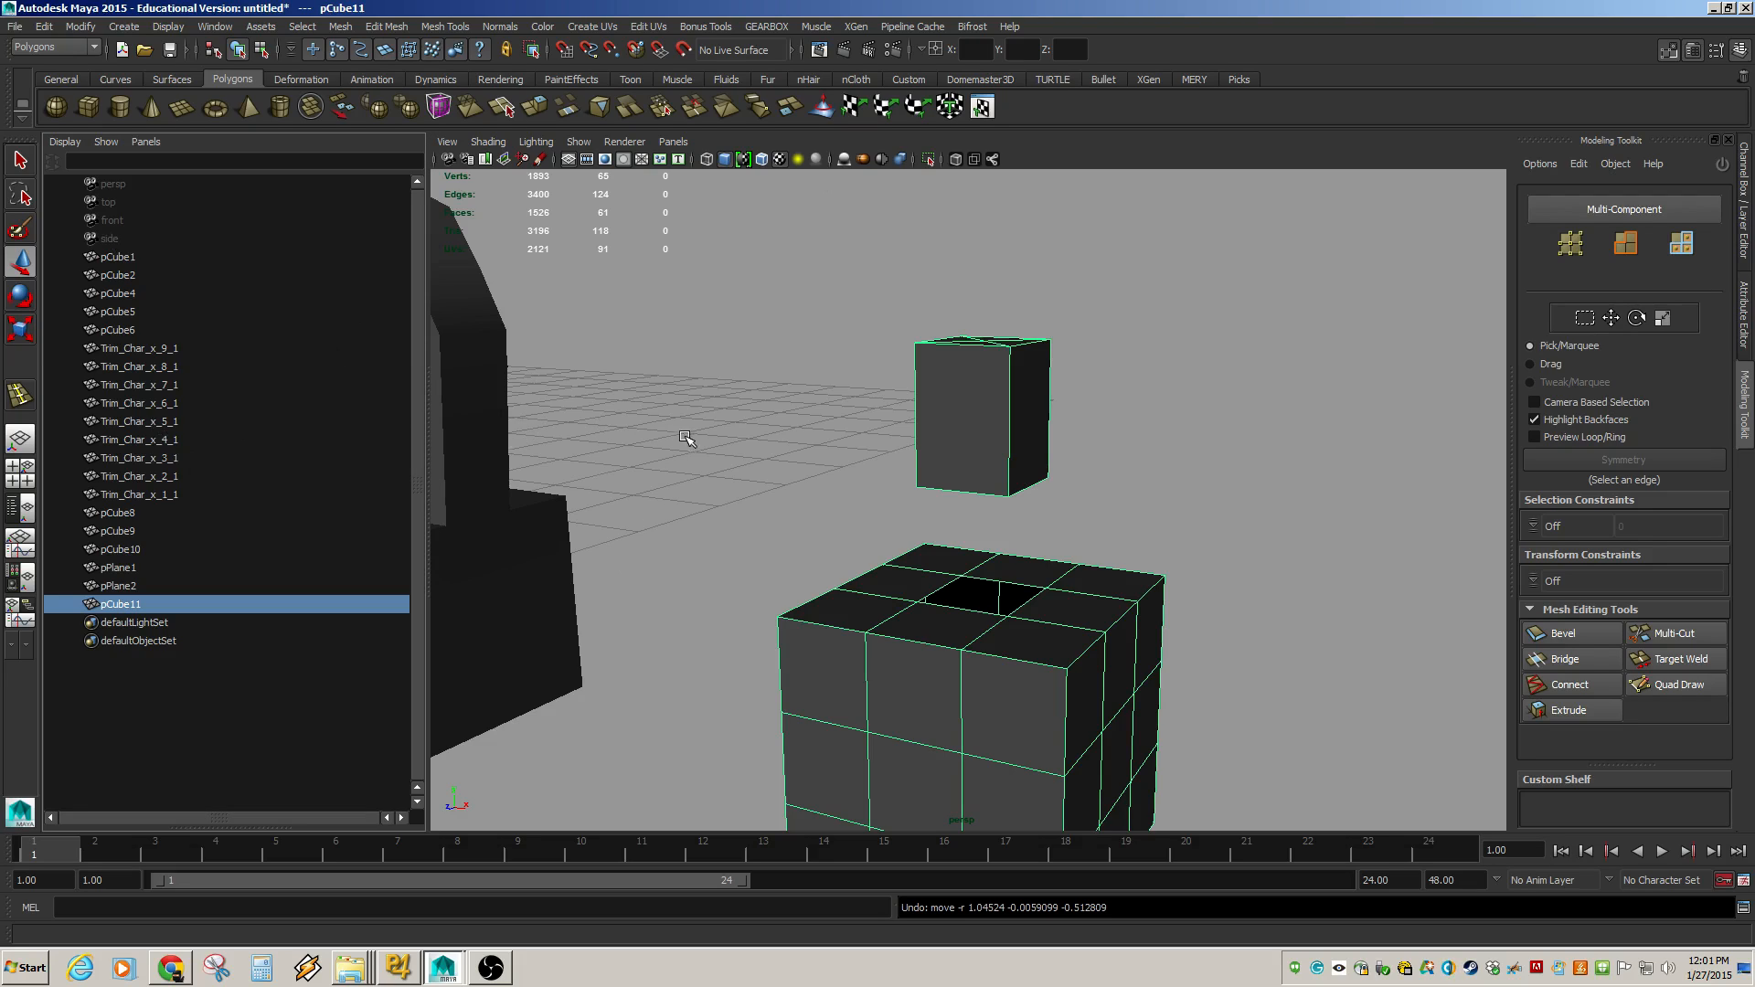
Examine the combined mesh from several angles around the hole and the box.
right_click_drag(1211, 504, 816, 466, "alt")
left_click(891, 514)
left_click(942, 571)
left_click_drag(943, 575, 987, 556, "alt")
middle_click_drag(987, 556, 898, 578, "alt")
right_click_drag(708, 494, 960, 568, "alt")
middle_click_drag(869, 578, 925, 422, "alt")
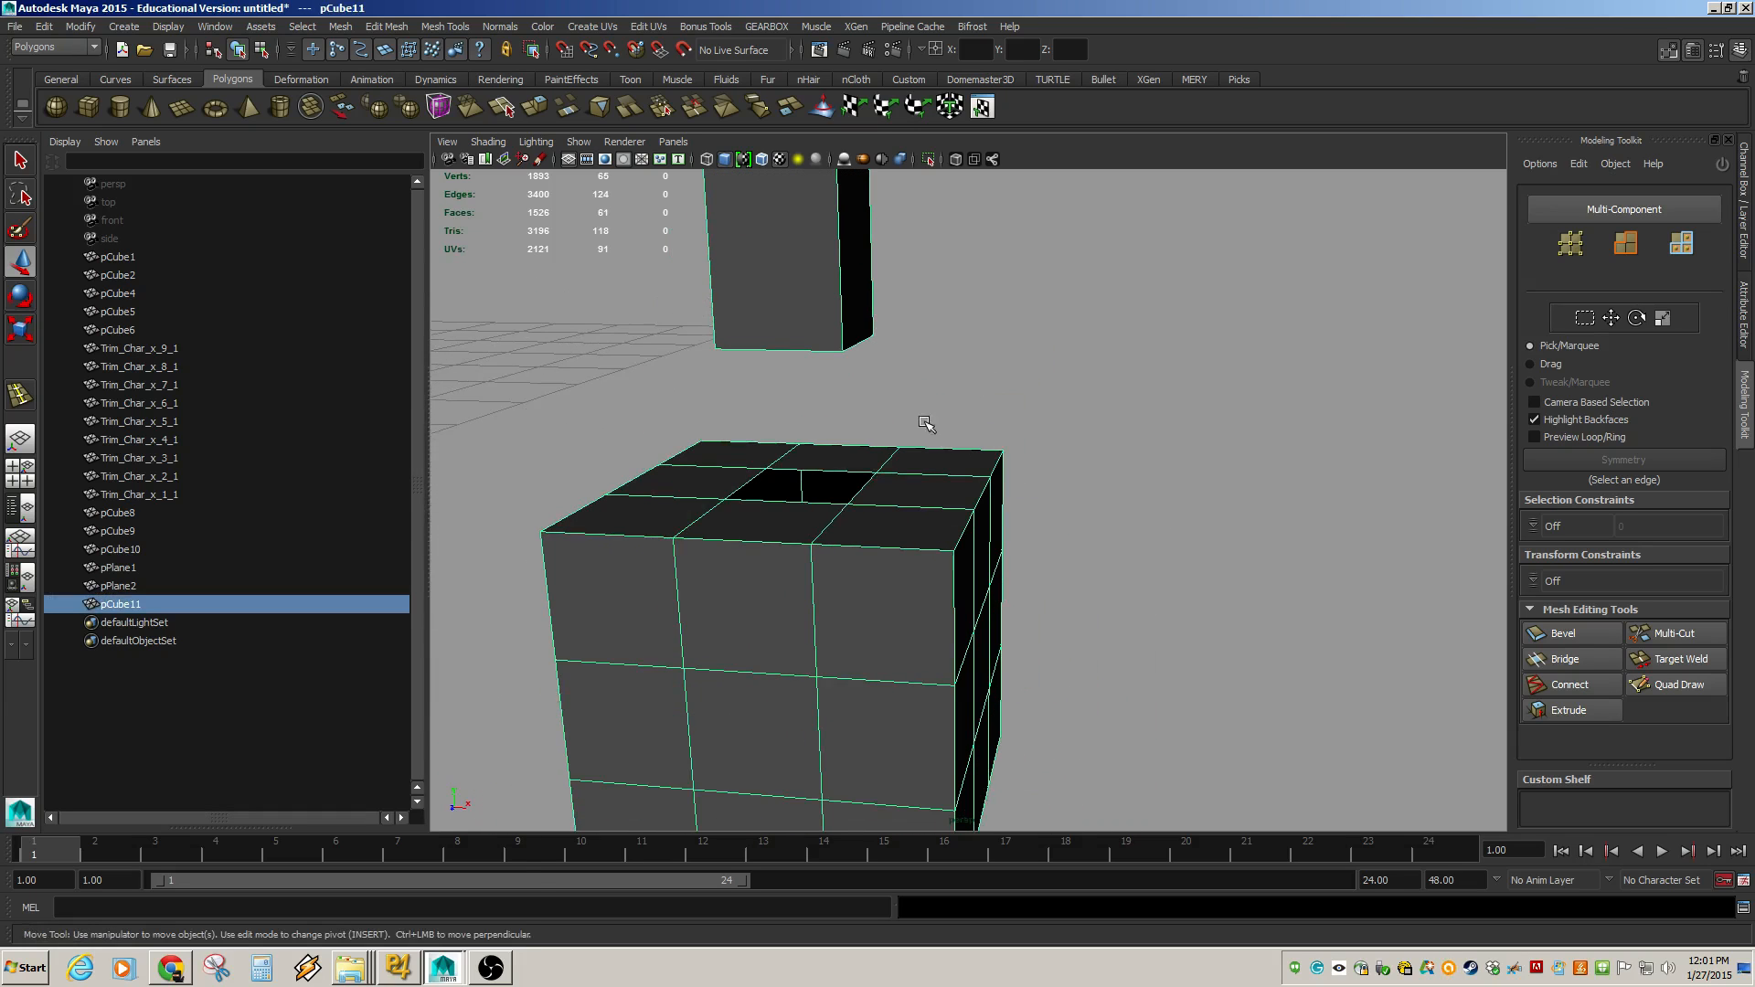
left_click(1176, 569)
left_click(851, 595)
middle_click_drag(1061, 549, 1117, 627, "alt")
right_click_drag(1123, 627, 951, 443, "alt")
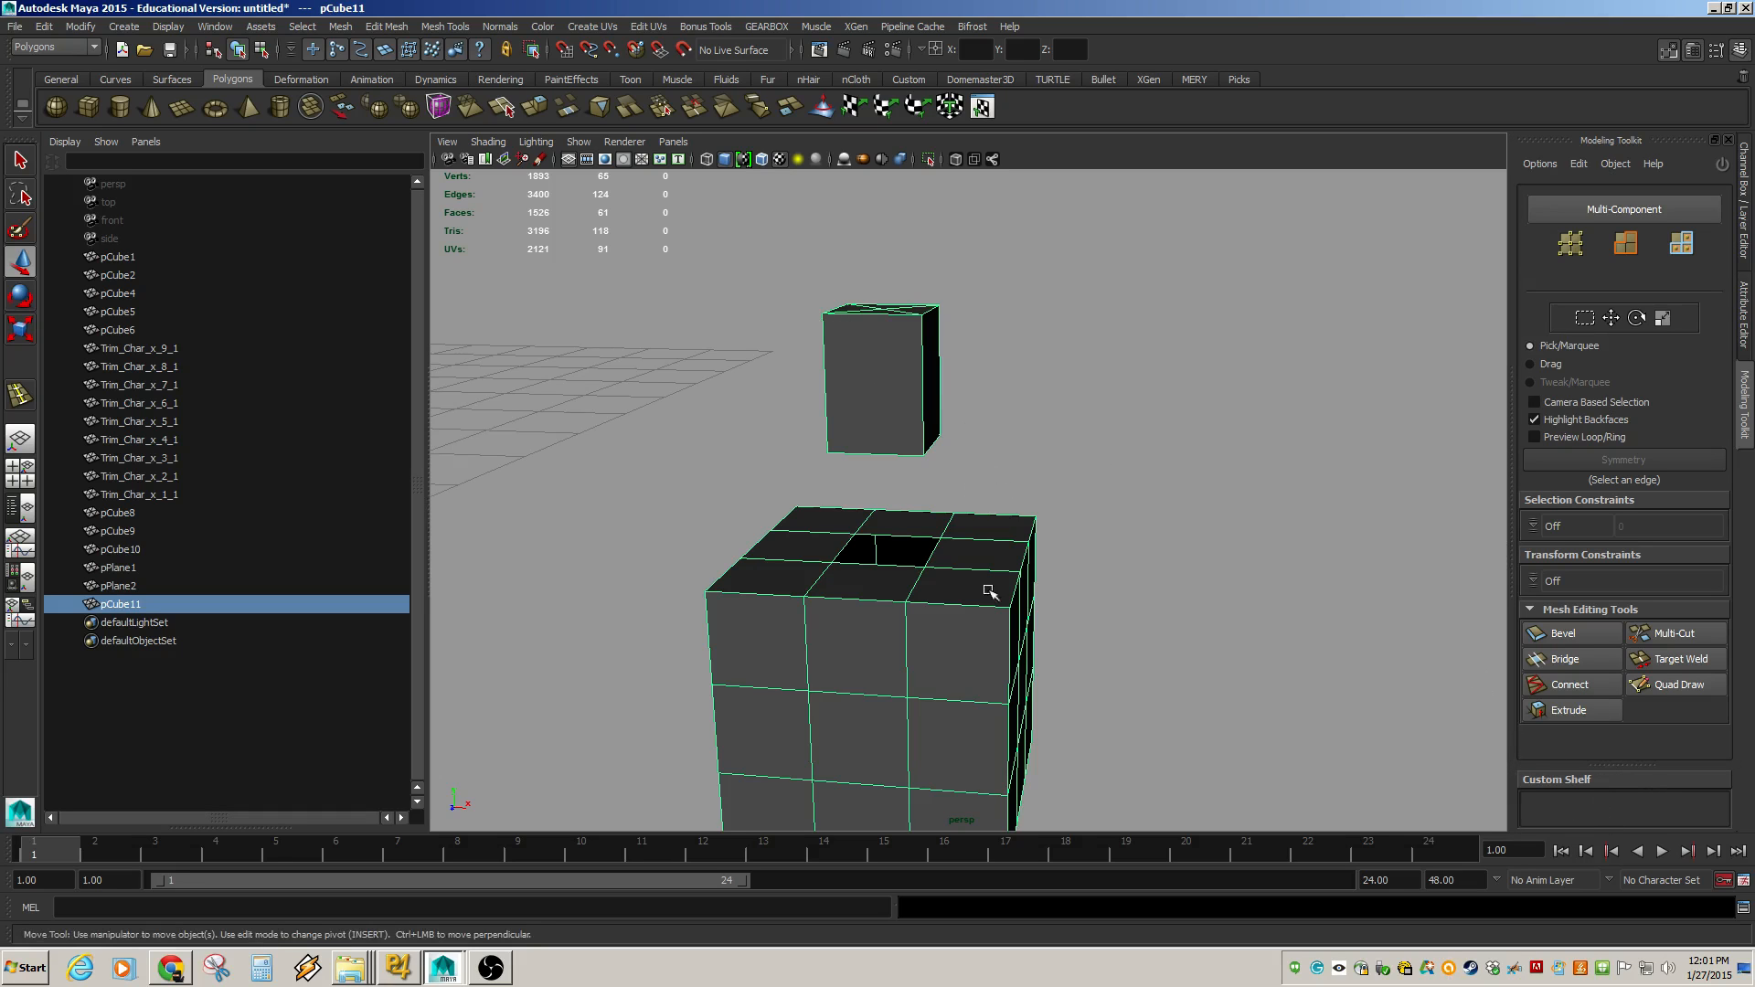
left_click_drag(1001, 617, 933, 599, "alt")
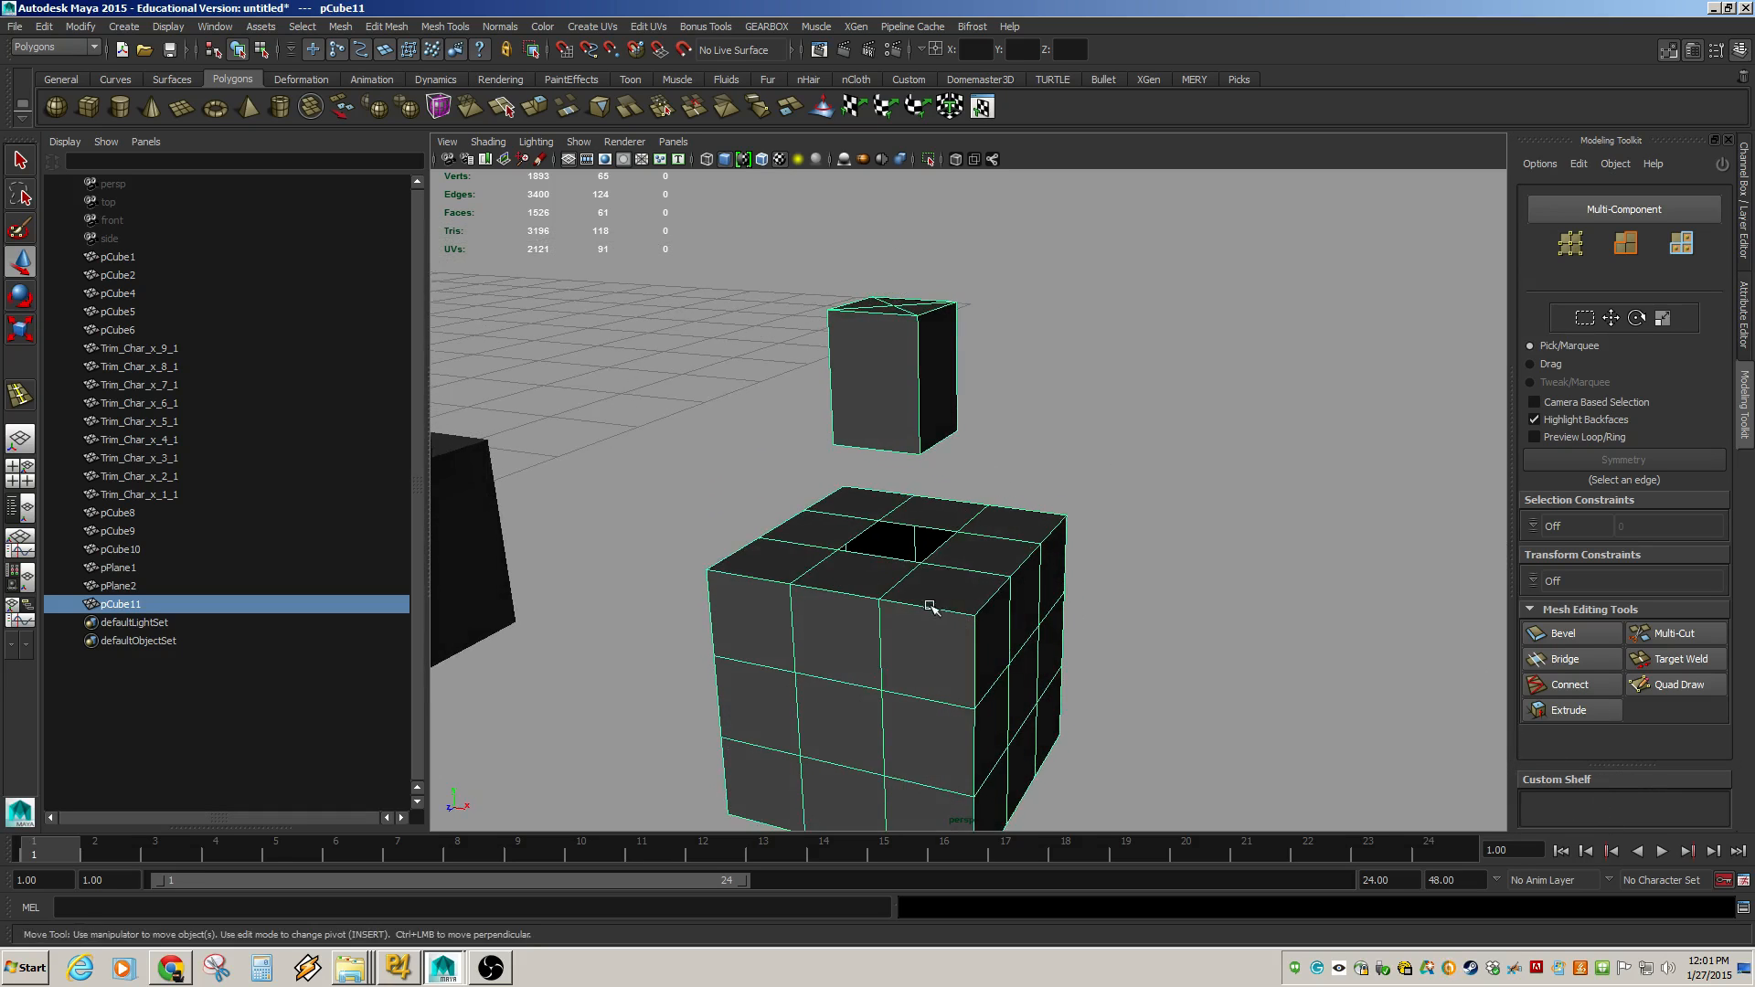
Select a bottom corner vertex of the box and the nearby hole-corner vertex, and merge them.
key("F9")
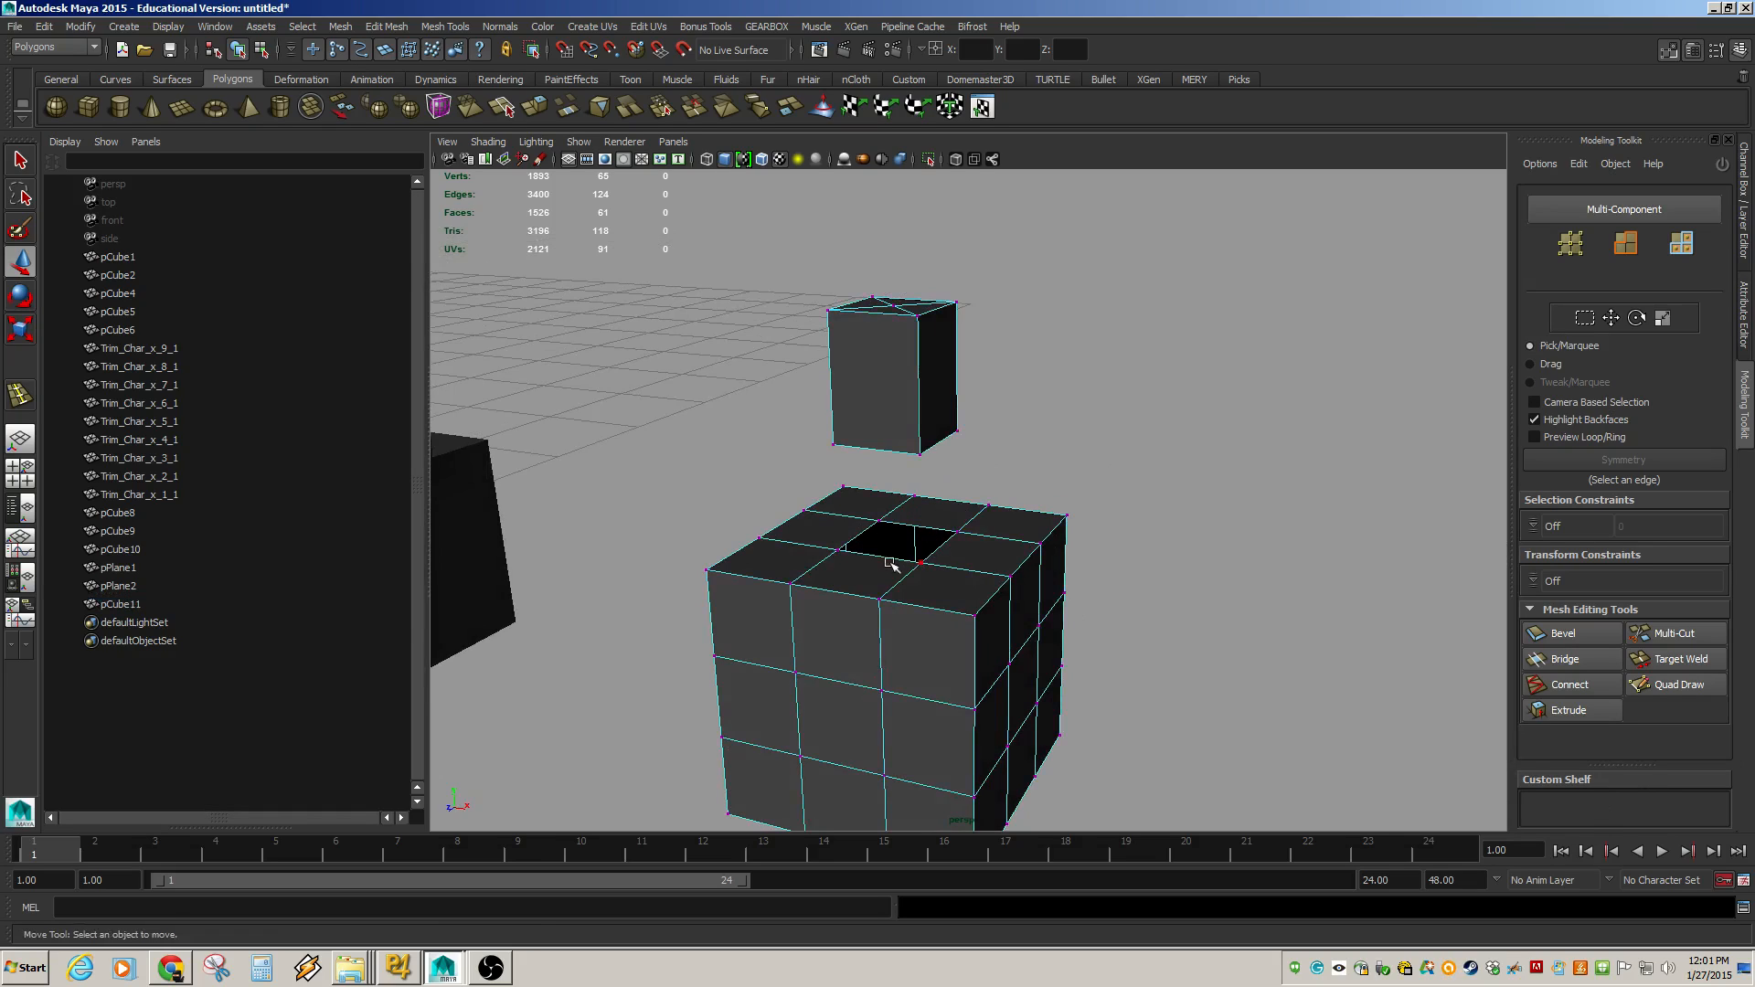
left_click(915, 568)
left_click(1086, 494)
left_click(919, 455)
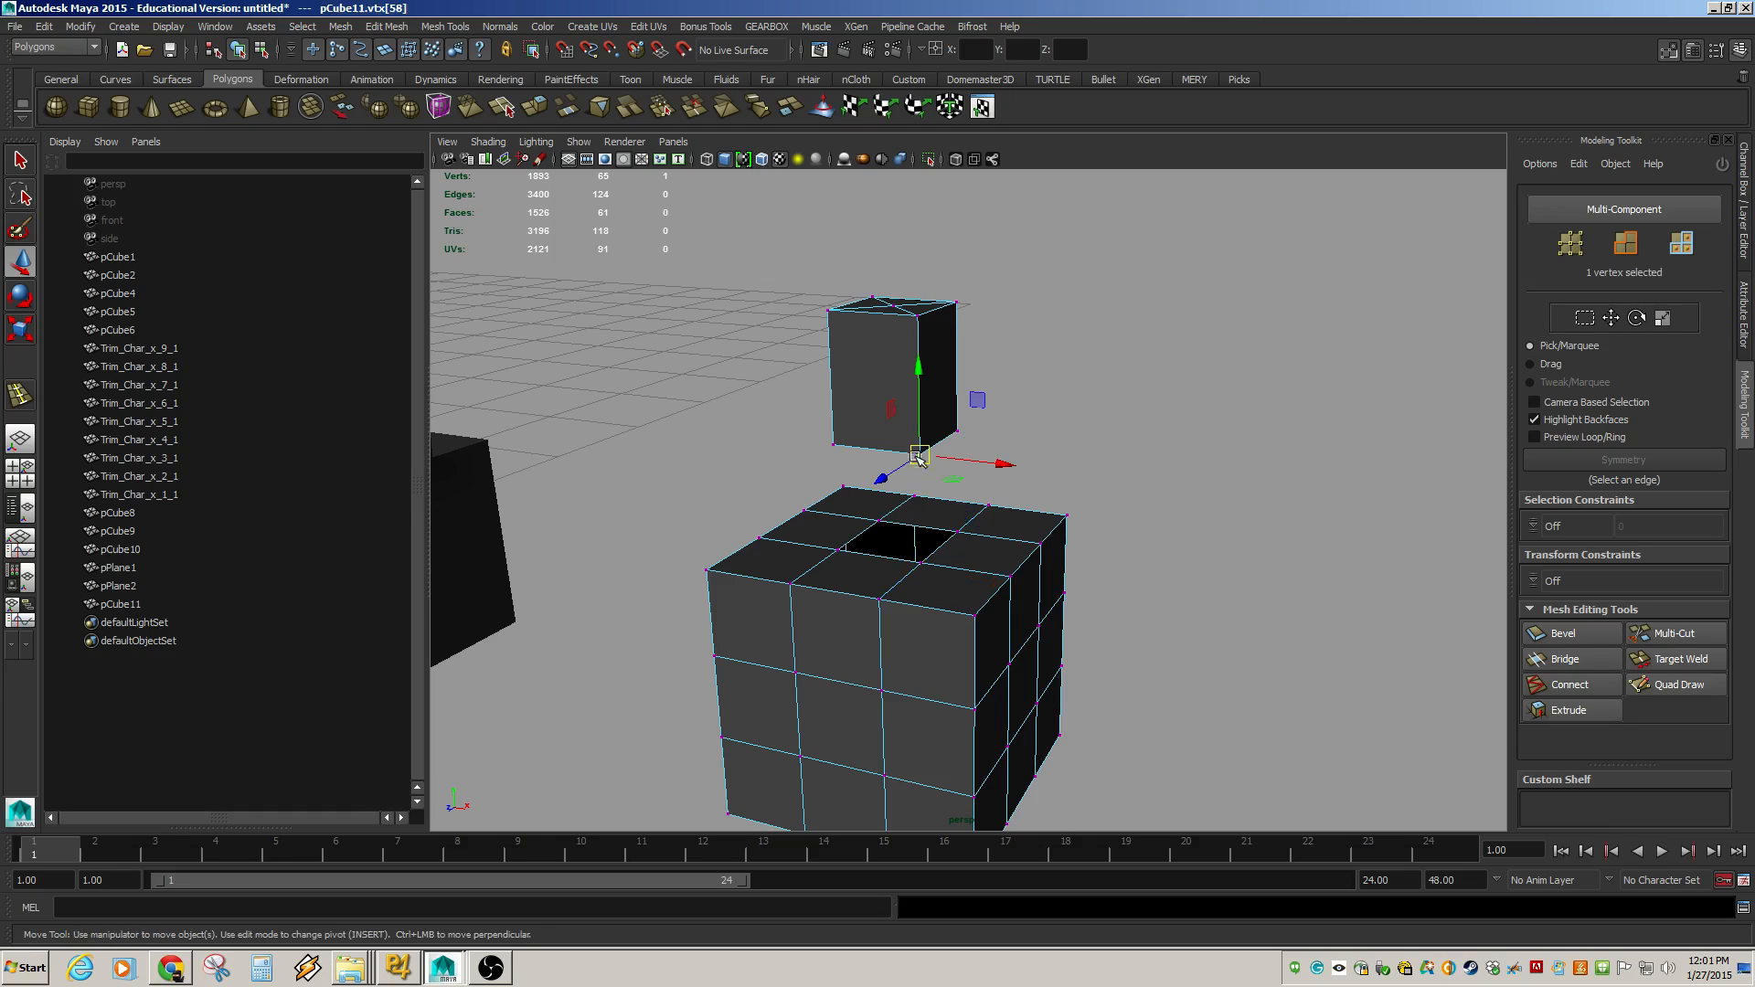
left_click(925, 559, "shift")
left_click_drag(1013, 621, 1001, 633, "alt")
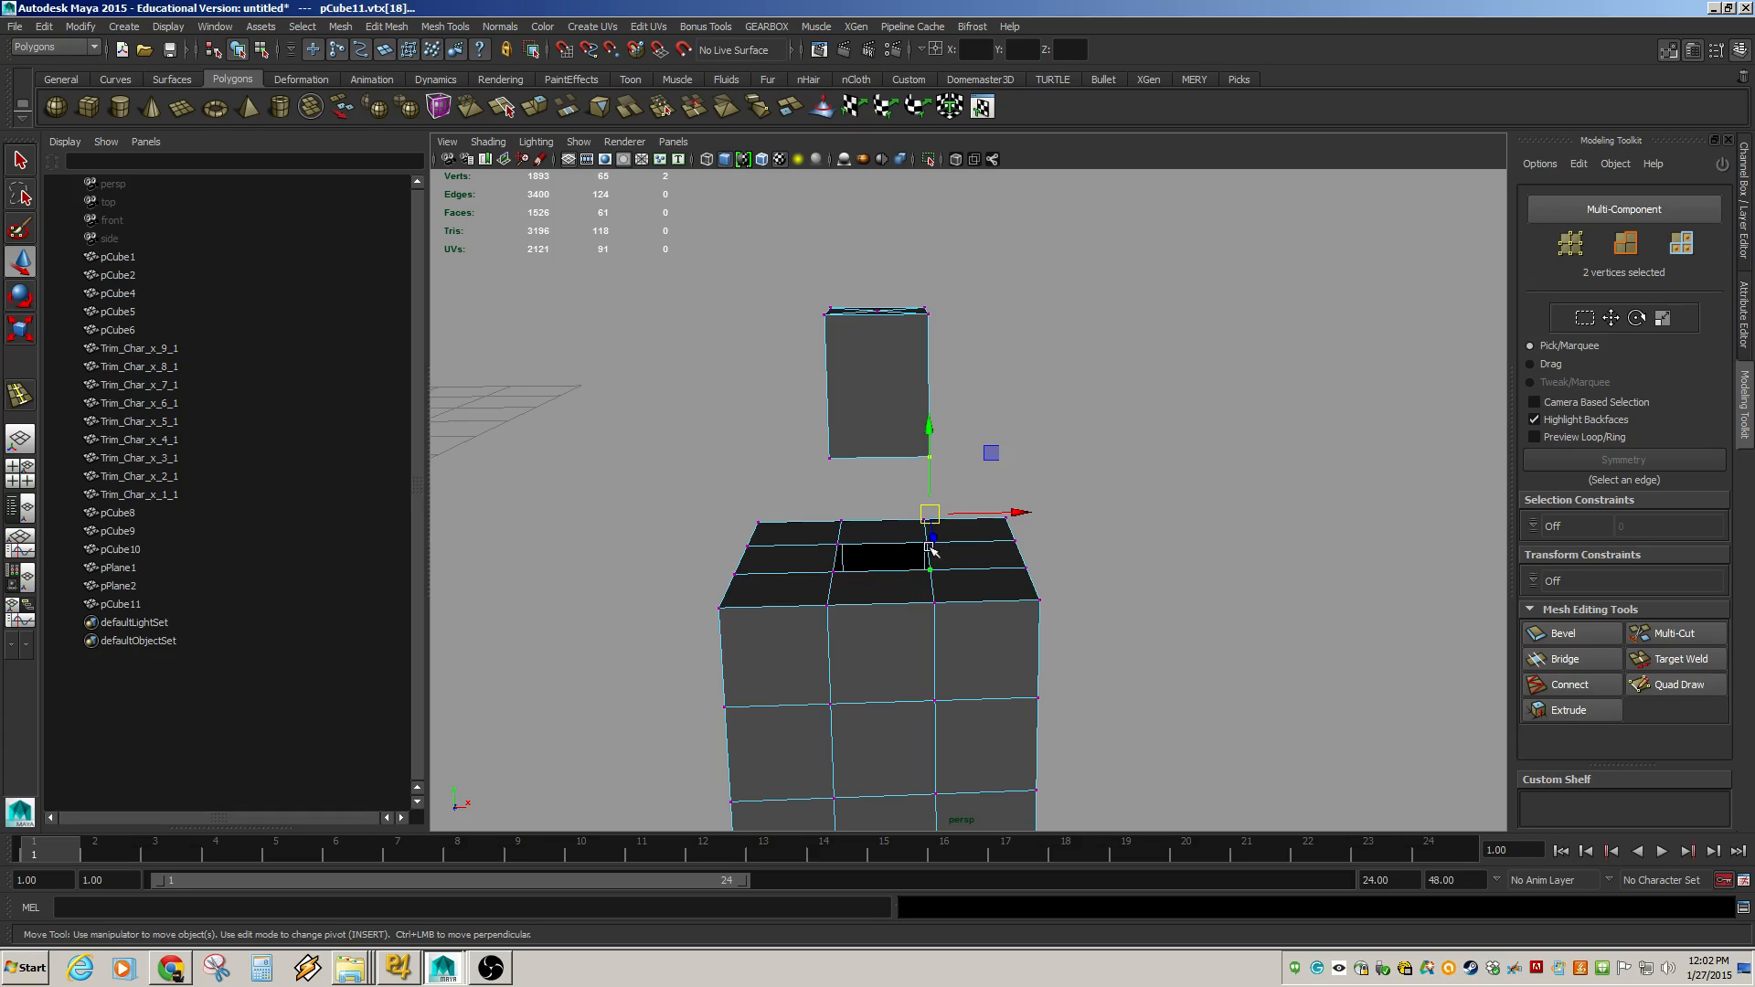
key("g")
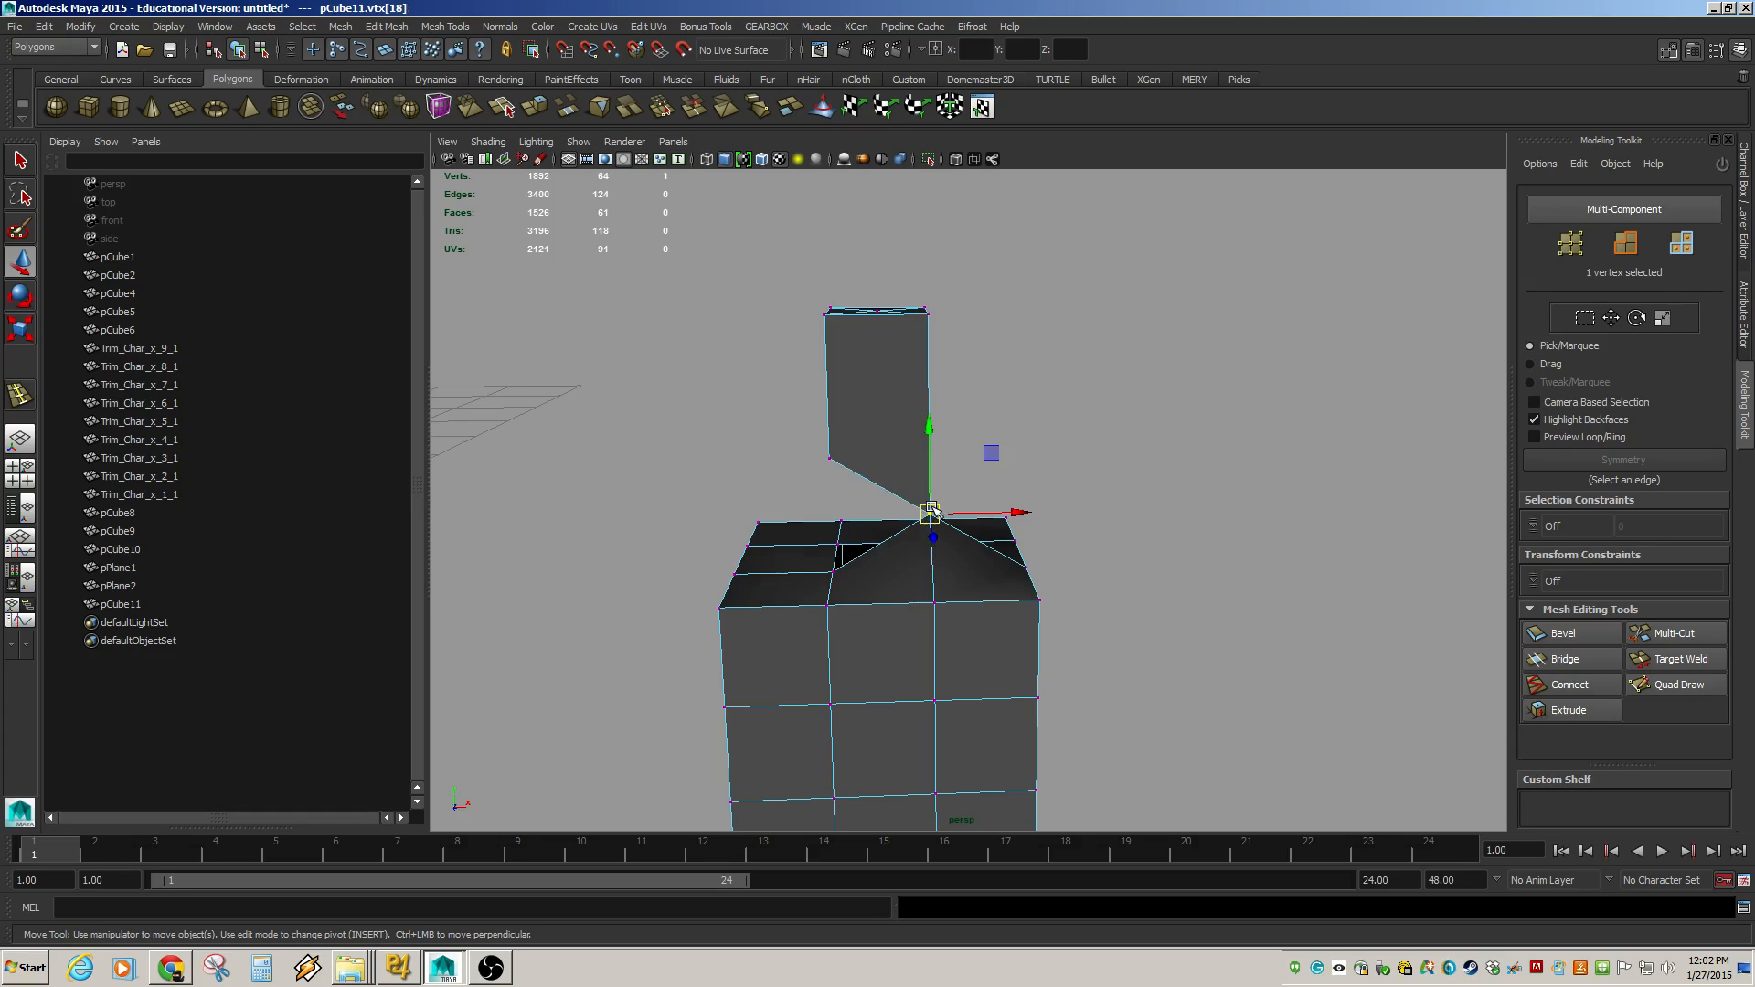
Undo the merge of the box's bottom corner vertex and the hole-corner vertex.
left_click_drag(1020, 631, 732, 612, "alt")
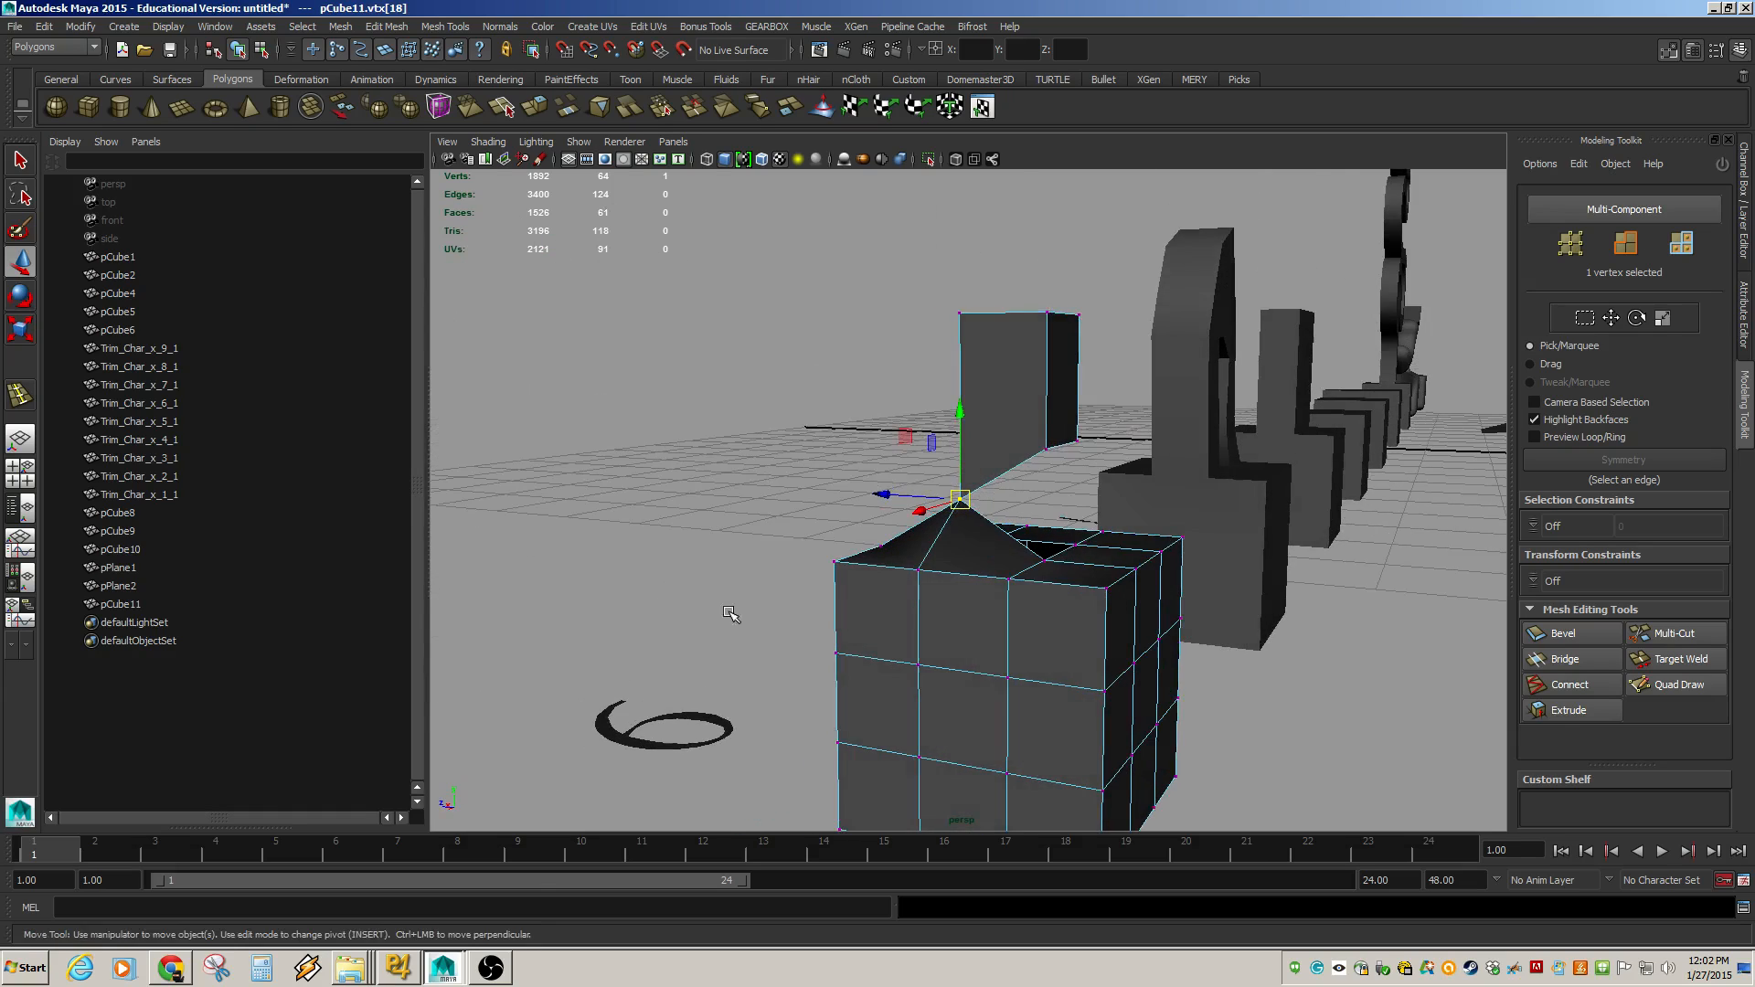
right_click_drag(732, 612, 1083, 655, "alt")
key("ctrl+z")
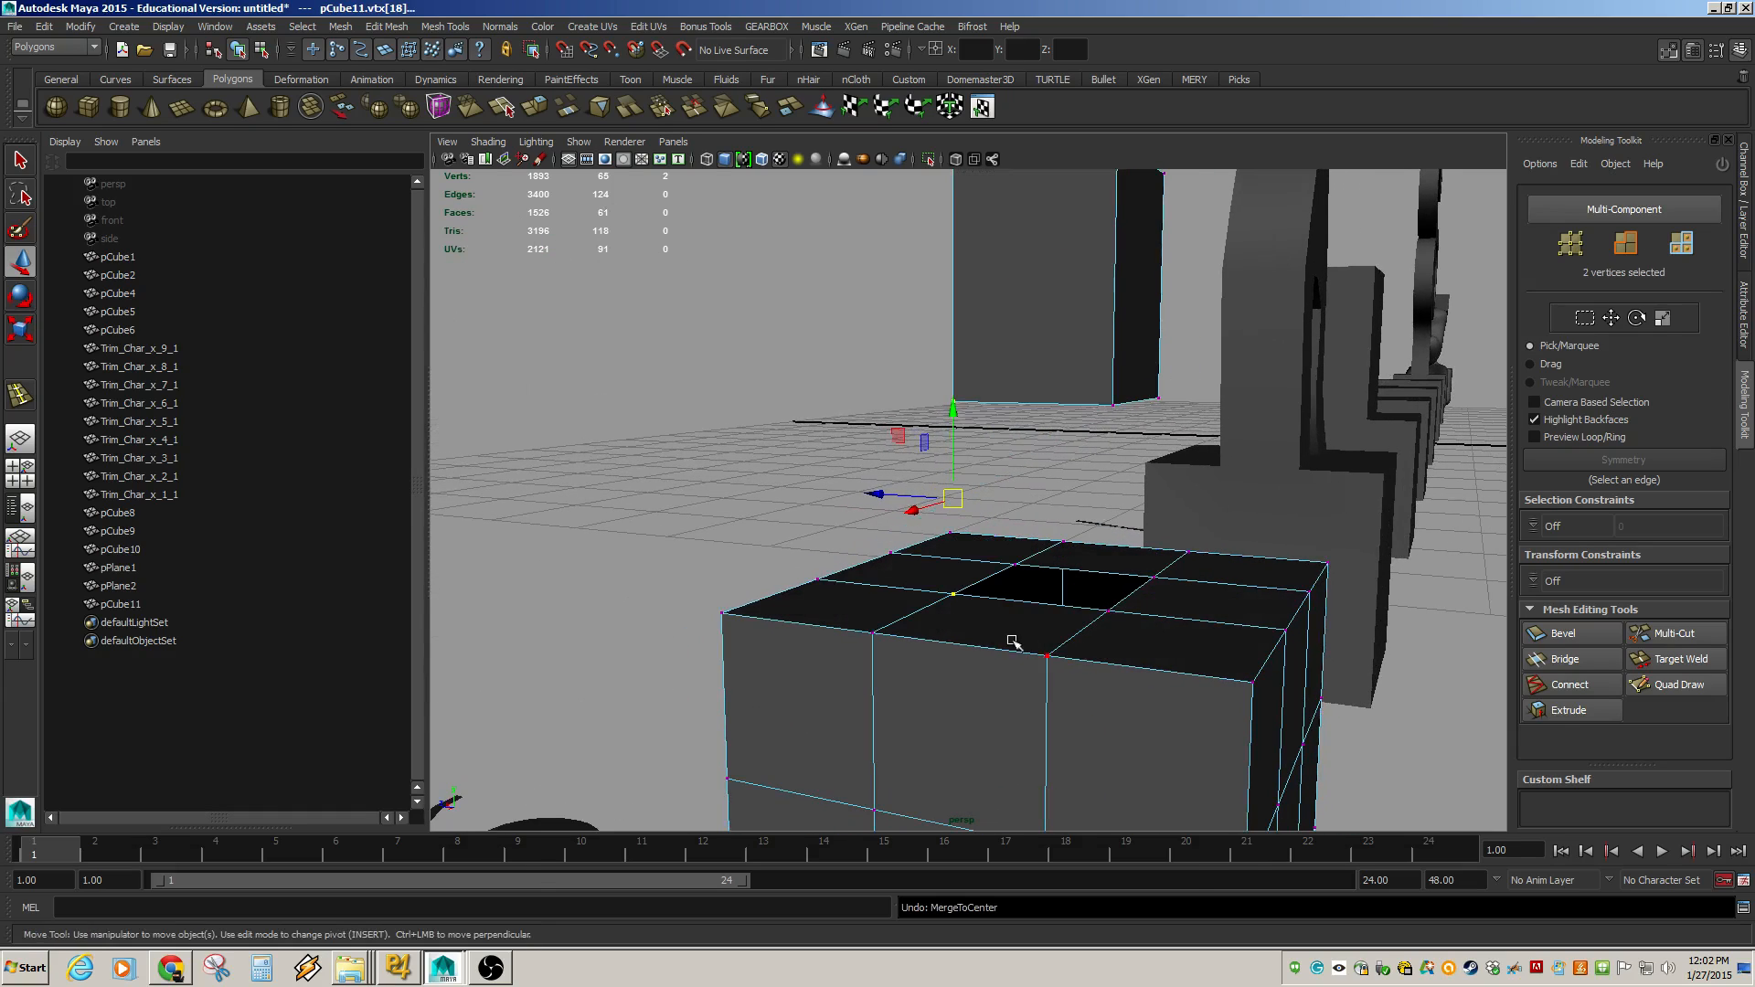
Repeat the vertex merge on the two corner vertices and undo it again.
mouse_move(1013, 642)
left_mouse_down("alt")
mouse_move(968, 658)
mouse_move(1180, 662)
mouse_move(986, 629)
left_mouse_up("alt")
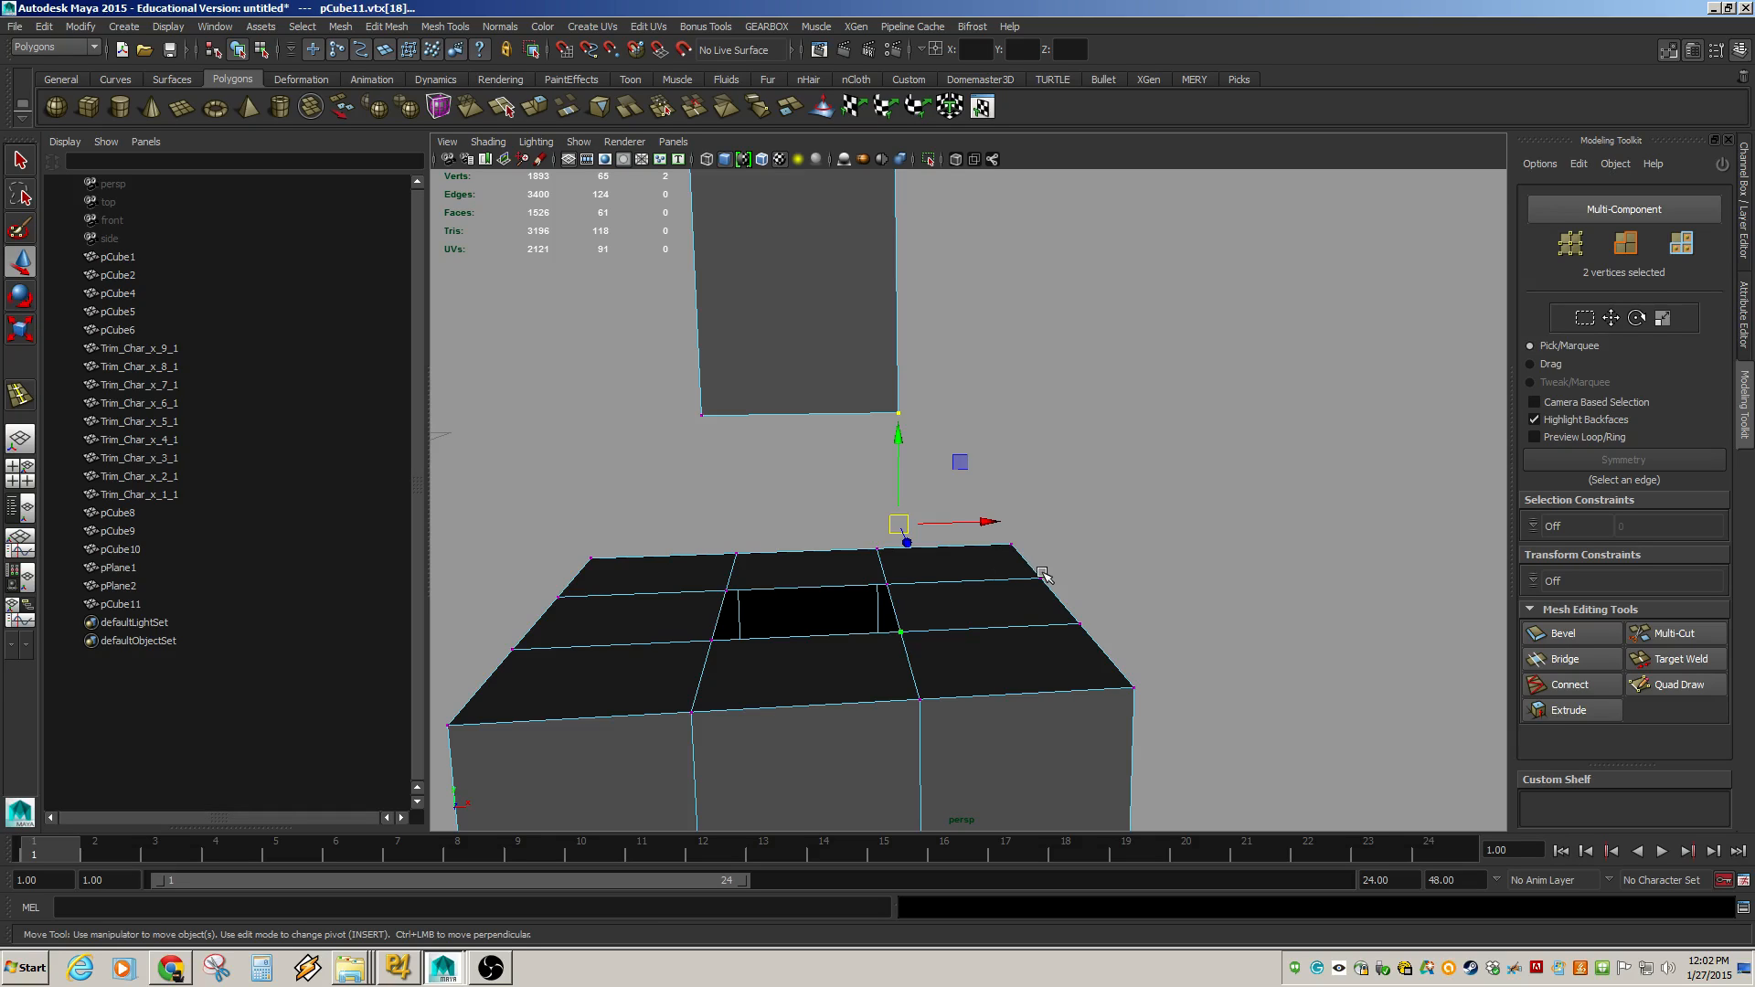
key("g")
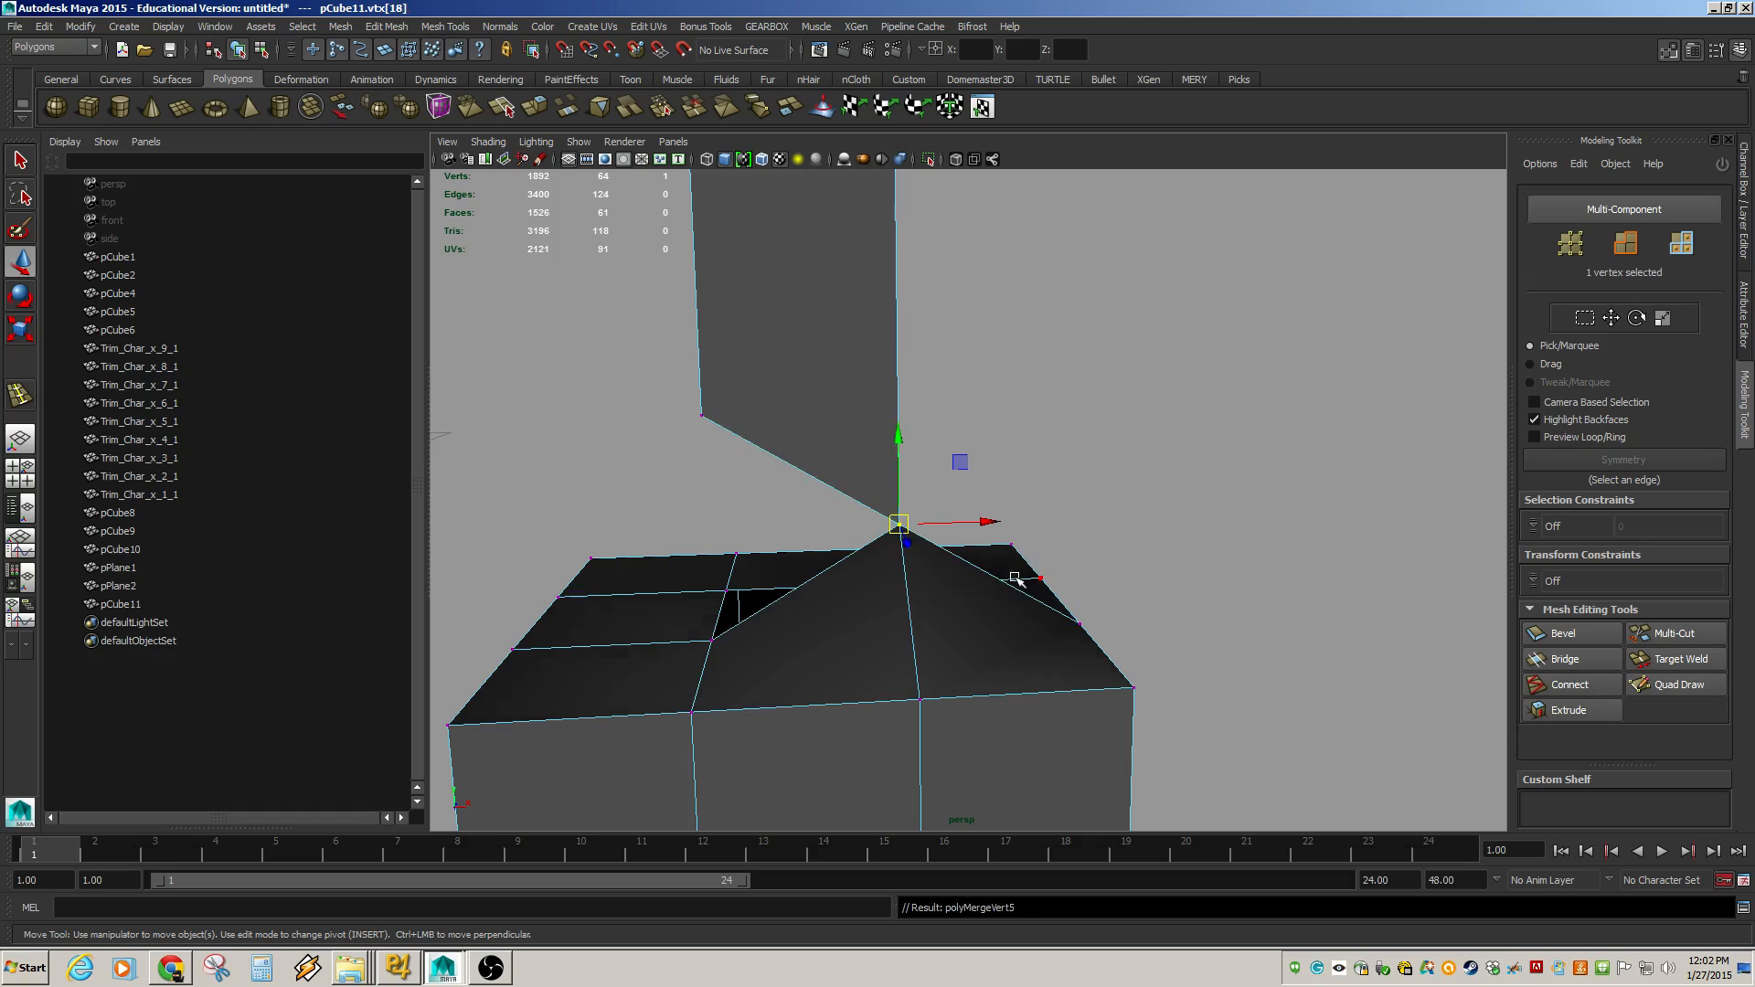
key("ctrl+z")
scroll(932, 622, "down", 5)
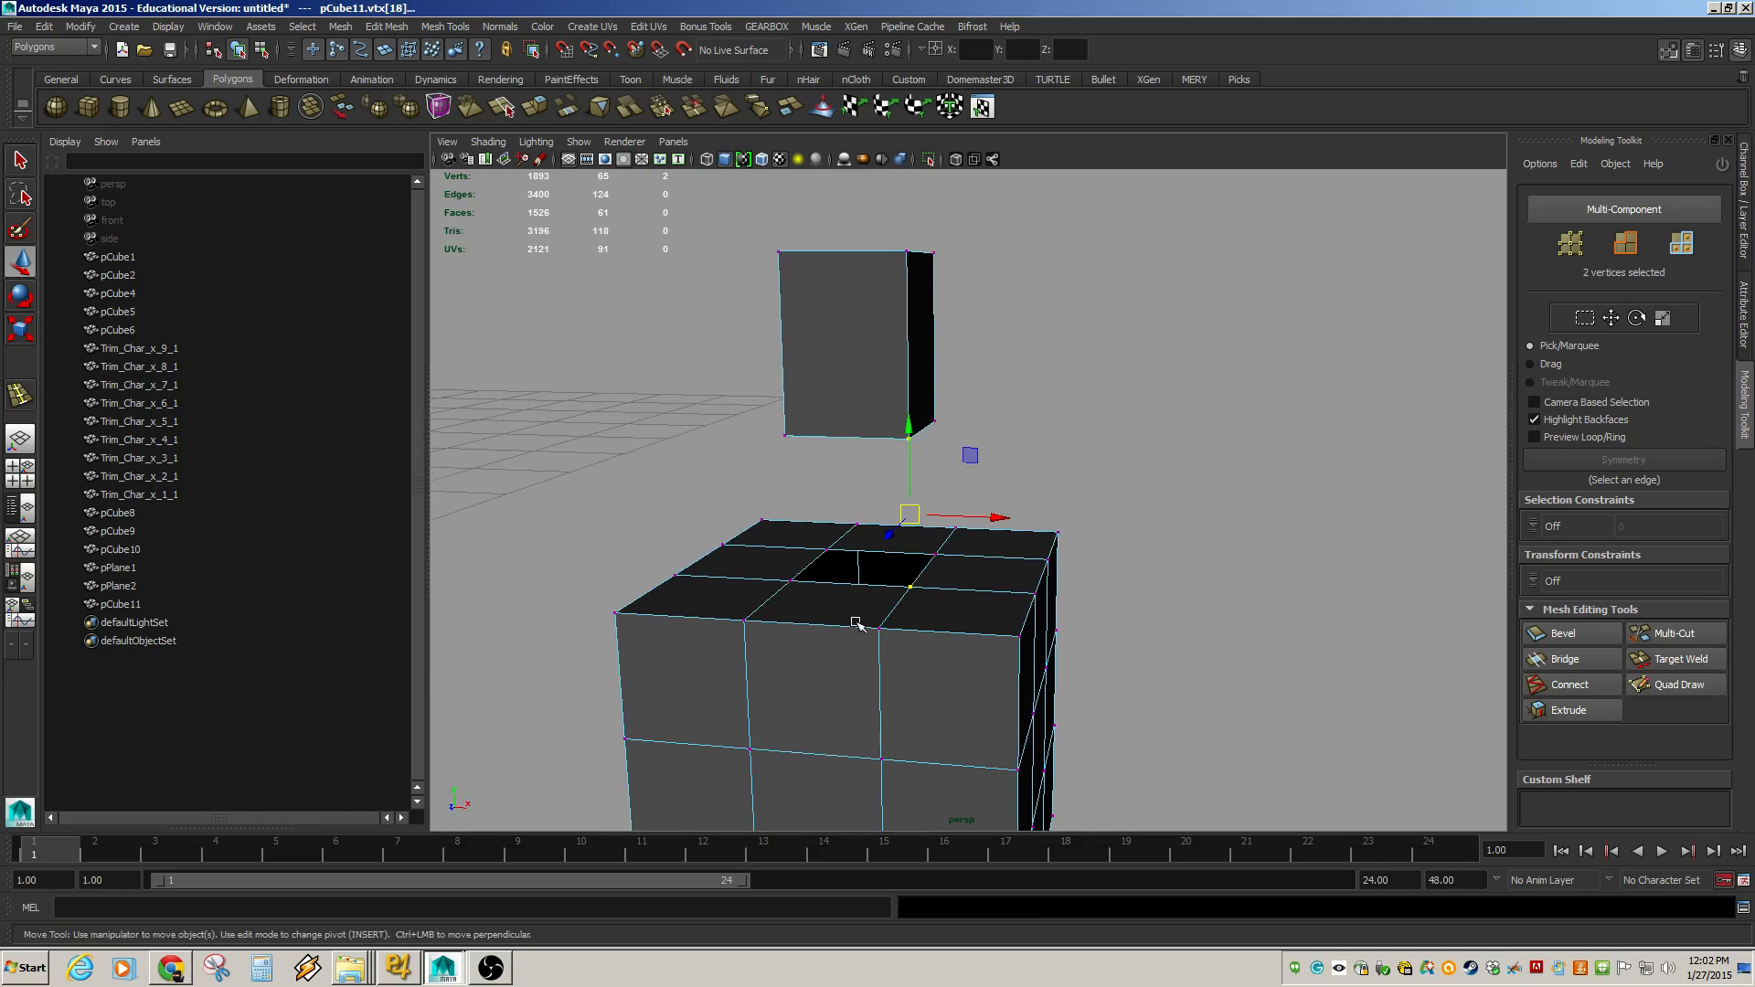
Try merging the selected vertices around the hole corner, opening the Merge Vertices options and closing them without merging.
scroll(857, 624, "down", 3)
left_click_drag(722, 348, 1081, 691)
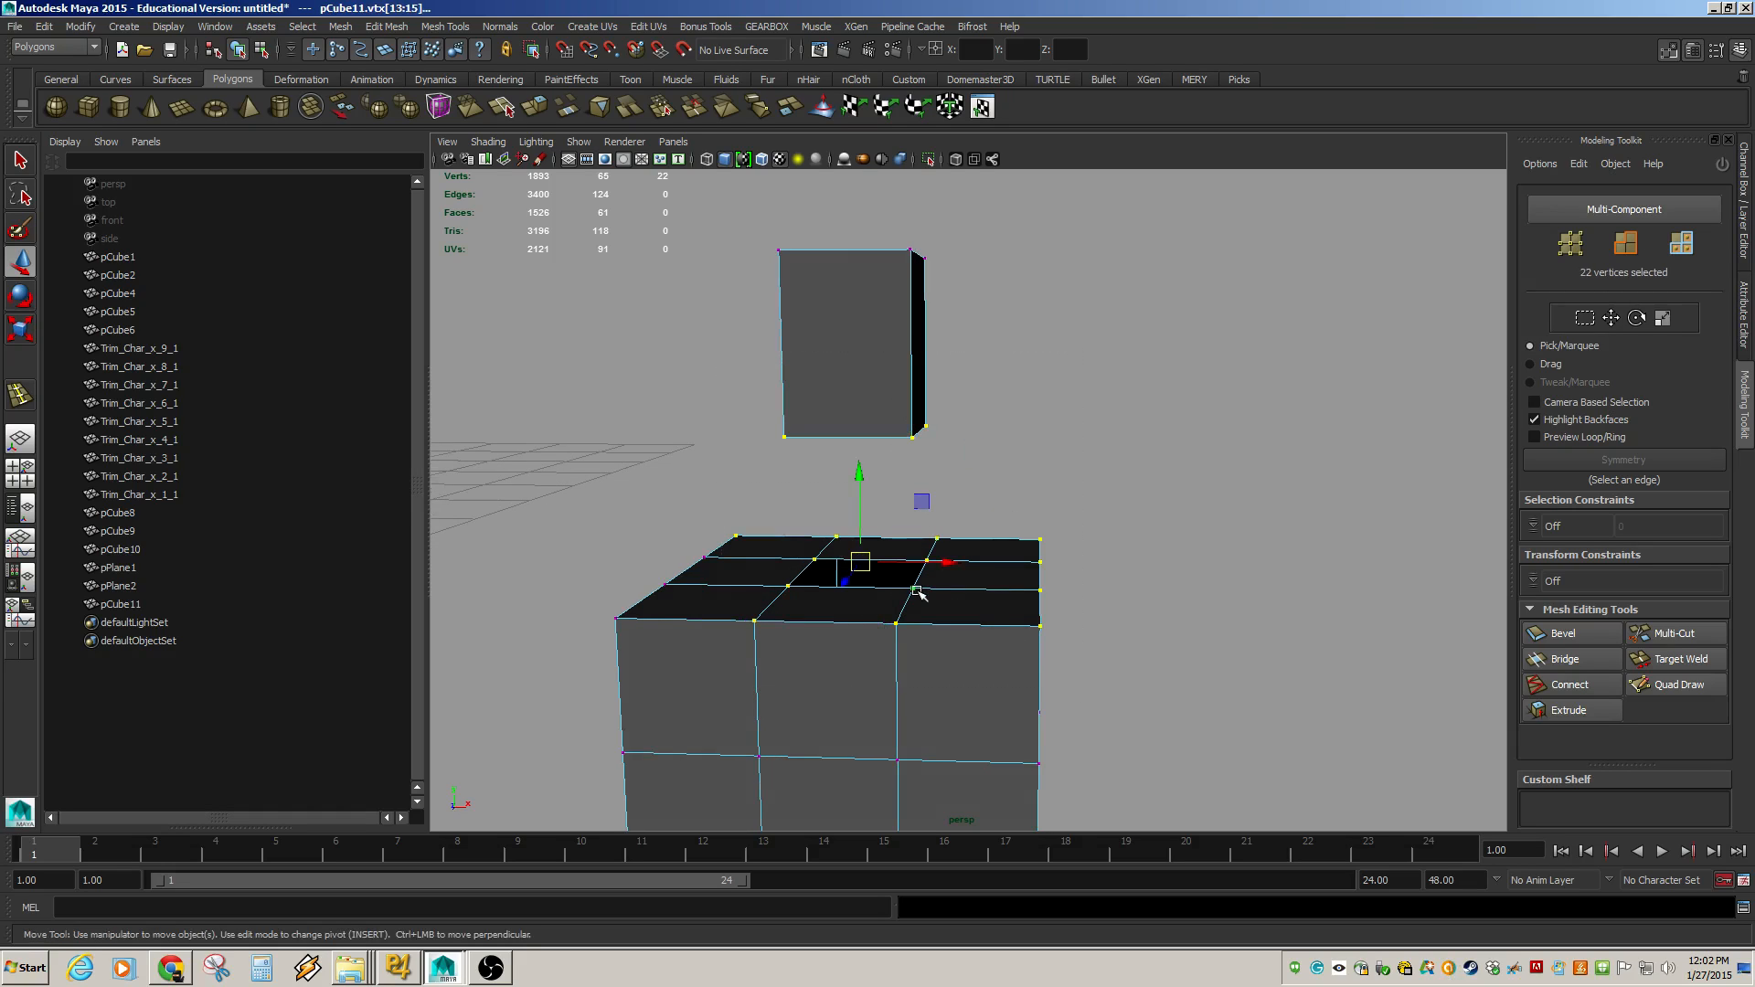
key("g")
left_click(915, 588)
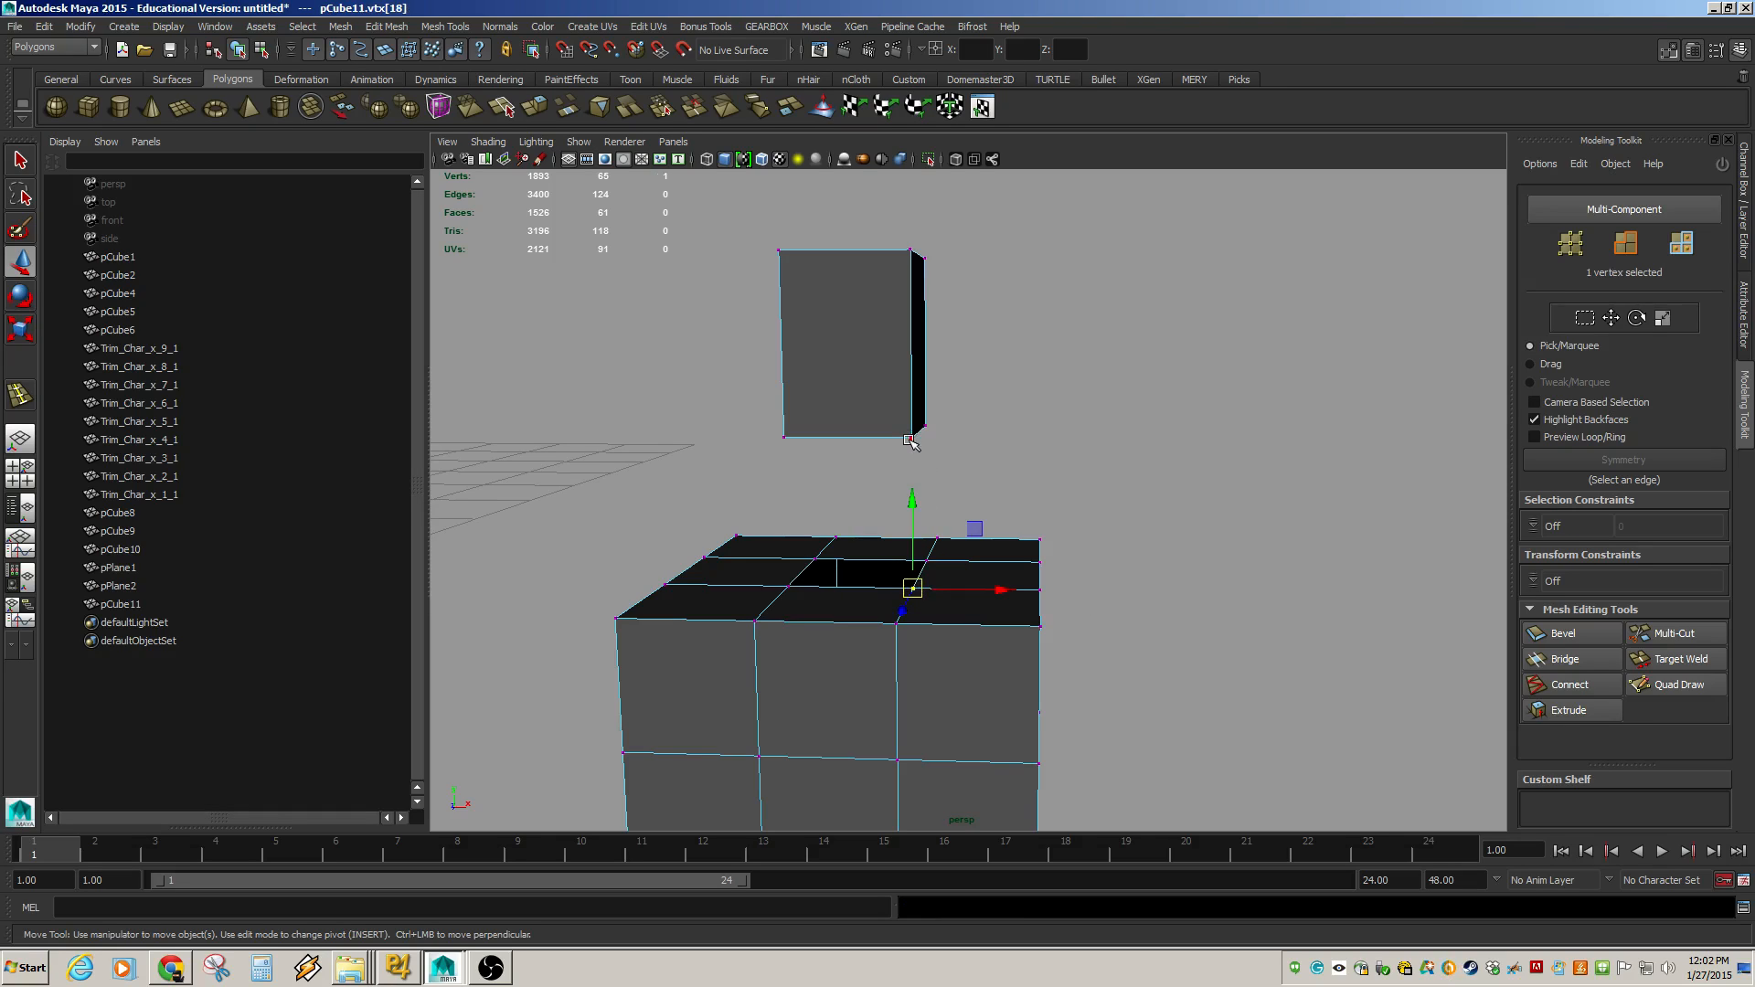
left_click(913, 437, "shift")
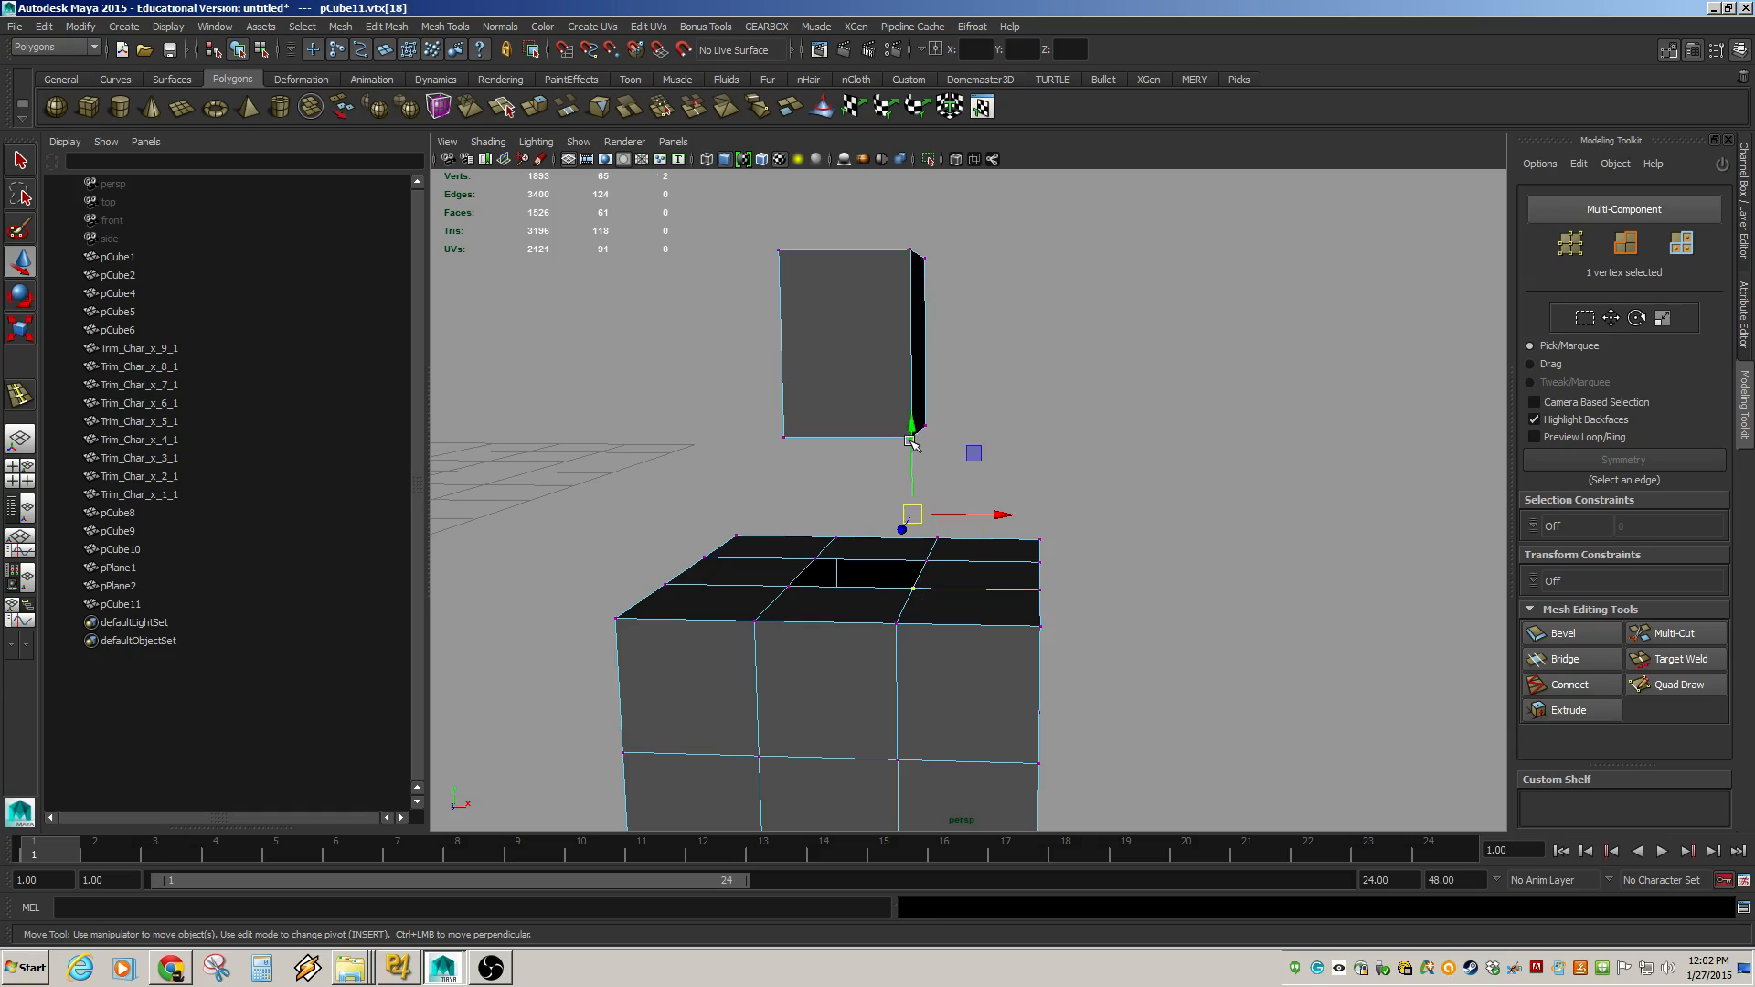
left_click(927, 560, "shift")
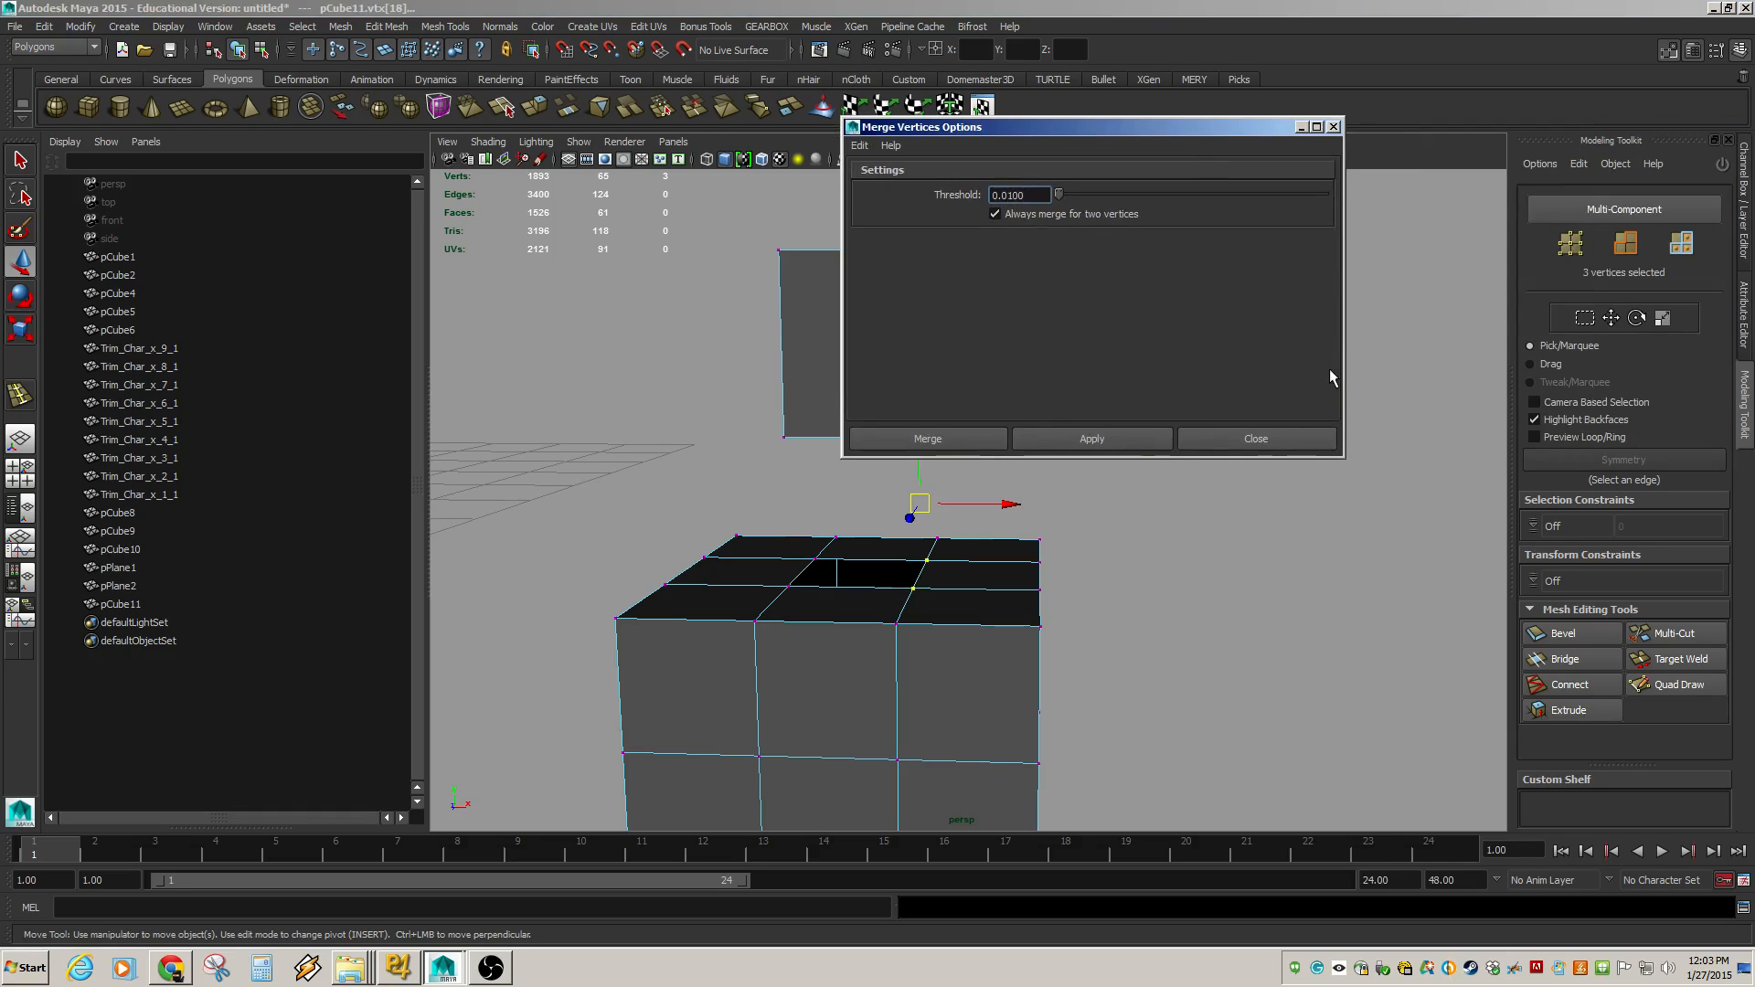
left_click(1334, 128)
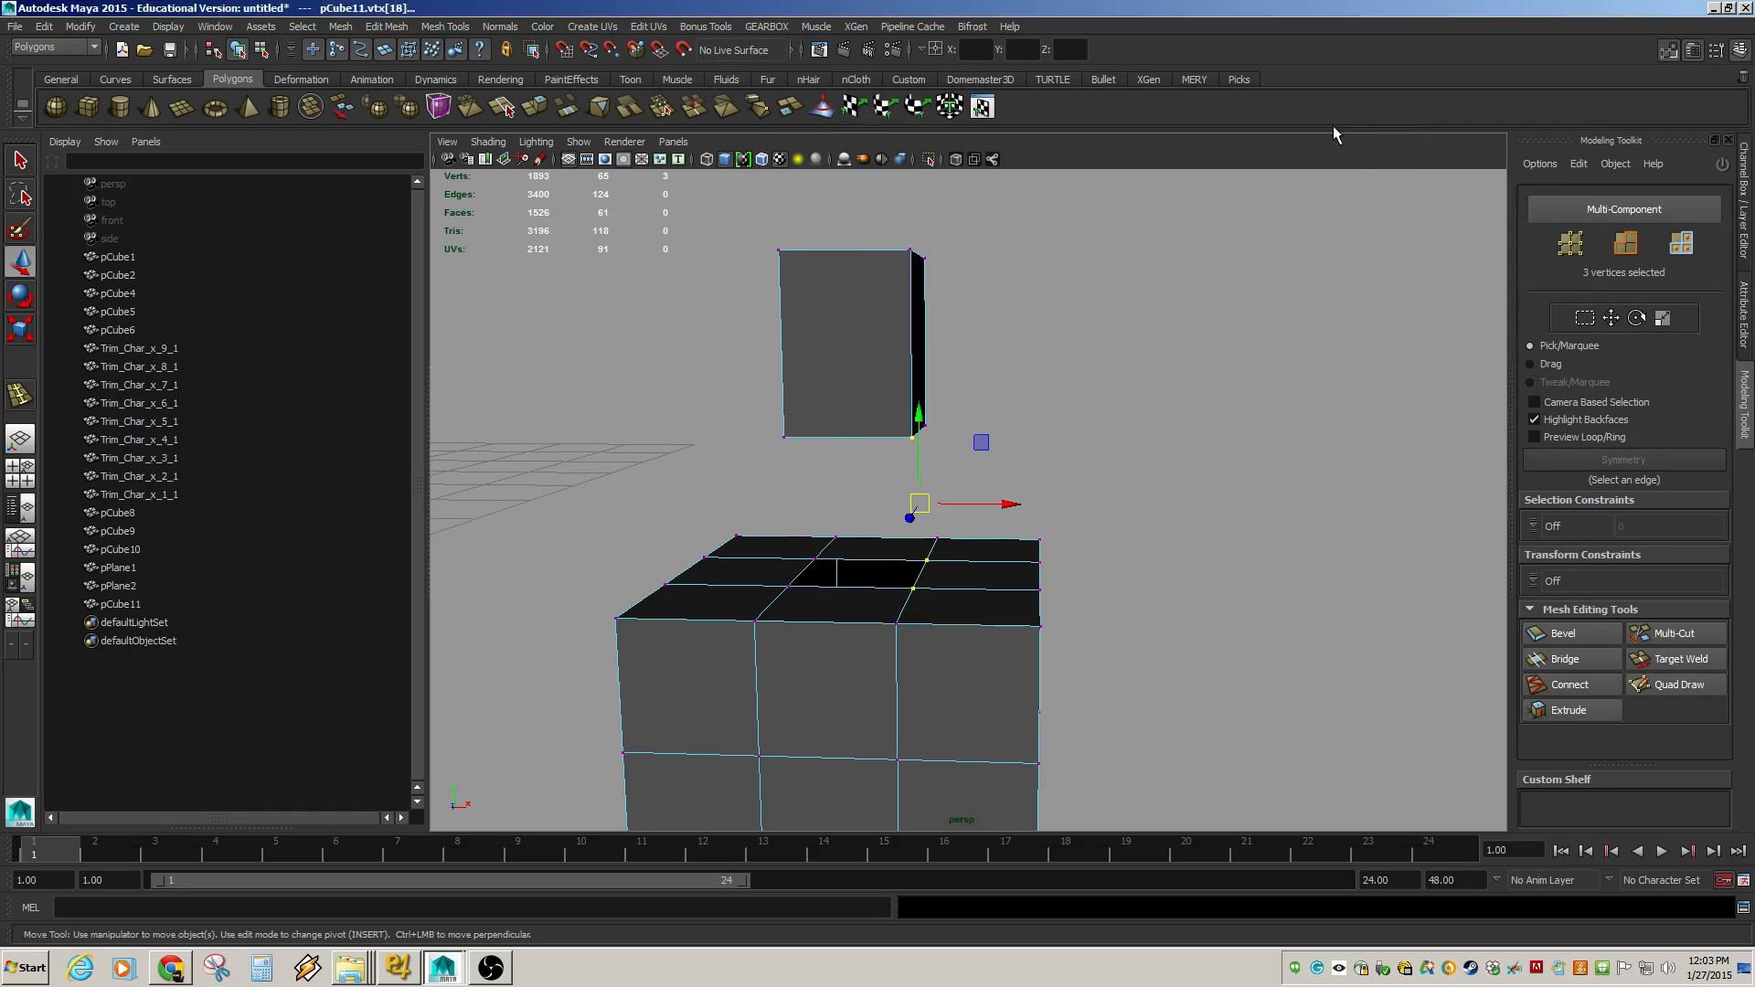
left_click(1216, 359)
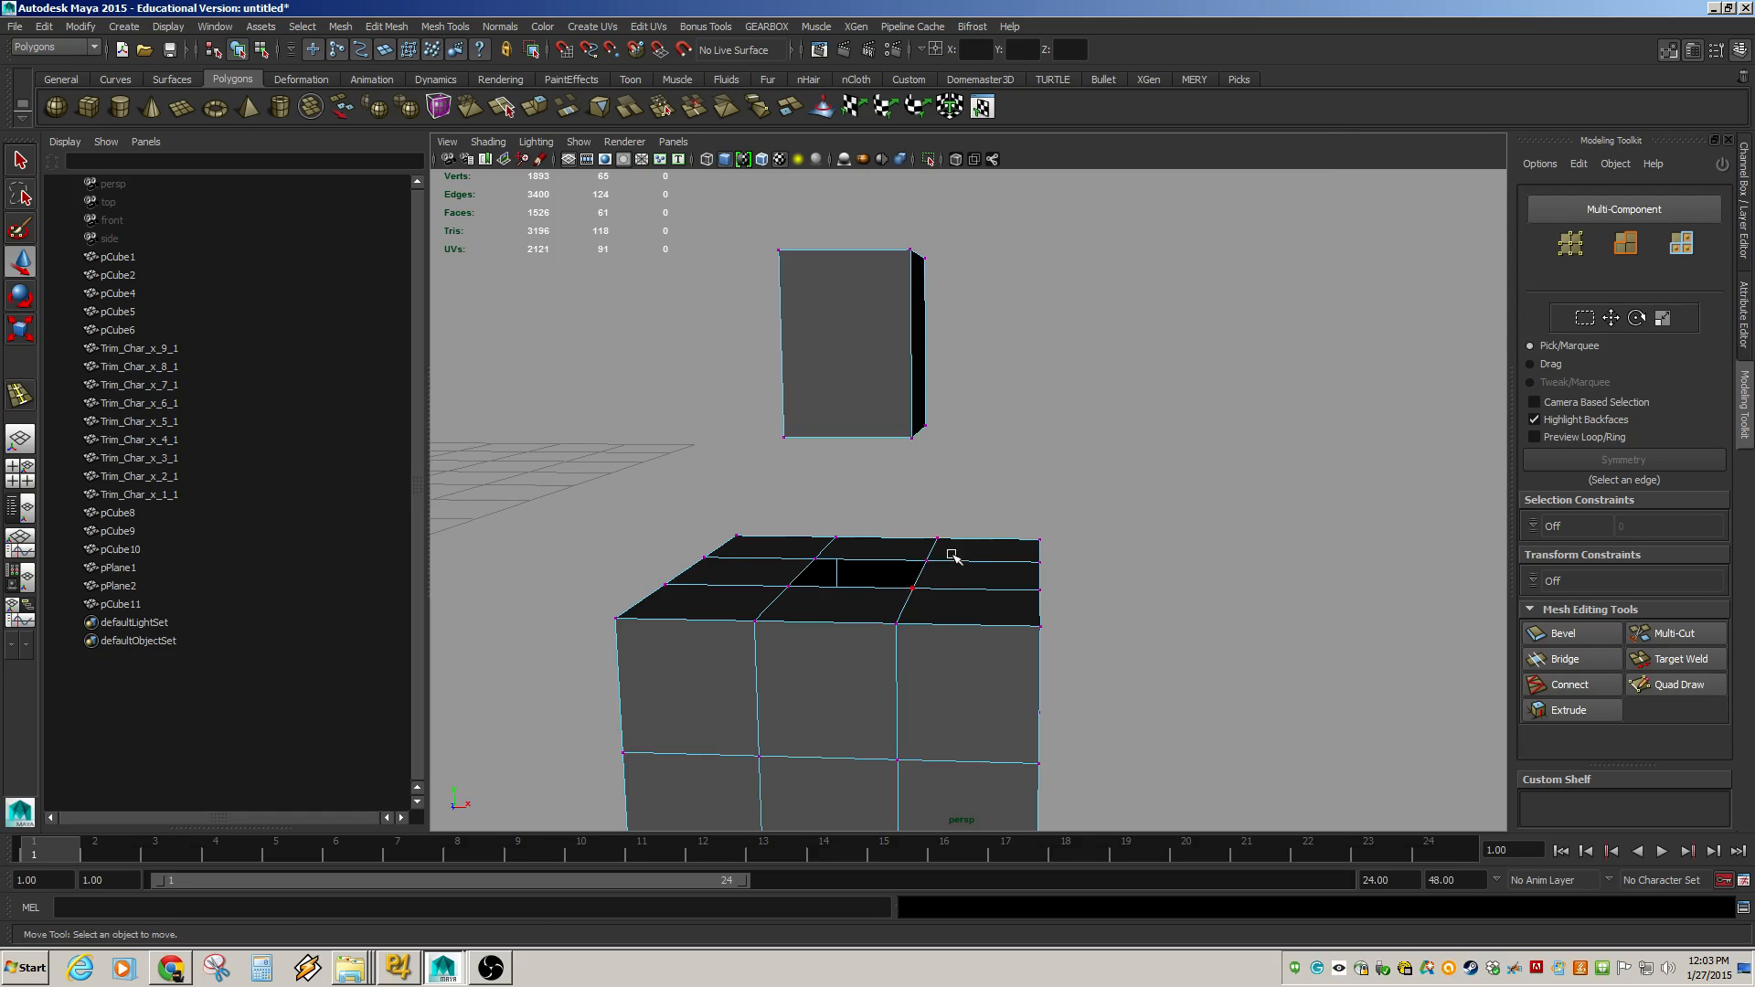
Move the box's bottom corner vertex down onto the nearby corner of the hole.
key("F8")
left_click(929, 588)
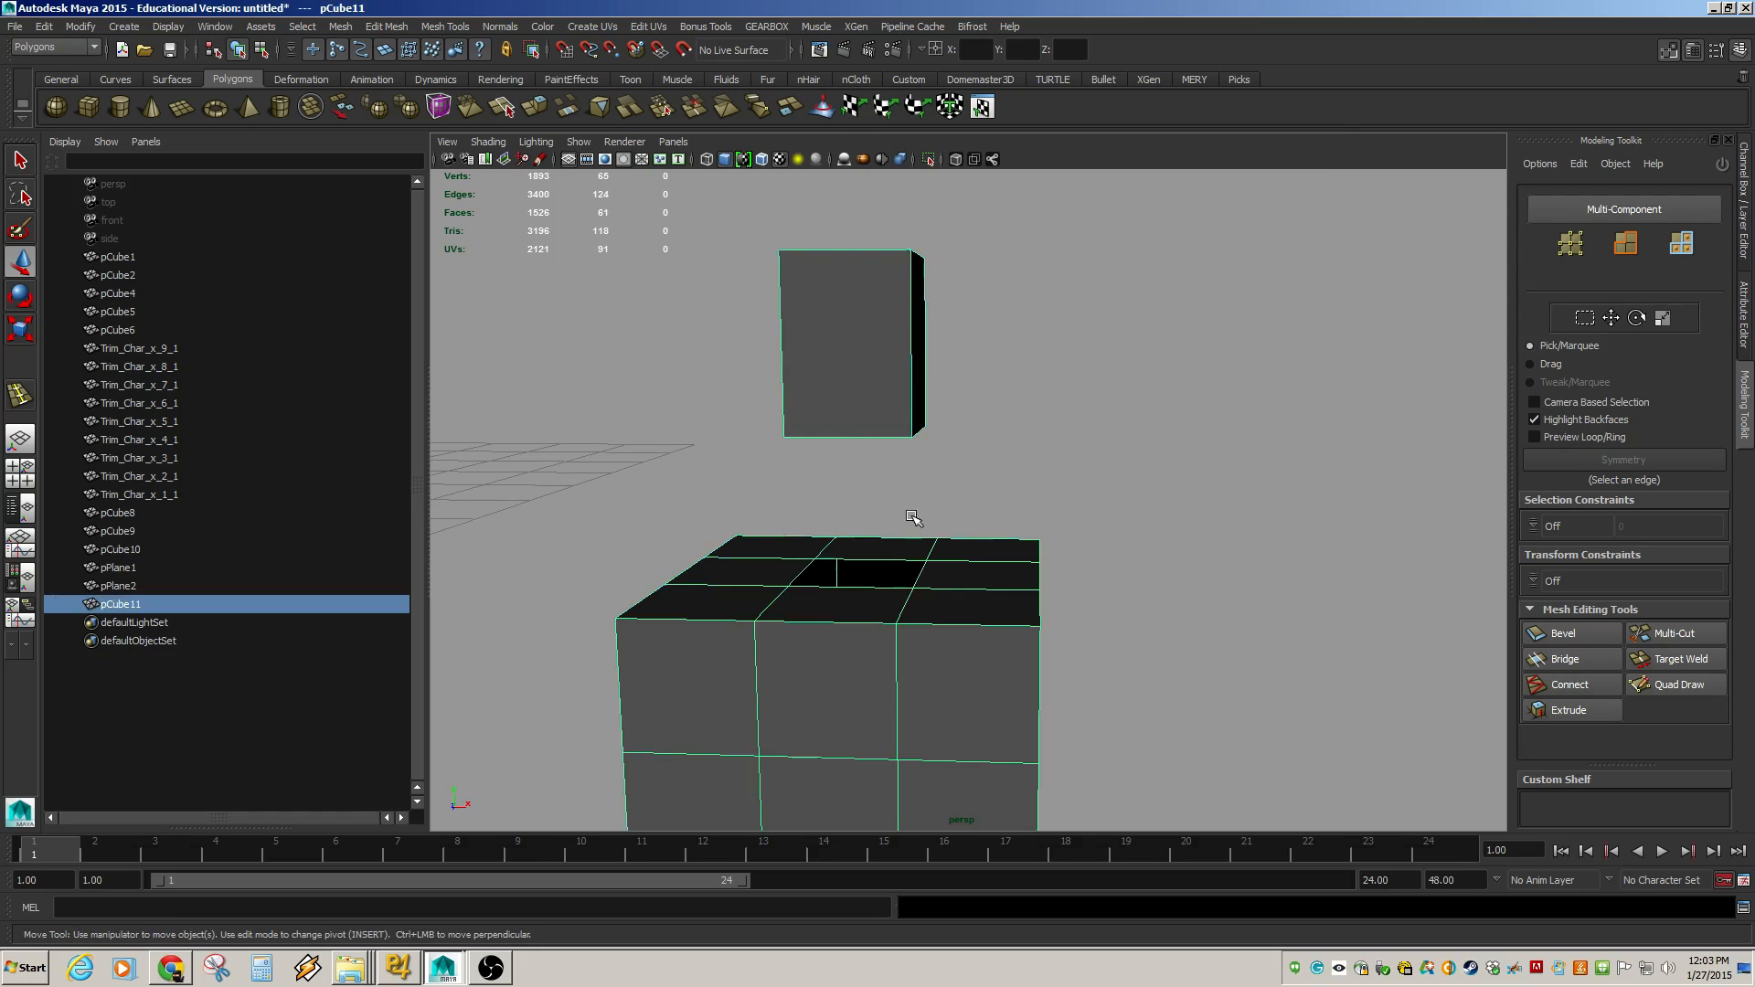
left_click_drag(913, 514, 893, 521, "alt")
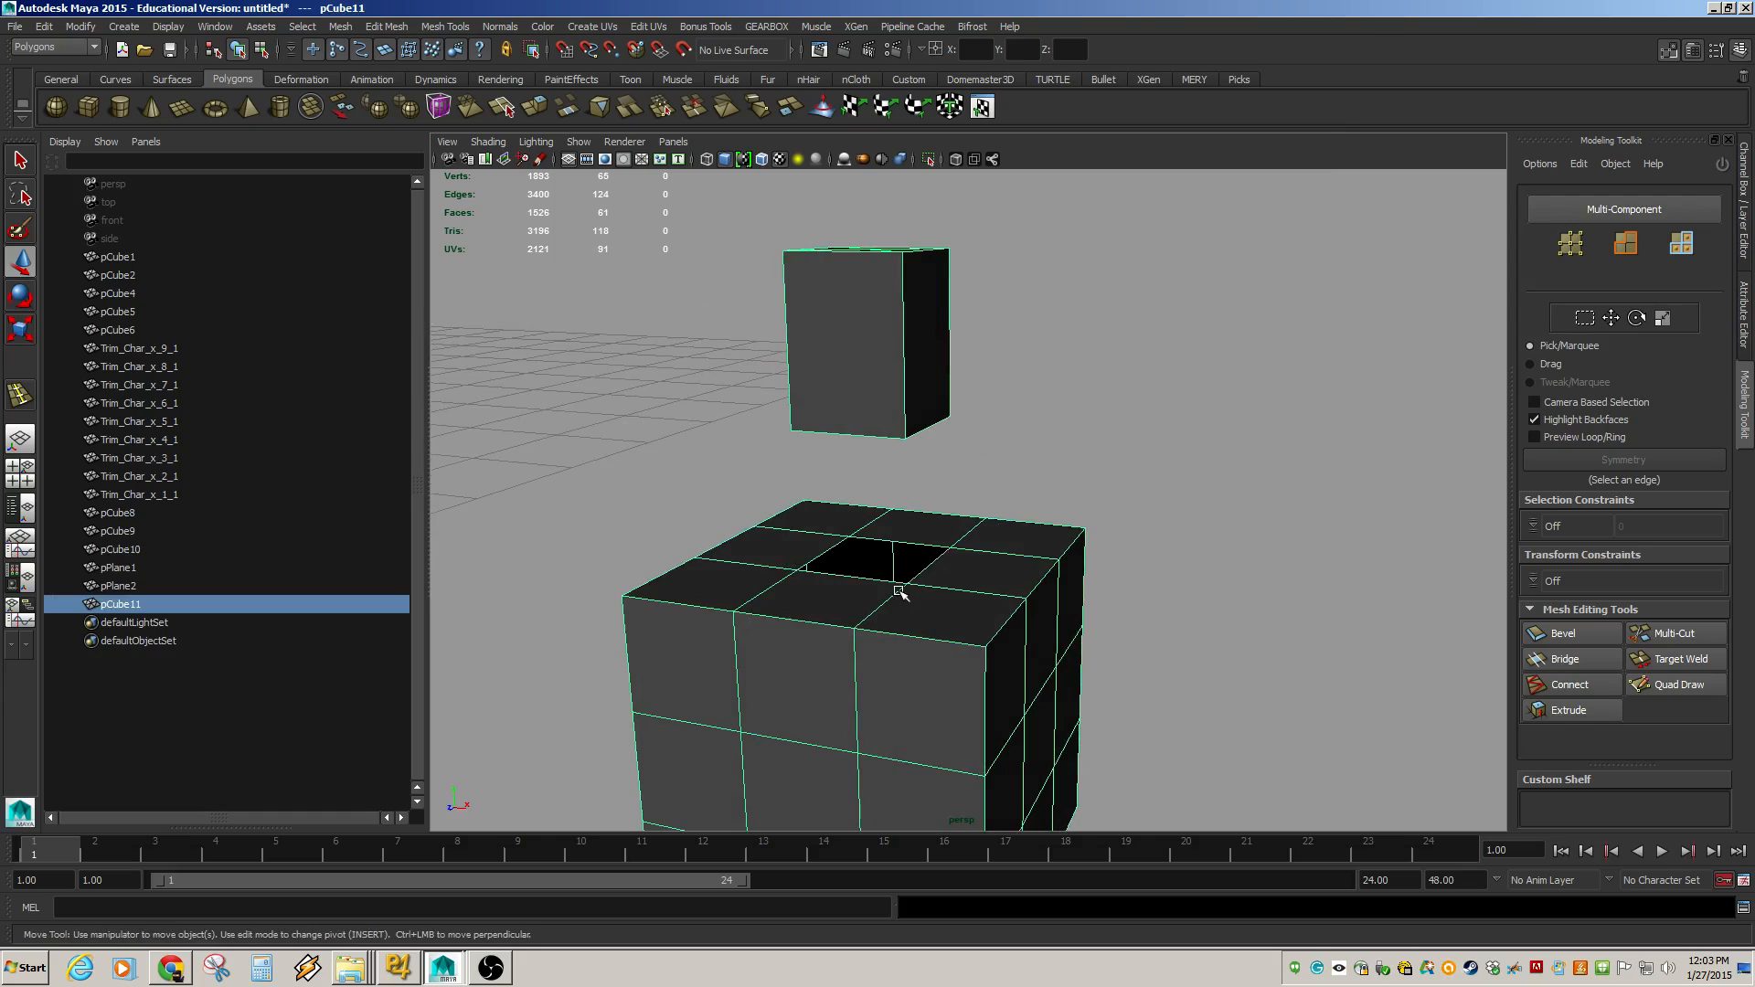
left_click_drag(908, 448, 831, 468, "alt")
key("F8")
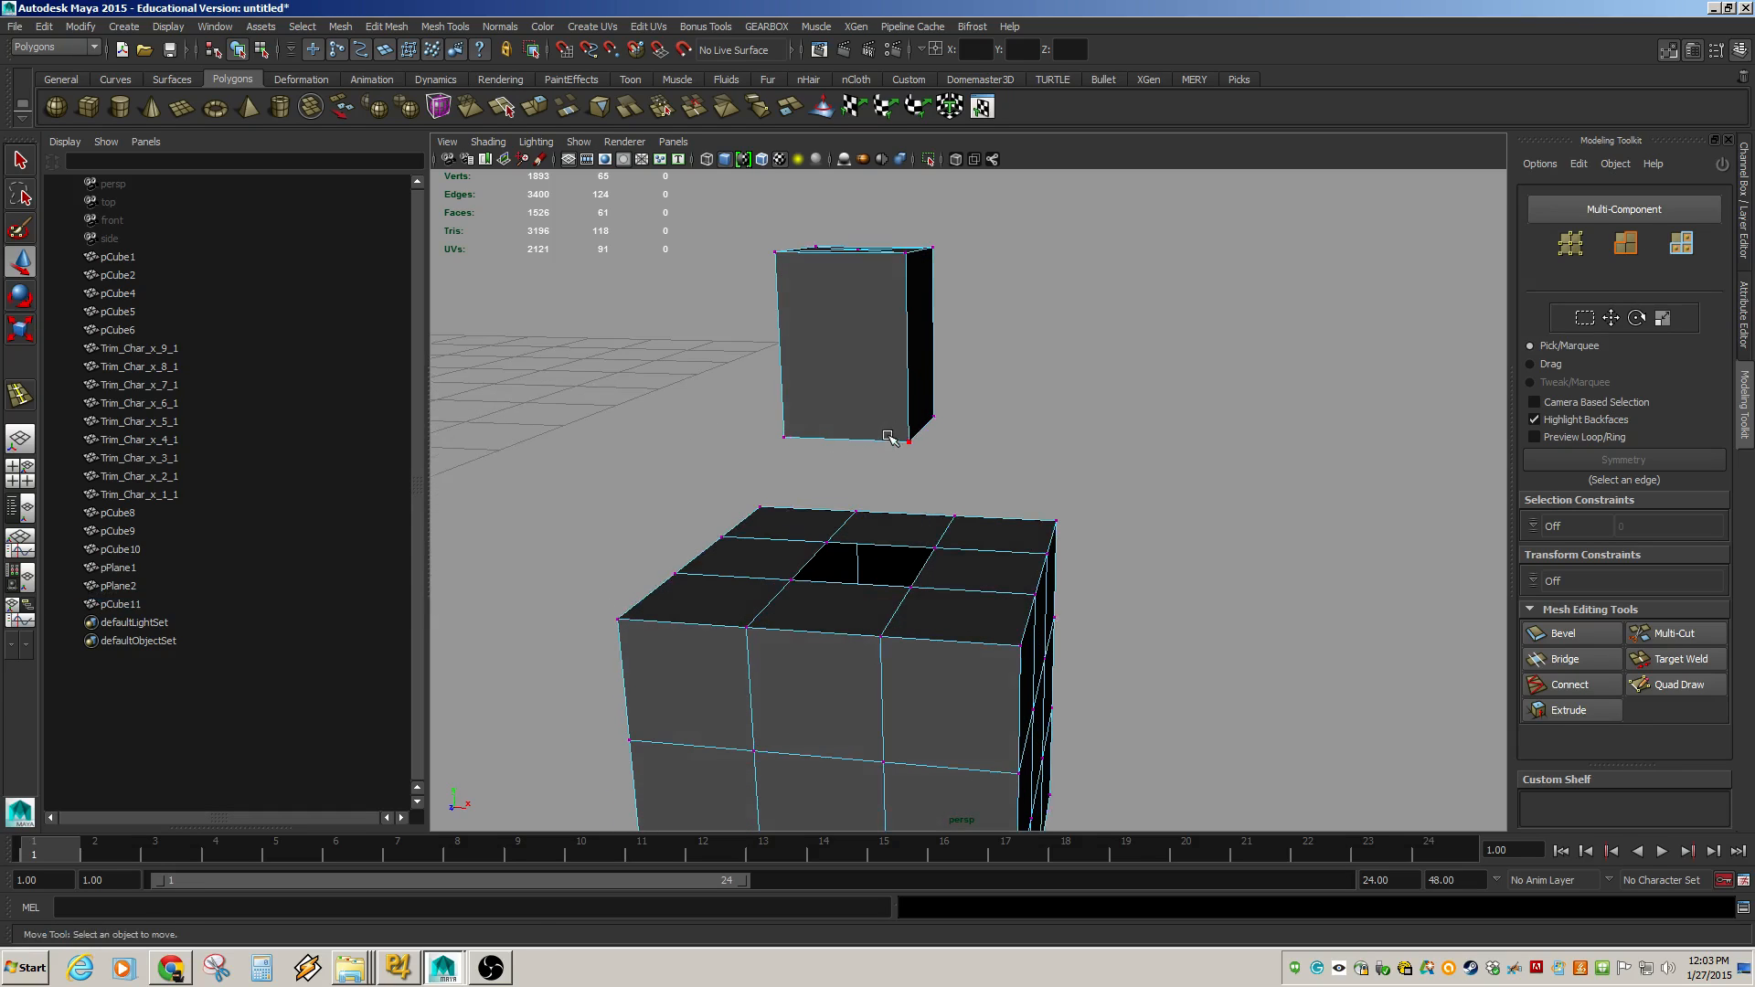
left_click(907, 441)
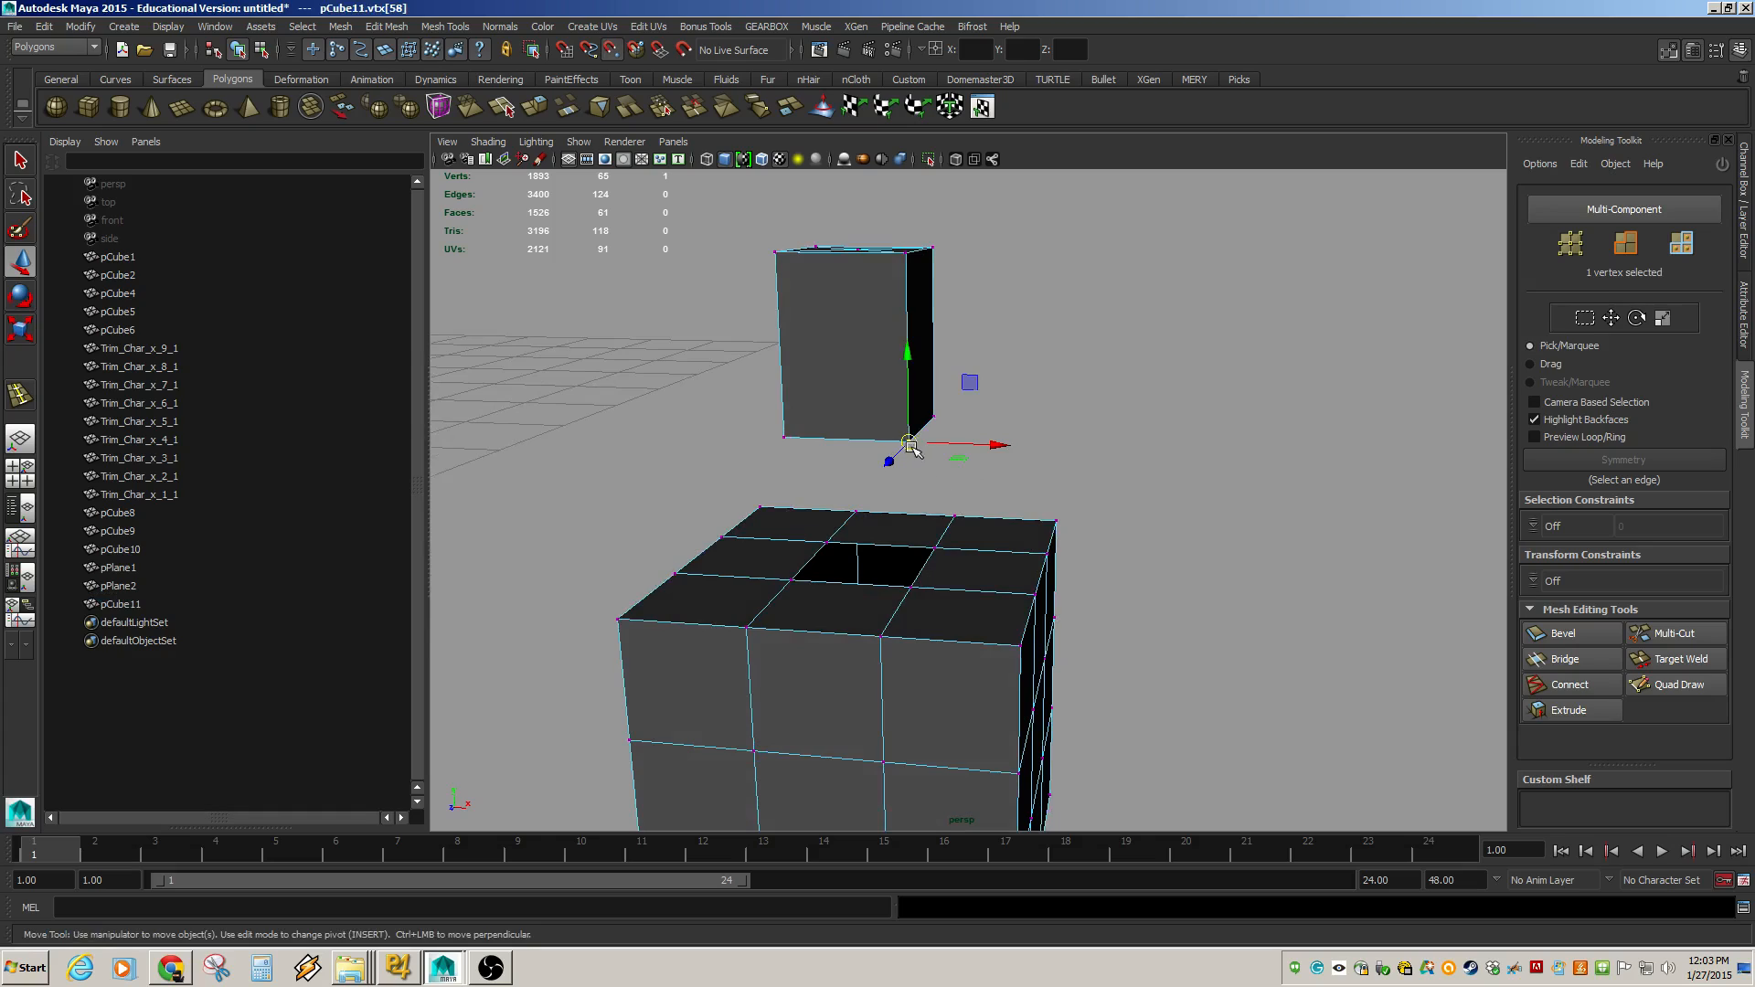
left_click_drag(907, 441, 906, 577)
left_click(1186, 521)
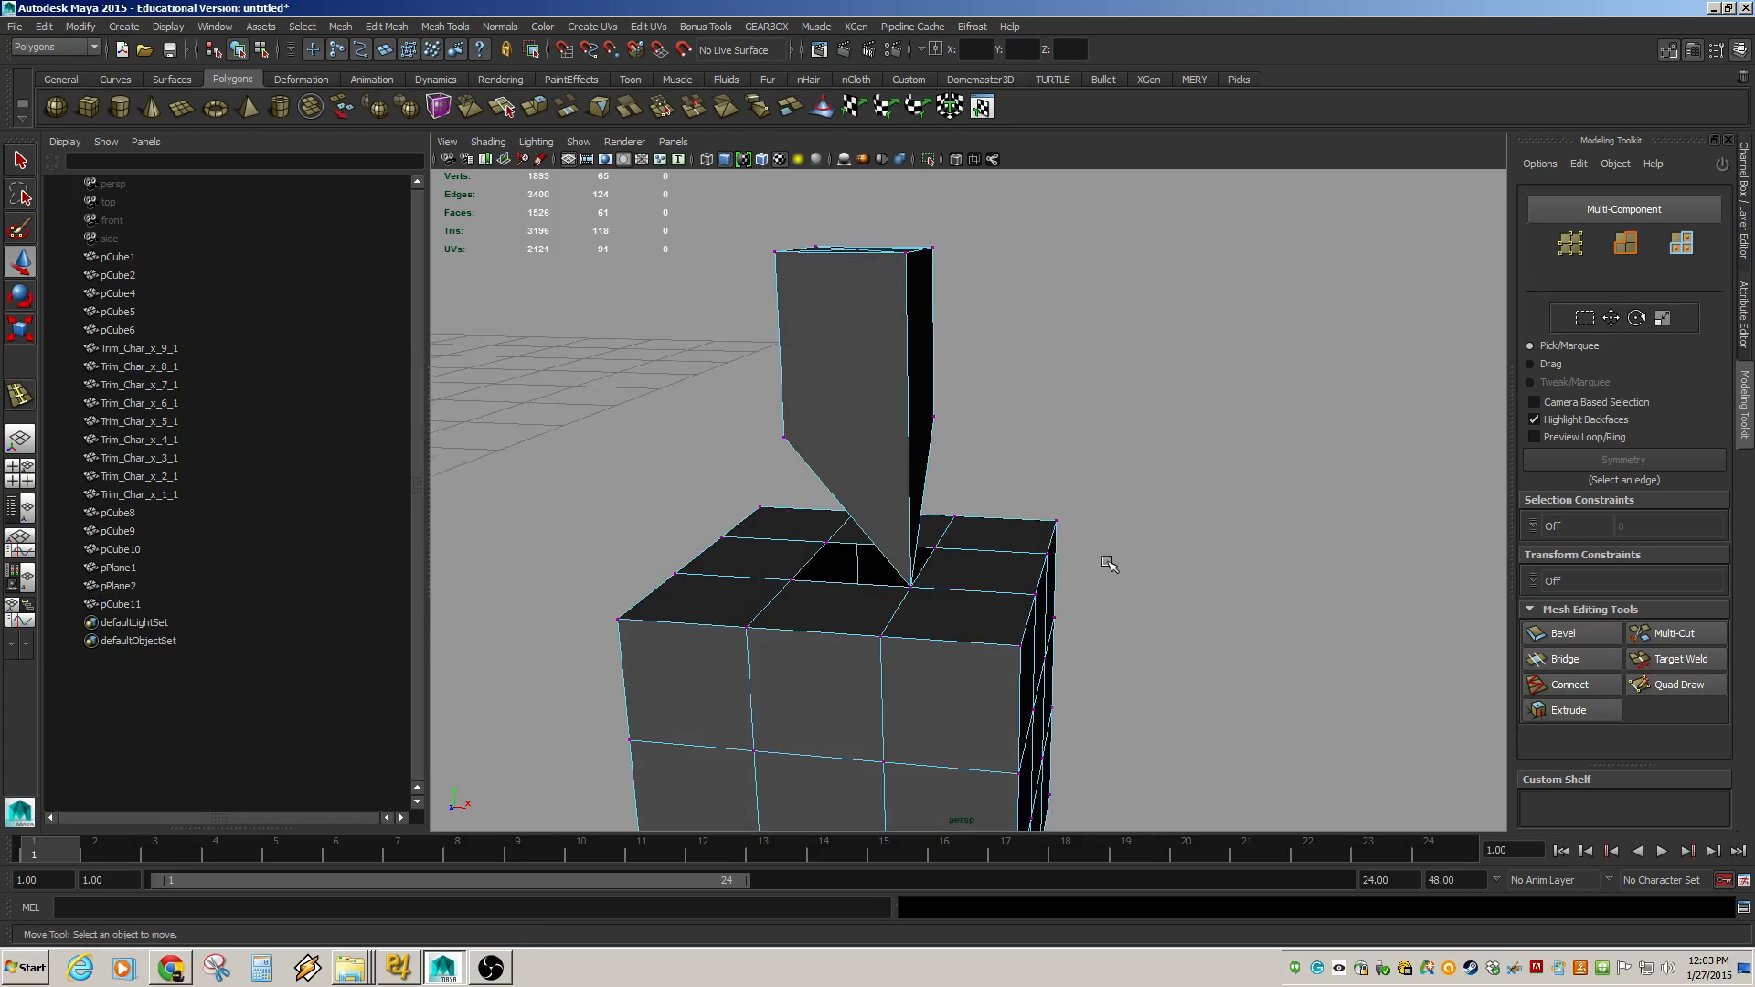
Try moving the hole's corner vertex and undo the move.
left_click(910, 586)
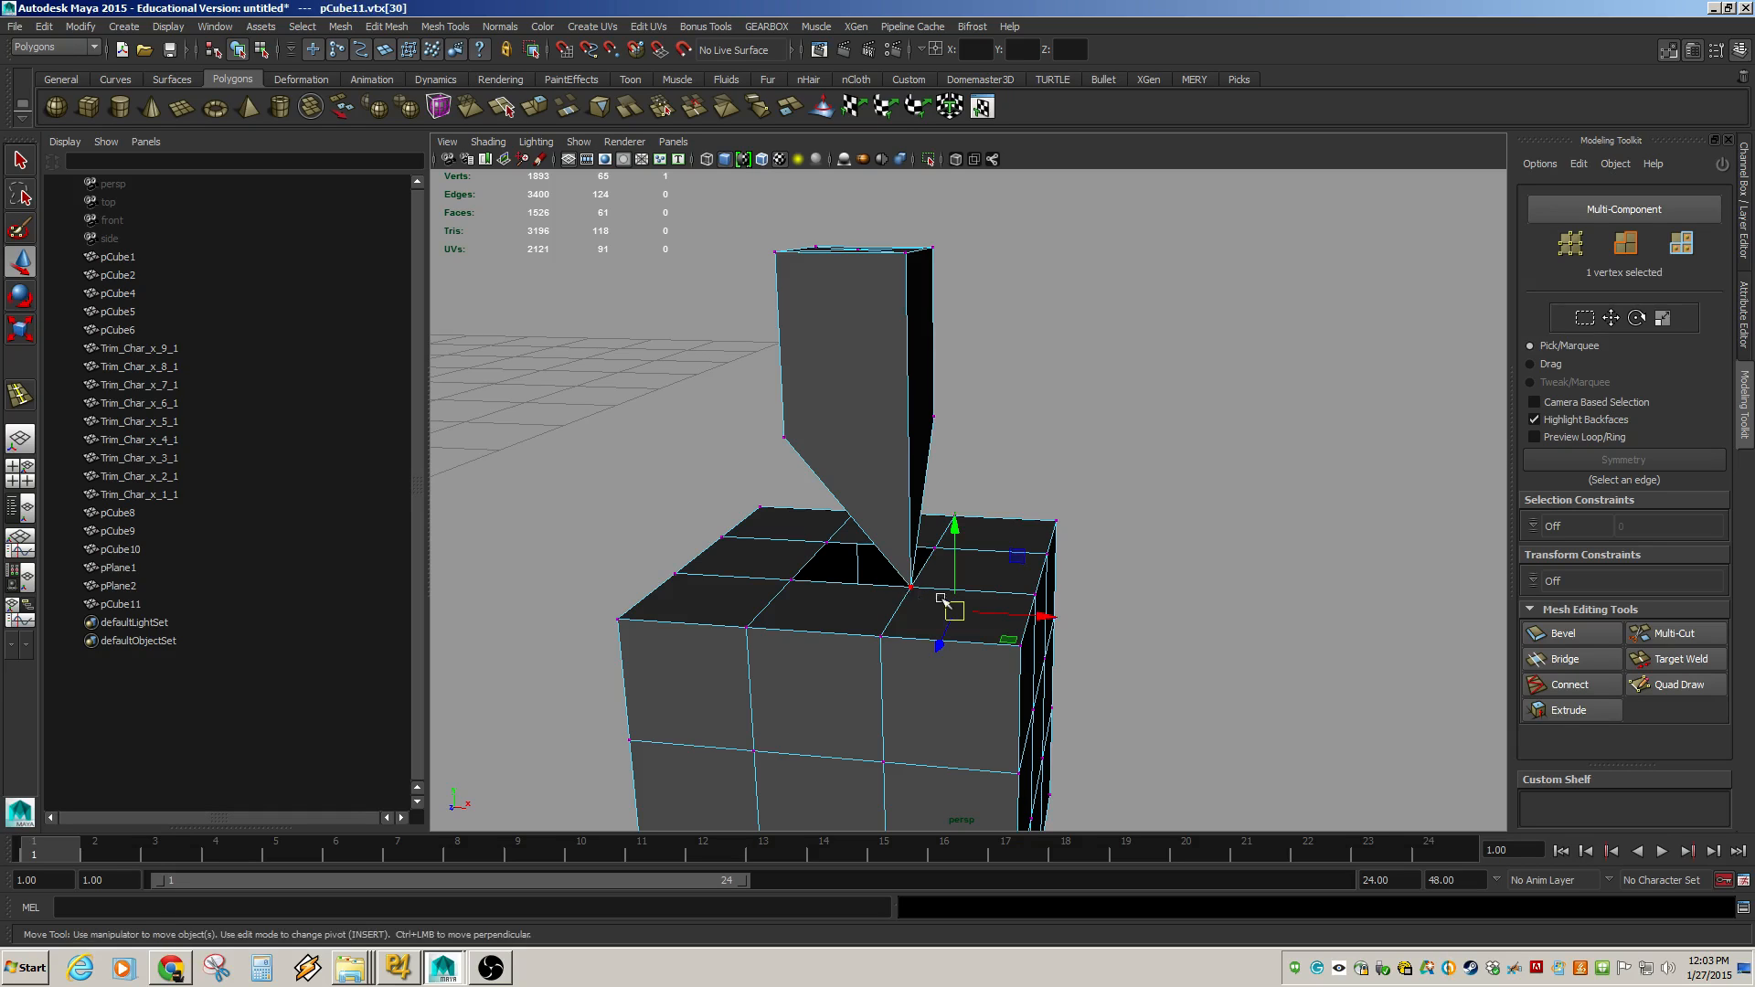
left_click(940, 598)
left_click(916, 586)
left_click_drag(912, 555, 943, 610)
key("ctrl+z")
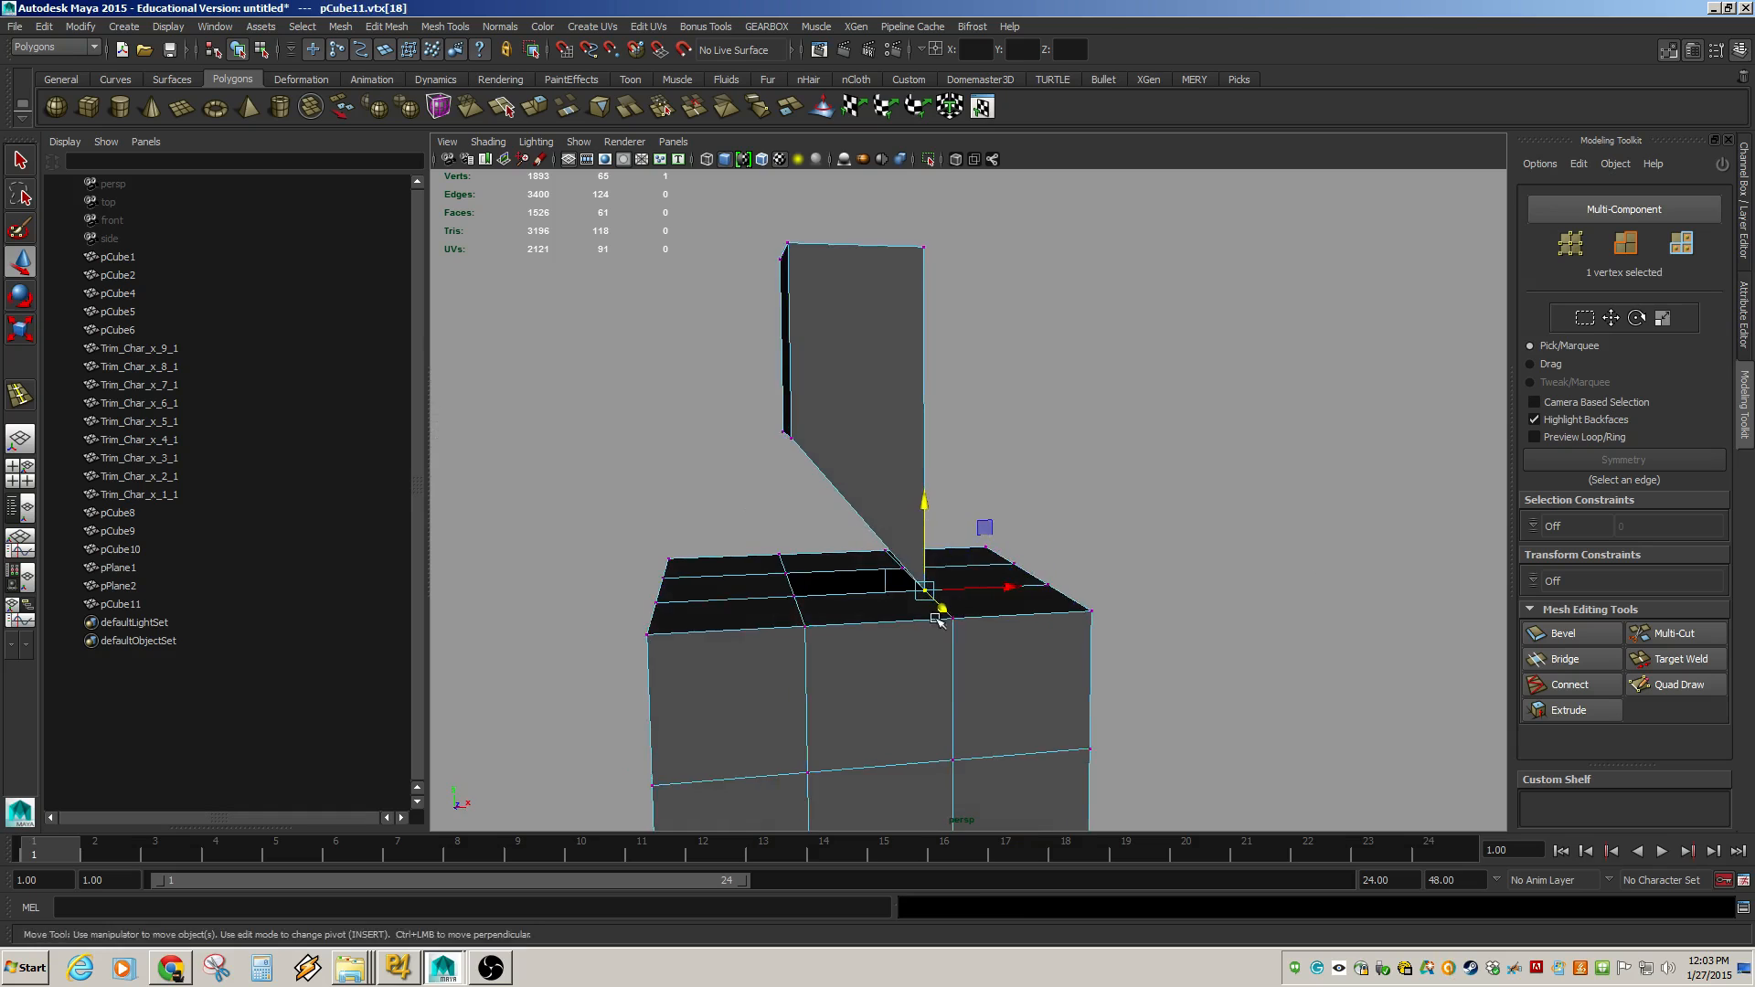
Select the vertices around the moved corner and merge the coincident ones together.
right_click_drag(943, 610, 1171, 616, "alt")
middle_click_drag(1171, 615, 1121, 576, "alt")
left_click_drag(1121, 576, 1195, 584, "alt")
right_click_drag(1195, 585, 996, 549, "alt")
left_click_drag(846, 310, 1018, 556)
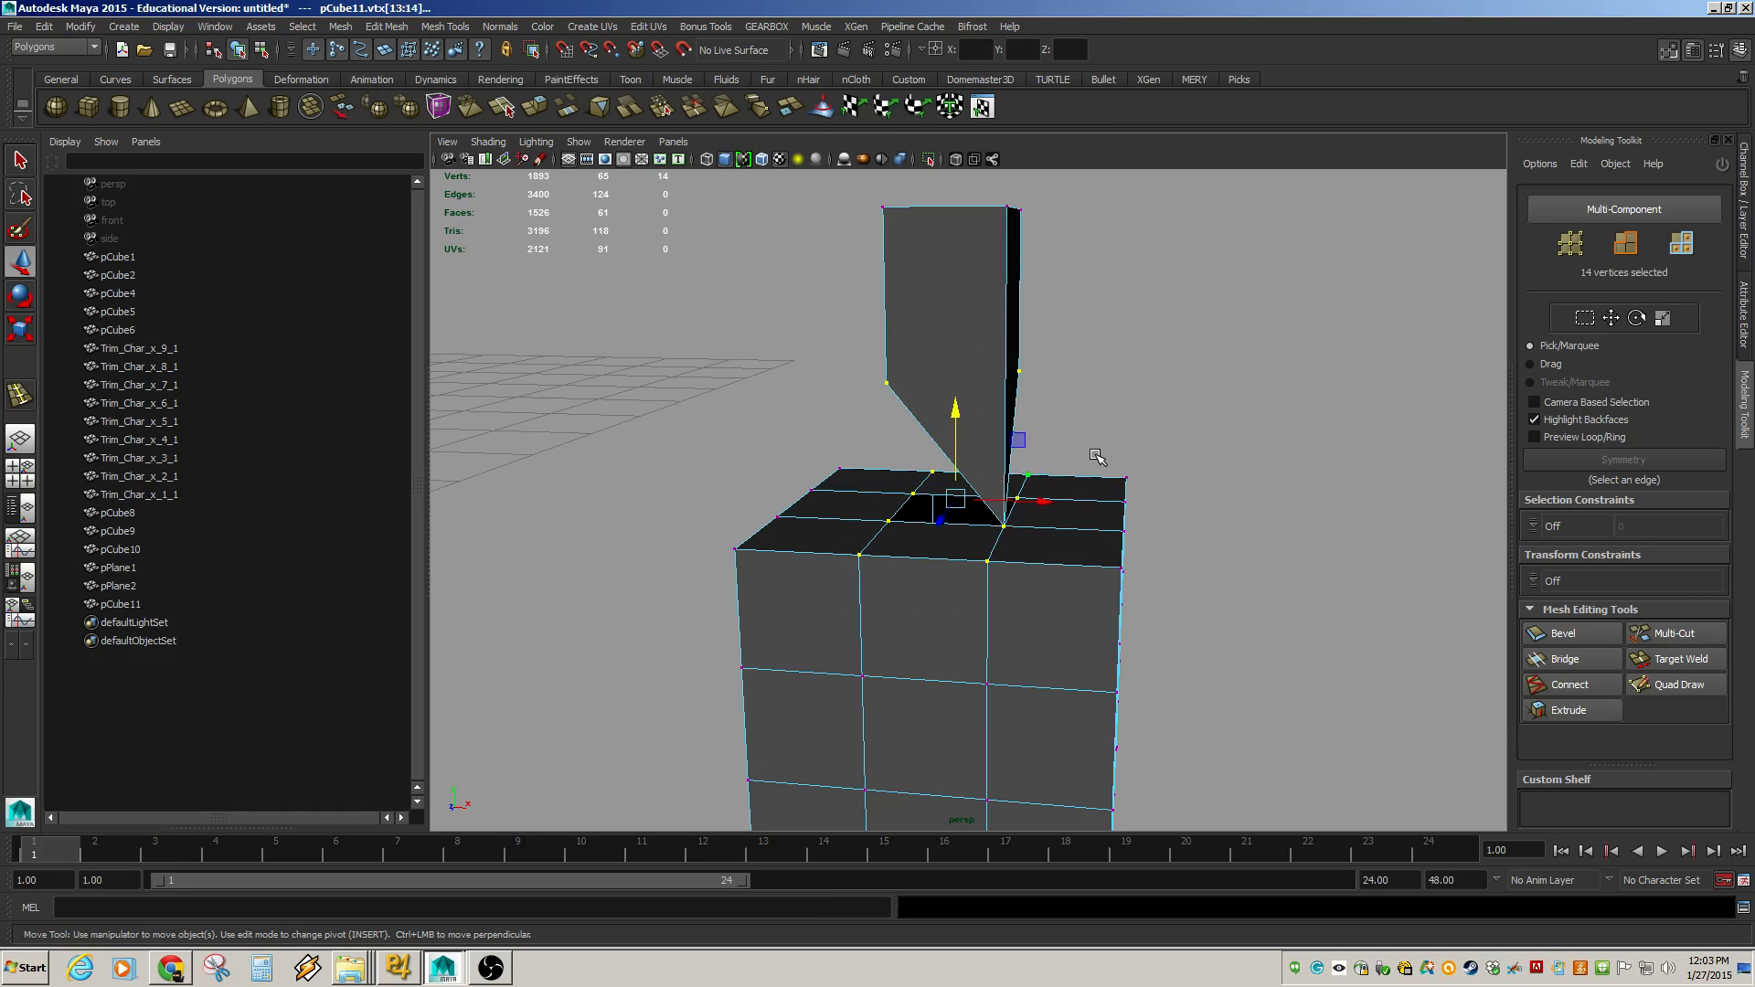
key("g")
Weld two more bottom corners of the box onto the hole's corners with Target Weld.
left_click(1157, 459)
left_click(1007, 526)
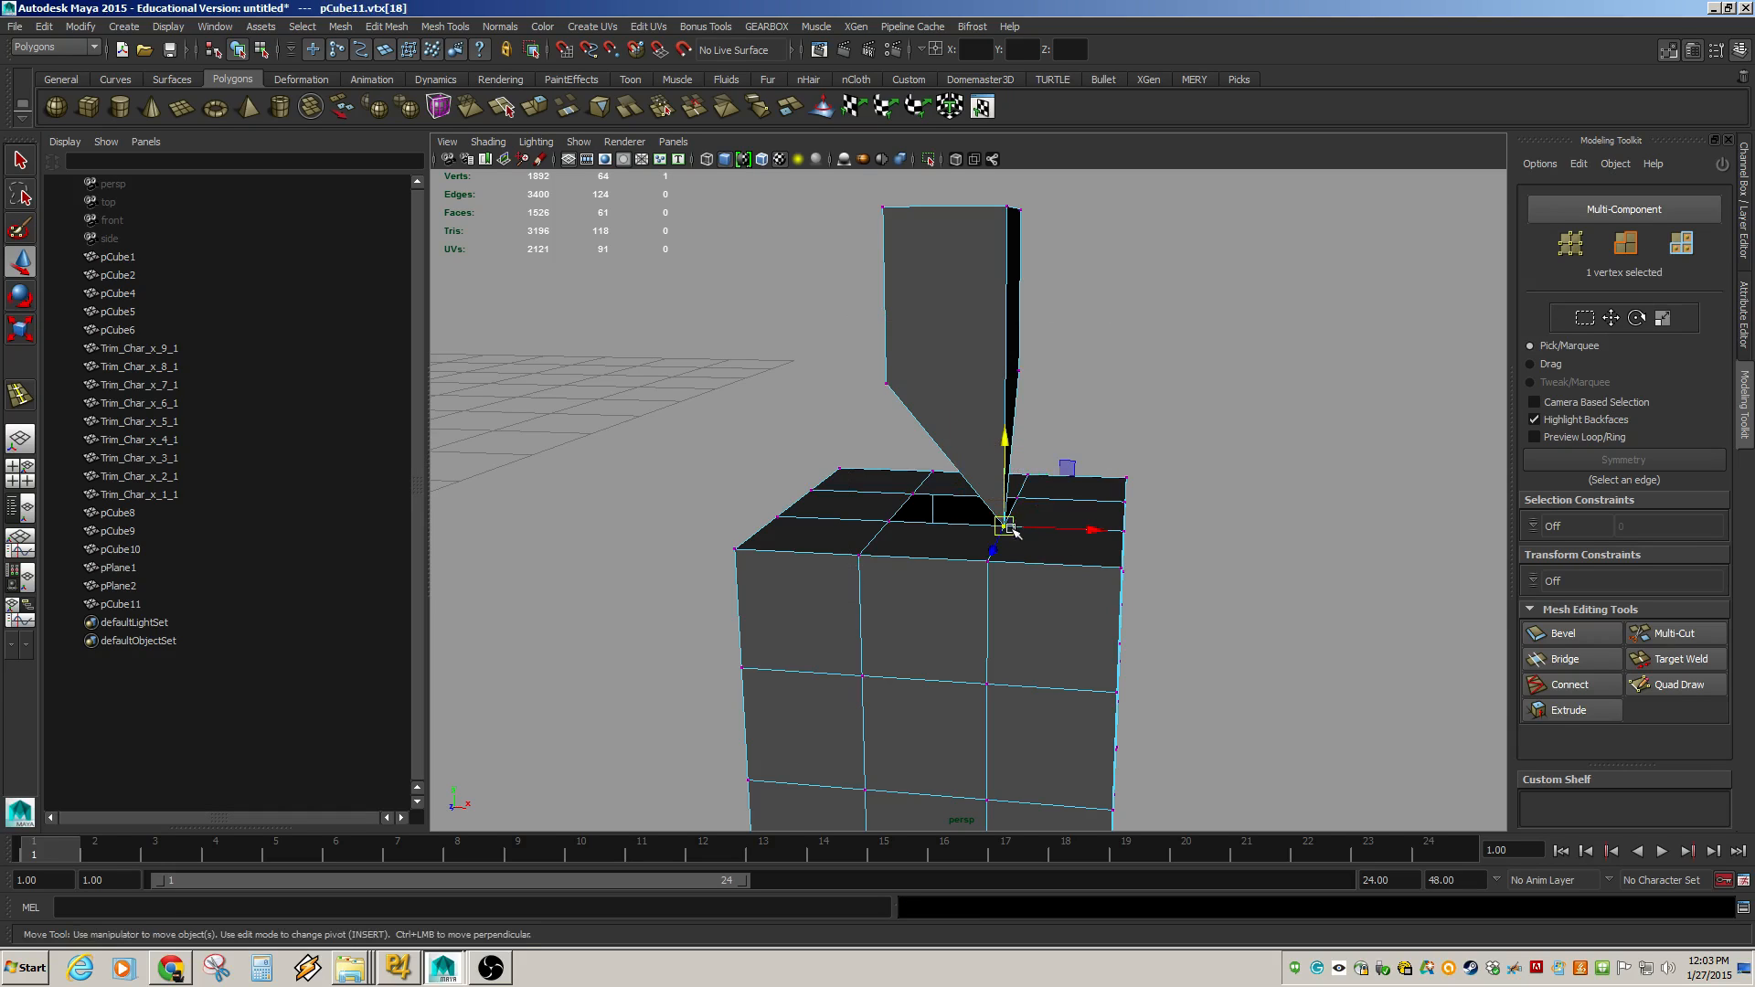
left_click(1216, 539)
left_click_drag(1216, 540, 1110, 647, "alt")
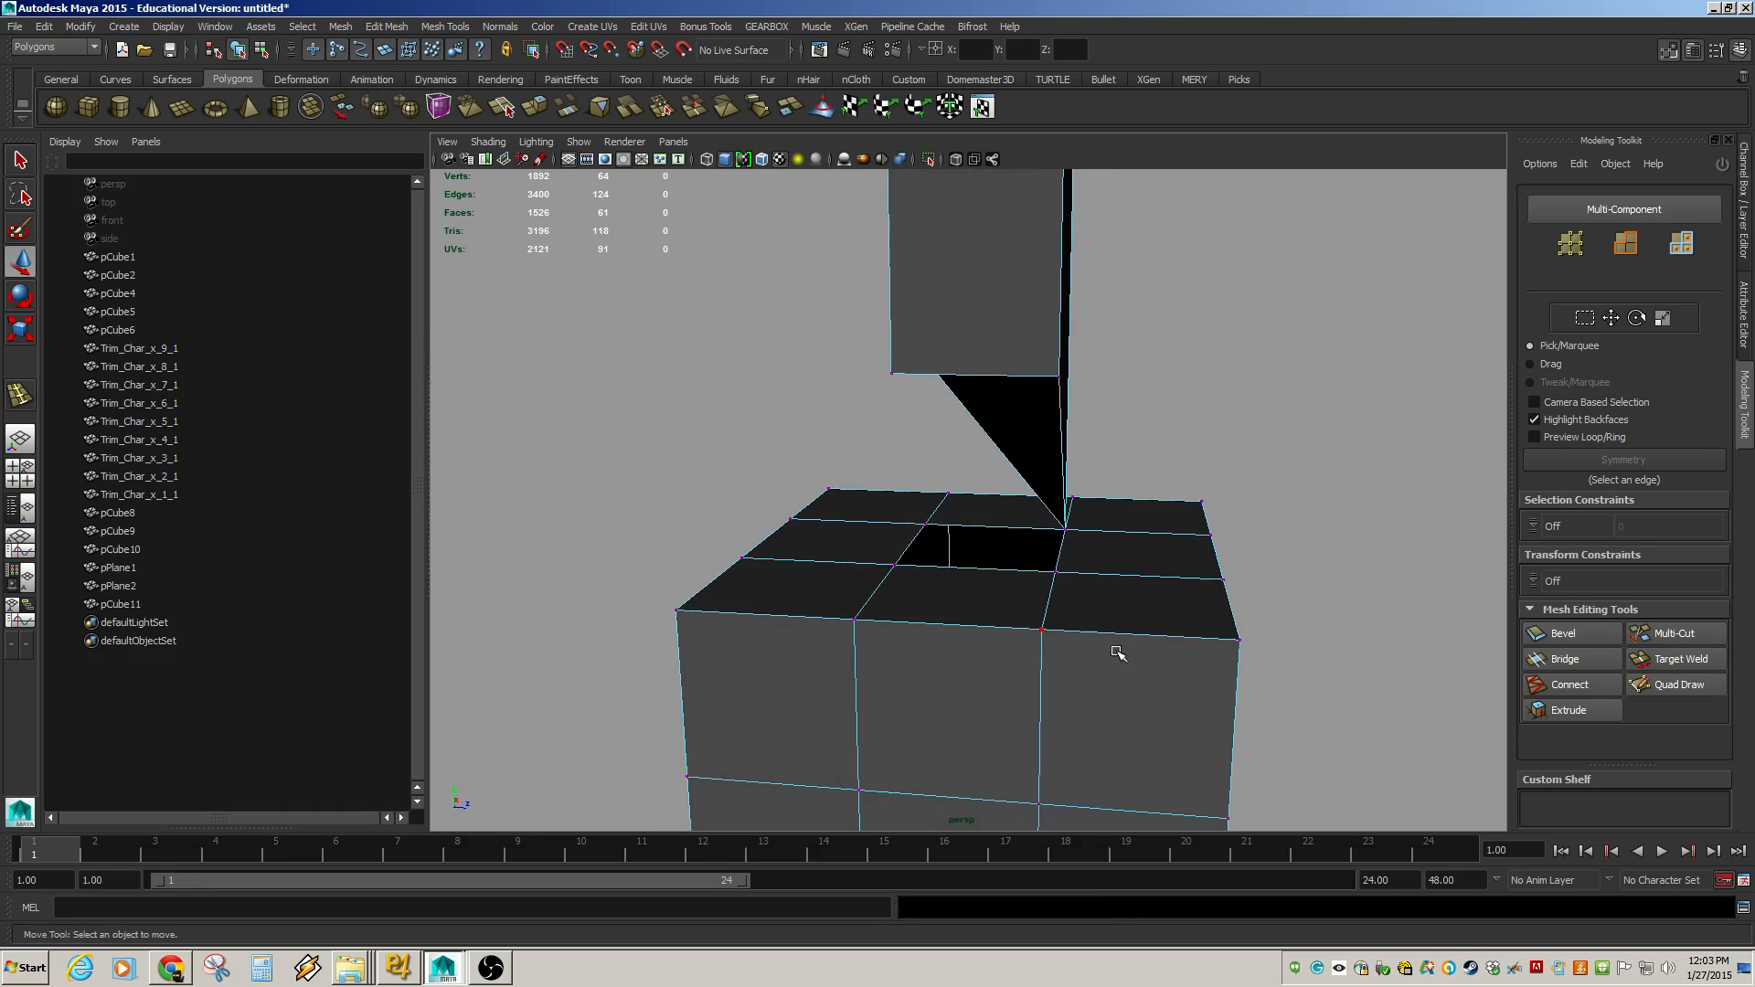
right_click_drag(1143, 562, 1154, 521)
left_click(1110, 611)
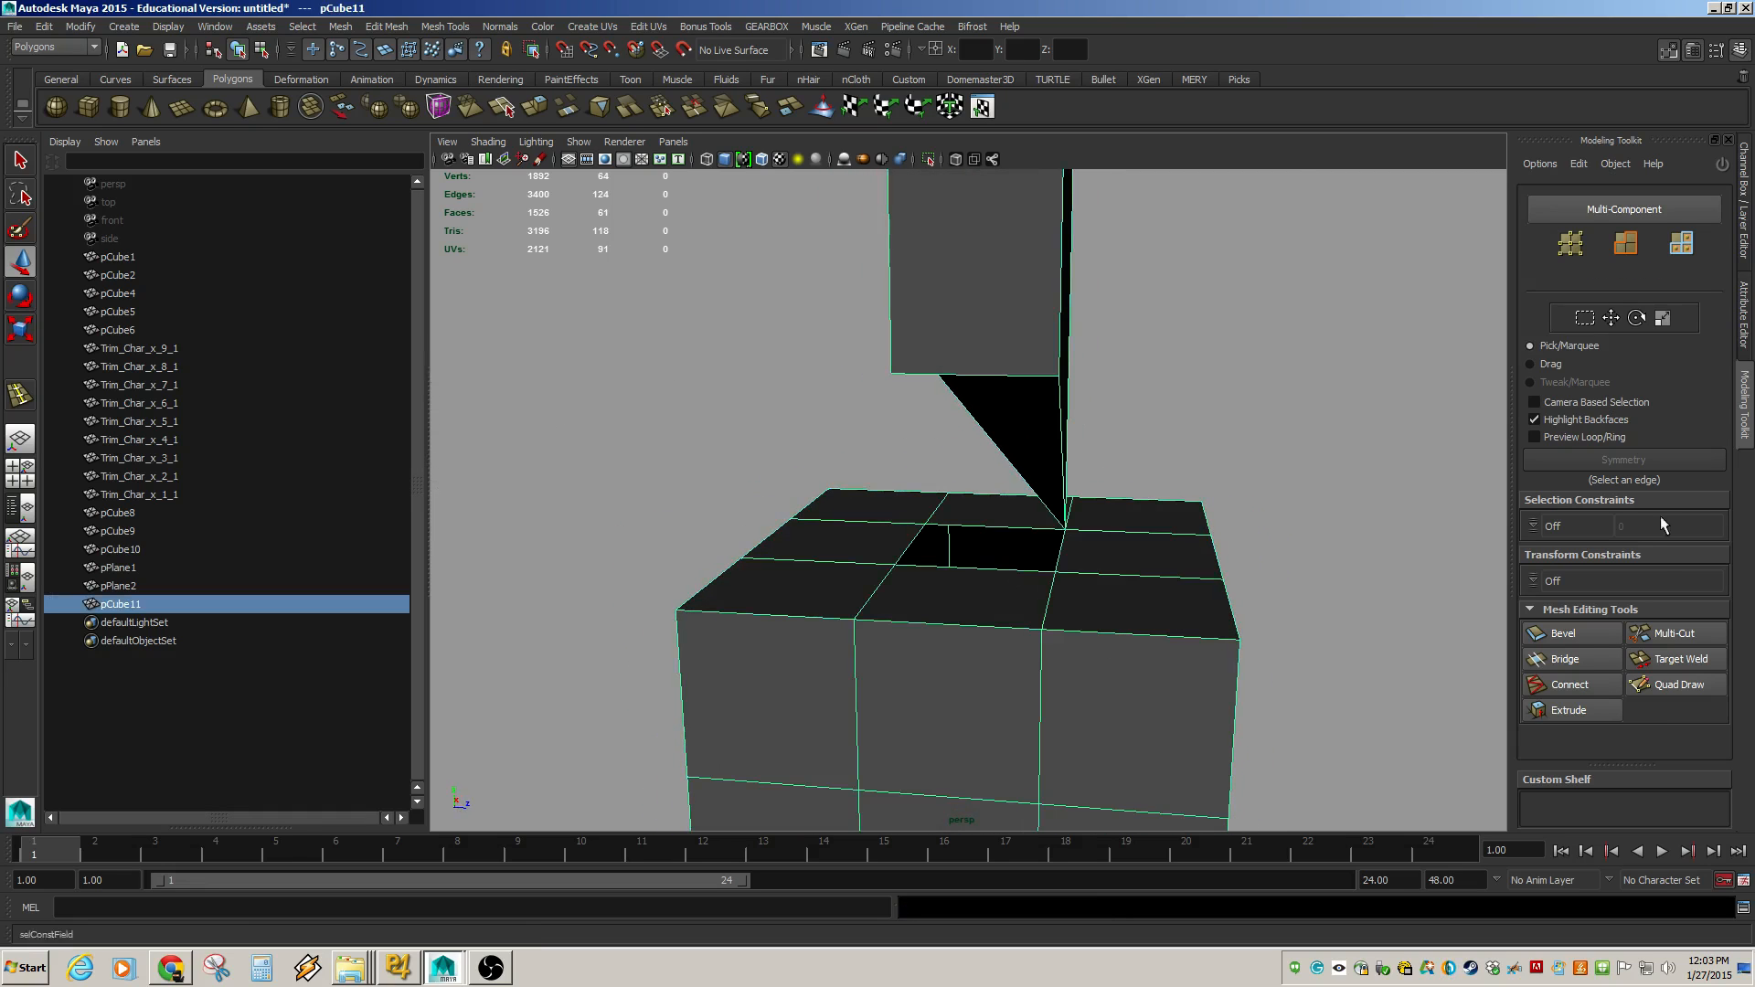
left_click(1661, 662)
left_click_drag(1143, 636, 979, 521, "alt")
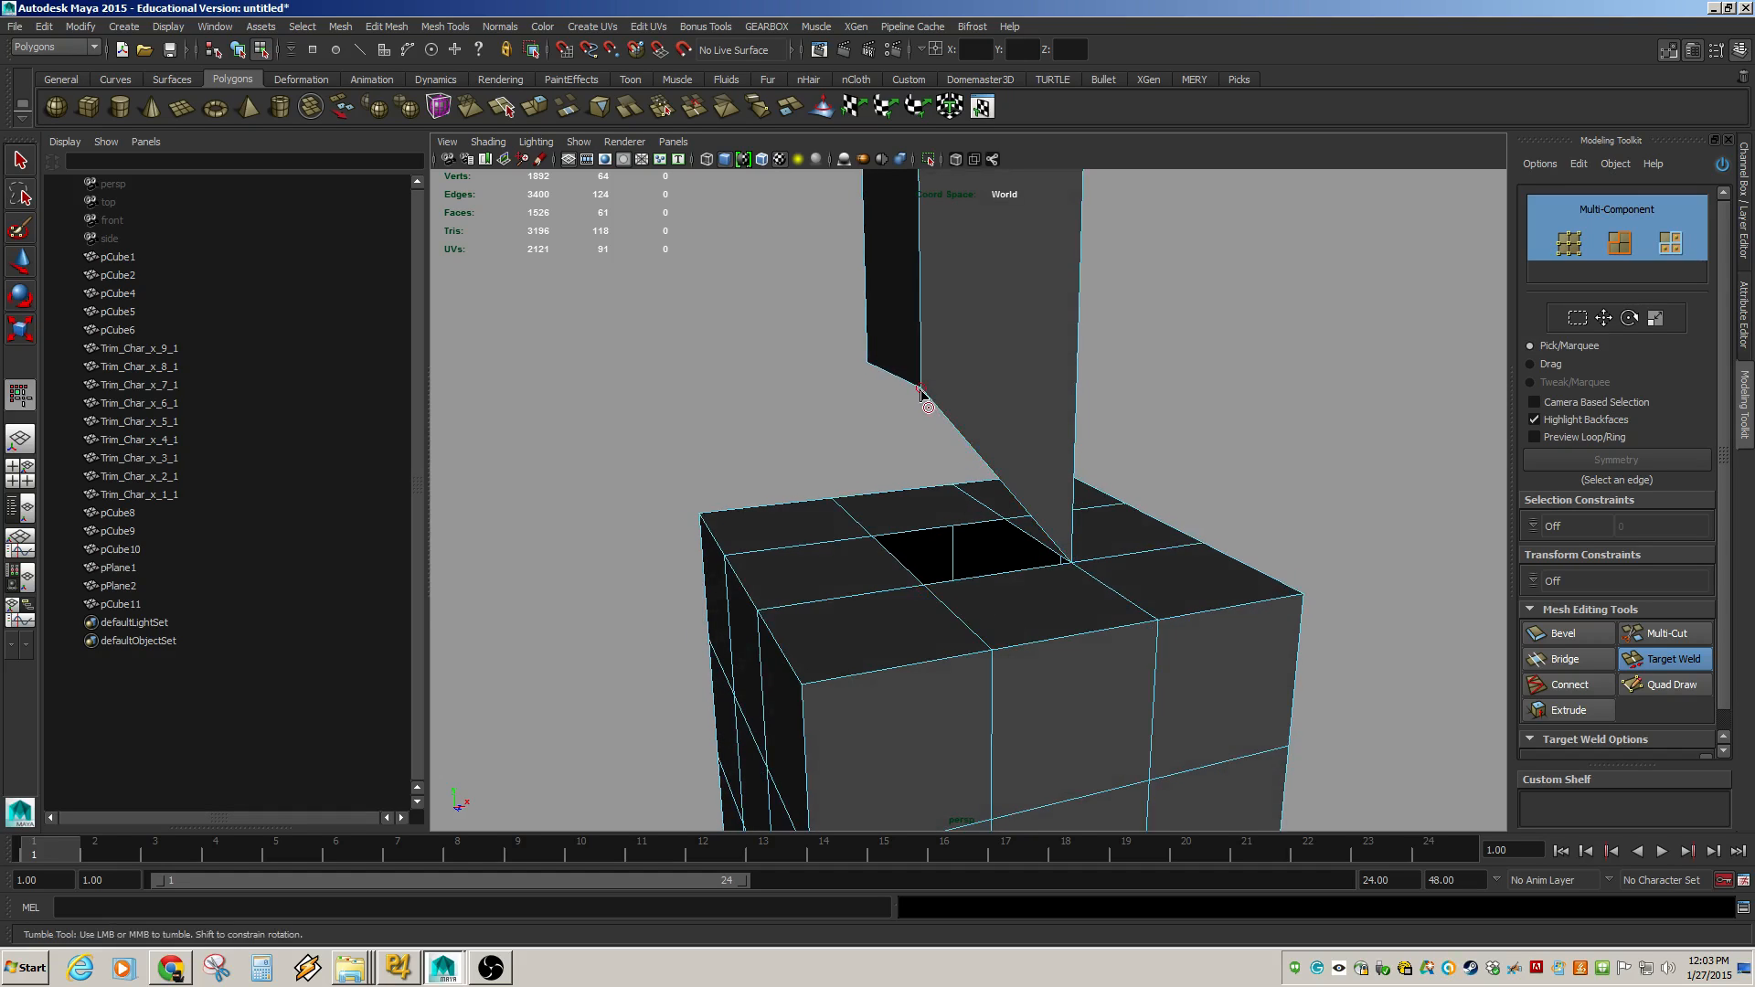
left_click_drag(921, 391, 1134, 549)
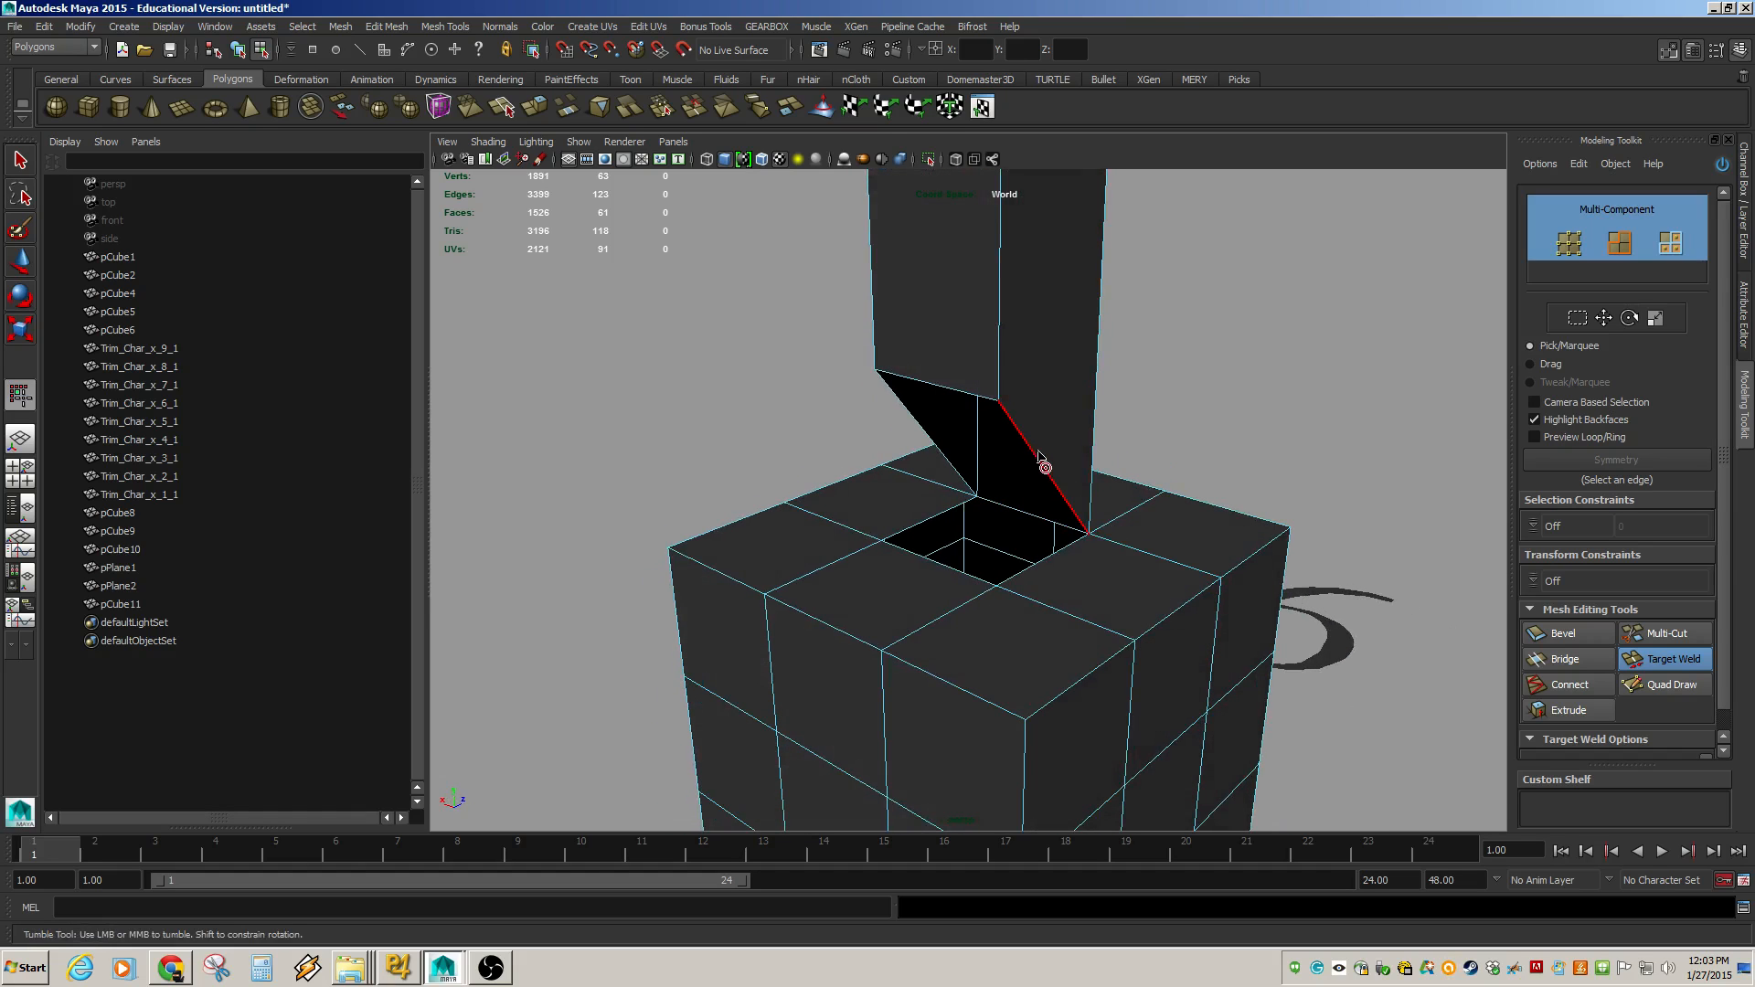
left_click_drag(1040, 459, 896, 389)
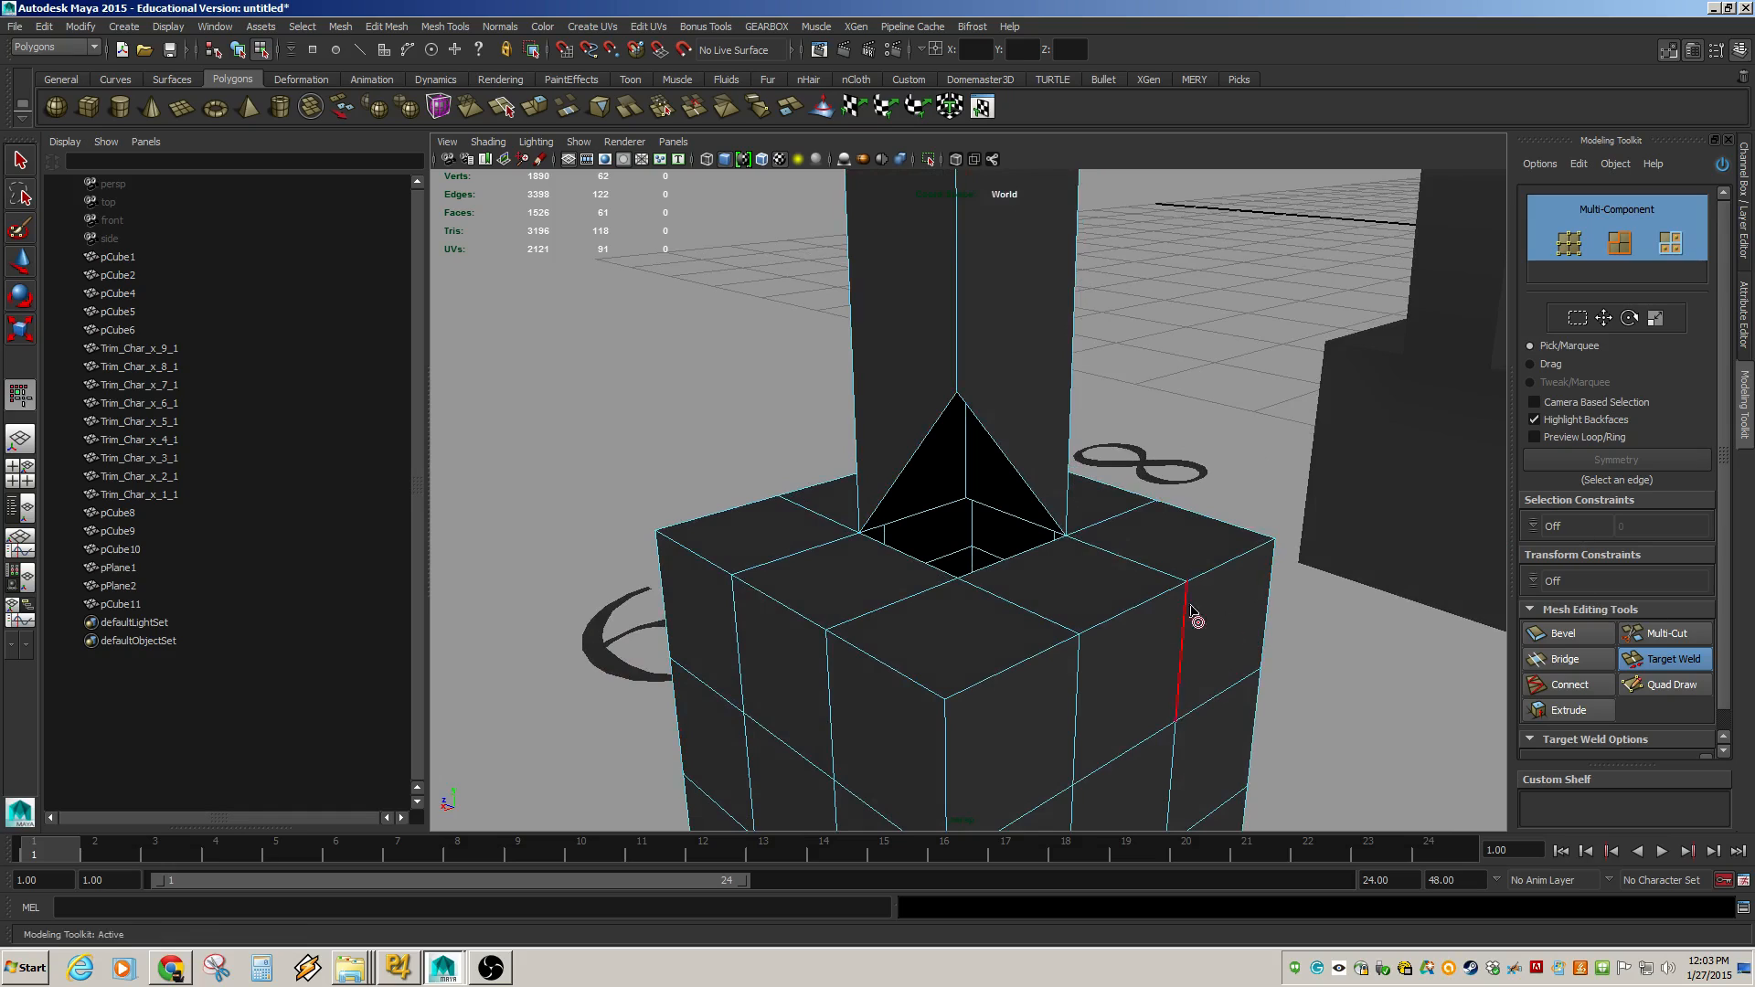
Weld the last loose bottom corner of the box onto the hole's corner and leave component mode.
left_click(338, 26)
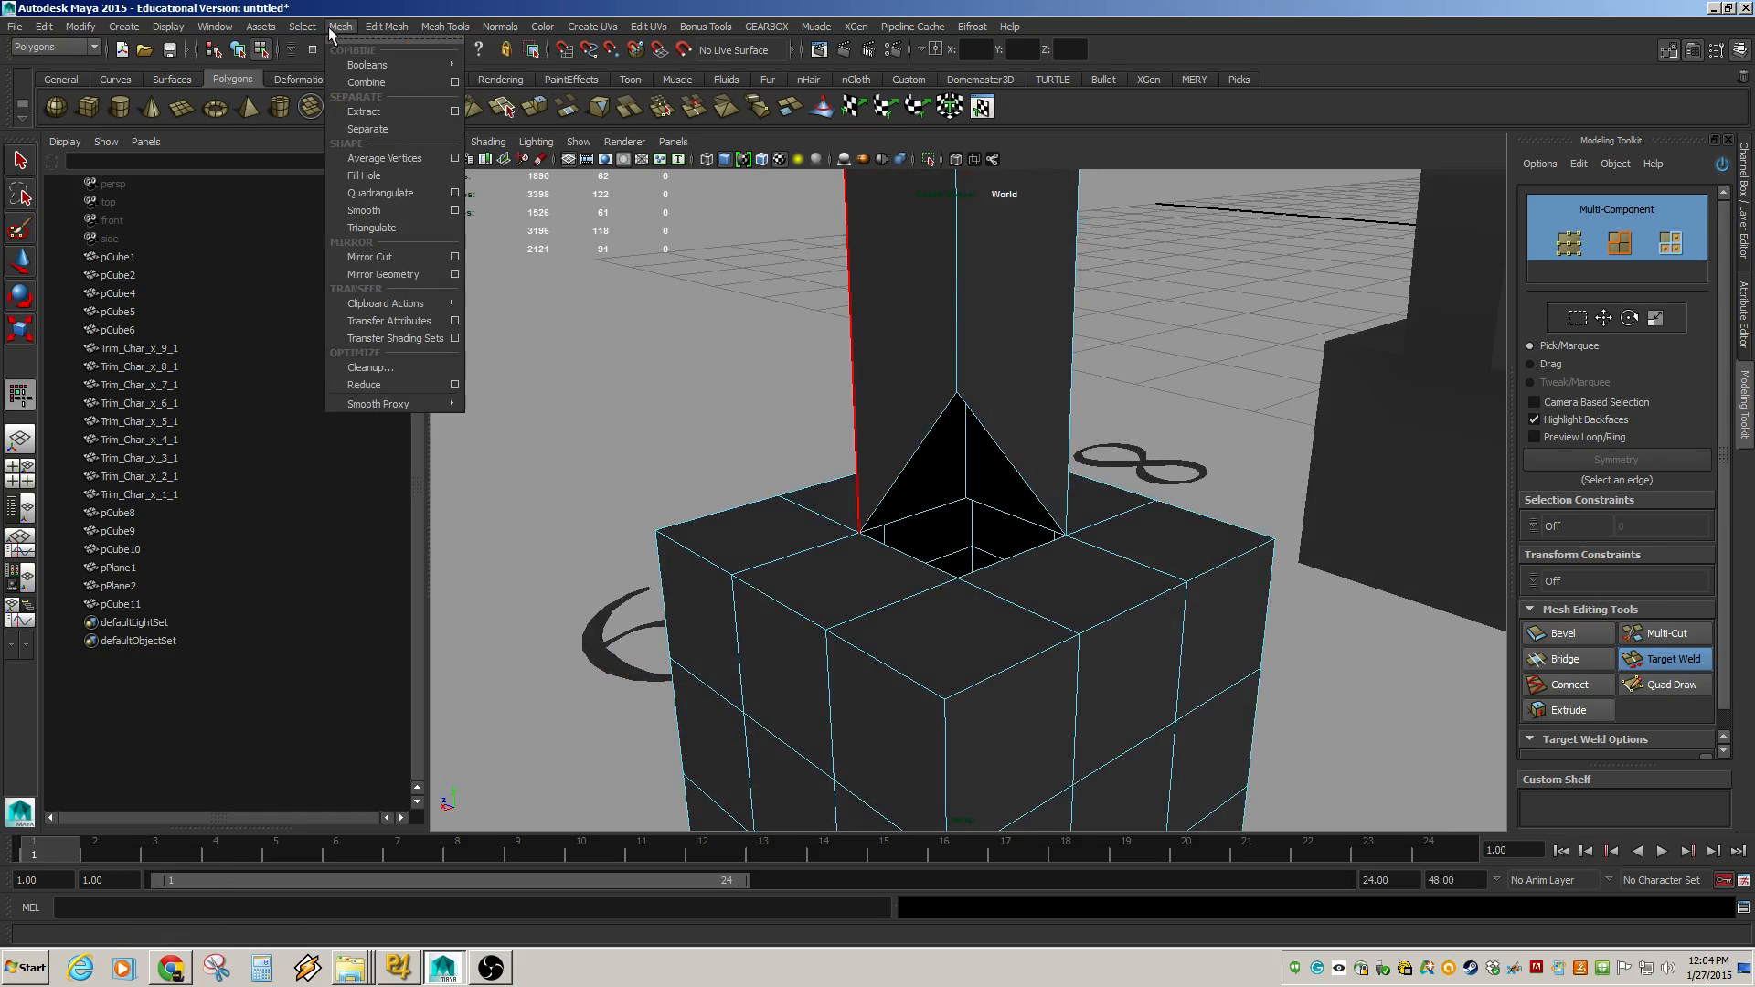
mouse_move(381, 33)
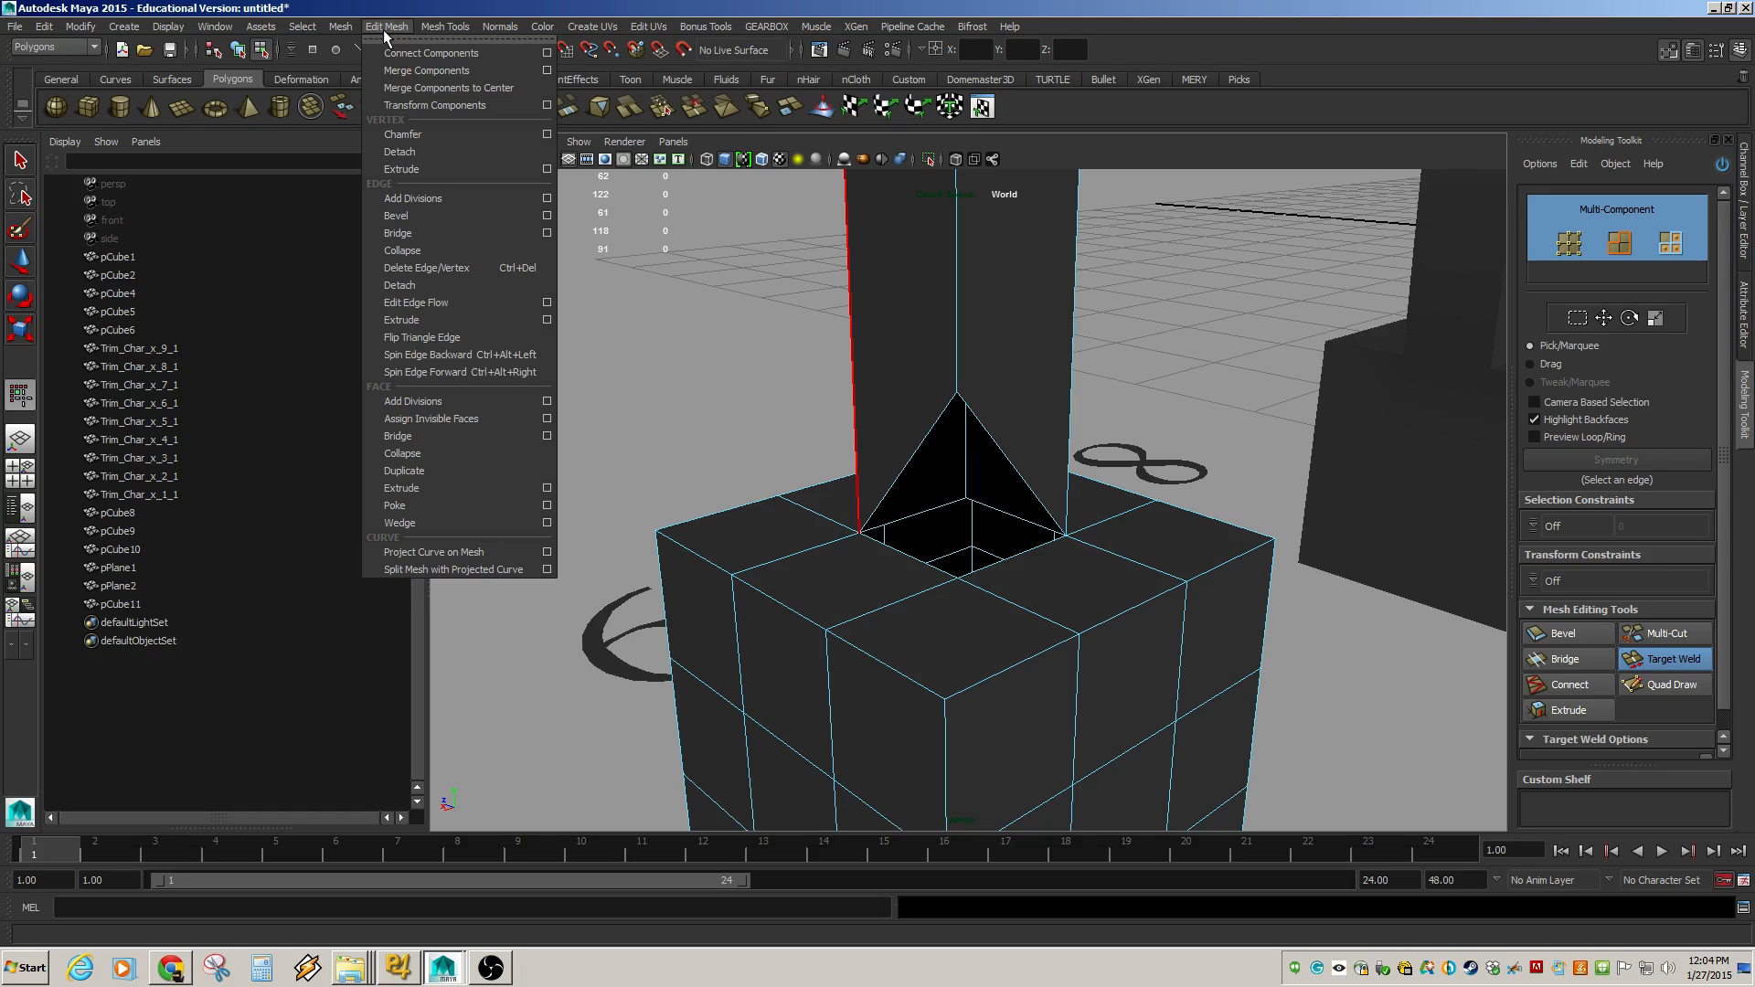
mouse_move(436, 30)
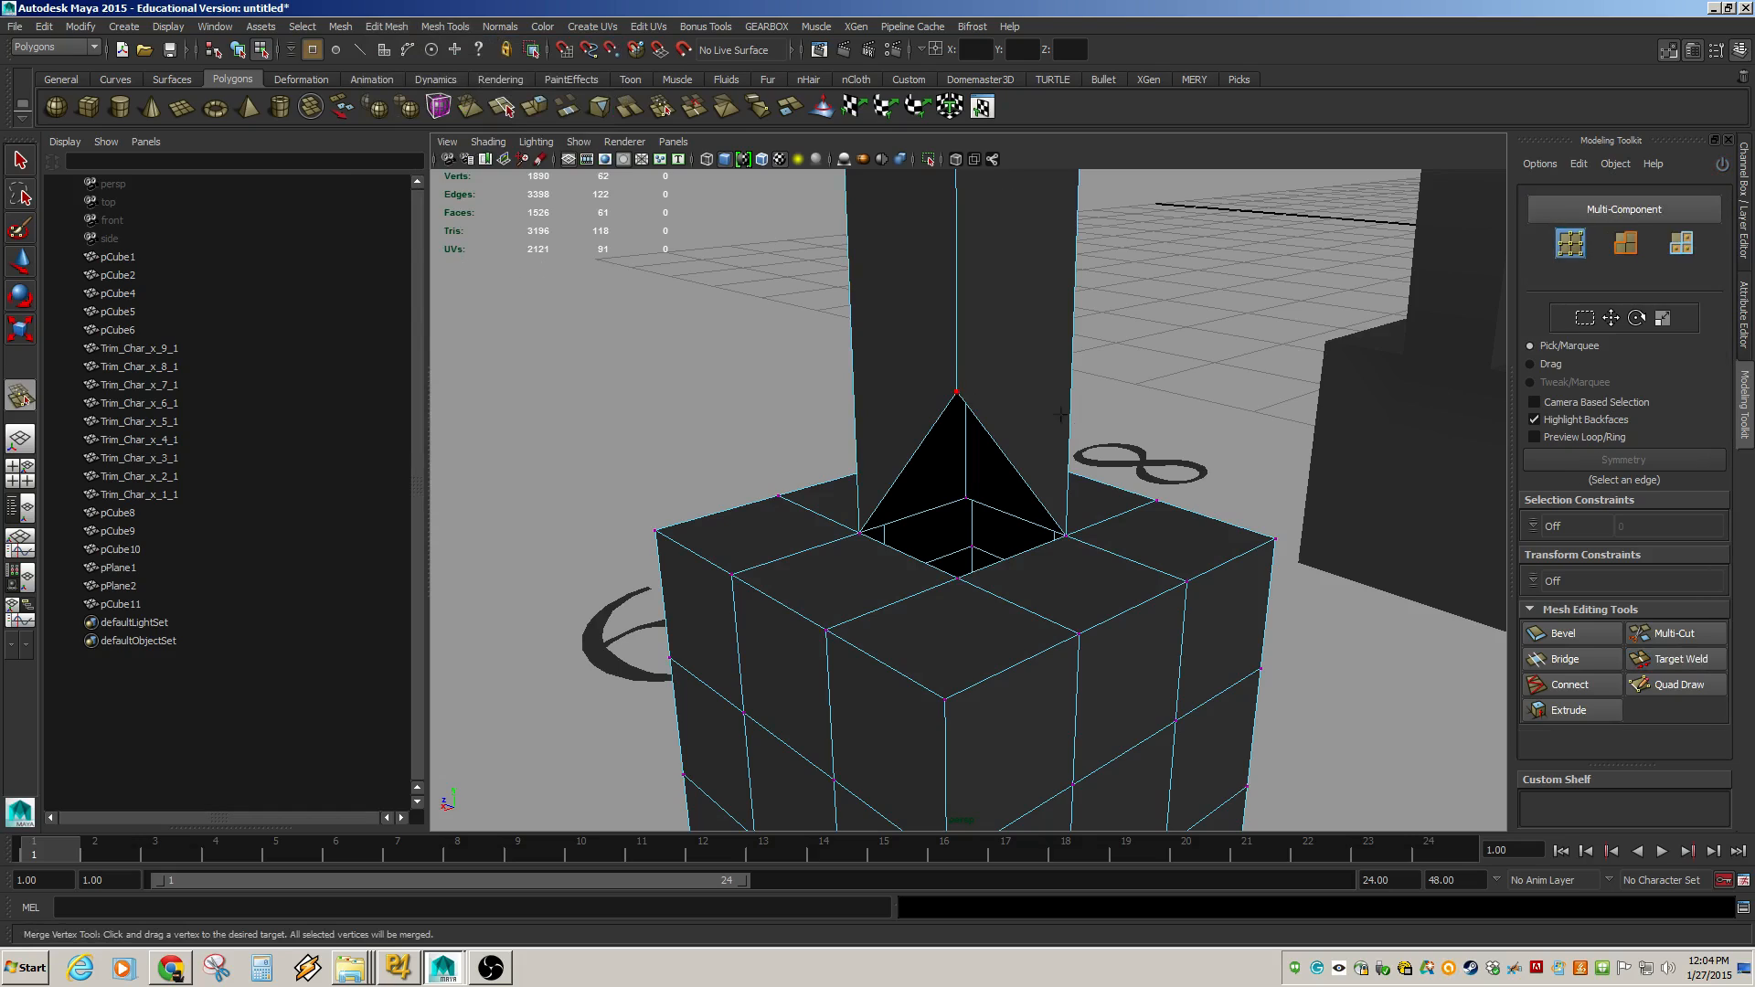
left_click_drag(956, 391, 696, 553)
right_click_drag(850, 549, 928, 543, "alt")
left_click_drag(937, 543, 1001, 393, "alt")
key("w")
key("F8")
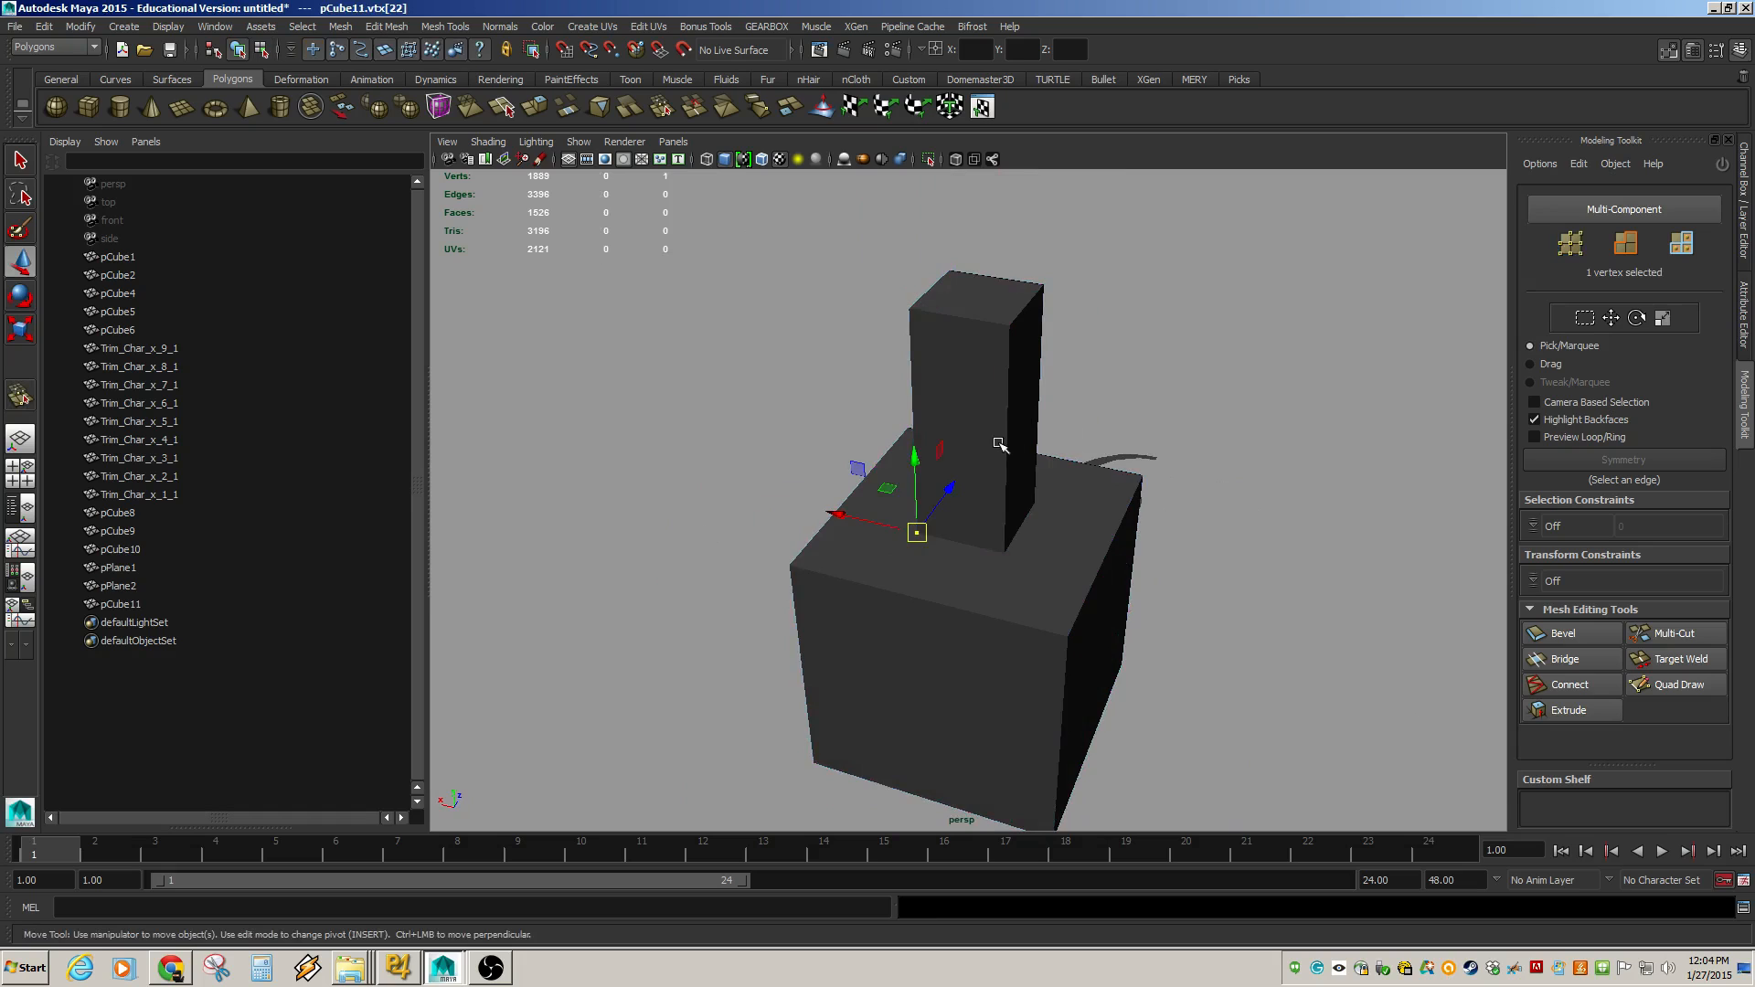
Insert an edge loop around the middle of the tall box with the Insert Edge Loop Tool.
left_click(1000, 447)
mouse_move(952, 470)
left_mouse_down("alt")
mouse_move(847, 474)
mouse_move(933, 457)
left_mouse_up("alt")
right_click_drag(933, 457, 948, 549, "alt")
left_click_drag(948, 549, 999, 499, "alt")
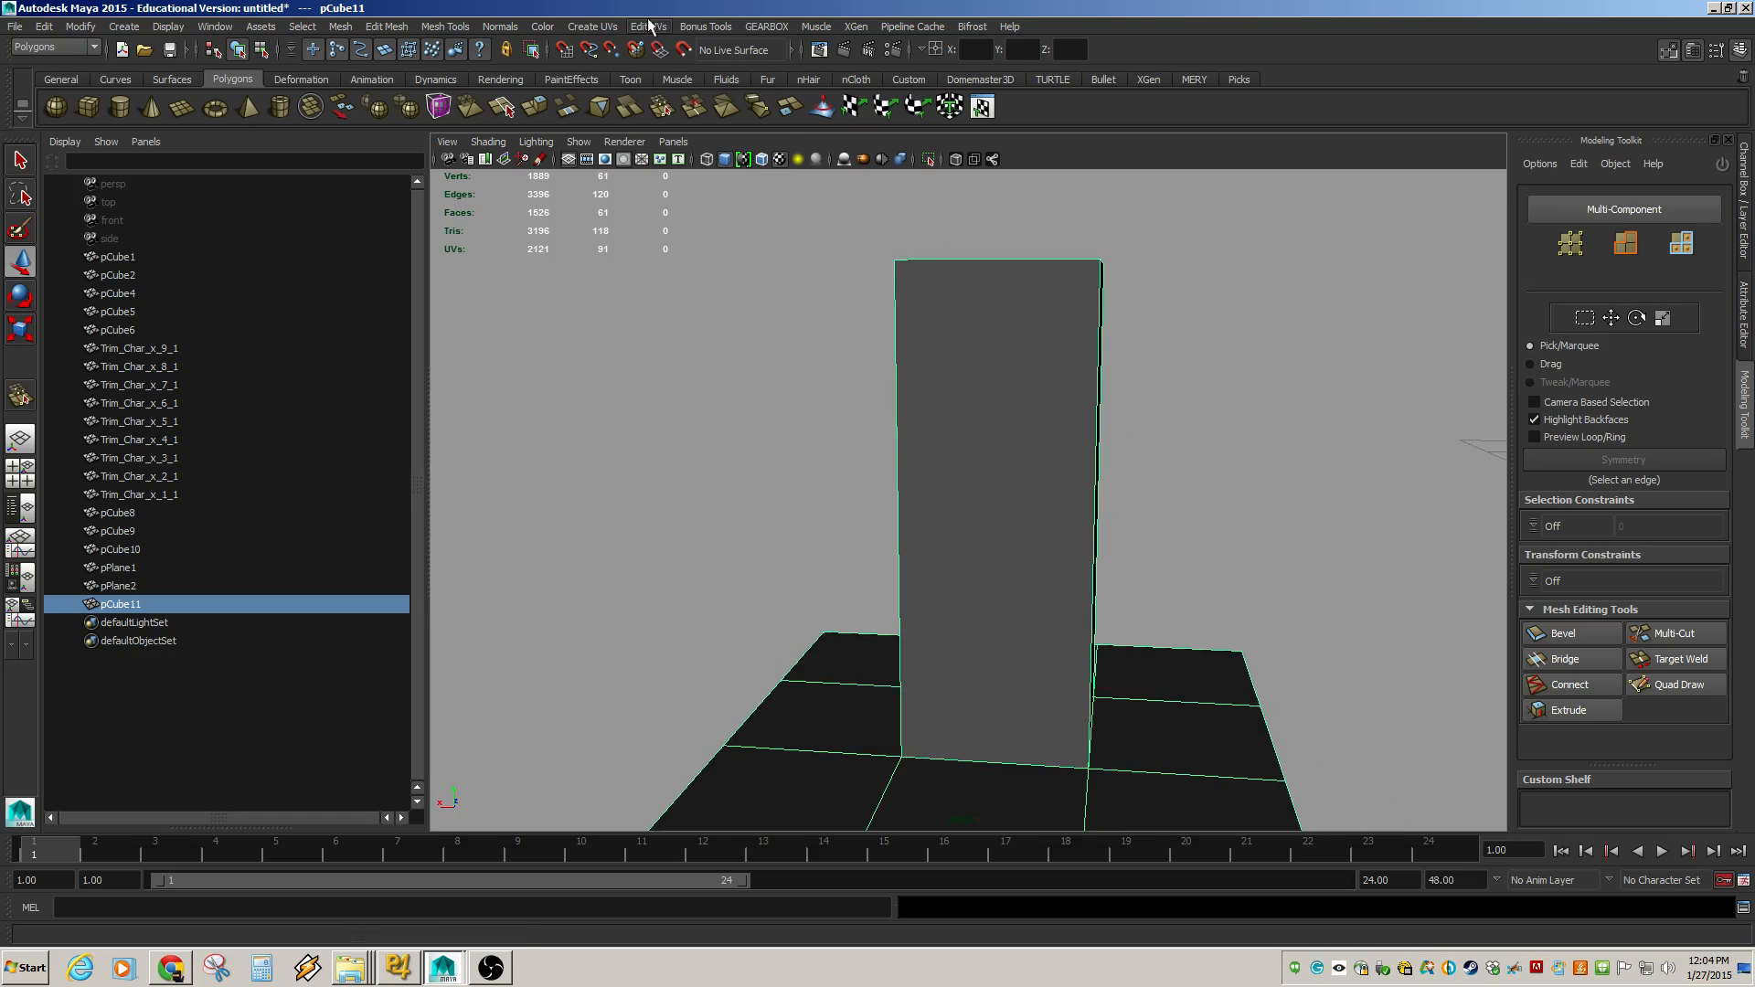
left_click(592, 25)
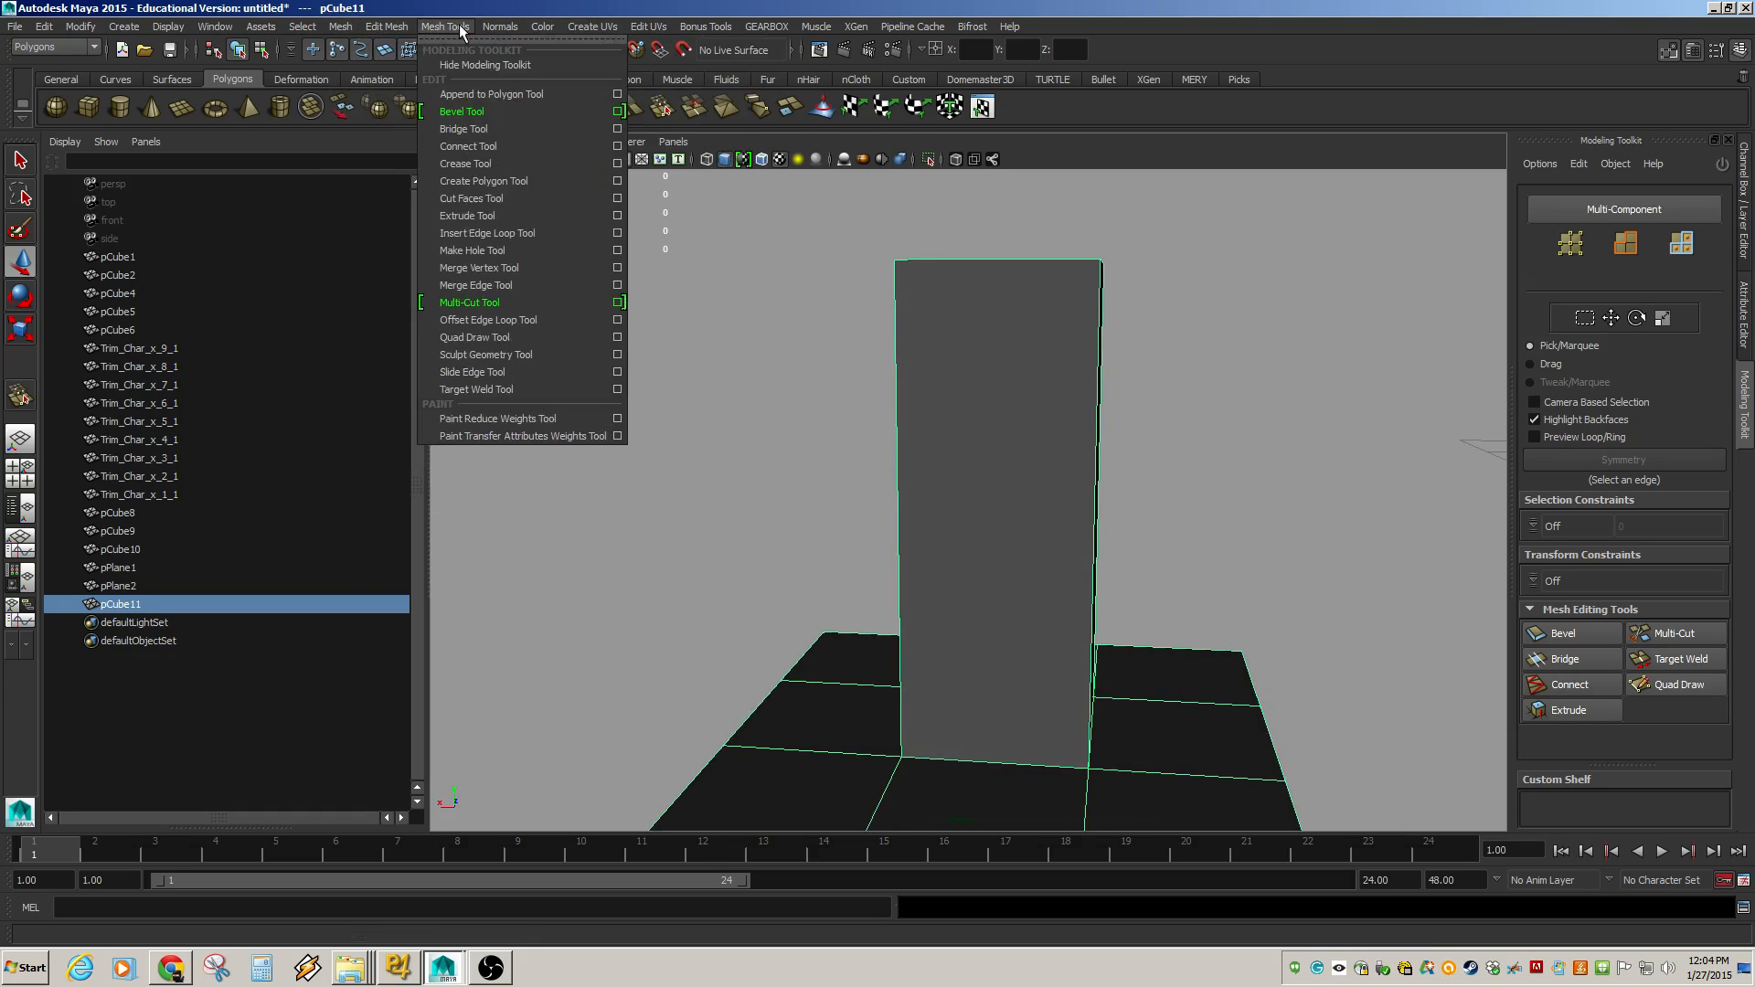
left_click(487, 233)
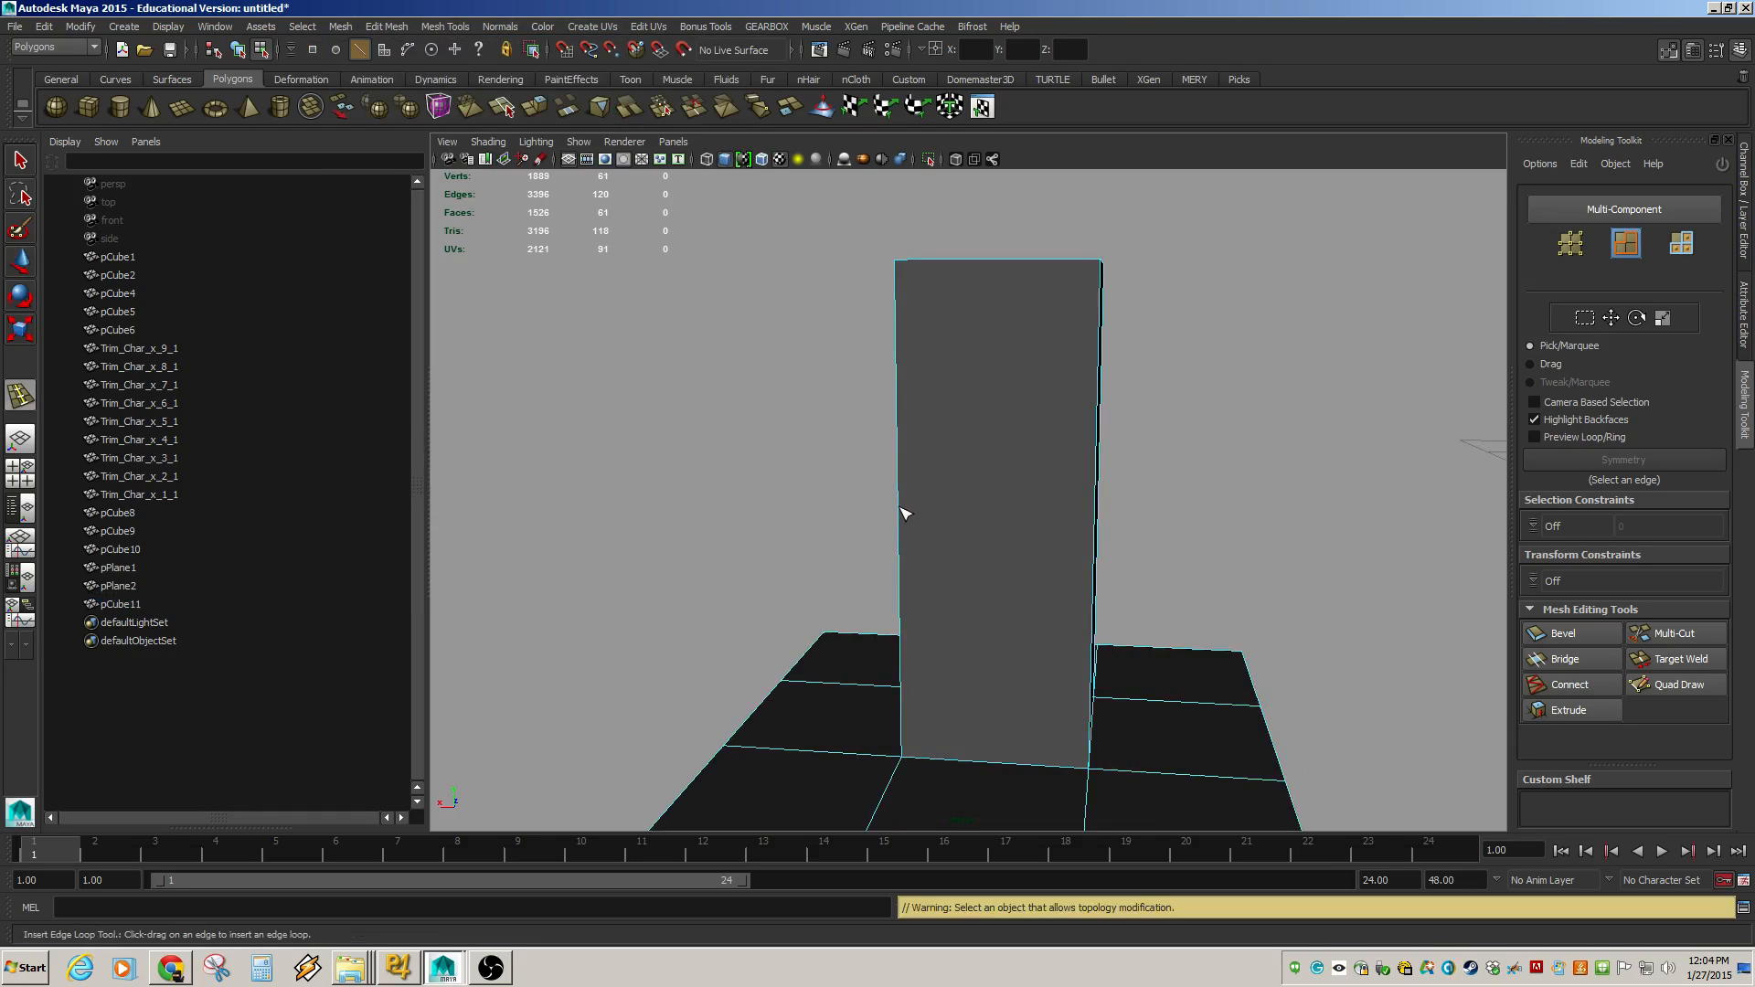
left_click_drag(905, 512, 1024, 515)
key("w")
left_click_drag(999, 344, 944, 341, "alt")
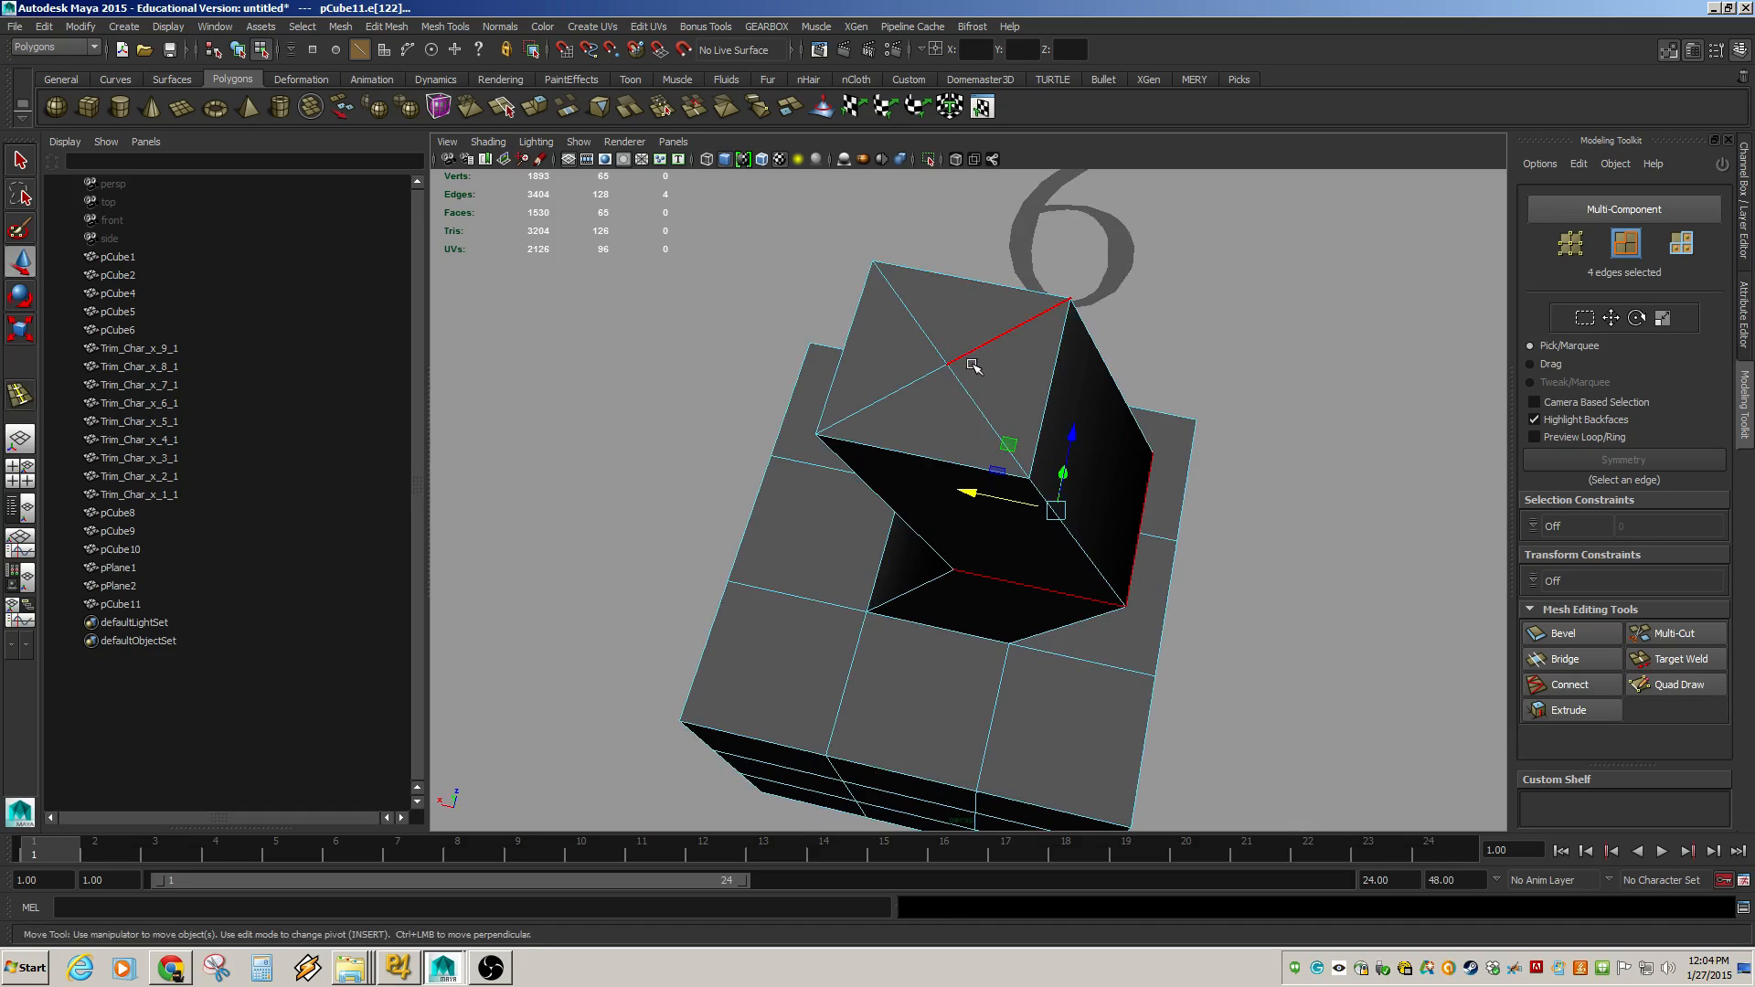
key("y")
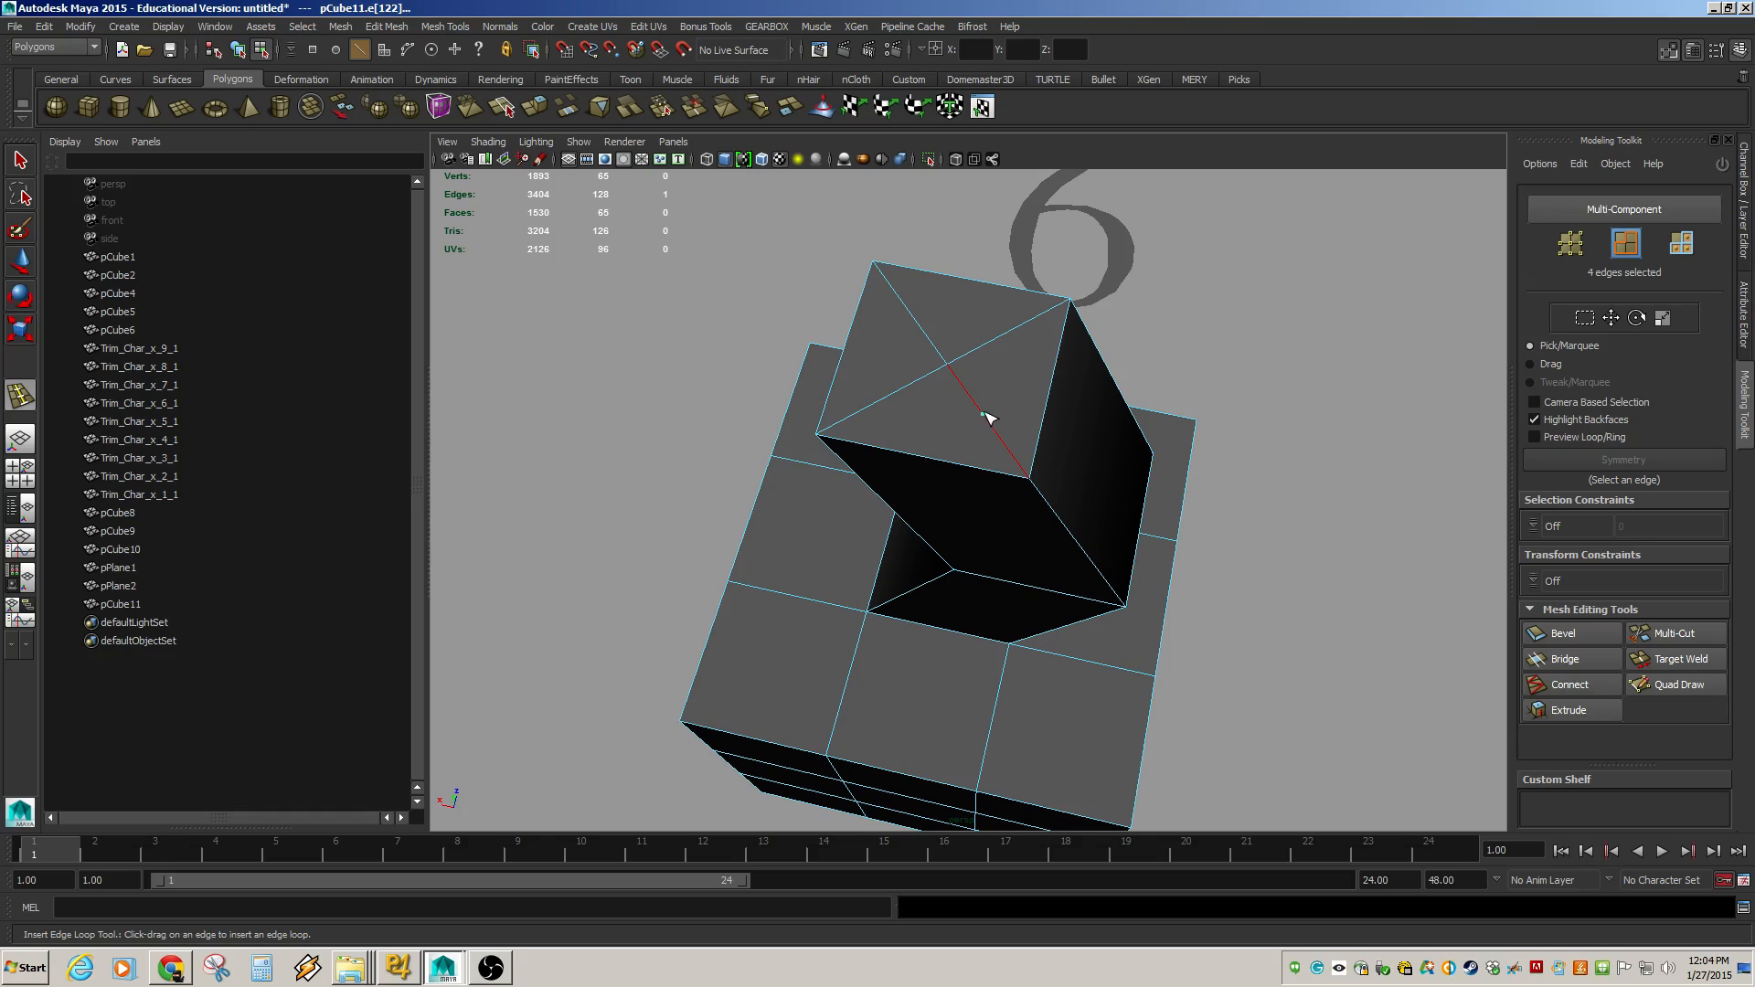
left_click(990, 422)
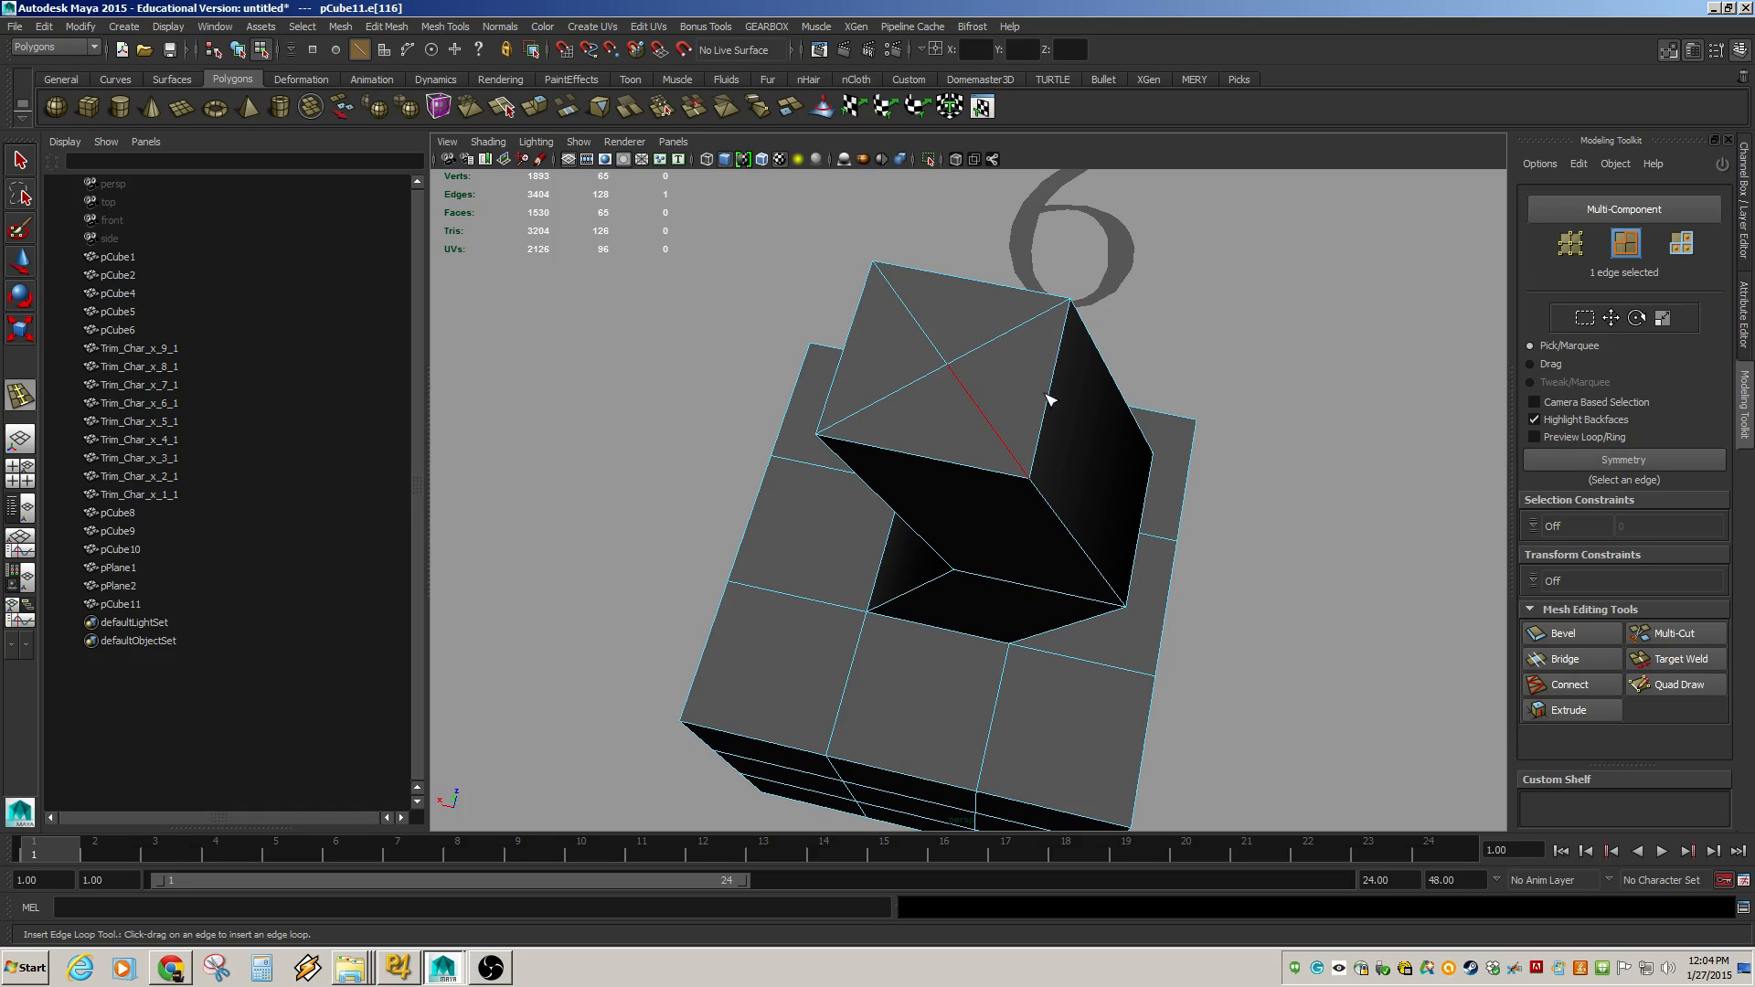
key("w")
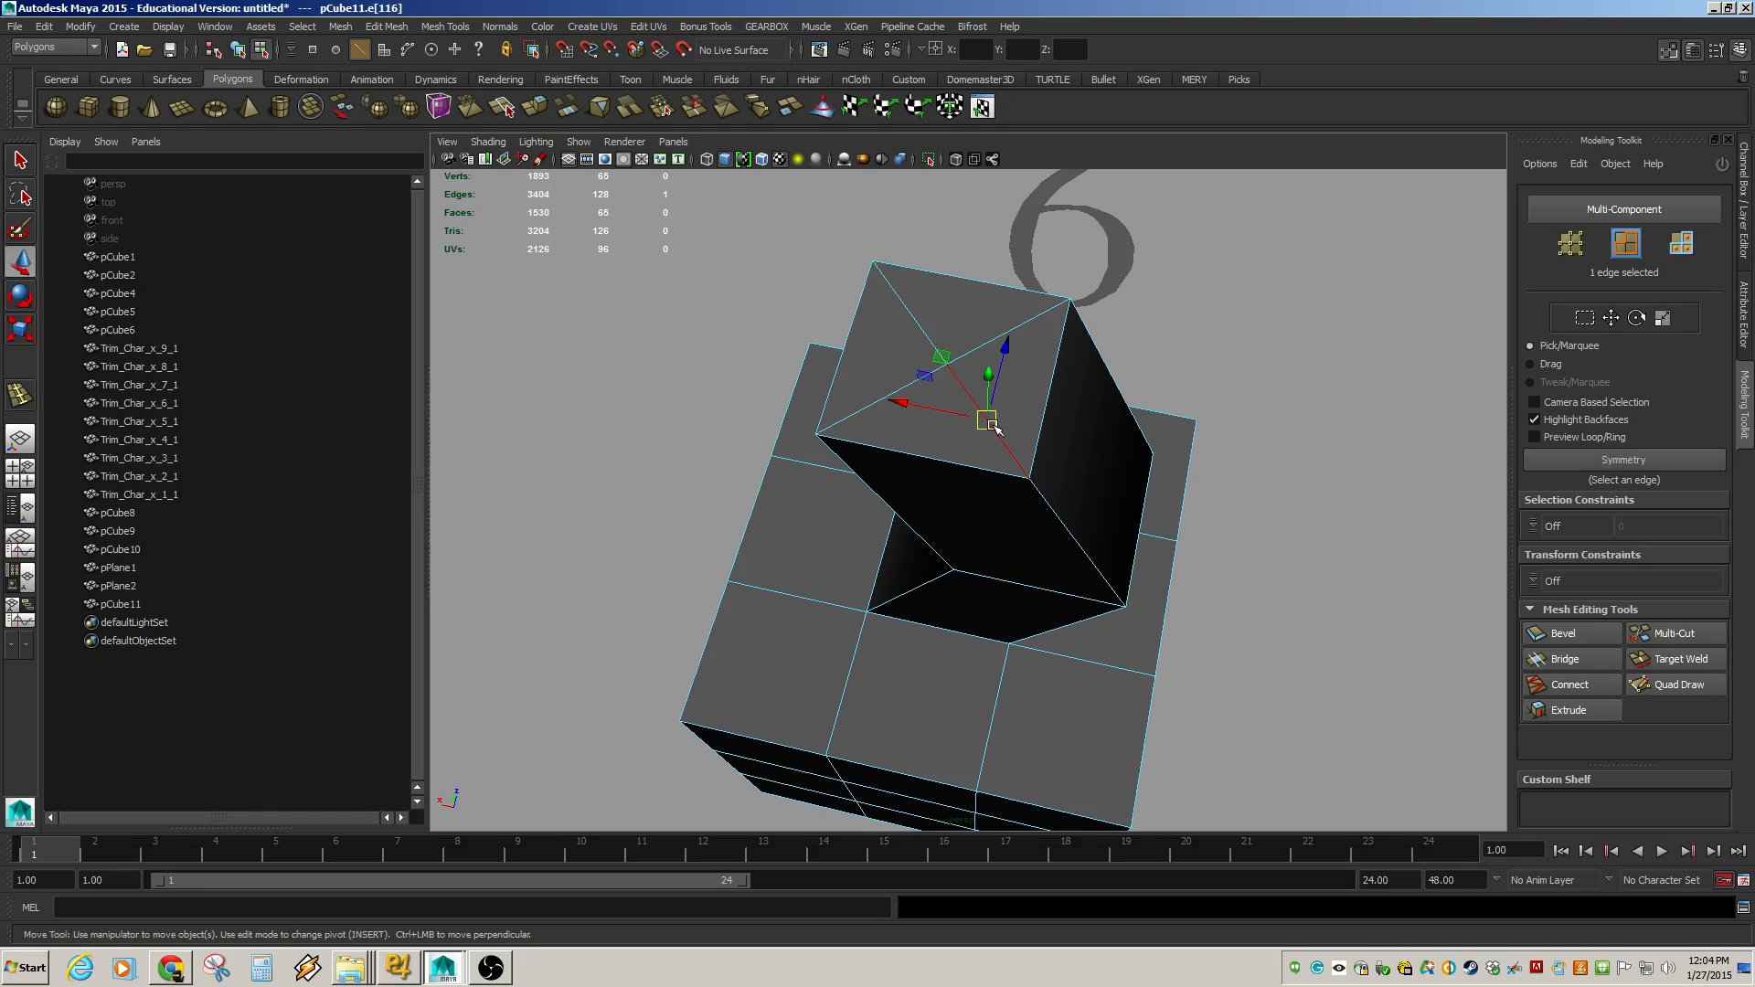
mouse_move(995, 424)
left_mouse_down()
mouse_move(970, 419)
mouse_move(915, 302)
mouse_move(858, 396)
mouse_move(969, 375)
mouse_move(1031, 456)
mouse_move(1023, 420)
mouse_move(1024, 439)
left_mouse_up()
key("ctrl+z")
Insert several more edge loops along the leaning box and across the base block with the Insert Edge Loop Tool.
key("y")
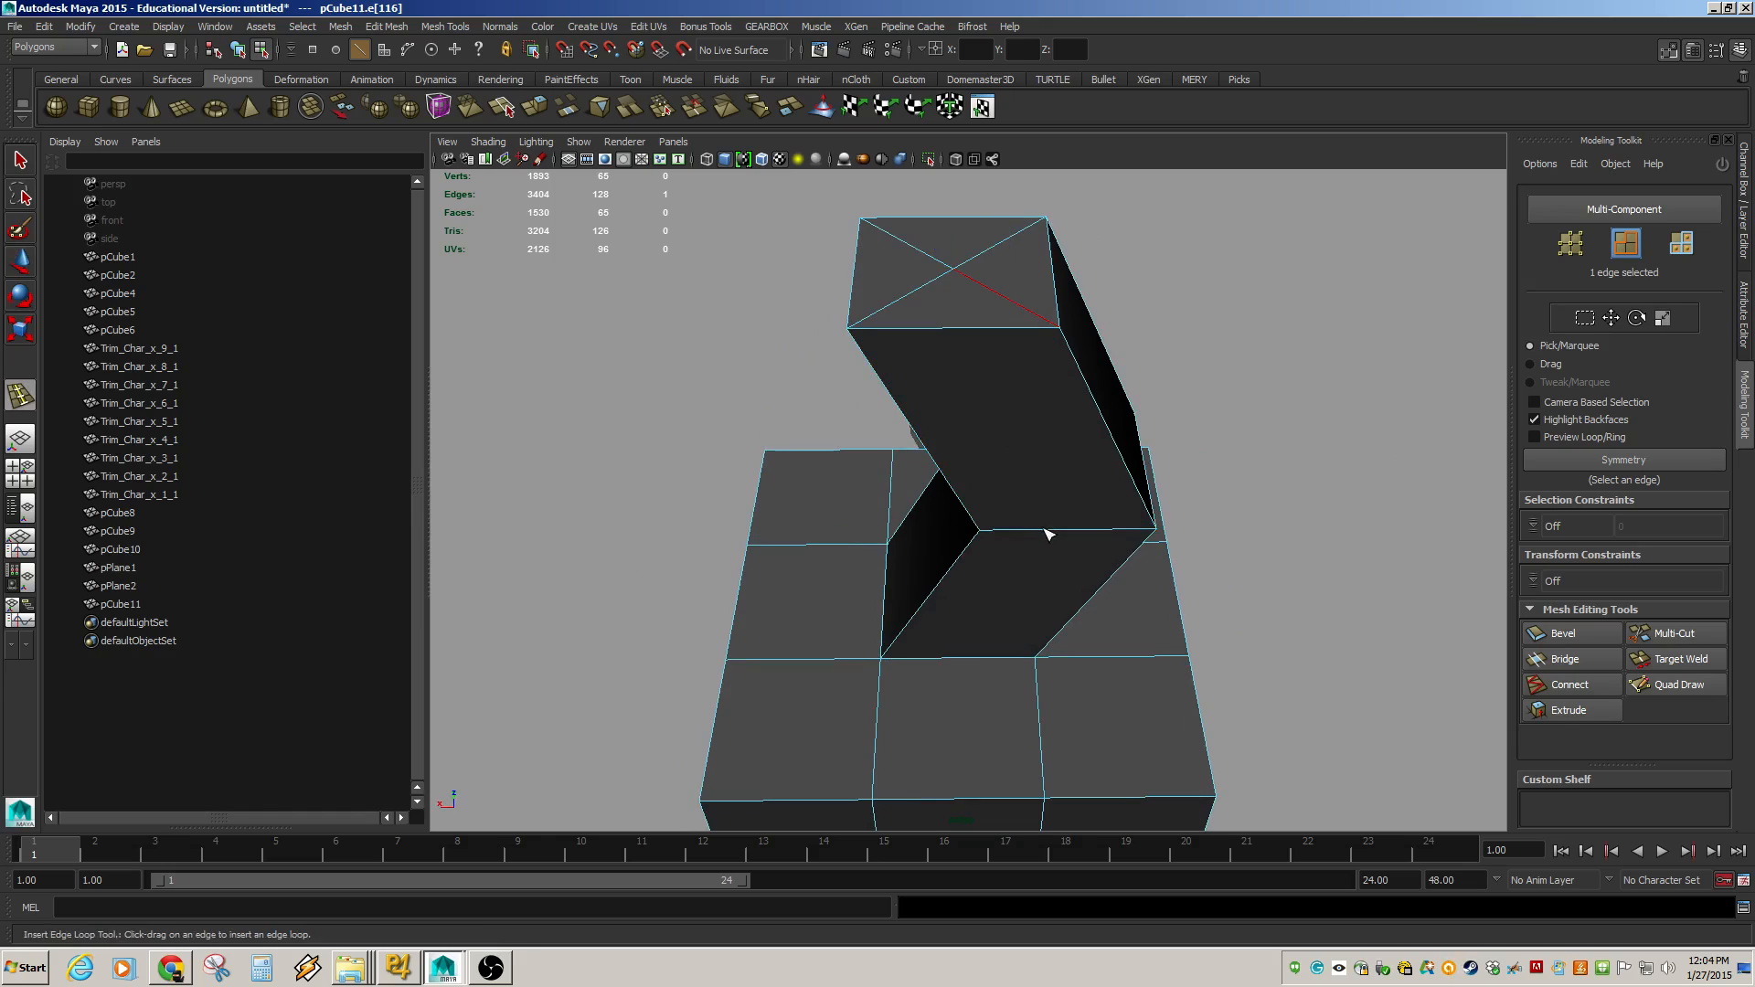
left_click_drag(1044, 529, 1072, 354)
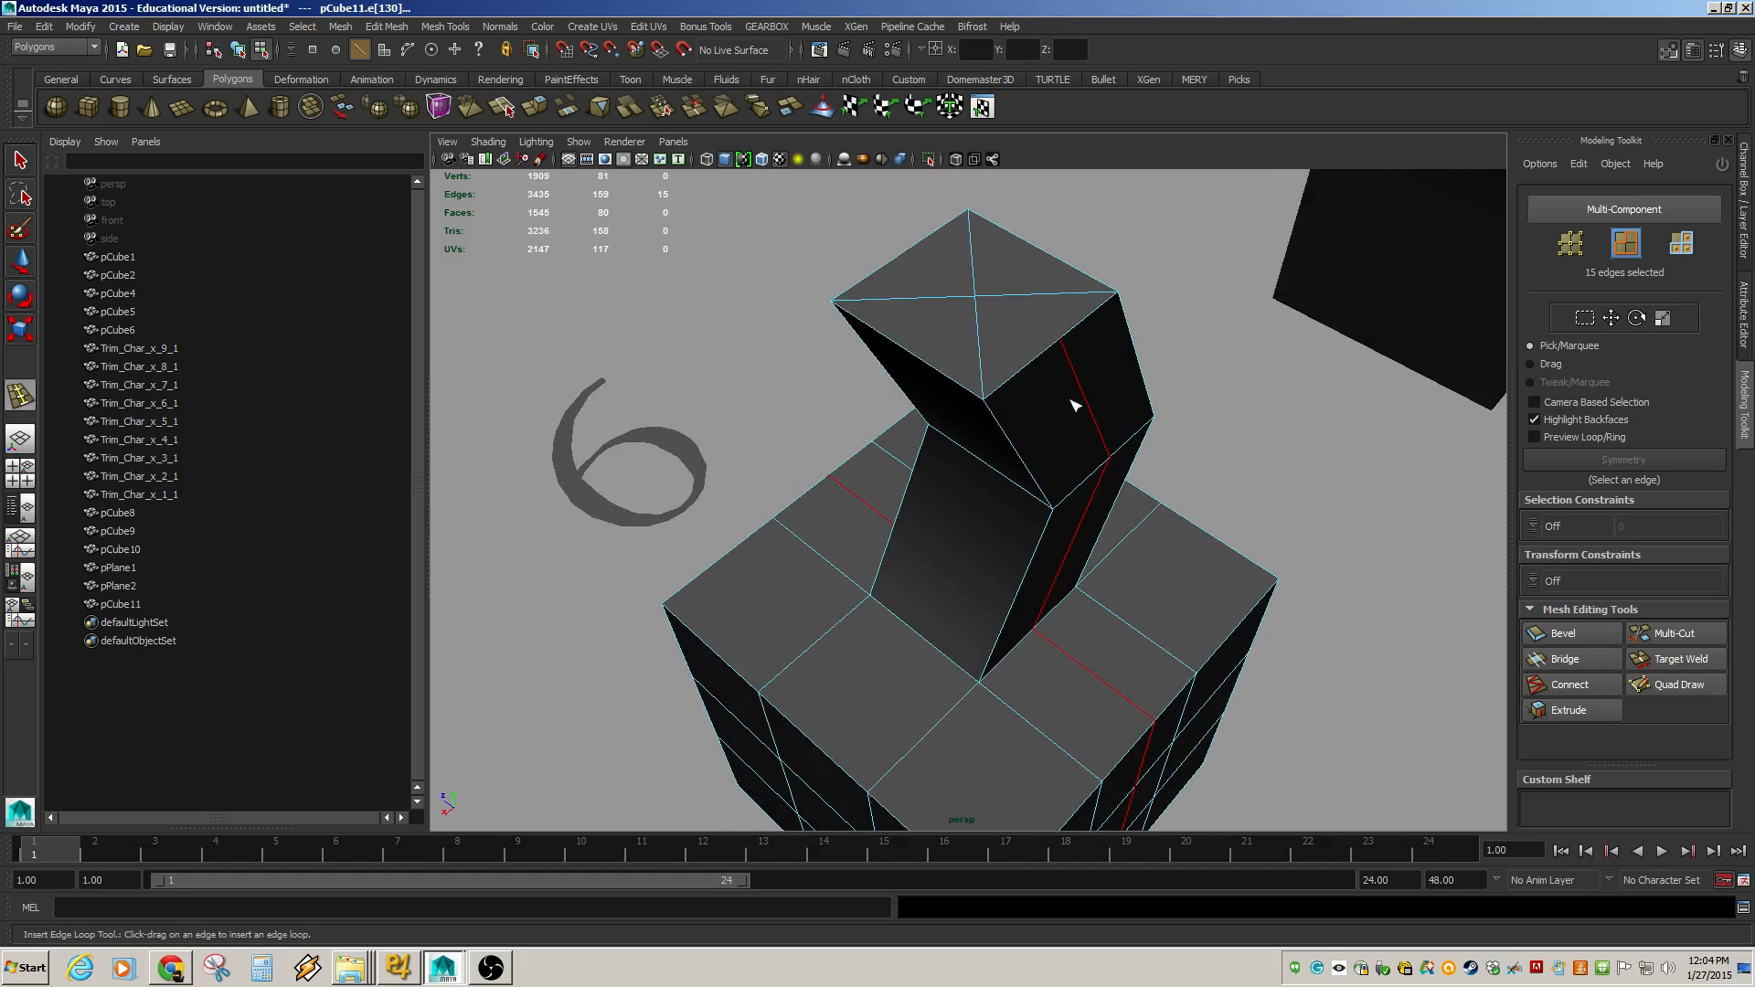
left_click_drag(1081, 497, 954, 346)
left_click_drag(1020, 267, 951, 419, "alt")
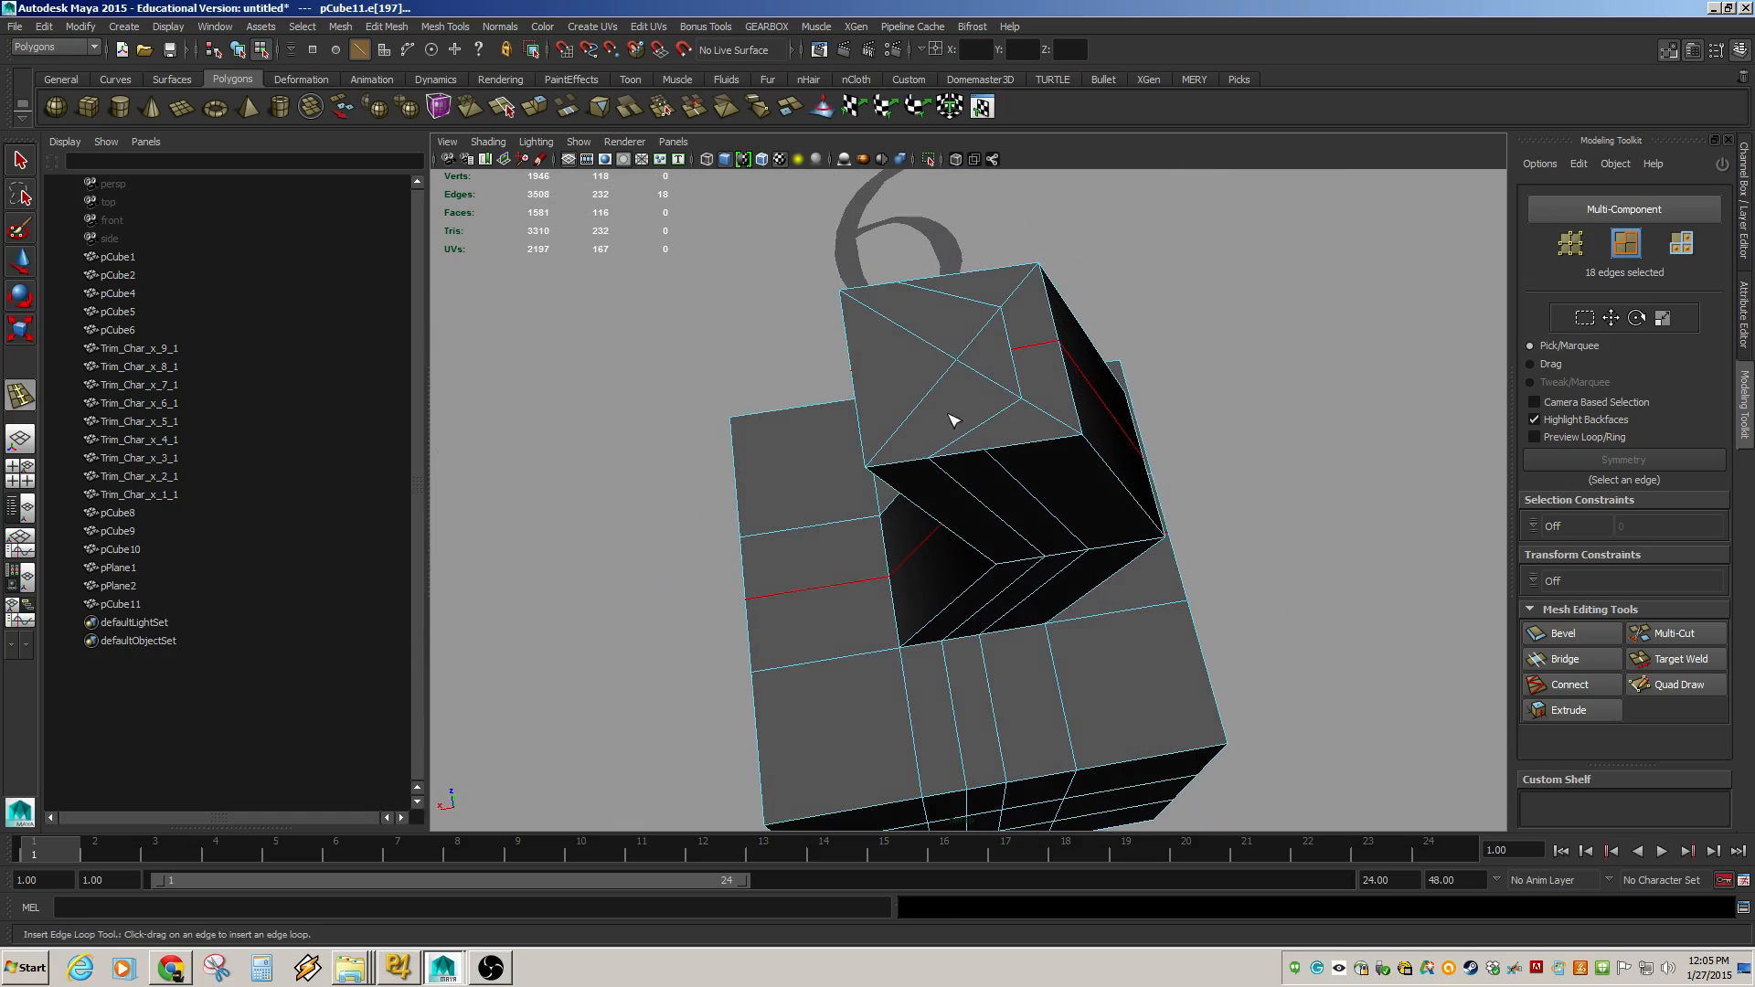
left_click_drag(1033, 534, 1056, 489, "alt")
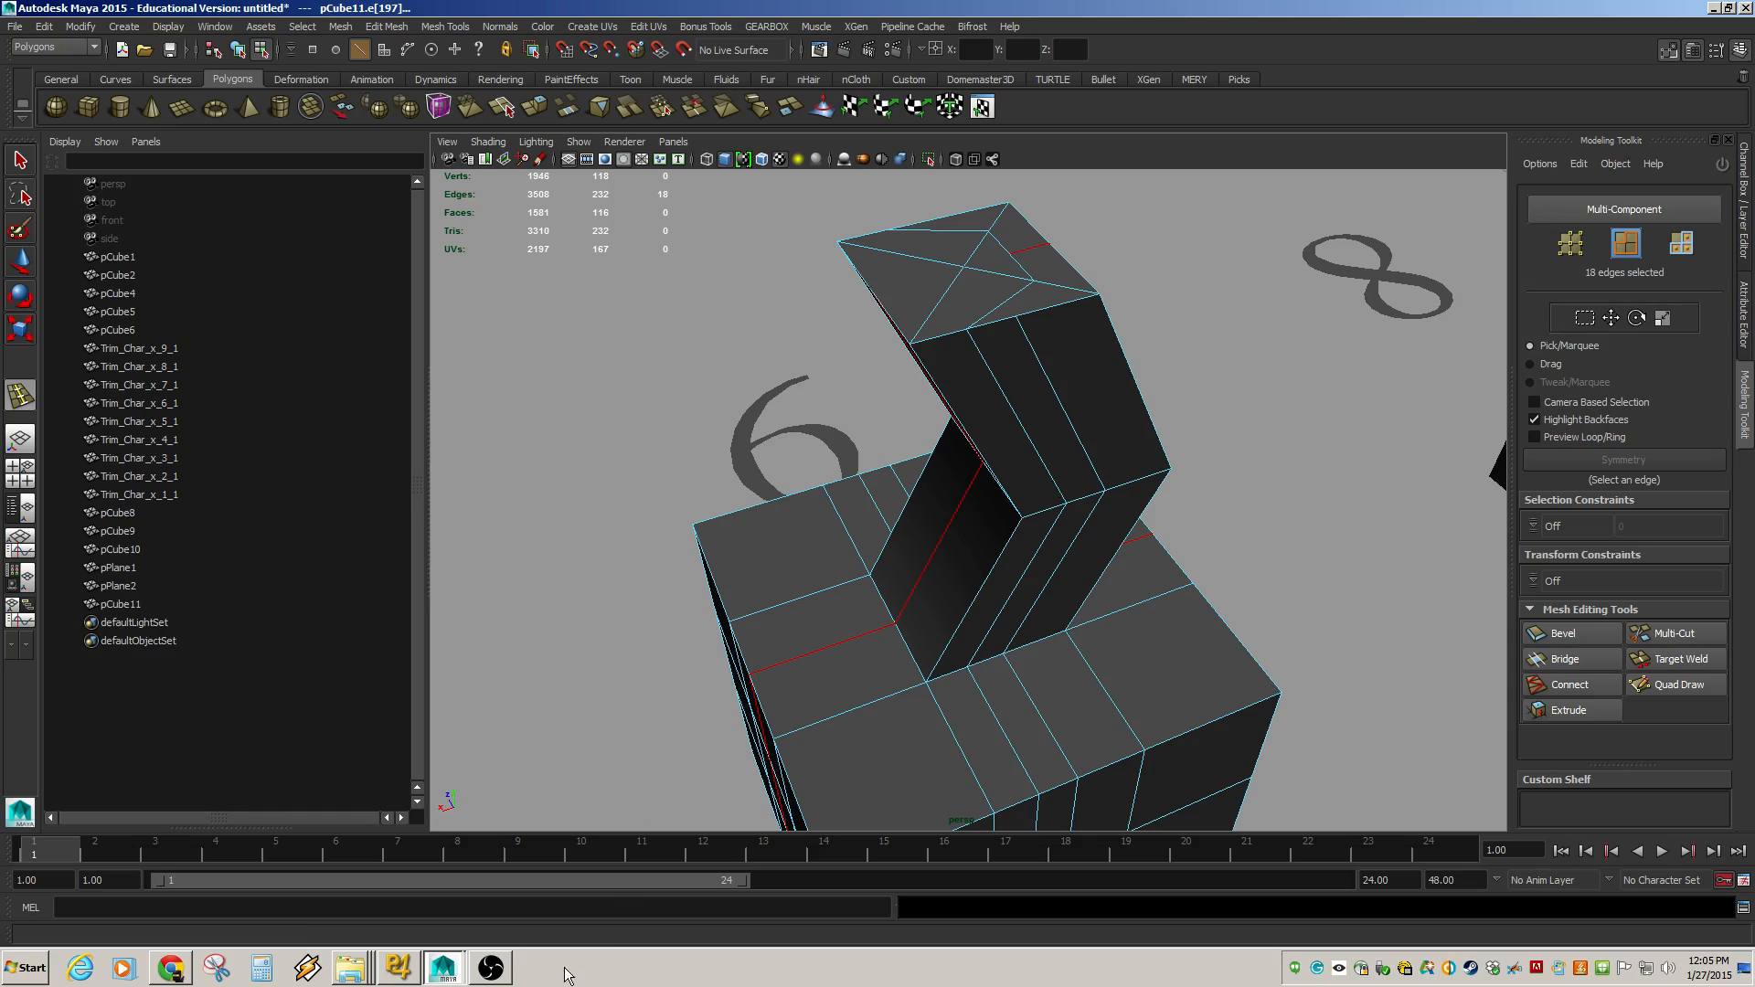
left_click(498, 976)
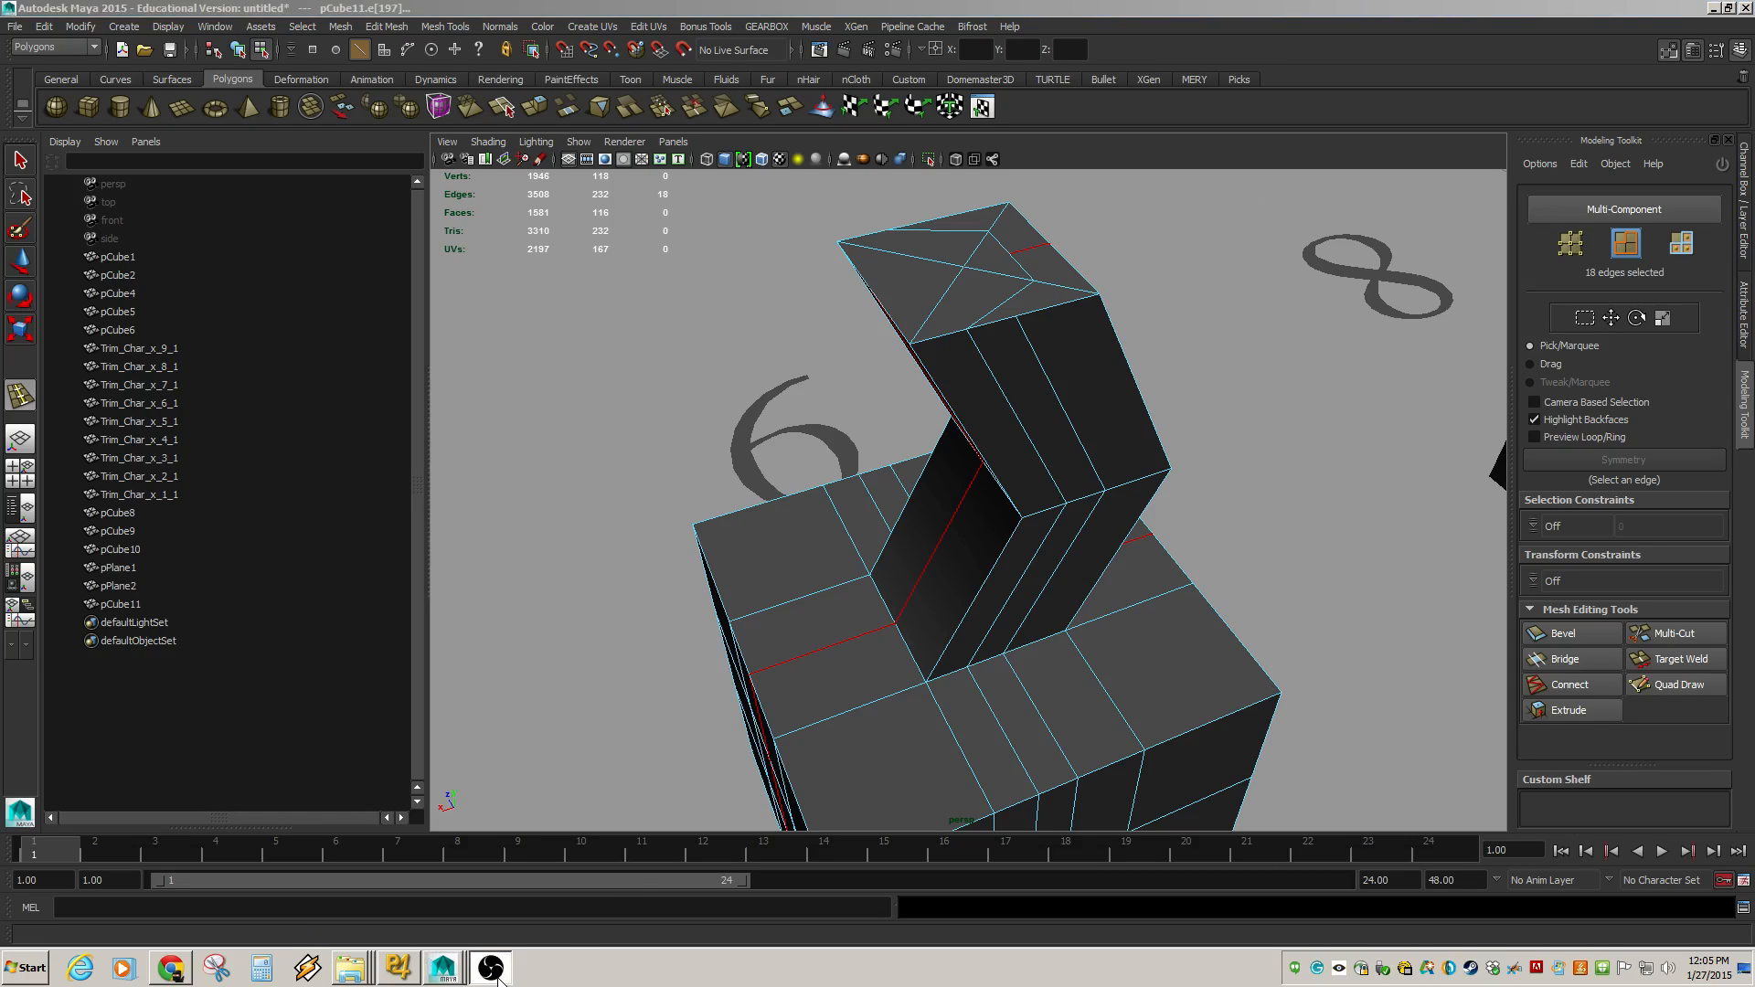